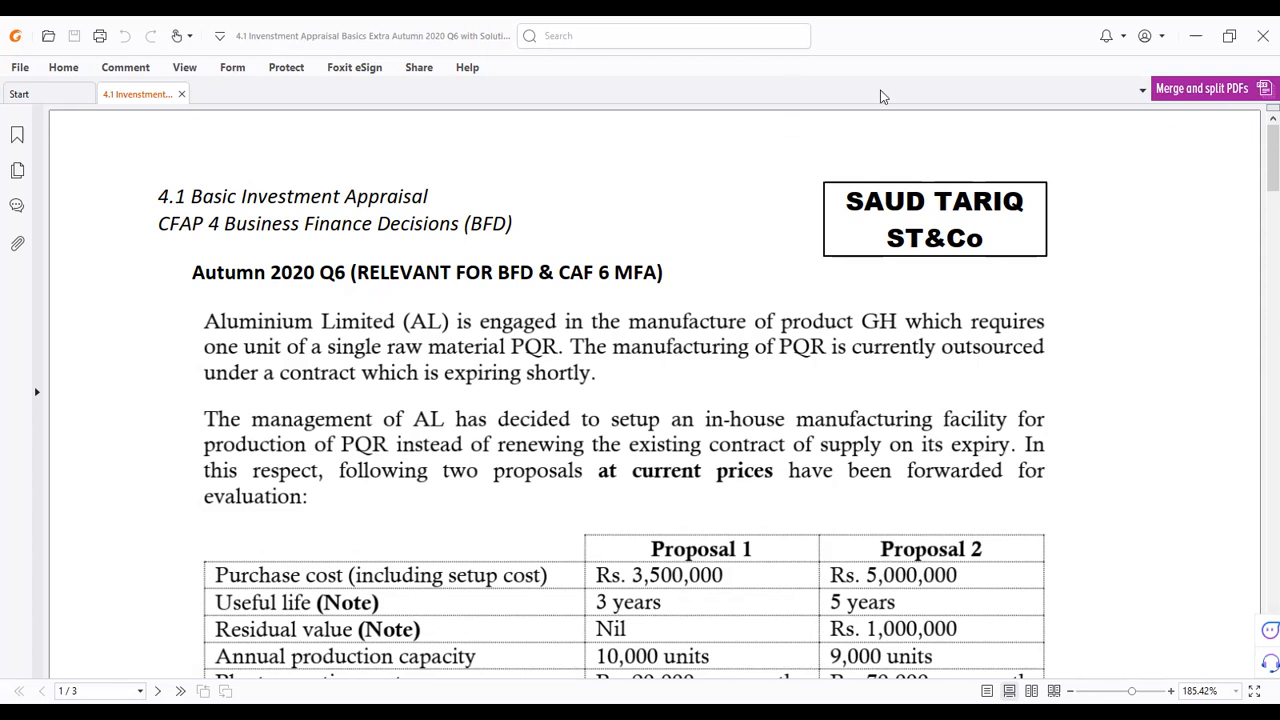
# Step: Close Edge's Today's Cricket Match tab and switch to the ICAP Practice Test for CFAP/MSA page
pyautogui.scroll(-2, 498, 333)
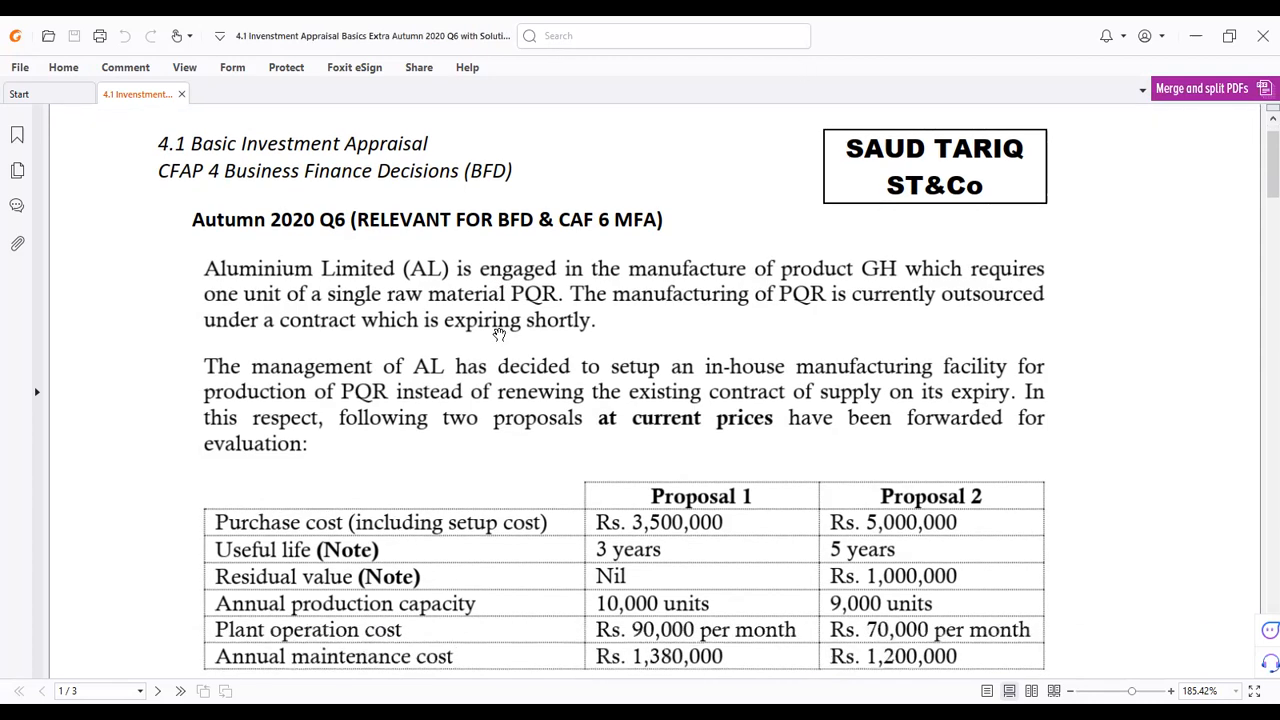
pyautogui.scroll(2, 498, 333)
pyautogui.scroll(-1, 498, 333)
pyautogui.scroll(1, 498, 333)
pyautogui.scroll(-1, 498, 333)
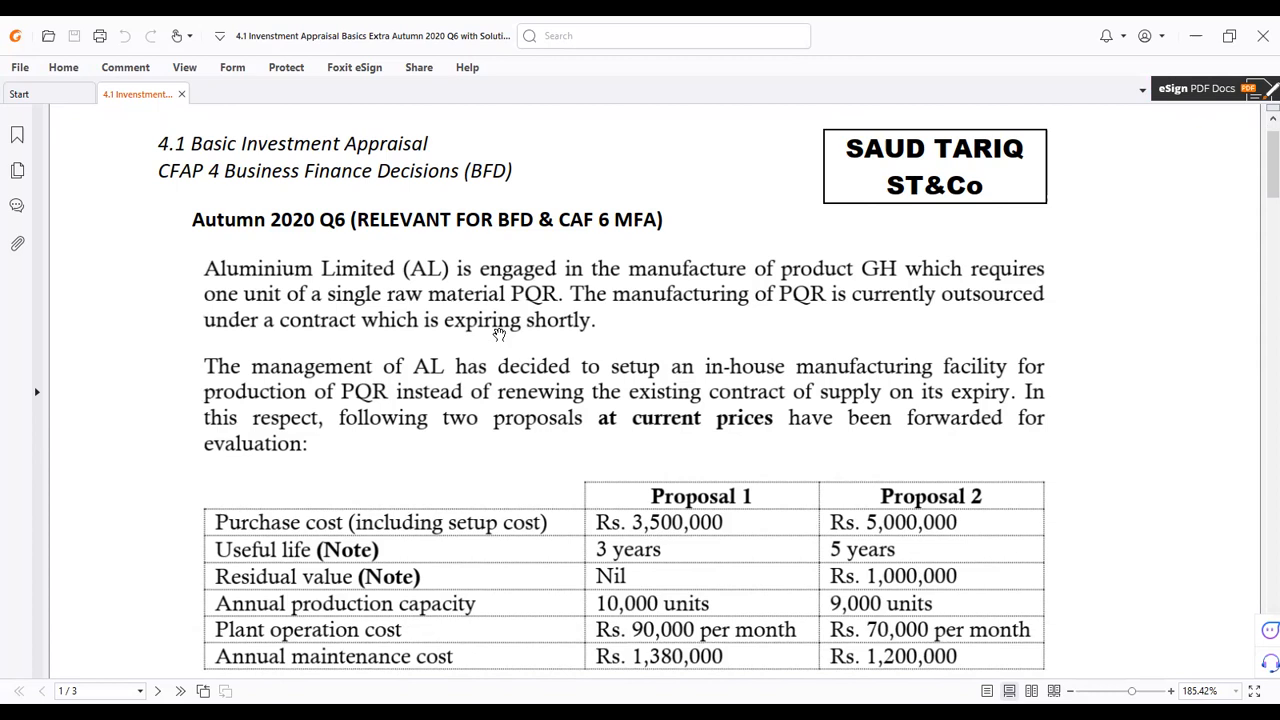
pyautogui.scroll(-10, 500, 334)
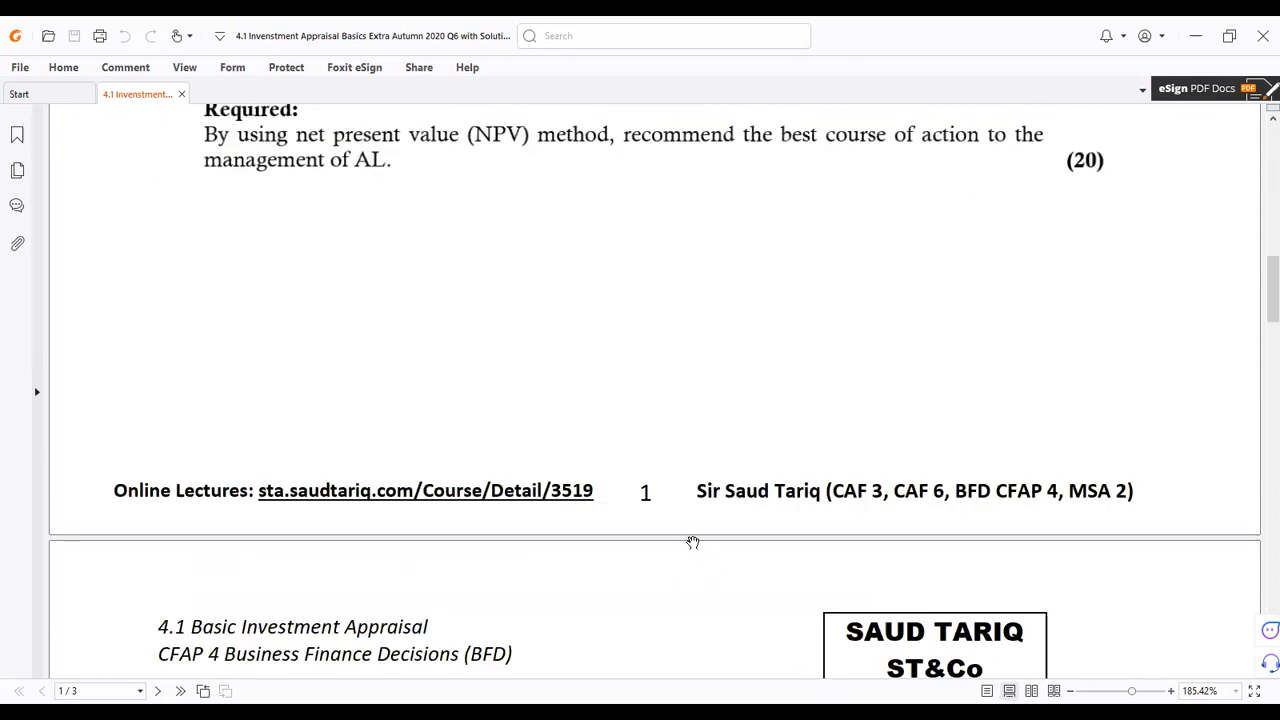
pyautogui.scroll(5, 570, 374)
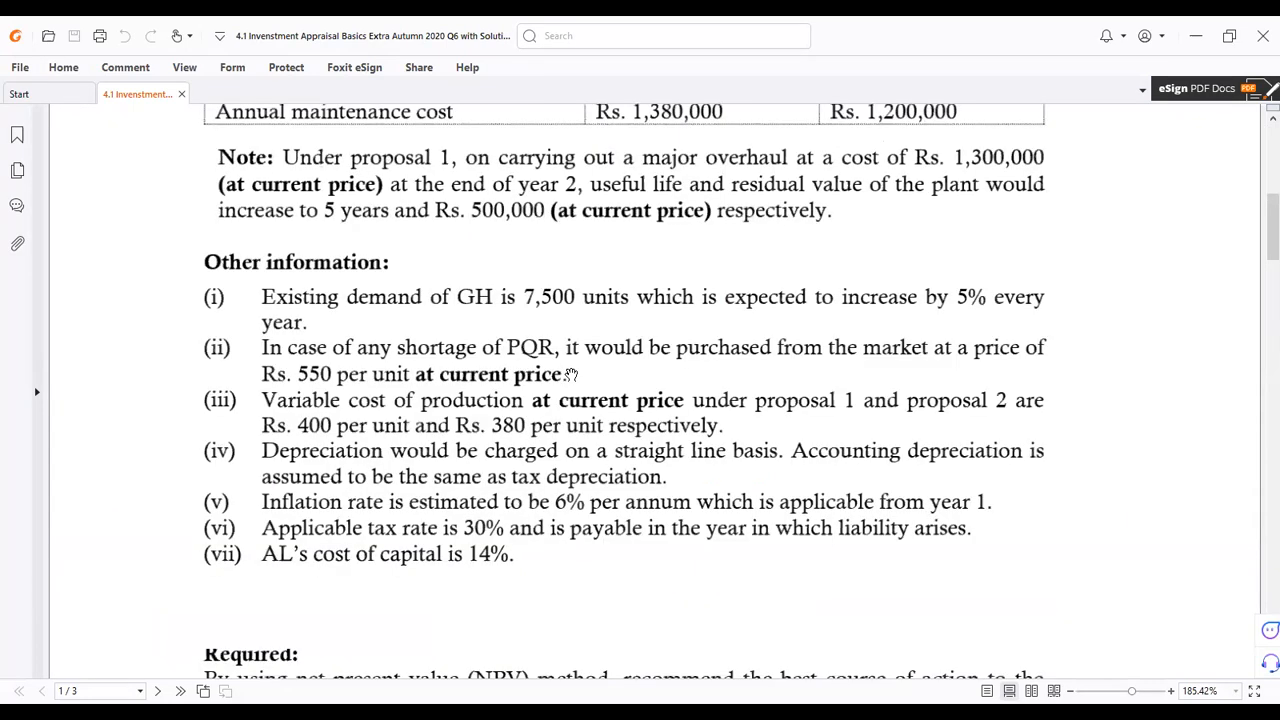
pyautogui.scroll(6, 570, 374)
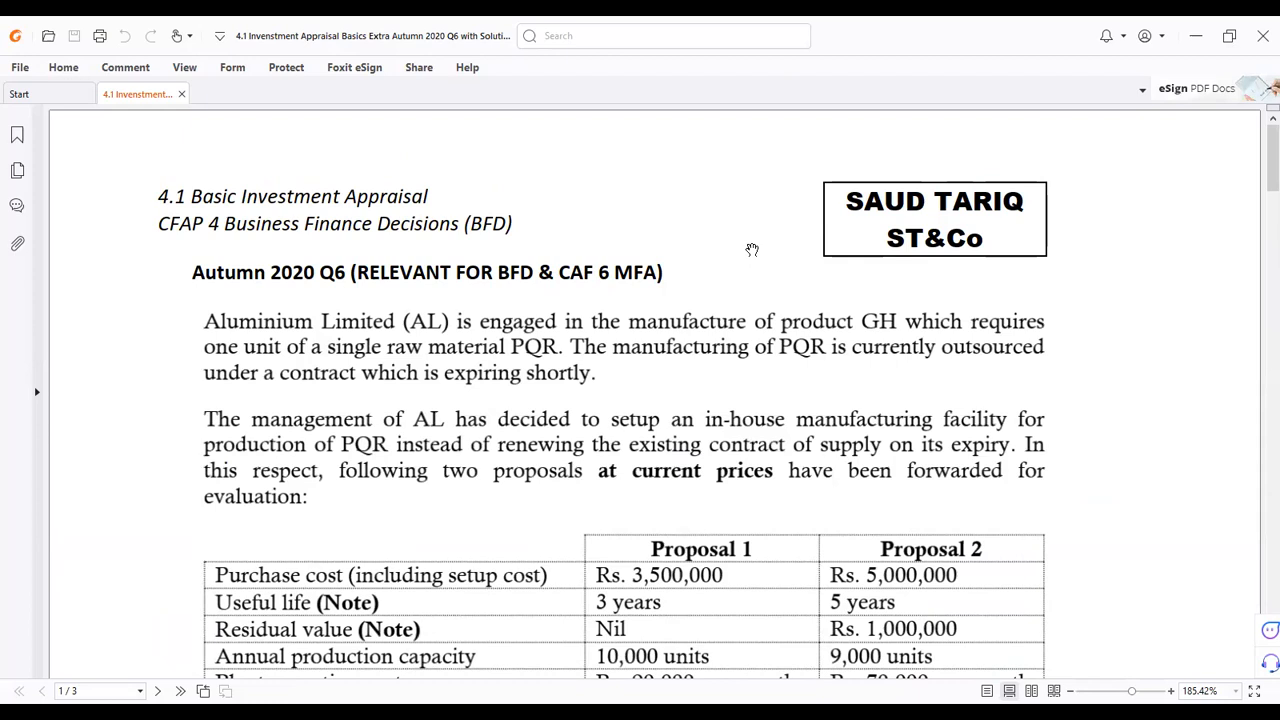
pyautogui.scroll(-1, 752, 249)
pyautogui.scroll(1, 752, 249)
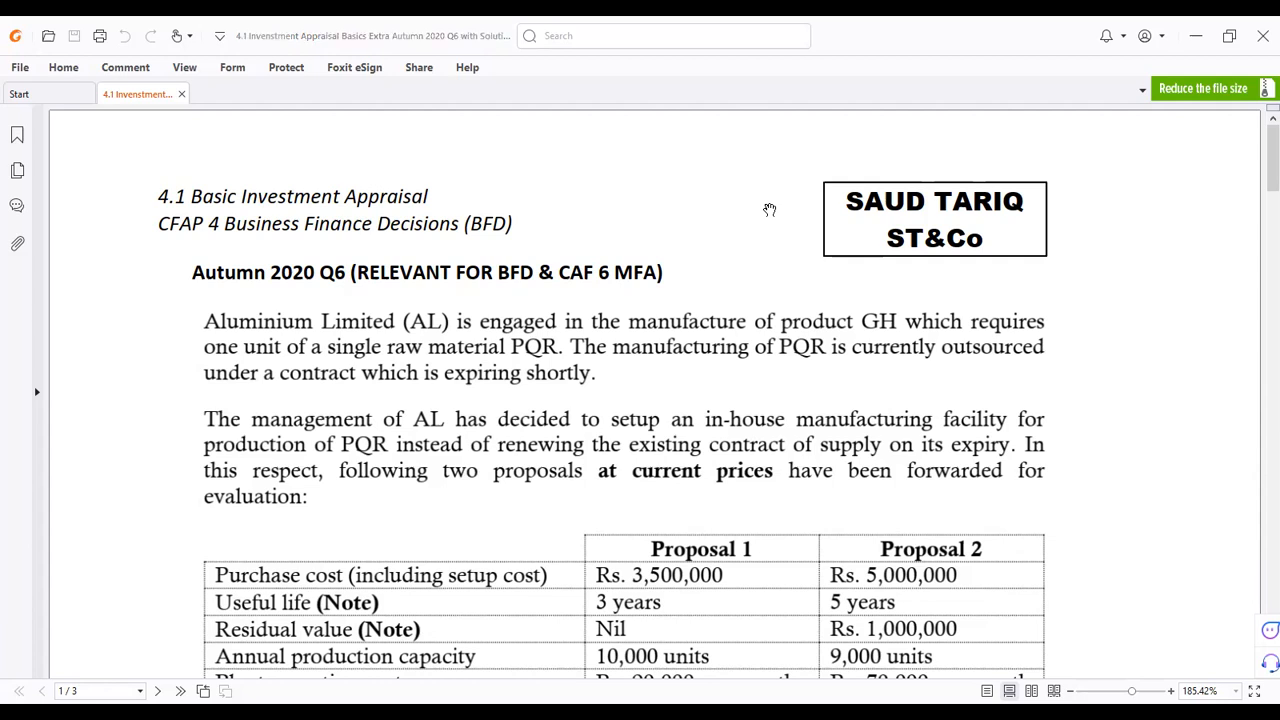
pyautogui.hotkey('alt', 'Tab')
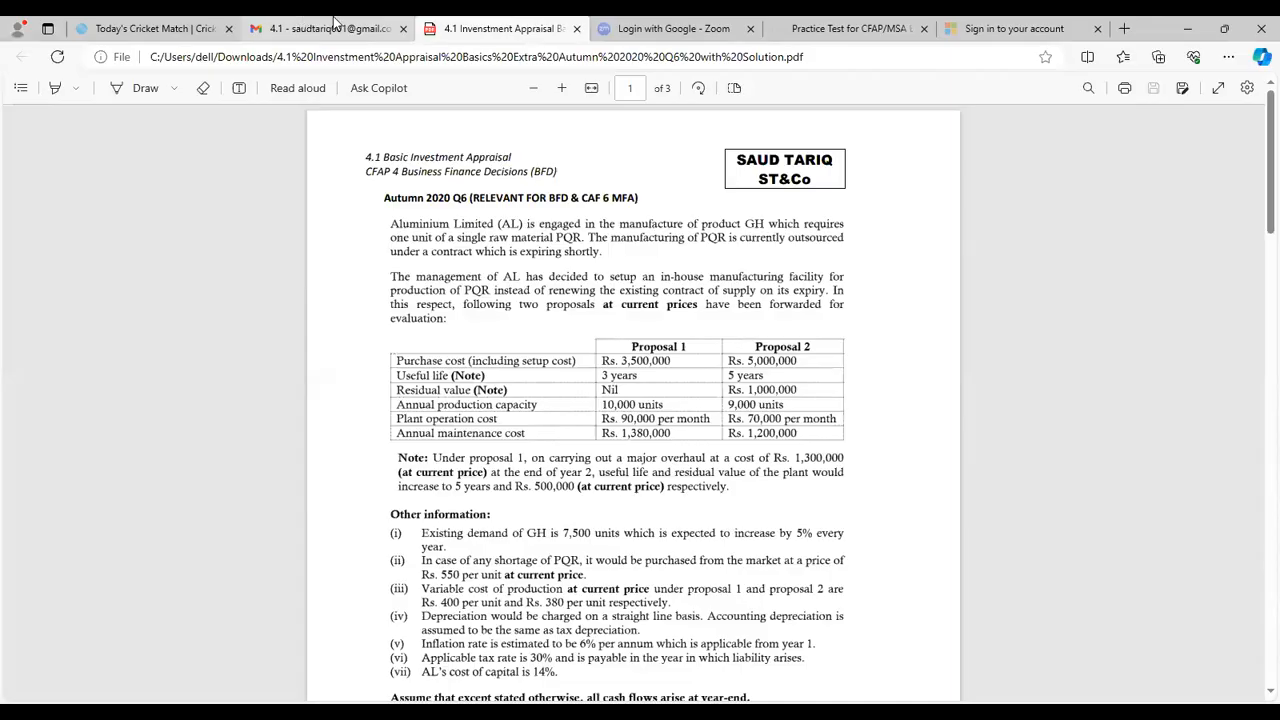
pyautogui.click(231, 28)
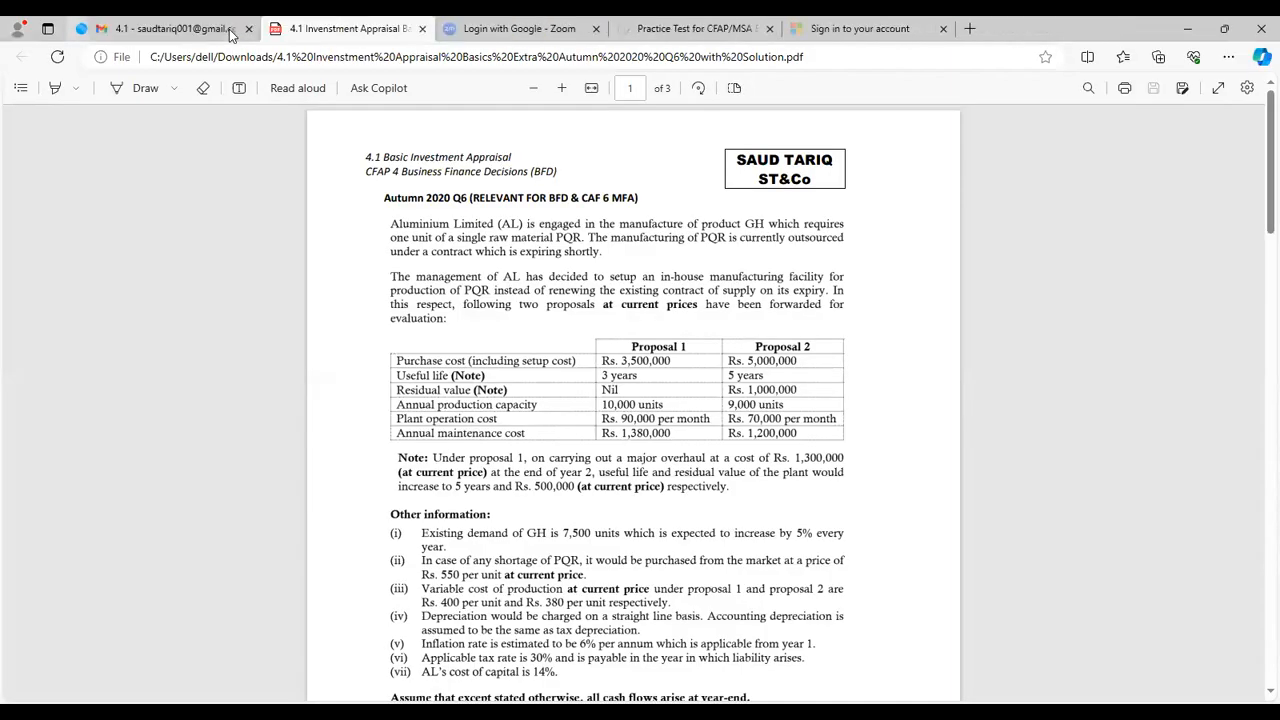
pyautogui.hotkey('ctrl', '4')
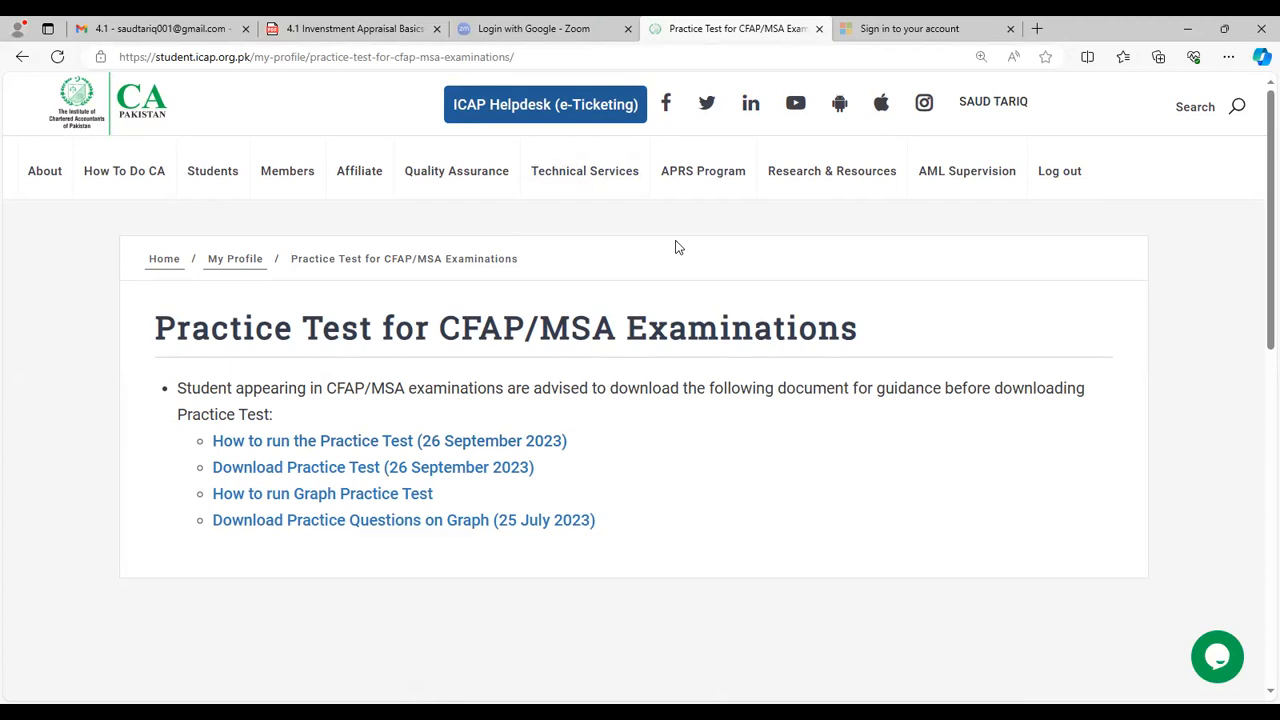
# Step: Return to the My Profile page and open Practice Test for CFAP/MSA Examinations
pyautogui.click(460, 62)
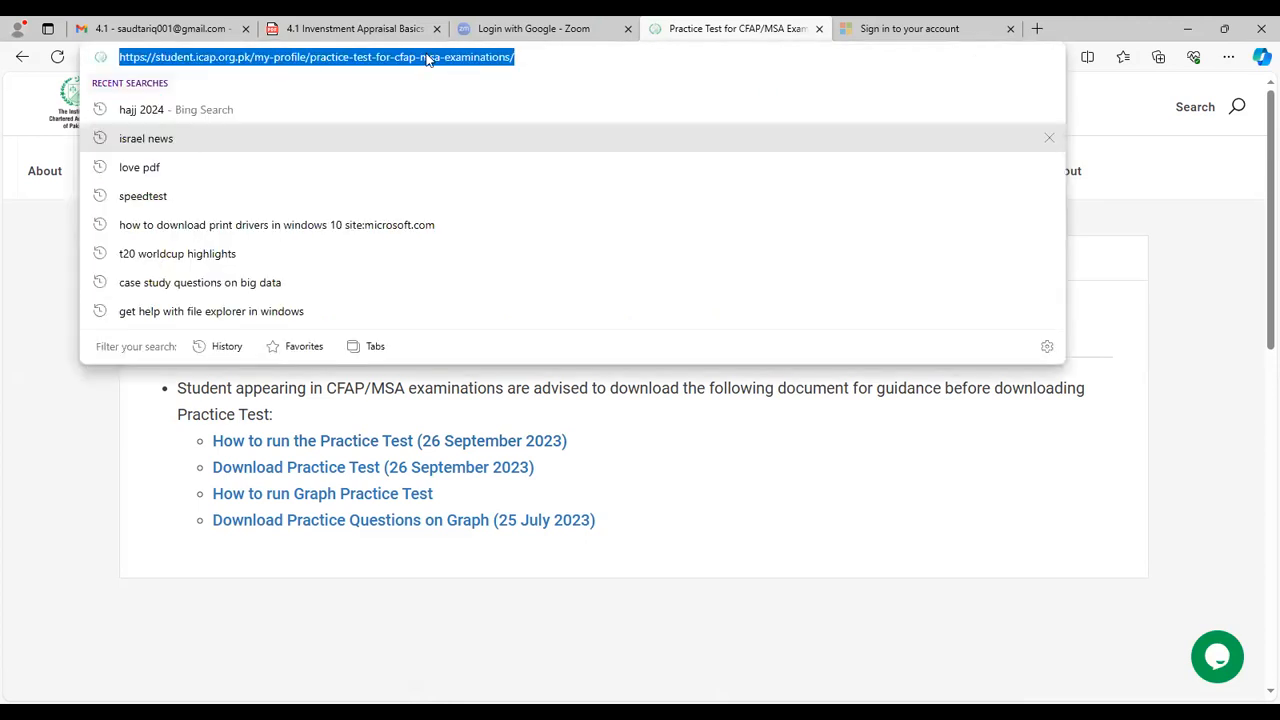
pyautogui.click(694, 484)
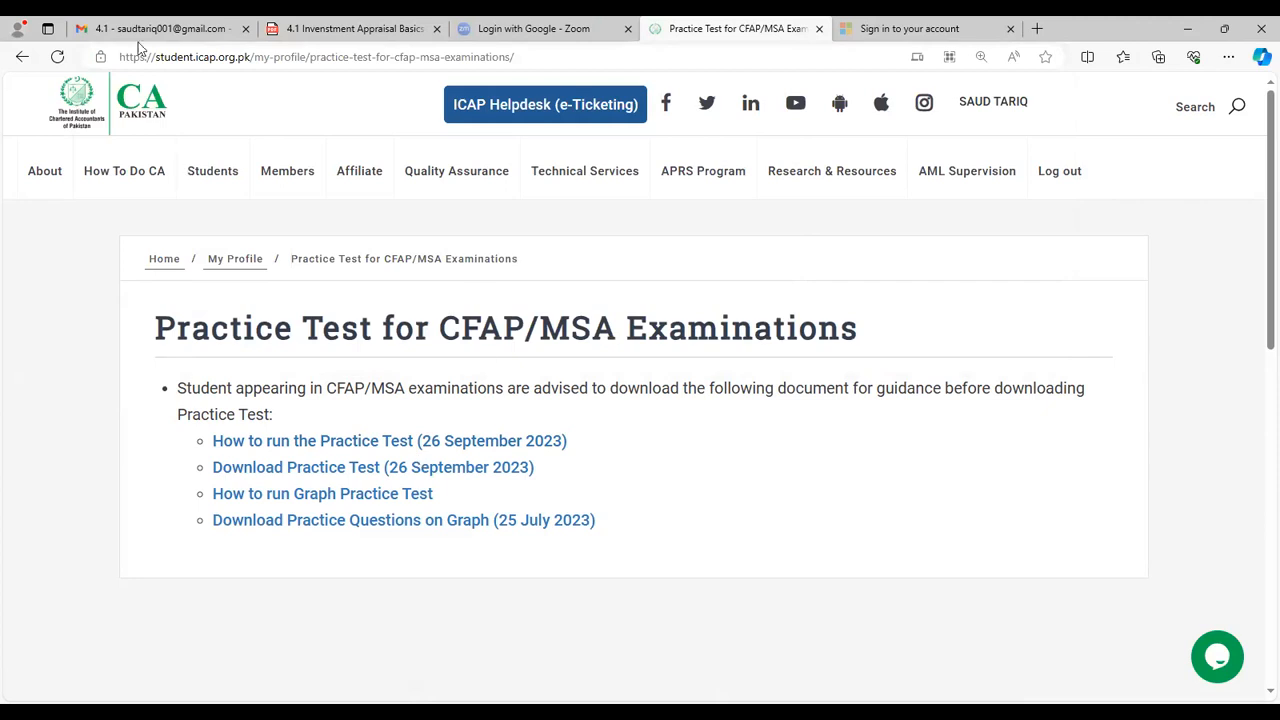
pyautogui.click(20, 58)
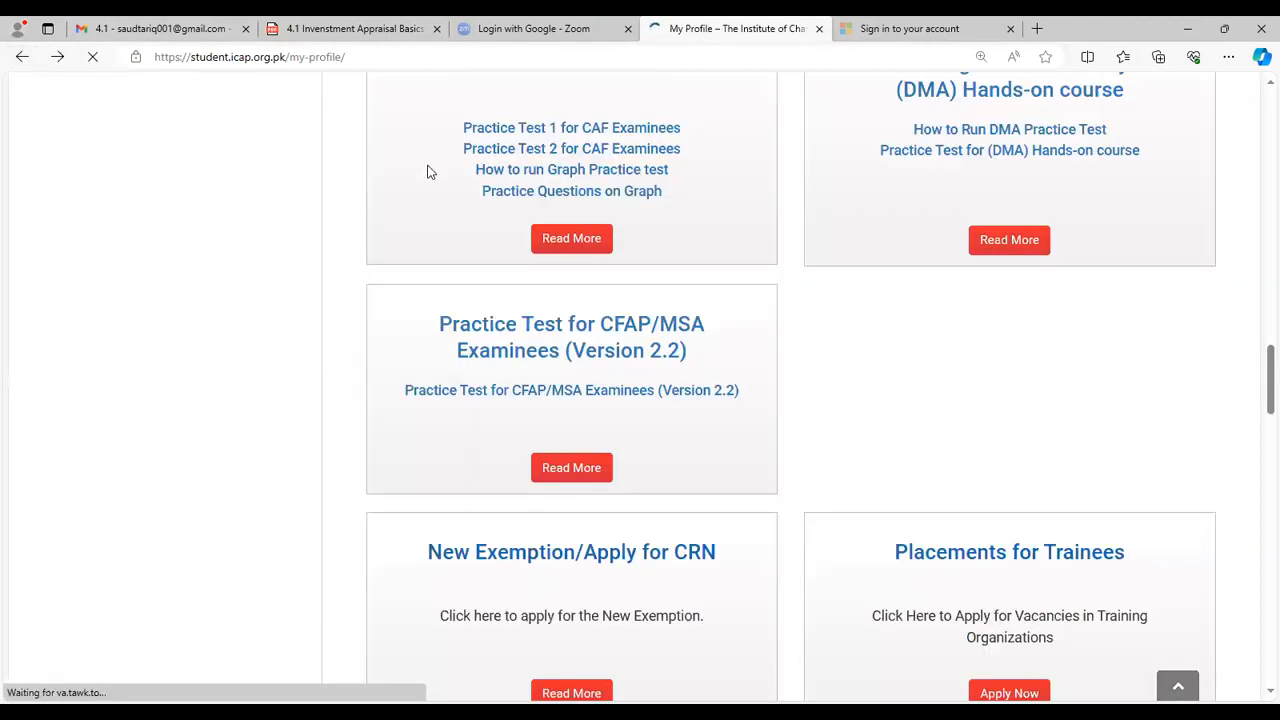
pyautogui.moveTo(1266, 374); pyautogui.dragTo(1258, 106)
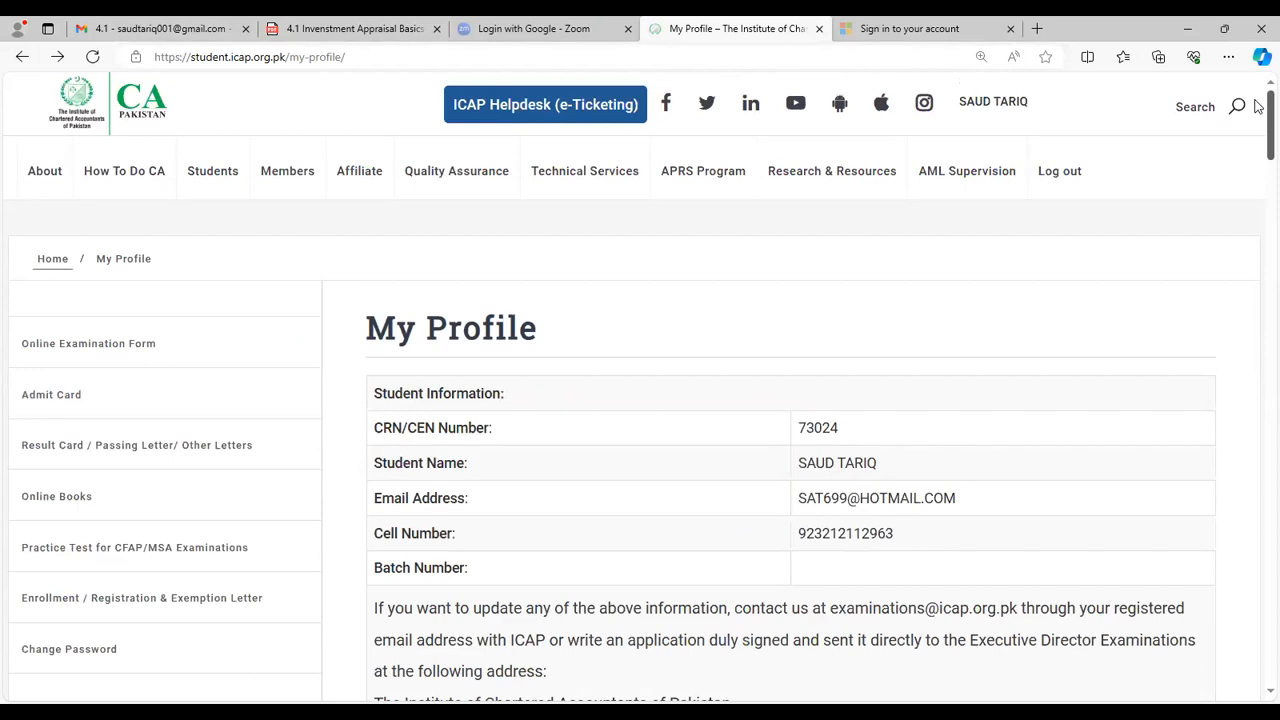
pyautogui.click(208, 555)
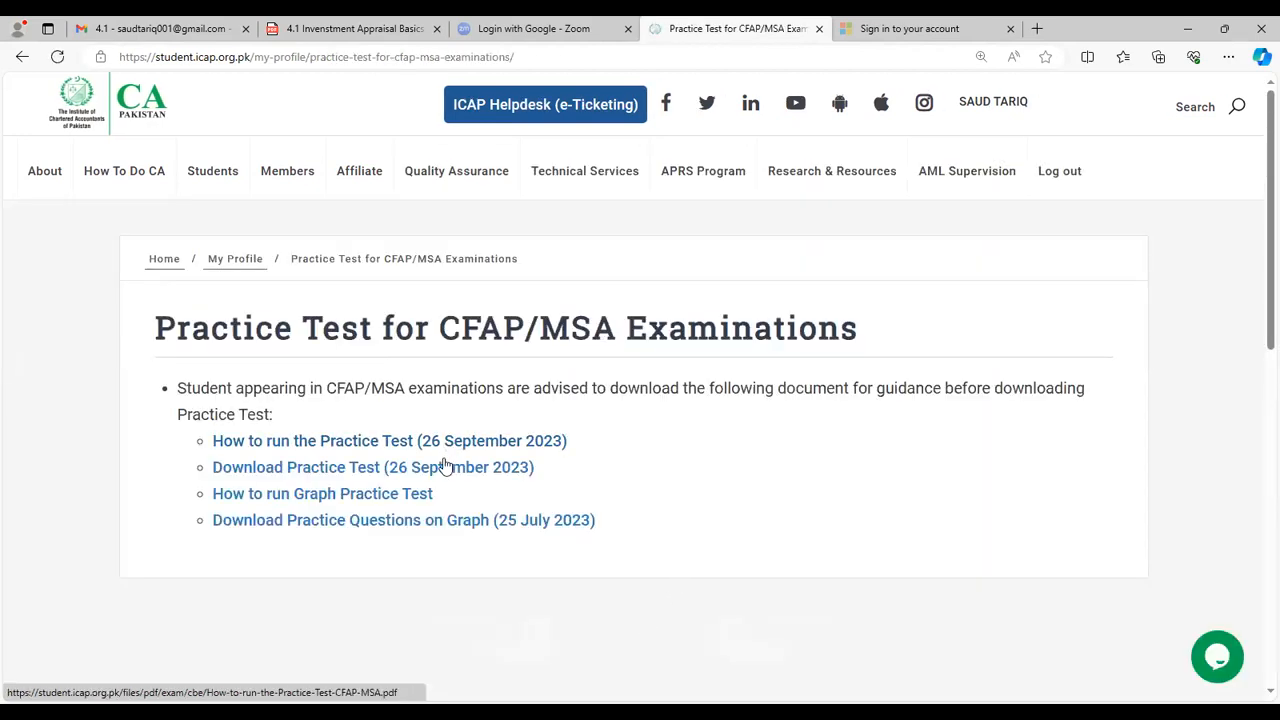
# Step: Open the How to run guide in a new tab and download the Practice Test zip
pyautogui.rightClick(441, 441)
pyautogui.click(470, 453)
pyautogui.rightClick(437, 462)
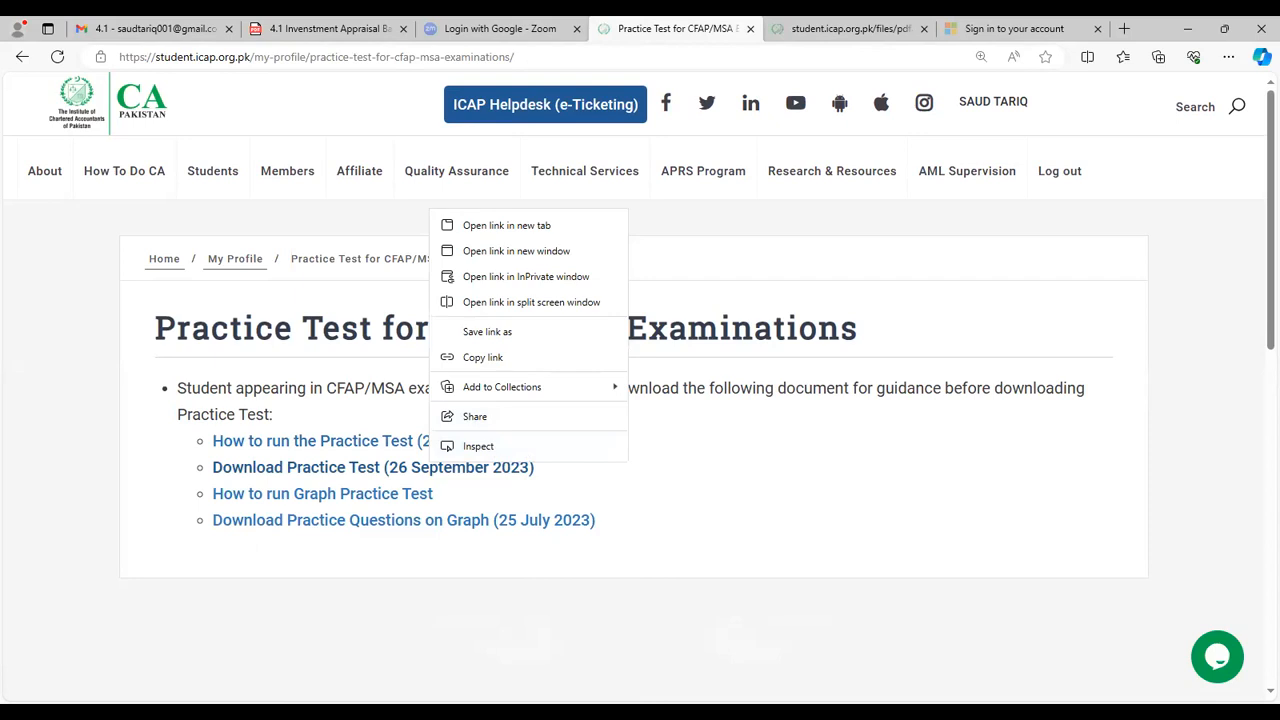
pyautogui.click(336, 362)
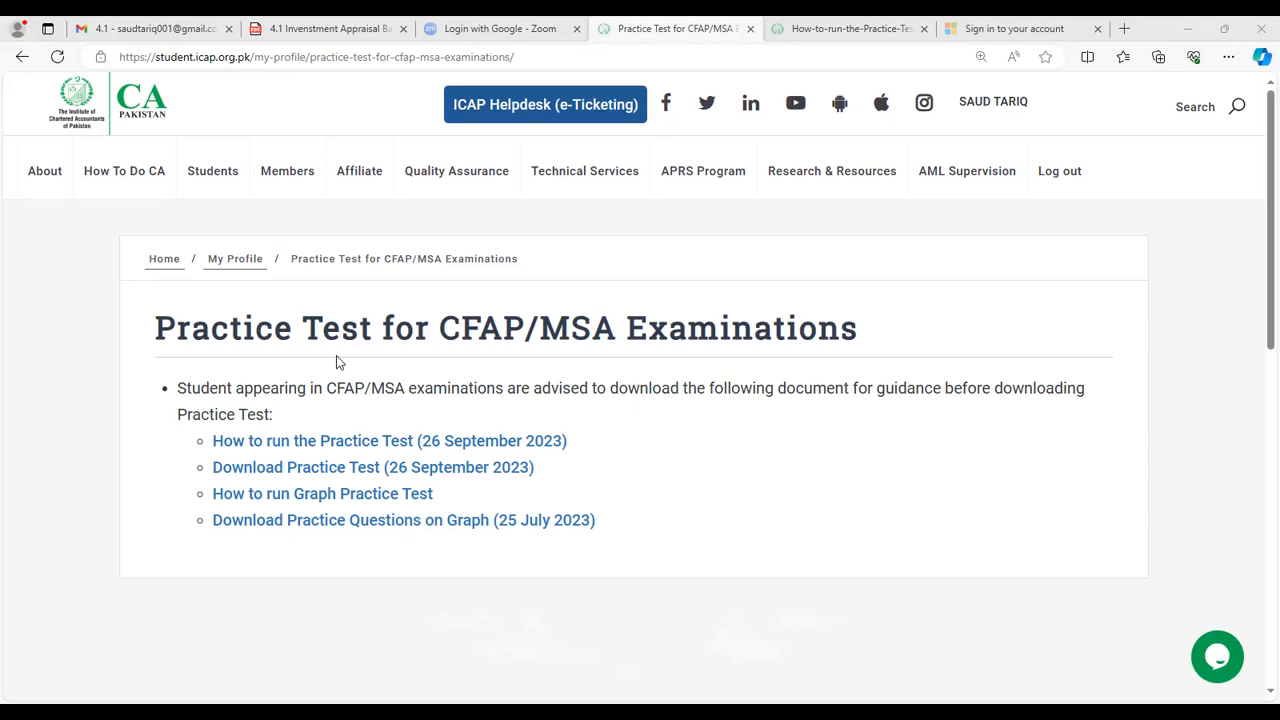
pyautogui.click(465, 470)
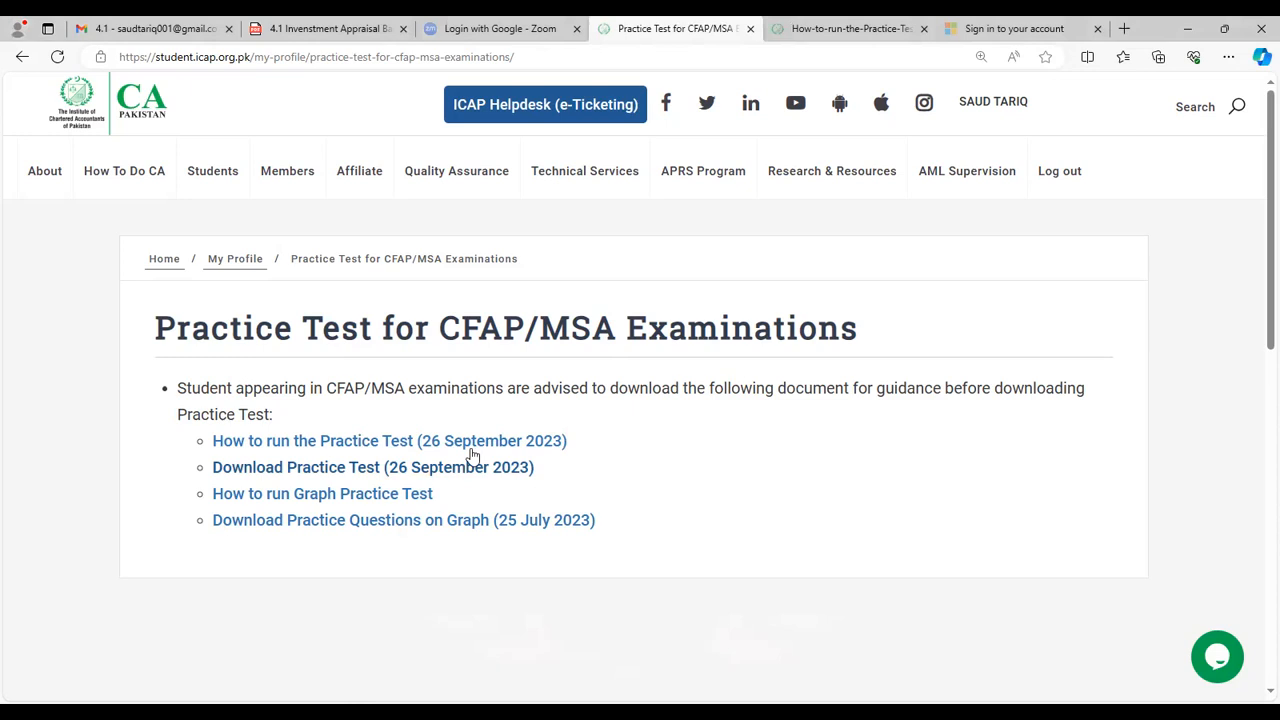
# Step: Close the investment appraisal PDF tab and the Gmail tab in Edge
pyautogui.click(446, 32)
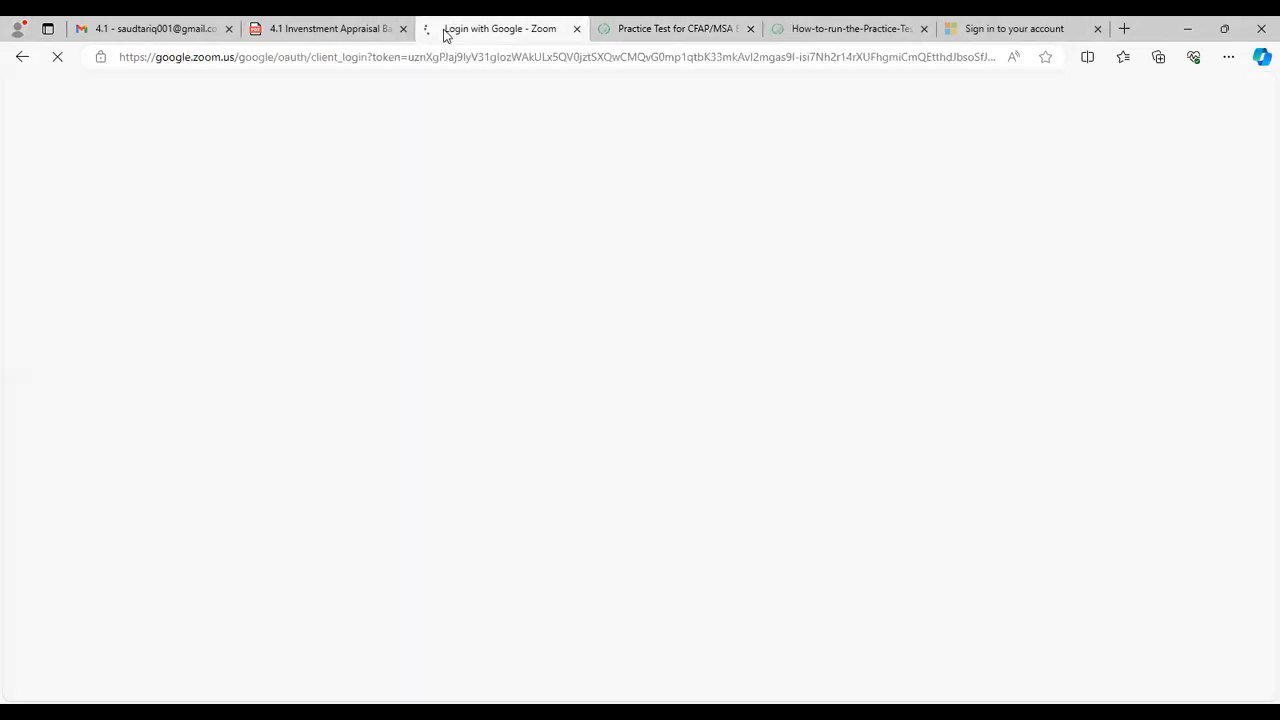
pyautogui.click(358, 30)
pyautogui.click(402, 30)
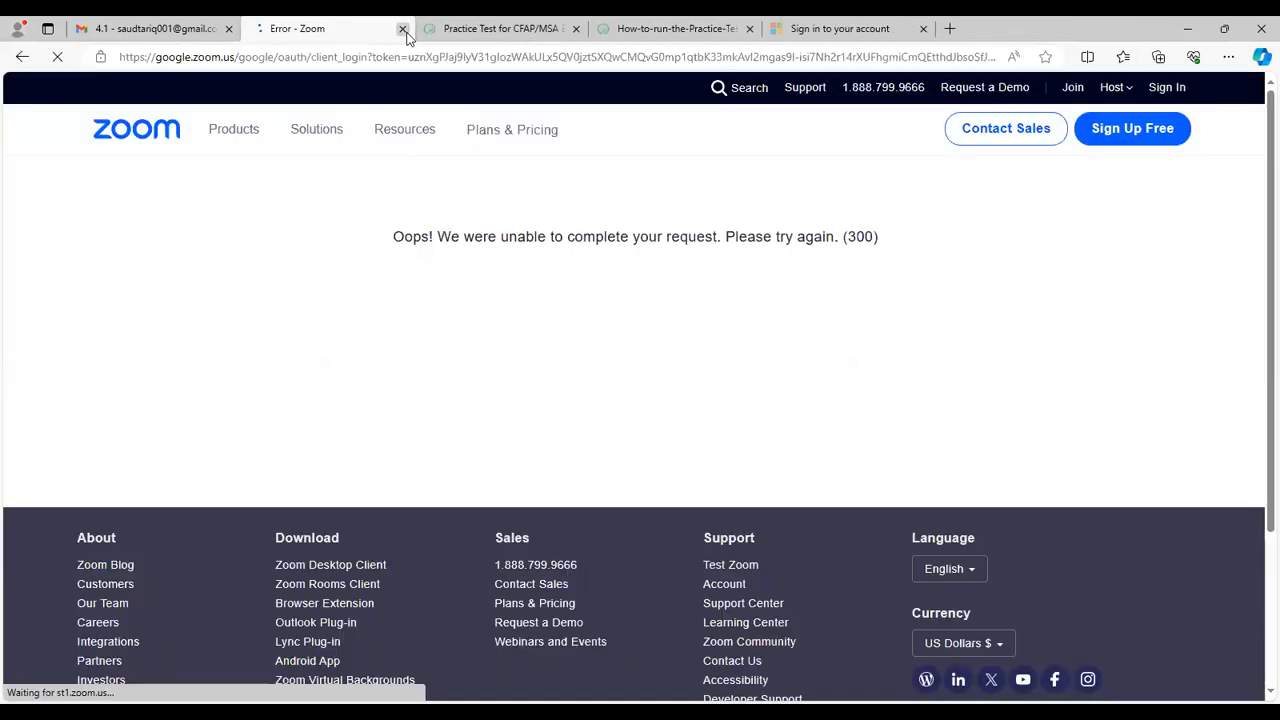
pyautogui.click(230, 29)
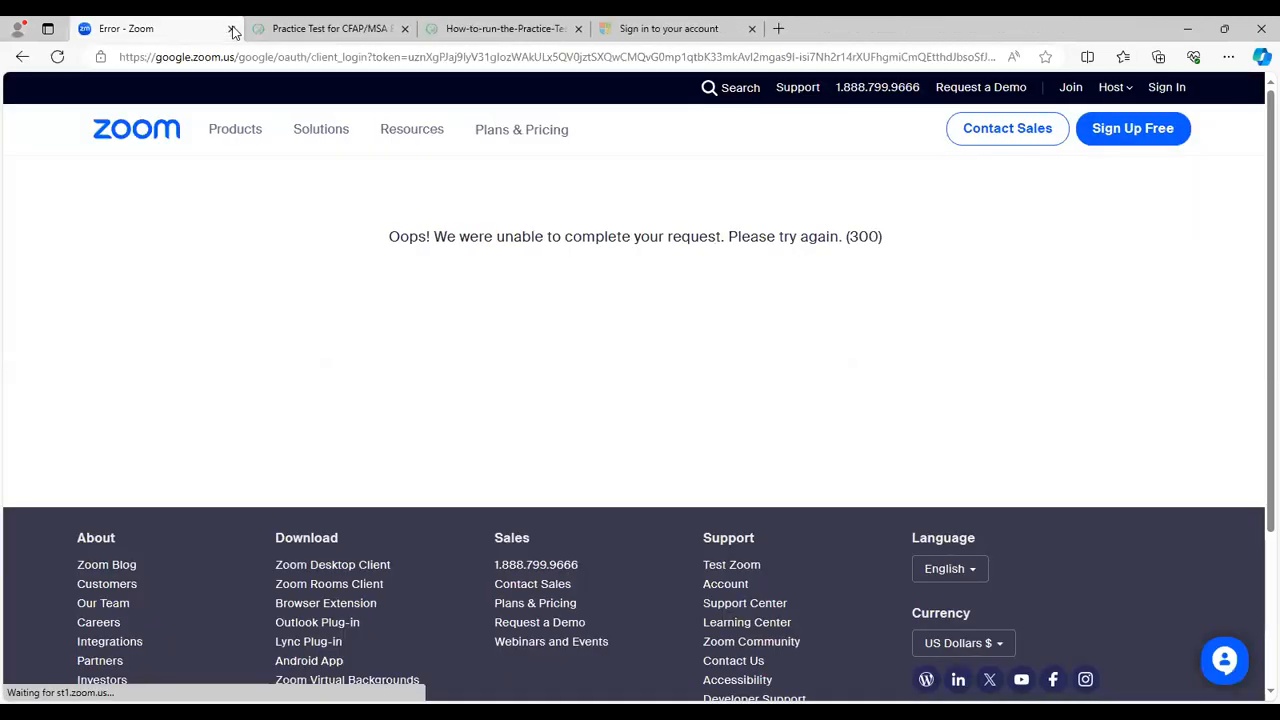
# Step: In the how-to-run guide, highlight the Business Finance Decisions demo row in the Step 3 login table
pyautogui.click(424, 30)
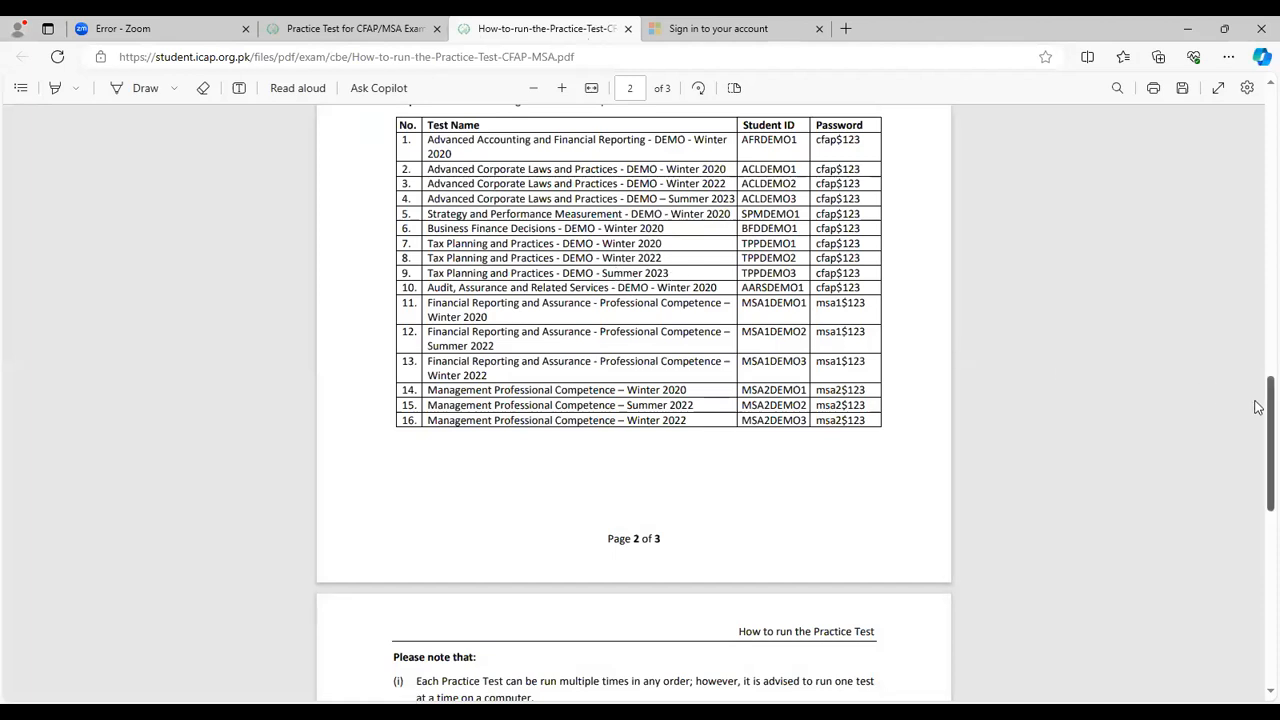
pyautogui.moveTo(1258, 385); pyautogui.dragTo(1258, 381)
pyautogui.scroll(2, 1258, 381)
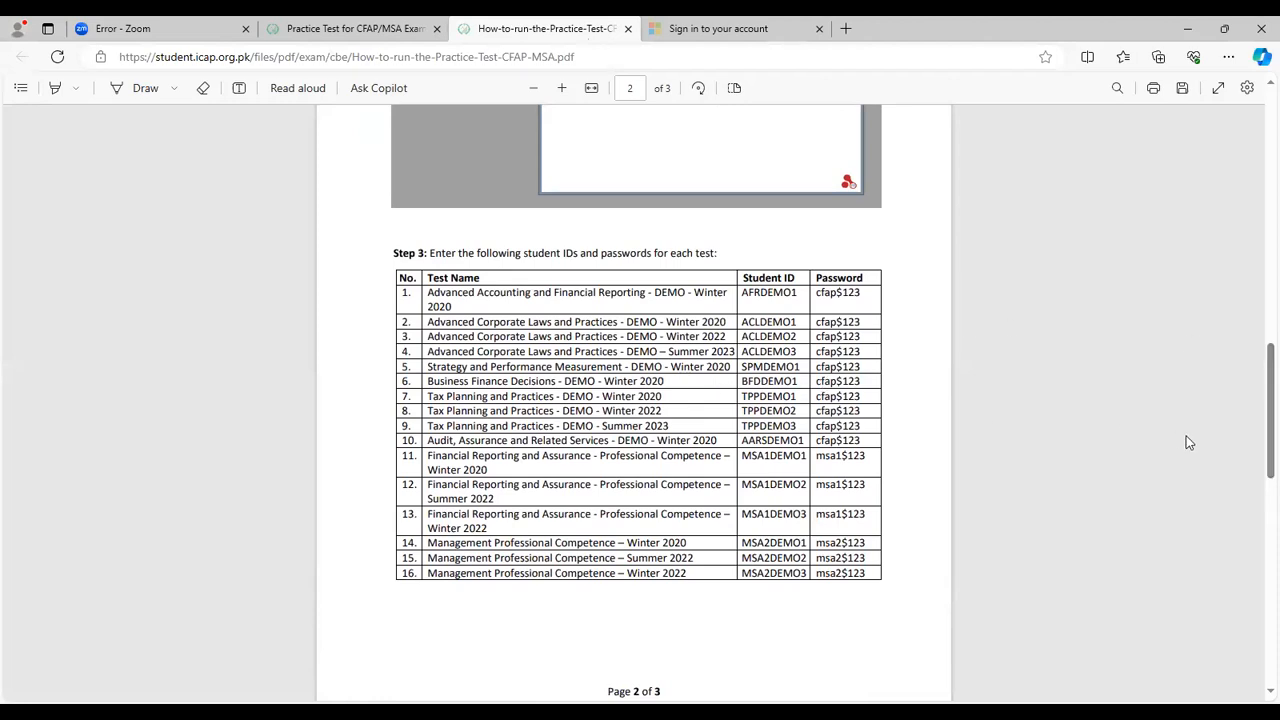
pyautogui.scroll(-1, 1258, 455)
pyautogui.scroll(-3, 1258, 455)
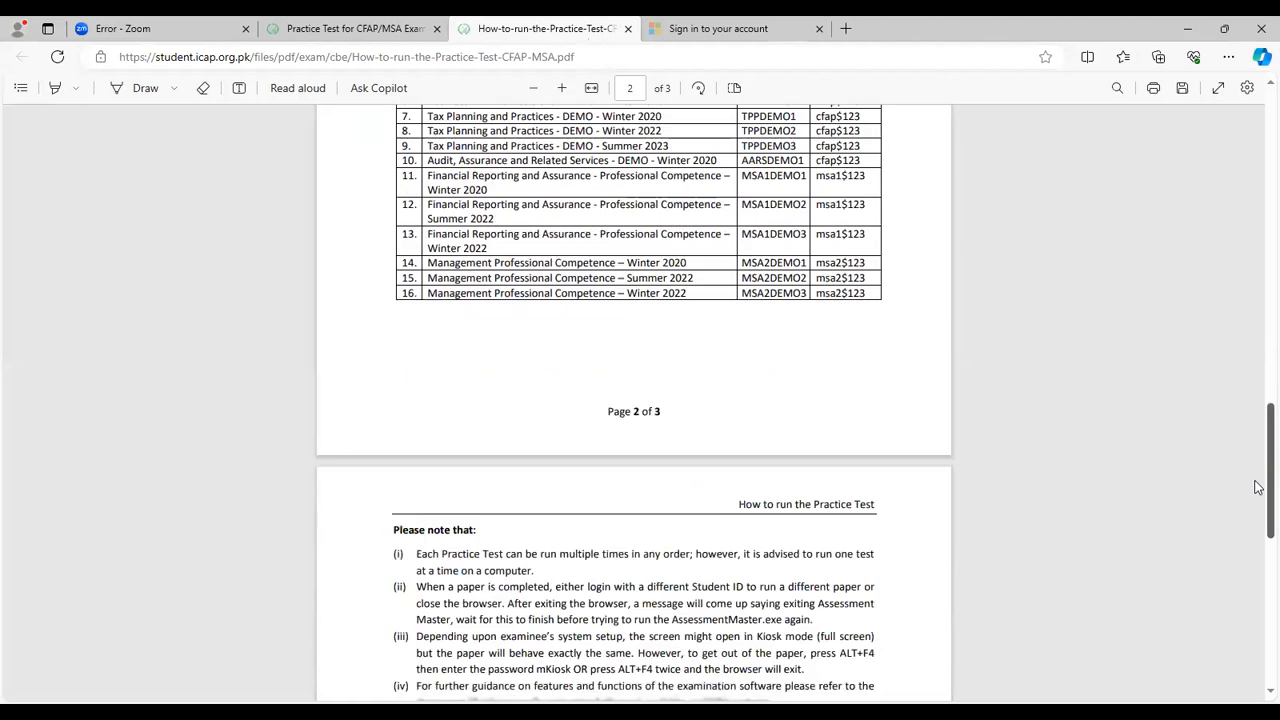
pyautogui.scroll(3, 1258, 440)
pyautogui.scroll(1, 1258, 432)
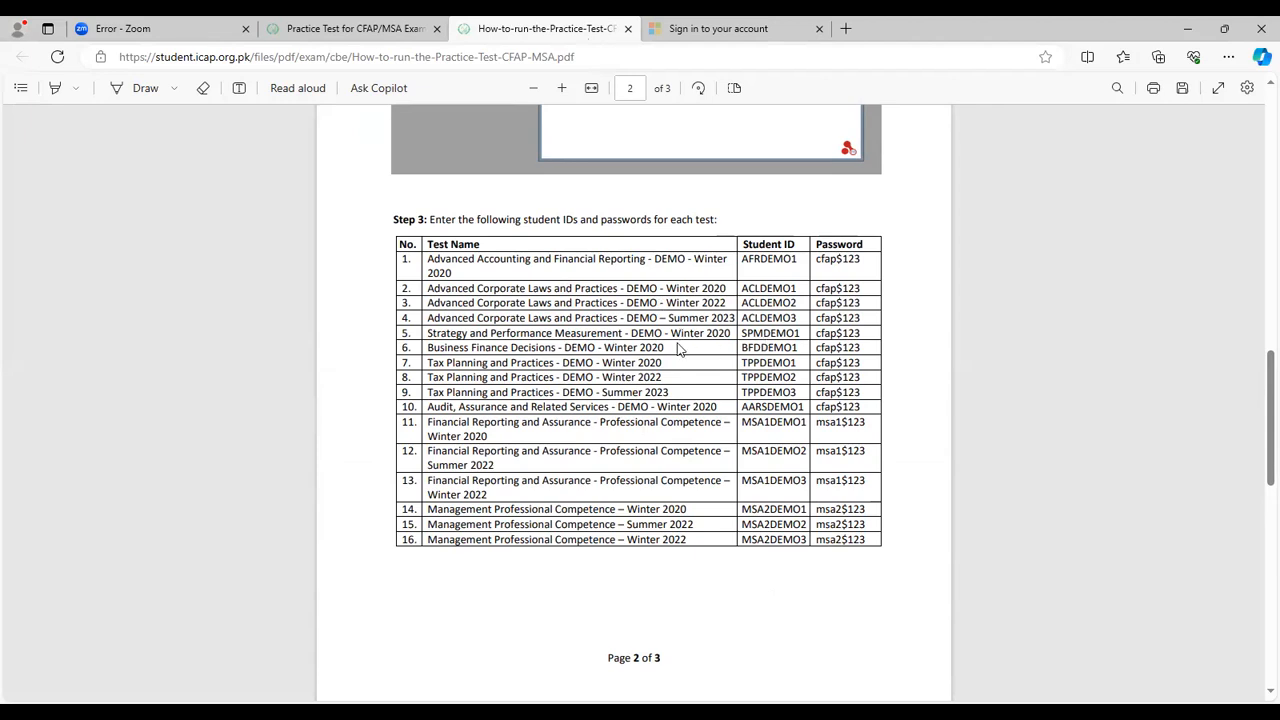
pyautogui.moveTo(776, 345); pyautogui.dragTo(837, 350)
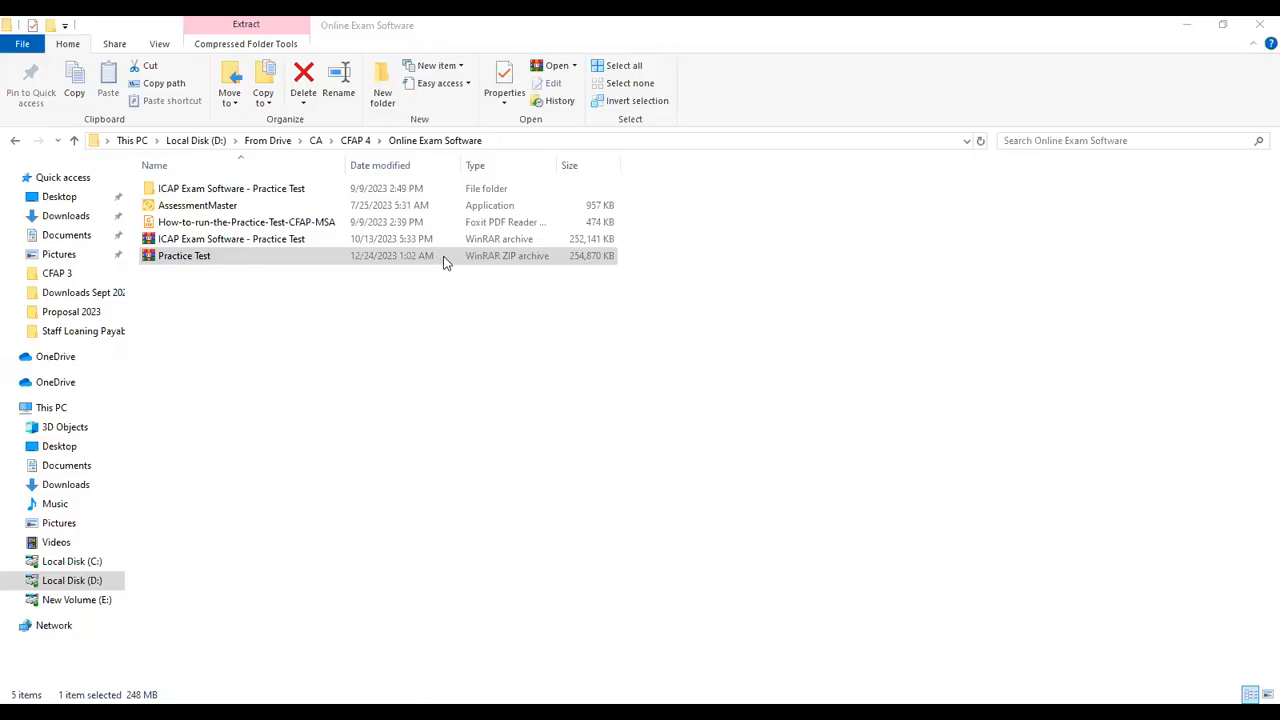
# Step: Extract Practice Test.zip into a new Practice Test folder
pyautogui.rightClick(445, 260)
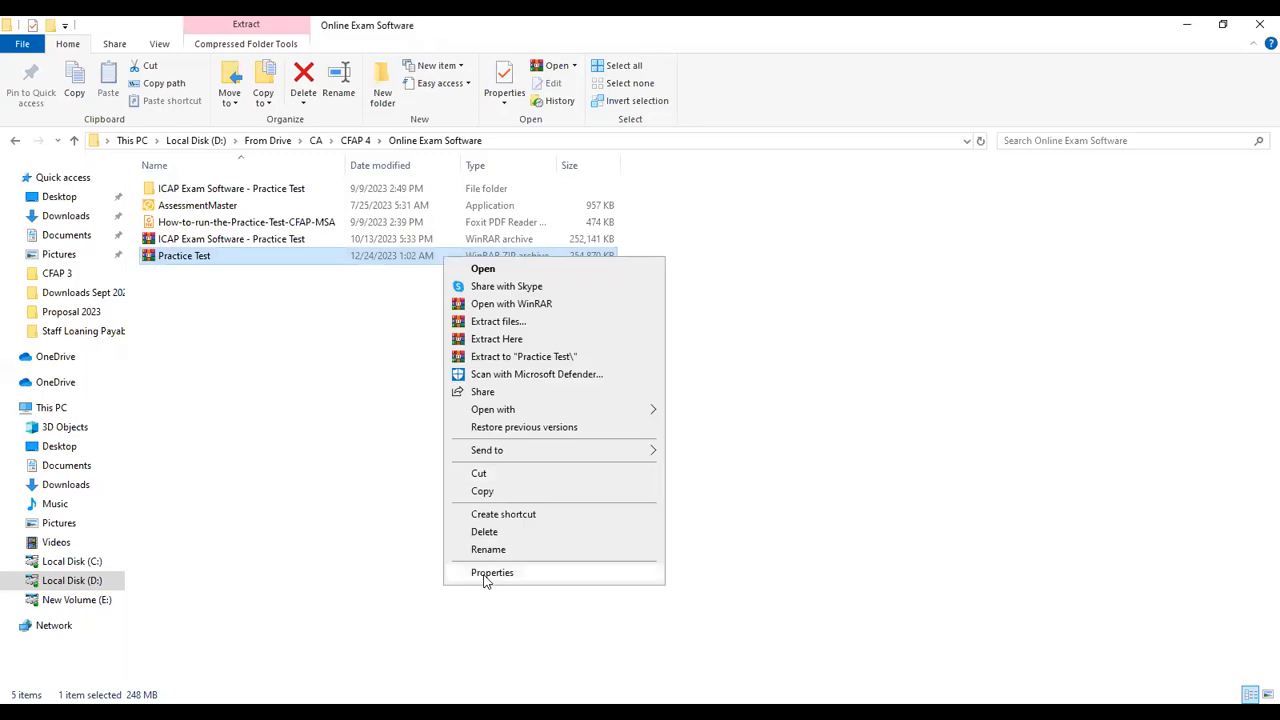
pyautogui.click(517, 357)
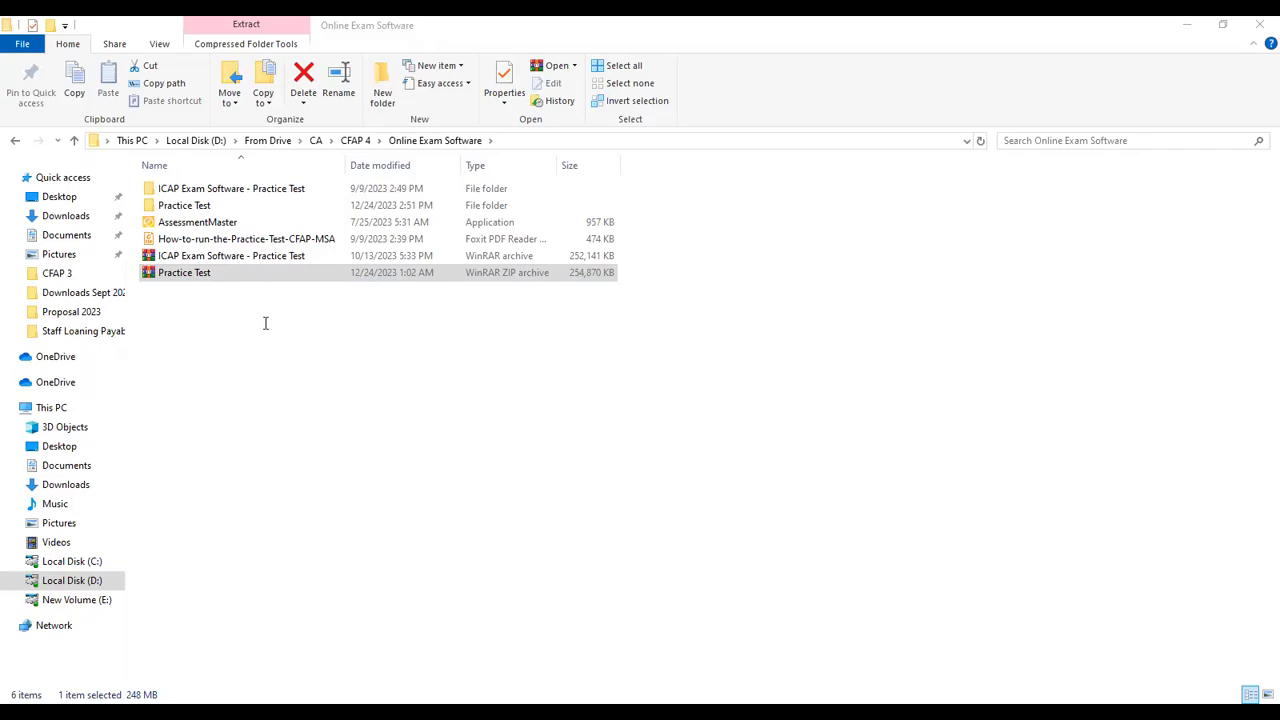
pyautogui.hotkey('alt', 'Tab')
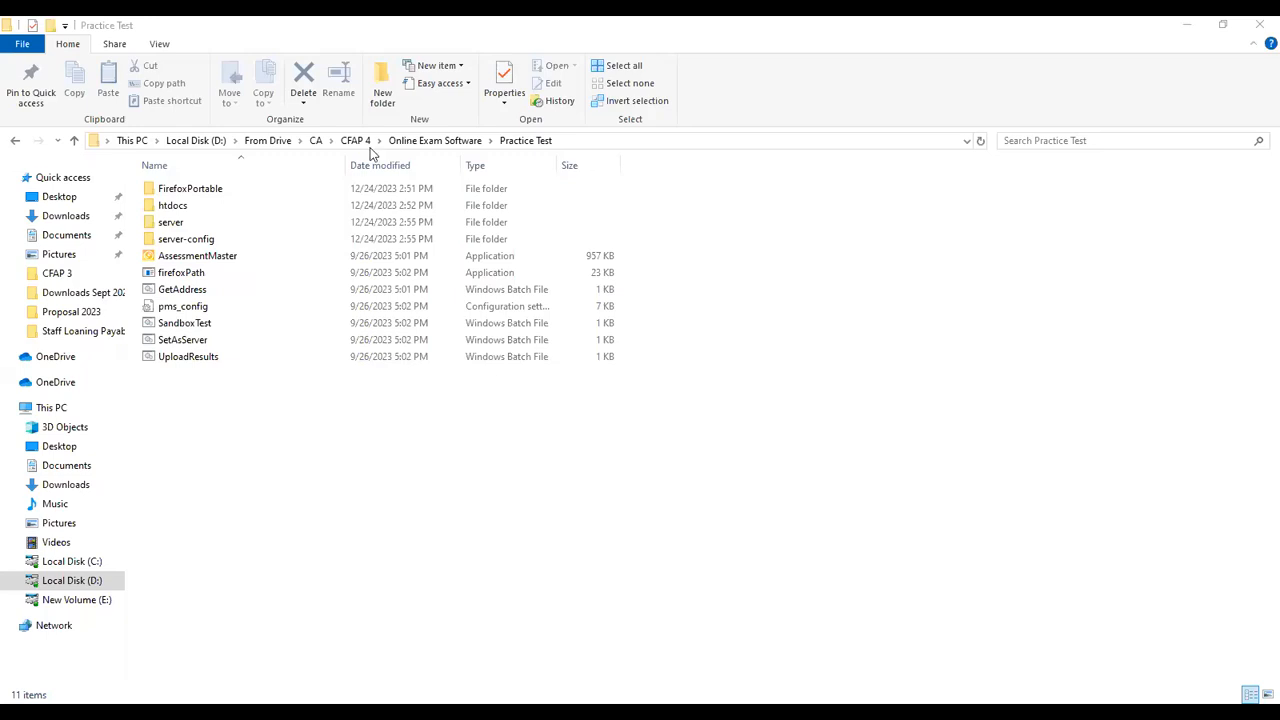
# Step: Run AssessmentMaster and bring the Business Finance Decisions – DEMO – Winter 2020 exam forward
pyautogui.click(205, 258)
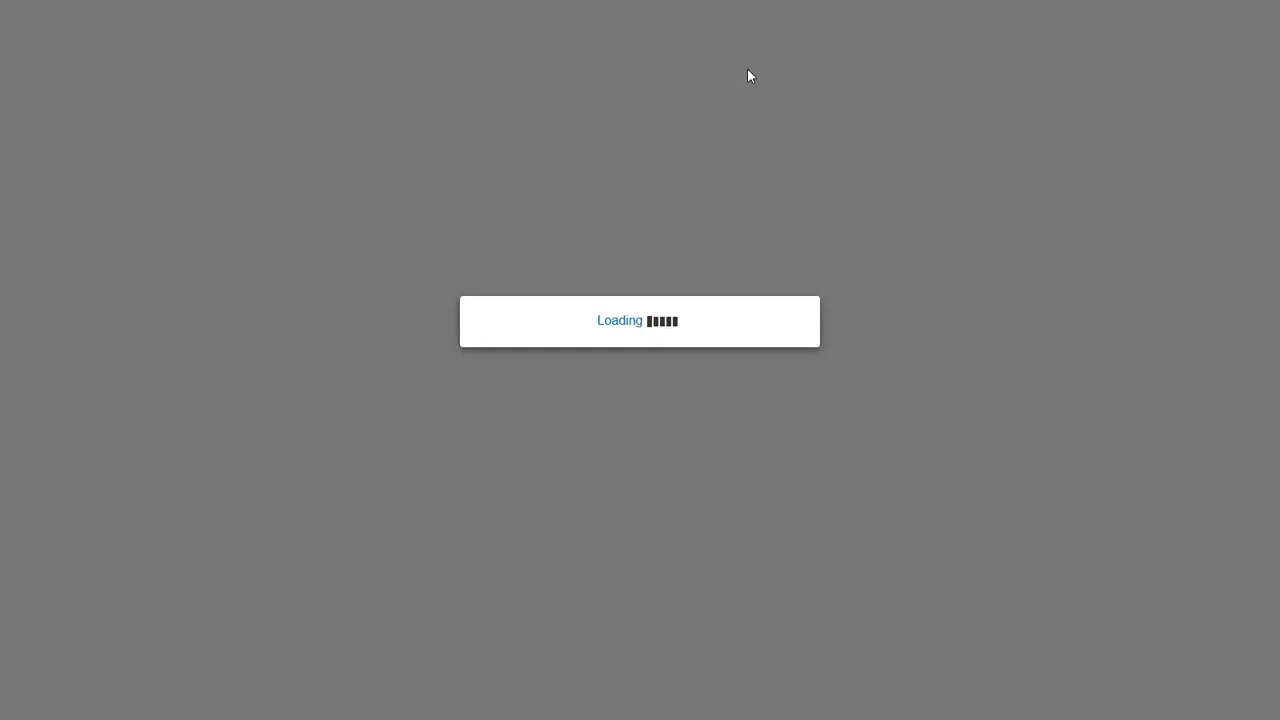
pyautogui.hotkey('alt', 'Tab')
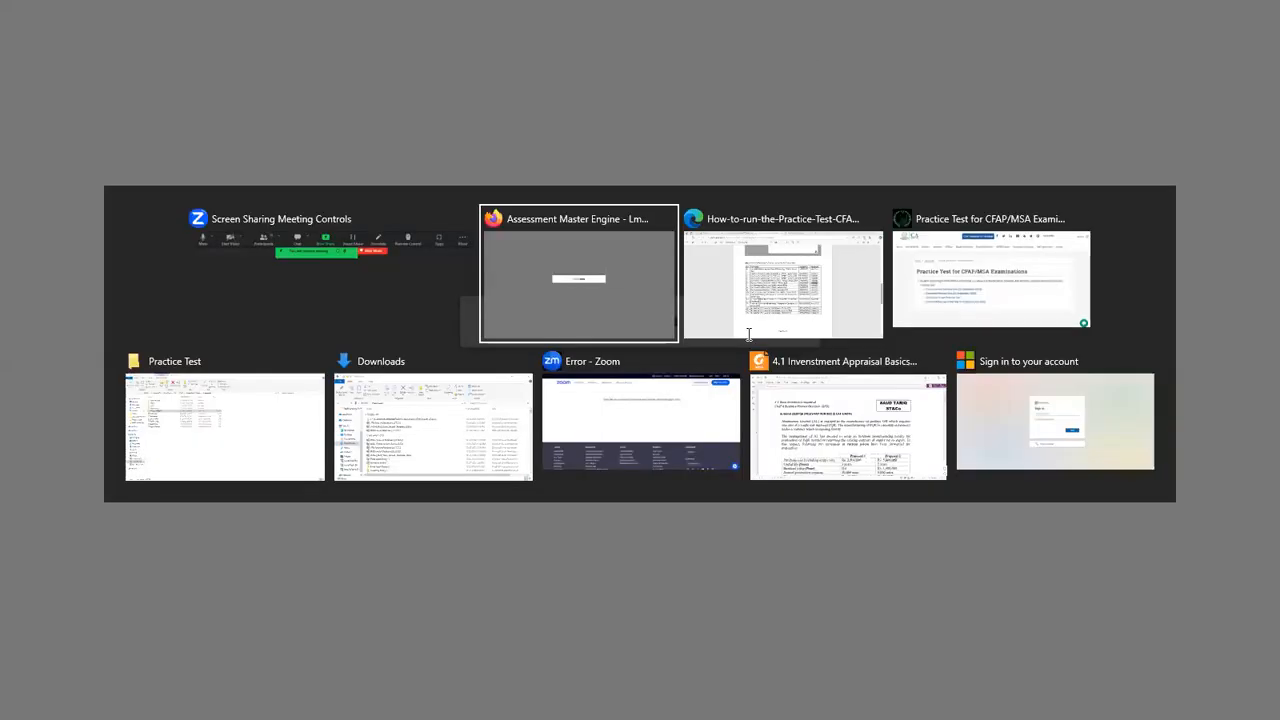
pyautogui.click(750, 335)
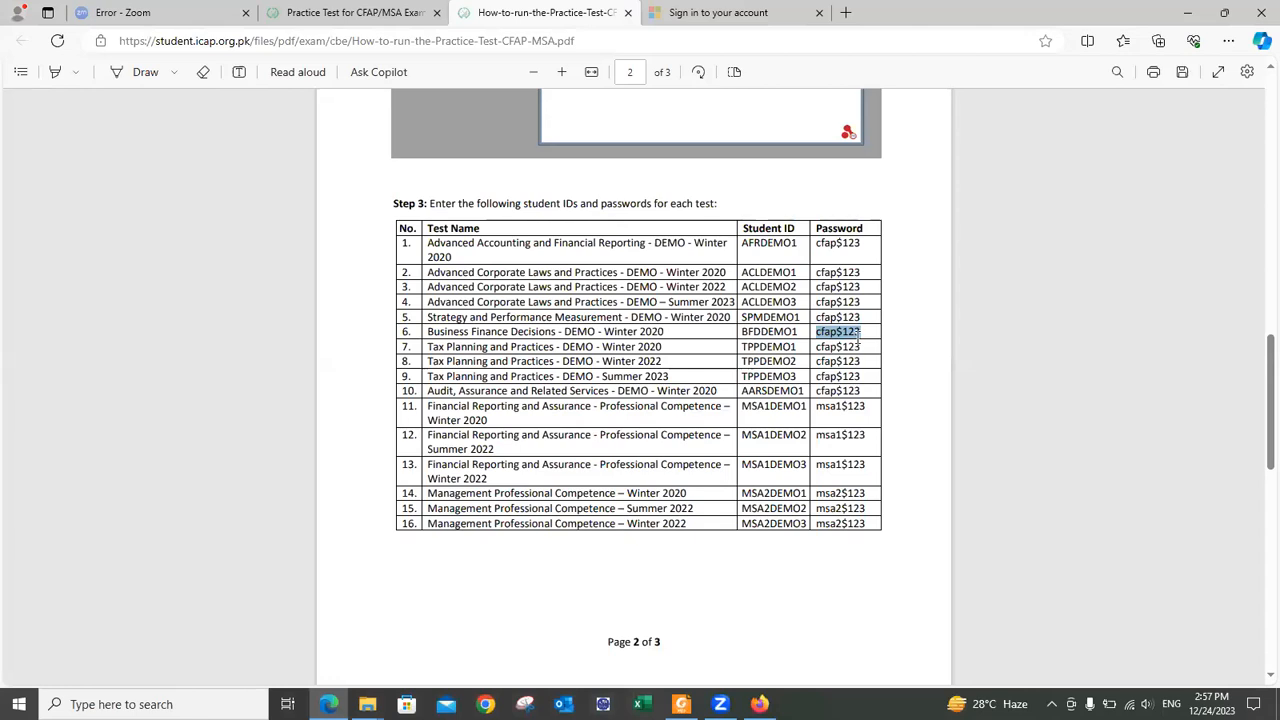
pyautogui.hotkey('alt', 'Tab')
pyautogui.hotkey('alt', 'Tab')
pyautogui.hotkey('alt', 'Tab')
pyautogui.hotkey('alt', 'Tab')
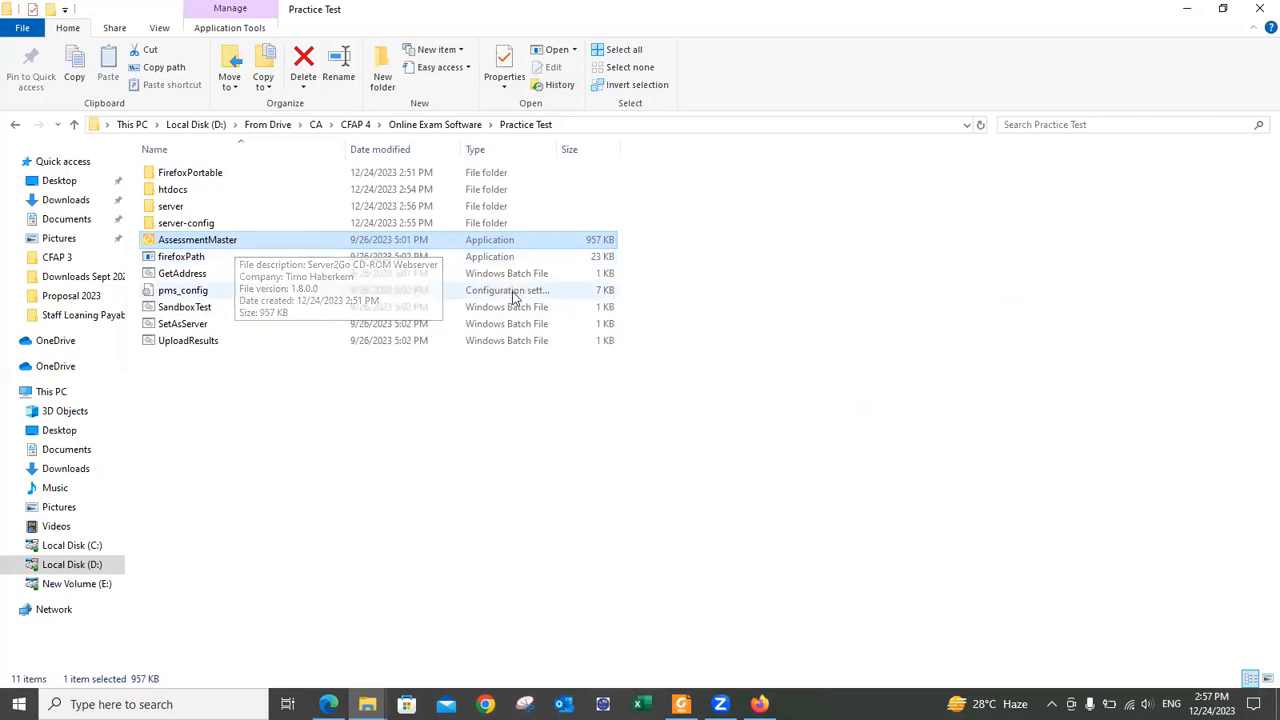
pyautogui.hotkey('alt', 'Tab')
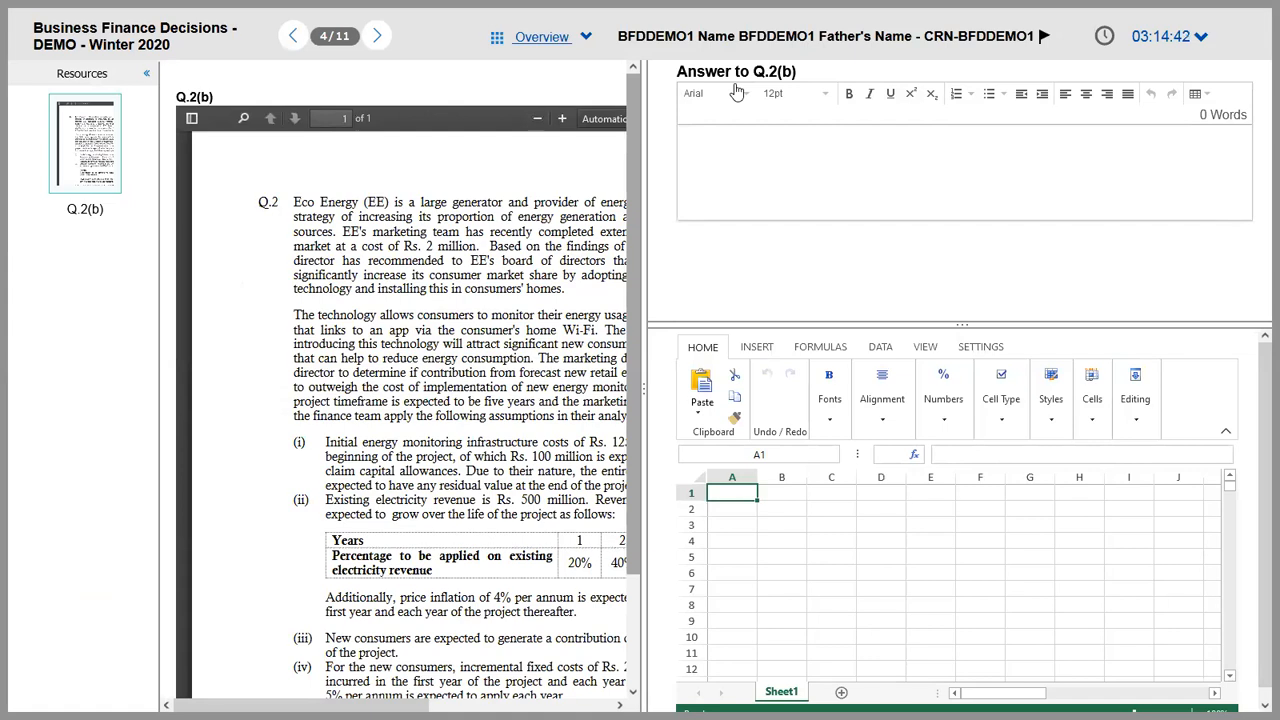
# Step: Jump to Q.1, try spreadsheet cells A3 and B2, and test-type then delete text in Q.1(a)
pyautogui.click(580, 38)
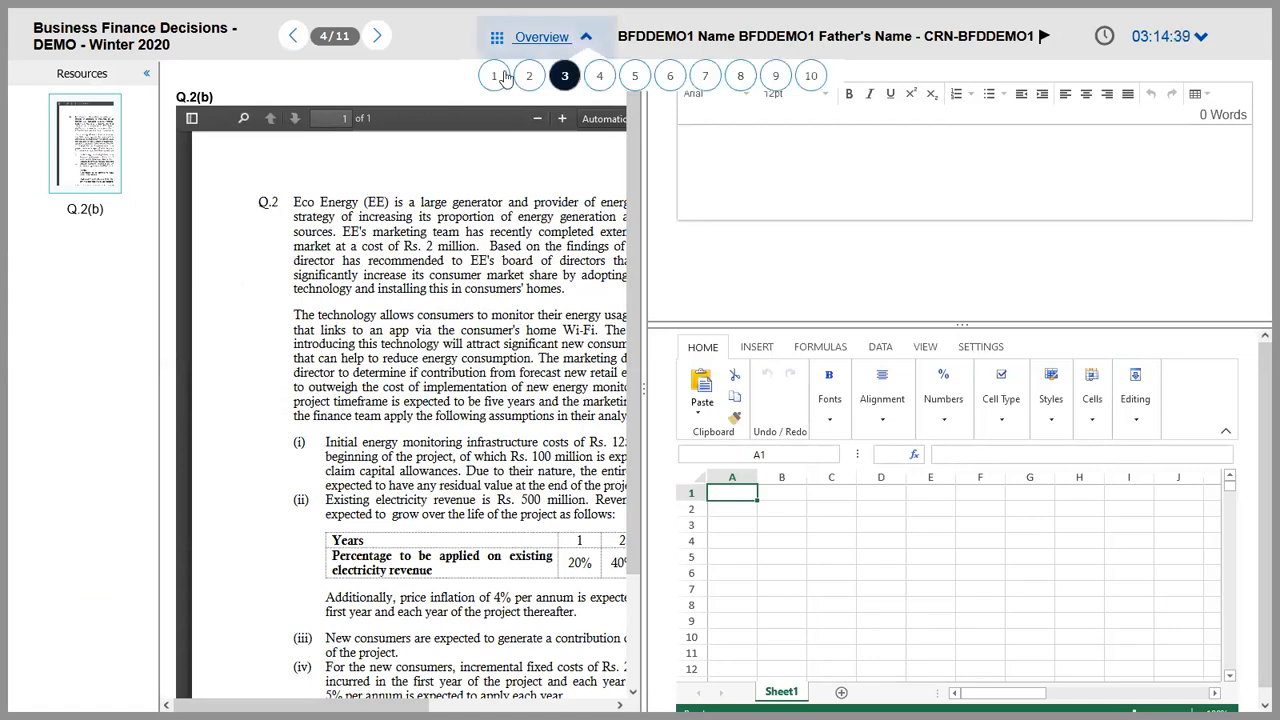
pyautogui.click(697, 166)
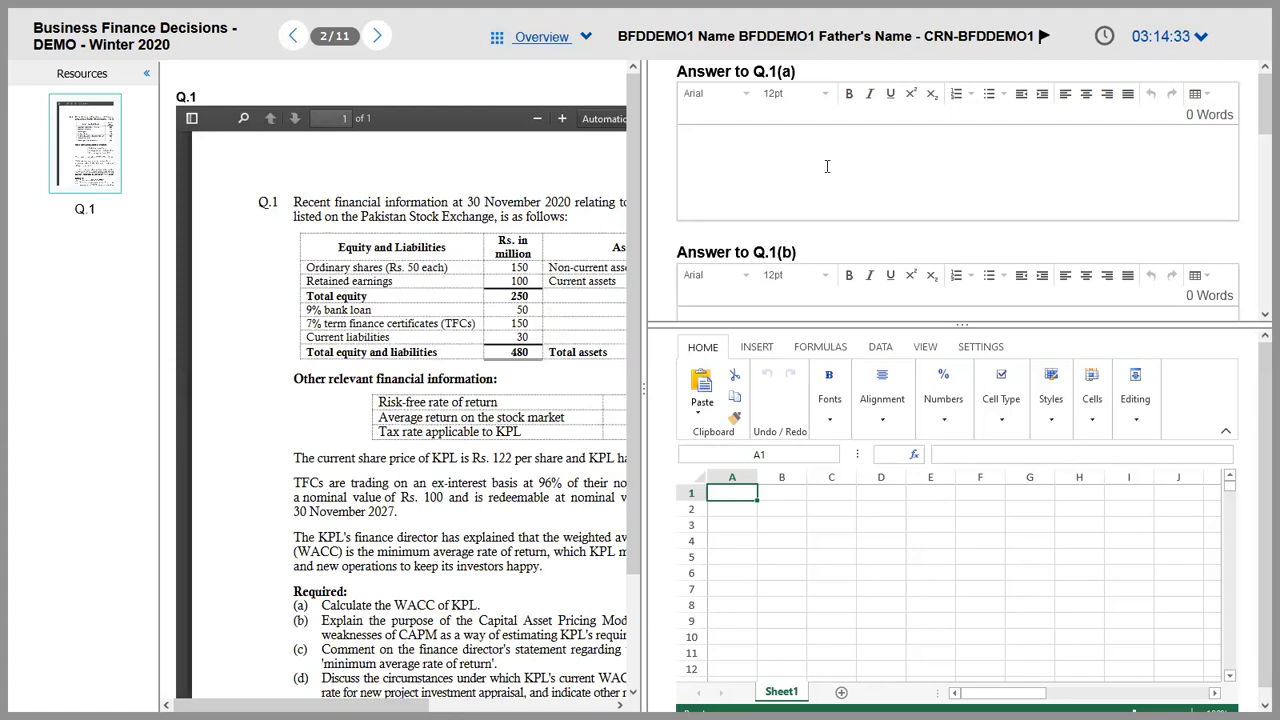
pyautogui.click(728, 524)
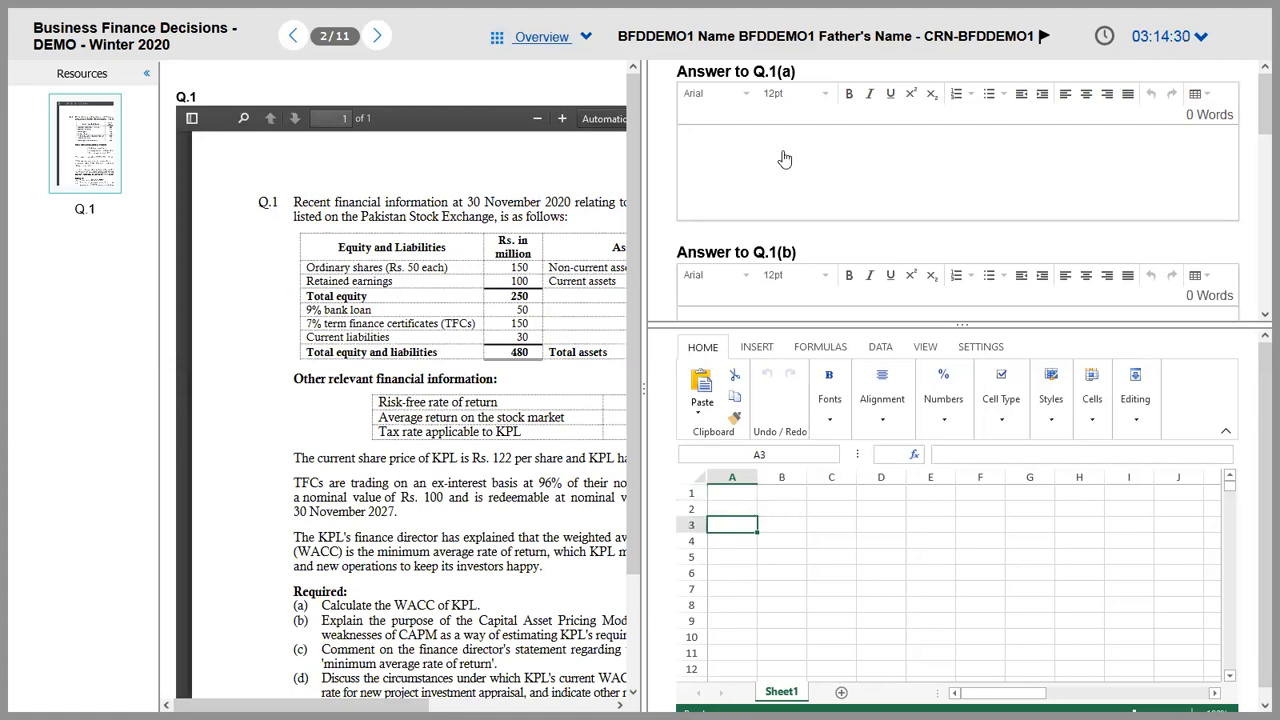
pyautogui.click(779, 509)
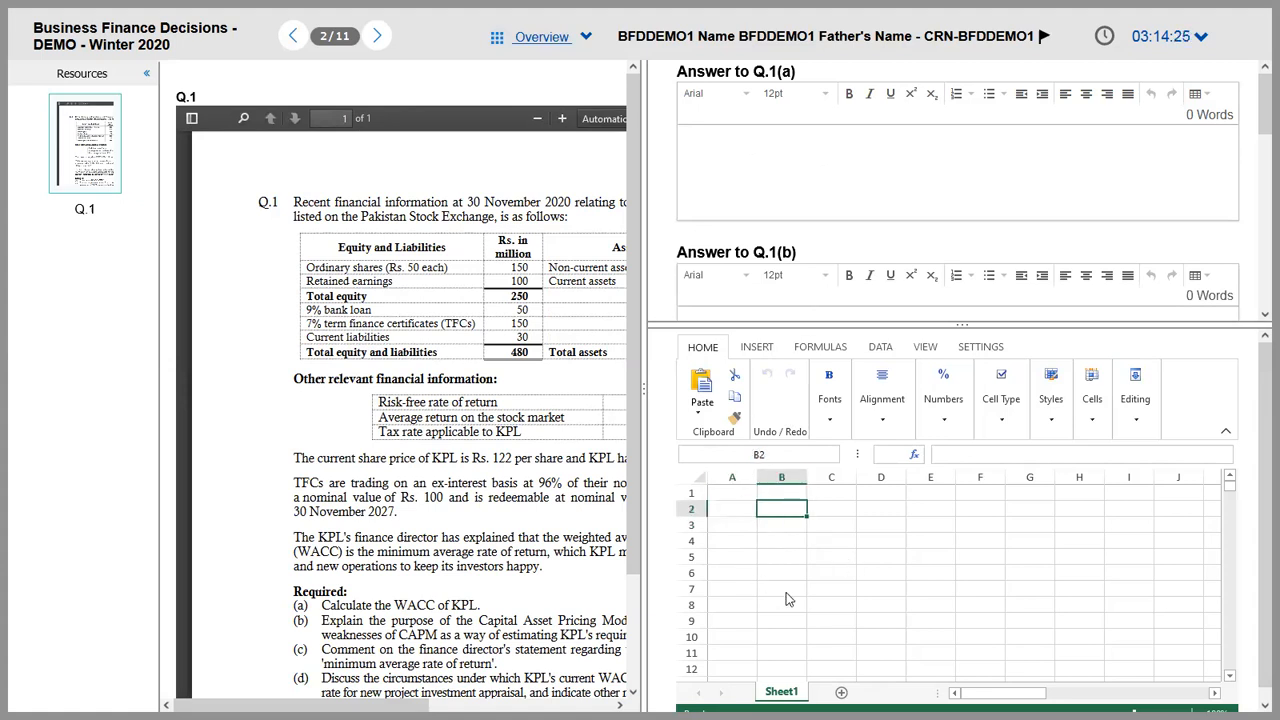
pyautogui.click(710, 147)
pyautogui.write('swsww')
pyautogui.press('BackSpace')
pyautogui.press('BackSpace')
pyautogui.press('BackSpace')
pyautogui.press('BackSpace')
pyautogui.press('BackSpace')
# Step: Hide the Resources thumbnails so the Q.1 question paper shows wider
pyautogui.click(147, 77)
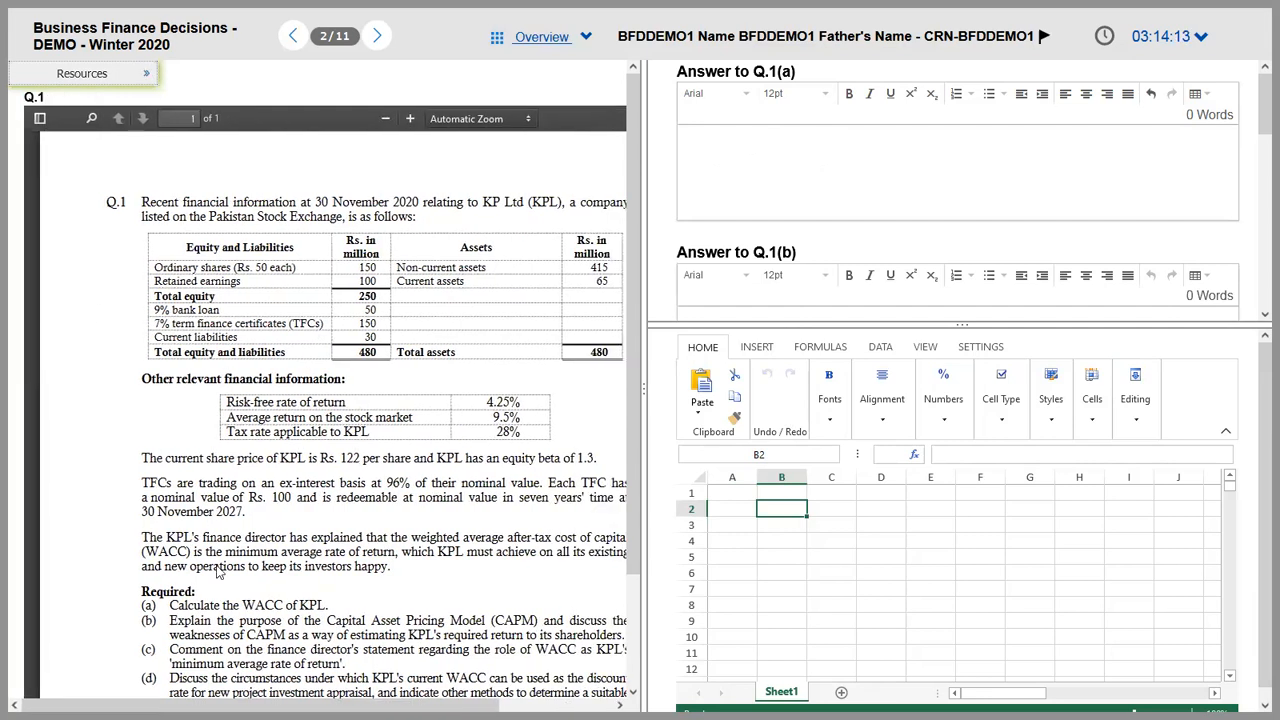
pyautogui.tripleClick(237, 560)
pyautogui.click(570, 422)
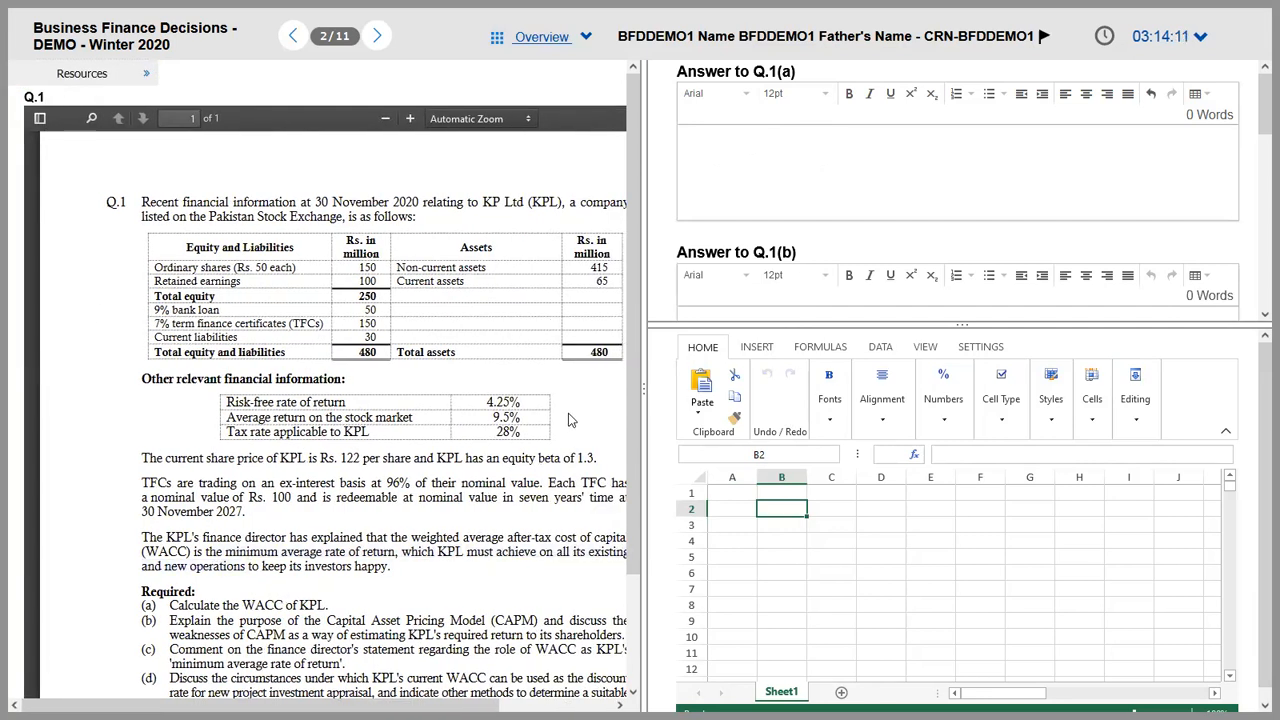
pyautogui.scroll(-3, 627, 339)
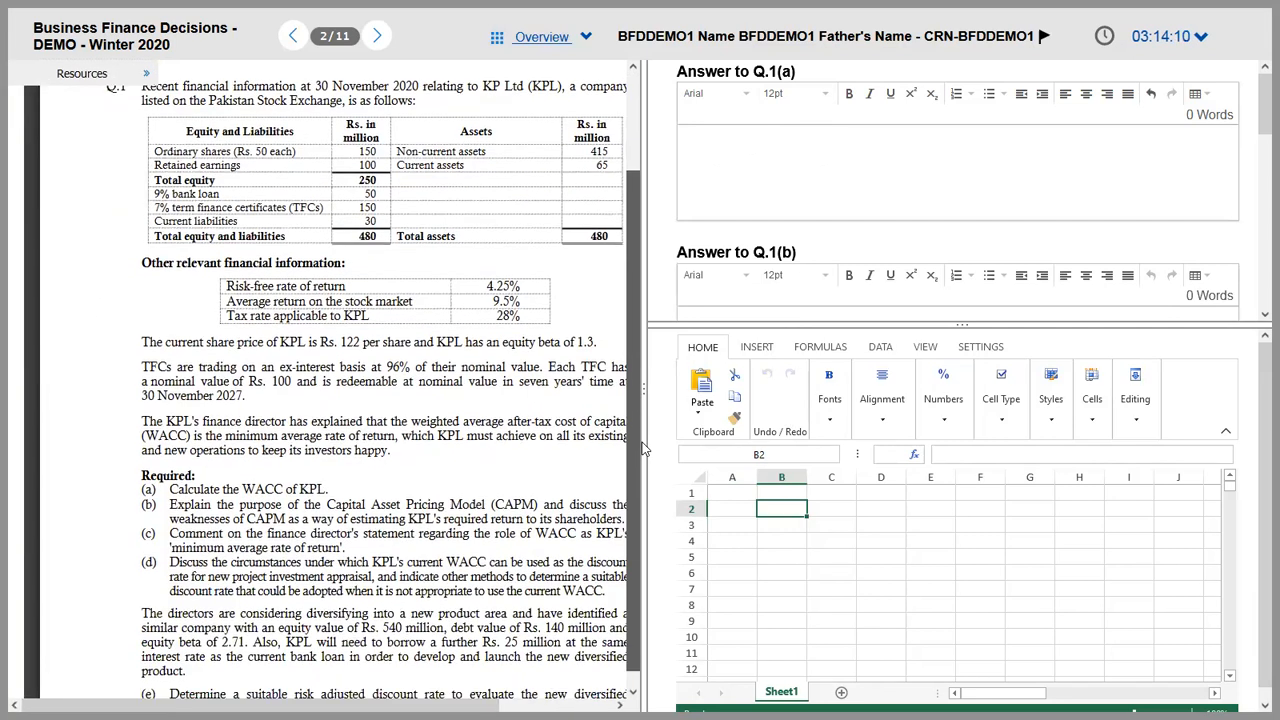
pyautogui.hscroll(3, 320, 390)
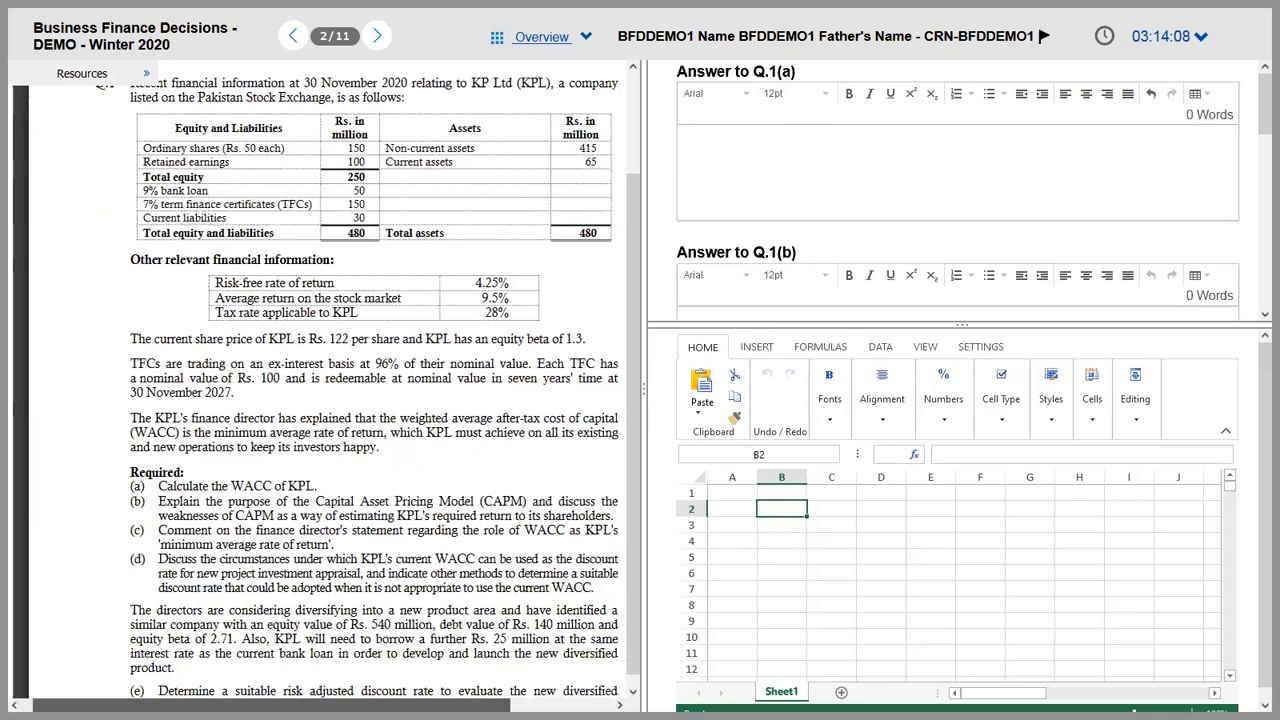
pyautogui.hscroll(1, 620, 395)
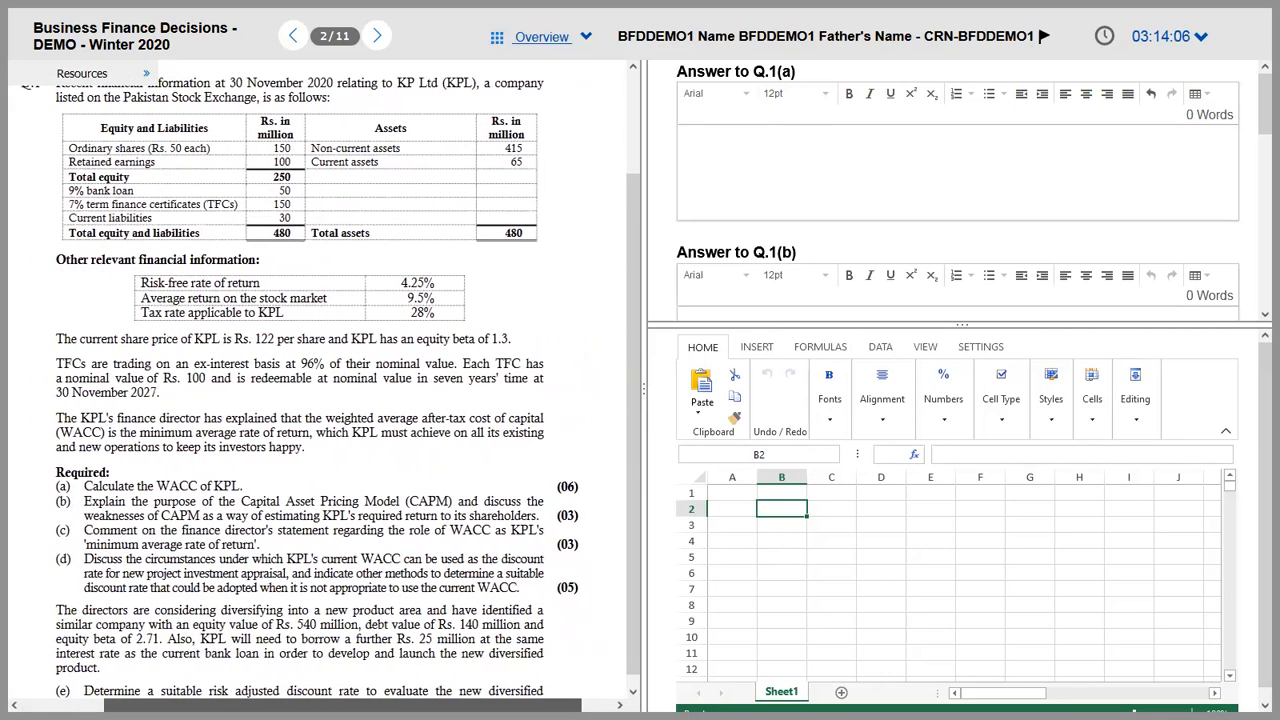
pyautogui.scroll(3, 600, 360)
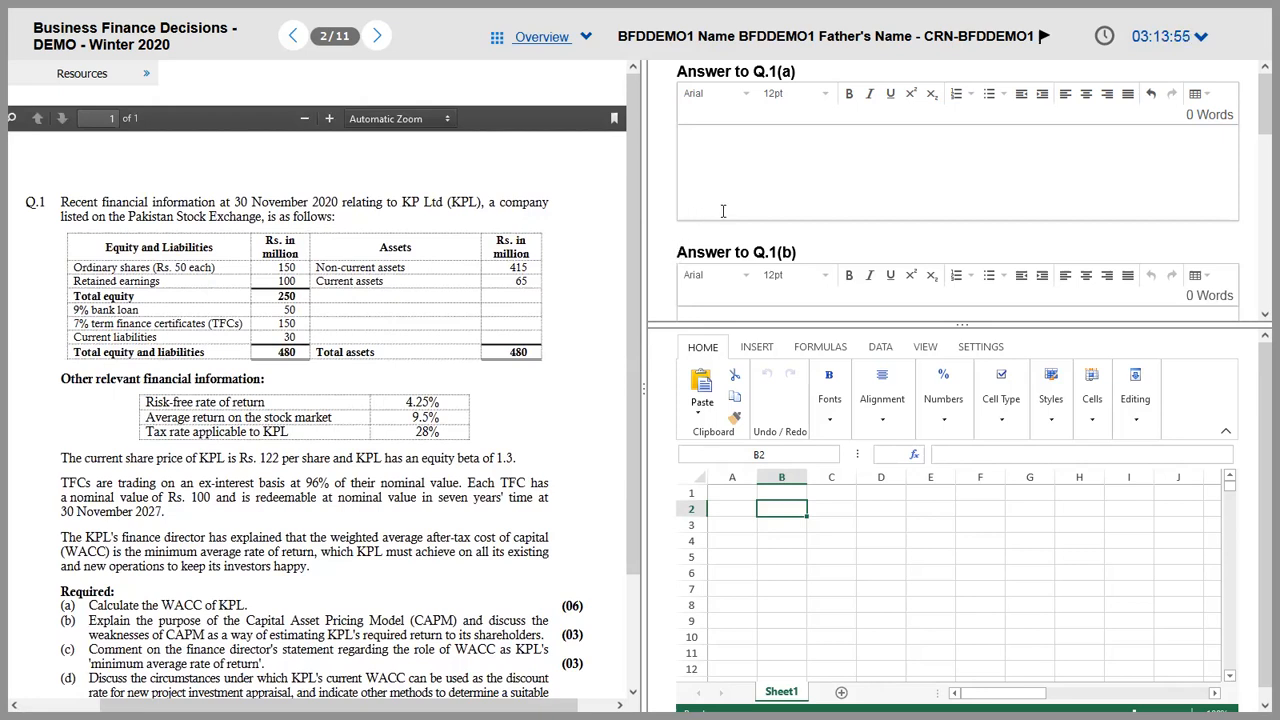
# Step: Widen the answer area and drag the spreadsheet splitter down to enlarge the Q.1(a) box
pyautogui.moveTo(642, 219); pyautogui.dragTo(605, 219)
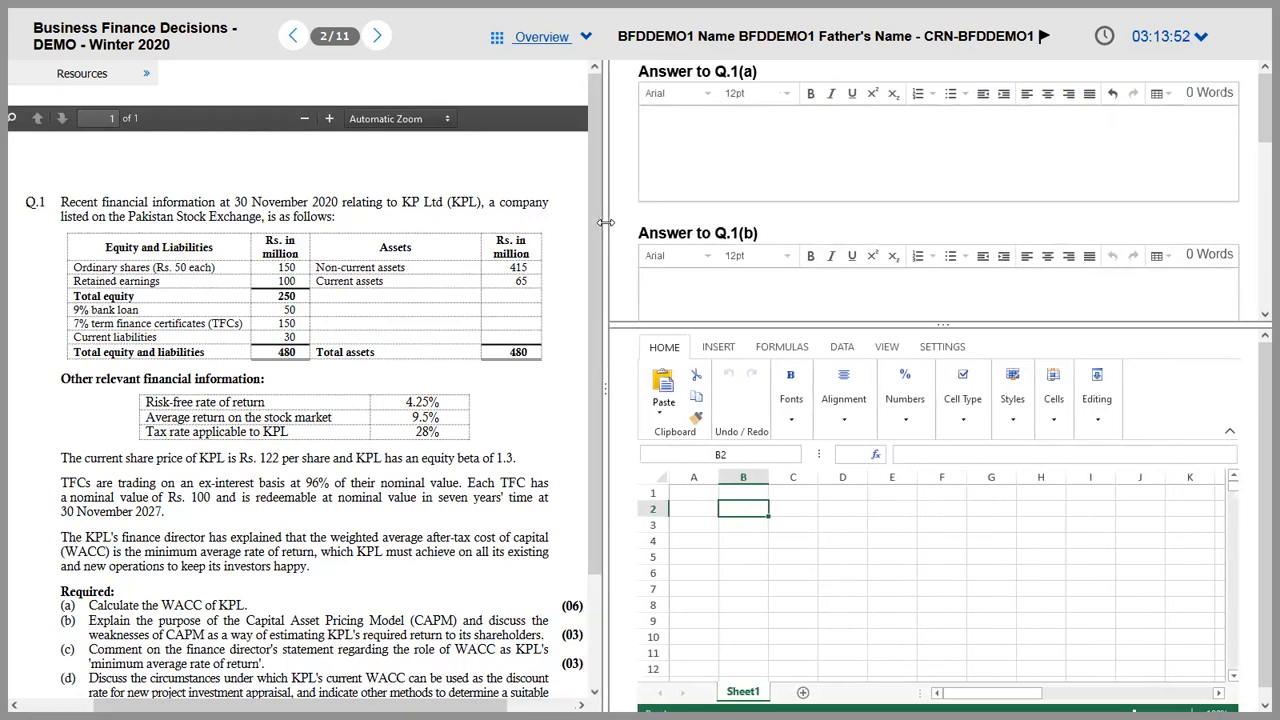
pyautogui.click(665, 147)
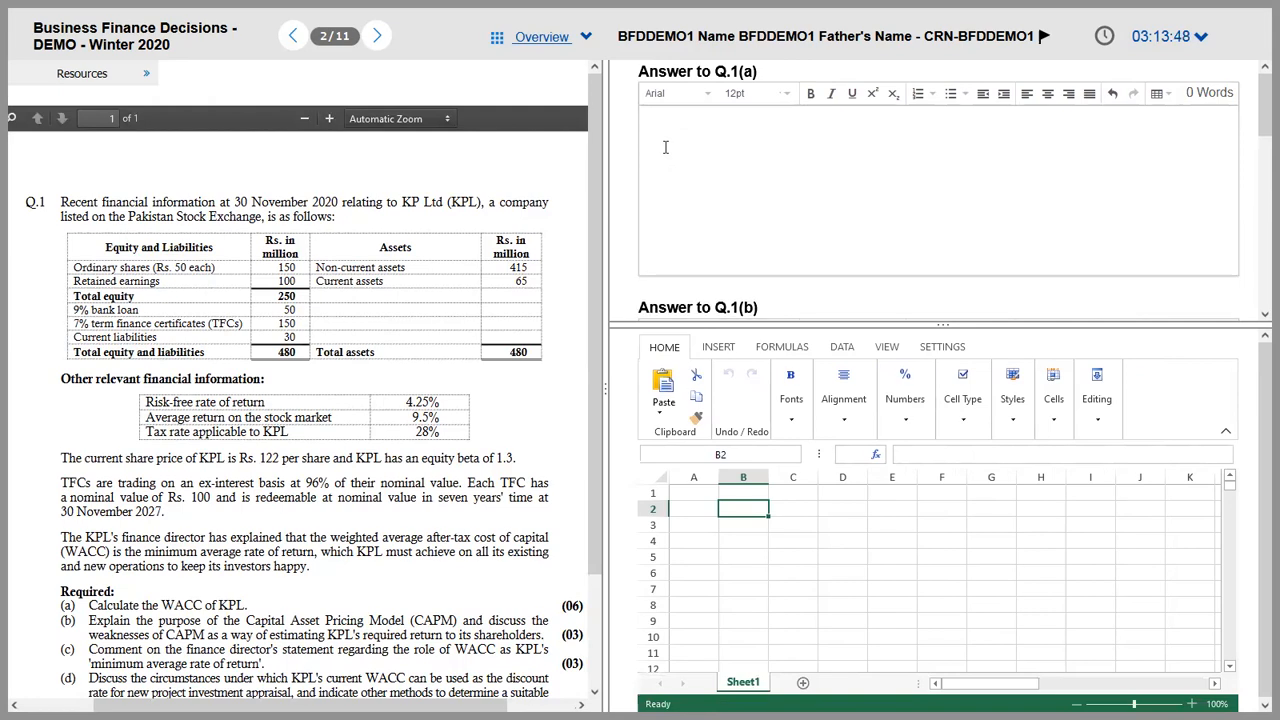
pyautogui.moveTo(822, 325); pyautogui.dragTo(840, 390)
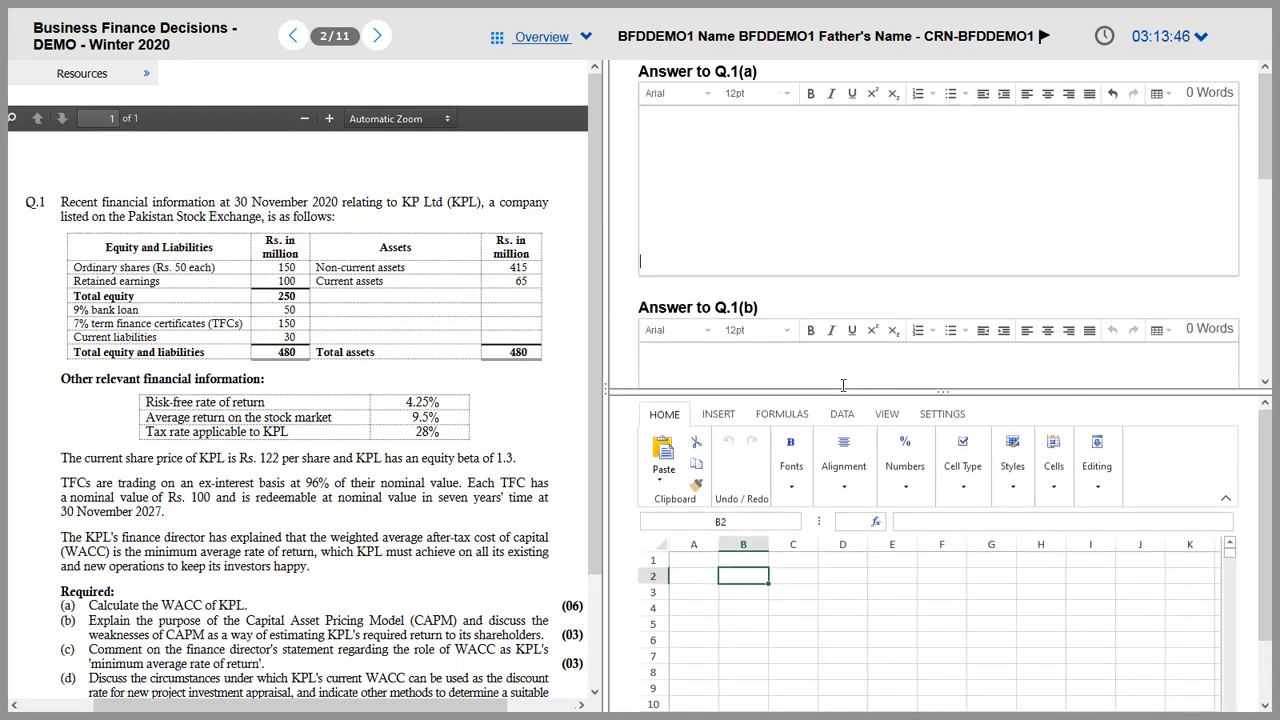
pyautogui.hotkey('alt', 'Tab')
pyautogui.hotkey('alt', 'Tab')
pyautogui.hotkey('alt', 'Tab')
pyautogui.hotkey('alt', 'Tab')
pyautogui.hotkey('alt', 'Tab')
pyautogui.hotkey('alt', 'Tab')
pyautogui.hotkey('alt', 'Tab')
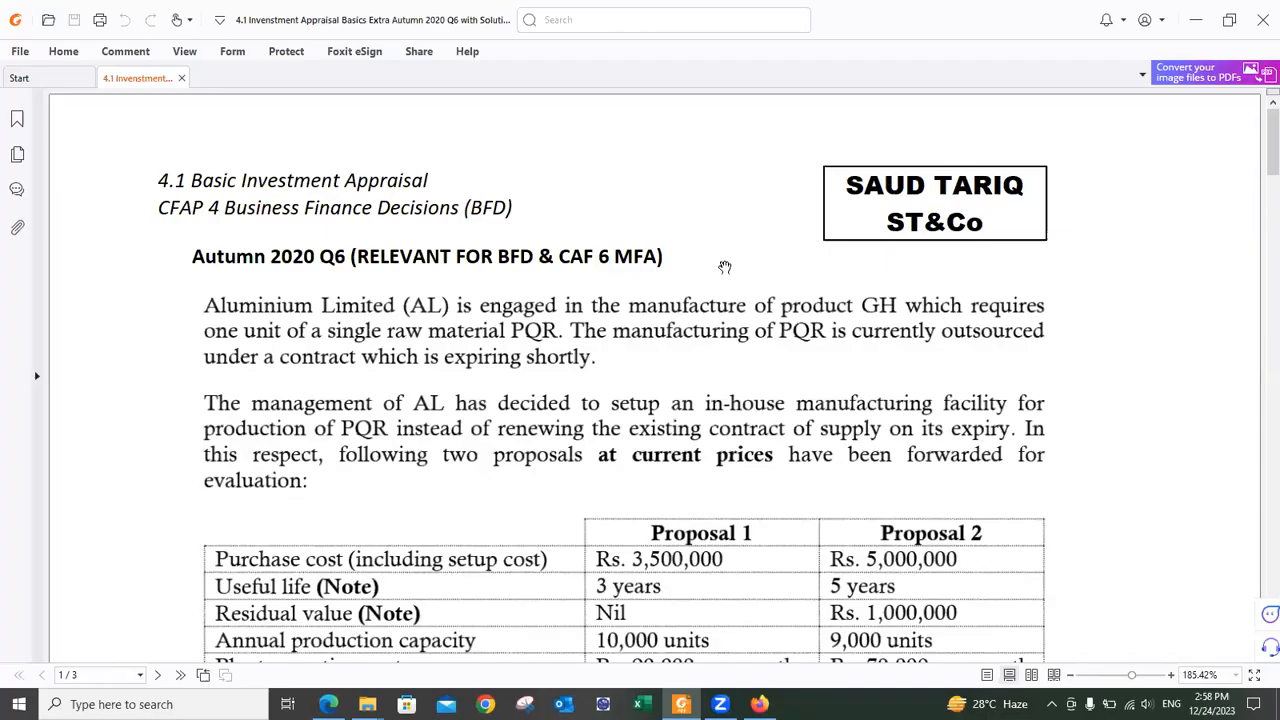
pyautogui.scroll(-4, 700, 310)
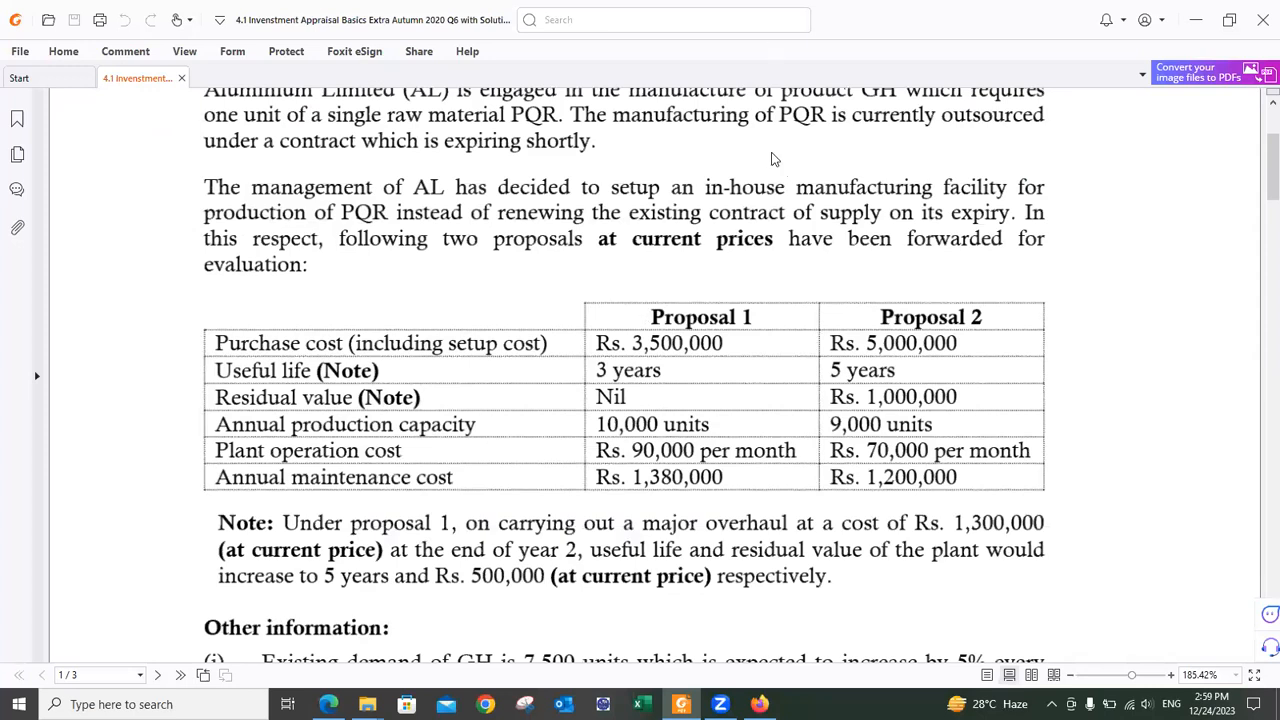
pyautogui.hotkey('alt', 'Tab')
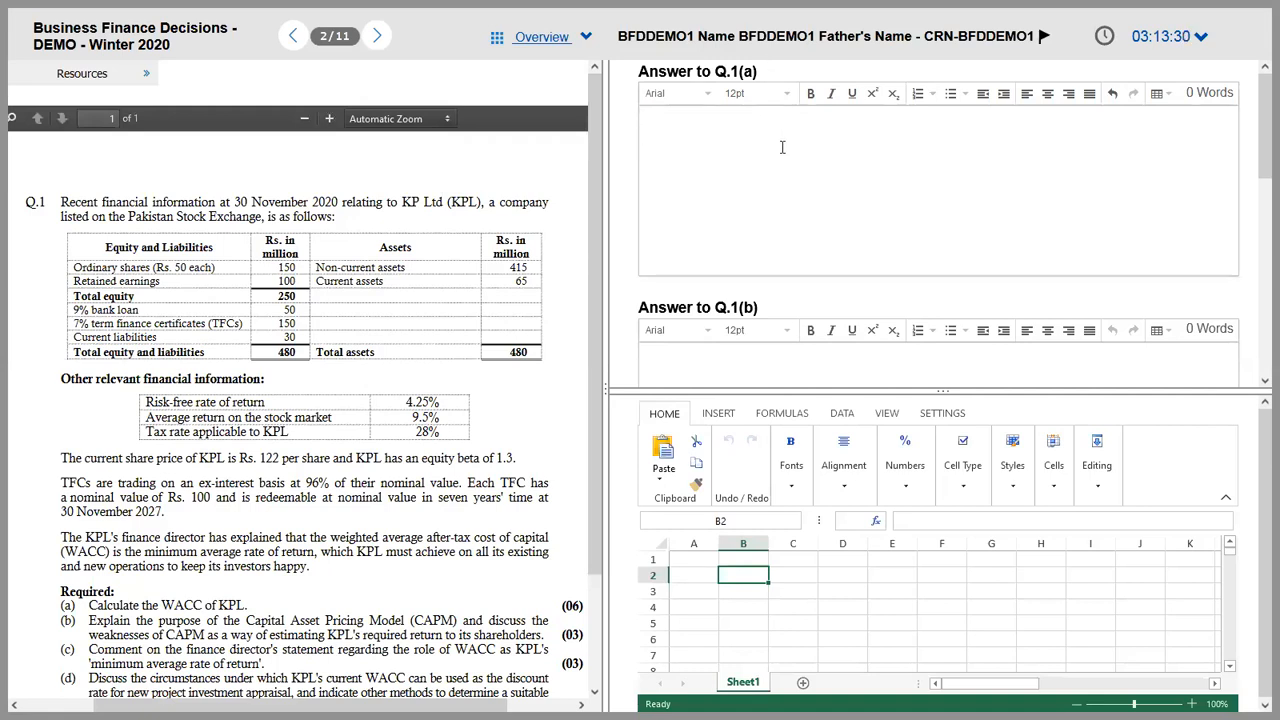
# Step: Select cells C3 and B3 and collapse the spreadsheet ribbon to show more grid
pyautogui.click(797, 590)
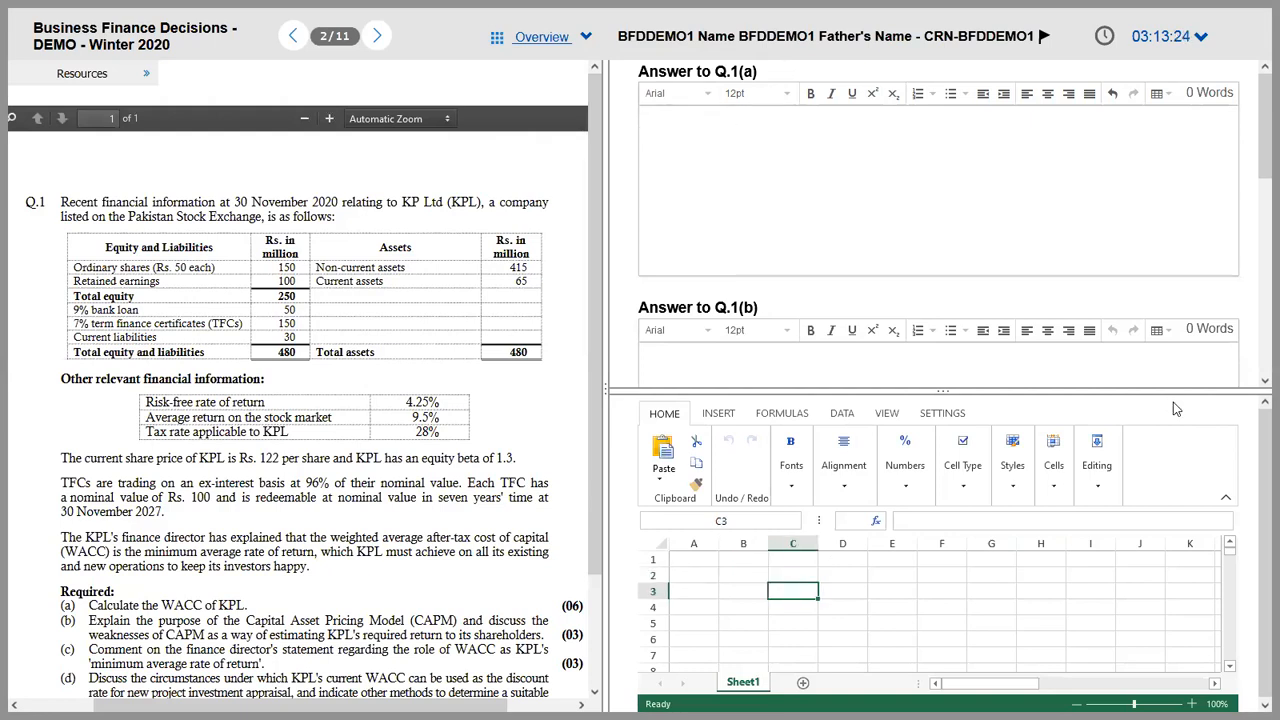
pyautogui.click(1226, 497)
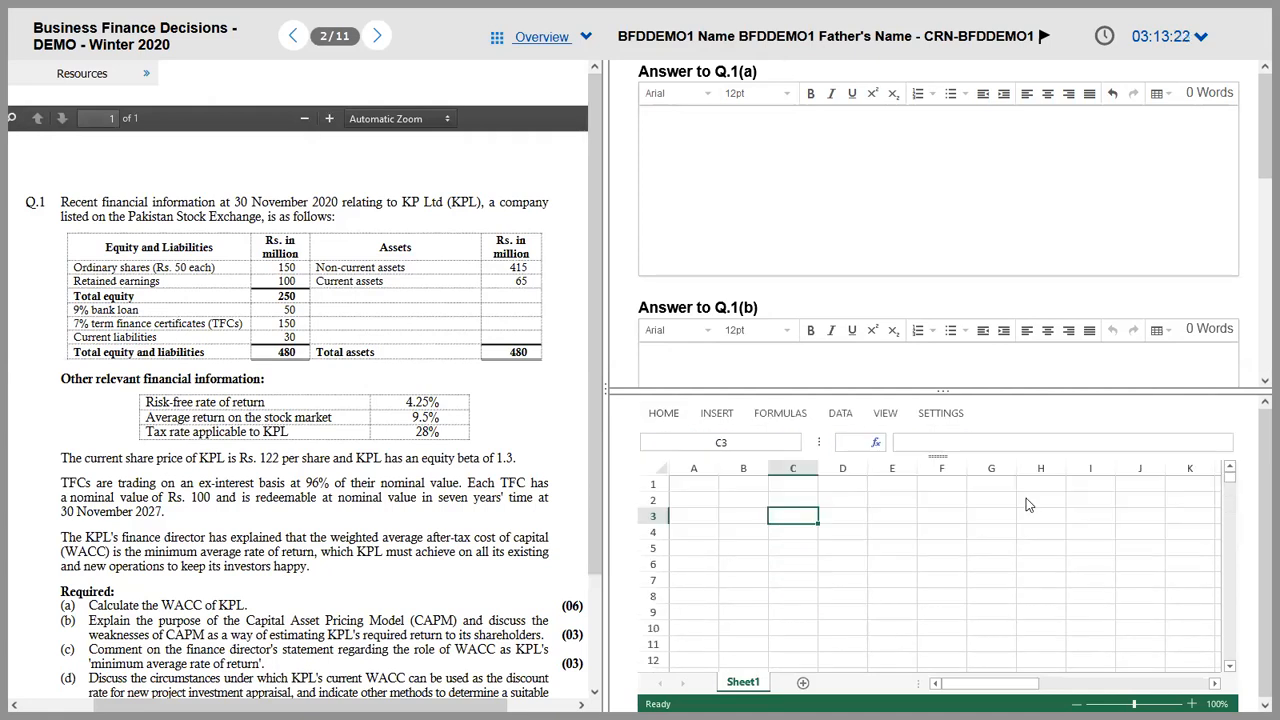
pyautogui.click(750, 516)
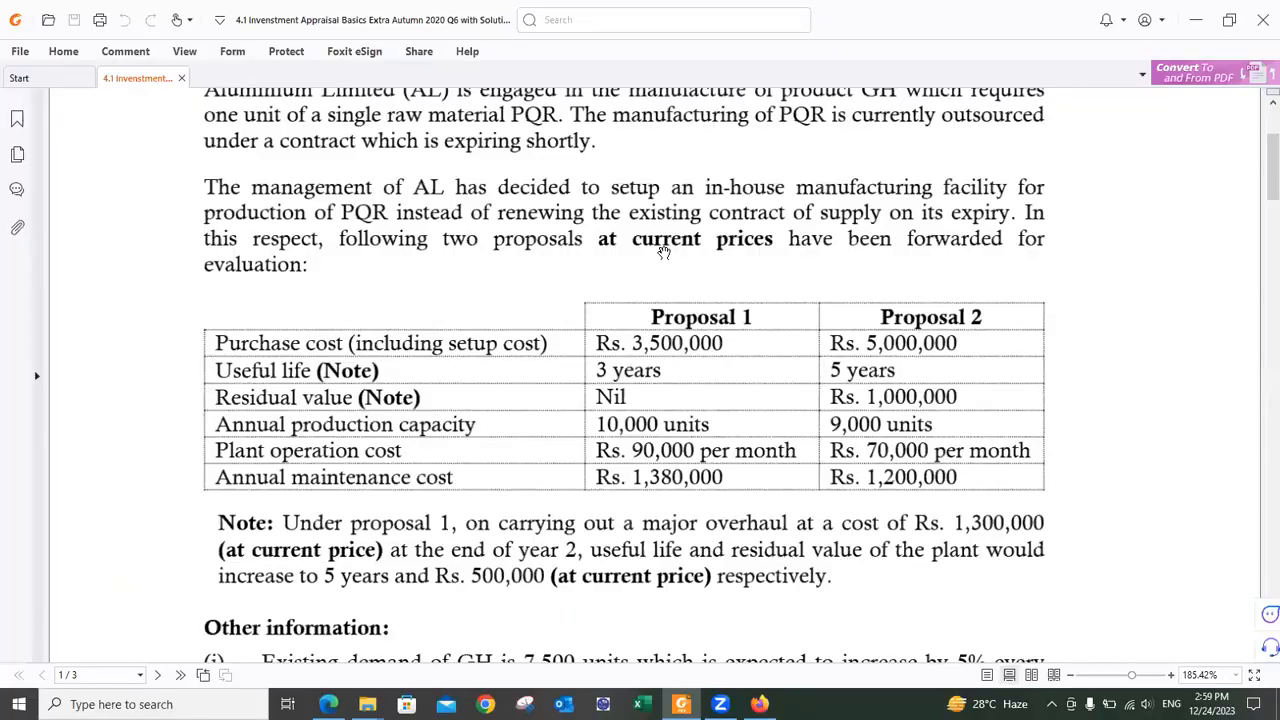
pyautogui.scroll(3, 664, 253)
pyautogui.scroll(2, 664, 253)
# Step: Widen the answer and spreadsheet side and highlight the opening lines of Q.1
pyautogui.hotkey('alt', 'Tab')
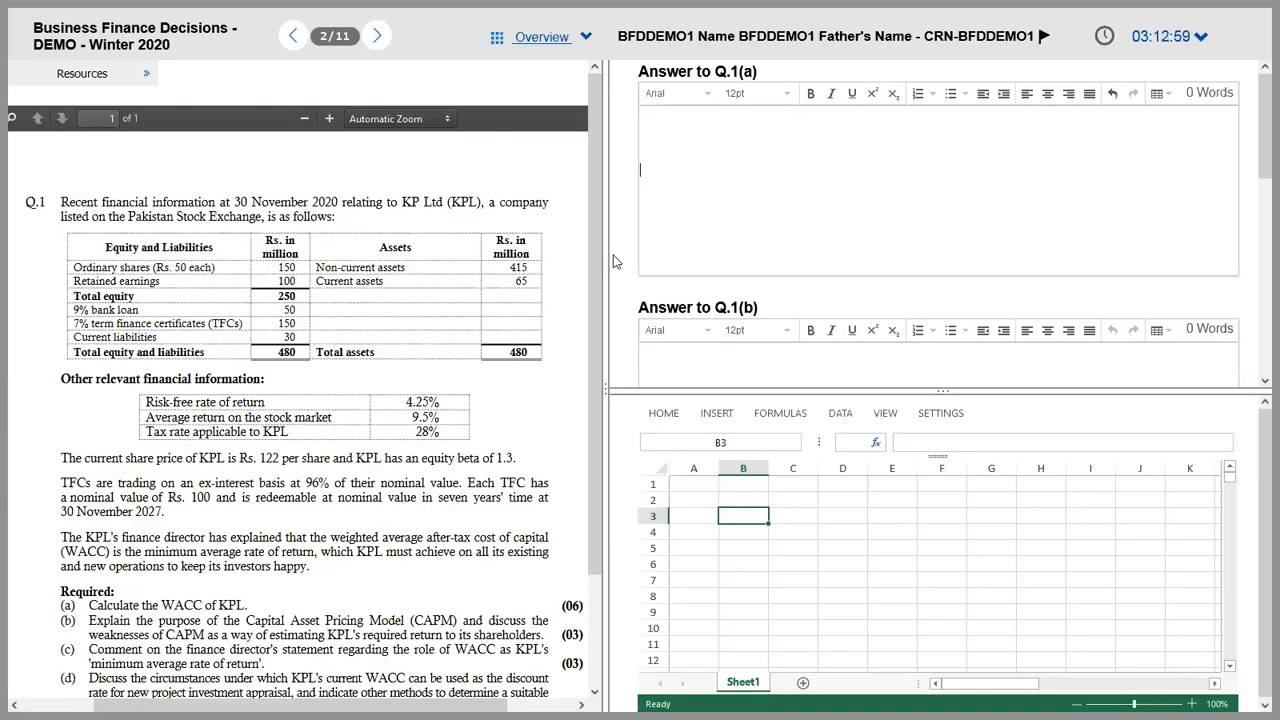
pyautogui.moveTo(603, 260); pyautogui.dragTo(597, 309)
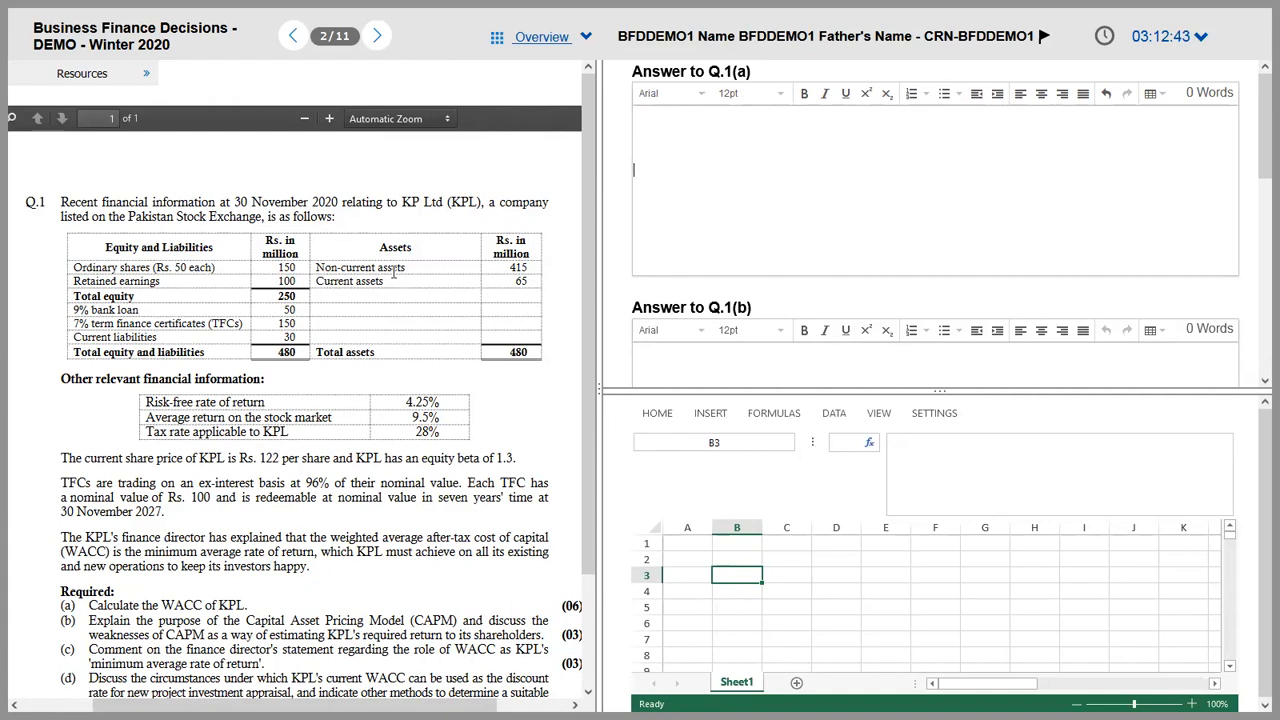
pyautogui.moveTo(224, 205); pyautogui.dragTo(318, 292)
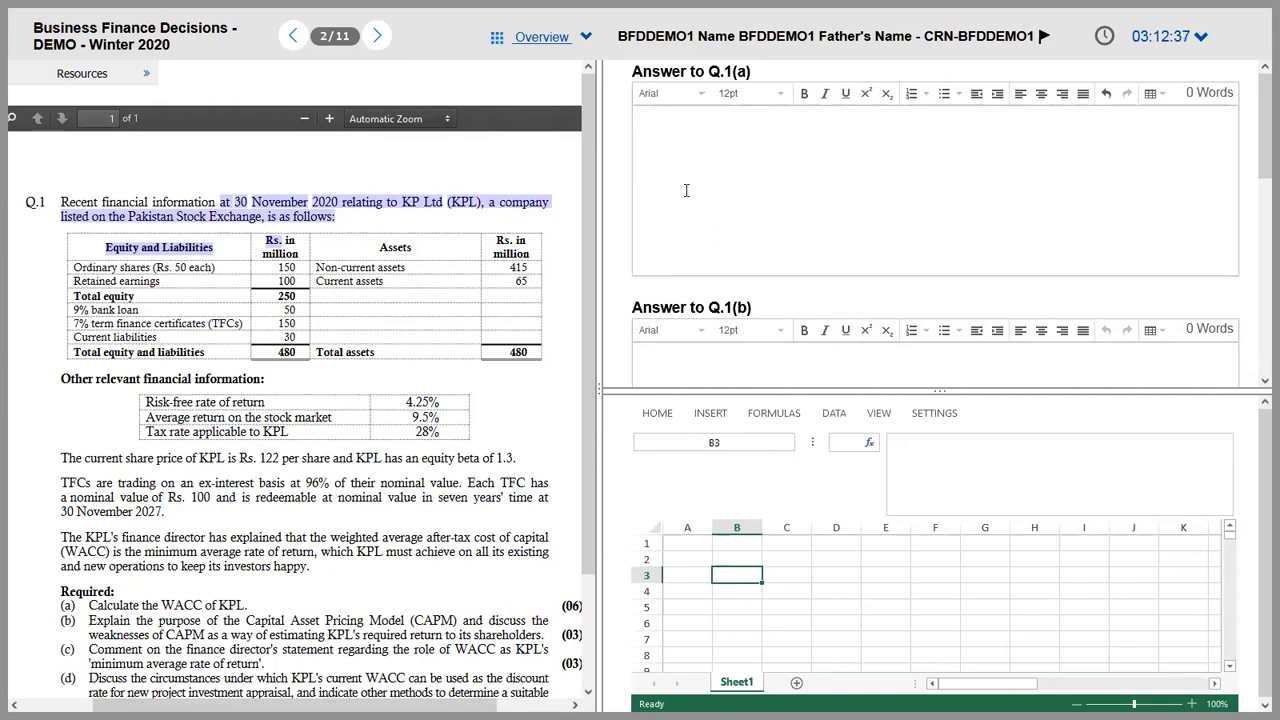
pyautogui.hotkey('alt', 'Tab')
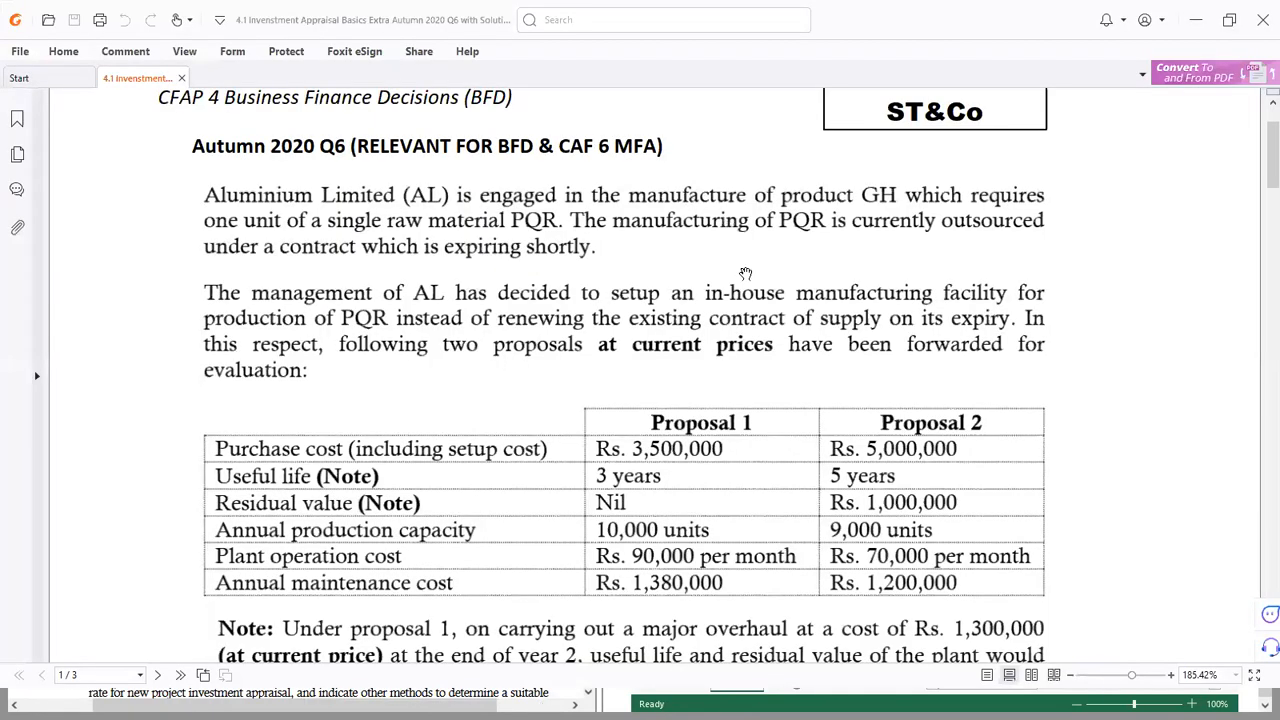
pyautogui.scroll(-3, 698, 280)
pyautogui.scroll(-1, 698, 280)
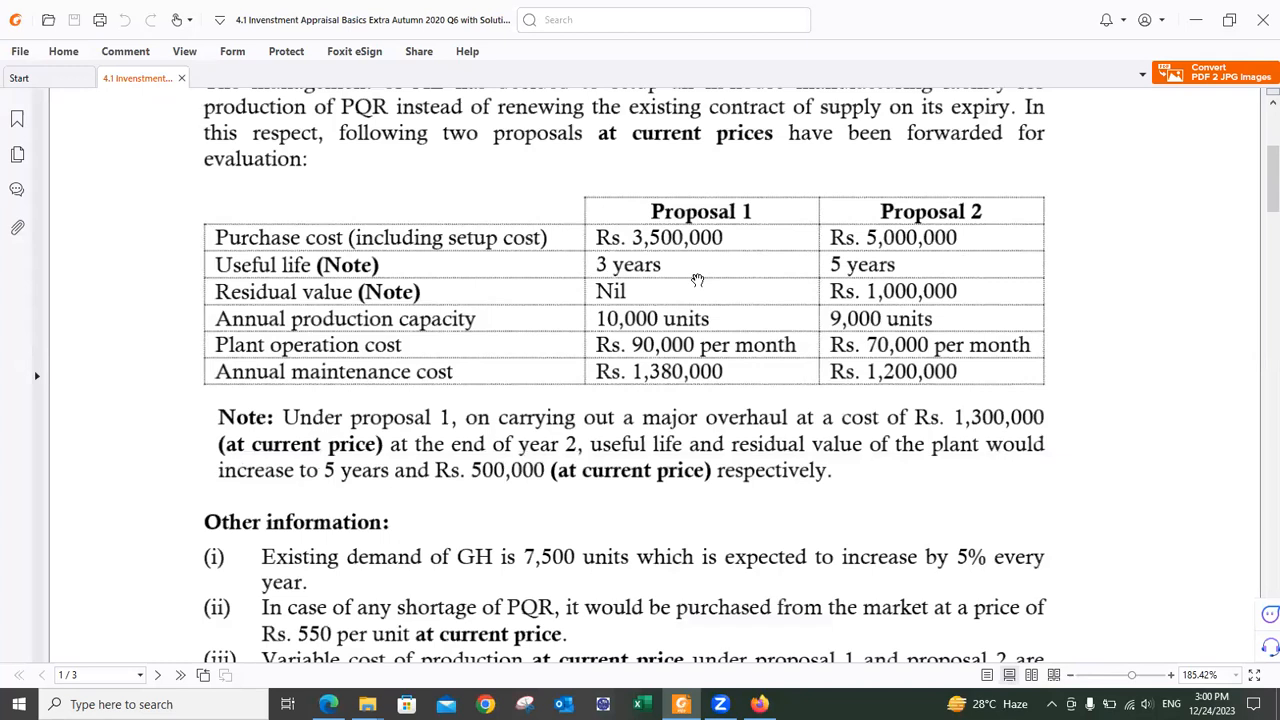
pyautogui.scroll(-8, 698, 280)
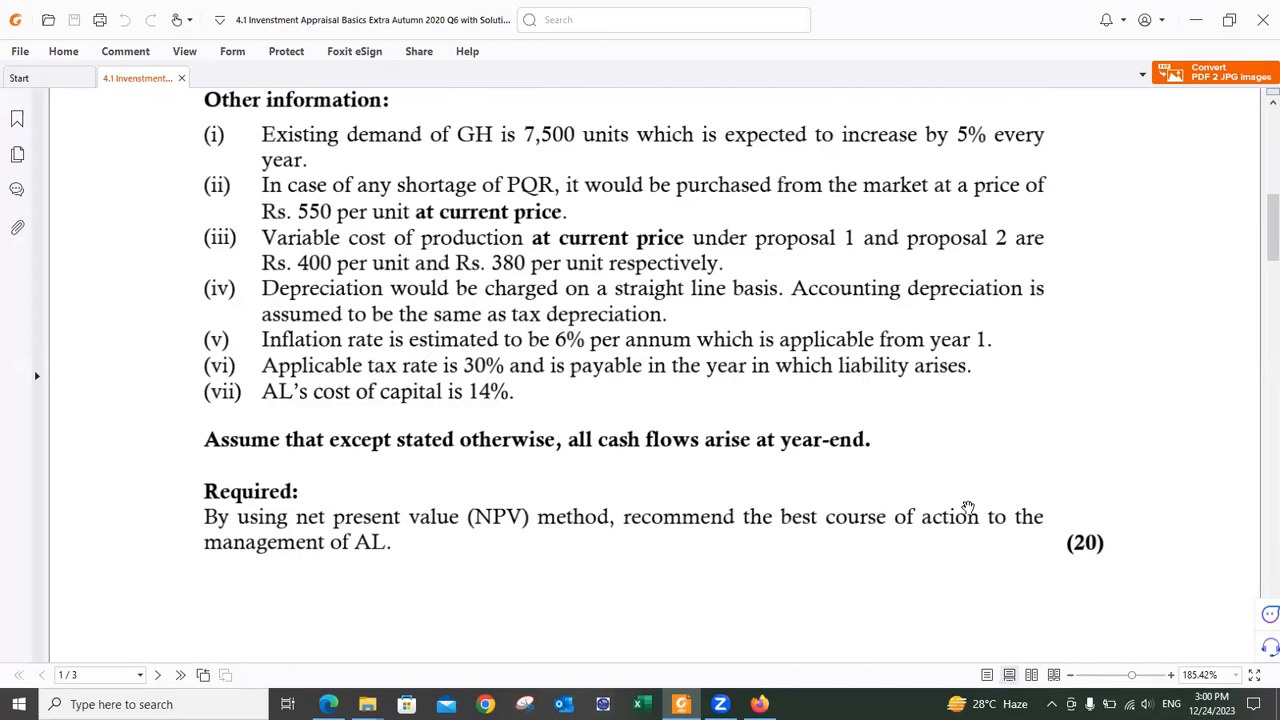
pyautogui.moveTo(897, 463)
pyautogui.mouseDown()
pyautogui.moveTo(897, 515)
pyautogui.moveTo(897, 463)
pyautogui.mouseUp()
pyautogui.scroll(10, 897, 463)
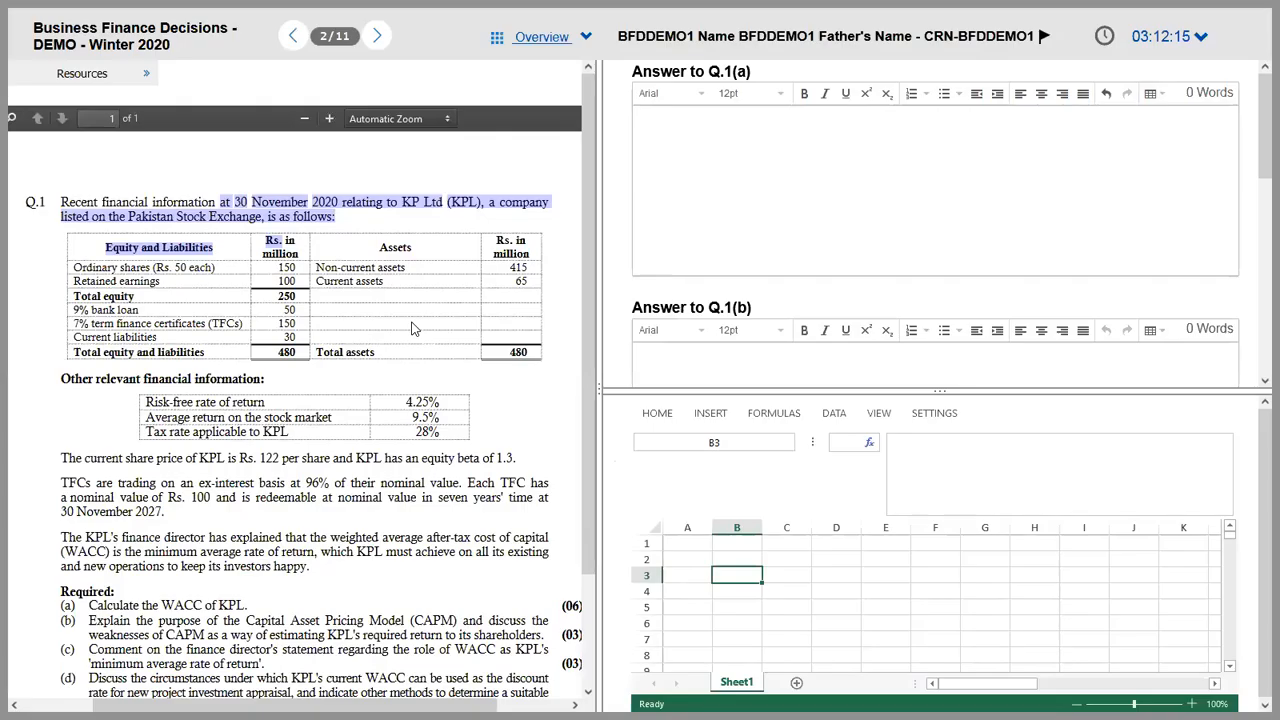
pyautogui.hotkey('alt', 'Tab')
# Step: Highlight the date, company and stock exchange wording in the opening sentence of Q.1
pyautogui.click(328, 219)
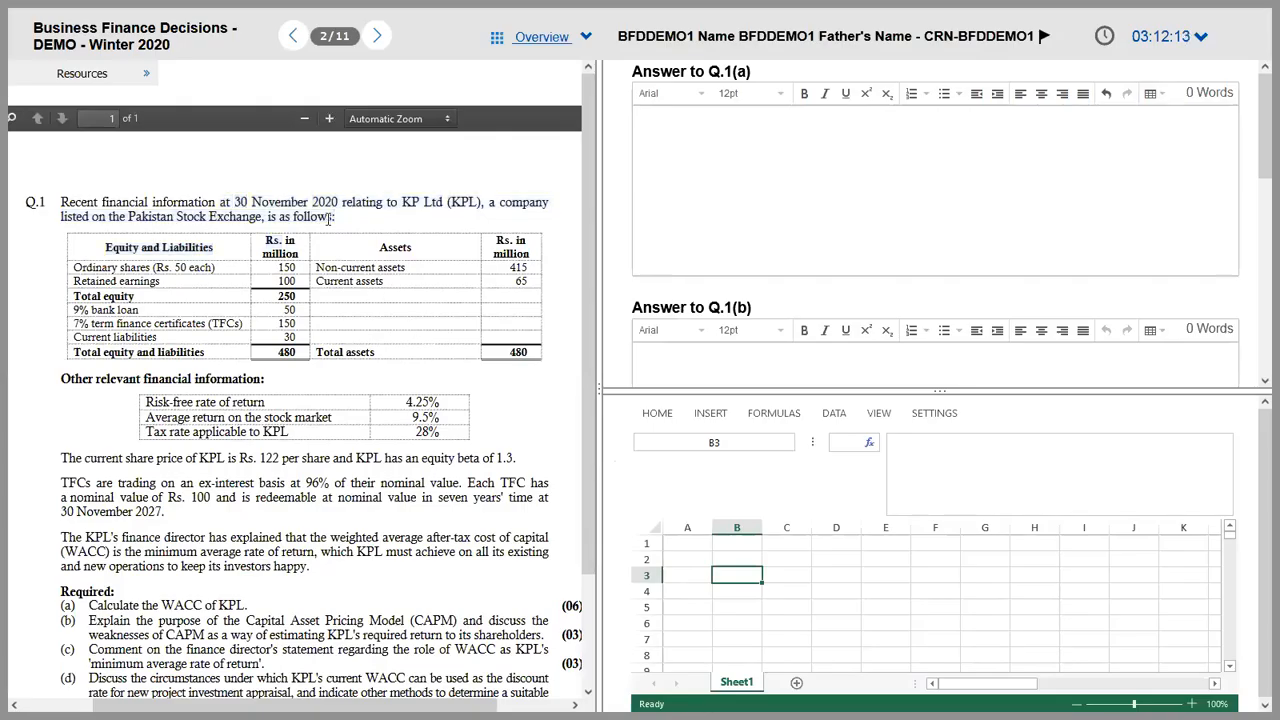
pyautogui.moveTo(253, 201); pyautogui.dragTo(557, 321)
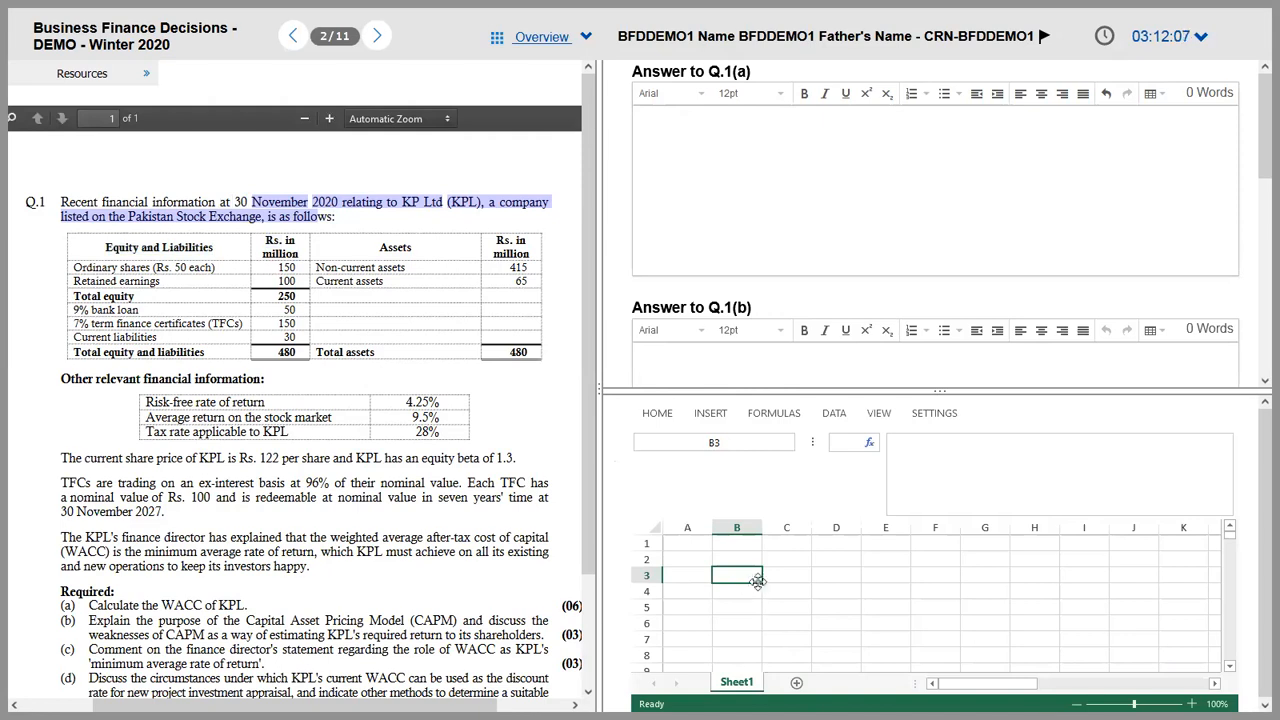
pyautogui.click(966, 460)
pyautogui.click(290, 204)
pyautogui.tripleClick(276, 205)
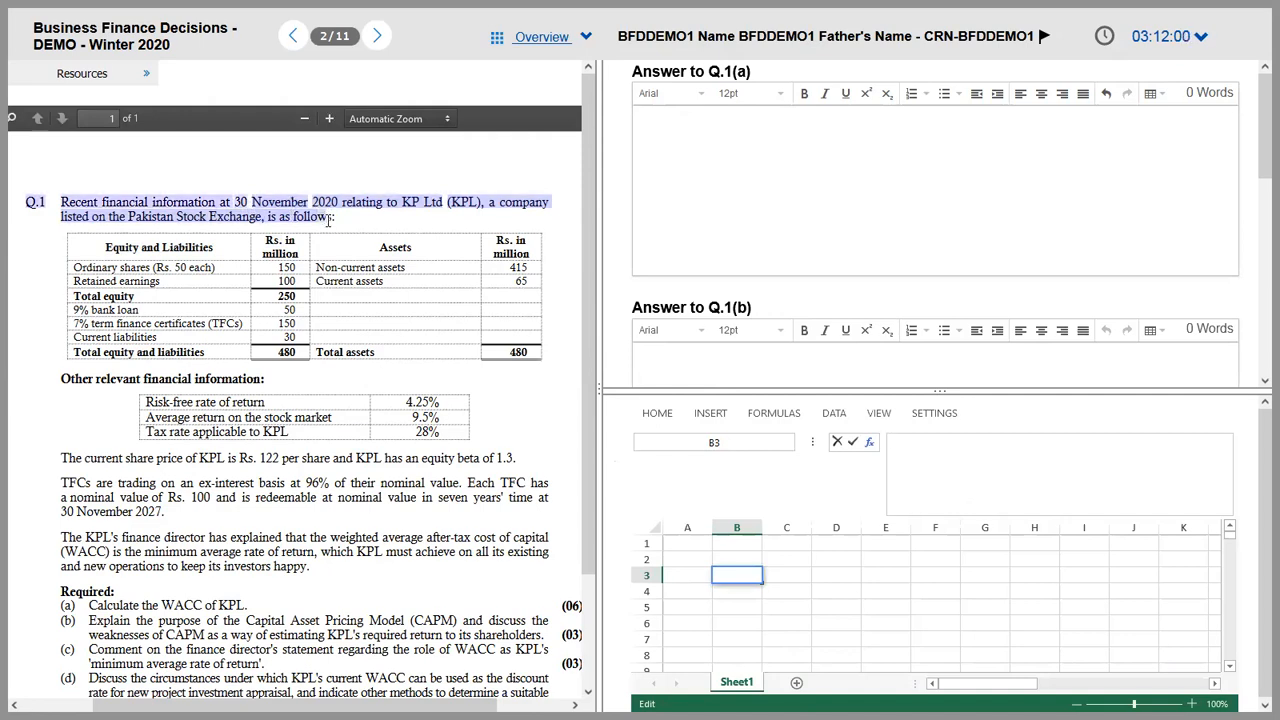
pyautogui.click(275, 204)
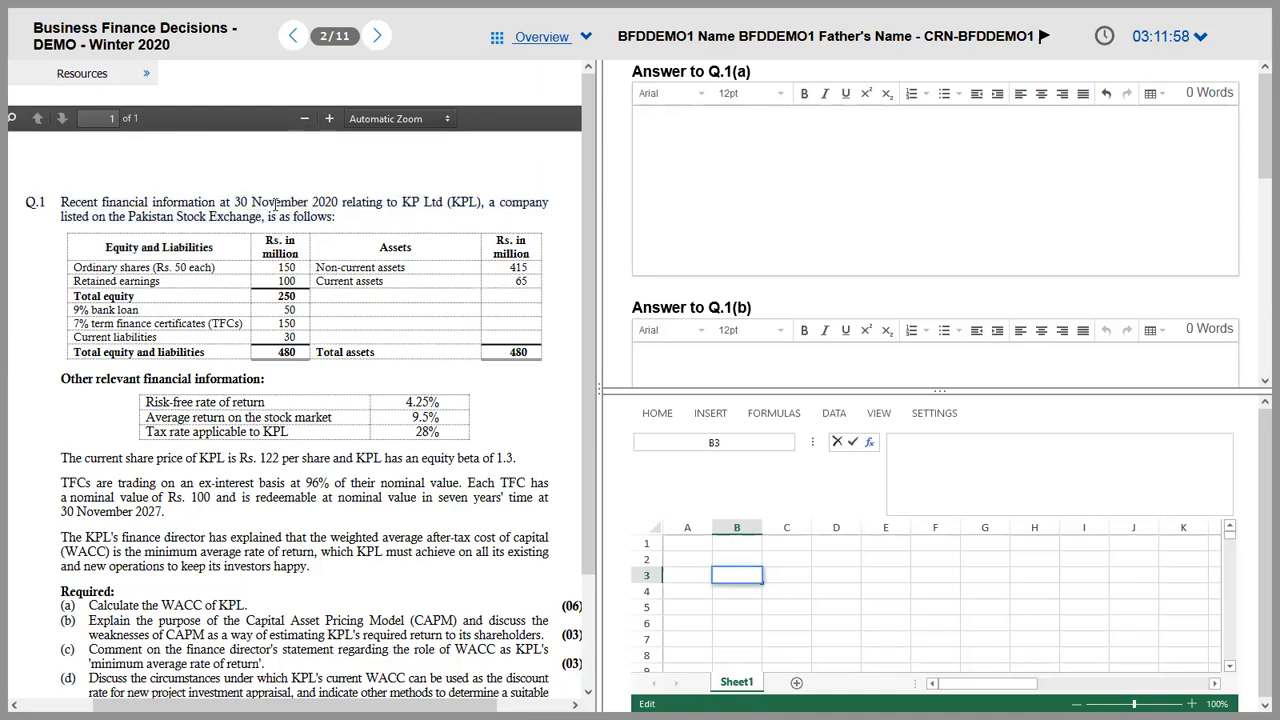
pyautogui.moveTo(219, 202); pyautogui.dragTo(278, 215)
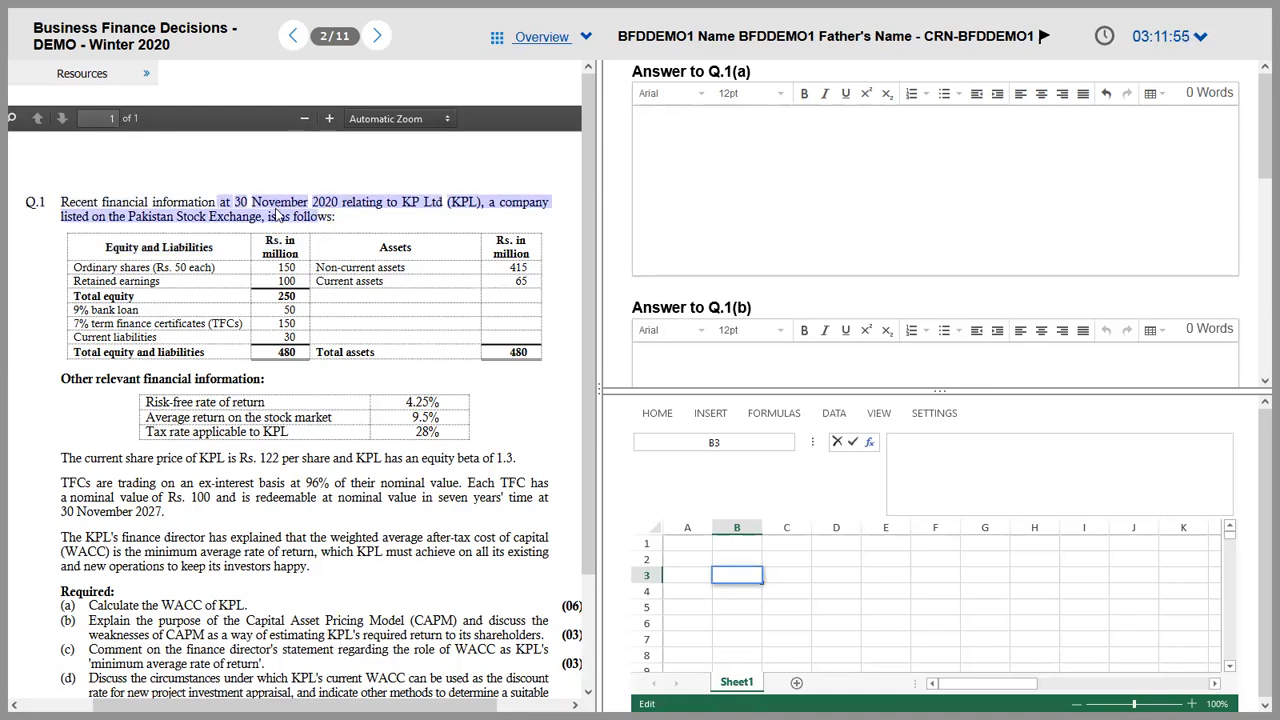
# Step: Shrink cell B3's formula entry area to one line and highlight 'Stock Exchange' in Q.1
pyautogui.click(929, 449)
pyautogui.moveTo(922, 515); pyautogui.dragTo(923, 448)
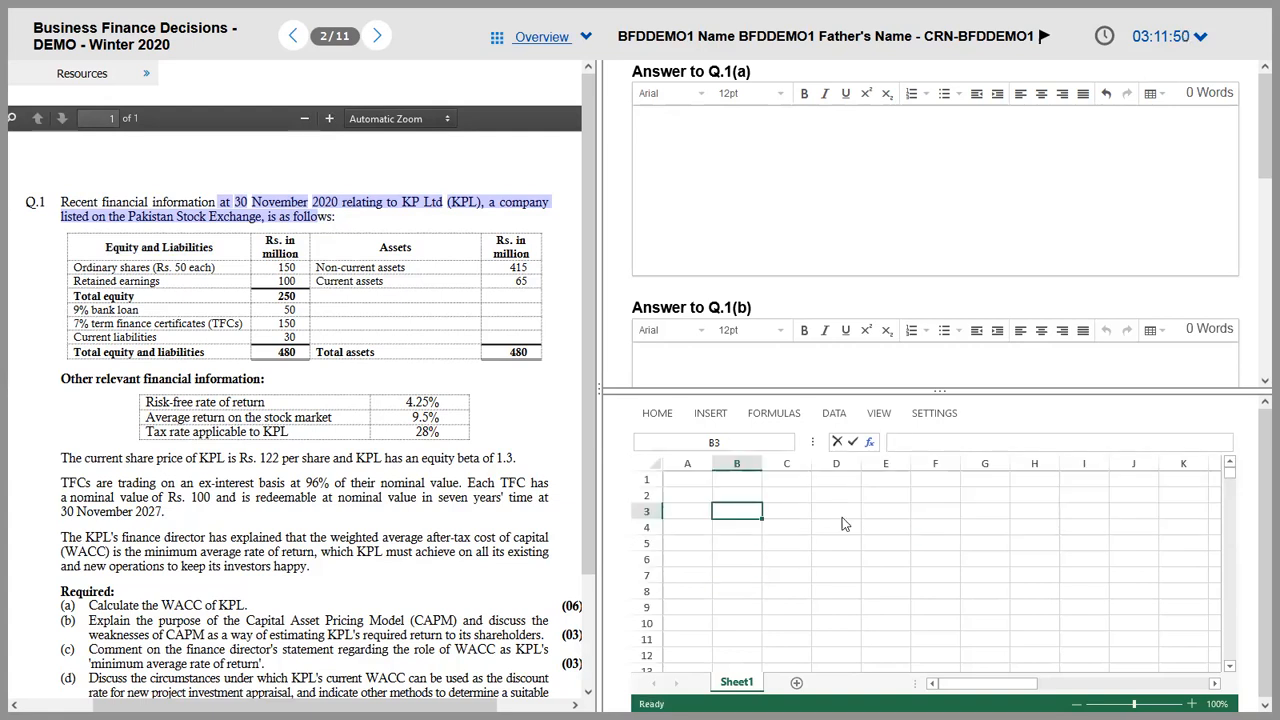
pyautogui.click(270, 214)
pyautogui.moveTo(179, 218); pyautogui.dragTo(377, 224)
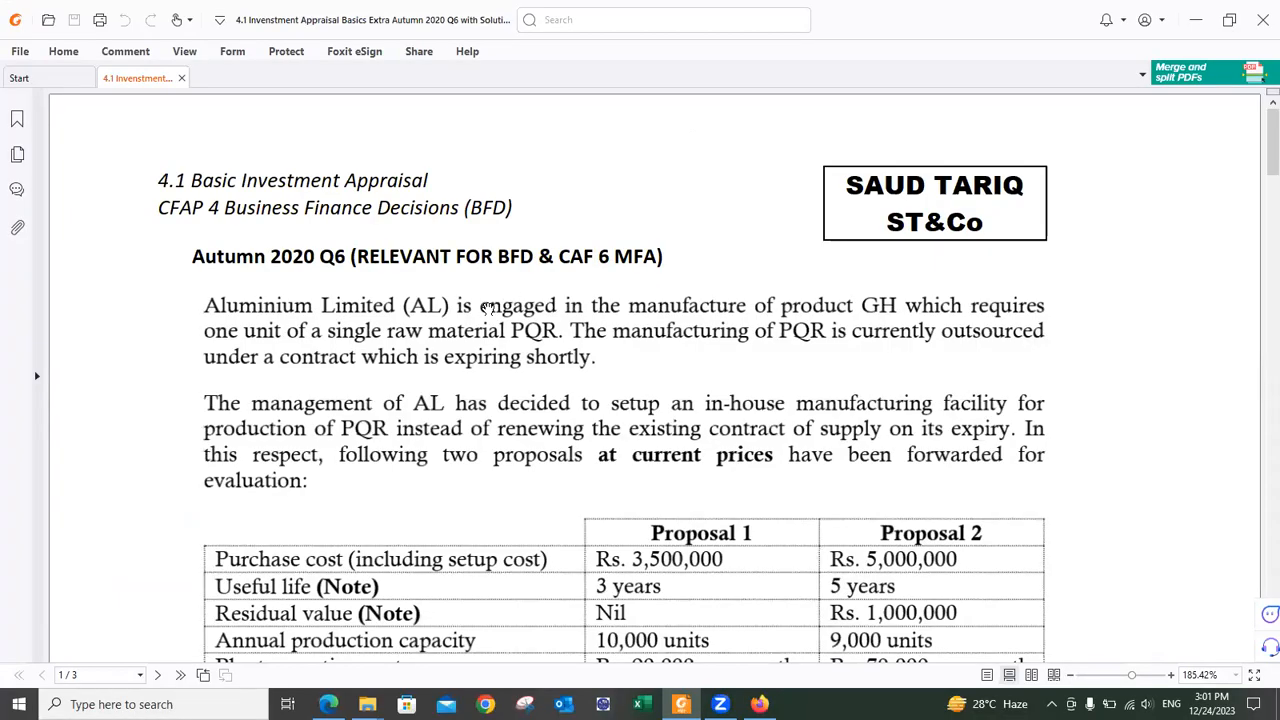
# Step: Scroll the Autumn 2020 Q6 PDF down until the whole Proposal 1 and 2 table shows
pyautogui.scroll(-1, 447, 284)
pyautogui.scroll(-2, 447, 284)
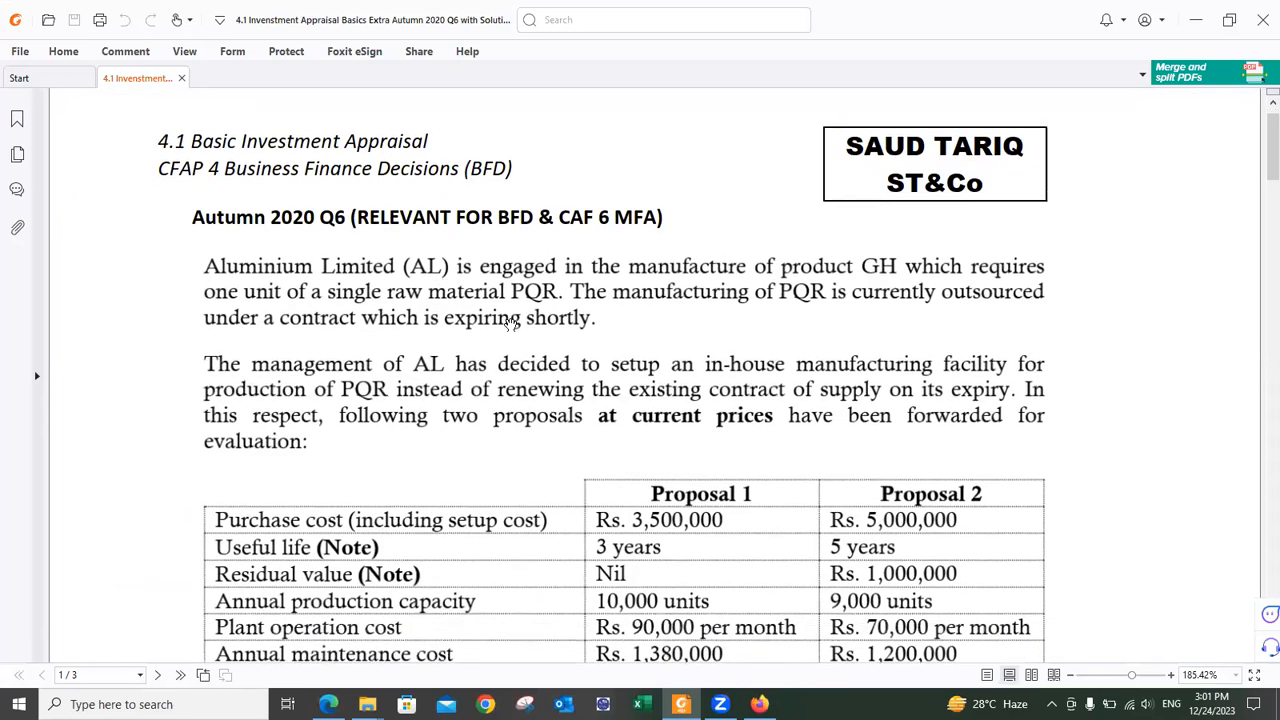
pyautogui.scroll(-1, 510, 326)
pyautogui.scroll(-1, 502, 300)
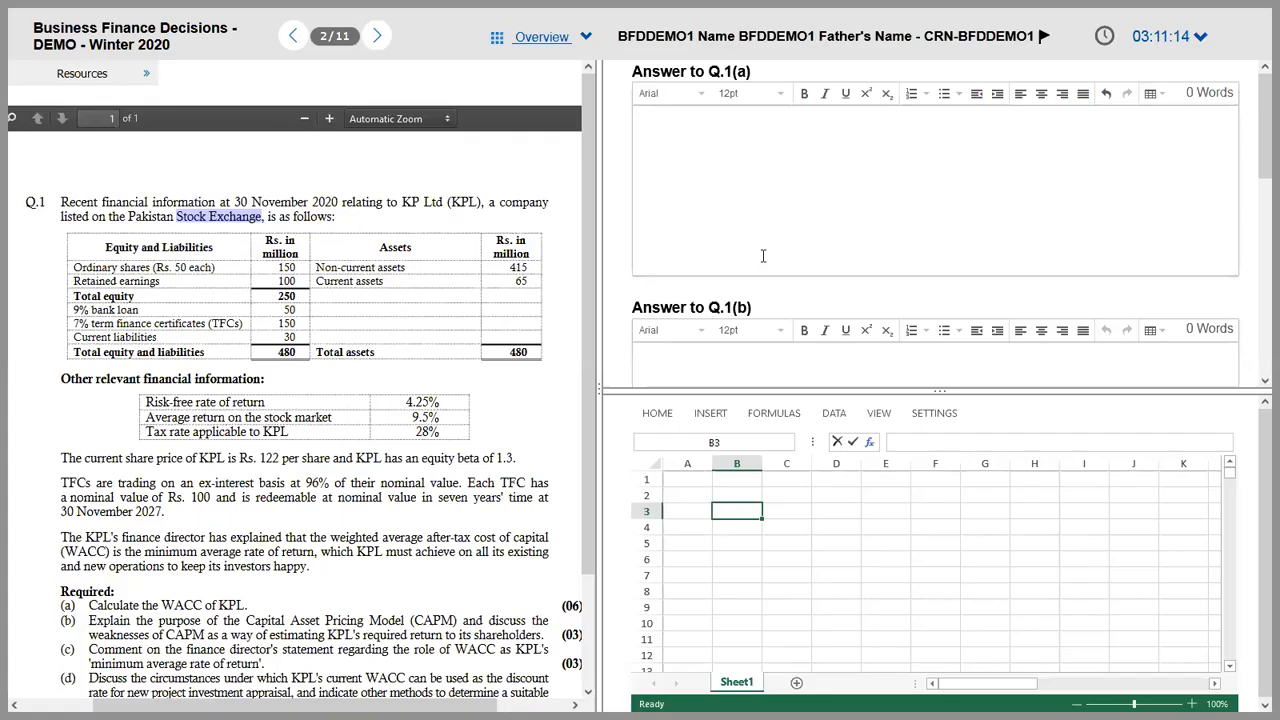
# Step: Type the first Q.1(a) note 'Finished Good = GH', correcting the typos
pyautogui.write('Finished Giid =')
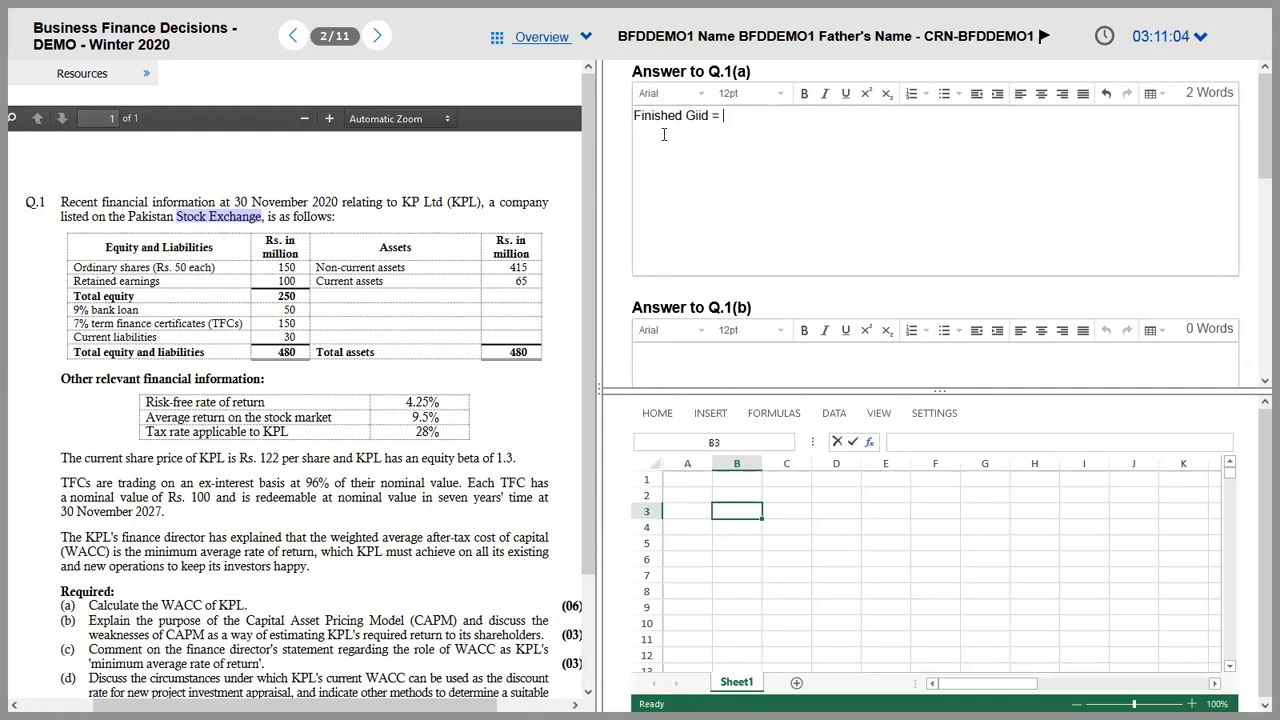
pyautogui.write('P')
pyautogui.hotkey('alt', 'Tab')
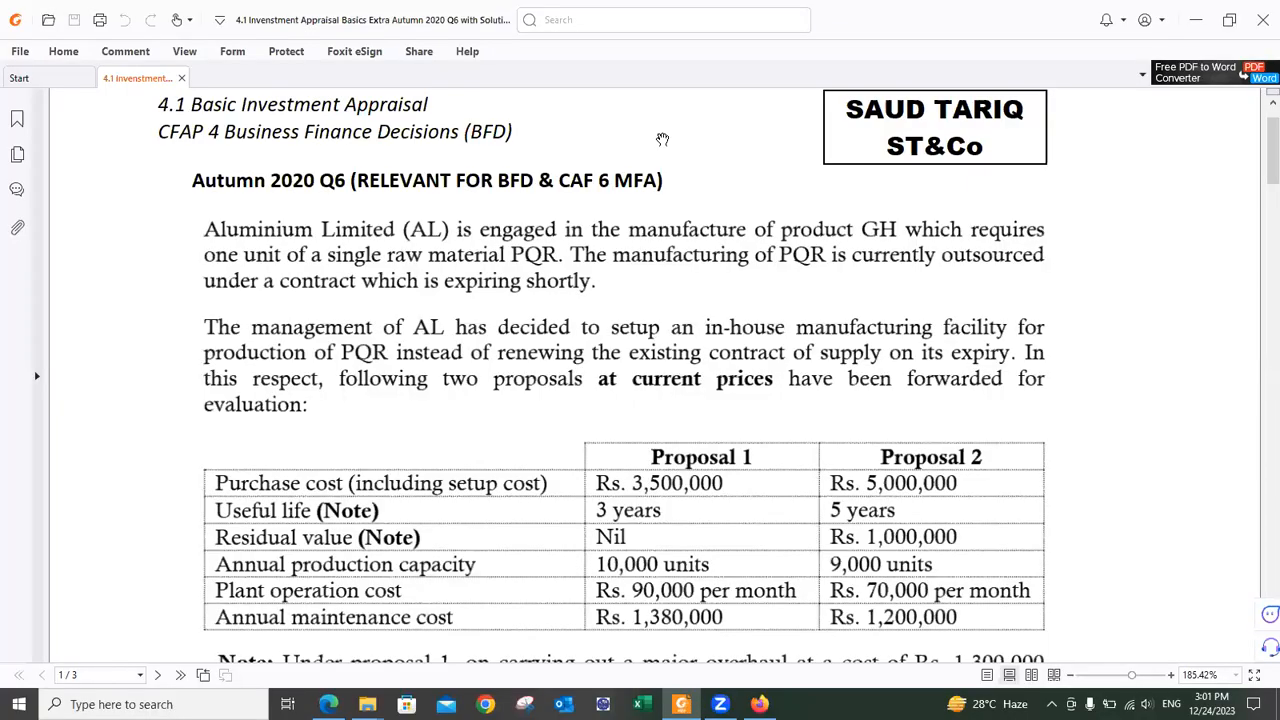
pyautogui.hotkey('alt', 'Tab')
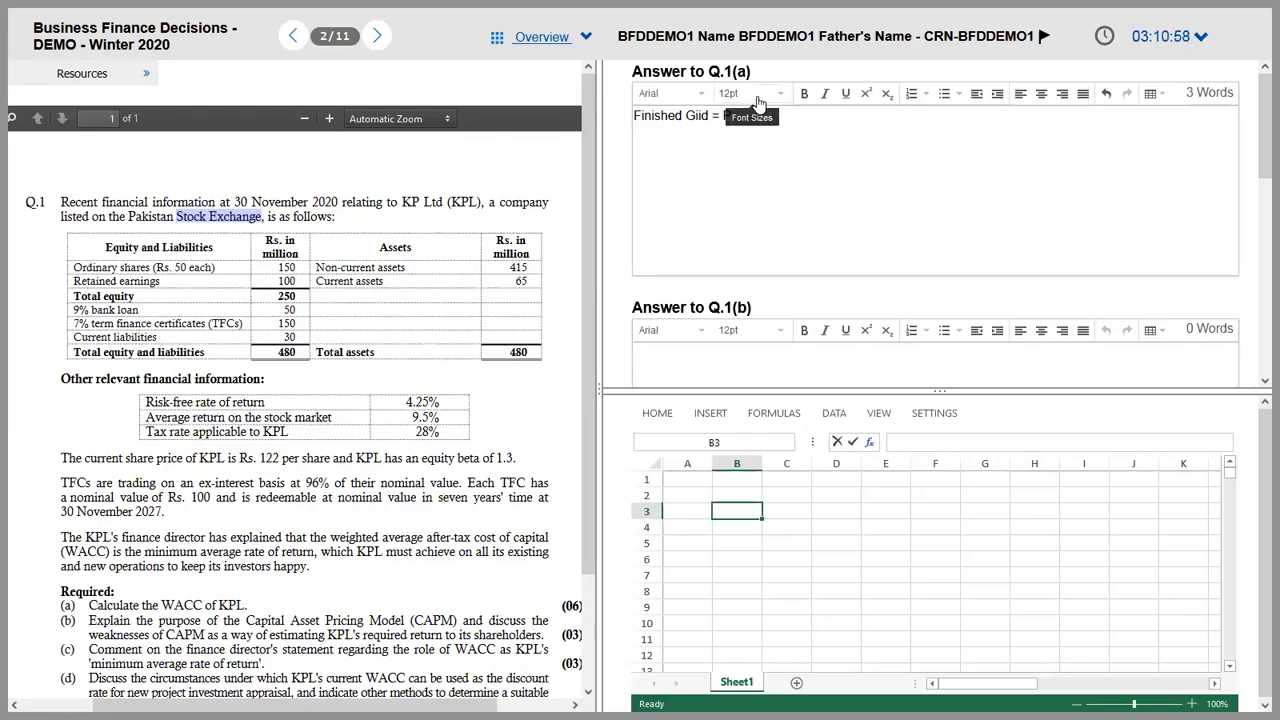
pyautogui.click(762, 117)
pyautogui.press('BackSpace')
pyautogui.write('GH')
pyautogui.press('BackSpace')
pyautogui.press('BackSpace')
pyautogui.press('BackSpace')
pyautogui.press('BackSpace')
pyautogui.press('BackSpace')
pyautogui.press('BackSpace')
pyautogui.press('BackSpace')
pyautogui.press('BackSpace')
pyautogui.write('ood = GH')
pyautogui.press('Return')
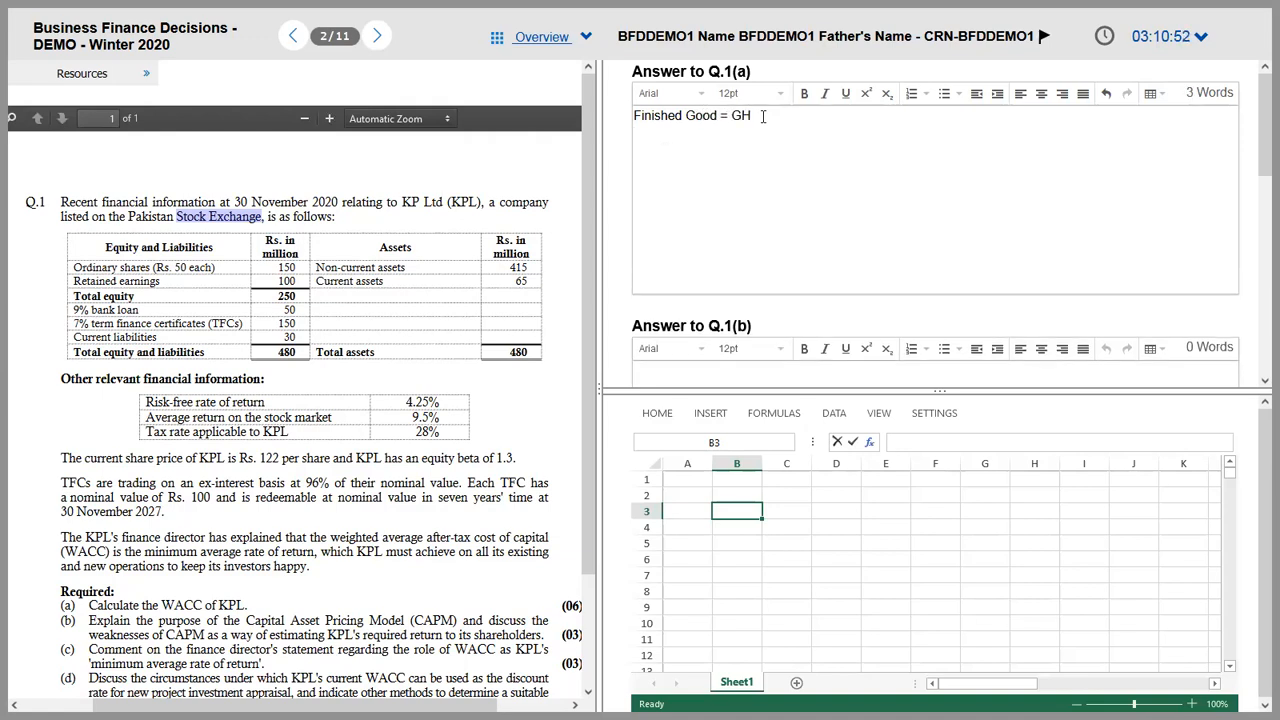
# Step: Add the second note 'Raw Material = PQR (Outsourced/Purchased)' on the next line
pyautogui.write('Raw Material')
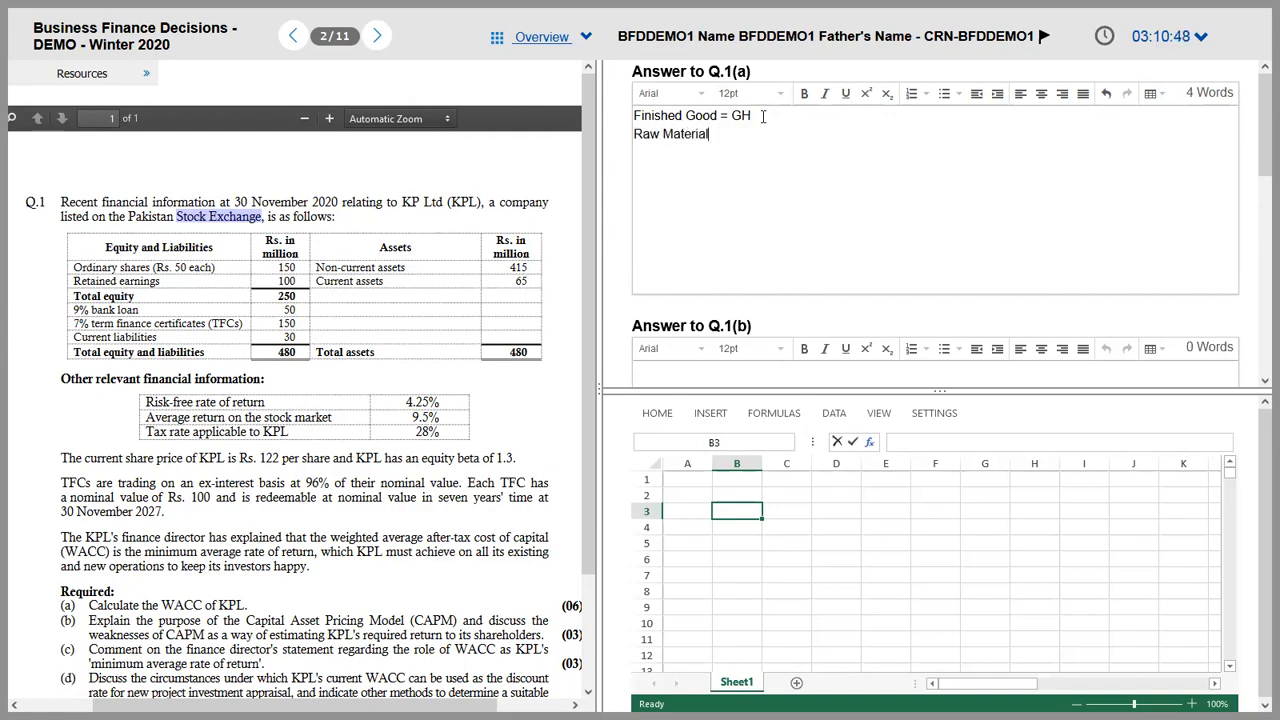
pyautogui.write(' = PQR (Outsourced/Purchases')
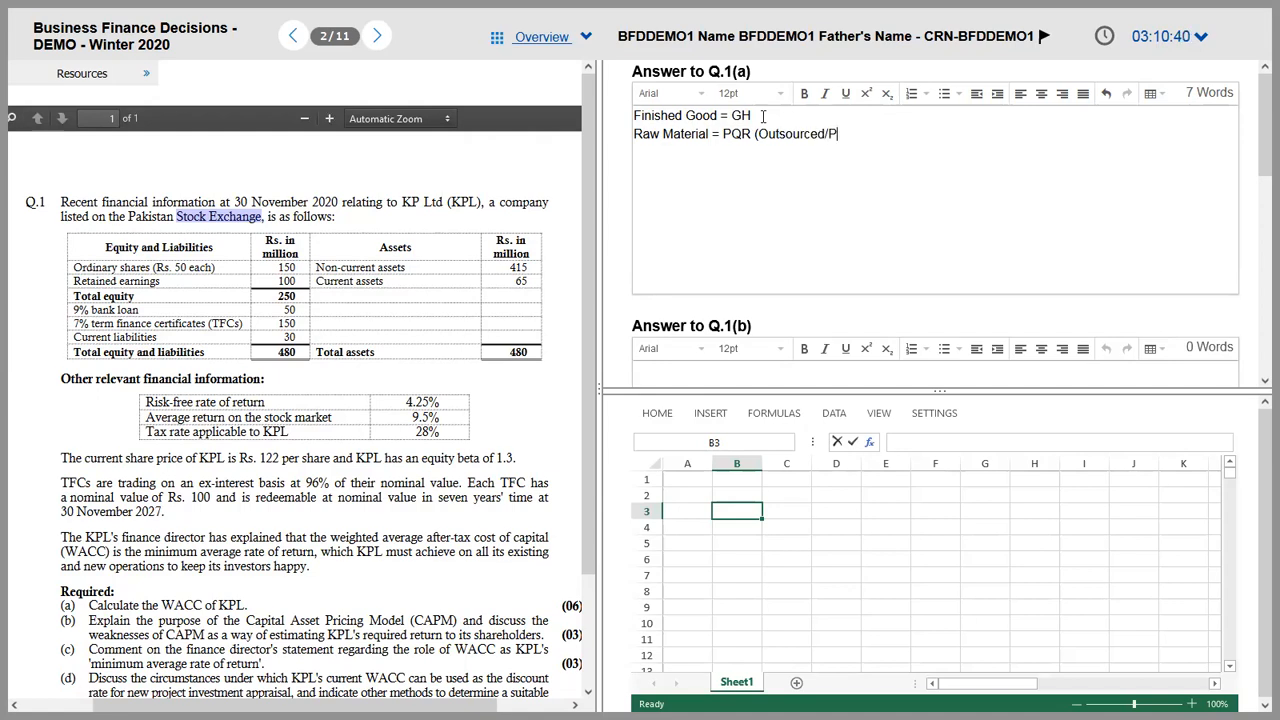
pyautogui.press('BackSpace')
pyautogui.write('d)')
pyautogui.press('Return')
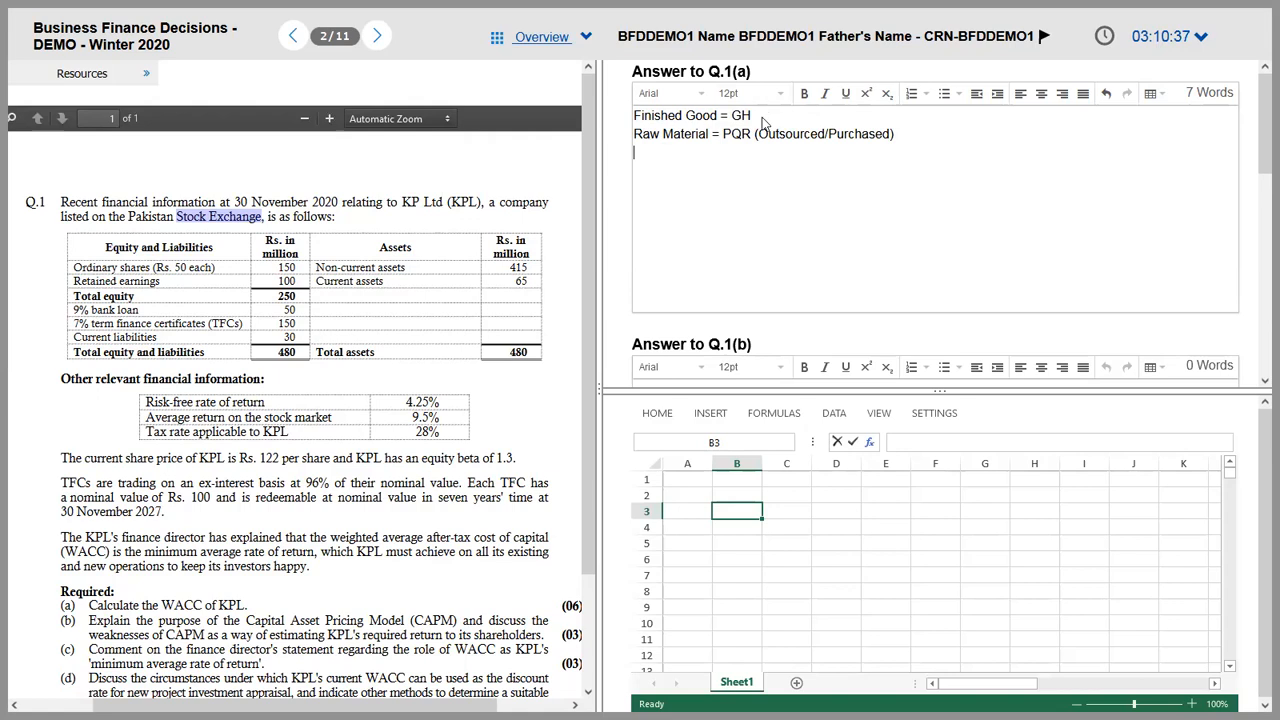
# Step: Add the third Q.1(a) note 'Manufacturing of PQR = Saving of Cost' and return to the Q6 PDF
pyautogui.hotkey('alt', 'Tab')
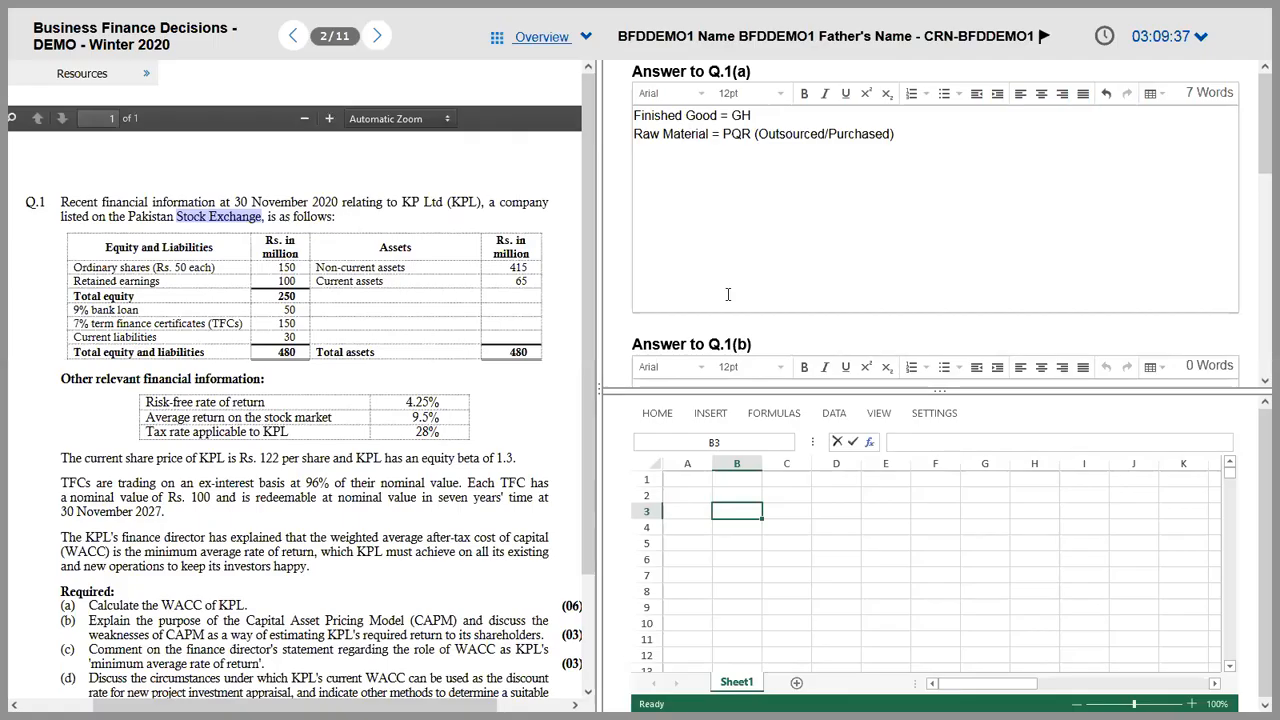
pyautogui.write('Manuff')
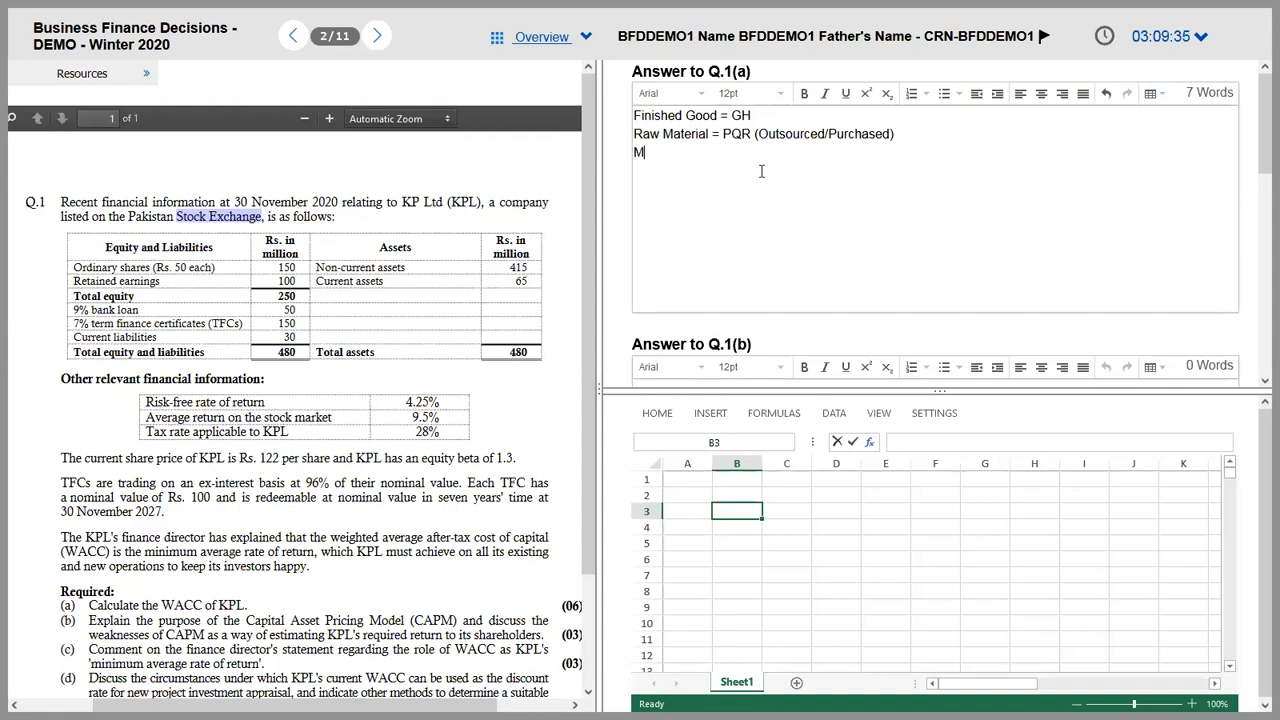
pyautogui.press('BackSpace')
pyautogui.press('BackSpace')
pyautogui.write('ga')
pyautogui.press('BackSpace')
pyautogui.press('BackSpace')
pyautogui.write('facturing ')
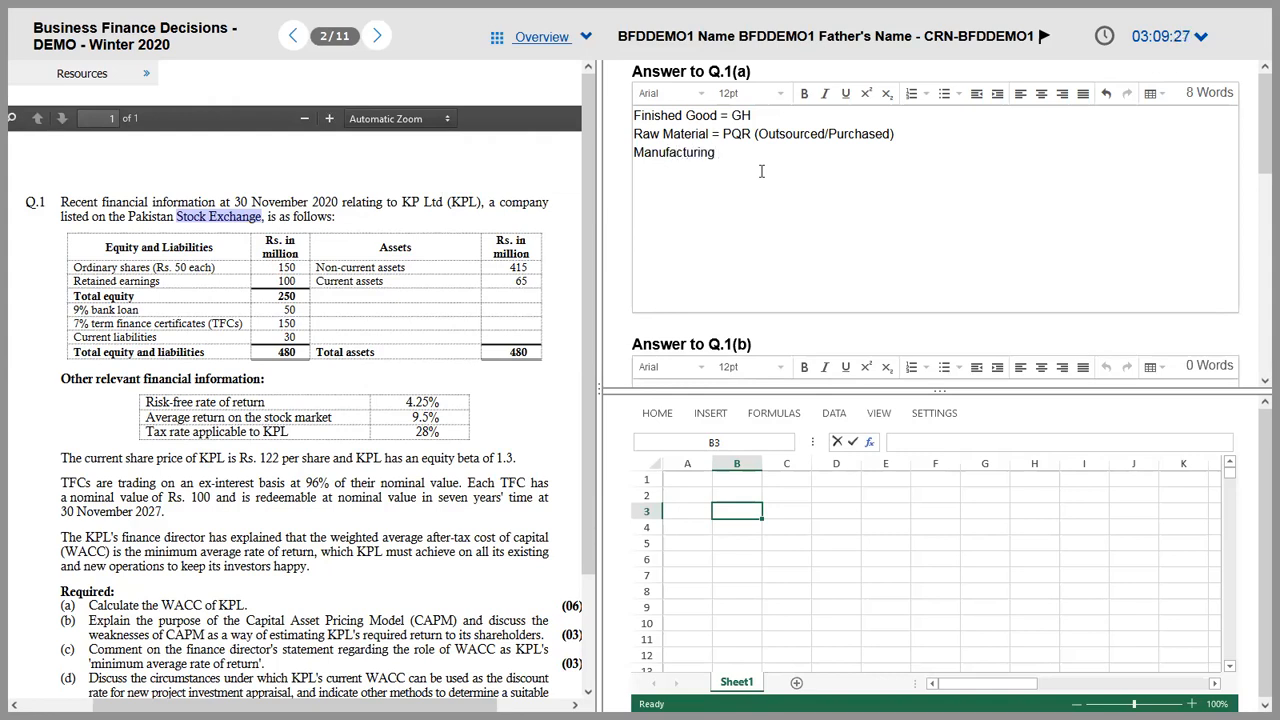
pyautogui.write('of PQR = Saving of Costy')
pyautogui.press('Return')
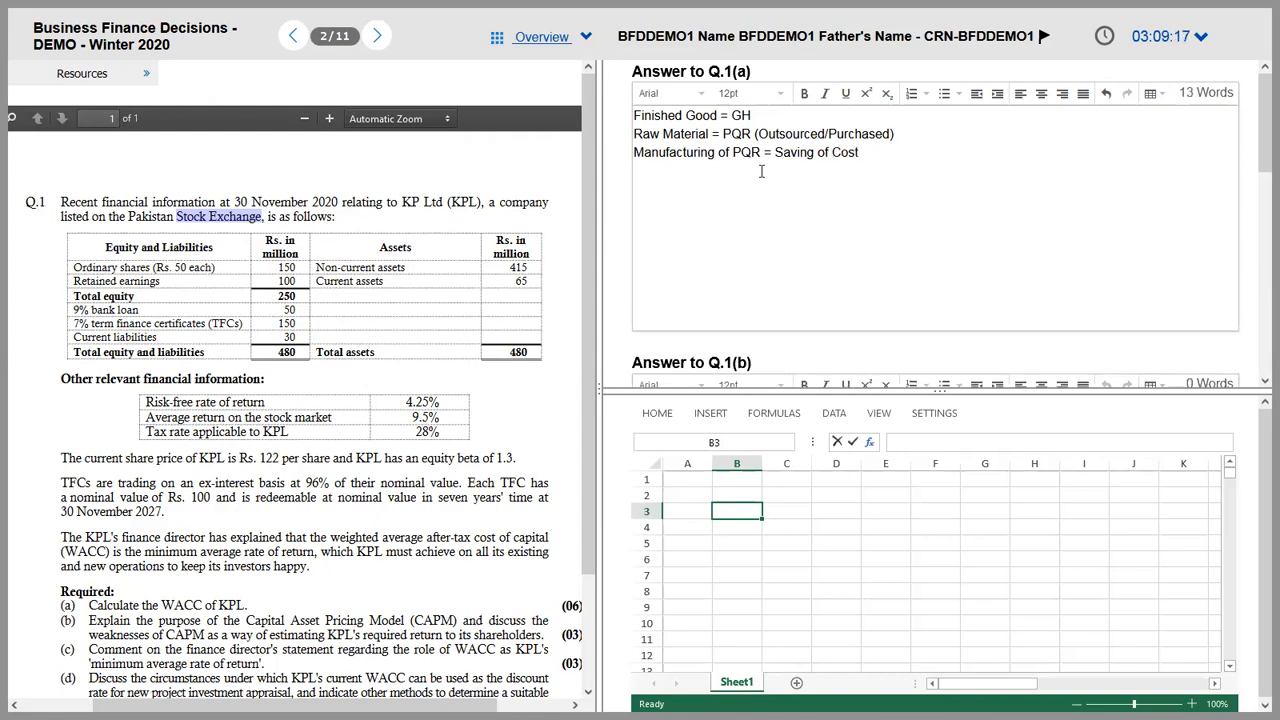
pyautogui.press('Return')
pyautogui.press('Return')
pyautogui.press('Return')
pyautogui.press('Return')
pyautogui.press('Return')
pyautogui.press('BackSpace')
pyautogui.press('BackSpace')
pyautogui.press('BackSpace')
pyautogui.press('BackSpace')
pyautogui.press('BackSpace')
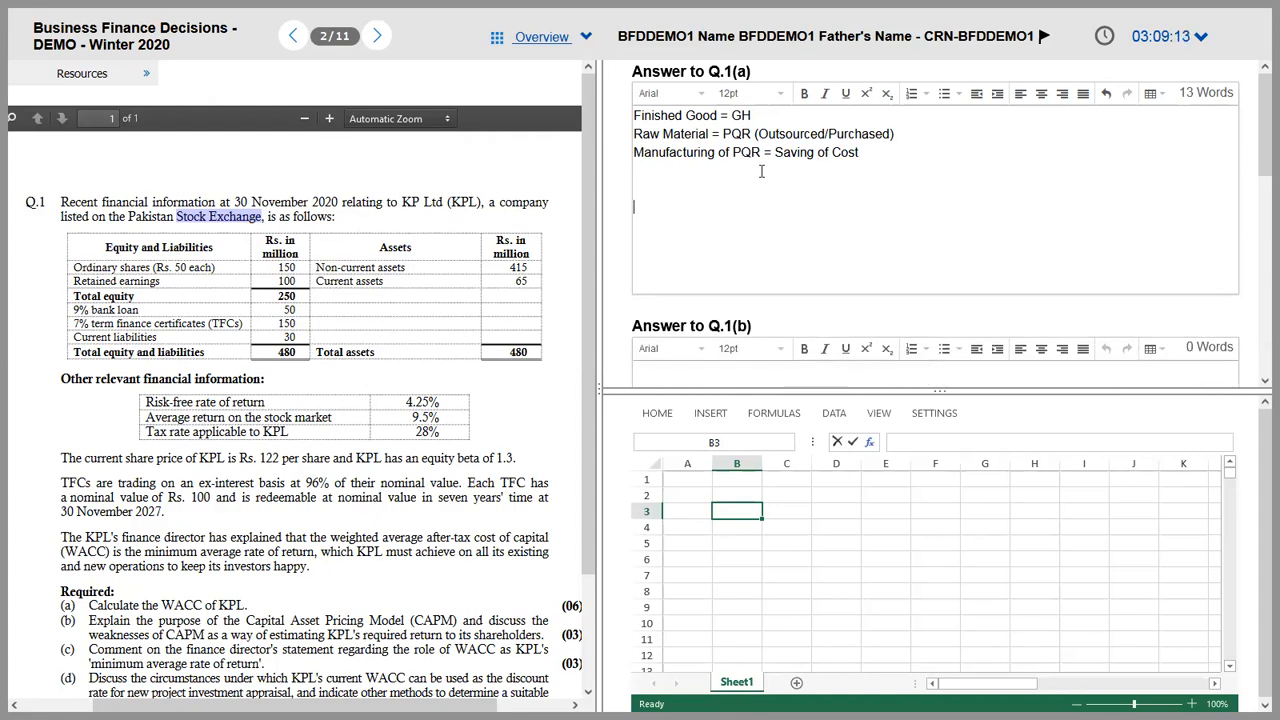
pyautogui.hotkey('alt', 'Tab')
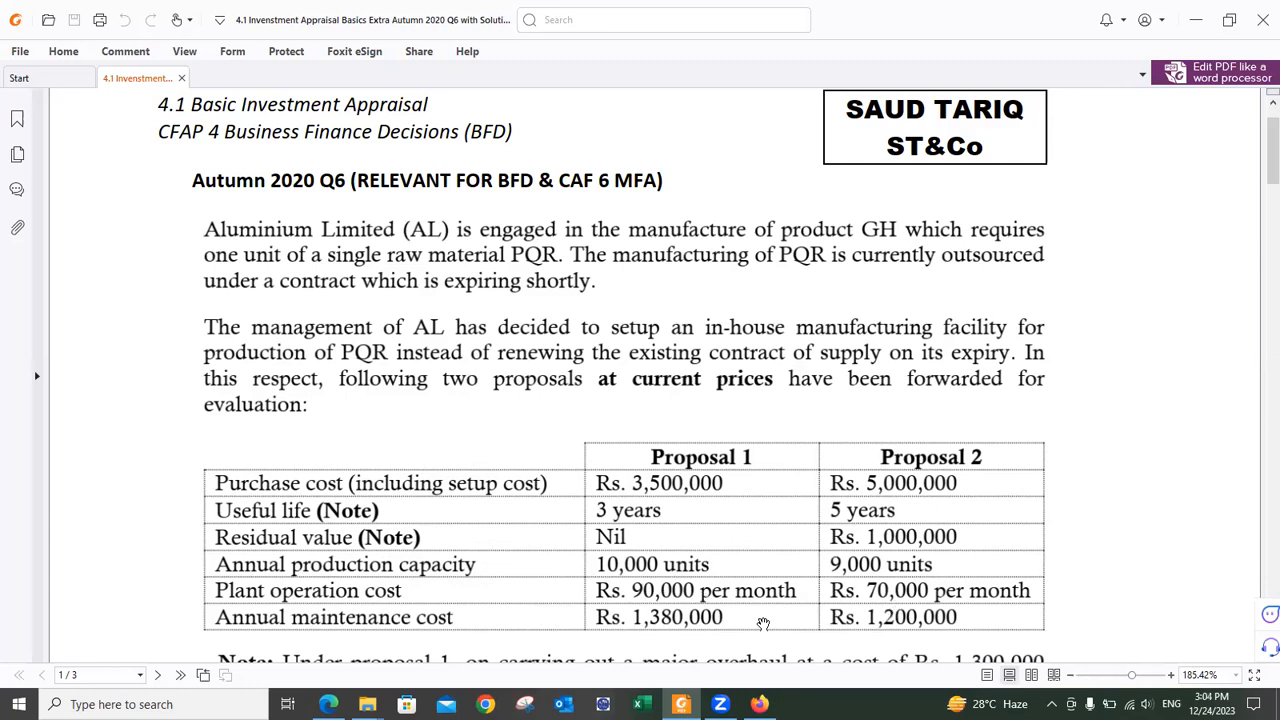
# Step: Scroll the Autumn 2020 Q6 PDF down to the overhaul note and Other information items (i)–(iii)
pyautogui.scroll(-3, 748, 568)
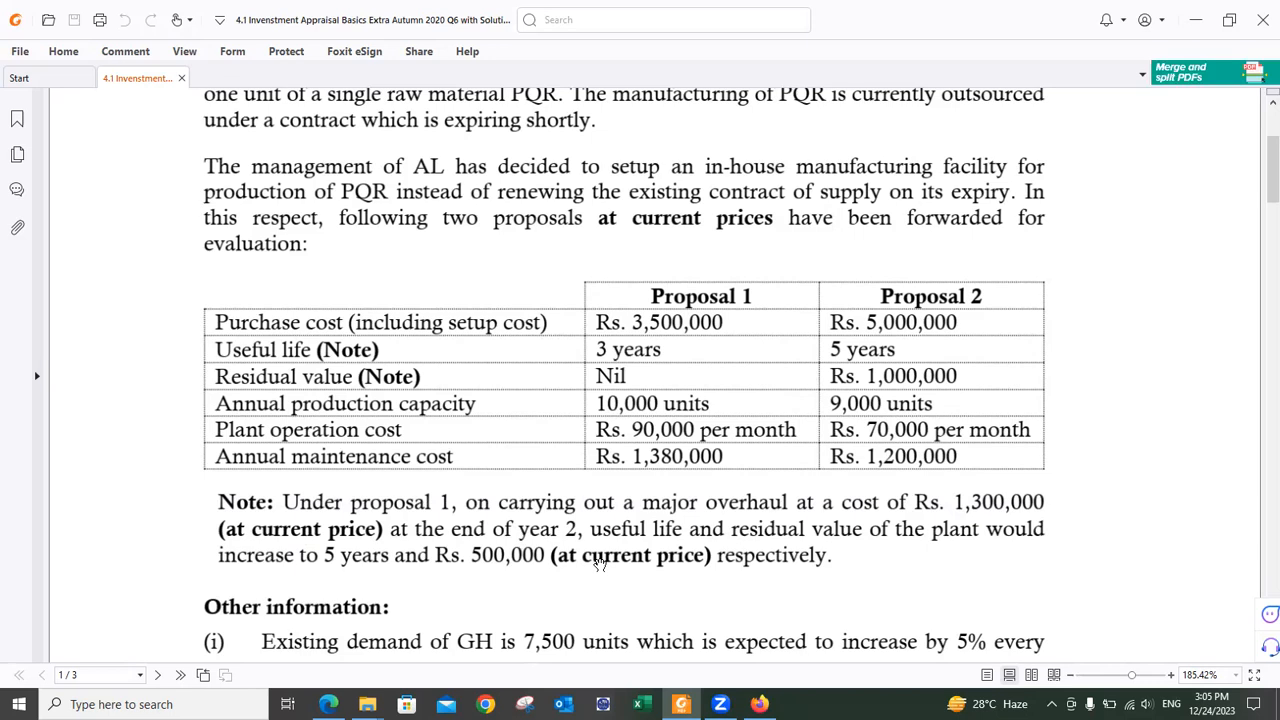
pyautogui.scroll(-2, 600, 565)
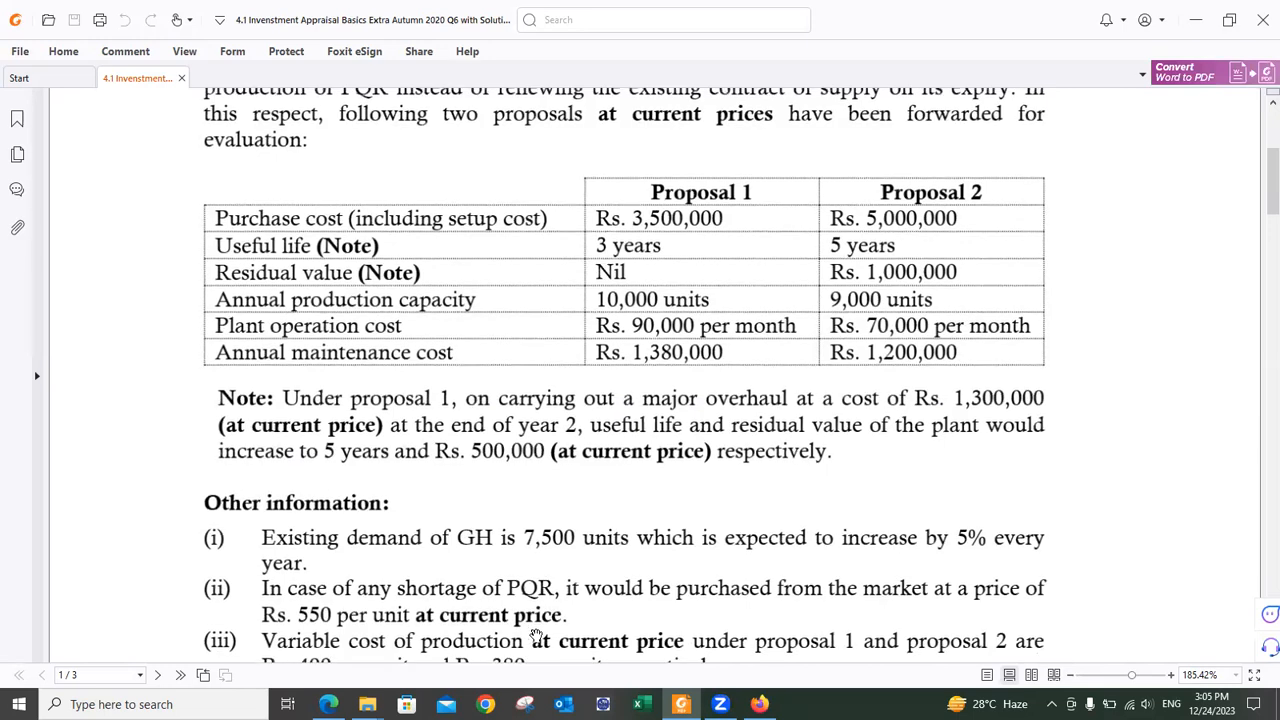
pyautogui.scroll(-2, 533, 636)
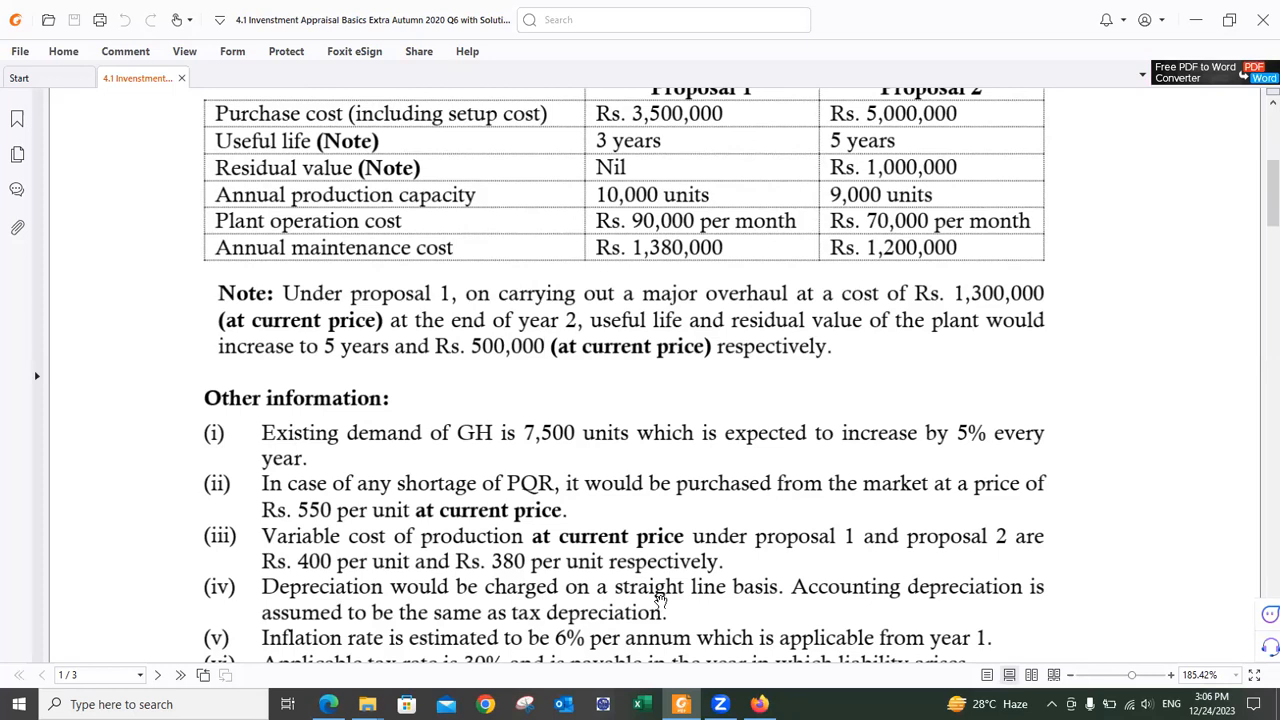
pyautogui.scroll(-1, 660, 598)
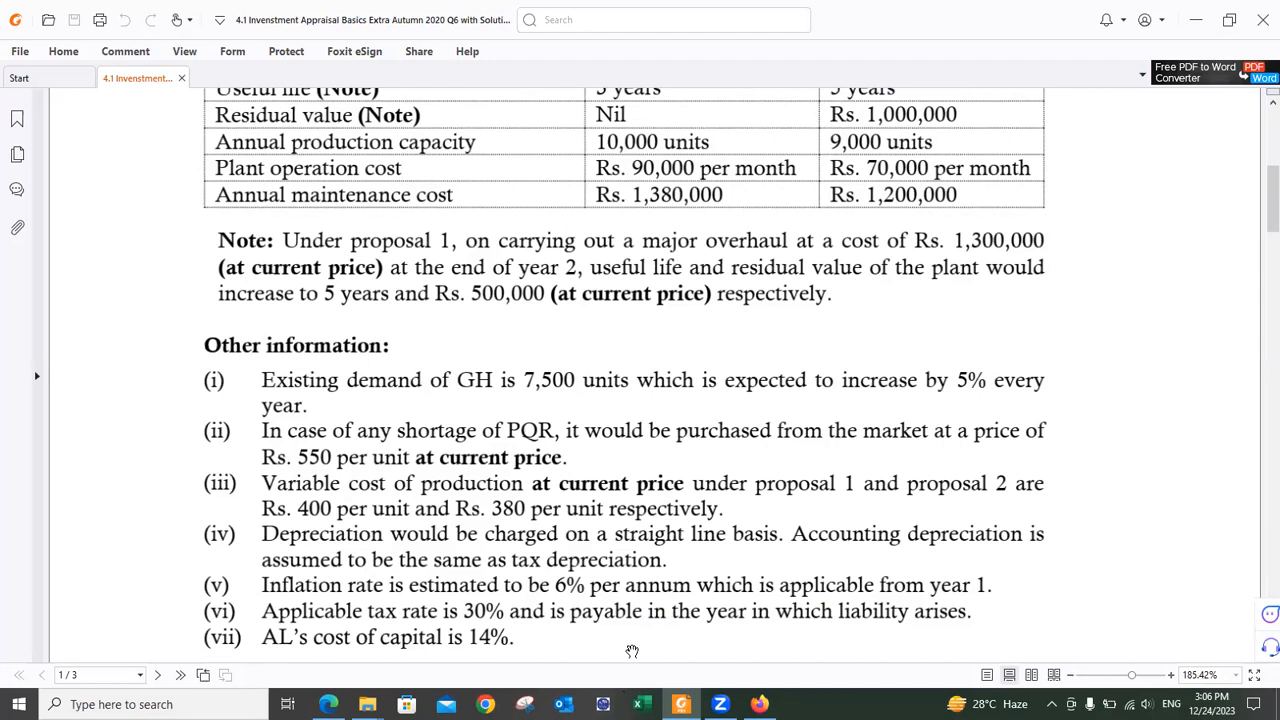
pyautogui.scroll(-2, 546, 641)
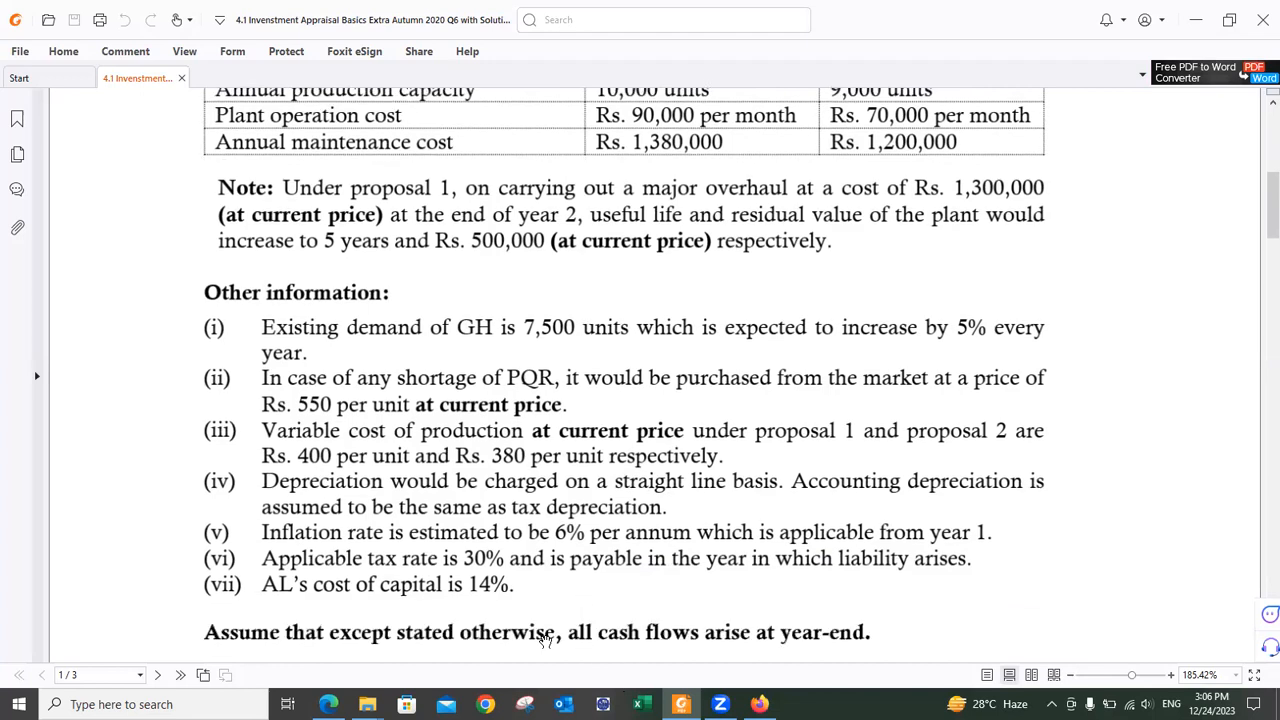
pyautogui.scroll(-2, 546, 641)
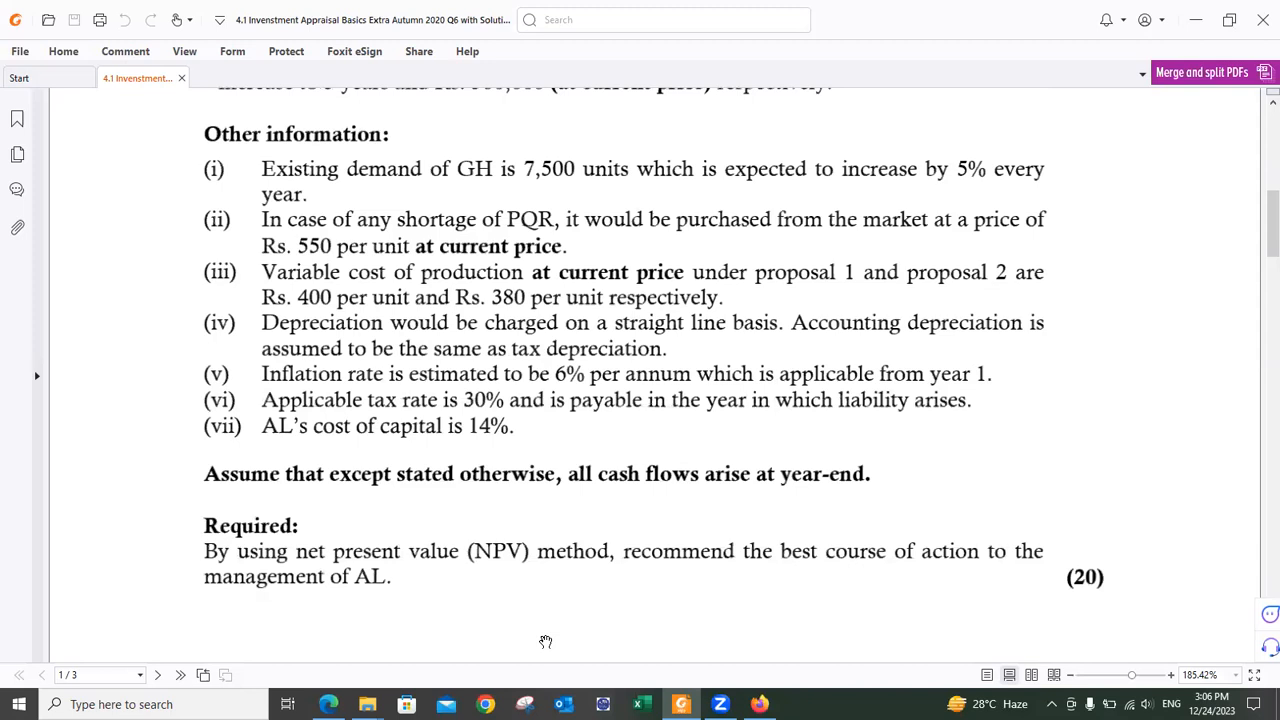
pyautogui.scroll(10, 546, 641)
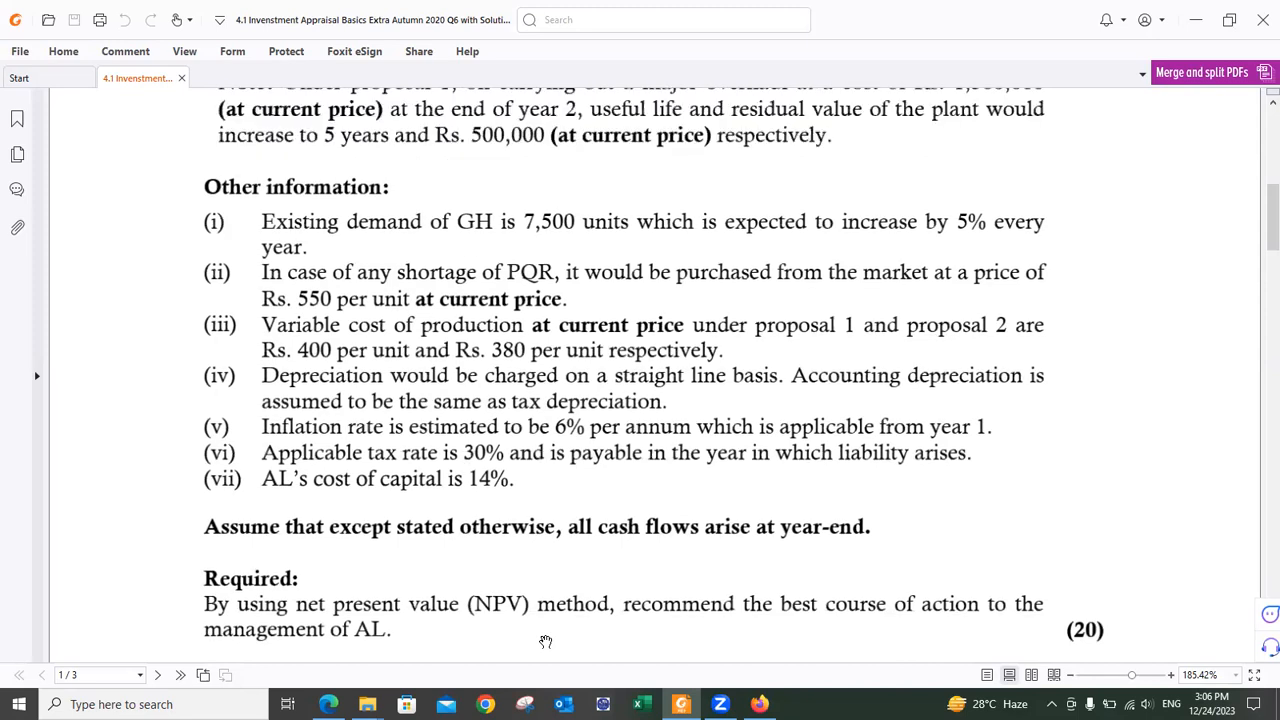
pyautogui.scroll(1, 546, 641)
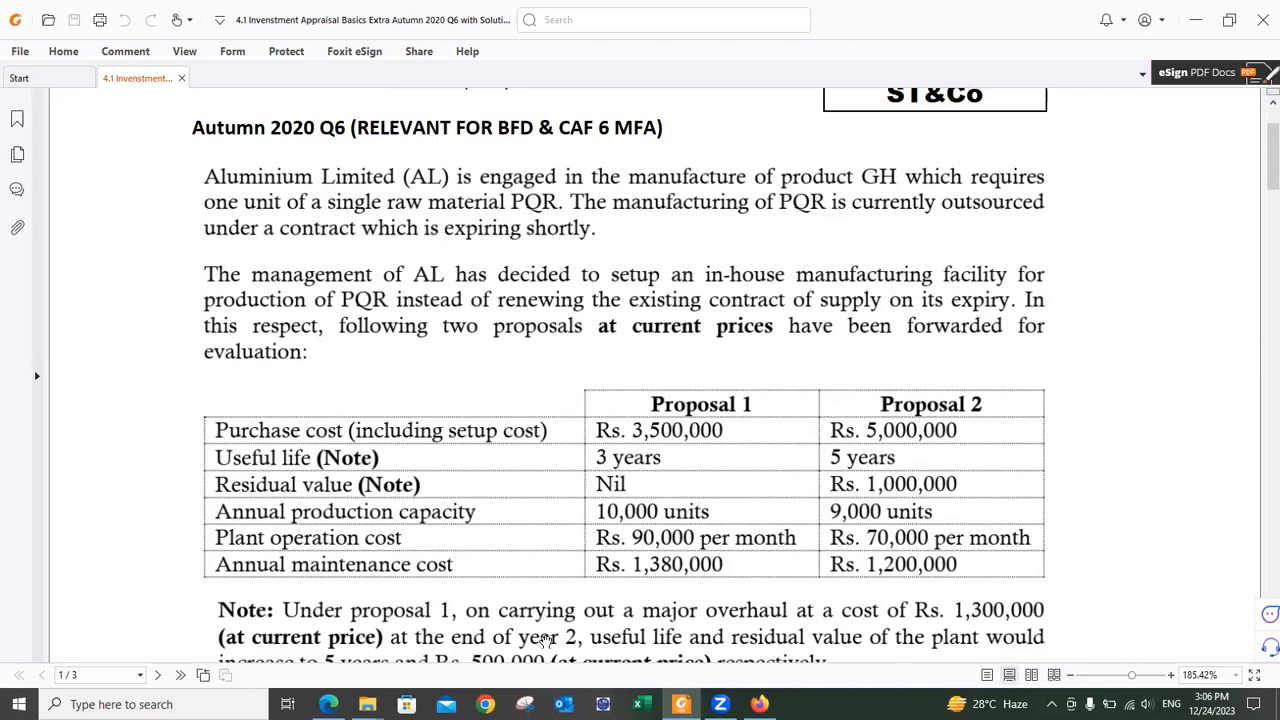
# Step: Add the note 'All figures at Current Price Level' with 'Current Price' in bold
pyautogui.hotkey('alt', 'Tab')
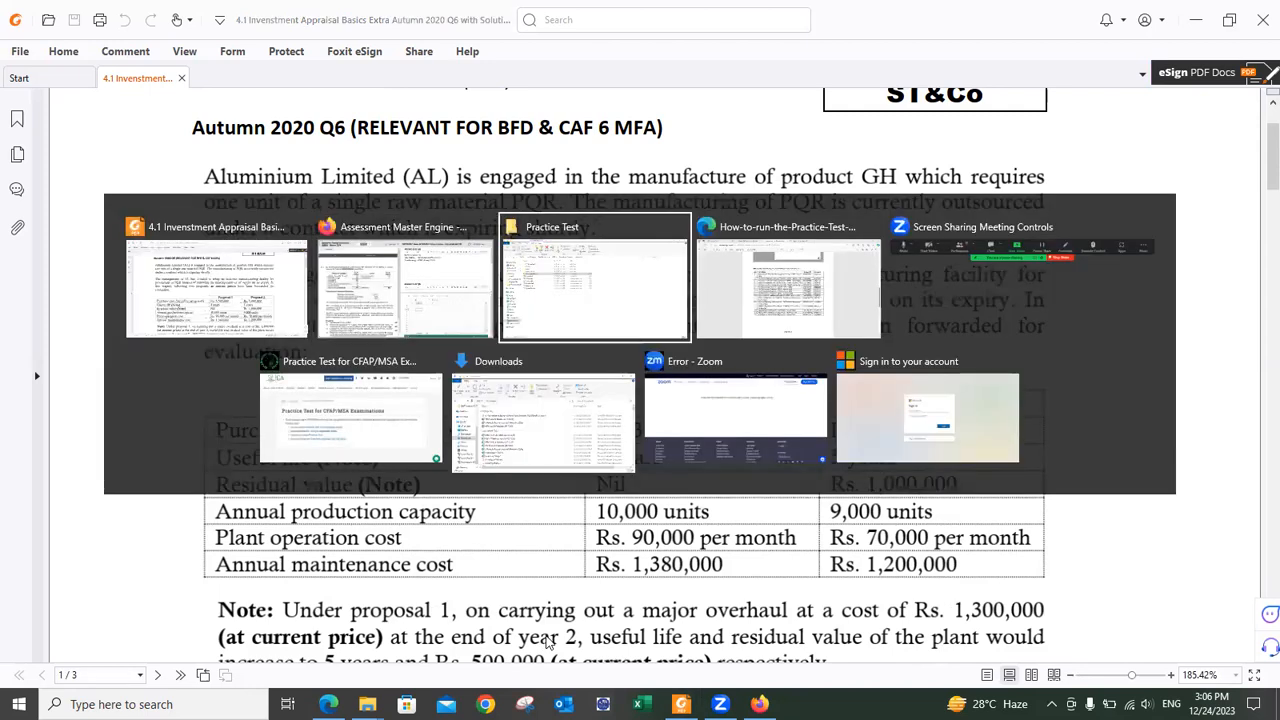
pyautogui.hotkey('alt', 'Tab')
pyautogui.hotkey('alt', 'Tab')
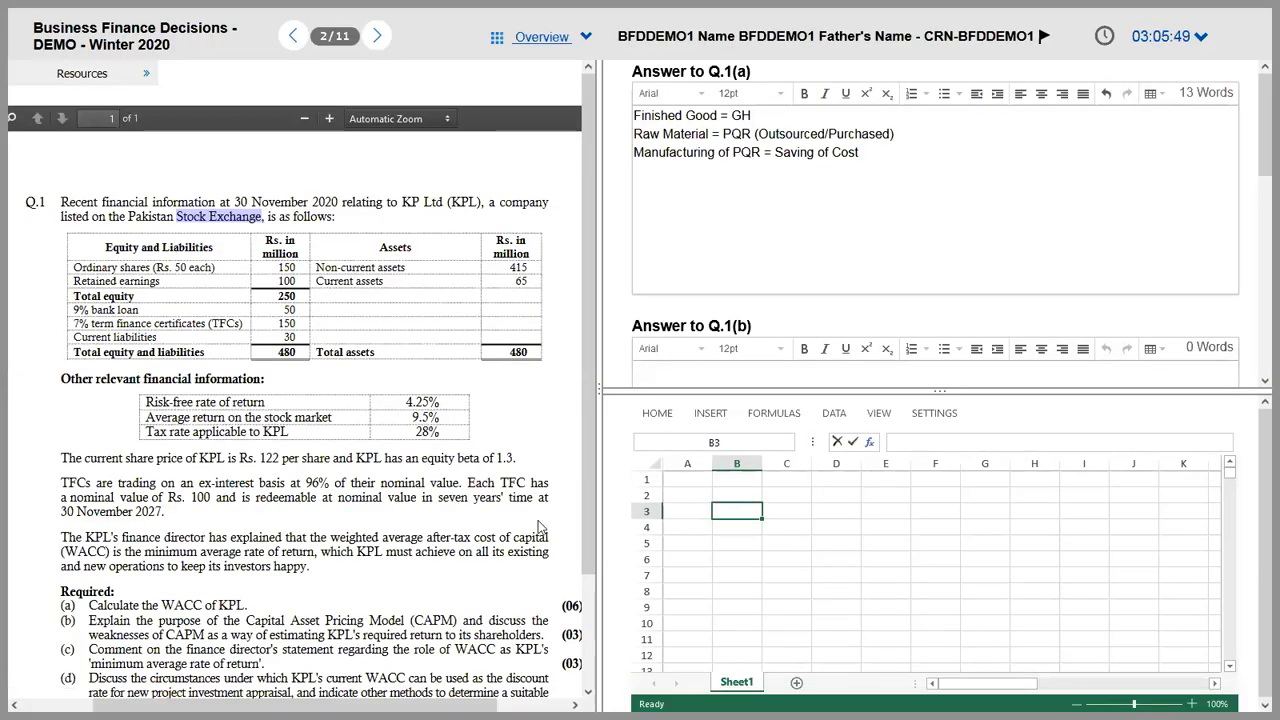
pyautogui.click(690, 177)
pyautogui.press('Return')
pyautogui.write('All')
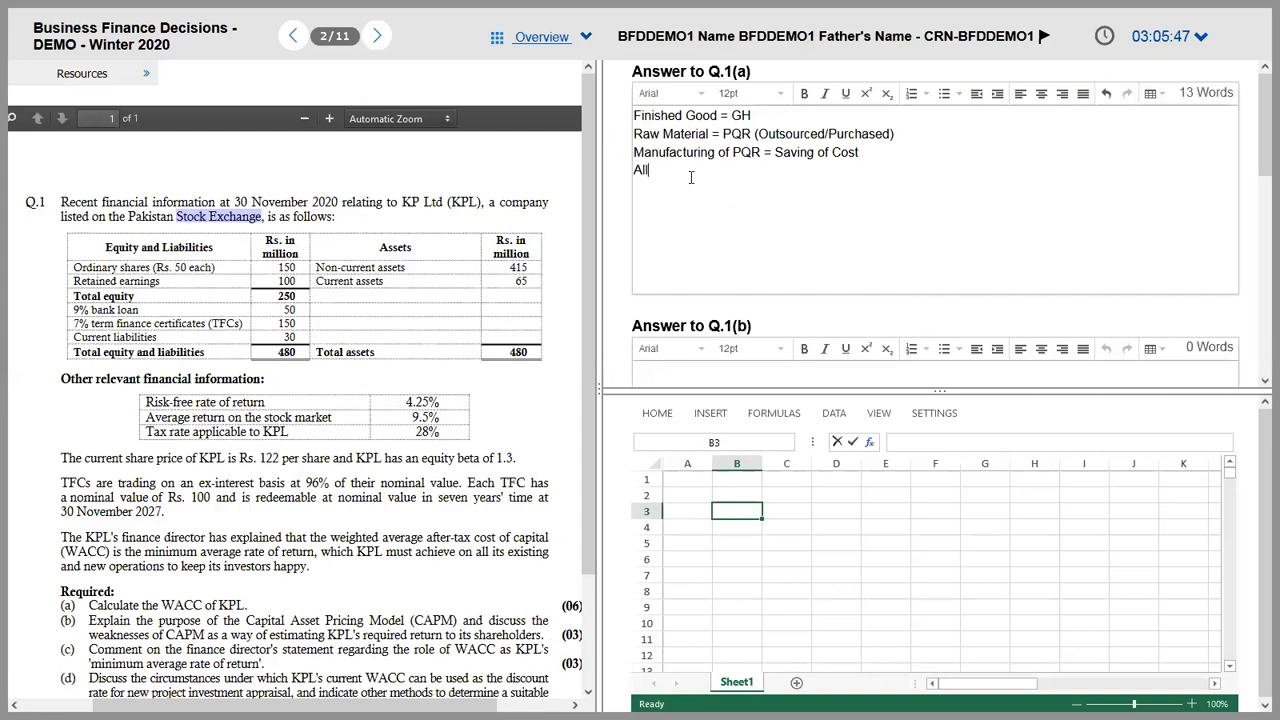
pyautogui.write(' figures at Current Price')
pyautogui.hotkey('ctrl', 'shift', 'Left')
pyautogui.hotkey('ctrl', 'shift', 'Left')
pyautogui.press('Right')
pyautogui.write('Level')
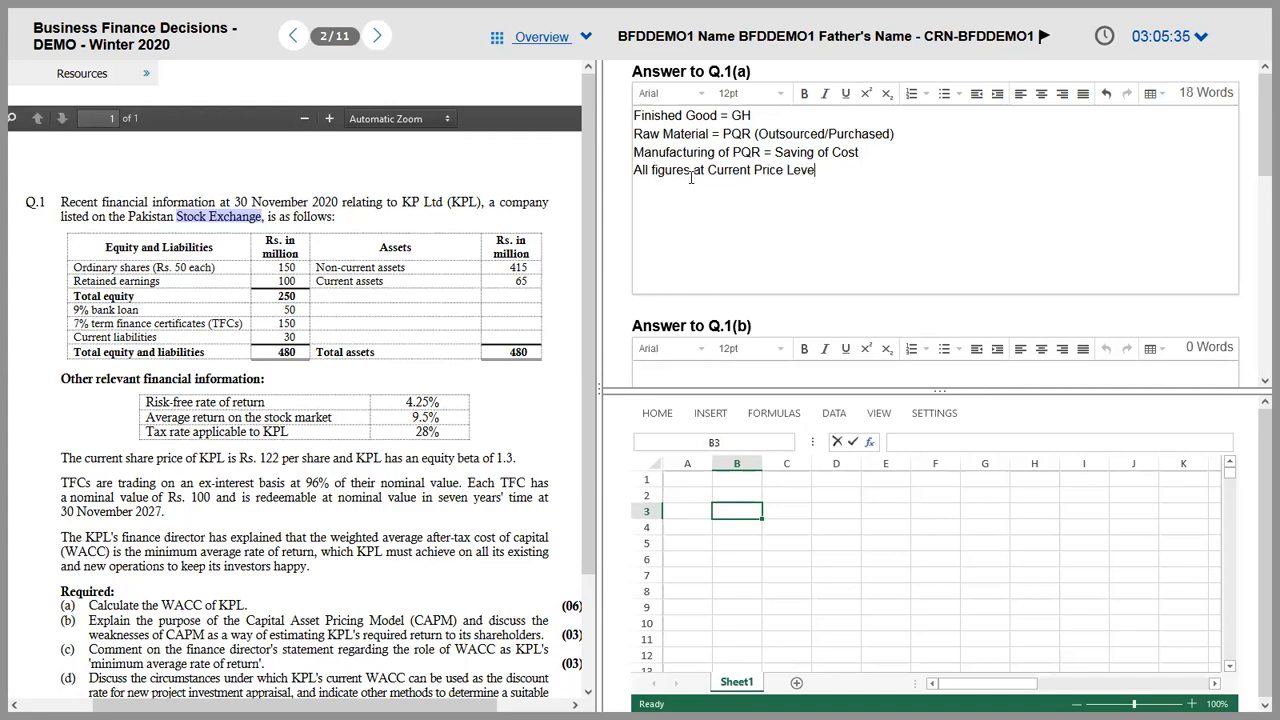
pyautogui.hotkey('ctrl', 'shift', 'Left')
pyautogui.hotkey('ctrl', 'shift', 'Left')
pyautogui.hotkey('ctrl', 'b')
pyautogui.press('Right')
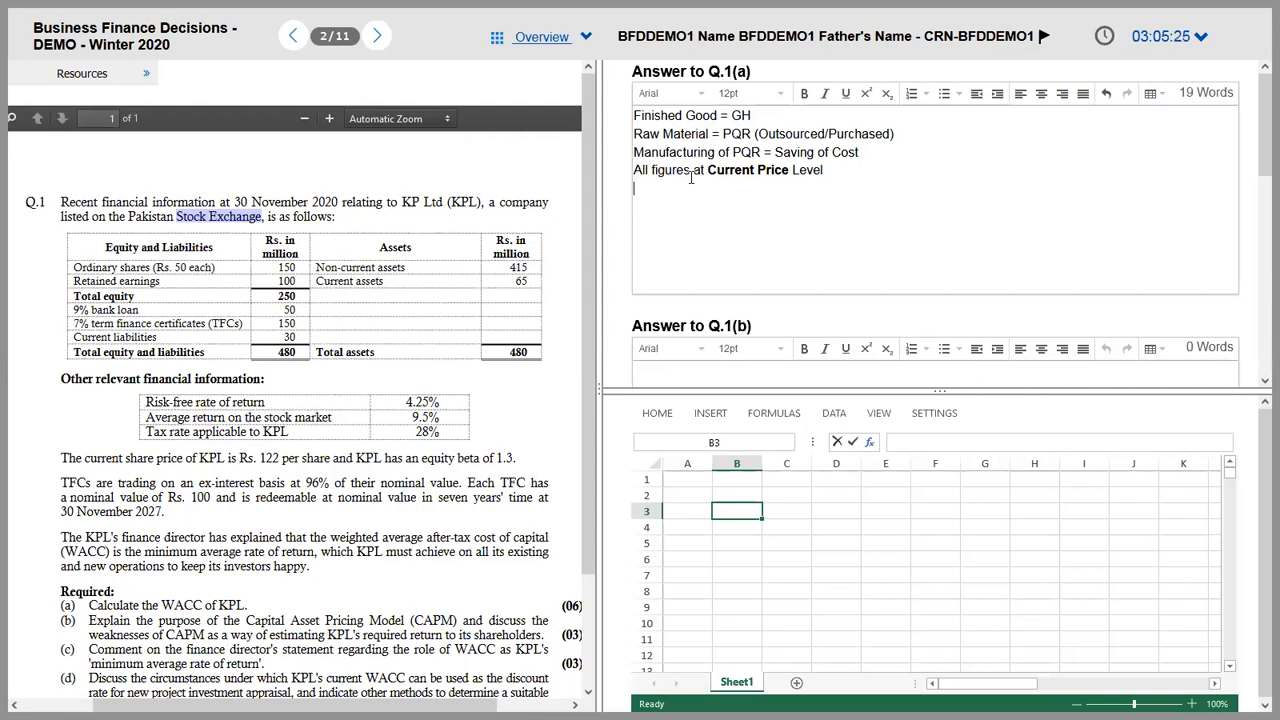
pyautogui.hotkey('alt', 'Tab')
pyautogui.hotkey('alt', 'Tab')
pyautogui.hotkey('alt', 'Tab')
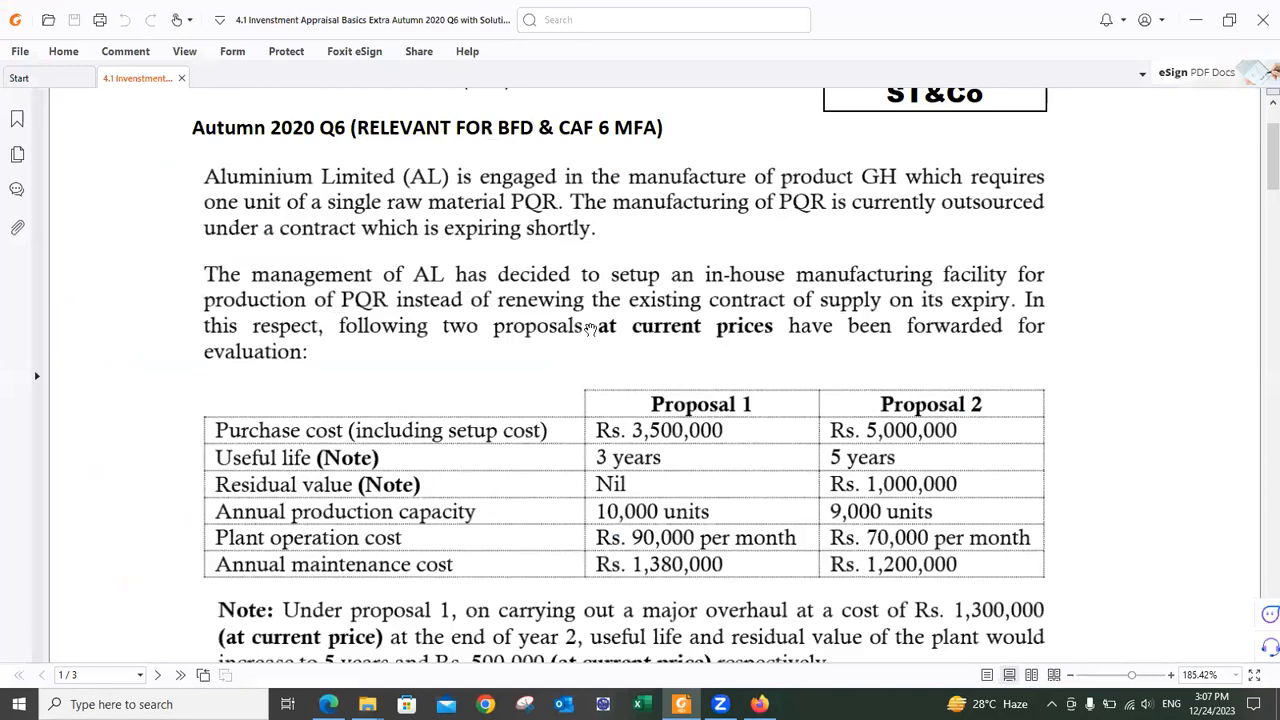
# Step: Review the Q6 PDF's Other information (7,500 units, 5% growth, 6% inflation), then return to the exam
pyautogui.scroll(-3, 590, 328)
pyautogui.scroll(-6, 590, 328)
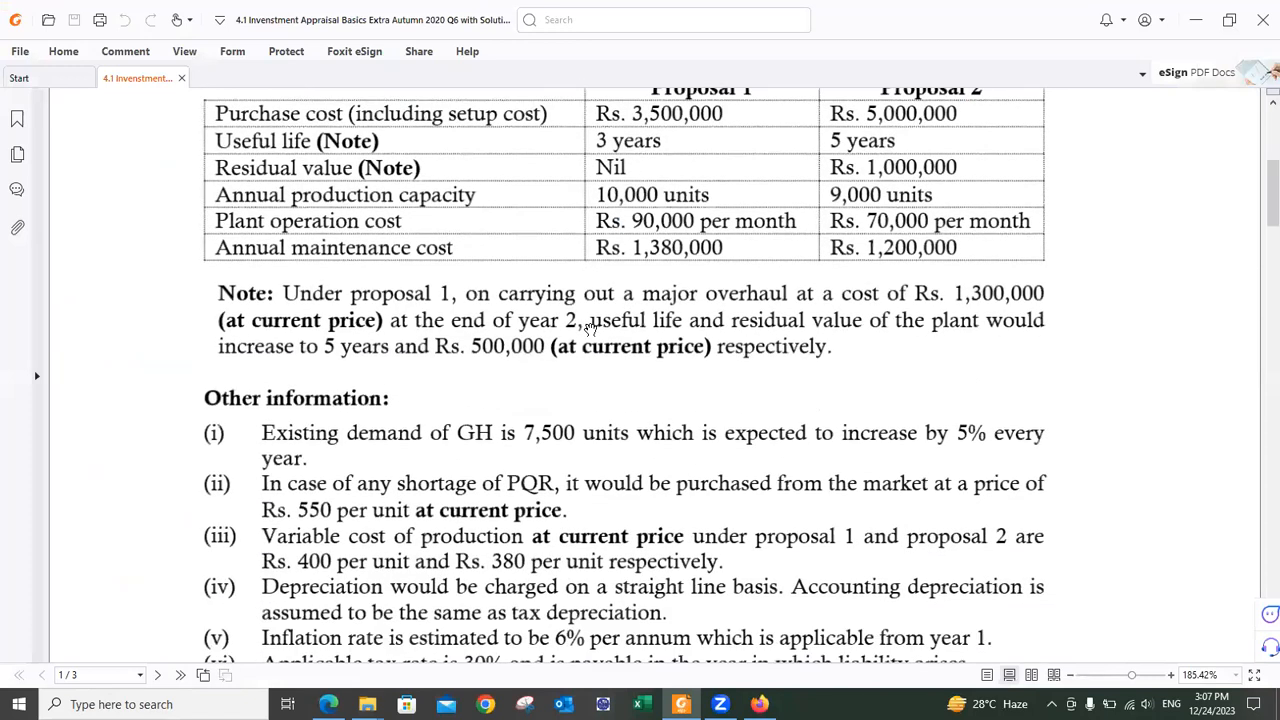
pyautogui.scroll(1, 590, 328)
pyautogui.scroll(1, 590, 328)
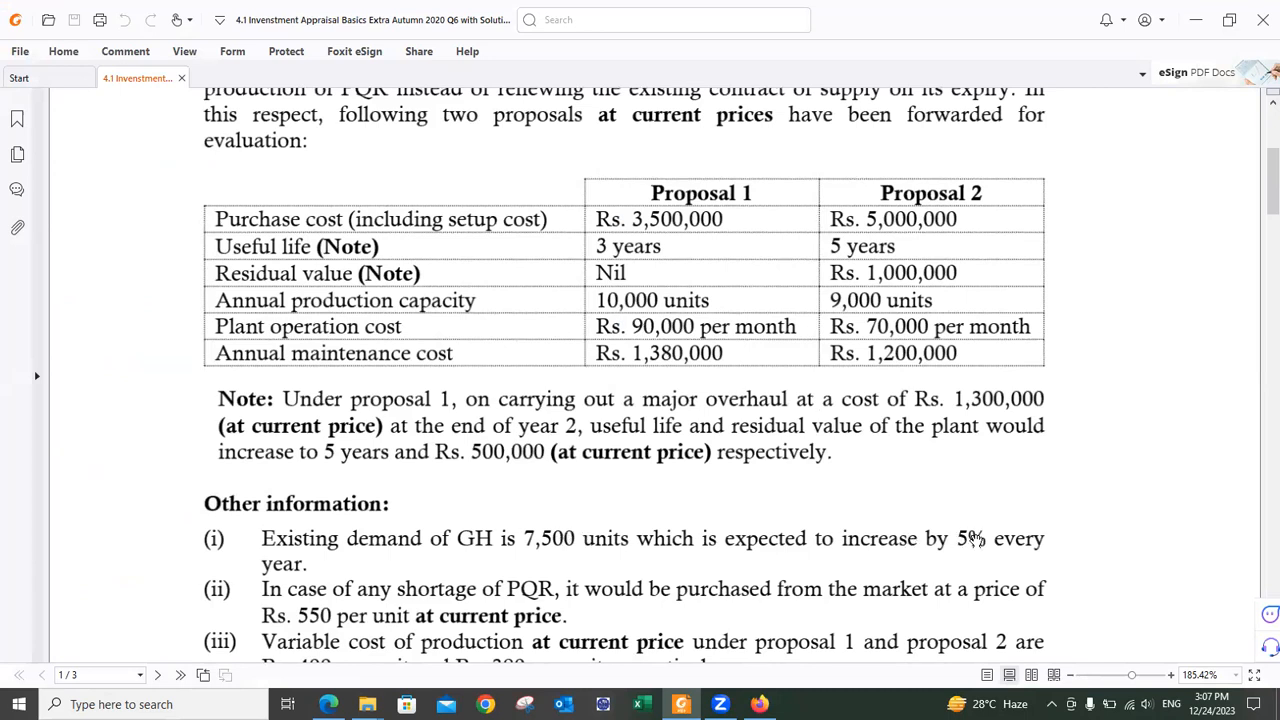
pyautogui.hotkey('alt', 'Tab')
pyautogui.hotkey('alt', 'Tab')
pyautogui.press('Tab')
pyautogui.press('Tab')
pyautogui.hotkey('alt', 'Tab')
pyautogui.press('Tab')
pyautogui.press('Tab')
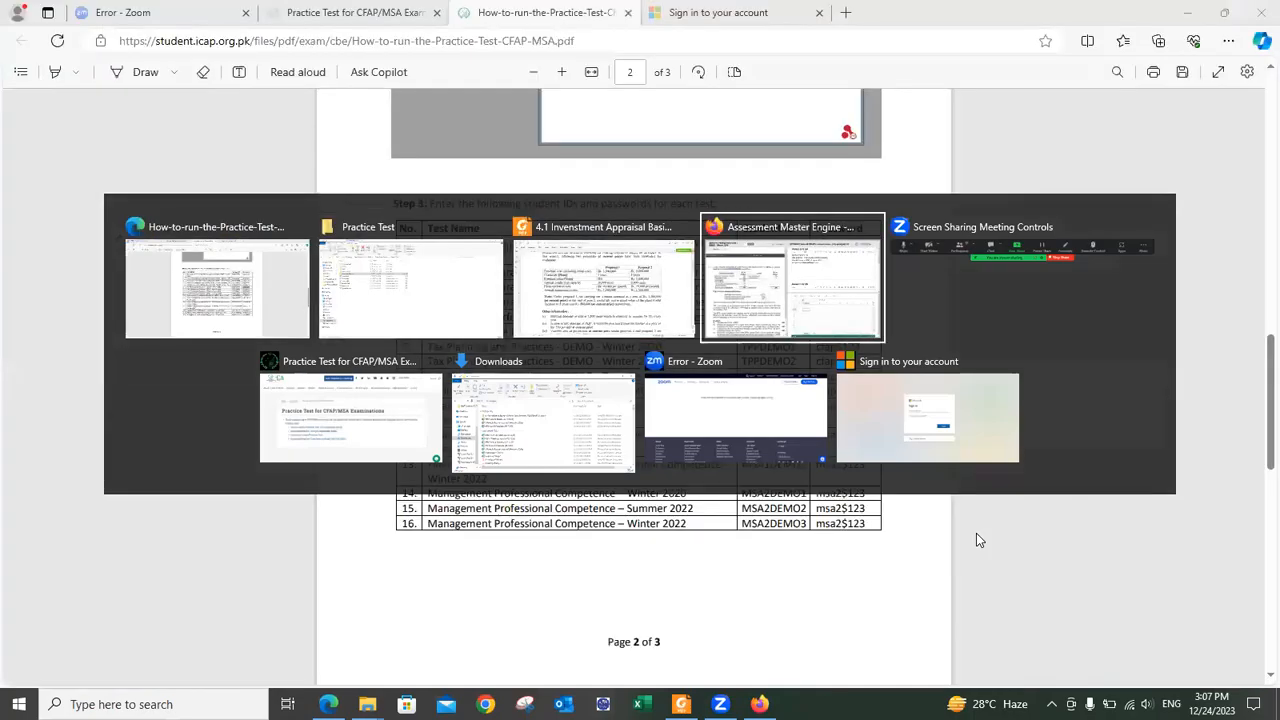
# Step: Type the heading 'Proposal 1:' below the notes and make it bold and underlined
pyautogui.click(683, 209)
pyautogui.write('Proposal 1:')
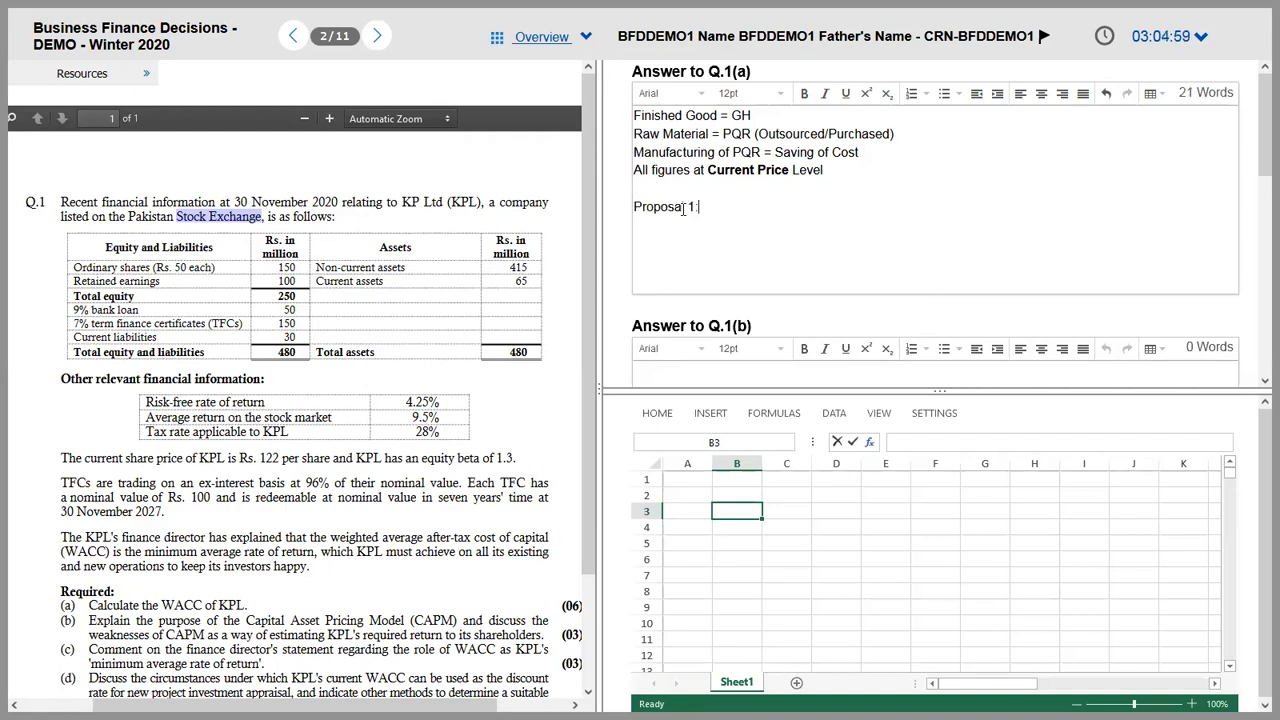
pyautogui.press('Return')
pyautogui.tripleClick(683, 209)
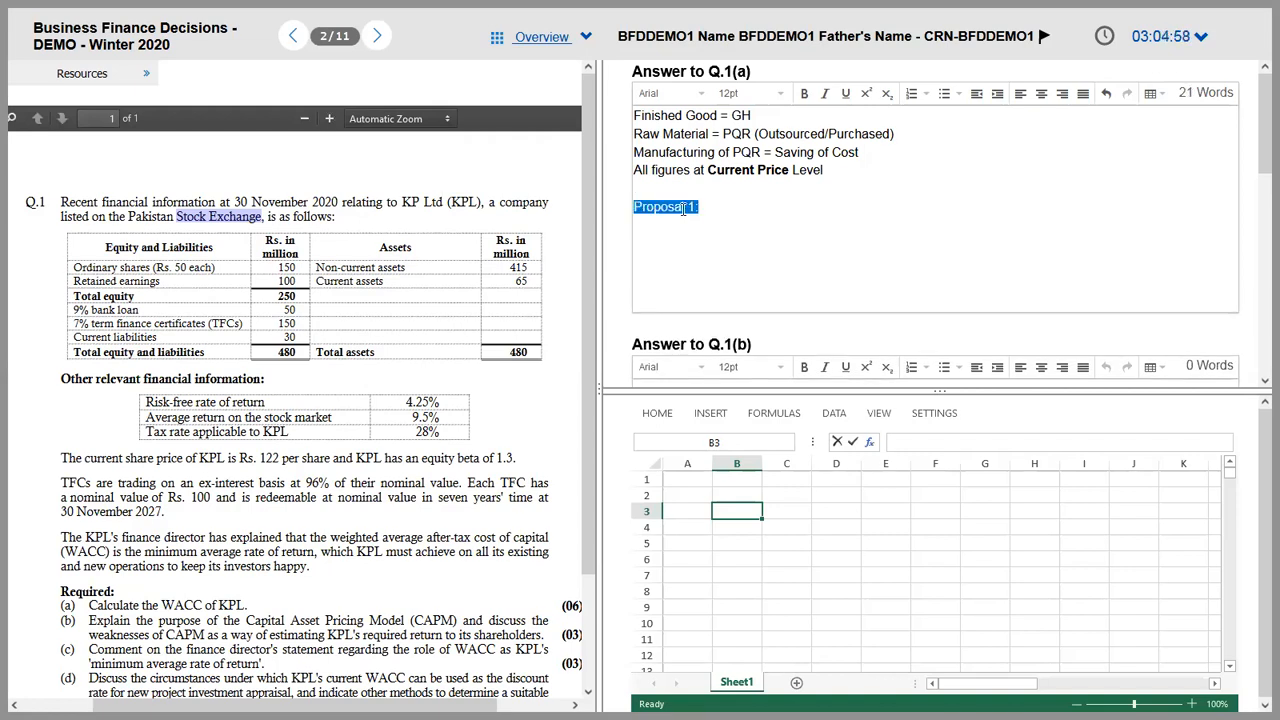
pyautogui.hotkey('ctrl', 'b')
pyautogui.hotkey('ctrl', 'u')
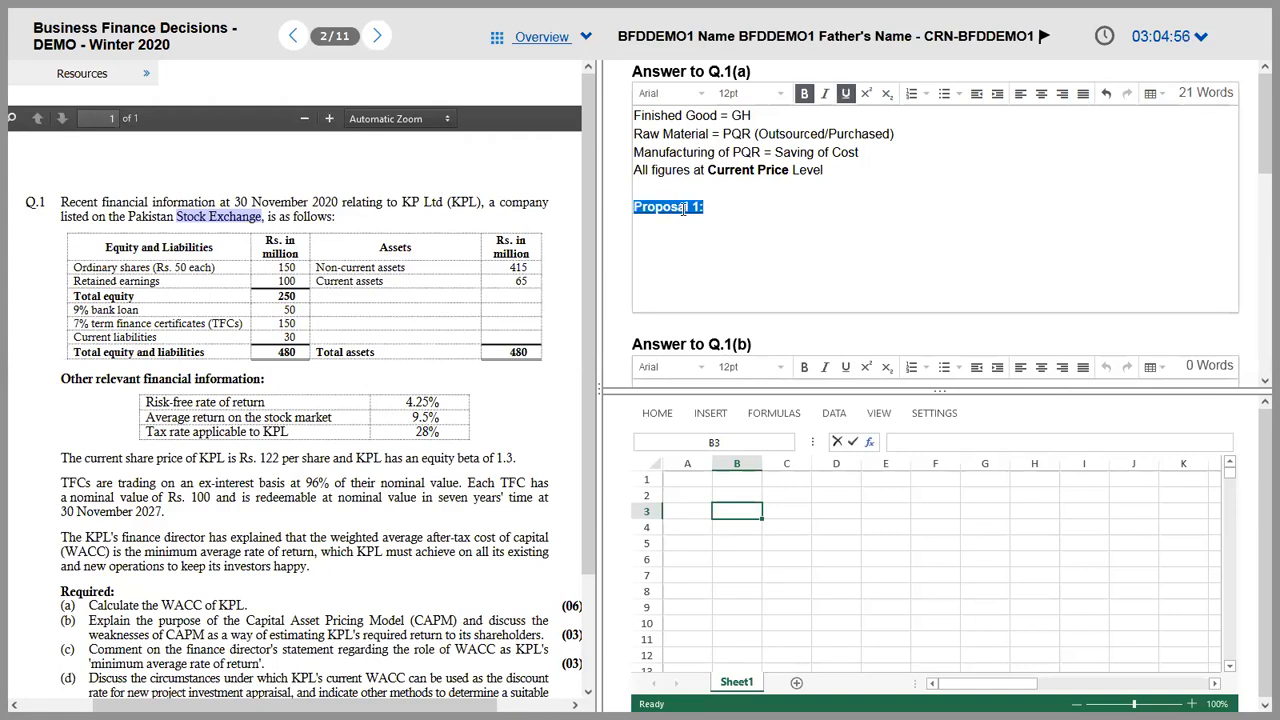
# Step: Close the three extra Edge tabs and put the caret back at the end of 'Proposal 1:'
pyautogui.hotkey('alt', 'Tab')
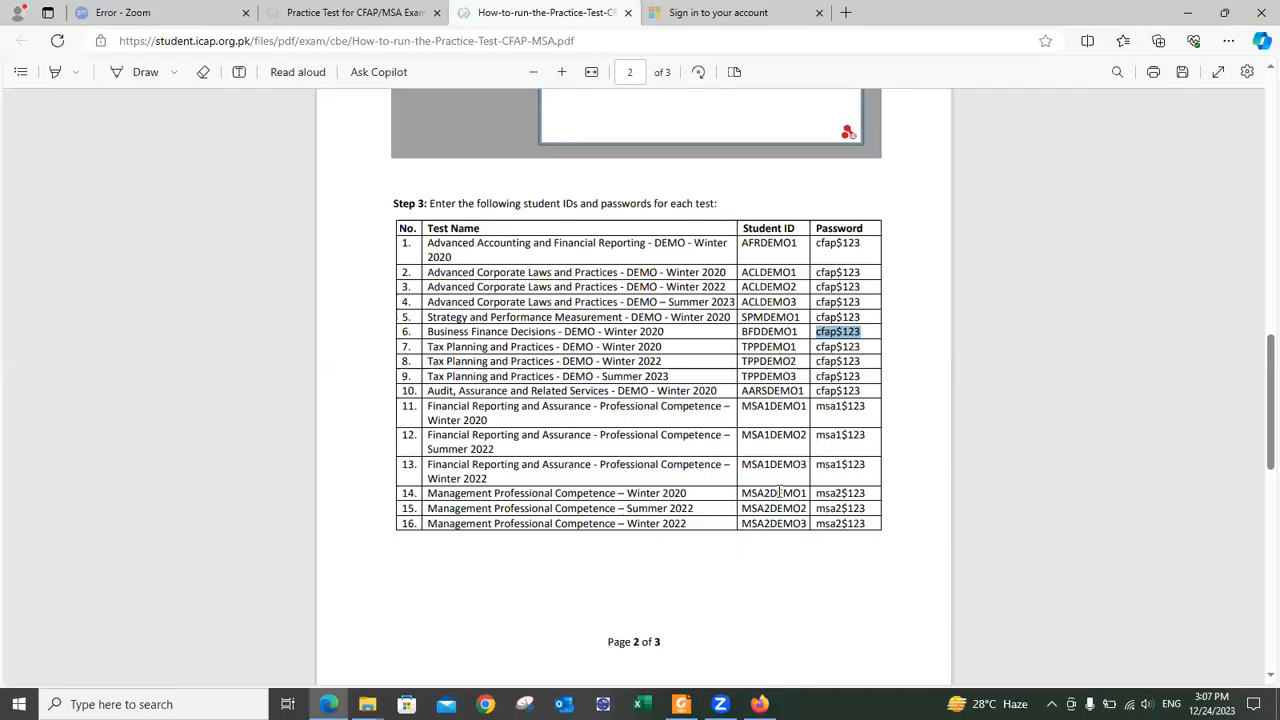
pyautogui.hotkey('alt', 'Tab')
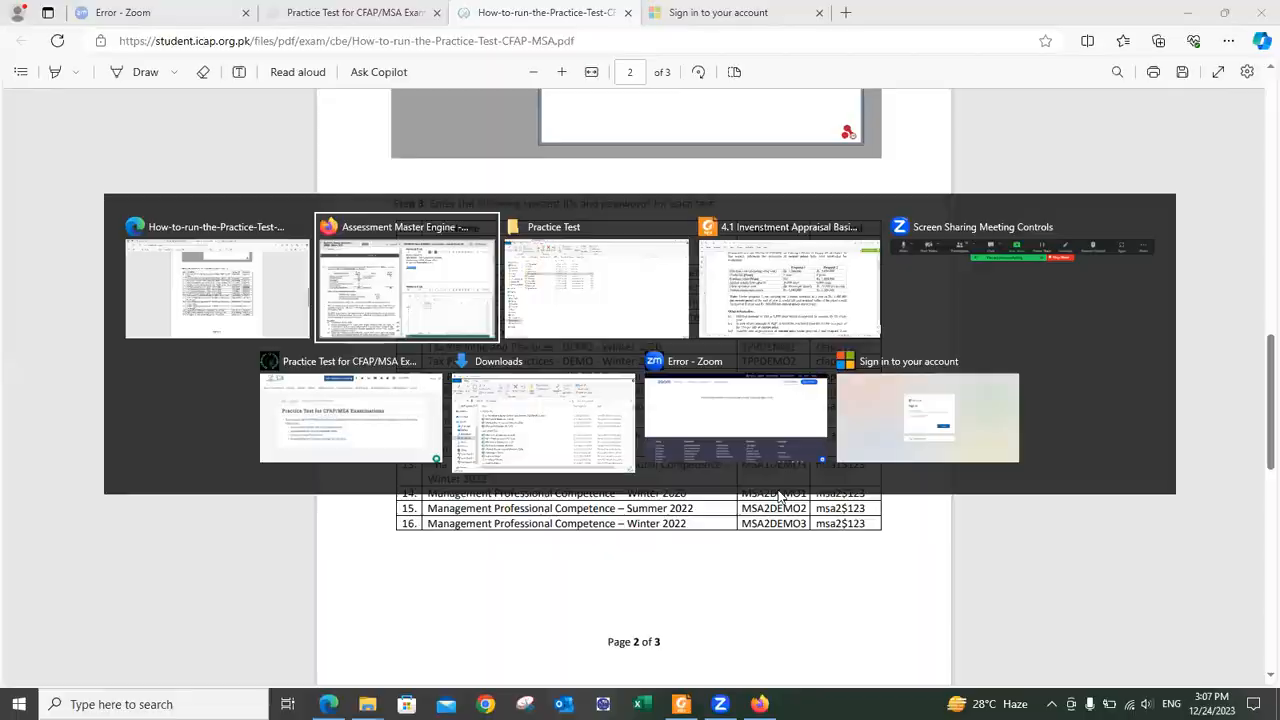
pyautogui.hotkey('alt', 'Tab')
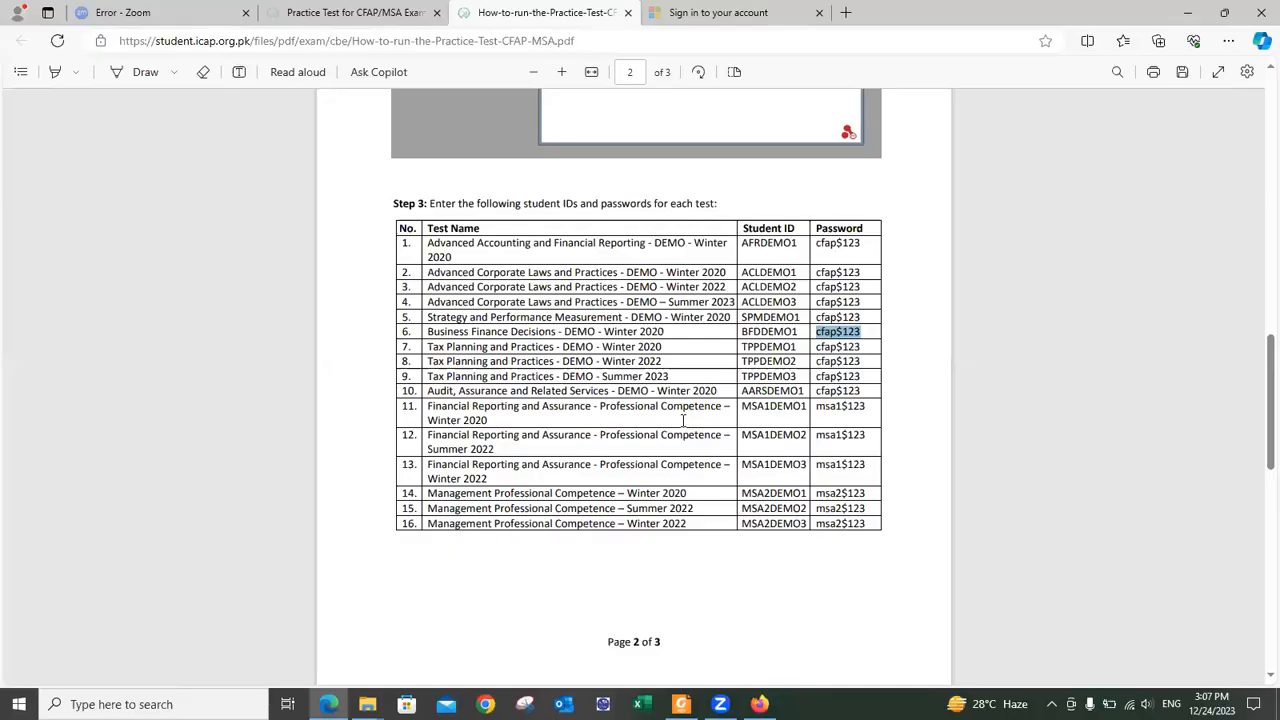
pyautogui.click(437, 12)
pyautogui.click(437, 12)
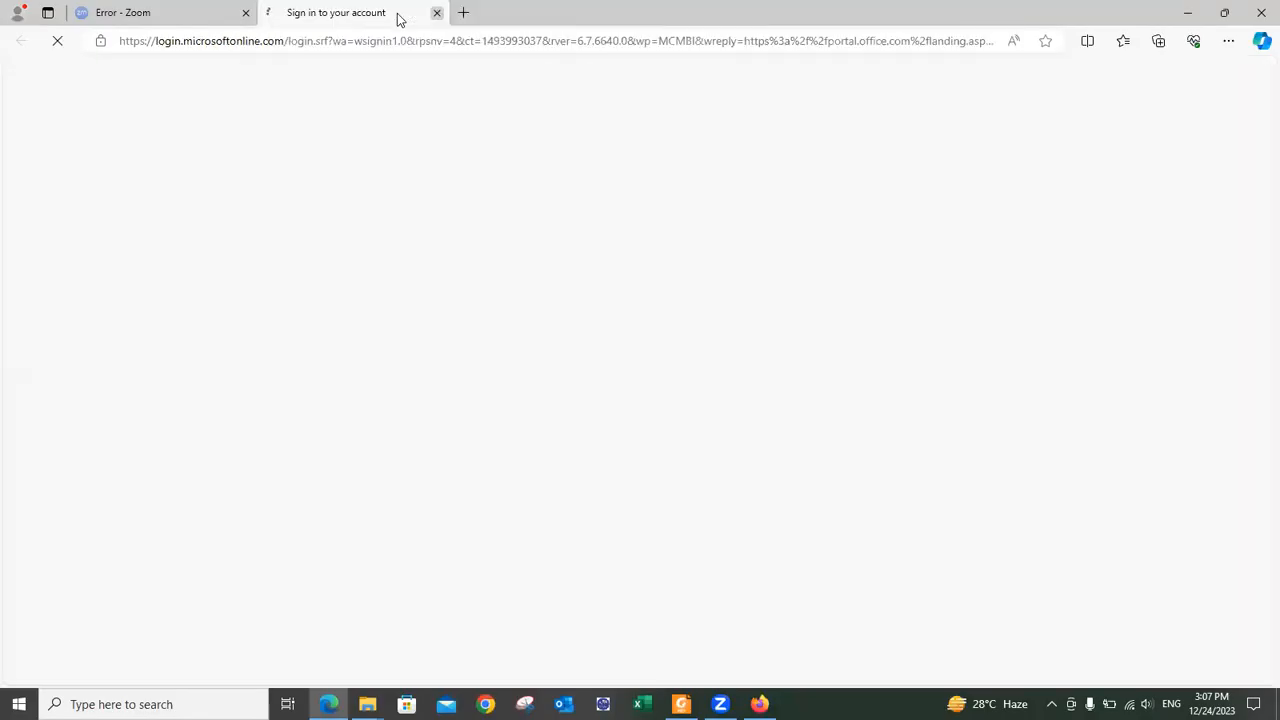
pyautogui.click(437, 12)
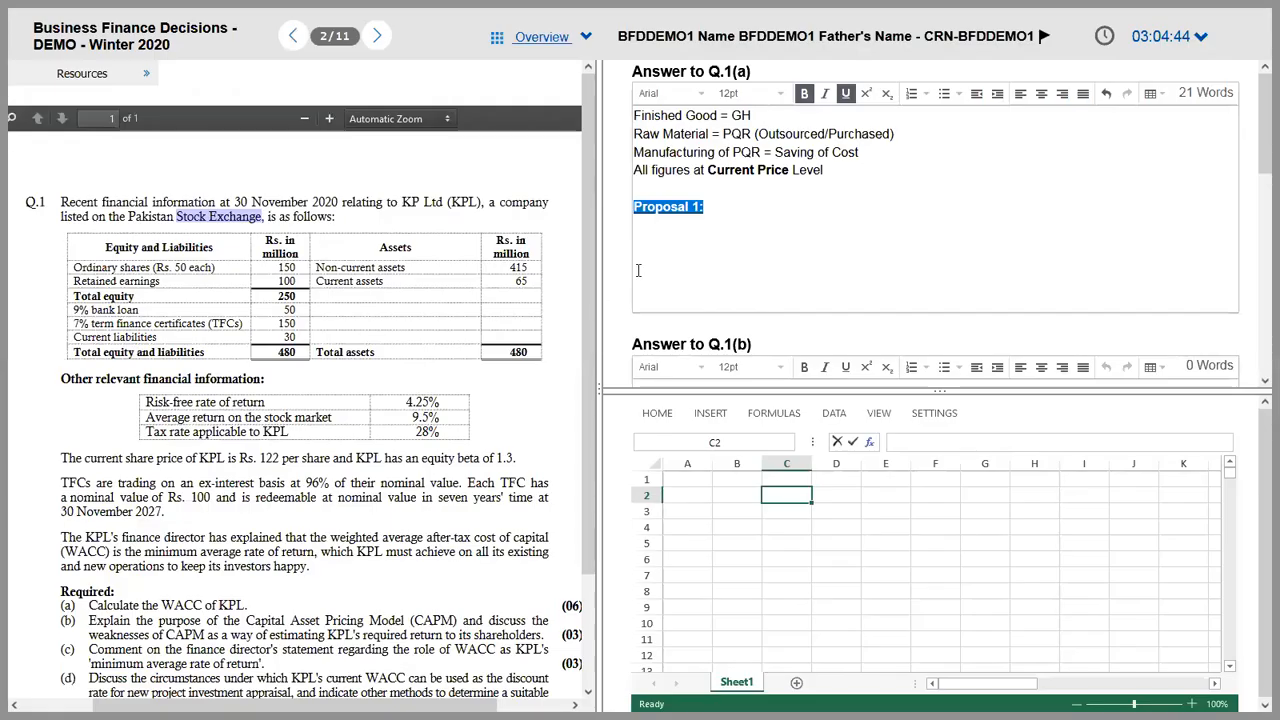
pyautogui.click(688, 241)
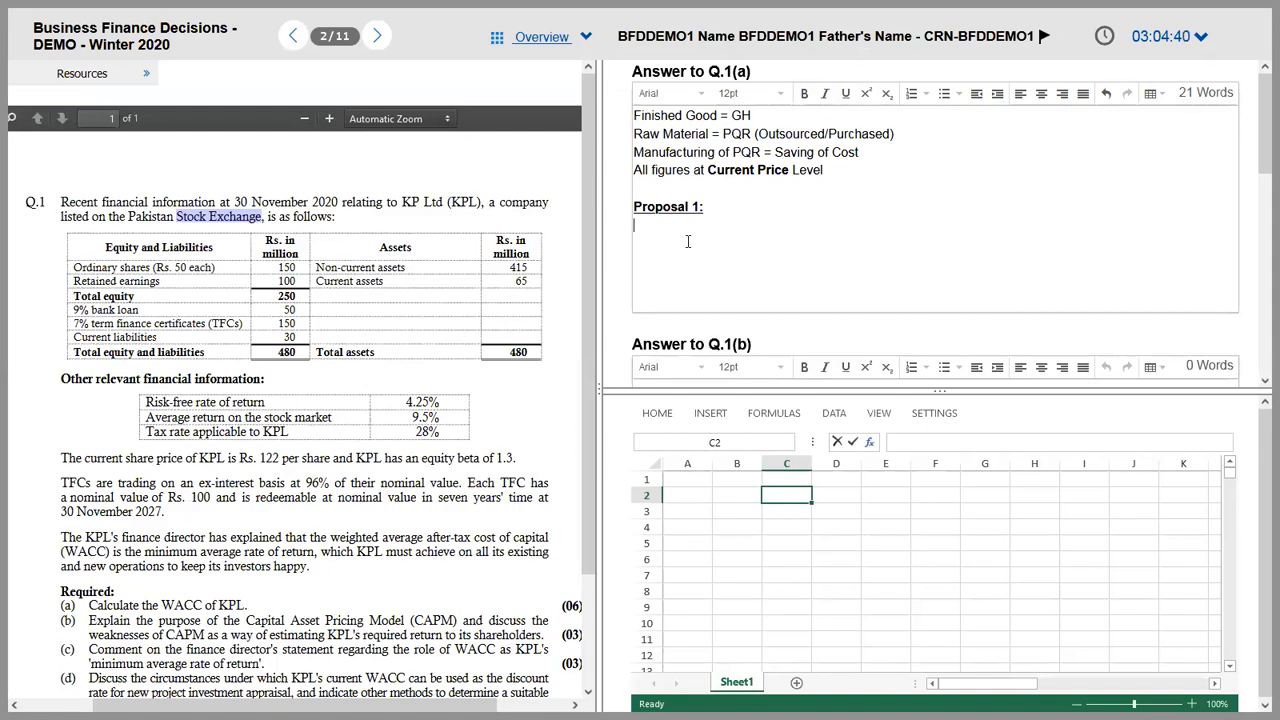
pyautogui.press('BackSpace')
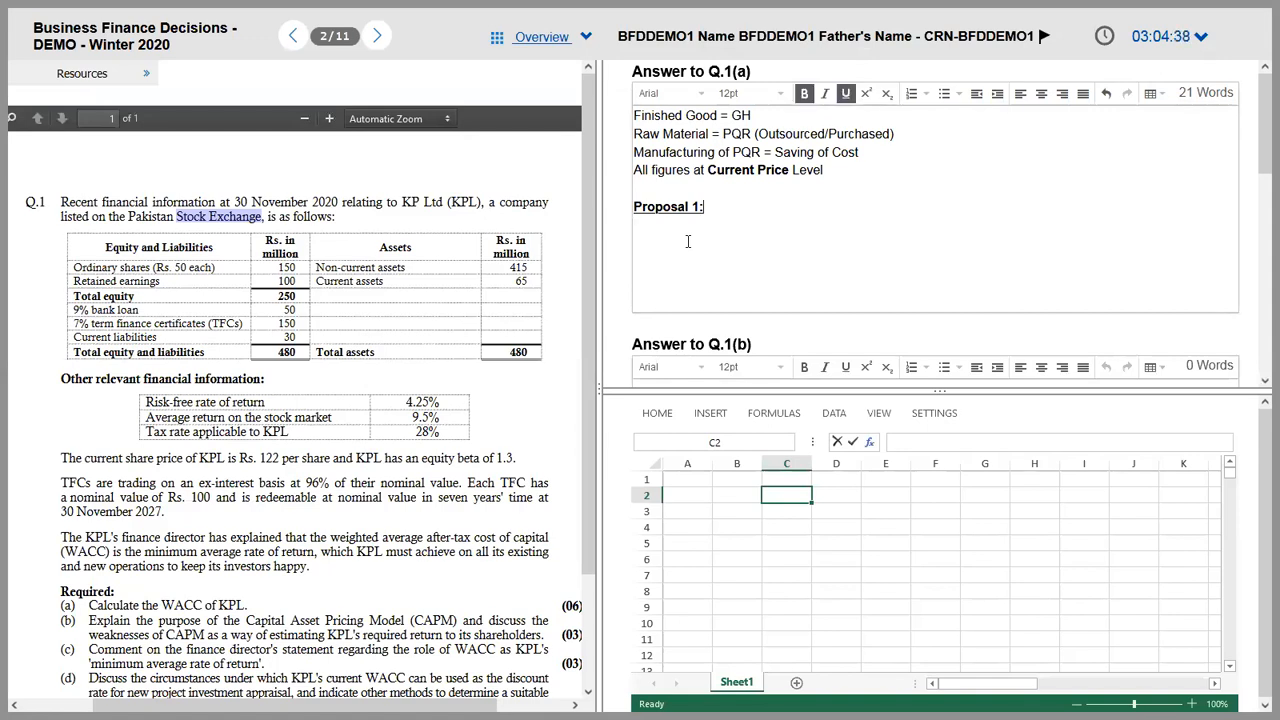
# Step: Label B2 'Demand' and enter years 0 to 5 across C1:H1
pyautogui.click(718, 500)
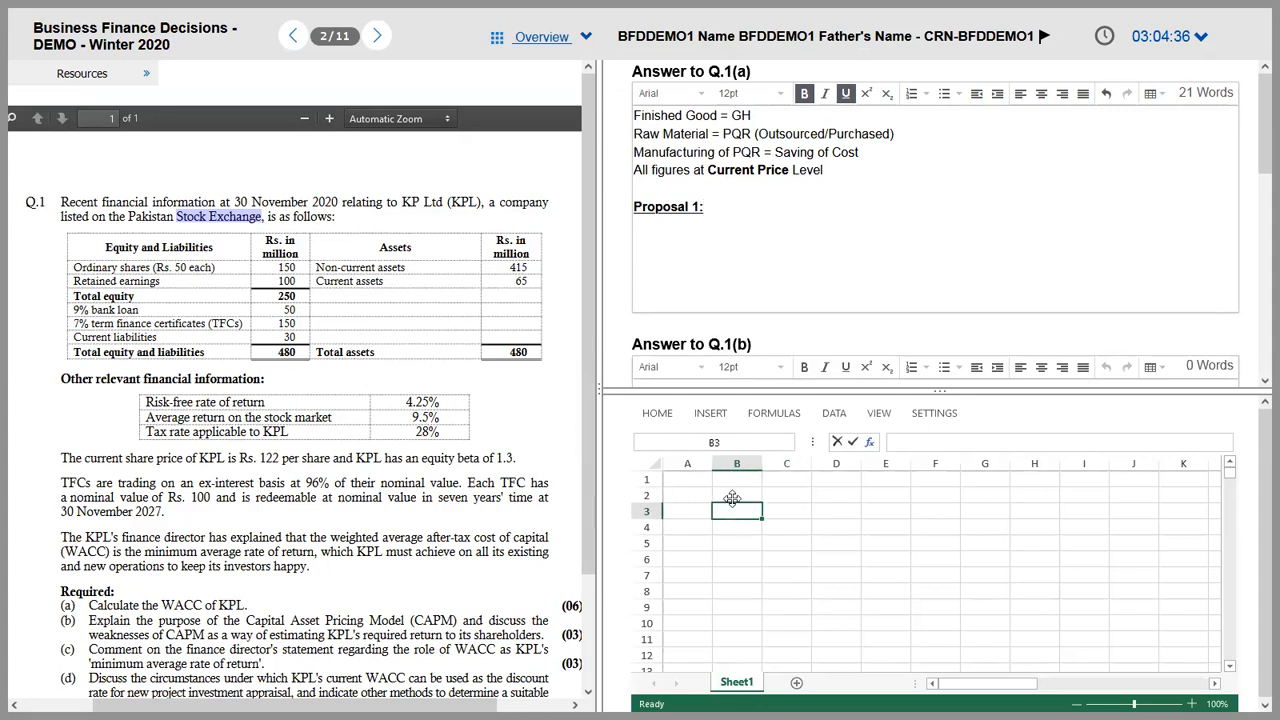
pyautogui.write('Demand')
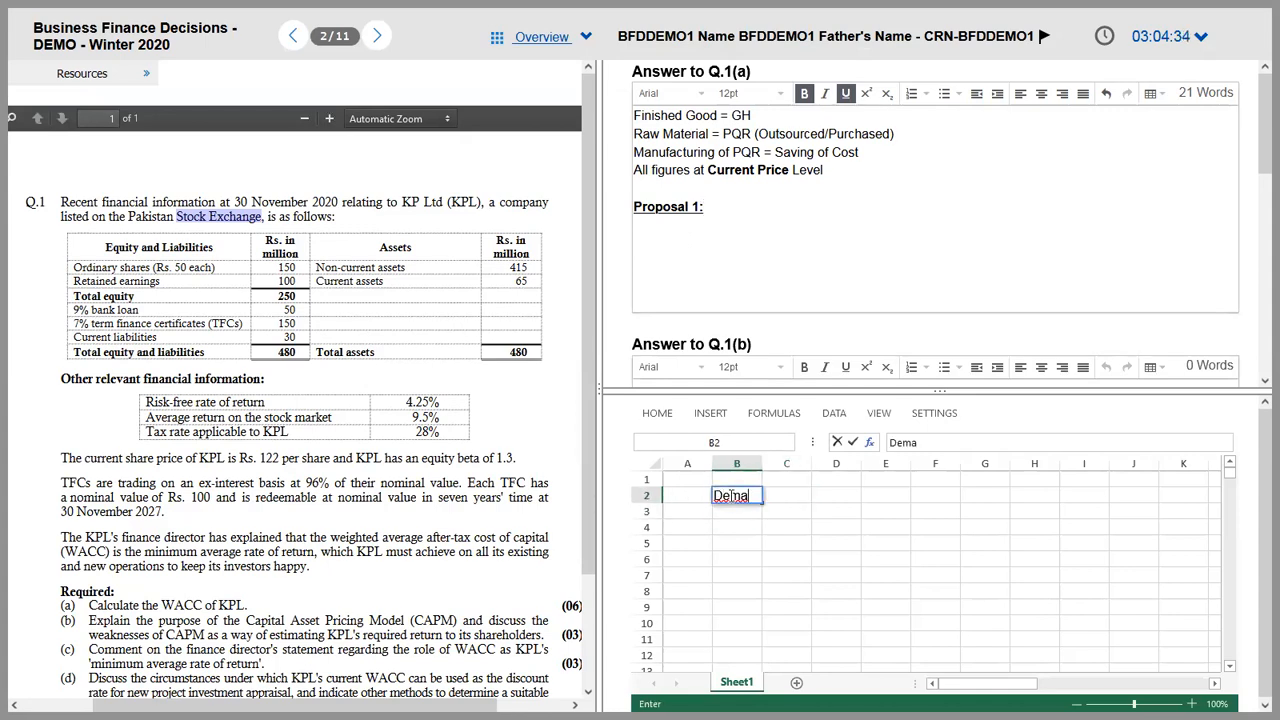
pyautogui.press('Tab')
pyautogui.press('Tab')
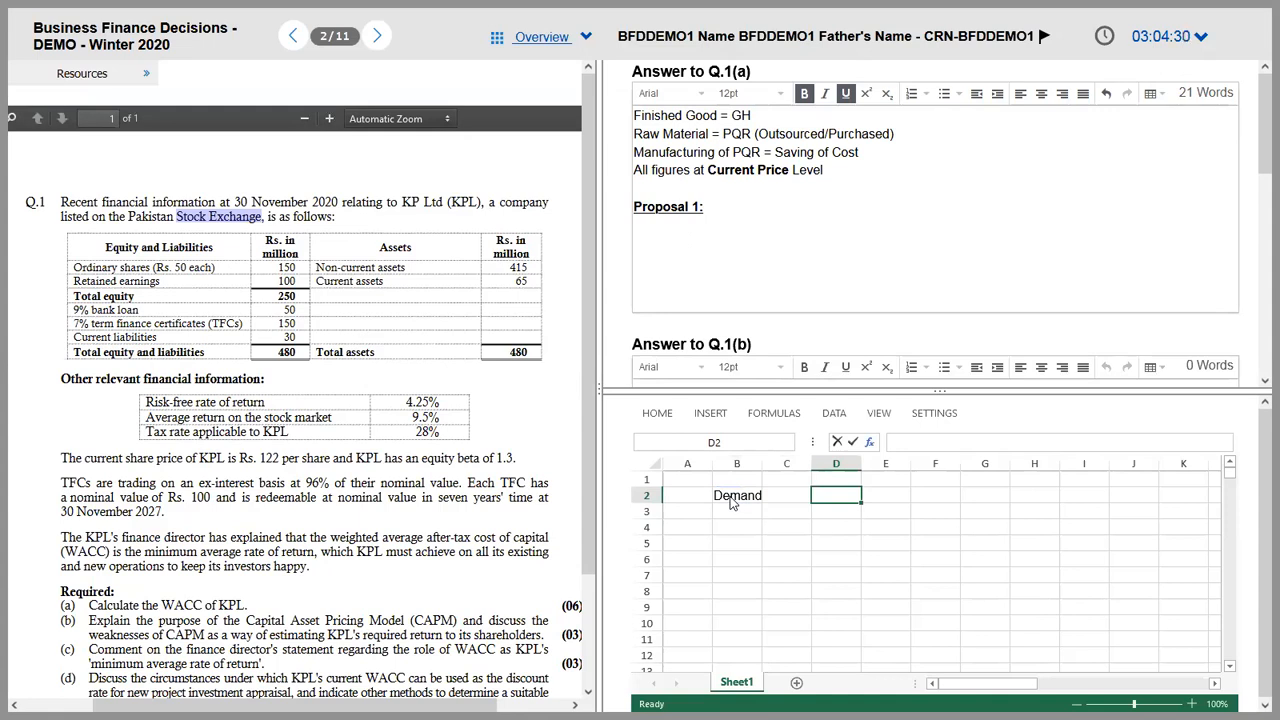
pyautogui.press('Up')
pyautogui.write('1')
pyautogui.press('Tab')
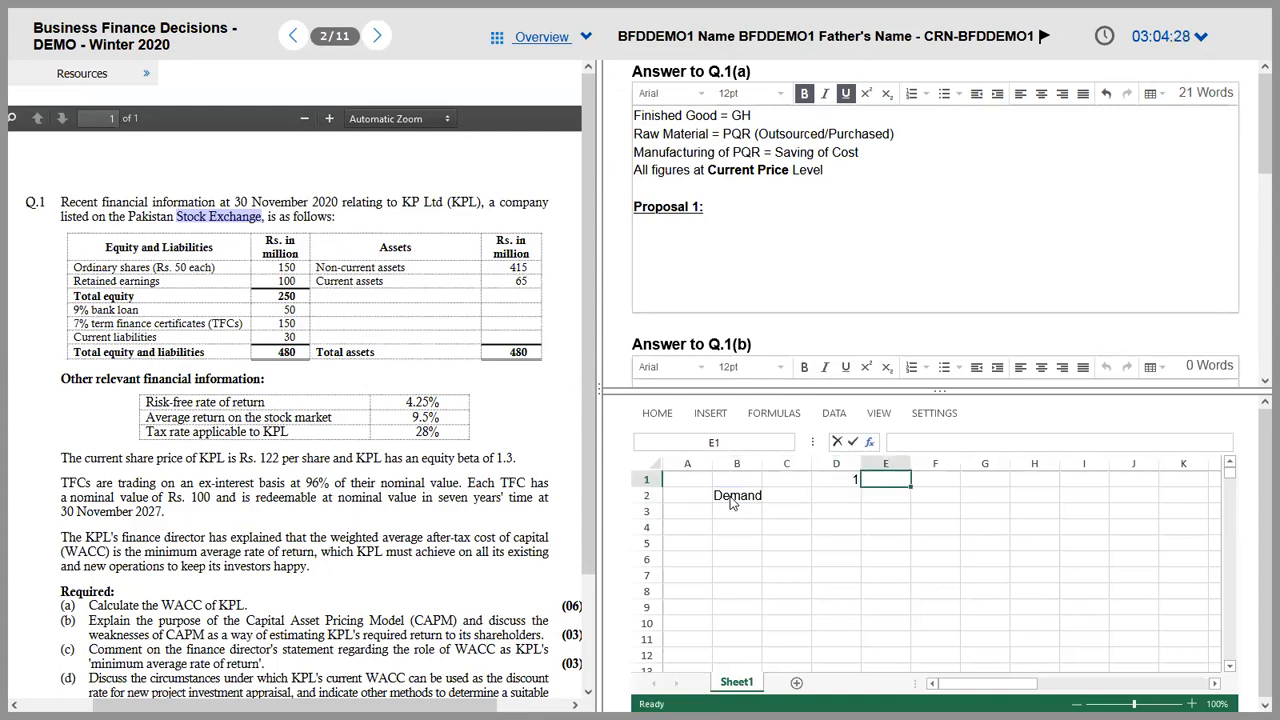
pyautogui.write('2')
pyautogui.press('Tab')
pyautogui.press('Left')
pyautogui.press('Left')
pyautogui.press('Left')
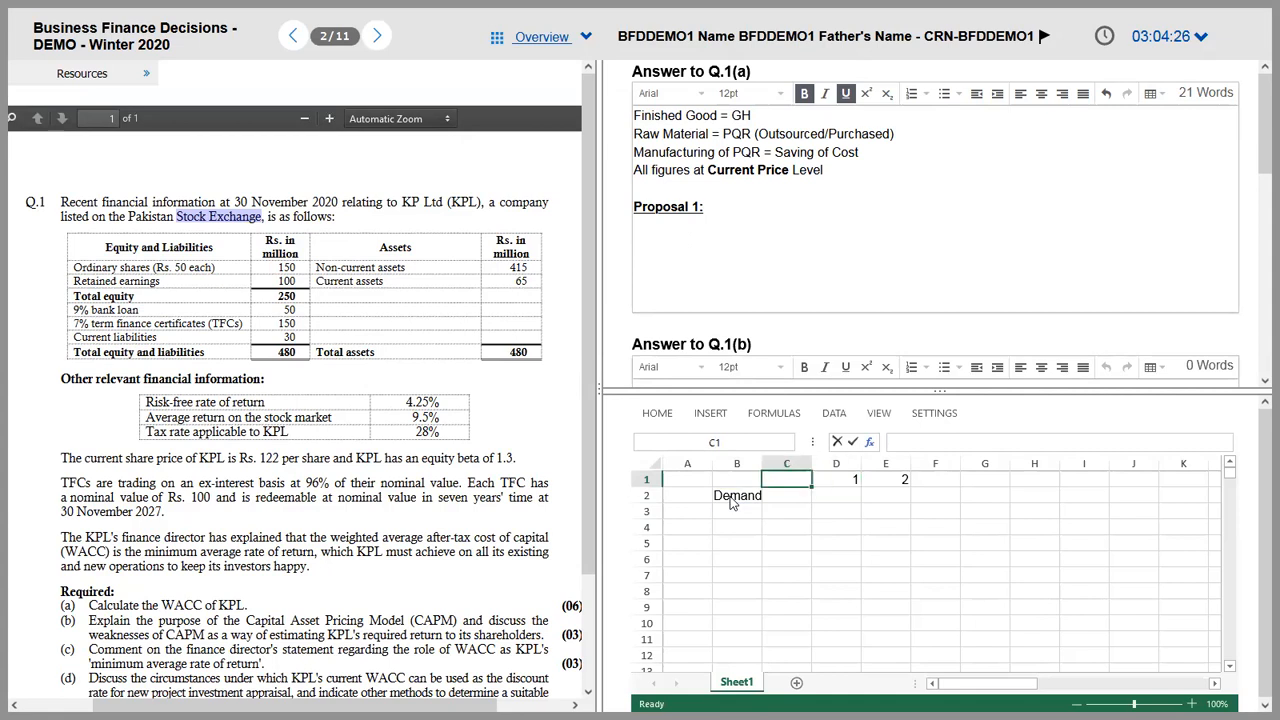
pyautogui.write('0')
pyautogui.press('Tab')
pyautogui.press('Tab')
pyautogui.press('Tab')
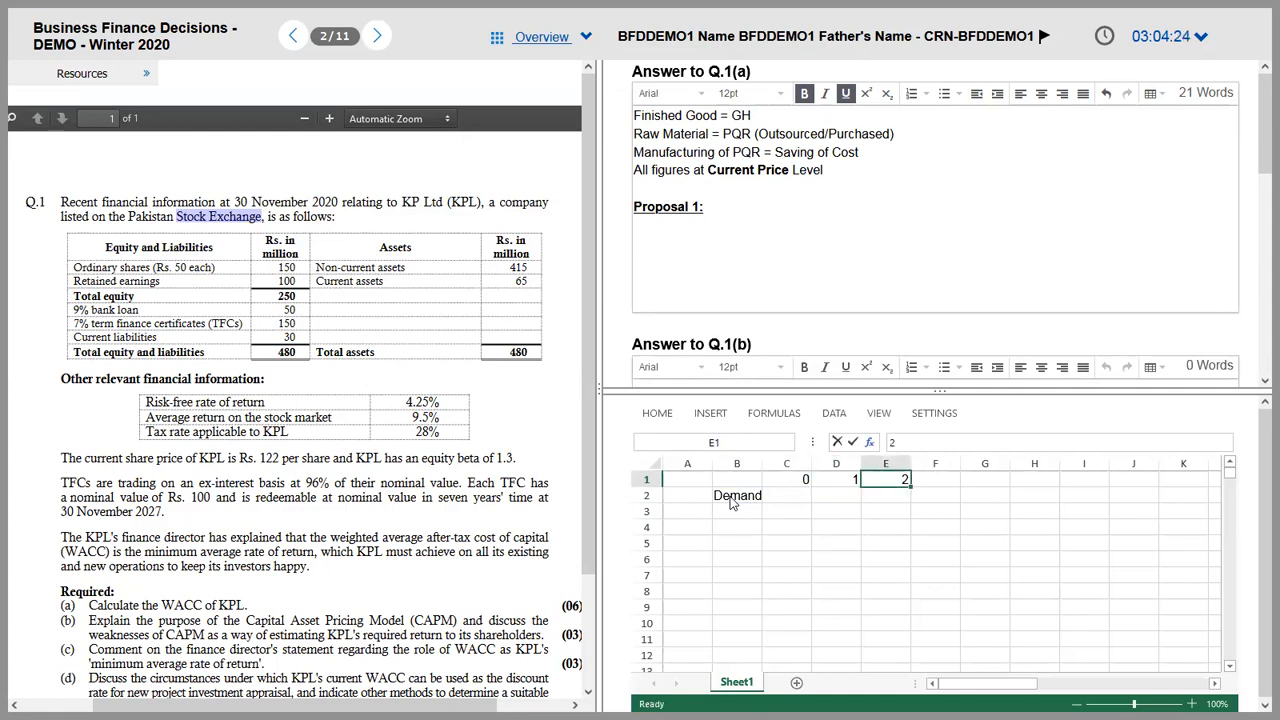
pyautogui.write('3')
pyautogui.press('Tab')
pyautogui.write('4')
pyautogui.press('Tab')
pyautogui.write('5')
pyautogui.press('Tab')
pyautogui.press('Left')
pyautogui.press('Left')
pyautogui.press('Left')
pyautogui.press('Left')
pyautogui.press('Down')
pyautogui.press('Left')
pyautogui.press('Left')
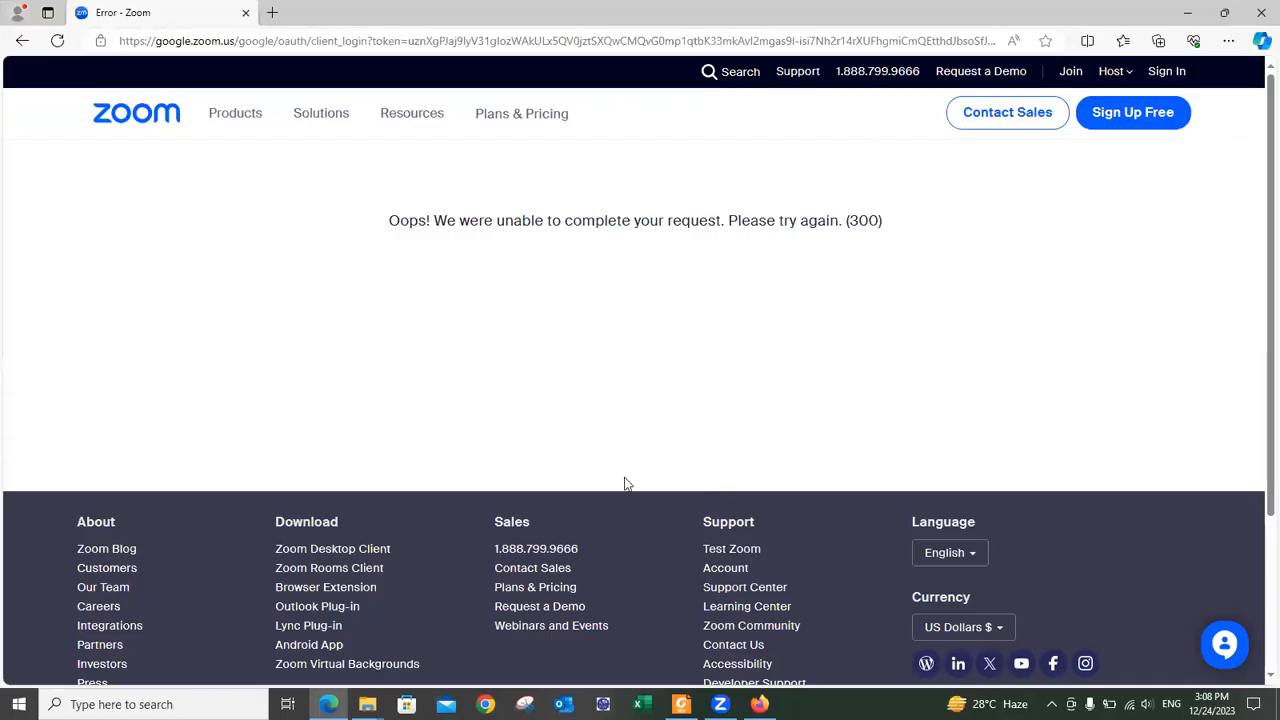
# Step: Enter opening demand 7500 in C2 and the year 1 formula =C2*1.06 in D2
pyautogui.hotkey('alt', 'Tab')
pyautogui.hotkey('alt', 'Tab')
pyautogui.hotkey('alt', 'Tab')
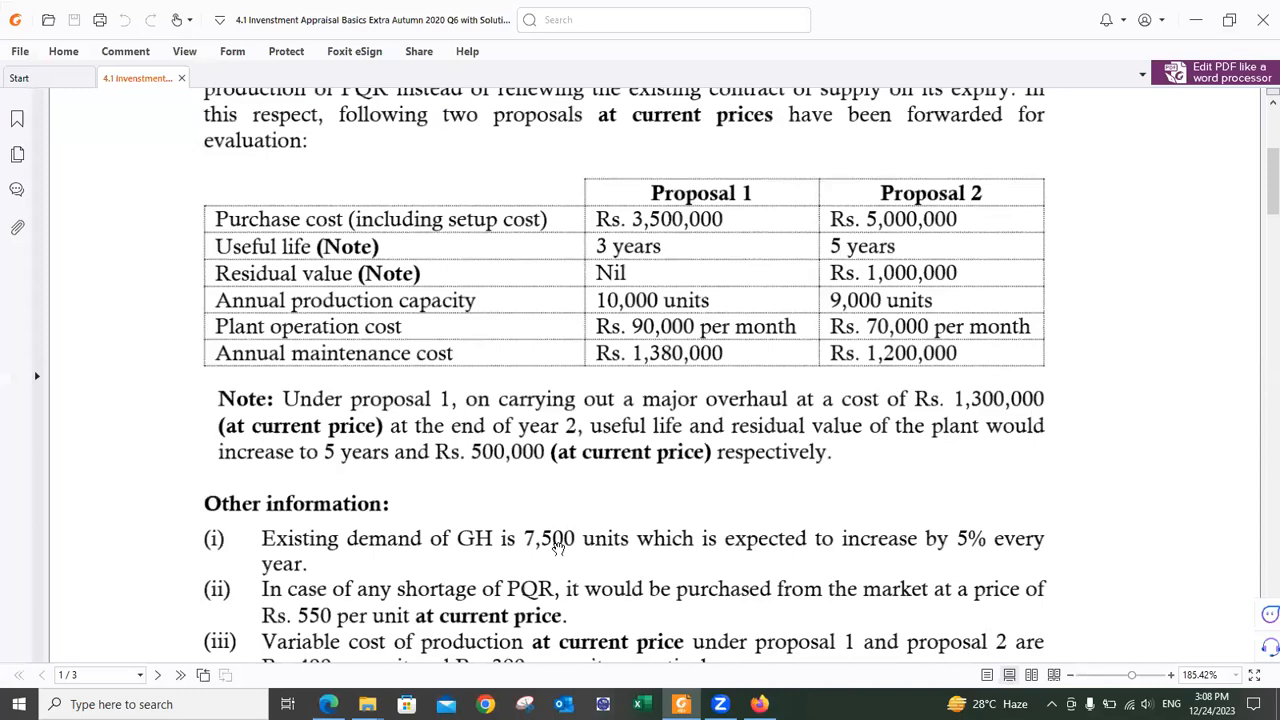
pyautogui.hotkey('alt', 'Tab')
pyautogui.hotkey('alt', 'Tab')
pyautogui.write('7500')
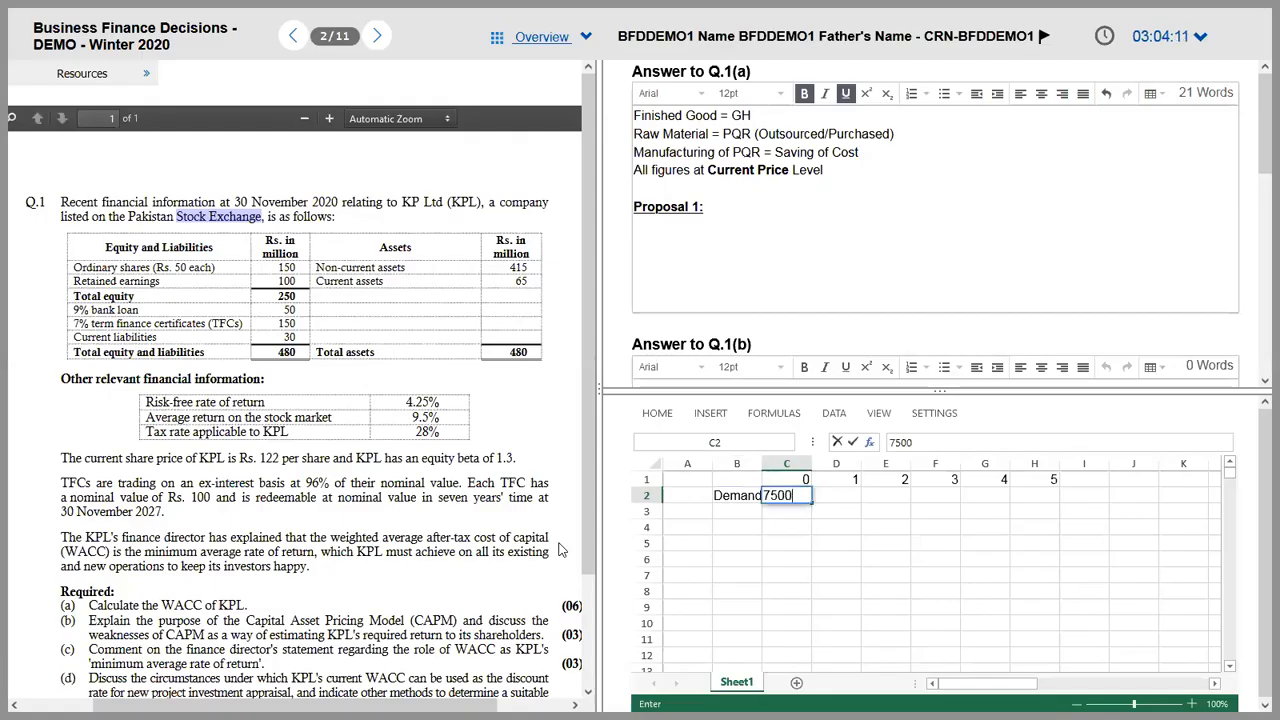
pyautogui.press('Tab')
pyautogui.write('=')
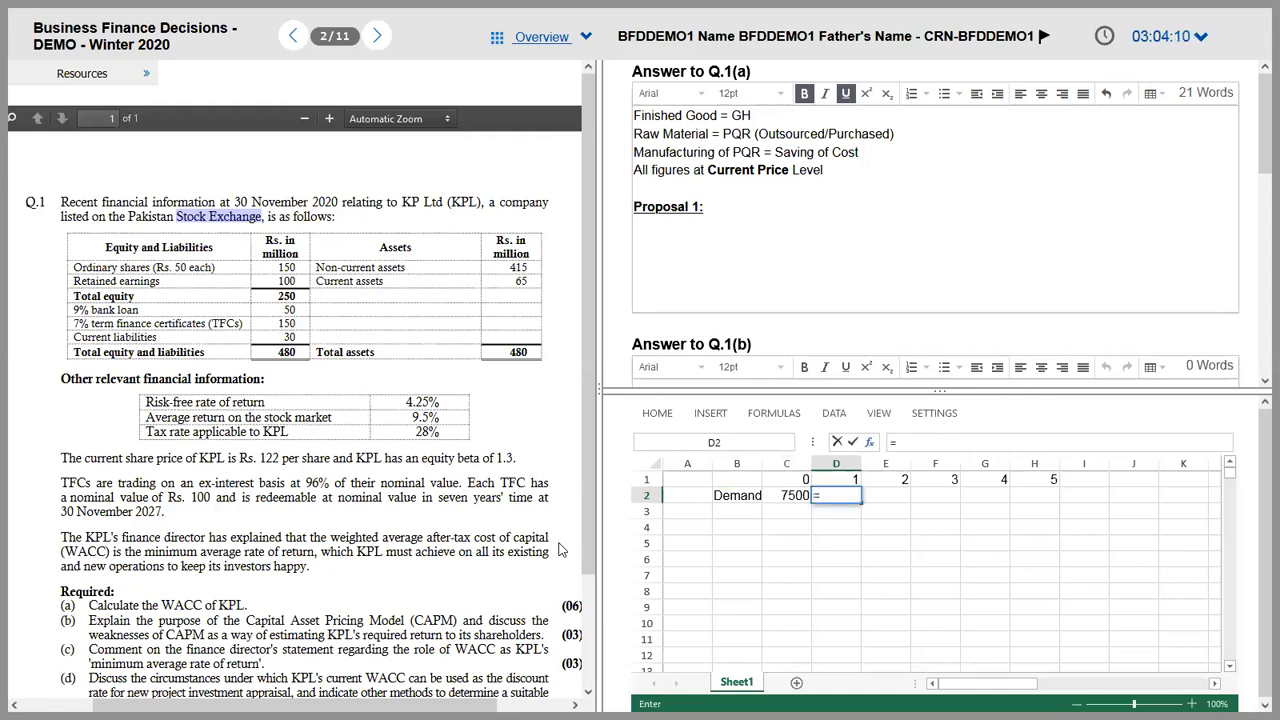
pyautogui.write('C2*1.06')
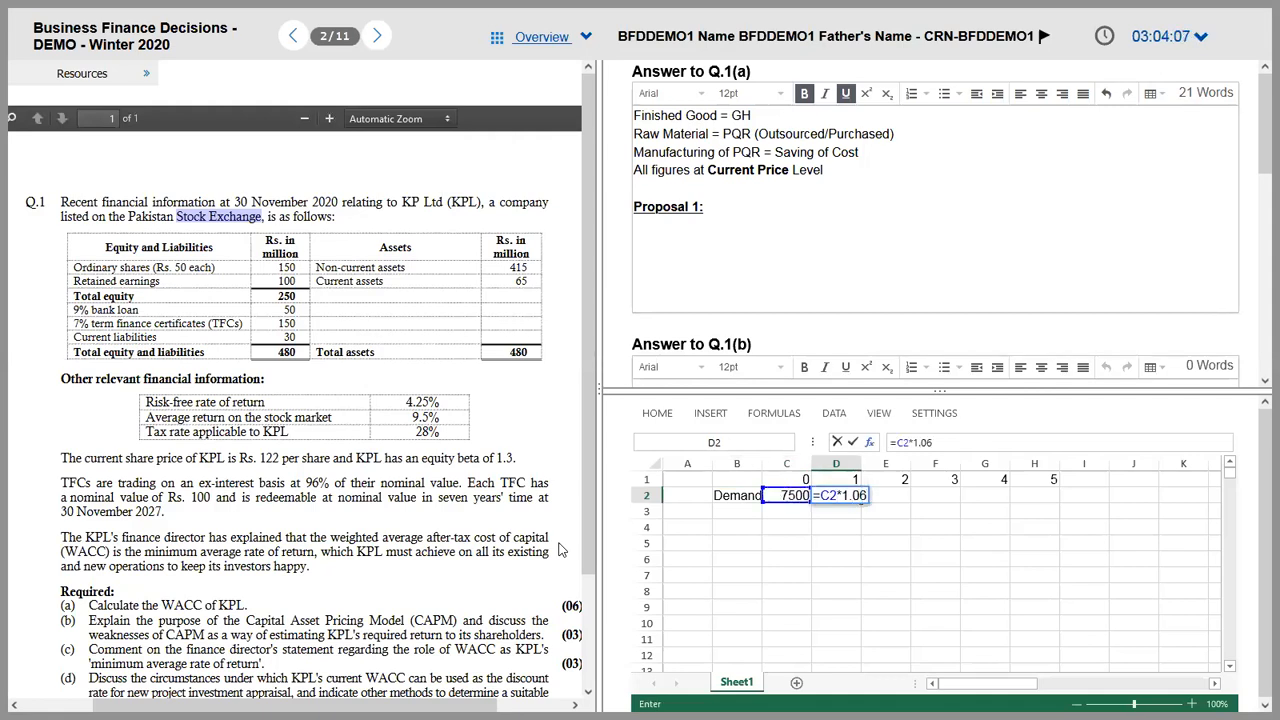
pyautogui.press('Return')
pyautogui.press('Up')
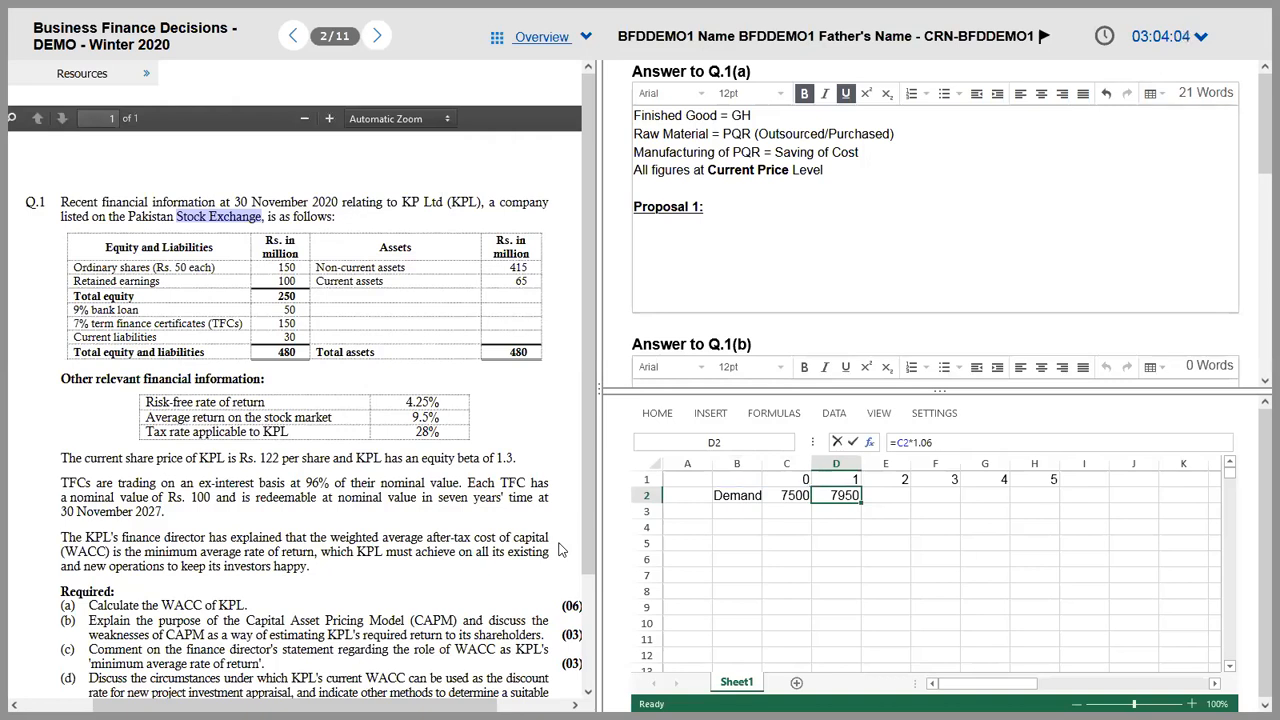
# Step: Correct D2's growth formula to =C2*1.05 after checking the rate in the PDF
pyautogui.hotkey('alt', 'Tab')
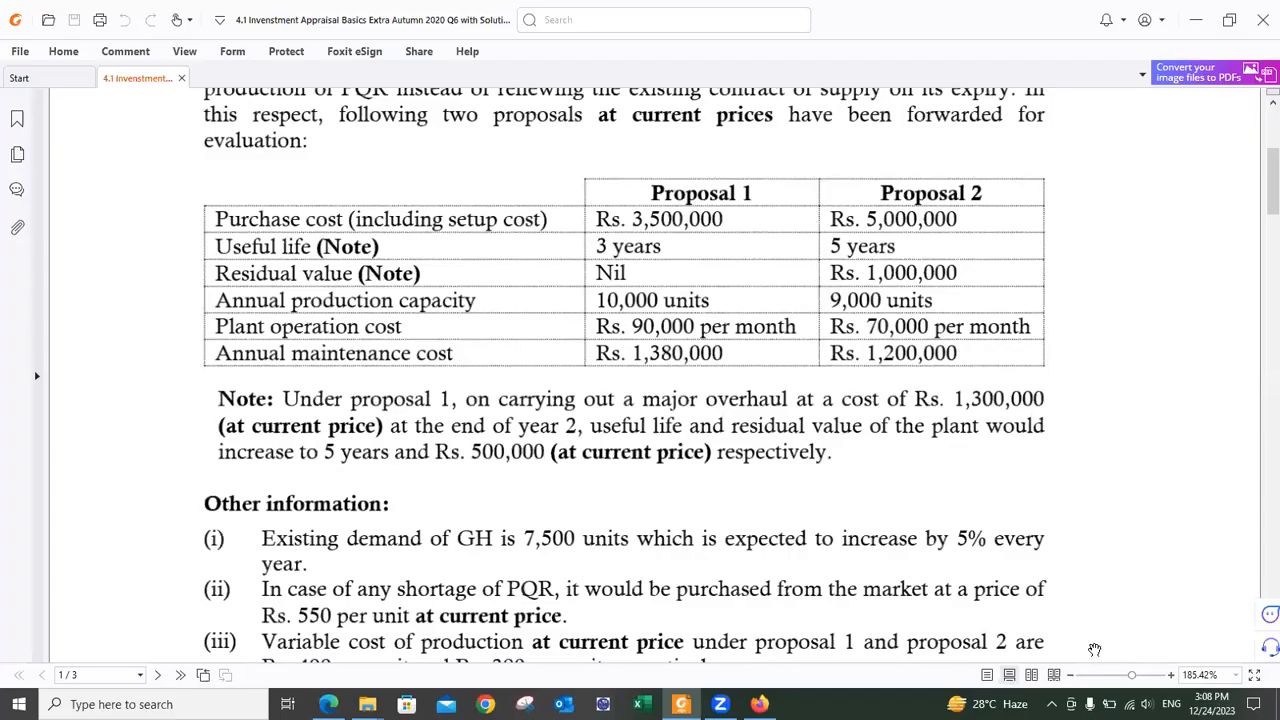
pyautogui.hotkey('alt', 'Tab')
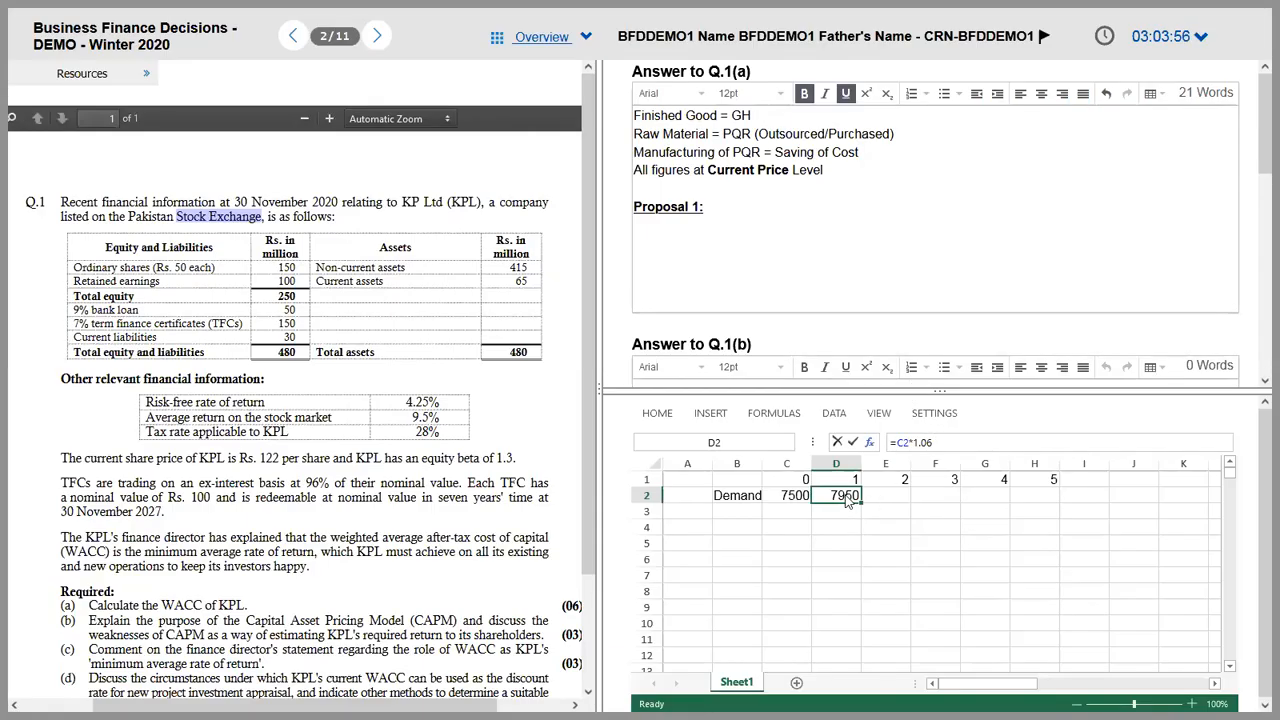
pyautogui.click(957, 438)
pyautogui.press('BackSpace')
pyautogui.write('5')
pyautogui.press('Return')
pyautogui.press('Up')
pyautogui.click(957, 438)
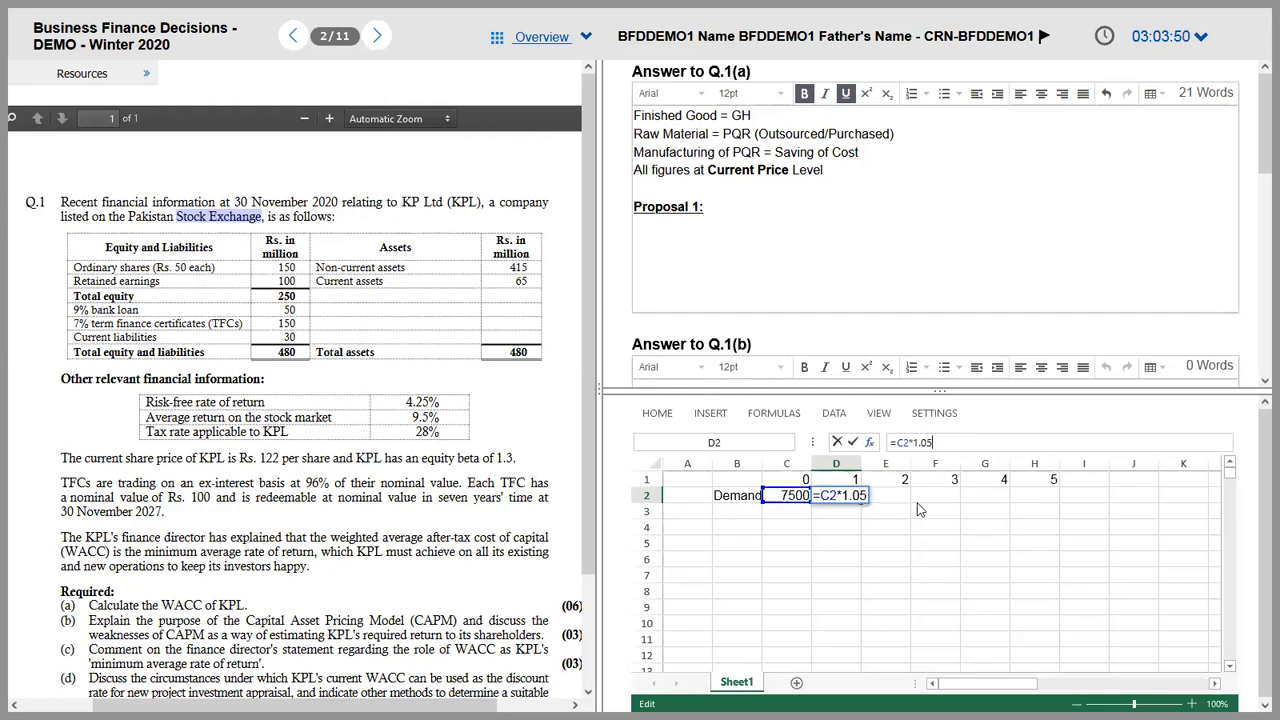
pyautogui.click(848, 503)
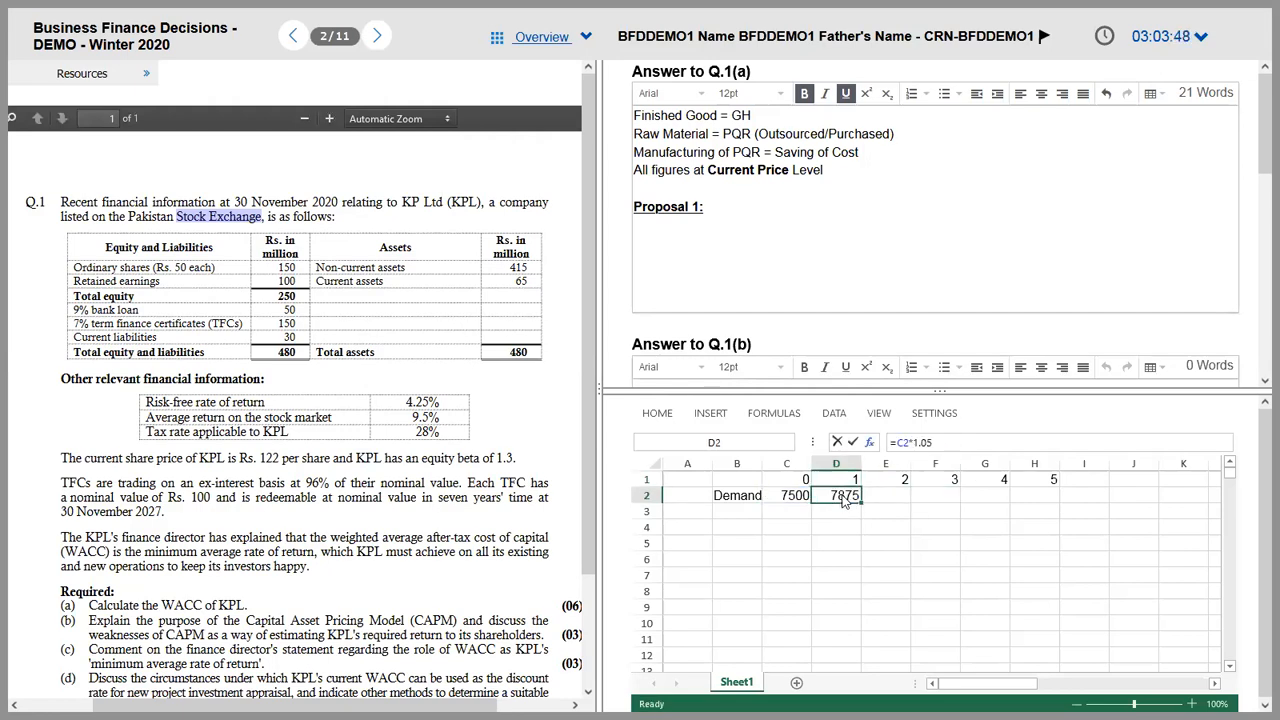
# Step: Extend 5% growth across E2:H2 with =D2*1.05, reaching 9572.11 in year 5
pyautogui.press('Right')
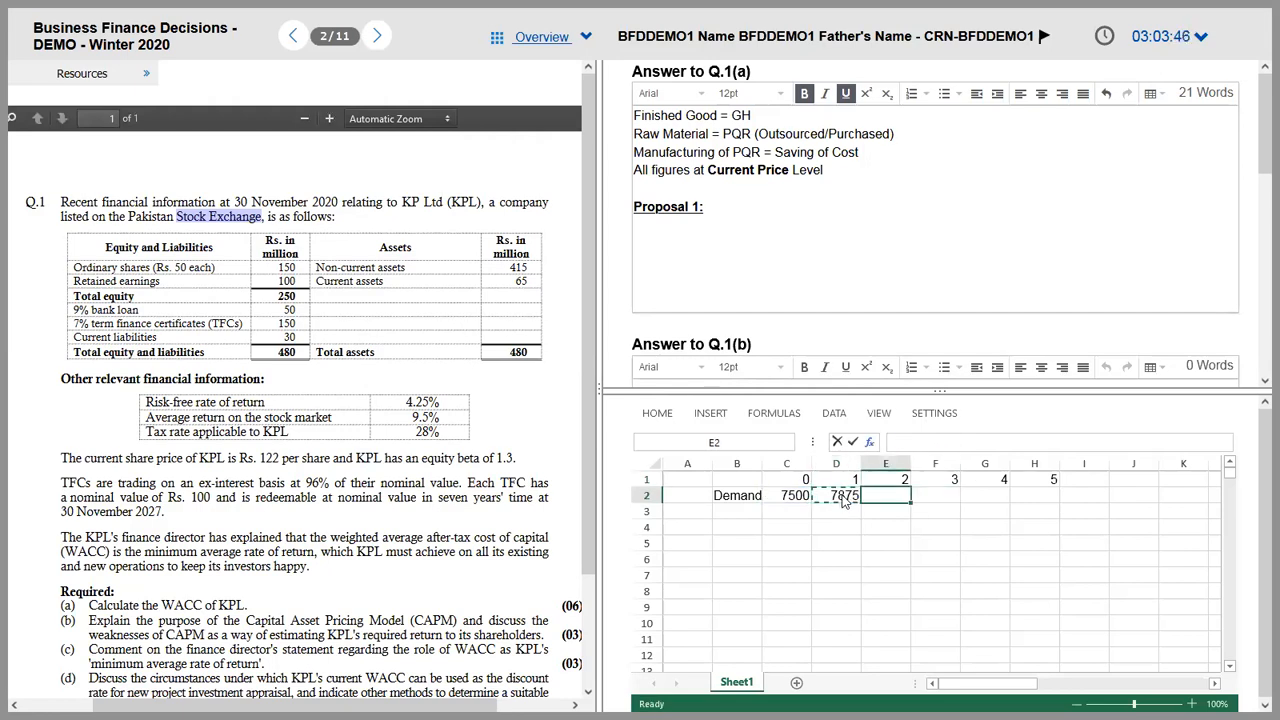
pyautogui.press('Left')
pyautogui.moveTo(935, 442); pyautogui.dragTo(860, 437)
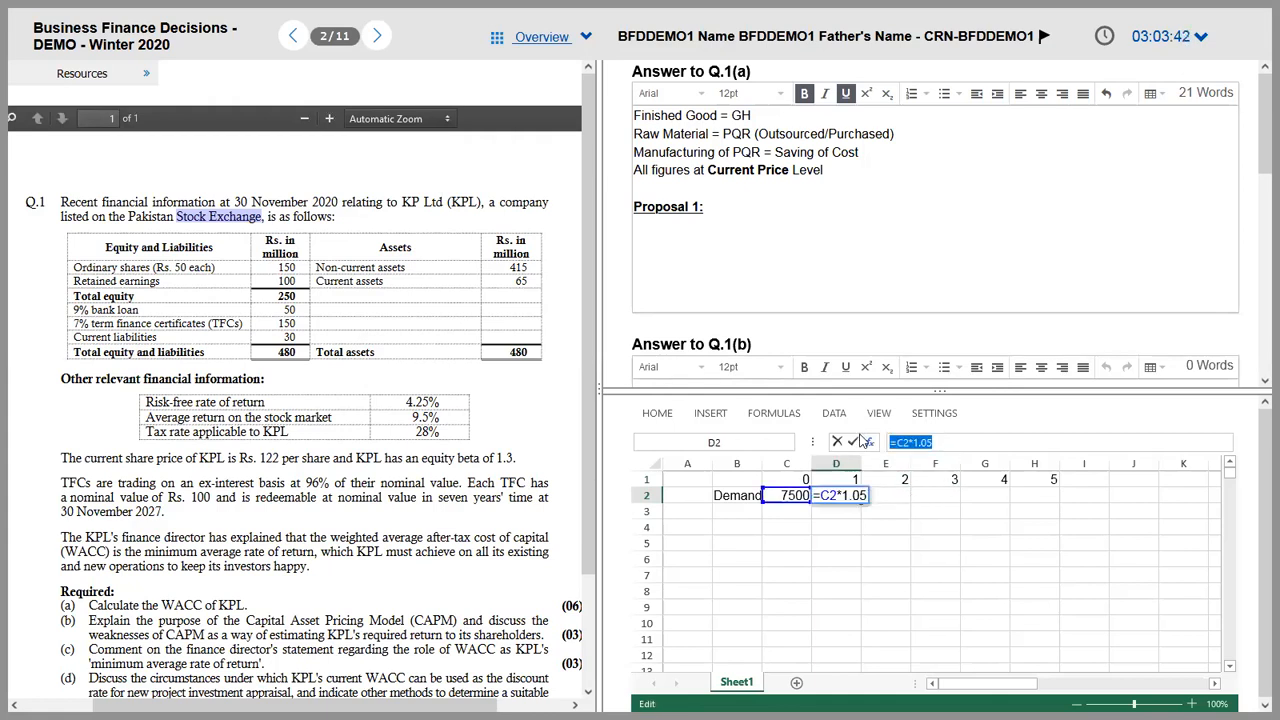
pyautogui.hotkey('ctrl', 'c')
pyautogui.click(898, 500)
pyautogui.write('=')
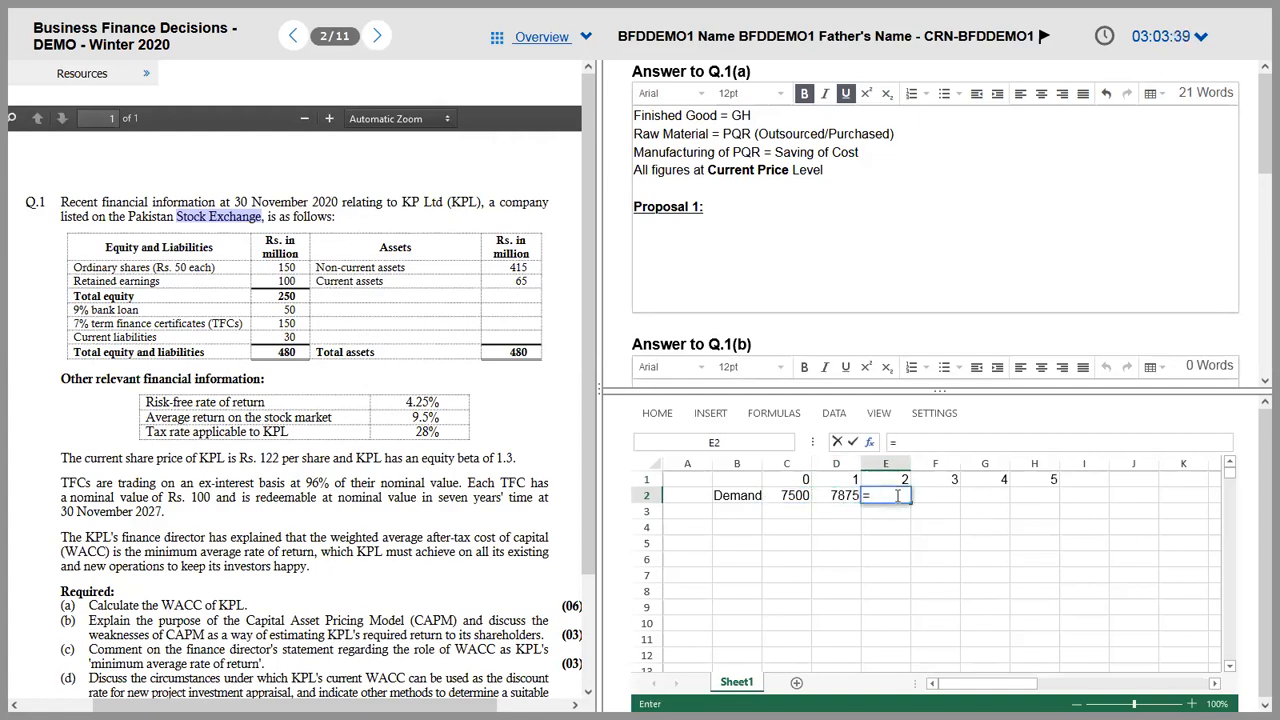
pyautogui.write('D2')
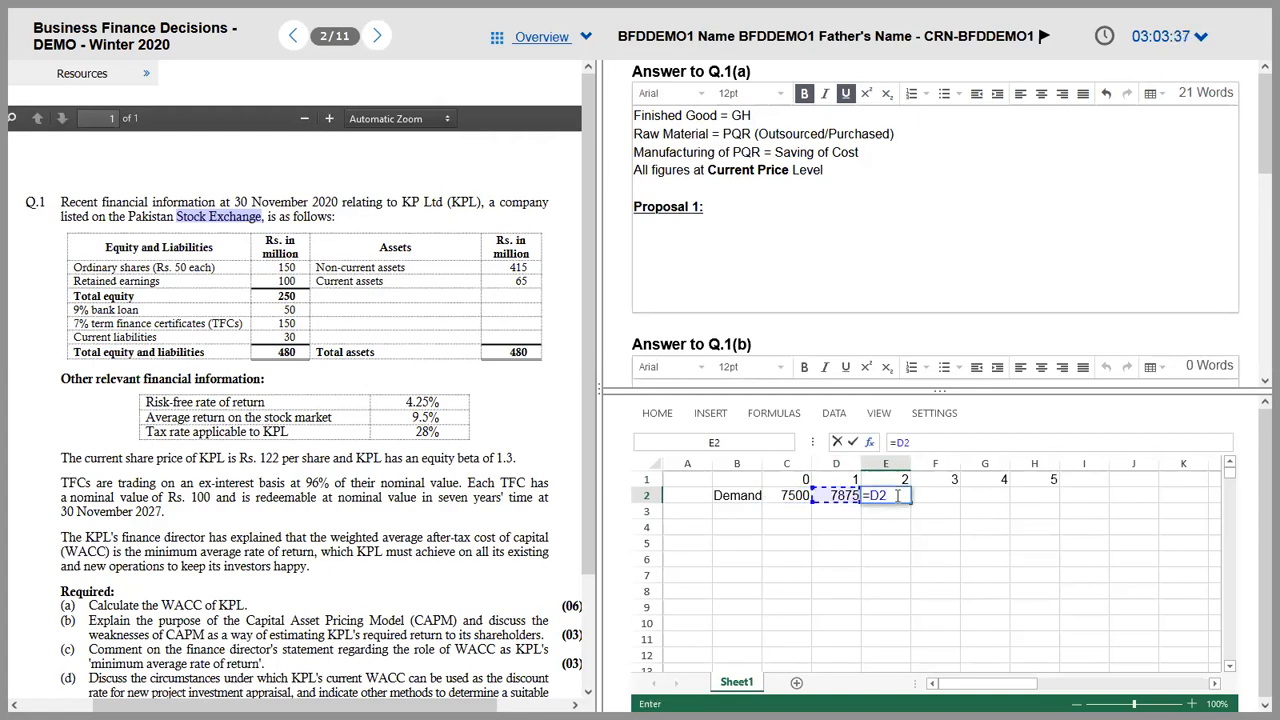
pyautogui.write('*1.05')
pyautogui.press('Return')
pyautogui.press('Right')
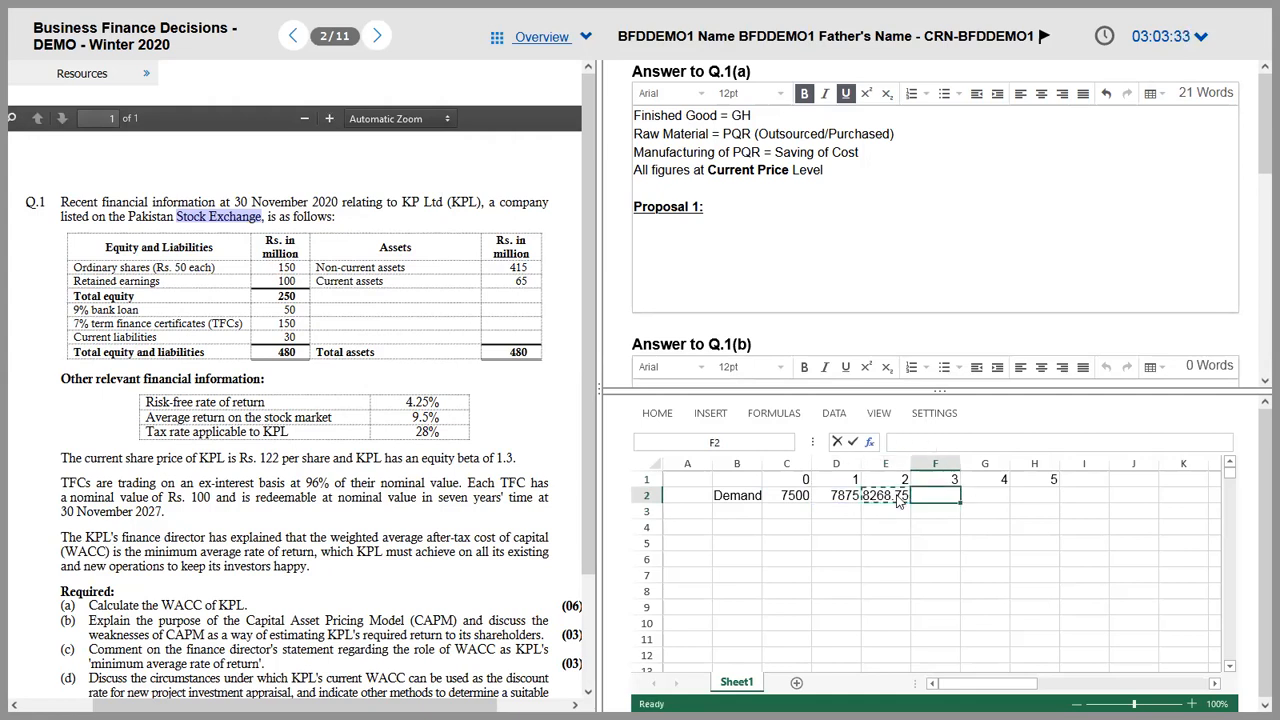
pyautogui.hotkey('ctrl', 'v')
pyautogui.press('Right')
pyautogui.hotkey('ctrl', 'v')
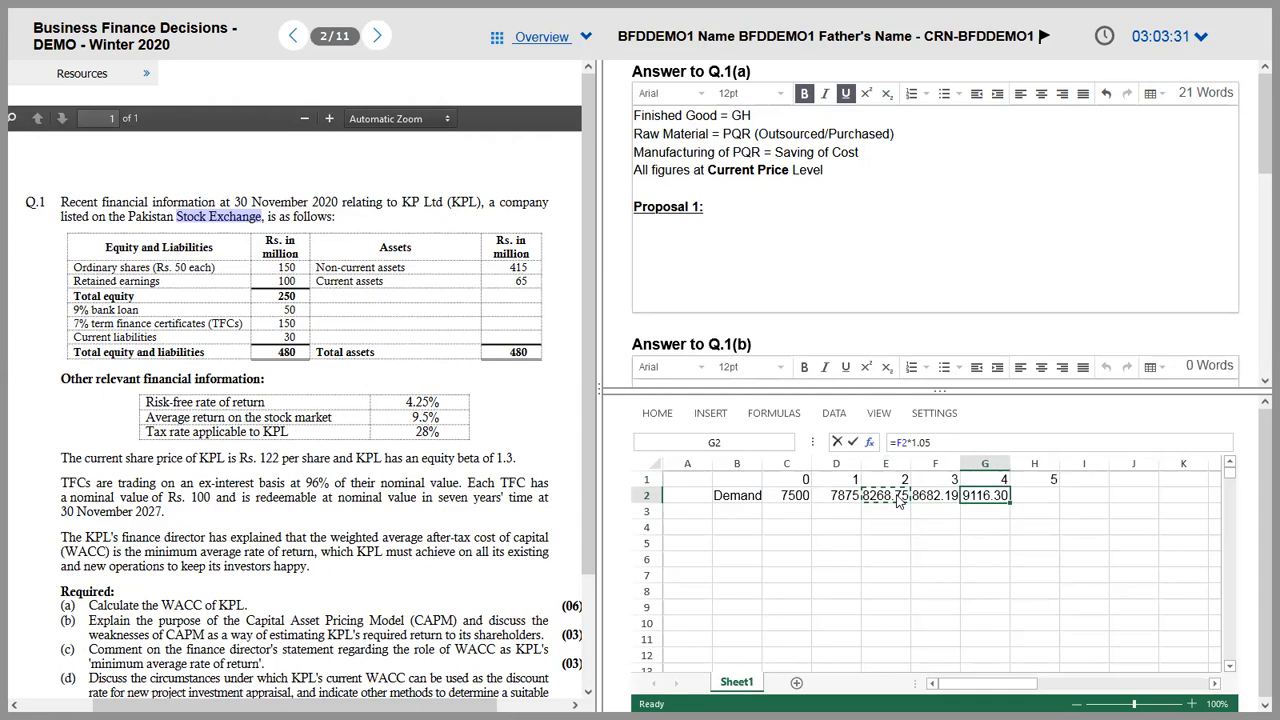
pyautogui.press('Right')
pyautogui.hotkey('ctrl', 'v')
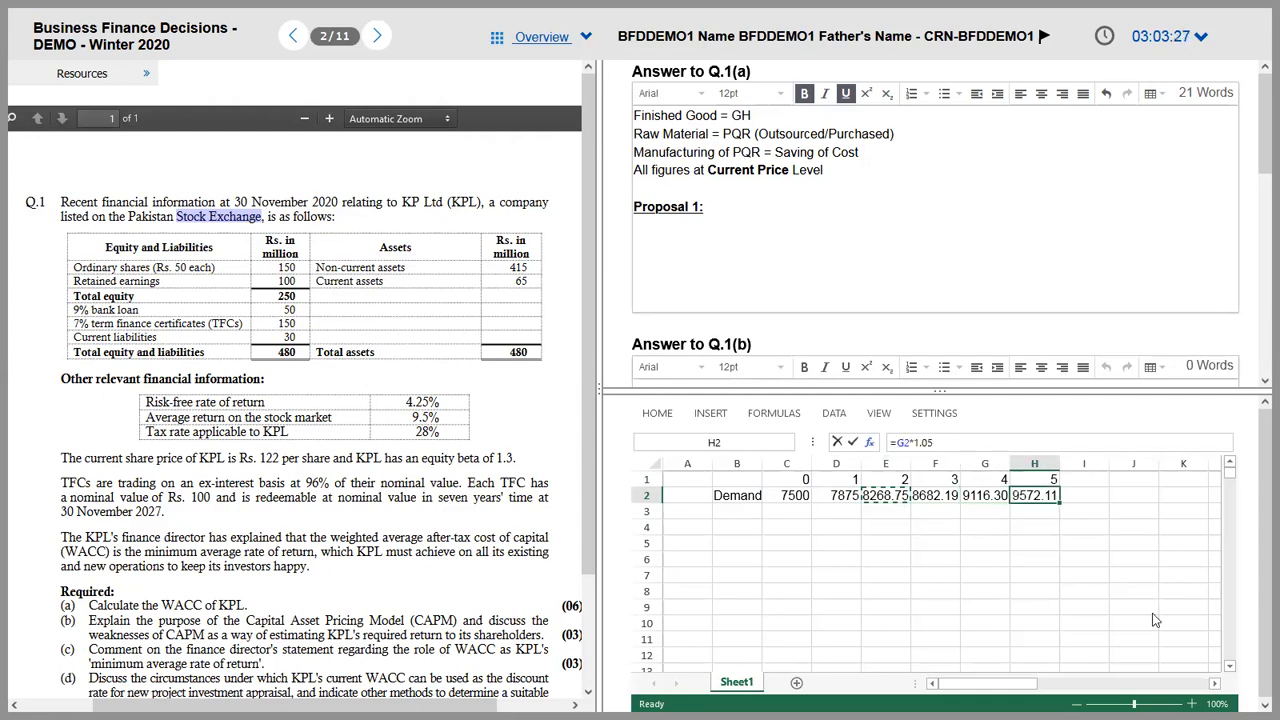
pyautogui.press('Left')
pyautogui.press('Left')
pyautogui.press('Left')
pyautogui.press('Left')
pyautogui.press('Left')
# Step: Start the rounded demand row with 7500 and 7875 in C3:D3
pyautogui.press('Down')
pyautogui.write('7500')
pyautogui.press('Tab')
pyautogui.write('7875')
pyautogui.press('Tab')
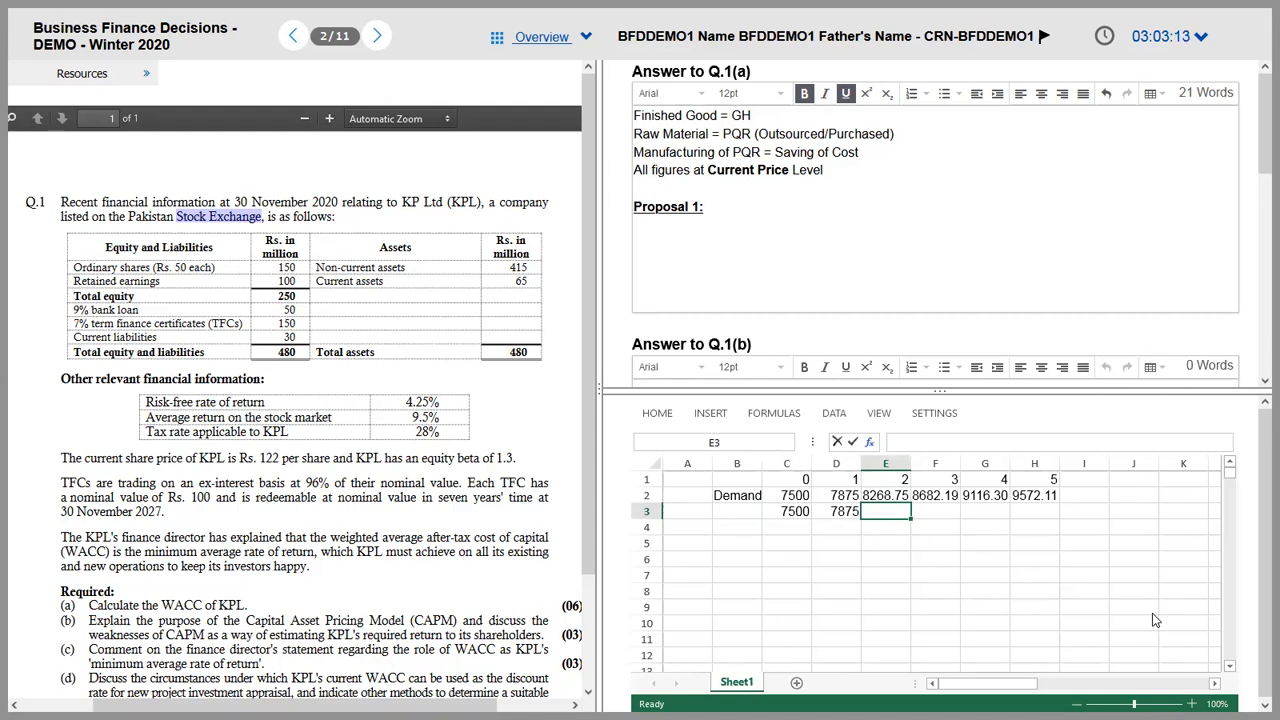
# Step: Enter 8268 as the rounded year 2 demand in E3
pyautogui.write('8268')
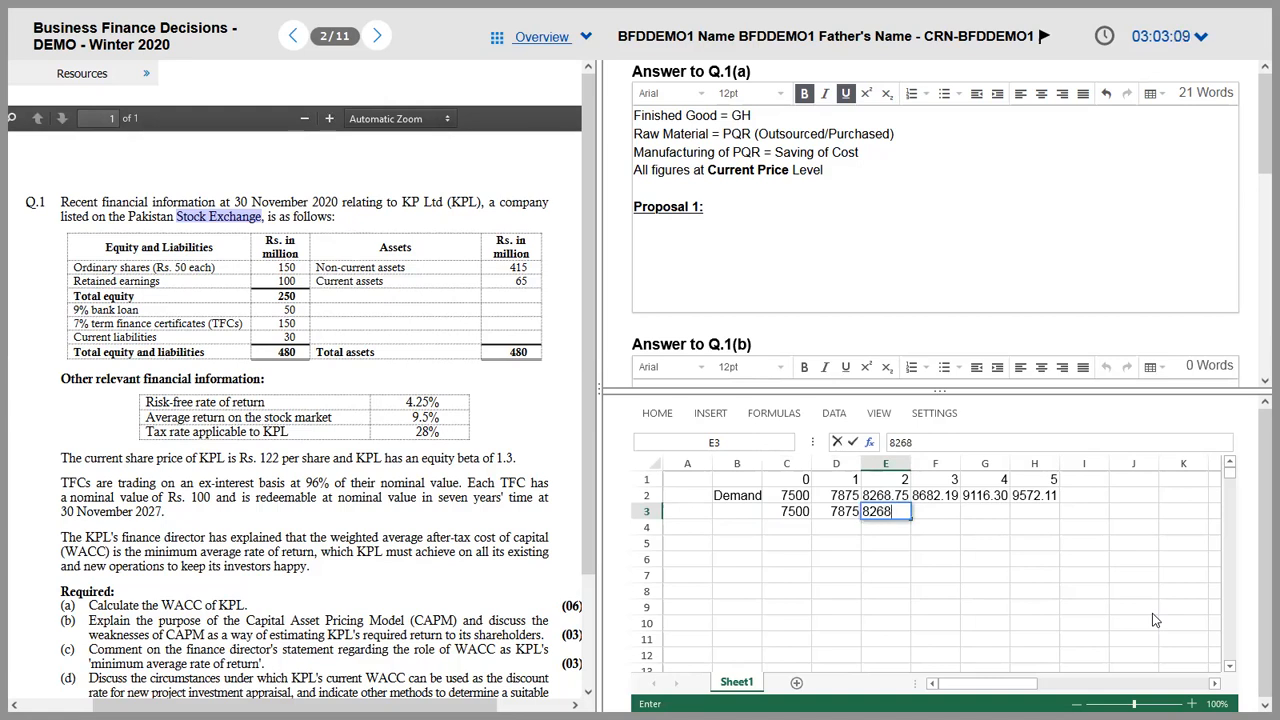
pyautogui.press('Return')
pyautogui.press('Up')
pyautogui.press('Right')
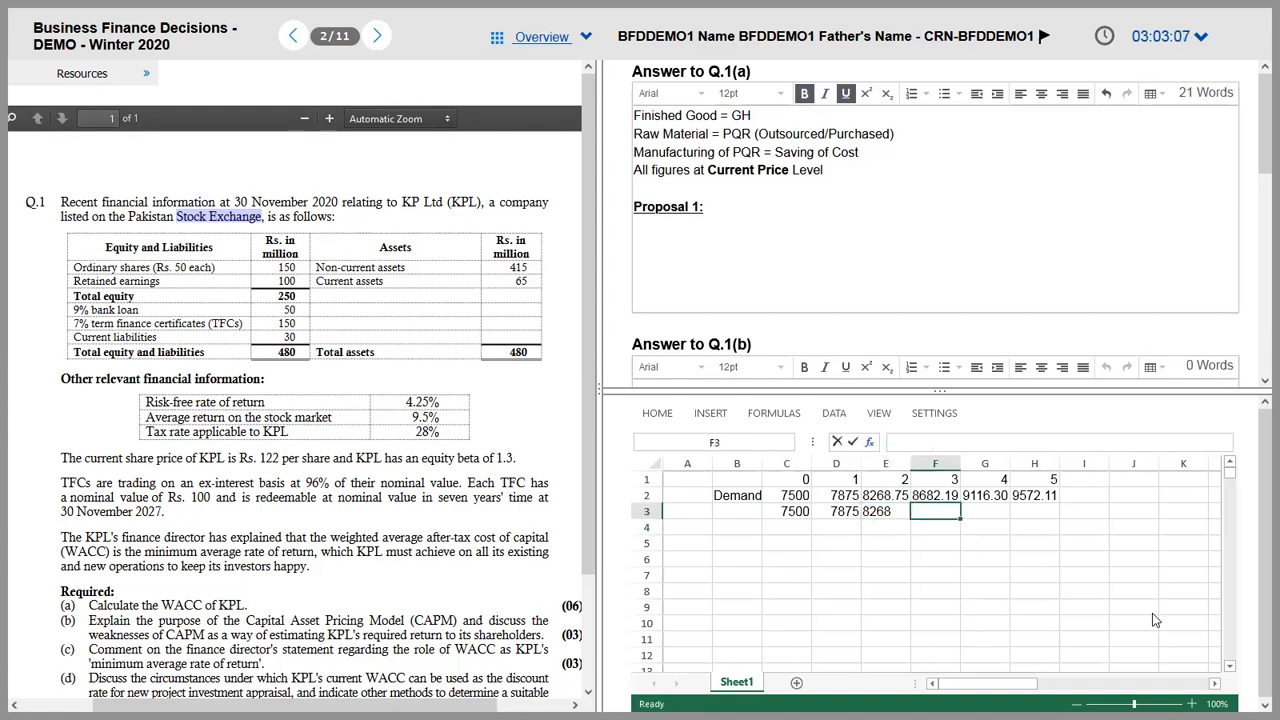
pyautogui.press('Left')
pyautogui.press('Delete')
pyautogui.write('8268')
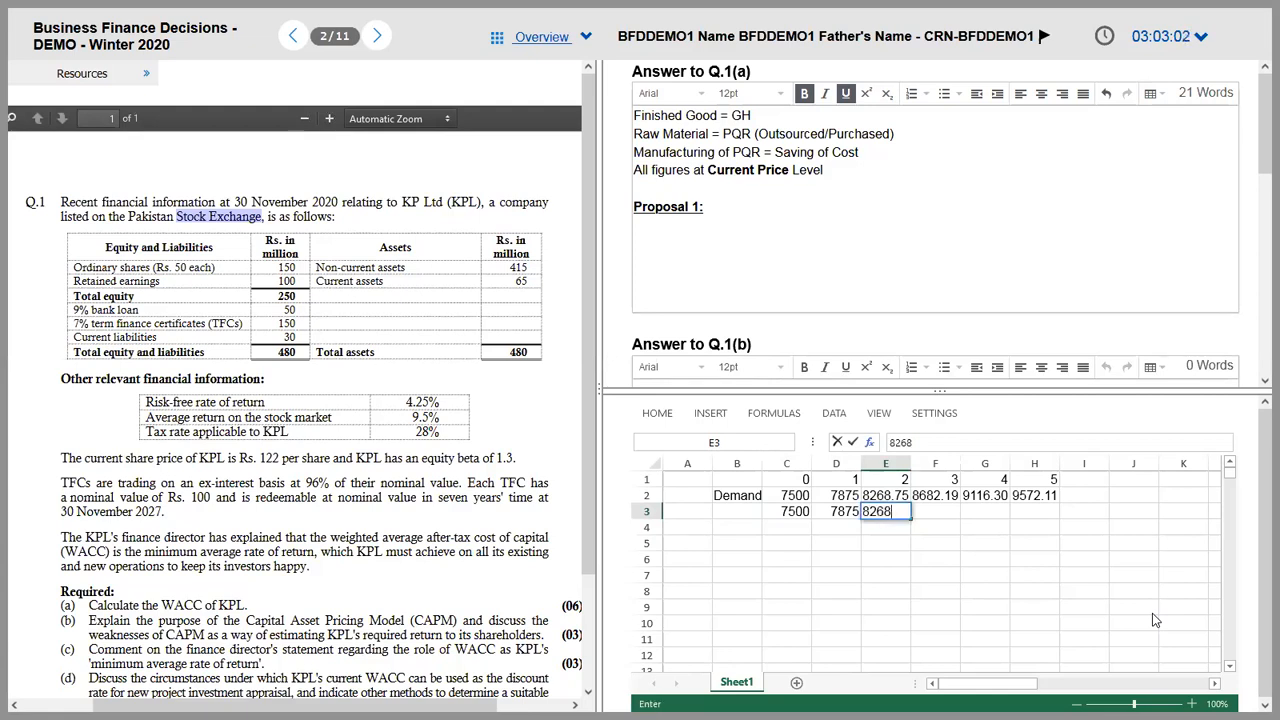
pyautogui.press('Tab')
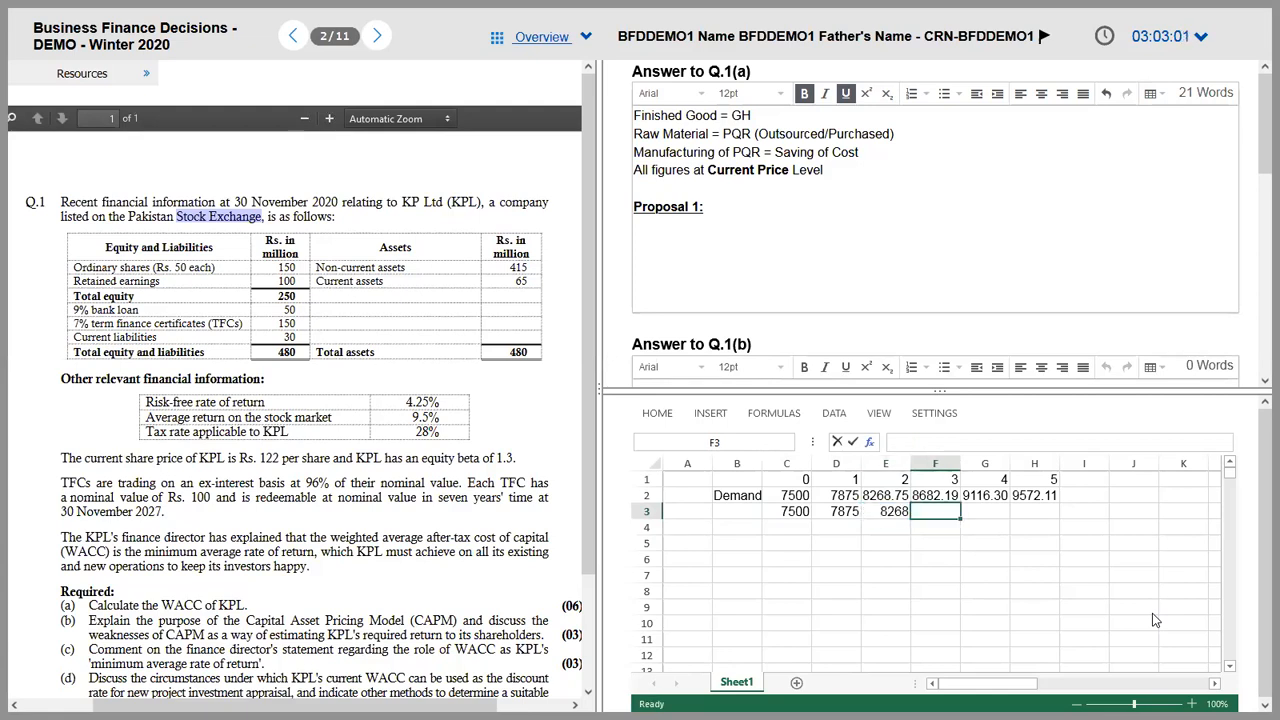
# Step: Fill F3:H3 with 8682, 9116 and 9572, then save with Ctrl+S
pyautogui.write('8683')
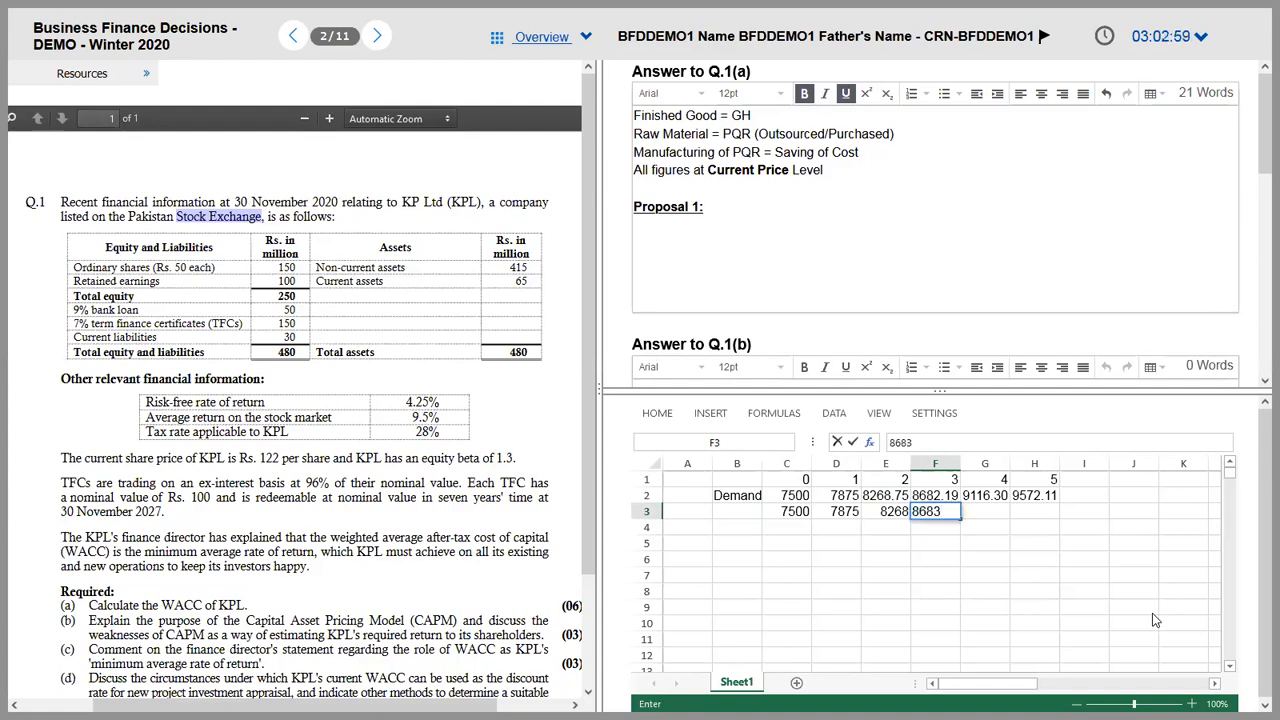
pyautogui.press('Tab')
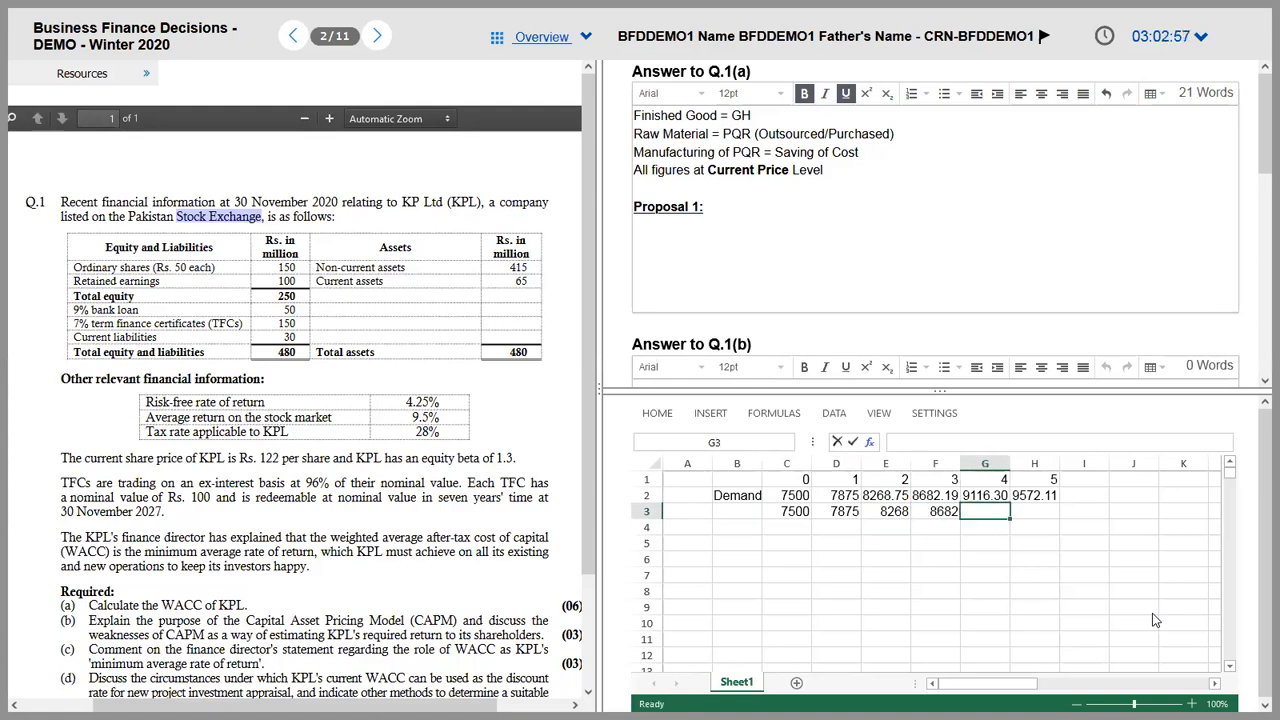
pyautogui.write('9116')
pyautogui.press('Tab')
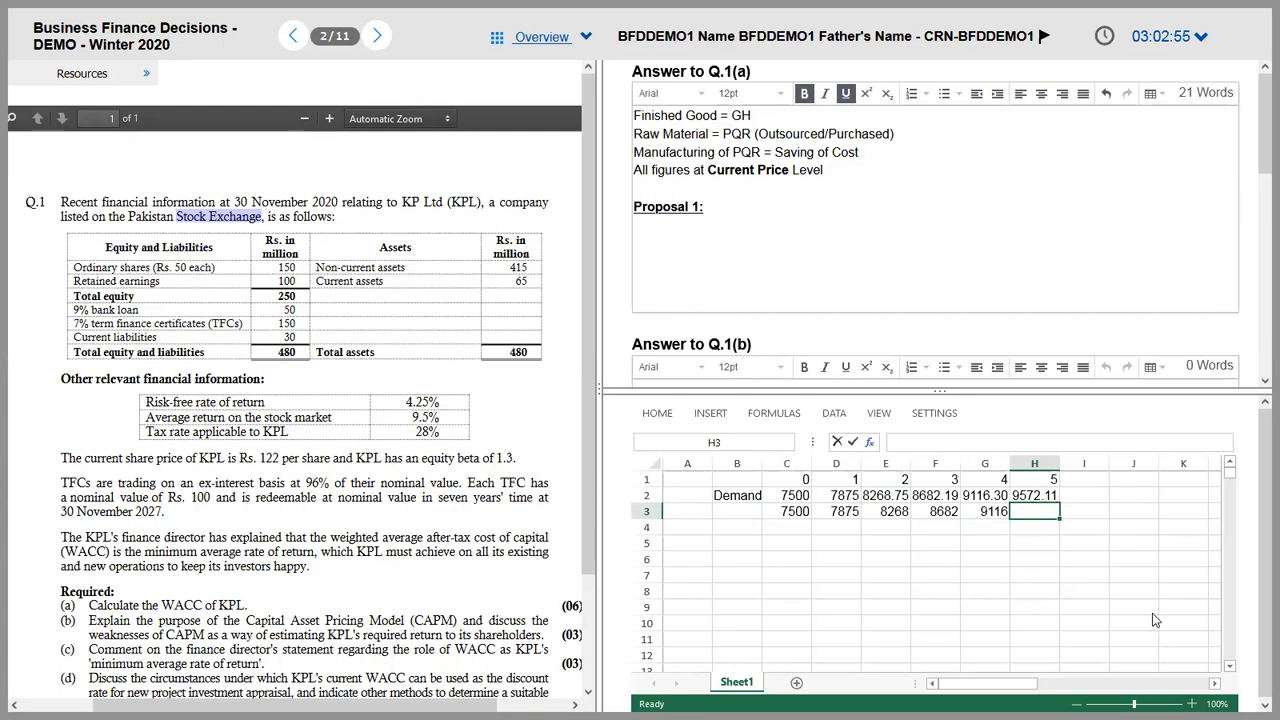
pyautogui.write('9572')
pyautogui.press('Return')
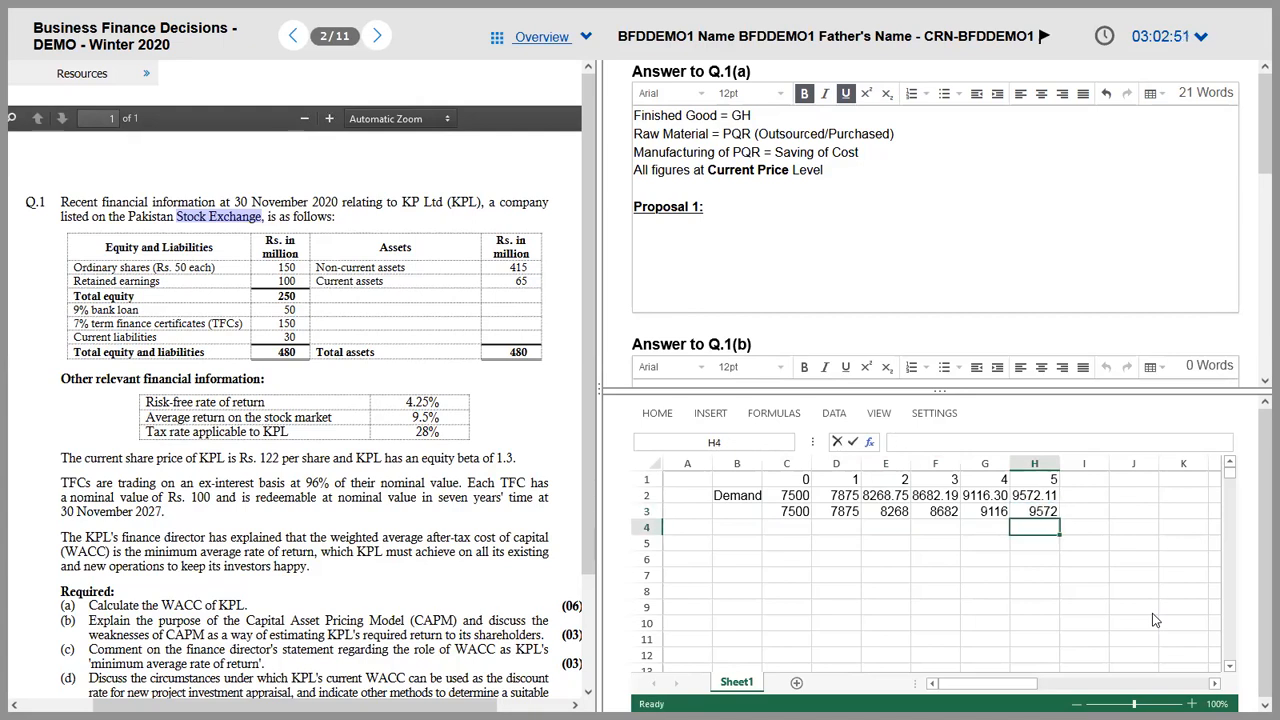
pyautogui.hotkey('ctrl', 's')
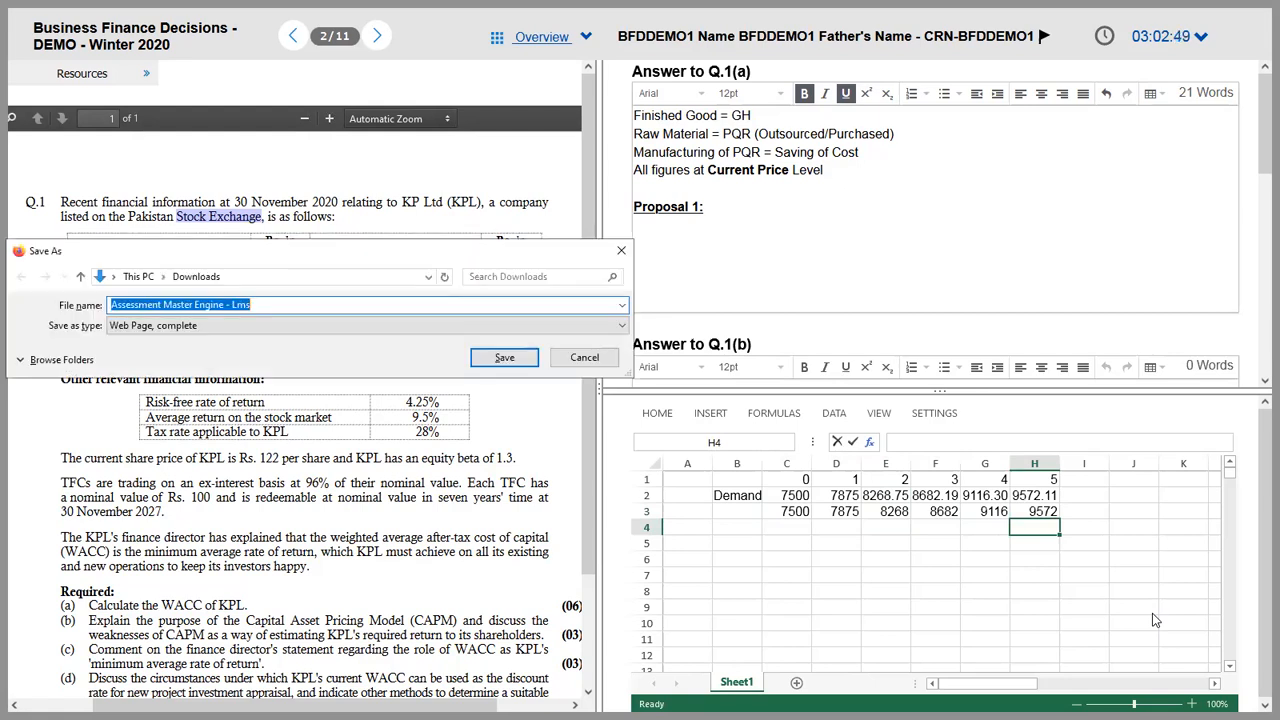
# Step: Close the Save As dialog and bold the rounded demand figures in C3:H3
pyautogui.click(619, 252)
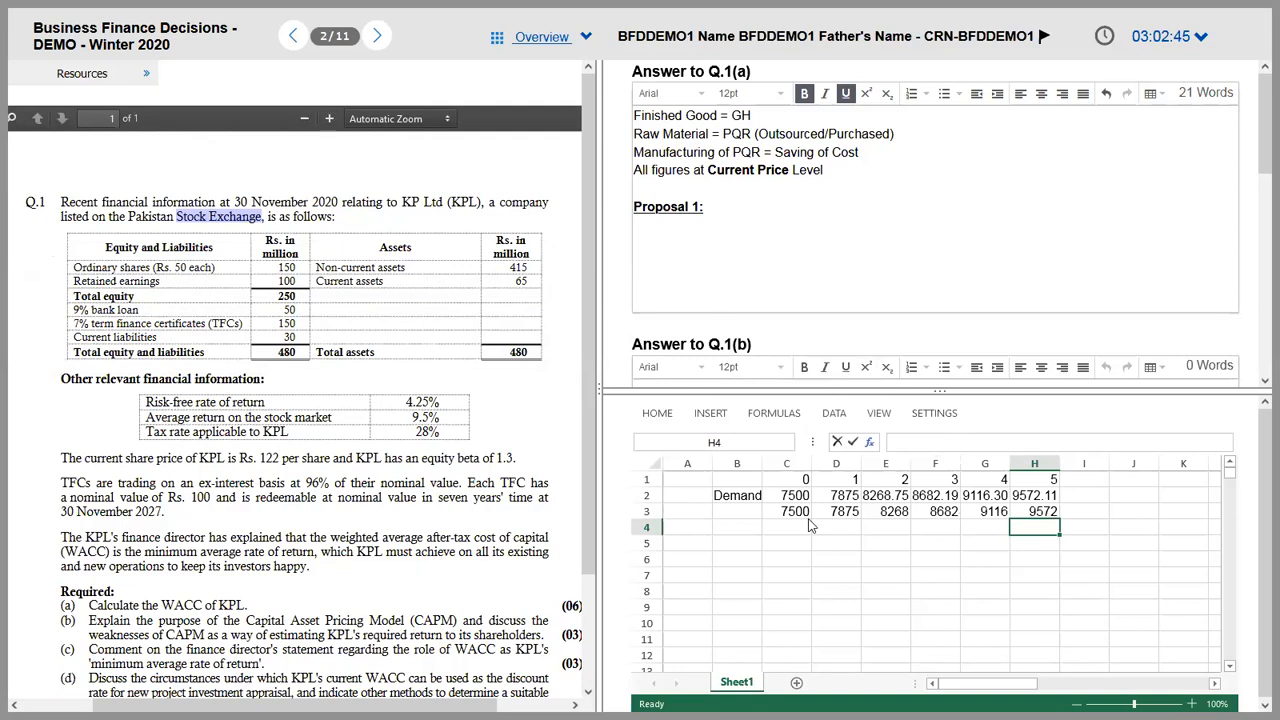
pyautogui.click(744, 510)
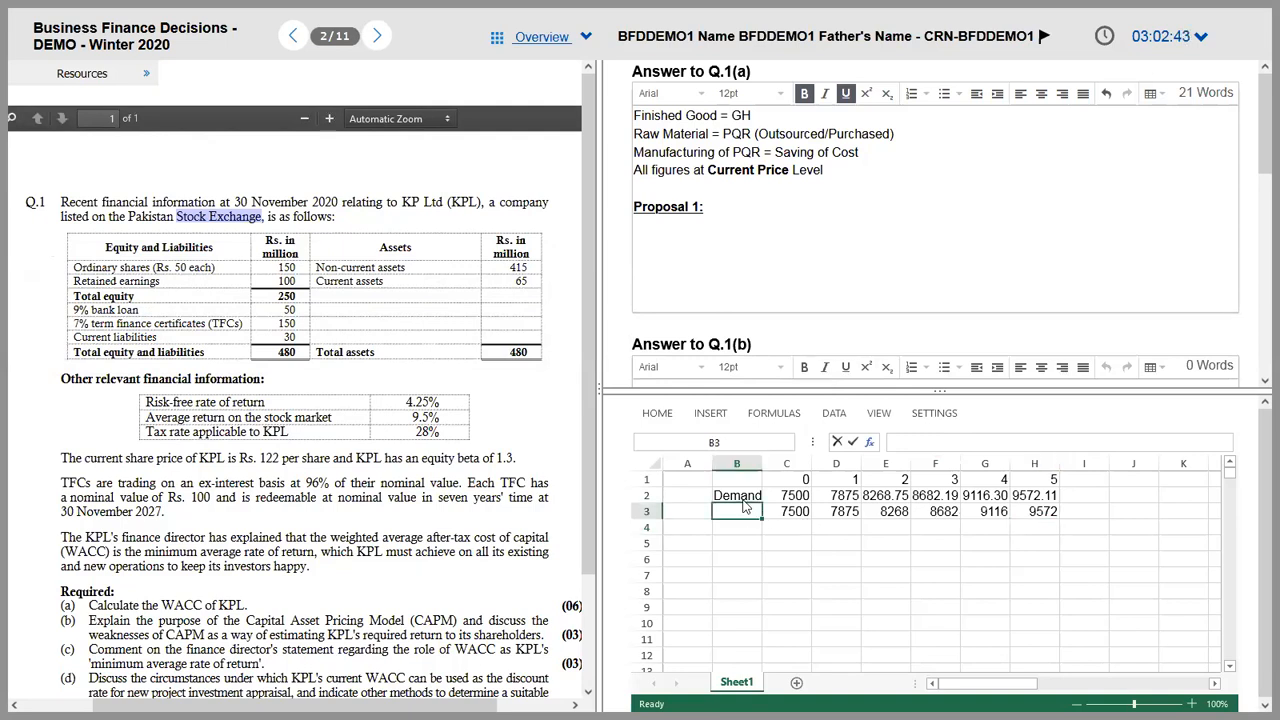
pyautogui.press('Right')
pyautogui.hotkey('ctrl', 'shift', 'Right')
pyautogui.hotkey('ctrl', 'shift', 'Right')
pyautogui.hotkey('ctrl', 'shift', 'Left')
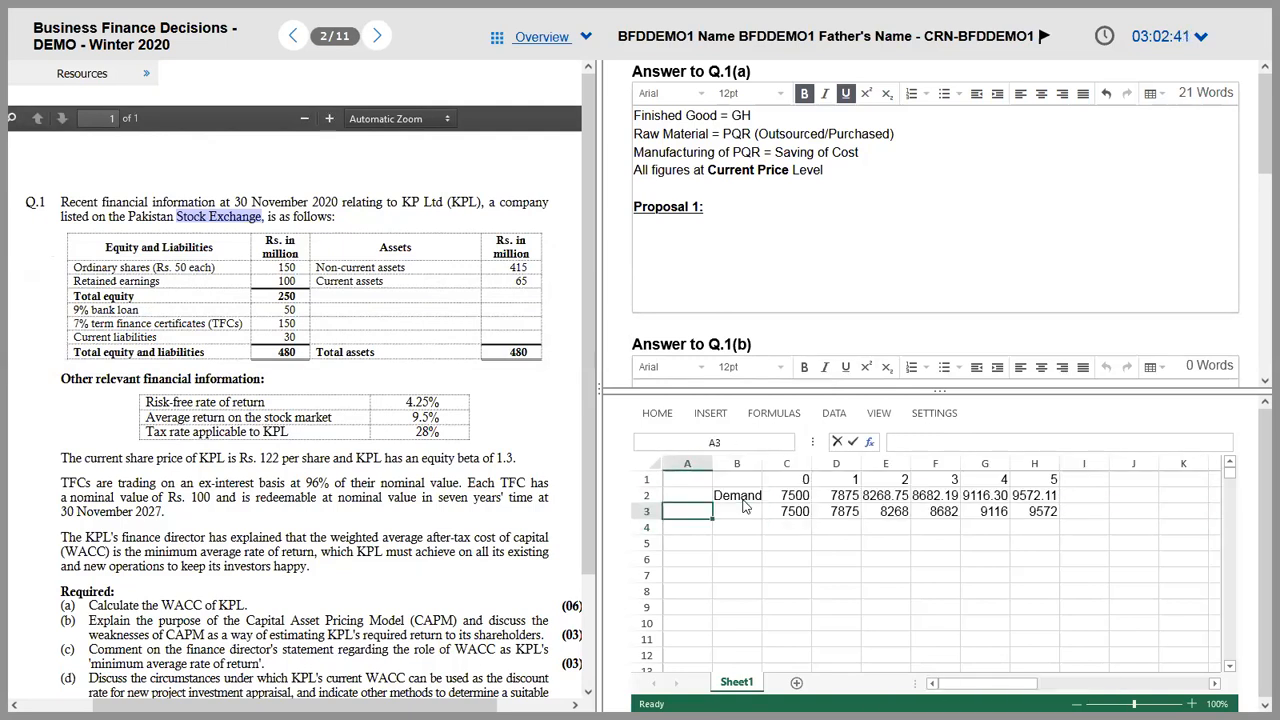
pyautogui.hotkey('ctrl', 'b')
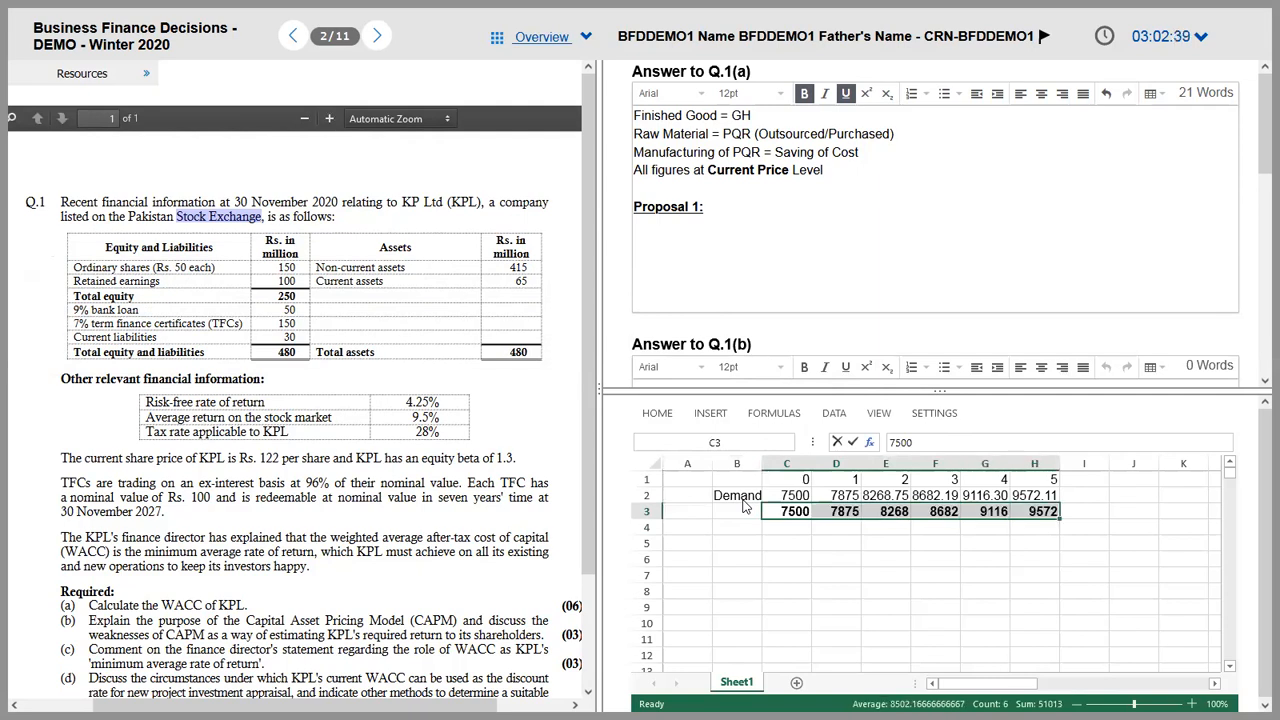
# Step: Move to cell B5 and bring the Foxit PDF with the proposals table forward
pyautogui.hotkey('ctrl', 'l')
pyautogui.hotkey('ctrl', 'shift', 'Left')
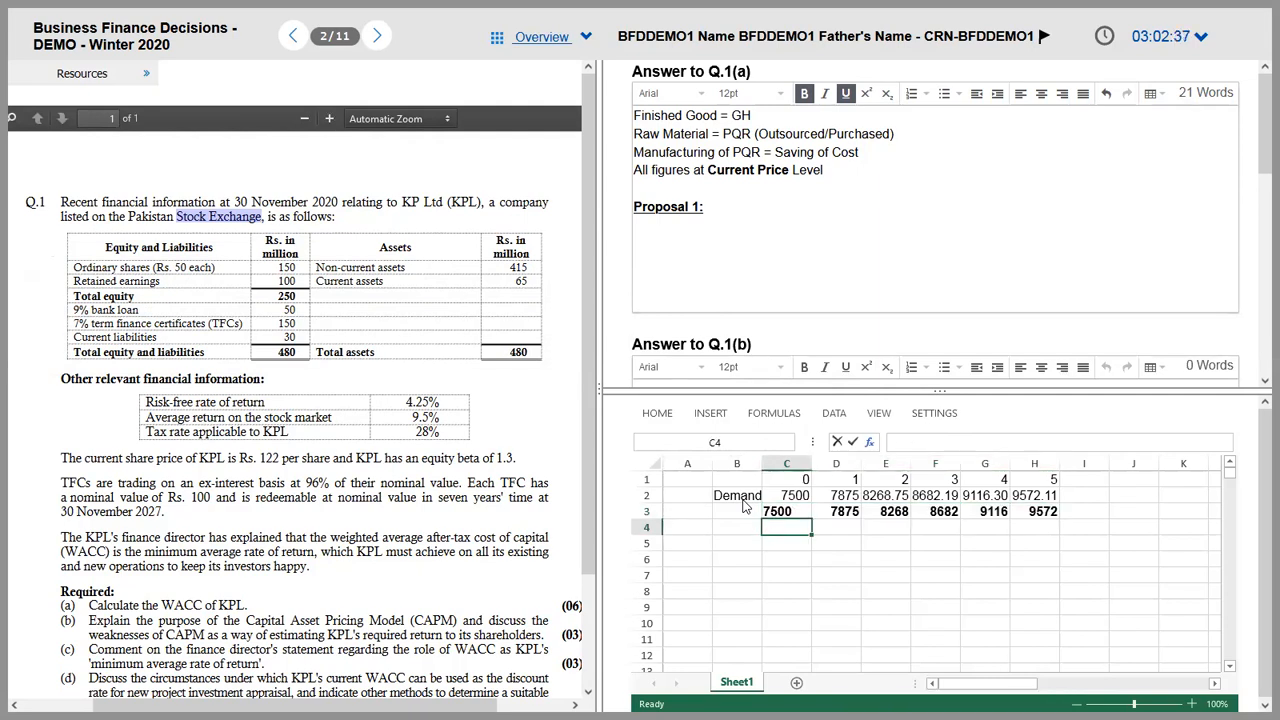
pyautogui.hotkey('shift', 'Right')
pyautogui.hotkey('shift', 'Right')
pyautogui.hotkey('shift', 'Right')
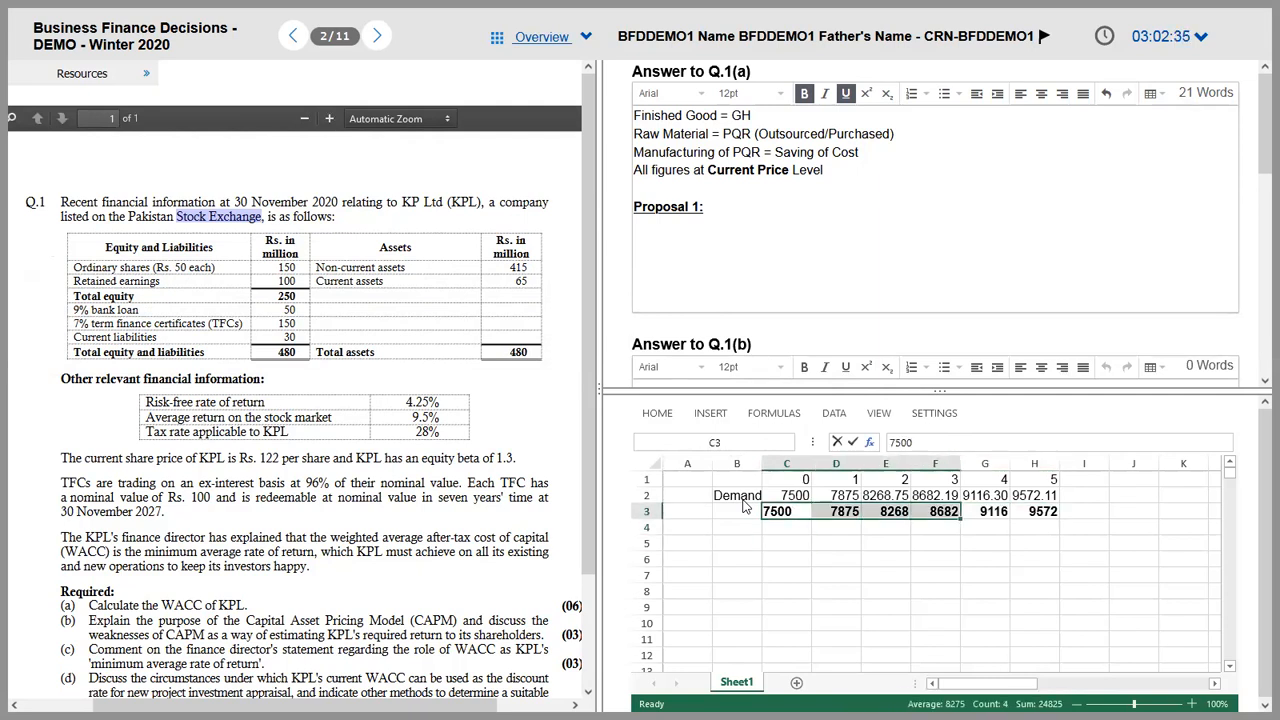
pyautogui.press('Up')
pyautogui.press('Right')
pyautogui.press('Right')
pyautogui.press('Down')
pyautogui.press('Down')
pyautogui.press('Down')
pyautogui.press('Left')
pyautogui.press('Left')
pyautogui.press('Left')
pyautogui.press('Left')
pyautogui.press('Right')
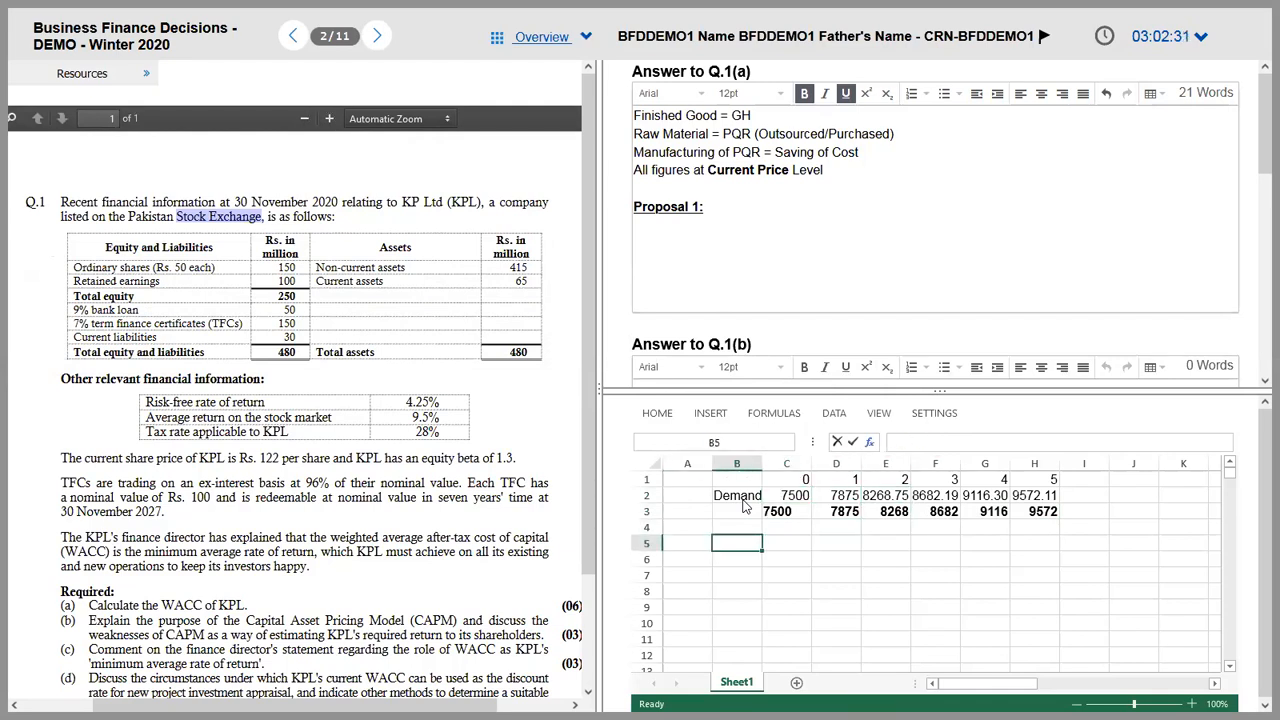
pyautogui.press('Right')
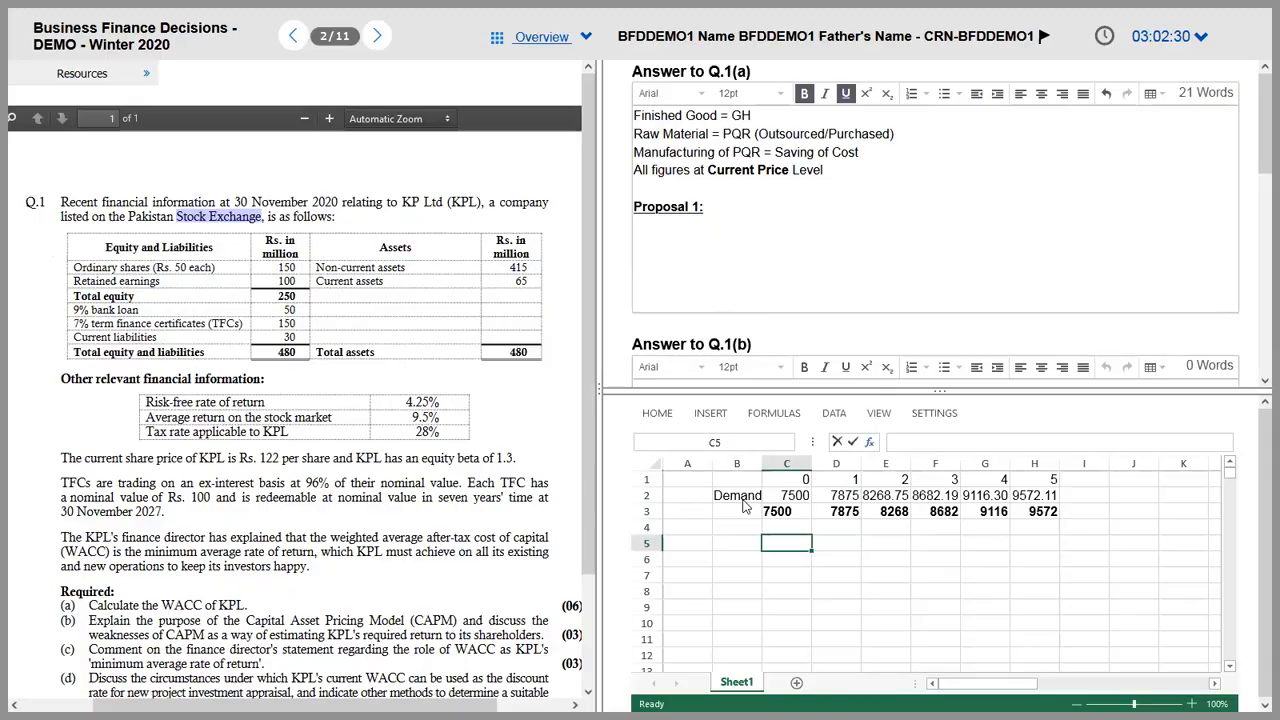
pyautogui.hotkey('alt', 'Tab')
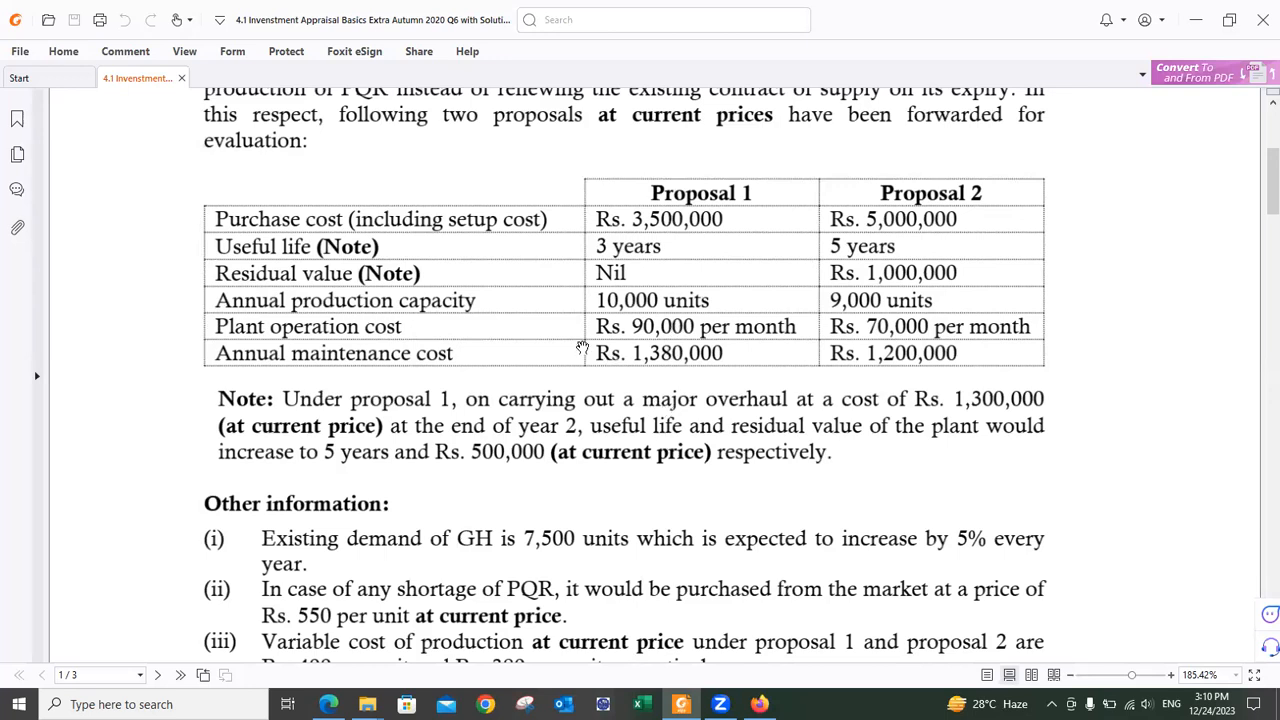
# Step: Read the proposal figures and variable cost details in the question PDF, then return to the exam
pyautogui.scroll(-1, 699, 532)
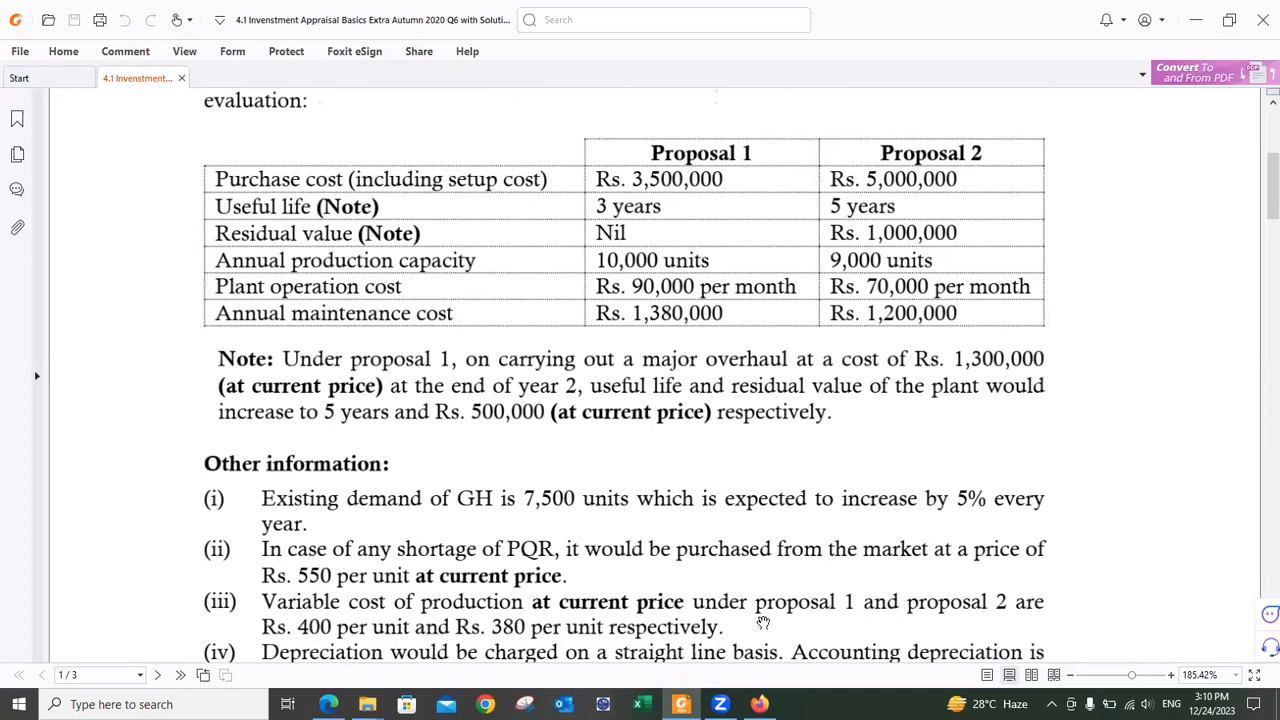
pyautogui.scroll(1, 765, 622)
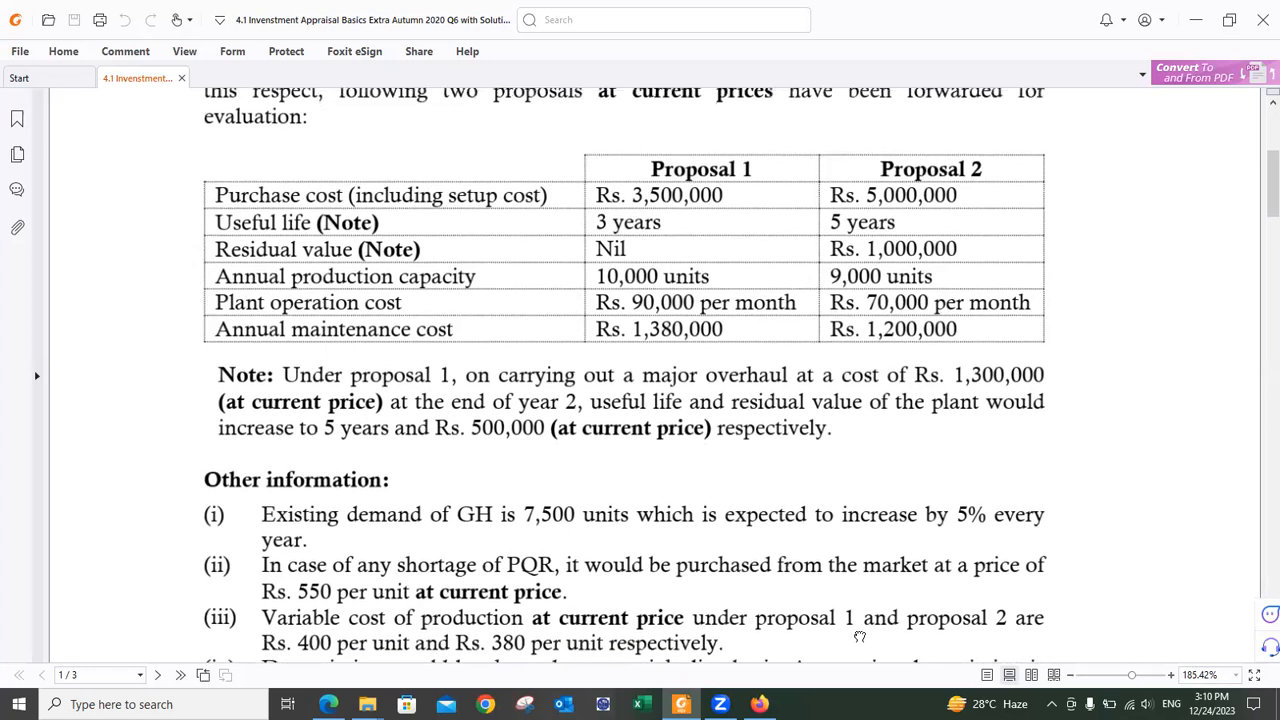
pyautogui.scroll(-1, 880, 625)
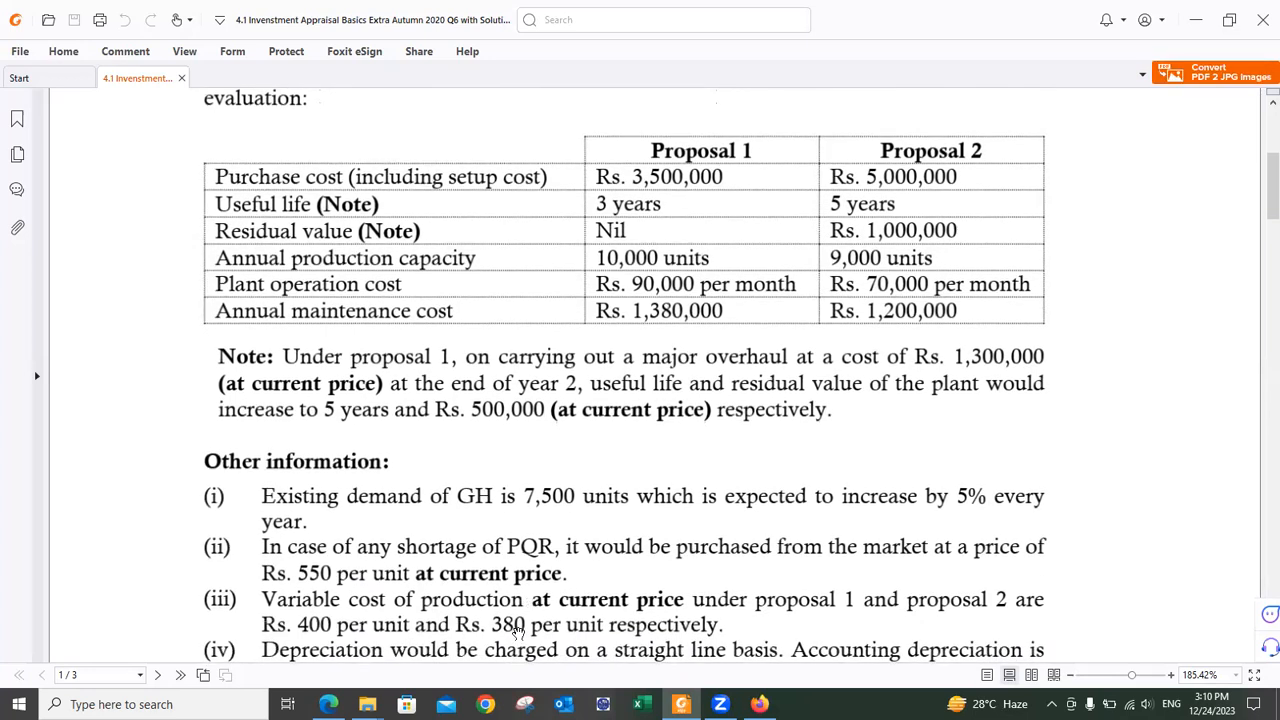
pyautogui.hotkey('alt', 'Tab')
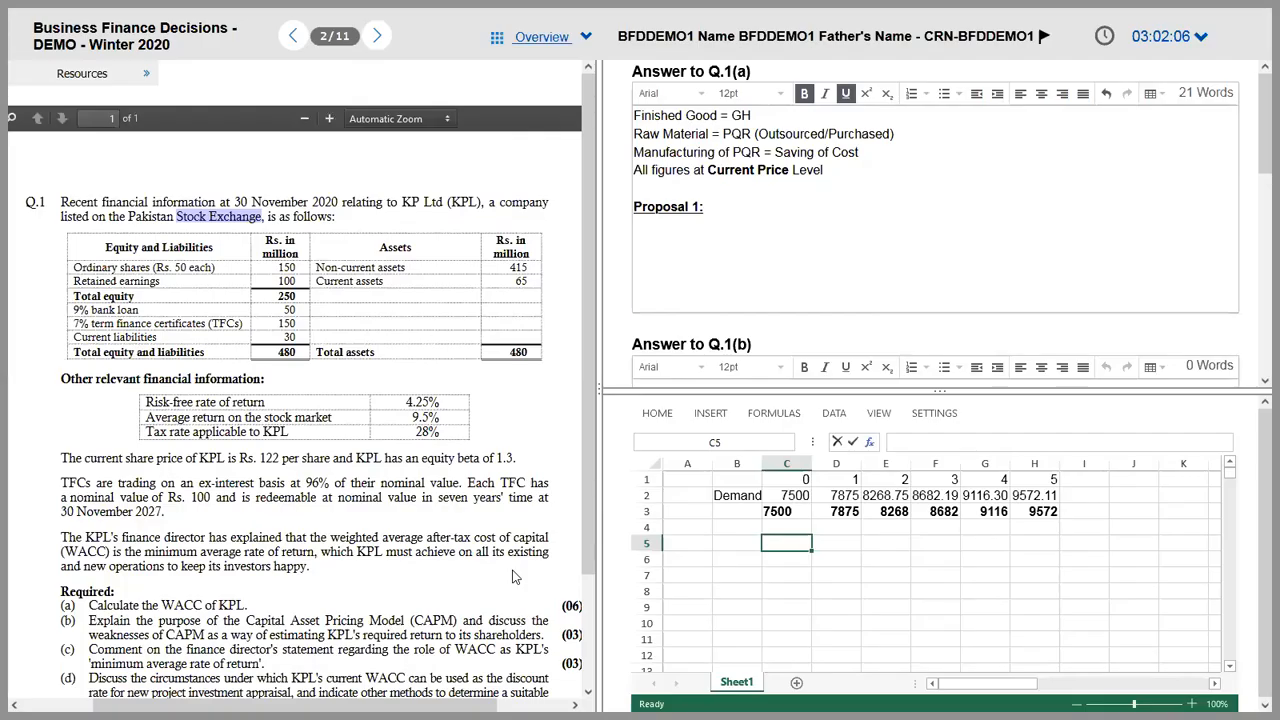
# Step: Enter years 1 to 5 across D5:H5
pyautogui.press('Left')
pyautogui.press('Left')
pyautogui.press('Right')
pyautogui.press('Right')
pyautogui.press('Right')
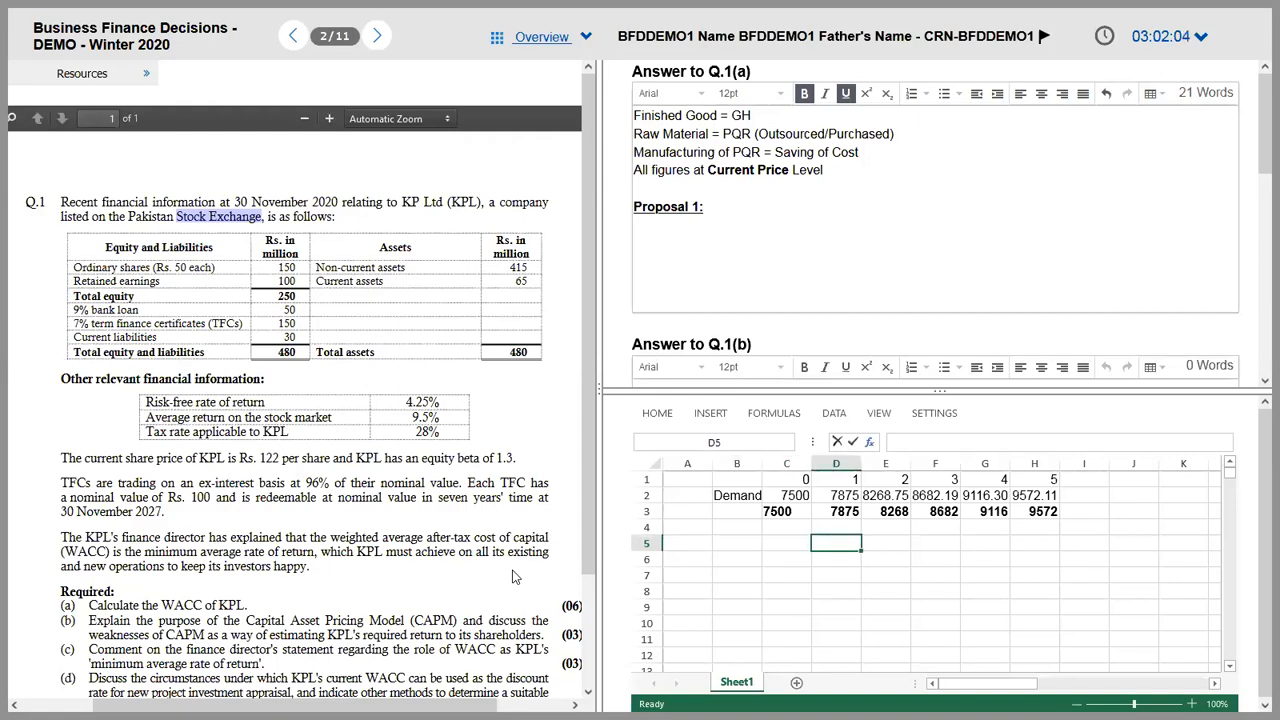
pyautogui.write('1')
pyautogui.press('Right')
pyautogui.write('2')
pyautogui.press('Right')
pyautogui.write('3')
pyautogui.press('Right')
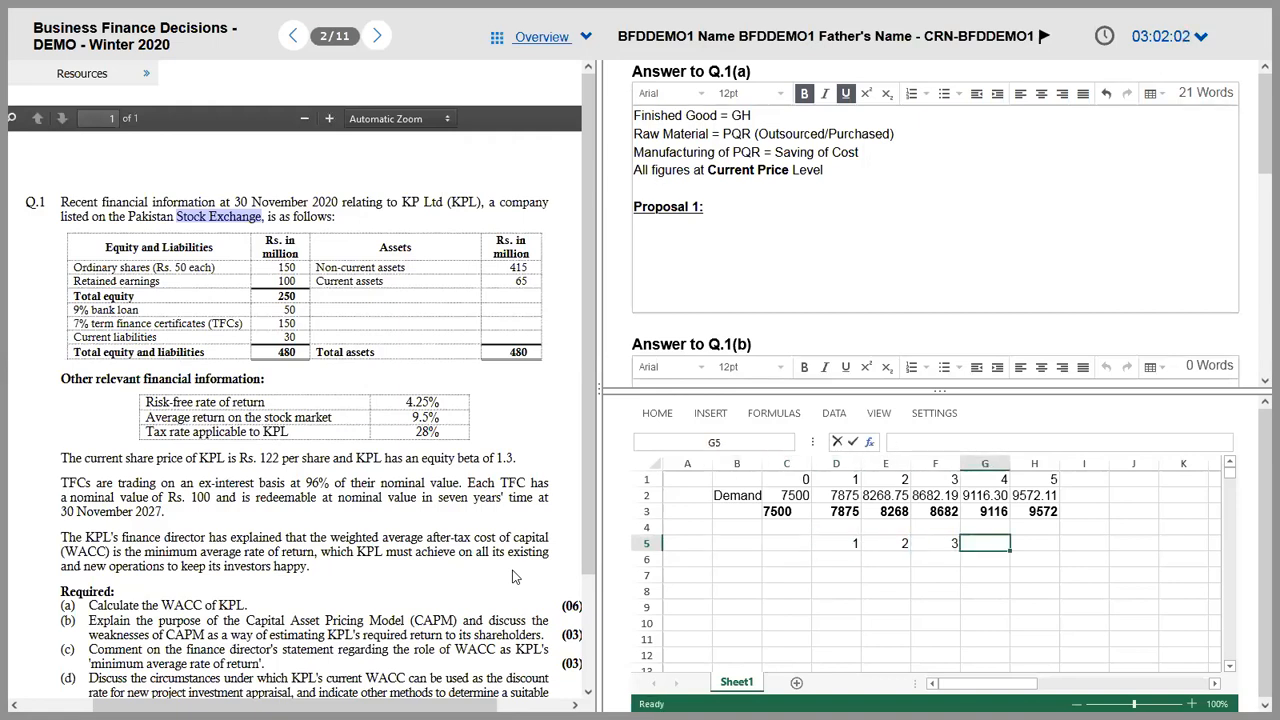
pyautogui.write('4')
pyautogui.press('Right')
pyautogui.write('5')
pyautogui.press('Return')
# Step: Enter year 0 in C5 and begin typing the Variable Costs label in B6
pyautogui.press('Left')
pyautogui.press('Left')
pyautogui.press('Left')
pyautogui.press('Left')
pyautogui.press('Left')
pyautogui.press('Left')
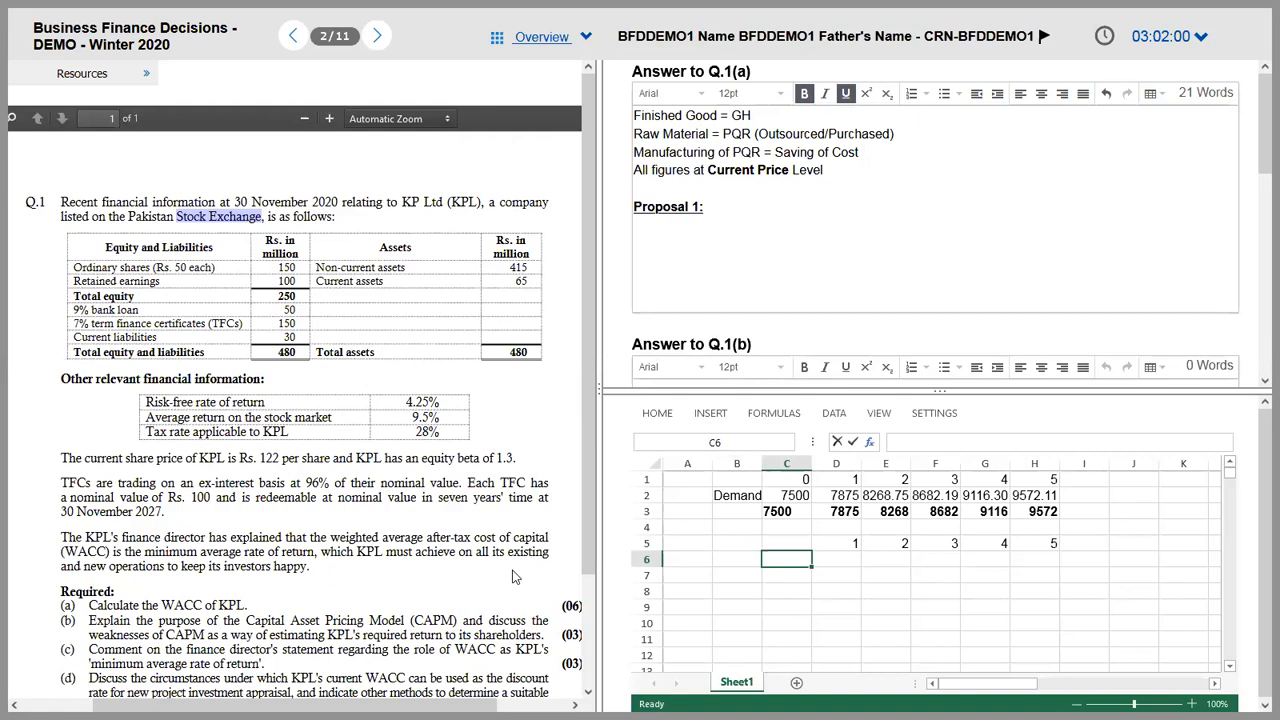
pyautogui.write('Va')
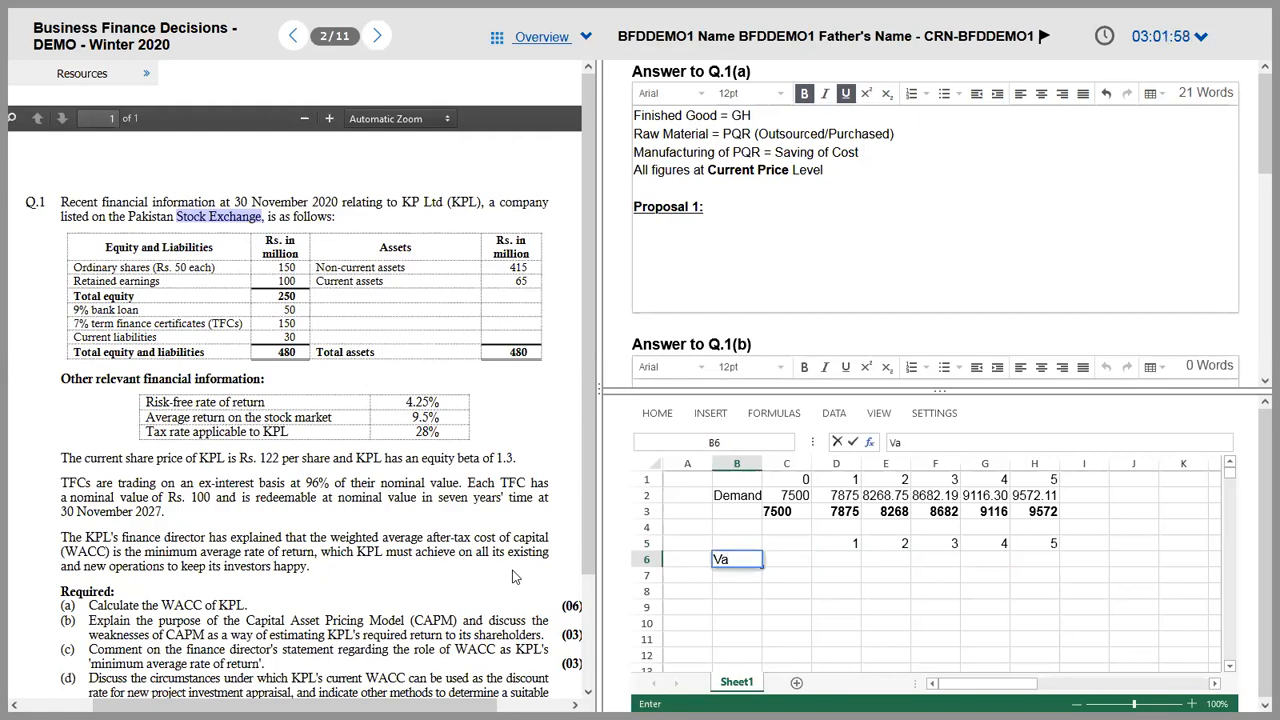
pyautogui.press('Escape')
pyautogui.press('Left')
pyautogui.press('Right')
pyautogui.press('Right')
pyautogui.press('Up')
pyautogui.write('0')
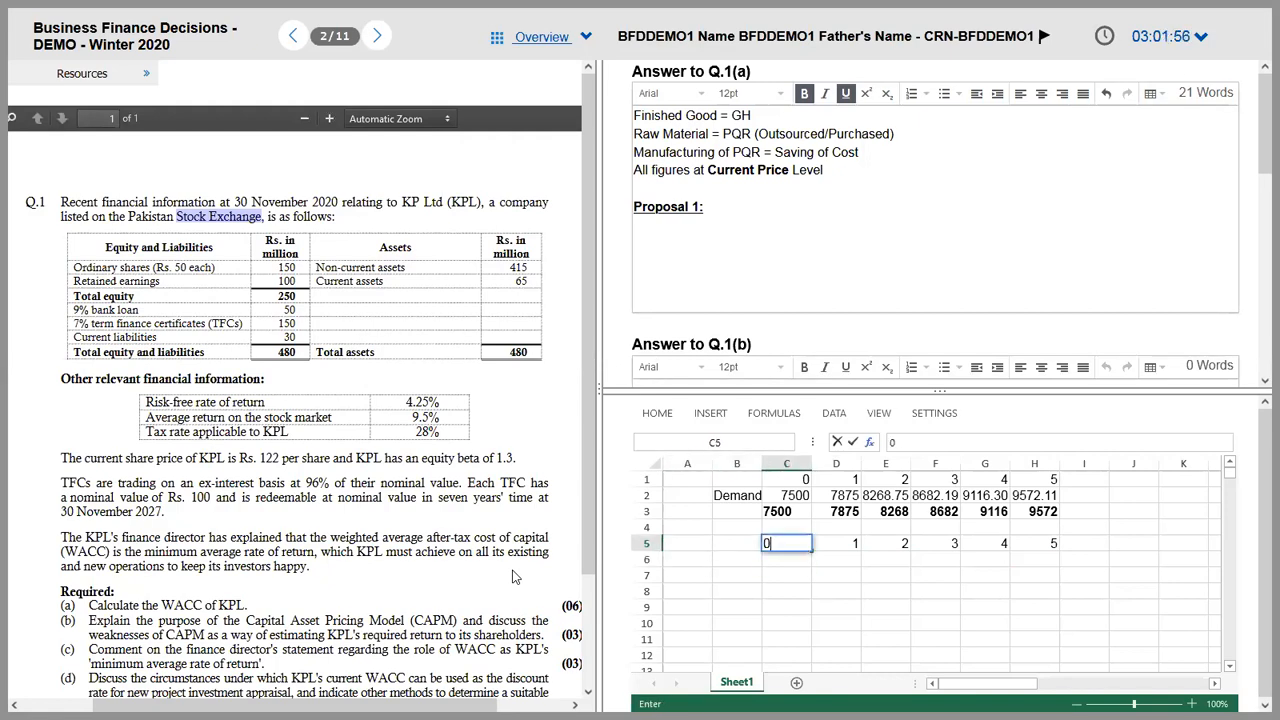
pyautogui.press('Return')
pyautogui.press('Left')
pyautogui.write('Variable V')
# Step: Finish the Variable Costs label in B6 and fit column B to it
pyautogui.press('BackSpace')
pyautogui.write('Costs')
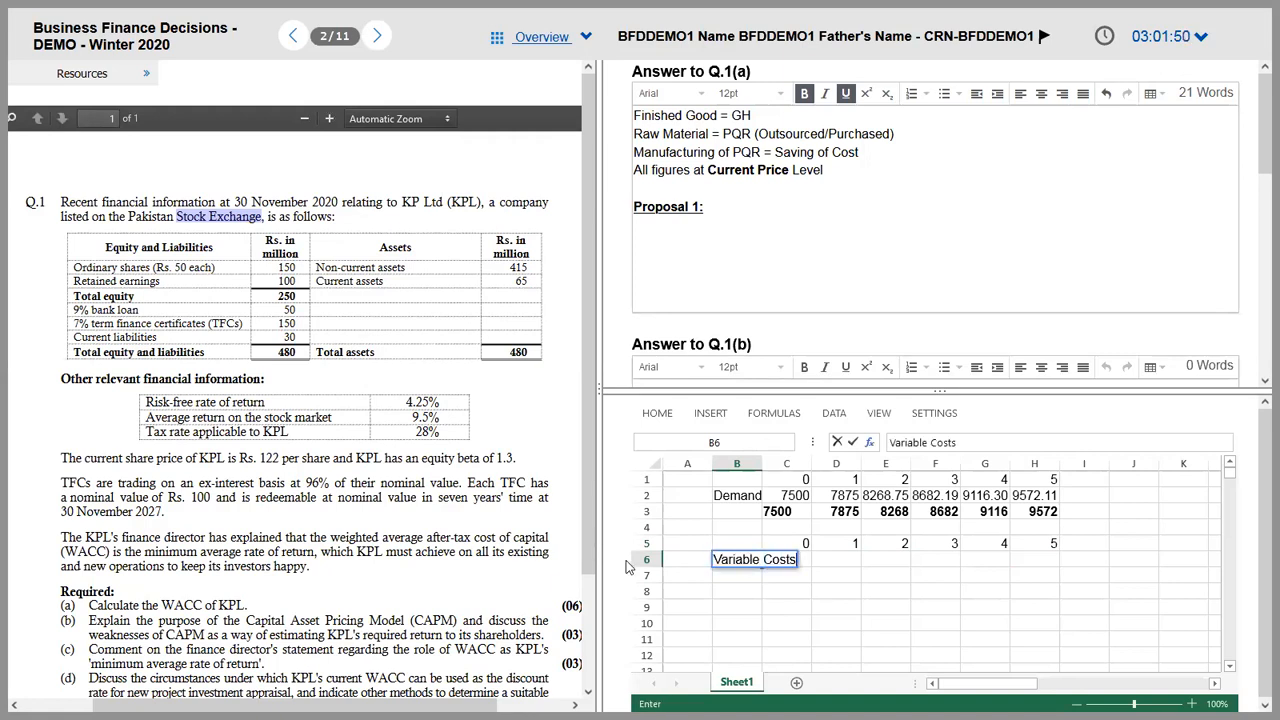
pyautogui.doubleClick(762, 464)
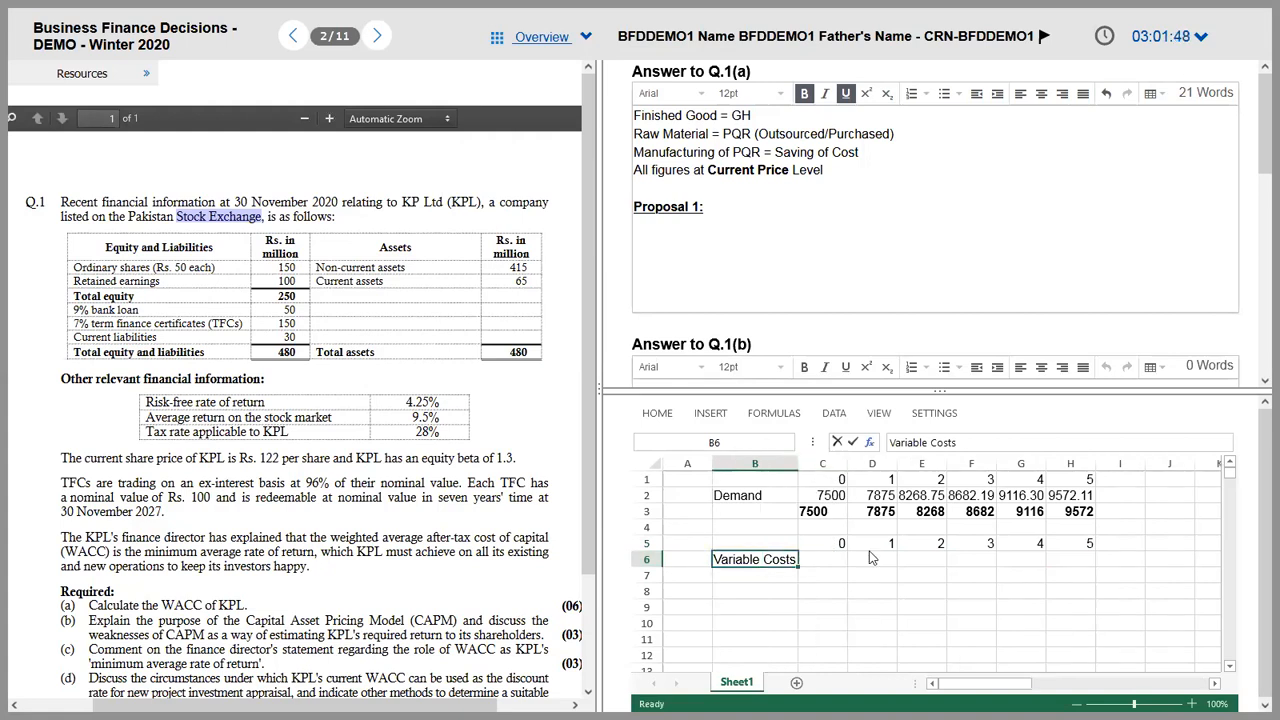
# Step: Move the Demand label from B2 down to B3 beside the rounded row
pyautogui.click(768, 486)
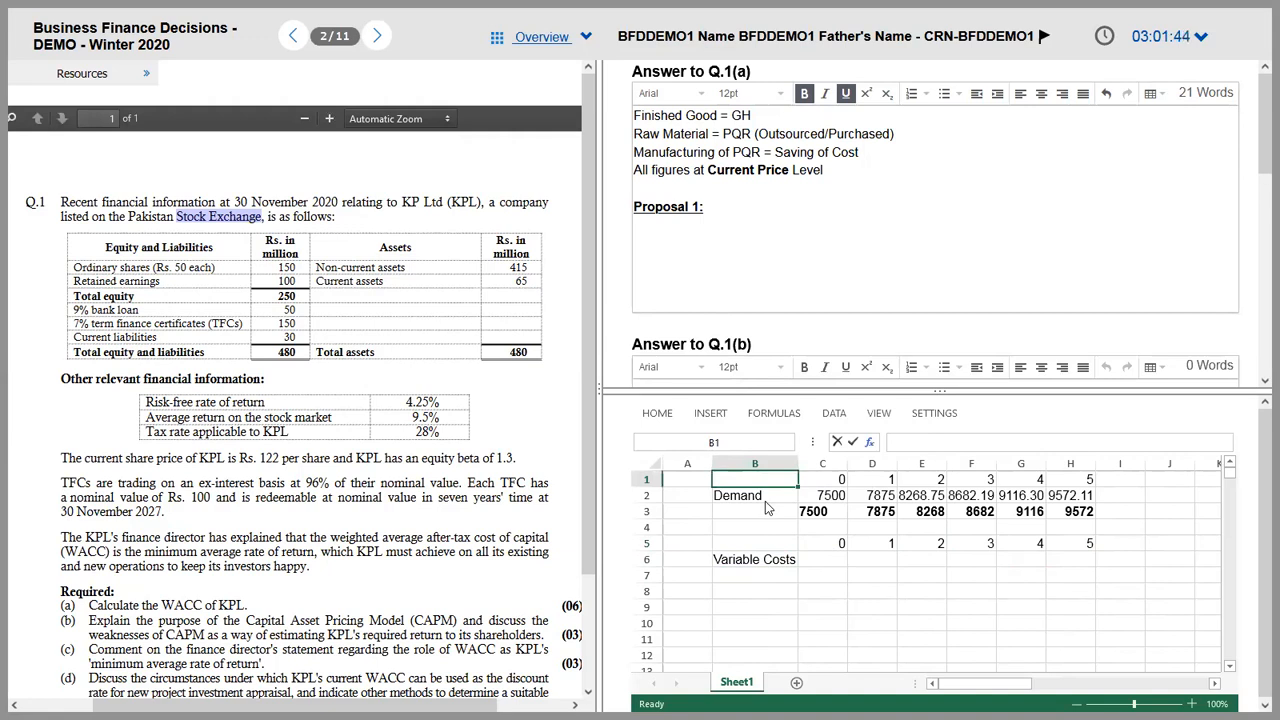
pyautogui.click(794, 513)
pyautogui.click(783, 498)
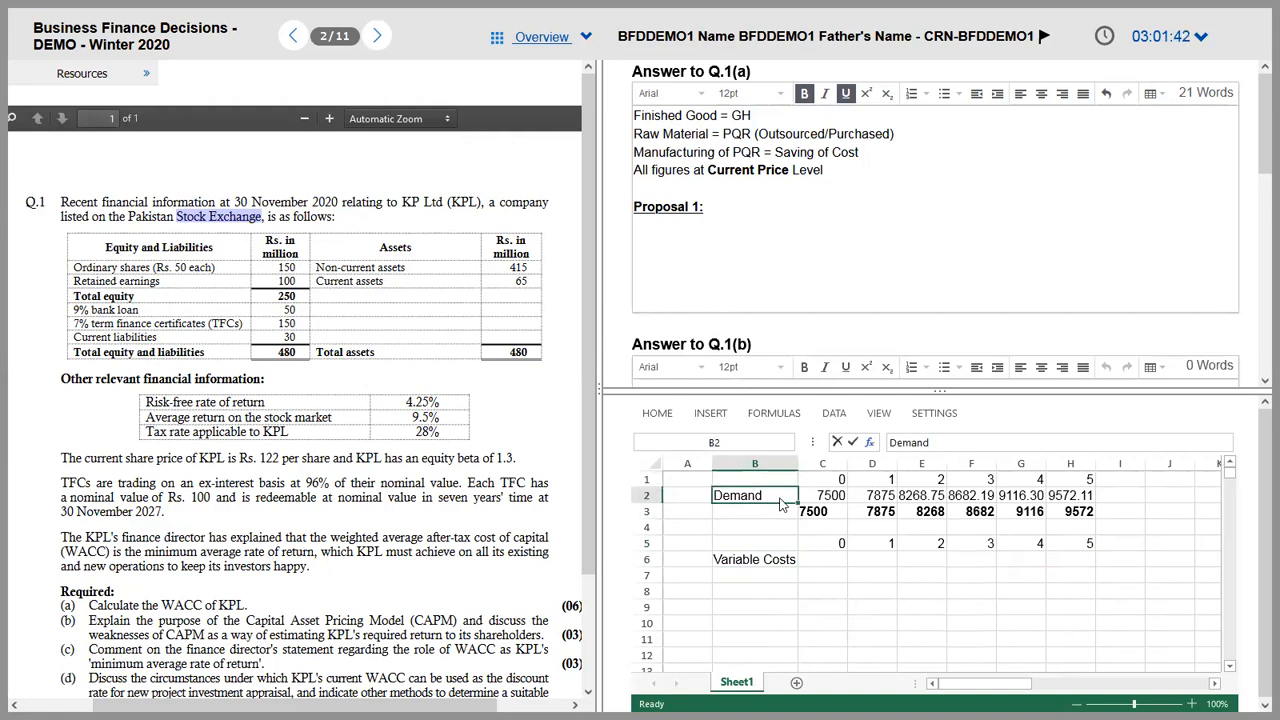
pyautogui.moveTo(780, 500); pyautogui.dragTo(780, 512)
# Step: Copy the demand table B1:H3
pyautogui.press('Right')
pyautogui.press('Up')
pyautogui.press('Up')
pyautogui.press('Left')
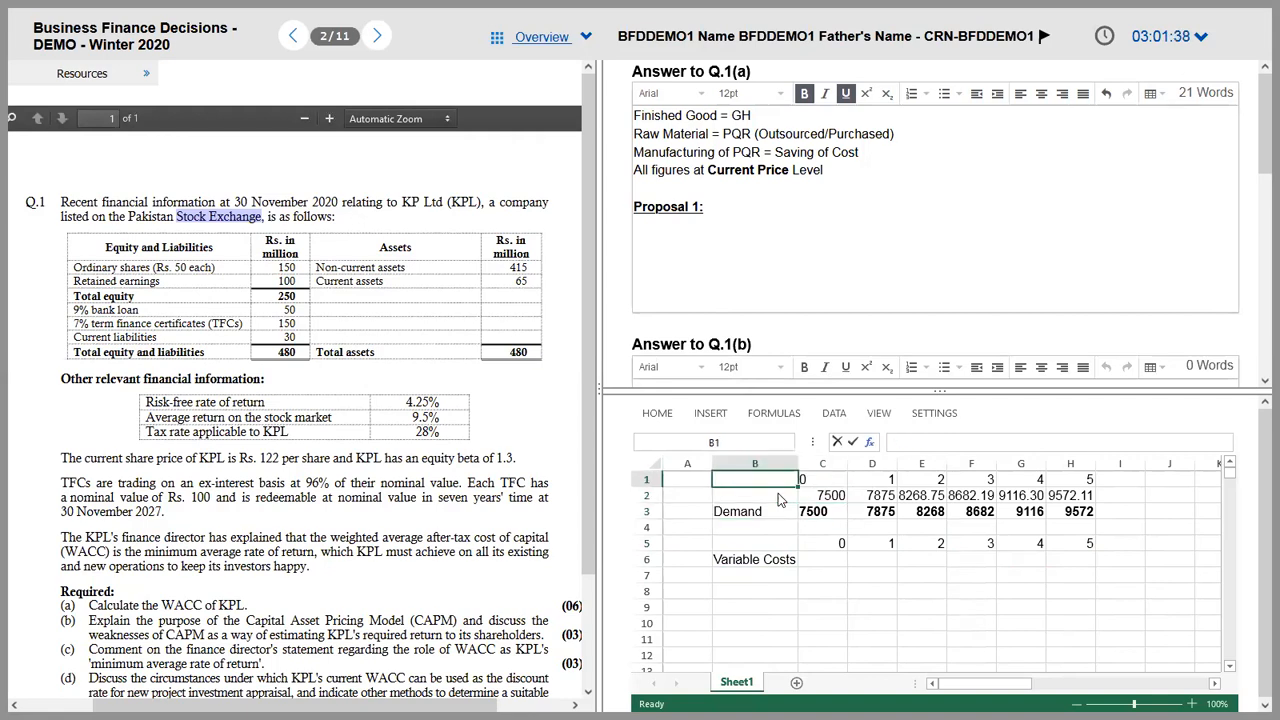
pyautogui.hotkey('shift', 'Down')
pyautogui.hotkey('shift', 'Down')
pyautogui.hotkey('shift', 'Right')
pyautogui.hotkey('shift', 'Right')
pyautogui.hotkey('shift', 'Right')
pyautogui.hotkey('shift', 'Right')
pyautogui.hotkey('shift', 'Right')
pyautogui.hotkey('shift', 'Right')
pyautogui.hotkey('ctrl', 'c')
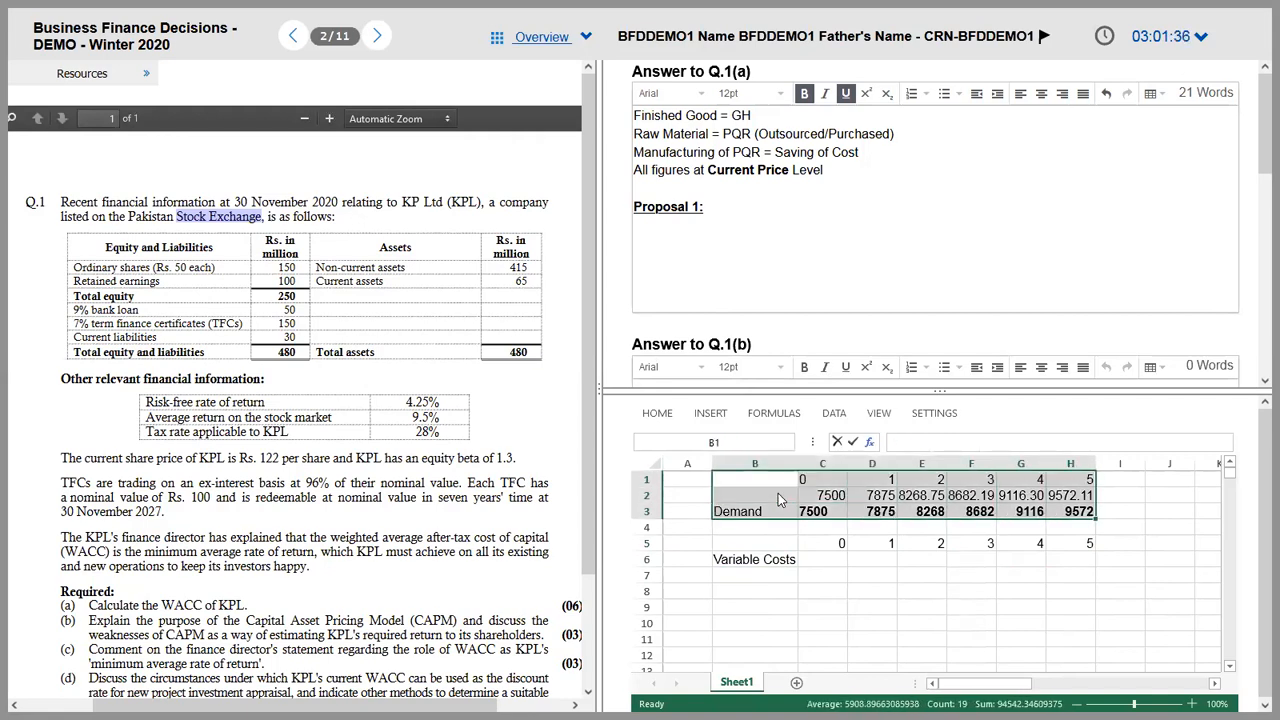
# Step: Paste the demand table under Proposal 1 in the Q.1(a) answer
pyautogui.click(688, 232)
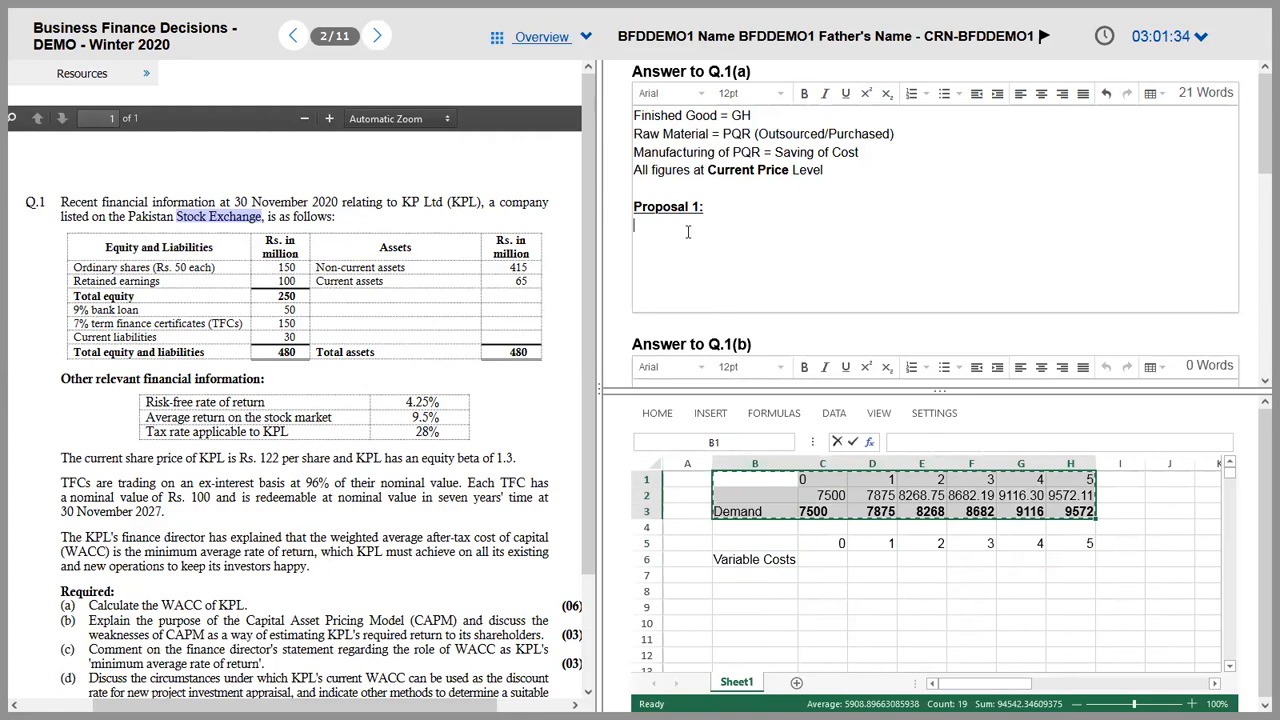
pyautogui.hotkey('ctrl', 'v')
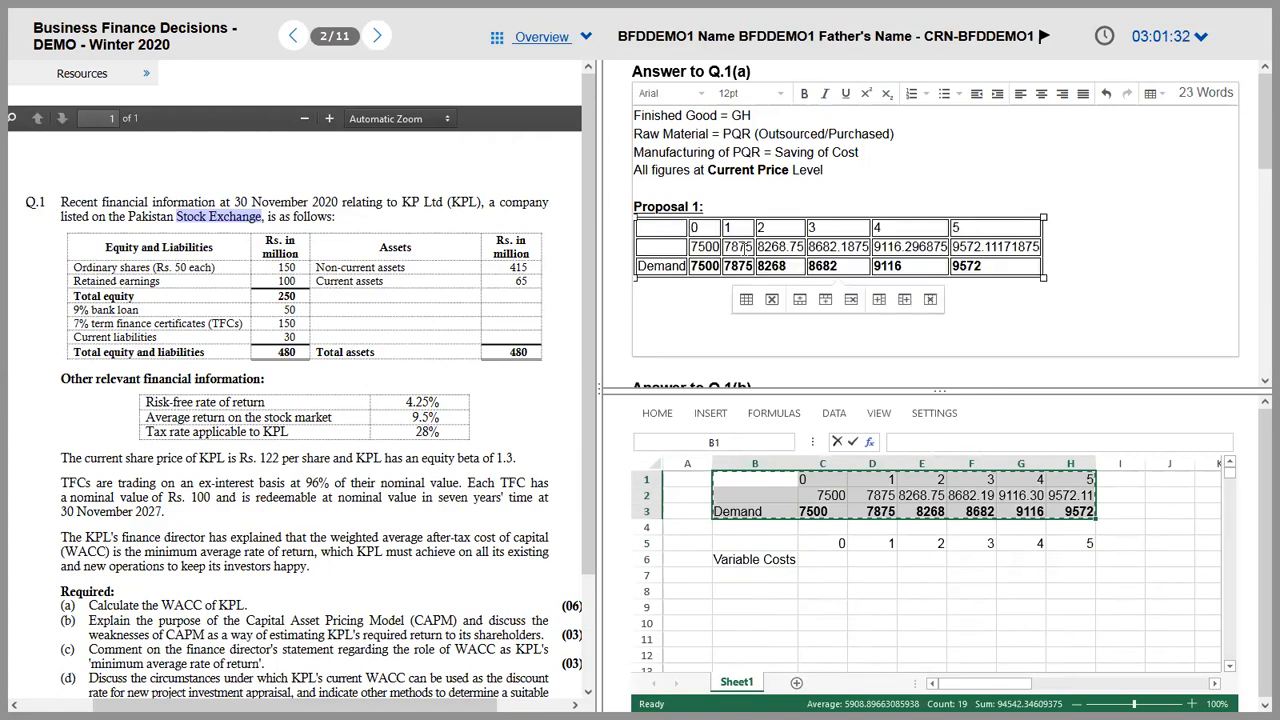
pyautogui.moveTo(638, 246); pyautogui.dragTo(1040, 246)
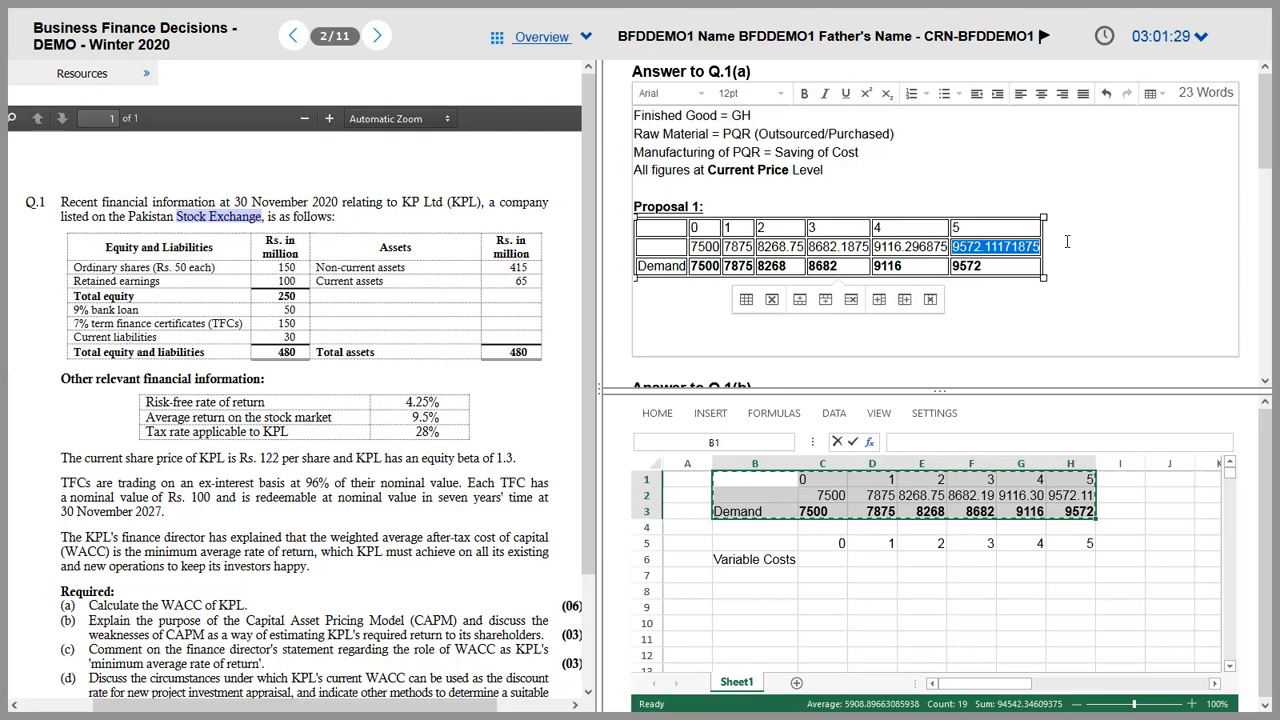
pyautogui.click(662, 248)
pyautogui.moveTo(662, 248); pyautogui.dragTo(868, 248)
pyautogui.hotkey('shift', 'Right')
pyautogui.hotkey('shift', 'Right')
pyautogui.hotkey('shift', 'Down')
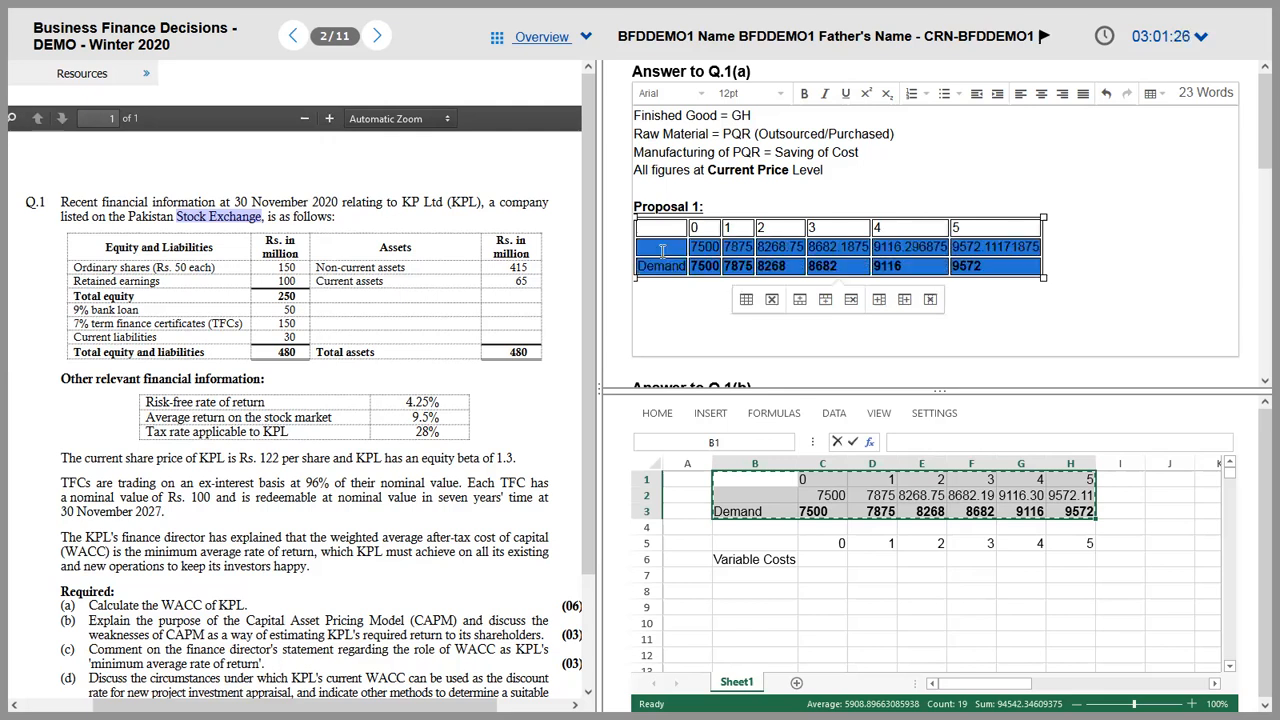
pyautogui.hotkey('shift', 'Up')
pyautogui.press('Delete')
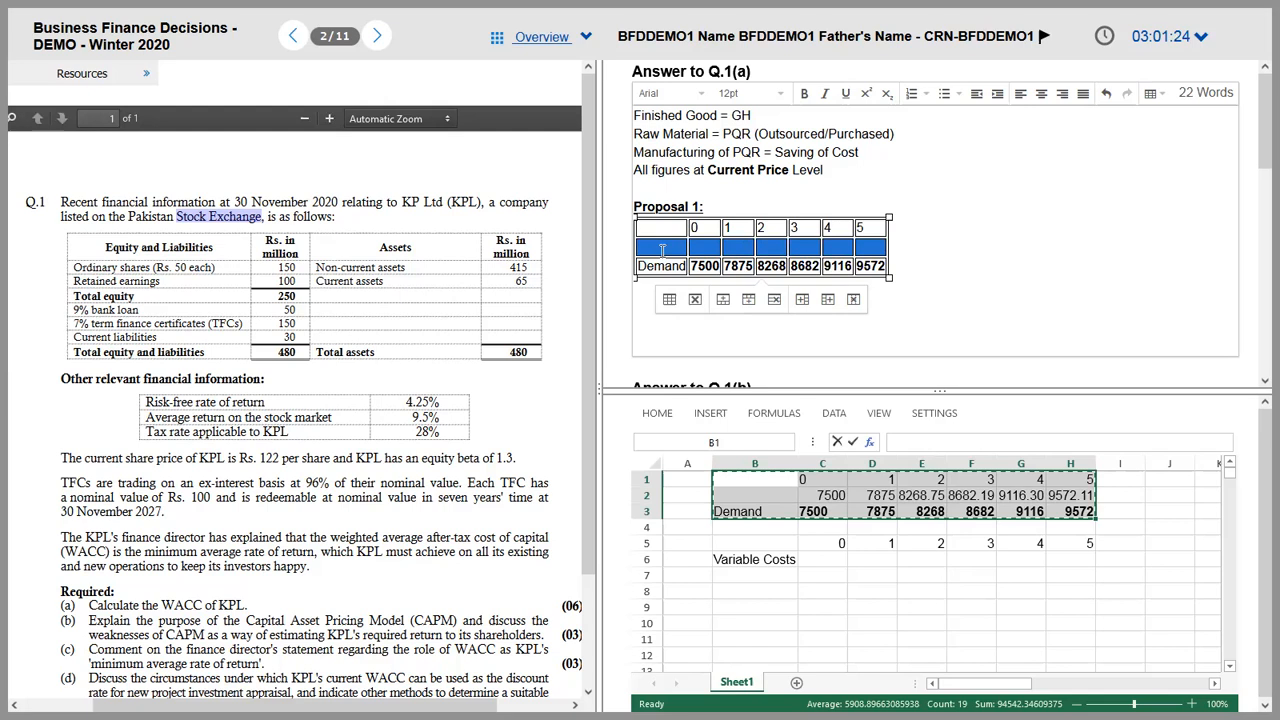
pyautogui.click(662, 250)
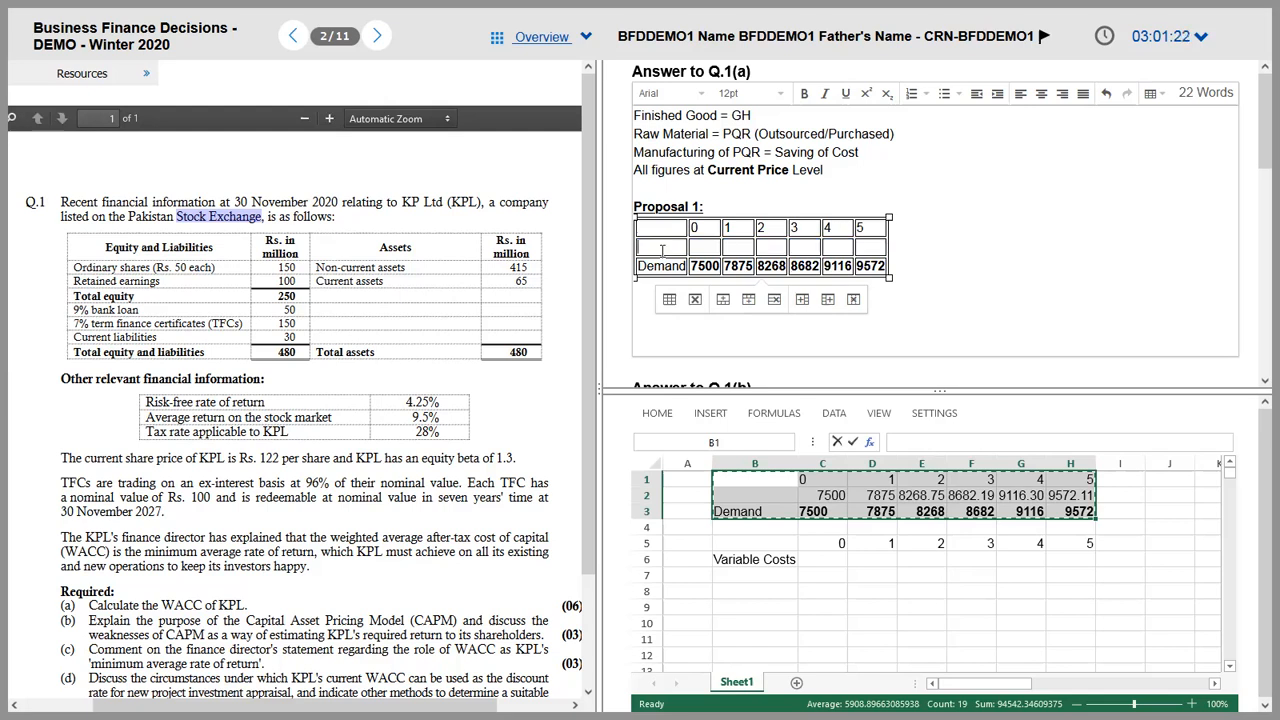
pyautogui.hotkey('ctrl', 'z')
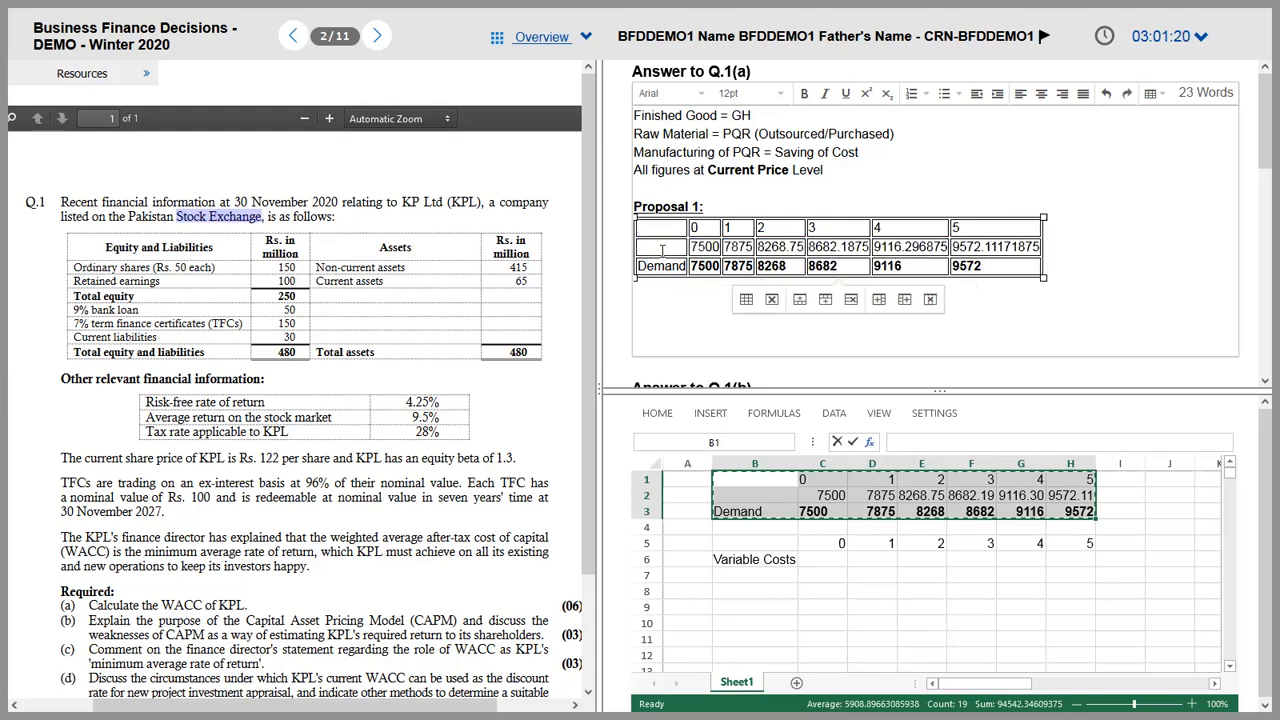
# Step: Delete the unrounded row, leaving years 0–5 over Demand 7500 to 9572
pyautogui.doubleClick(840, 246)
pyautogui.doubleClick(955, 228)
pyautogui.moveTo(1064, 248); pyautogui.dragTo(1016, 250)
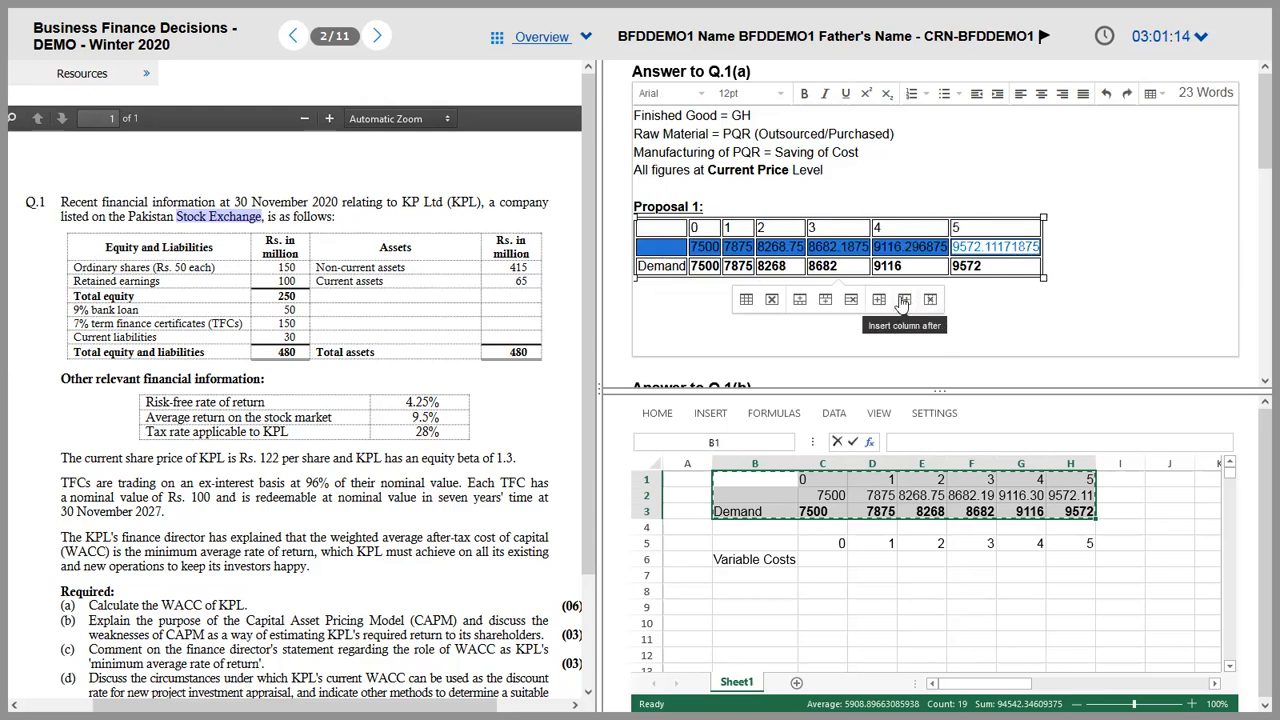
pyautogui.click(850, 300)
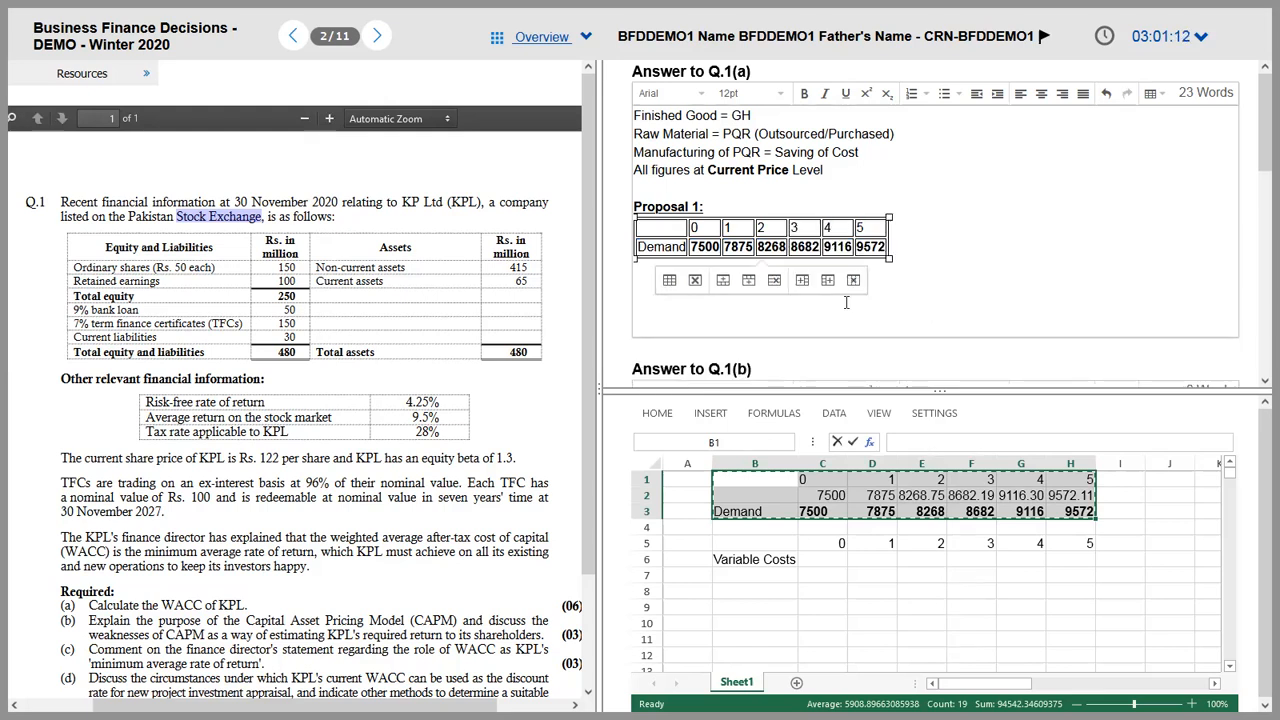
pyautogui.click(849, 280)
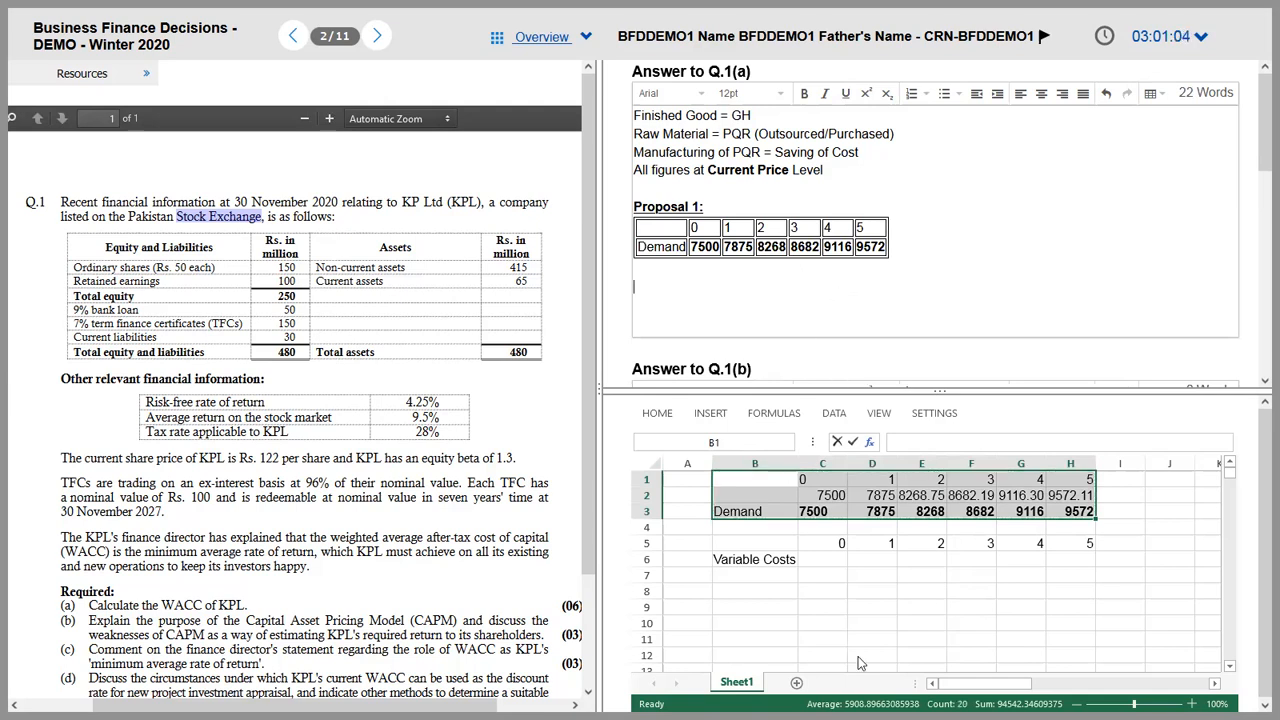
pyautogui.click(840, 566)
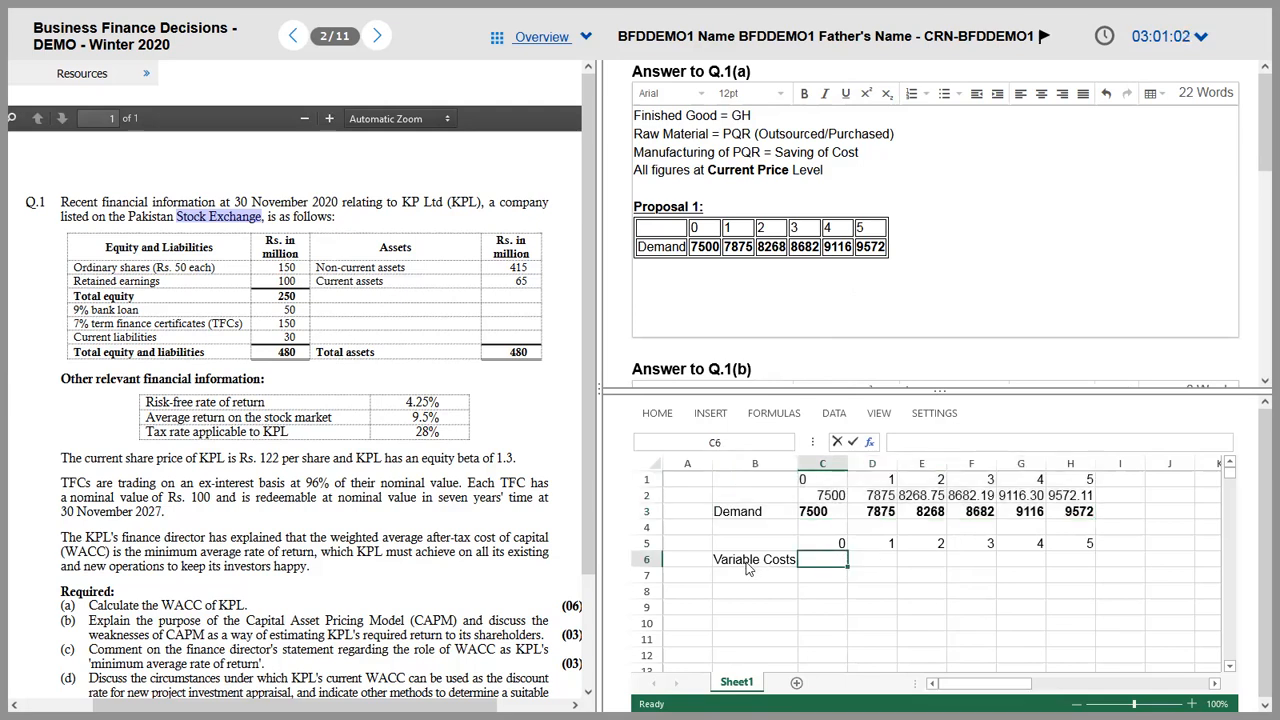
pyautogui.press('Right')
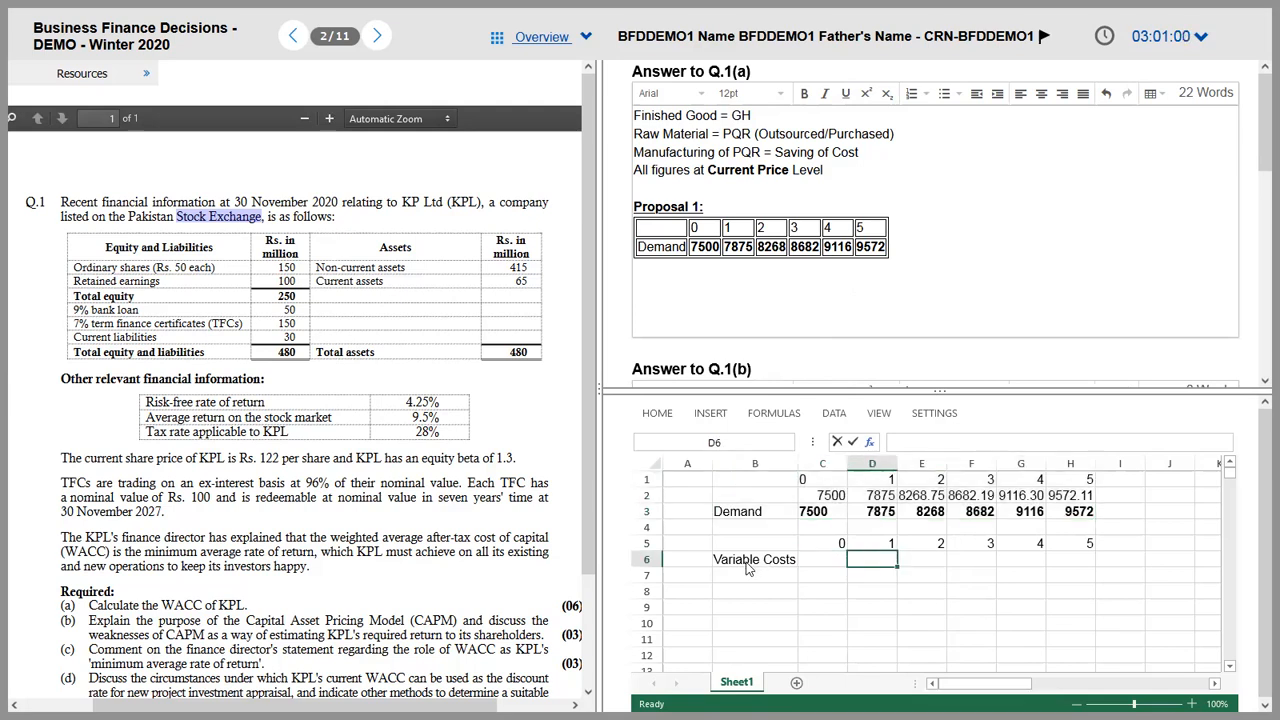
pyautogui.hotkey('alt', 'Tab')
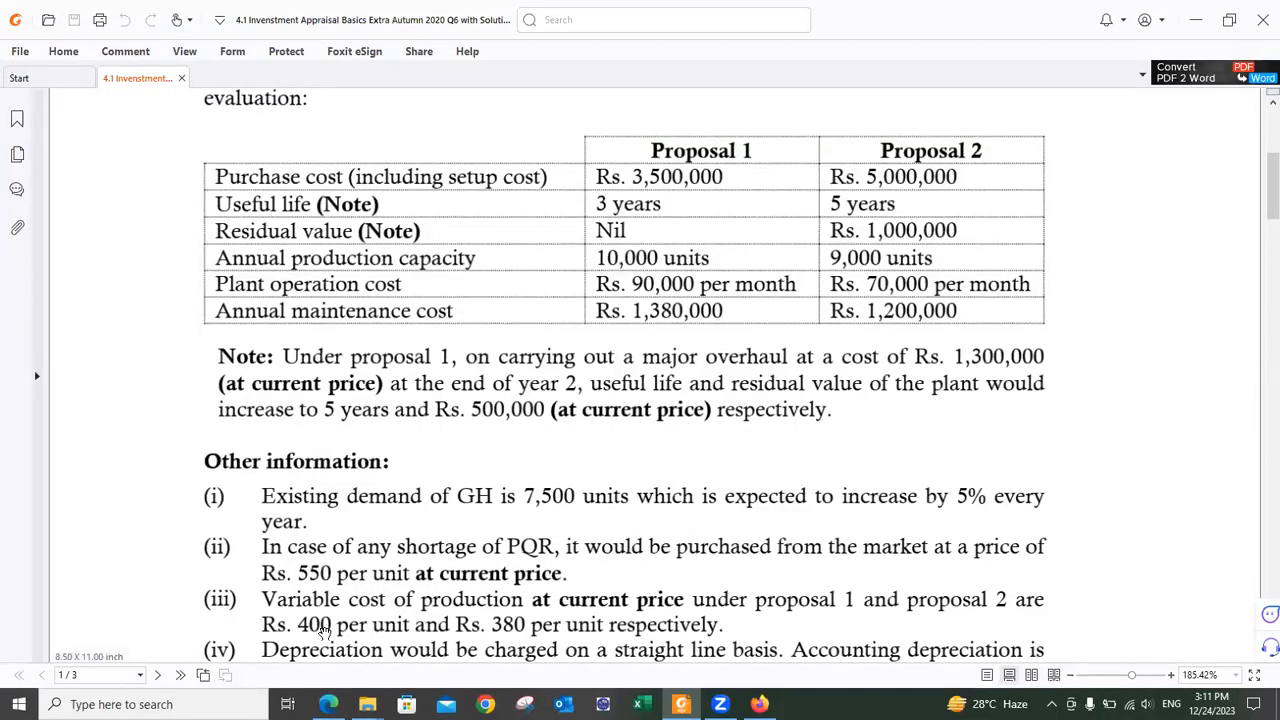
pyautogui.hotkey('alt', 'Tab')
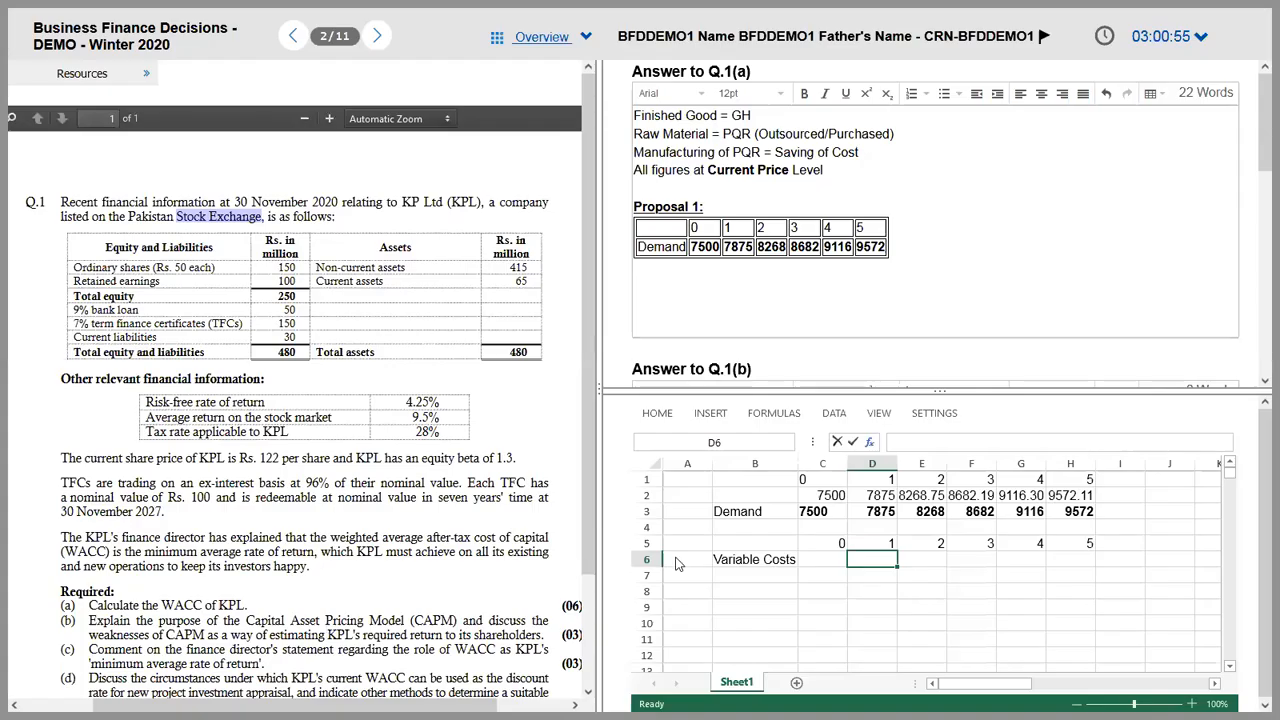
pyautogui.click(780, 512)
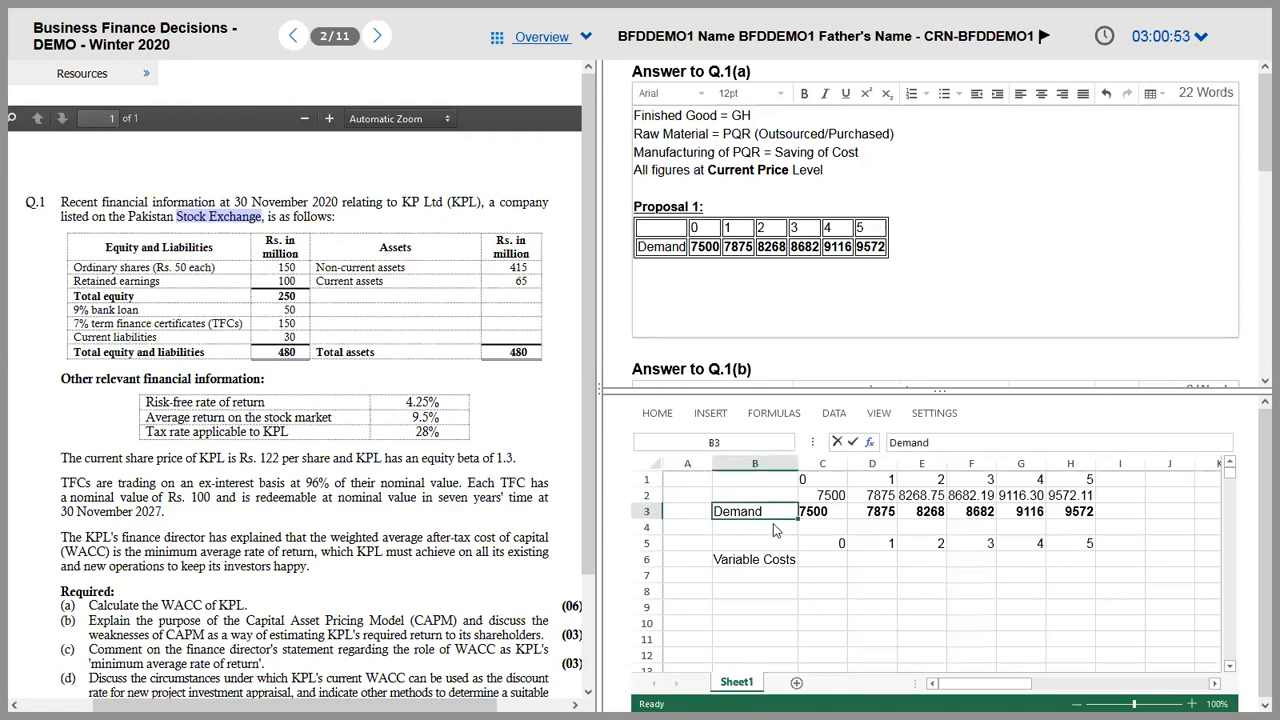
pyautogui.click(776, 529)
pyautogui.write('Outsui')
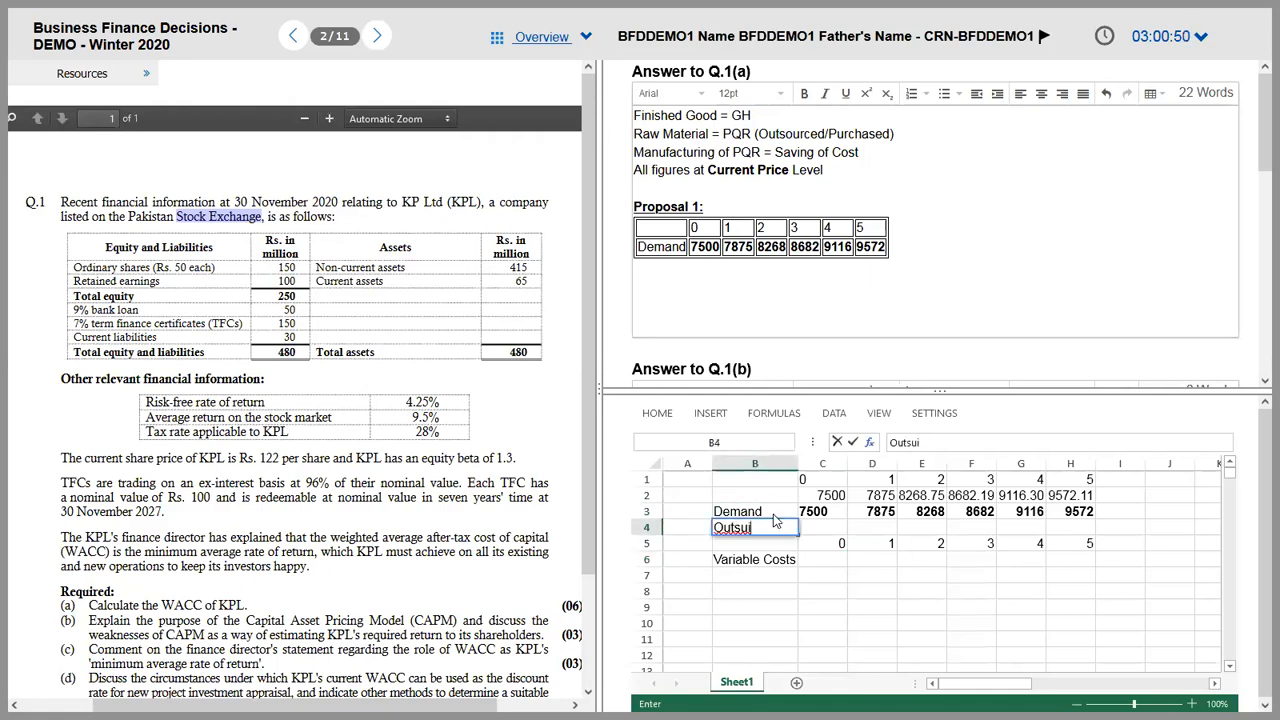
pyautogui.press('BackSpace')
pyautogui.press('BackSpace')
pyautogui.write('ide Purchase')
pyautogui.press('Tab')
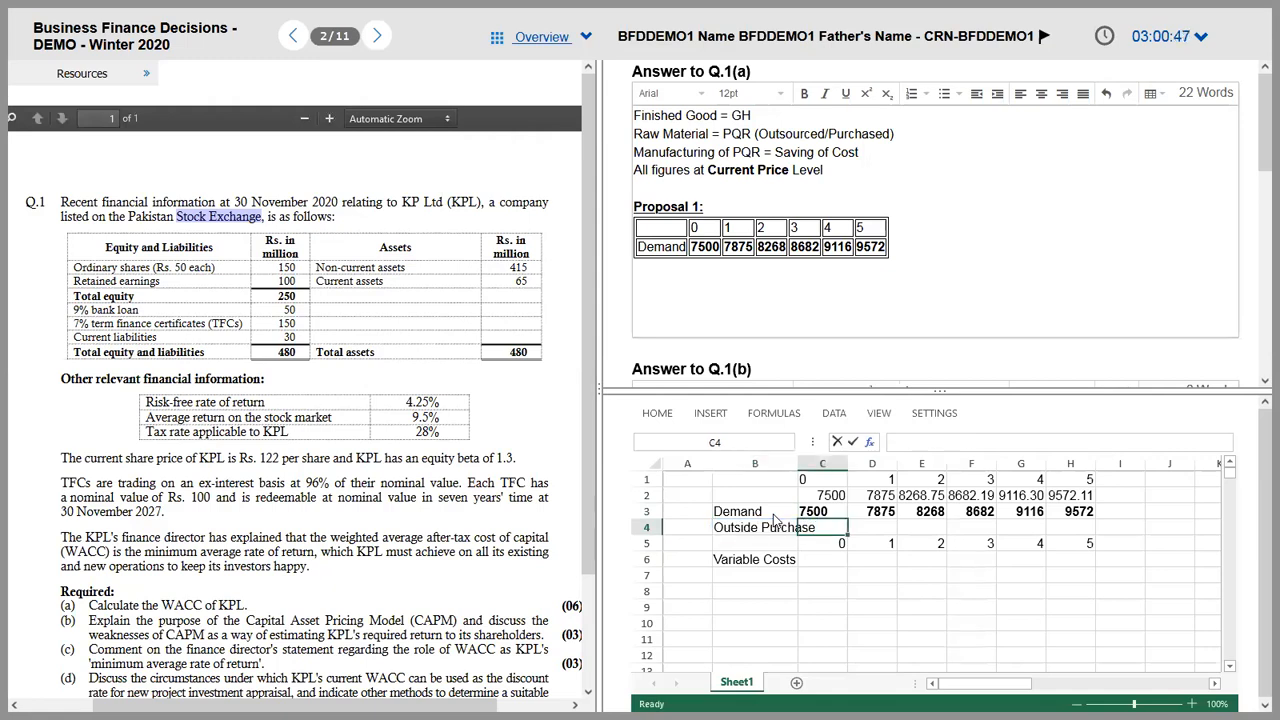
pyautogui.hotkey('alt', 'Tab')
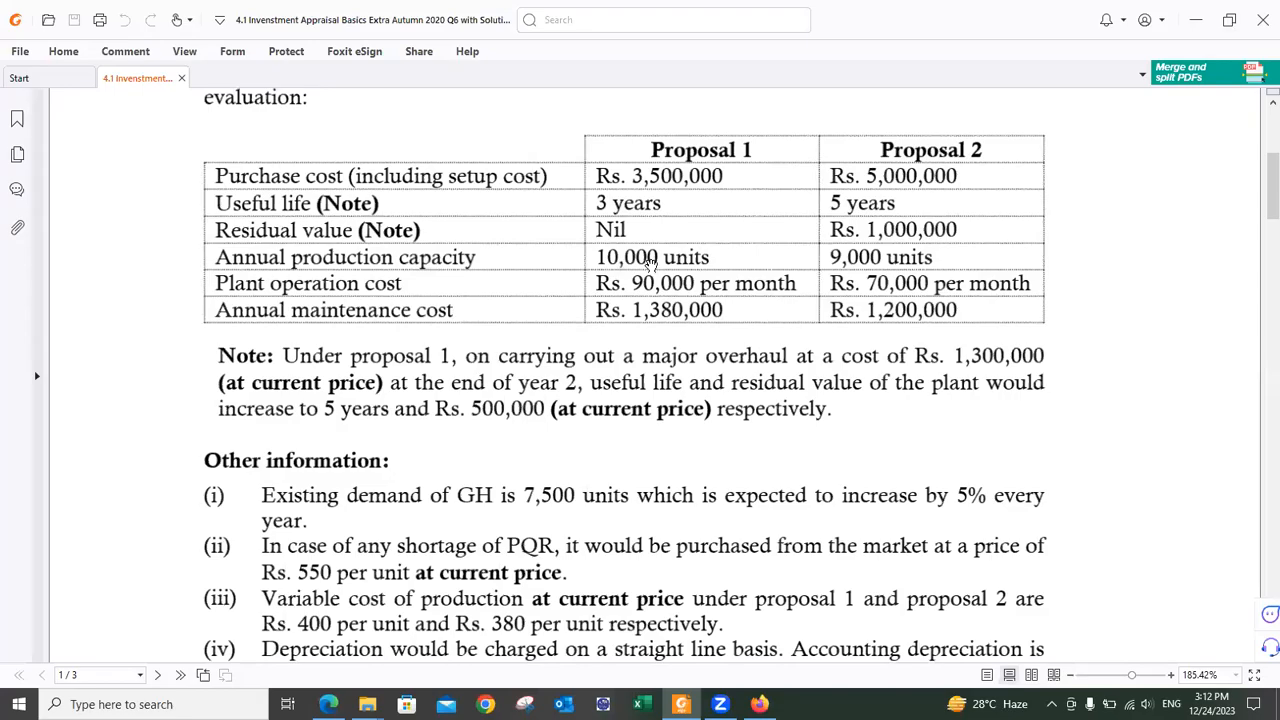
pyautogui.hotkey('alt', 'Tab')
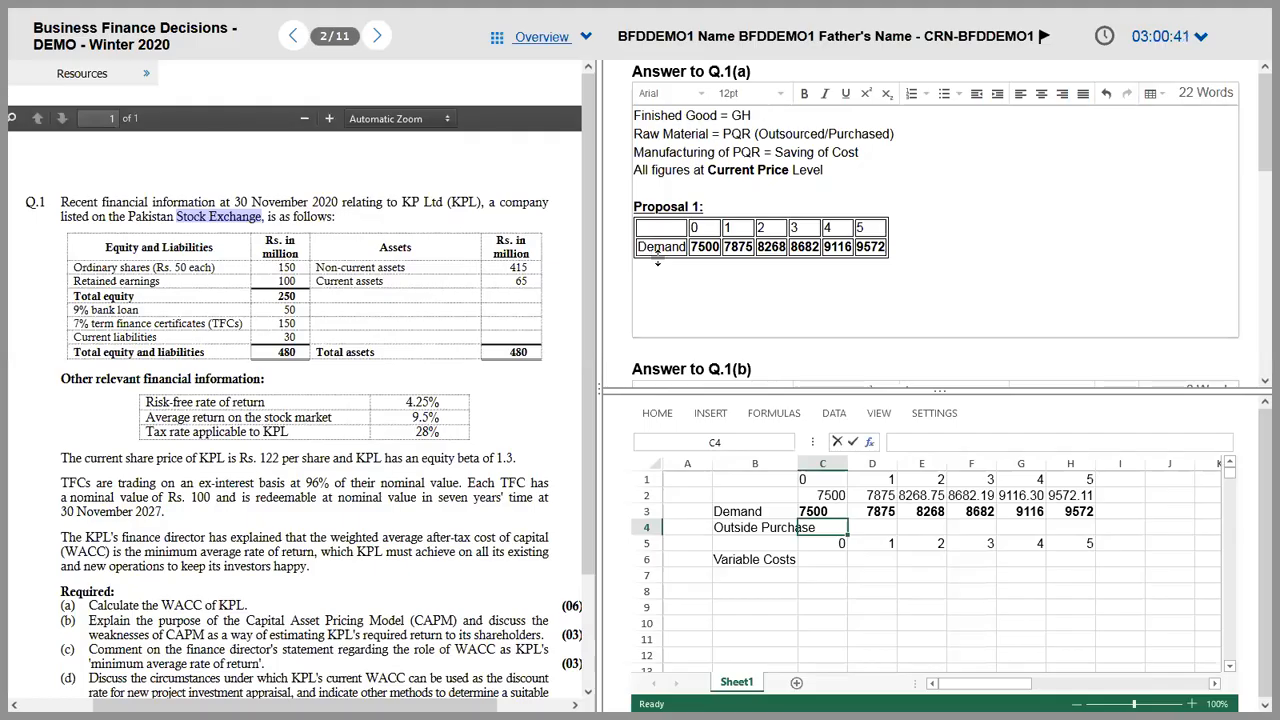
pyautogui.write('0')
pyautogui.press('Tab')
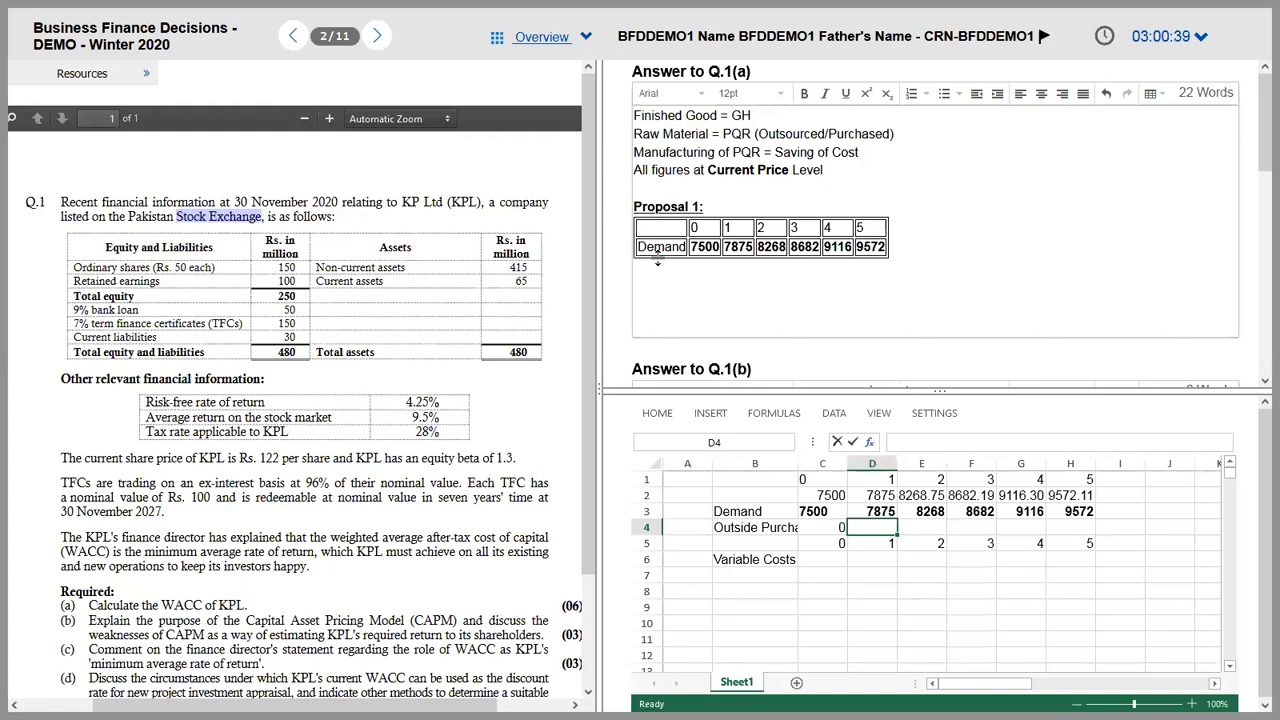
pyautogui.write('0')
pyautogui.press('Tab')
pyautogui.write('0')
pyautogui.press('Tab')
pyautogui.write('0')
pyautogui.press('Tab')
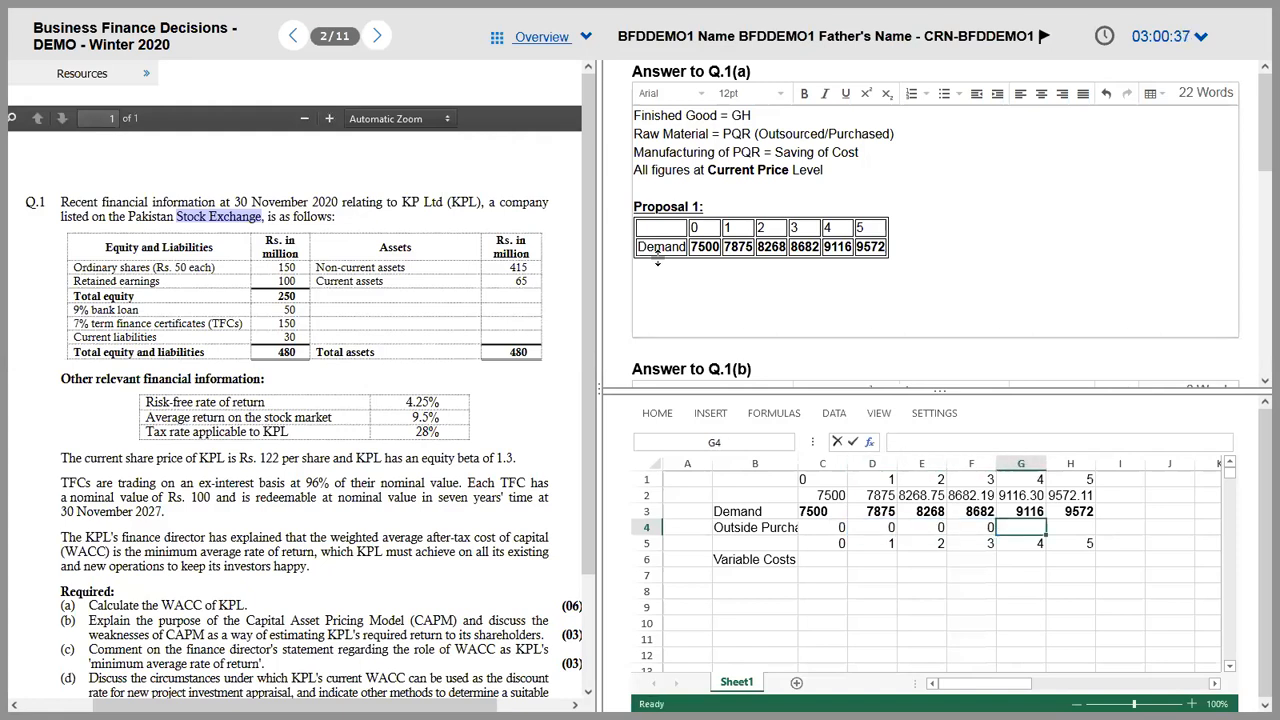
pyautogui.write('0')
pyautogui.press('Tab')
pyautogui.write('0')
pyautogui.hotkey('shift', 'Left')
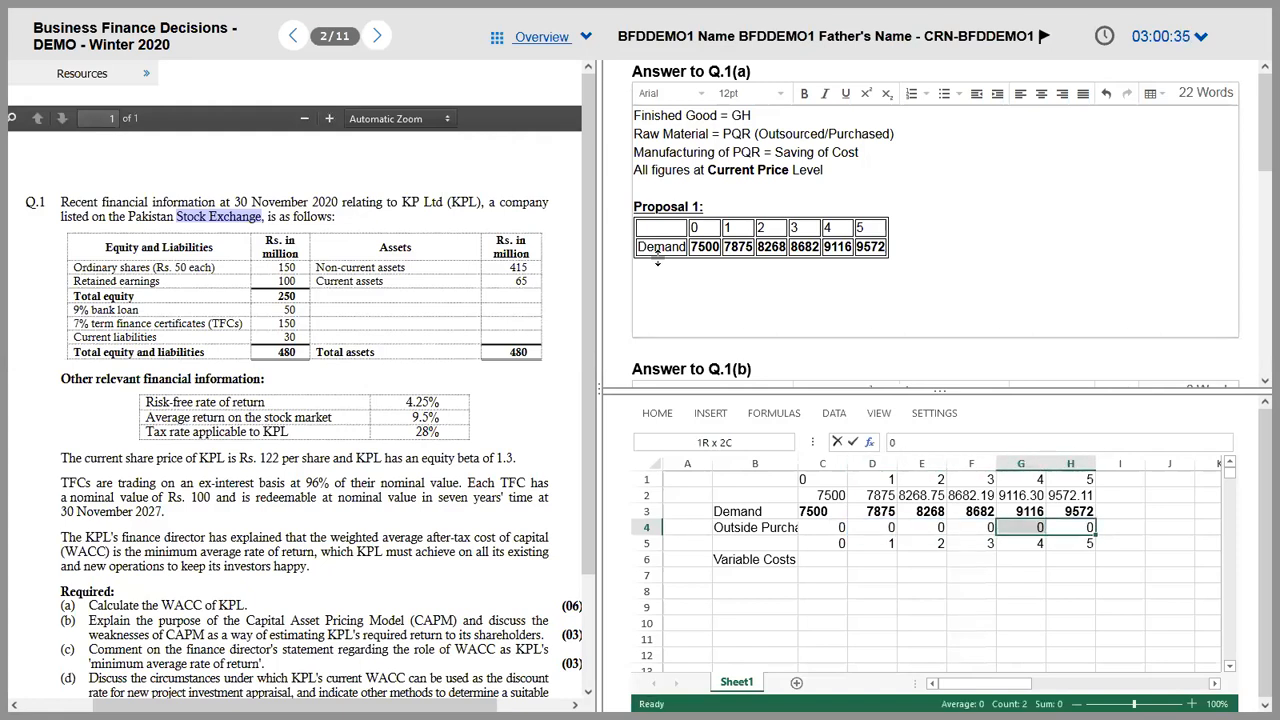
pyautogui.hotkey('shift', 'Left')
pyautogui.hotkey('shift', 'Left')
pyautogui.hotkey('shift', 'Left')
pyautogui.hotkey('shift', 'Left')
pyautogui.hotkey('shift', 'Left')
pyautogui.press('BackSpace')
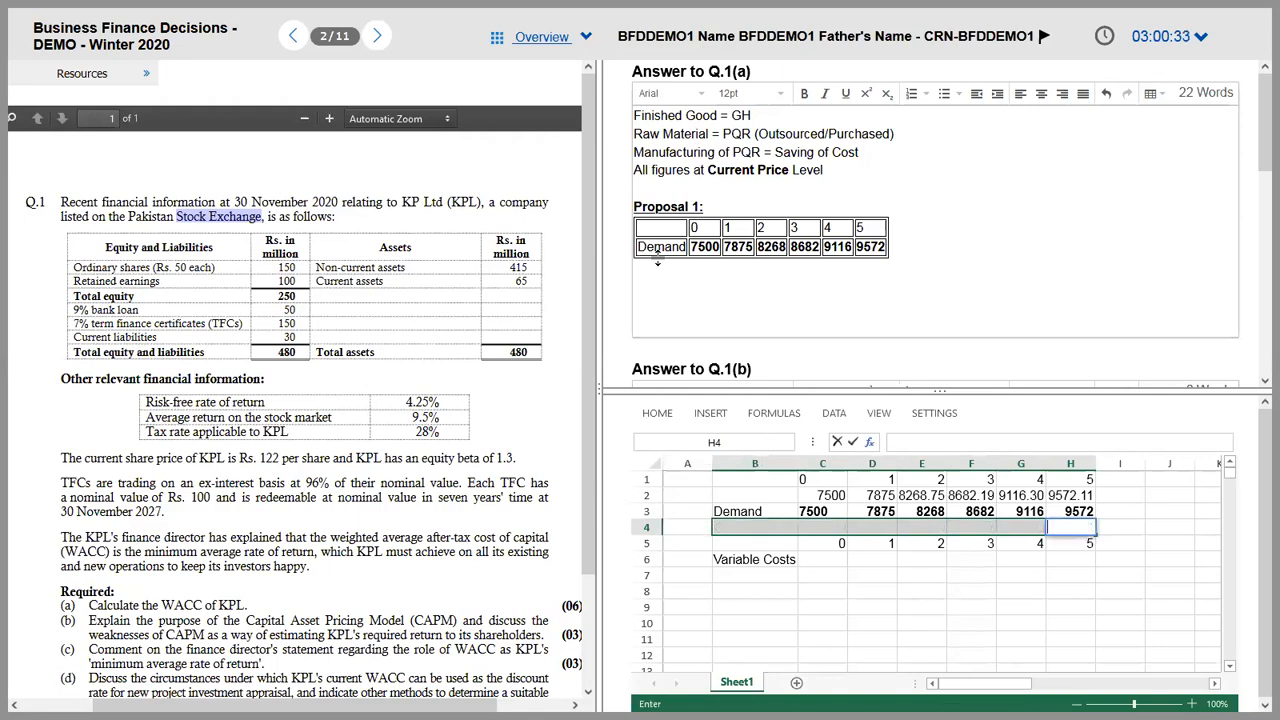
pyautogui.press('Escape')
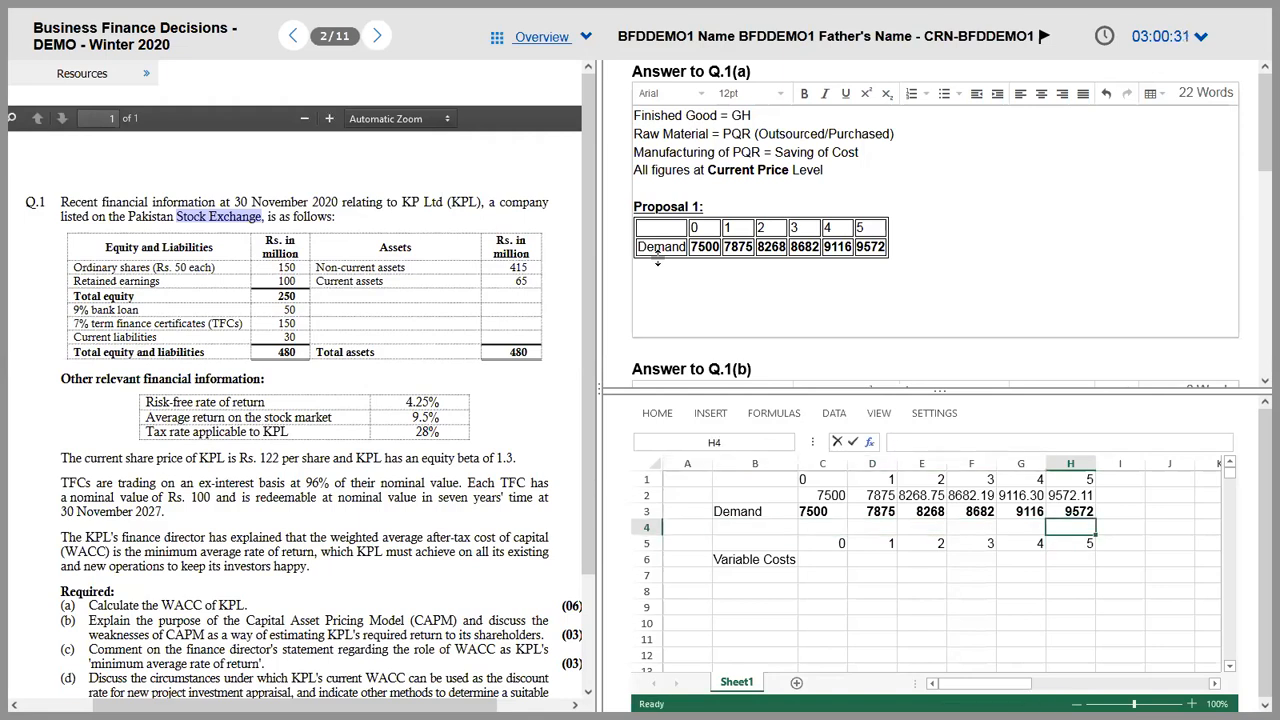
# Step: After checking the question PDF, enter the year 1 variable cost formula =400*1.06*D3 in D6
pyautogui.hotkey('alt', 'Tab')
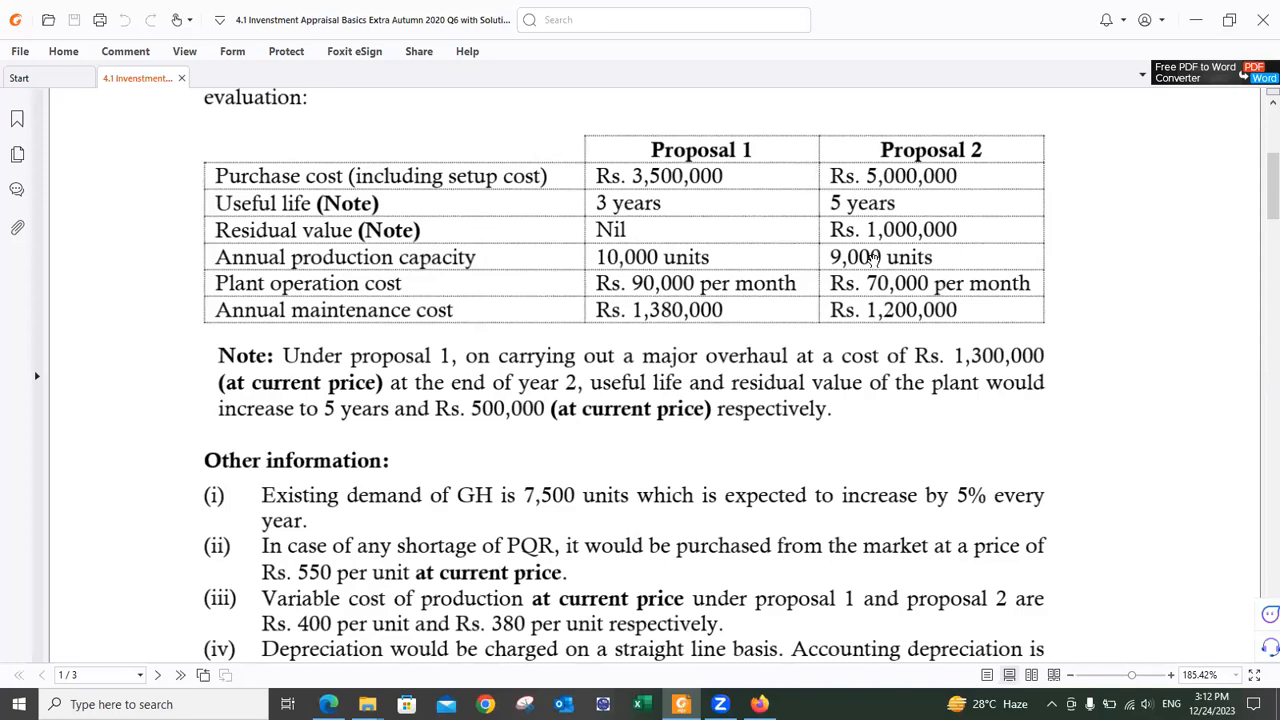
pyautogui.hotkey('alt', 'Tab')
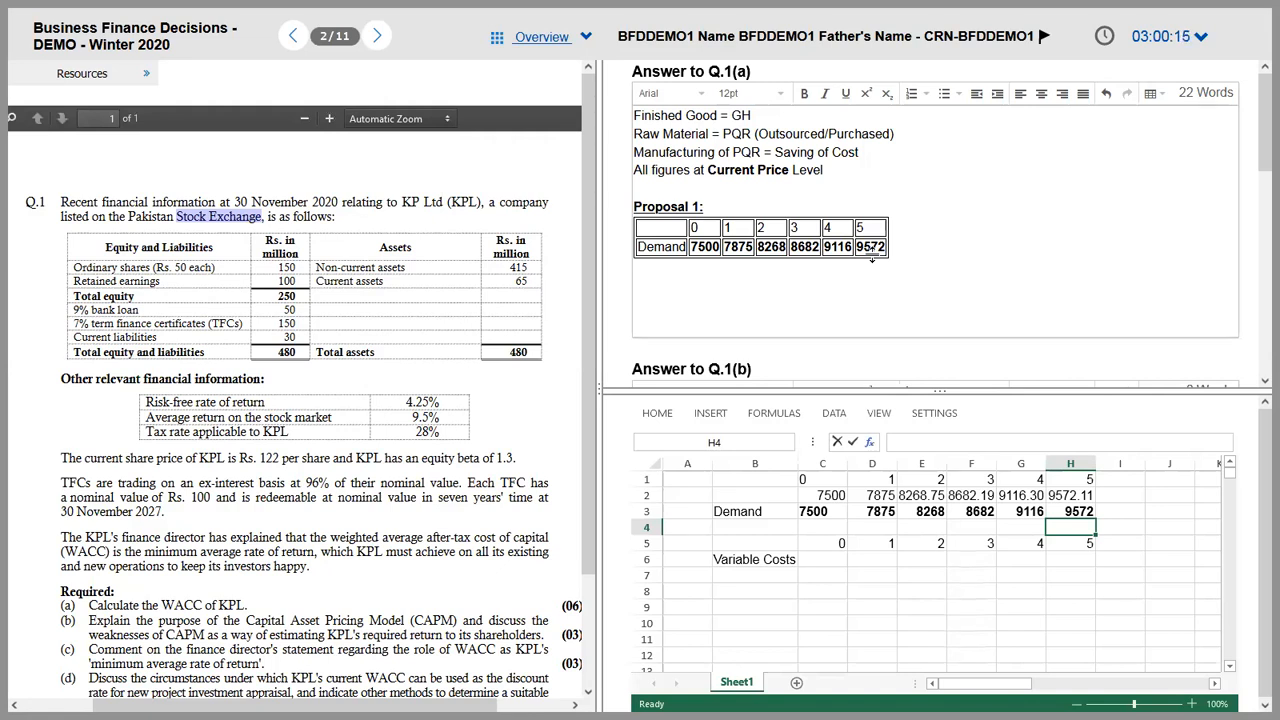
pyautogui.press('Down')
pyautogui.press('Left')
pyautogui.press('Left')
pyautogui.press('Left')
pyautogui.press('Down')
pyautogui.press('Left')
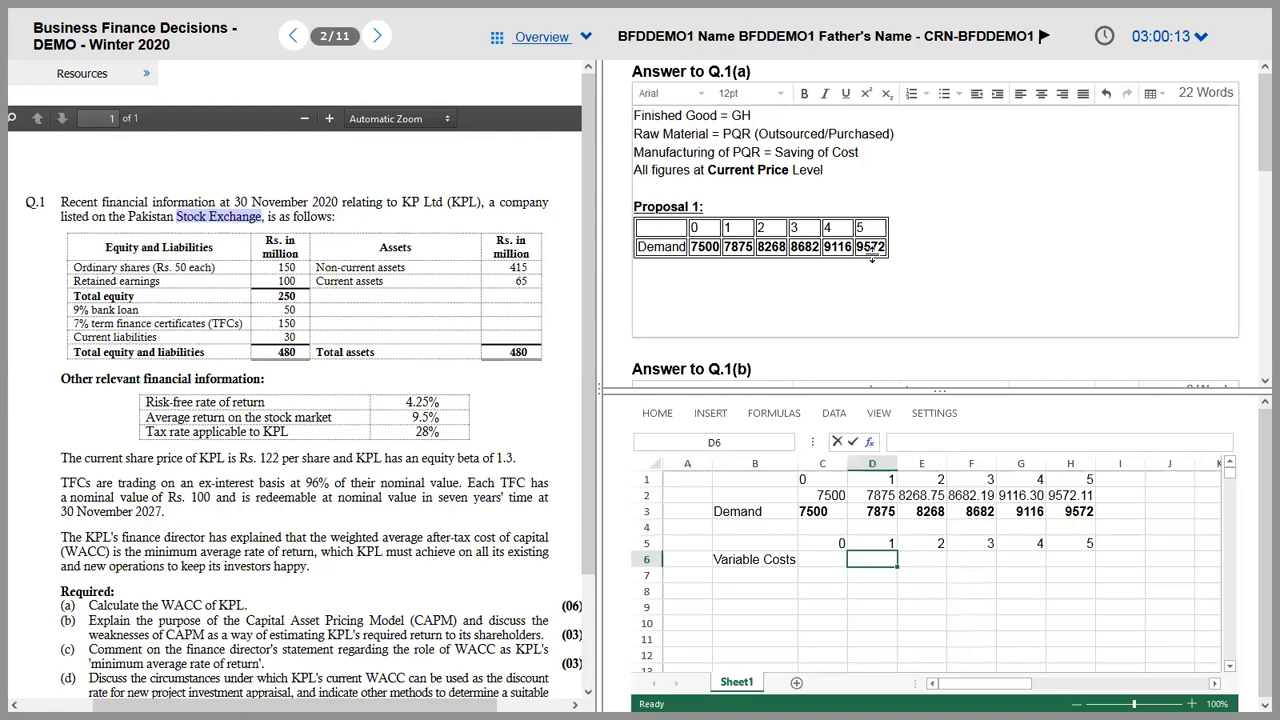
pyautogui.hotkey('alt', 'Tab')
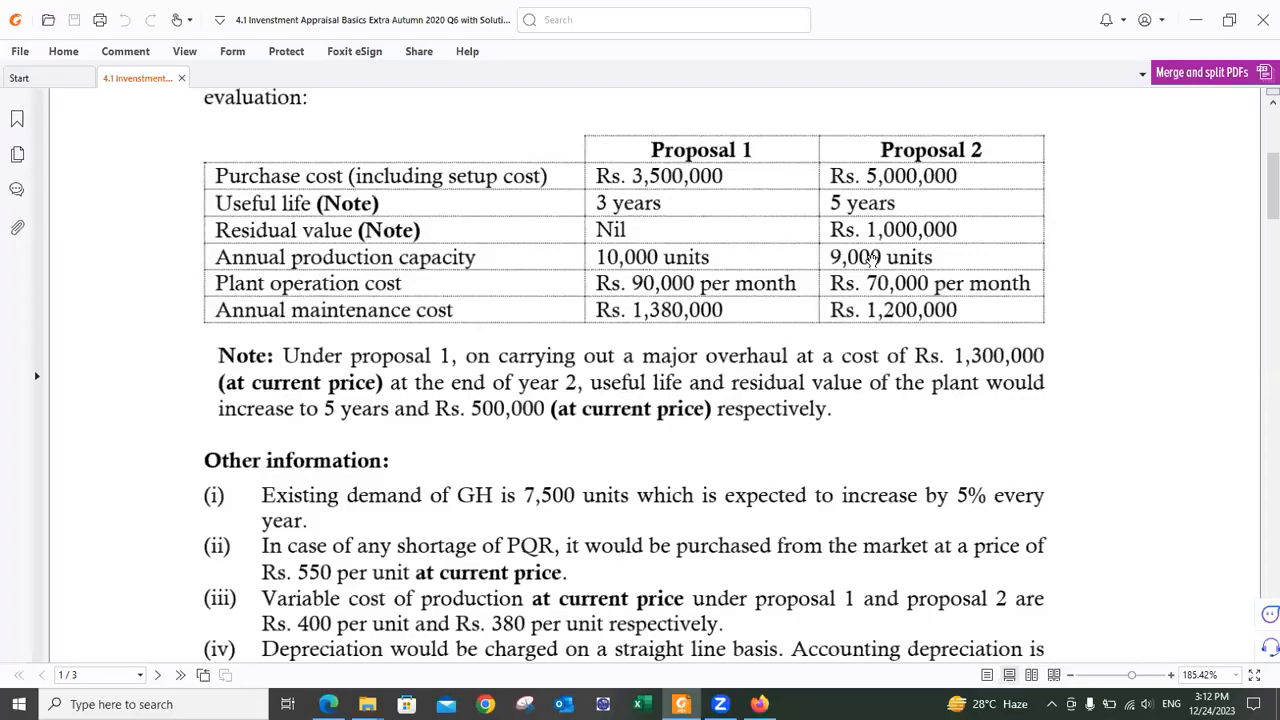
pyautogui.hotkey('alt', 'Tab')
pyautogui.write('=')
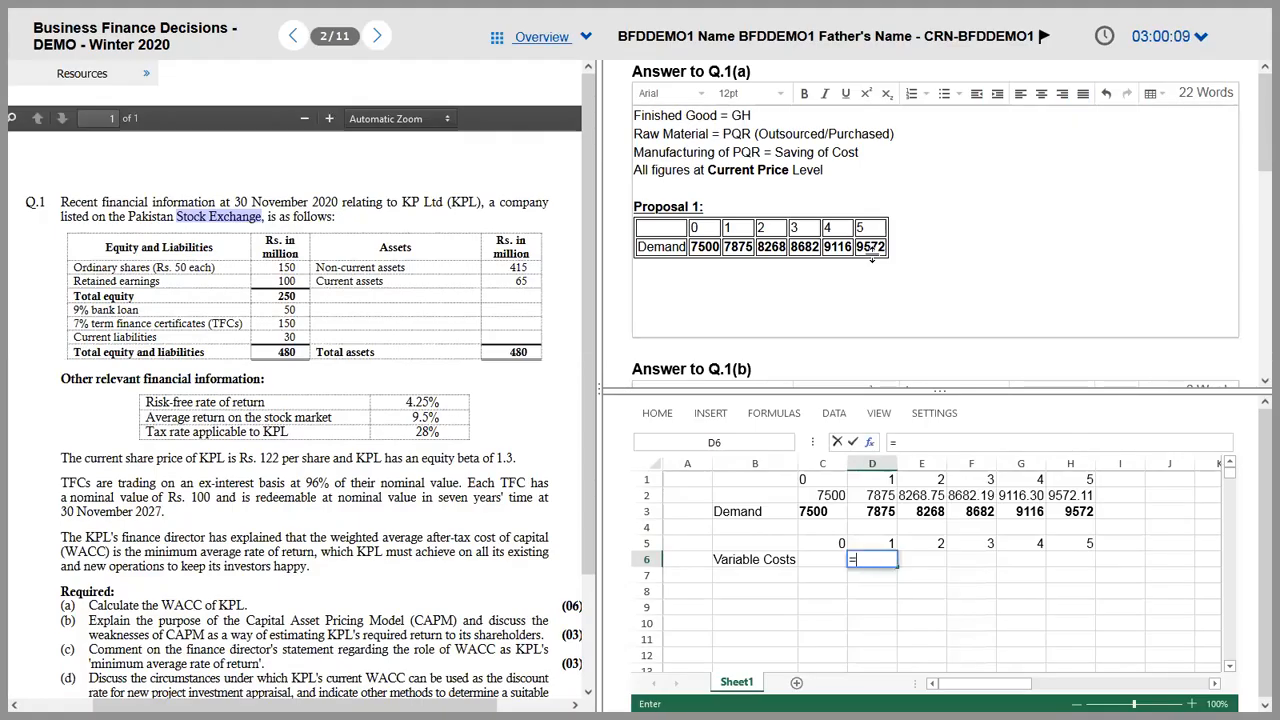
pyautogui.write('400*')
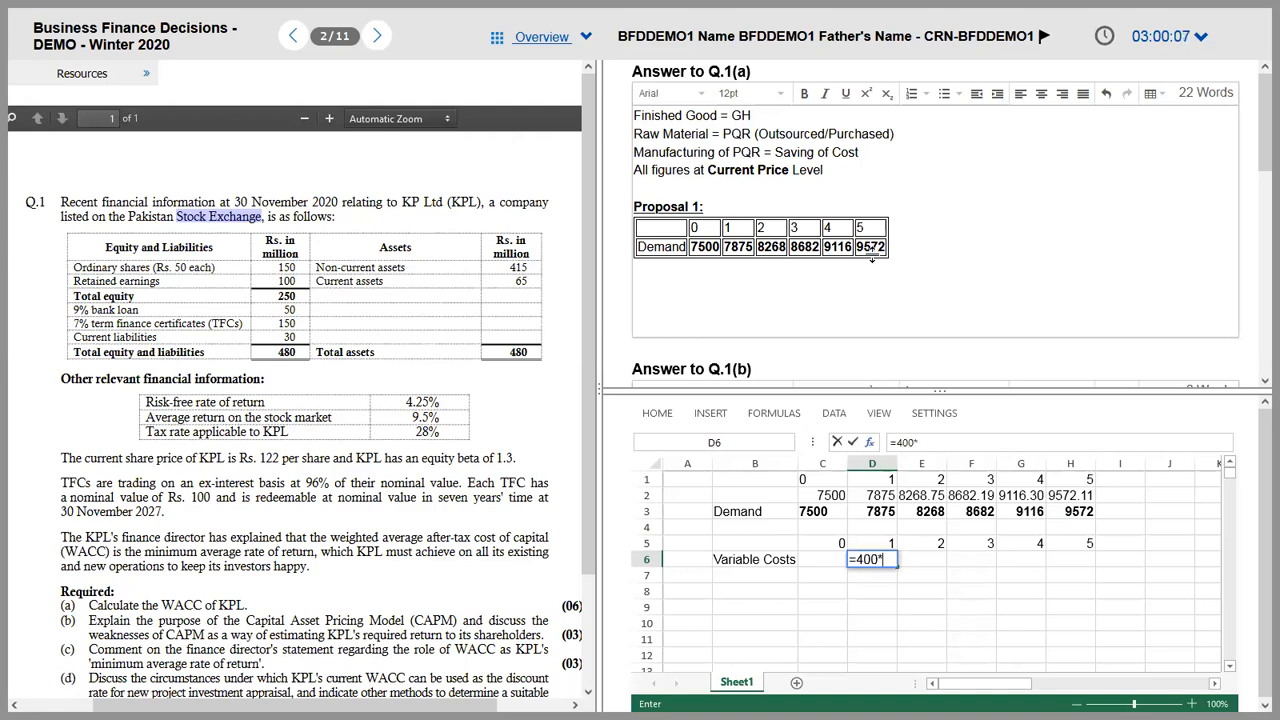
pyautogui.write('1.06')
pyautogui.write('*')
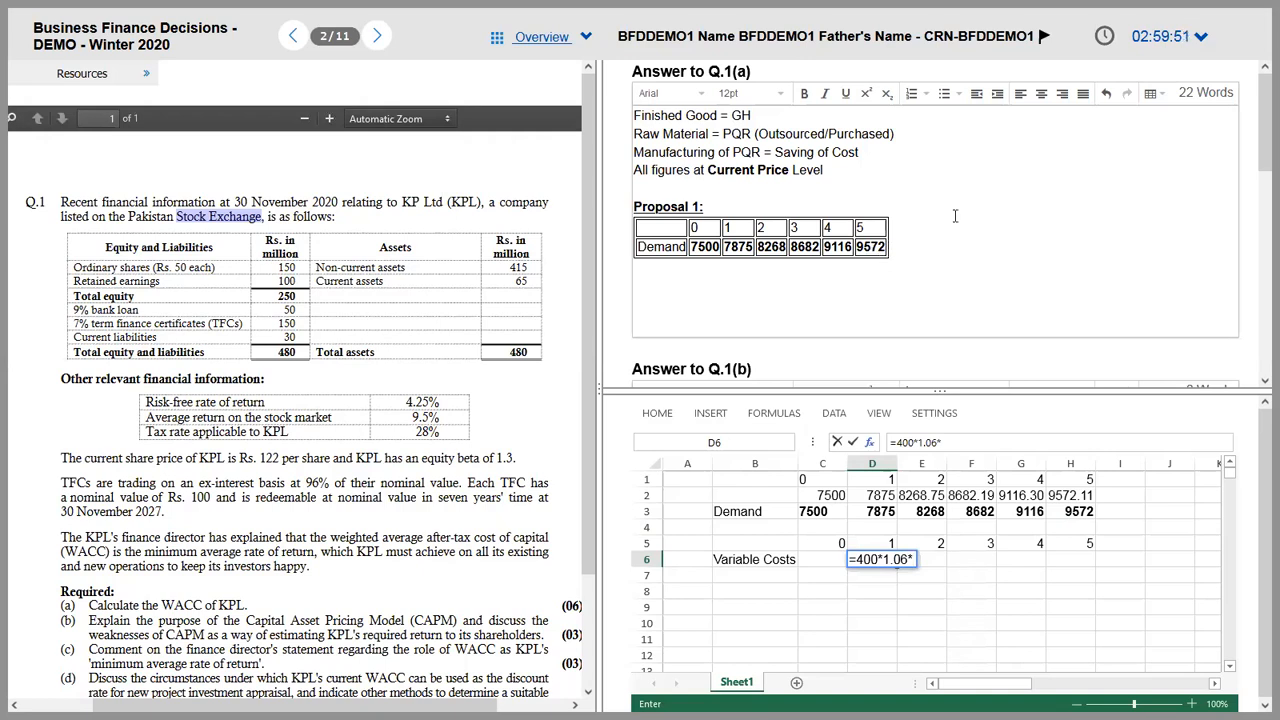
pyautogui.click(874, 497)
pyautogui.click(872, 505)
pyautogui.press('Return')
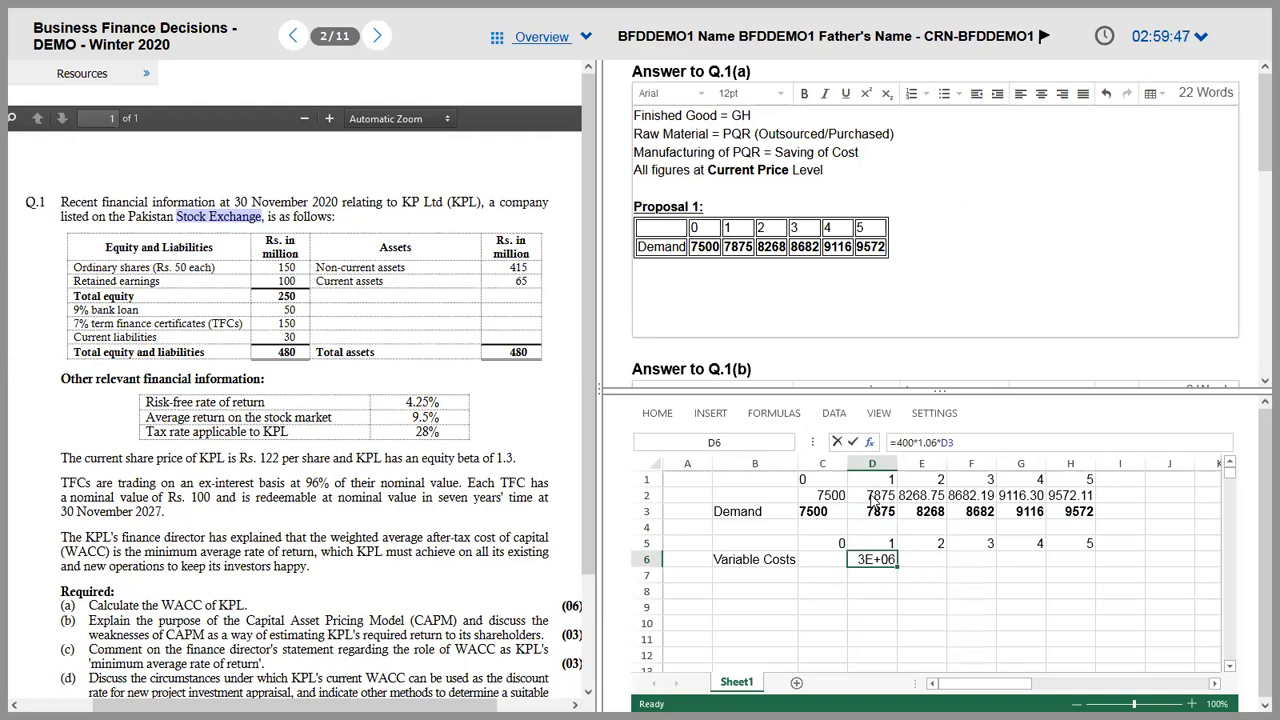
# Step: Widen column D, change D6 to =400*1.06^D5*D3 (3339000), and paste it into E6
pyautogui.moveTo(898, 464)
pyautogui.mouseDown()
pyautogui.moveTo(946, 464)
pyautogui.moveTo(920, 464)
pyautogui.mouseUp()
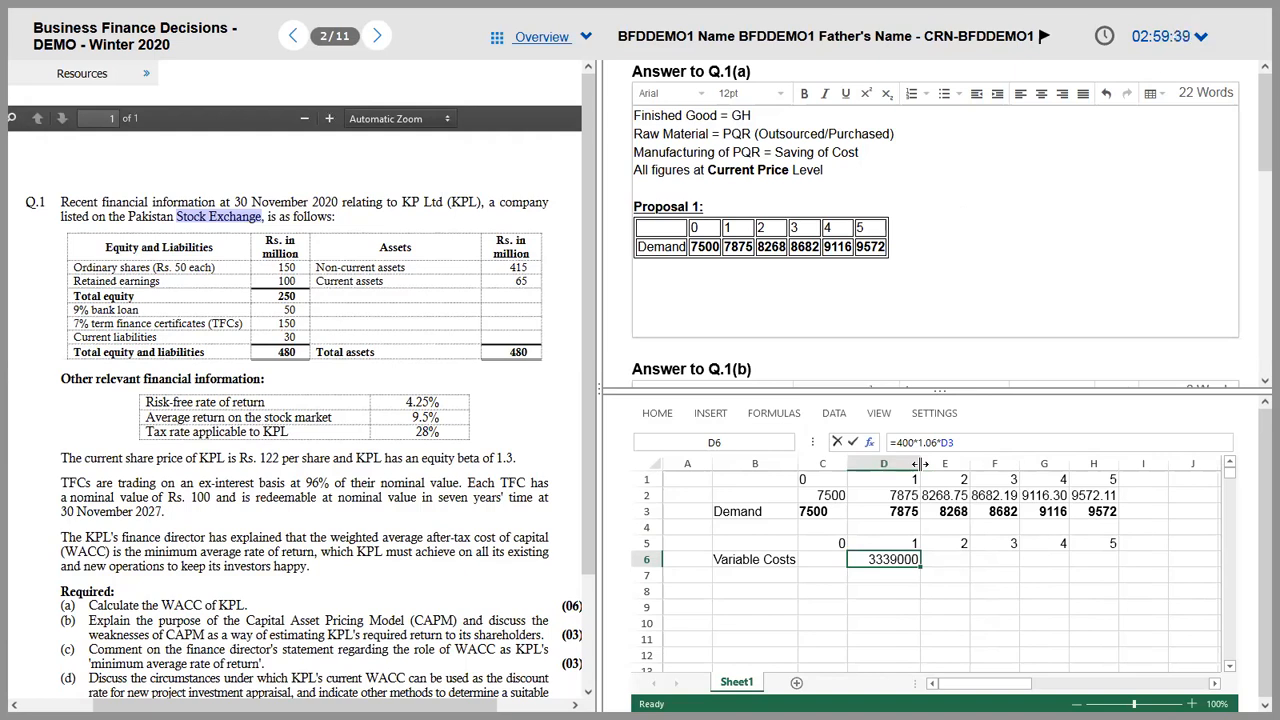
pyautogui.press('Right')
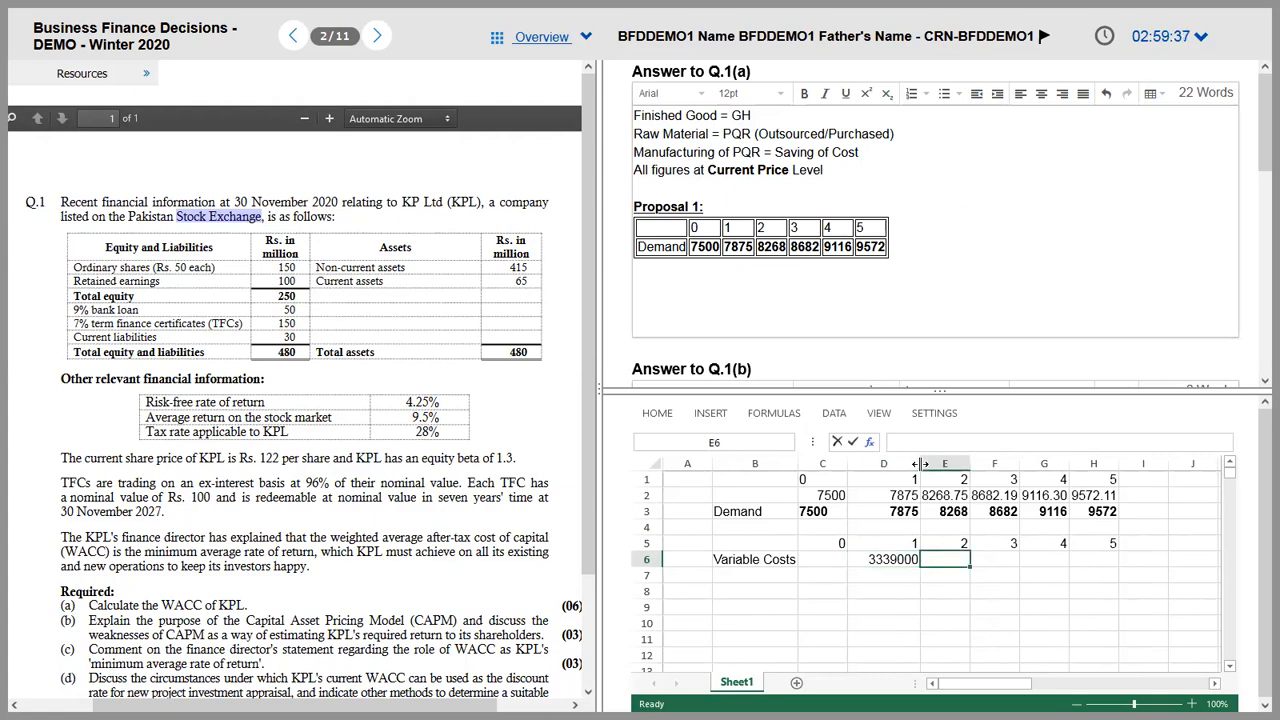
pyautogui.press('Left')
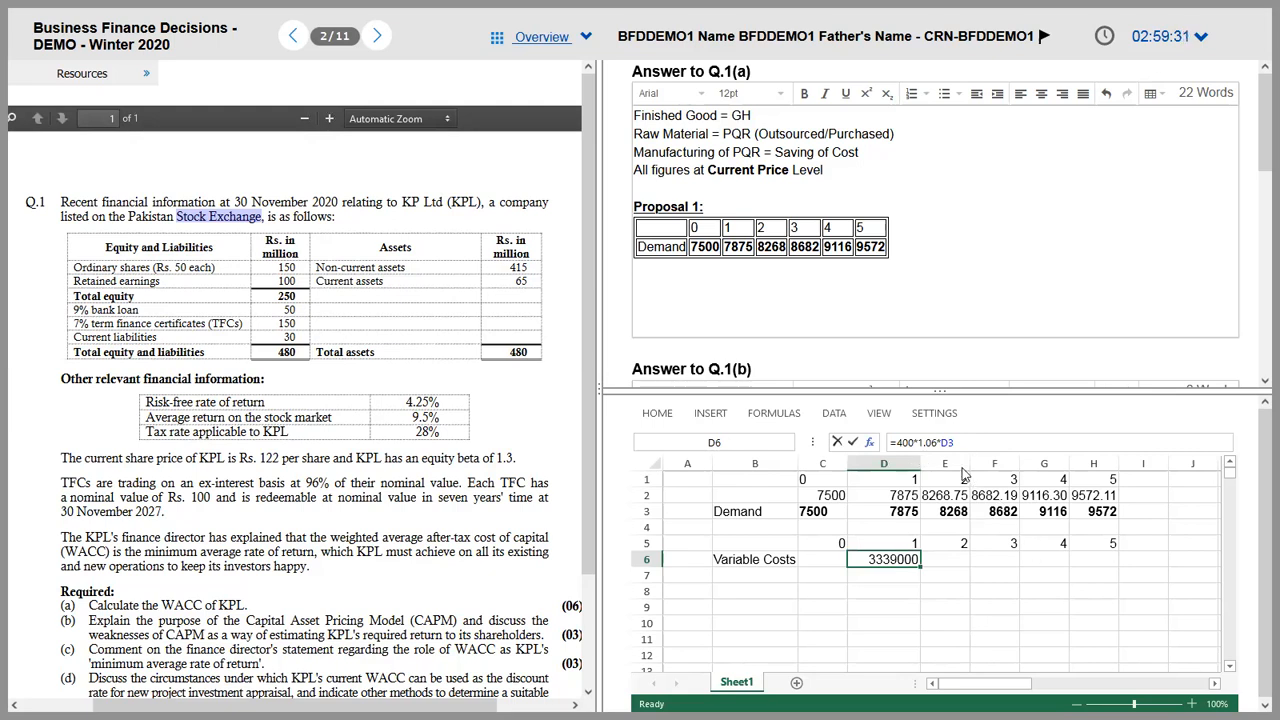
pyautogui.click(938, 447)
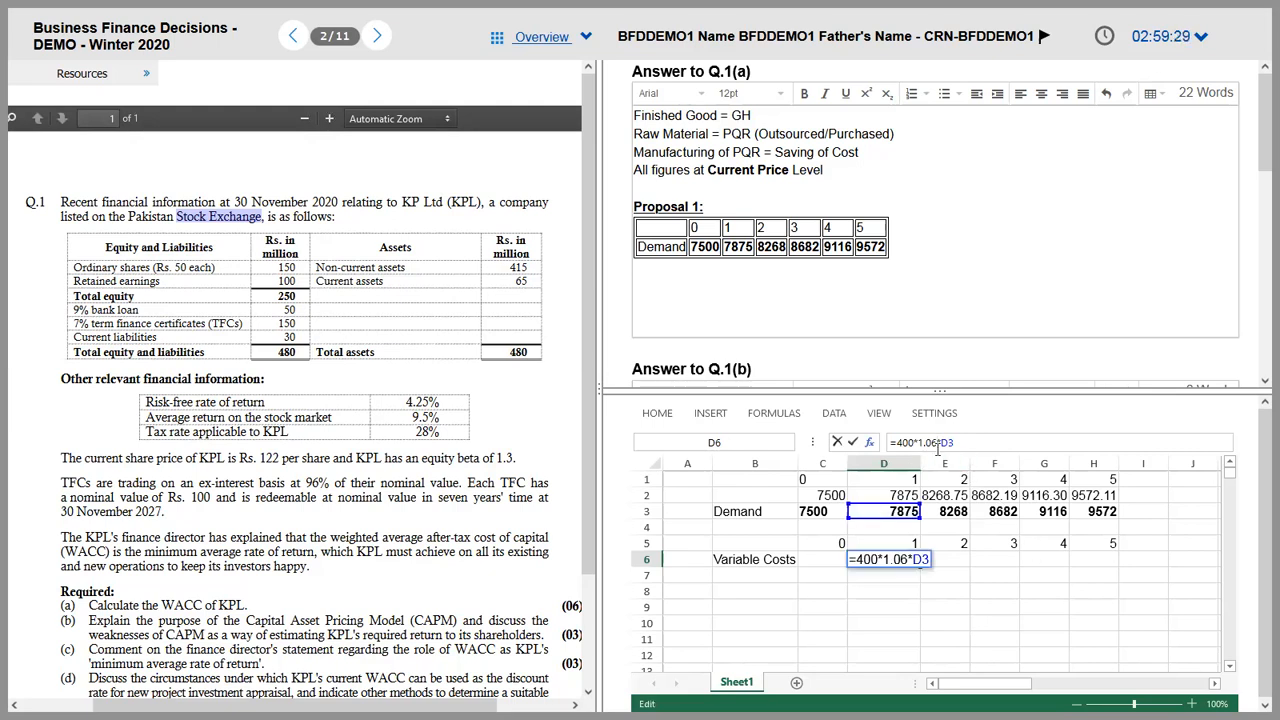
pyautogui.press('Tab')
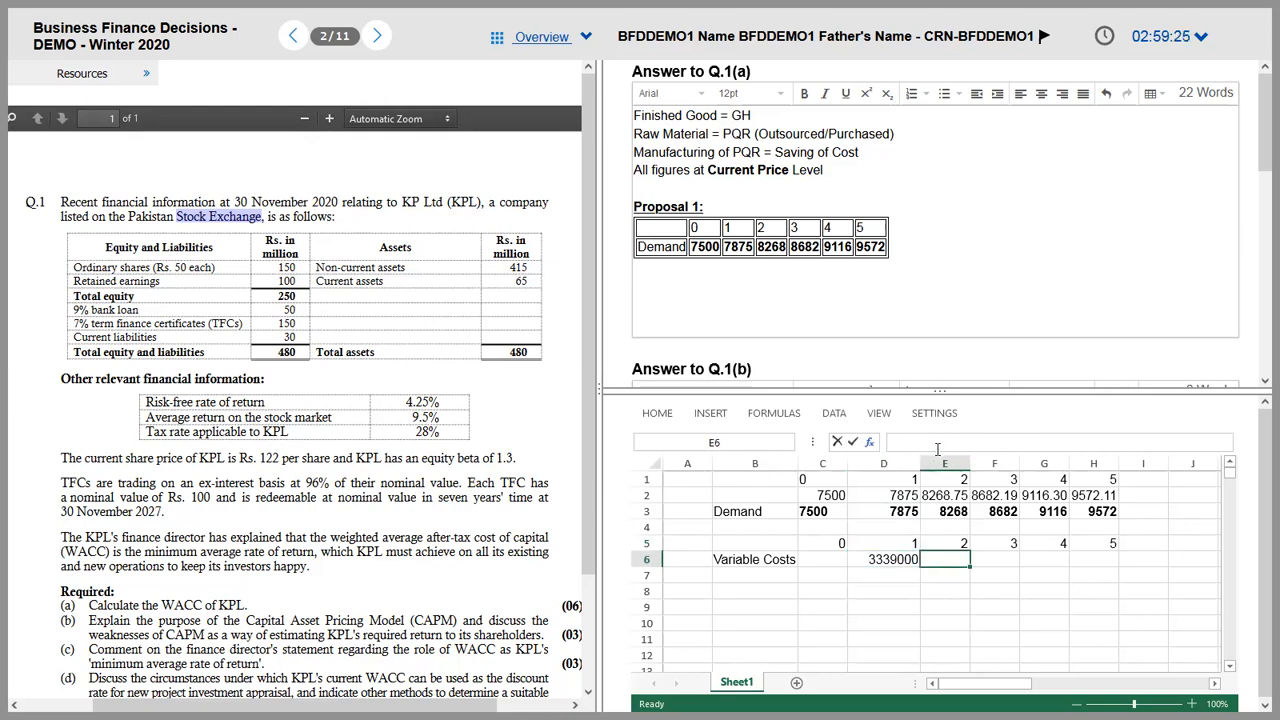
pyautogui.press('Left')
pyautogui.click(938, 447)
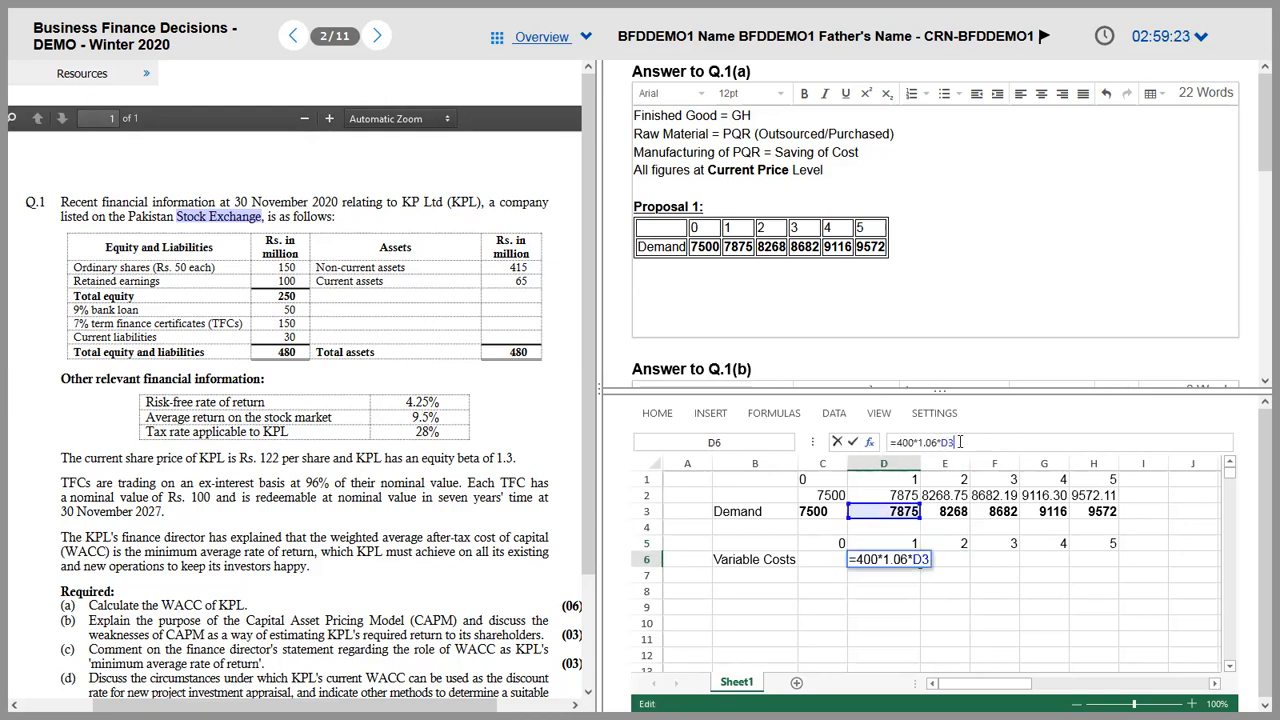
pyautogui.write('^')
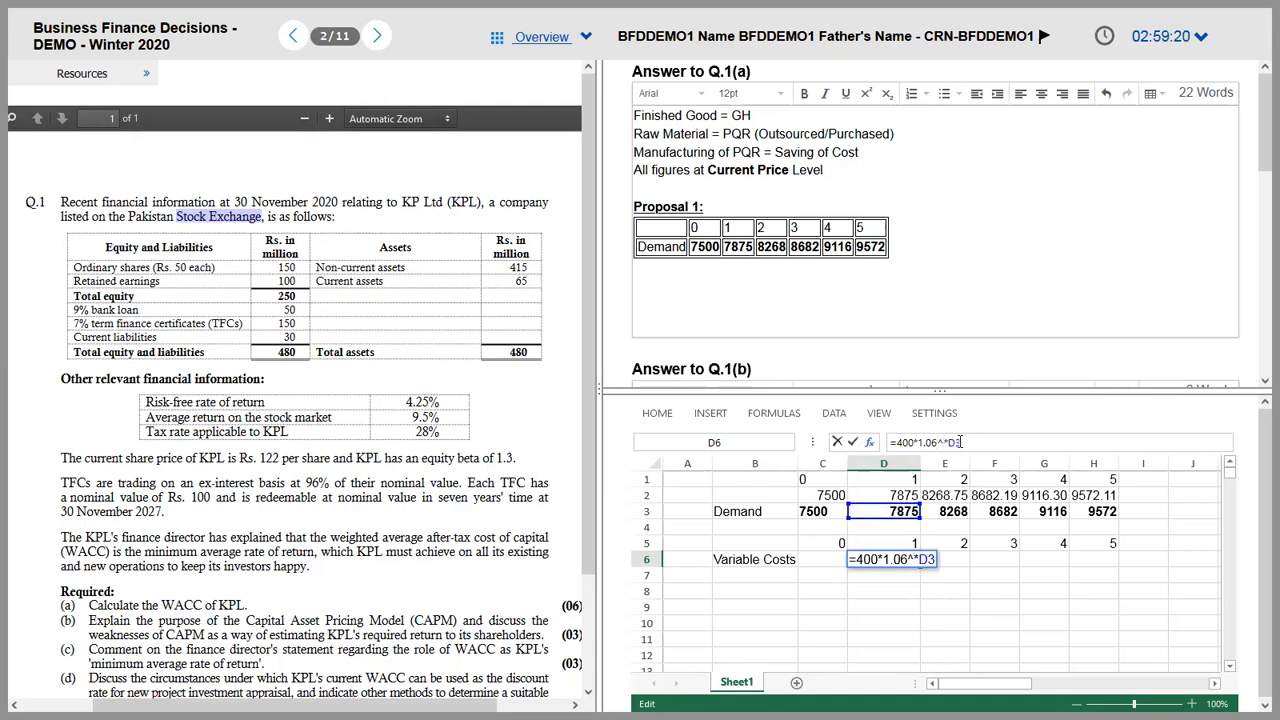
pyautogui.click(903, 545)
pyautogui.hotkey('ctrl', 'Return')
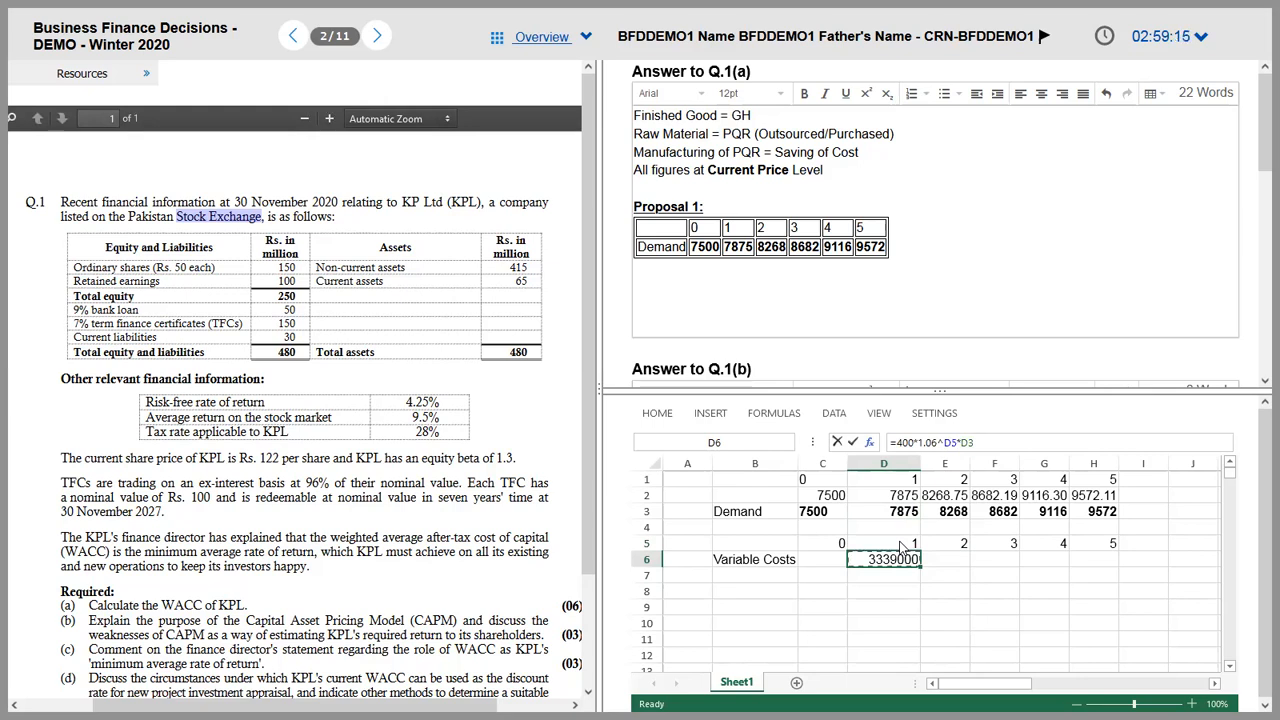
pyautogui.press('Right')
pyautogui.write('=400*1.06^E5*E3')
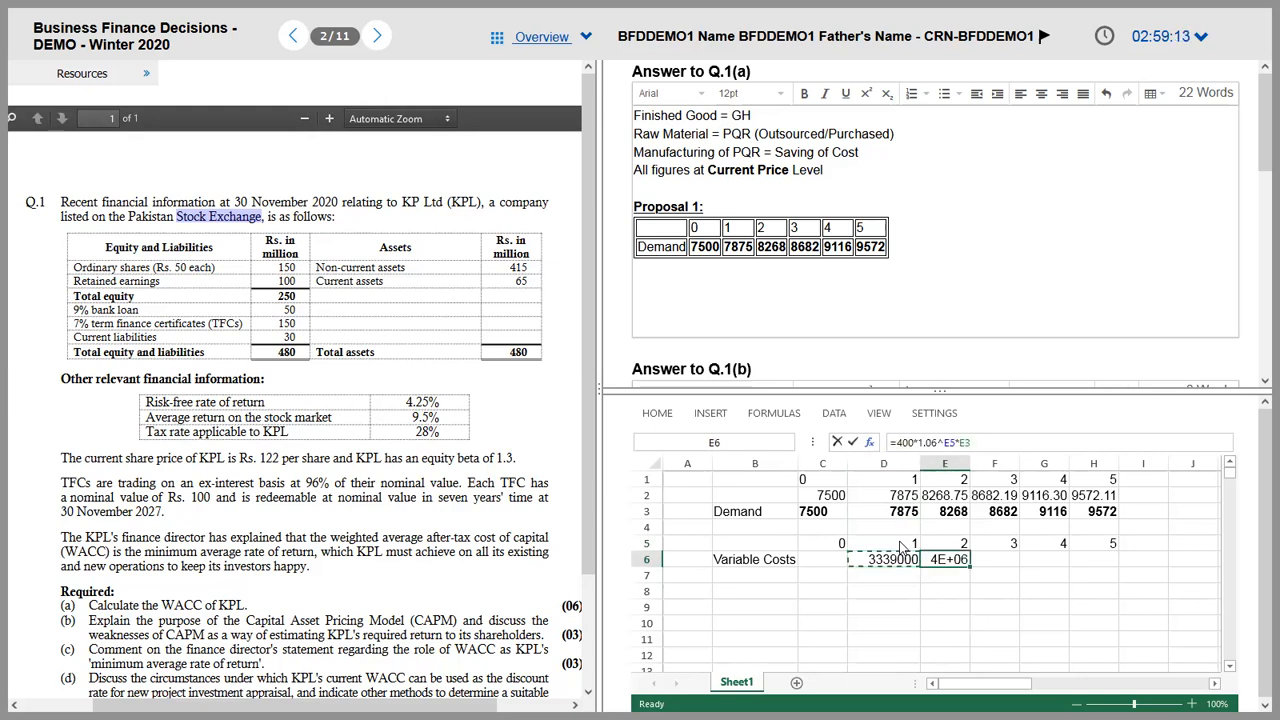
# Step: Adjust column E's width and inspect the year 2 variable cost in E6
pyautogui.moveTo(970, 464); pyautogui.dragTo(1018, 465)
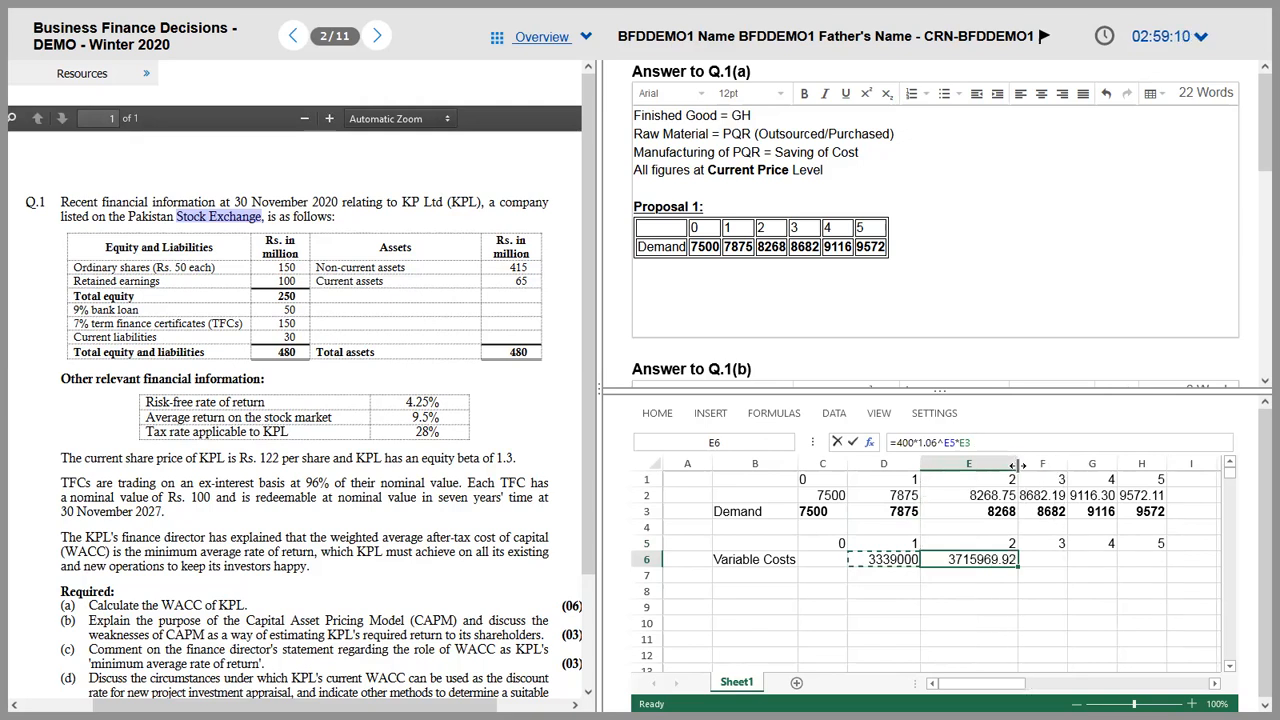
pyautogui.click(1006, 465)
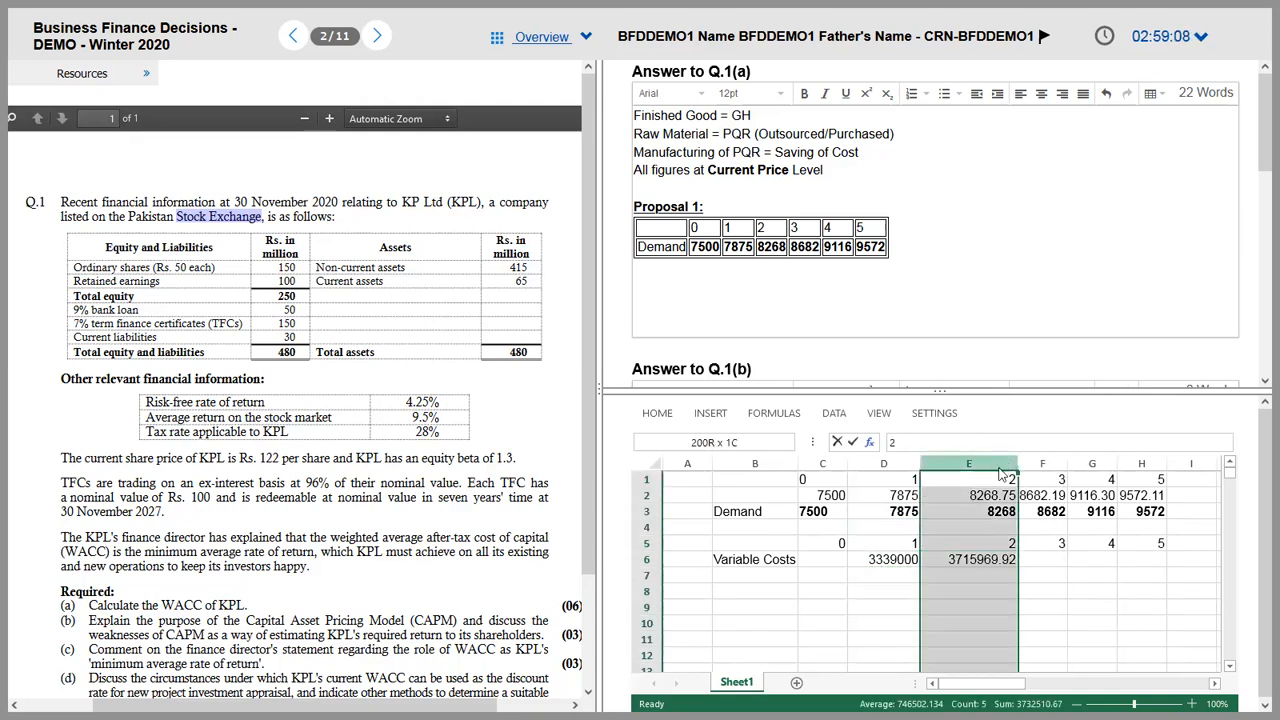
pyautogui.click(984, 541)
pyautogui.moveTo(1018, 458); pyautogui.dragTo(1006, 458)
pyautogui.click(995, 566)
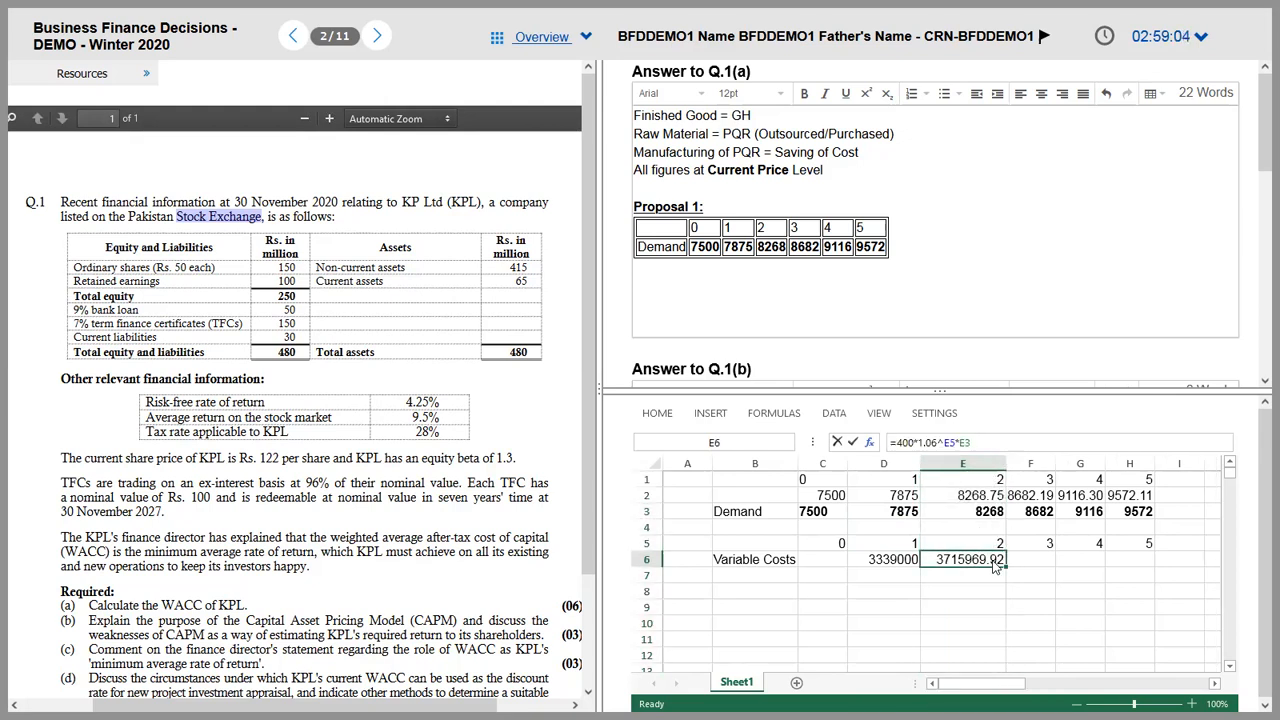
pyautogui.click(982, 591)
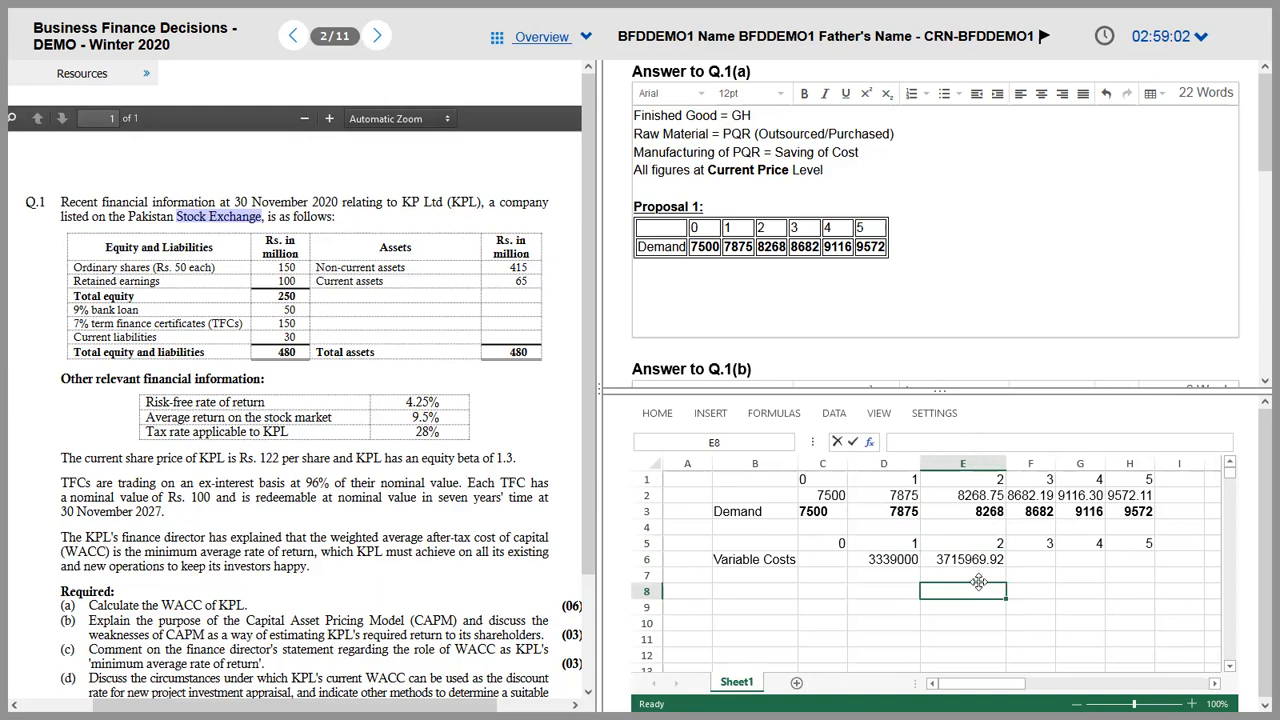
# Step: Enter the check formula =400*1.06^2*E3 in E8, confirming 3715969.92
pyautogui.write('=')
pyautogui.press('Up')
pyautogui.press('Up')
pyautogui.press('Up')
pyautogui.press('Down')
pyautogui.press('Down')
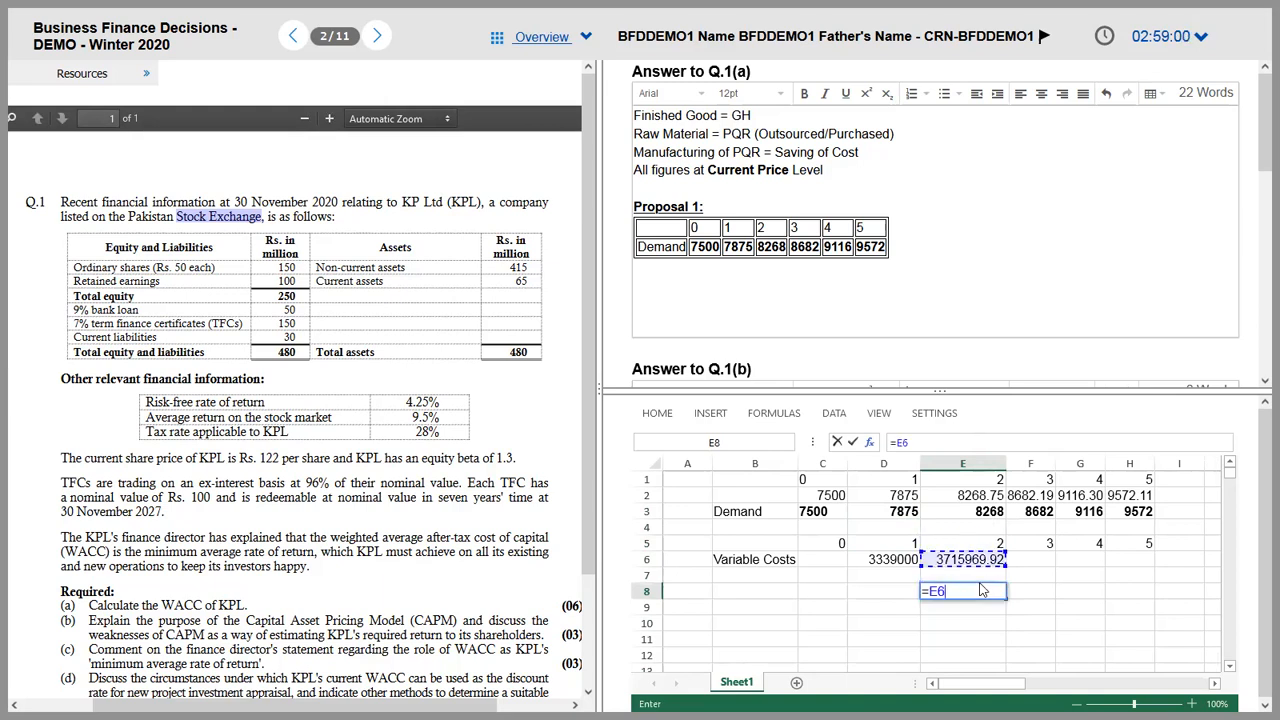
pyautogui.press('BackSpace')
pyautogui.press('BackSpace')
pyautogui.write('400*1.06^2')
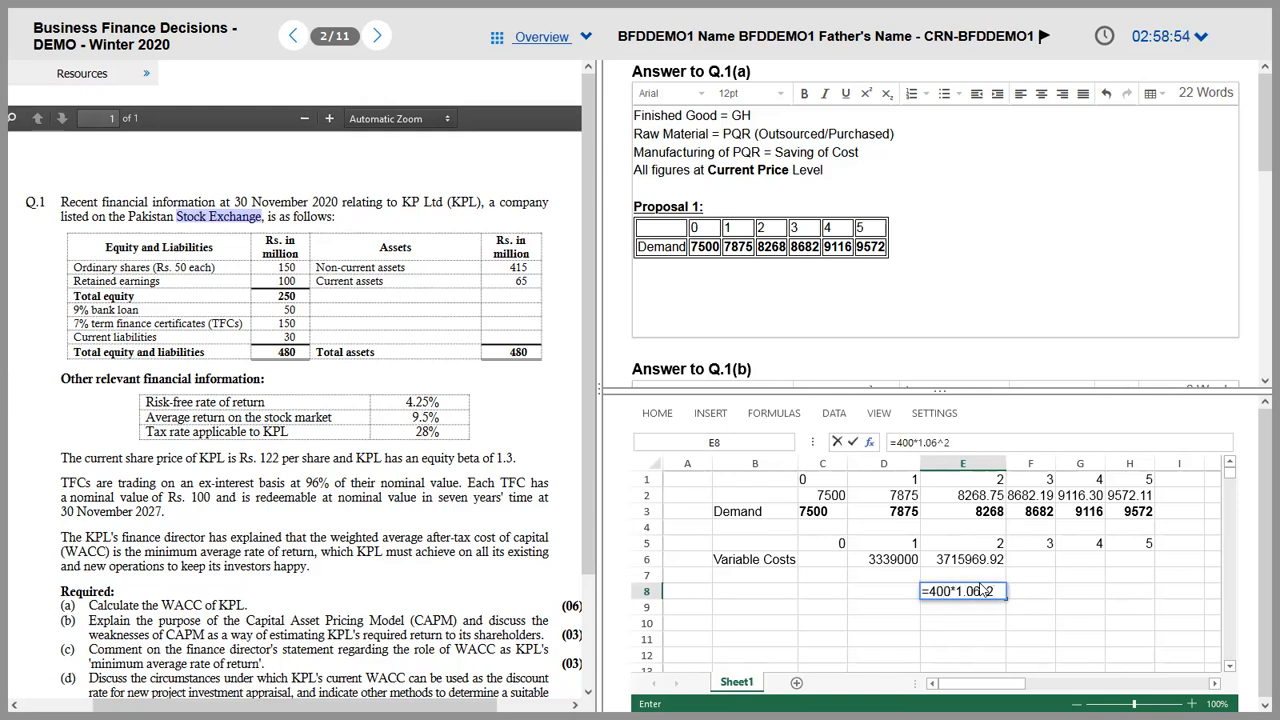
pyautogui.write('*E5')
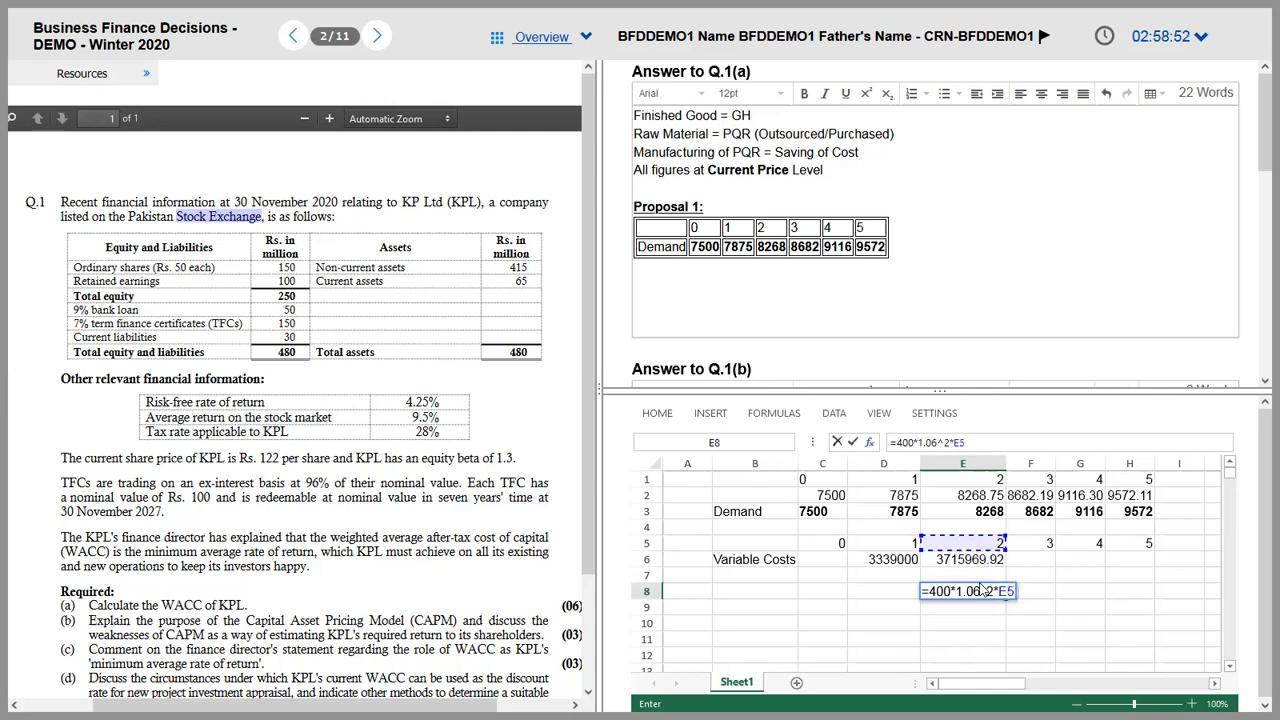
pyautogui.press('Up')
pyautogui.press('Up')
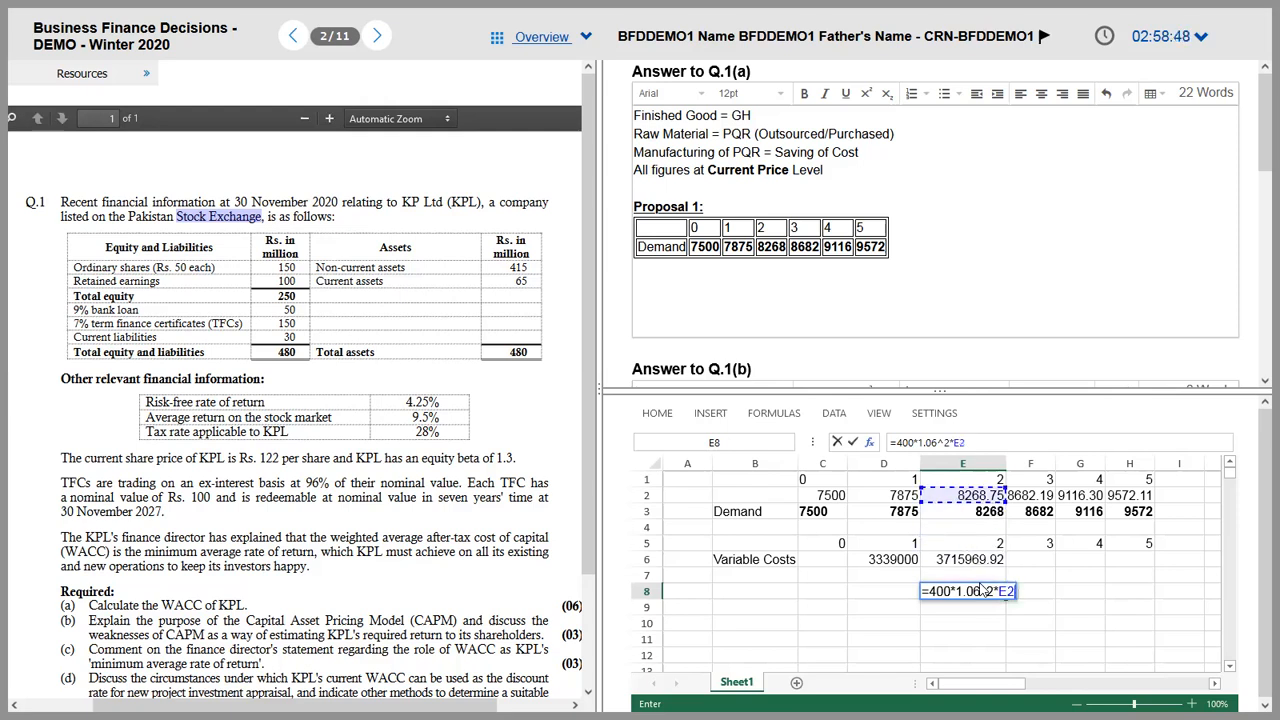
pyautogui.press('Return')
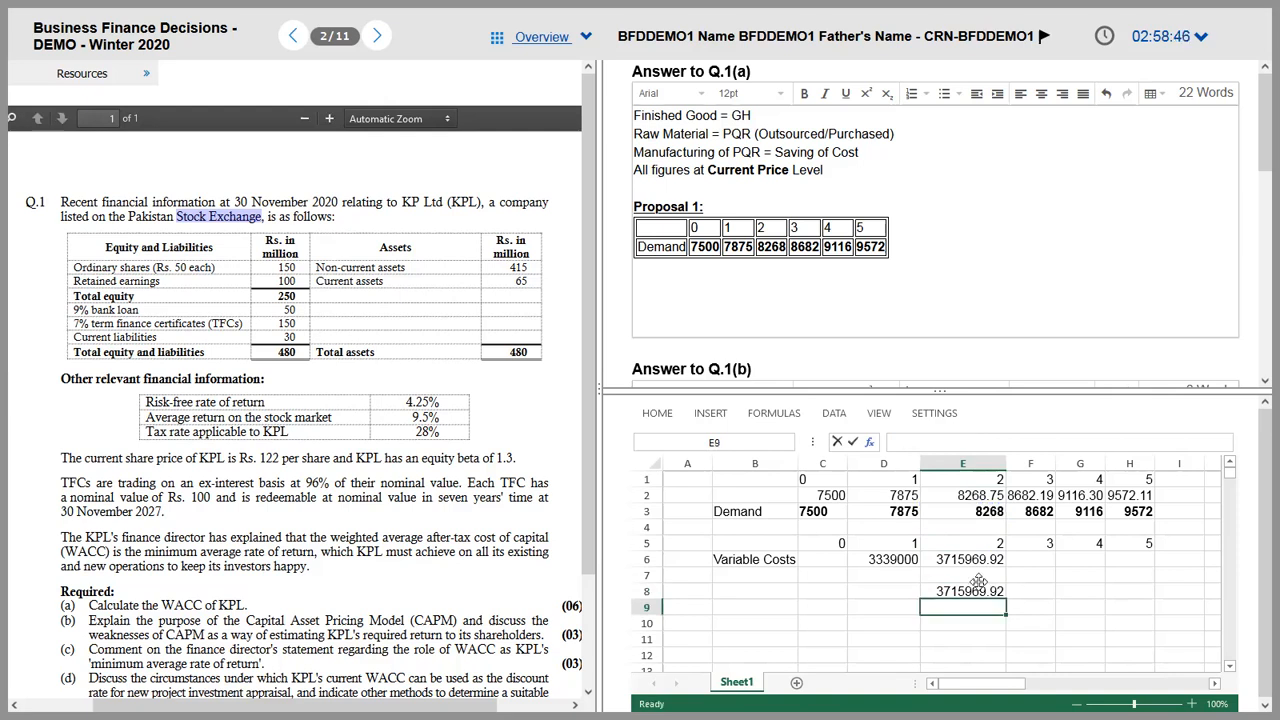
pyautogui.press('Up')
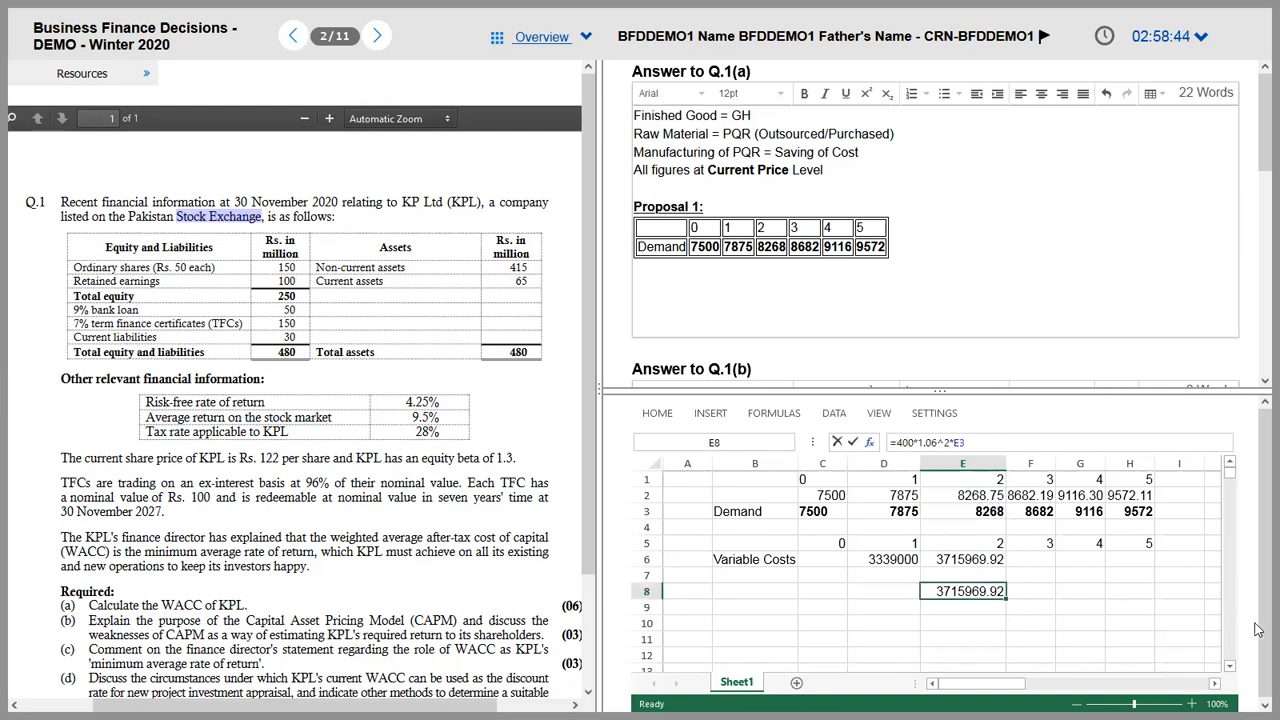
pyautogui.click(910, 442)
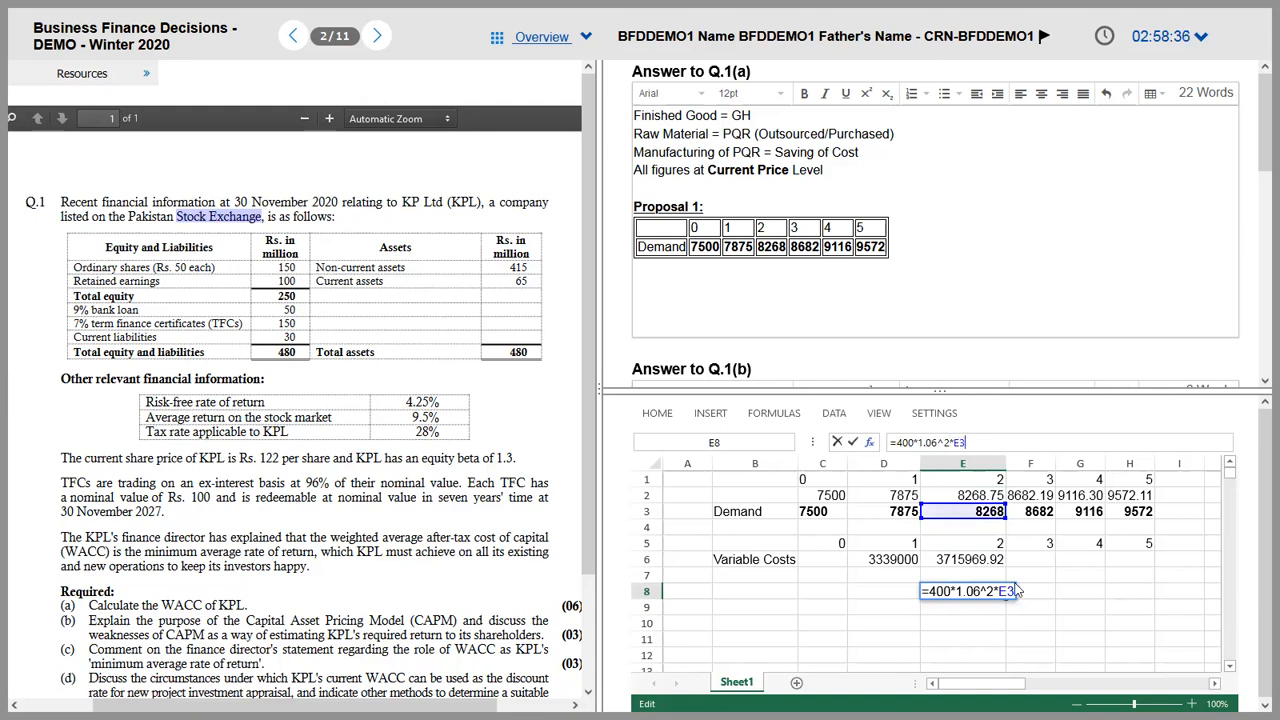
pyautogui.hotkey('ctrl', 'Return')
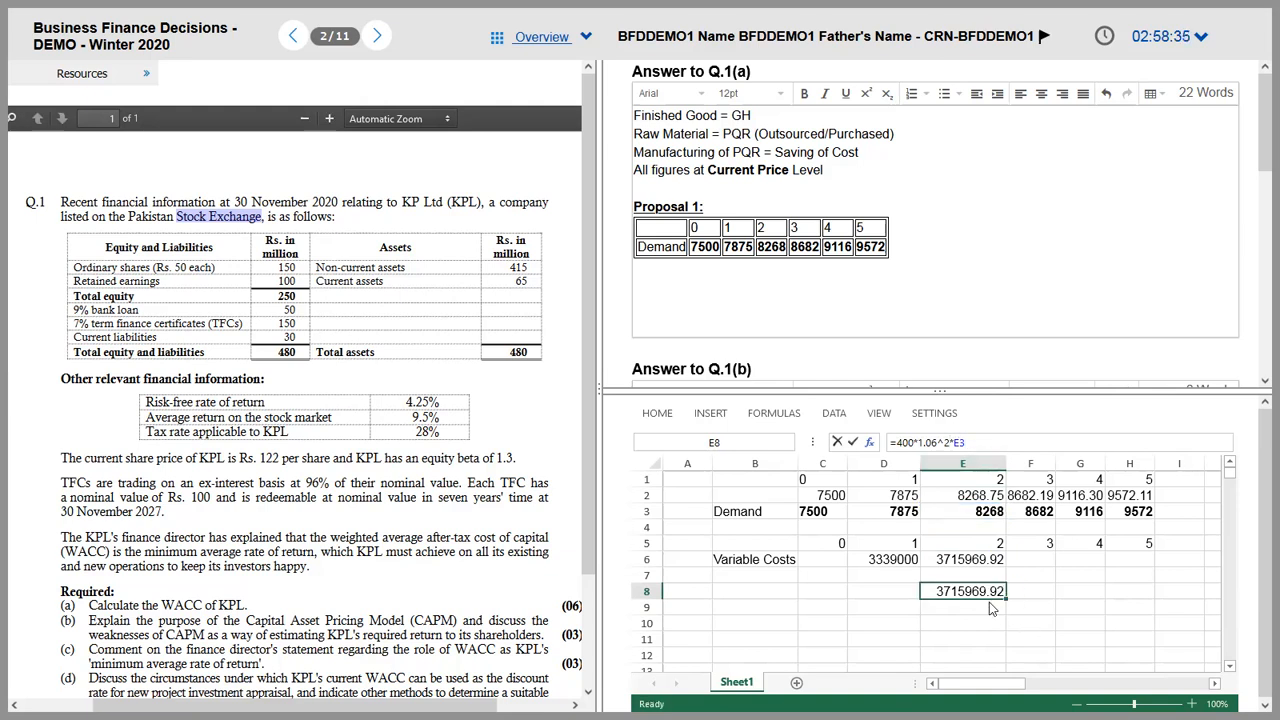
pyautogui.click(978, 565)
pyautogui.click(883, 563)
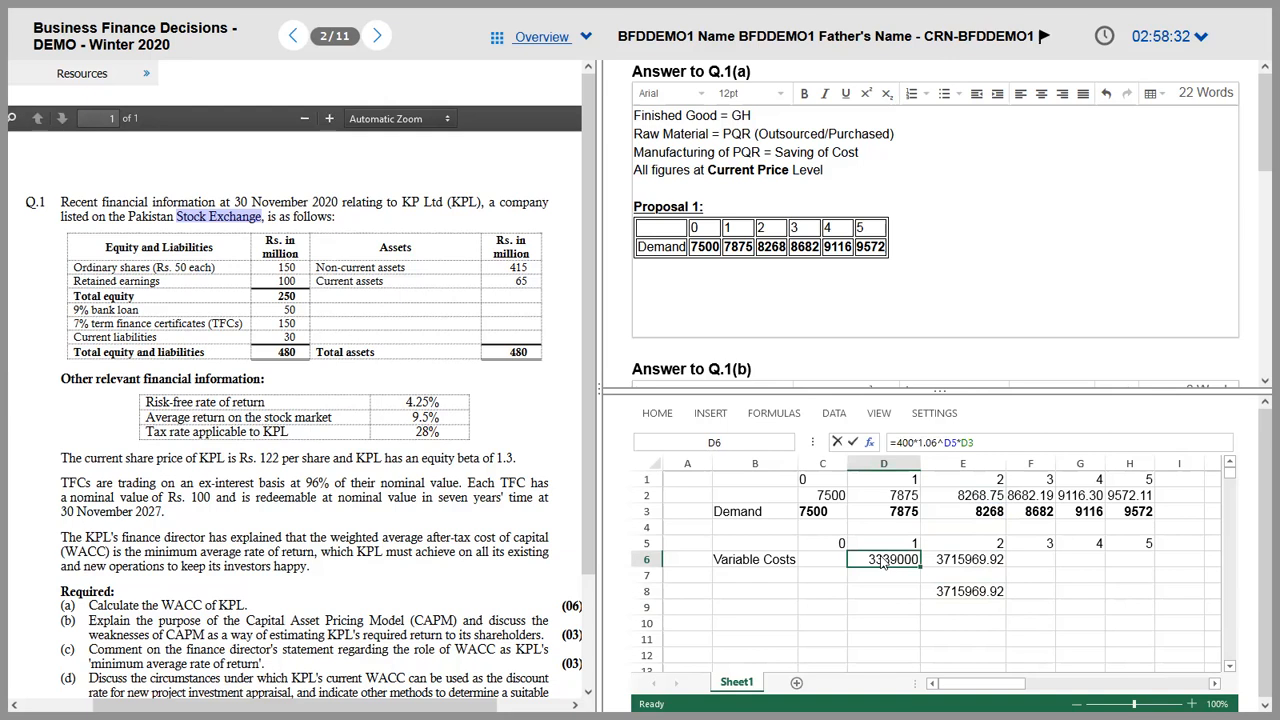
# Step: Clear the E8 check cell and return to the year 2 cost in E6
pyautogui.press('Right')
pyautogui.press('Down')
pyautogui.press('Down')
pyautogui.press('Delete')
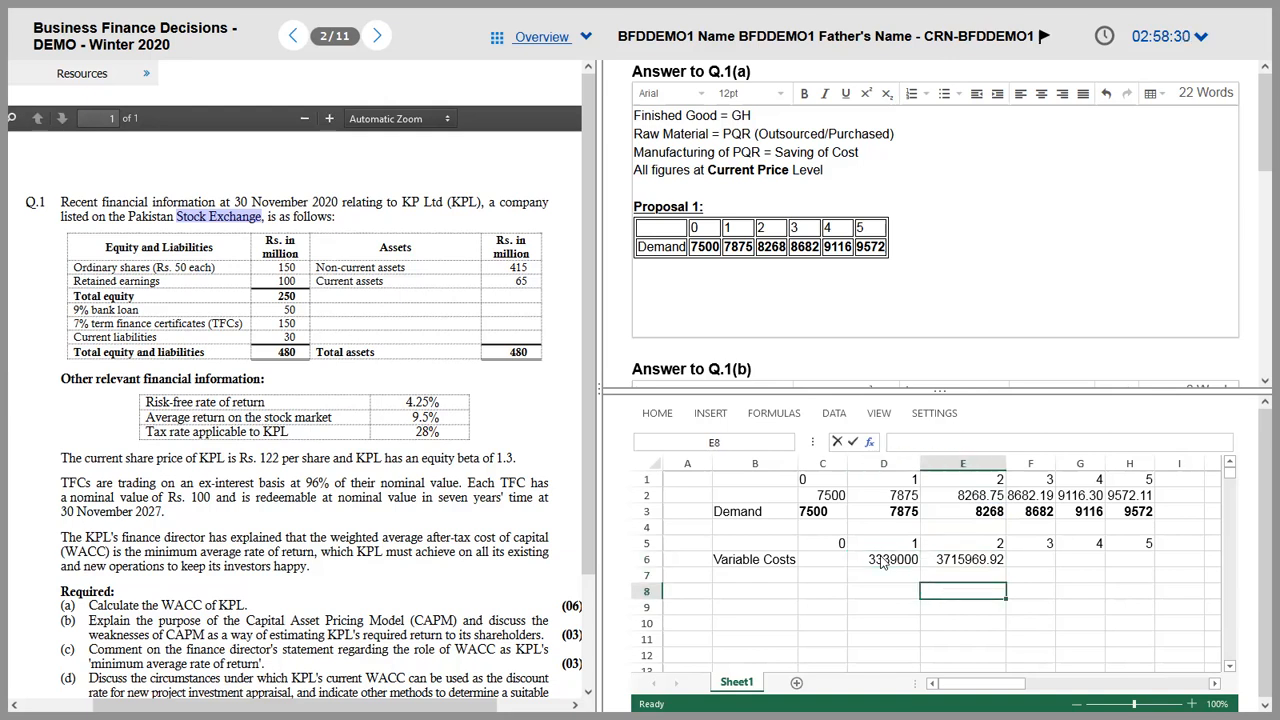
pyautogui.press('Up')
pyautogui.press('Up')
pyautogui.press('Right')
pyautogui.press('Left')
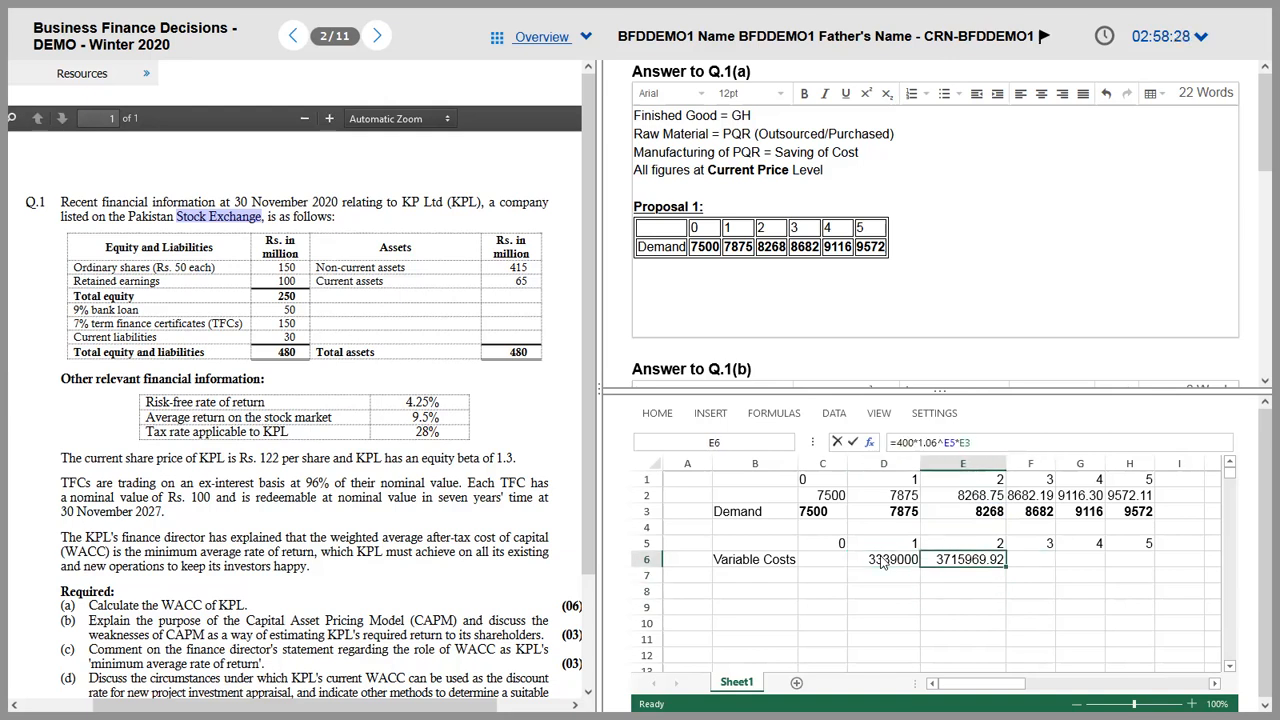
pyautogui.press('Right')
pyautogui.press('Left')
pyautogui.press('Left')
pyautogui.press('Right')
pyautogui.press('Down')
pyautogui.press('Up')
# Step: Fill the variable cost formula across years 3 to 5 in F6:H6
pyautogui.hotkey('shift', 'Right')
pyautogui.hotkey('shift', 'Right')
pyautogui.hotkey('shift', 'Right')
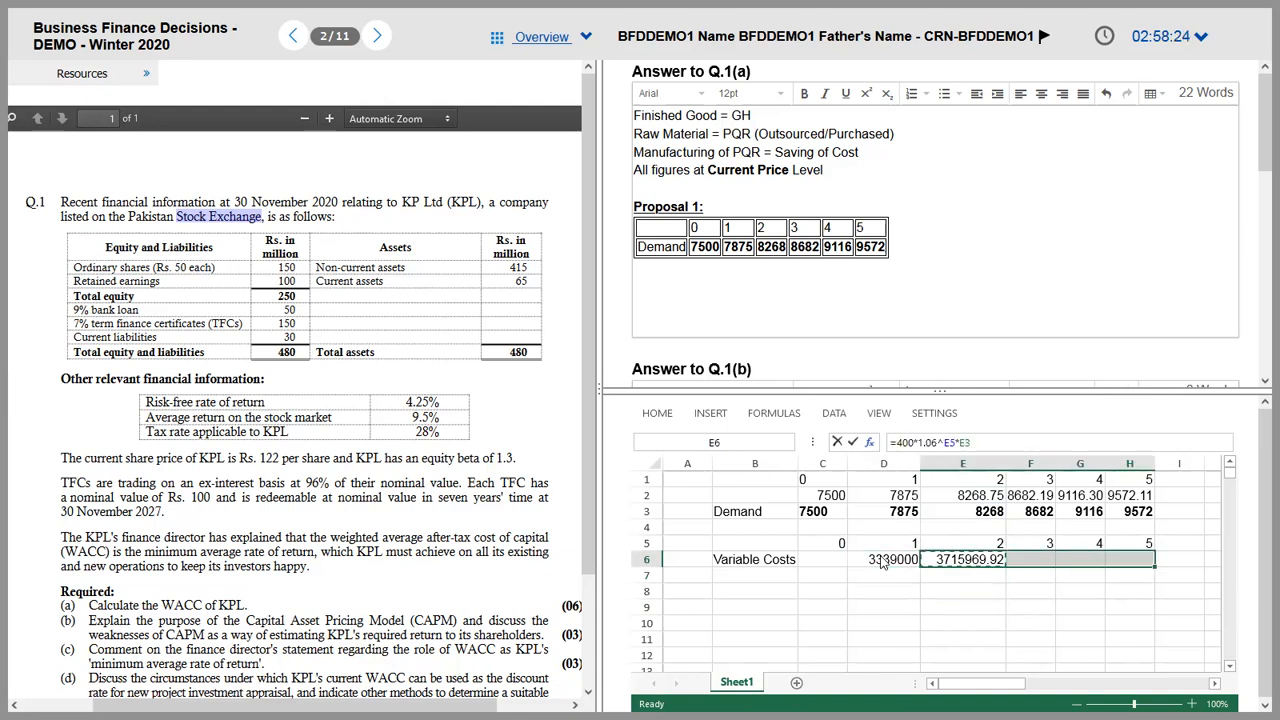
pyautogui.hotkey('ctrl', 'v')
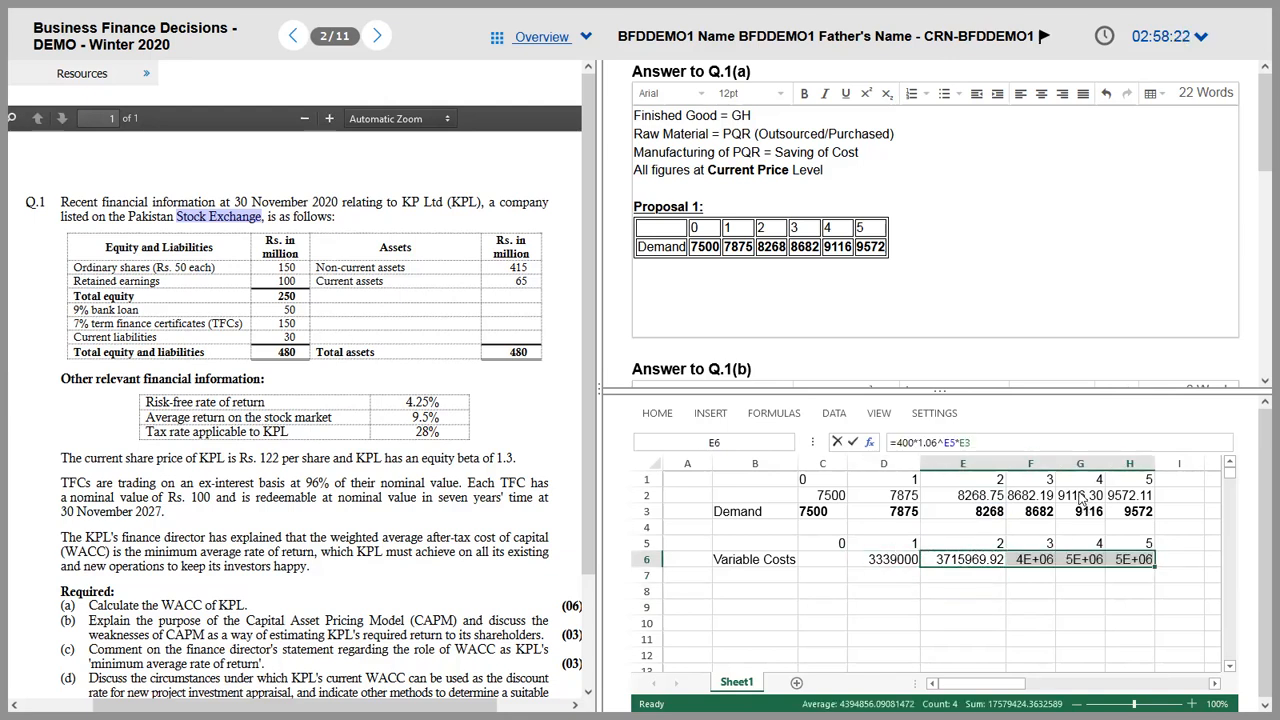
pyautogui.press('Down')
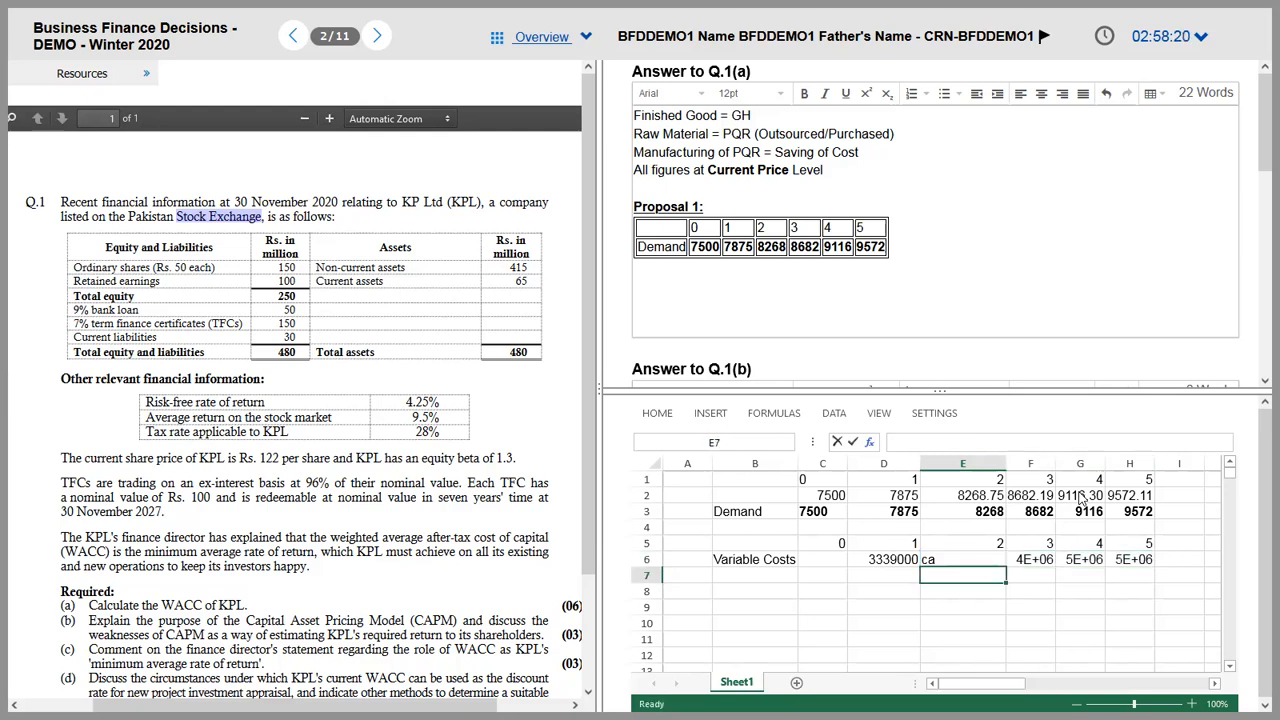
pyautogui.press('Up')
pyautogui.hotkey('shift', 'Right')
pyautogui.hotkey('shift', 'Right')
pyautogui.hotkey('shift', 'Right')
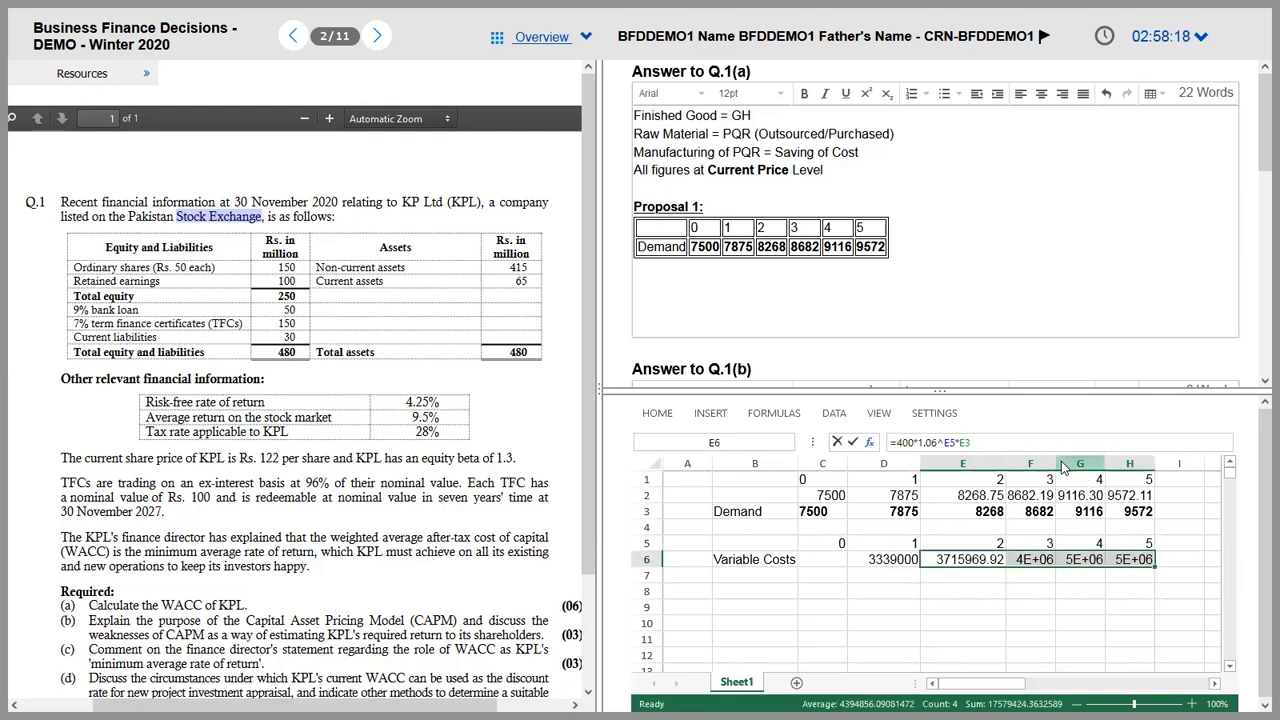
# Step: Widen columns F and H so 4136160.365, 4603496.0 and 5123798.1 show fully
pyautogui.moveTo(1055, 462); pyautogui.dragTo(1160, 459)
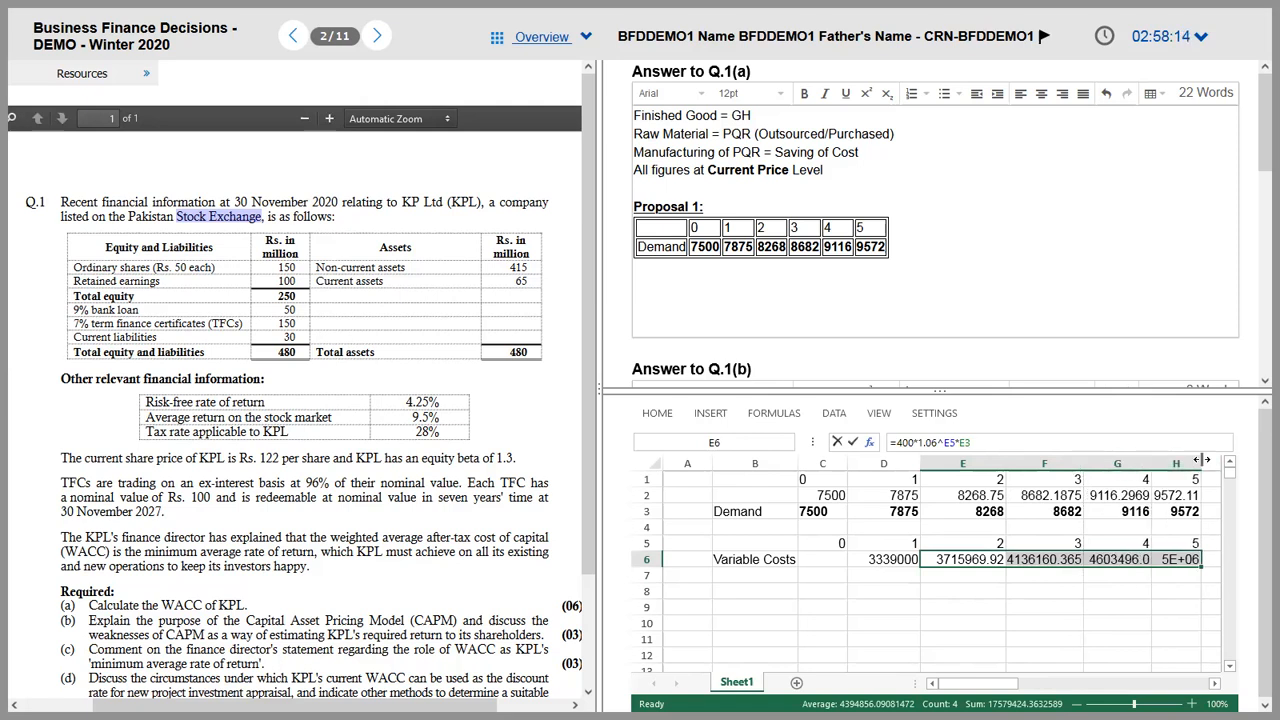
pyautogui.moveTo(1203, 464); pyautogui.dragTo(1221, 464)
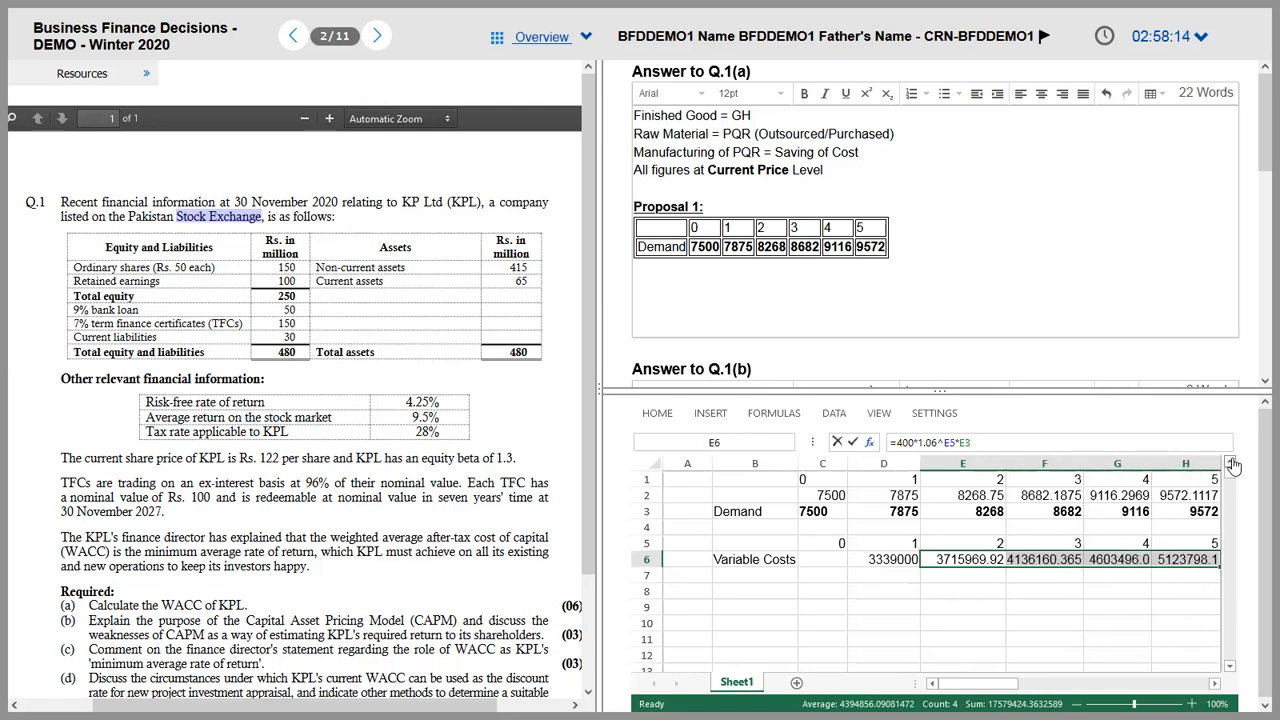
pyautogui.click(857, 580)
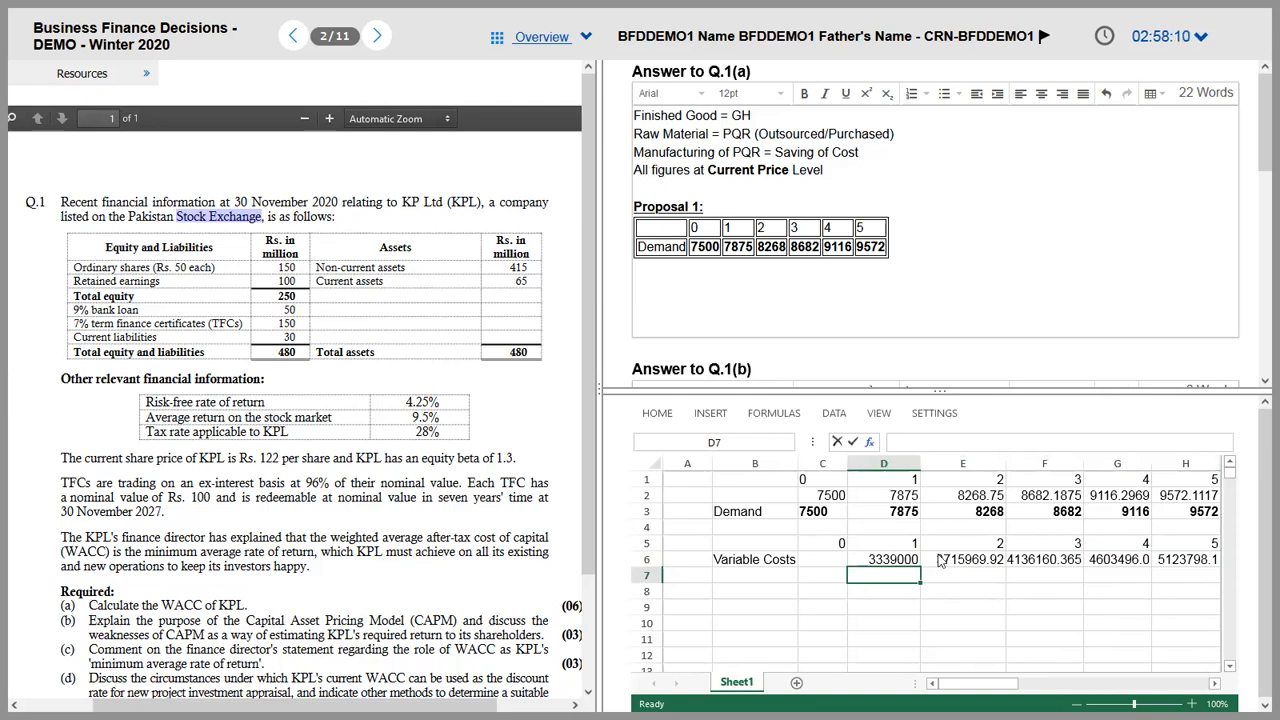
pyautogui.click(886, 563)
pyautogui.hotkey('shift', 'Right')
pyautogui.hotkey('shift', 'Right')
pyautogui.hotkey('shift', 'Right')
pyautogui.hotkey('shift', 'Right')
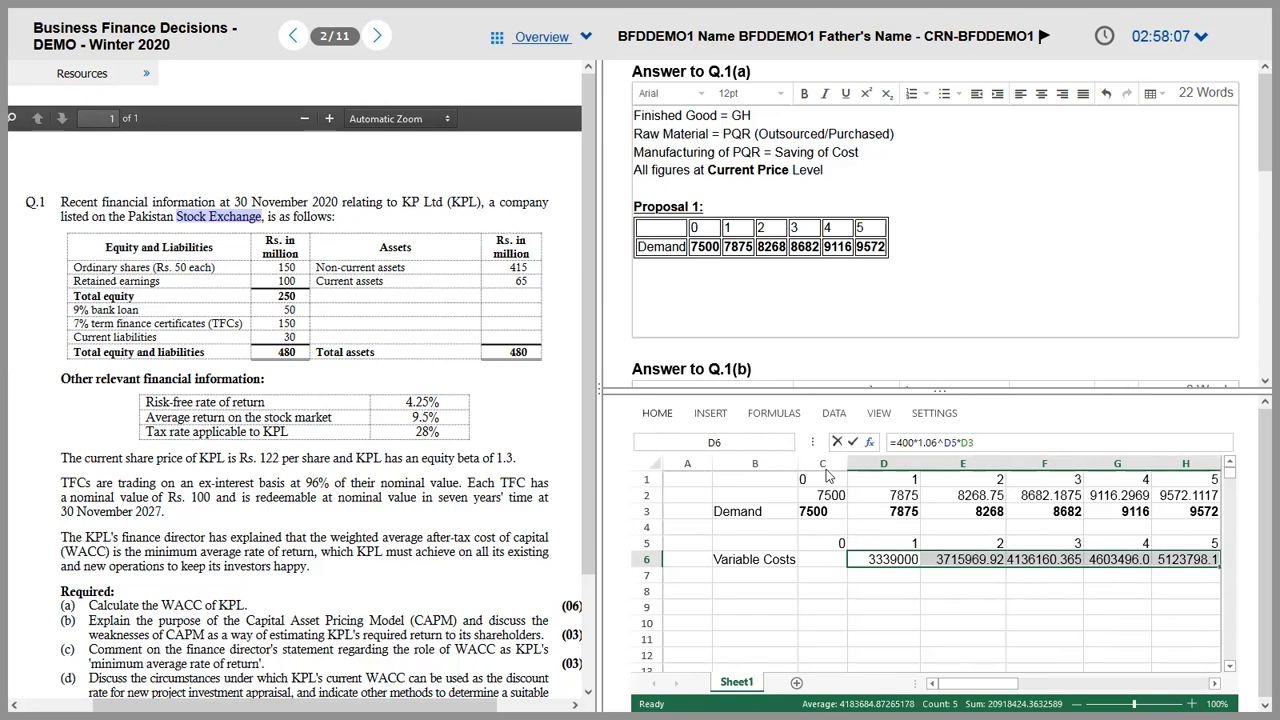
# Step: Apply Comma Style to variable costs D6:H6 and reduce to zero decimals (3,339,000 to 5,123,798)
pyautogui.click(658, 416)
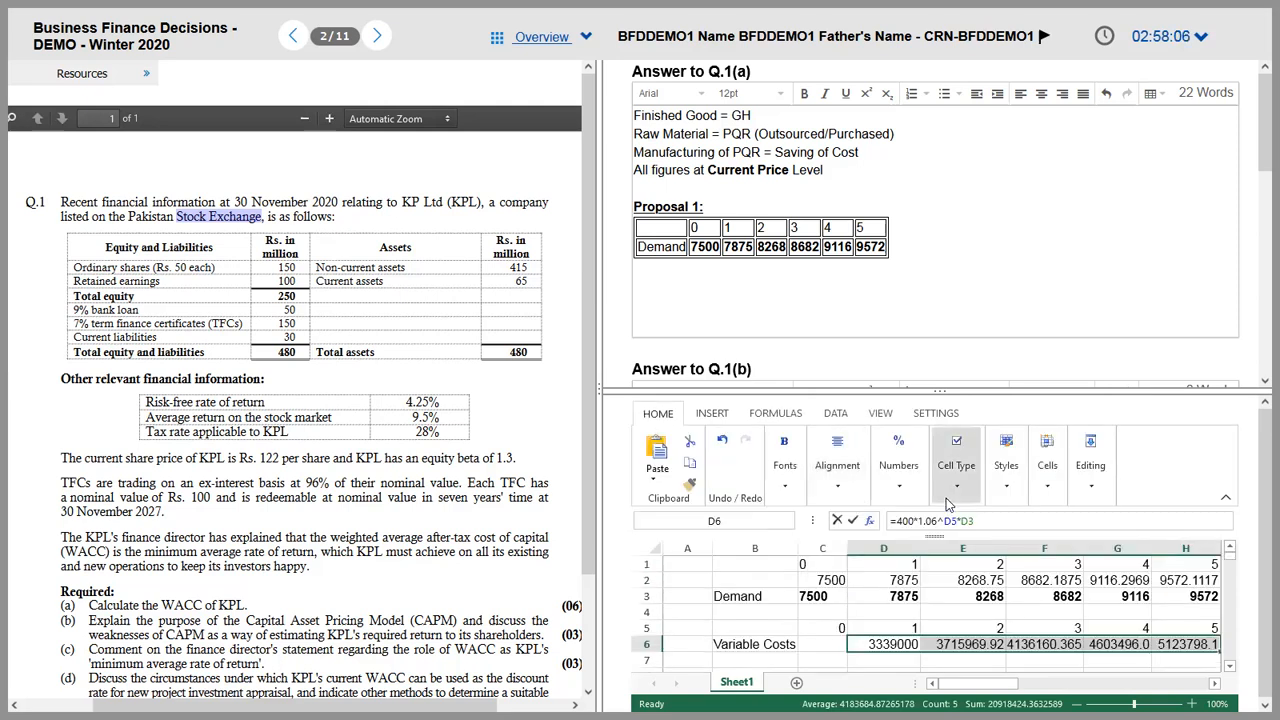
pyautogui.click(898, 462)
pyautogui.click(916, 543)
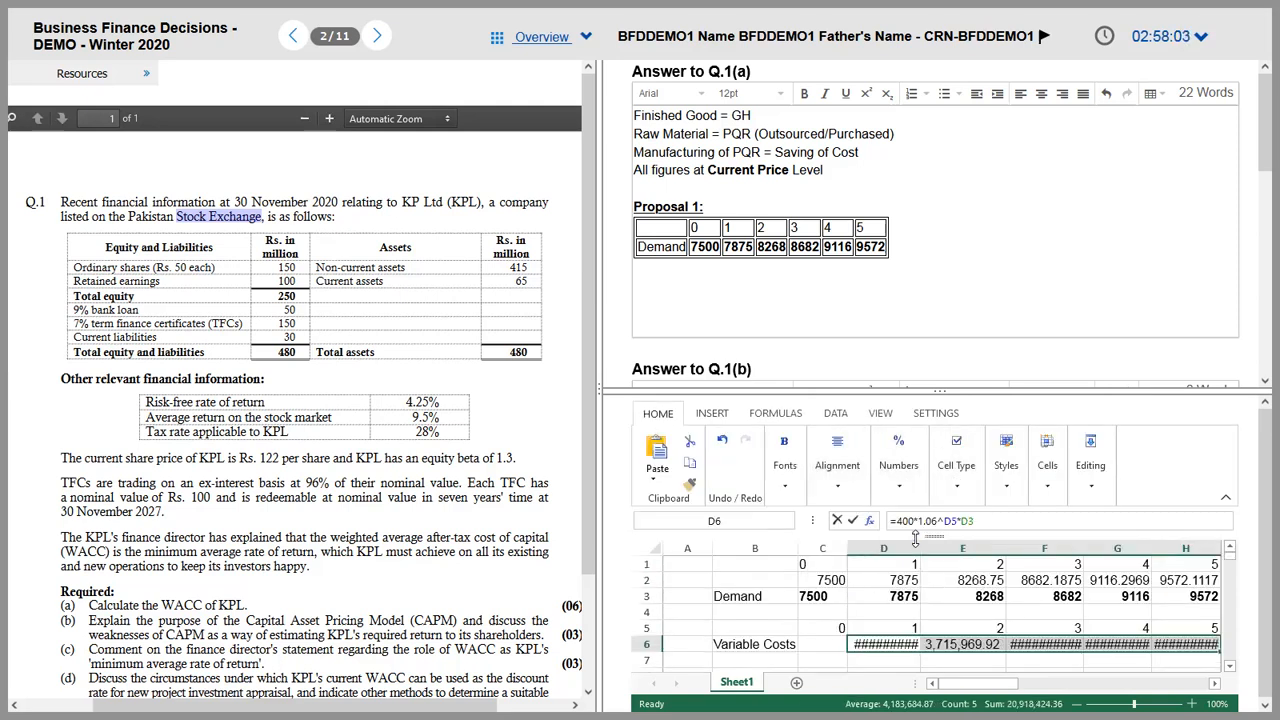
pyautogui.click(899, 490)
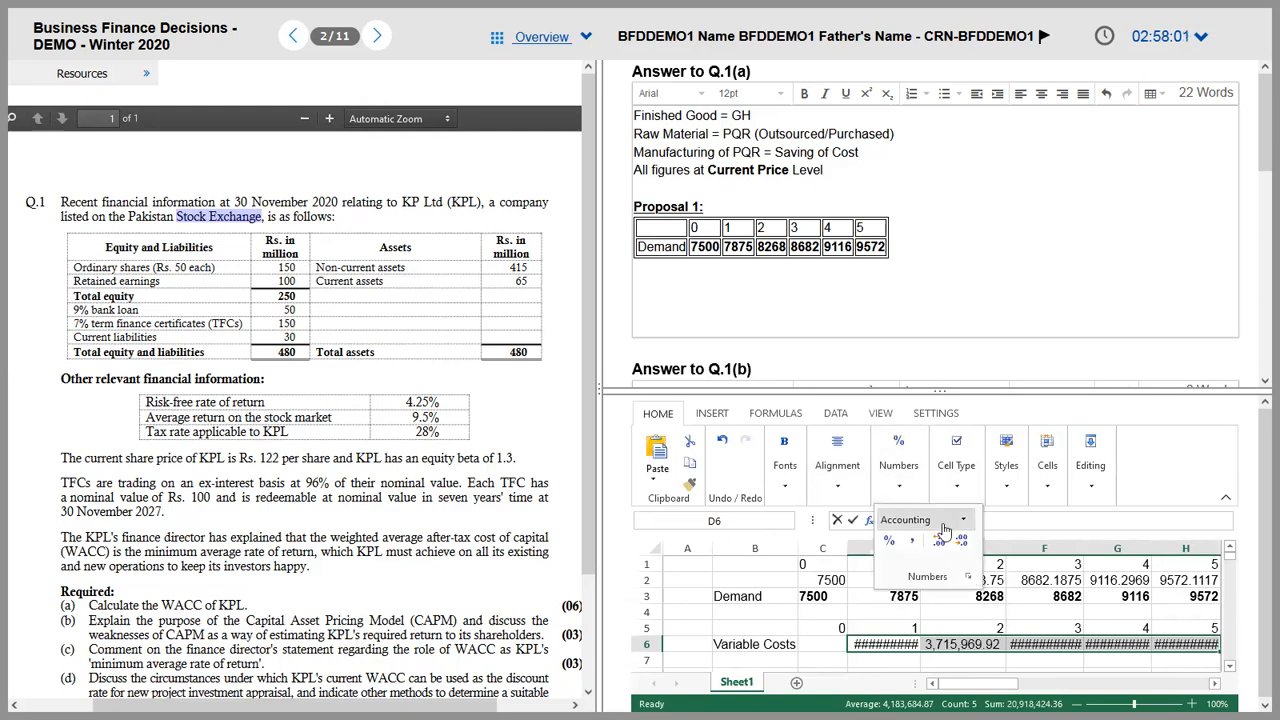
pyautogui.click(955, 543)
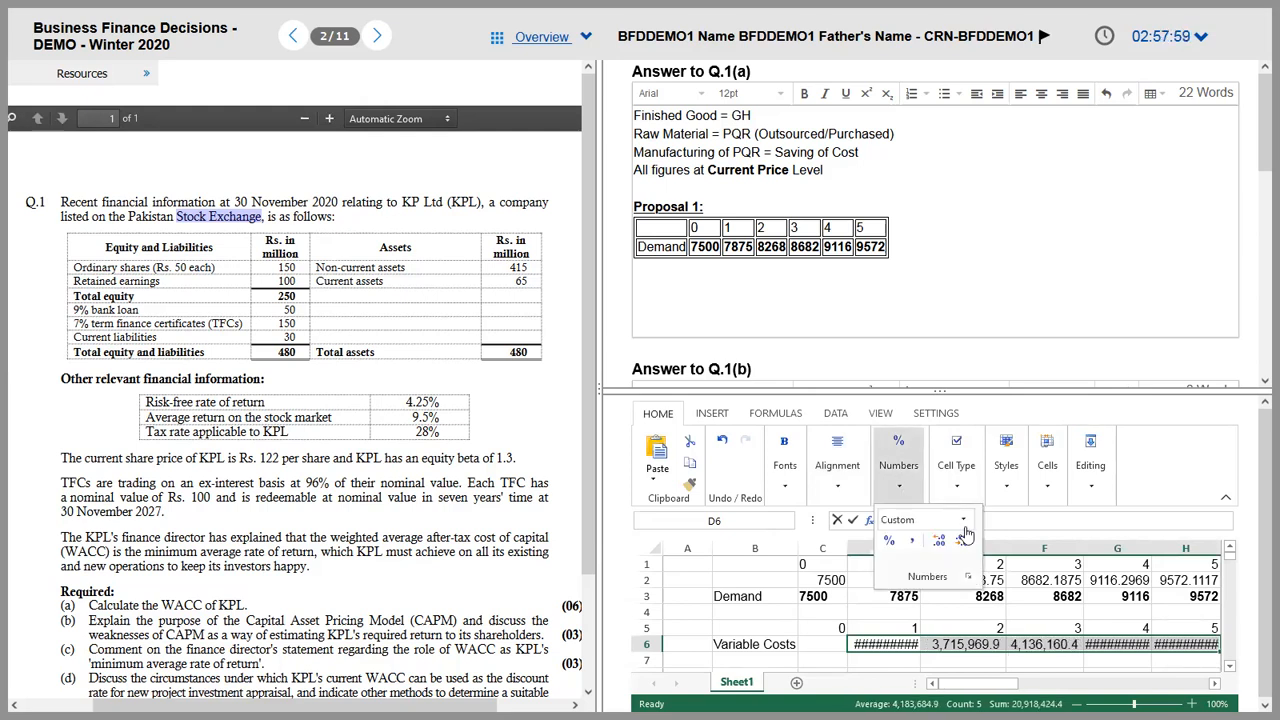
pyautogui.click(900, 490)
pyautogui.click(958, 541)
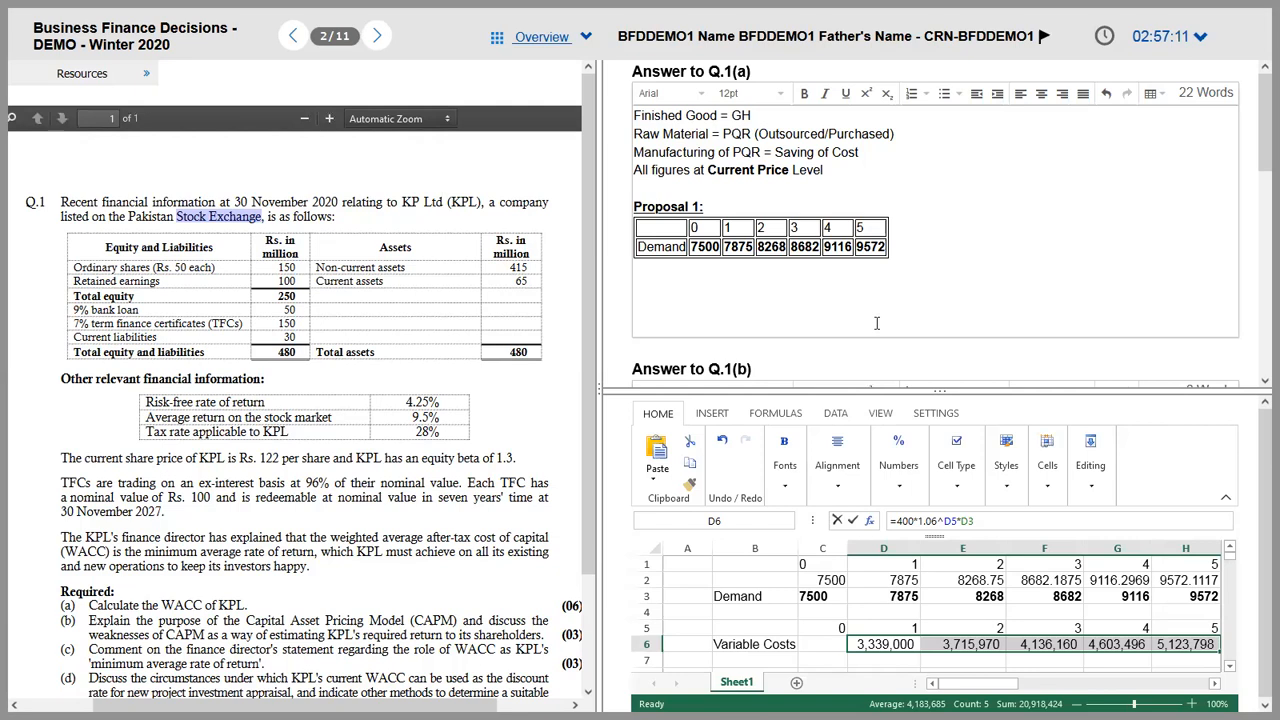
# Step: Make the year 1 variable cost negative: D6 becomes =-400*1.06^D5*D3
pyautogui.press('Down')
pyautogui.press('Left')
pyautogui.press('Left')
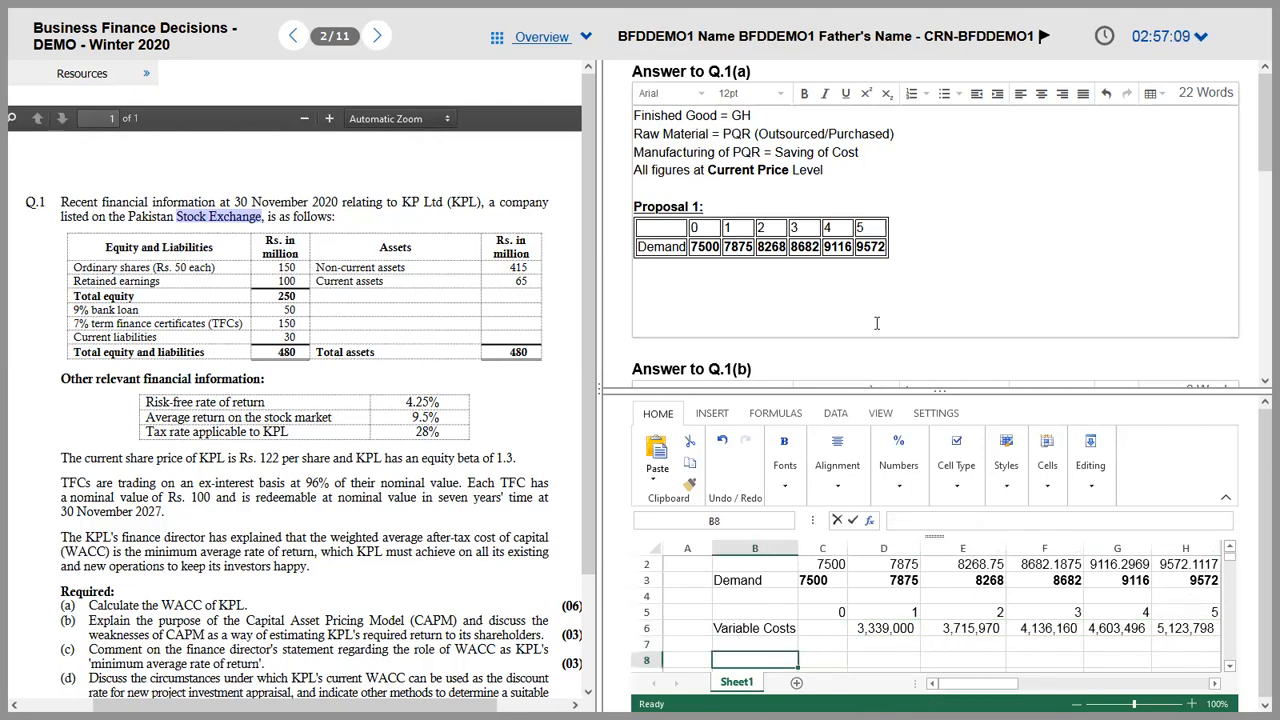
pyautogui.press('Up')
pyautogui.press('Right')
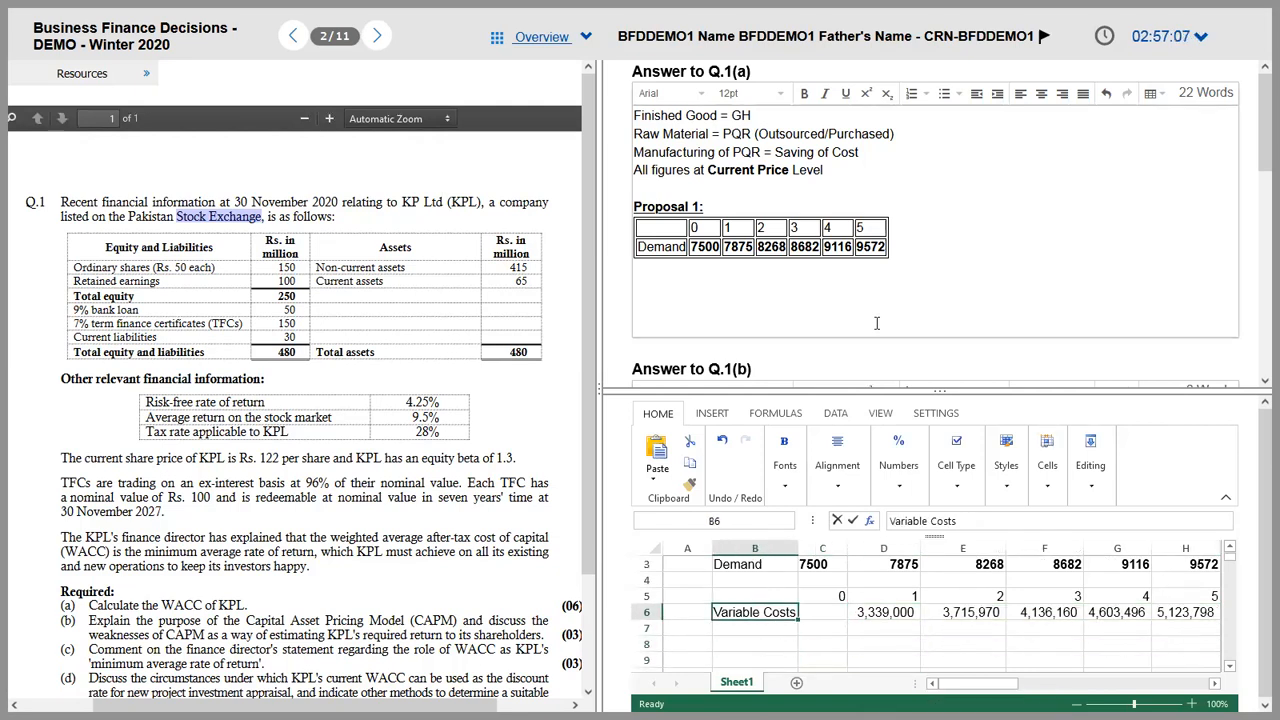
pyautogui.press('Right')
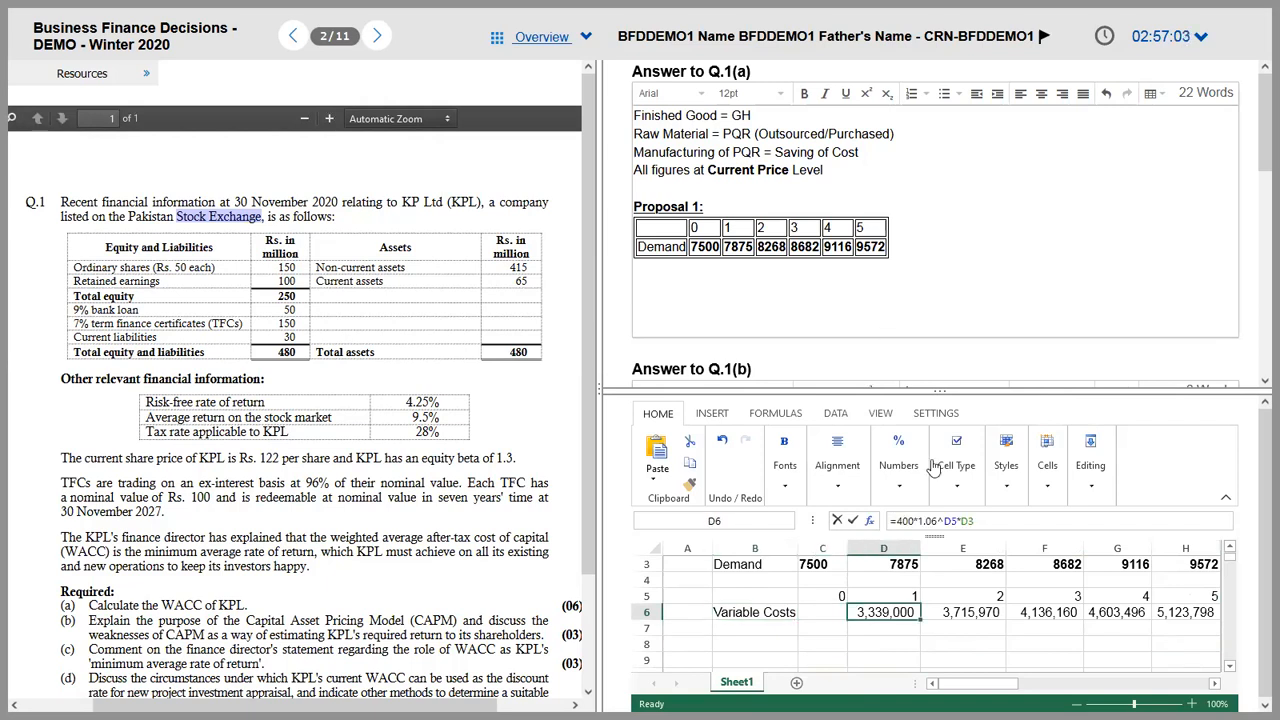
pyautogui.click(899, 521)
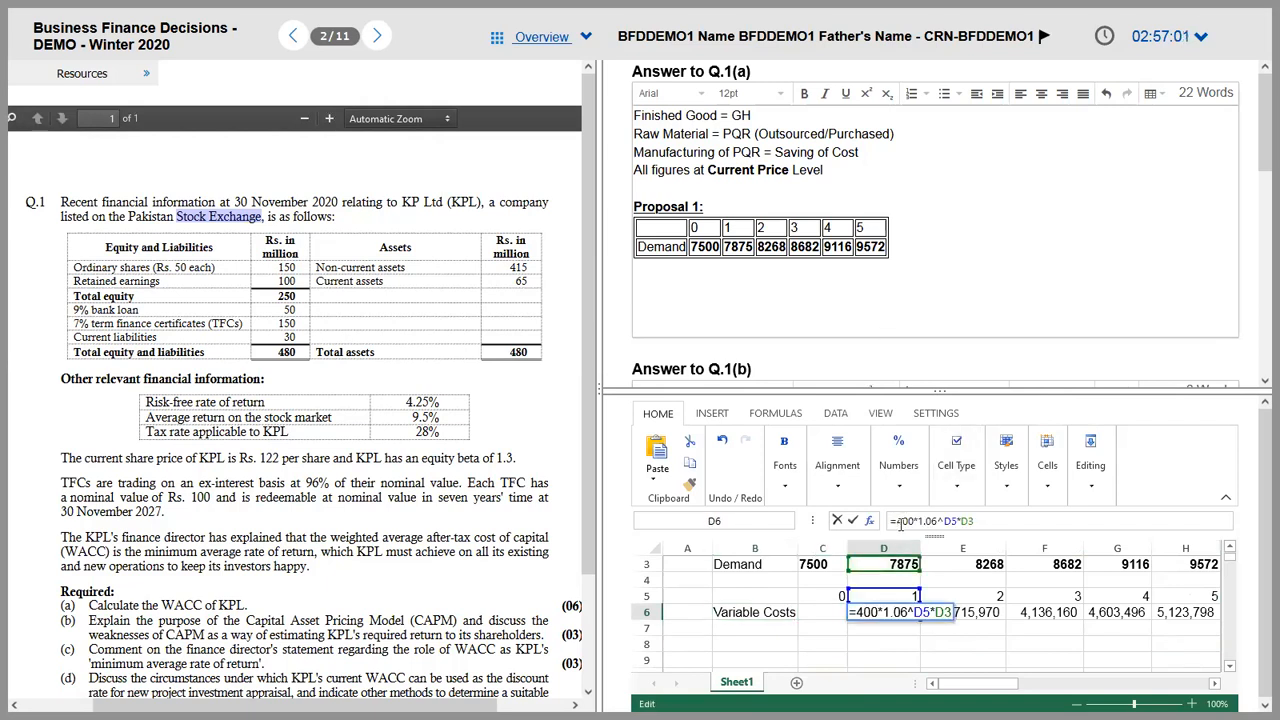
pyautogui.write('-')
pyautogui.press('Return')
pyautogui.press('Up')
# Step: Fill the negative cost formula across D6:H6 and widen column G
pyautogui.hotkey('shift', 'Right')
pyautogui.hotkey('shift', 'Left')
pyautogui.hotkey('shift', 'Right')
pyautogui.hotkey('shift', 'Right')
pyautogui.hotkey('shift', 'Right')
pyautogui.hotkey('shift', 'Right')
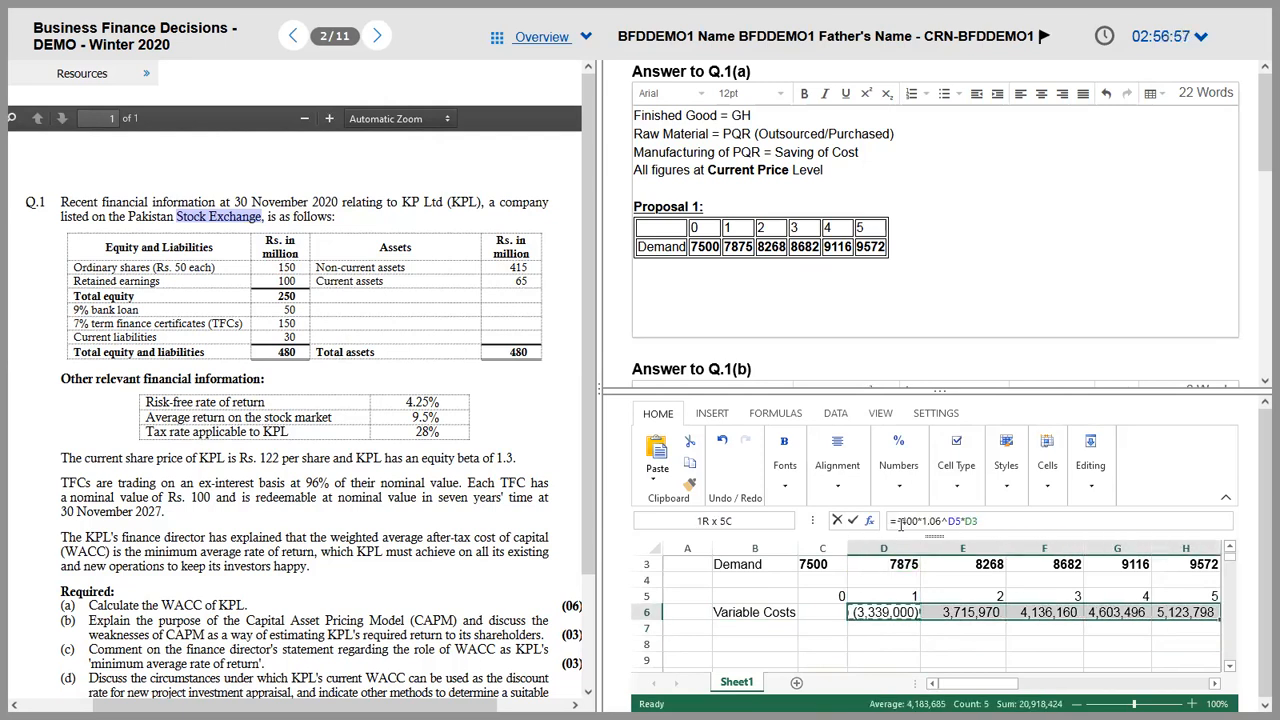
pyautogui.hotkey('ctrl', 'r')
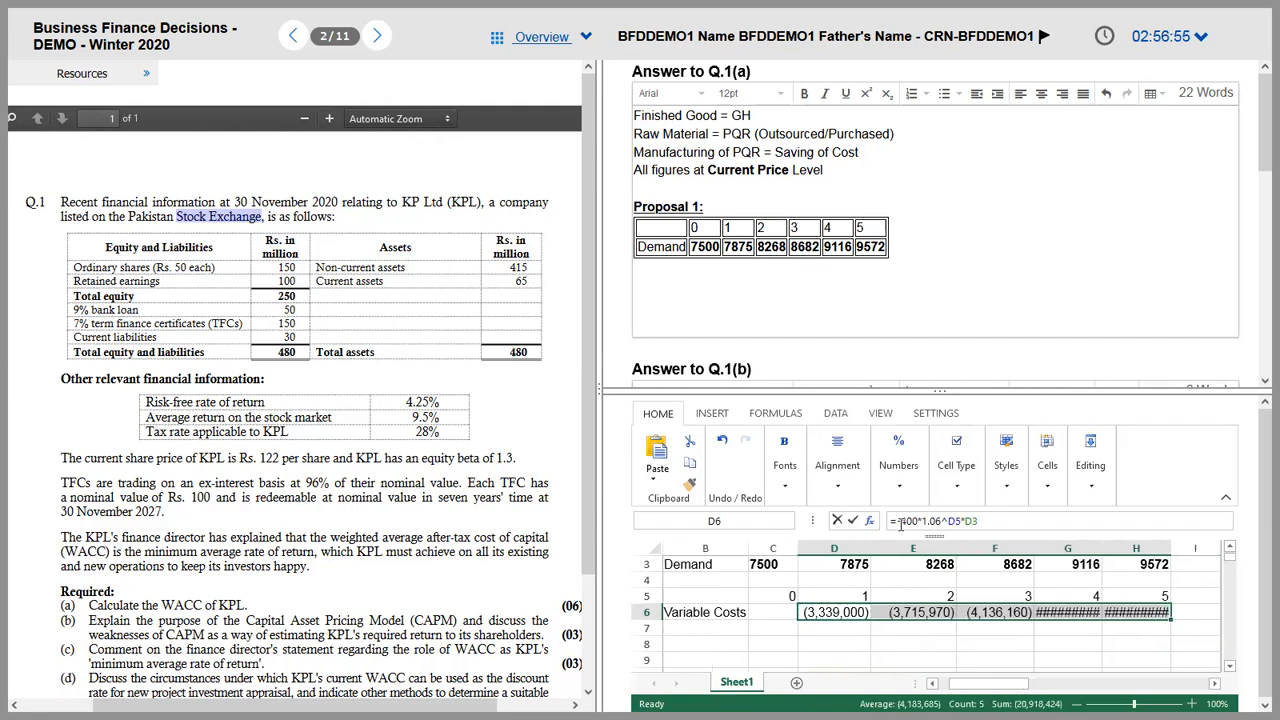
pyautogui.moveTo(1101, 549); pyautogui.dragTo(1188, 549)
pyautogui.press('Down')
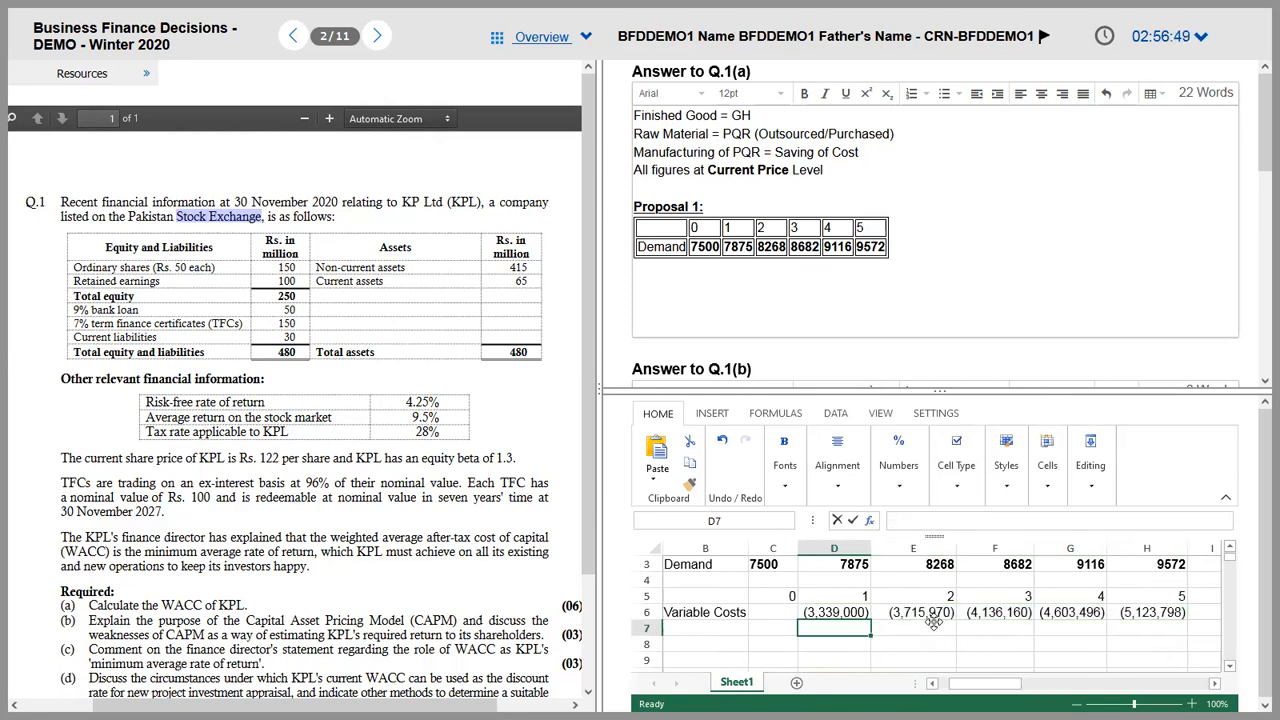
pyautogui.click(1225, 497)
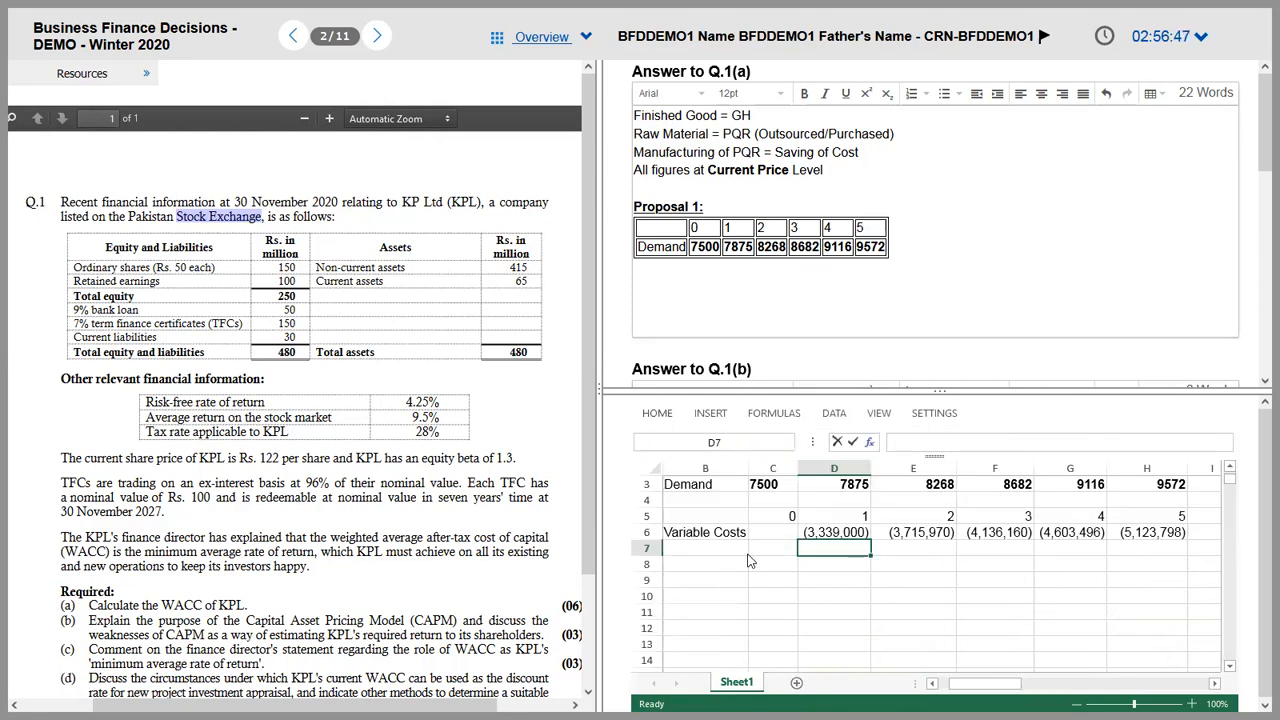
pyautogui.click(716, 556)
# Step: Glance at the question PDF, then review the Demand figures along row 3
pyautogui.hotkey('alt', 'Tab')
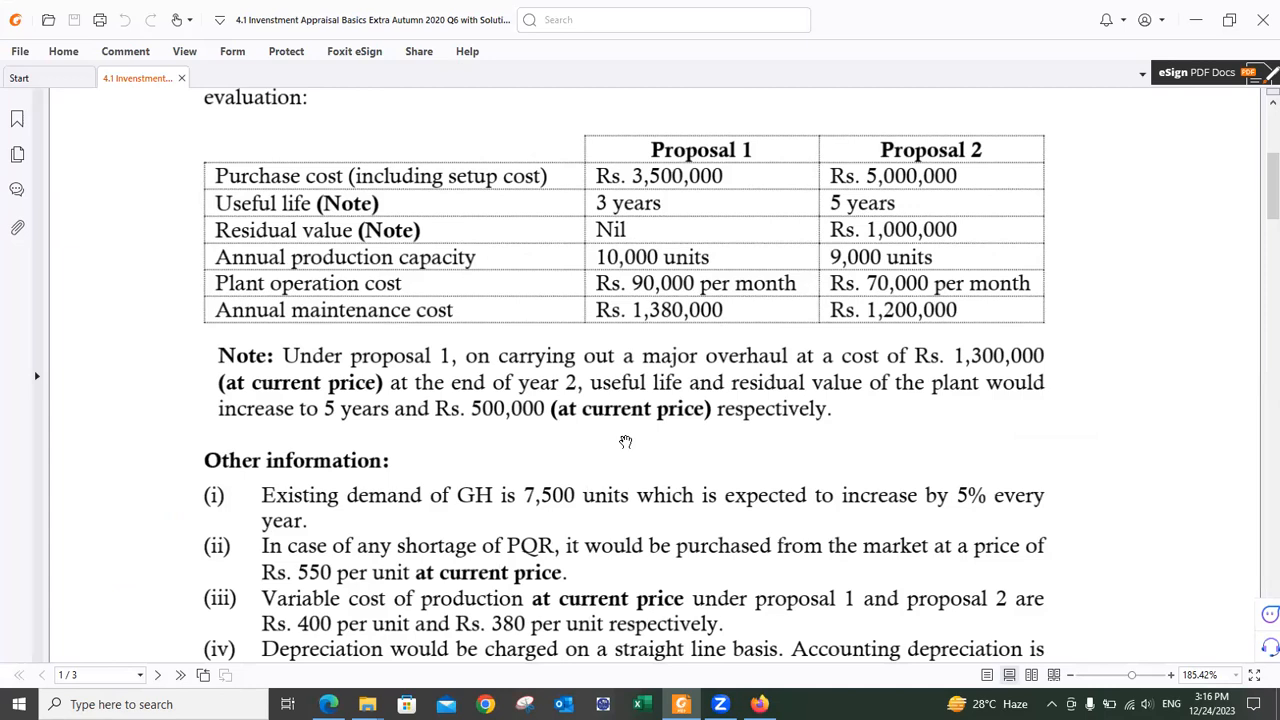
pyautogui.hotkey('alt', 'Tab')
pyautogui.press('Up')
pyautogui.press('Up')
pyautogui.press('Up')
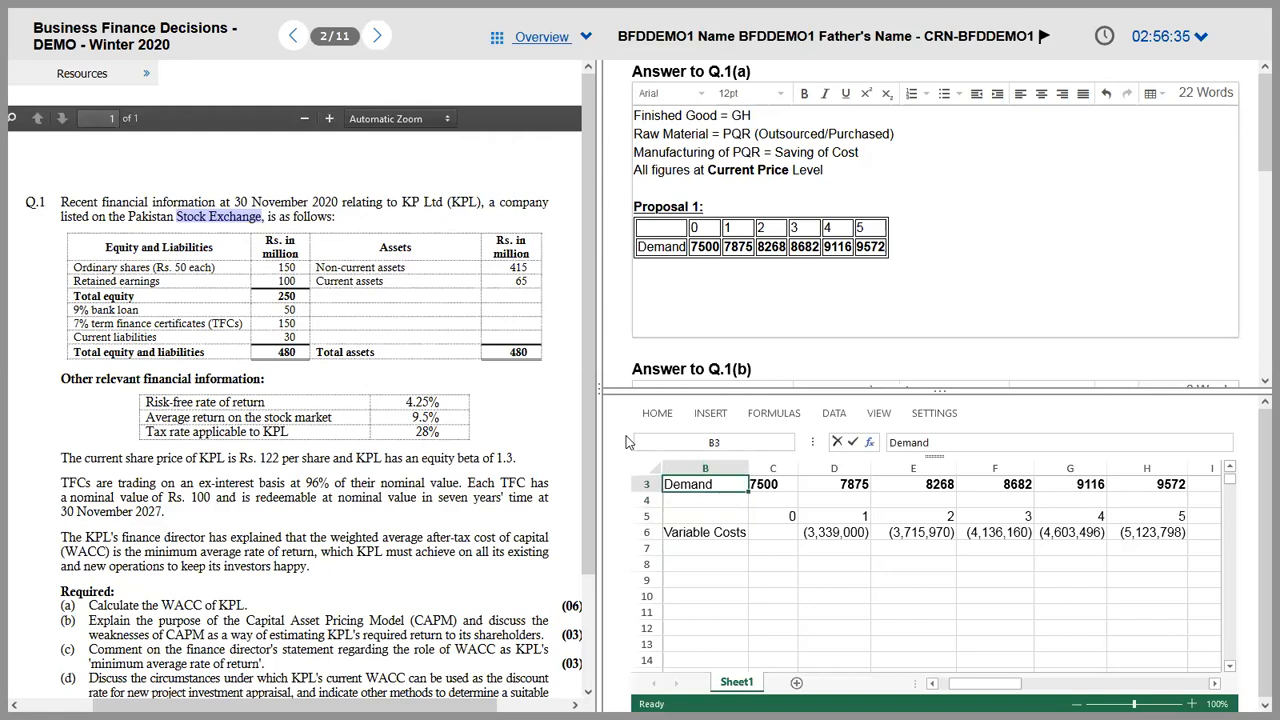
pyautogui.hotkey('shift', 'Right')
pyautogui.hotkey('shift', 'Right')
pyautogui.hotkey('shift', 'Right')
pyautogui.hotkey('shift', 'Right')
pyautogui.hotkey('shift', 'Right')
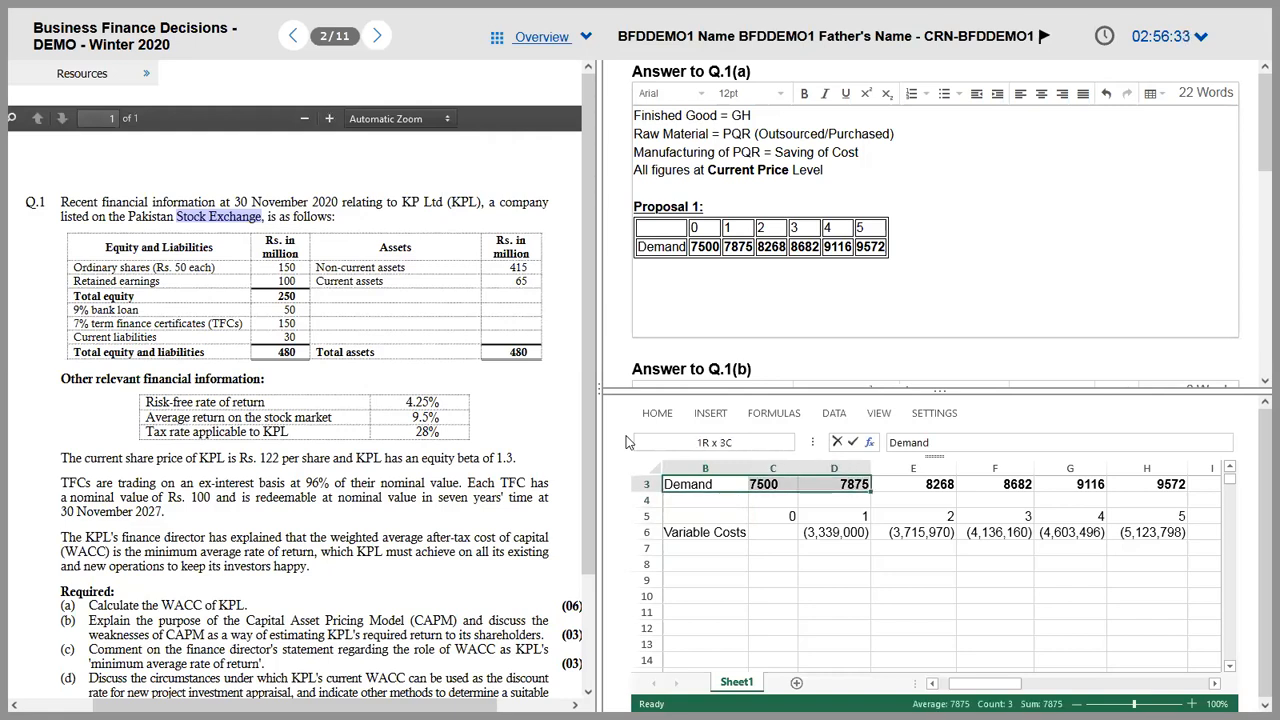
pyautogui.hotkey('shift', 'Right')
pyautogui.hotkey('shift', 'Right')
pyautogui.hotkey('shift', 'Left')
pyautogui.hotkey('shift', 'Left')
pyautogui.hotkey('shift', 'Left')
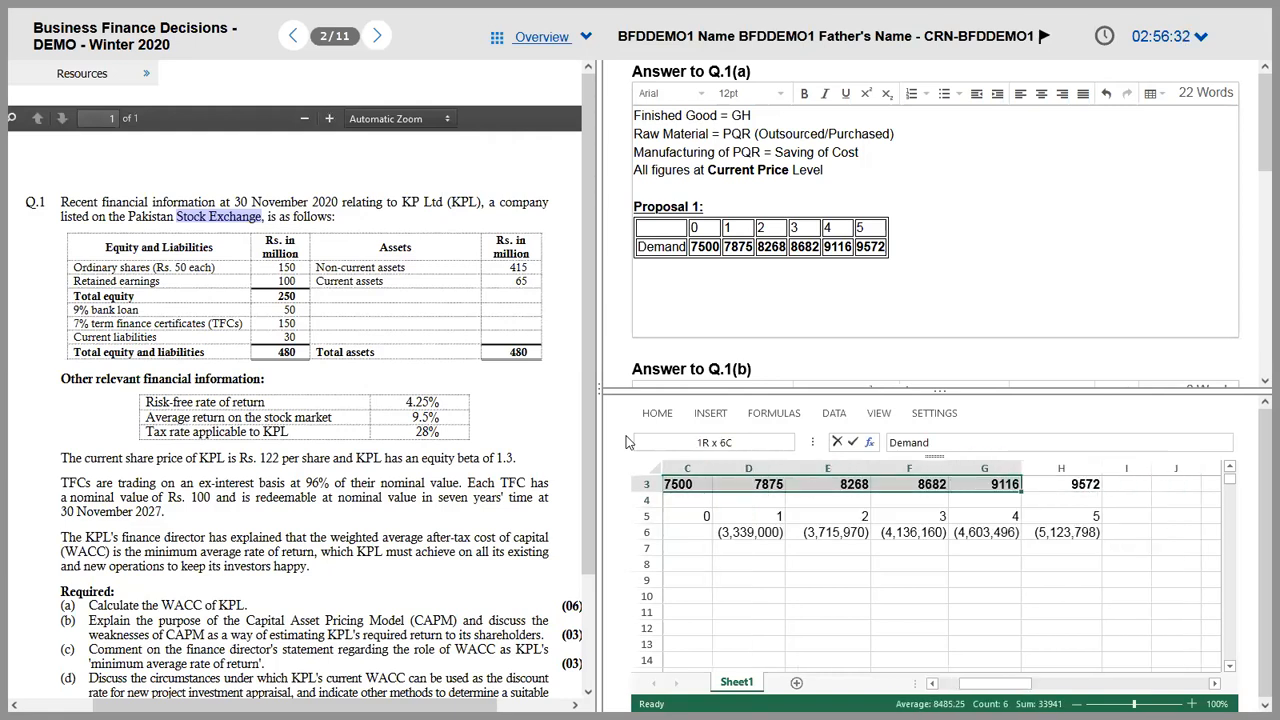
pyautogui.press('Left')
pyautogui.press('Right')
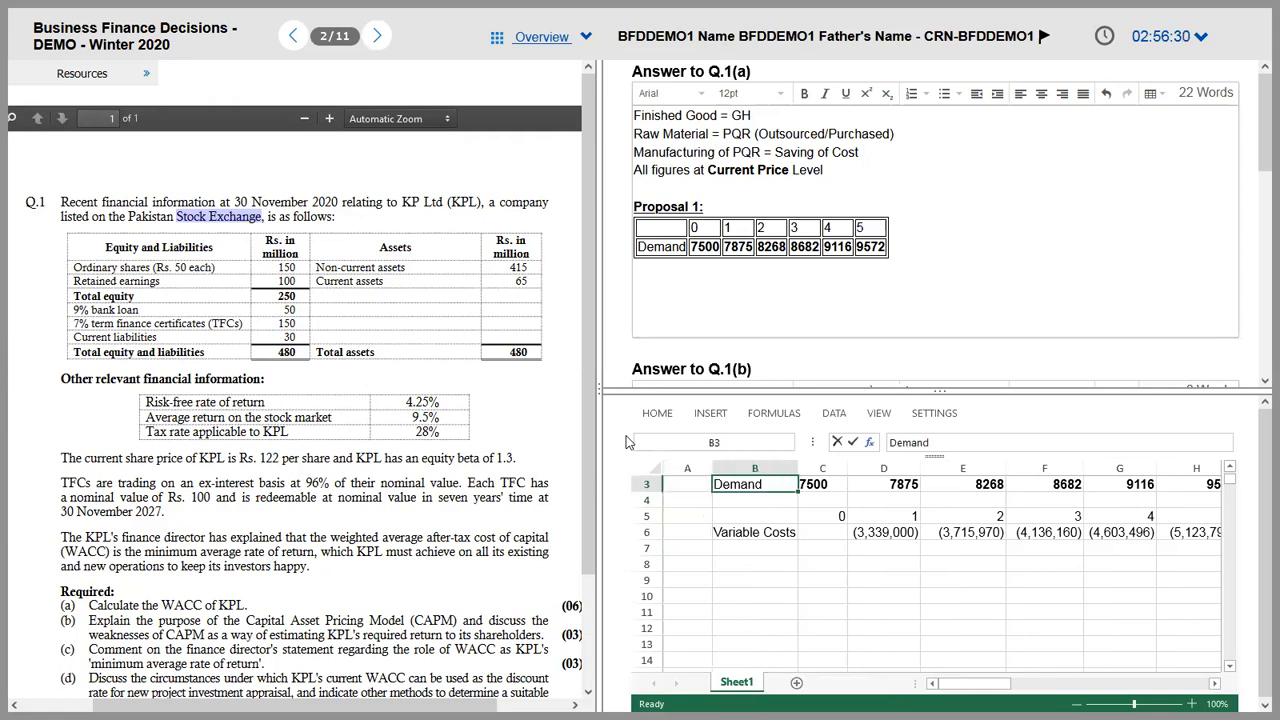
pyautogui.press('Up')
pyautogui.press('Down')
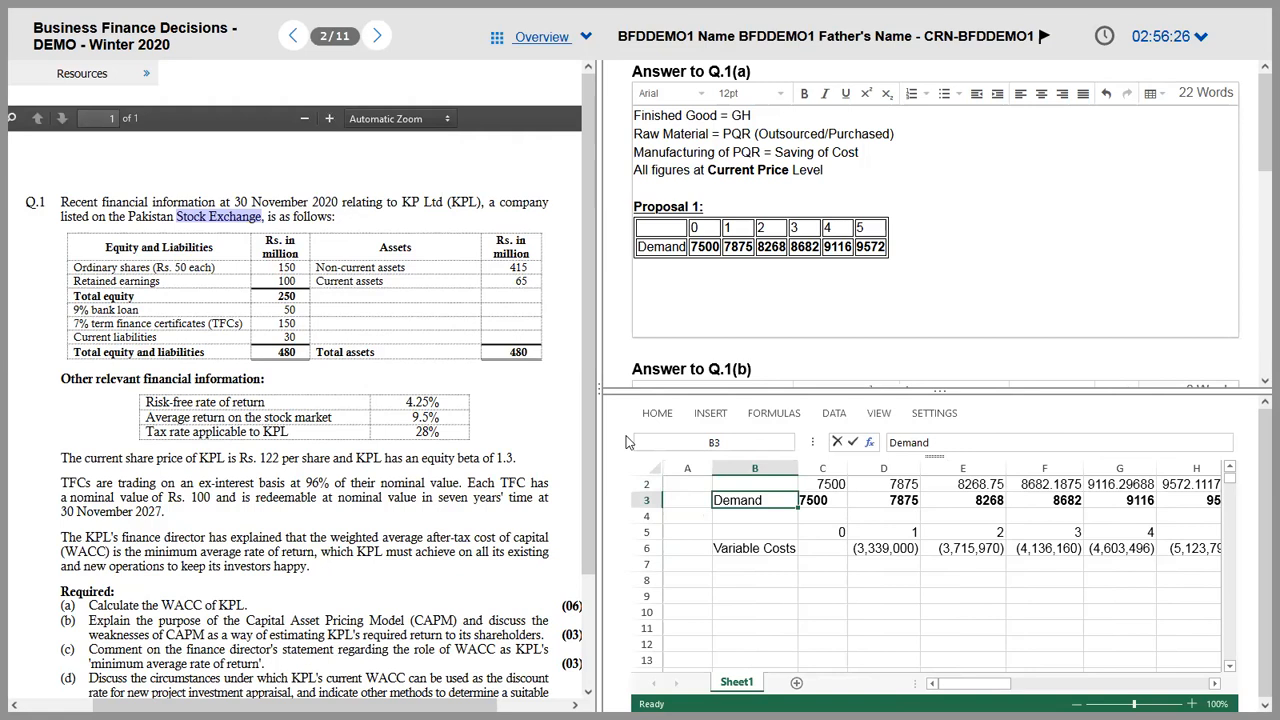
# Step: Check the 7500 year-0 demand and 5% growth formulas, then switch to the question PDF
pyautogui.press('Right')
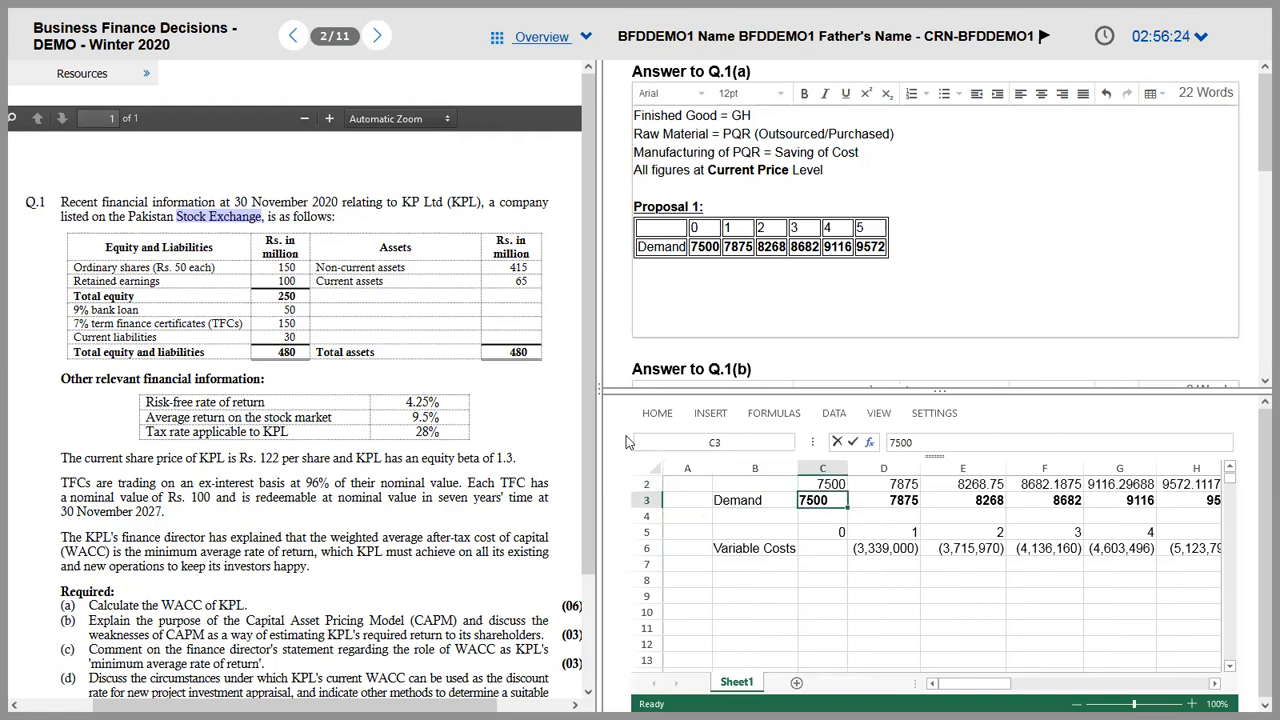
pyautogui.press('Right')
pyautogui.press('Right')
pyautogui.press('Right')
pyautogui.press('Right')
pyautogui.press('Right')
pyautogui.press('Right')
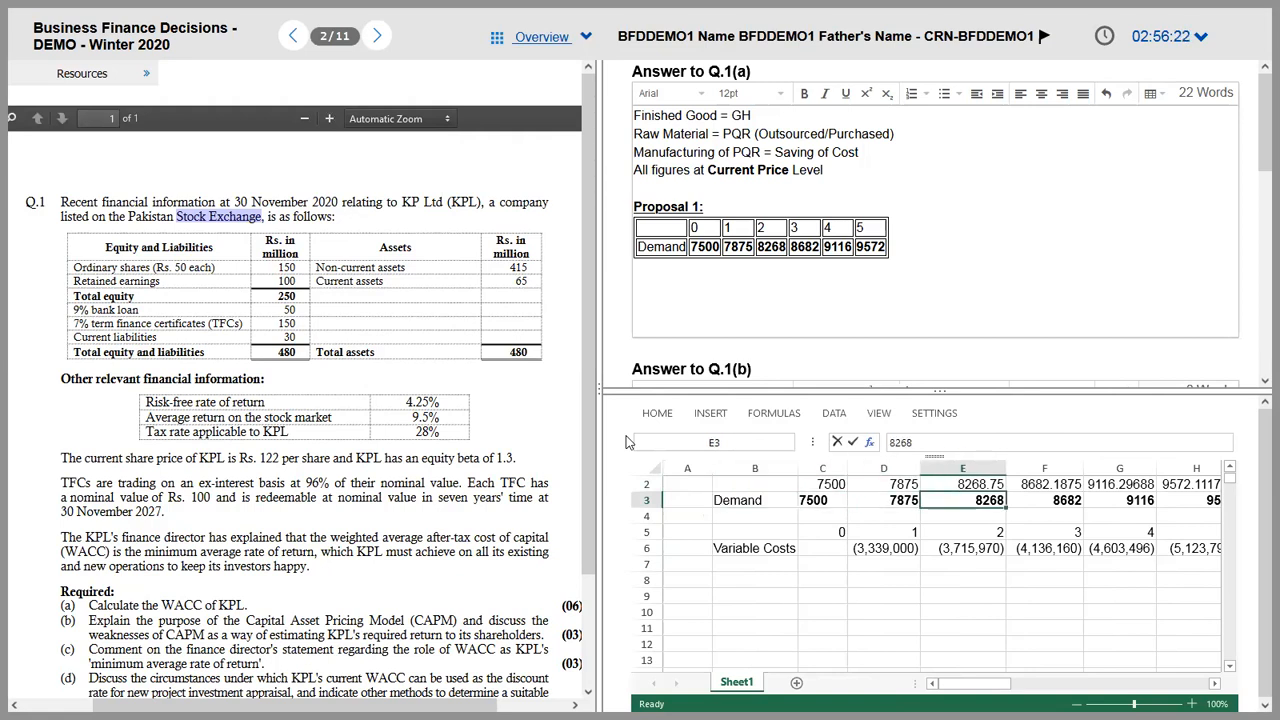
pyautogui.press('Left')
pyautogui.press('Left')
pyautogui.press('Left')
pyautogui.press('Left')
pyautogui.press('Left')
pyautogui.press('Left')
pyautogui.press('Left')
pyautogui.press('Left')
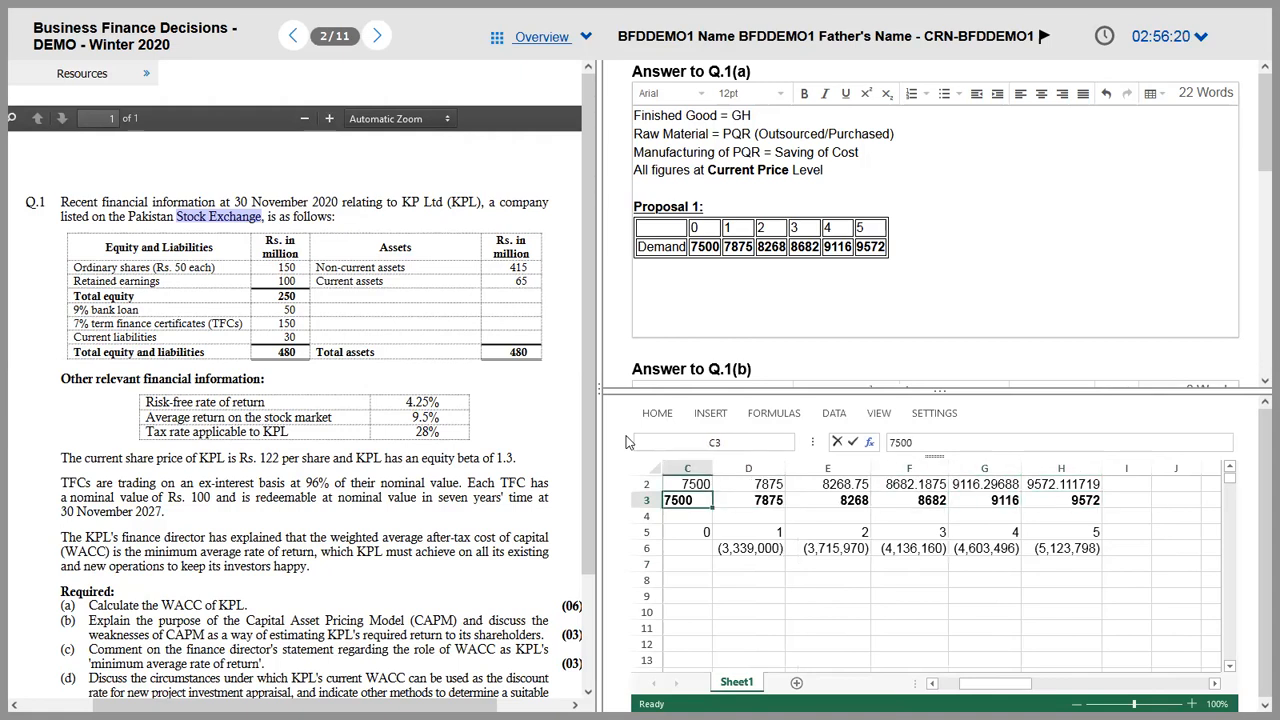
pyautogui.press('Down')
pyautogui.press('Down')
pyautogui.press('Right')
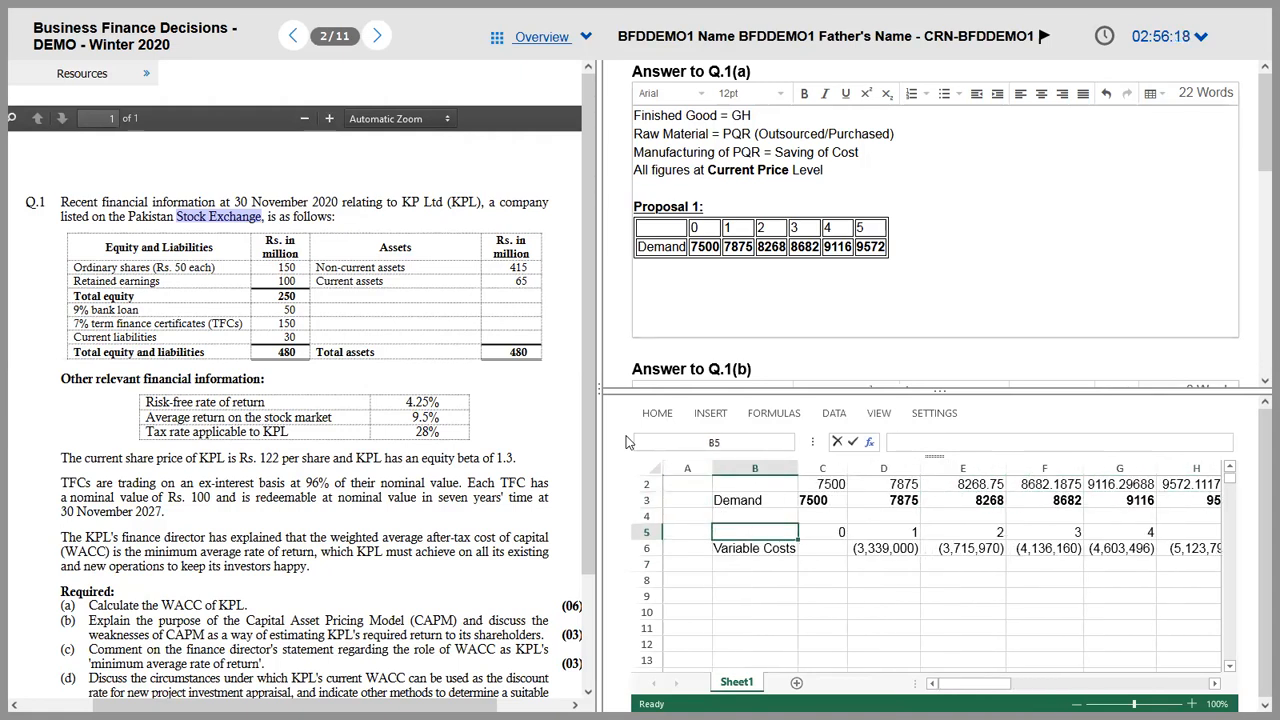
pyautogui.press('Up')
pyautogui.press('Up')
pyautogui.press('Up')
pyautogui.press('Right')
pyautogui.press('Right')
pyautogui.press('Right')
pyautogui.press('Right')
pyautogui.press('Right')
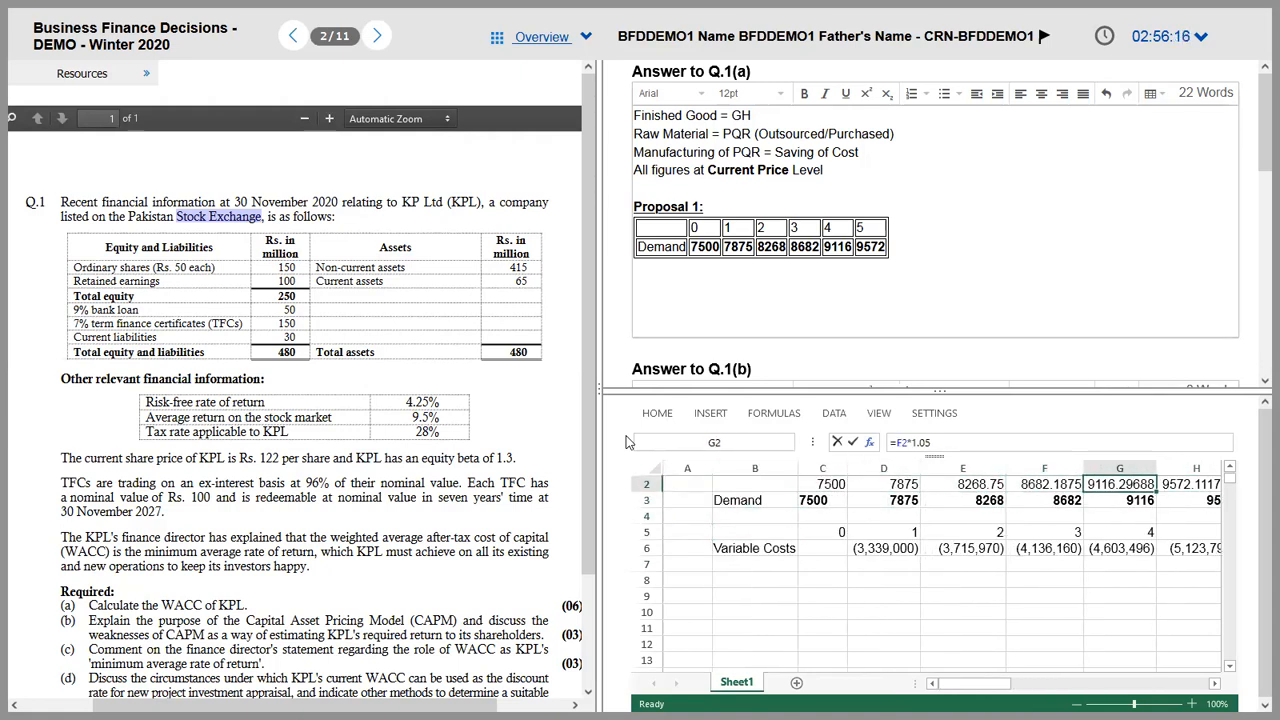
pyautogui.press('Right')
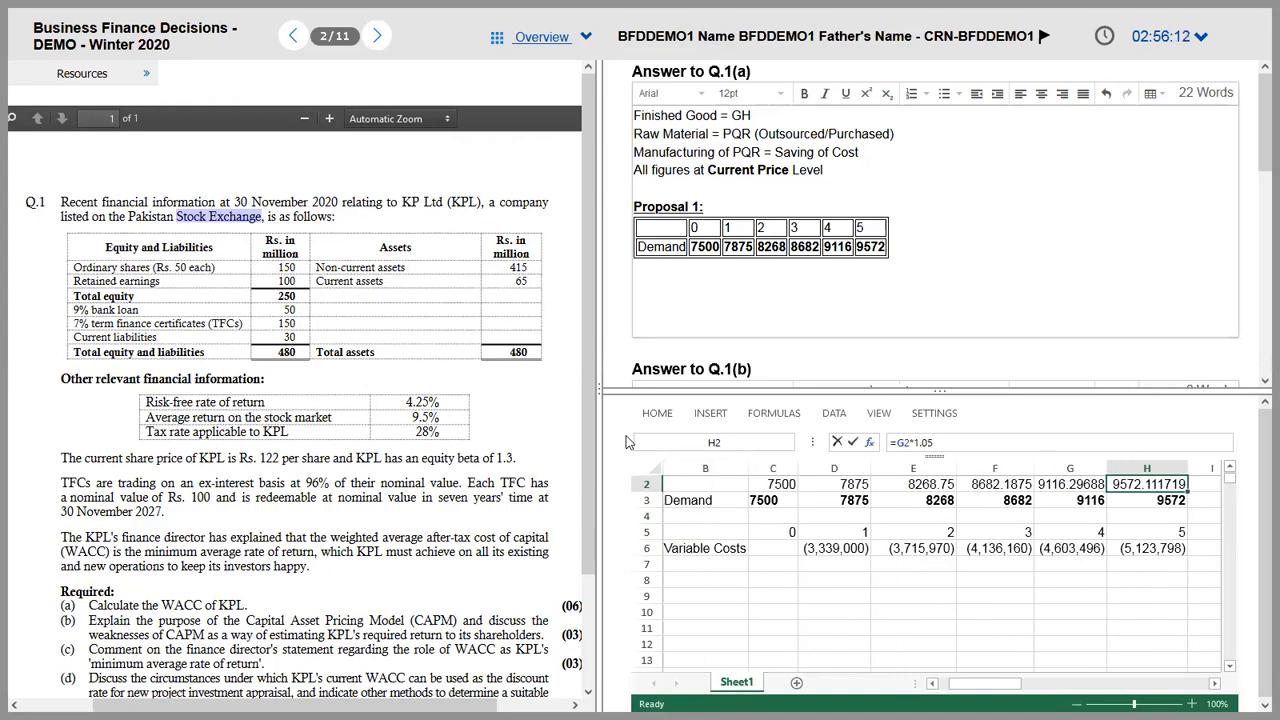
pyautogui.press('Down')
pyautogui.press('Down')
pyautogui.press('Down')
pyautogui.press('Down')
pyautogui.press('Down')
pyautogui.press('Down')
pyautogui.press('Left')
pyautogui.press('Left')
pyautogui.press('Left')
pyautogui.press('Left')
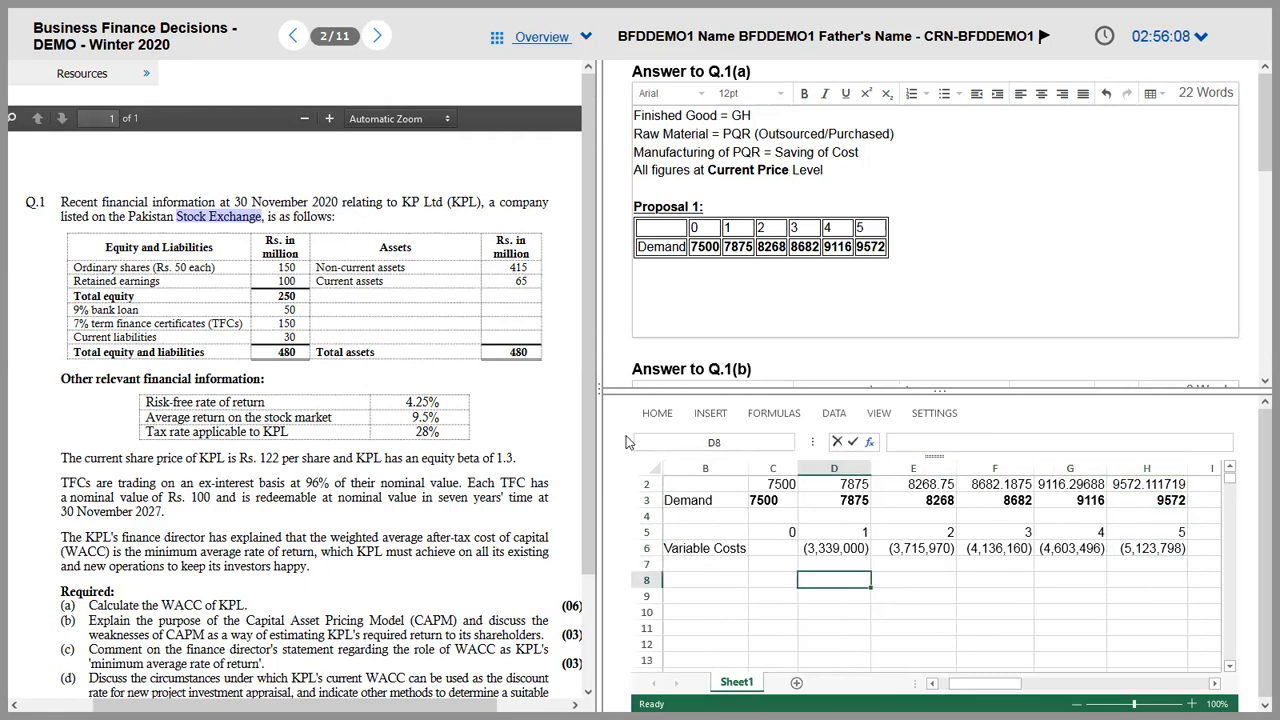
pyautogui.press('Up')
pyautogui.press('Left')
pyautogui.press('Left')
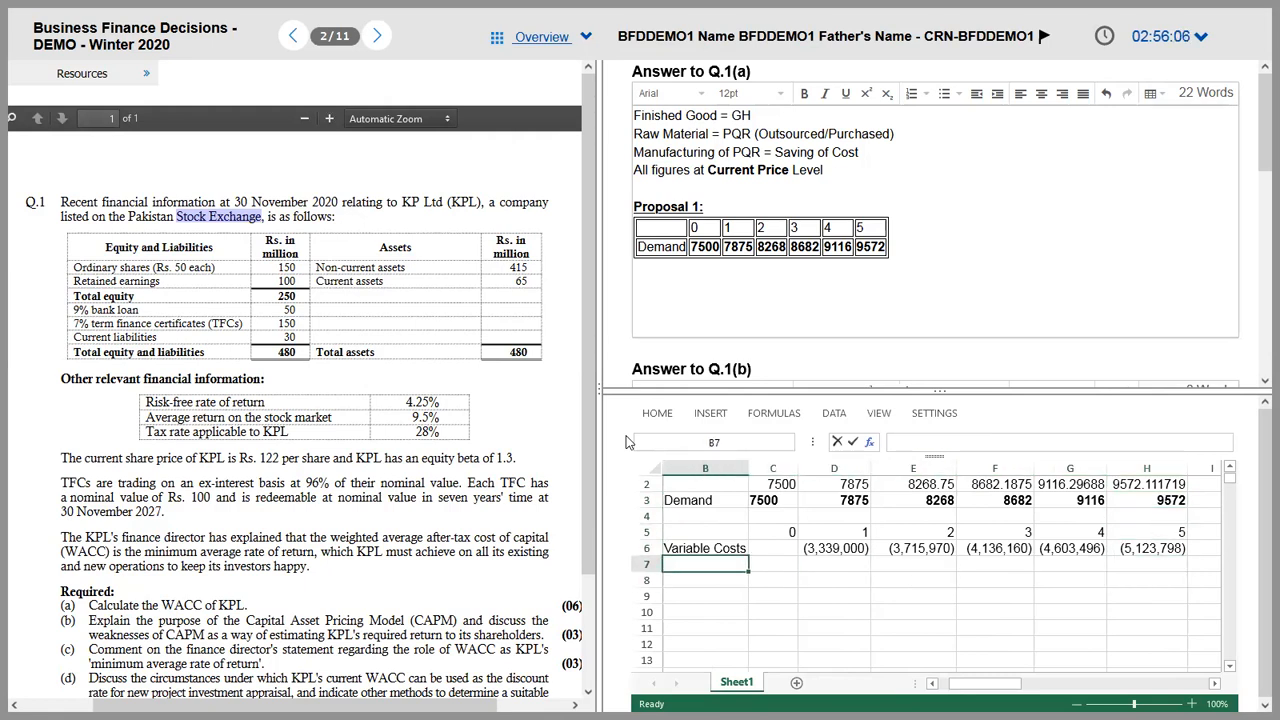
pyautogui.hotkey('alt', 'Tab')
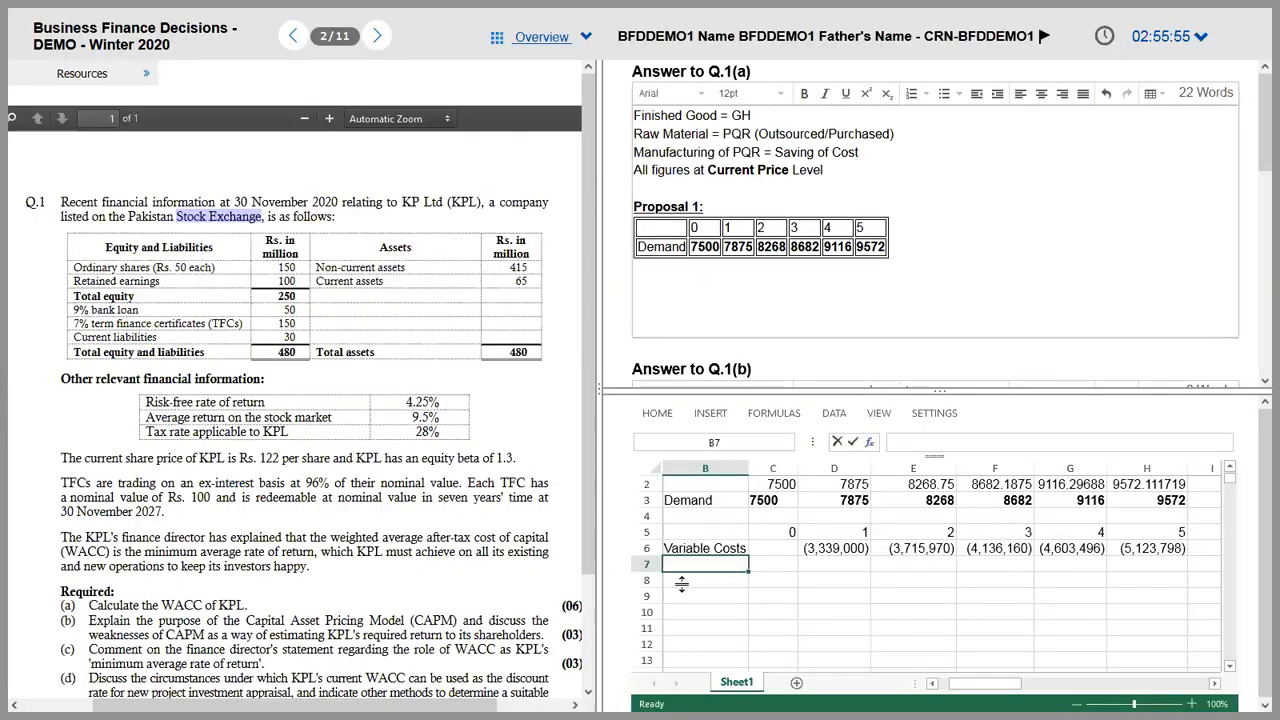
# Step: Label row 8 'Plant Operation Cost'
pyautogui.click(685, 580)
pyautogui.write('Plan')
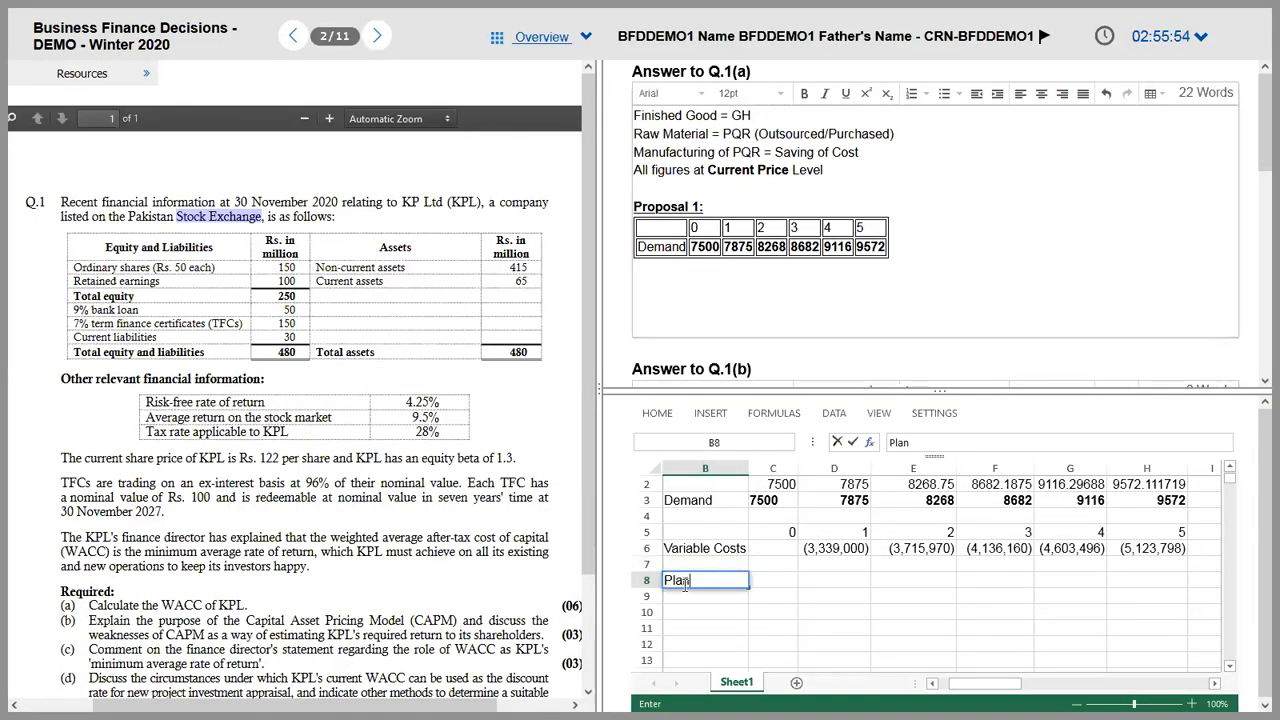
pyautogui.write('t Operation Ci')
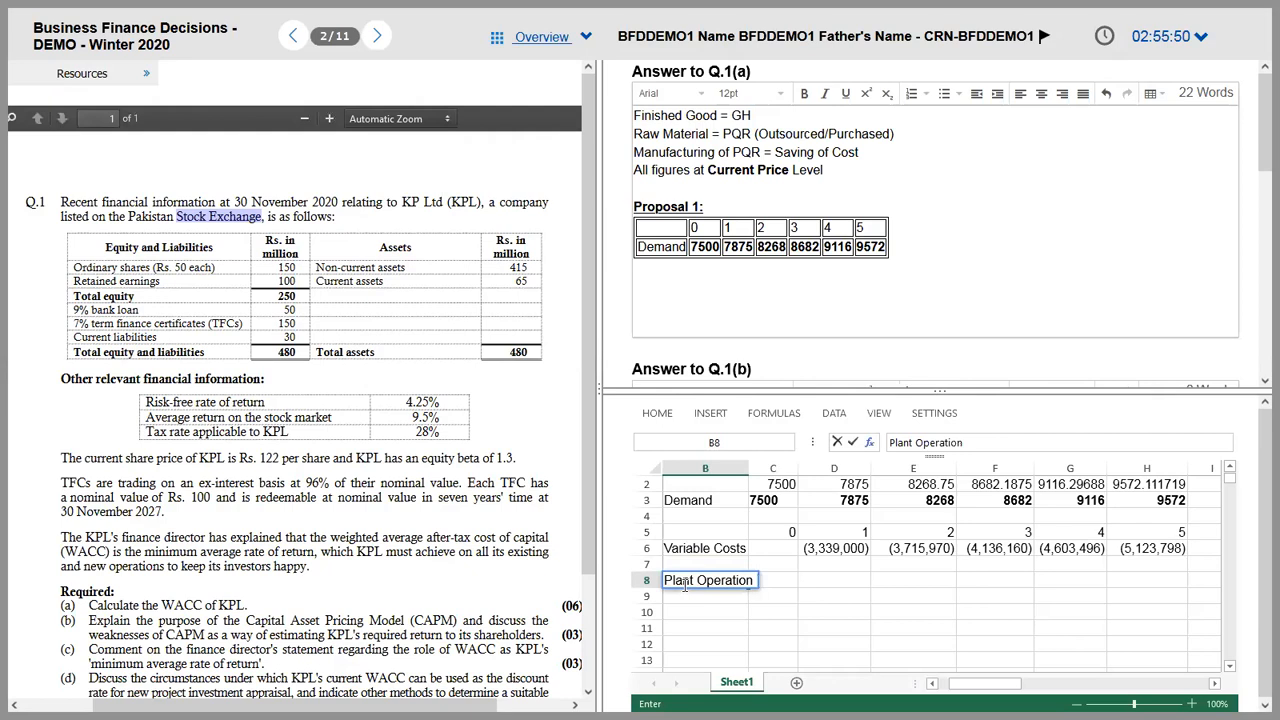
pyautogui.press('BackSpace')
pyautogui.write('ost')
pyautogui.press('Tab')
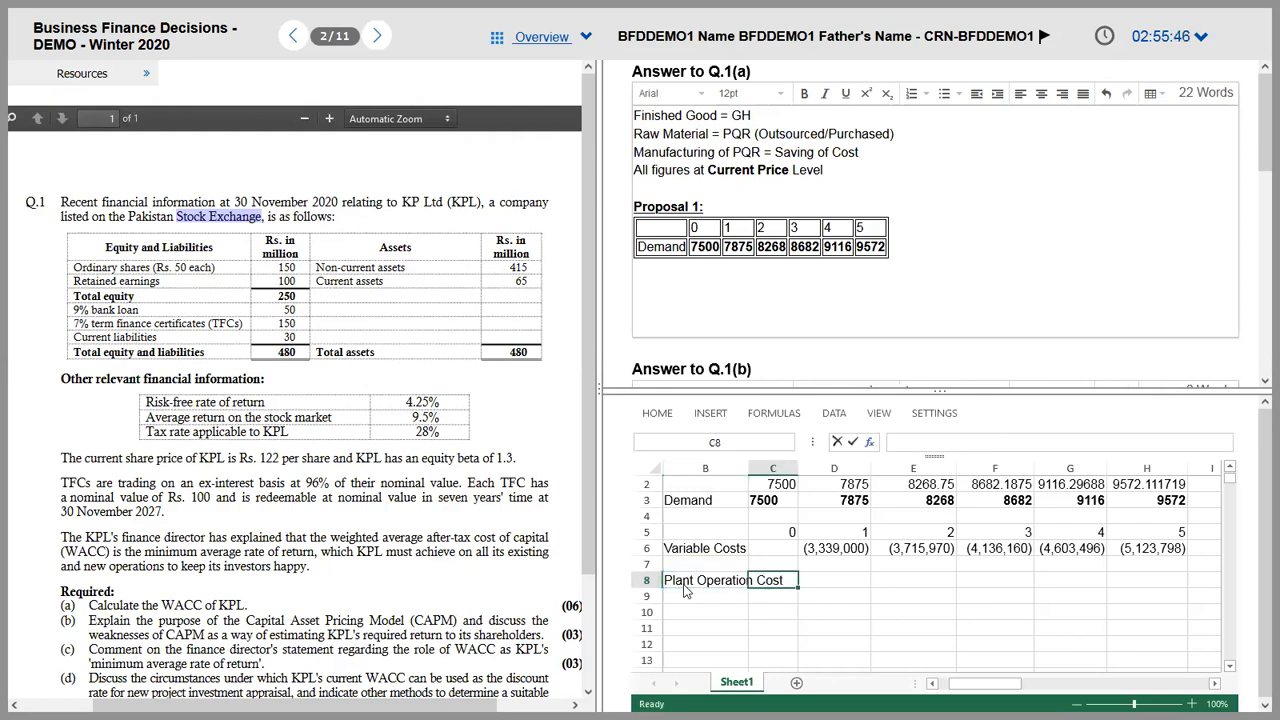
pyautogui.press('Tab')
# Step: Enter the year 1 plant cost as =-90000*12*1.06, checking figures in the PDF
pyautogui.write('=')
pyautogui.hotkey('alt', 'Tab')
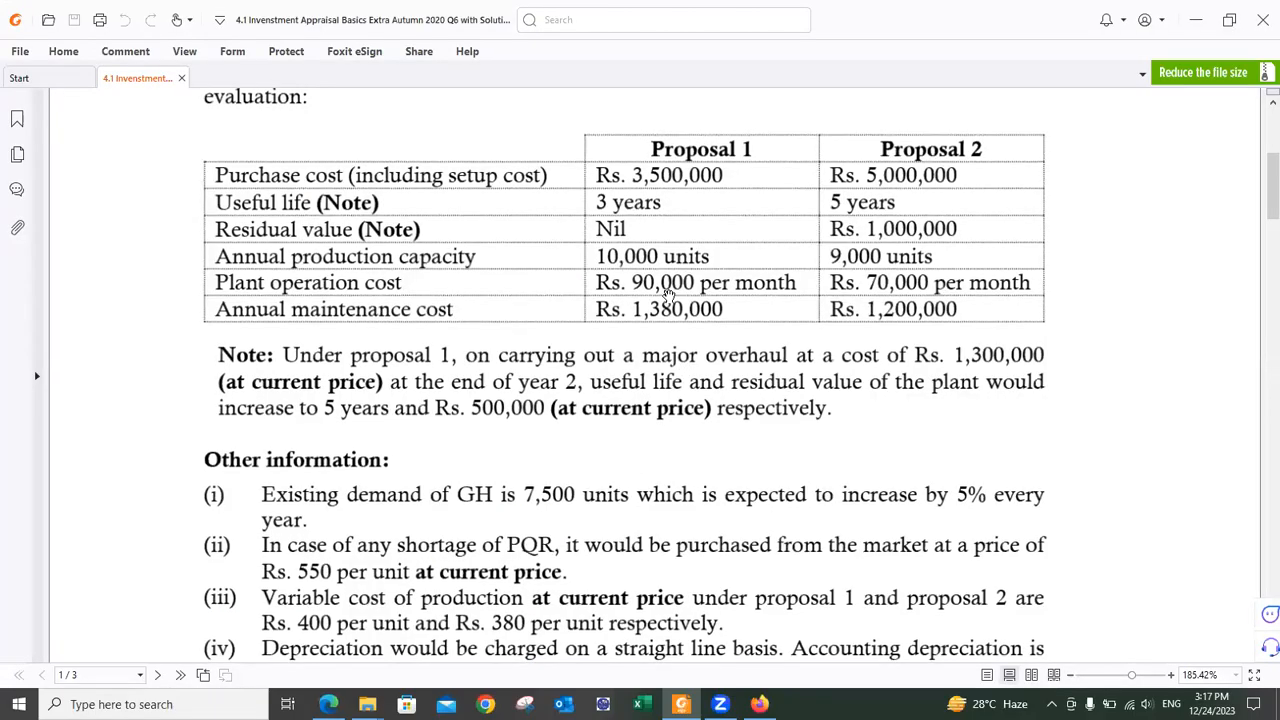
pyautogui.hotkey('alt', 'Tab')
pyautogui.write('-90000*')
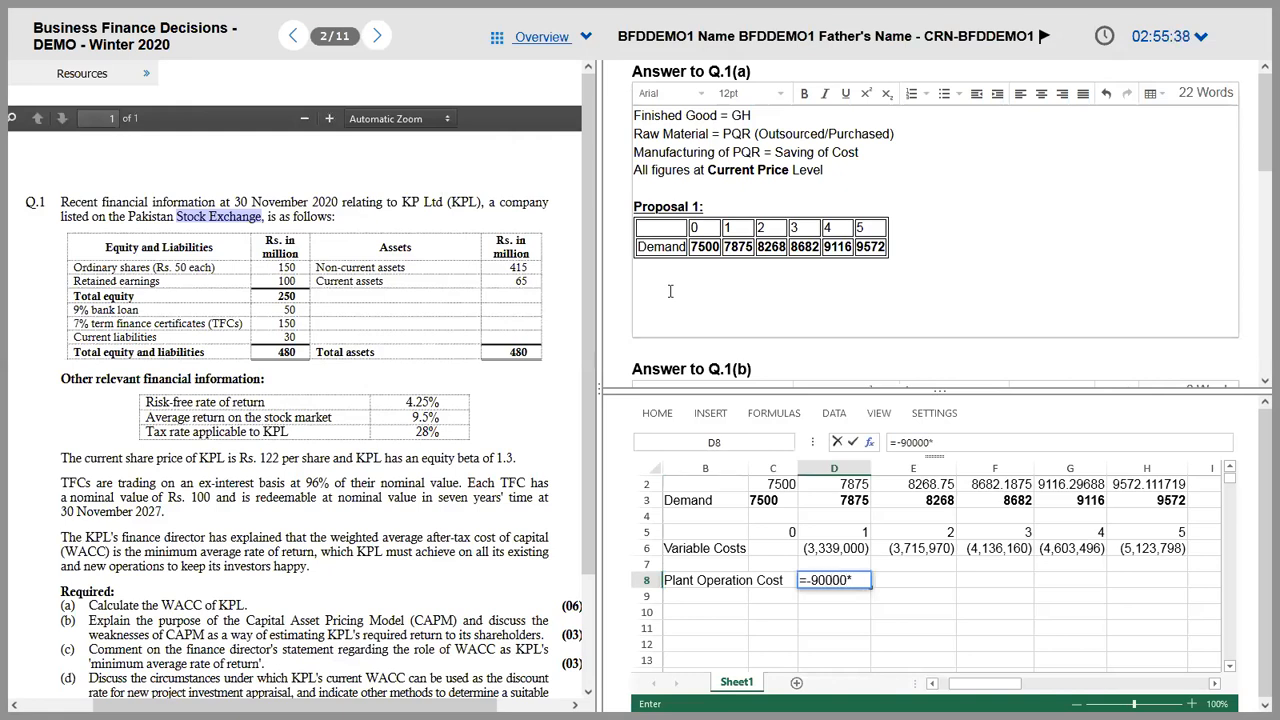
pyautogui.write('12*')
pyautogui.hotkey('alt', 'Tab')
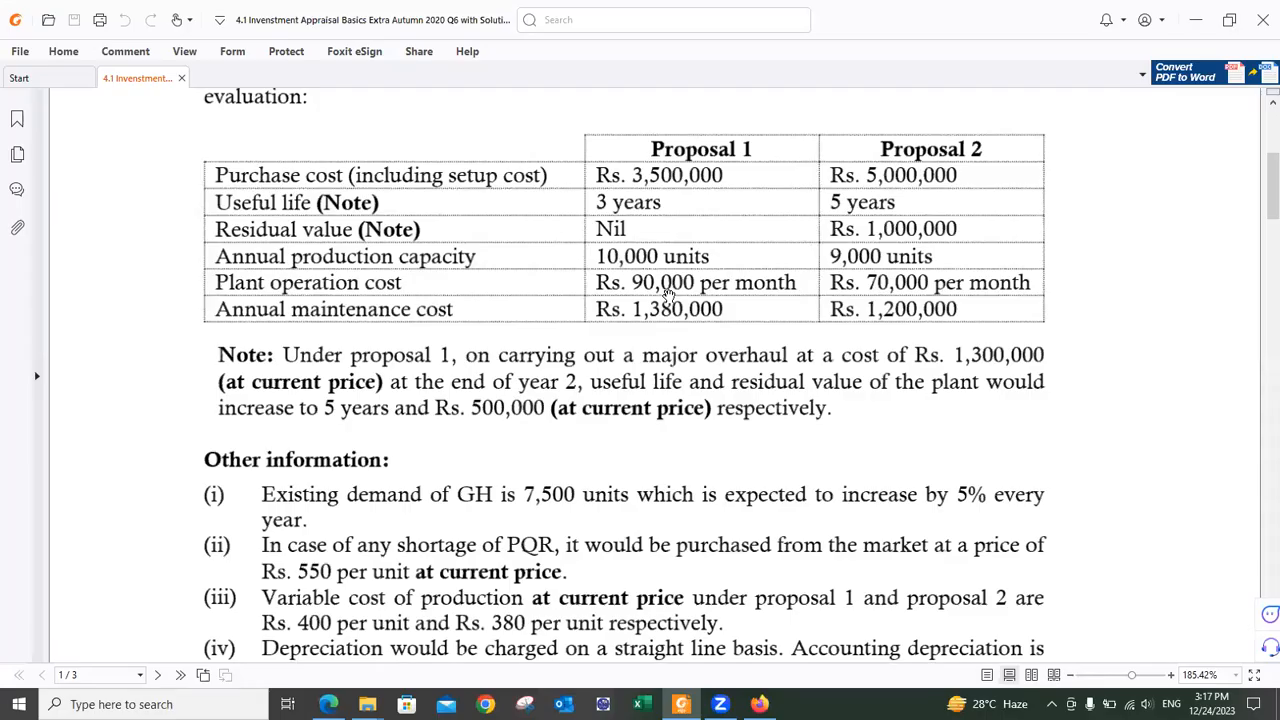
pyautogui.scroll(2, 563, 283)
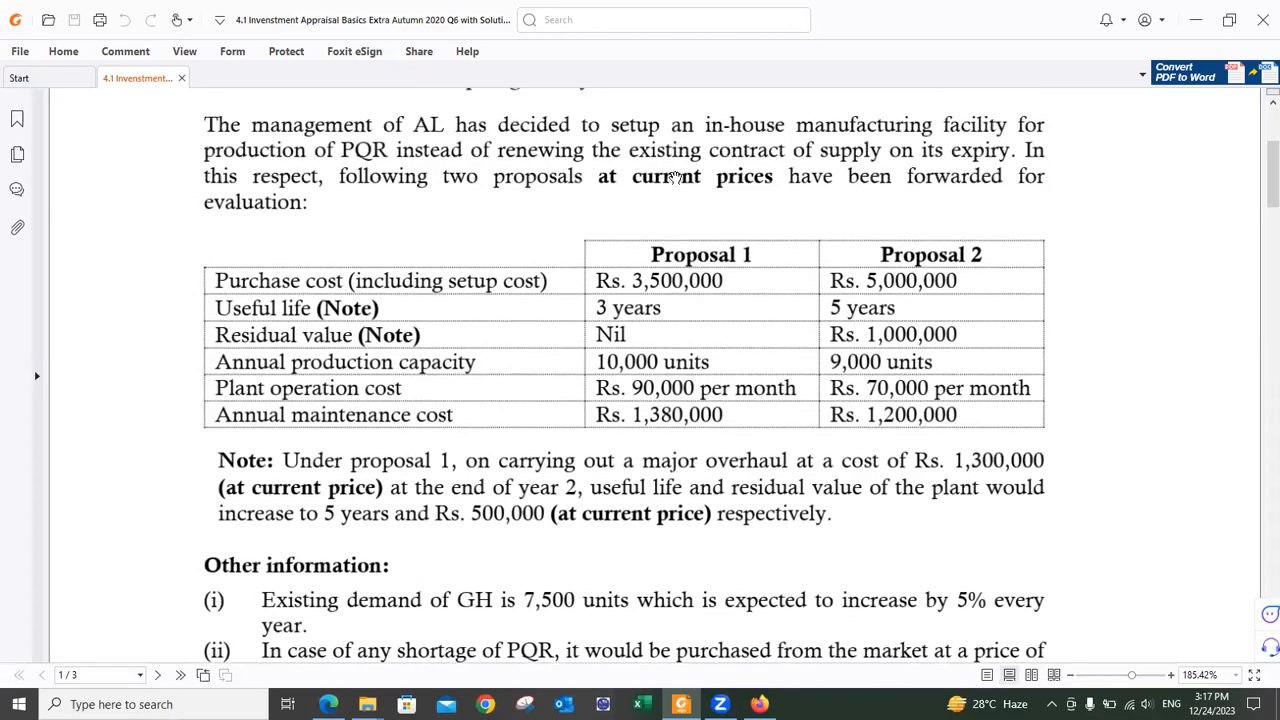
pyautogui.hotkey('alt', 'Tab')
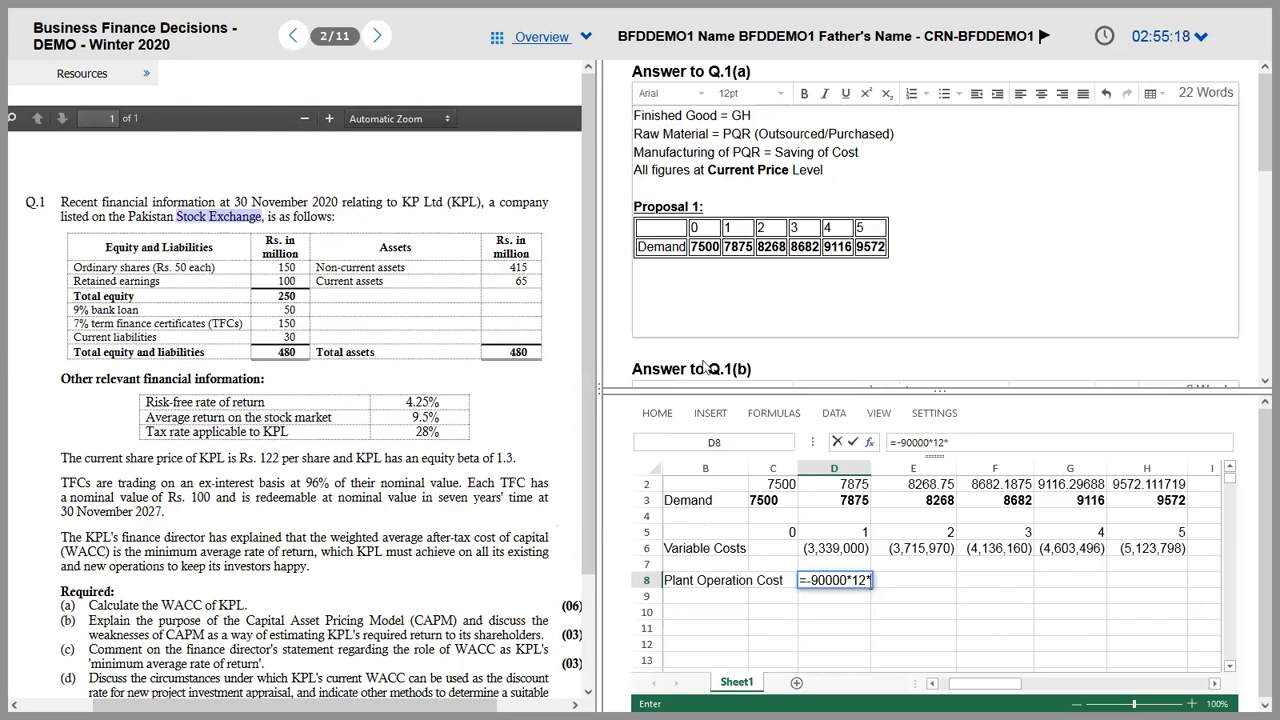
pyautogui.write('1.06')
pyautogui.press('Return')
# Step: Add the ^D5 exponent so D8 gives -1144800, and select E8:H8
pyautogui.press('Up')
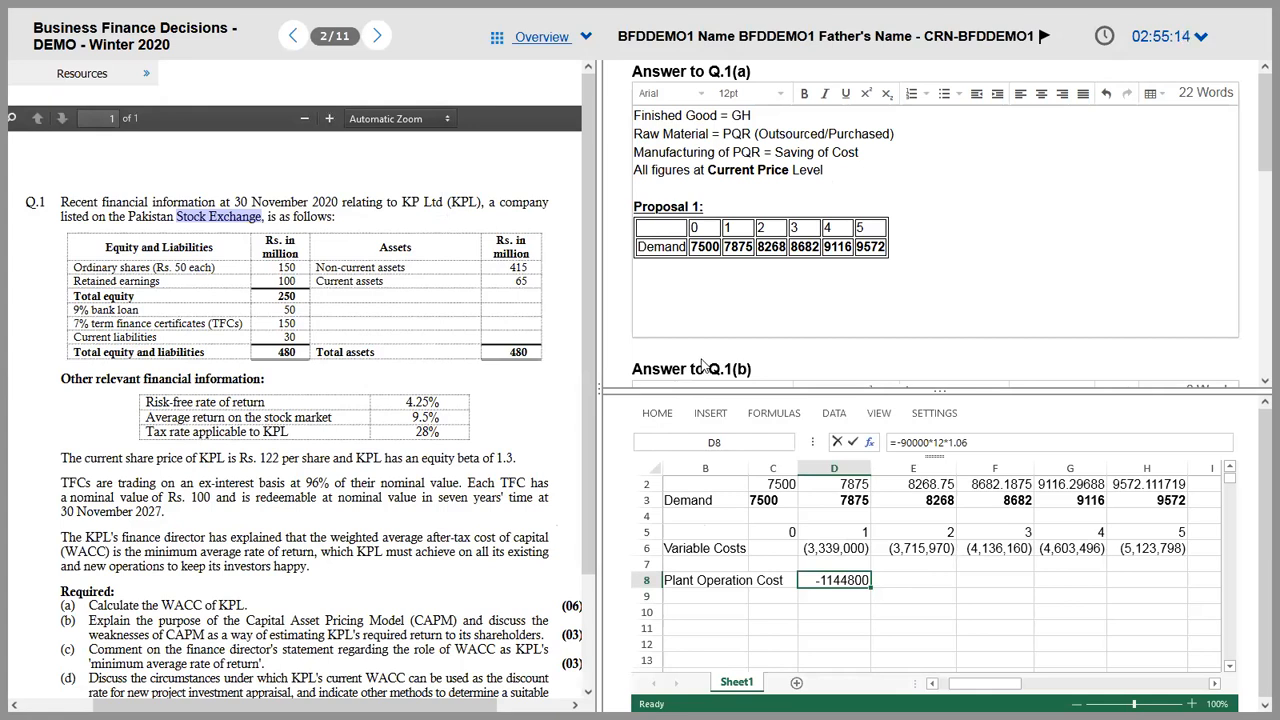
pyautogui.click(978, 447)
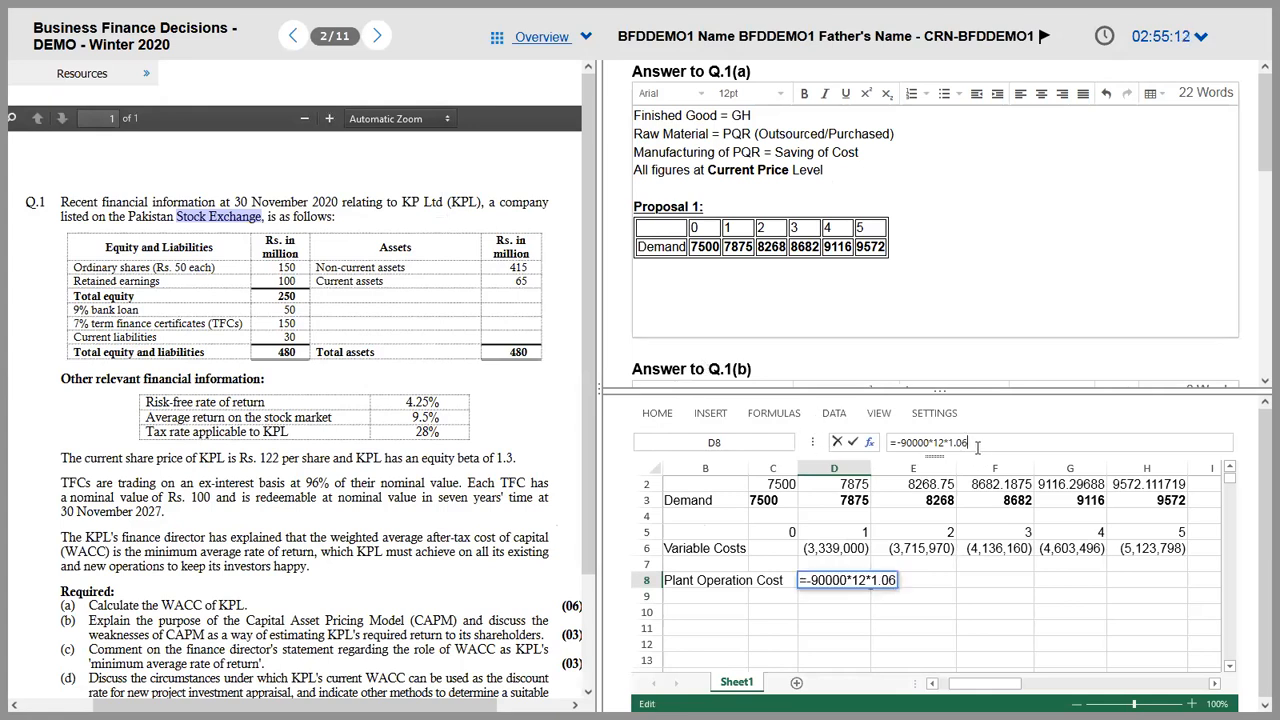
pyautogui.write('^')
pyautogui.click(838, 534)
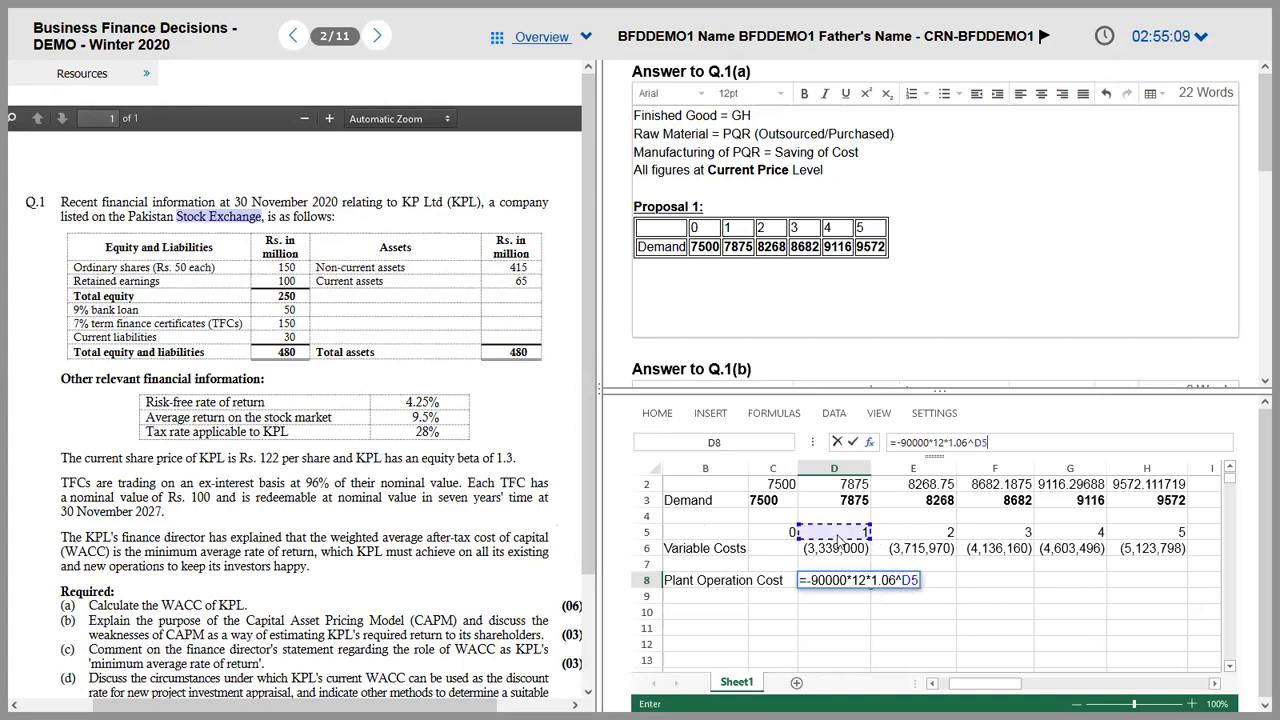
pyautogui.press('Return')
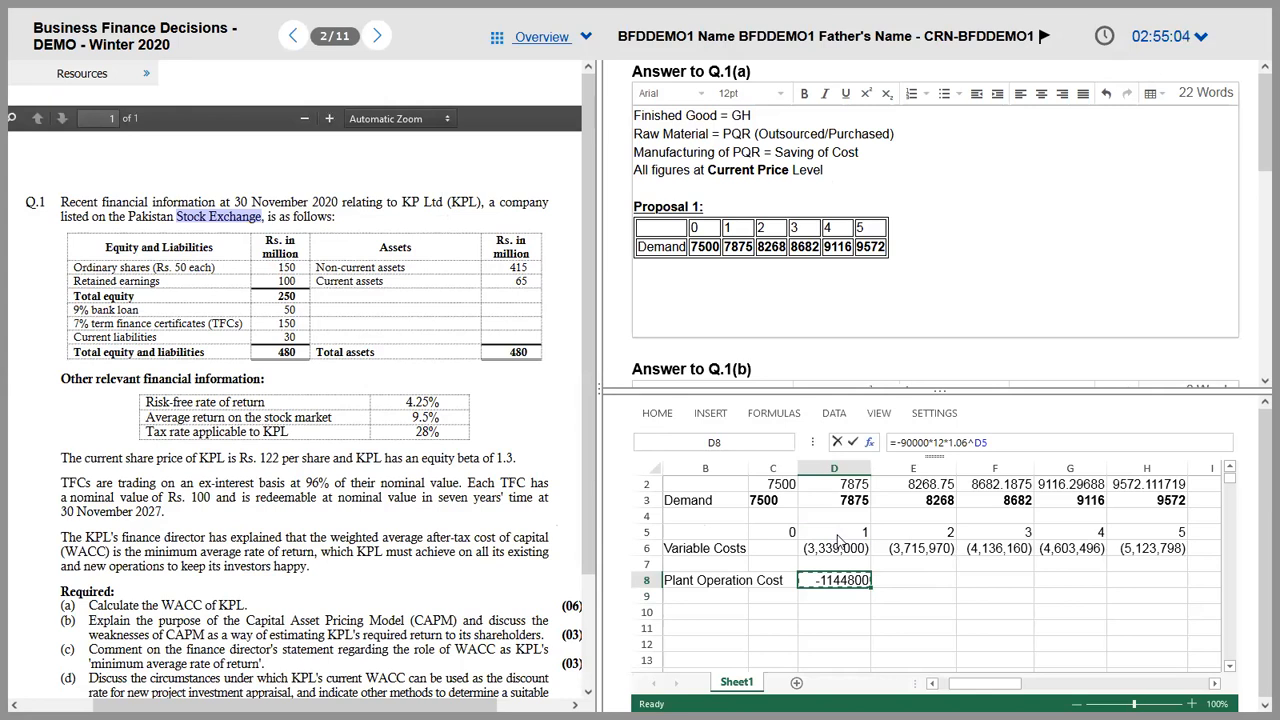
pyautogui.press('Right')
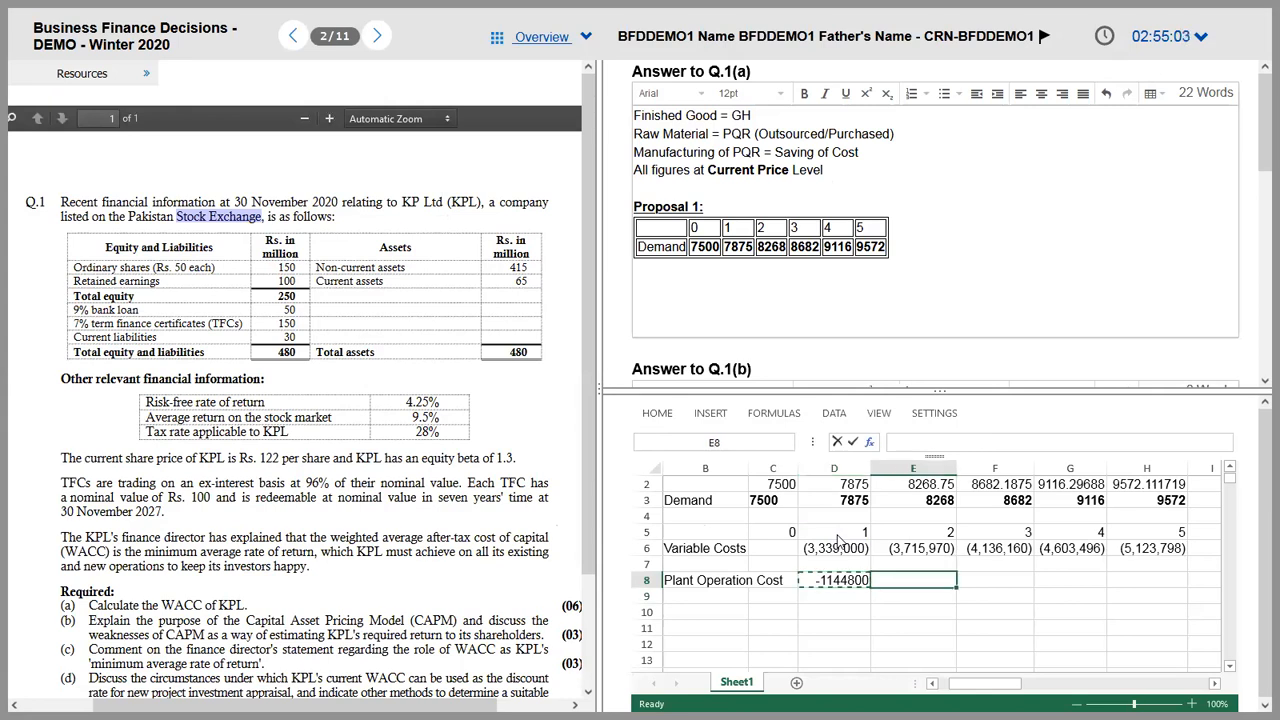
pyautogui.hotkey('shift', 'Right')
pyautogui.hotkey('shift', 'Right')
pyautogui.hotkey('shift', 'Right')
# Step: Paste the plant cost formula into E8:H8 and begin copying D6's bracketed format
pyautogui.write('-1213488\t-1286297.28\t-1363475.1\t-1445283.62')
pyautogui.click(838, 546)
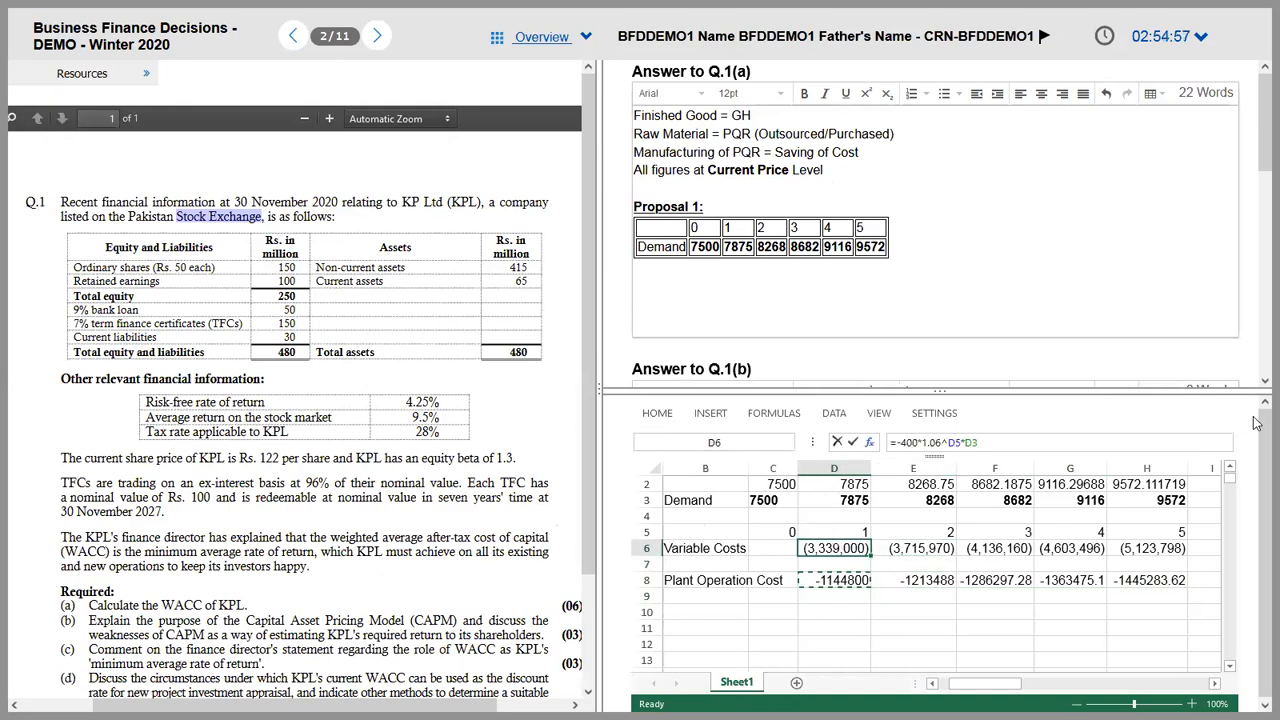
pyautogui.click(657, 414)
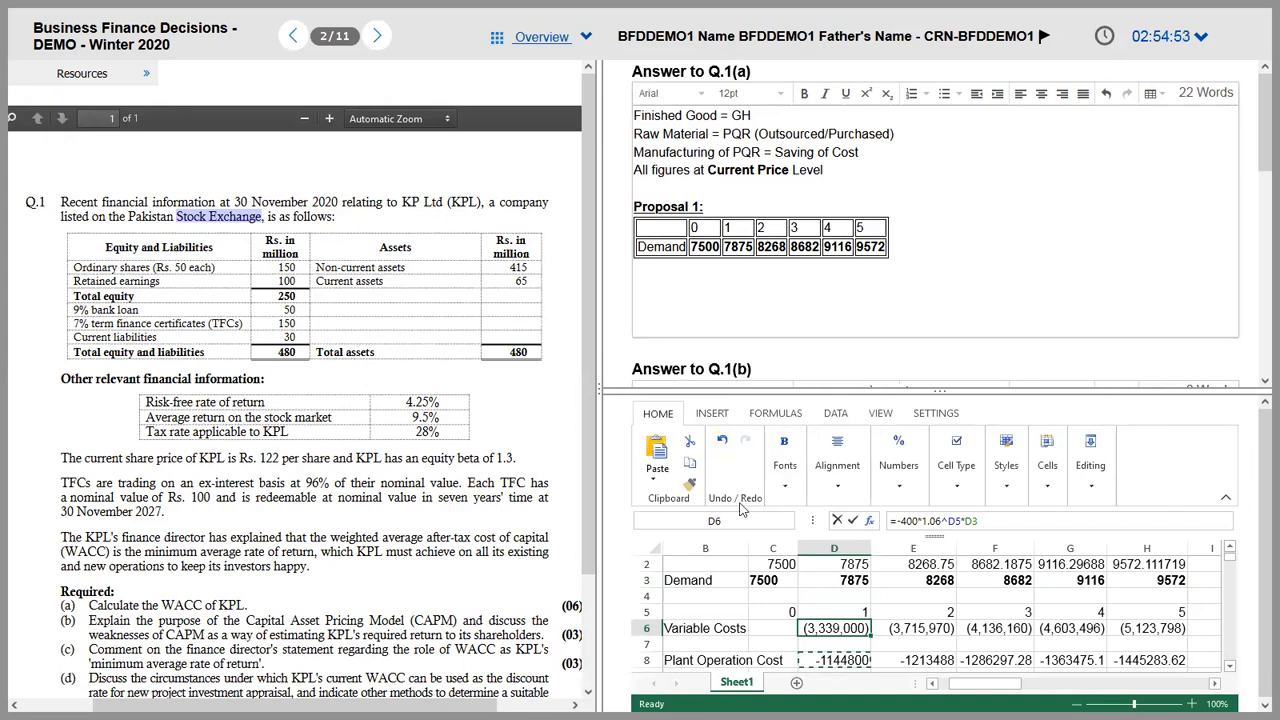
pyautogui.press('Escape')
pyautogui.hotkey('ctrl', 'c')
pyautogui.moveTo(845, 664); pyautogui.dragTo(1162, 661)
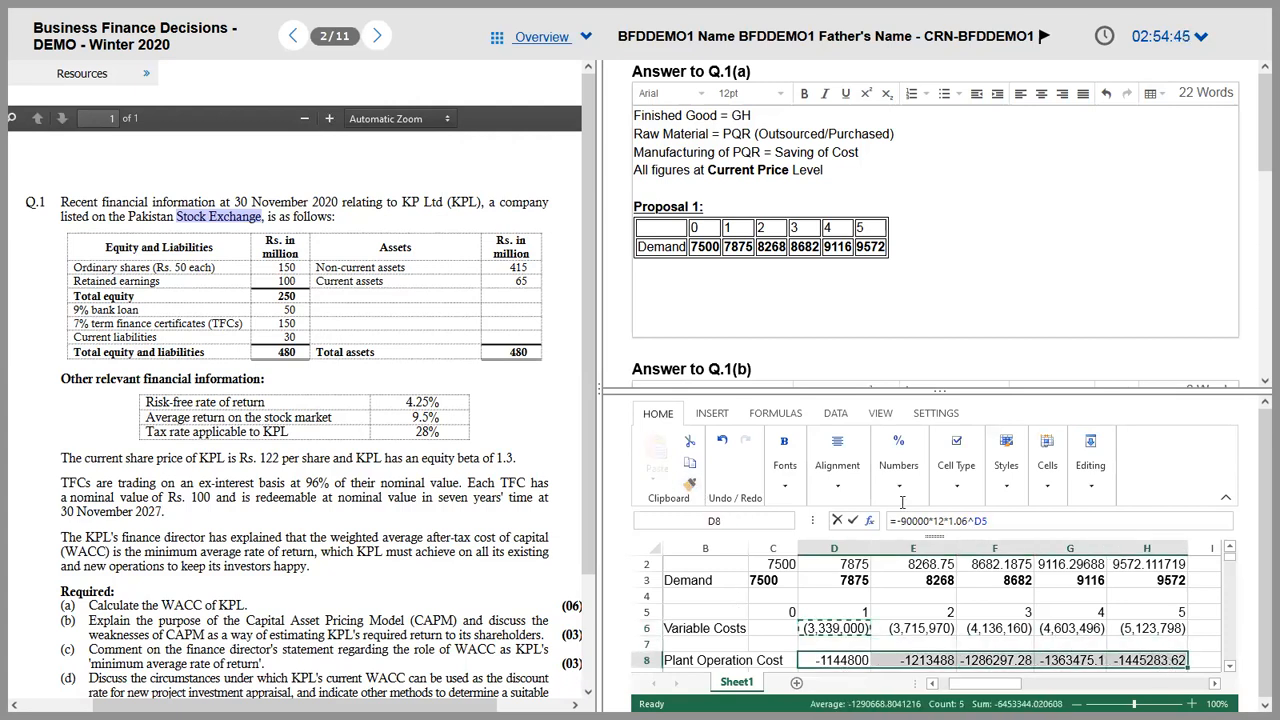
pyautogui.click(835, 629)
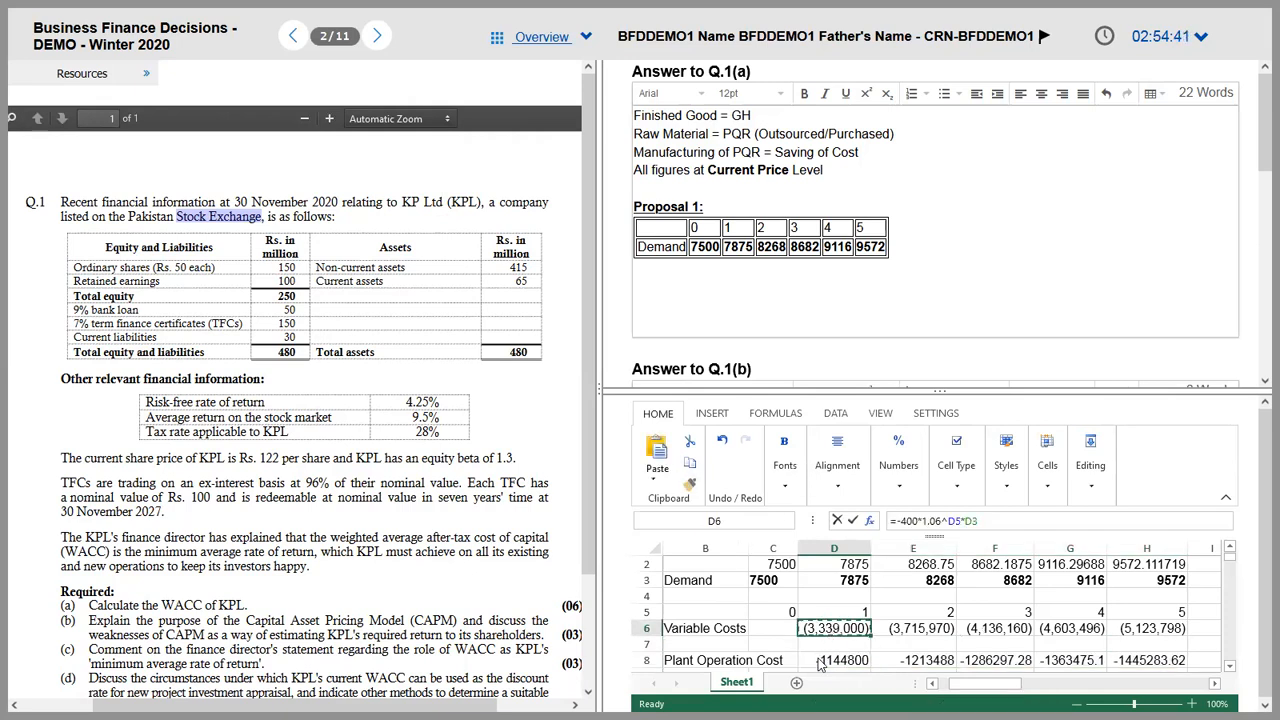
pyautogui.click(820, 660)
pyautogui.click(830, 624)
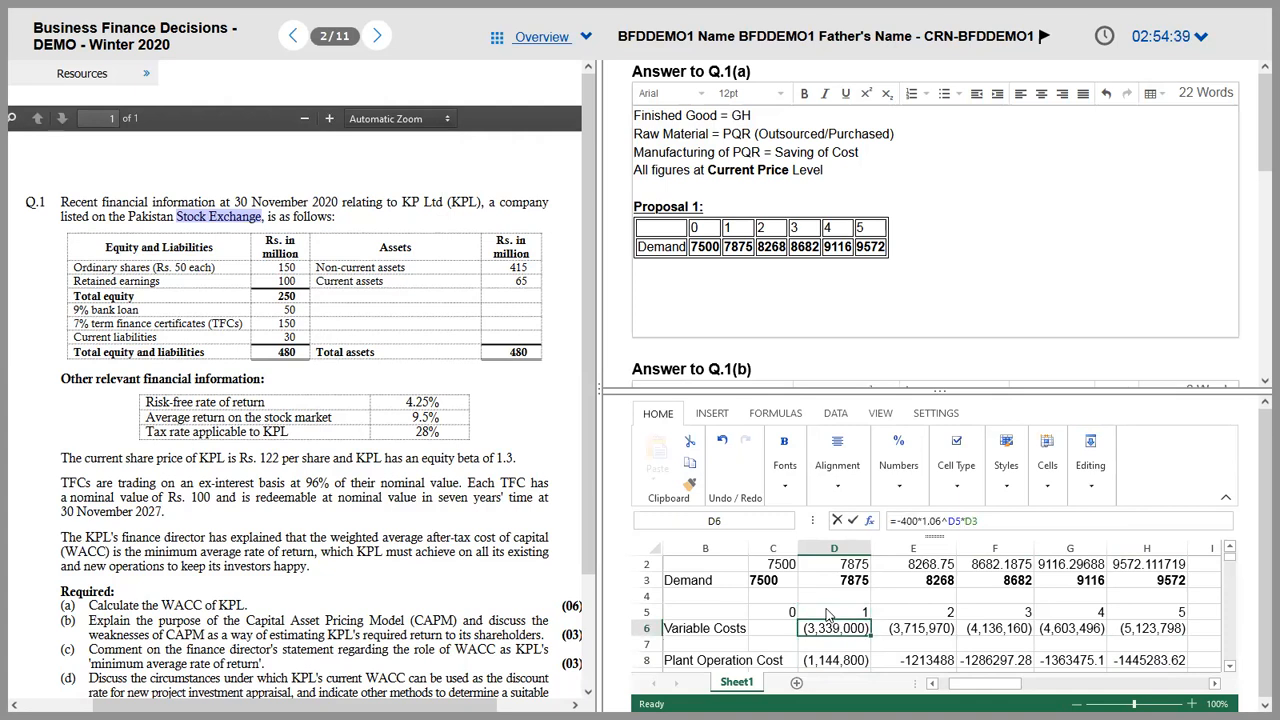
# Step: Format row 8 in brackets, (1,144,800) to (1,445,284), undoing a misapplied attempt first
pyautogui.moveTo(830, 627)
pyautogui.mouseDown()
pyautogui.moveTo(995, 628)
pyautogui.moveTo(835, 627)
pyautogui.mouseUp()
pyautogui.click(690, 485)
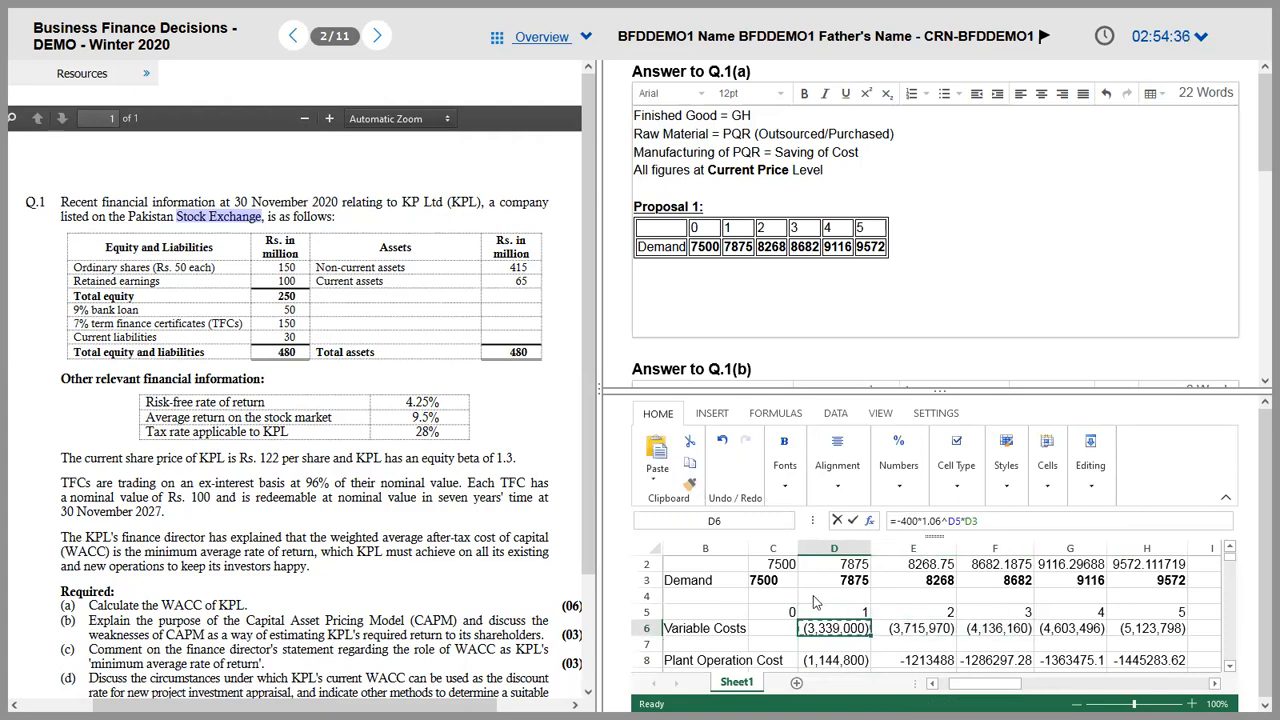
pyautogui.click(835, 663)
pyautogui.moveTo(983, 668); pyautogui.dragTo(1148, 661)
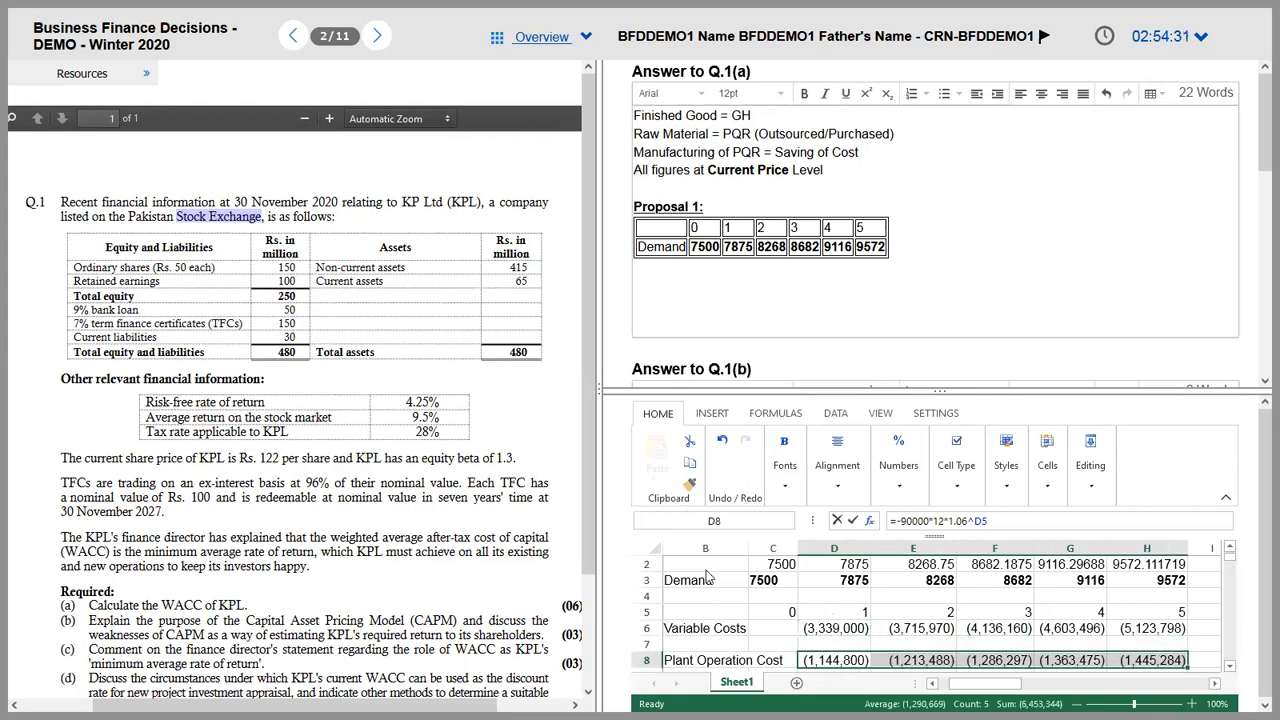
pyautogui.click(948, 603)
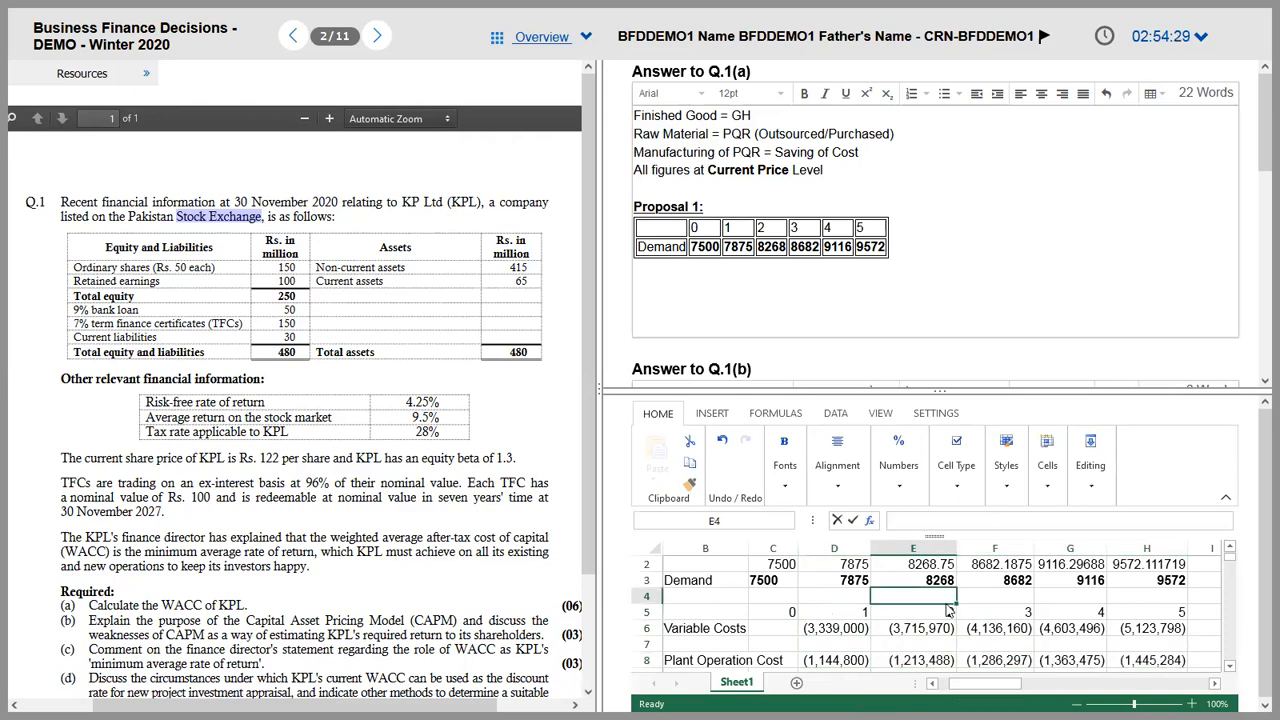
pyautogui.hotkey('ctrl', 'z')
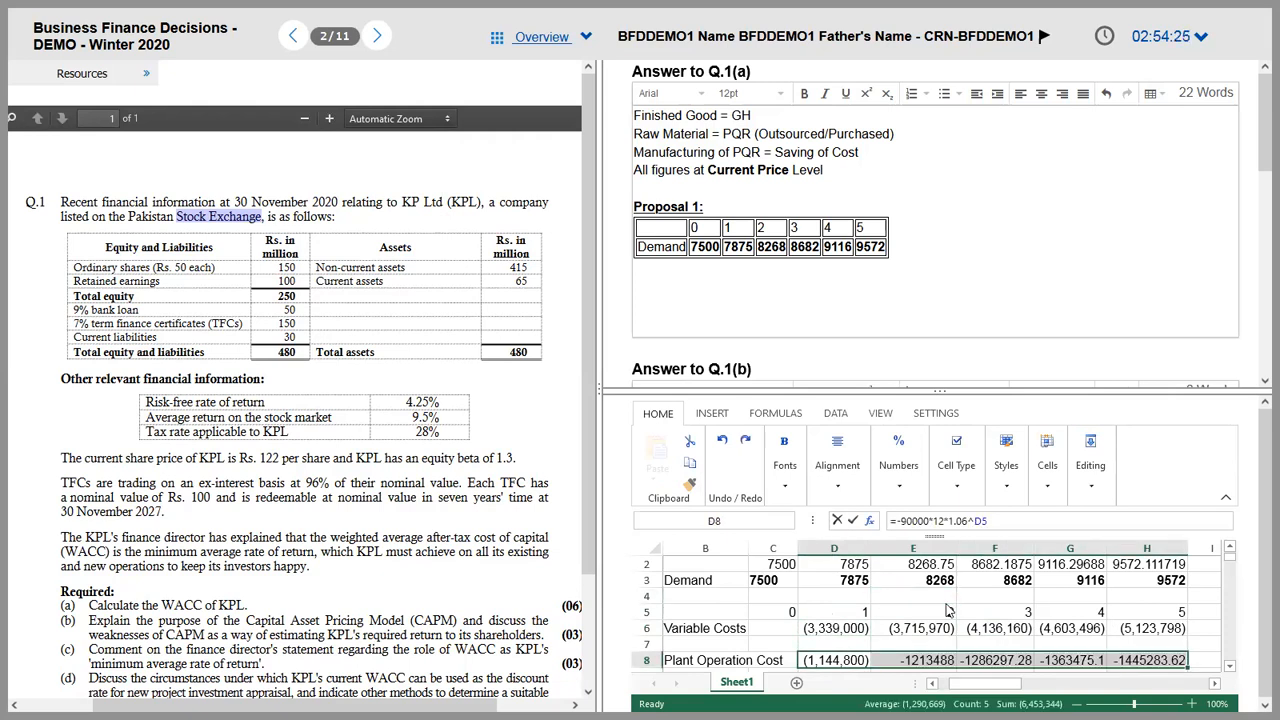
pyautogui.hotkey('ctrl', 'z')
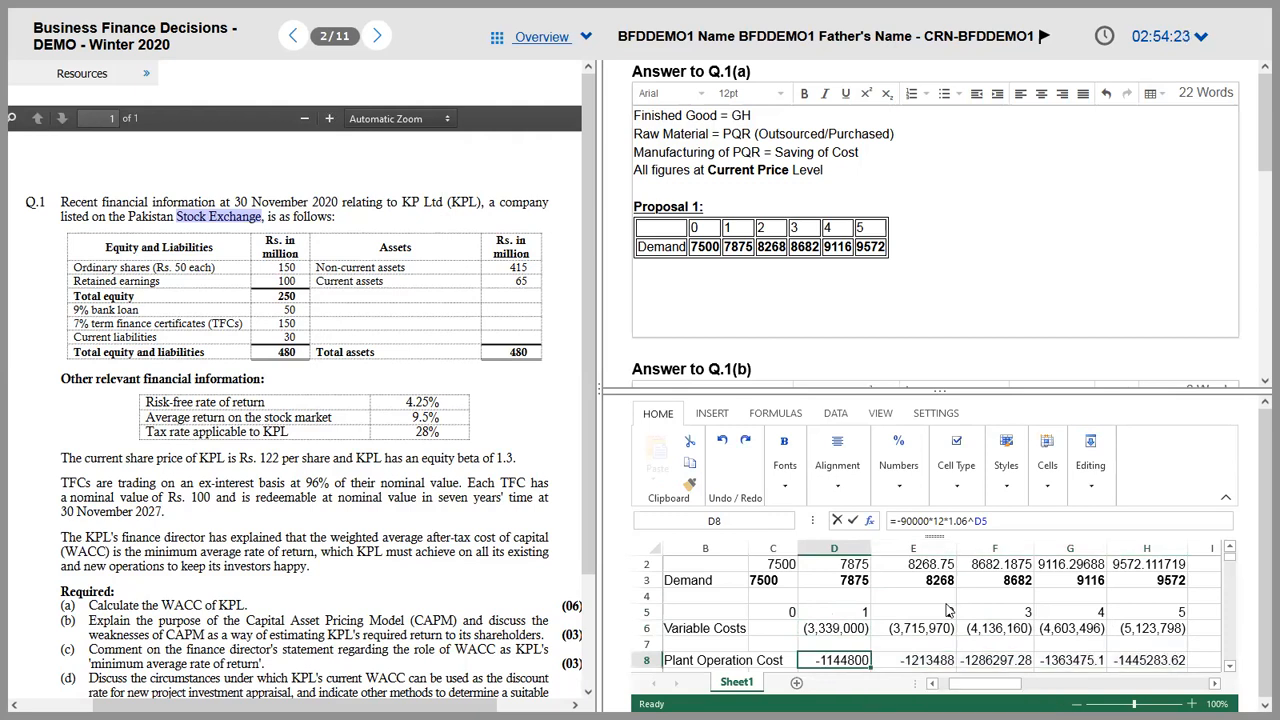
pyautogui.click(837, 630)
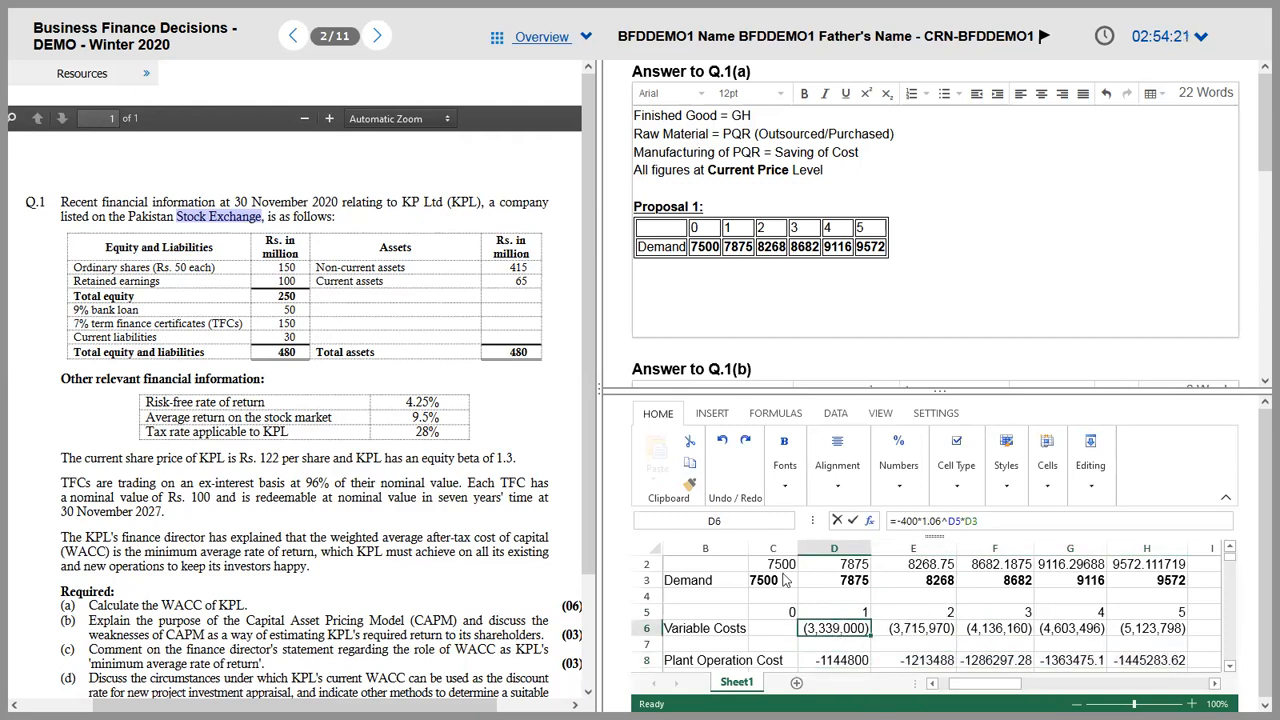
pyautogui.click(688, 487)
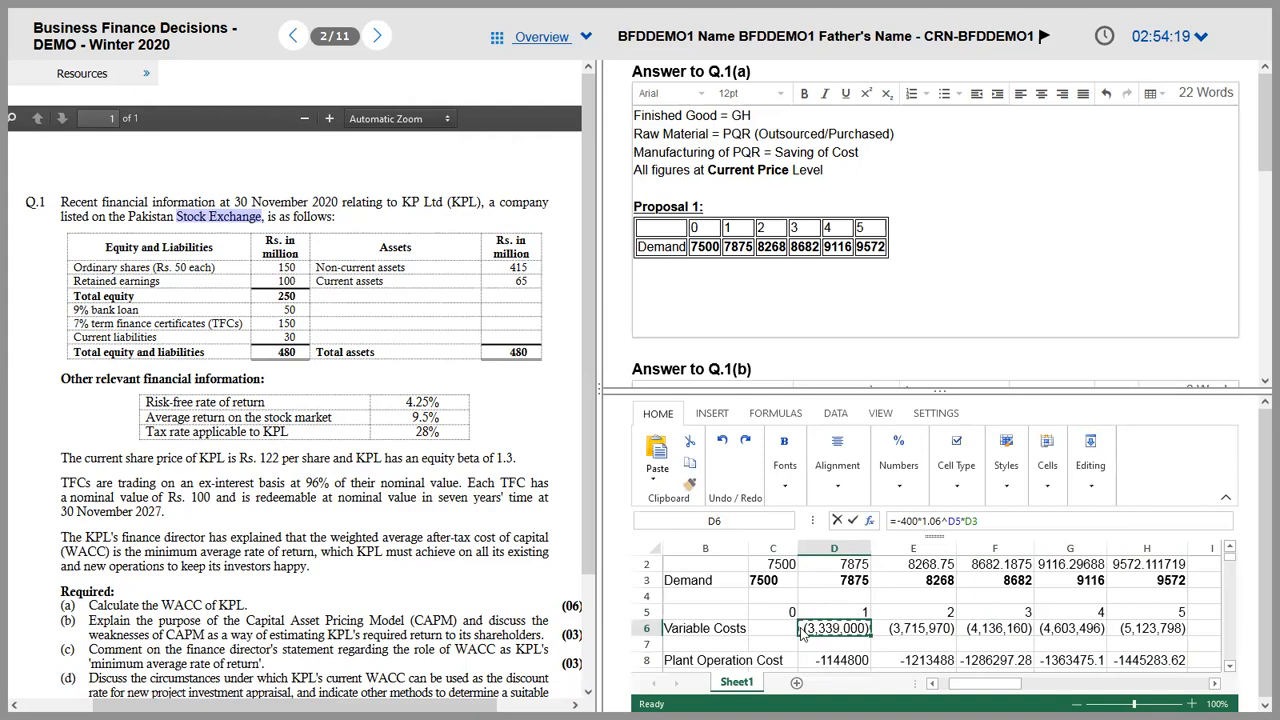
pyautogui.moveTo(830, 662); pyautogui.dragTo(1138, 665)
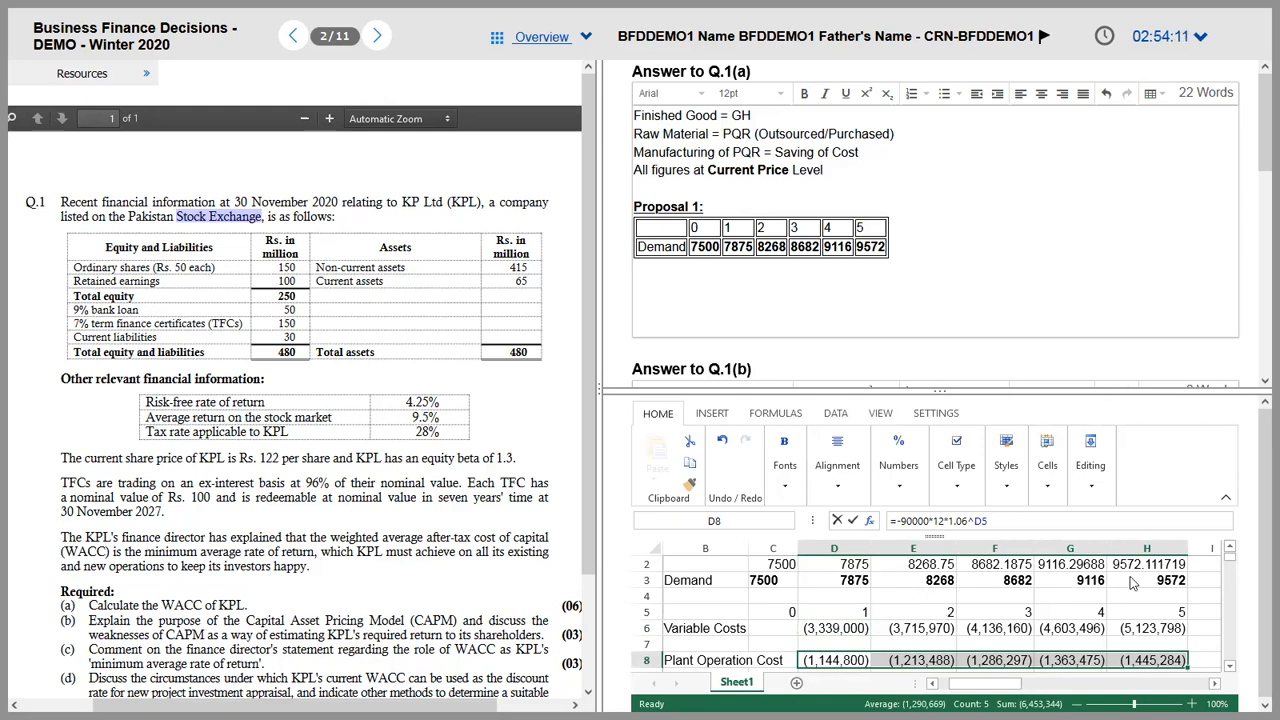
# Step: Collapse the ribbon and select the empty row 7 below Variable Costs
pyautogui.click(1226, 497)
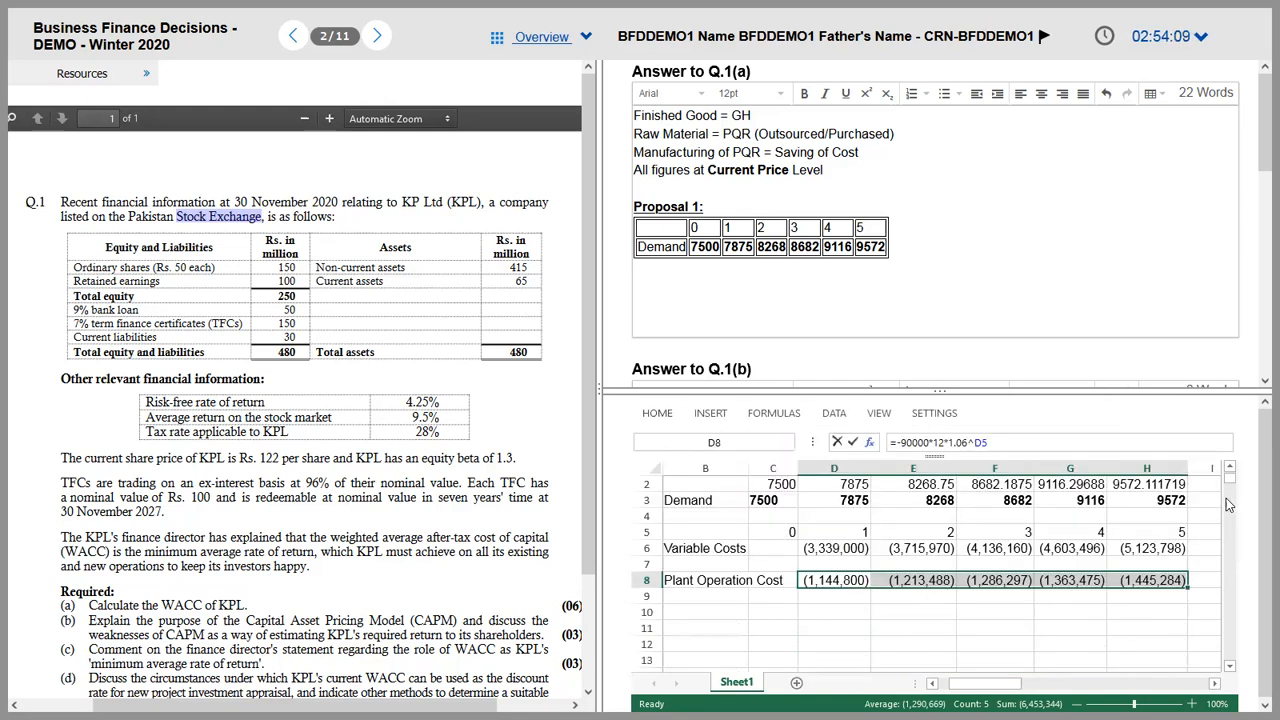
pyautogui.click(712, 598)
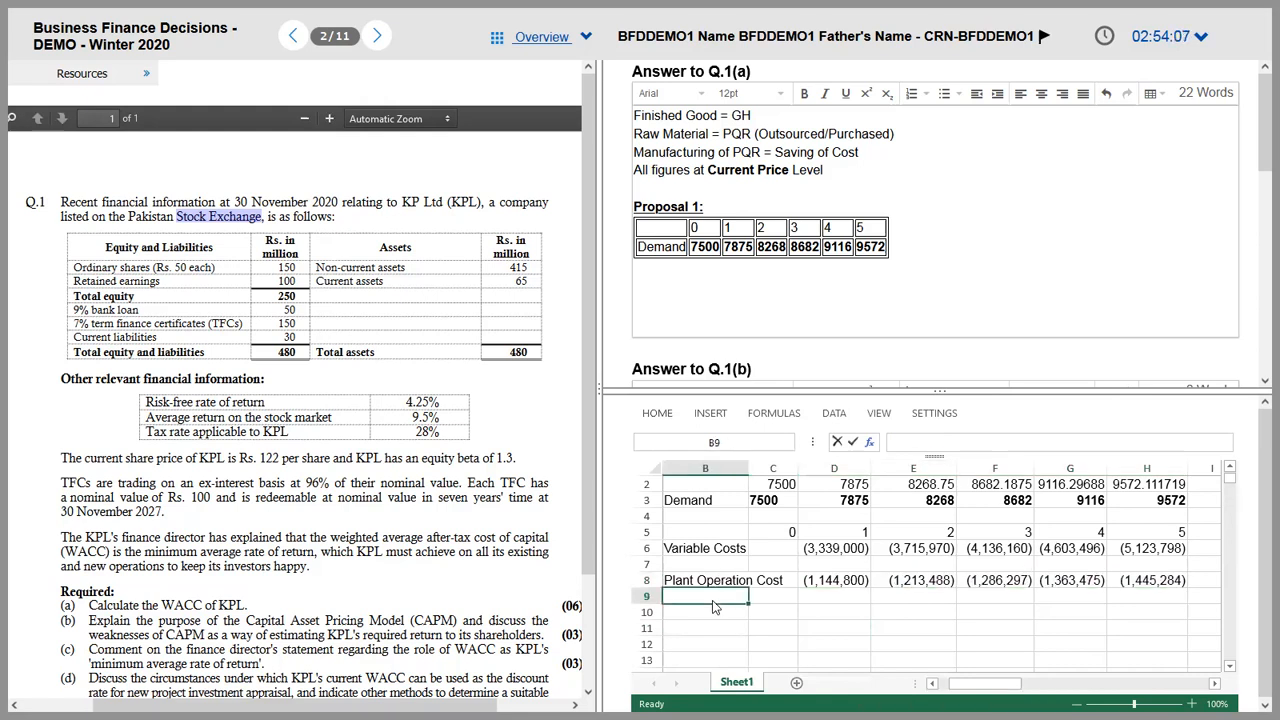
pyautogui.hotkey('alt', 'Tab')
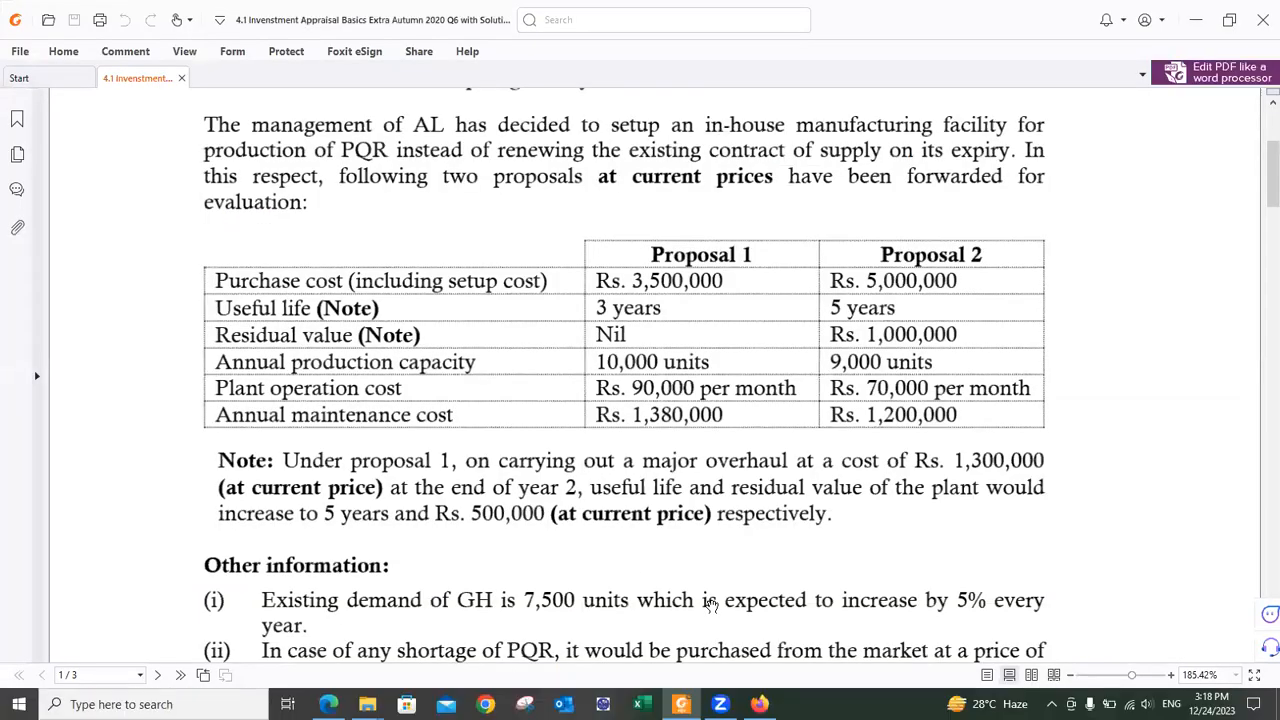
pyautogui.hotkey('alt', 'Tab')
pyautogui.press('Up')
pyautogui.press('Up')
pyautogui.press('F2')
pyautogui.press('Escape')
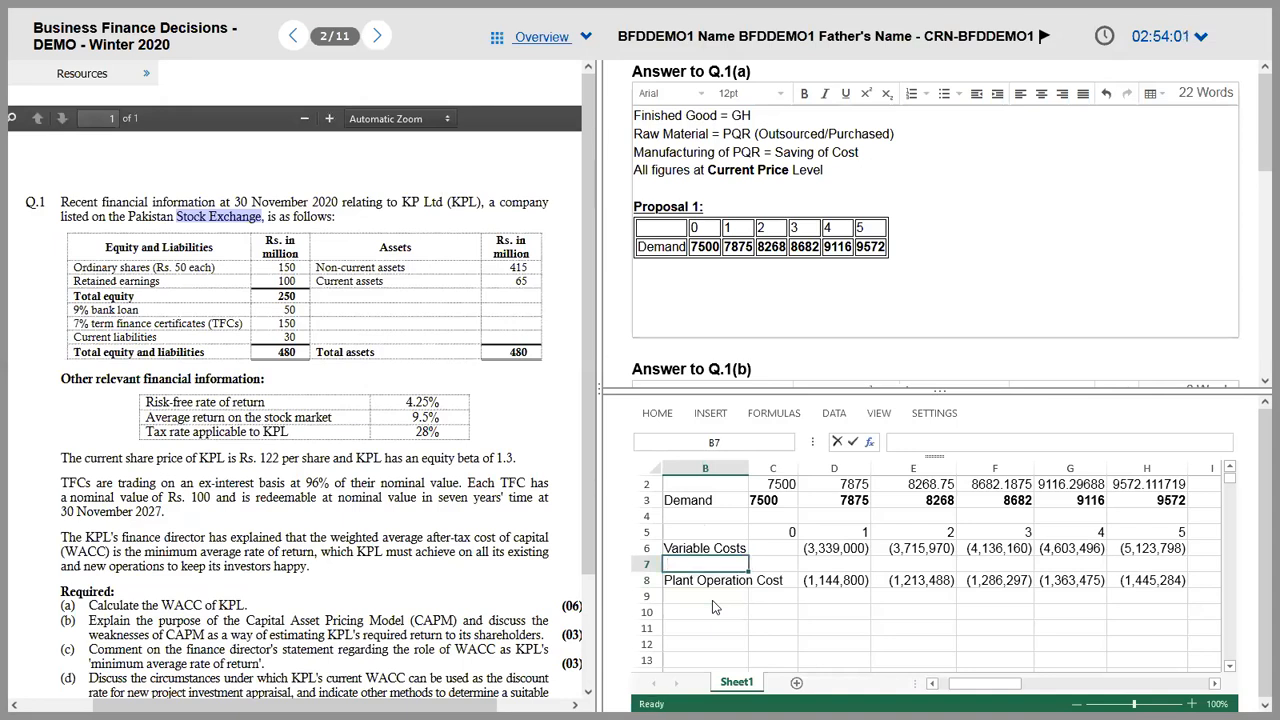
pyautogui.hotkey('shift', 'Right')
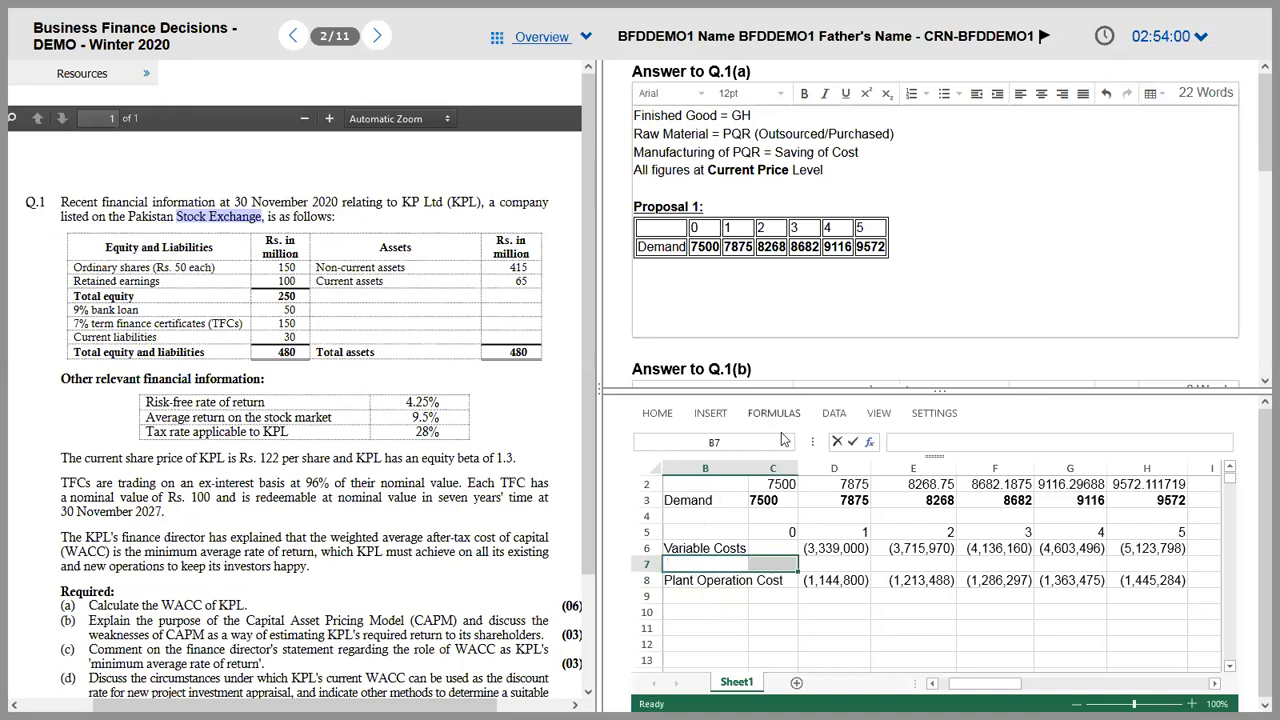
# Step: Delete the entire empty row 7, then bring the question PDF back up
pyautogui.rightClick(753, 570)
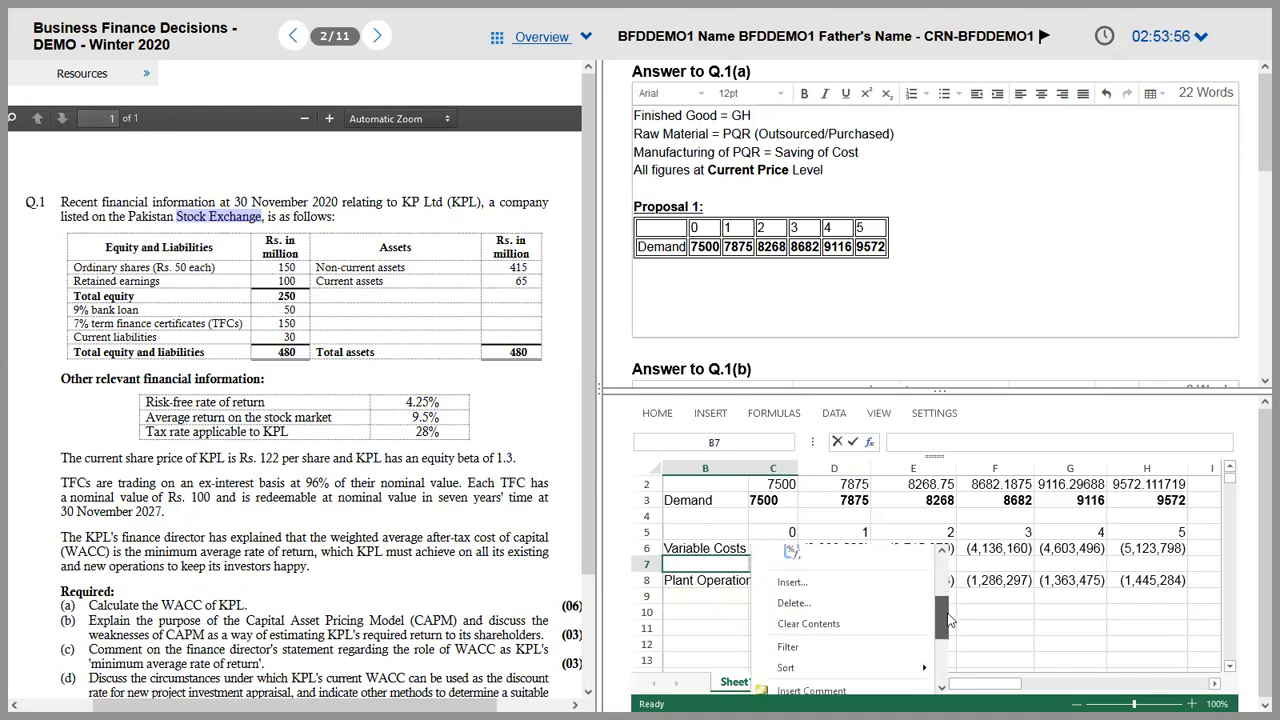
pyautogui.click(855, 619)
pyautogui.click(701, 514)
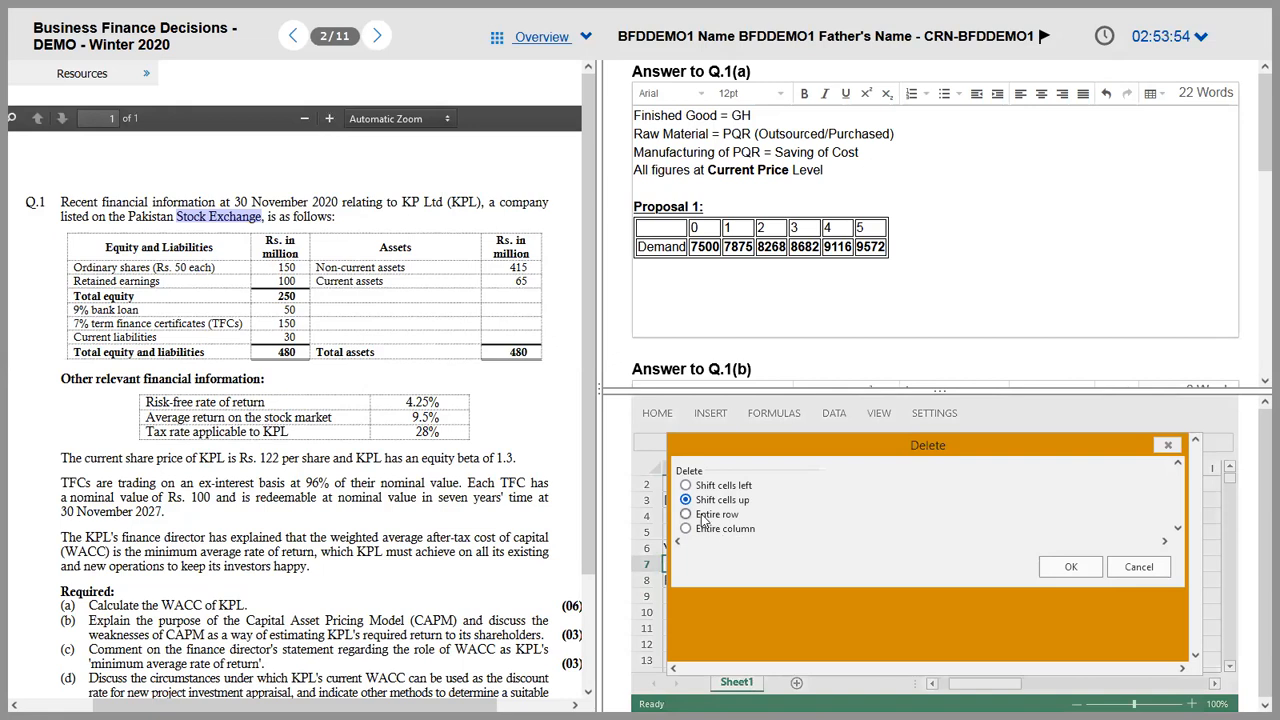
pyautogui.click(1071, 567)
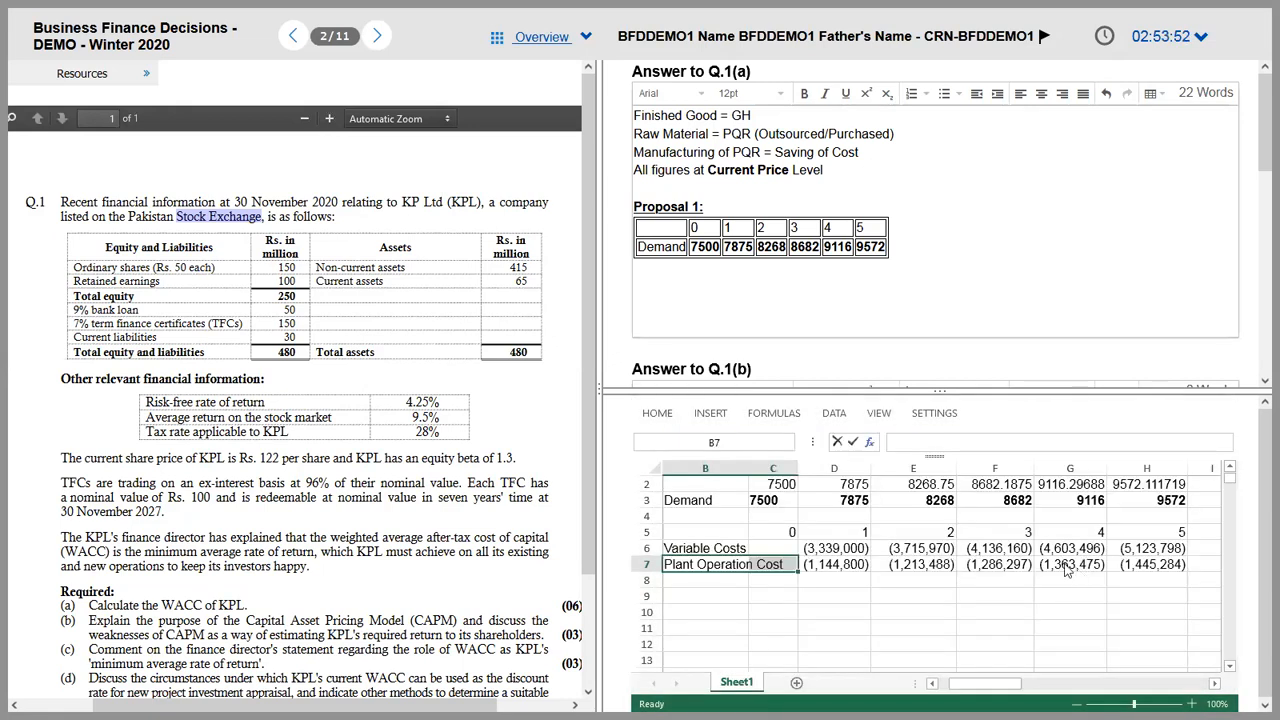
pyautogui.click(697, 586)
pyautogui.hotkey('alt', 'Tab')
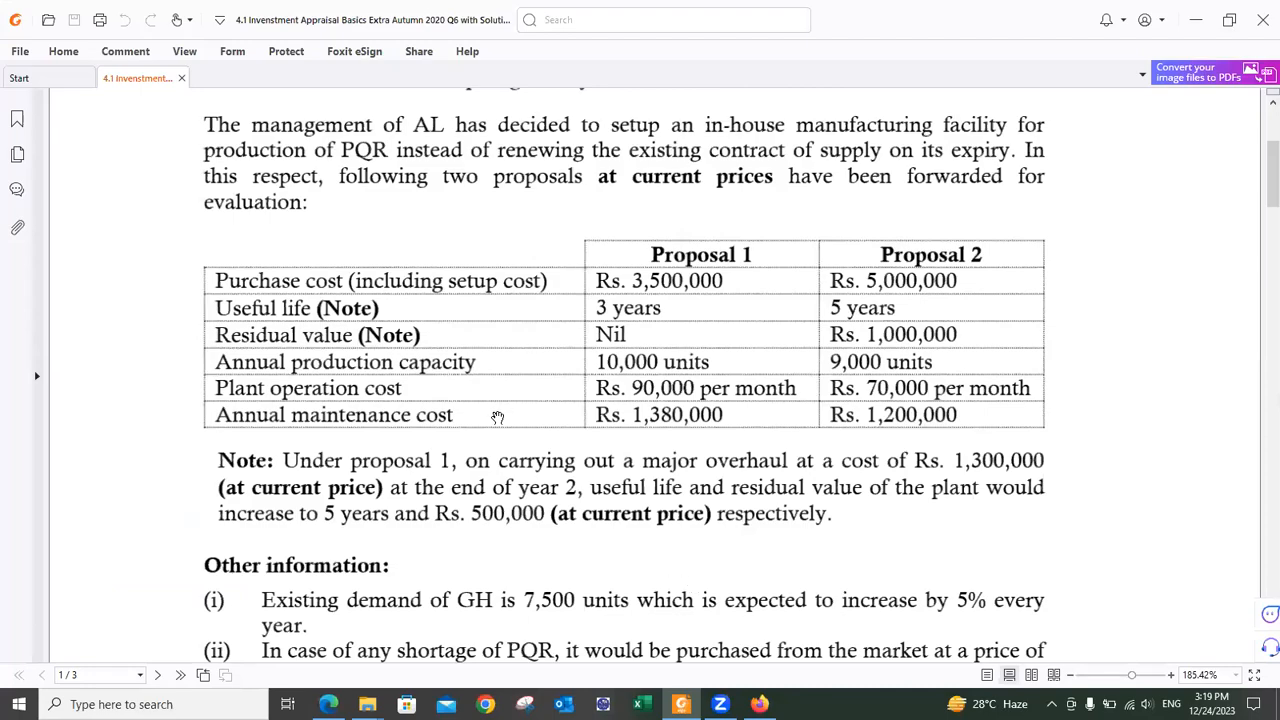
# Step: Label the next row 'Annual Maintenance'
pyautogui.hotkey('alt', 'Tab')
pyautogui.write('Annual Manain')
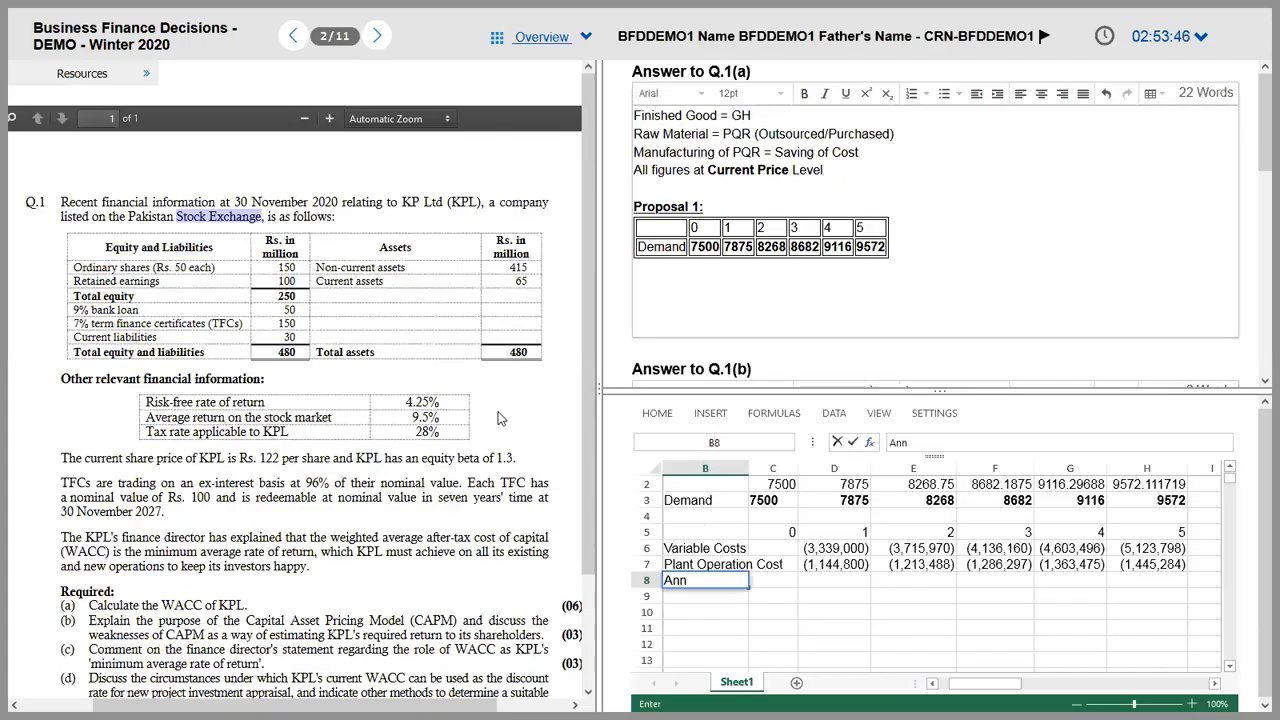
pyautogui.press('BackSpace')
pyautogui.press('BackSpace')
pyautogui.press('BackSpace')
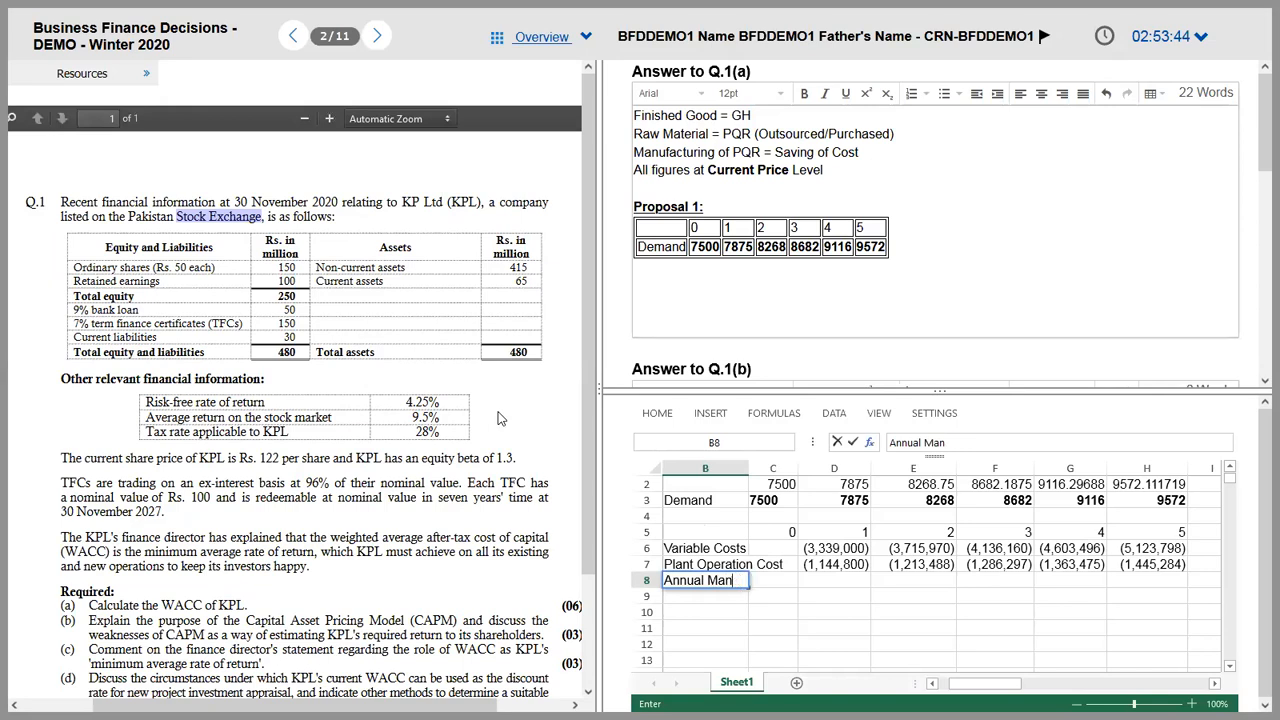
pyautogui.write('intencance')
pyautogui.press('BackSpace')
pyautogui.press('BackSpace')
pyautogui.press('BackSpace')
pyautogui.press('BackSpace')
pyautogui.press('BackSpace')
pyautogui.press('BackSpace')
pyautogui.press('BackSpace')
pyautogui.write('enance')
pyautogui.press('Tab')
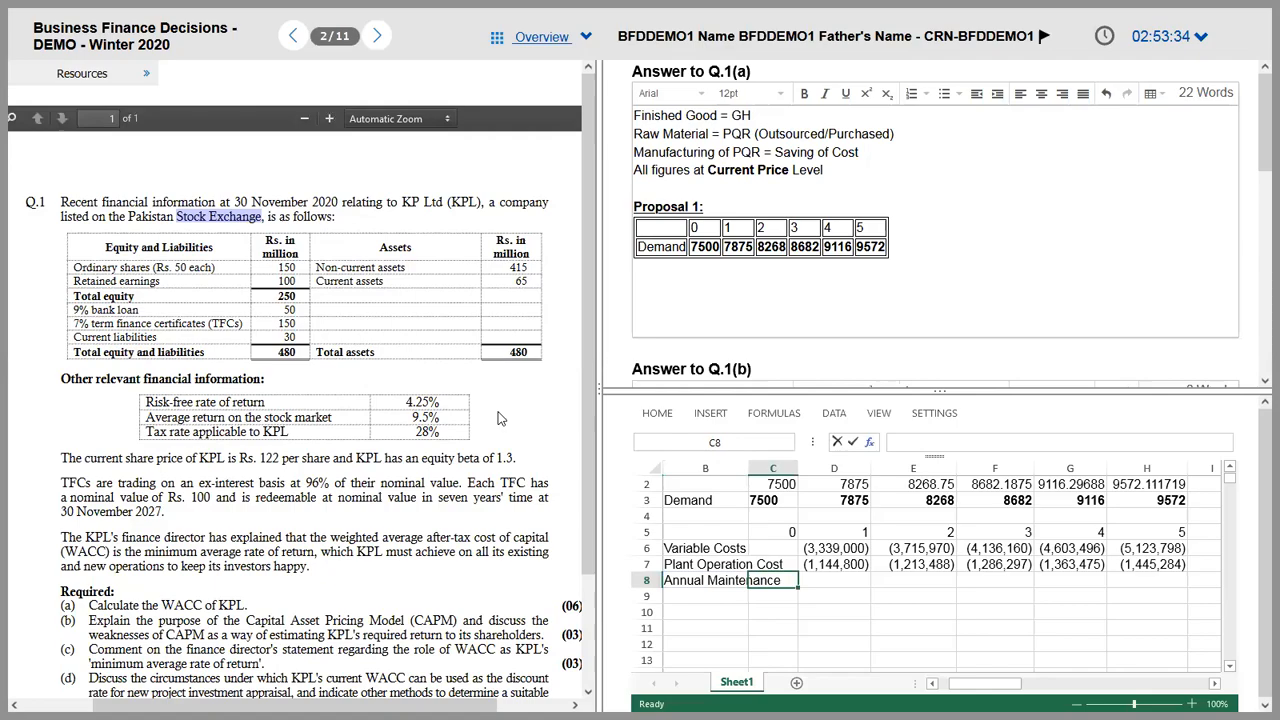
# Step: Enter the year 1 maintenance cost in D8 as =-1380000*1.06^D5
pyautogui.hotkey('alt', 'Tab')
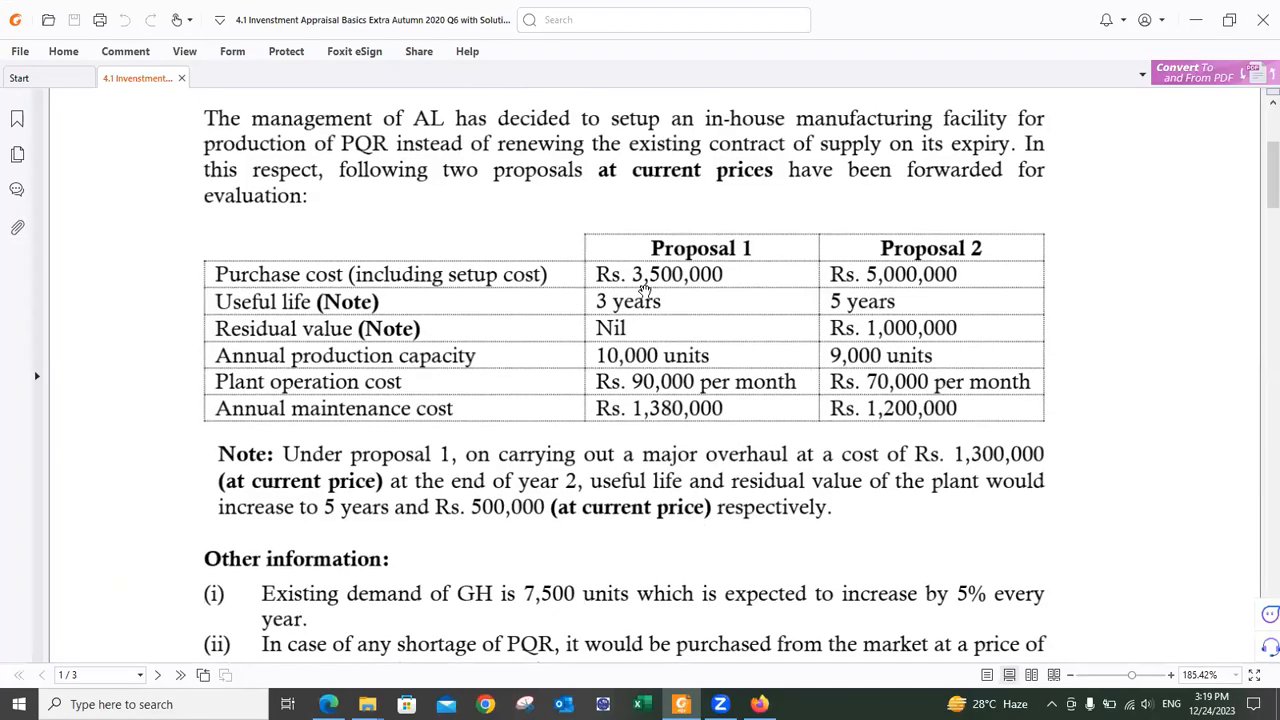
pyautogui.moveTo(675, 196); pyautogui.dragTo(673, 189)
pyautogui.hotkey('alt', 'Tab')
pyautogui.write('=1380')
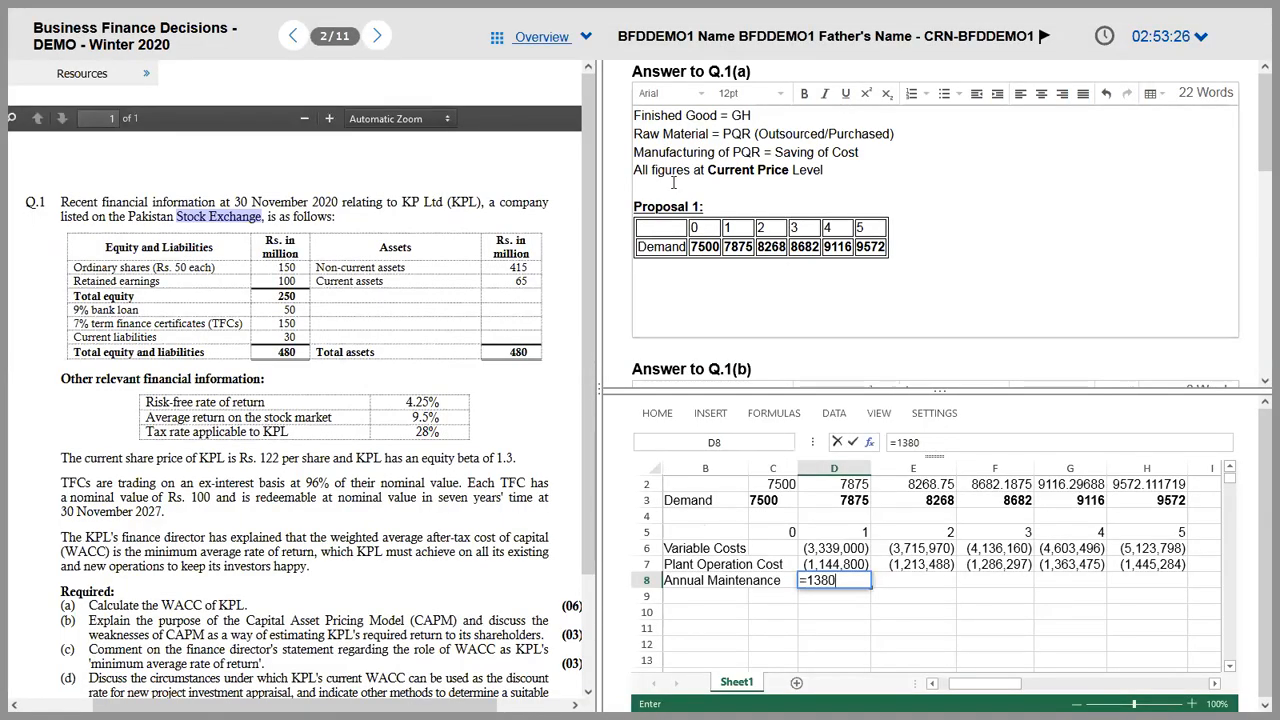
pyautogui.write('000*1.06^')
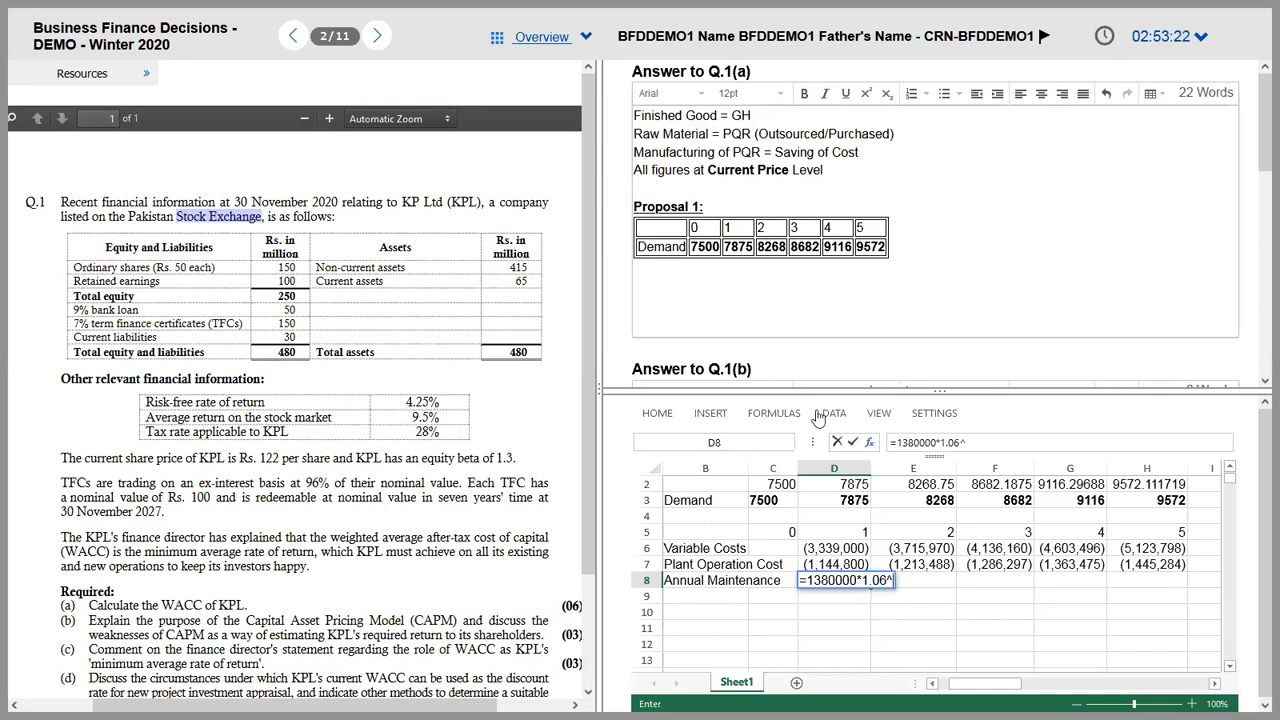
pyautogui.click(818, 533)
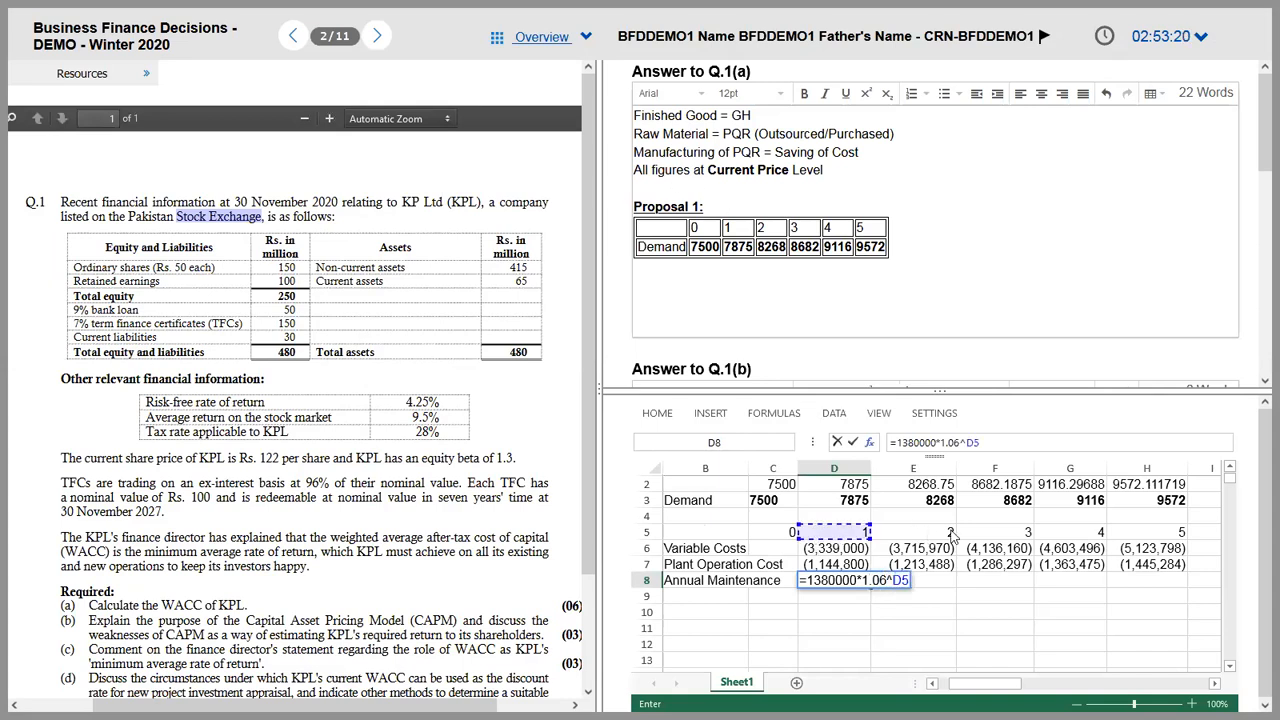
pyautogui.hotkey('ctrl', 'Return')
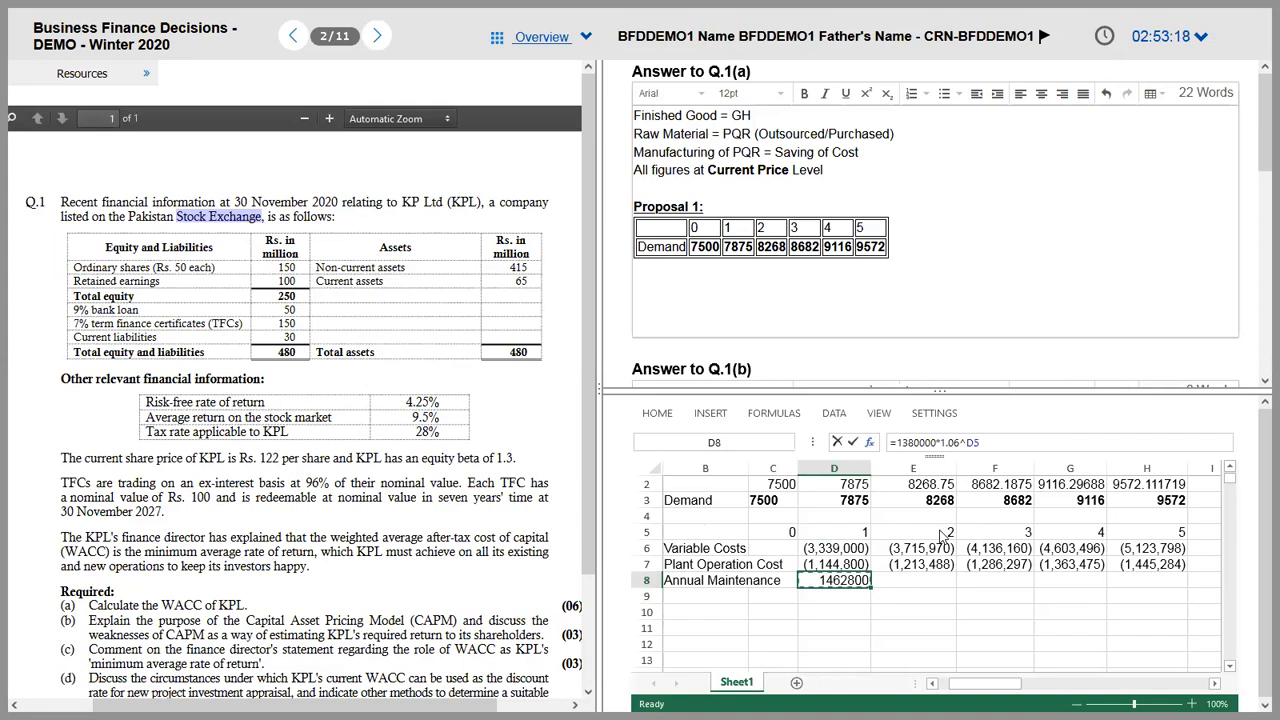
pyautogui.click(897, 442)
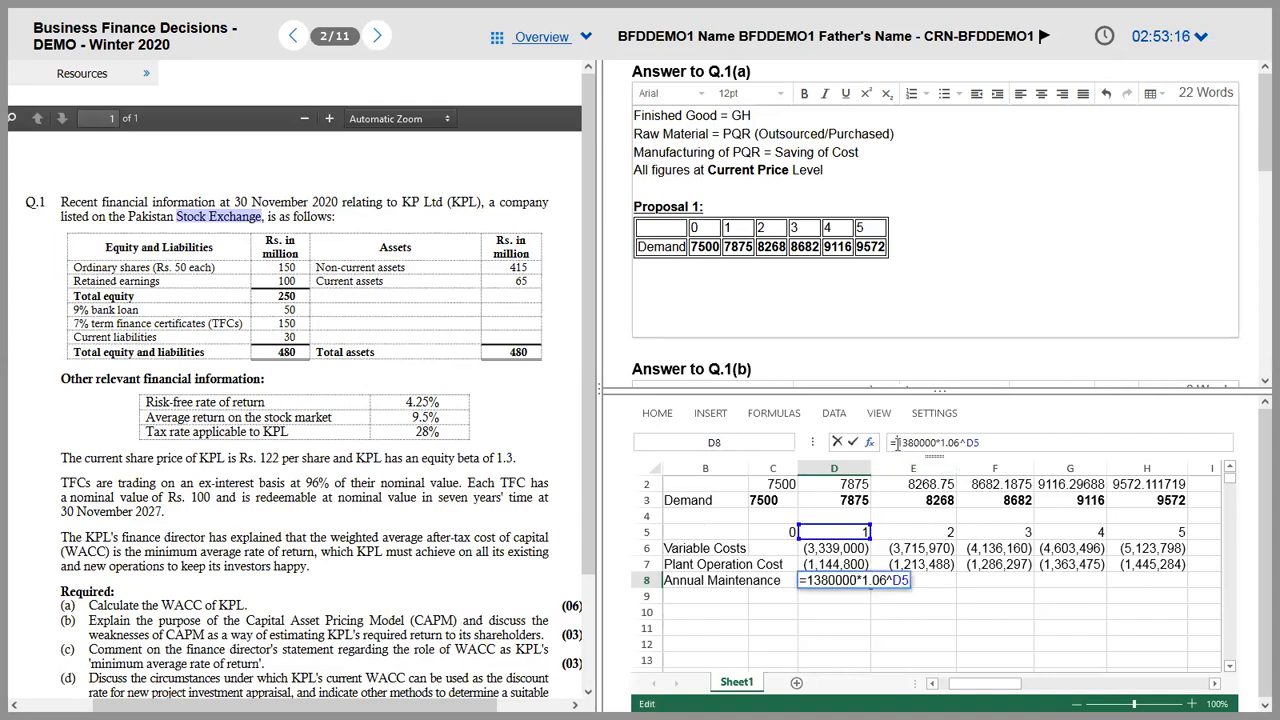
pyautogui.write('-')
pyautogui.hotkey('ctrl', 'Return')
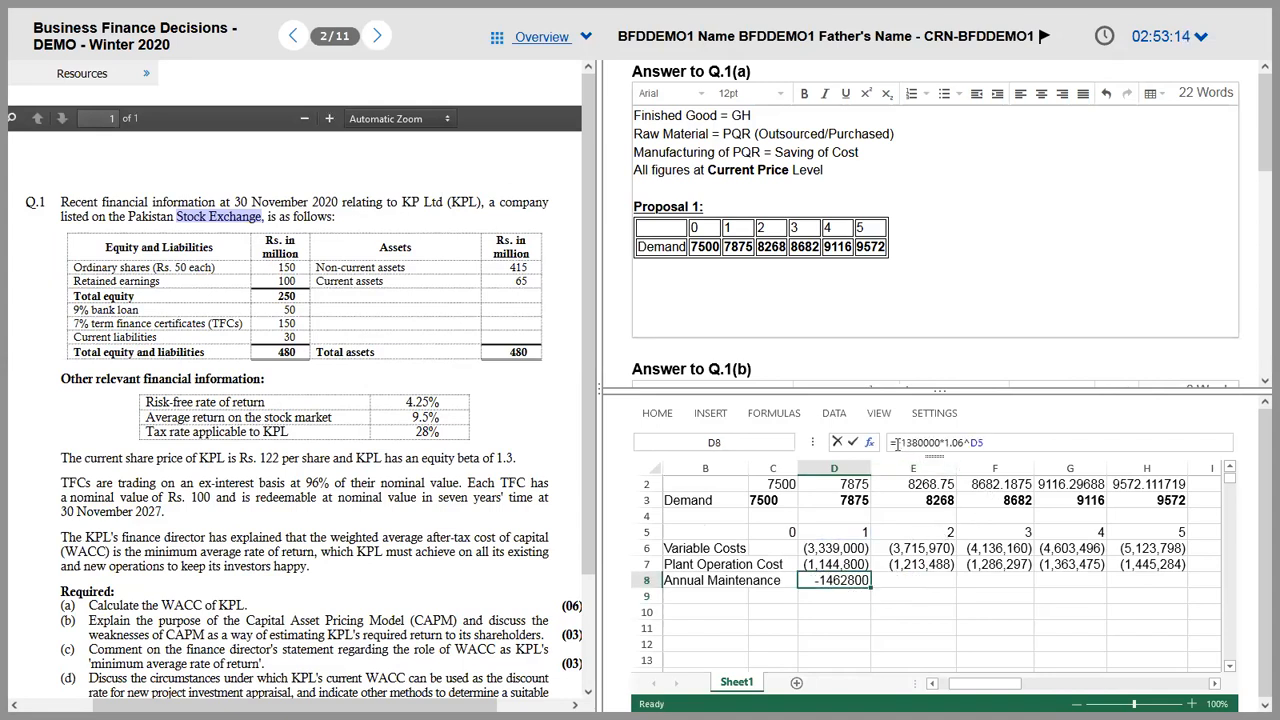
# Step: Copy the maintenance formula into E8:H8 and check each year's sign
pyautogui.hotkey('shift', 'Right')
pyautogui.hotkey('shift', 'Right')
pyautogui.hotkey('shift', 'Right')
pyautogui.hotkey('shift', 'Right')
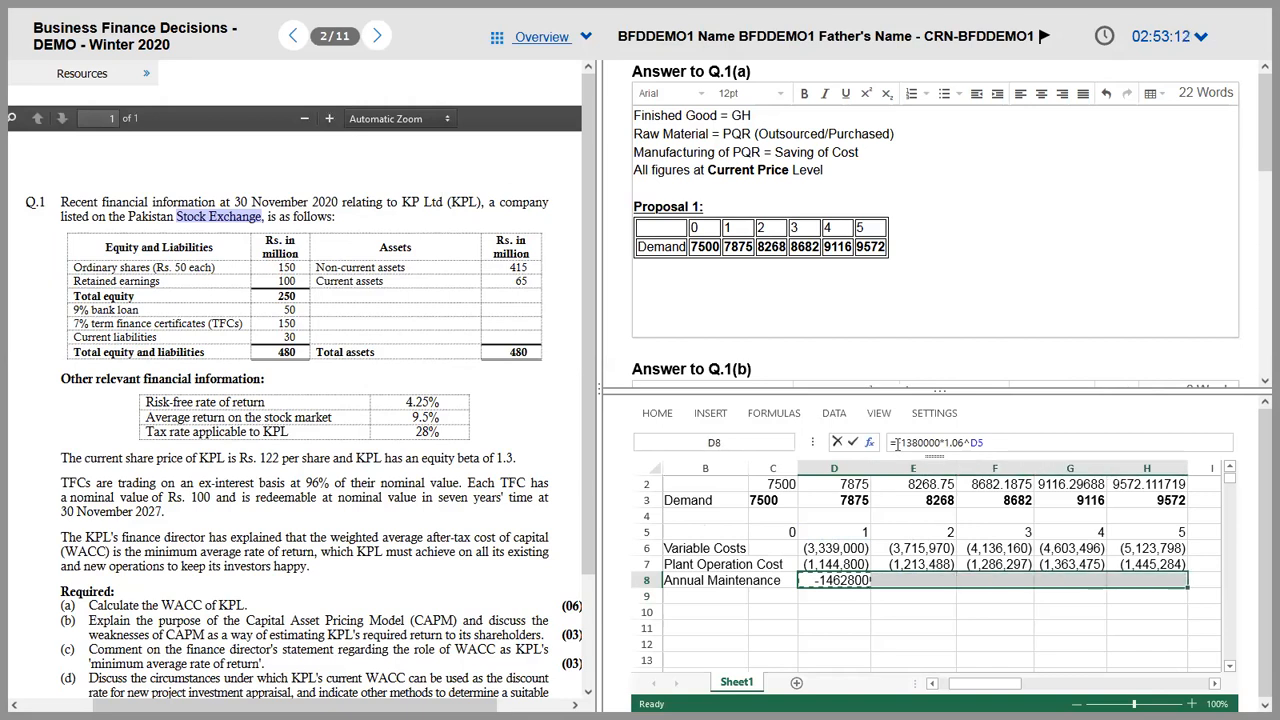
pyautogui.hotkey('ctrl', 'v')
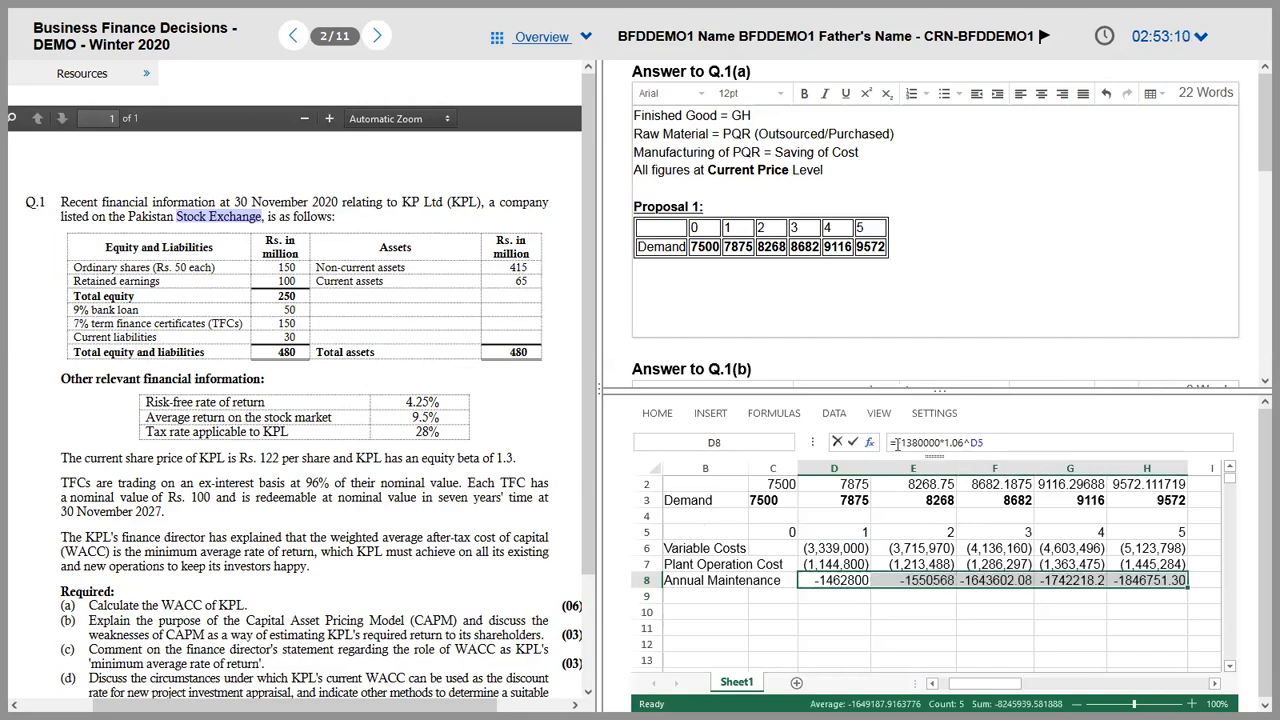
pyautogui.press('Right')
pyautogui.click(896, 442)
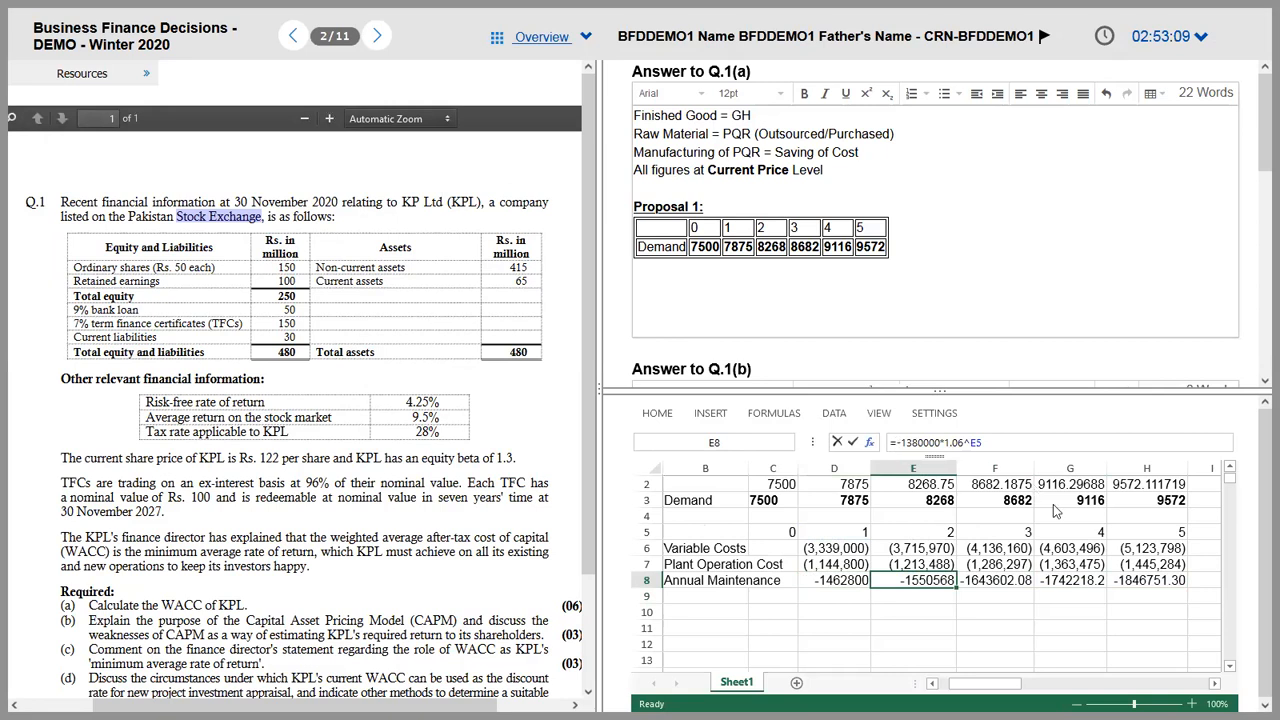
pyautogui.write('-')
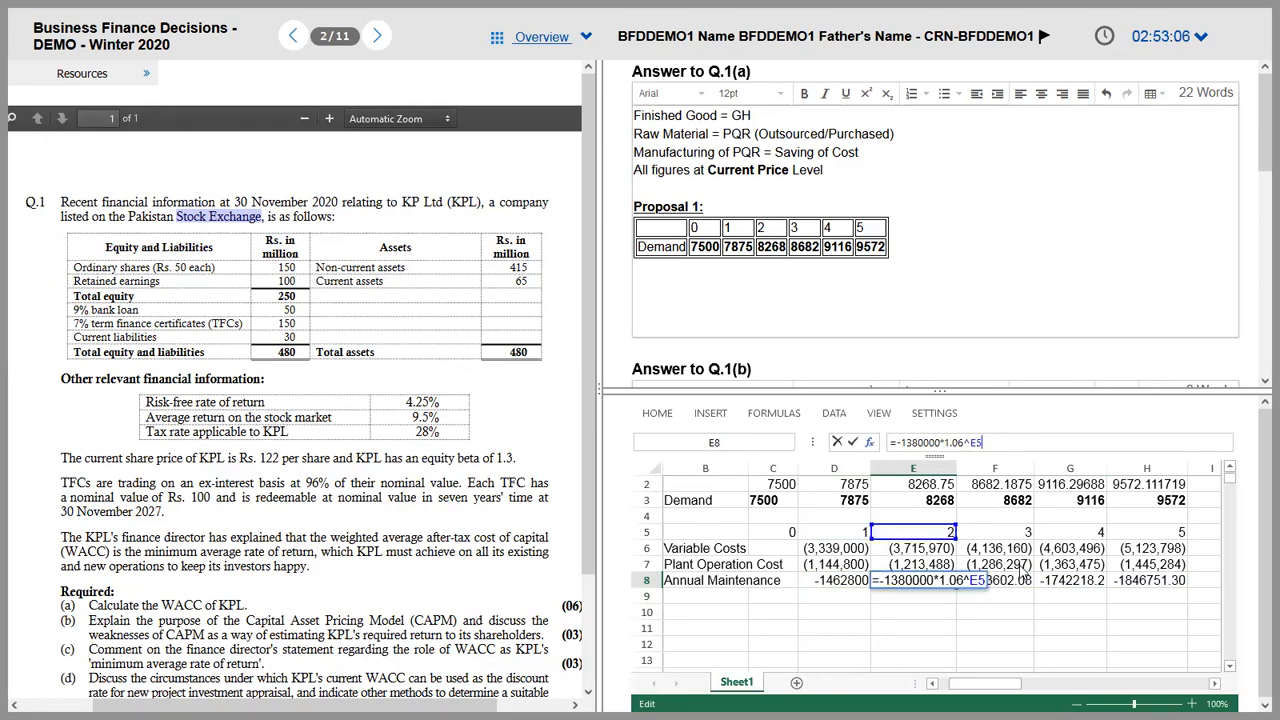
pyautogui.press('Tab')
pyautogui.click(988, 441)
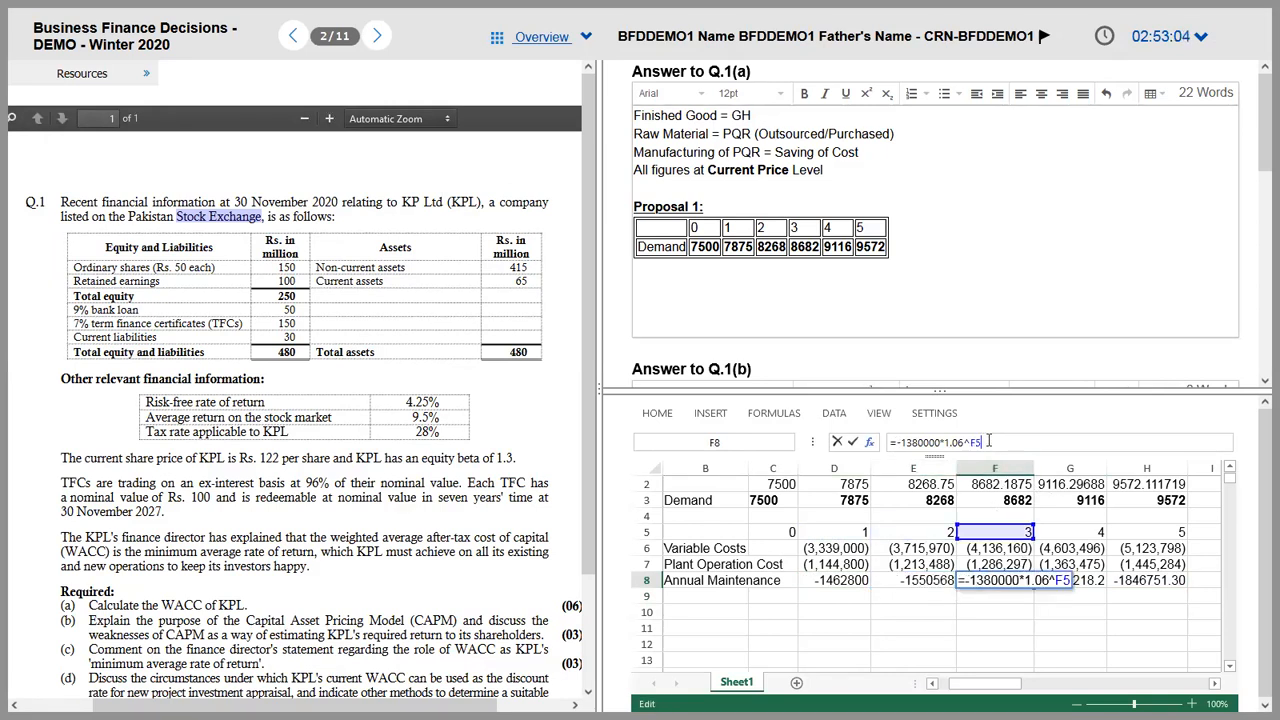
pyautogui.press('Escape')
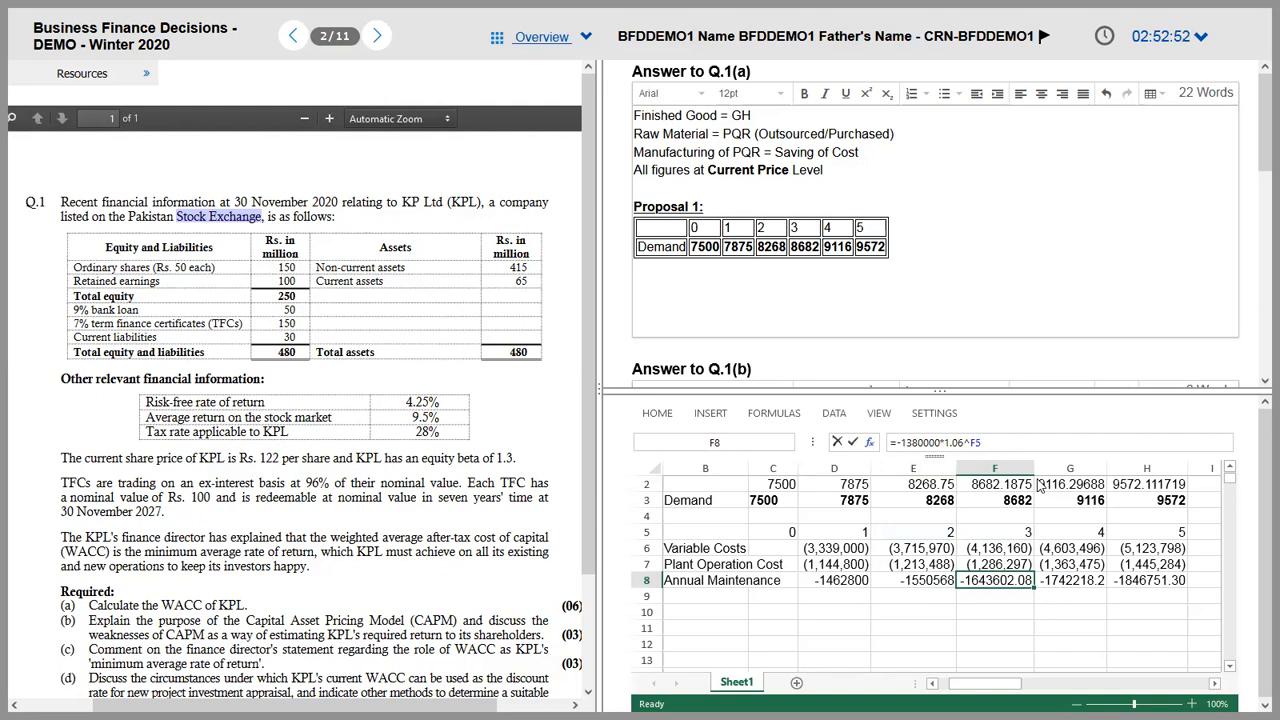
pyautogui.press('Left')
pyautogui.press('Left')
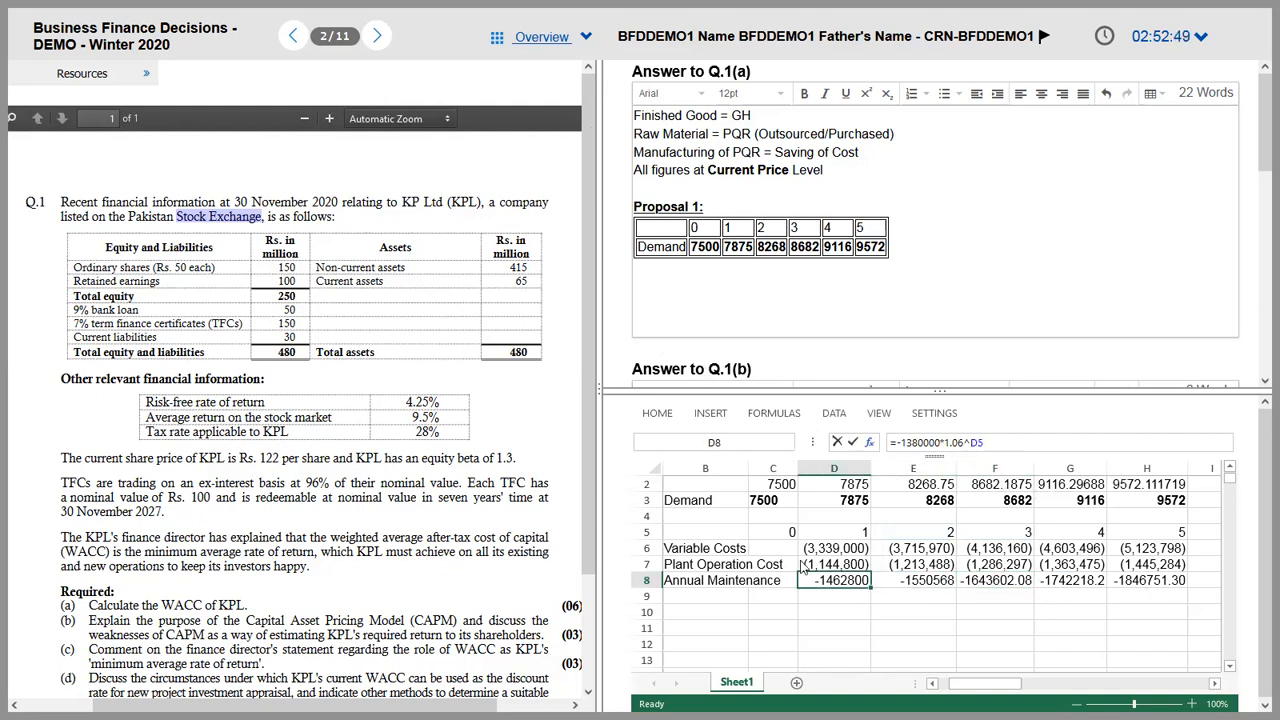
# Step: Copy D7's bracketed format onto D8:H8, showing (1,462,800) to (1,846,751)
pyautogui.click(700, 586)
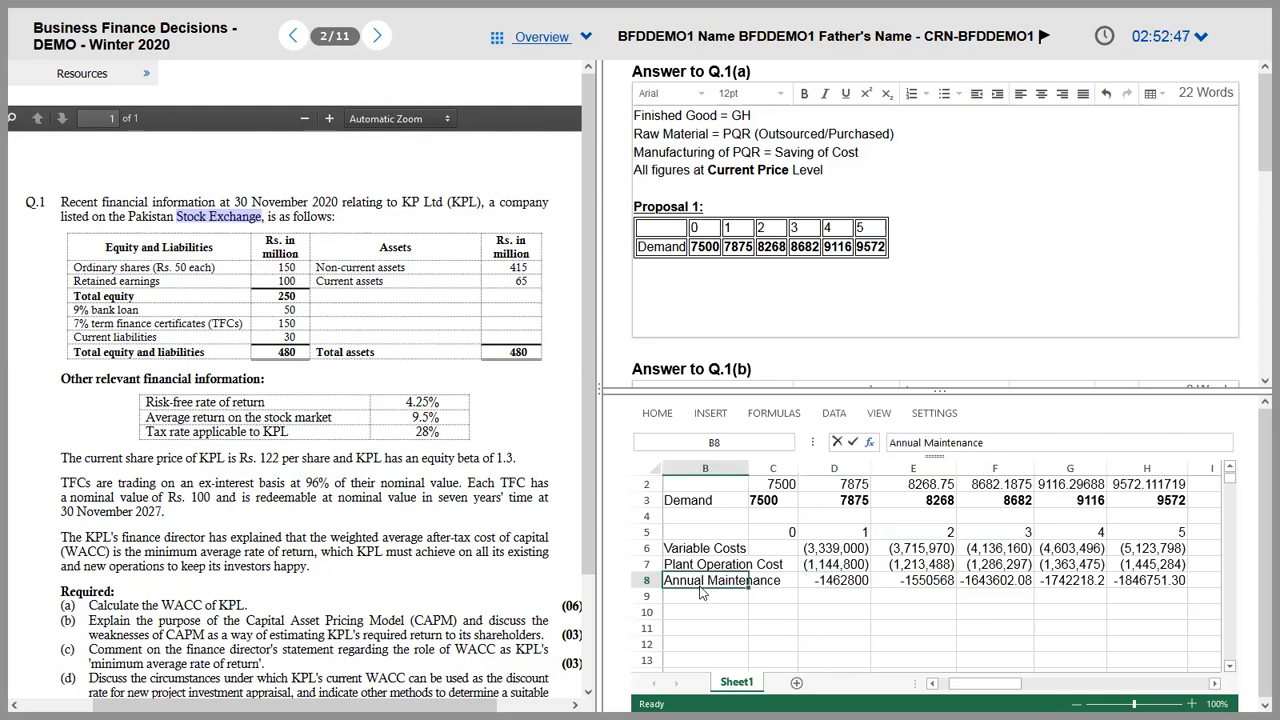
pyautogui.click(656, 415)
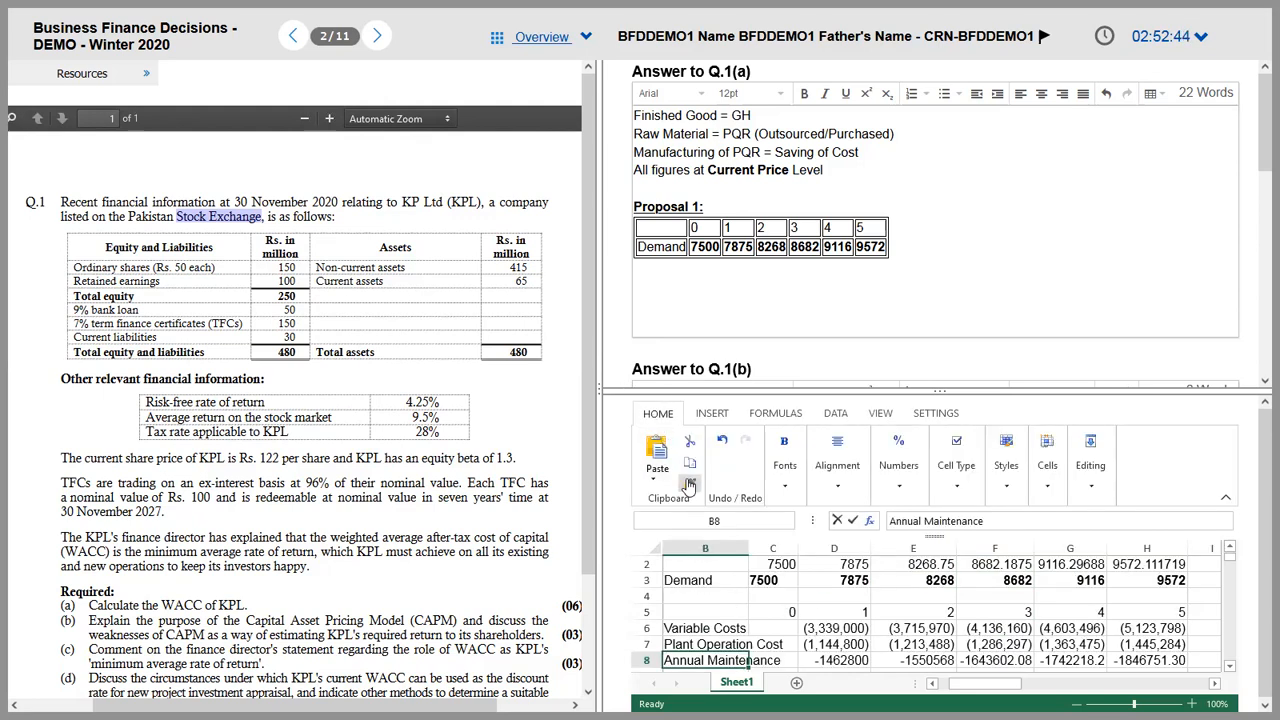
pyautogui.click(838, 644)
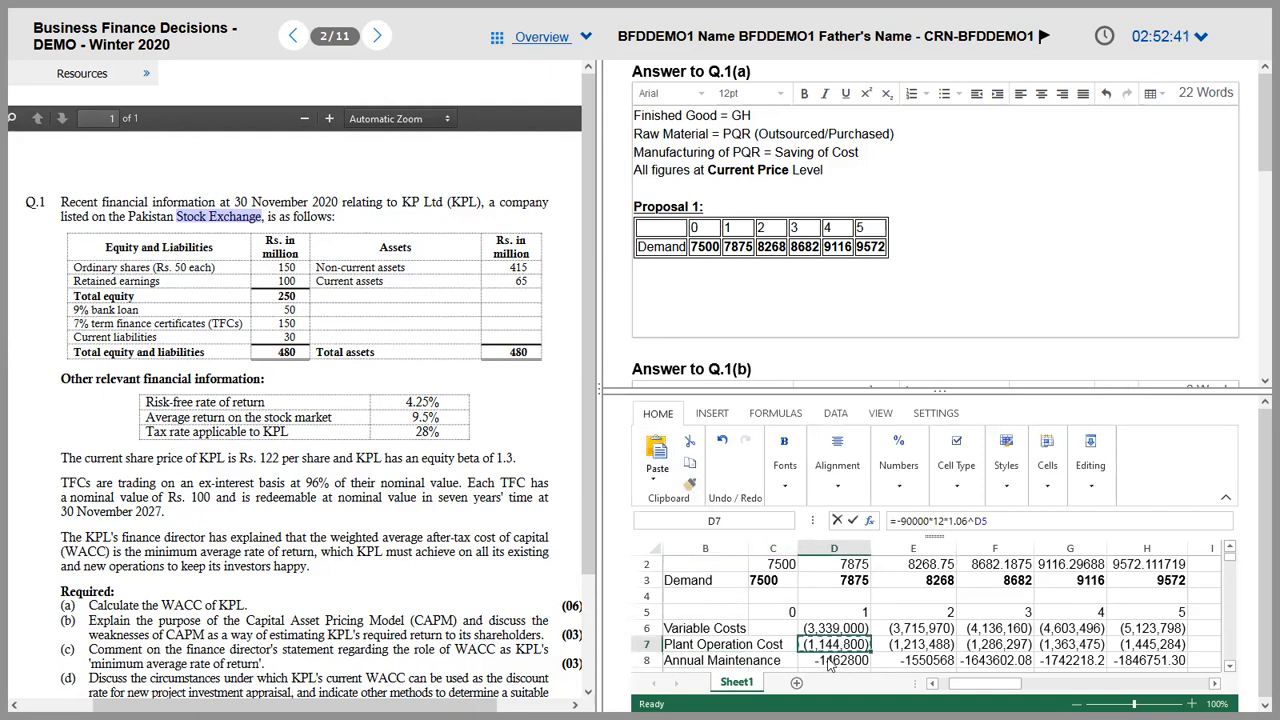
pyautogui.hotkey('ctrl', 'c')
pyautogui.moveTo(834, 660); pyautogui.dragTo(1147, 668)
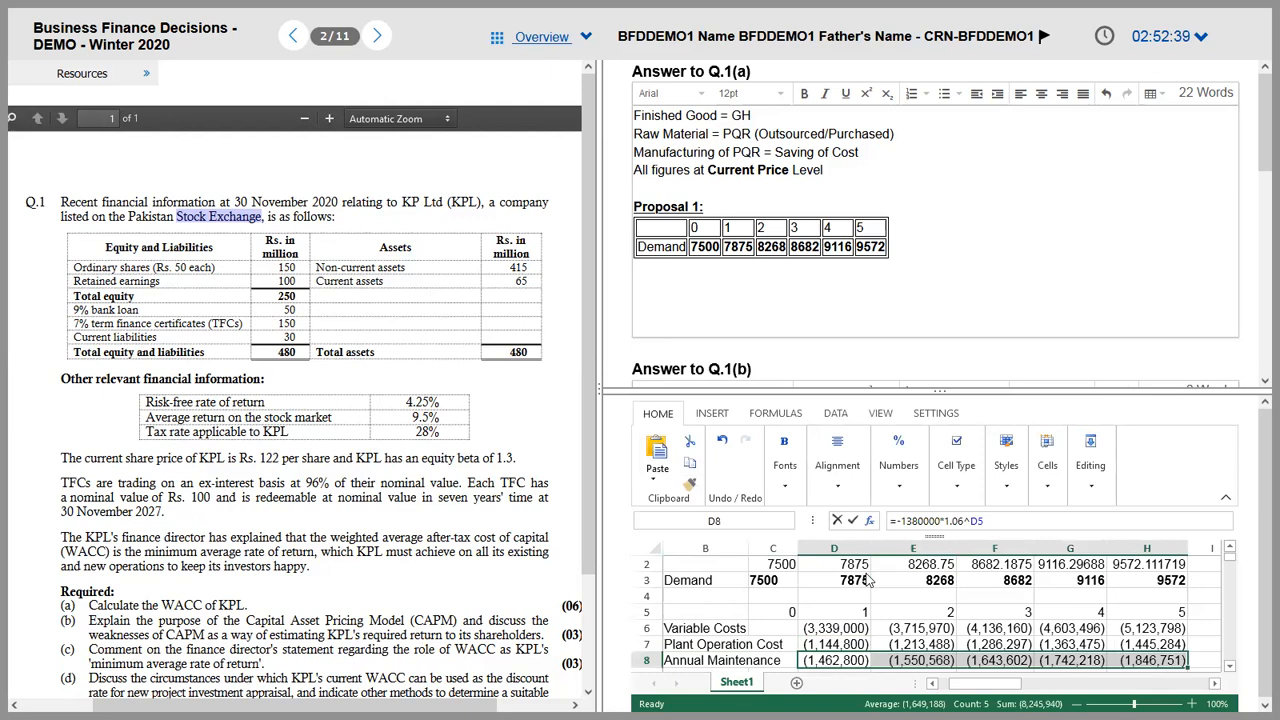
pyautogui.click(1230, 505)
pyautogui.click(714, 597)
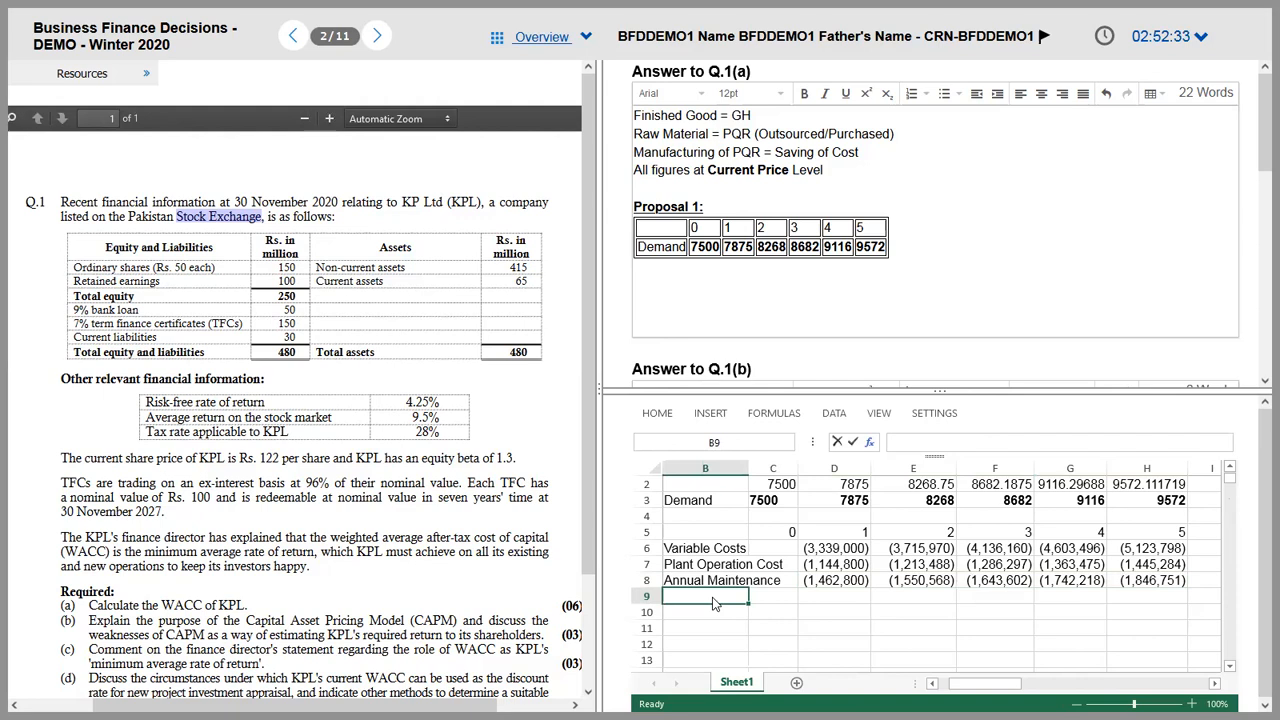
# Step: Label row 9 as Depreciation in B9
pyautogui.write('Depreciat')
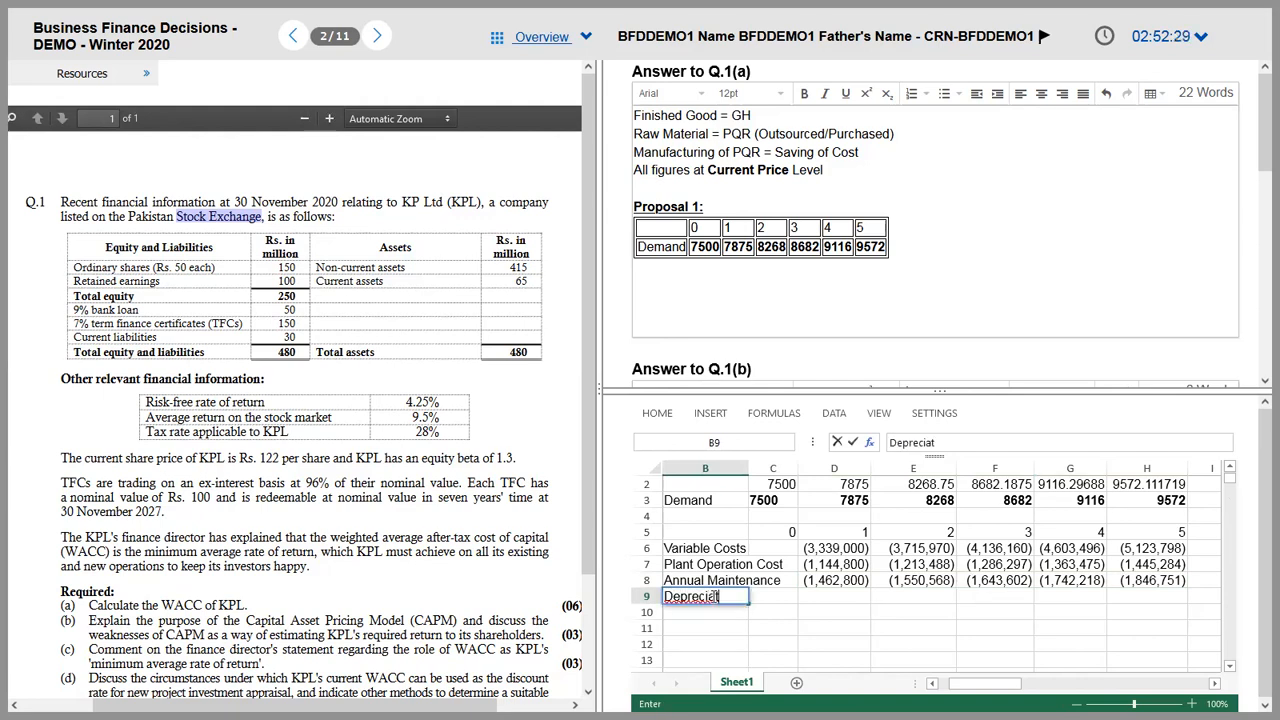
pyautogui.write('ion')
pyautogui.press('Tab')
pyautogui.press('Tab')
# Step: Enter Cost in J3 with 3500000 in K3, checked against the PDF, and widen column K
pyautogui.press('Up')
pyautogui.press('Up')
pyautogui.press('Up')
pyautogui.press('Up')
pyautogui.press('Right')
pyautogui.press('Right')
pyautogui.press('Right')
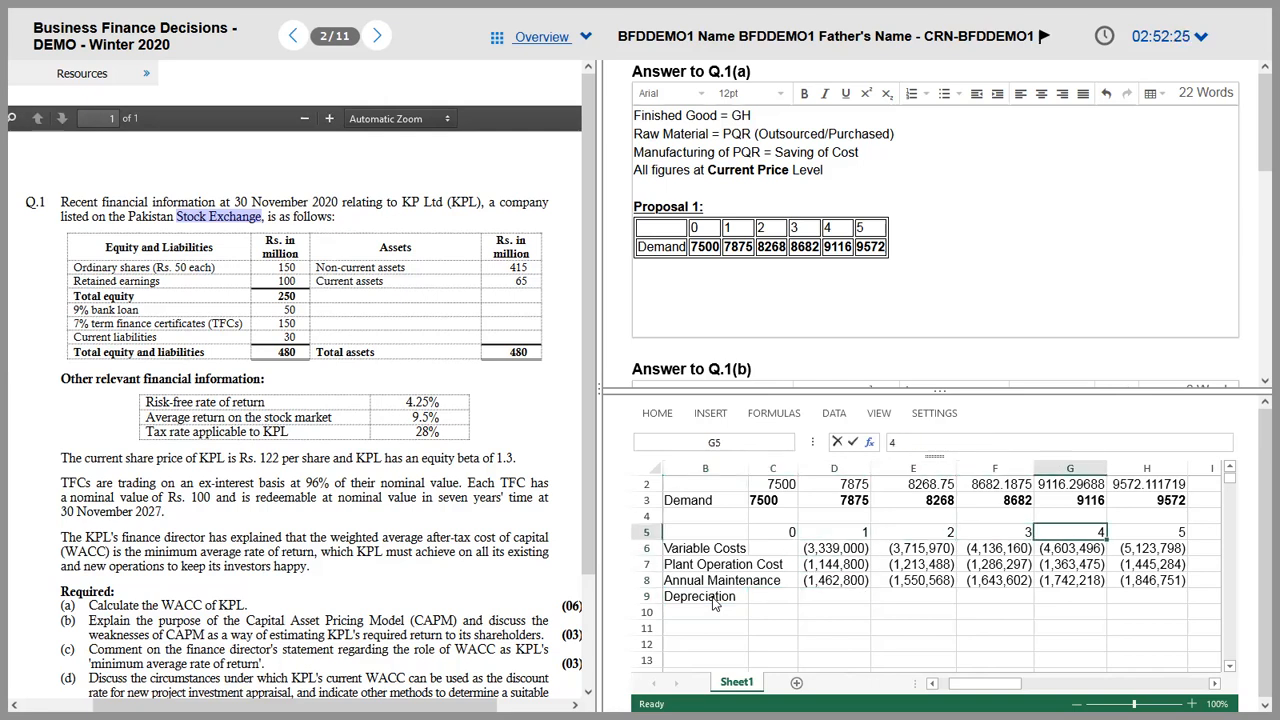
pyautogui.press('Right')
pyautogui.press('Right')
pyautogui.press('Right')
pyautogui.press('Up')
pyautogui.press('Up')
pyautogui.write('Cost')
pyautogui.press('Tab')
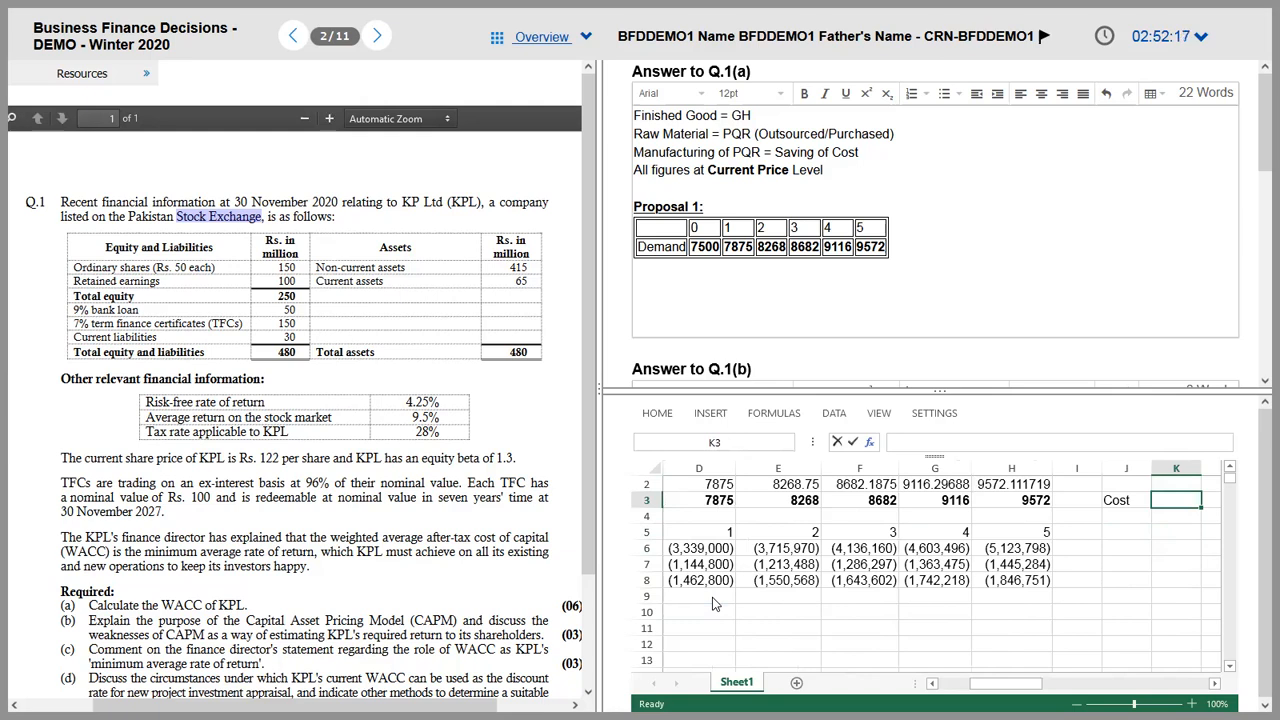
pyautogui.hotkey('alt', 'Tab')
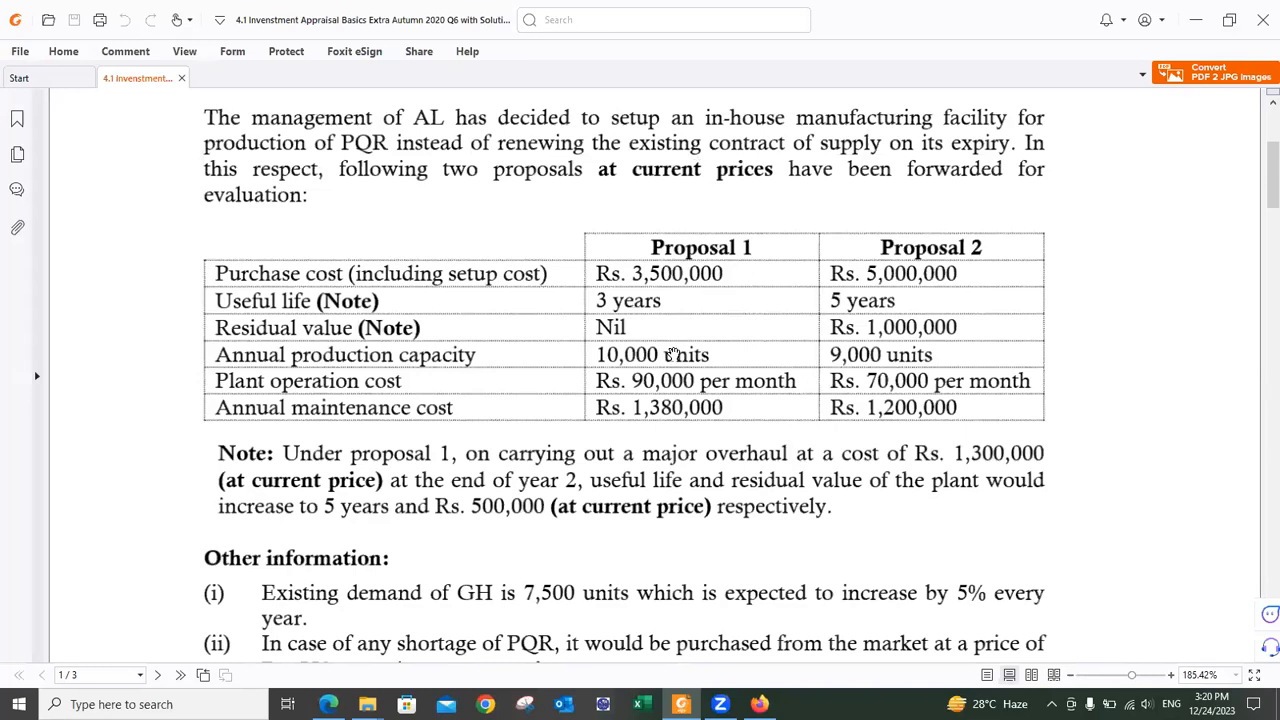
pyautogui.hotkey('alt', 'Tab')
pyautogui.write('3500000')
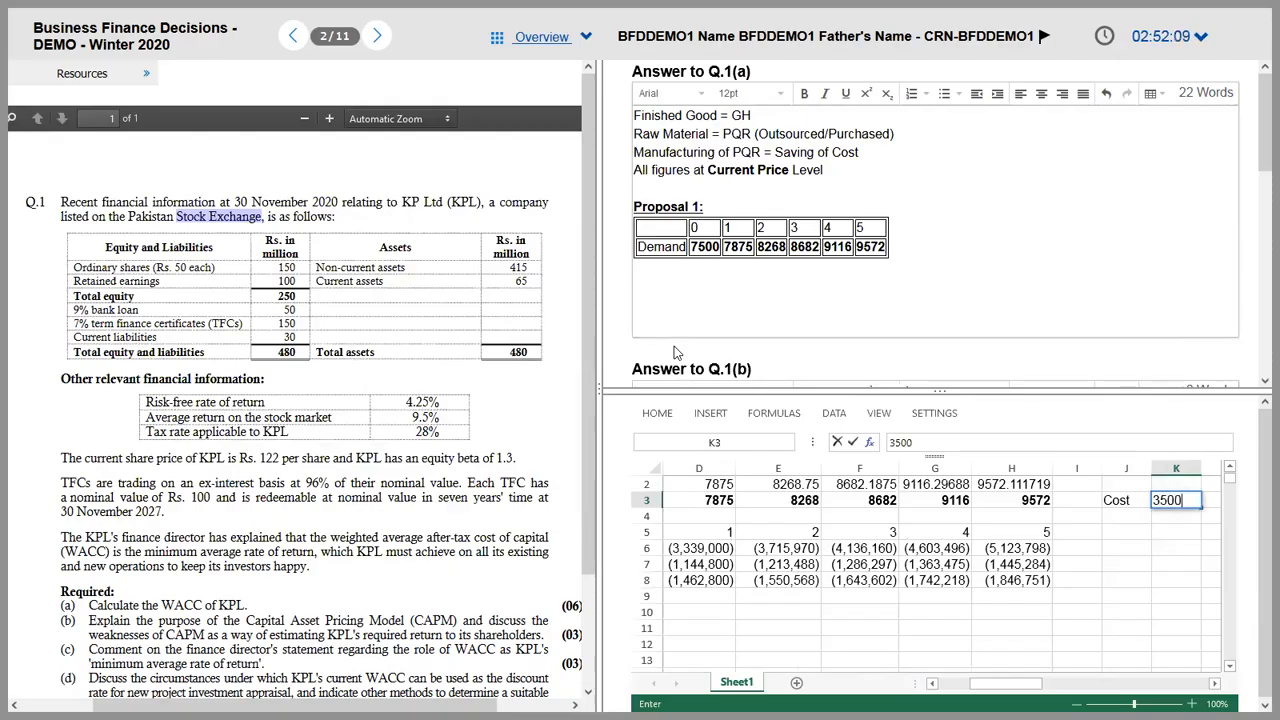
pyautogui.hotkey('ctrl', 'Return')
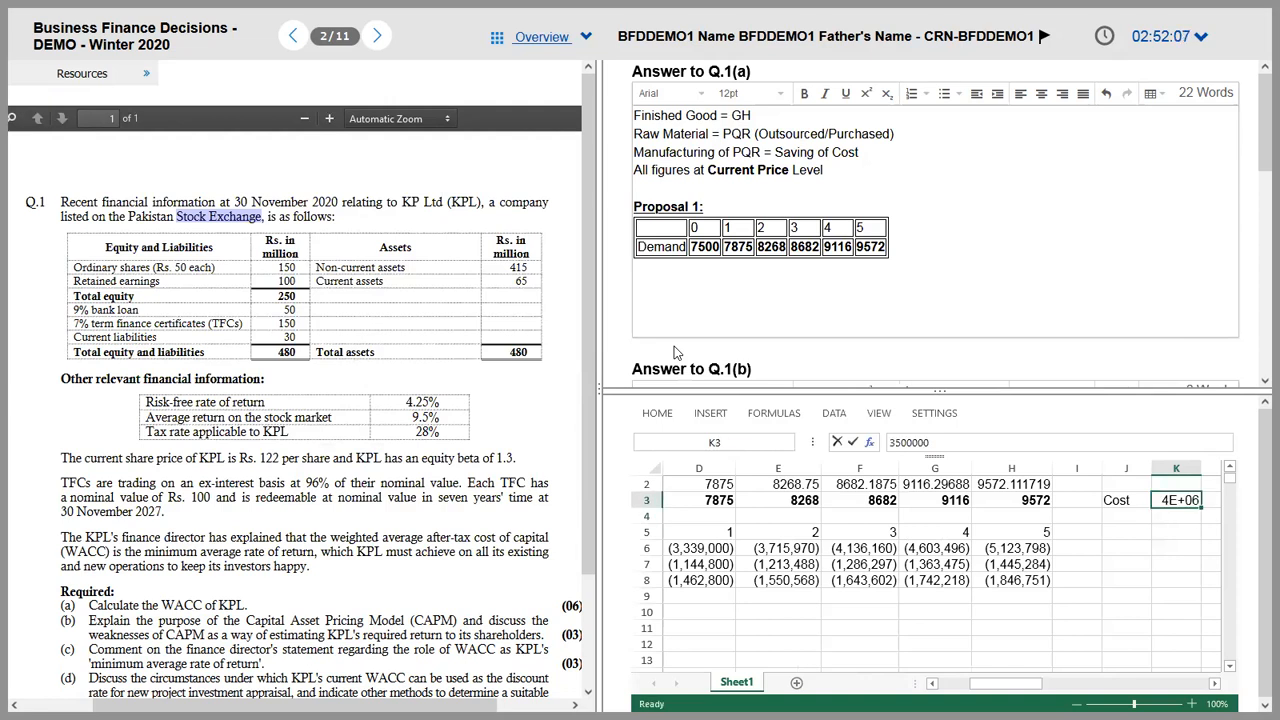
pyautogui.doubleClick(1201, 468)
# Step: Cancel the stray J4 entry and start the year-1 depreciation formula =500000 in D9
pyautogui.click(1115, 517)
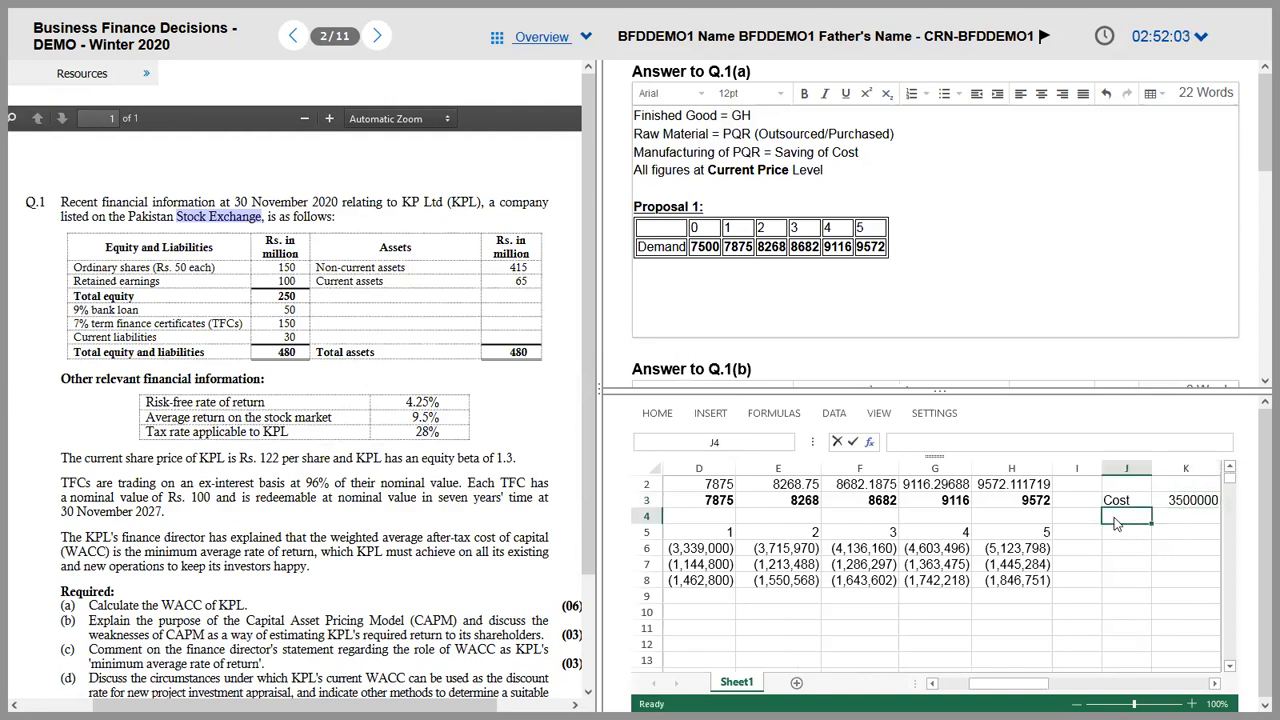
pyautogui.write('L')
pyautogui.press('Escape')
pyautogui.press('Up')
pyautogui.press('Down')
pyautogui.press('Down')
pyautogui.press('Down')
pyautogui.press('Down')
pyautogui.press('Left')
pyautogui.press('Left')
pyautogui.press('Left')
pyautogui.press('Left')
pyautogui.press('Left')
pyautogui.press('Left')
pyautogui.press('Left')
pyautogui.press('Left')
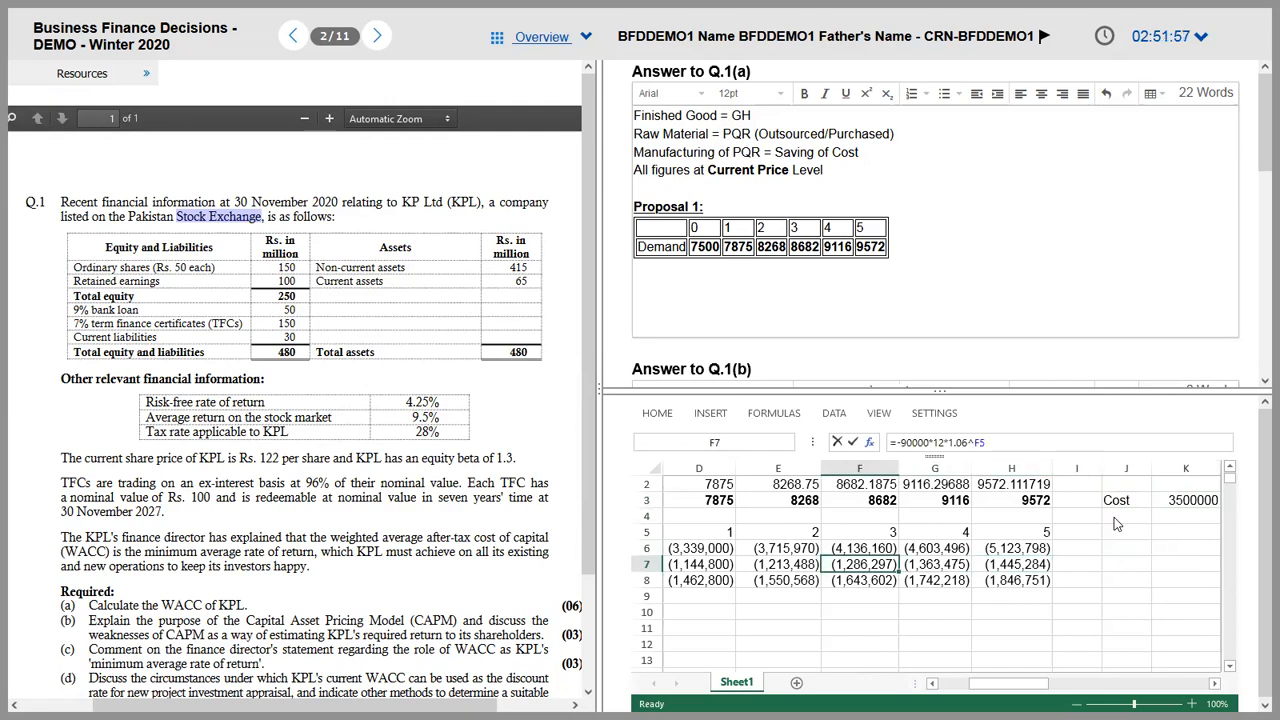
pyautogui.press('Down')
pyautogui.press('Down')
pyautogui.press('Right')
pyautogui.press('Right')
pyautogui.write('=500000')
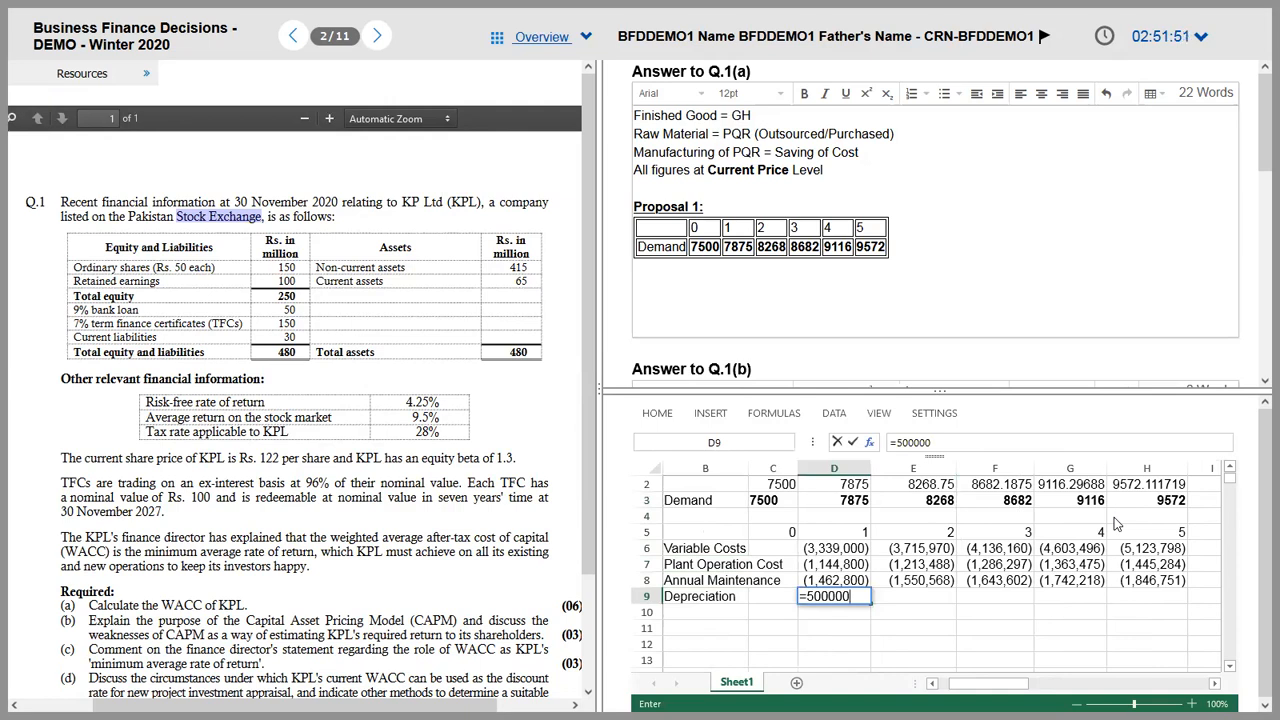
# Step: Make D9's year-1 depreciation =-5000000/3, a negative 1666666.67
pyautogui.press('BackSpace')
pyautogui.write('0/3')
pyautogui.hotkey('ctrl', 'Return')
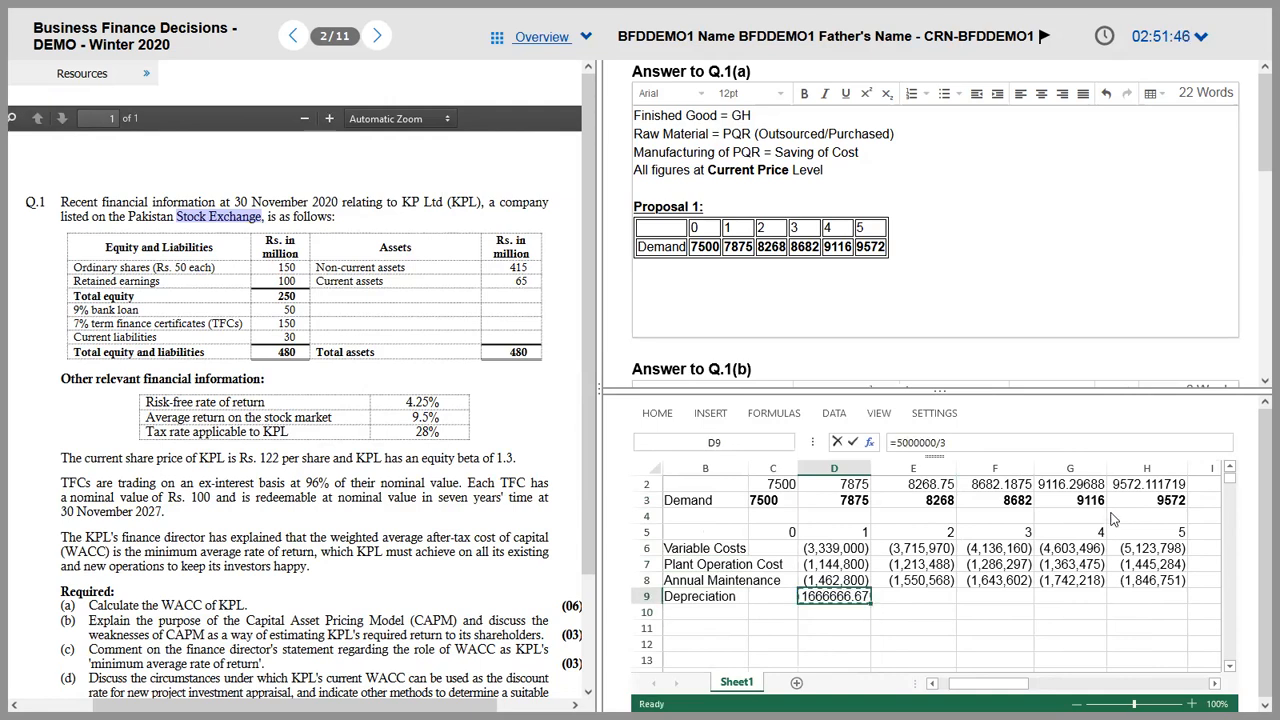
pyautogui.click(925, 445)
pyautogui.write('-')
pyautogui.hotkey('ctrl', 'Return')
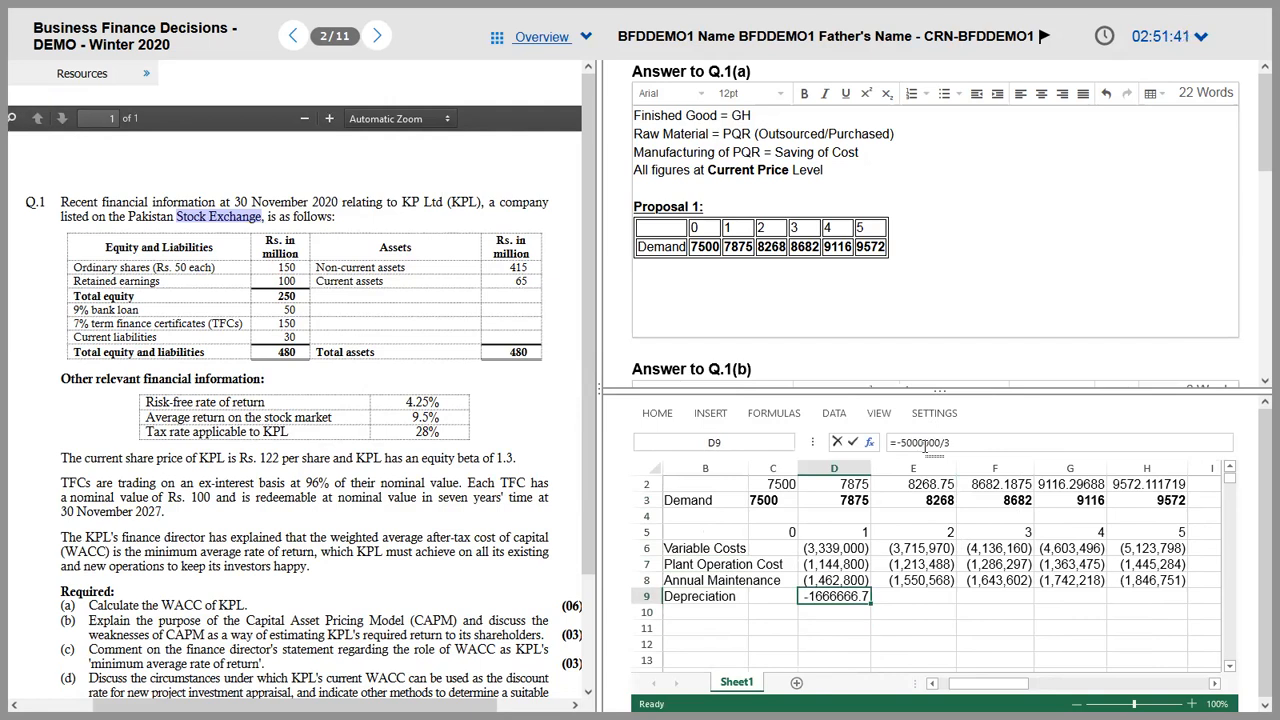
# Step: Fill the depreciation formula right into E9 for year 2
pyautogui.hotkey('shift', 'Right')
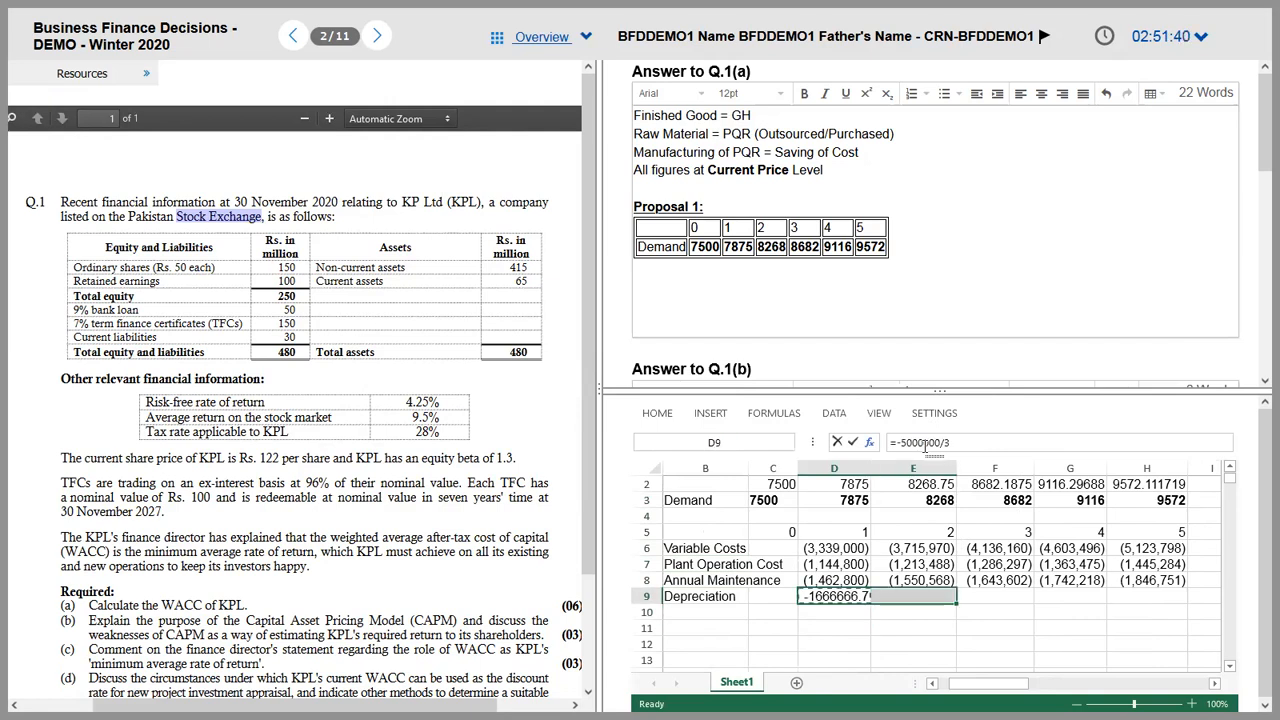
pyautogui.hotkey('ctrl', 'r')
pyautogui.hotkey('shift', 'Left')
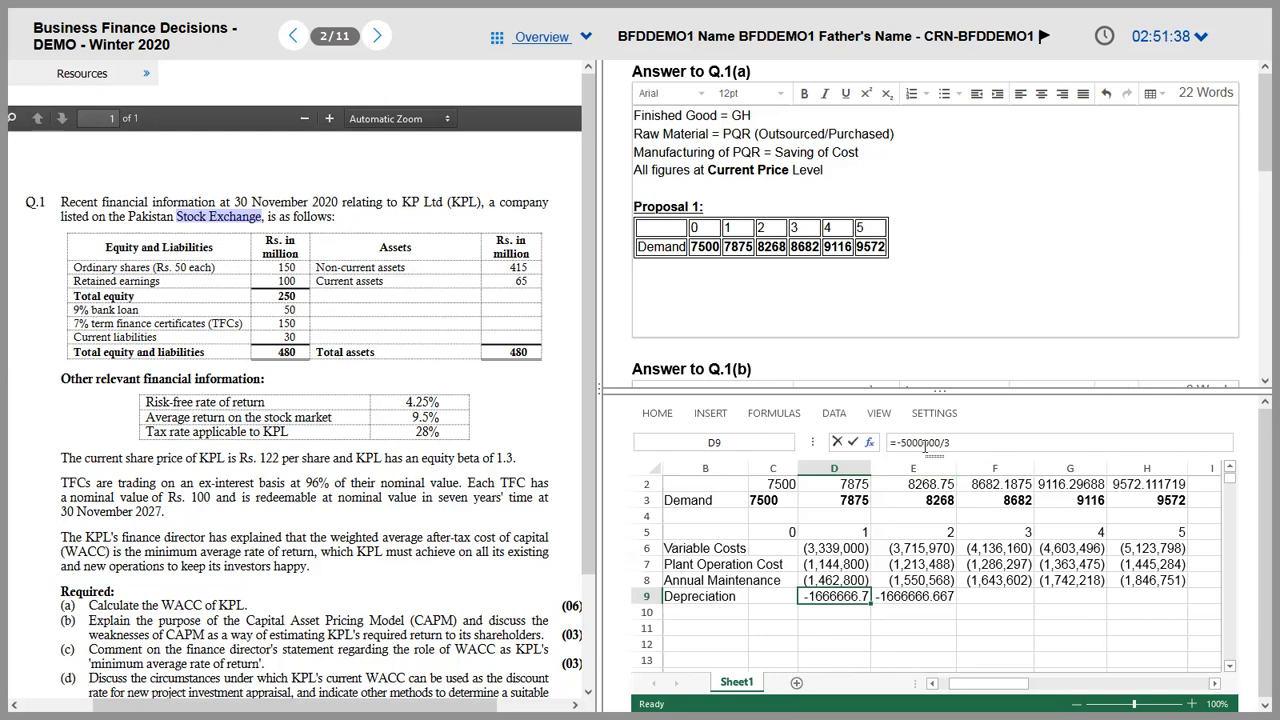
pyautogui.hotkey('shift', 'Right')
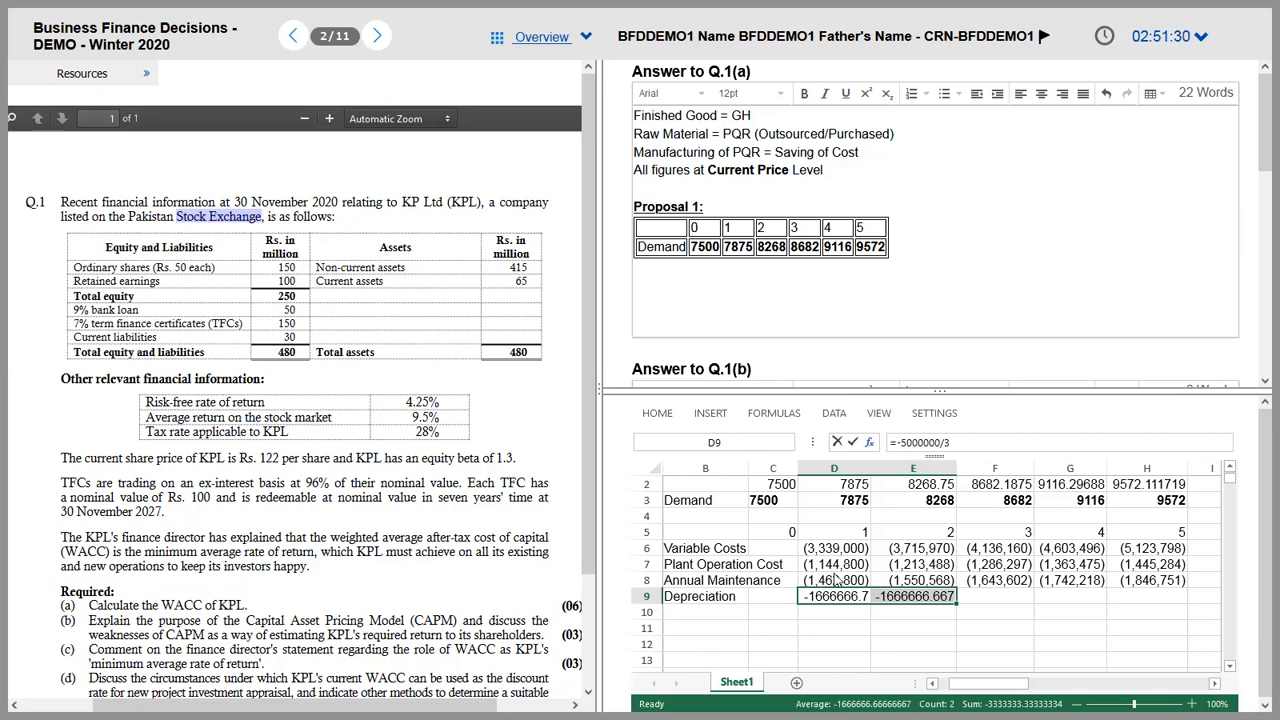
pyautogui.press('Down')
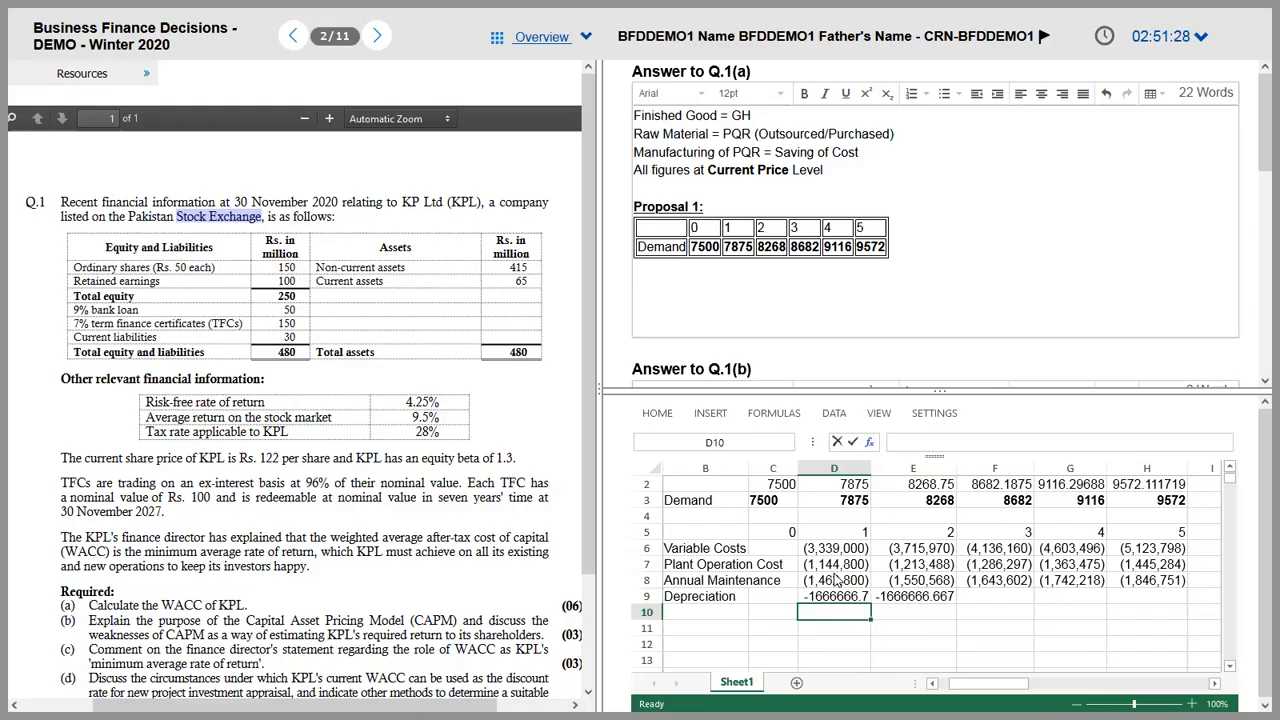
# Step: Look up Proposal 1's cost and overhaul note in the question PDF before returning to the answer sheet
pyautogui.hotkey('alt', 'Tab')
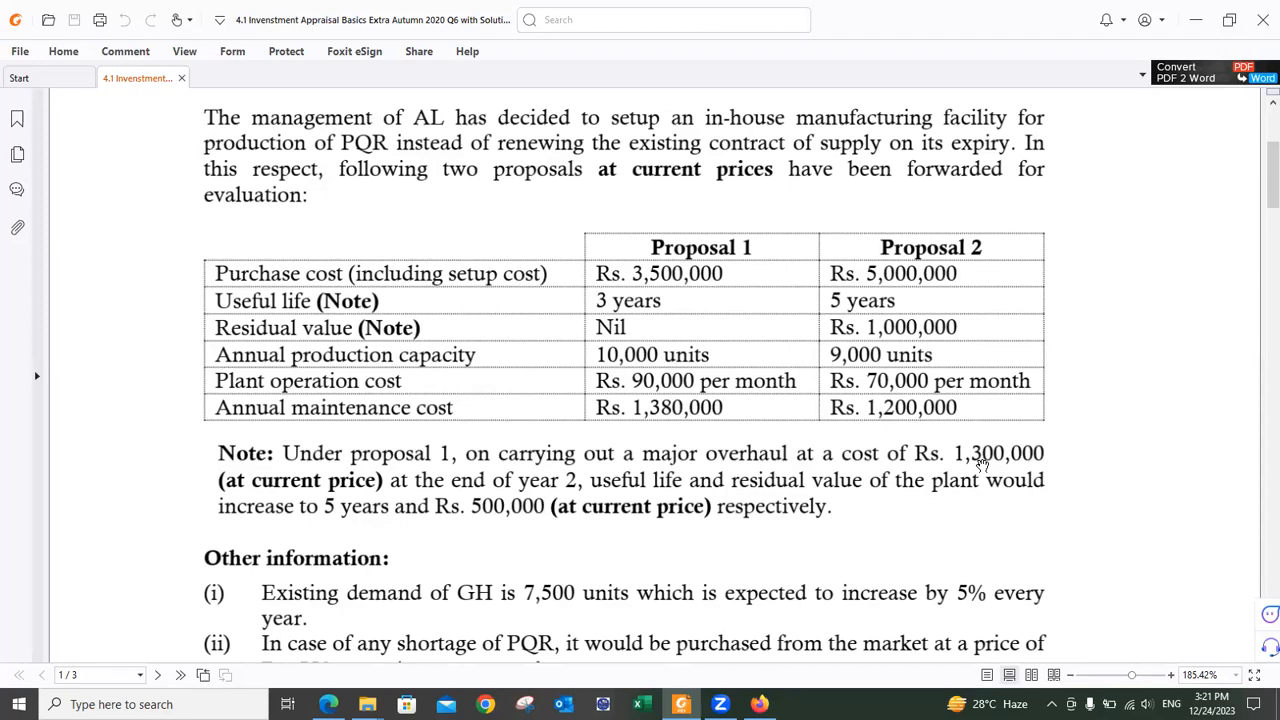
pyautogui.hotkey('alt', 'Tab')
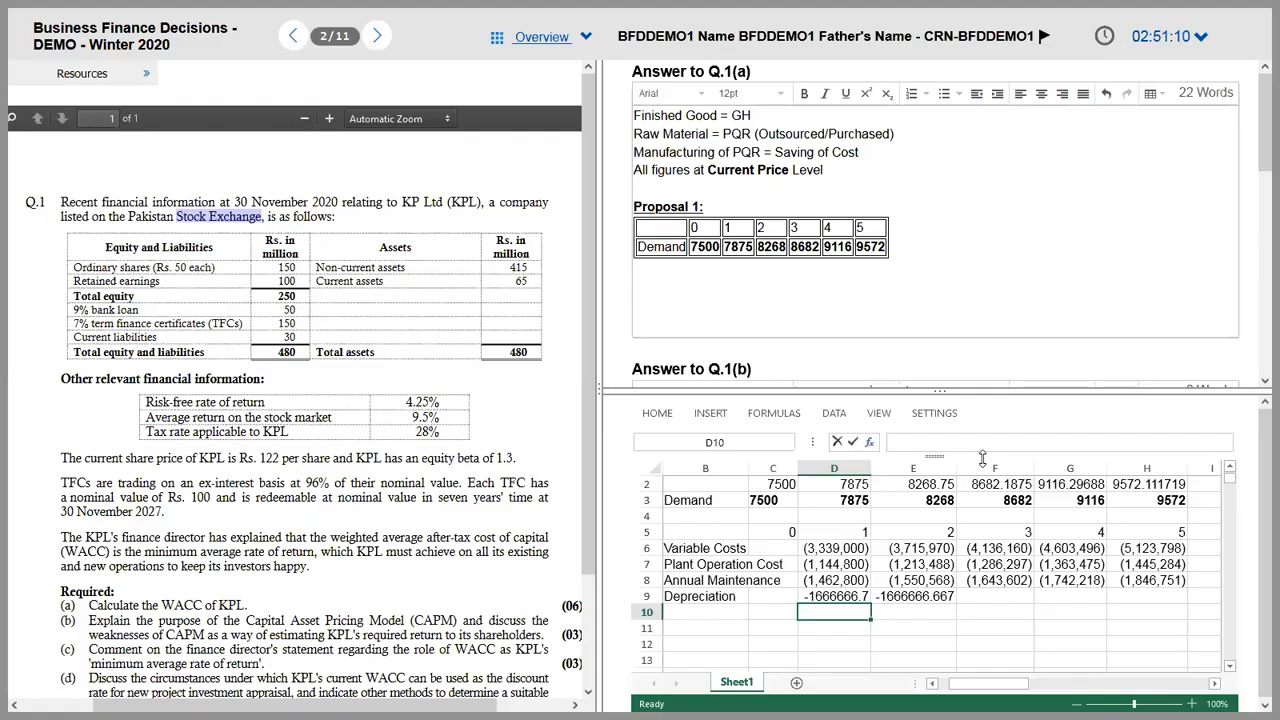
# Step: Enter the 3500000 cost in K3
pyautogui.press('Right')
pyautogui.press('Right')
pyautogui.press('Right')
pyautogui.press('Right')
pyautogui.press('Up')
pyautogui.press('Up')
pyautogui.press('Right')
pyautogui.press('Up')
pyautogui.press('Up')
pyautogui.press('Up')
# Step: Label J4 as Acc Depreciation
pyautogui.press('Right')
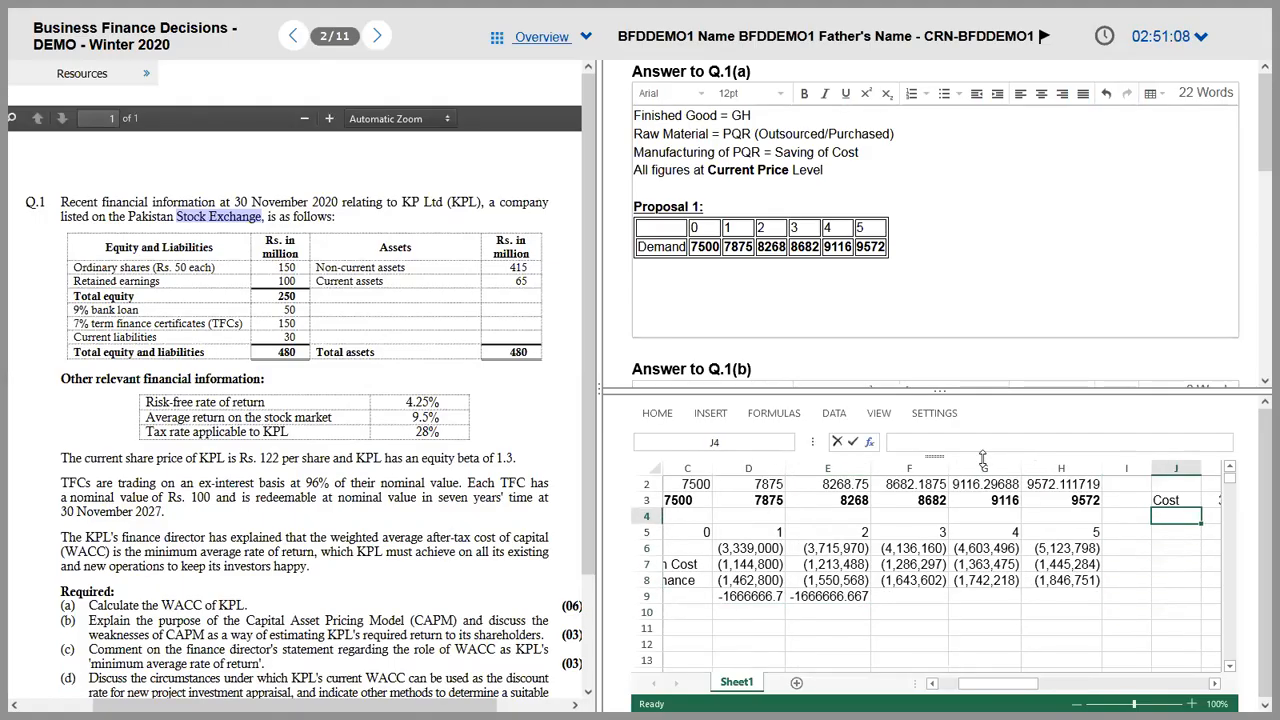
pyautogui.write('3500000')
pyautogui.press('Return')
pyautogui.press('Left')
pyautogui.press('Left')
pyautogui.press('Right')
pyautogui.write('Acculumu')
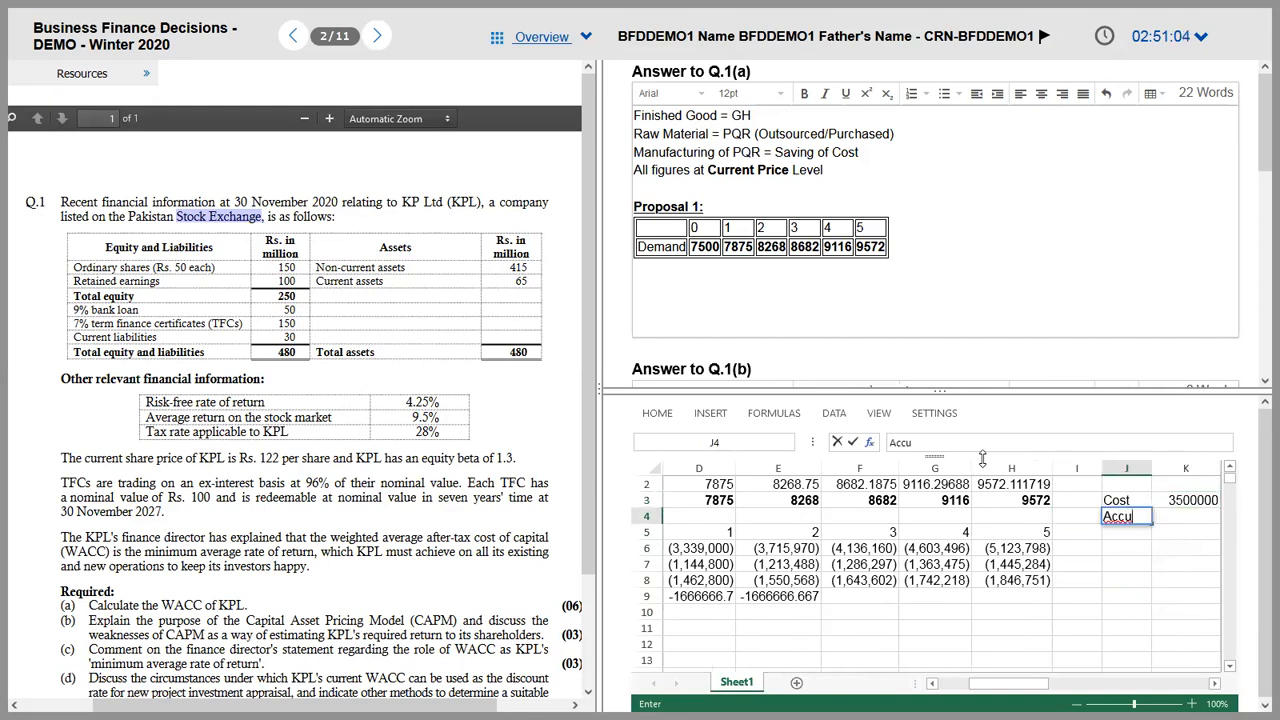
pyautogui.press('BackSpace')
pyautogui.press('BackSpace')
pyautogui.press('BackSpace')
pyautogui.press('BackSpace')
pyautogui.press('BackSpace')
pyautogui.write('Depre')
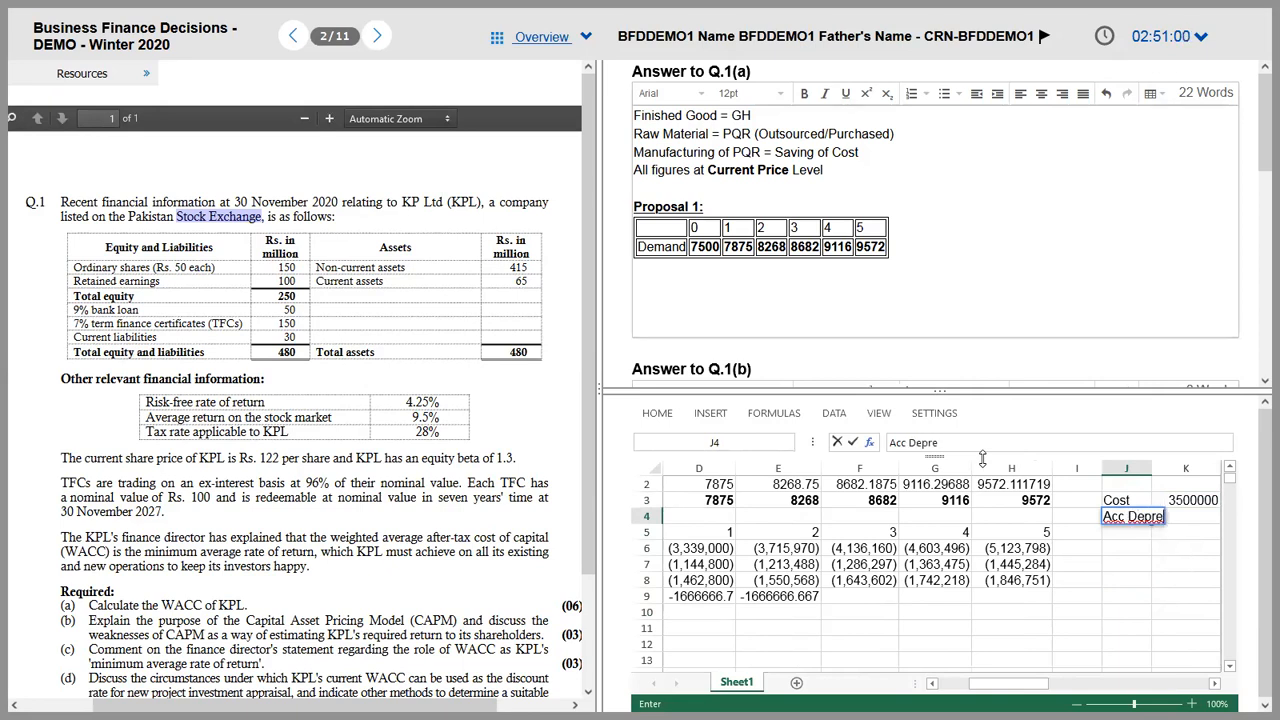
pyautogui.write('ciation')
pyautogui.press('Tab')
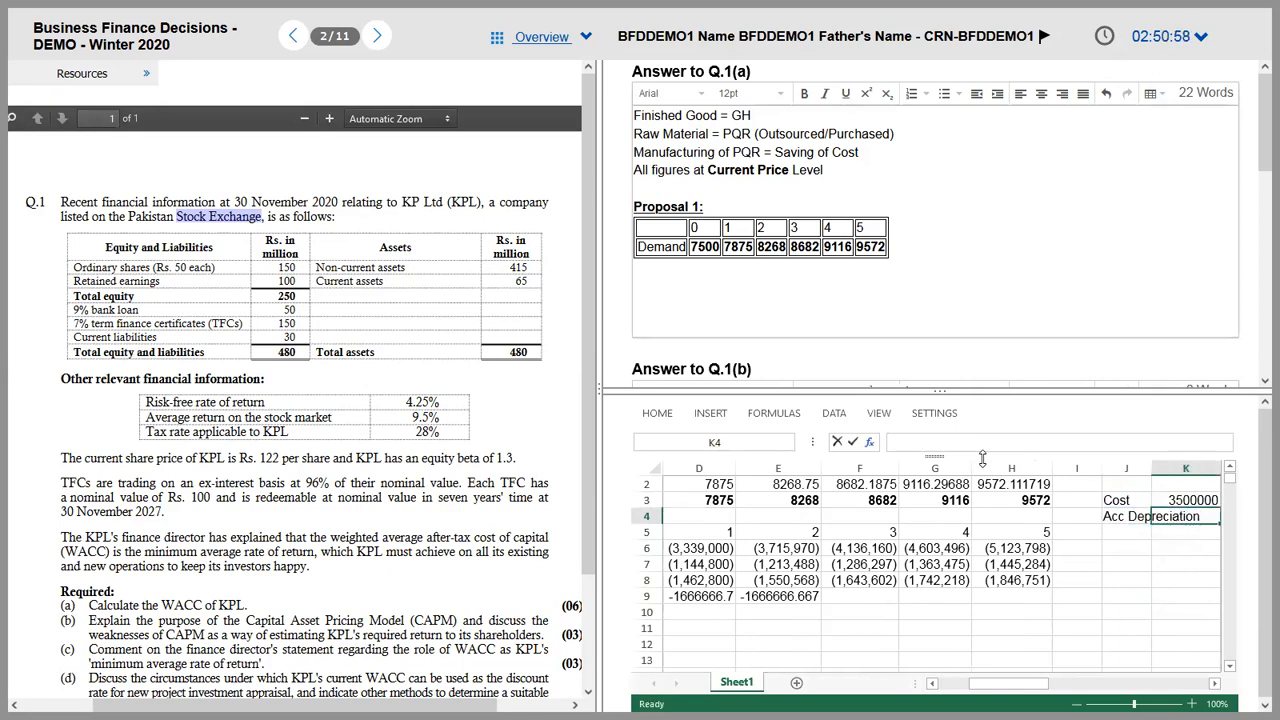
# Step: Enter accumulated depreciation =D9+E9 in K4, giving -3333333.3
pyautogui.write('=')
pyautogui.press('Down')
pyautogui.press('Down')
pyautogui.press('Left')
pyautogui.press('Left')
pyautogui.press('Left')
pyautogui.press('Left')
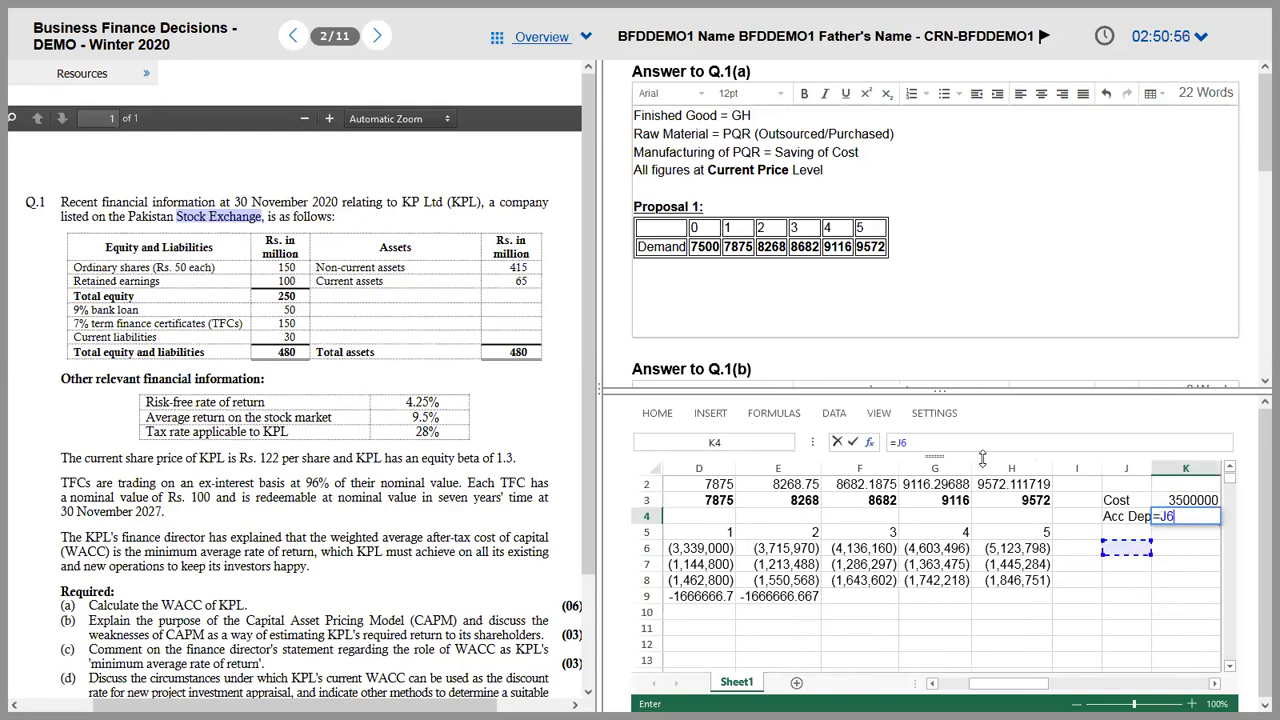
pyautogui.press('Left')
pyautogui.press('Left')
pyautogui.press('Down')
pyautogui.press('Down')
pyautogui.press('Down')
pyautogui.press('Left')
pyautogui.write('+')
pyautogui.press('Left')
pyautogui.press('Left')
pyautogui.press('Left')
pyautogui.press('Left')
pyautogui.press('Down')
pyautogui.press('Down')
pyautogui.press('Down')
pyautogui.press('Down')
pyautogui.press('Left')
pyautogui.press('Left')
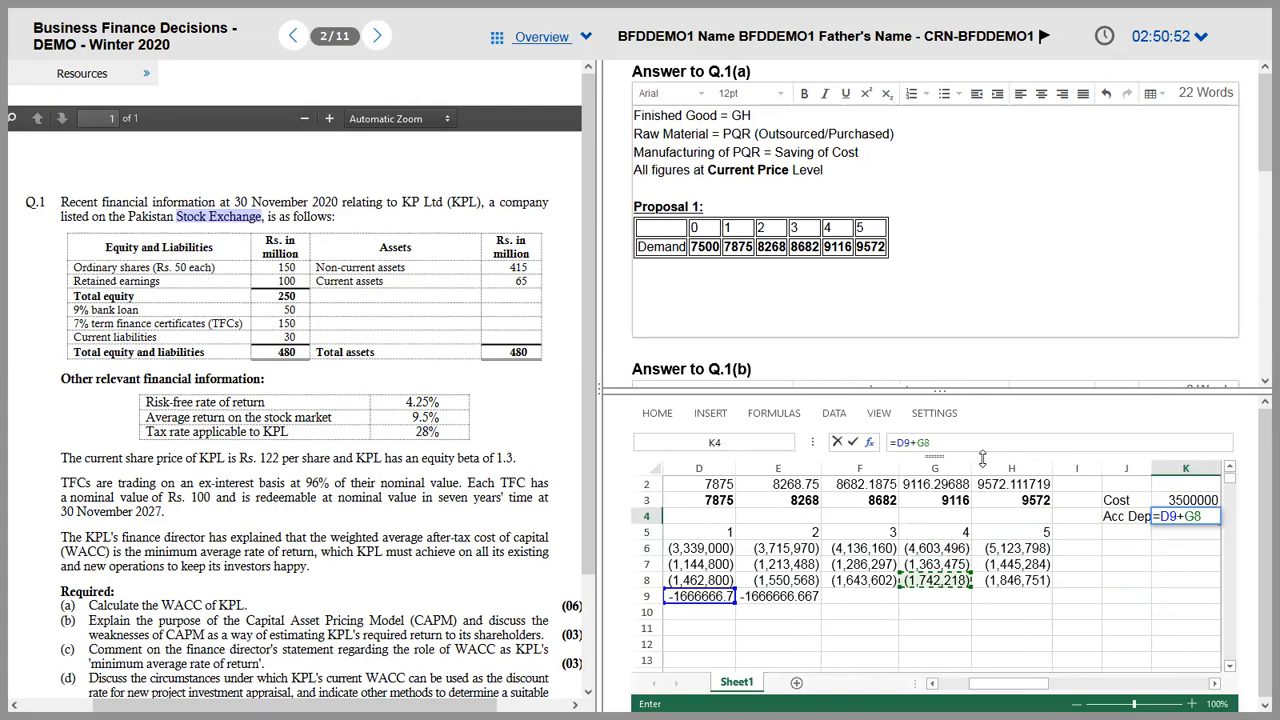
pyautogui.press('Return')
# Step: Revisit the K3 cost and cross-check it against the question PDF
pyautogui.press('Left')
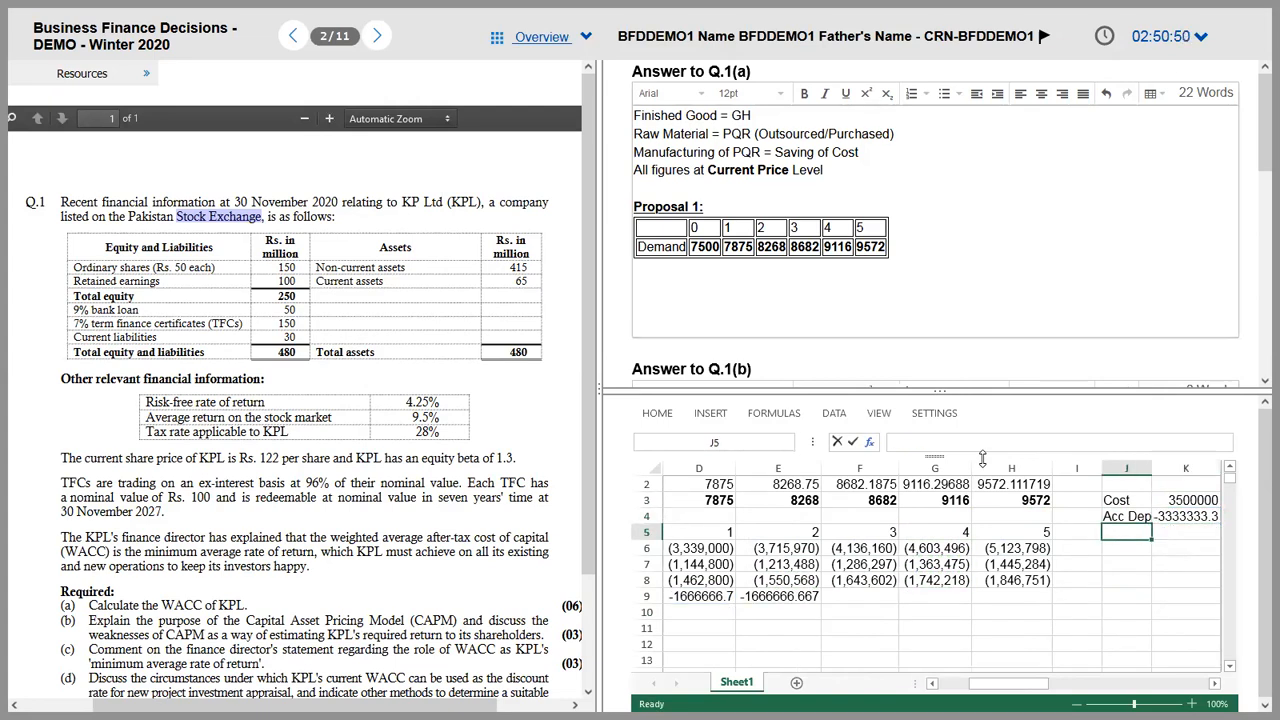
pyautogui.press('Up')
pyautogui.press('Right')
pyautogui.press('Up')
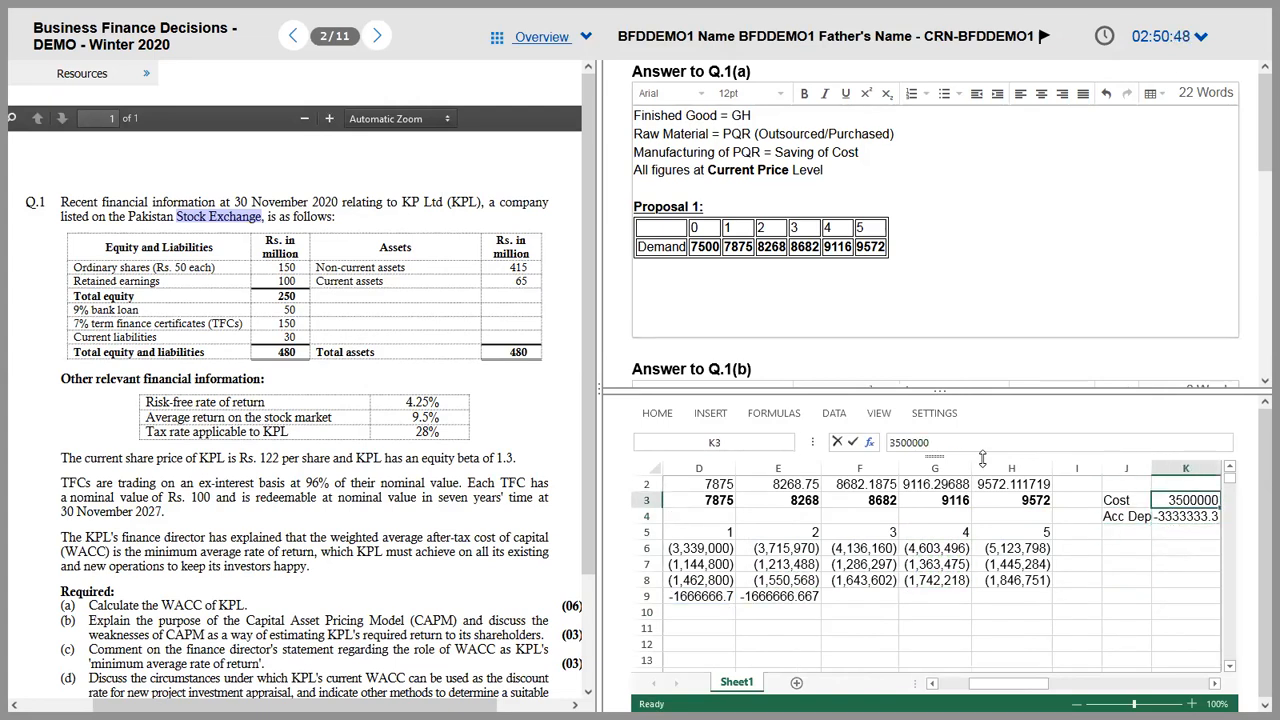
pyautogui.hotkey('alt', 'Tab')
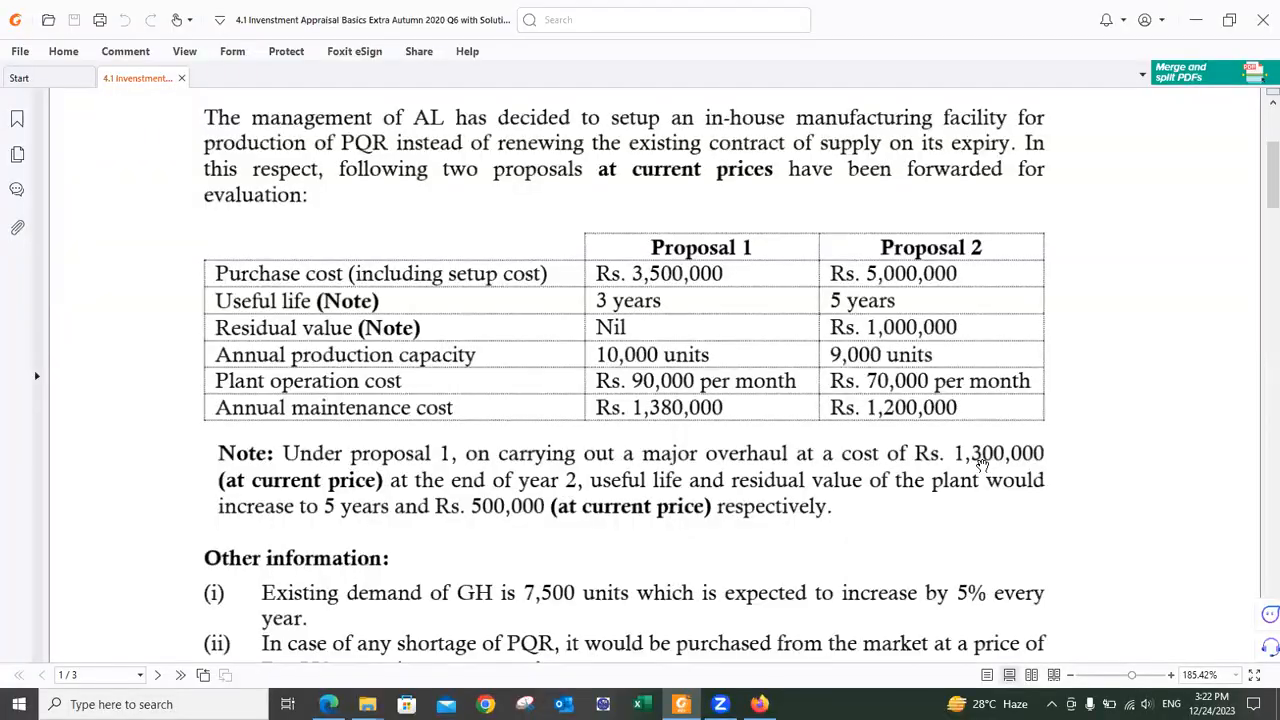
pyautogui.hotkey('alt', 'Tab')
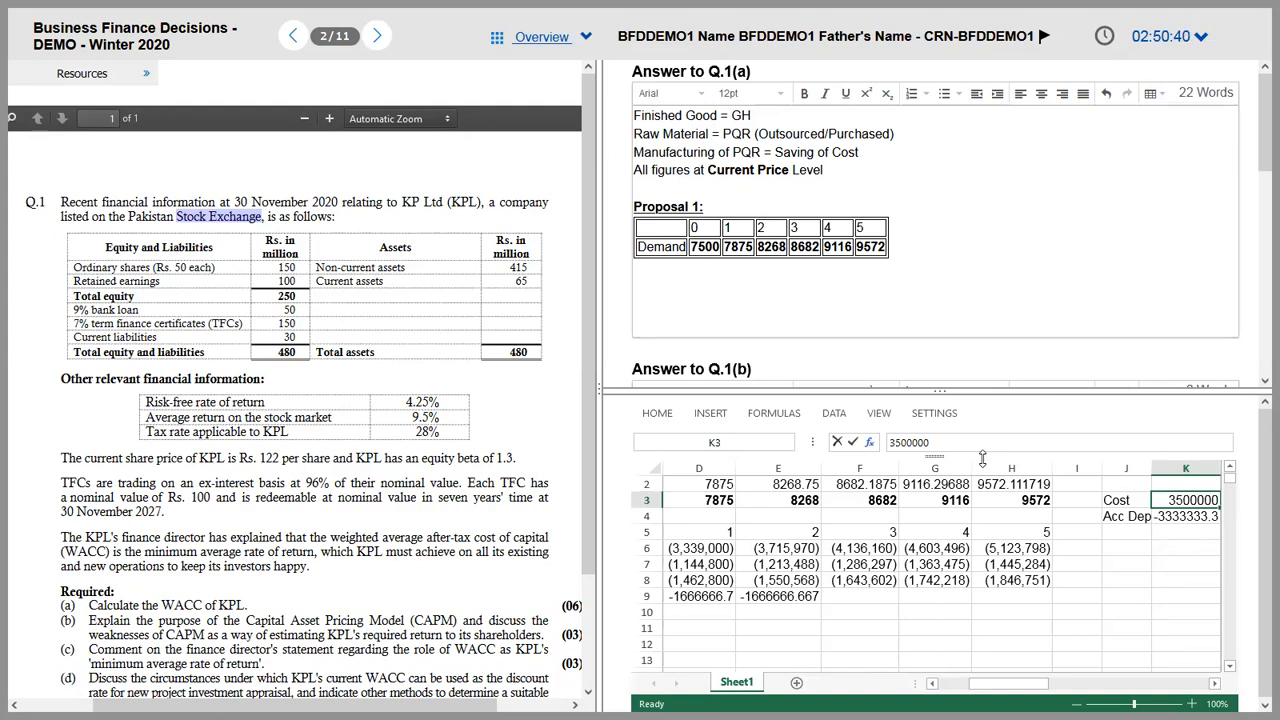
pyautogui.press('Up')
pyautogui.press('Down')
pyautogui.press('Down')
pyautogui.press('Down')
pyautogui.press('Up')
pyautogui.press('Up')
pyautogui.press('Down')
pyautogui.press('Down')
pyautogui.press('Down')
pyautogui.press('Down')
pyautogui.press('Down')
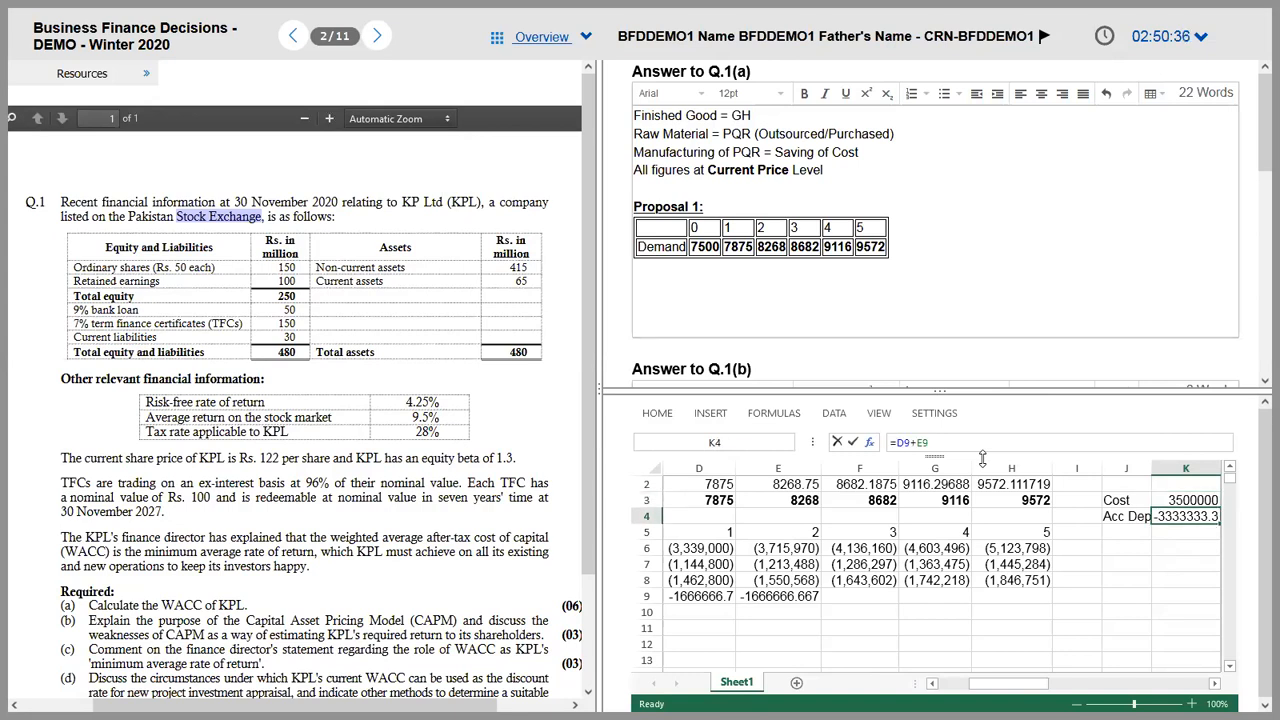
pyautogui.press('Left')
pyautogui.press('Left')
pyautogui.press('Left')
pyautogui.press('Left')
pyautogui.press('Left')
pyautogui.press('Left')
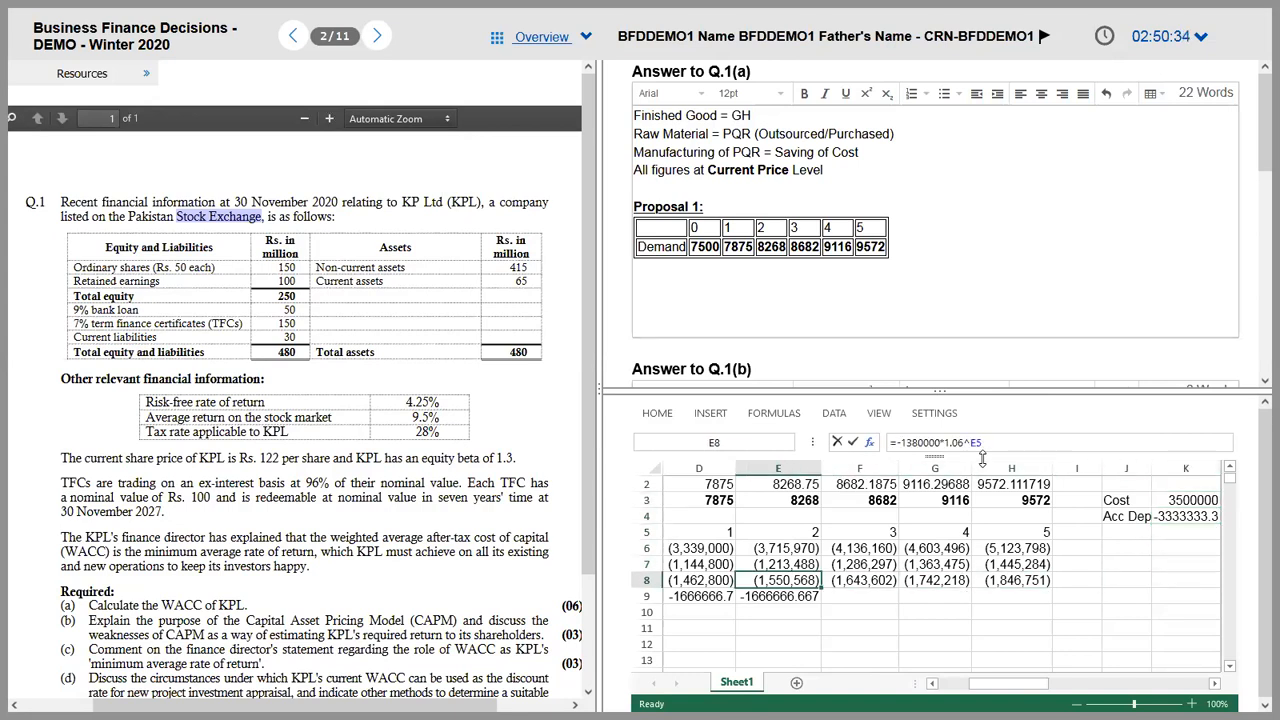
pyautogui.press('Down')
pyautogui.press('Left')
pyautogui.press('Left')
pyautogui.press('Right')
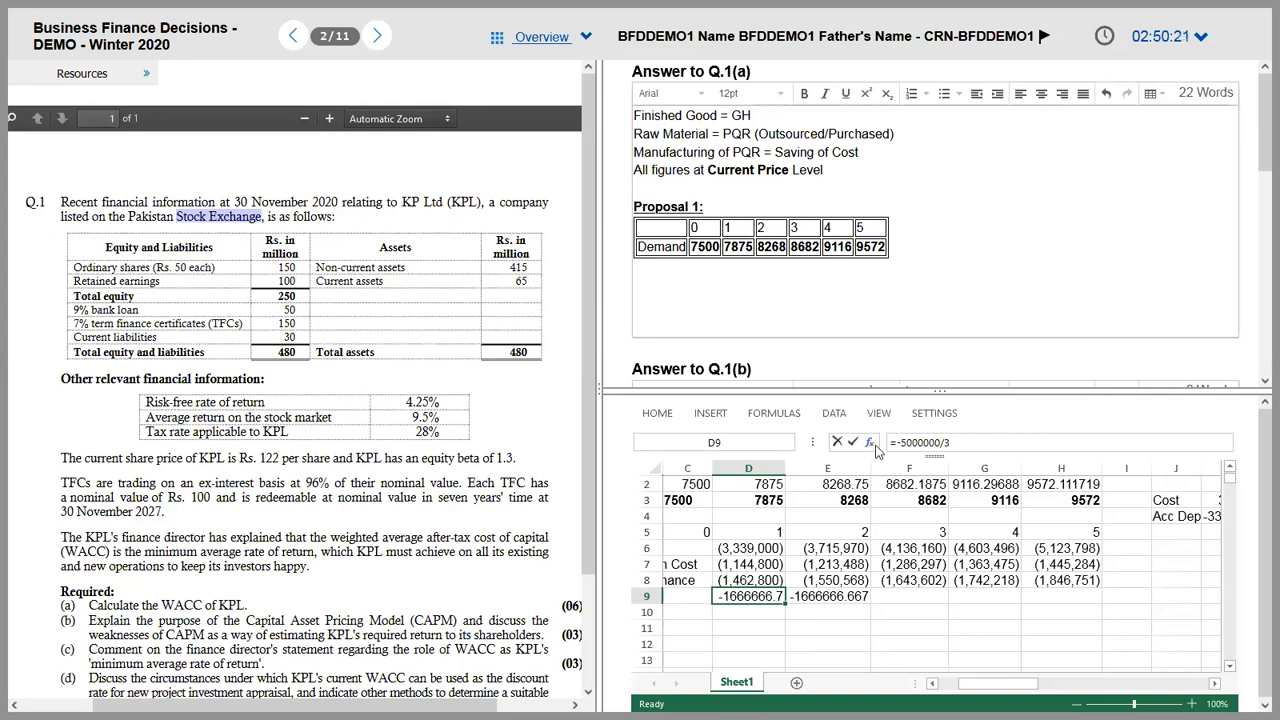
# Step: Change D9 to =-3500000/3 (-1166666.7) and copy it to year 2
pyautogui.click(916, 443)
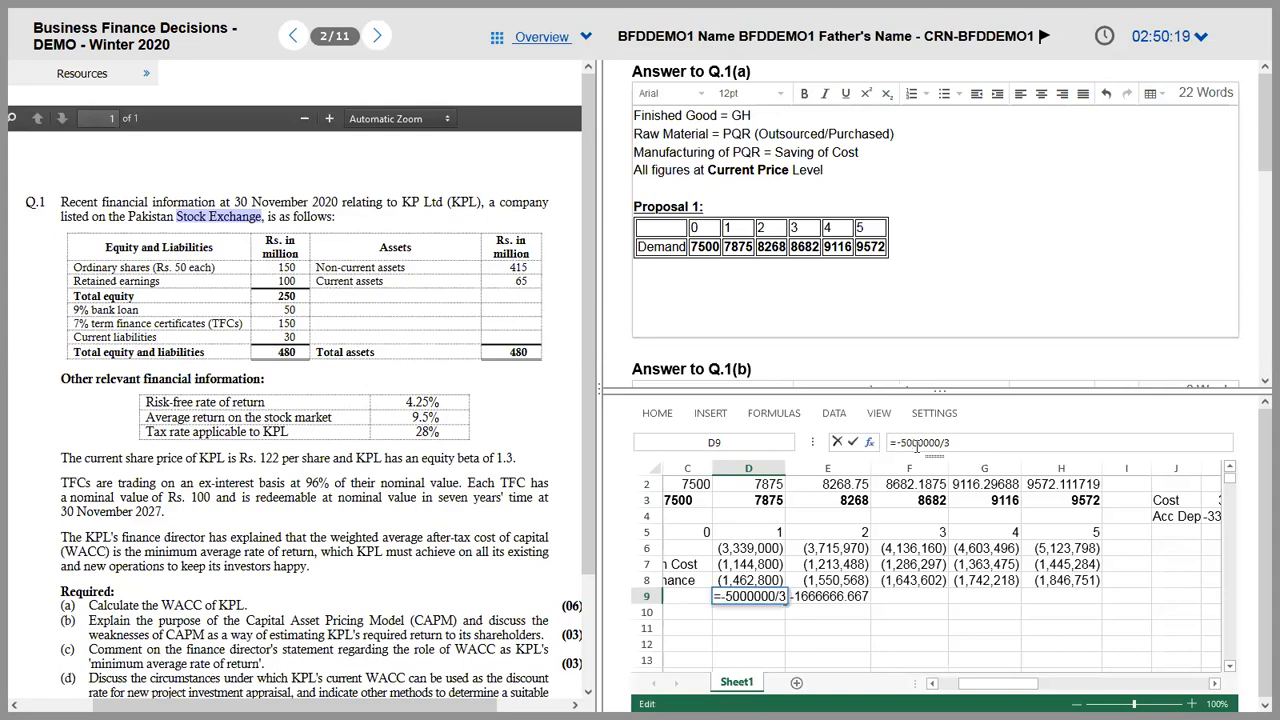
pyautogui.press('BackSpace')
pyautogui.press('BackSpace')
pyautogui.write('35')
pyautogui.hotkey('ctrl', 'Return')
pyautogui.hotkey('ctrl', 'c')
pyautogui.press('Right')
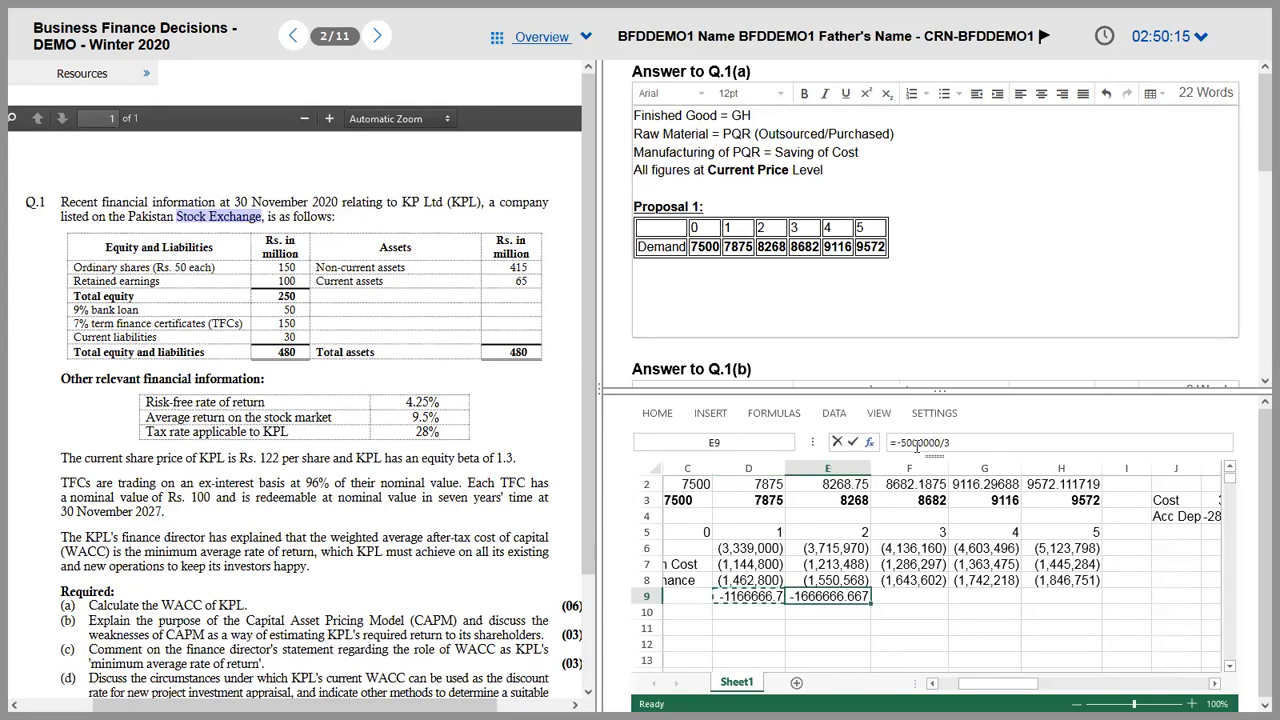
# Step: Label J5 as WDV at Year 2 and widen column J to fit
pyautogui.press('Right')
pyautogui.press('Right')
pyautogui.press('Right')
pyautogui.press('Right')
pyautogui.press('Right')
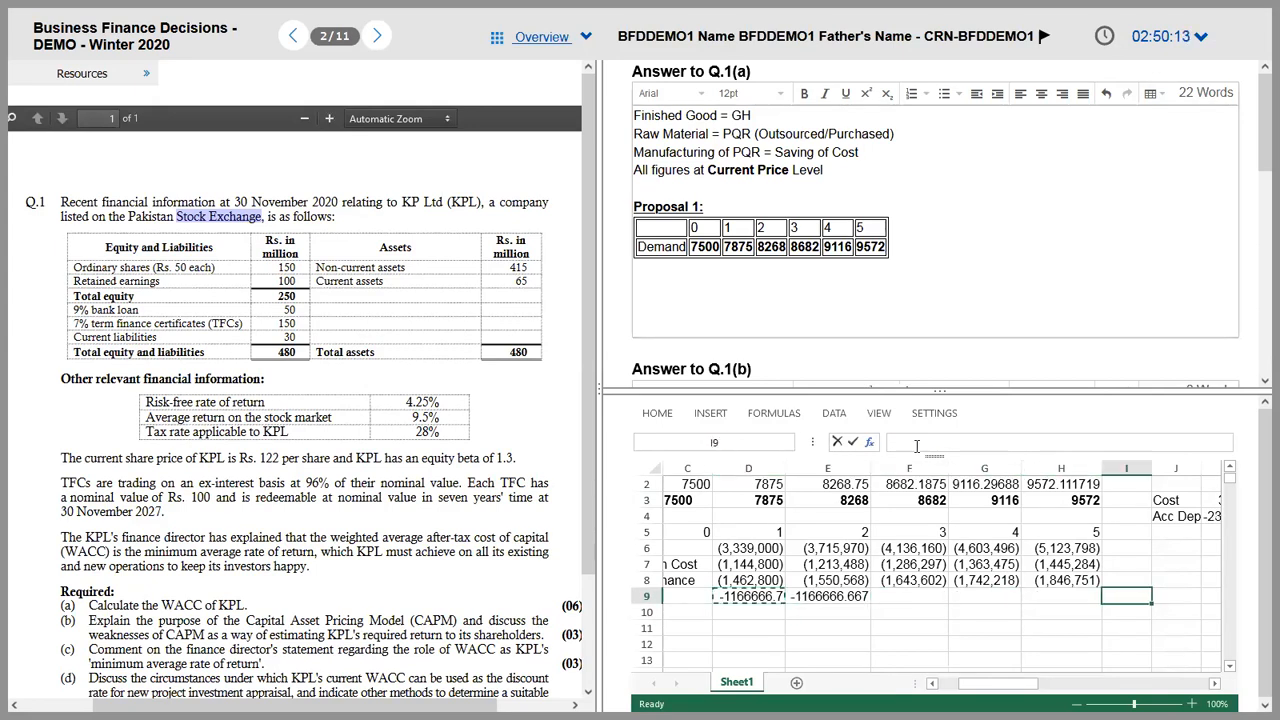
pyautogui.press('Up')
pyautogui.press('Up')
pyautogui.press('Up')
pyautogui.press('Up')
pyautogui.press('Right')
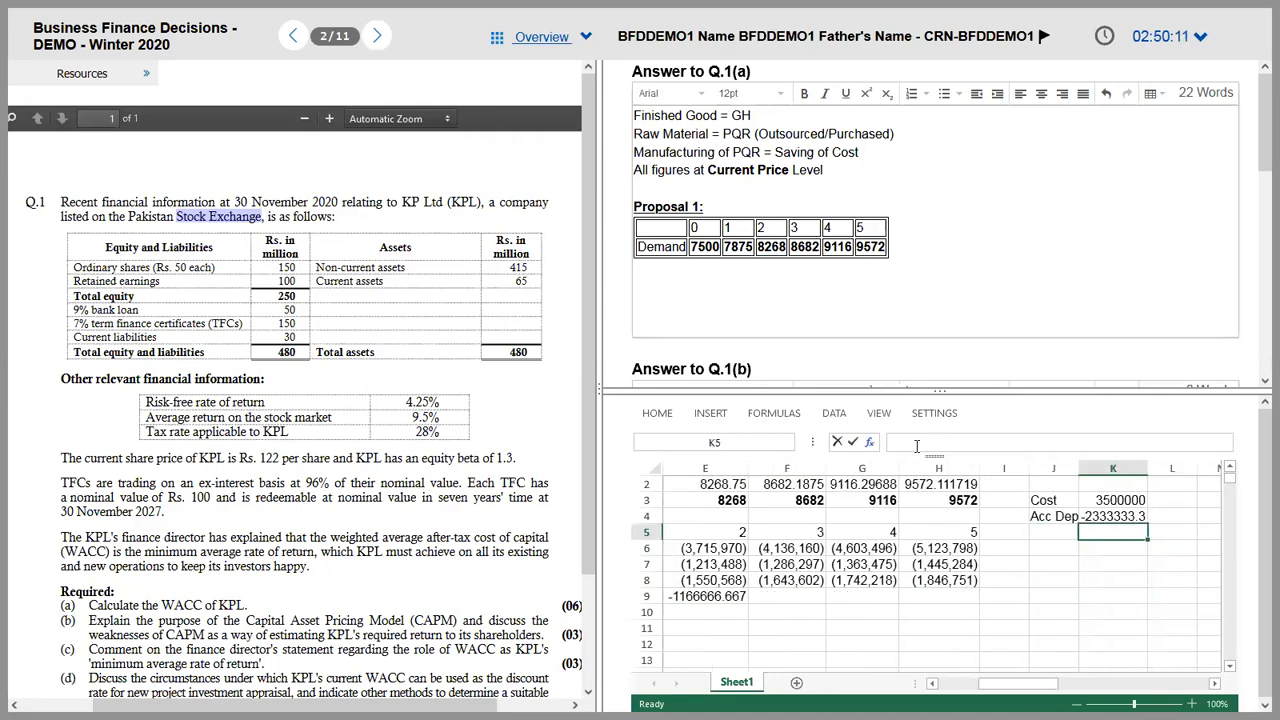
pyautogui.press('Left')
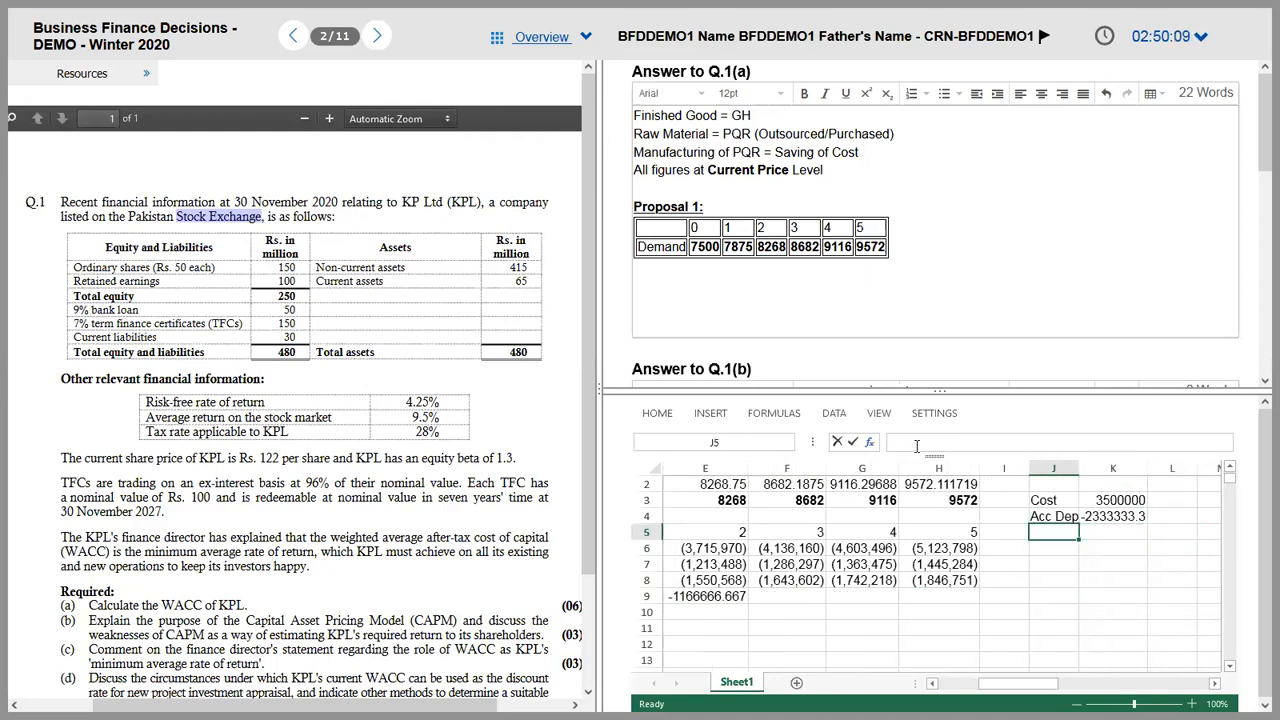
pyautogui.write('WD')
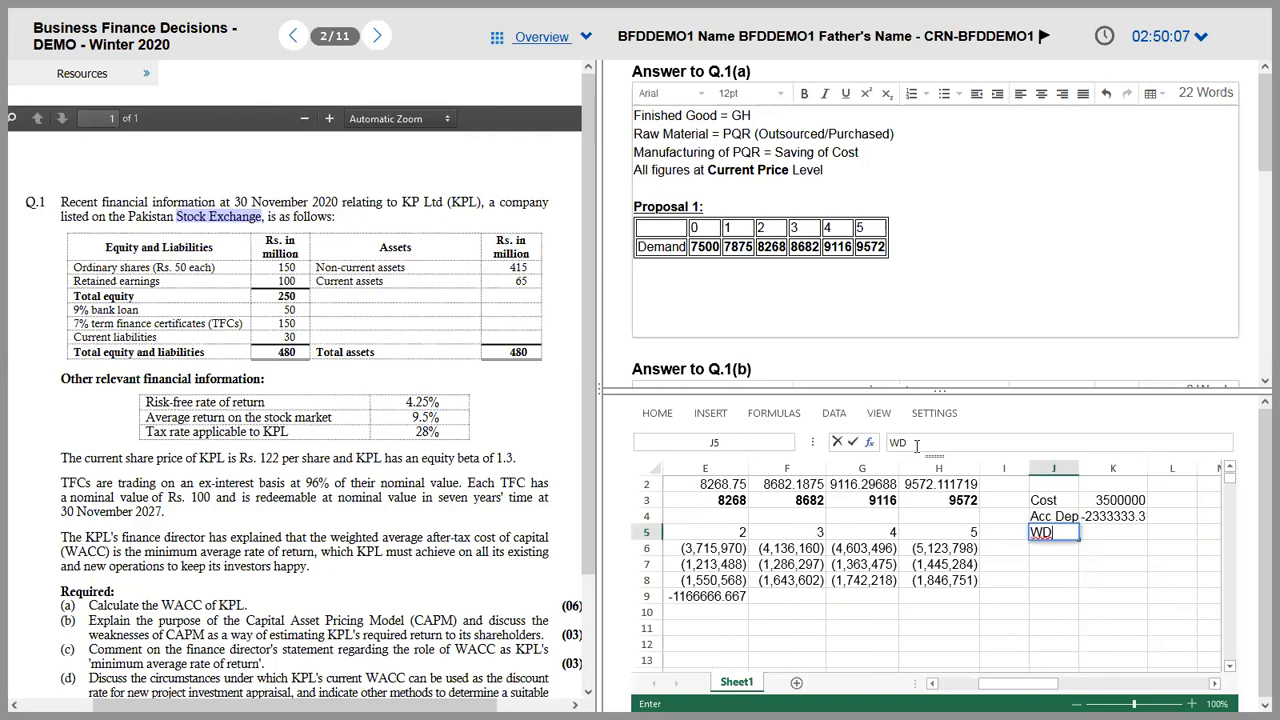
pyautogui.write('V at Year 2')
pyautogui.press('Return')
pyautogui.press('Up')
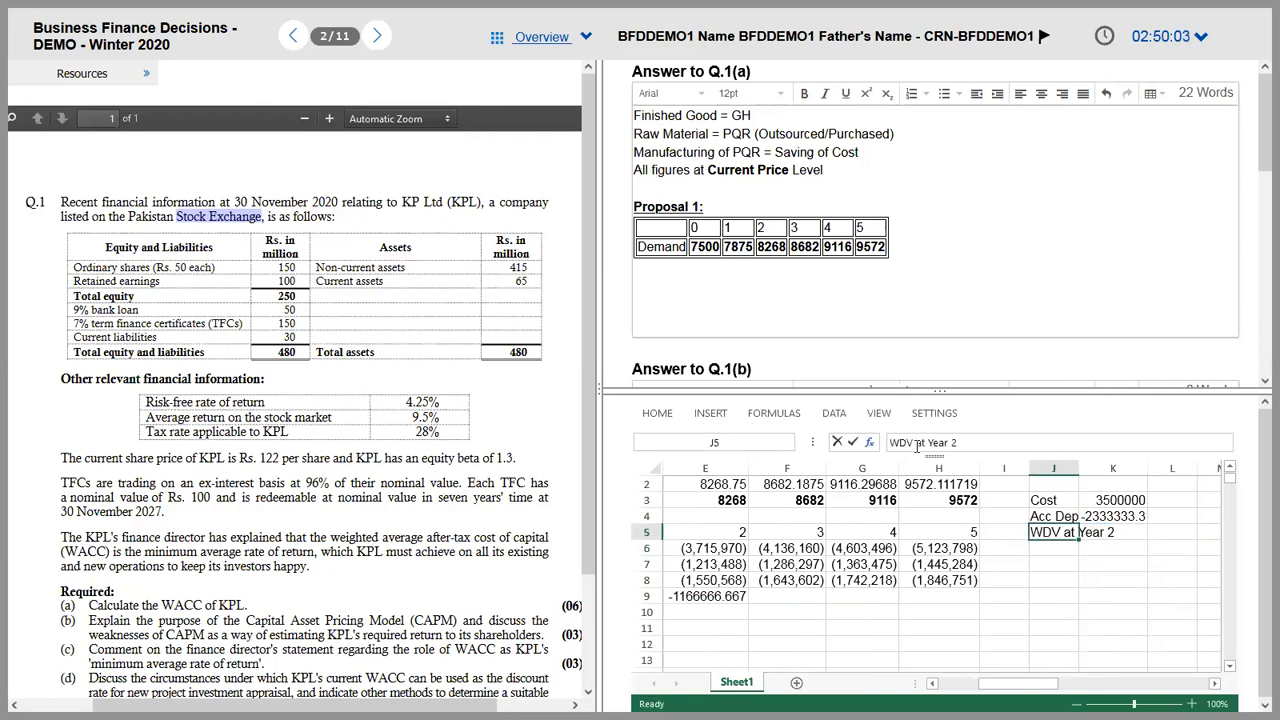
pyautogui.moveTo(1079, 467); pyautogui.dragTo(1108, 467)
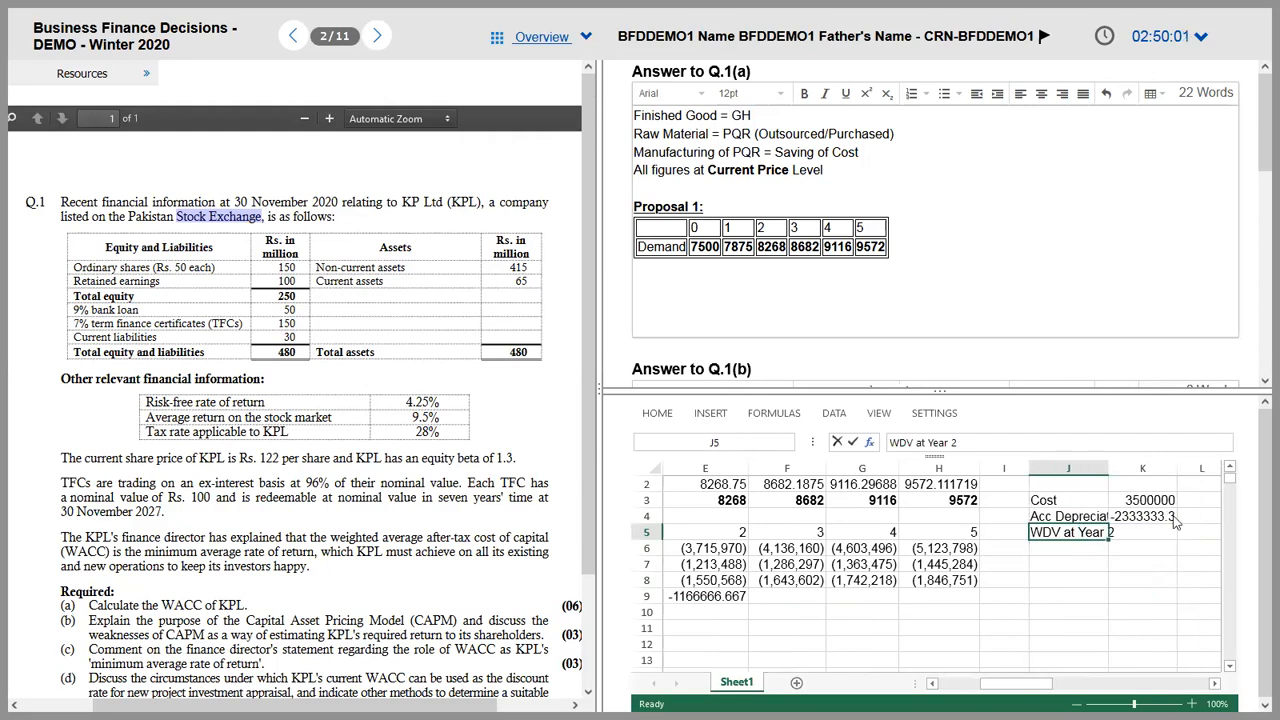
# Step: Compute WDV at Year 2 as =K3+K4 (1166666.7) and add an Overhauling label below
pyautogui.click(1148, 518)
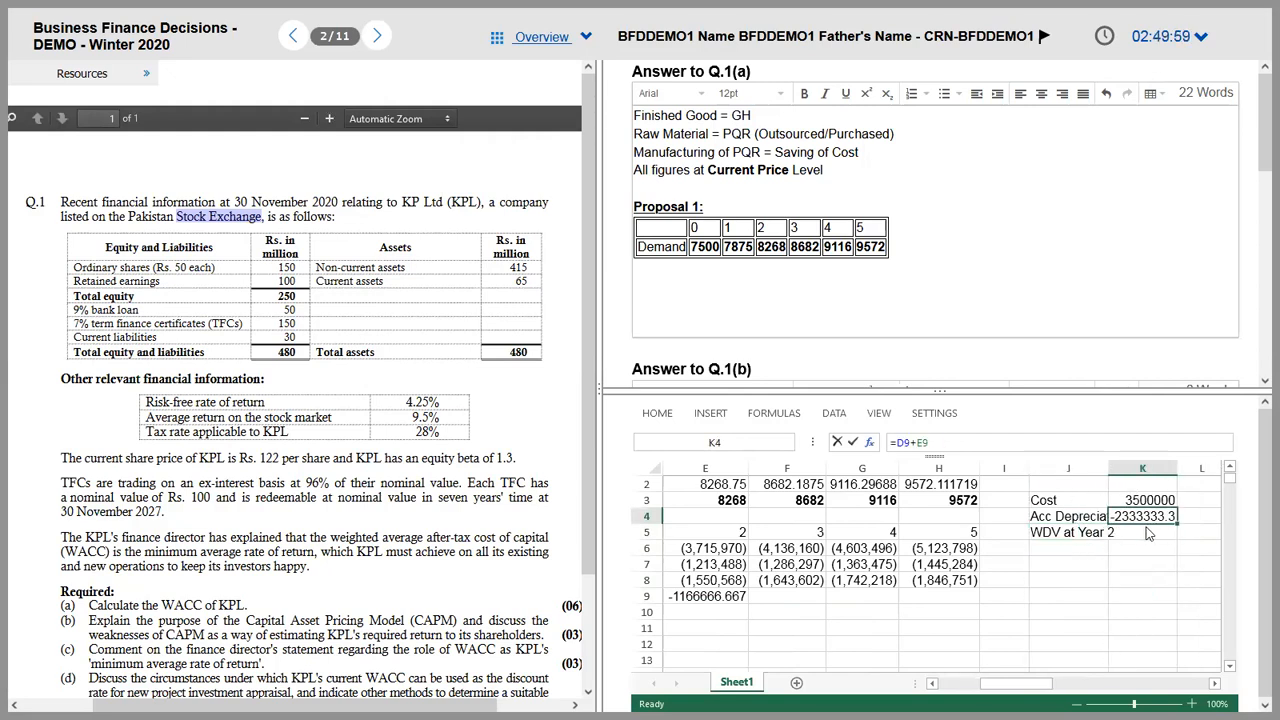
pyautogui.click(1148, 533)
pyautogui.write('=')
pyautogui.press('Up')
pyautogui.press('Up')
pyautogui.write('+')
pyautogui.press('Up')
pyautogui.press('Return')
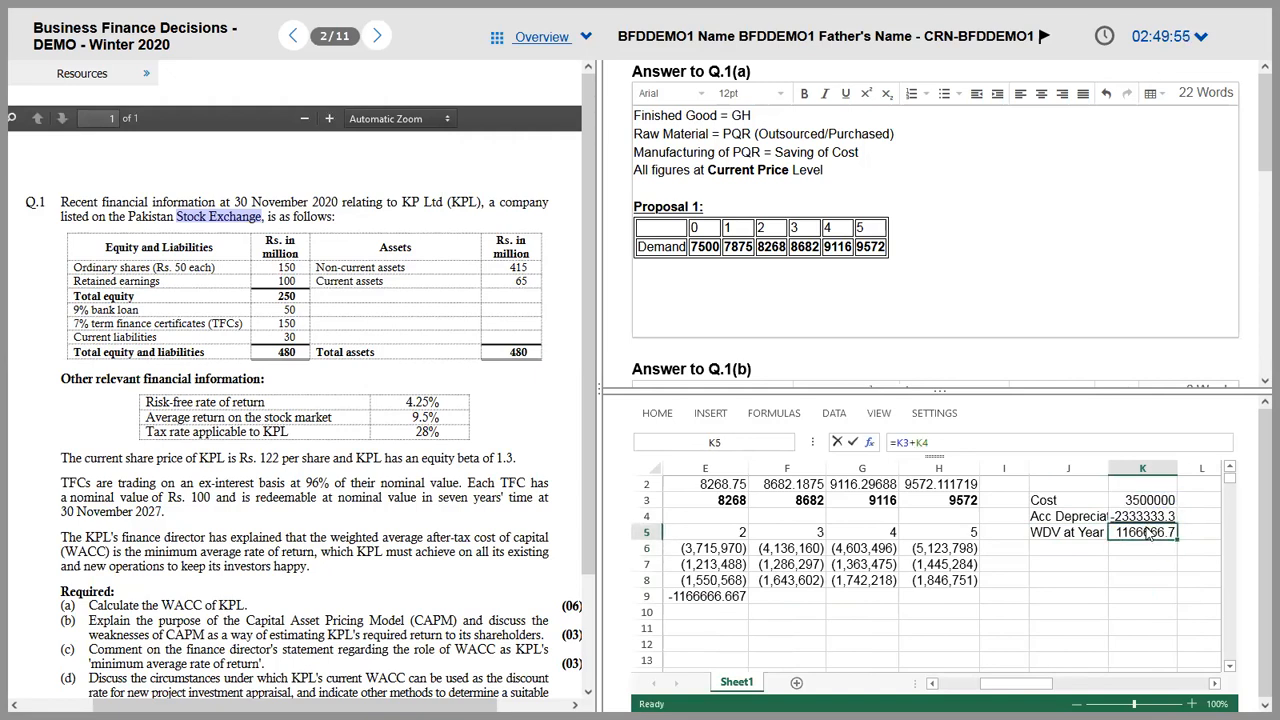
pyautogui.press('Left')
pyautogui.write('Overhauling')
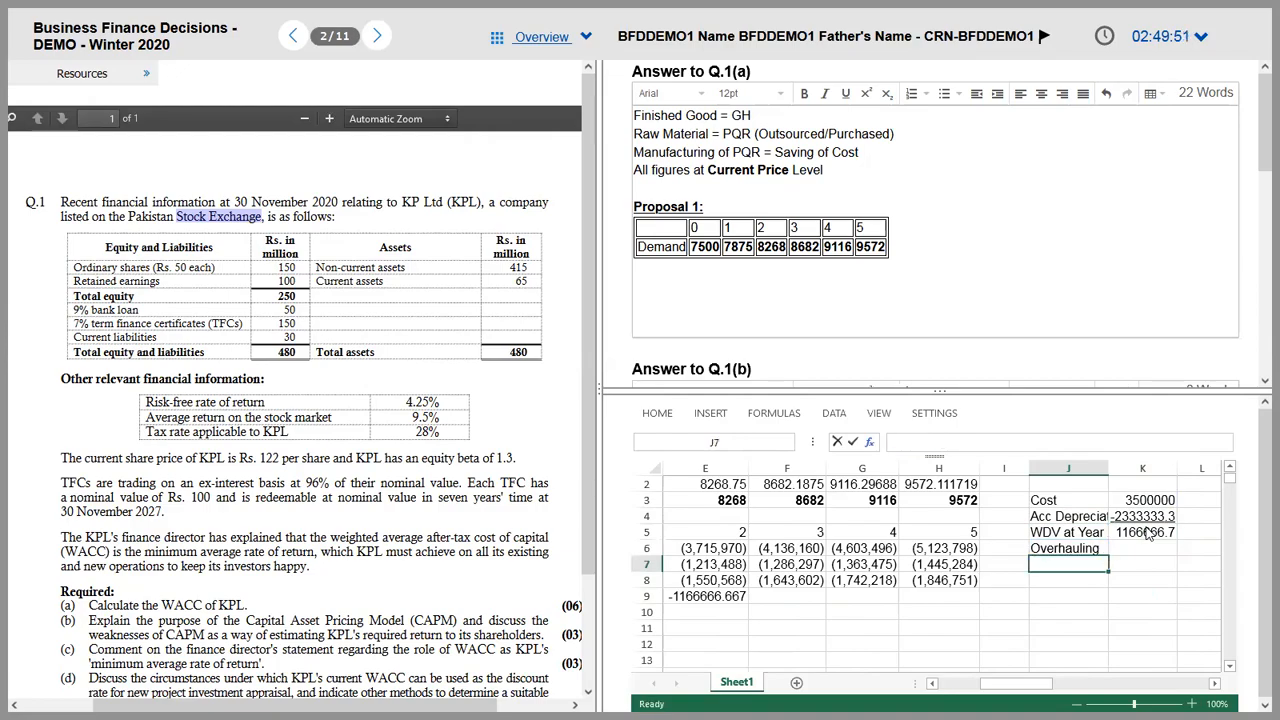
pyautogui.hotkey('alt', 'Tab')
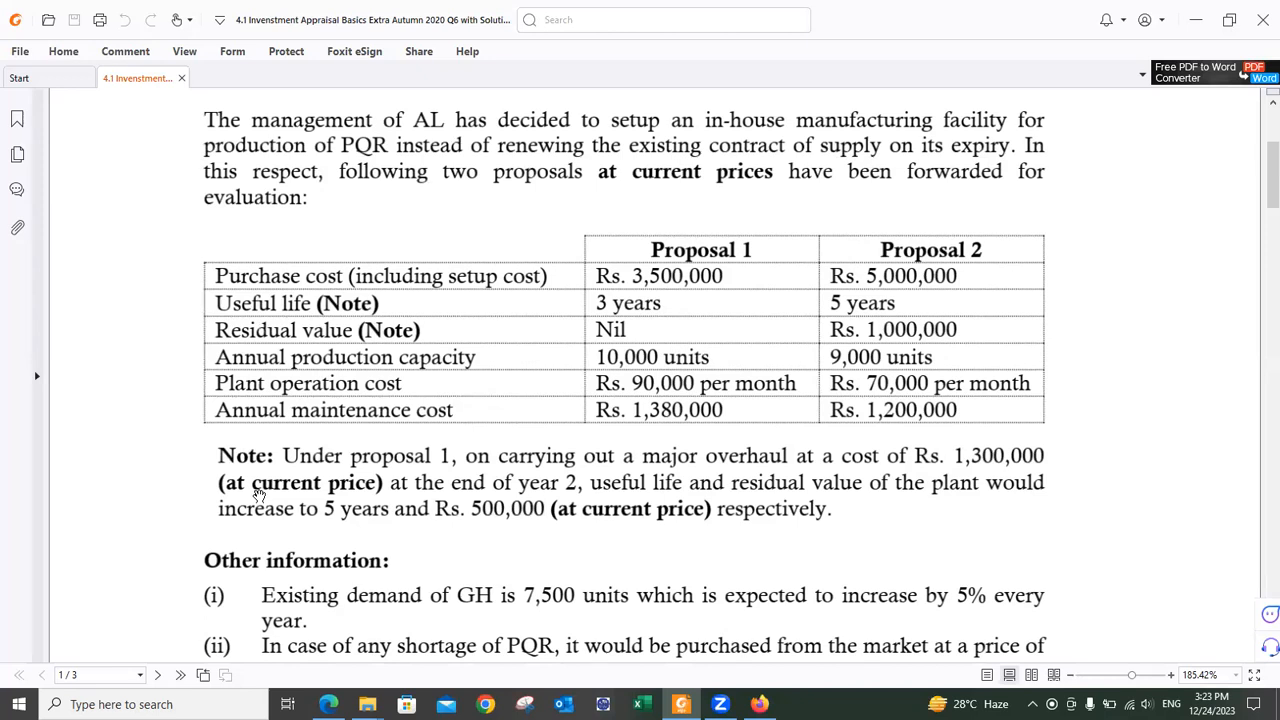
# Step: Scroll the question PDF down to Other information and back up, then return to the exam
pyautogui.scroll(-5, 259, 494)
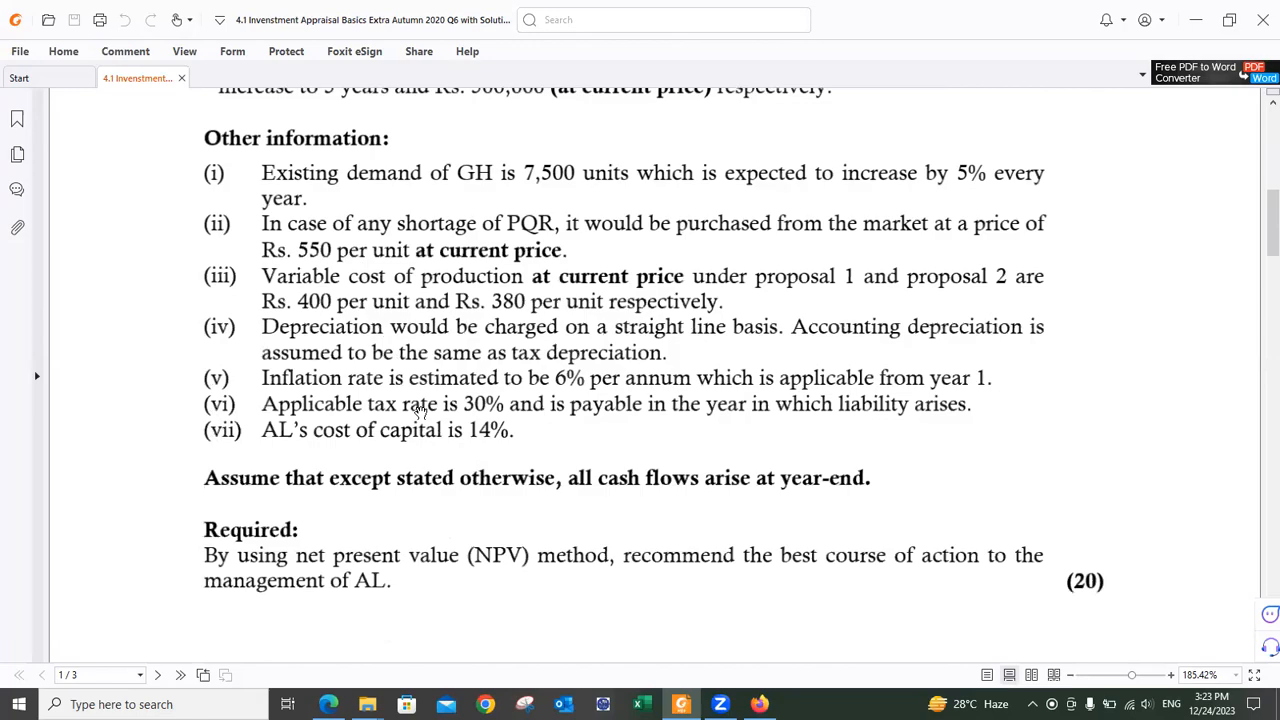
pyautogui.scroll(8, 590, 386)
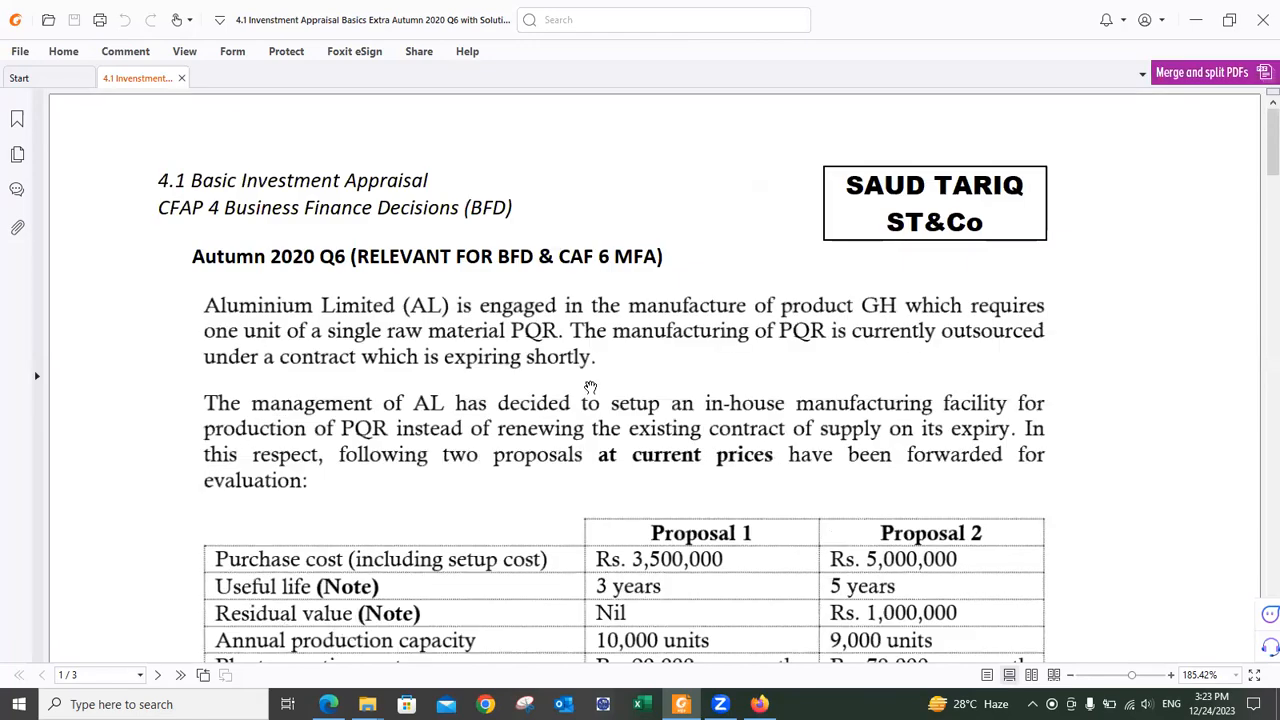
pyautogui.hotkey('alt', 'Tab')
# Step: Enter the inflated overhaul cost 1300000*1.06^2 in K6 beside Overhauling
pyautogui.press('Tab')
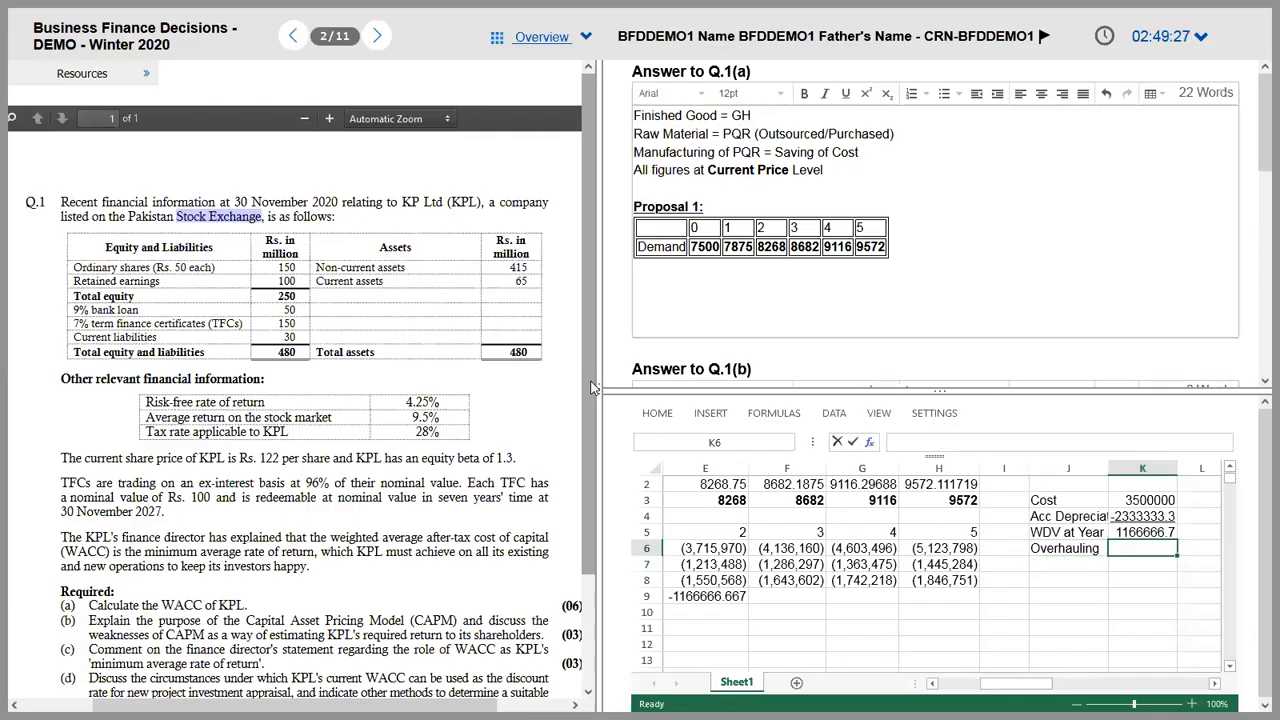
pyautogui.write('13000')
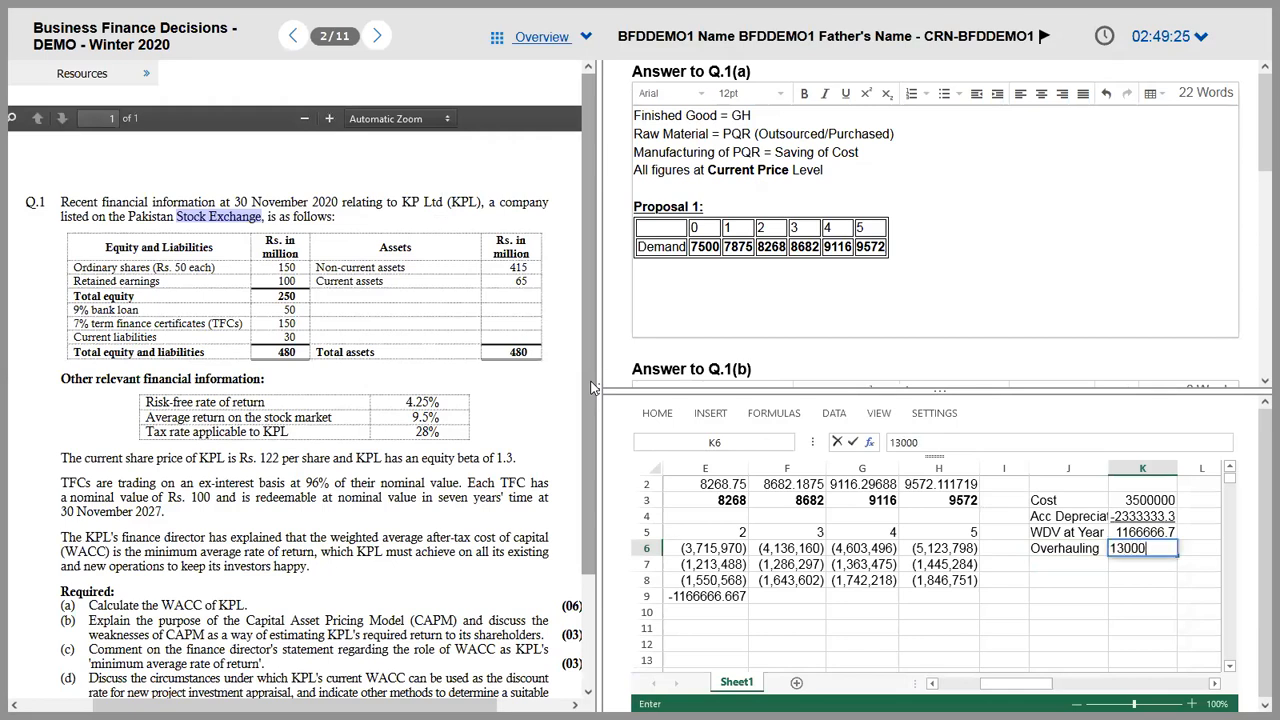
pyautogui.press('BackSpace')
pyautogui.write('0000*1.06')
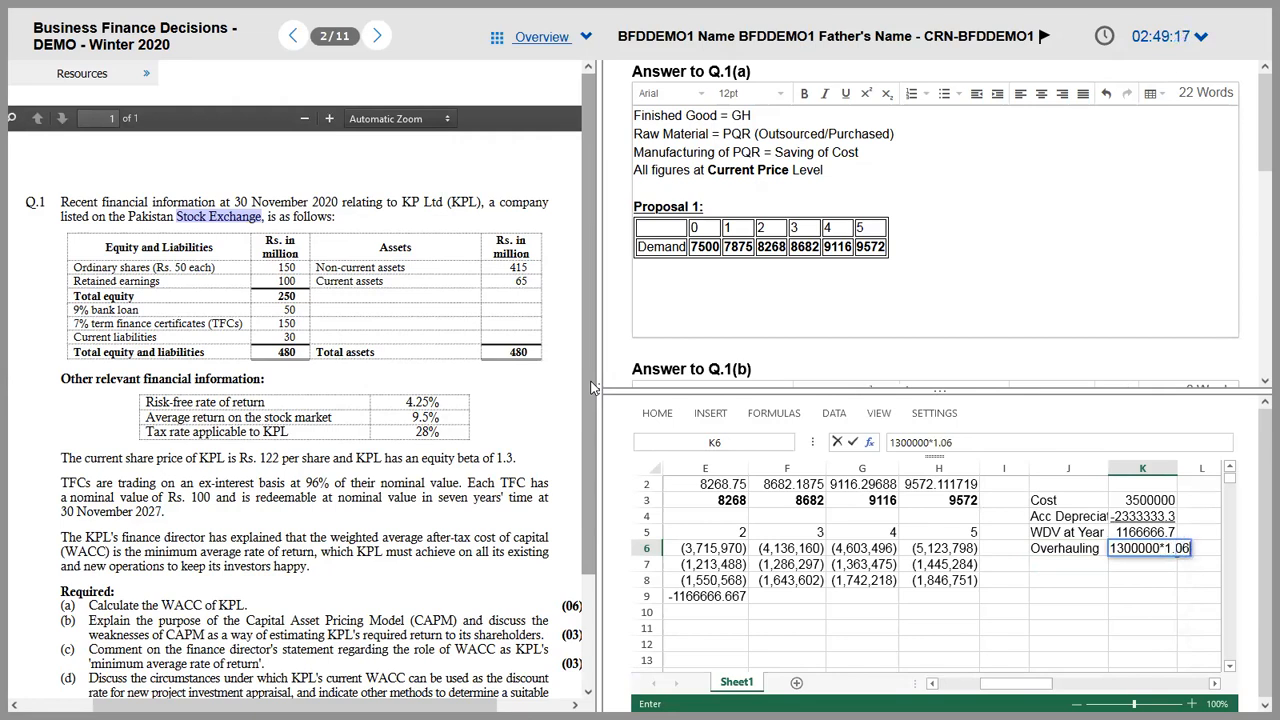
pyautogui.write('^2')
pyautogui.press('Return')
pyautogui.press('Up')
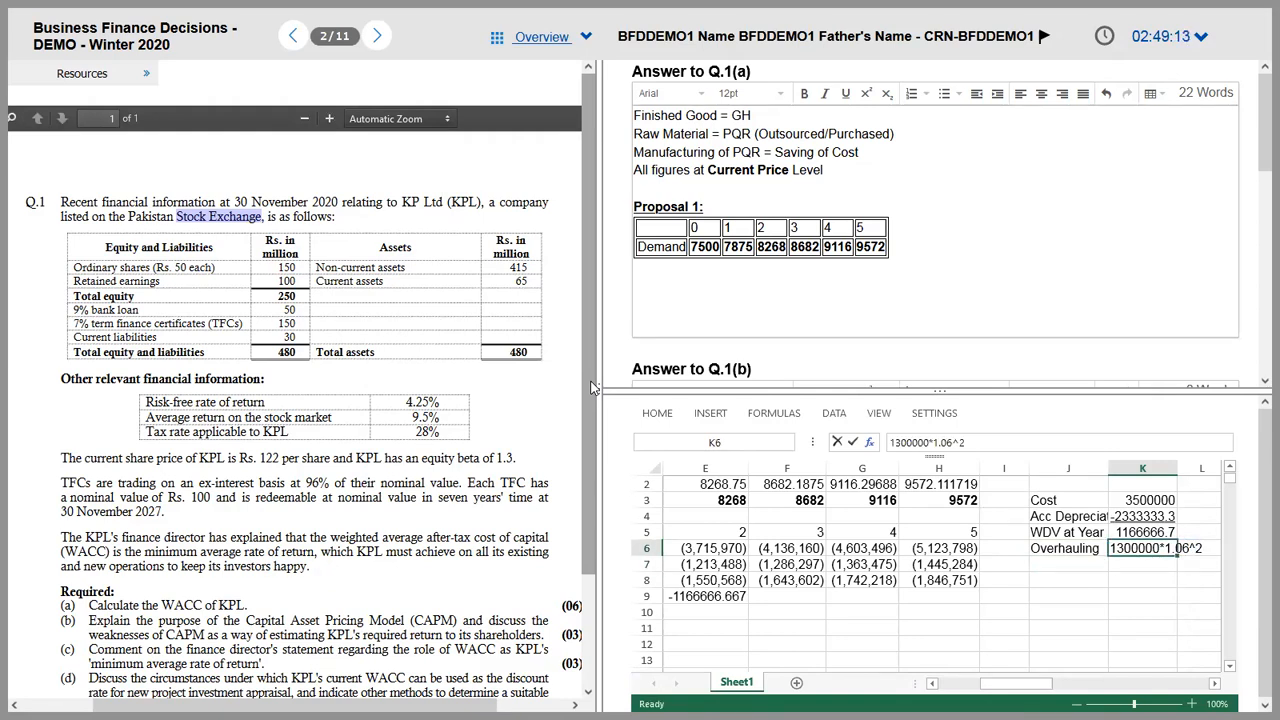
# Step: Confirm the K6 overhaul cost of 1460680 and label J7 Revised Value of Asset
pyautogui.click(891, 446)
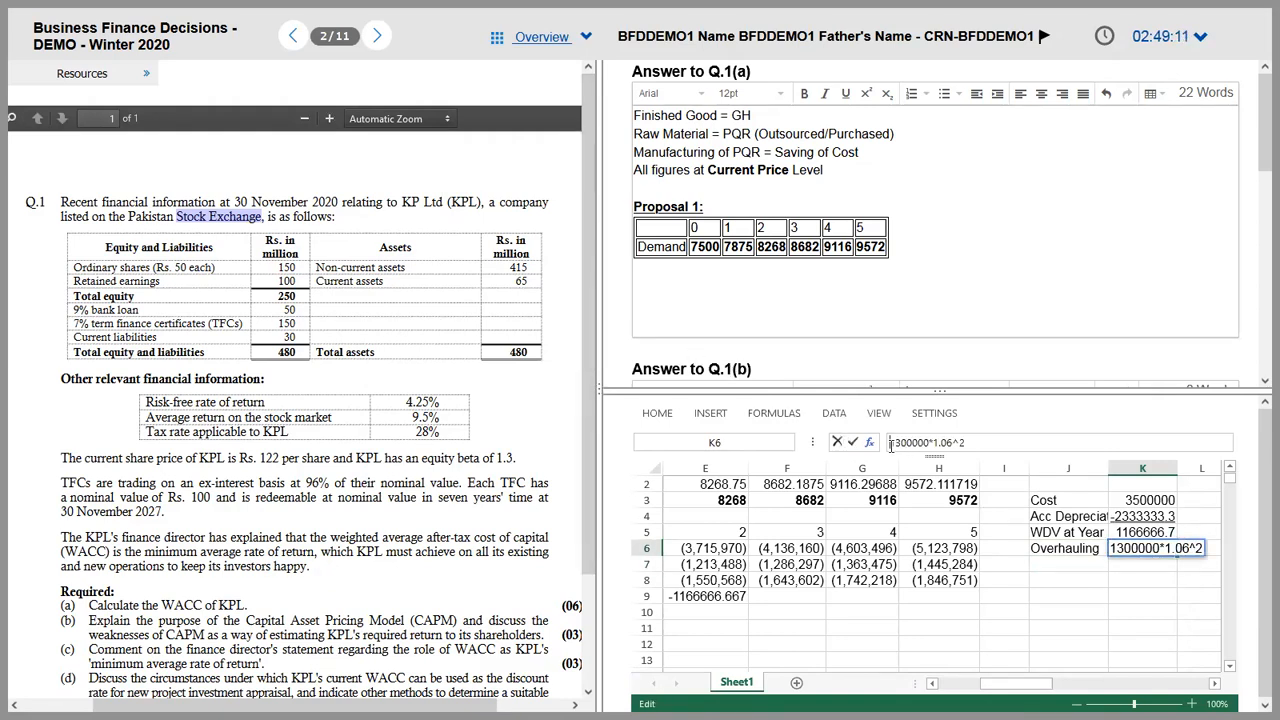
pyautogui.press('Return')
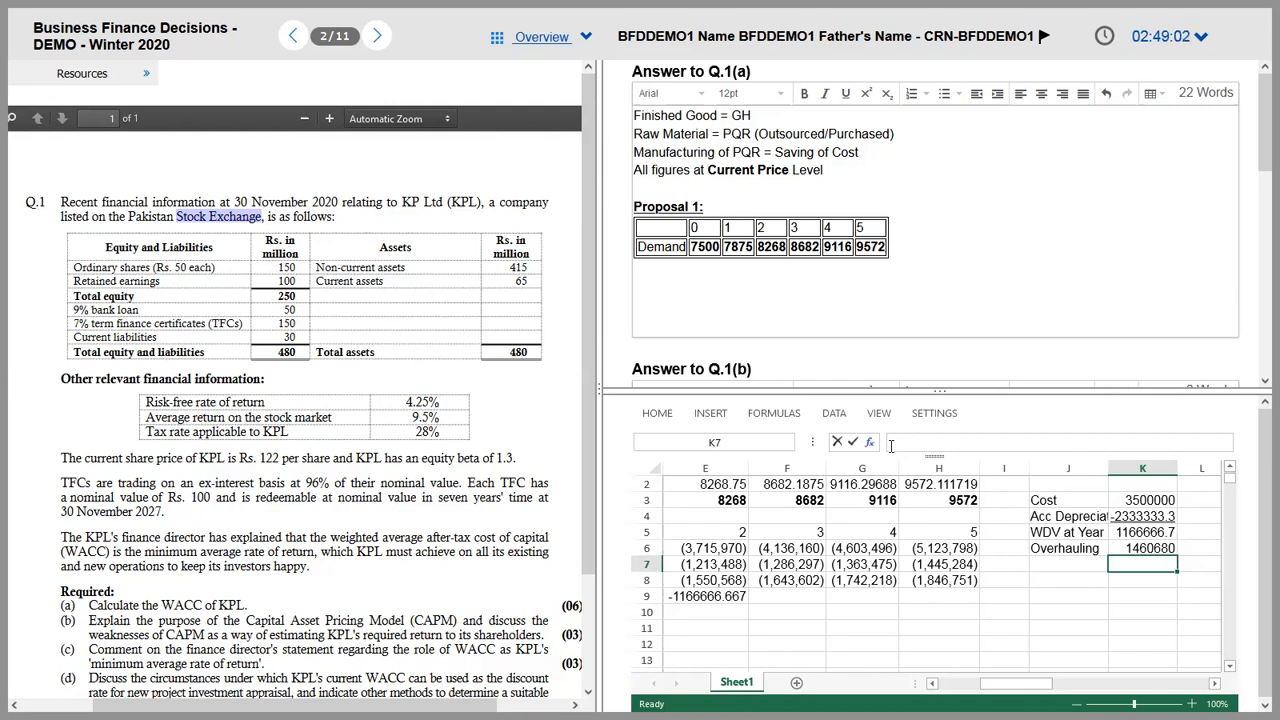
pyautogui.press('Left')
pyautogui.write('Revisi')
pyautogui.press('BackSpace')
pyautogui.press('BackSpace')
pyautogui.write('sed Value ')
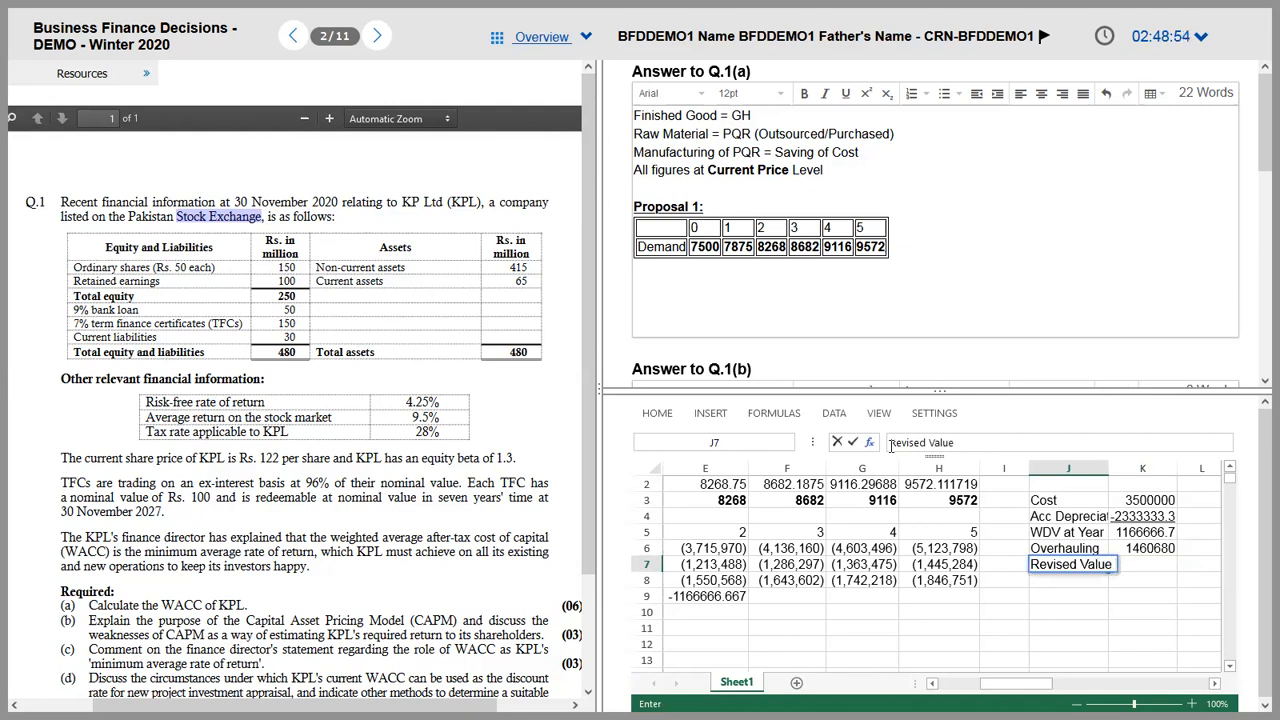
pyautogui.write('of Assetr')
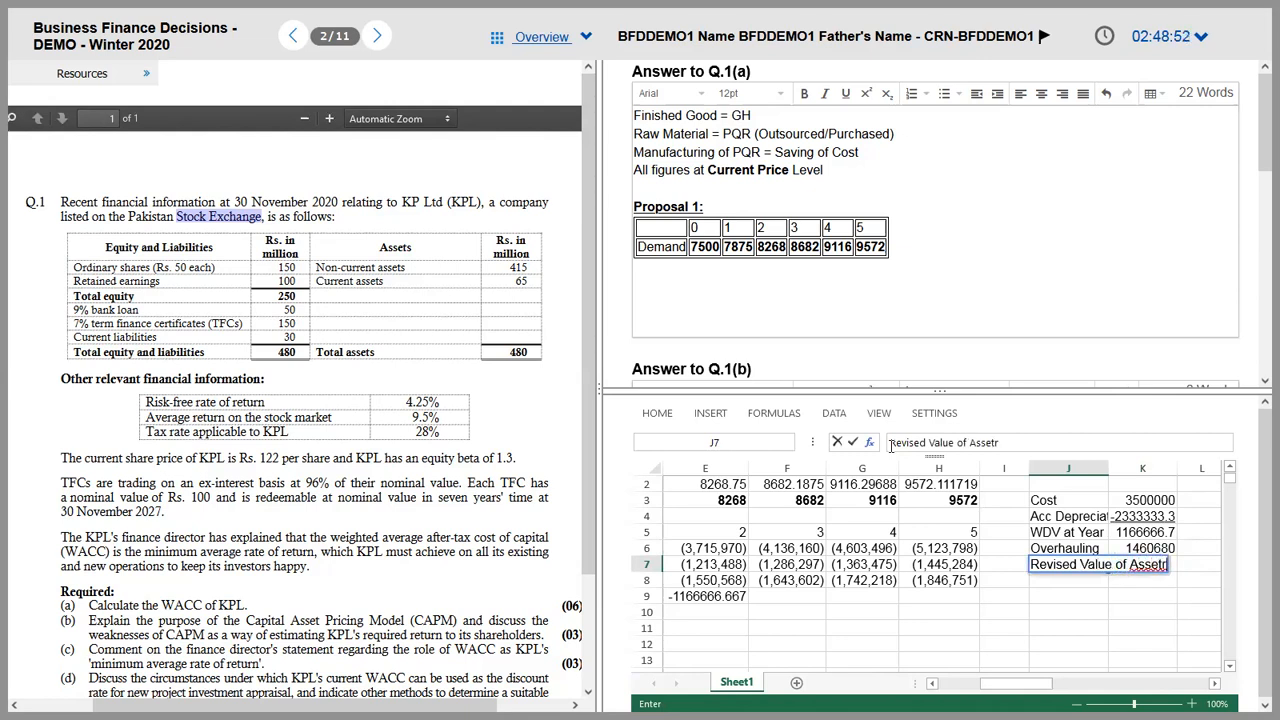
pyautogui.press('BackSpace')
pyautogui.hotkey('ctrl', 'Return')
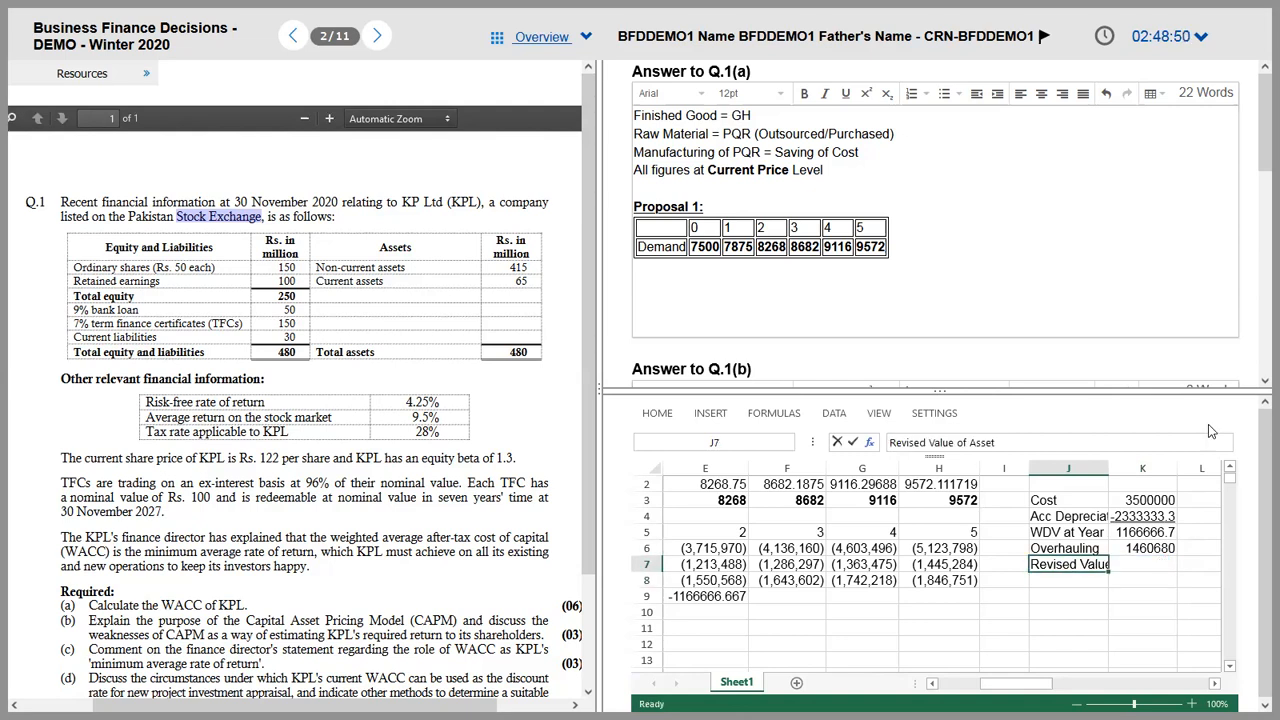
# Step: Widen column J, compute =K6+K5 (2627346.7) in K7, and label J8 Remaining Useful Life
pyautogui.moveTo(1100, 474); pyautogui.dragTo(1138, 470)
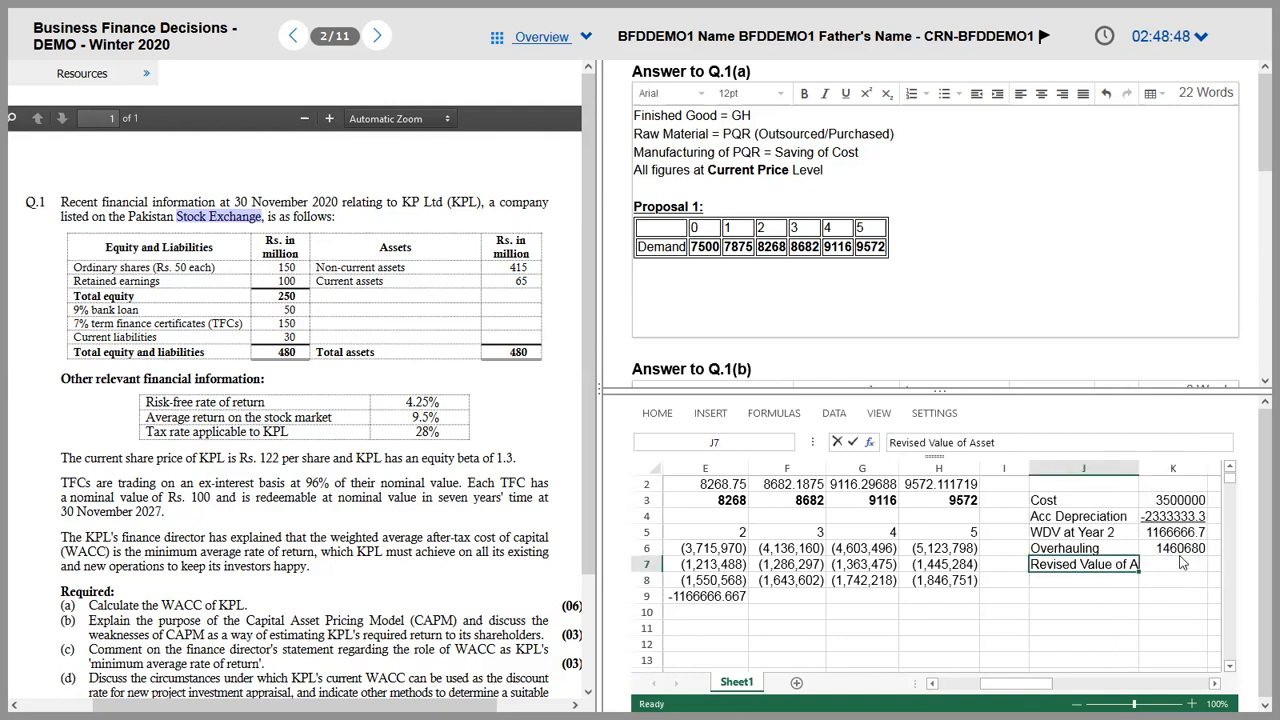
pyautogui.click(1183, 566)
pyautogui.hotkey('ctrl', 'v')
pyautogui.press('Escape')
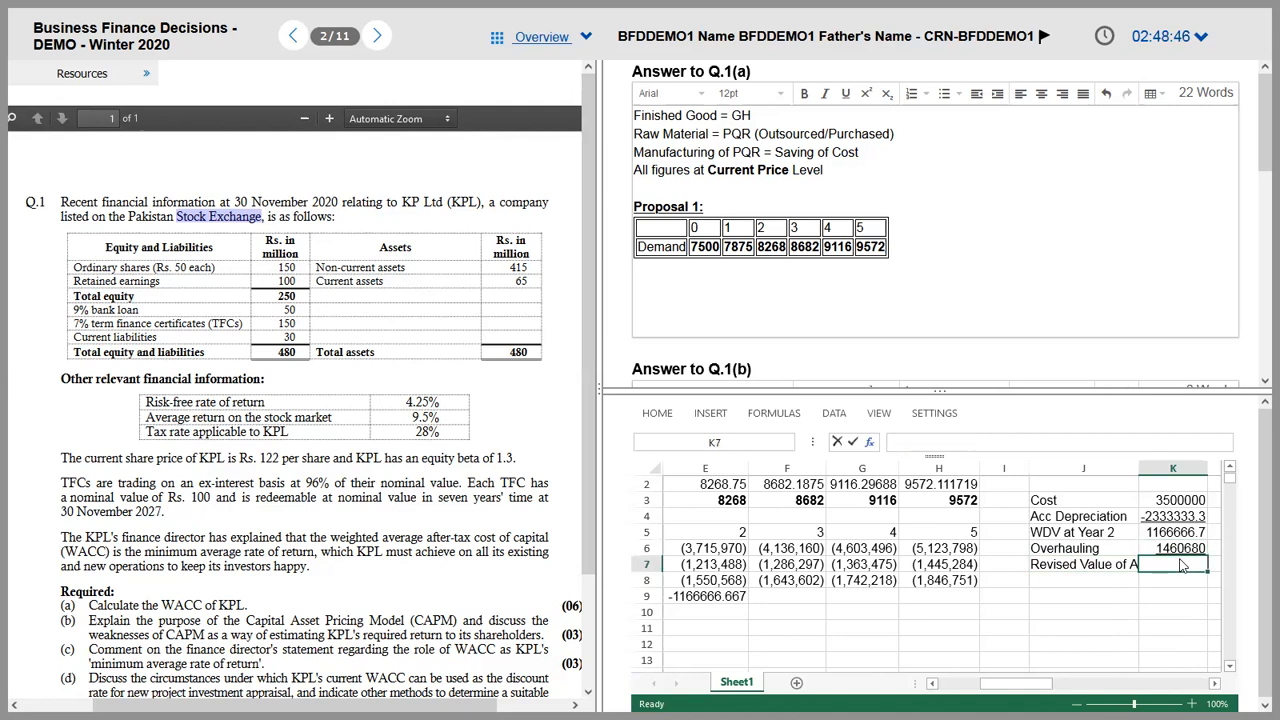
pyautogui.write('=')
pyautogui.press('Up')
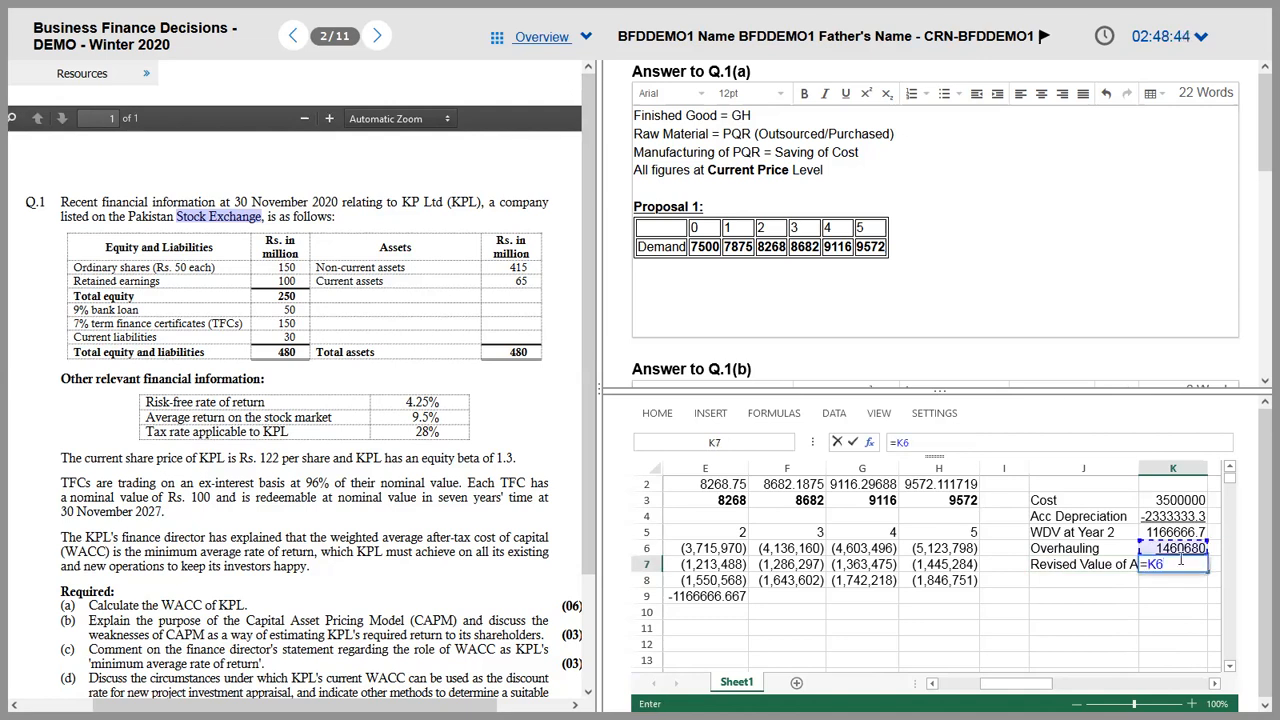
pyautogui.write('+')
pyautogui.press('Up')
pyautogui.press('Up')
pyautogui.press('Return')
pyautogui.press('Left')
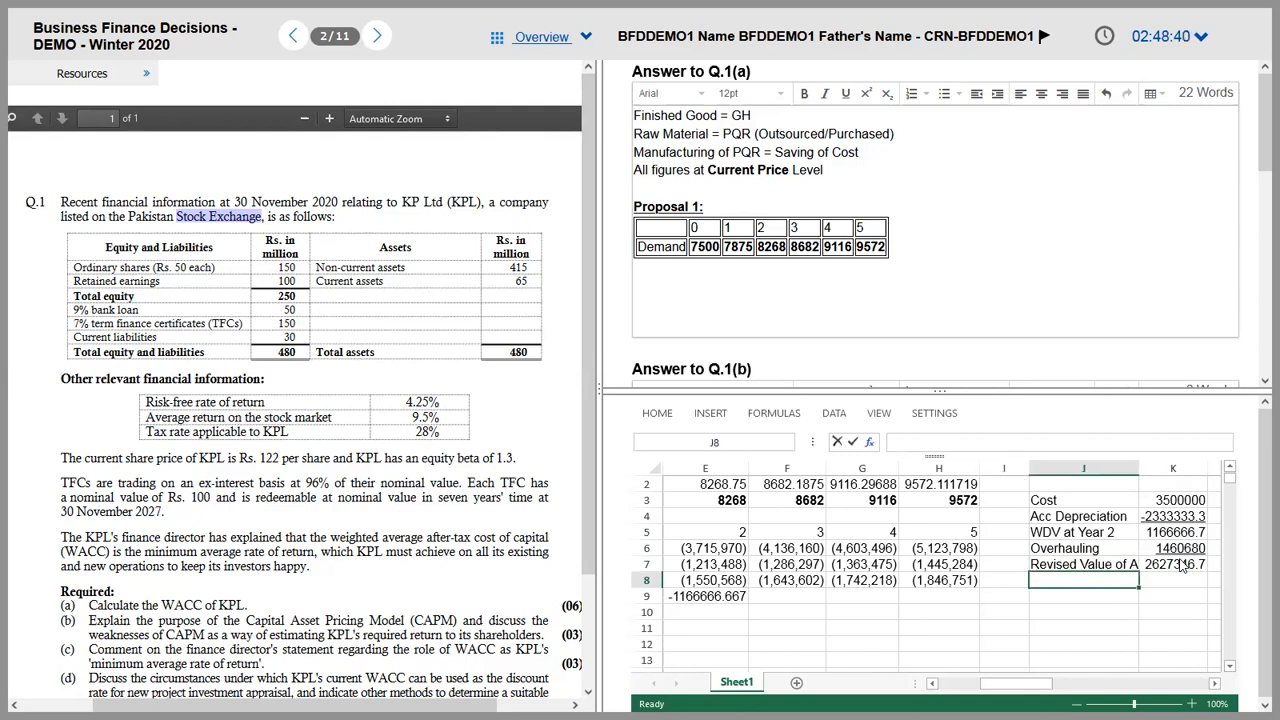
pyautogui.write('Re')
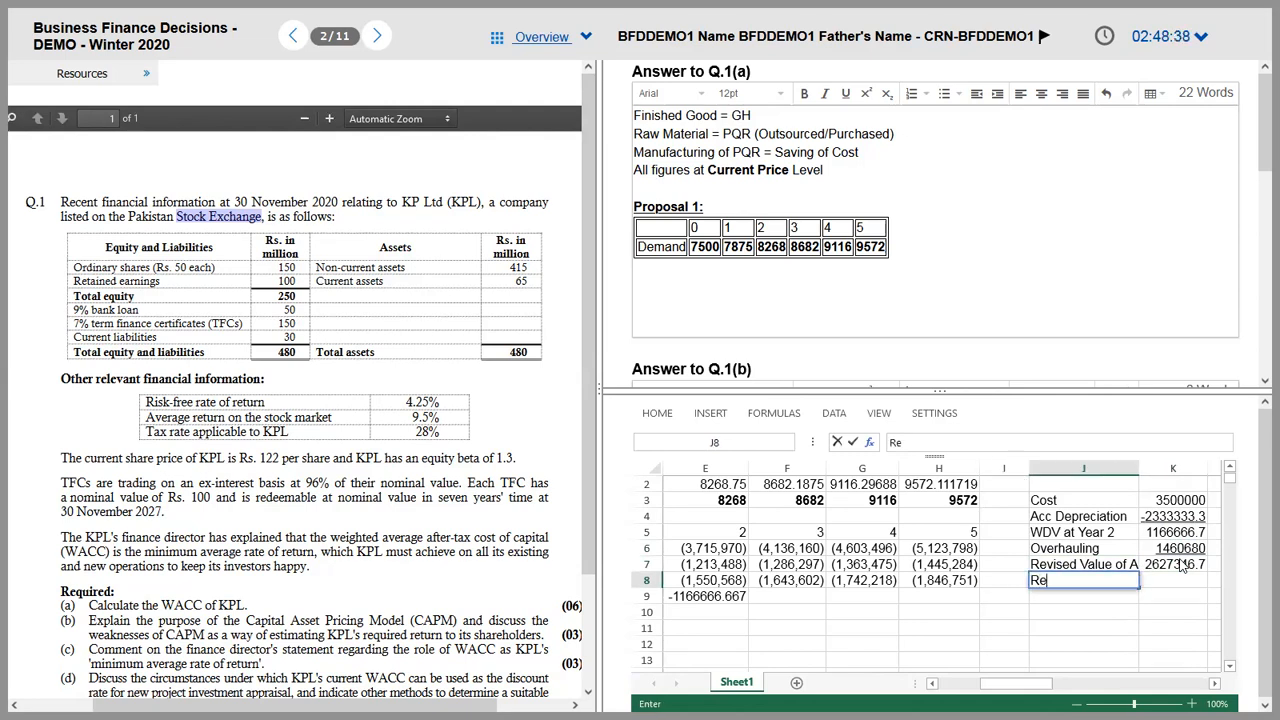
pyautogui.write('maining Useful Life')
# Step: Confirm the Remaining Useful Life label and check the Proposal 1/2 table and overhaul note in the PDF
pyautogui.press('Return')
pyautogui.press('Up')
pyautogui.hotkey('alt', 'Tab')
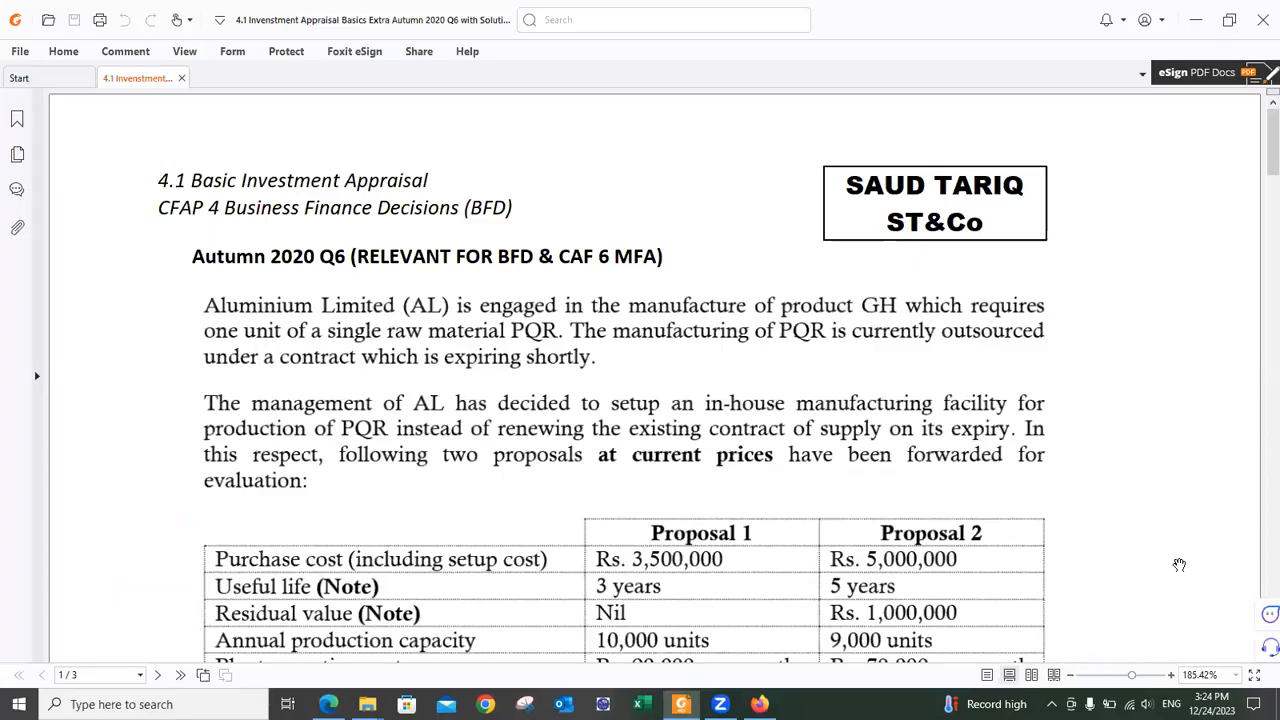
pyautogui.scroll(-4, 1179, 565)
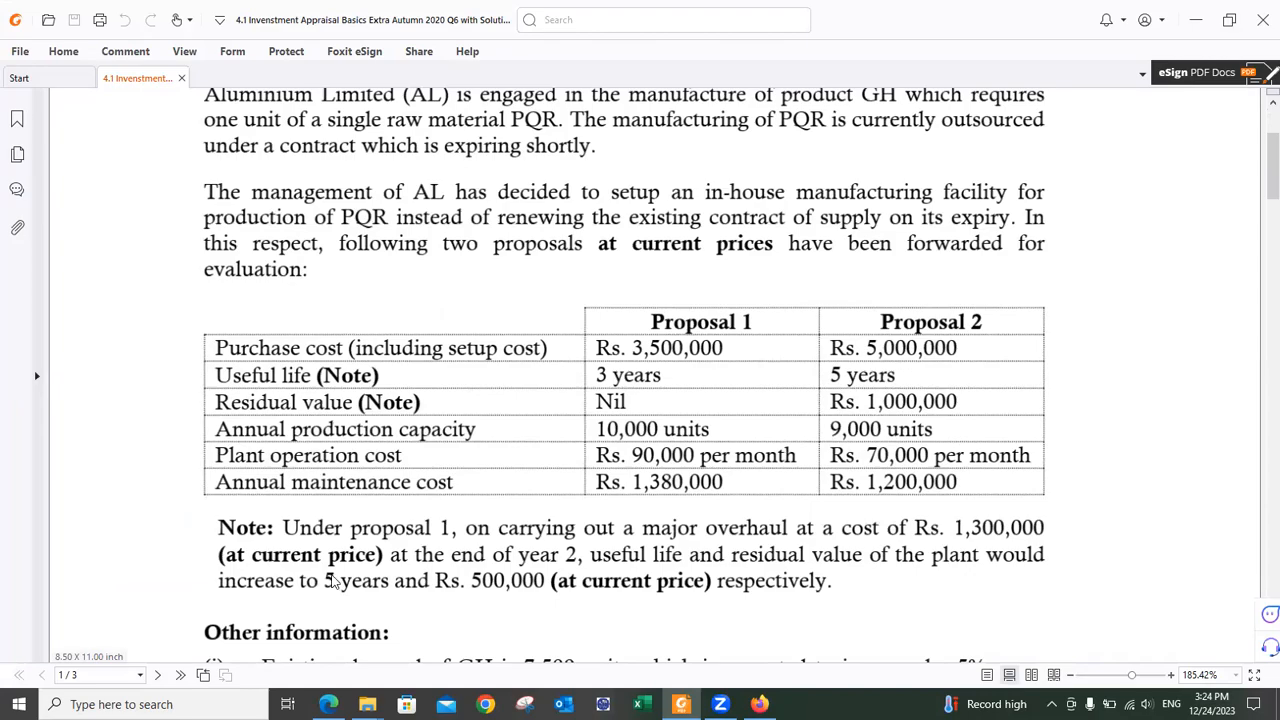
pyautogui.hotkey('alt', 'Tab')
pyautogui.press('Tab')
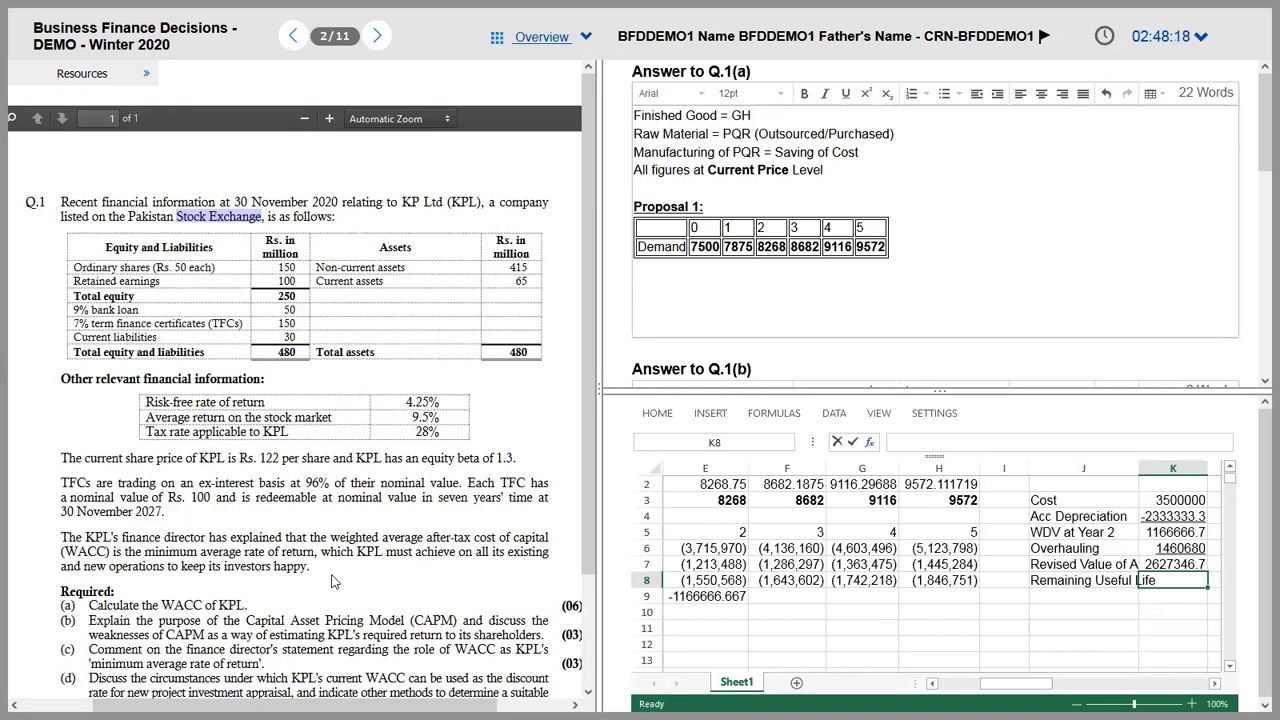
# Step: Set the remaining useful life in K8 to 3 after checking the question PDF
pyautogui.press('Left')
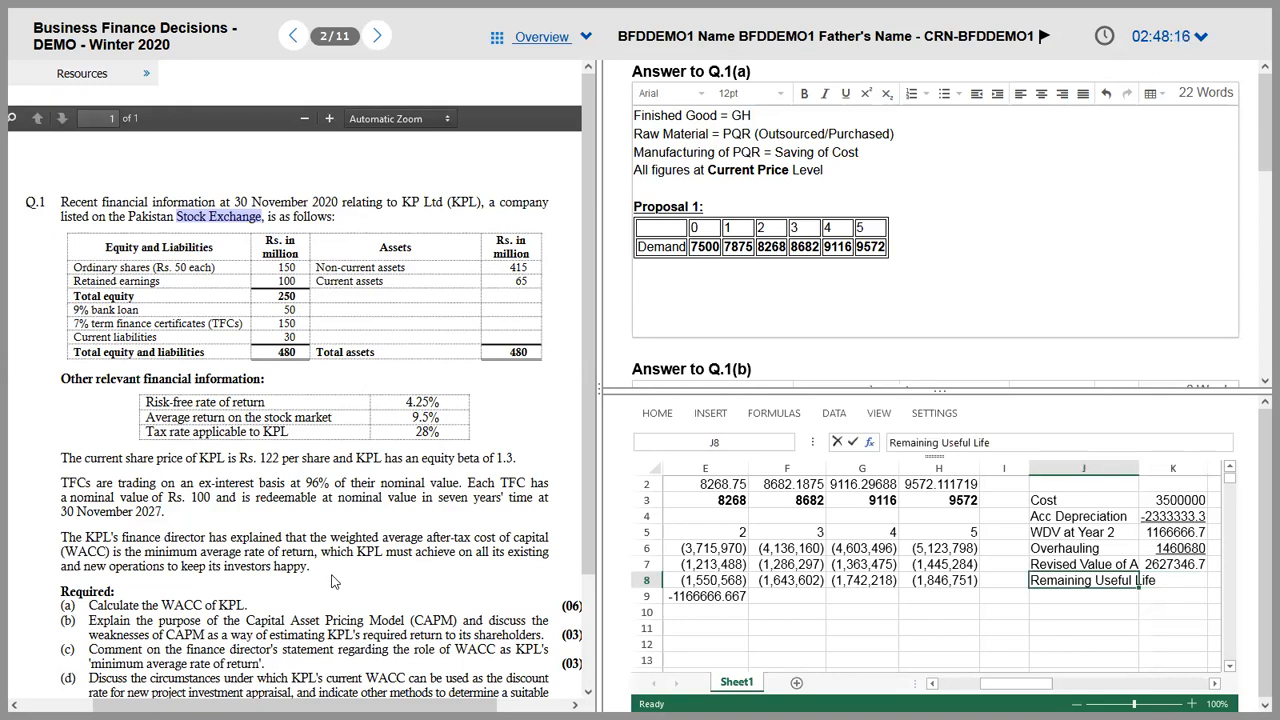
pyautogui.press('Right')
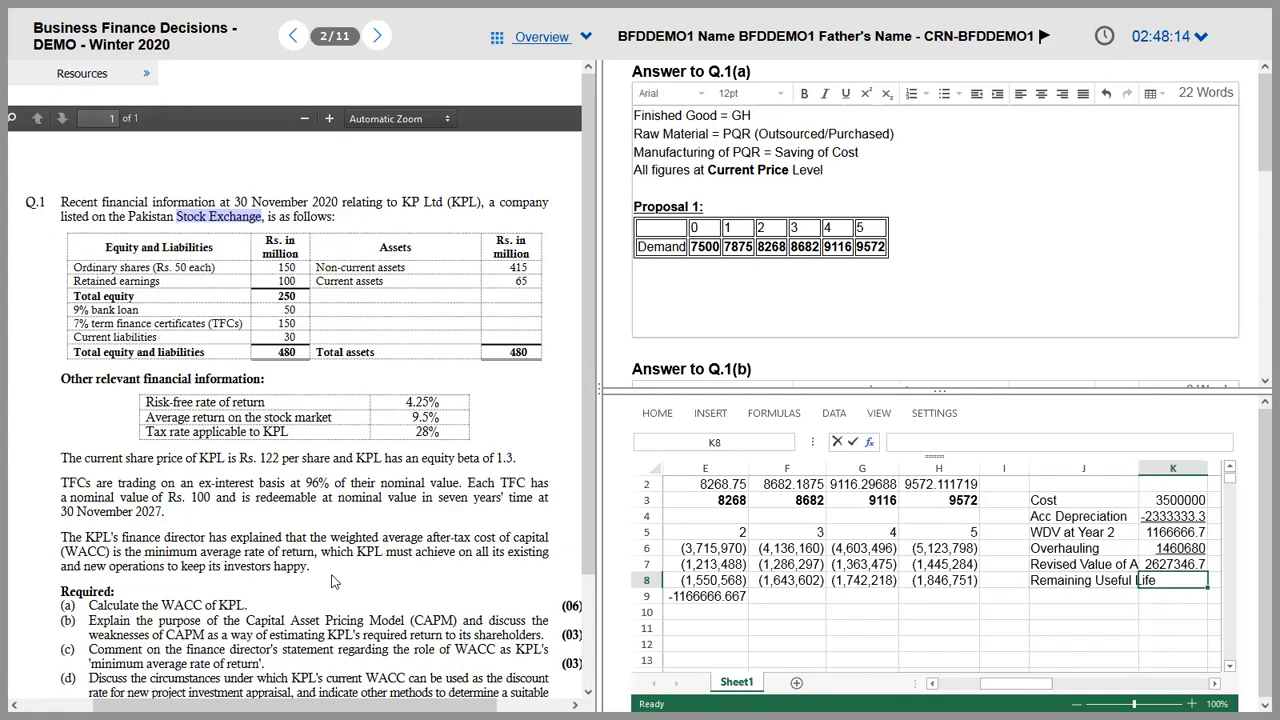
pyautogui.hotkey('alt', 'Tab')
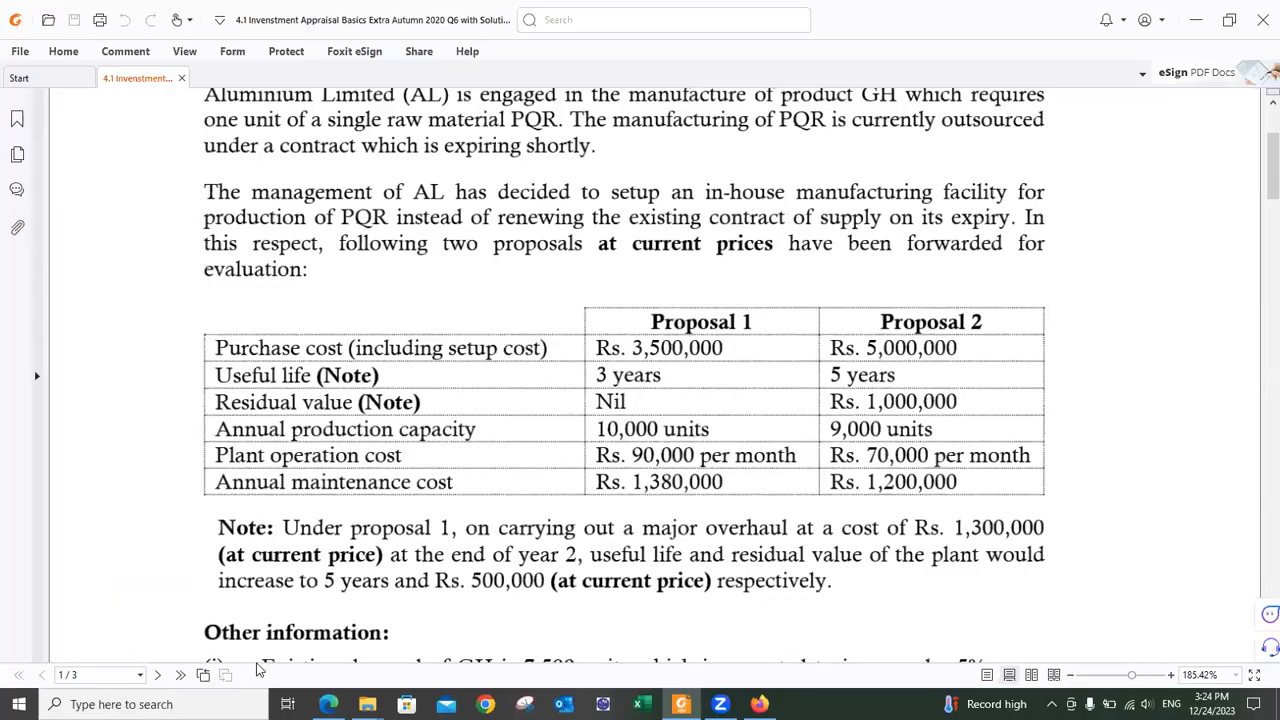
pyautogui.hotkey('alt', 'Tab')
pyautogui.press('F2')
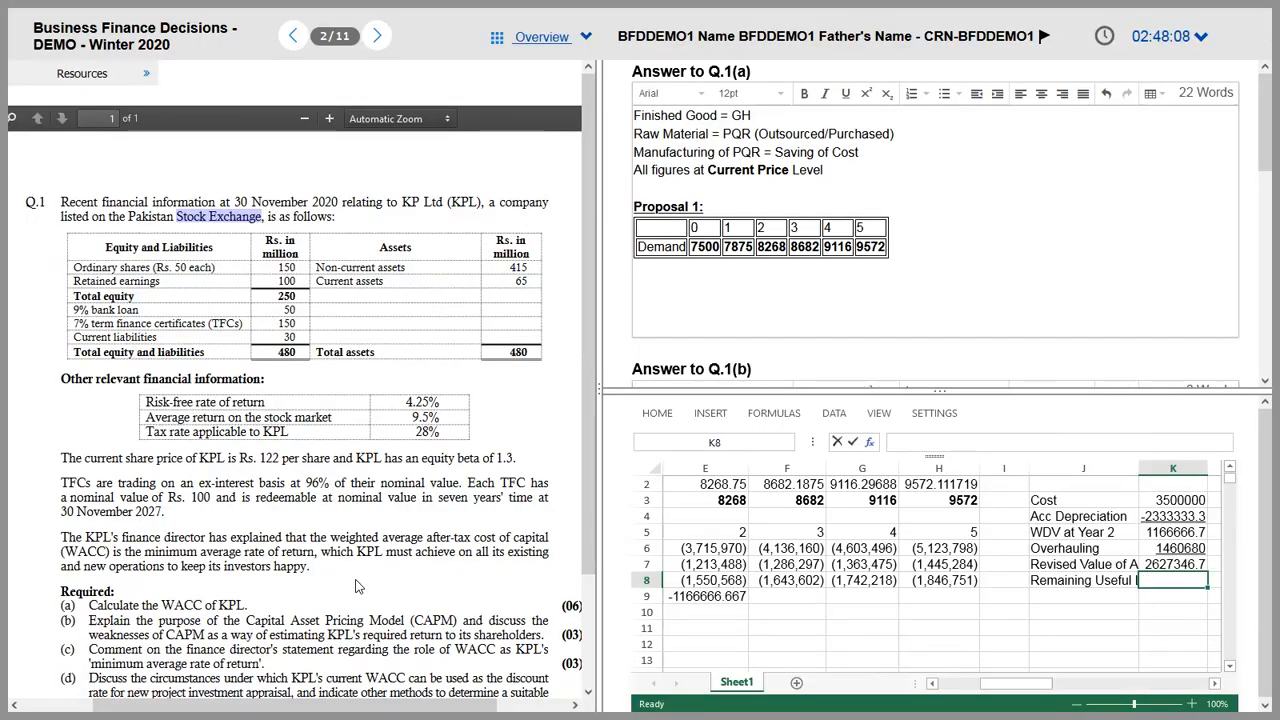
pyautogui.write('/3')
pyautogui.press('Return')
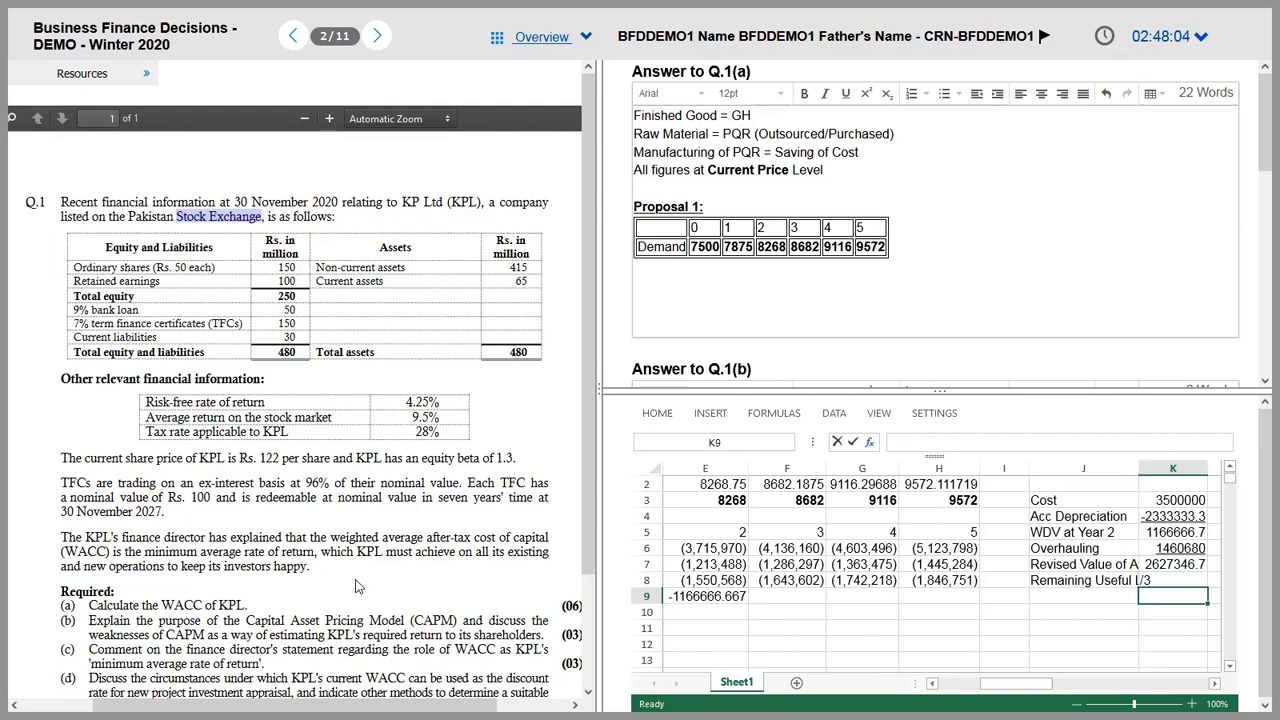
# Step: Compute annual depreciation =K7/K8 in K9, correcting the stray dot, giving 875782.22
pyautogui.write('=K7/.')
pyautogui.hotkey('ctrl', 'Return')
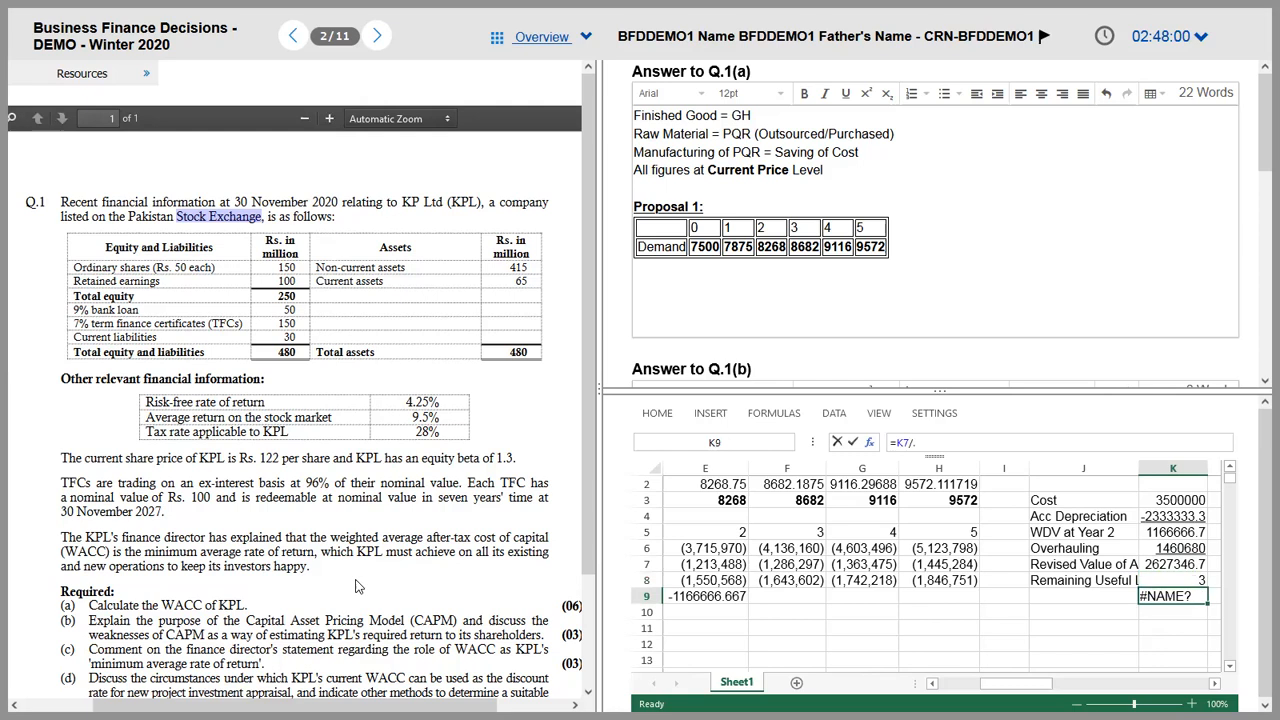
pyautogui.press('F2')
pyautogui.press('BackSpace')
pyautogui.write('K8')
pyautogui.hotkey('ctrl', 'Return')
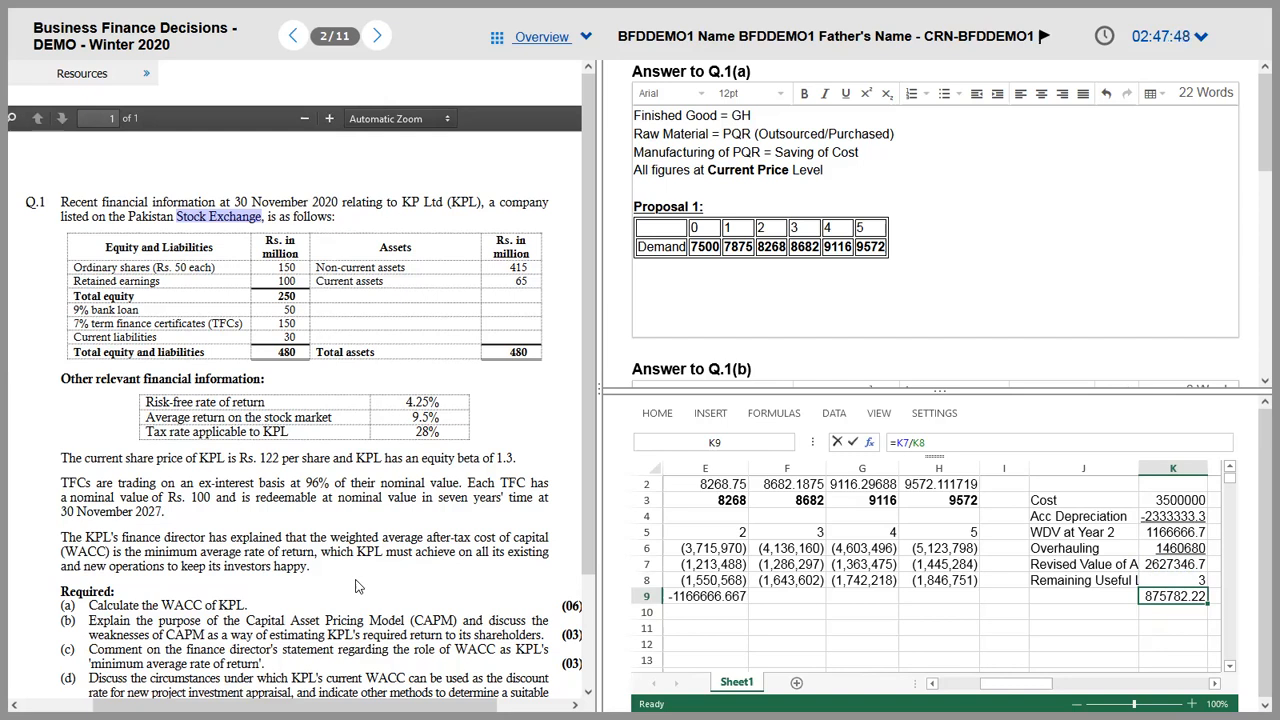
pyautogui.press('Up')
pyautogui.press('Up')
pyautogui.press('Up')
pyautogui.press('Up')
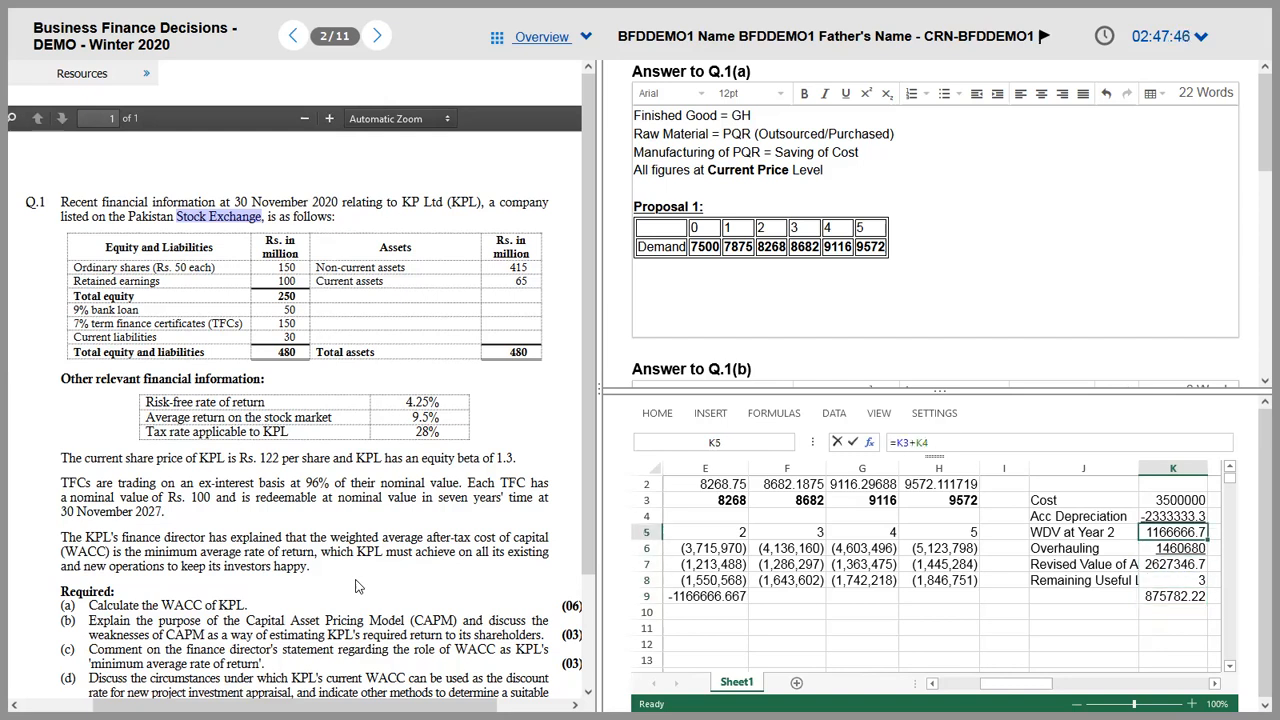
pyautogui.press('Down')
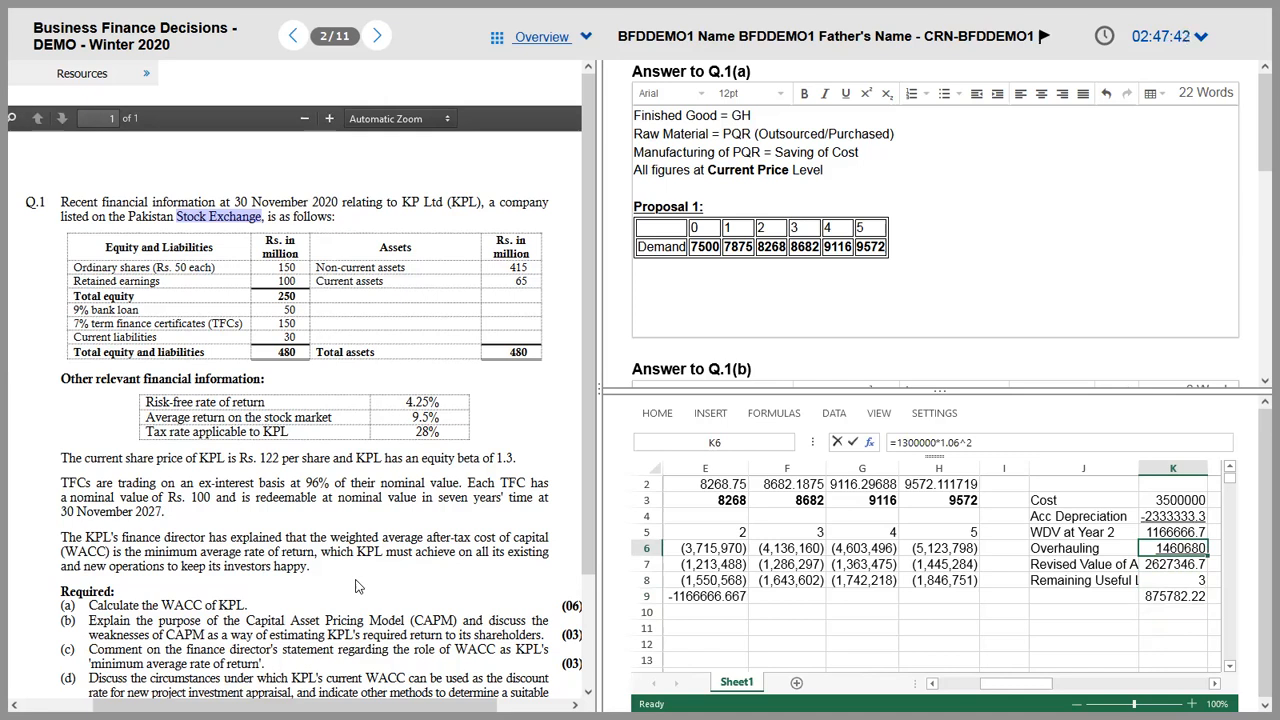
pyautogui.hotkey('alt', 'Tab')
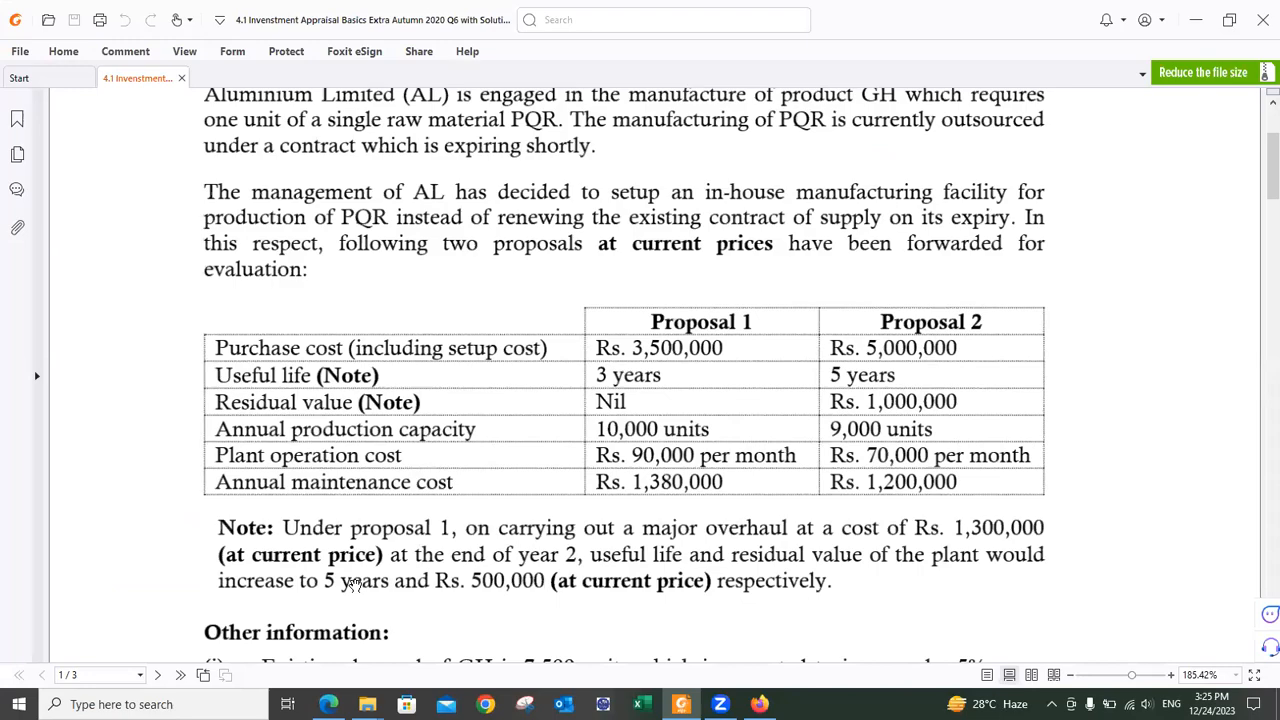
pyautogui.hotkey('alt', 'Tab')
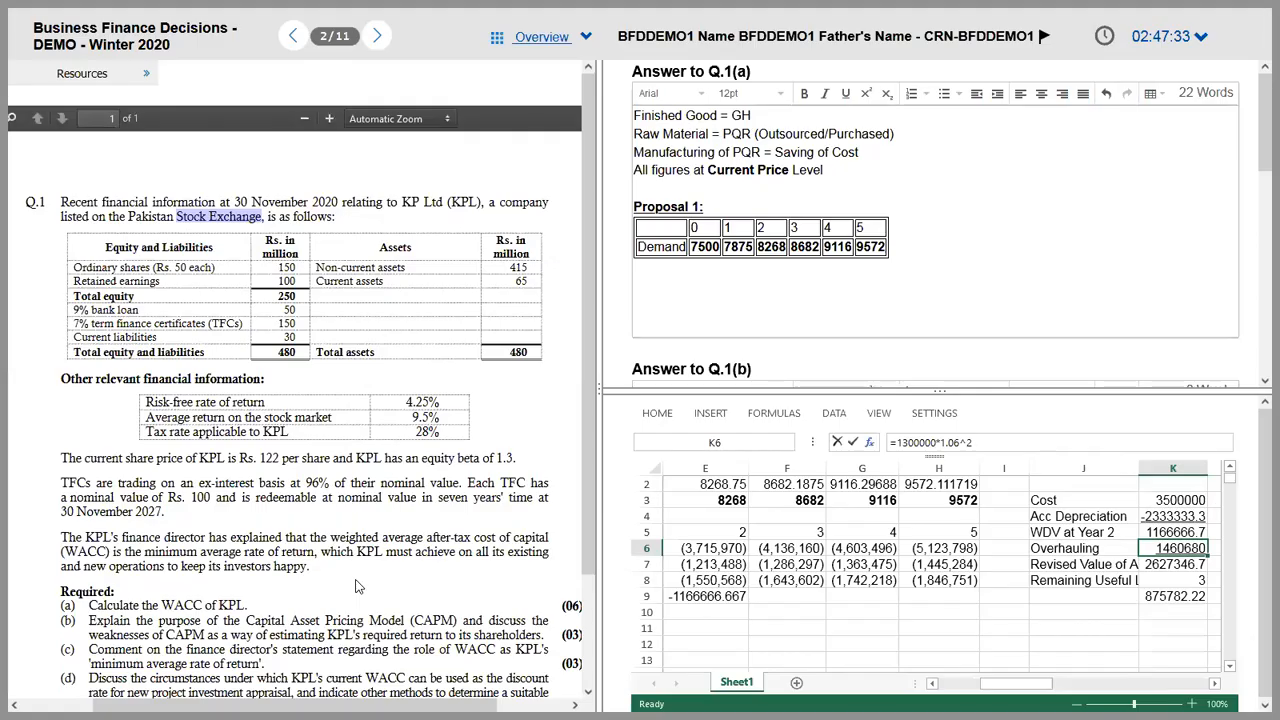
pyautogui.press('Up')
pyautogui.press('Up')
pyautogui.press('Up')
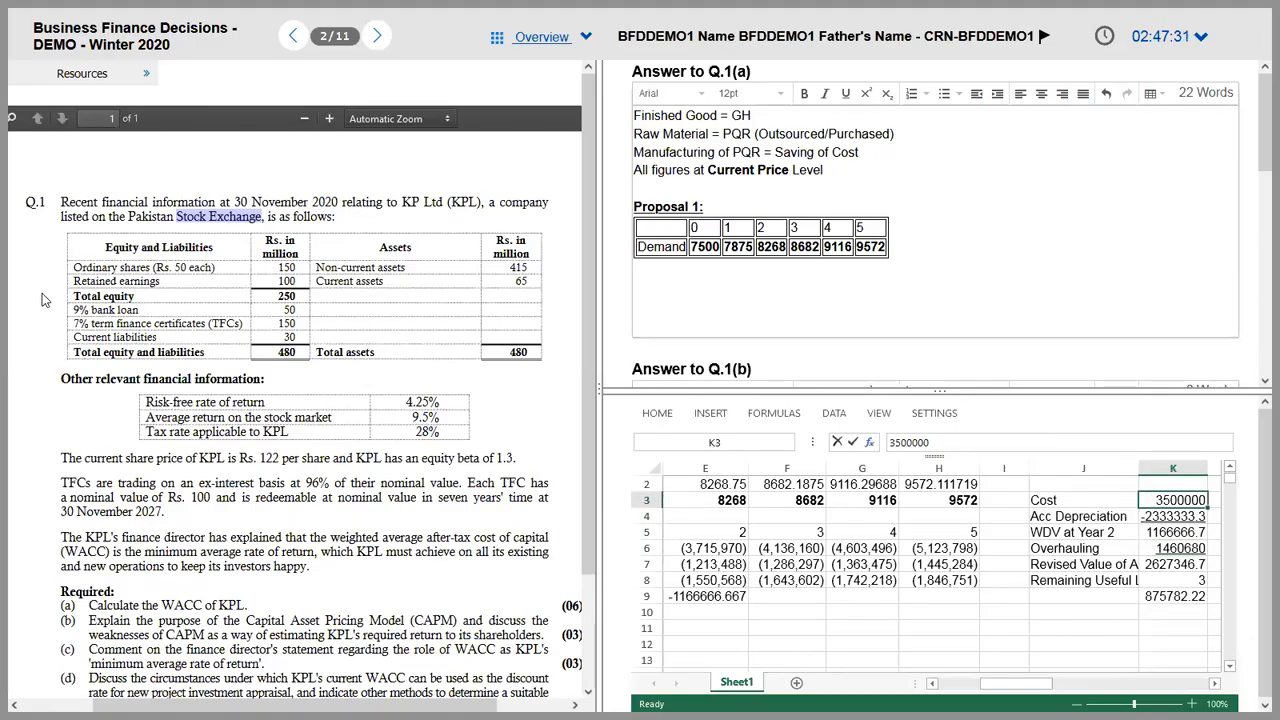
# Step: Write 'depreciation: = (Cost - Residual Value)/ Useful Life' below the Proposal 1 table and check the question PDF
pyautogui.click(704, 282)
pyautogui.write('depreciation:')
pyautogui.write(' = Cist')
pyautogui.press('BackSpace')
pyautogui.press('BackSpace')
pyautogui.press('BackSpace')
pyautogui.write('ost - Residual Value)')
pyautogui.hotkey('ctrl', 'Left')
pyautogui.hotkey('ctrl', 'Left')
pyautogui.hotkey('ctrl', 'Left')
pyautogui.hotkey('ctrl', 'Left')
pyautogui.hotkey('ctrl', 'Left')
pyautogui.hotkey('ctrl', 'Left')
pyautogui.write('(')
pyautogui.hotkey('ctrl', 'Right')
pyautogui.press('End')
pyautogui.write('/ Useful Lo')
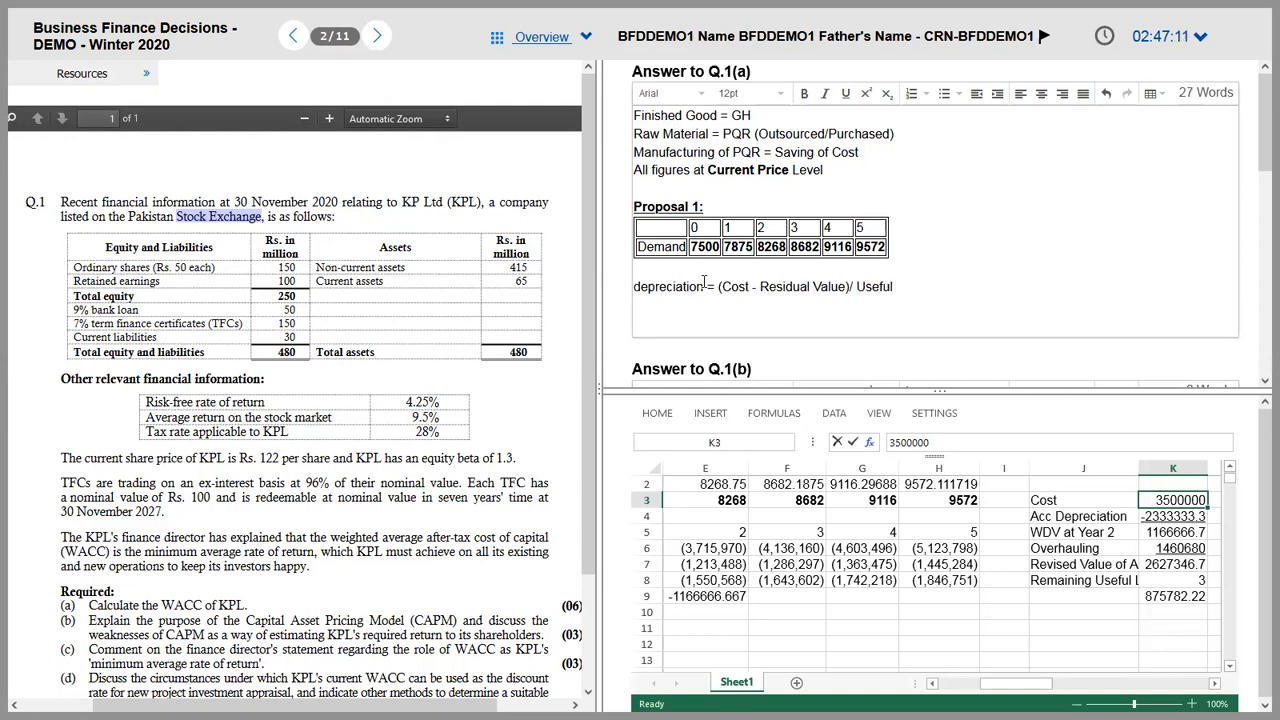
pyautogui.press('BackSpace')
pyautogui.write('ife')
pyautogui.hotkey('alt', 'Tab')
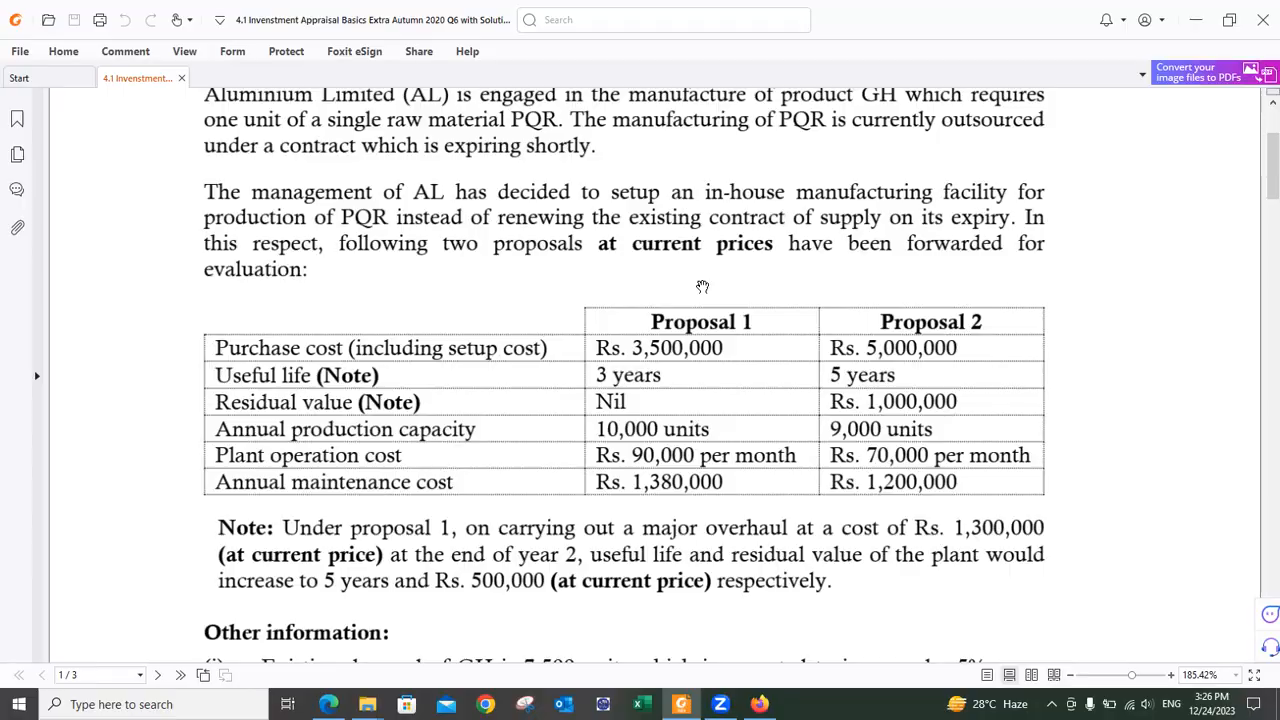
pyautogui.hotkey('alt', 'Tab')
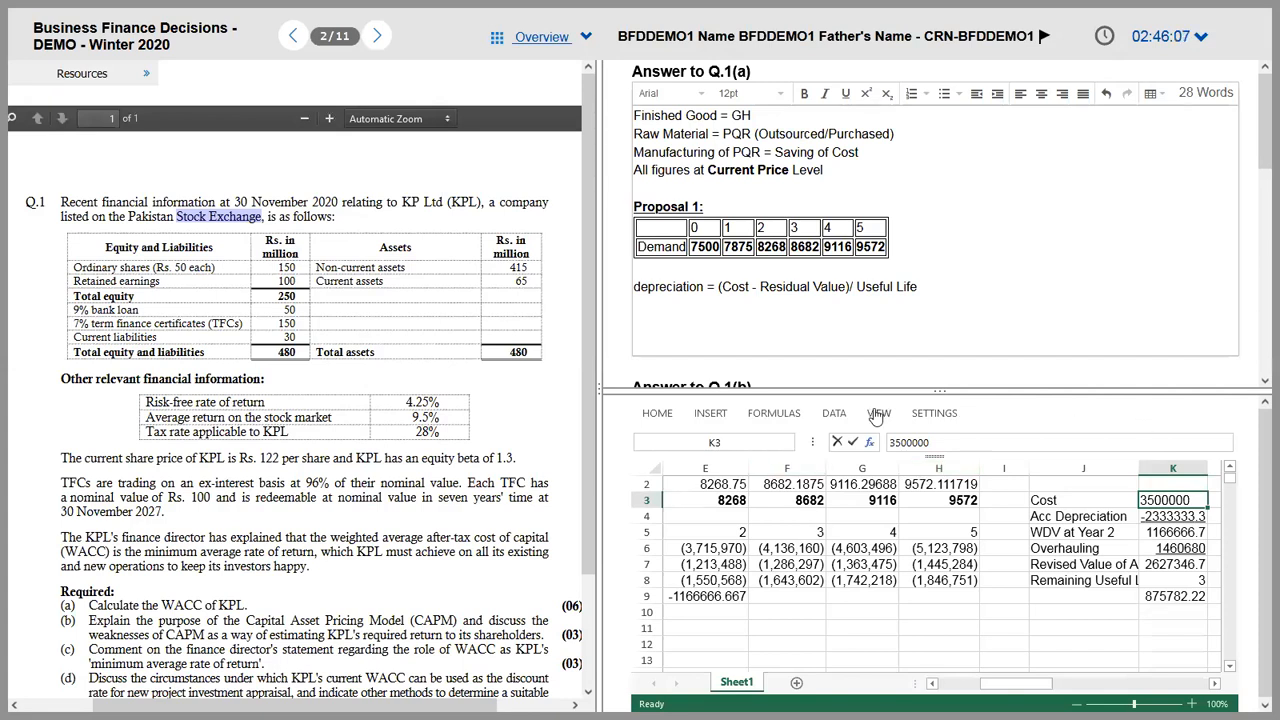
# Step: Enlarge the spreadsheet pane and copy cell E2 for the K3:K10 workings values
pyautogui.click(652, 414)
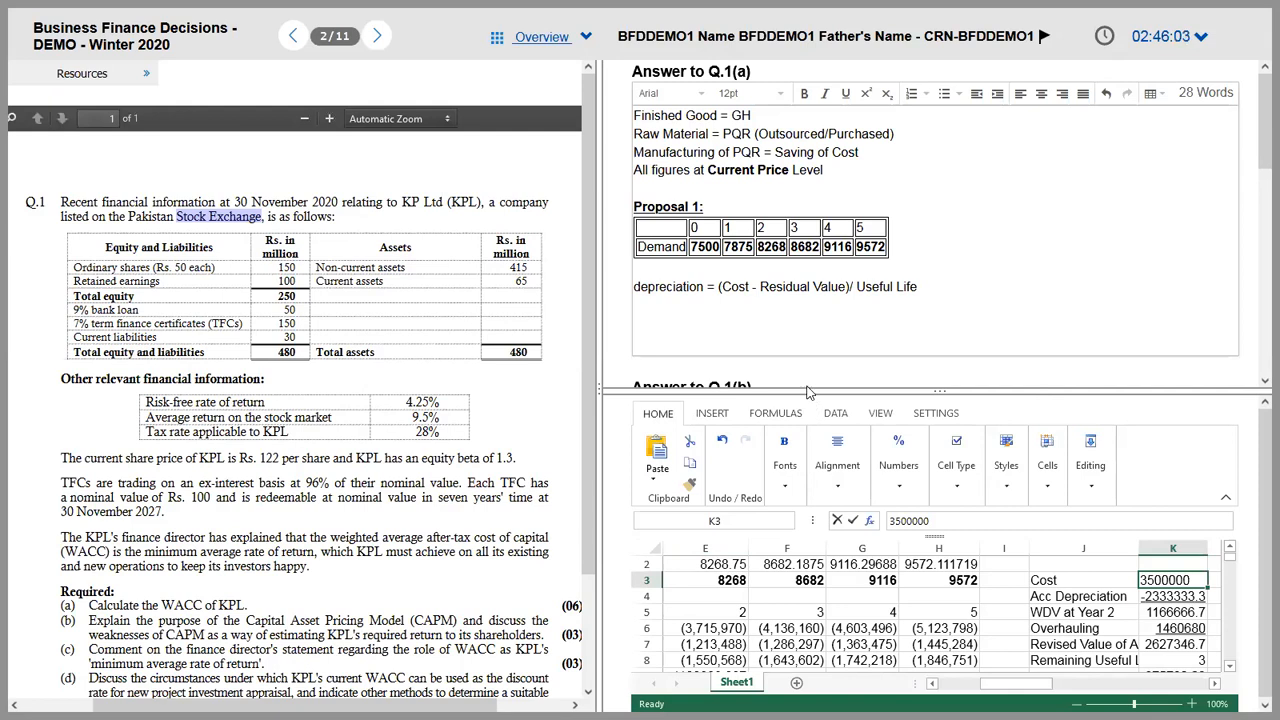
pyautogui.moveTo(805, 389); pyautogui.dragTo(800, 322)
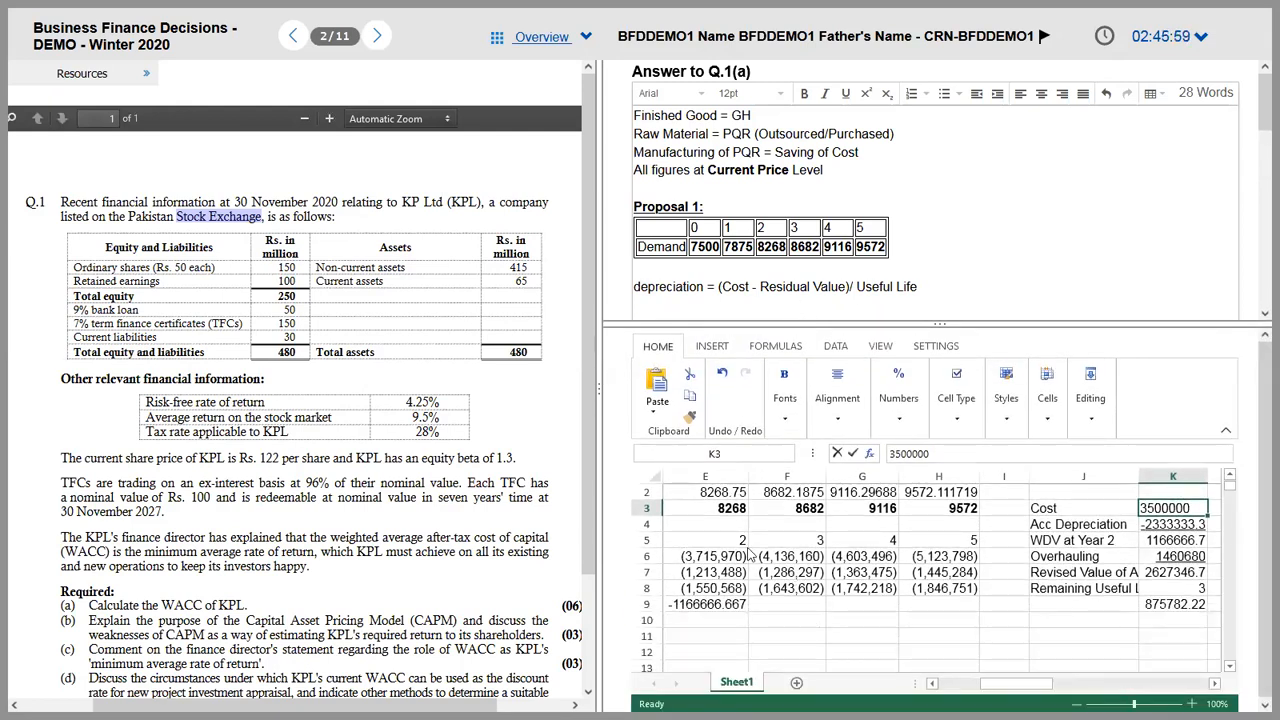
pyautogui.click(705, 497)
pyautogui.click(689, 424)
pyautogui.moveTo(1181, 513); pyautogui.dragTo(1202, 625)
pyautogui.press('Escape')
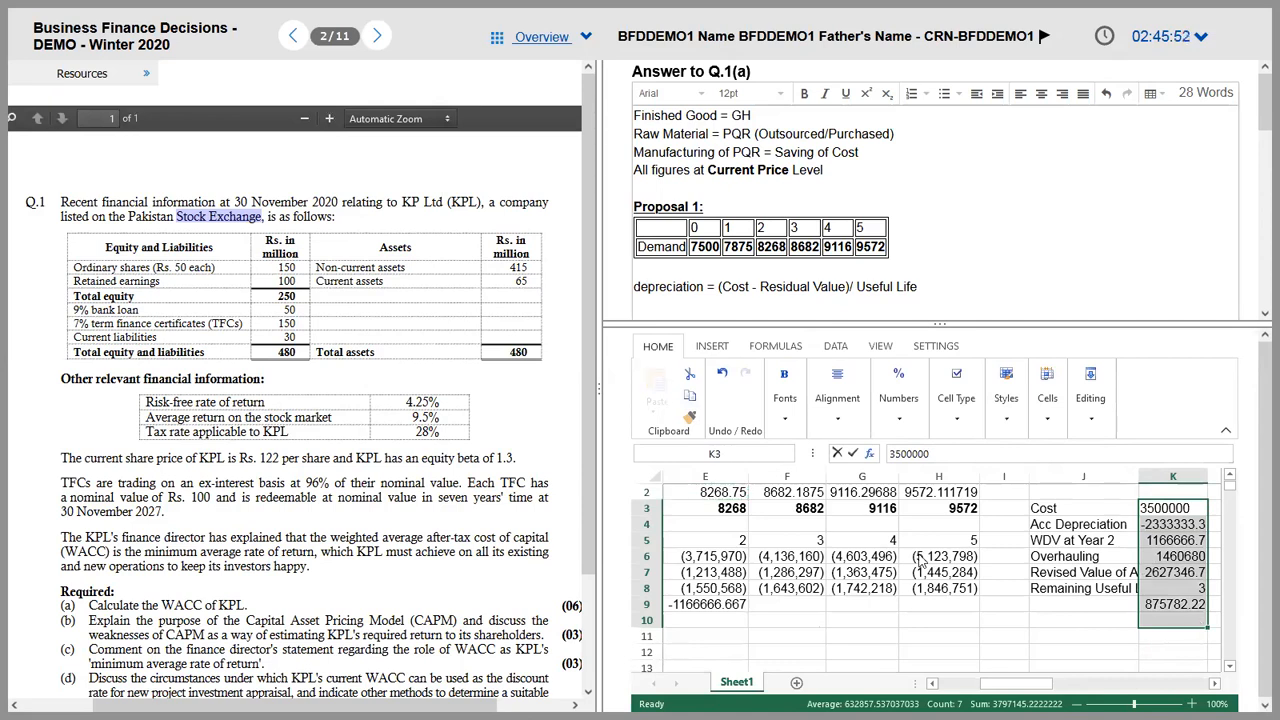
# Step: Apply E7's comma formatting to K3:K9 and widen column K so every figure shows
pyautogui.click(716, 574)
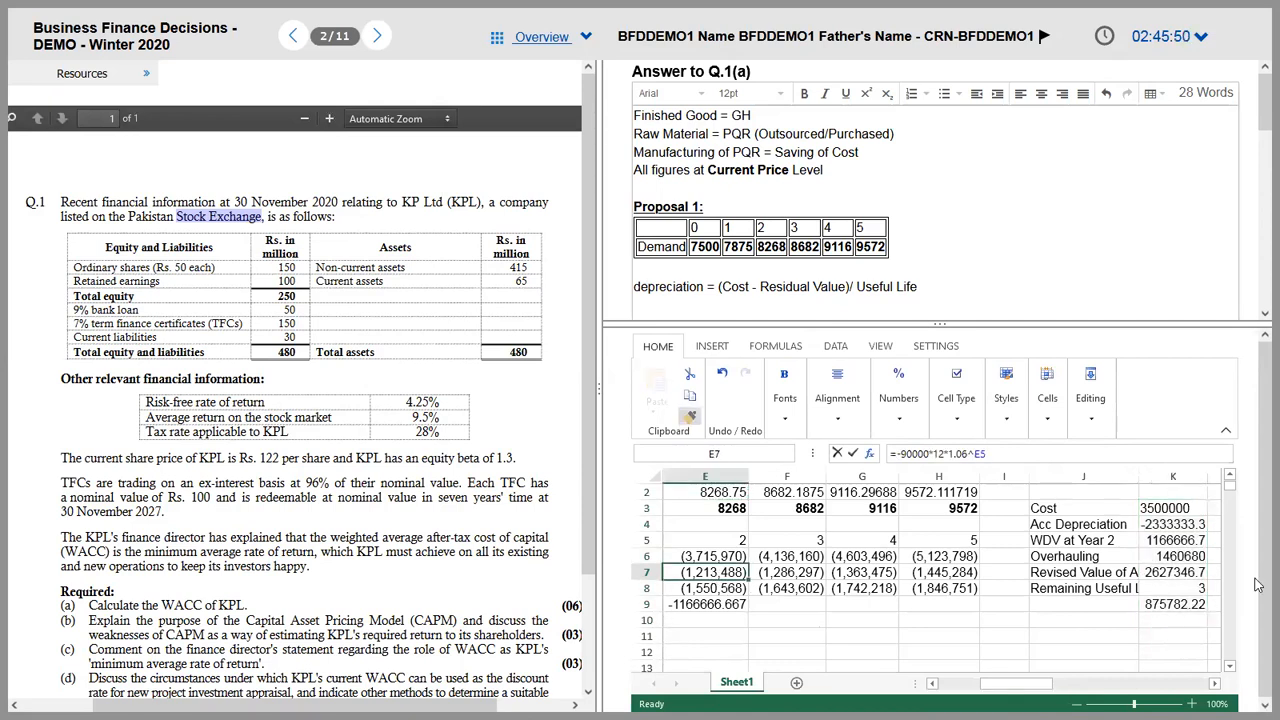
pyautogui.hotkey('ctrl', 'c')
pyautogui.moveTo(1176, 508); pyautogui.dragTo(1196, 612)
pyautogui.moveTo(1208, 472); pyautogui.dragTo(1220, 472)
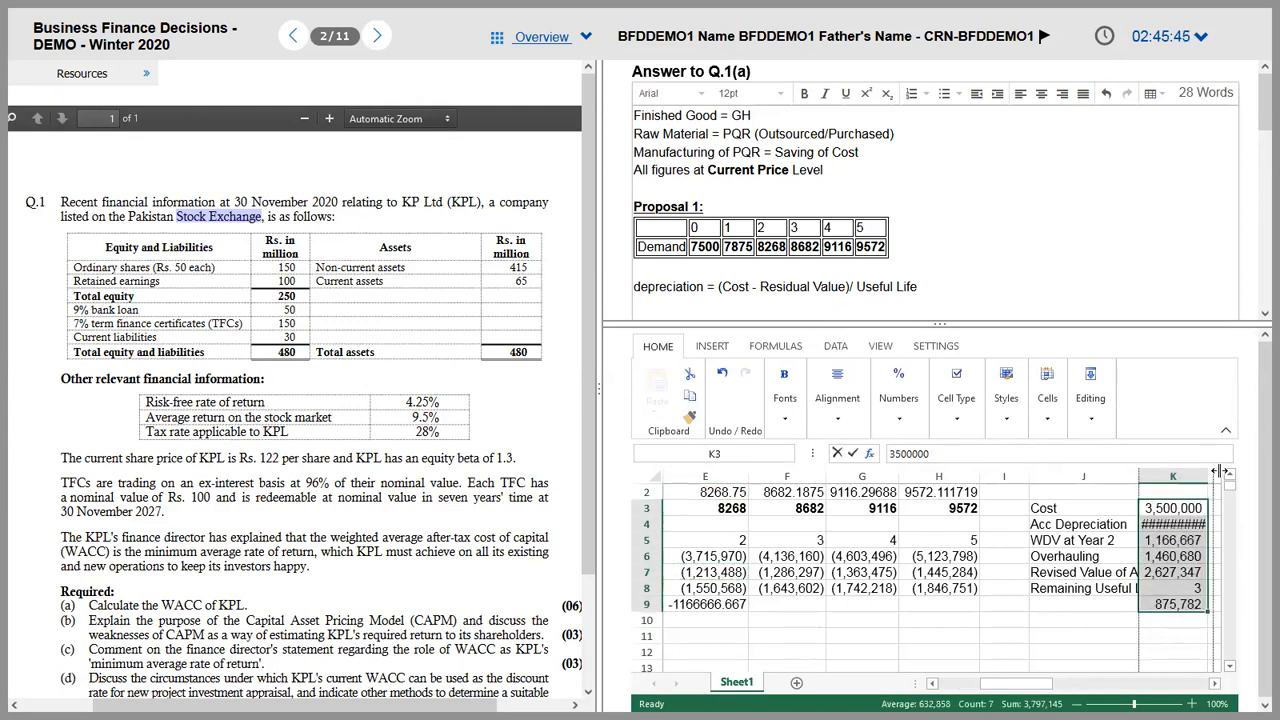
pyautogui.click(1178, 526)
pyautogui.hotkey('ctrl', 'c')
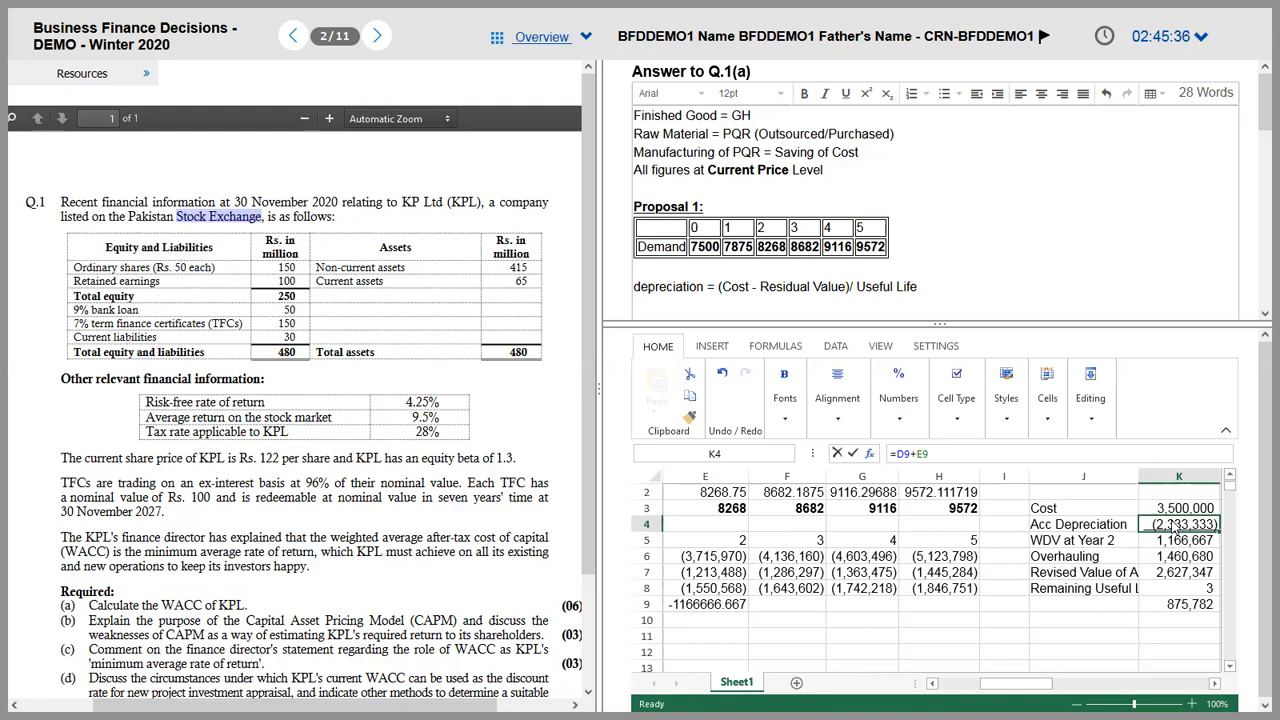
pyautogui.press('Down')
pyautogui.press('Down')
pyautogui.press('Down')
pyautogui.press('Down')
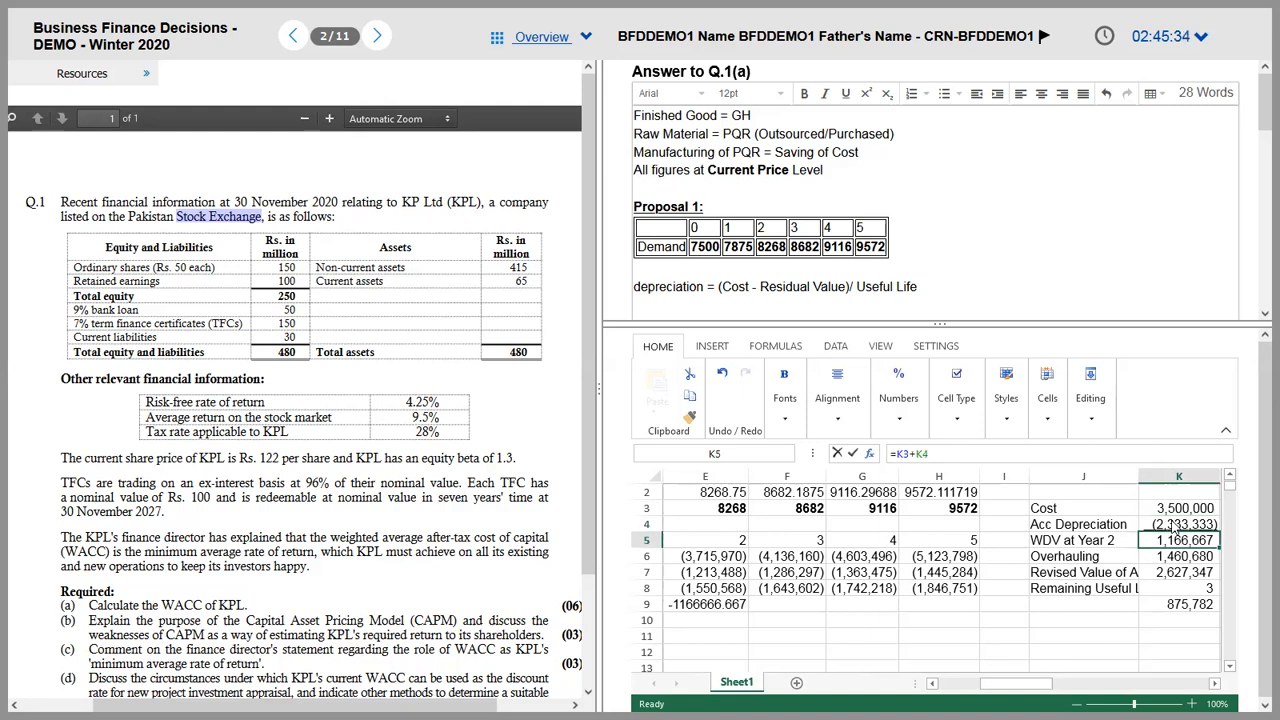
pyautogui.press('Down')
pyautogui.press('Up')
pyautogui.press('Up')
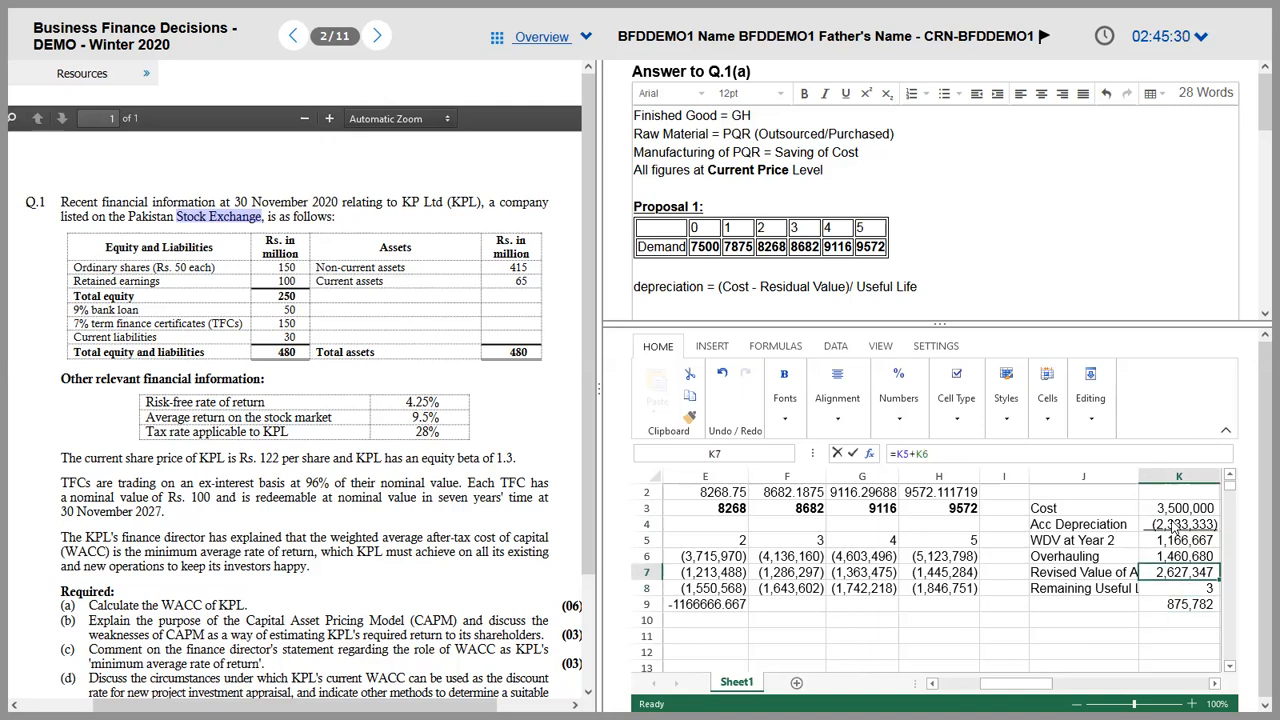
pyautogui.press('Up')
pyautogui.write('U')
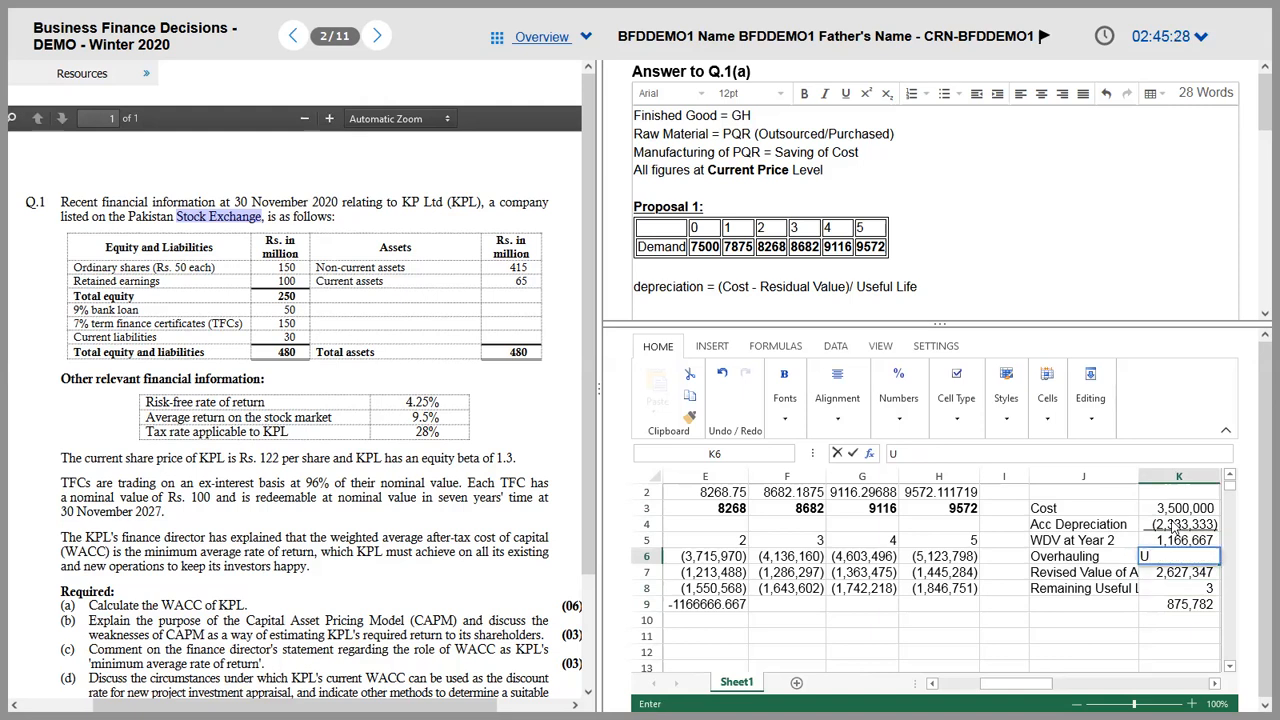
pyautogui.press('Return')
pyautogui.hotkey('ctrl', 'z')
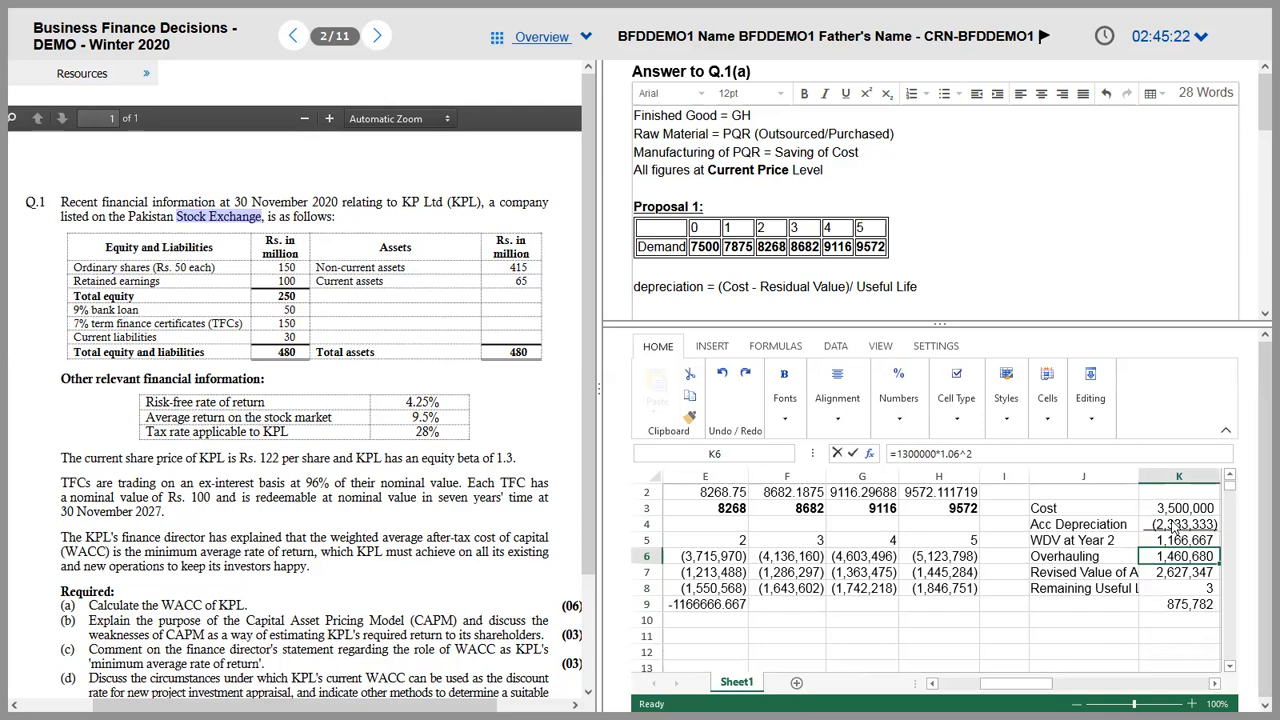
pyautogui.press('Return')
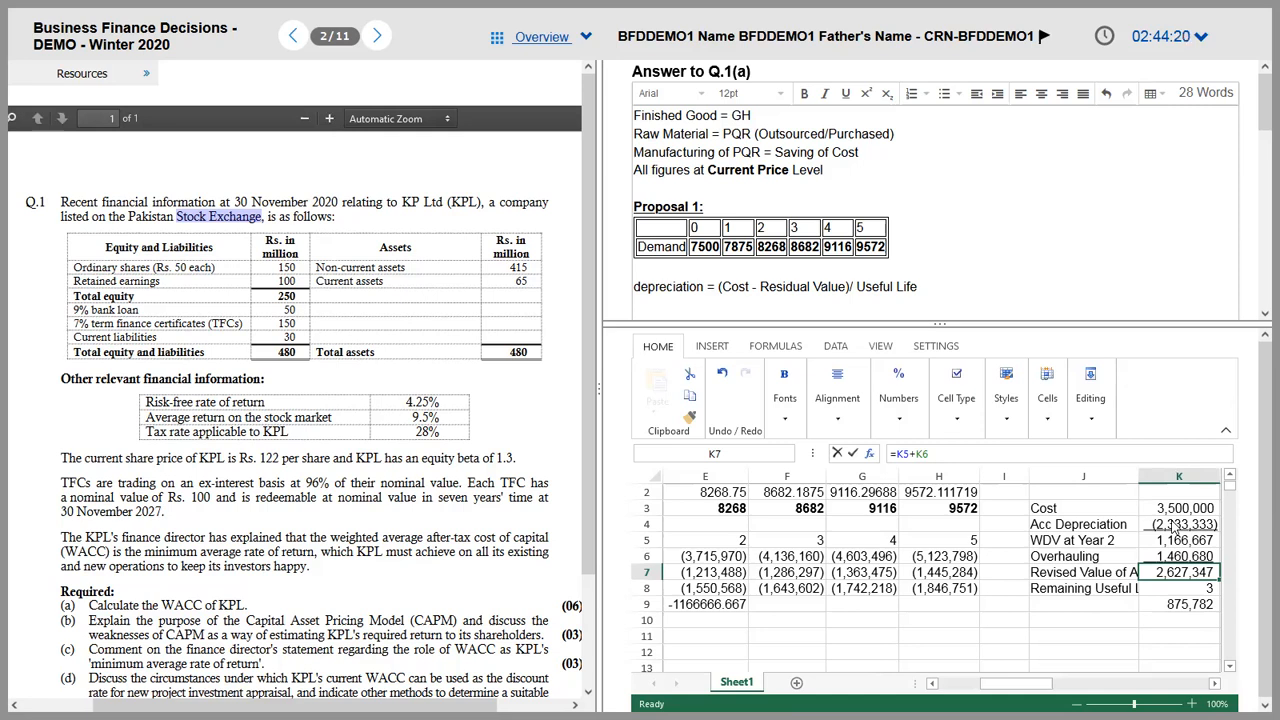
pyautogui.press('Up')
pyautogui.press('Up')
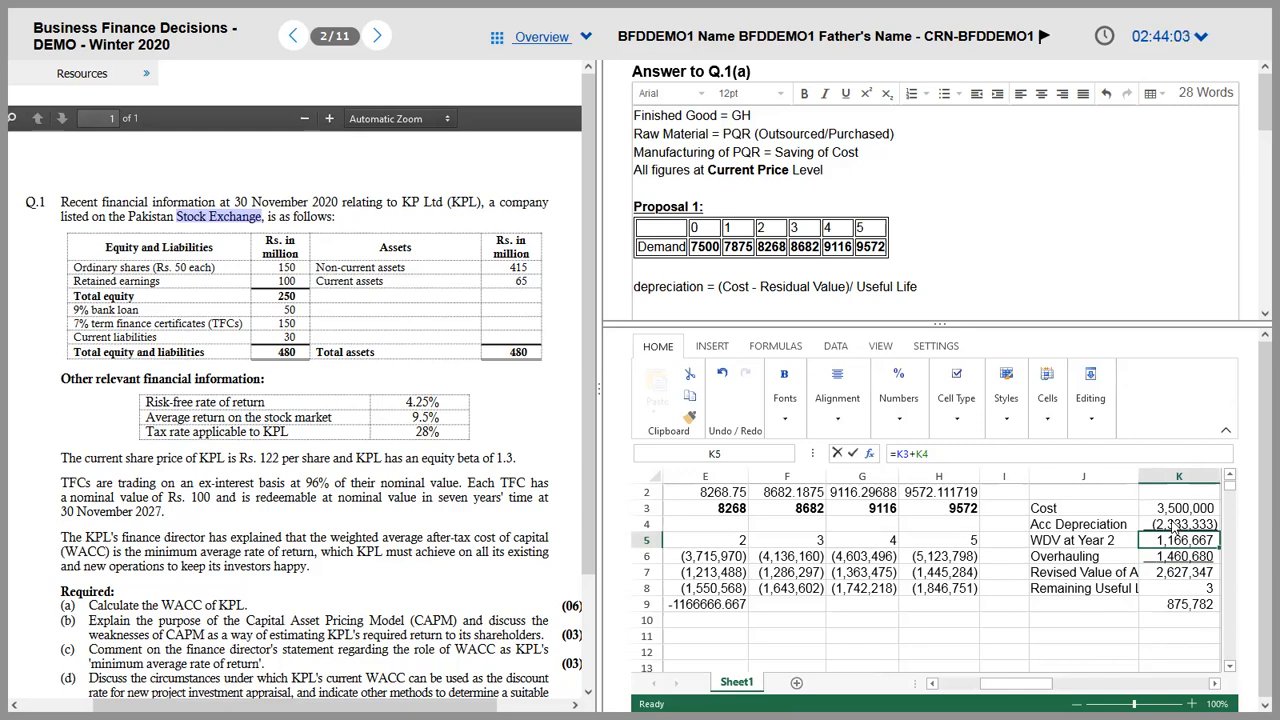
# Step: Relabel J5 to 'WDV at end of Year 2' and widen column J to fit it
pyautogui.click(1082, 540)
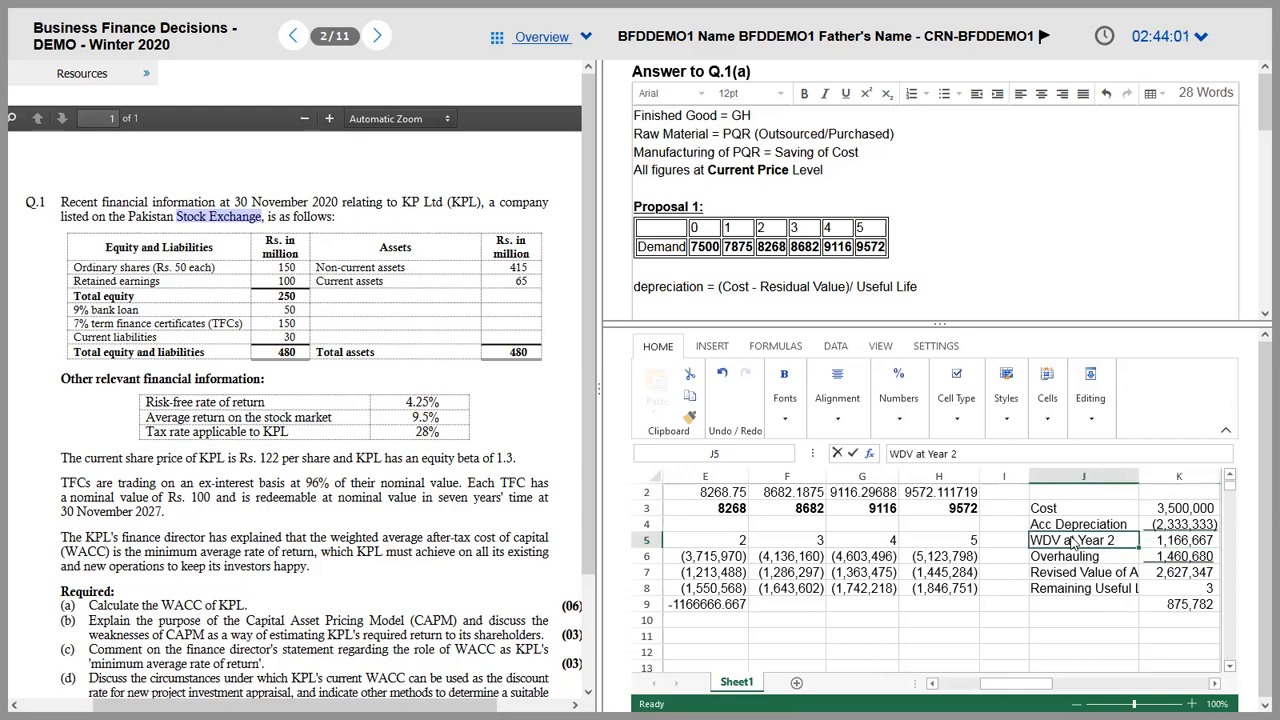
pyautogui.click(928, 455)
pyautogui.write('end of')
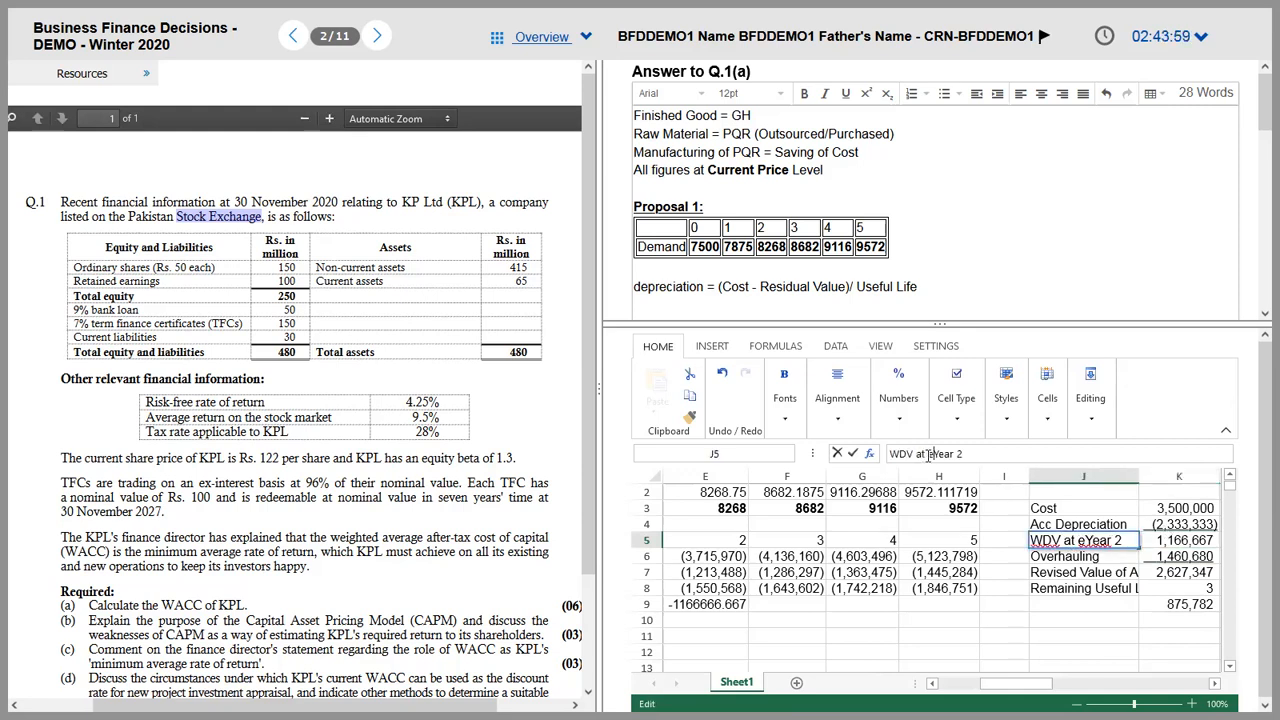
pyautogui.press('Return')
pyautogui.press('Up')
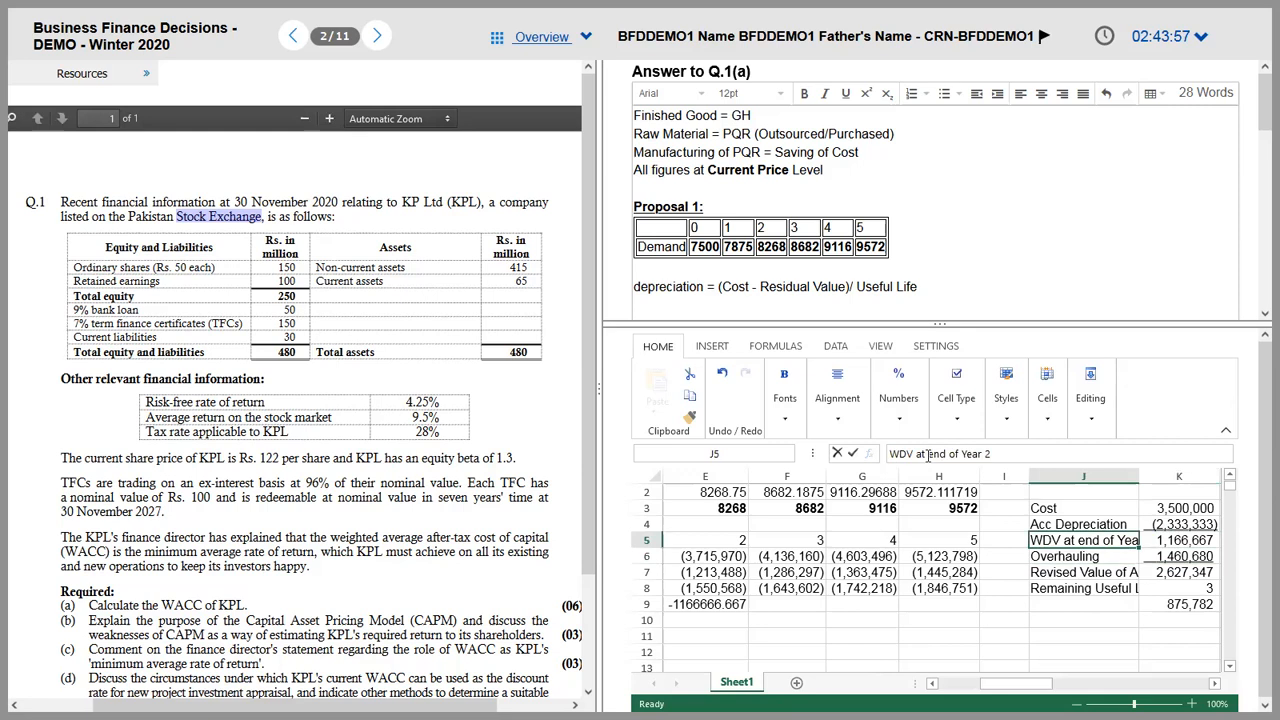
pyautogui.moveTo(1138, 476); pyautogui.dragTo(1164, 476)
# Step: Check the K5 to K7 figures, then clear the Remaining Useful Life rows J8:K9
pyautogui.click(1168, 536)
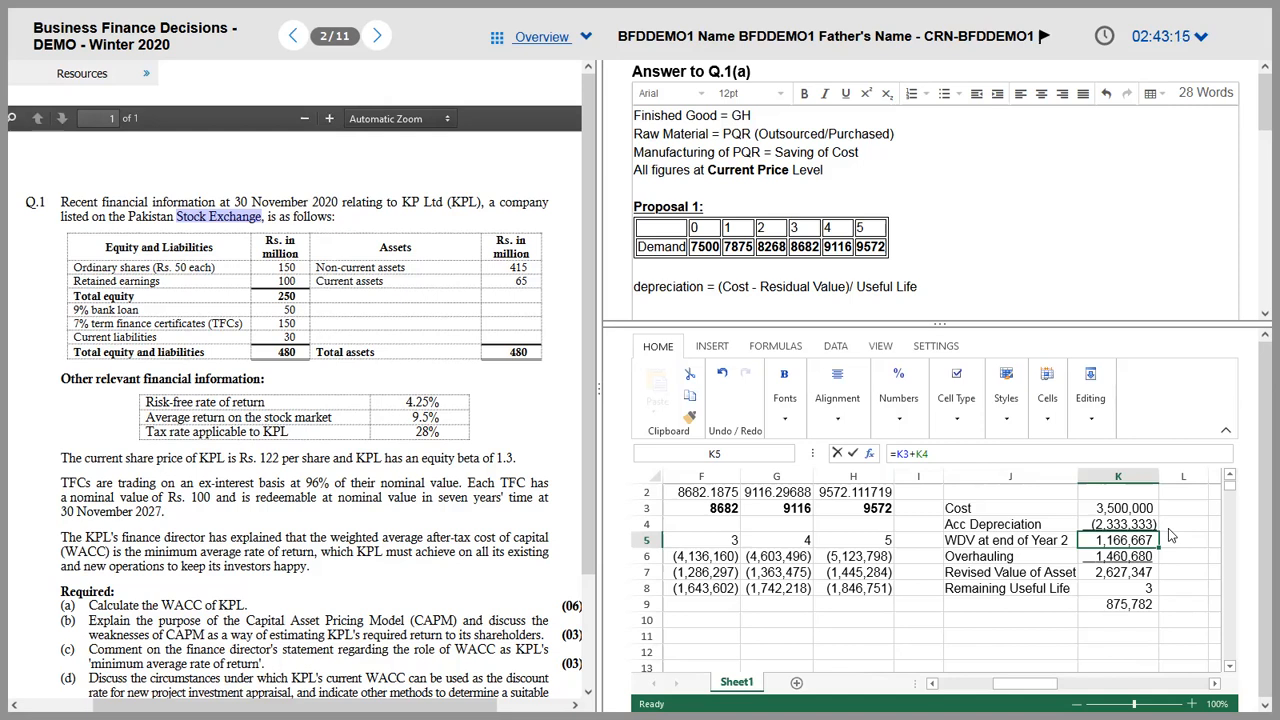
pyautogui.press('Down')
pyautogui.click(1009, 453)
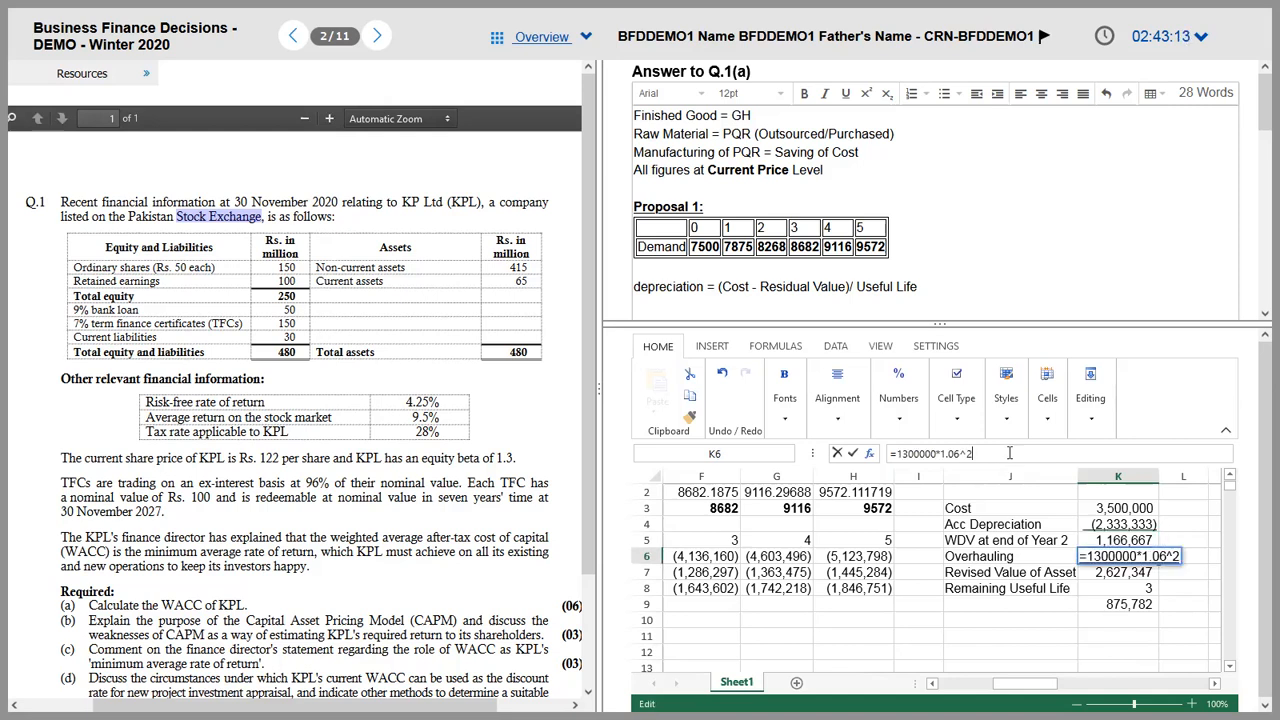
pyautogui.click(1043, 577)
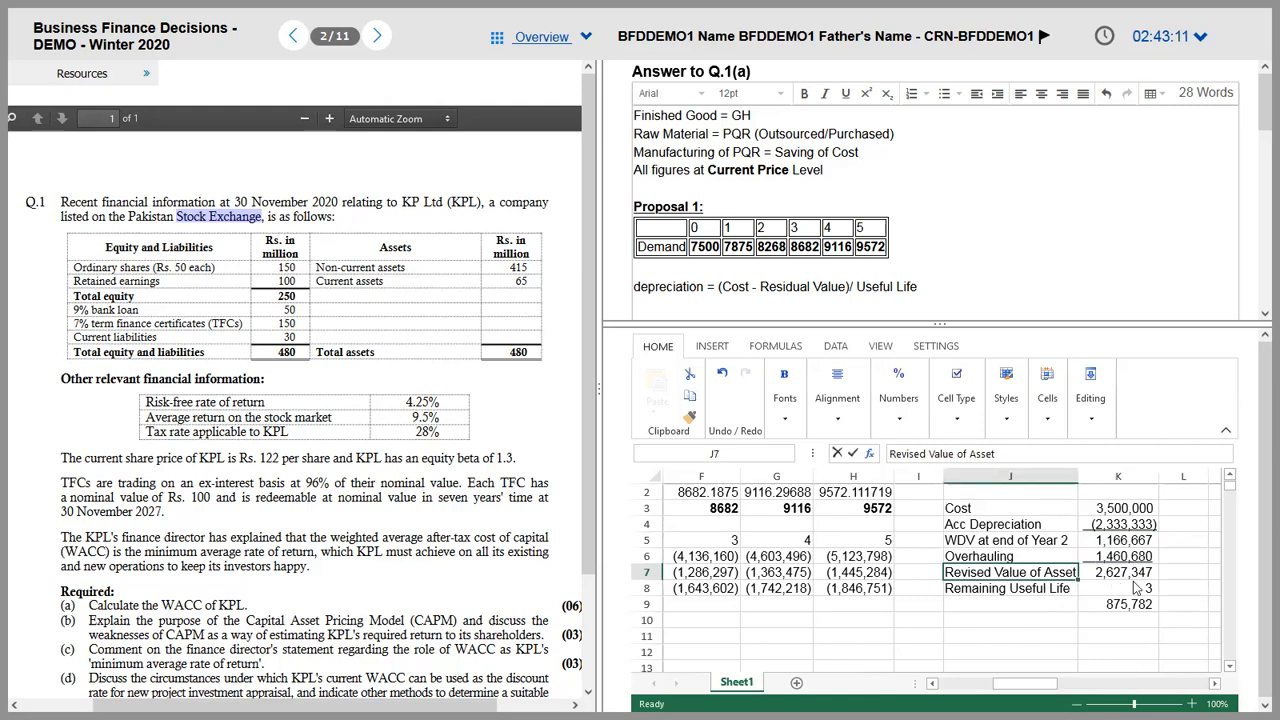
pyautogui.click(1144, 578)
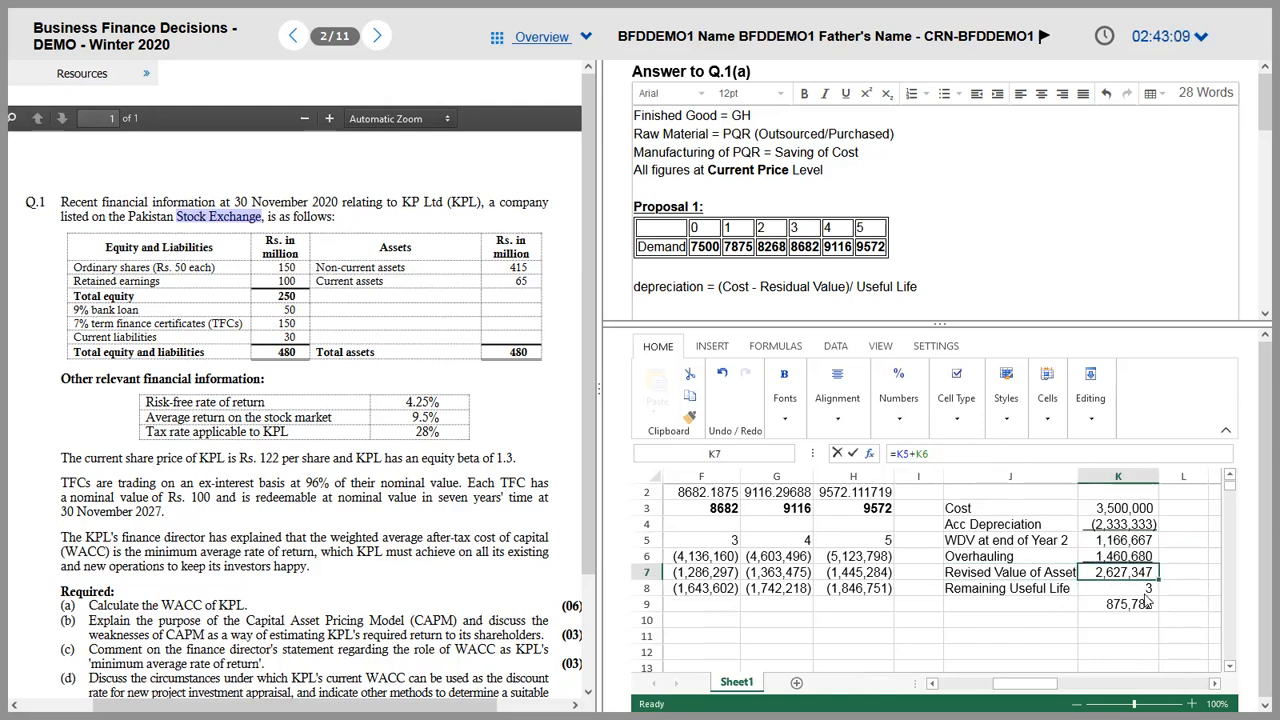
pyautogui.press('Down')
pyautogui.press('Left')
pyautogui.hotkey('shift', 'Down')
pyautogui.hotkey('shift', 'Right')
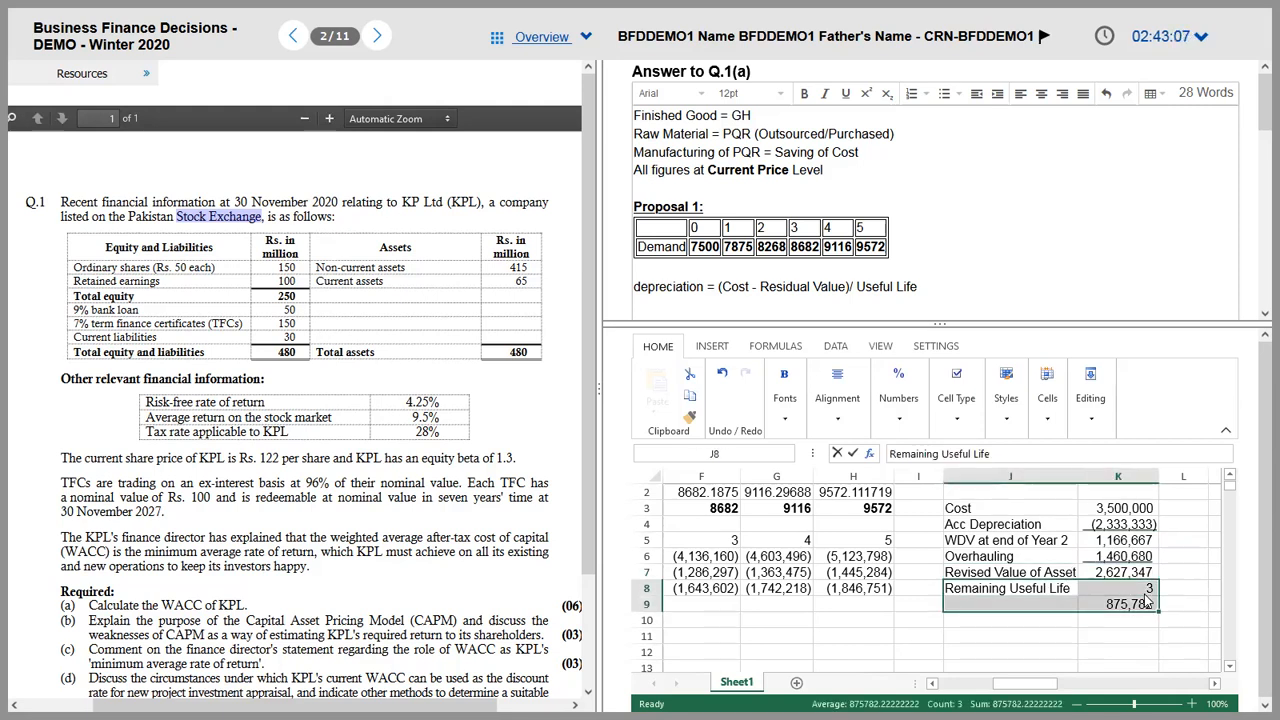
pyautogui.press('Delete')
# Step: Enter 'Less: Residual Value' in J8 and check the figures in the question PDF
pyautogui.write('L')
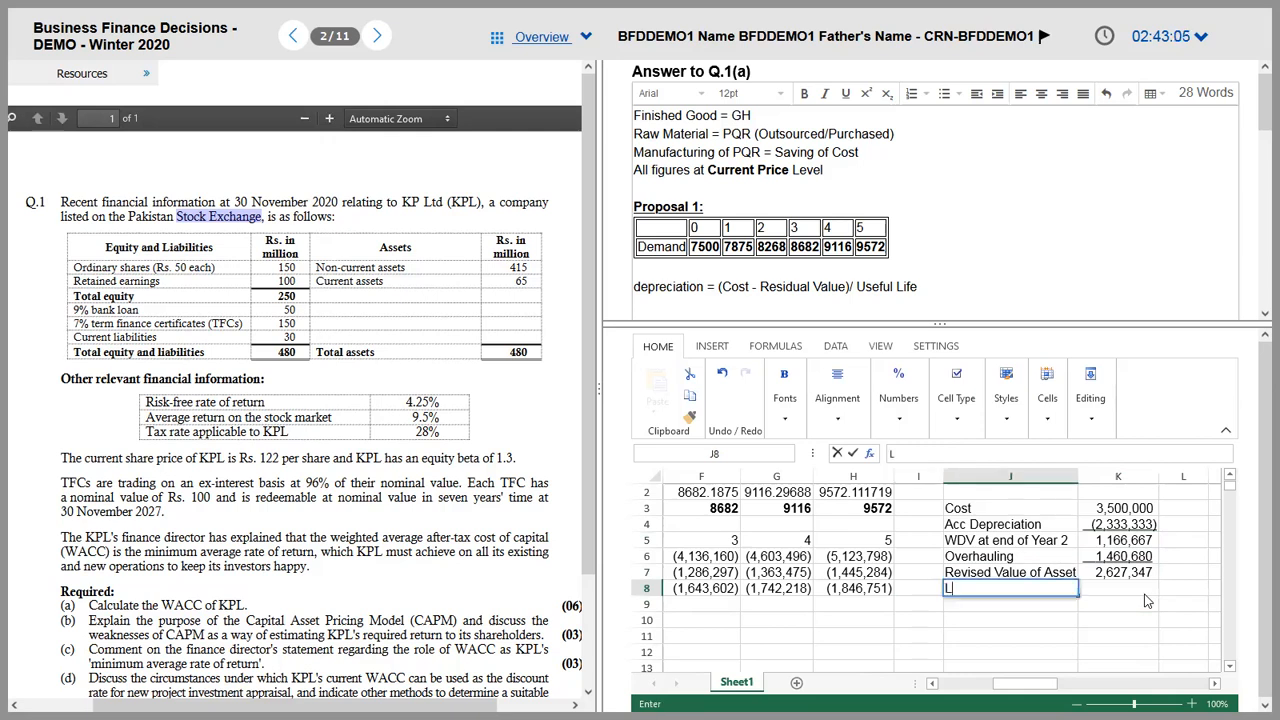
pyautogui.write('ess: Residual ')
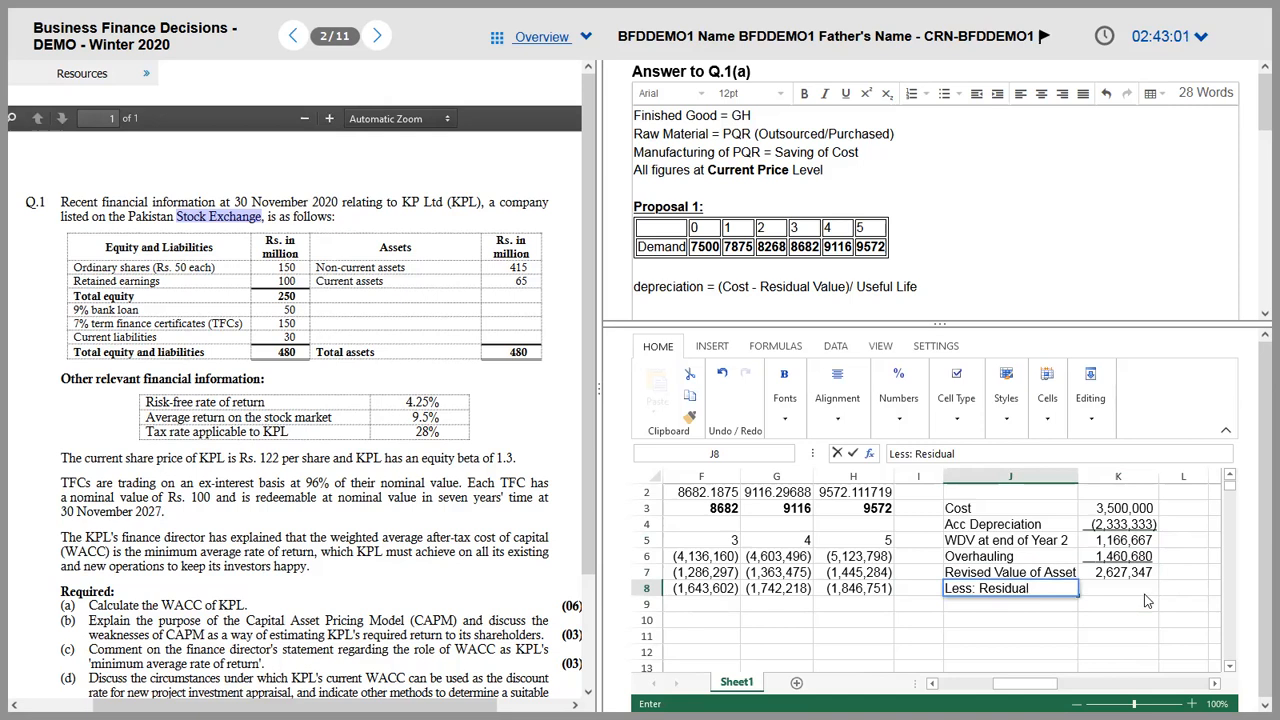
pyautogui.write('Value')
pyautogui.press('Return')
pyautogui.write('\\')
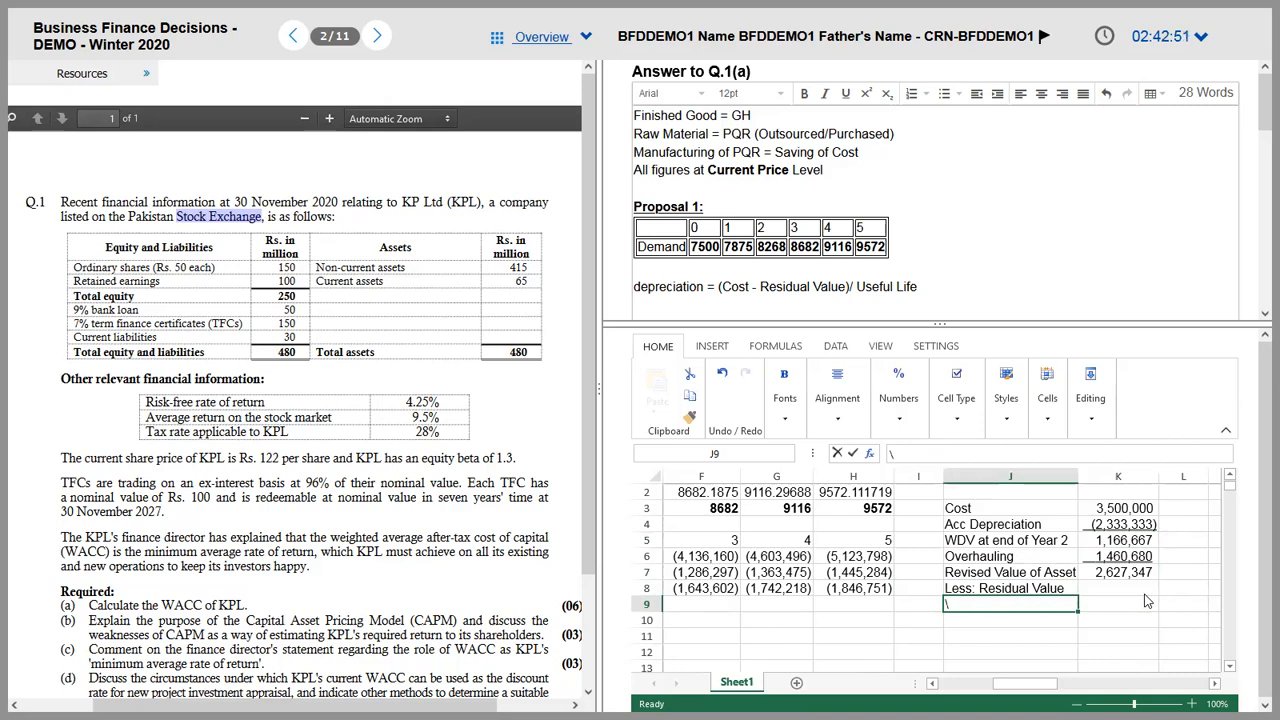
pyautogui.press('Up')
pyautogui.click(1140, 590)
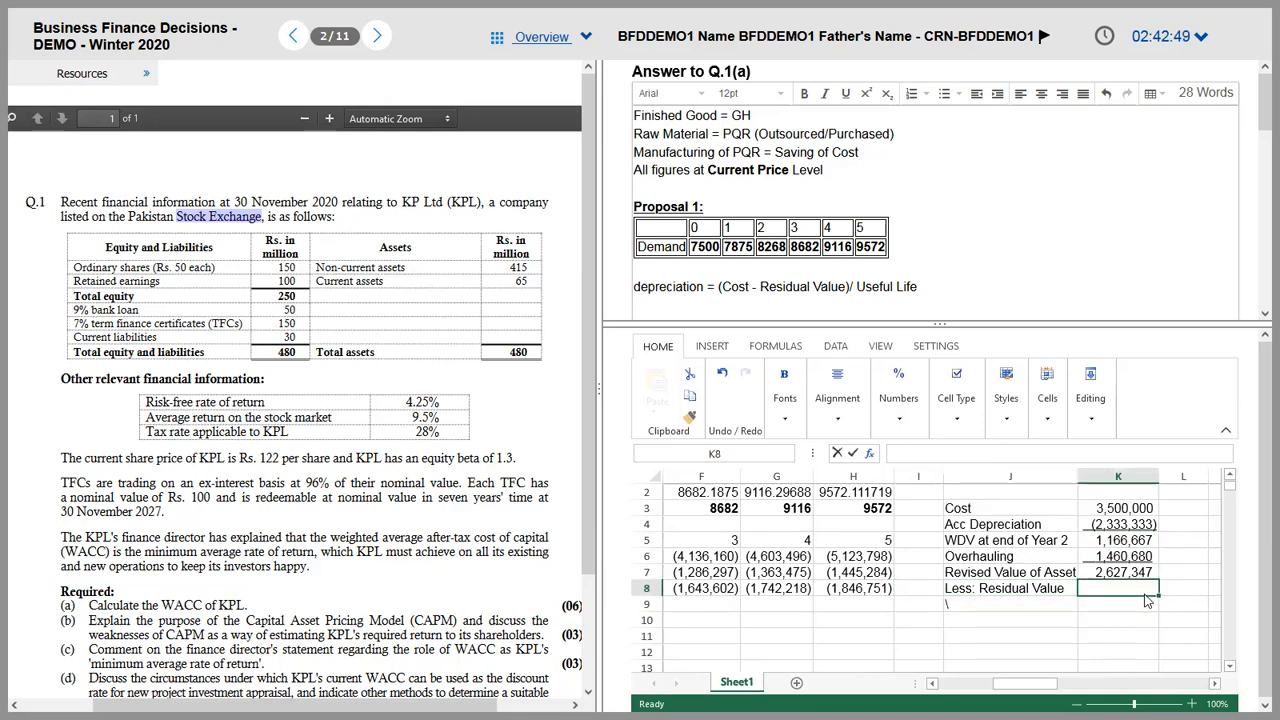
pyautogui.press('Left')
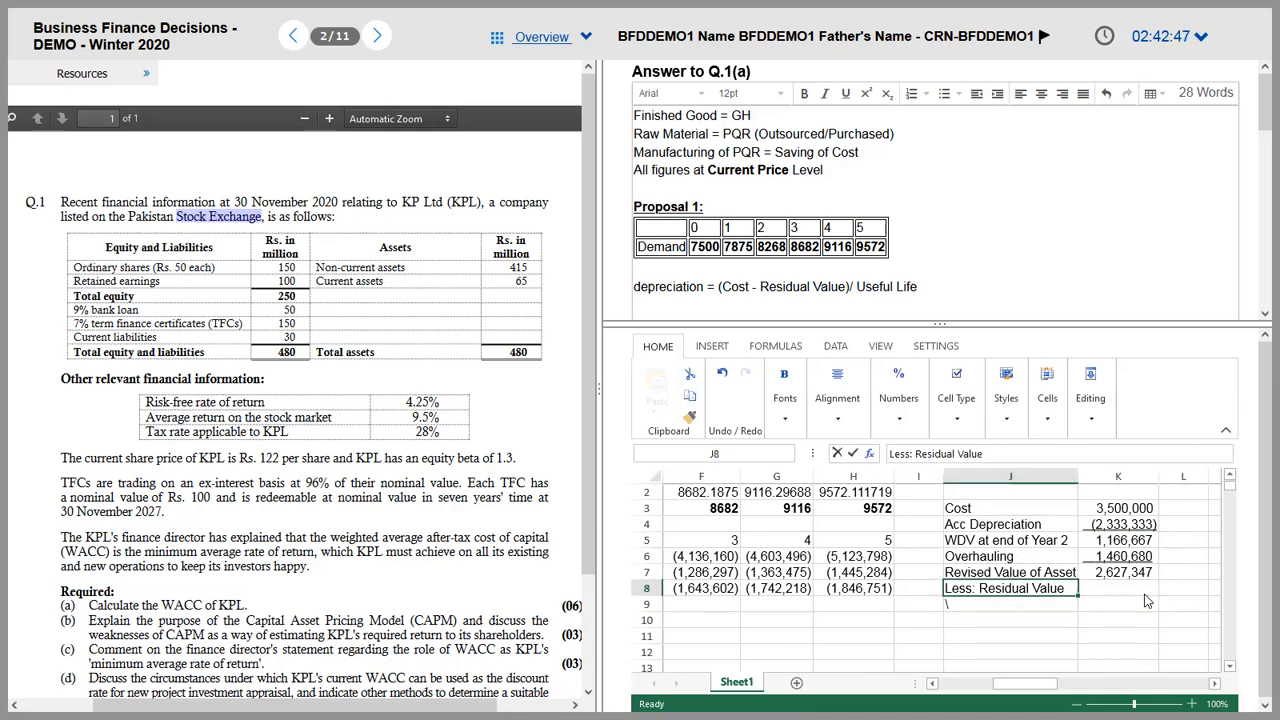
pyautogui.hotkey('alt', 'Tab')
pyautogui.press('F2')
# Step: Type 'Revised Depreciation:' in J2 and make it bold and underlined
pyautogui.click(986, 493)
pyautogui.write('Revide')
pyautogui.press('BackSpace')
pyautogui.press('BackSpace')
pyautogui.press('BackSpace')
pyautogui.write('ised')
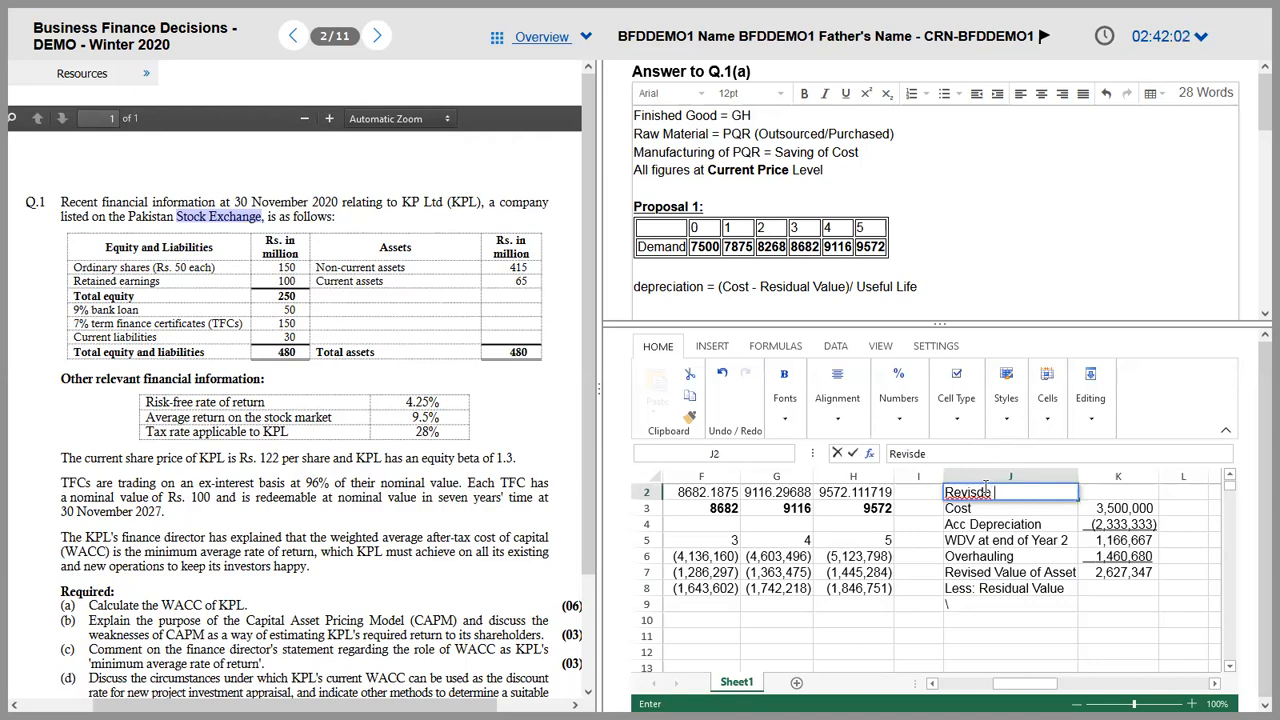
pyautogui.press('BackSpace')
pyautogui.press('BackSpace')
pyautogui.write('ed Depre')
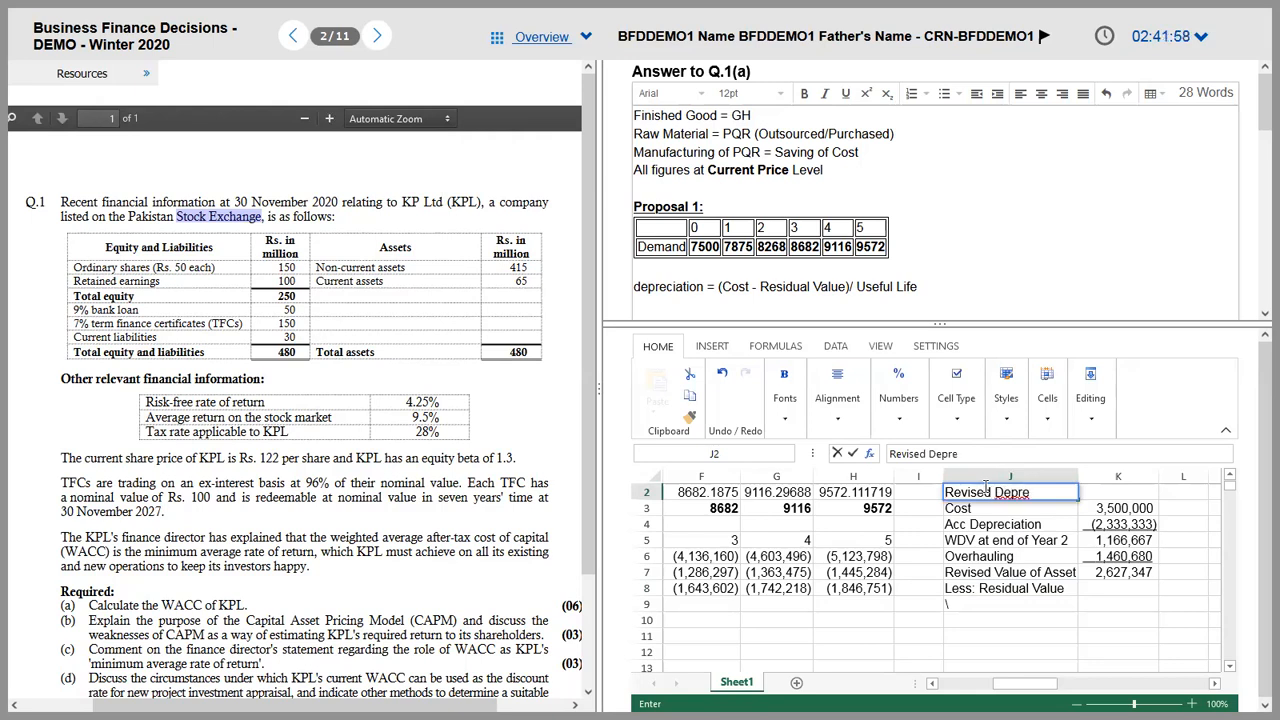
pyautogui.write('ciation:')
pyautogui.click(985, 490)
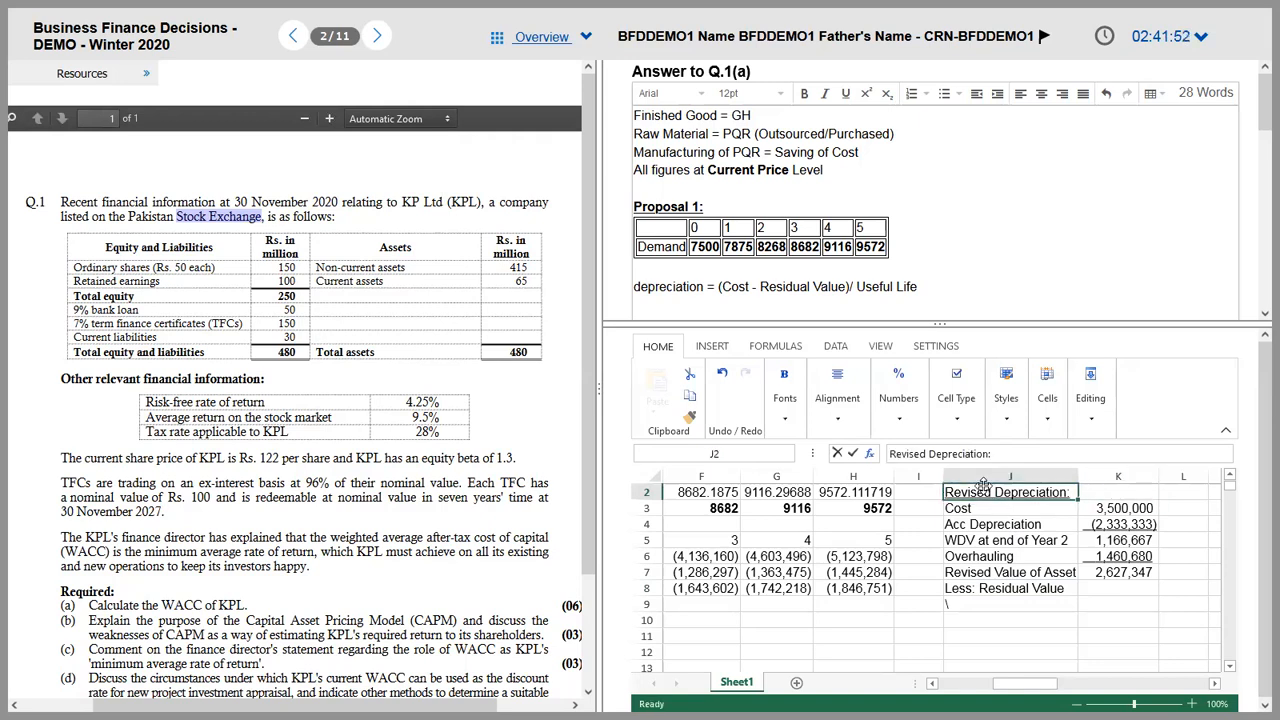
pyautogui.hotkey('ctrl', 'b')
pyautogui.hotkey('ctrl', 'u')
# Step: Dismiss an accidental save dialog and select the Less: Residual Value label
pyautogui.press('Down')
pyautogui.press('Down')
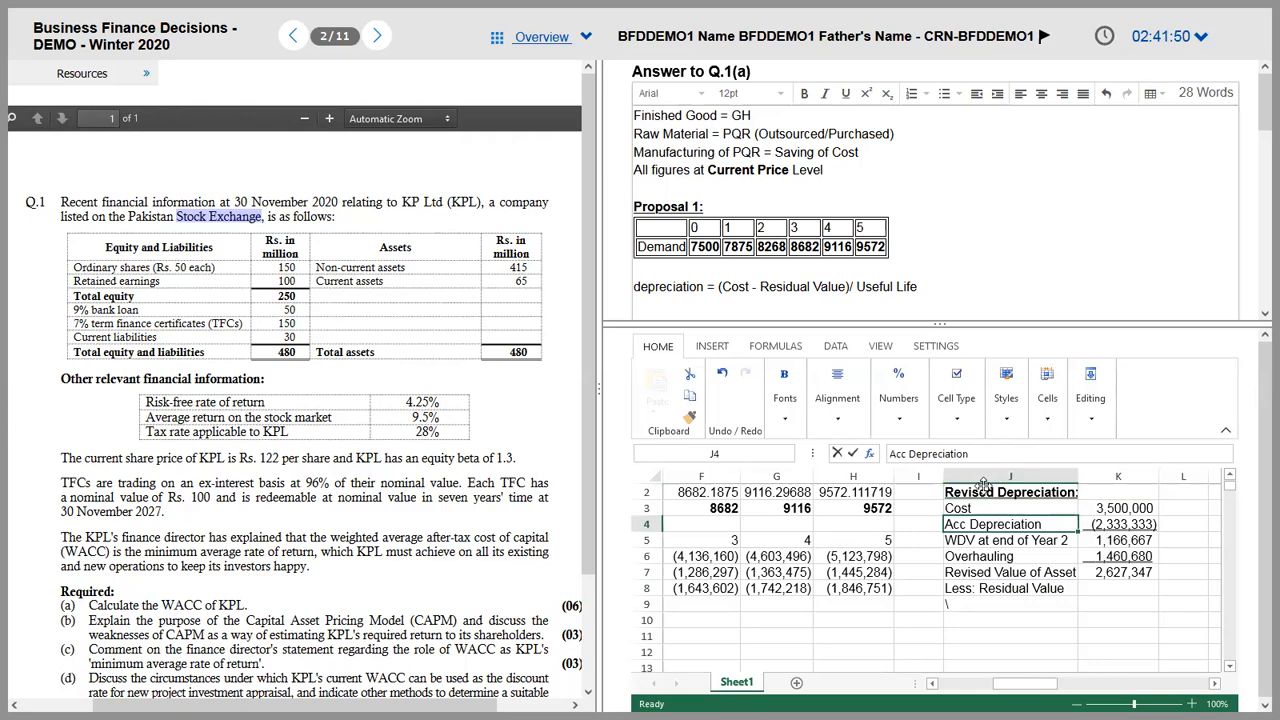
pyautogui.press('Down')
pyautogui.press('Down')
pyautogui.hotkey('ctrl', 's')
pyautogui.press('Escape')
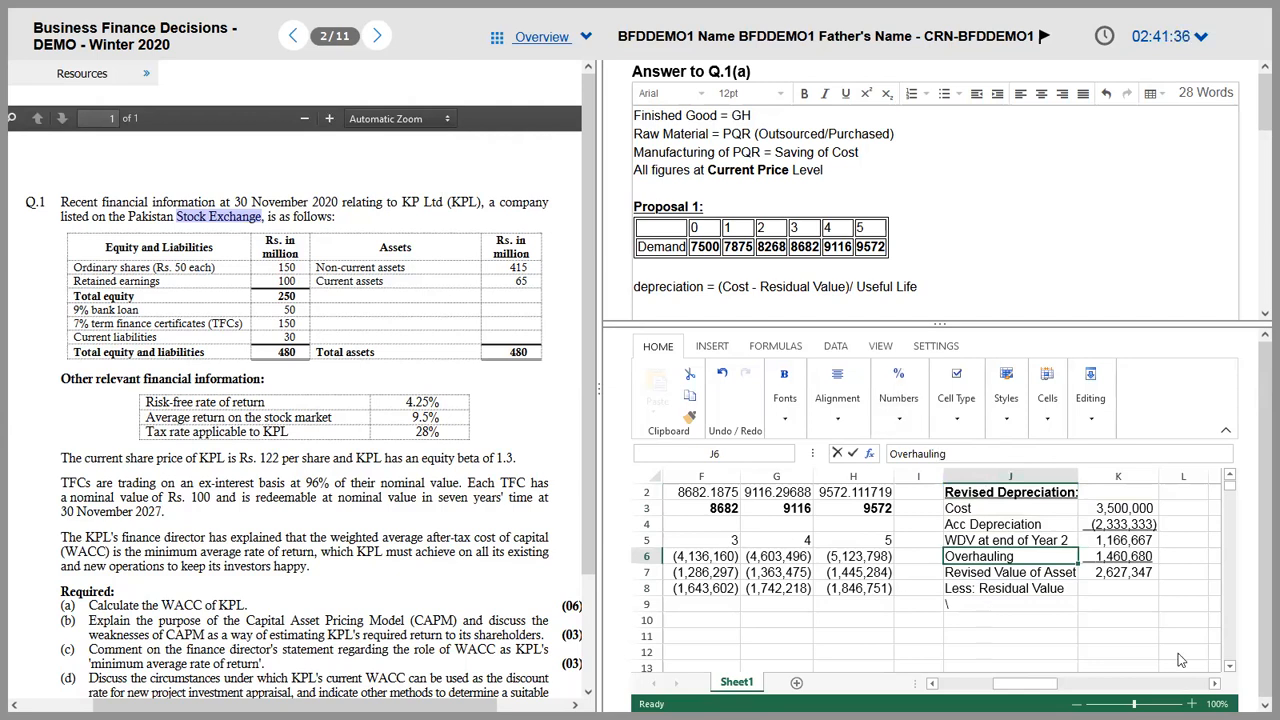
pyautogui.click(1030, 591)
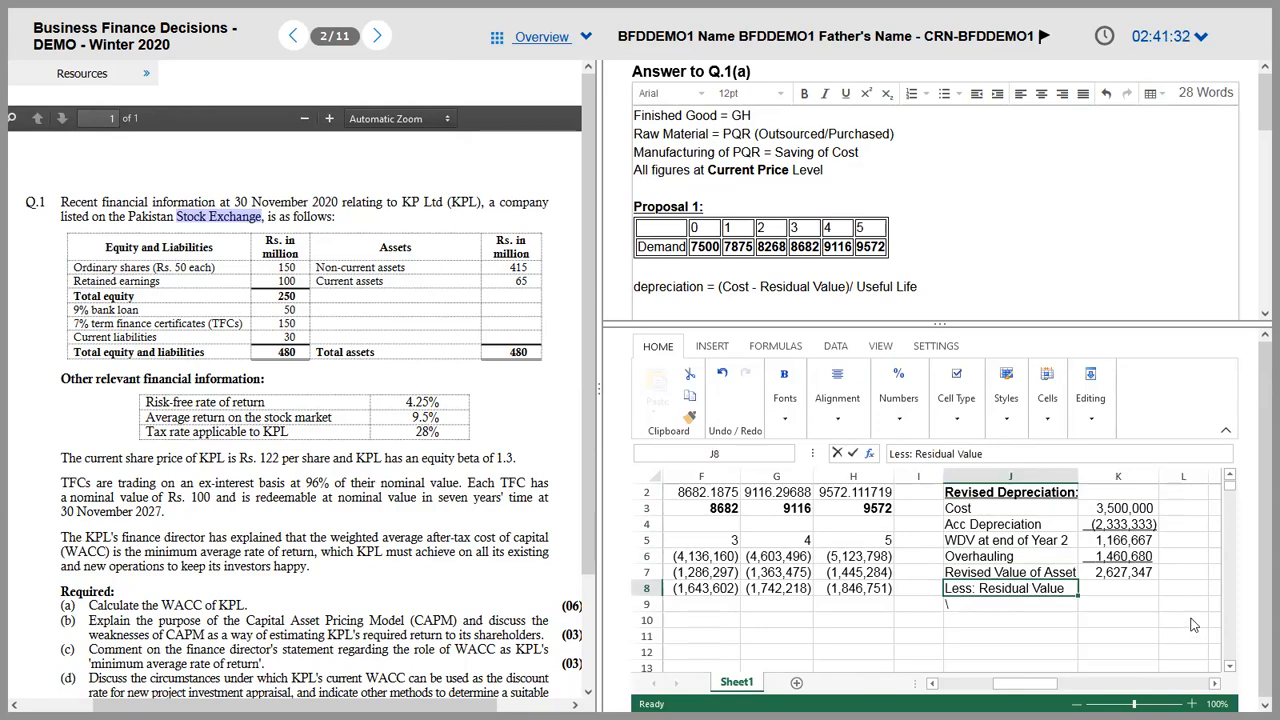
pyautogui.hotkey('alt', 'Tab')
pyautogui.hotkey('alt', 'Tab')
pyautogui.hotkey('alt', 'Tab')
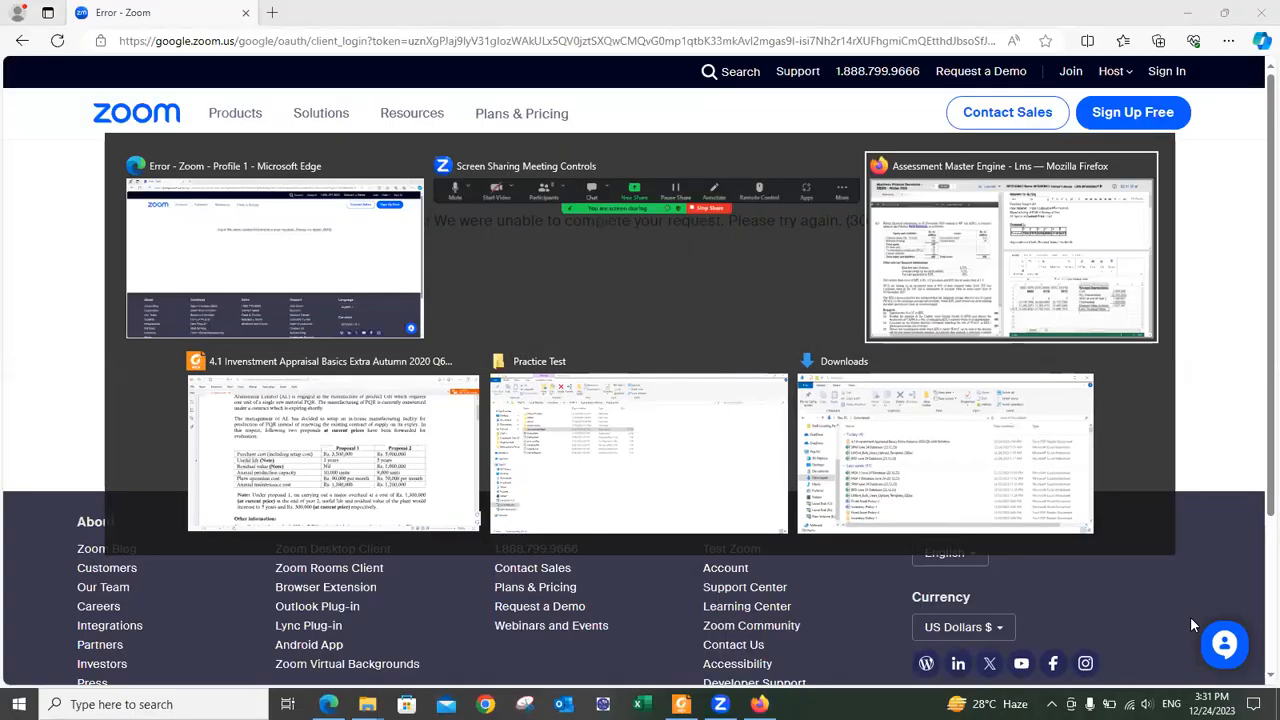
pyautogui.hotkey('alt', 'Tab')
pyautogui.hotkey('alt', 'Tab')
pyautogui.hotkey('alt', 'Tab')
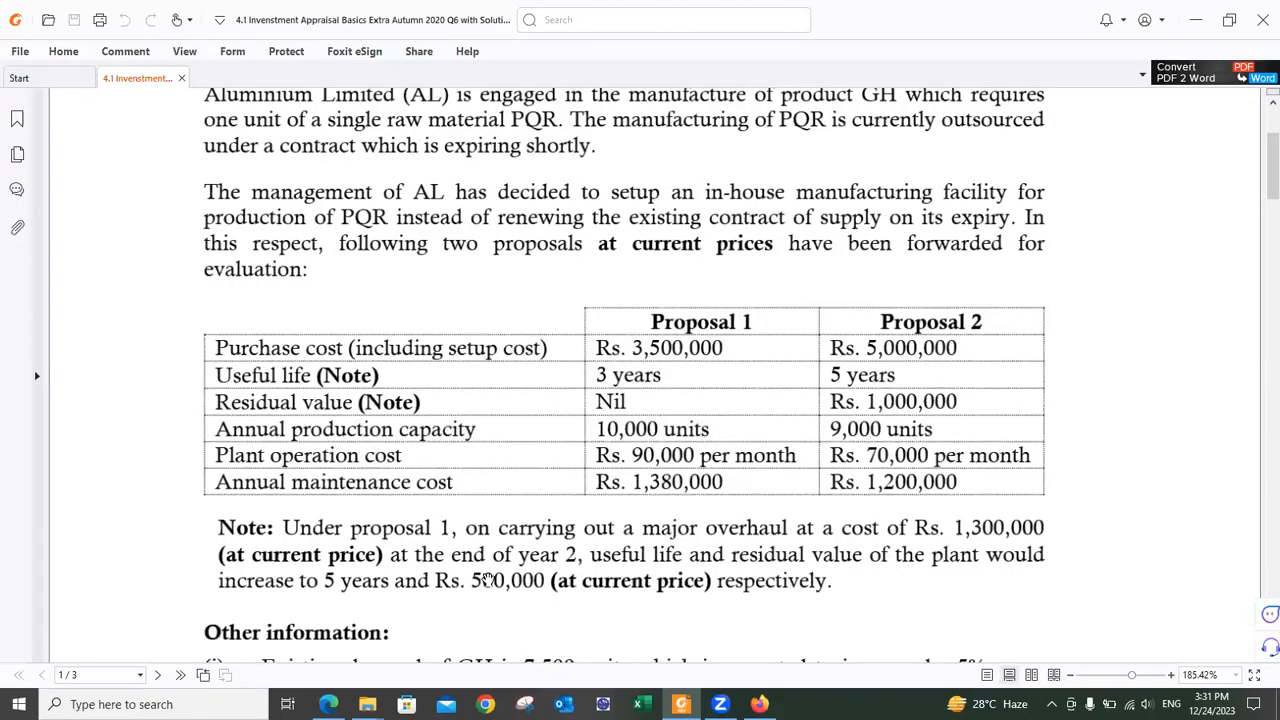
pyautogui.hotkey('alt', 'Tab')
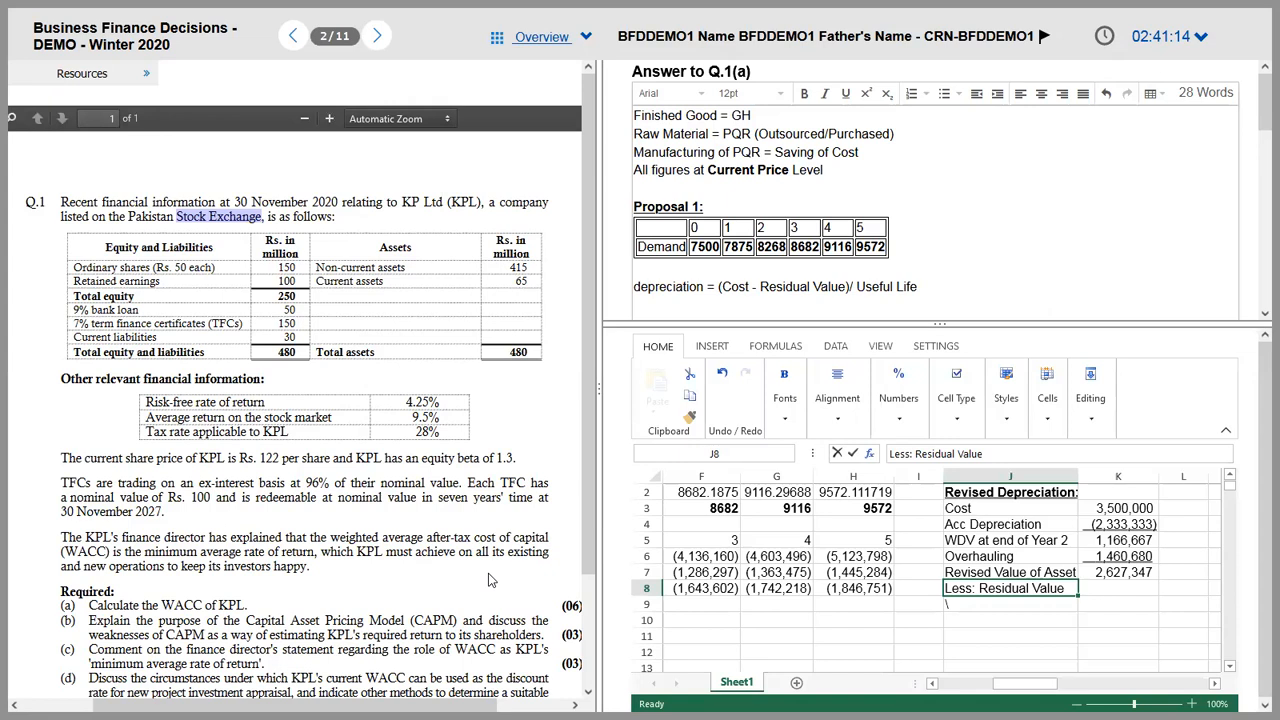
# Step: Append 'at Year 2' to the Overhauling label in J6
pyautogui.press('Up')
pyautogui.press('Up')
pyautogui.press('Up')
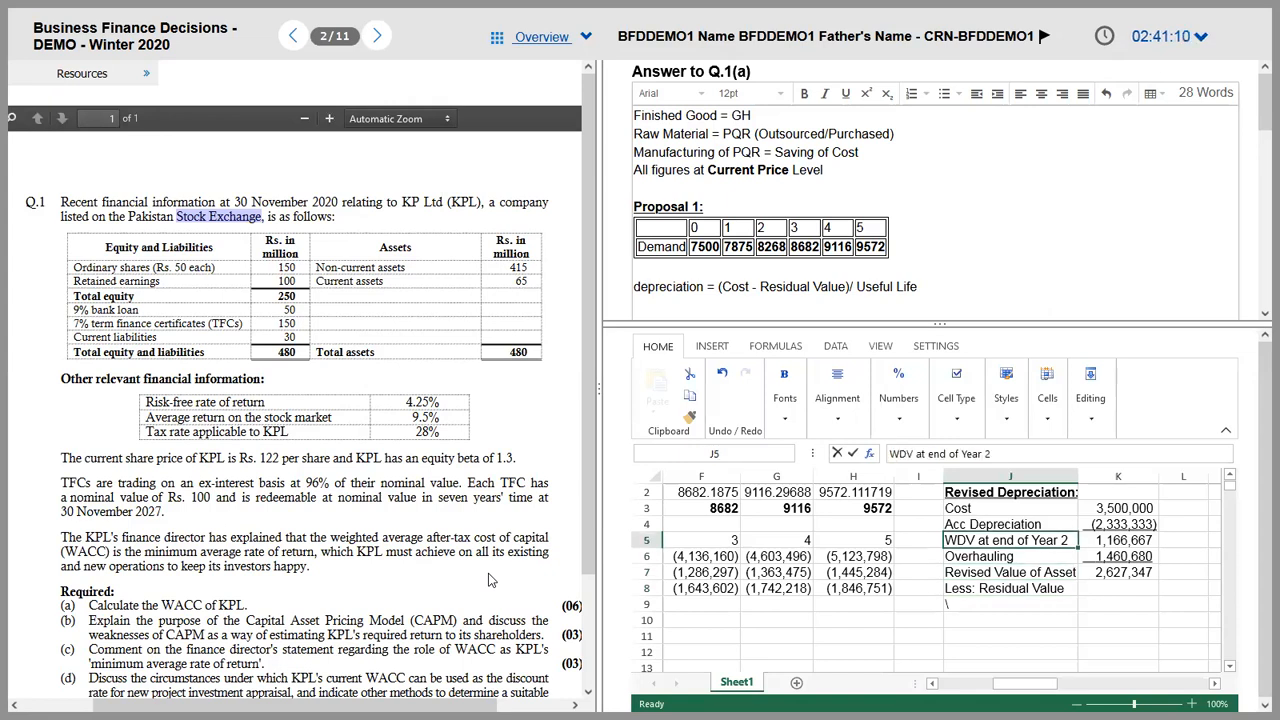
pyautogui.press('Down')
pyautogui.press('Down')
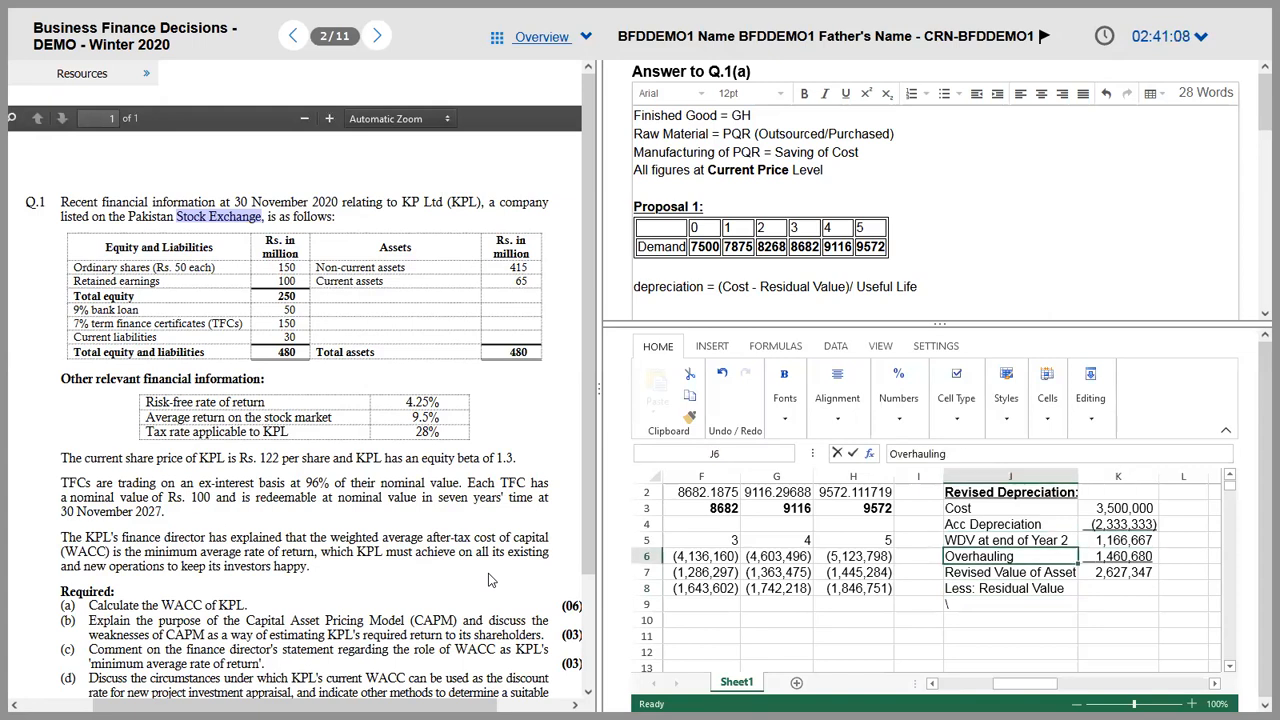
pyautogui.press('Up')
pyautogui.click(950, 453)
pyautogui.write('a')
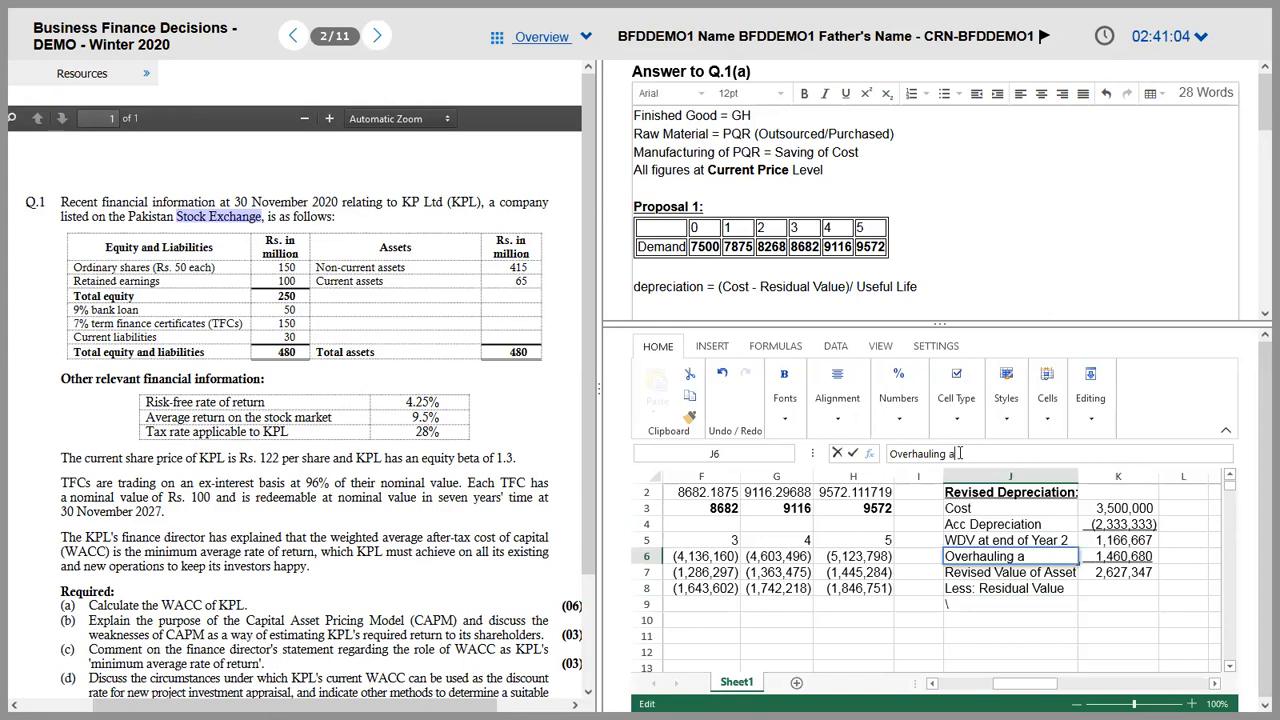
pyautogui.write('t Year 2')
pyautogui.press('Return')
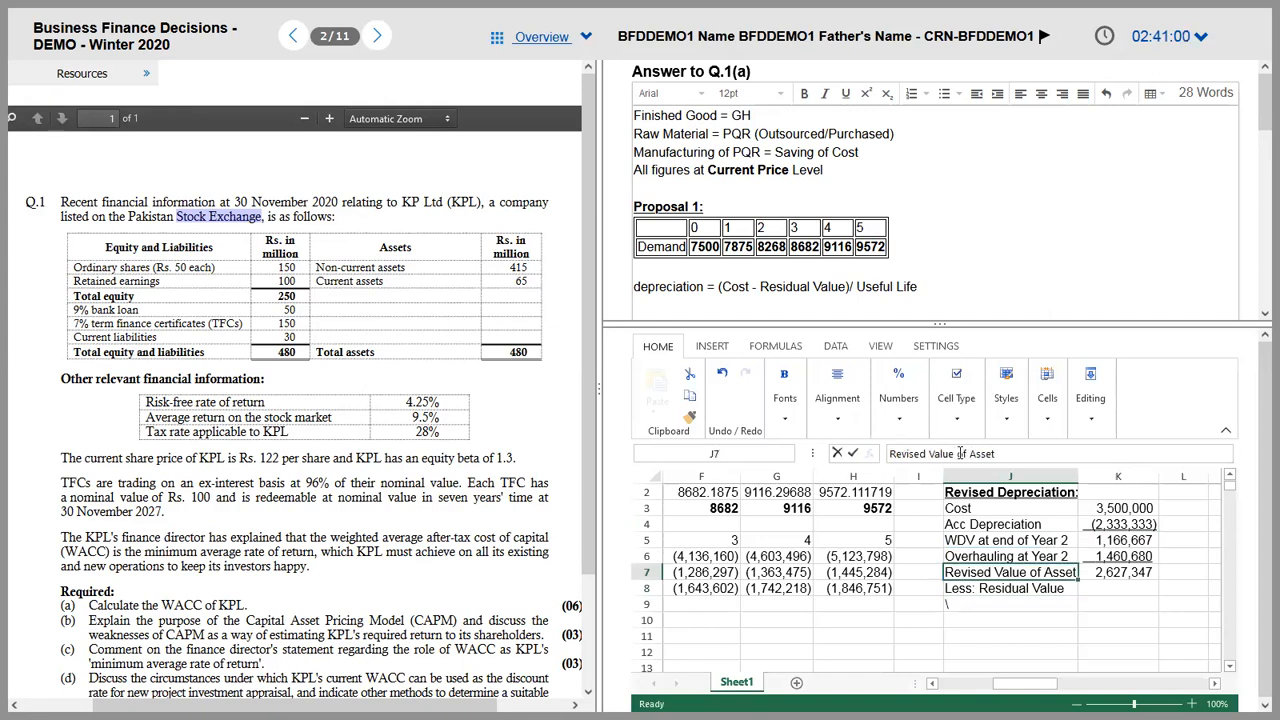
# Step: Append 'at Year 2' to the Less: Residual Value label in J8 and move to K8
pyautogui.press('Up')
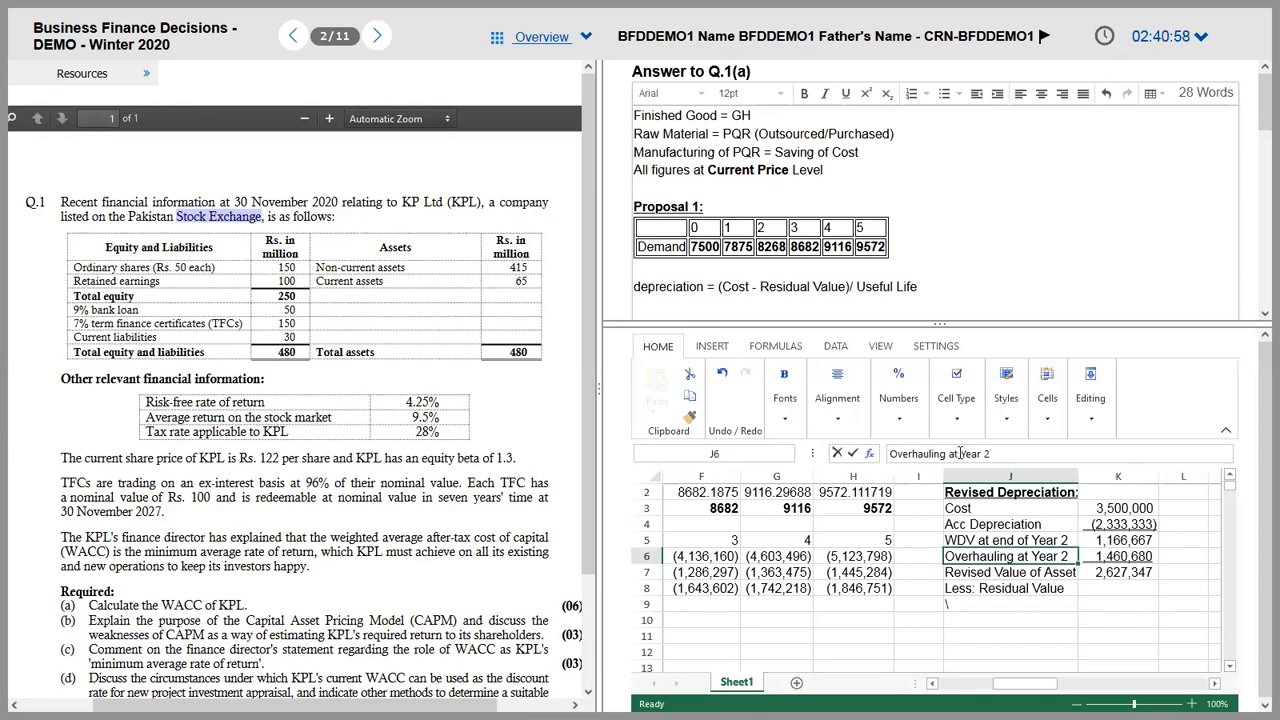
pyautogui.press('Up')
pyautogui.press('Up')
pyautogui.press('Down')
pyautogui.press('Down')
pyautogui.press('Down')
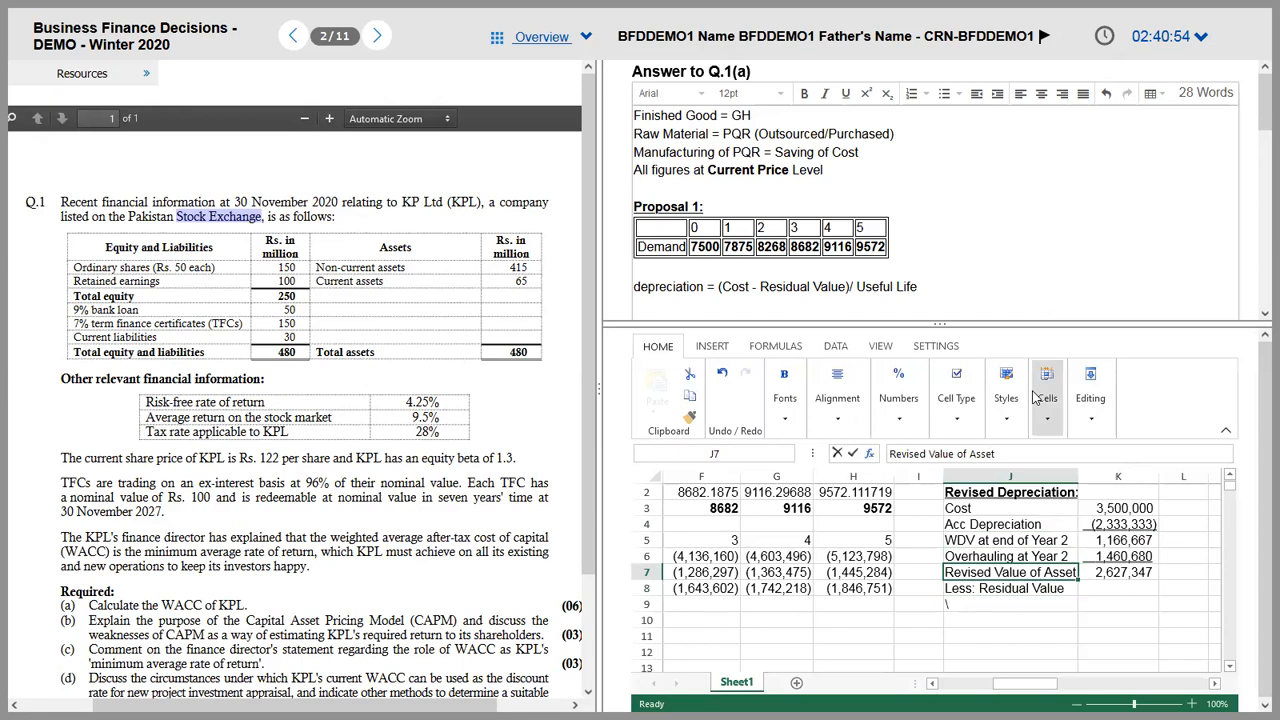
pyautogui.press('Down')
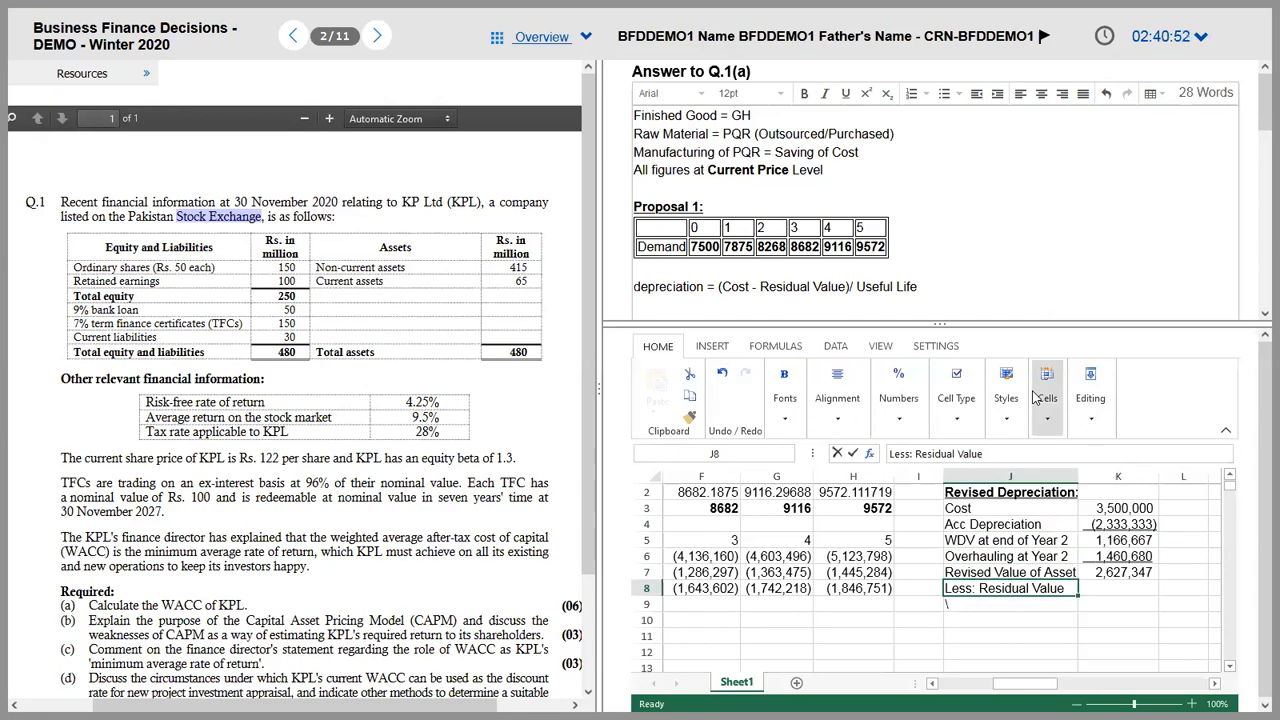
pyautogui.click(1021, 442)
pyautogui.write('at Year 2')
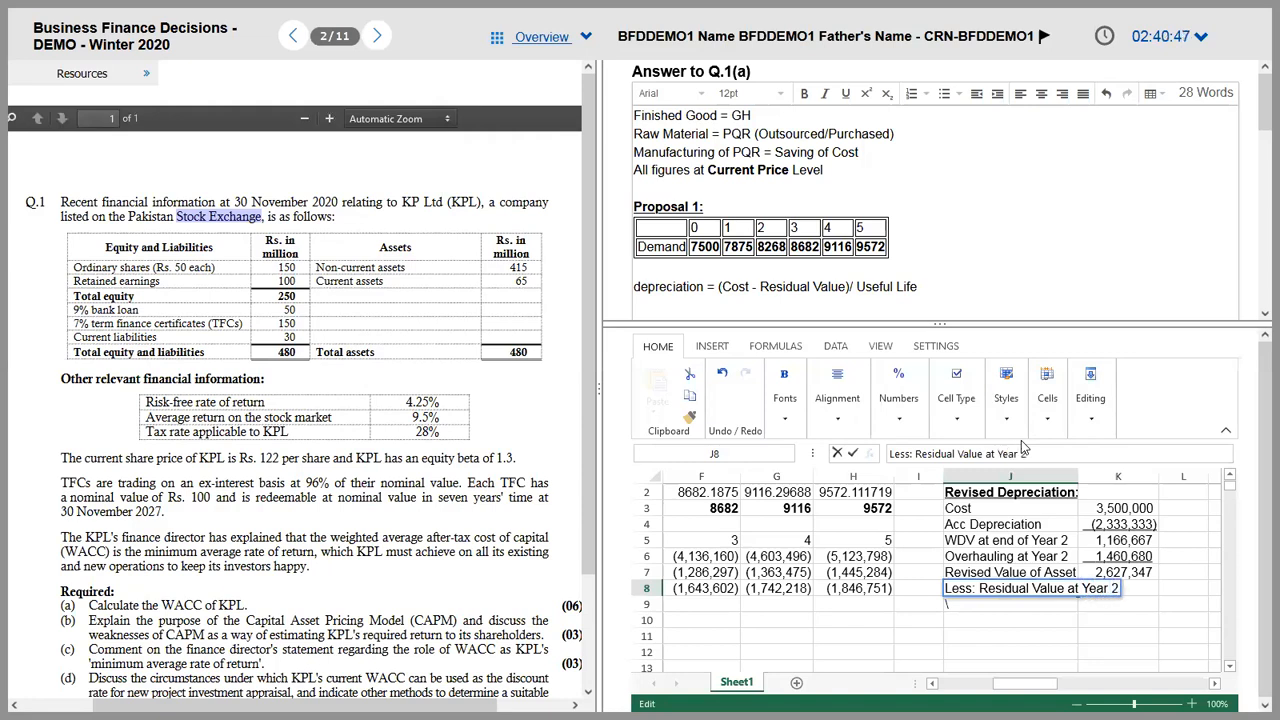
pyautogui.hotkey('ctrl', 'Return')
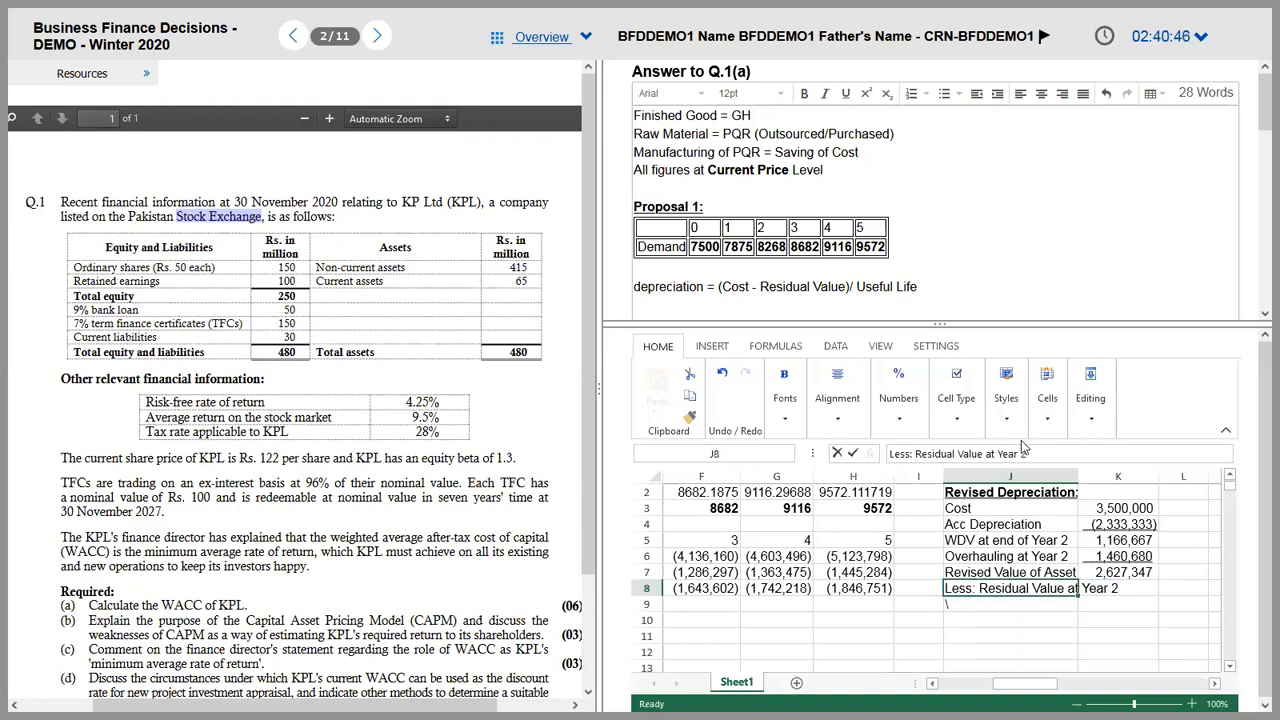
pyautogui.press('Tab')
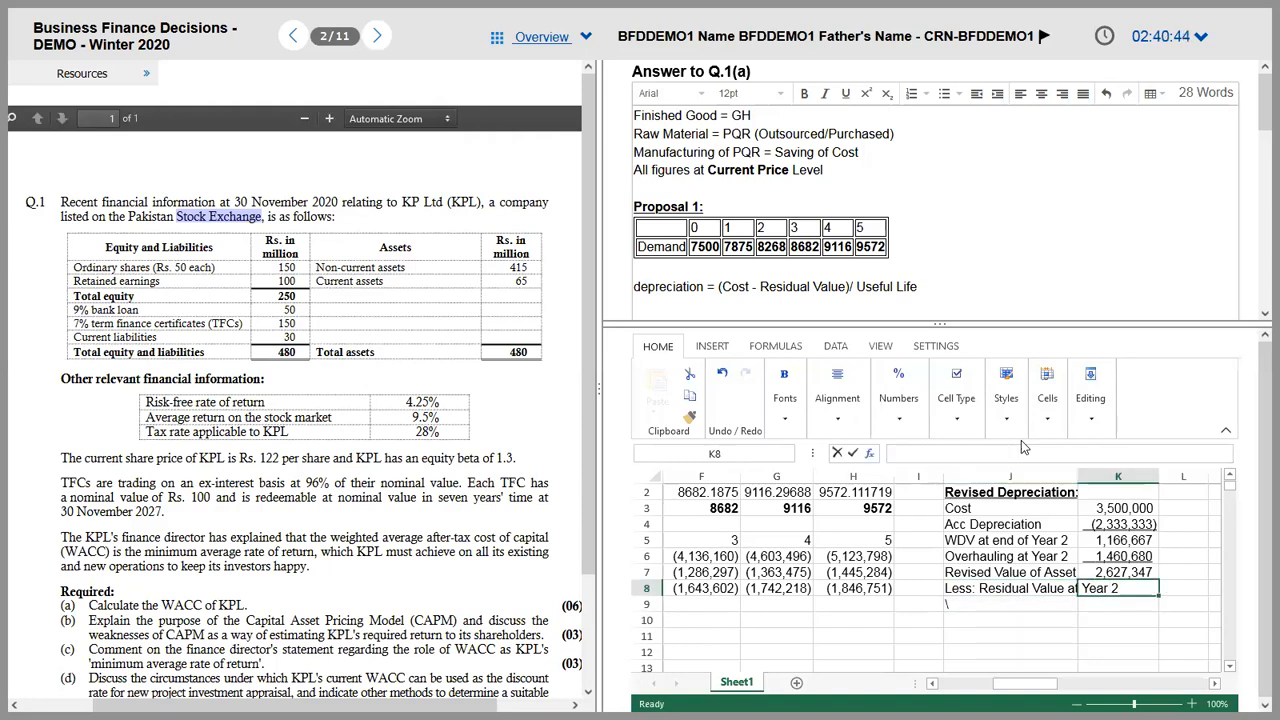
pyautogui.hotkey('alt', 'Tab')
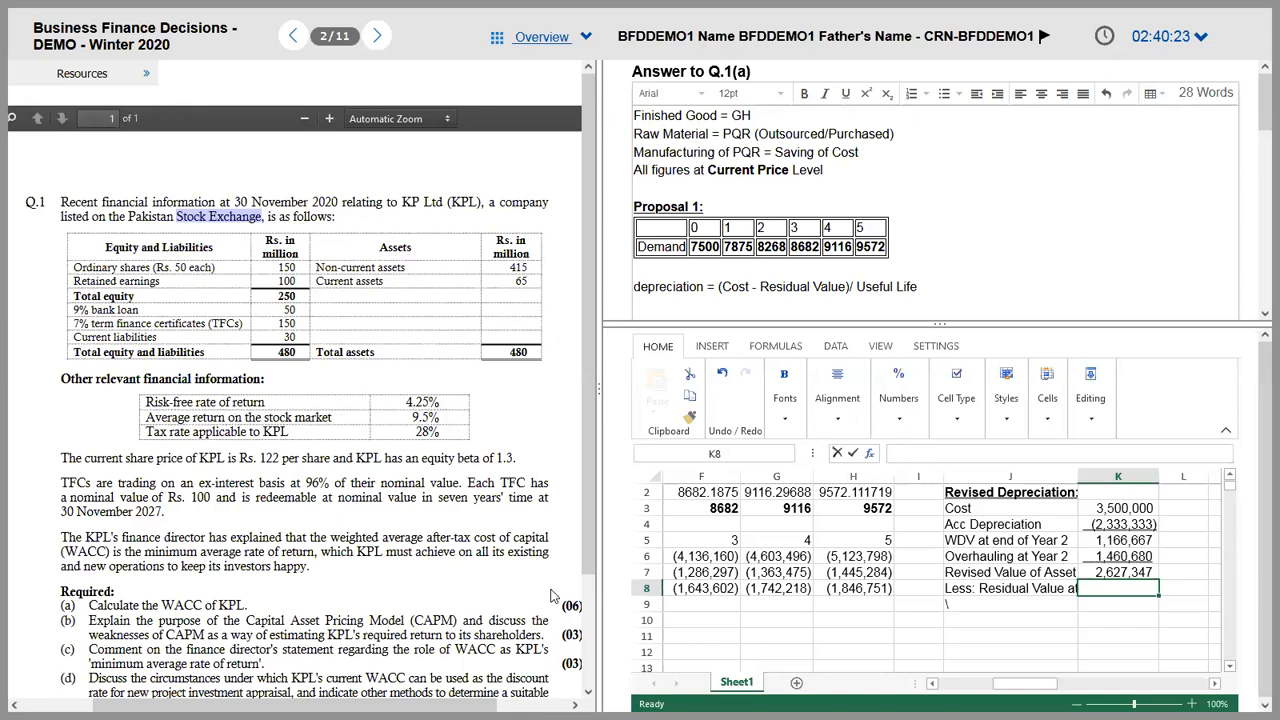
# Step: Enter =-500000*1.06^2 in K8, giving a residual value of (561,800)
pyautogui.write('=')
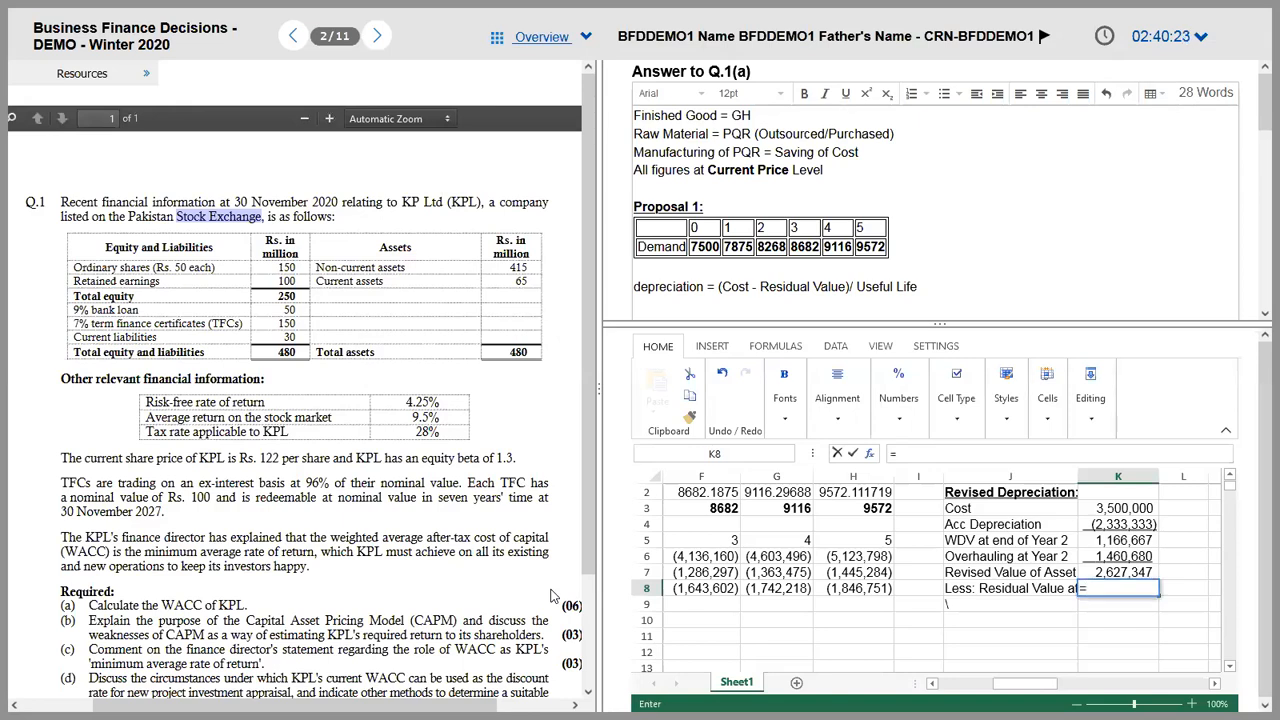
pyautogui.write('-500000*1.')
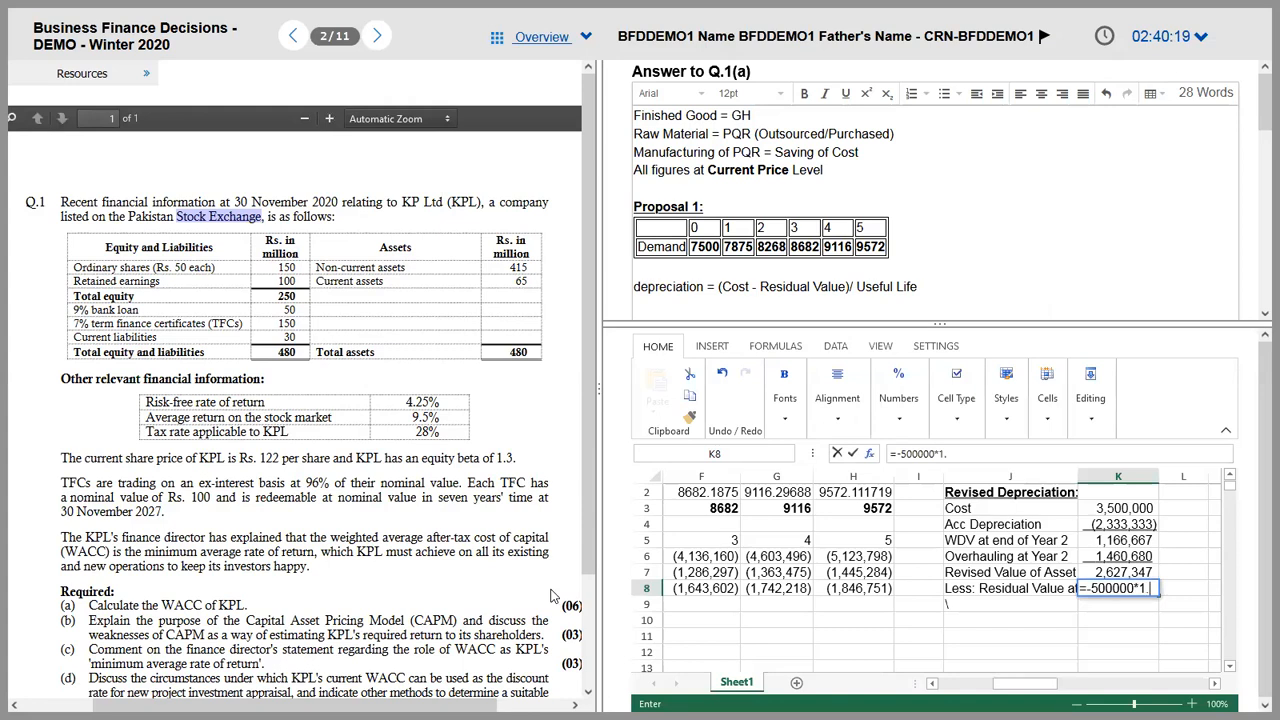
pyautogui.write('06^2')
pyautogui.hotkey('ctrl', 'Return')
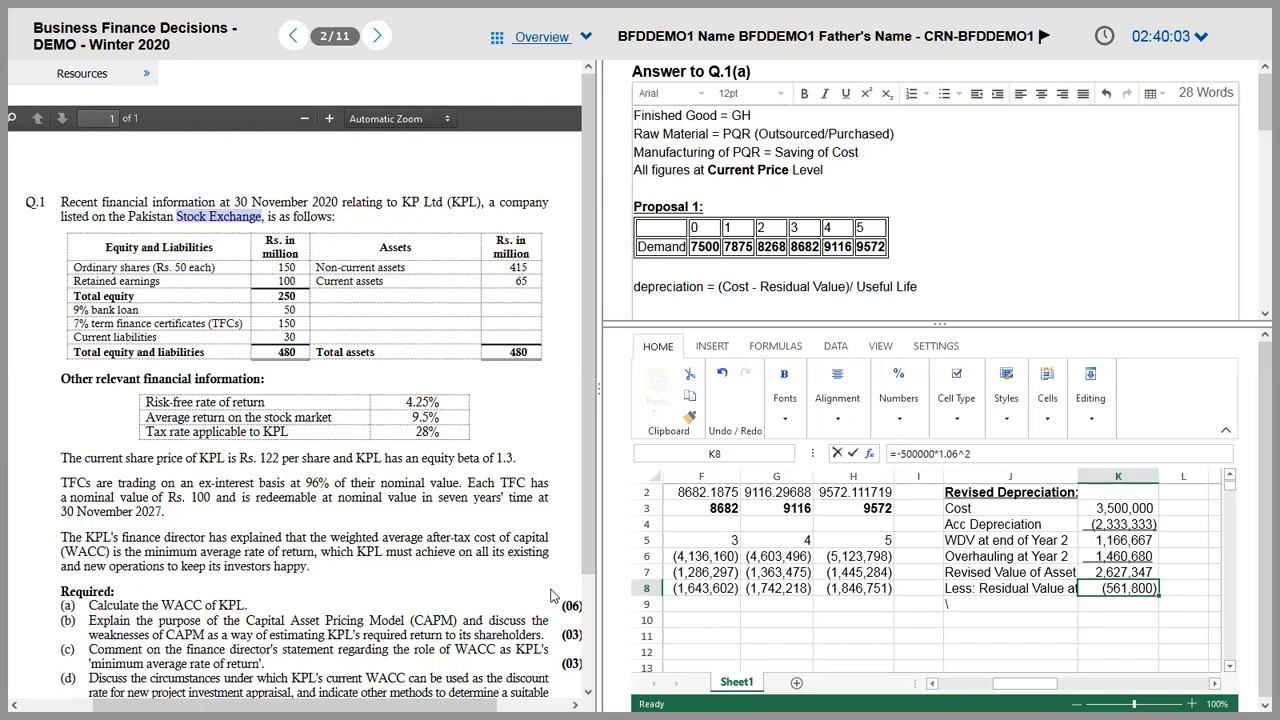
pyautogui.press('Return')
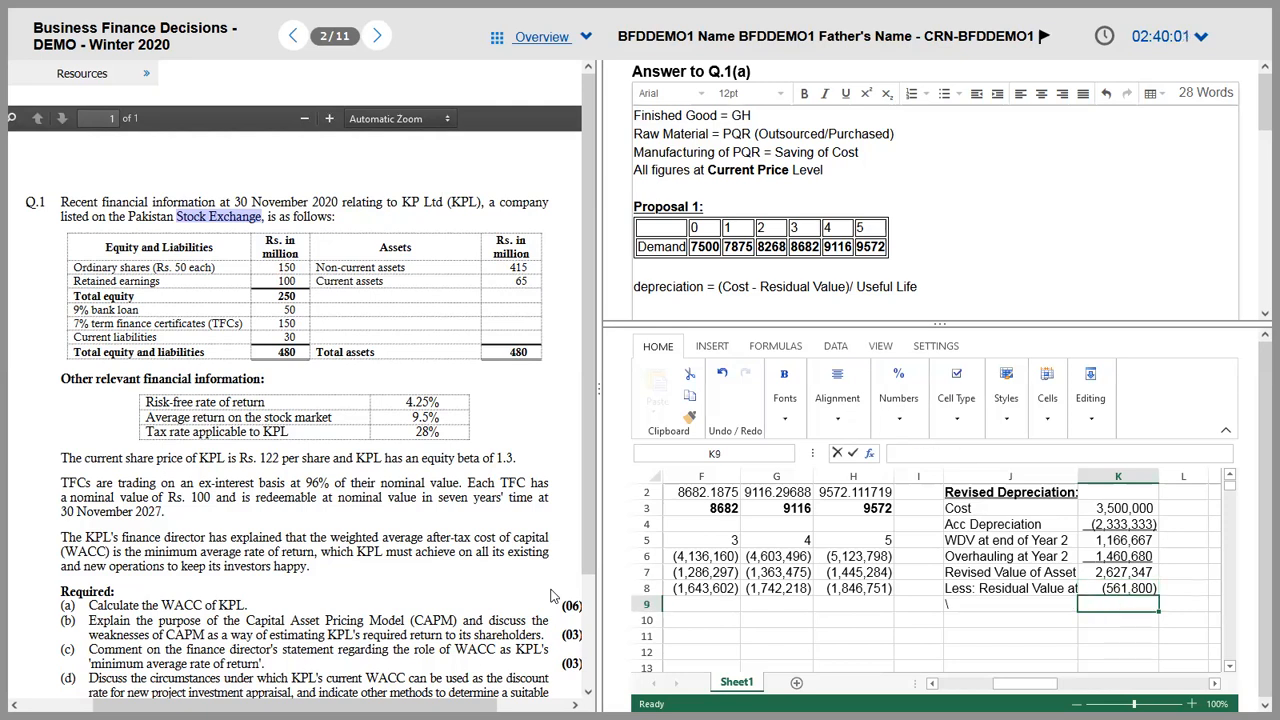
# Step: Label J9 'Revised Depreciable Amount'
pyautogui.press('Left')
pyautogui.write('Revised D')
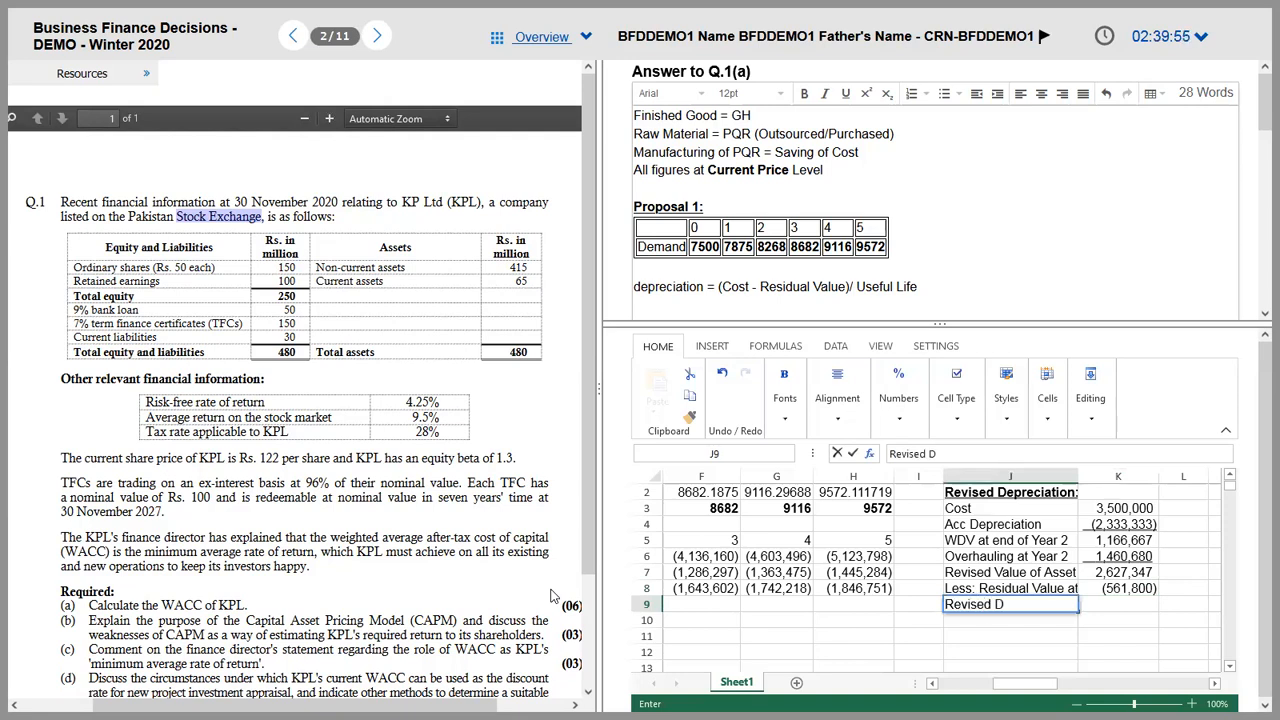
pyautogui.write('epreciable Amount')
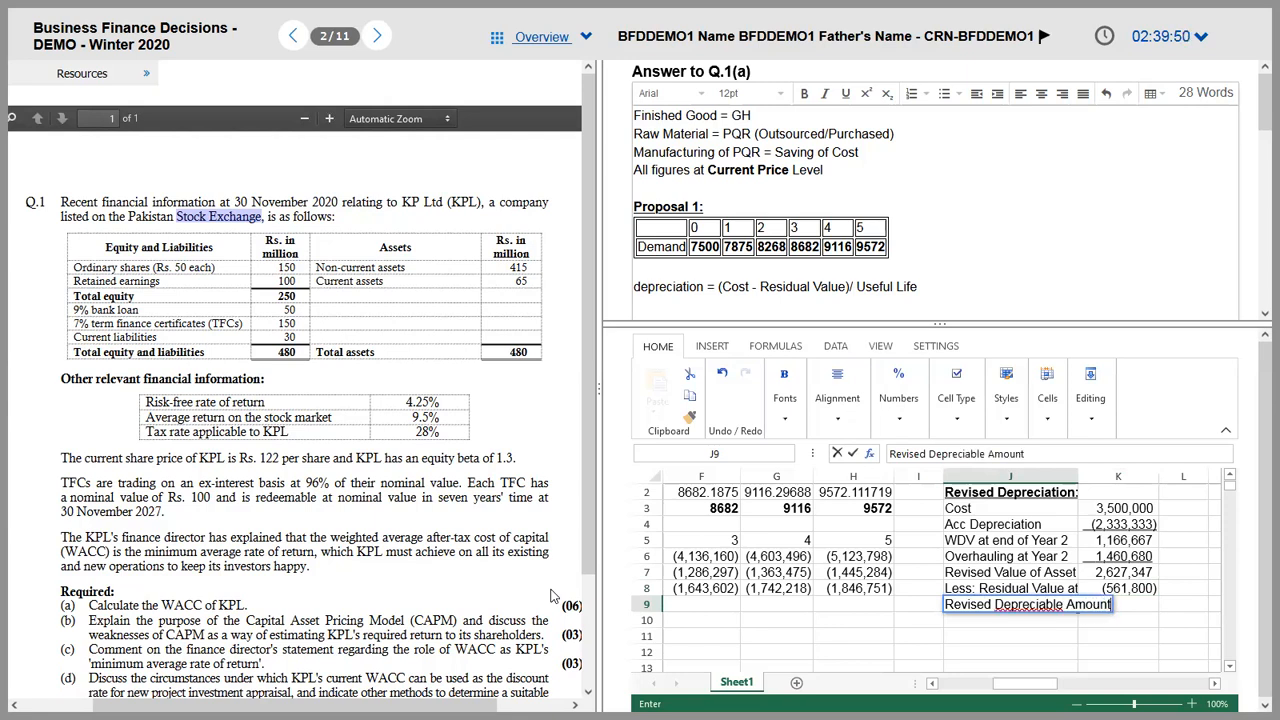
pyautogui.press('Return')
pyautogui.press('Up')
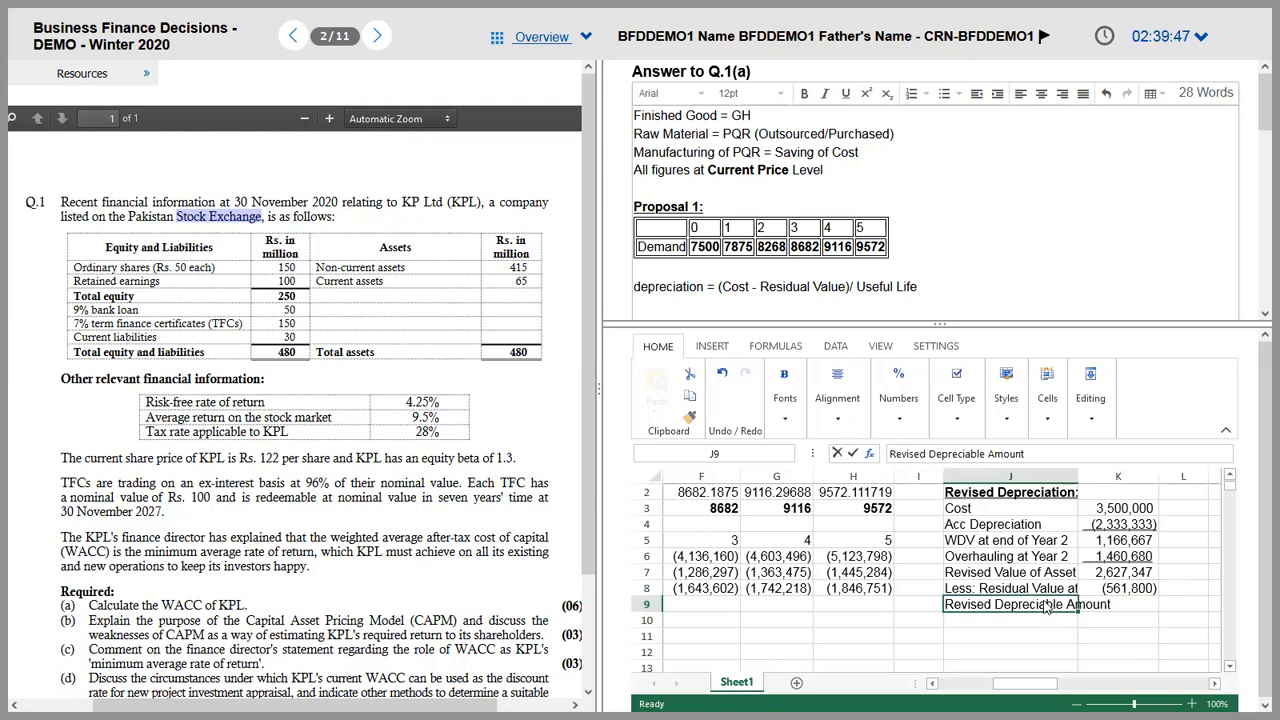
pyautogui.doubleClick(1036, 604)
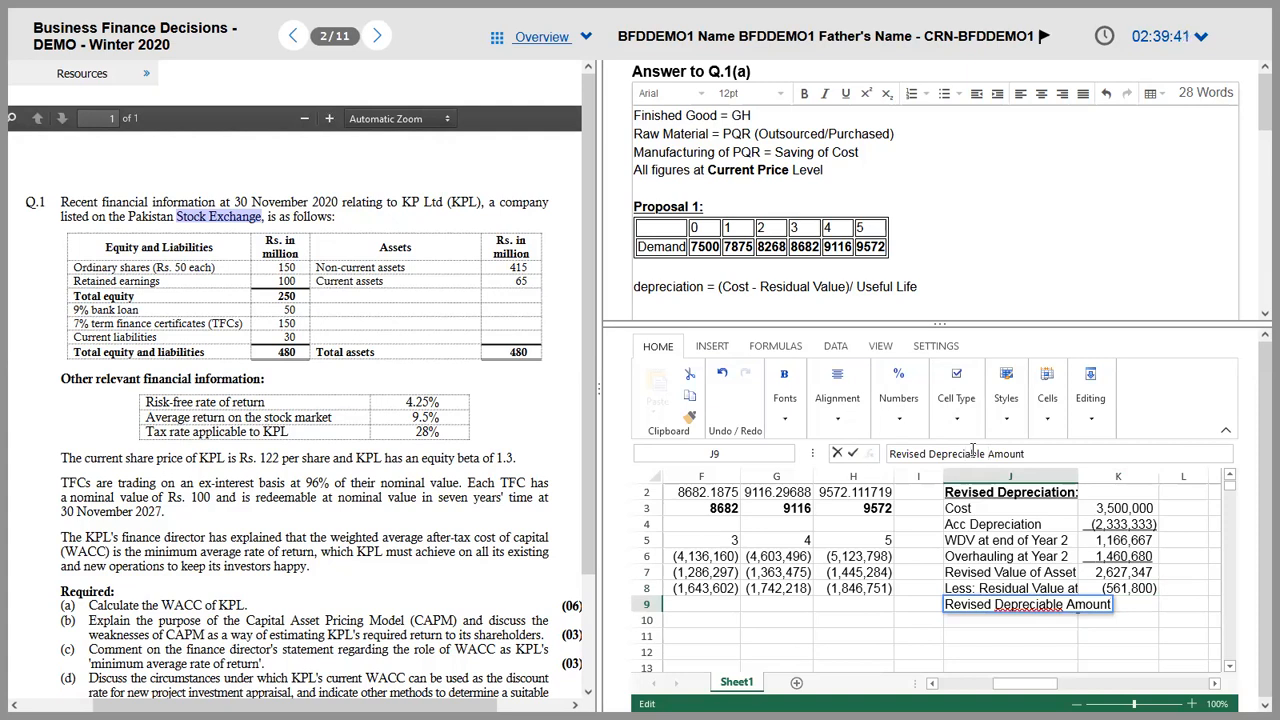
pyautogui.press('Tab')
# Step: Enter =K7+K8 in K9 for 2,065,547 and underline the residual value figure in K8
pyautogui.write('=')
pyautogui.press('Up')
pyautogui.press('Up')
pyautogui.write('+')
pyautogui.press('Up')
pyautogui.press('Return')
pyautogui.press('Up')
pyautogui.press('Up')
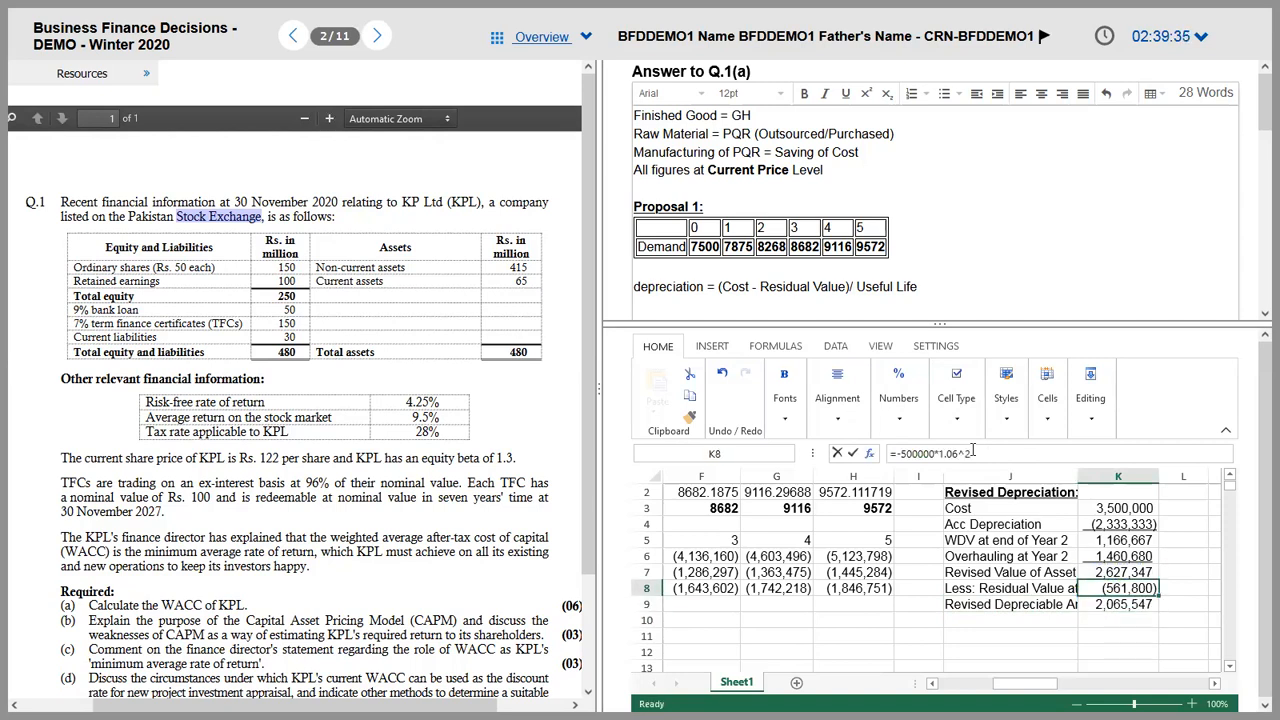
pyautogui.hotkey('ctrl', 'u')
pyautogui.press('Down')
pyautogui.press('Down')
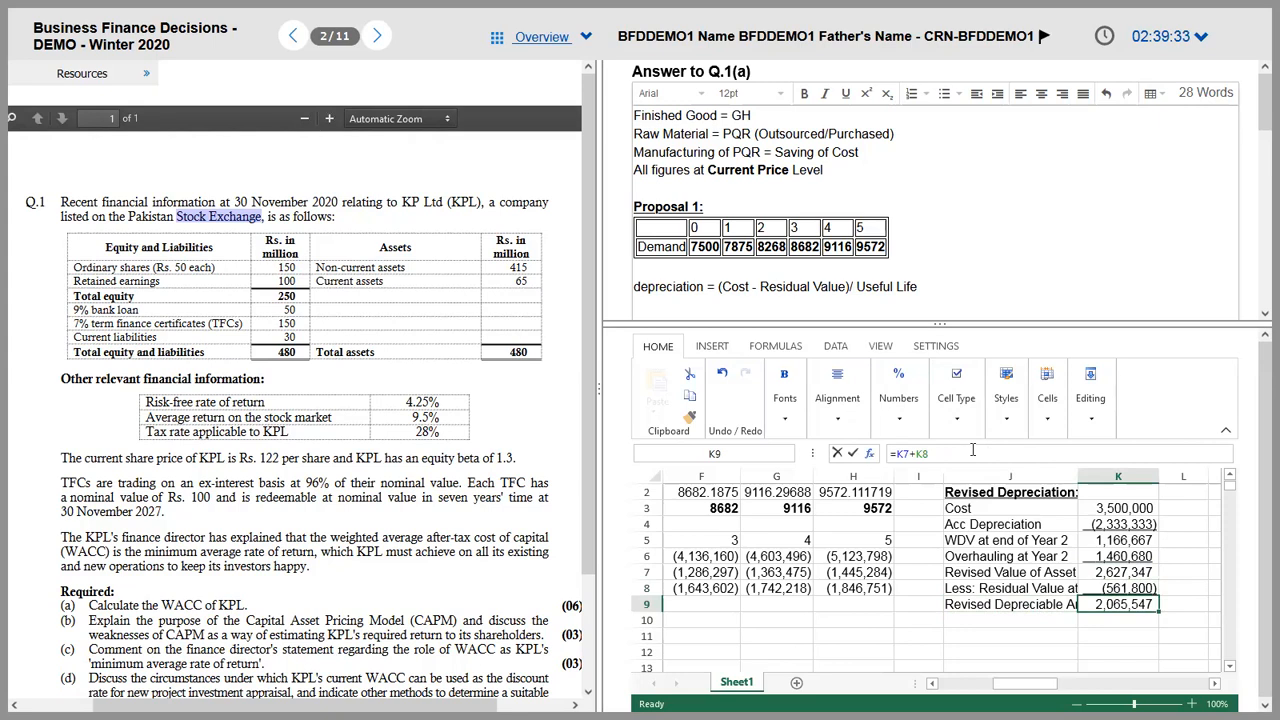
pyautogui.press('Left')
# Step: Add 'Remaining Useful Life' in J10 with a value of 3 in K10
pyautogui.write('Remanini')
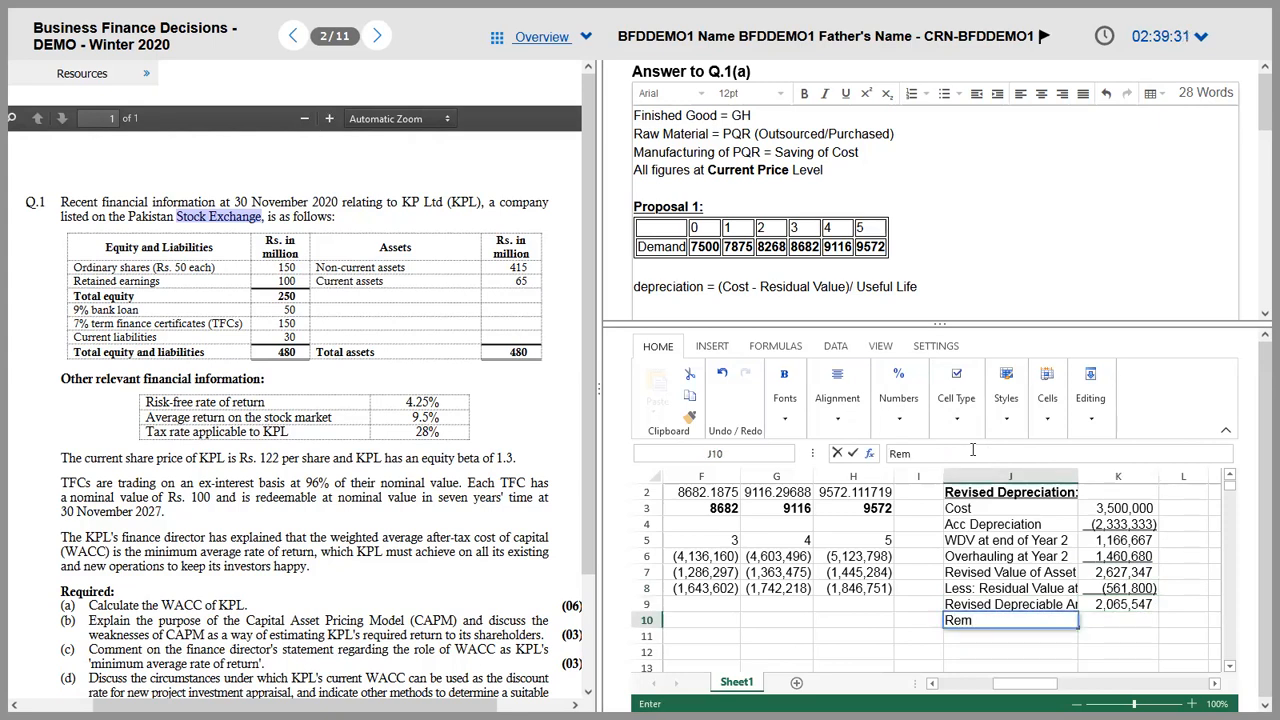
pyautogui.press('BackSpace')
pyautogui.press('BackSpace')
pyautogui.press('BackSpace')
pyautogui.press('BackSpace')
pyautogui.write('iniing Usefu Li')
pyautogui.press('BackSpace')
pyautogui.press('BackSpace')
pyautogui.press('BackSpace')
pyautogui.write('l Life')
pyautogui.press('Tab')
pyautogui.write('3')
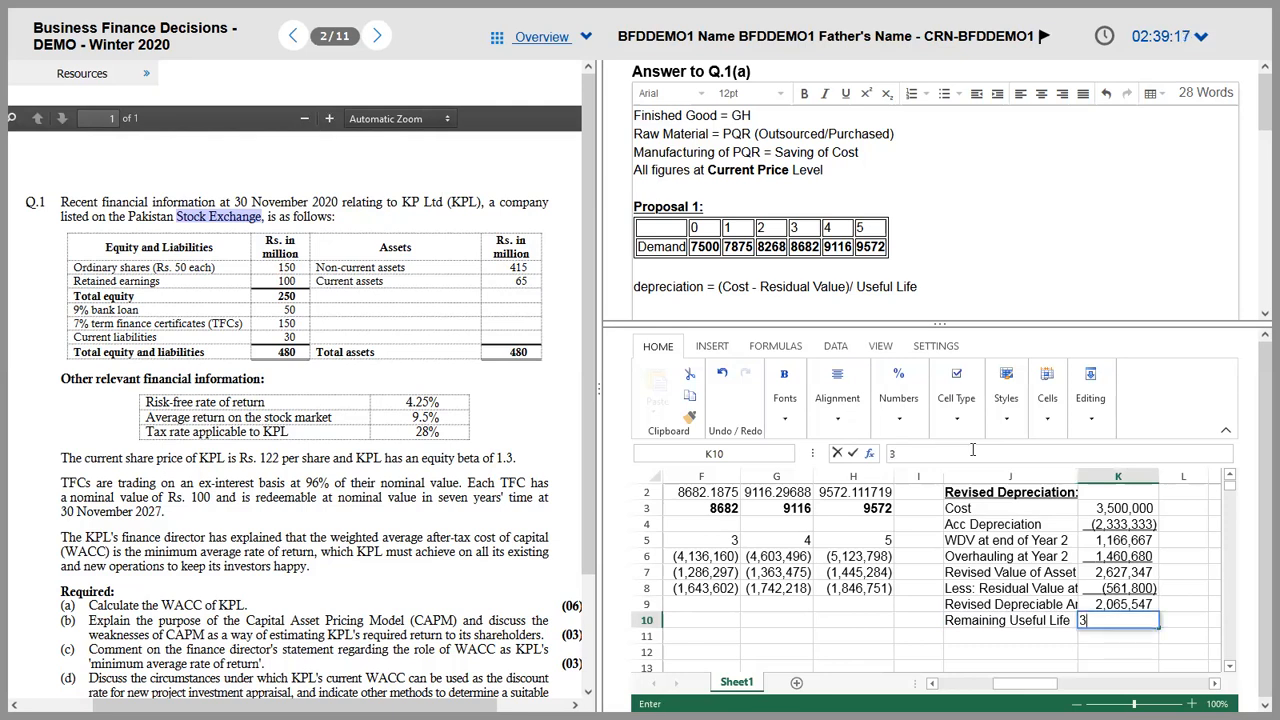
pyautogui.press('Return')
# Step: Enter =K9/K10 in K11, labelled 'Depreciation / annum' in J11
pyautogui.write('=K9/K10')
pyautogui.press('Return')
pyautogui.press('Up')
pyautogui.press('Up')
pyautogui.press('Down')
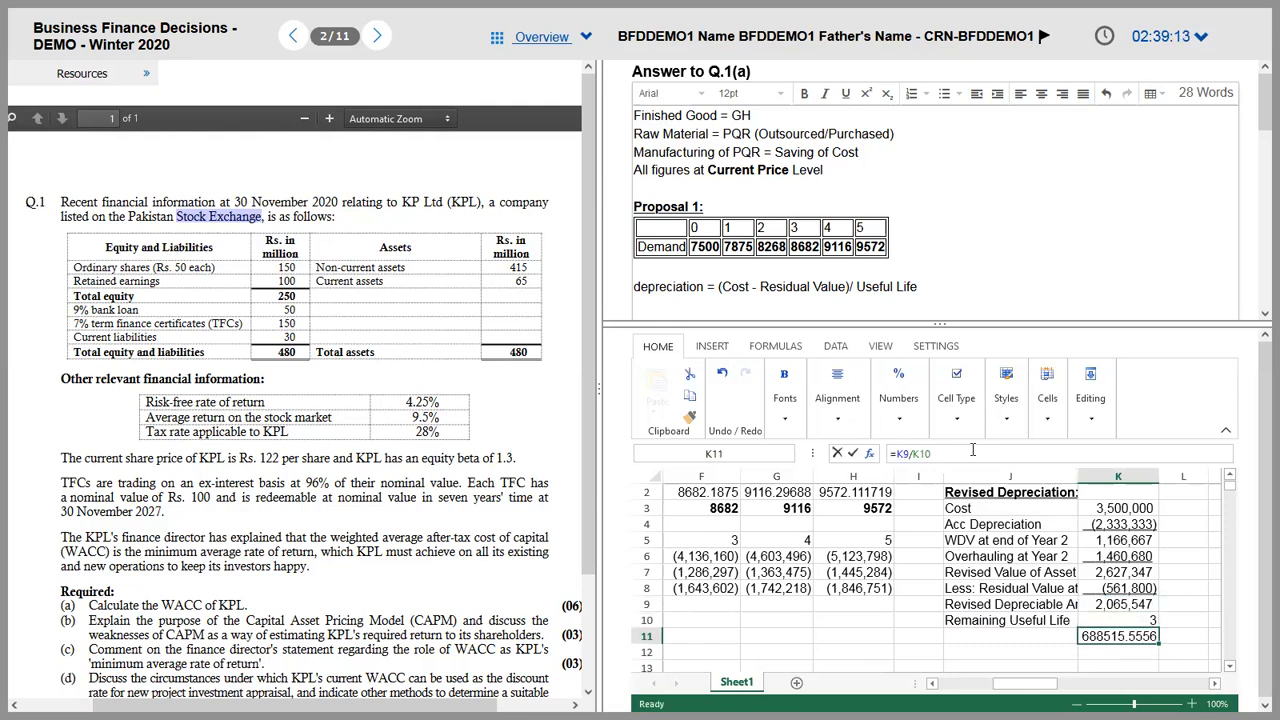
pyautogui.press('Left')
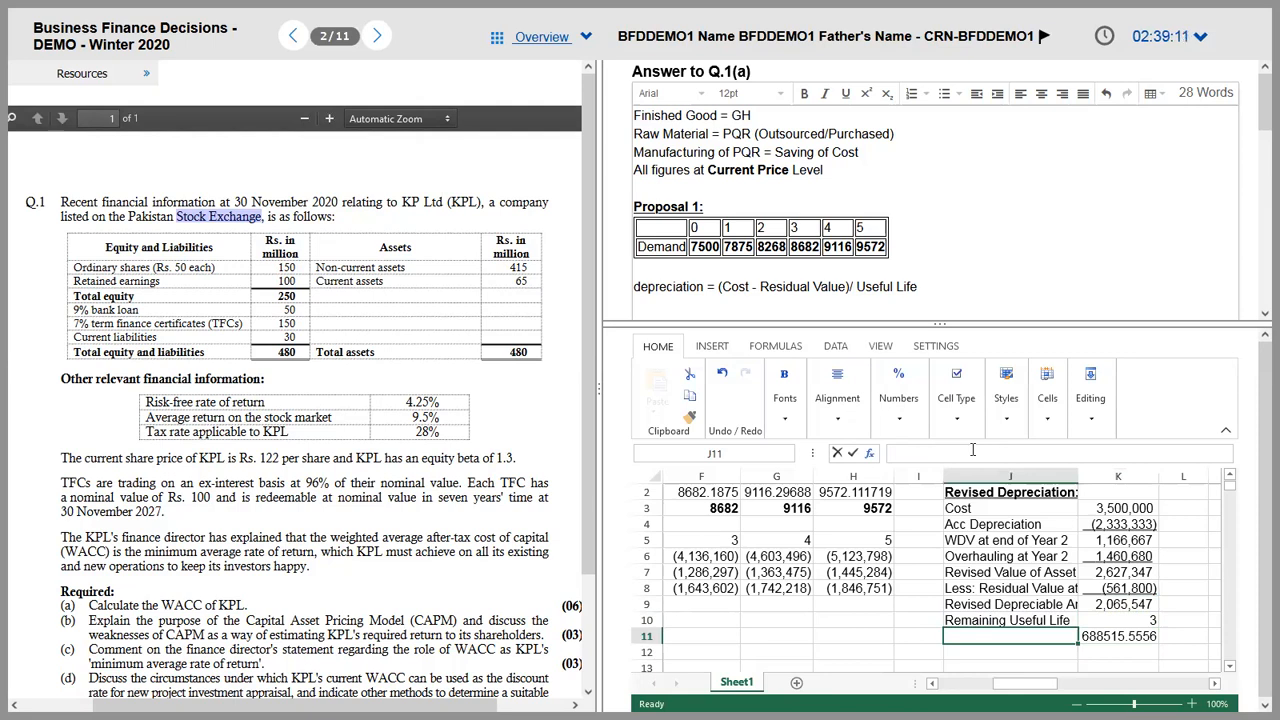
pyautogui.write('Depre')
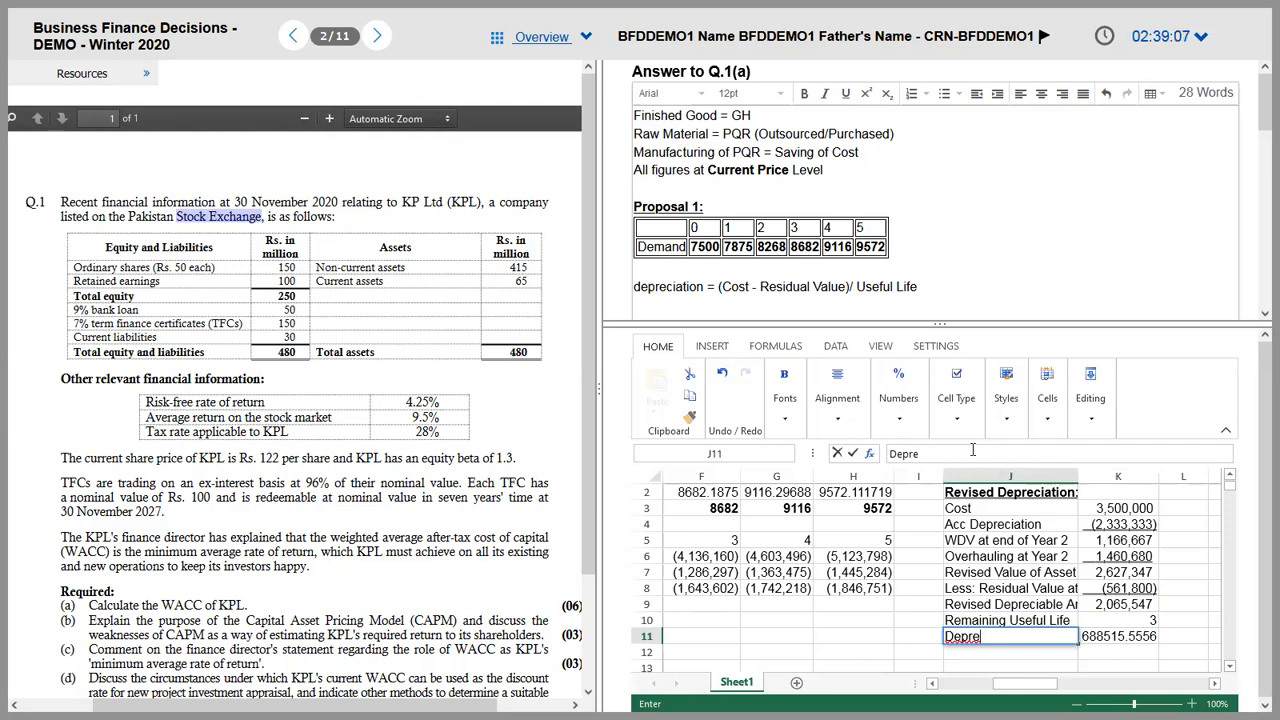
pyautogui.write('ciation / annum')
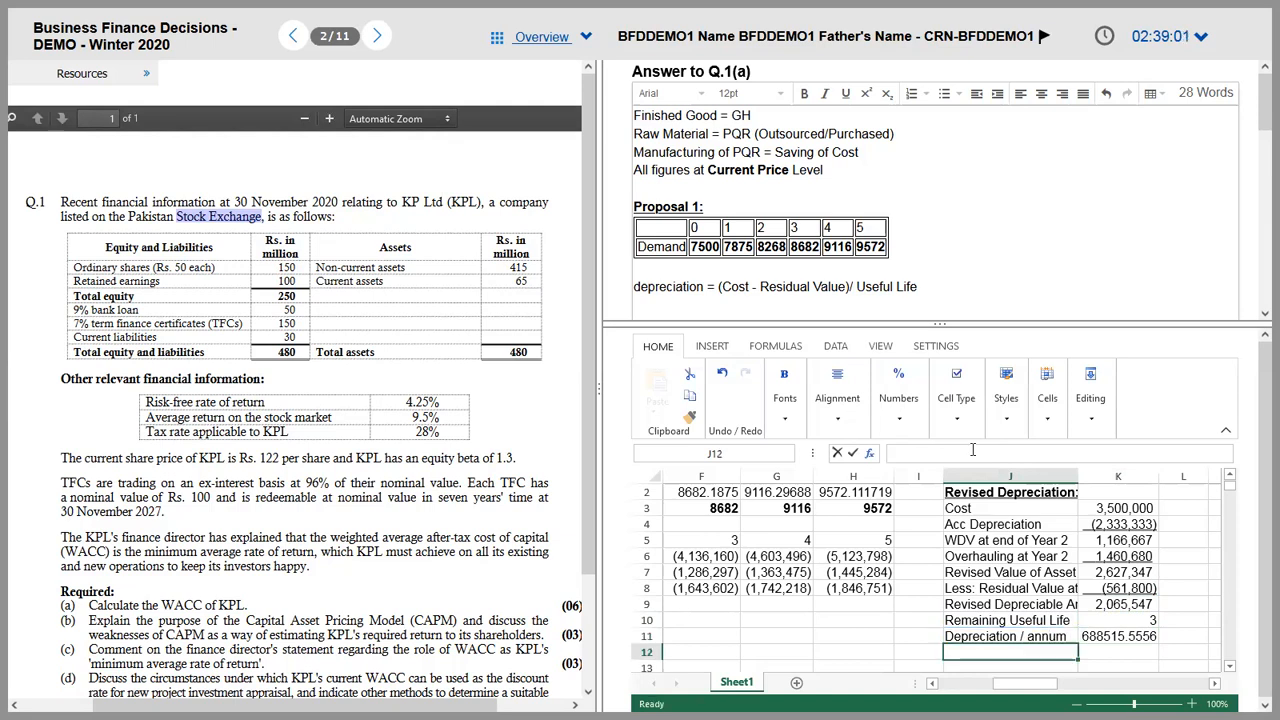
pyautogui.press('Tab')
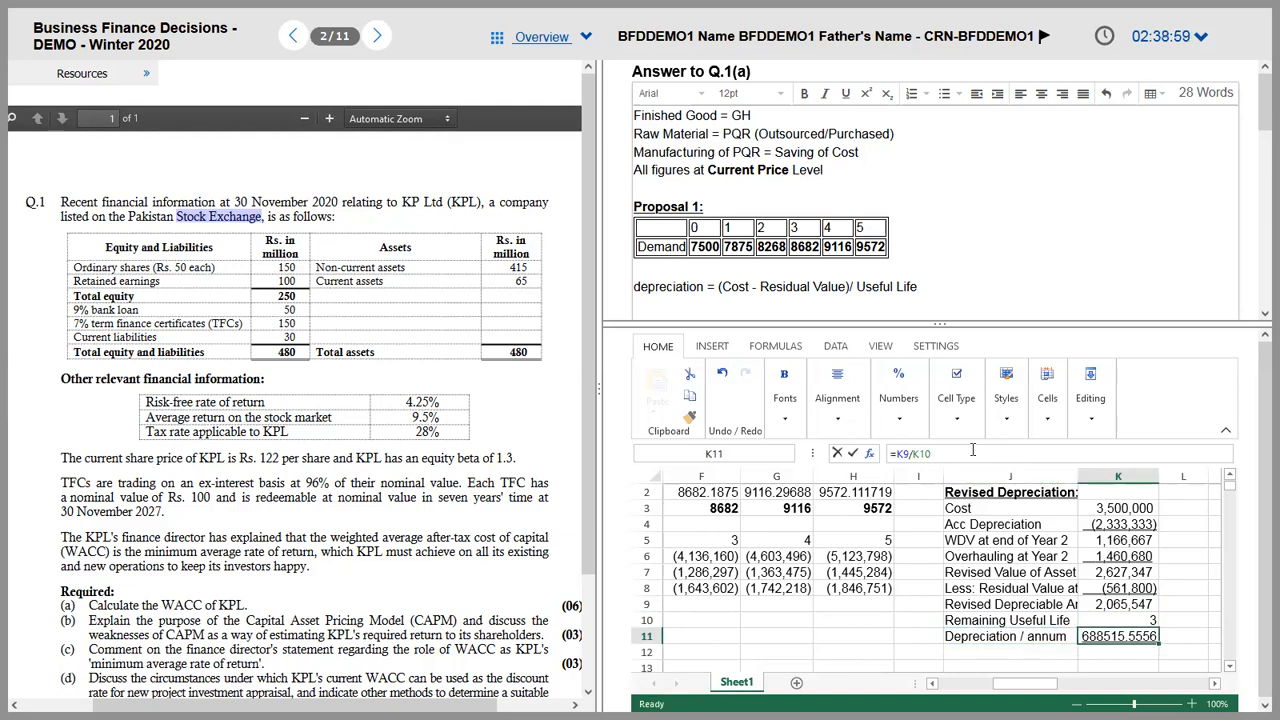
# Step: Copy the Cost figure in K3 to reuse its number format
pyautogui.press('Up')
pyautogui.press('Up')
pyautogui.press('Down')
pyautogui.press('Down')
pyautogui.hotkey('shift', 'Up')
pyautogui.hotkey('shift', 'Up')
pyautogui.hotkey('shift', 'Up')
pyautogui.hotkey('shift', 'Up')
pyautogui.hotkey('shift', 'Up')
pyautogui.hotkey('shift', 'Up')
pyautogui.hotkey('shift', 'Up')
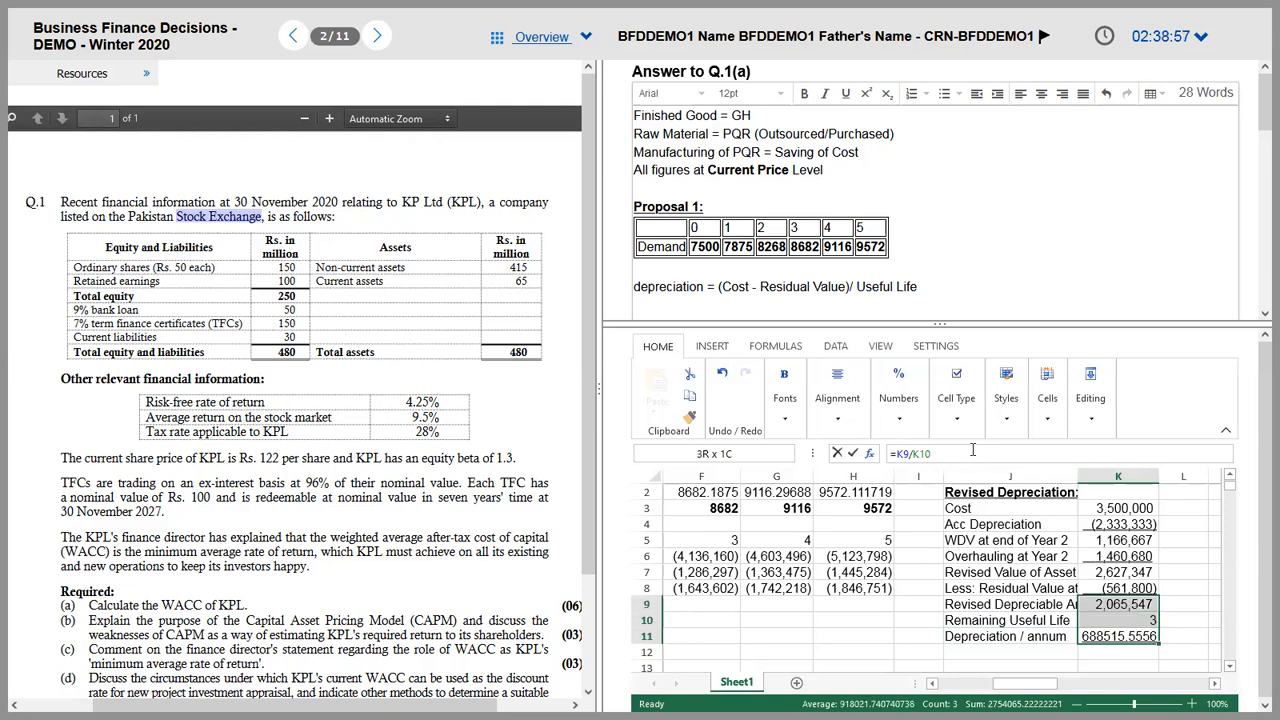
pyautogui.press('Up')
pyautogui.press('Up')
pyautogui.press('Up')
pyautogui.press('Up')
pyautogui.press('Up')
pyautogui.press('Up')
pyautogui.press('Up')
pyautogui.press('Up')
pyautogui.press('Up')
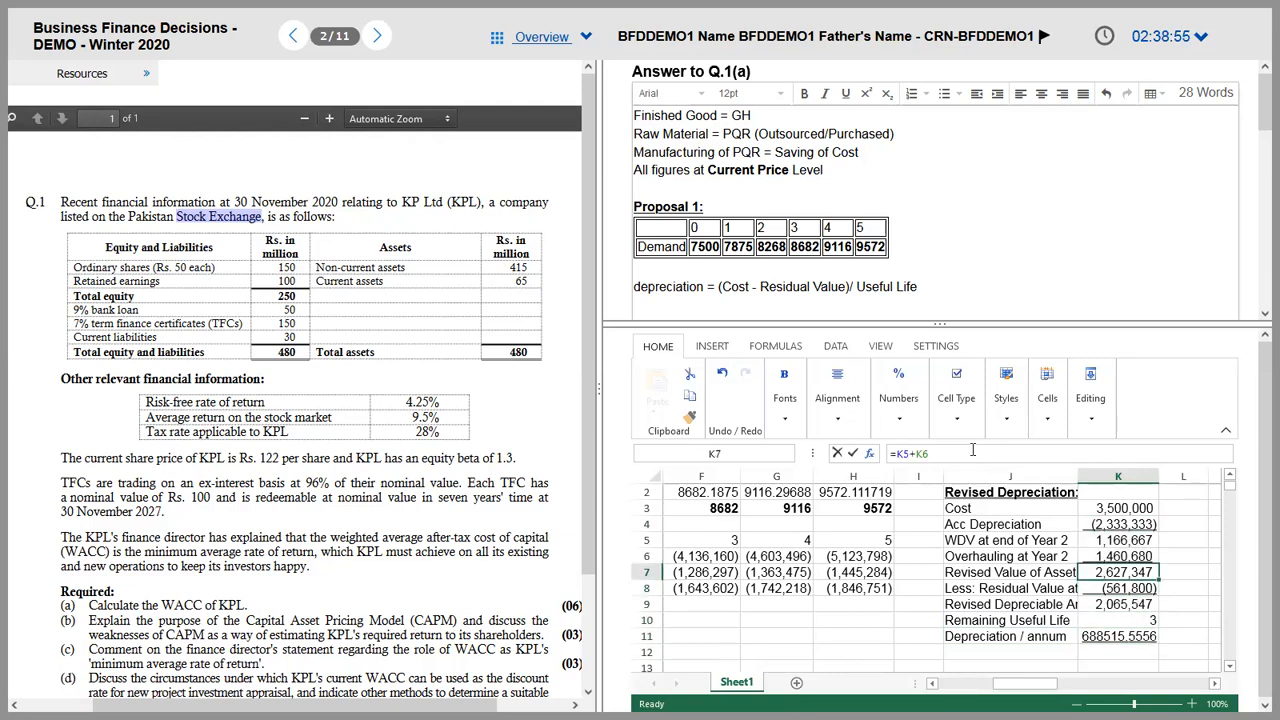
pyautogui.press('Down')
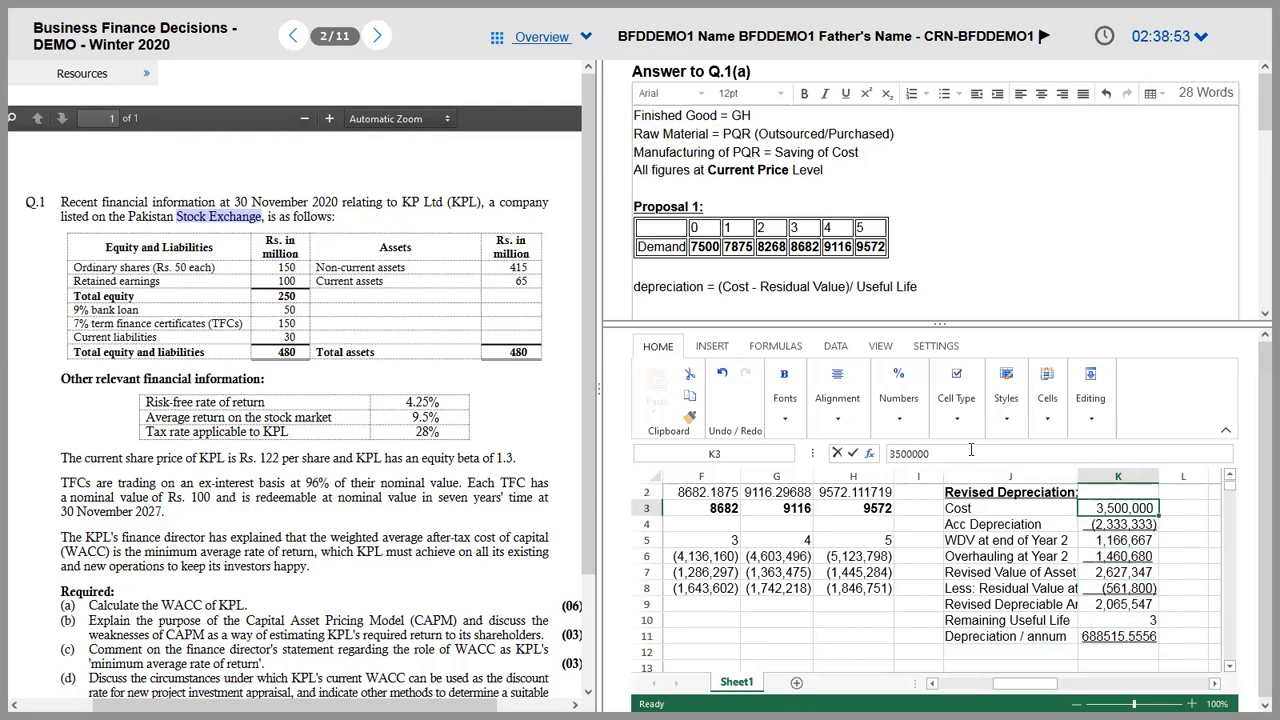
pyautogui.hotkey('ctrl', 'c')
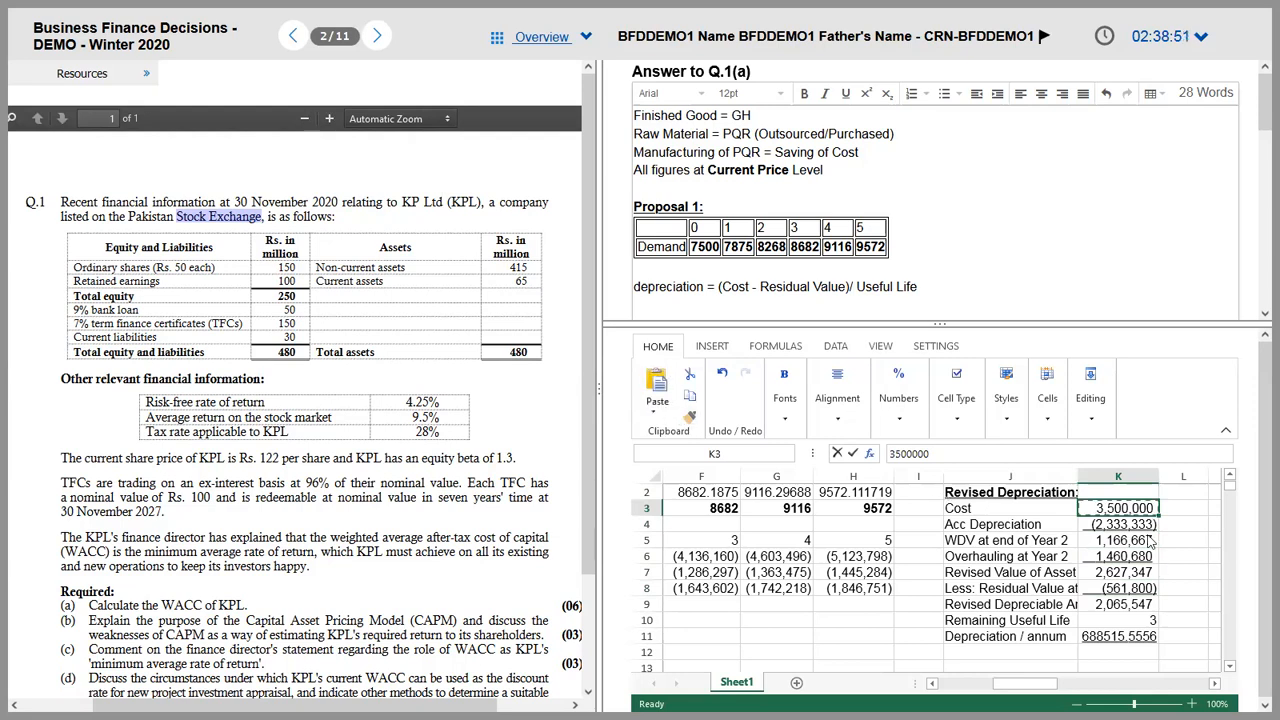
# Step: Give the annual depreciation figure the Cost figure's number format, showing 688,516
pyautogui.click(1125, 638)
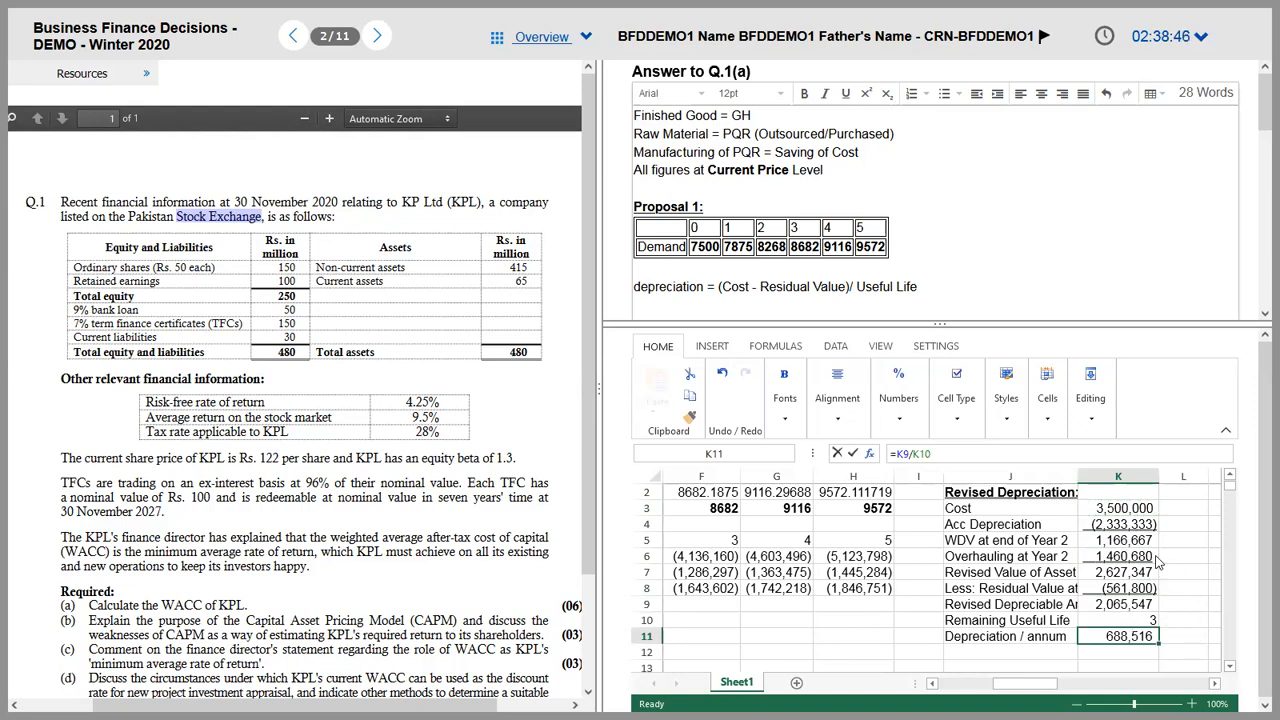
pyautogui.press('Up')
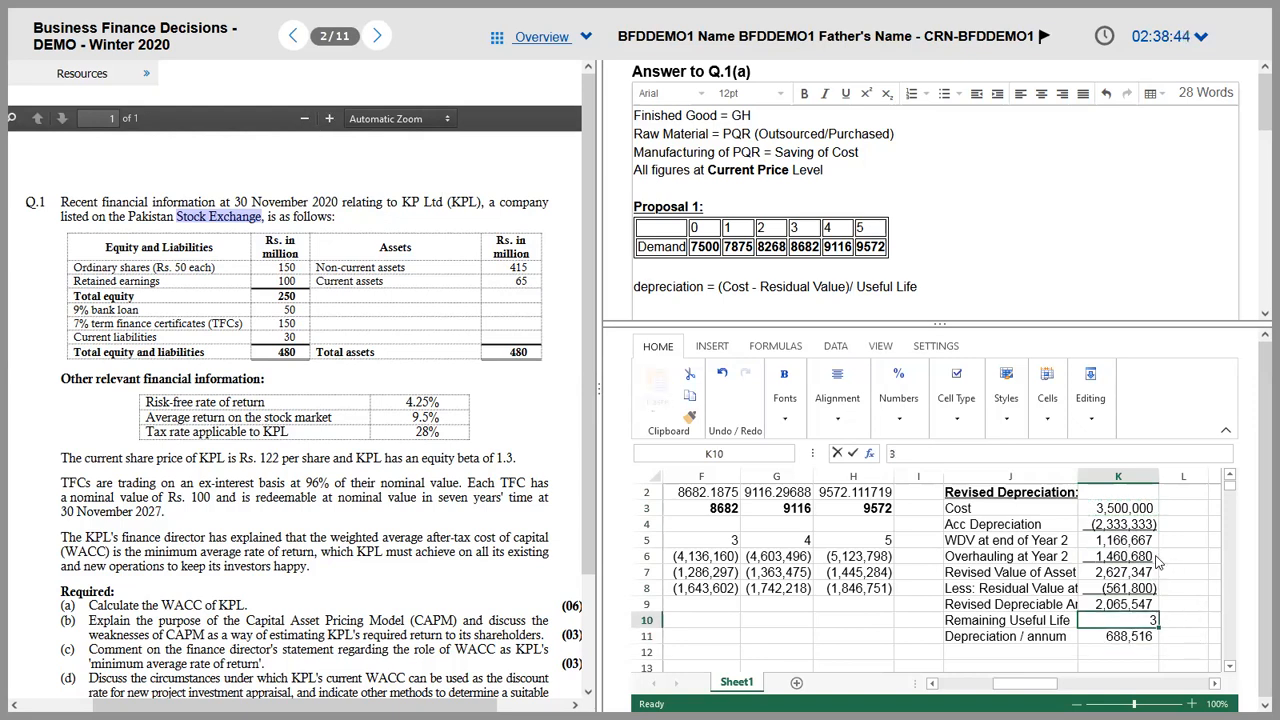
pyautogui.press('Down')
pyautogui.press('Down')
pyautogui.press('Up')
pyautogui.press('Up')
pyautogui.press('Up')
pyautogui.press('Down')
pyautogui.press('Down')
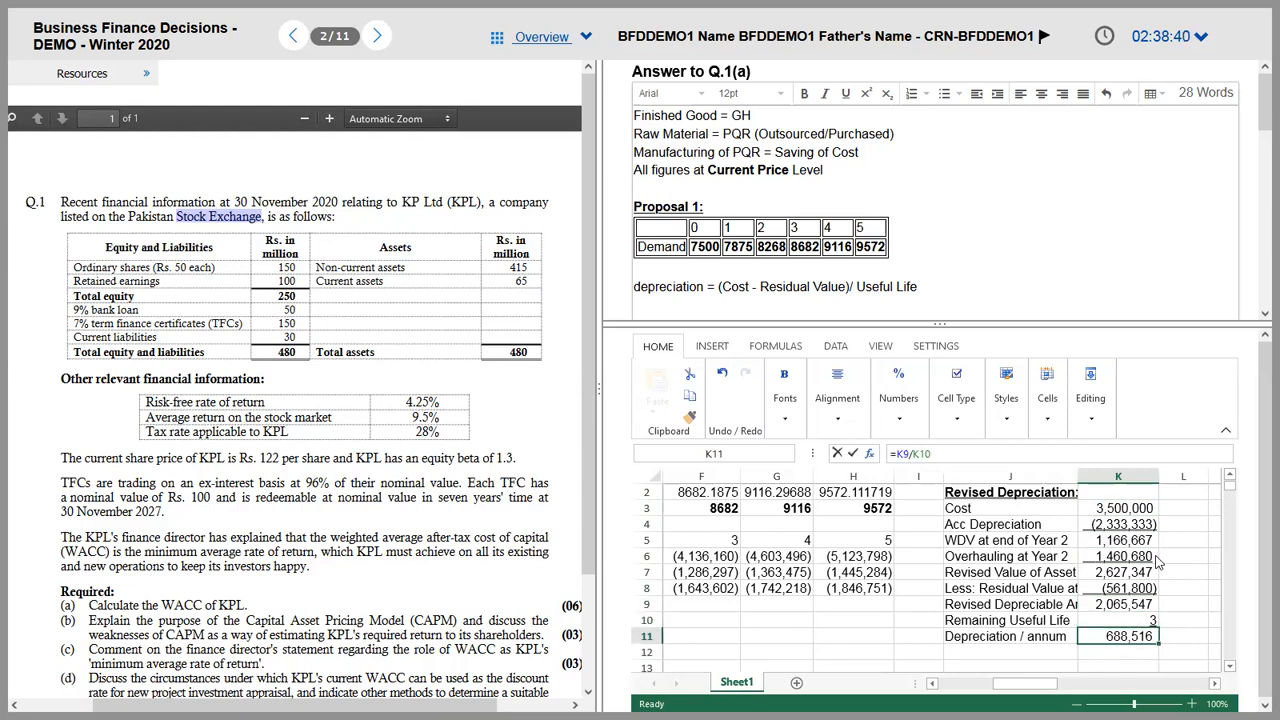
# Step: Copy the J2:K11 Revised Depreciation table and paste it into the answer below the formula
pyautogui.hotkey('shift', 'Down')
pyautogui.hotkey('shift', 'Up')
pyautogui.hotkey('shift', 'Left')
pyautogui.hotkey('shift', 'Up')
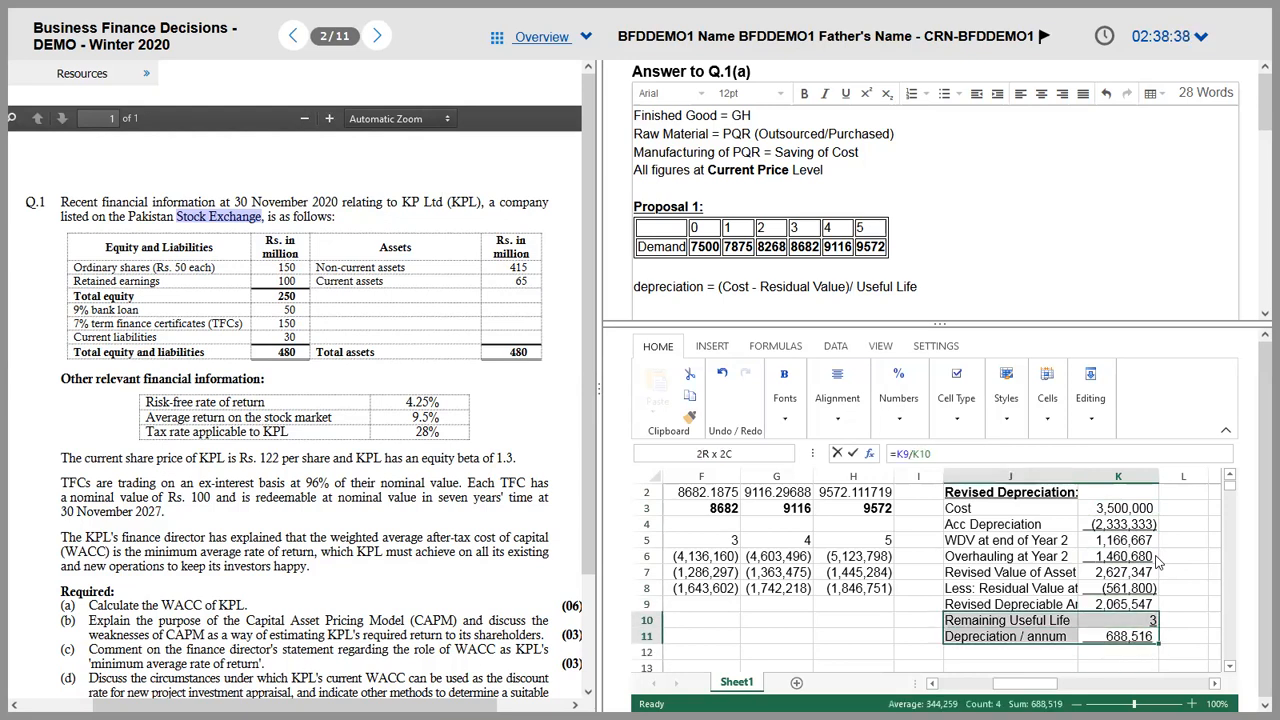
pyautogui.hotkey('shift', 'Up')
pyautogui.hotkey('shift', 'Up')
pyautogui.hotkey('shift', 'Up')
pyautogui.hotkey('shift', 'Up')
pyautogui.hotkey('shift', 'Up')
pyautogui.hotkey('shift', 'Up')
pyautogui.hotkey('shift', 'Up')
pyautogui.hotkey('shift', 'Up')
pyautogui.hotkey('shift', 'Up')
pyautogui.hotkey('shift', 'Down')
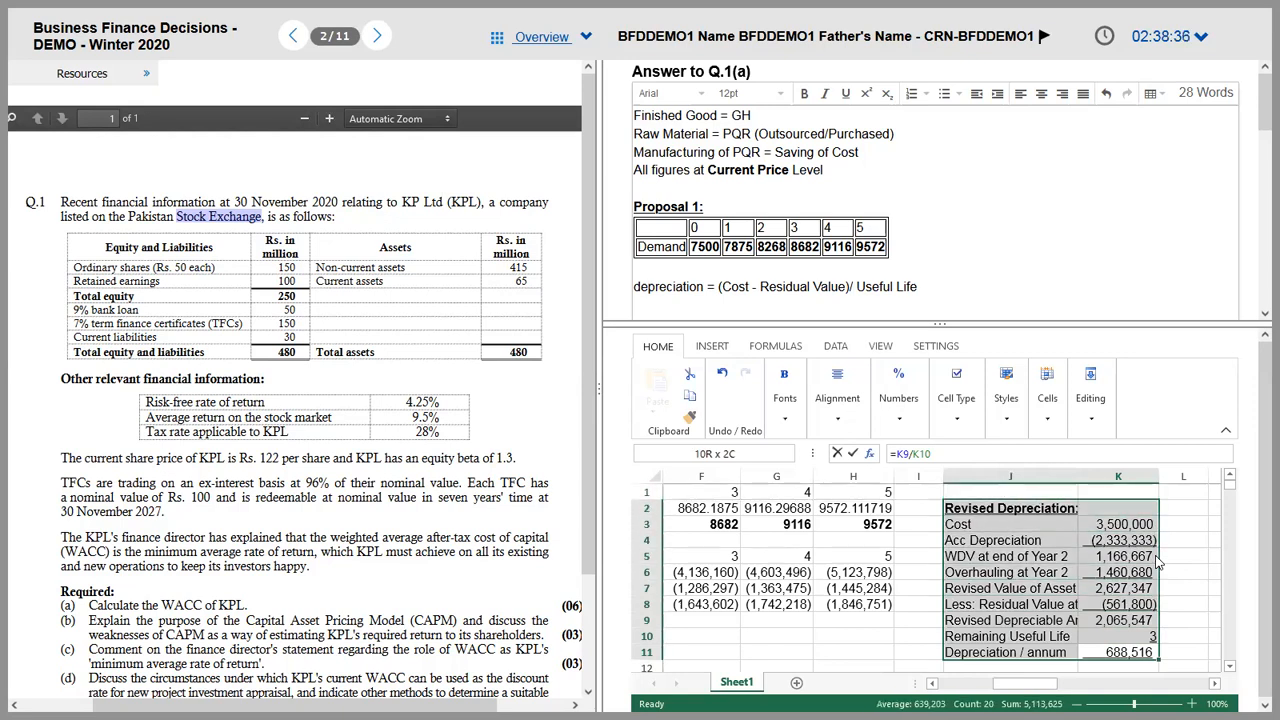
pyautogui.hotkey('ctrl', 'c')
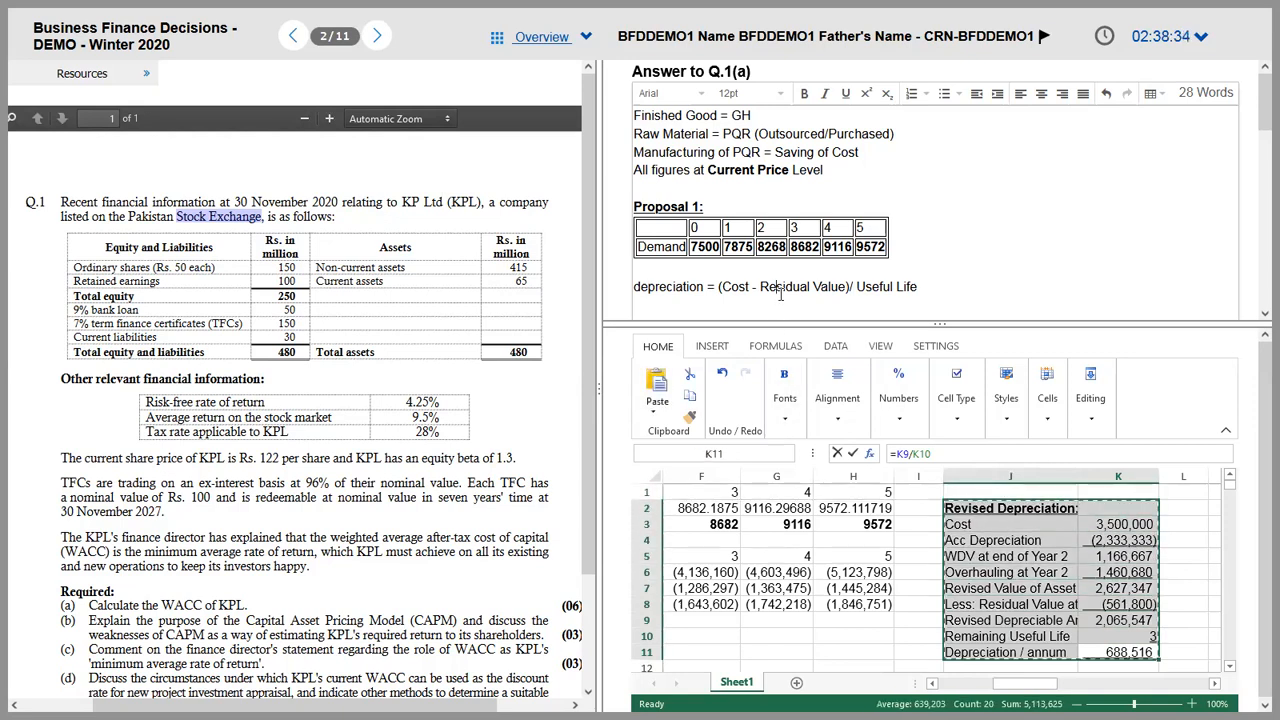
pyautogui.scroll(-1, 781, 294)
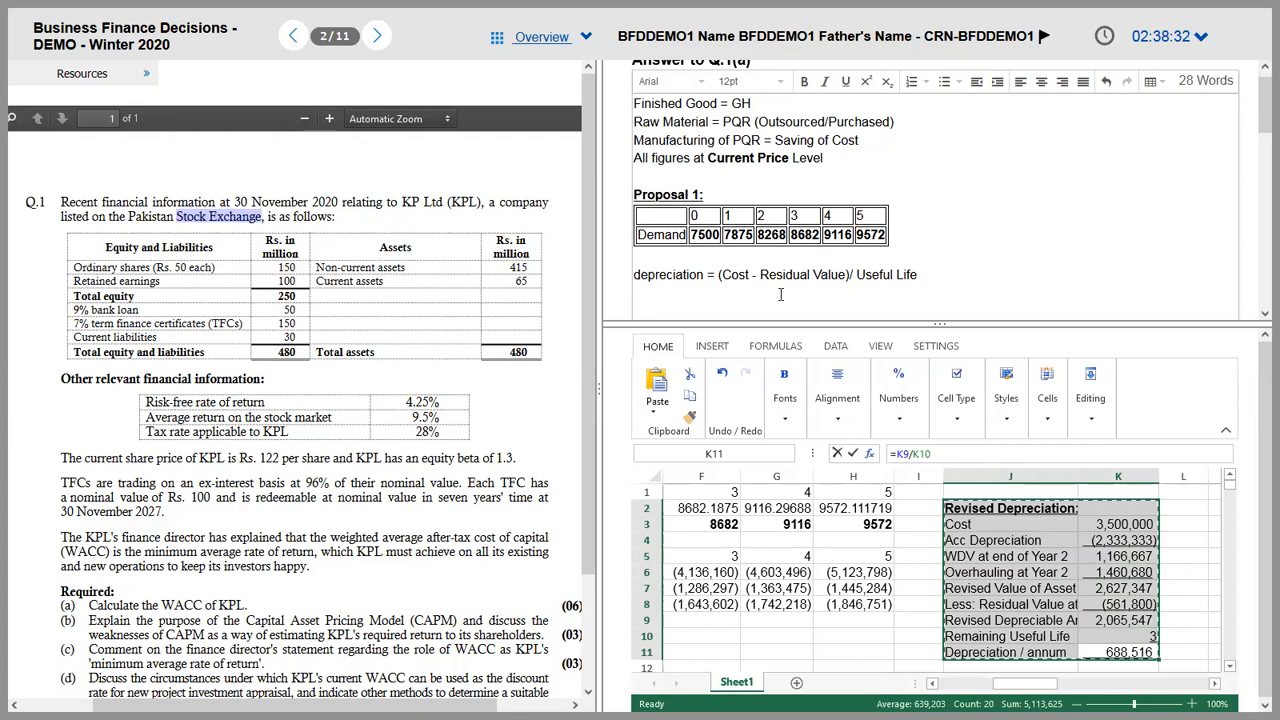
pyautogui.hotkey('ctrl', 'v')
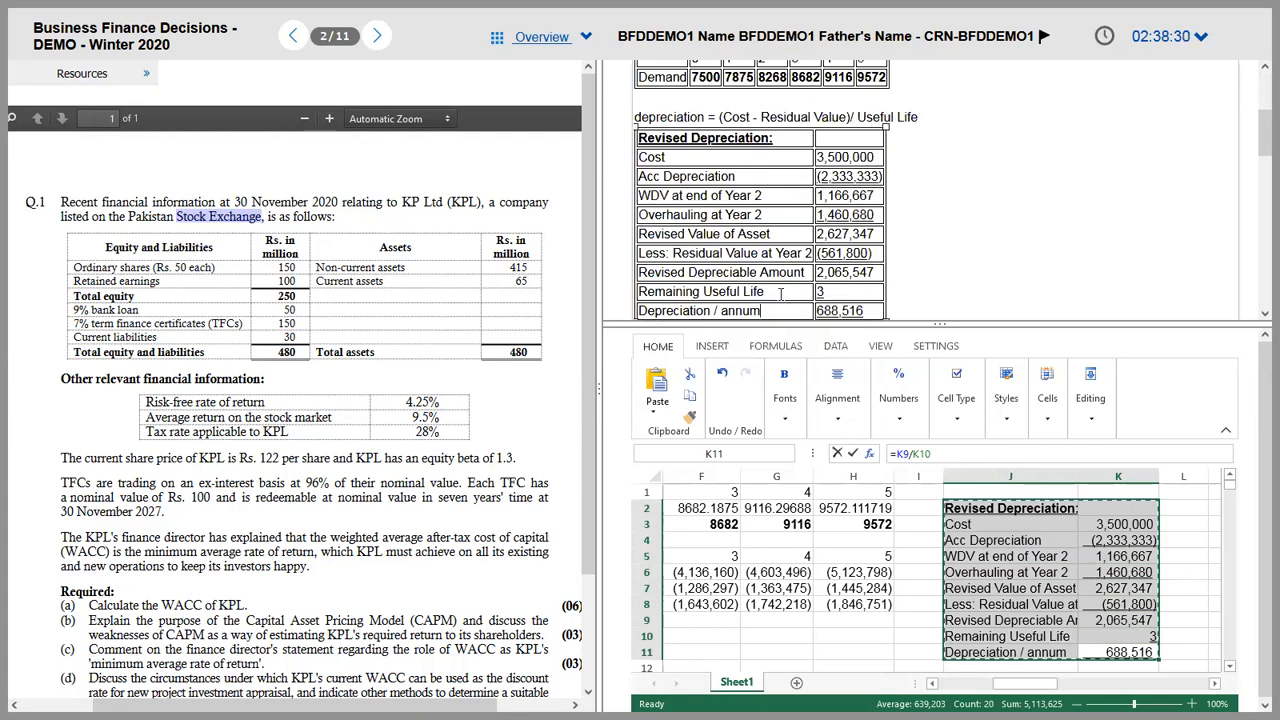
pyautogui.press('Up')
pyautogui.press('Up')
pyautogui.press('Up')
pyautogui.press('Up')
pyautogui.scroll(-1, 780, 292)
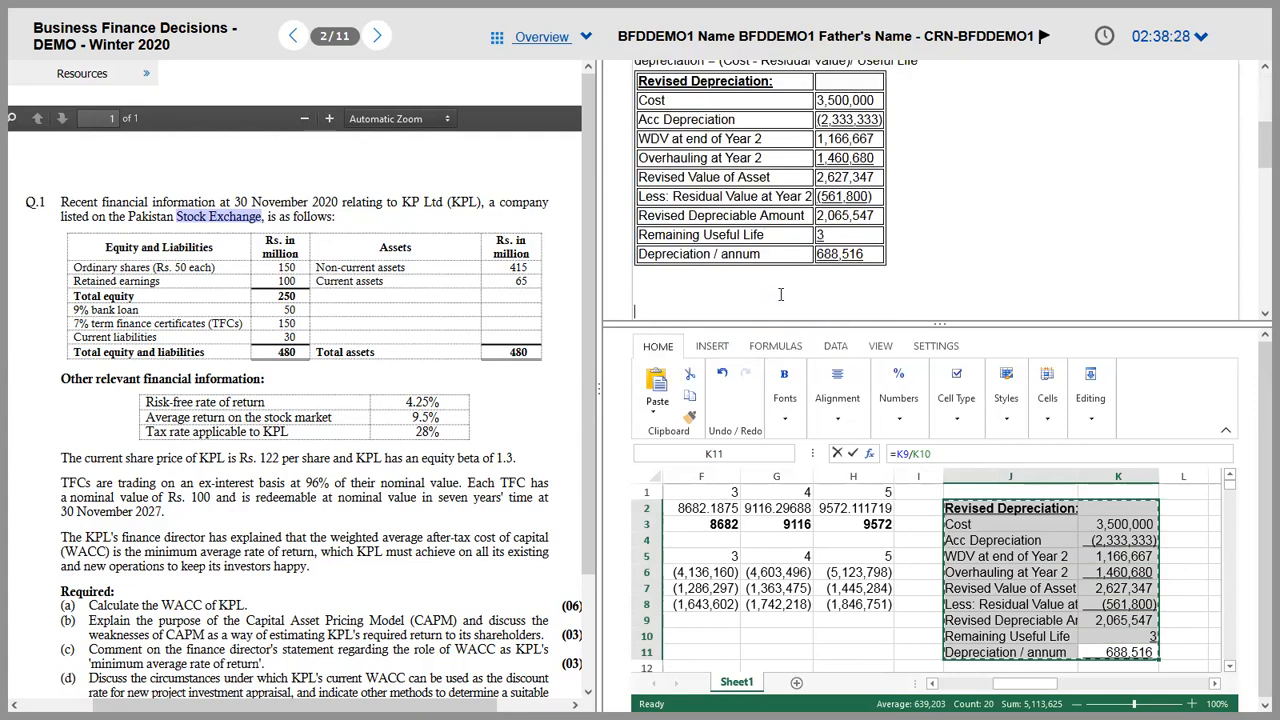
# Step: Enter -688516 as the Depreciation value in F9 and fill it across to H9
pyautogui.click(757, 637)
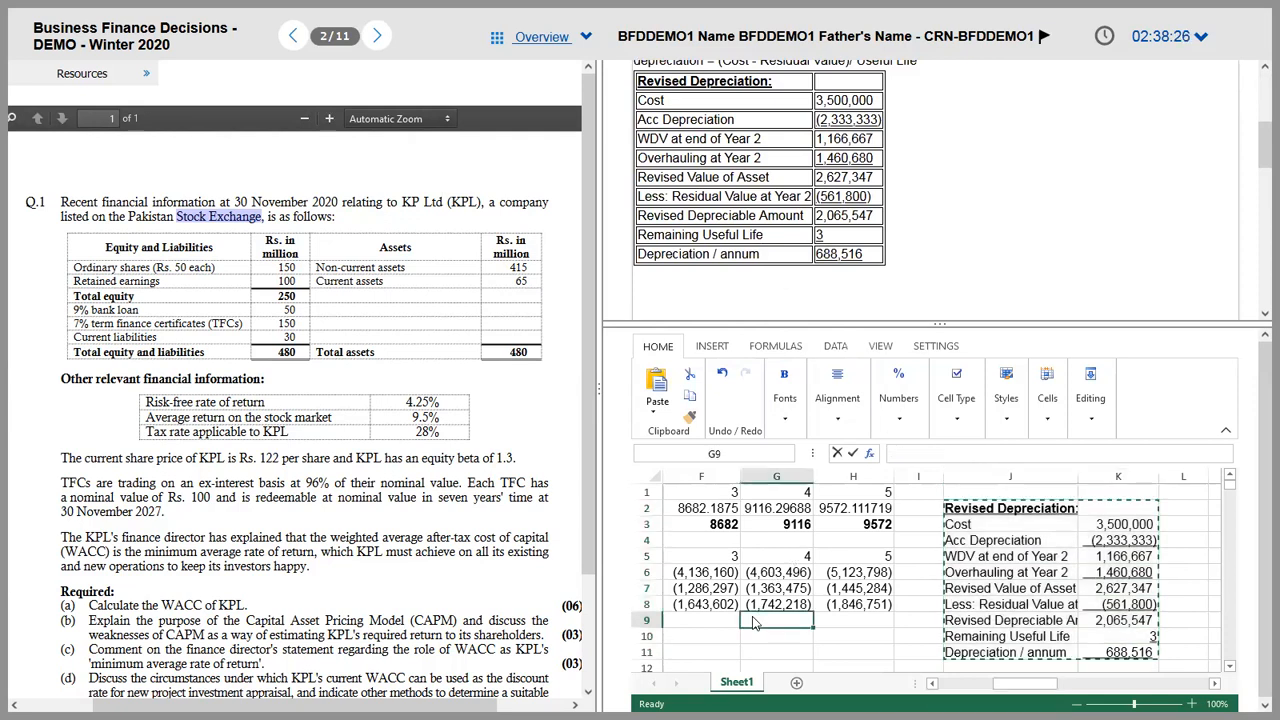
pyautogui.hscroll(-2, 752, 616)
pyautogui.click(755, 620)
pyautogui.press('Right')
pyautogui.write('-688516')
pyautogui.press('Tab')
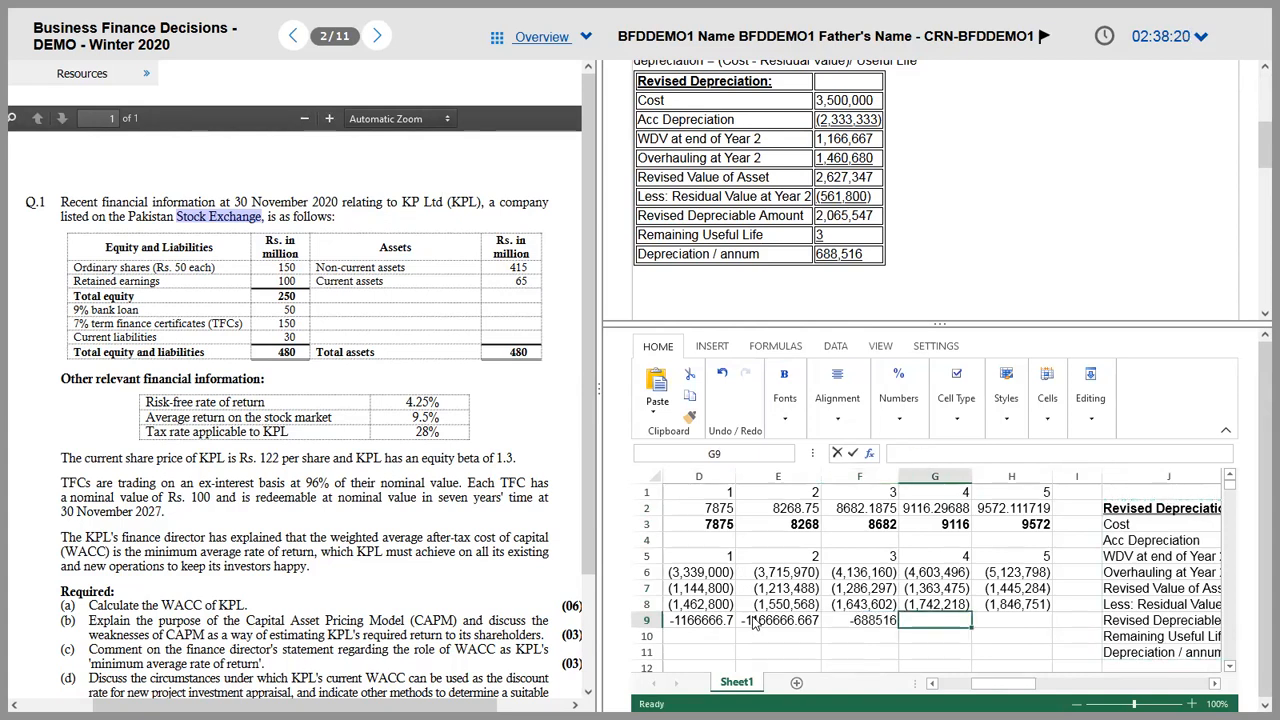
pyautogui.press('Left')
pyautogui.hotkey('shift', 'Right')
pyautogui.hotkey('shift', 'Right')
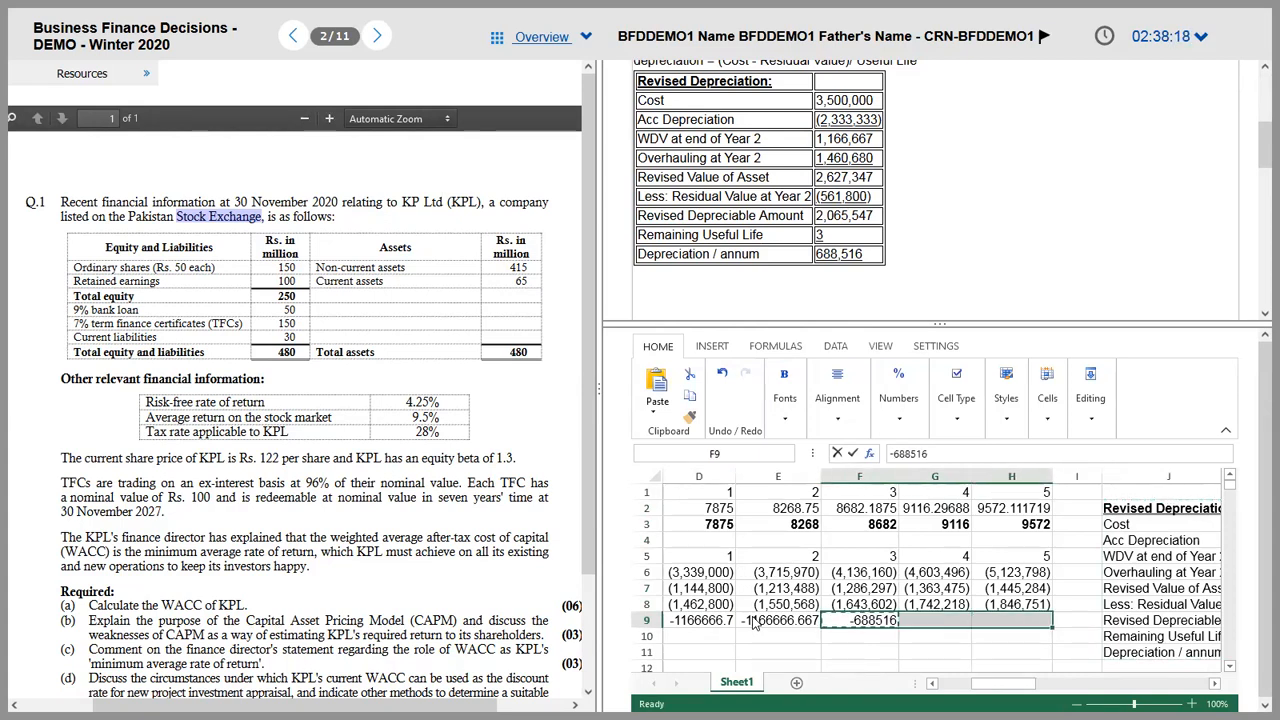
pyautogui.hotkey('ctrl', 'v')
pyautogui.press('Left')
pyautogui.press('Left')
pyautogui.press('Left')
# Step: Copy D6's bracketed number format onto D9:E9
pyautogui.press('Right')
pyautogui.press('Up')
pyautogui.press('Up')
pyautogui.press('Up')
pyautogui.hotkey('ctrl', 'c')
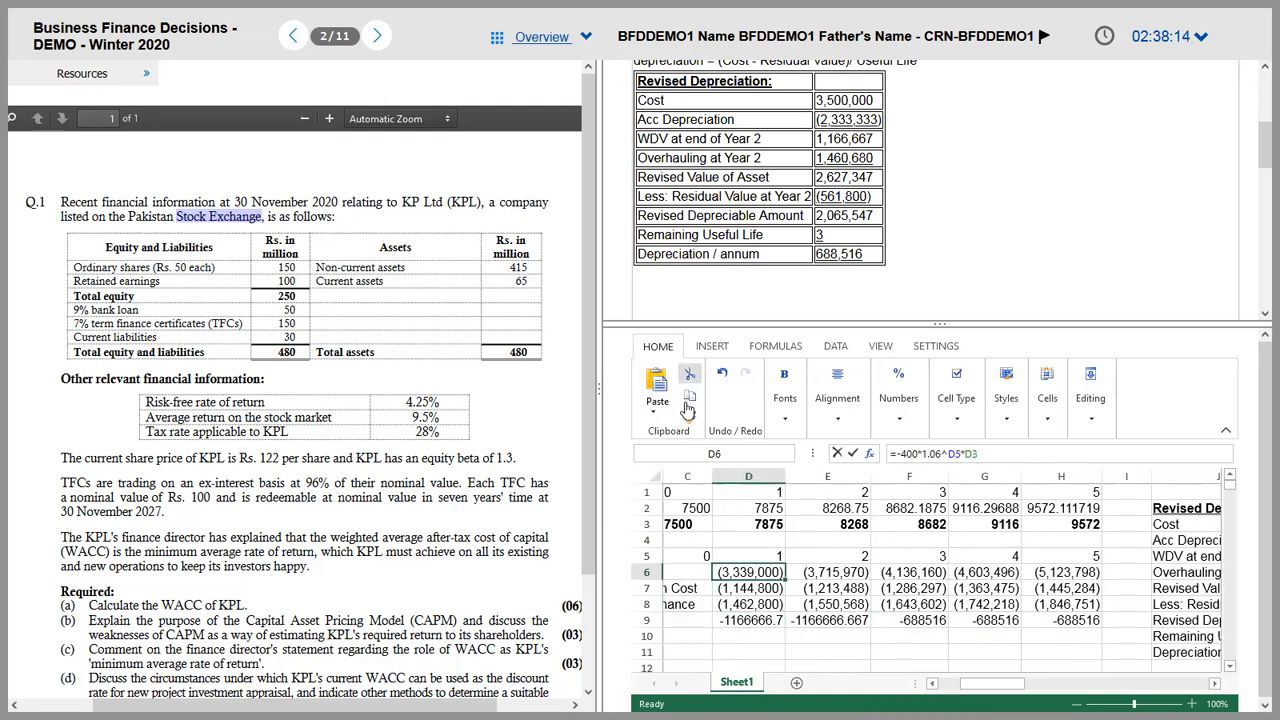
pyautogui.moveTo(750, 620); pyautogui.dragTo(836, 620)
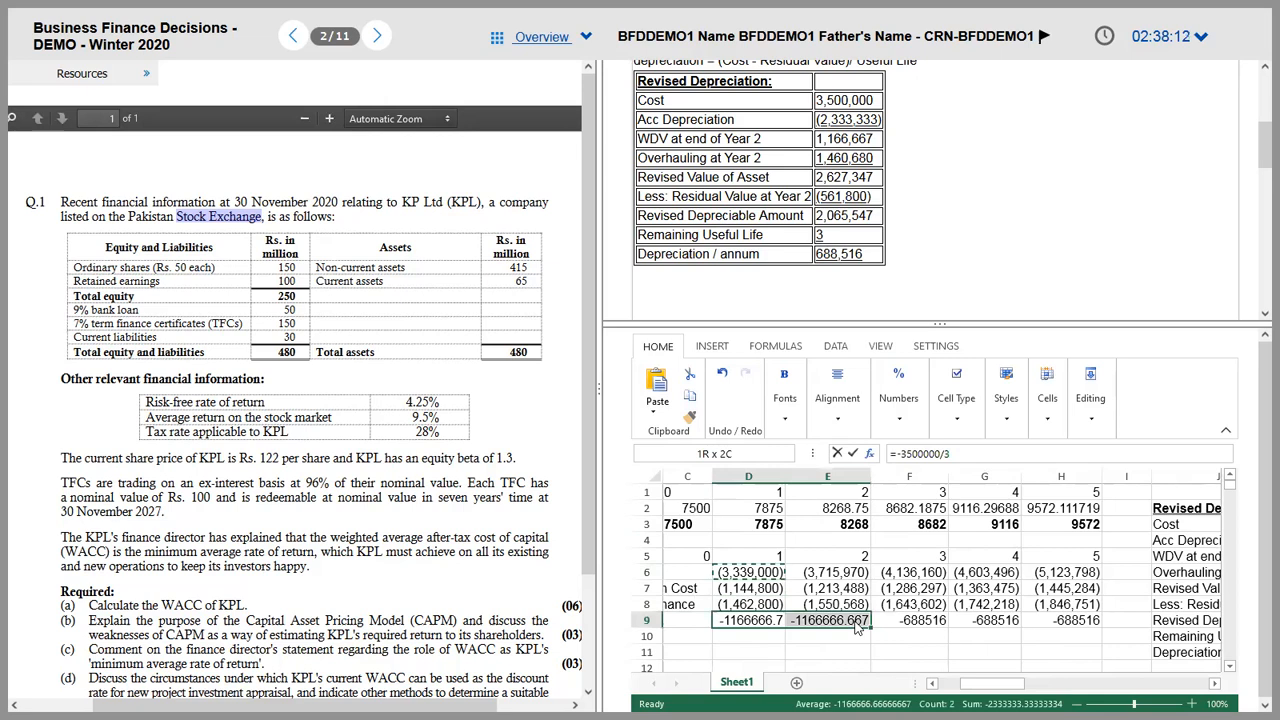
# Step: Format Paint D9's bracketed format onto F9:H9, giving (688,516), and save
pyautogui.click(984, 620)
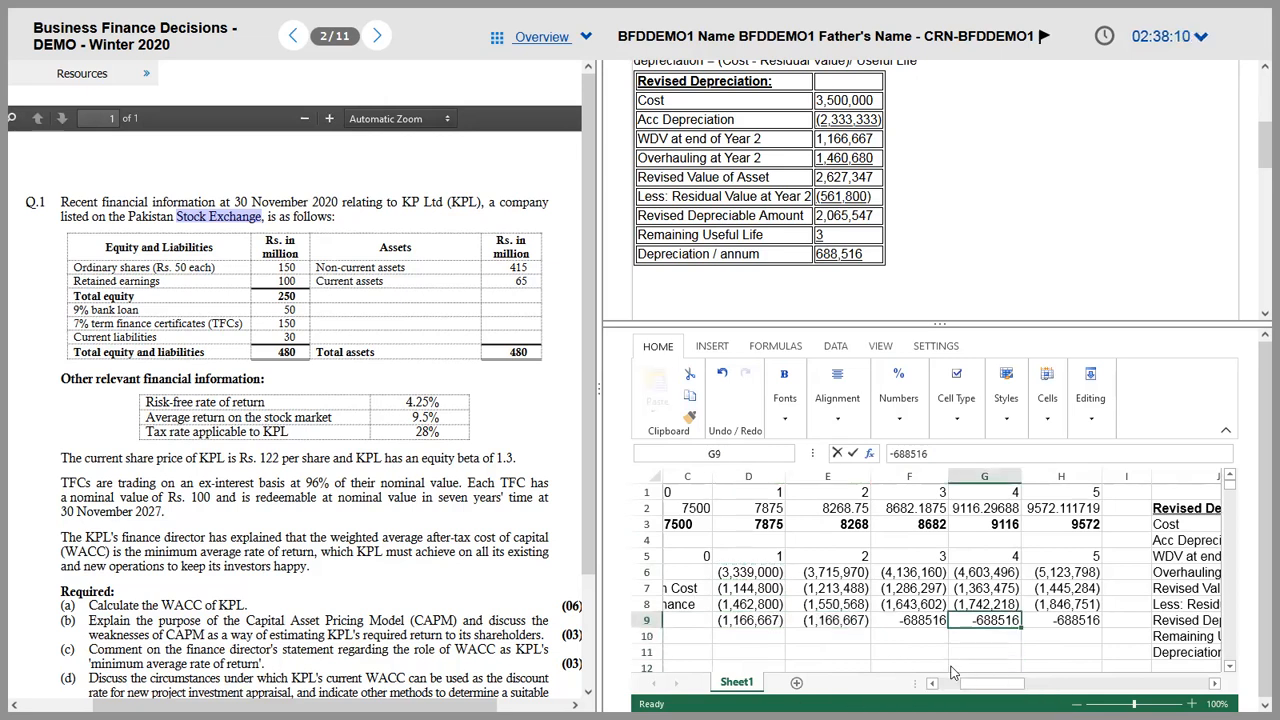
pyautogui.click(760, 620)
pyautogui.click(689, 395)
pyautogui.click(906, 621)
pyautogui.keyDown('shift'); pyautogui.click(1062, 620); pyautogui.keyUp('shift')
pyautogui.press('Return')
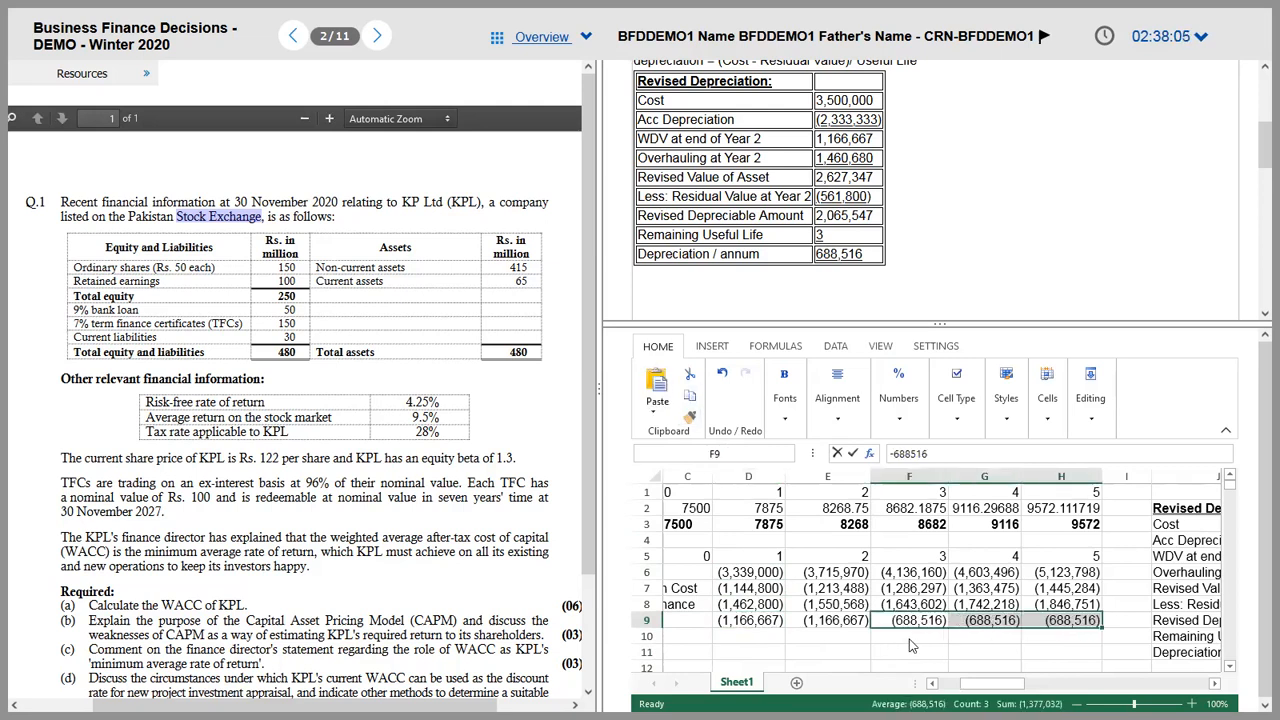
pyautogui.click(908, 642)
pyautogui.hotkey('ctrl', 's')
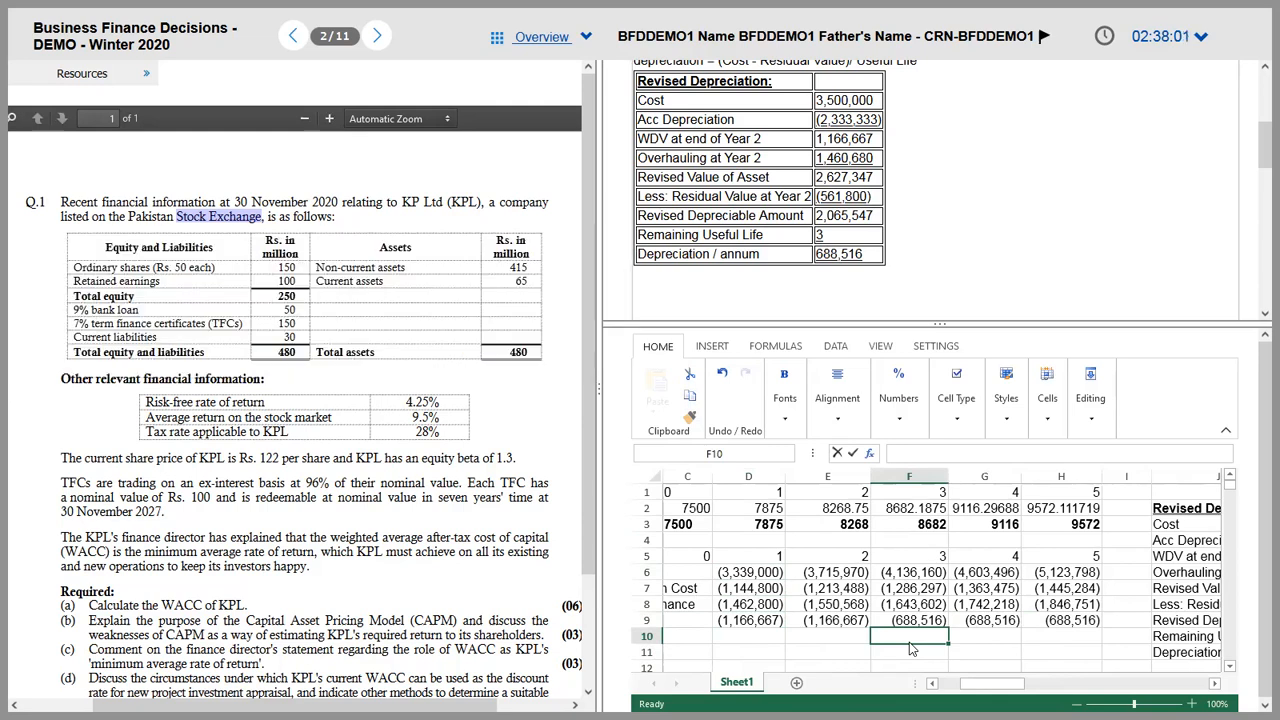
pyautogui.press('Left')
pyautogui.press('Left')
pyautogui.press('Left')
pyautogui.press('Left')
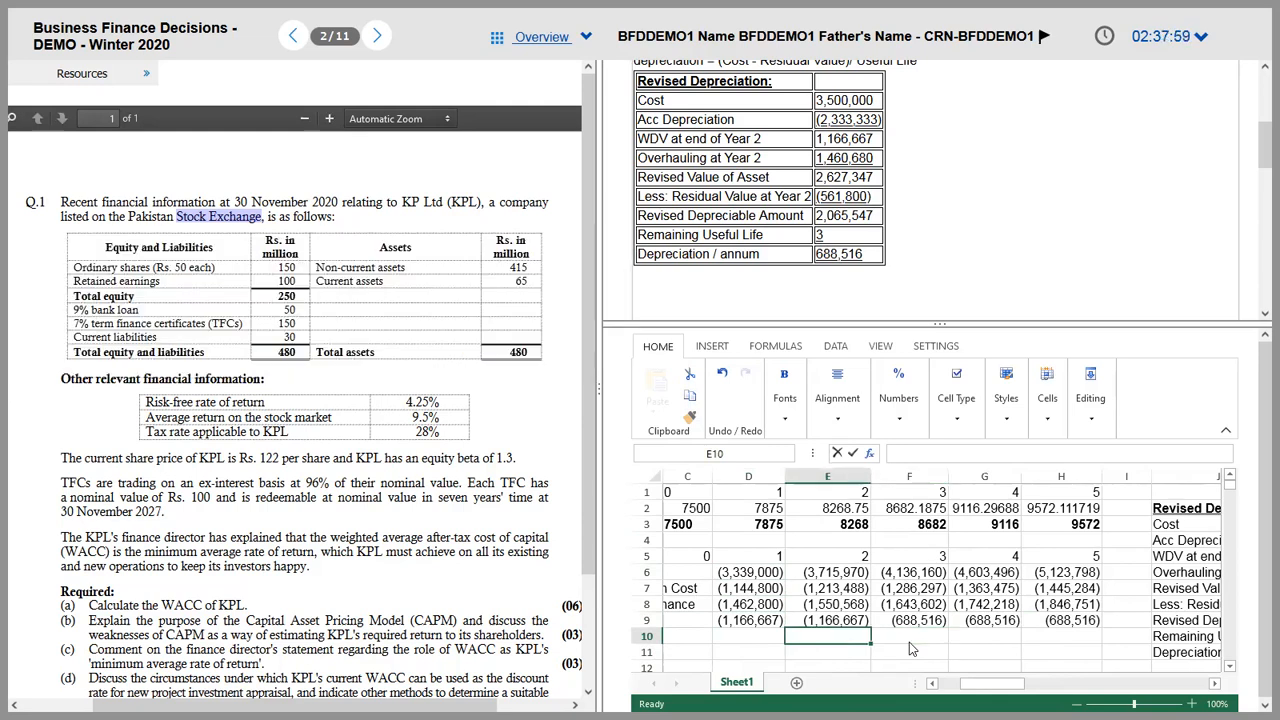
pyautogui.press('Right')
pyautogui.press('Right')
pyautogui.press('Right')
pyautogui.press('Right')
pyautogui.press('Right')
pyautogui.press('Right')
pyautogui.press('Right')
pyautogui.press('Right')
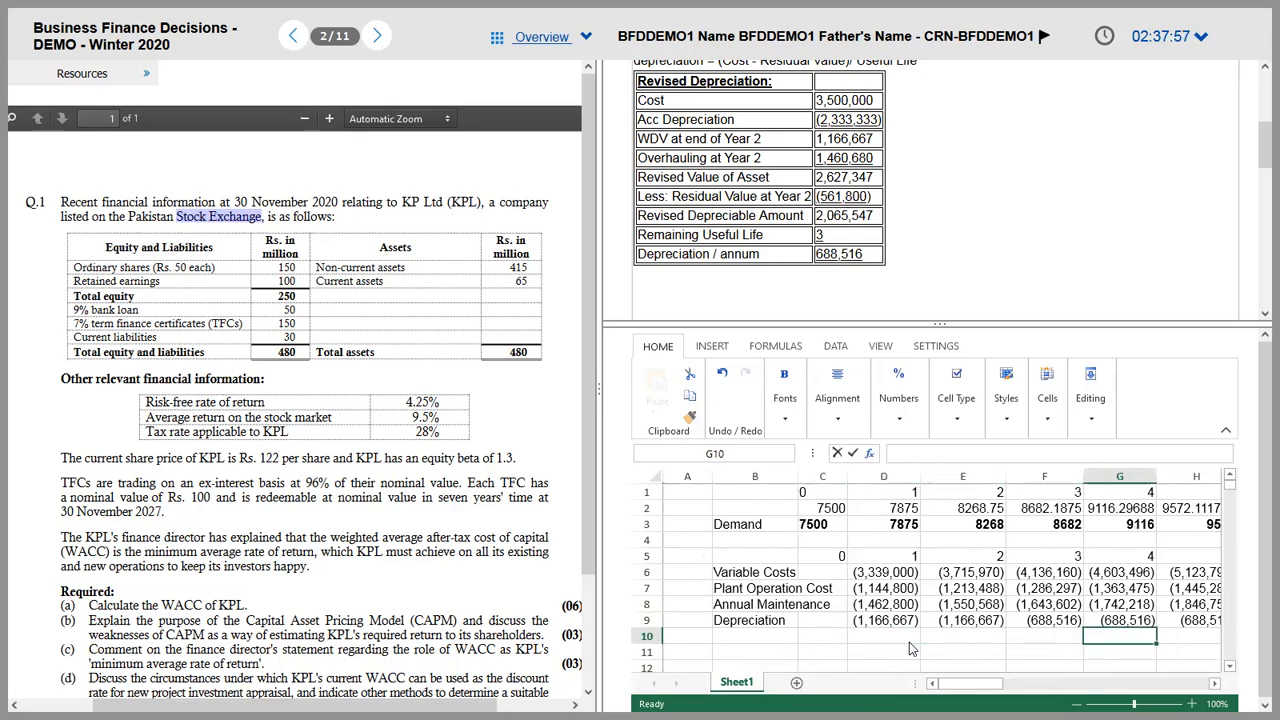
pyautogui.press('Up')
pyautogui.press('Up')
pyautogui.press('Up')
pyautogui.press('Up')
pyautogui.press('Up')
pyautogui.press('Up')
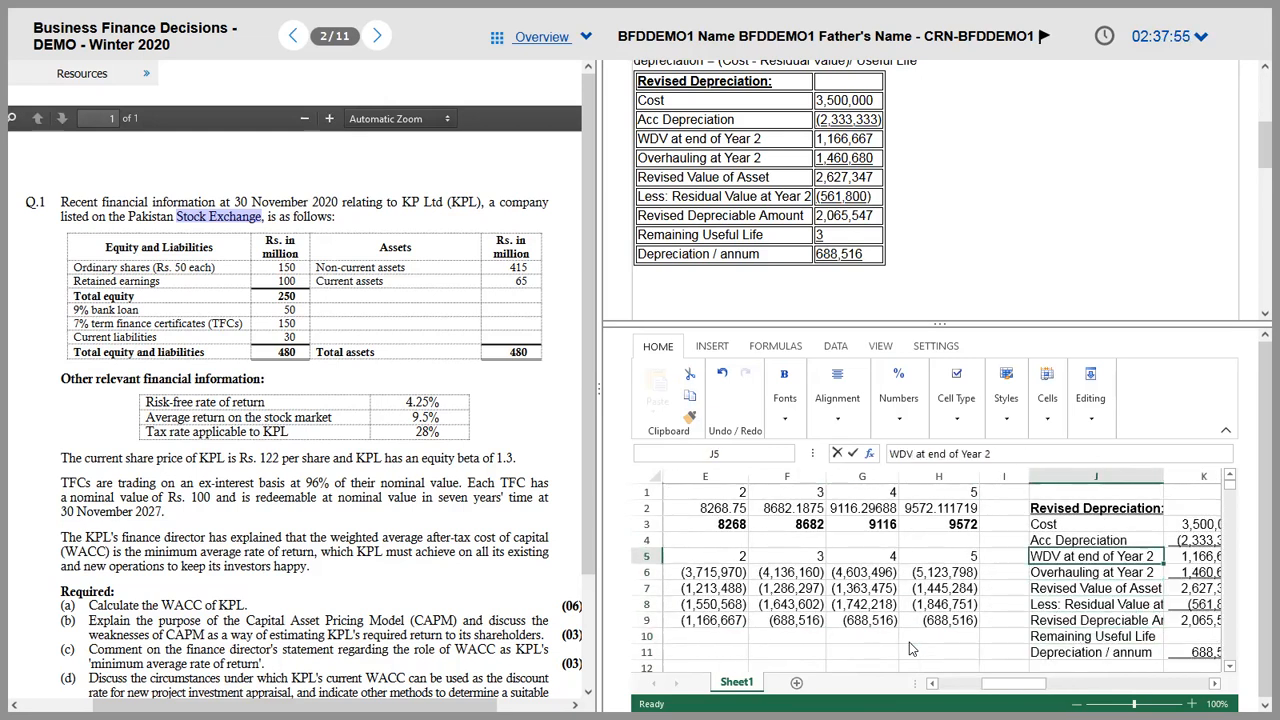
# Step: Append 'at end of Year 2' to the Acc Depreciation label in J4
pyautogui.hscroll(1, 909, 642)
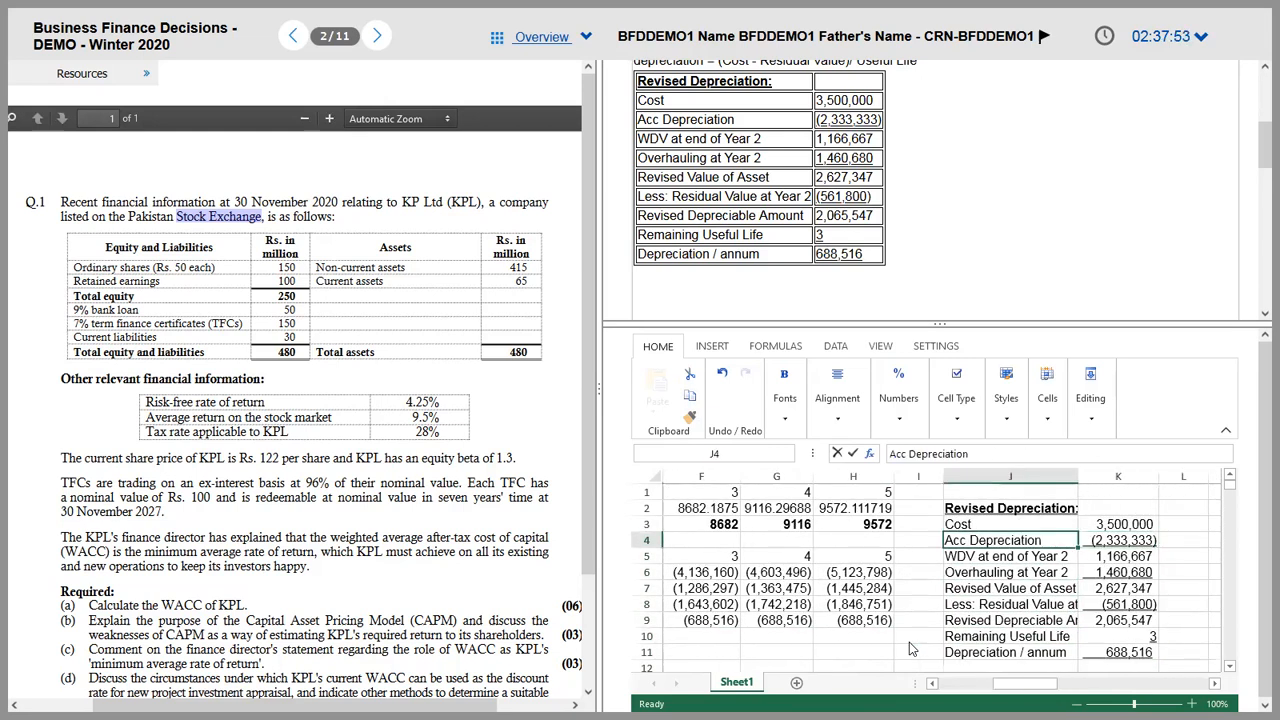
pyautogui.click(976, 453)
pyautogui.write('at end of Year 2')
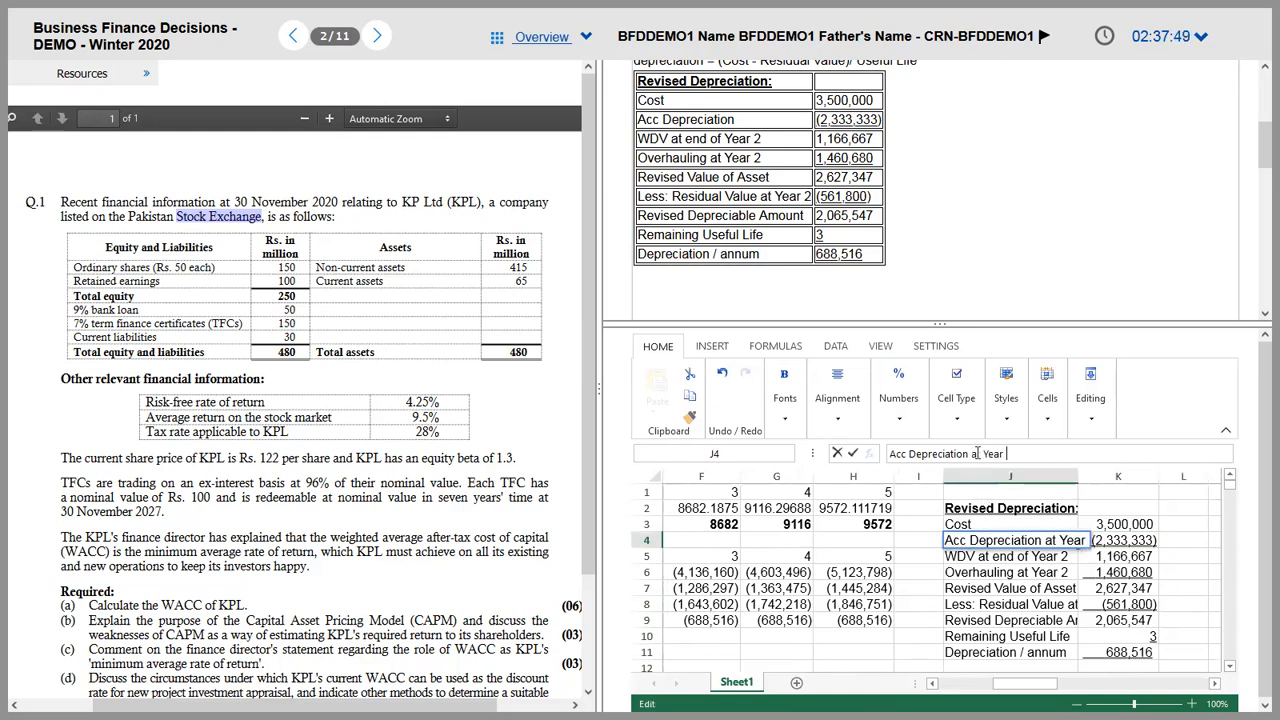
pyautogui.press('Return')
# Step: Check the overhauling and revised value formulas, then relabel the residual value row 'Less: Residual Value at Year 2'
pyautogui.press('Down')
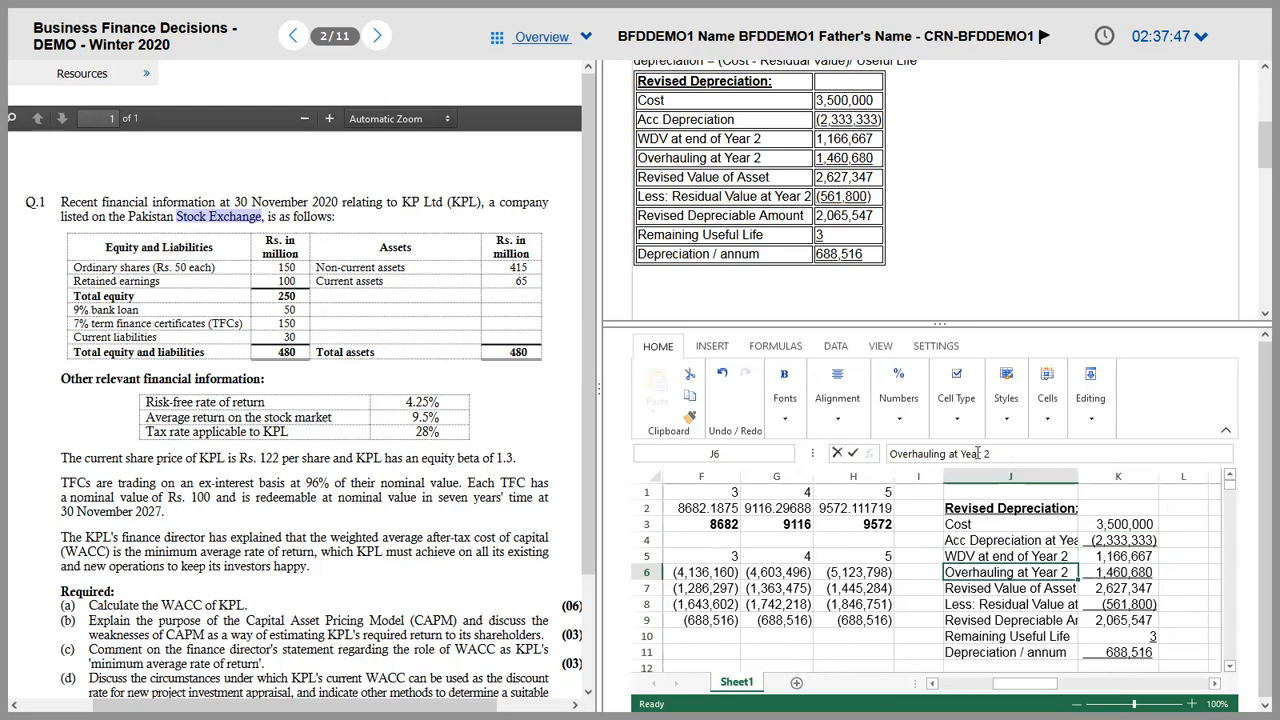
pyautogui.press('Right')
pyautogui.press('Down')
pyautogui.press('Left')
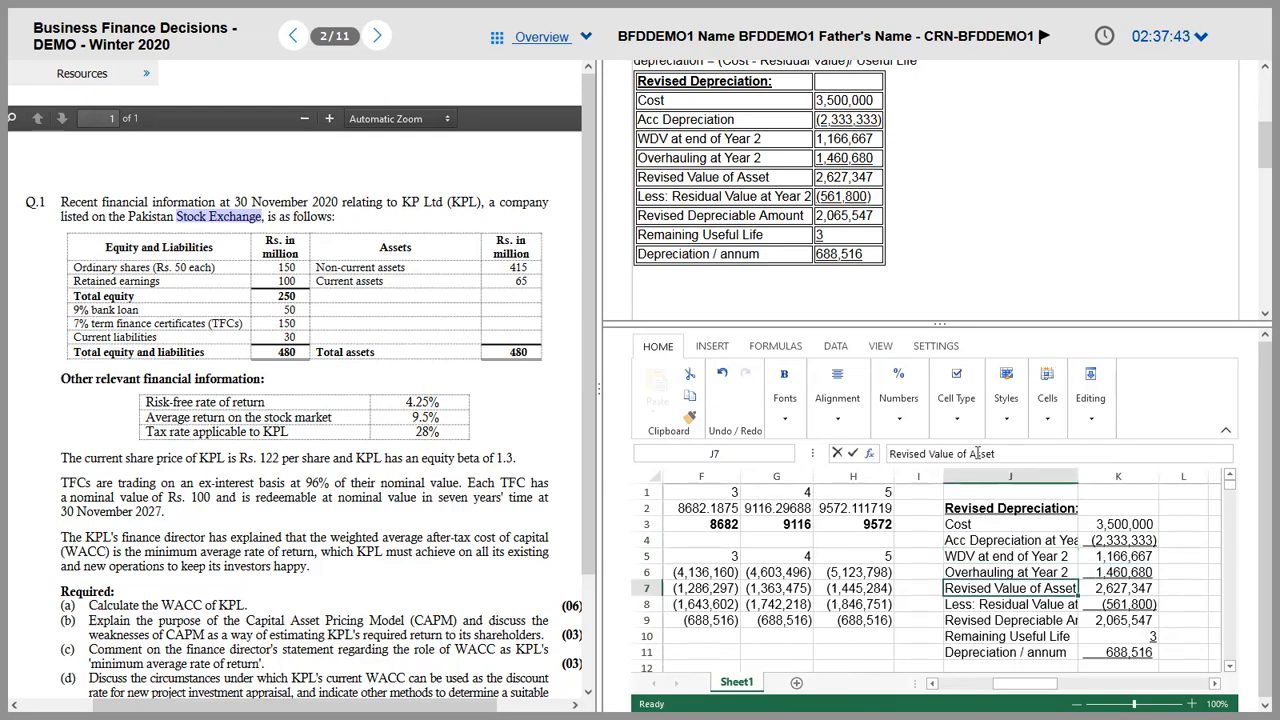
pyautogui.press('Right')
pyautogui.press('Left')
pyautogui.press('Down')
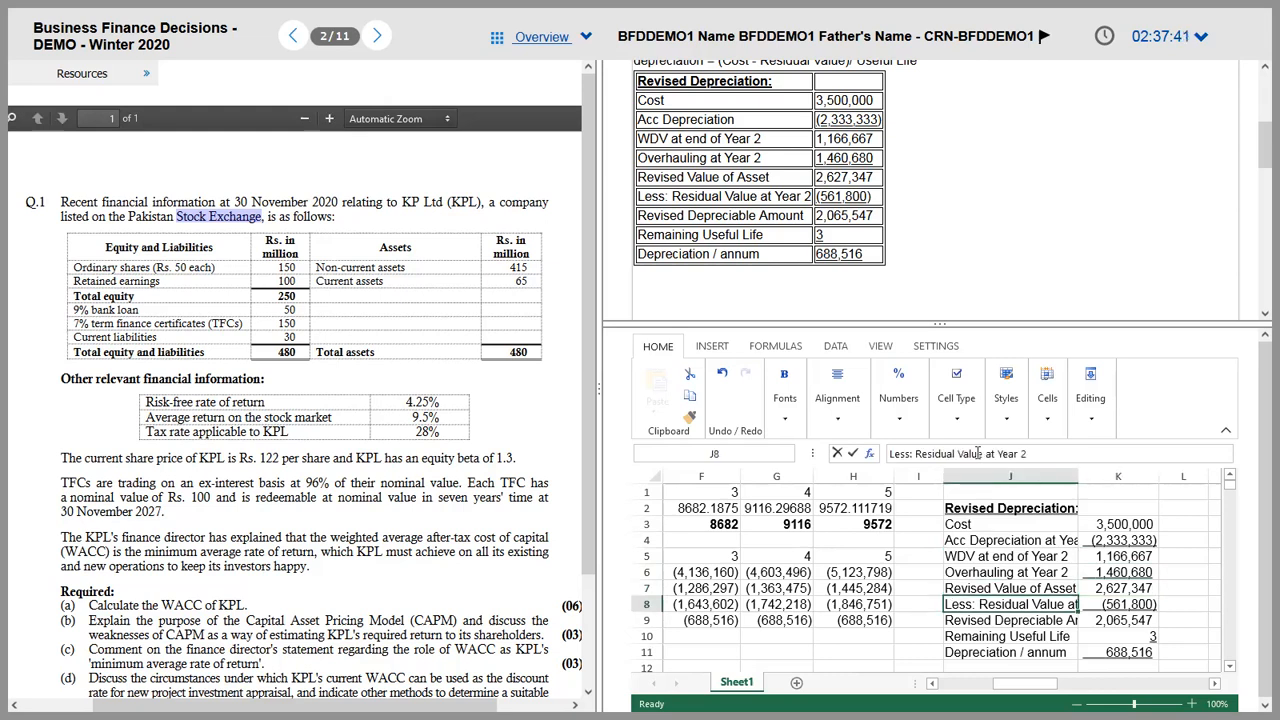
pyautogui.click(1040, 455)
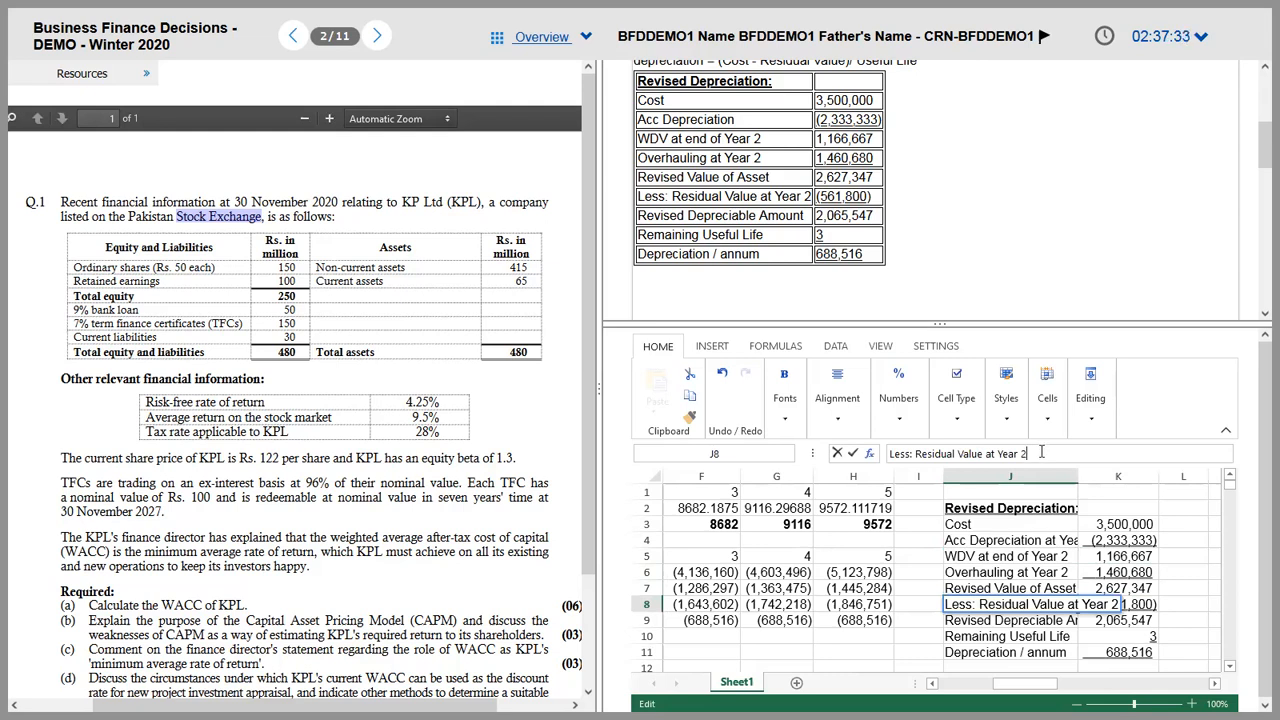
pyautogui.click(1024, 622)
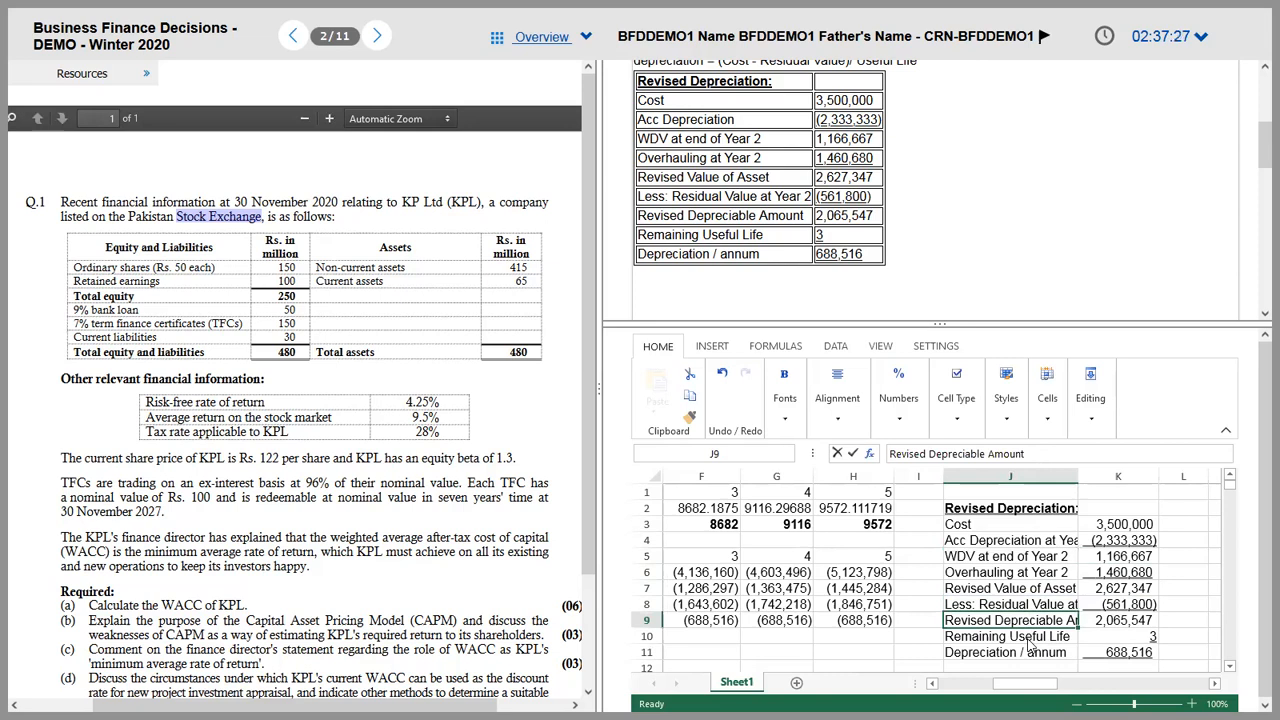
pyautogui.click(1030, 646)
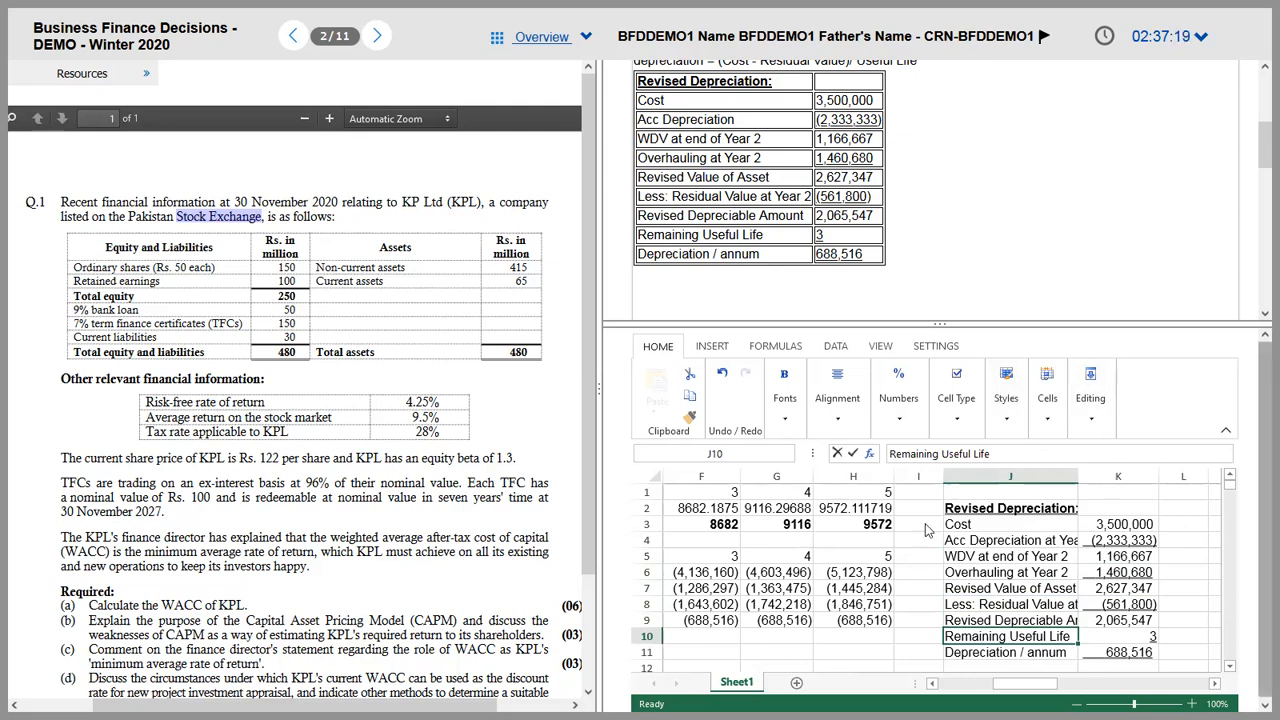
# Step: Type a phone number below the table, correcting its leading O to 0, and dismiss the save dialog
pyautogui.click(774, 289)
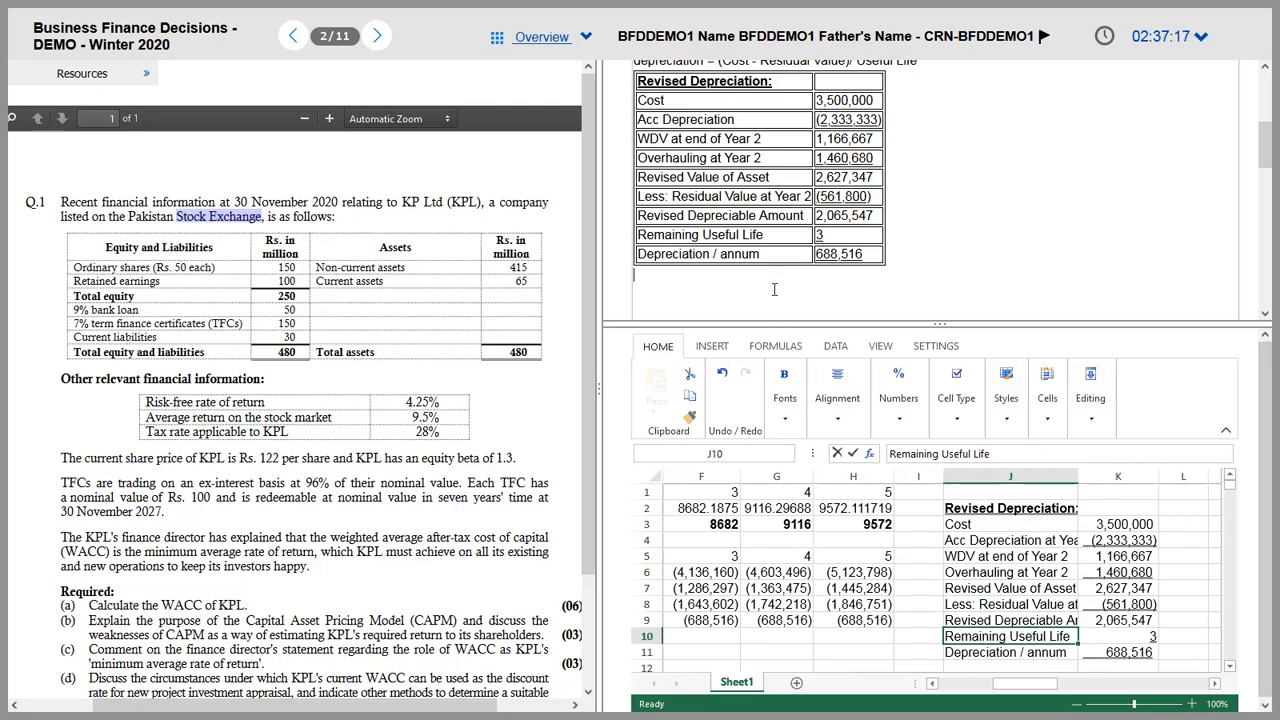
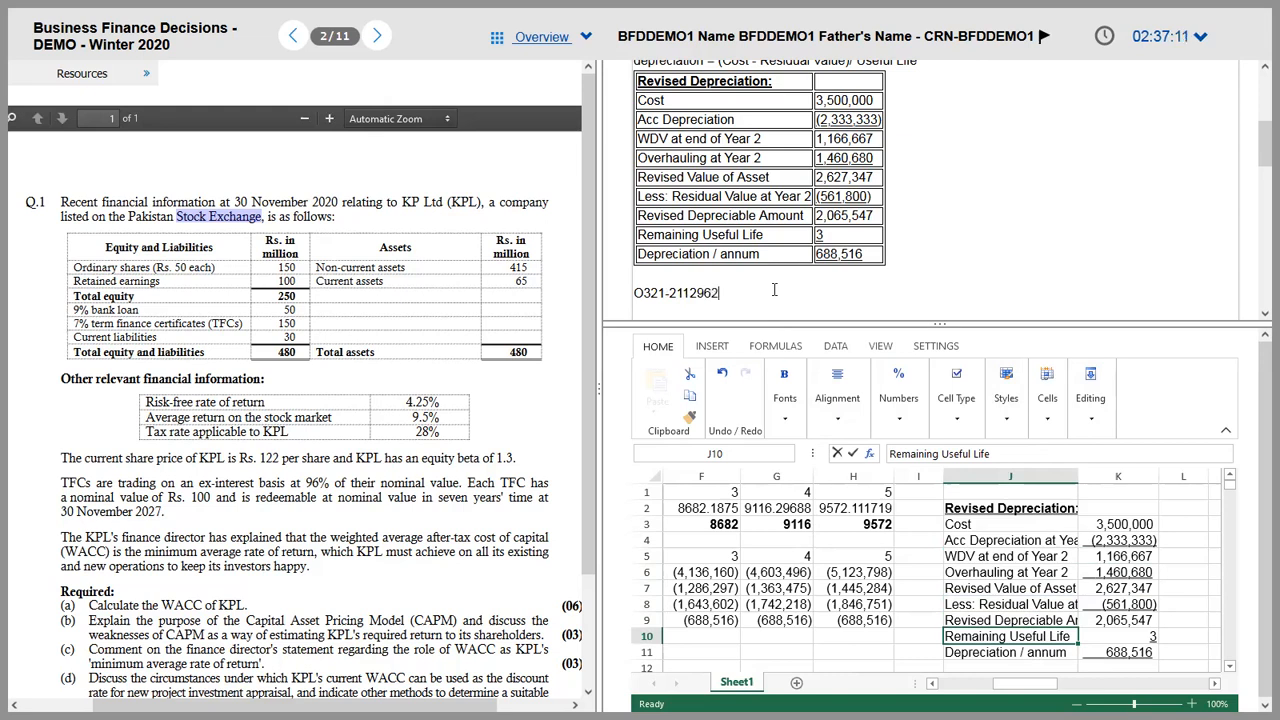
pyautogui.press('Home')
pyautogui.hotkey('shift', 'Right')
pyautogui.write('0')
pyautogui.hotkey('ctrl', 's')
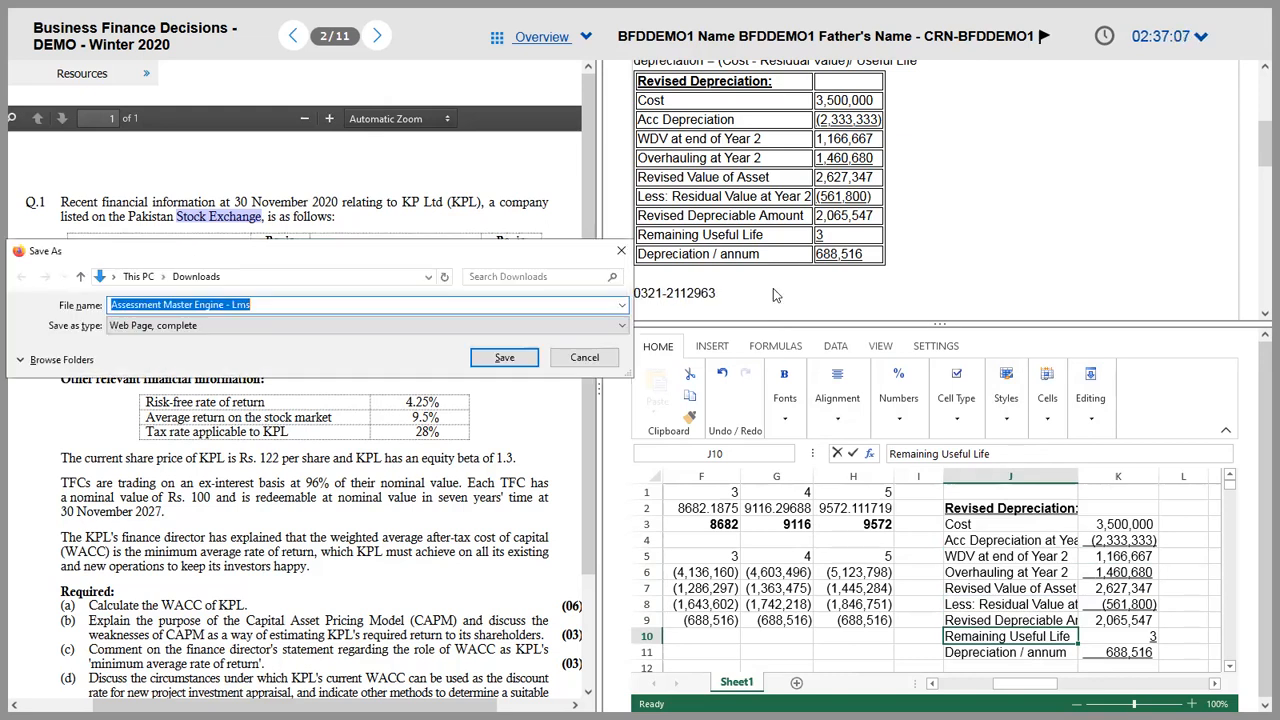
pyautogui.click(619, 253)
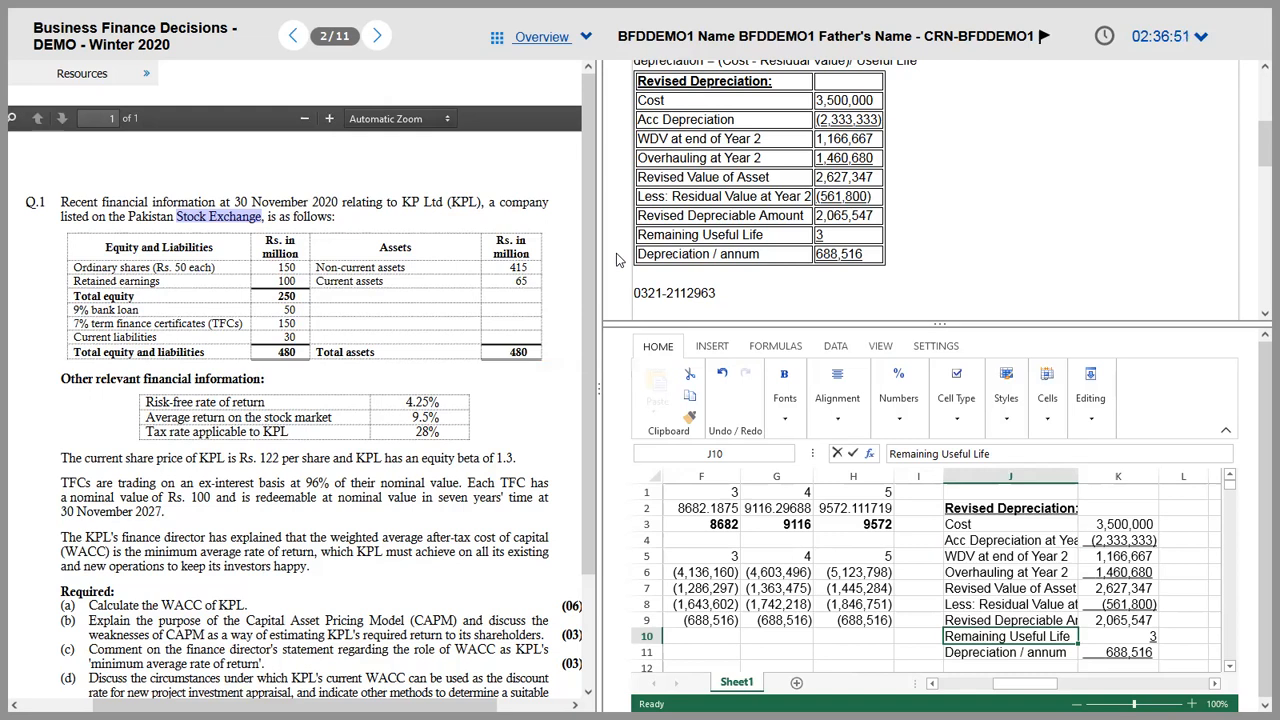
# Step: Enter 'Gain / Loss on Disposal' in B10, directly below the Depreciation label
pyautogui.click(1035, 621)
pyautogui.press('Down')
pyautogui.press('Down')
pyautogui.press('Down')
pyautogui.press('Up')
pyautogui.press('Up')
pyautogui.press('Left')
pyautogui.press('Left')
pyautogui.press('Left')
pyautogui.press('Left')
pyautogui.press('Left')
pyautogui.press('Left')
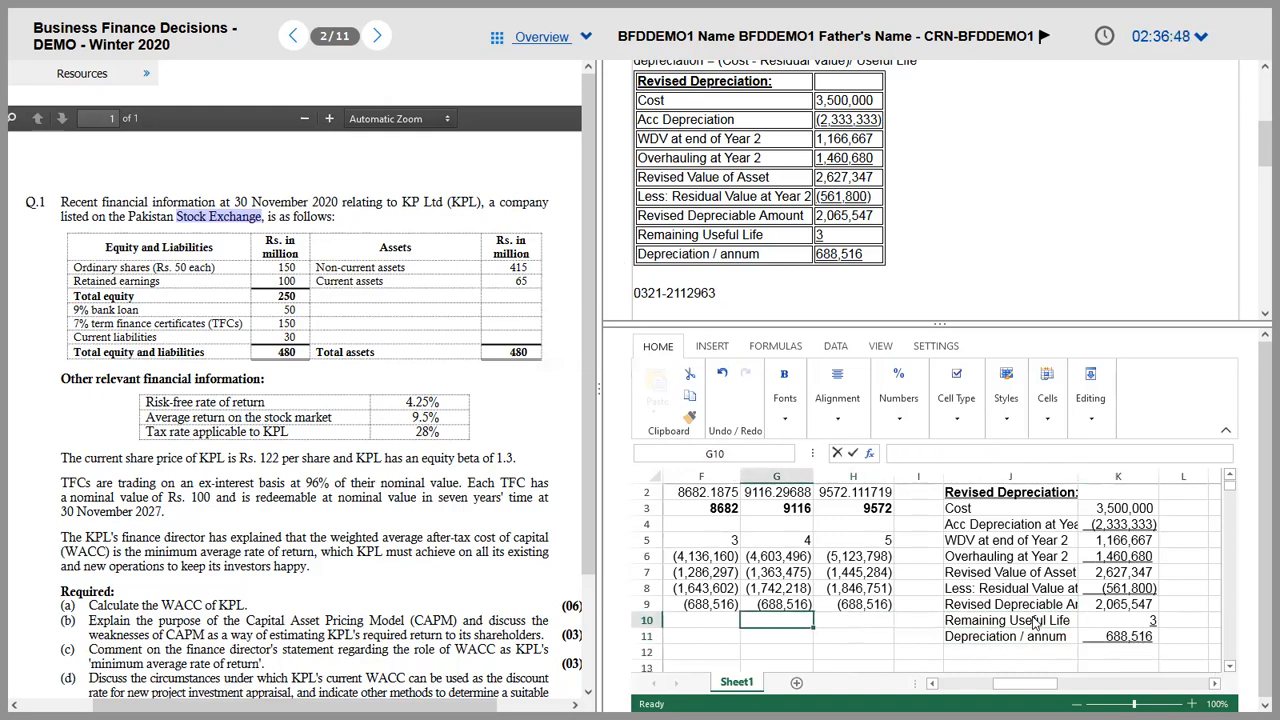
pyautogui.press('Left')
pyautogui.press('Left')
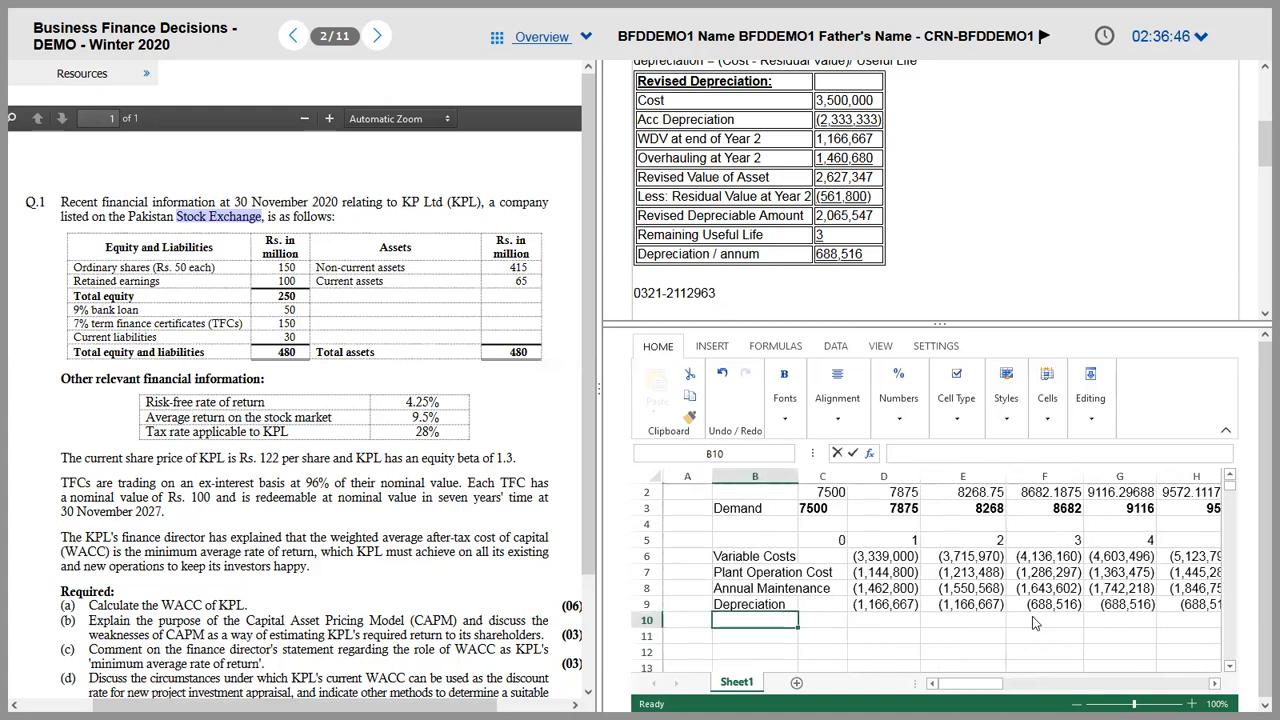
pyautogui.write('D')
pyautogui.press('BackSpace')
pyautogui.write('Gain / Loss o')
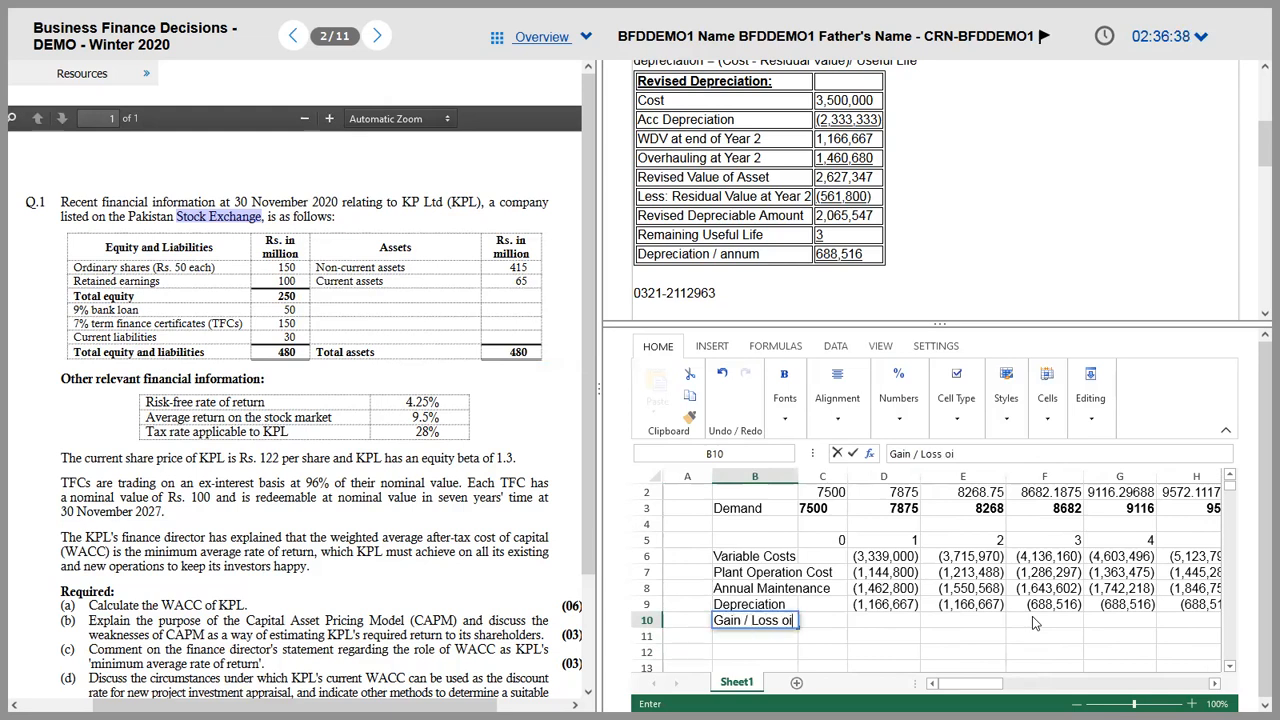
pyautogui.write('n Disposal')
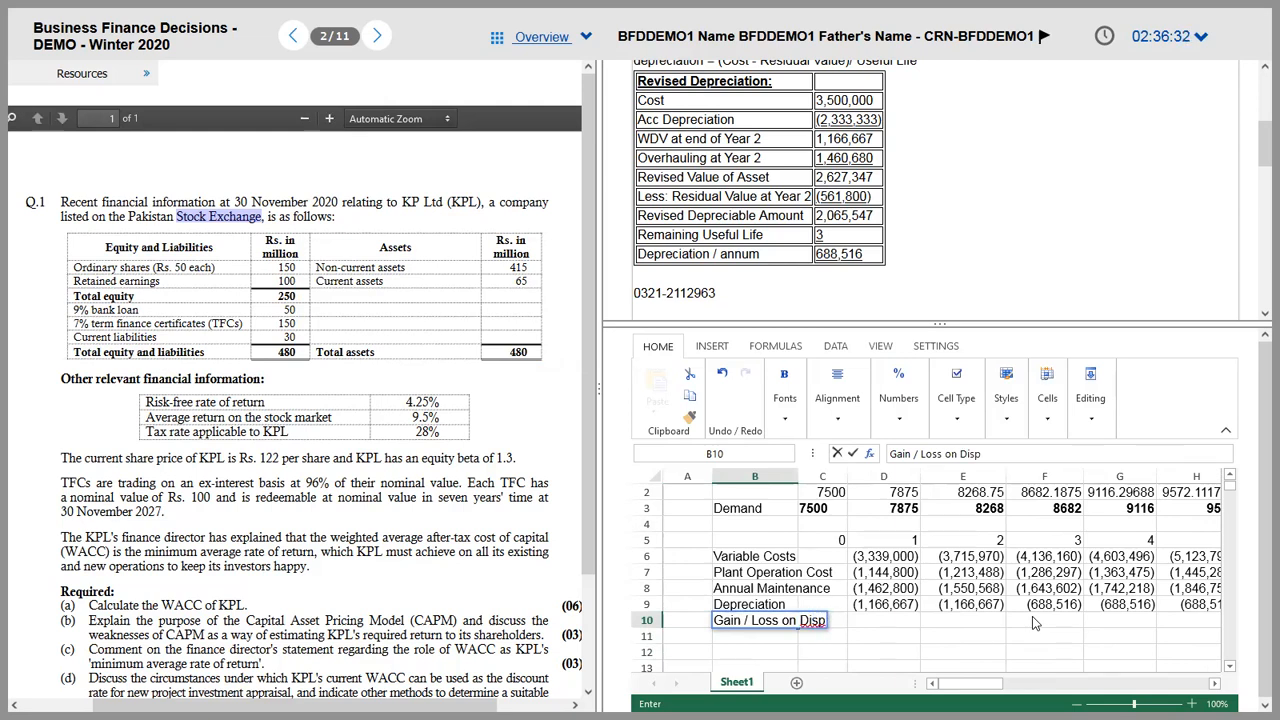
pyautogui.press('Tab')
pyautogui.press('Right')
pyautogui.press('Right')
pyautogui.press('Right')
pyautogui.press('Right')
pyautogui.press('Right')
pyautogui.press('Right')
pyautogui.press('Right')
pyautogui.press('Right')
pyautogui.press('Right')
pyautogui.press('Right')
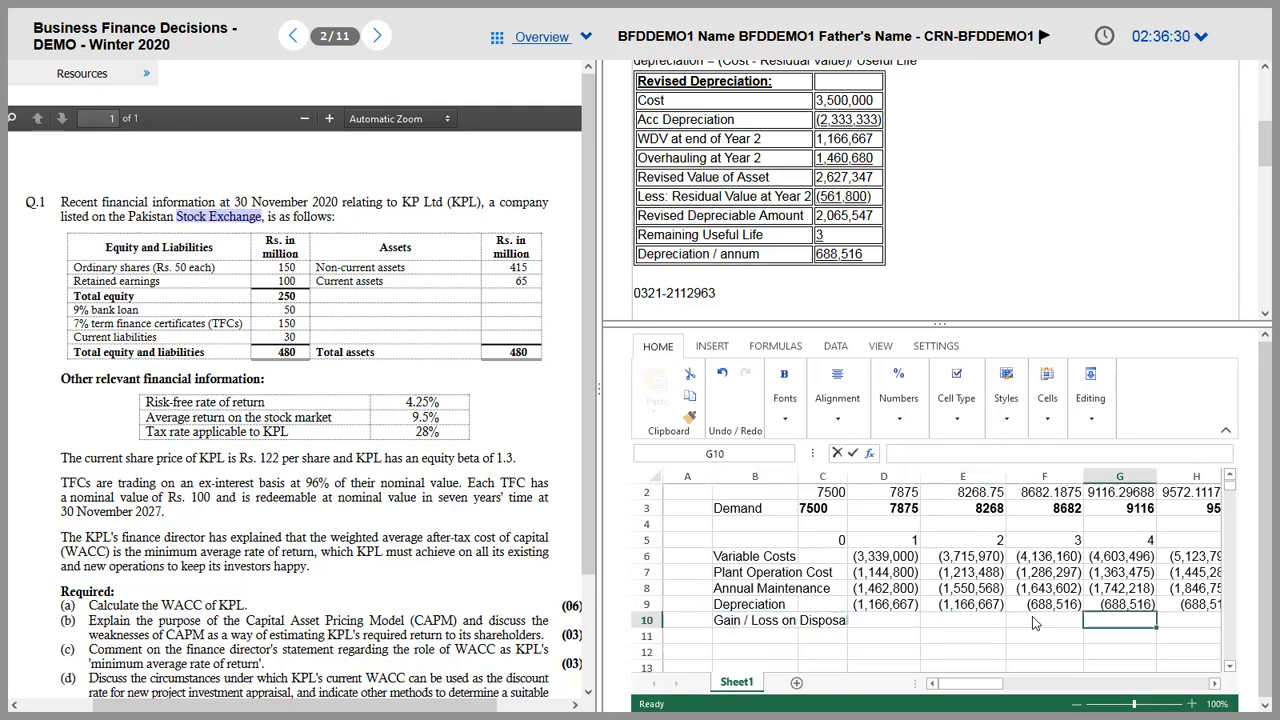
pyautogui.press('Up')
pyautogui.press('Up')
pyautogui.press('Up')
pyautogui.press('Up')
pyautogui.press('Up')
pyautogui.press('Up')
pyautogui.press('Up')
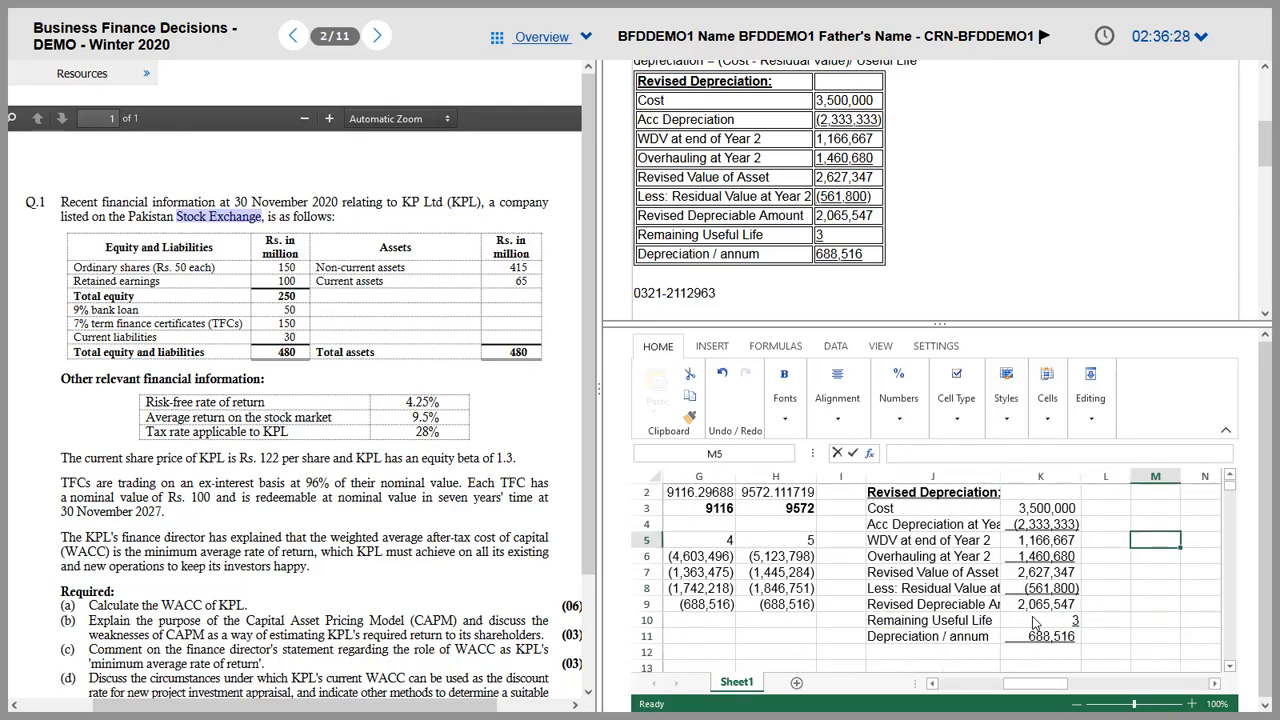
# Step: Enter the labels Cost, Accumulated Depreciation and WDV down N3:N5
pyautogui.press('Right')
pyautogui.write('Cost')
pyautogui.press('Return')
pyautogui.write('Ac')
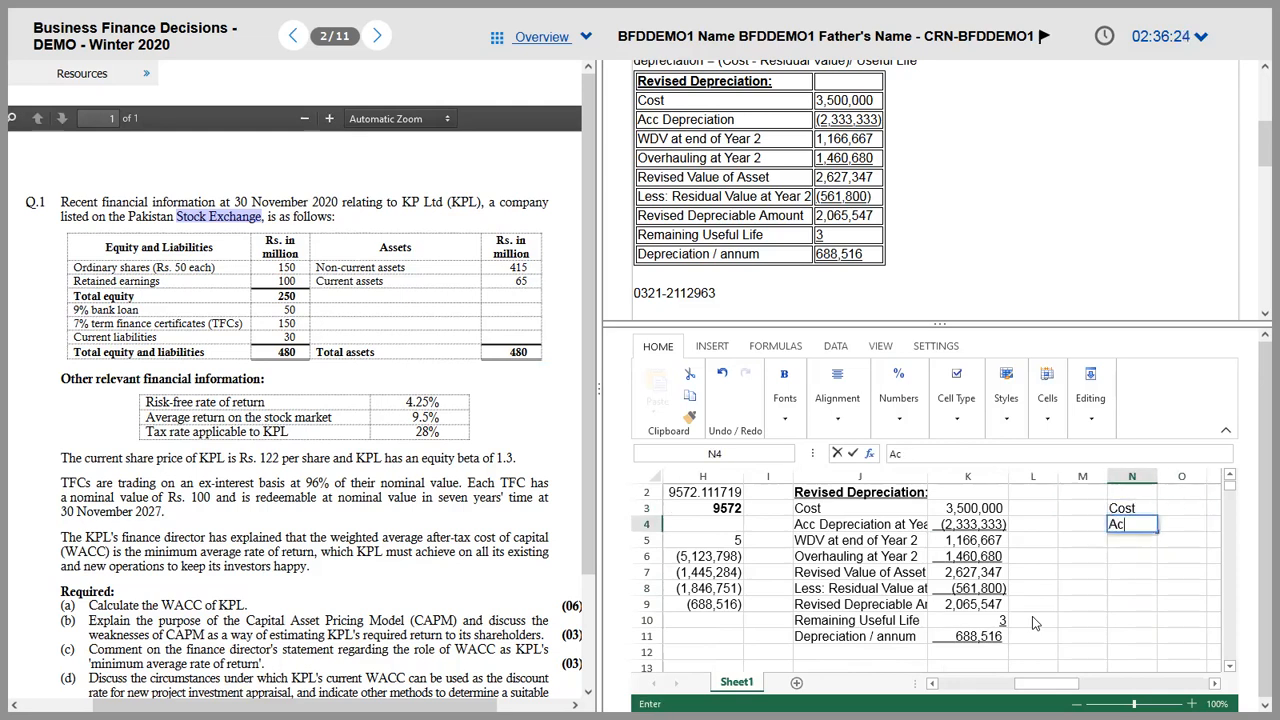
pyautogui.write('cumulated De')
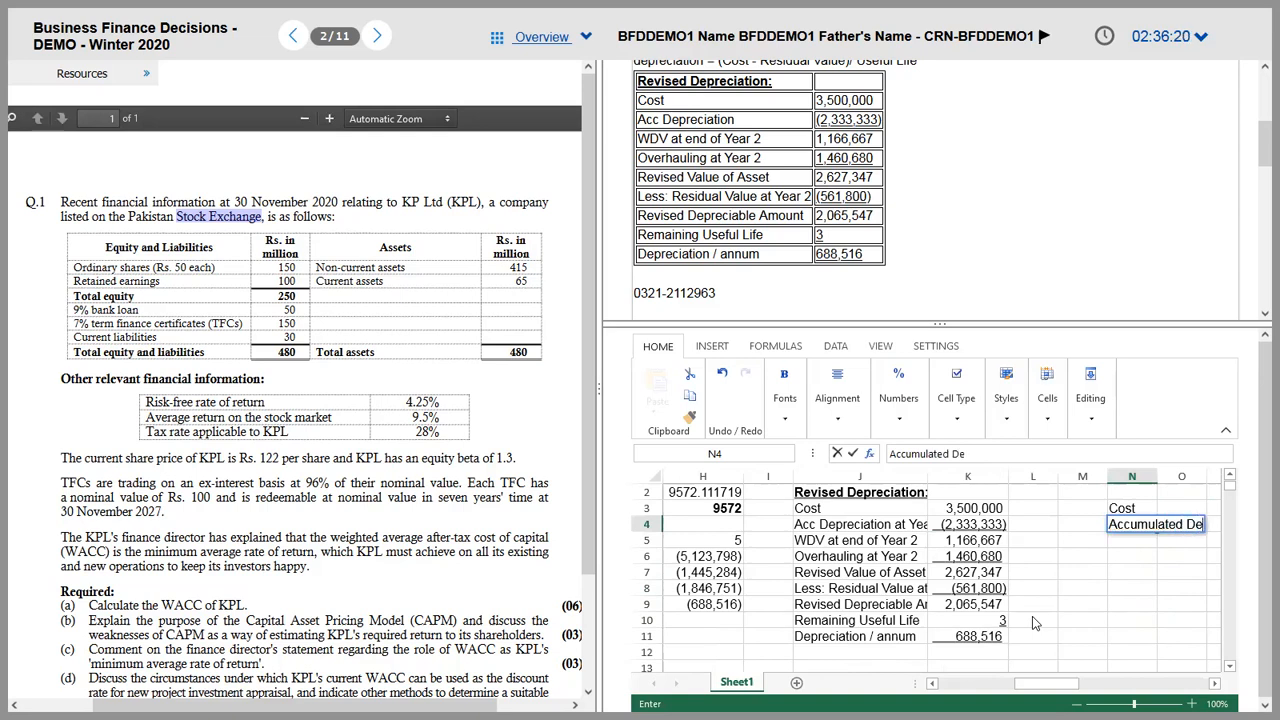
pyautogui.write('preciation')
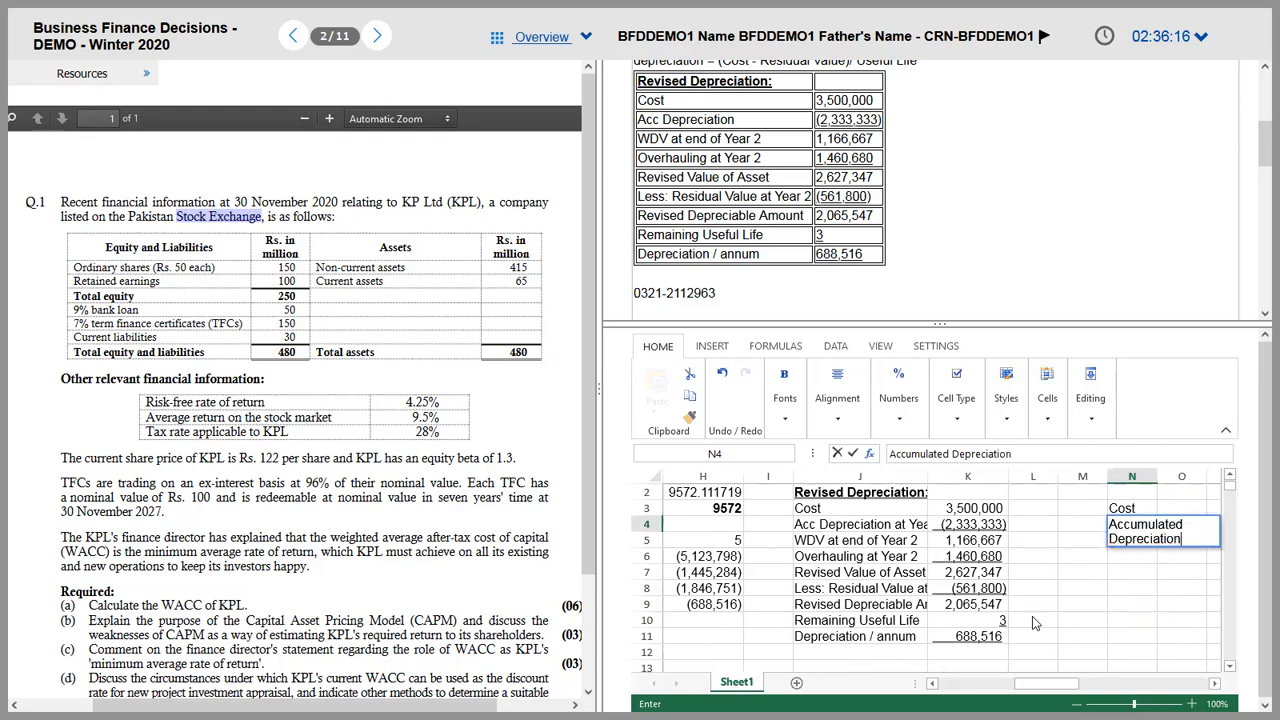
pyautogui.press('Return')
pyautogui.write('WDV')
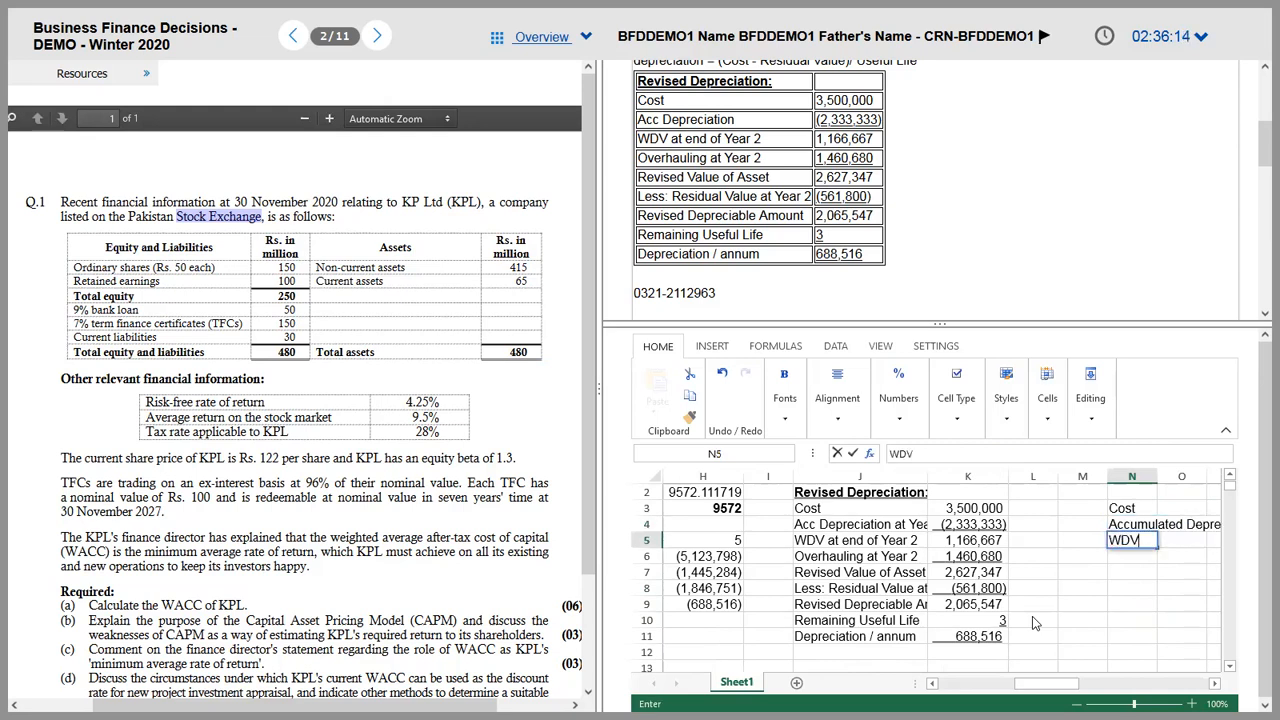
pyautogui.press('Return')
# Step: Add the Proceeds and Gain or Loss labels in N6:N7
pyautogui.write('Proe')
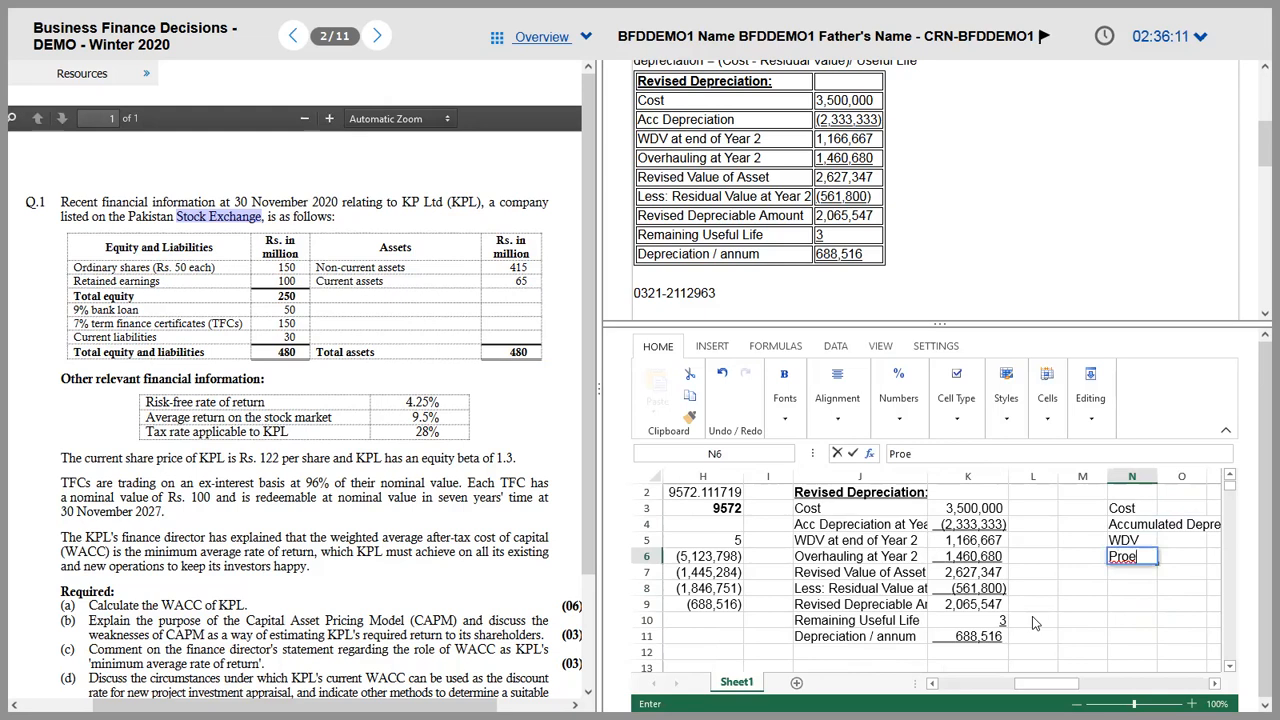
pyautogui.press('BackSpace')
pyautogui.write('ceeds')
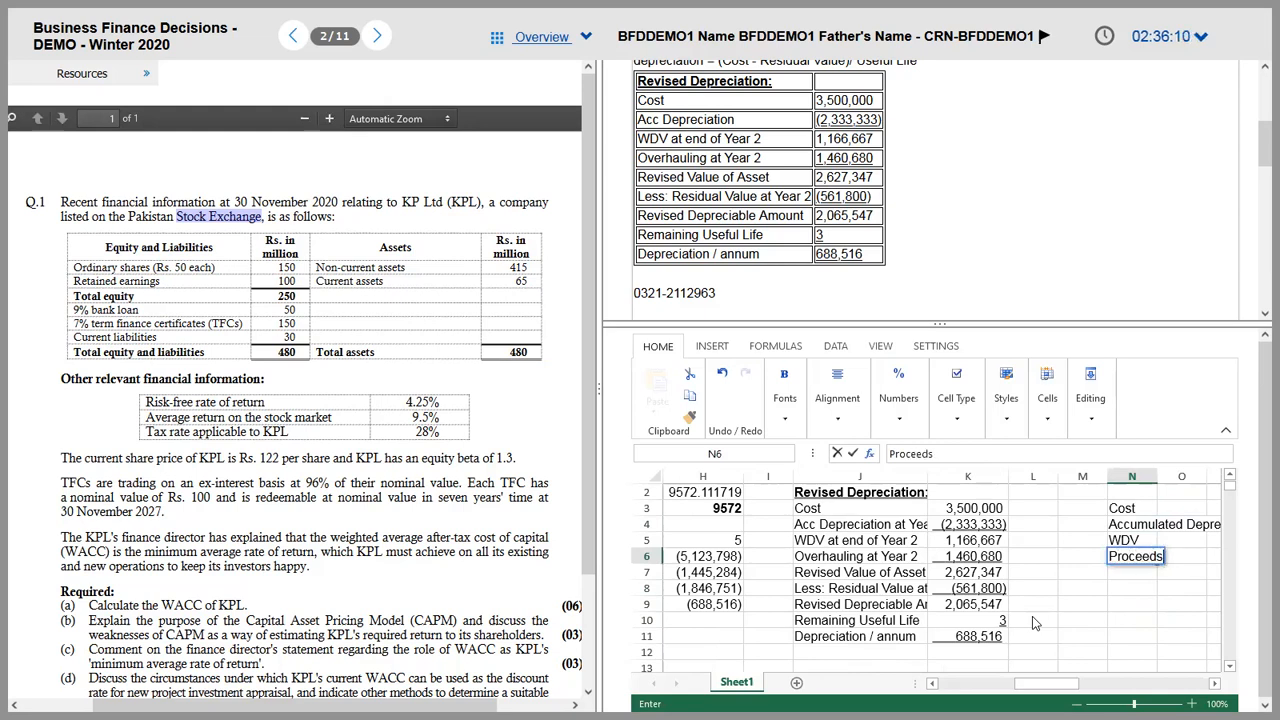
pyautogui.press('Return')
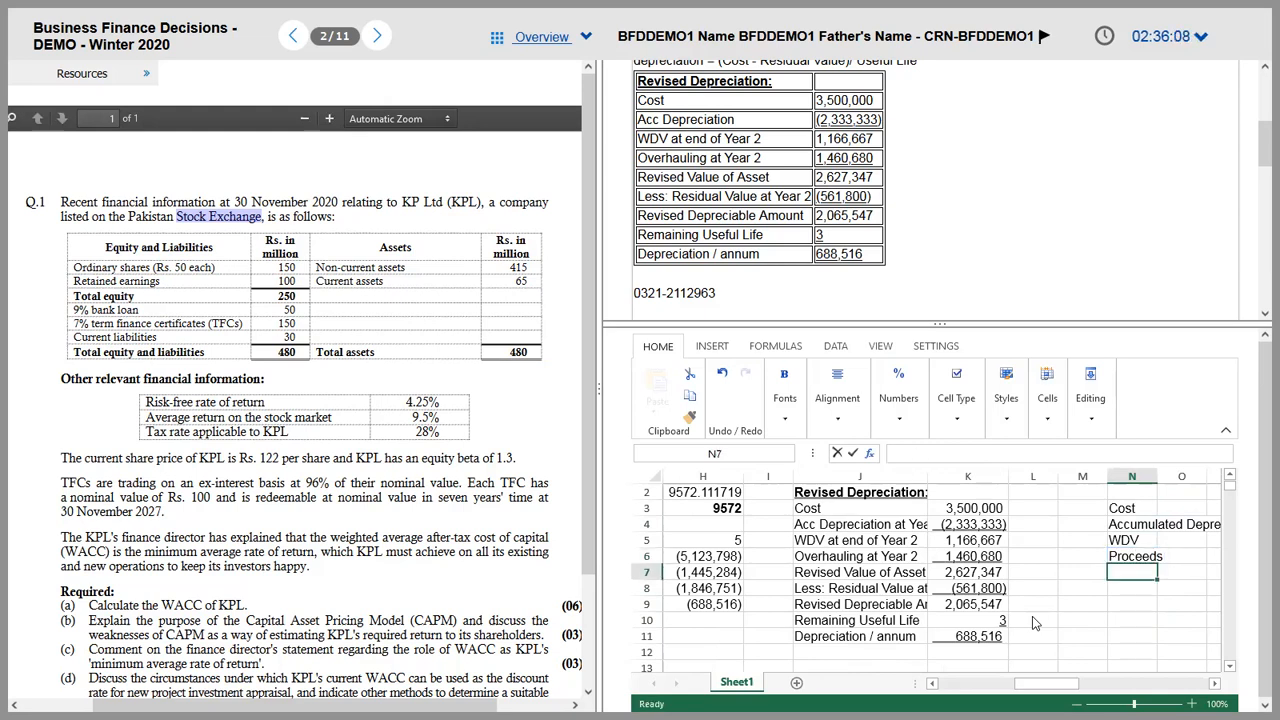
pyautogui.write('Gain')
pyautogui.write(' or Lo')
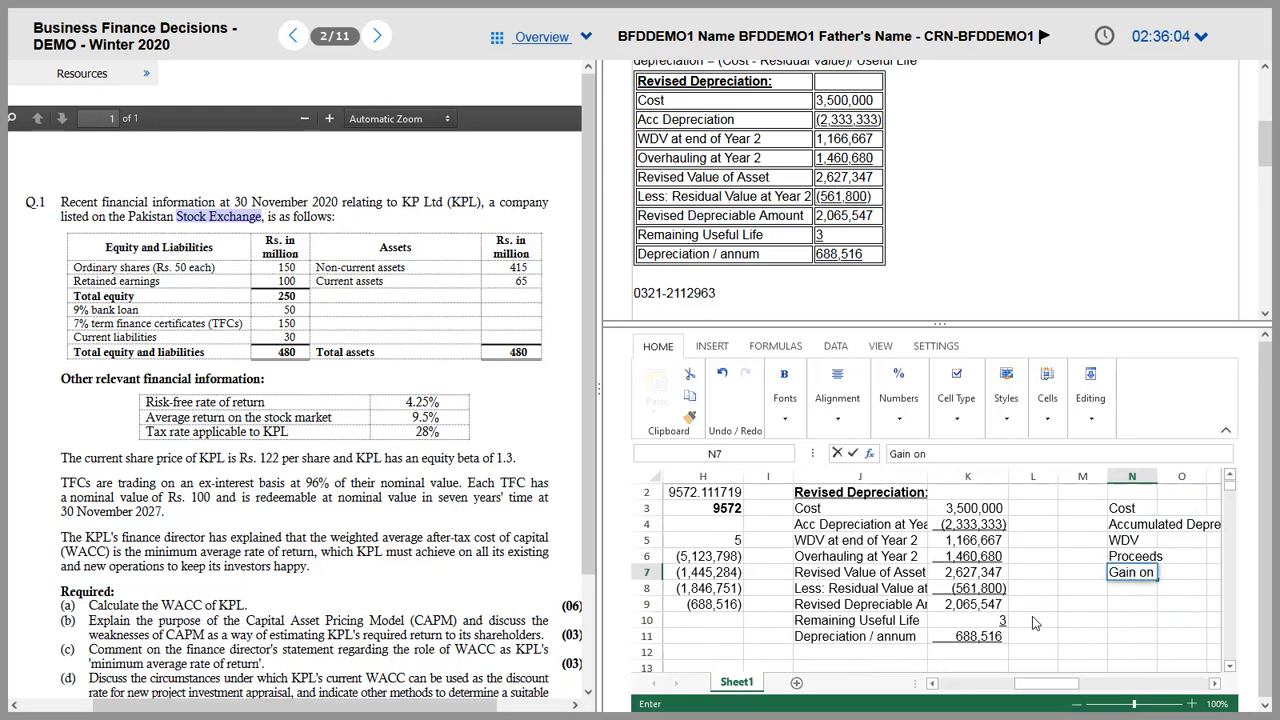
pyautogui.write('ss')
pyautogui.press('Return')
pyautogui.press('Up')
pyautogui.press('Up')
pyautogui.press('Up')
pyautogui.press('Up')
pyautogui.press('Up')
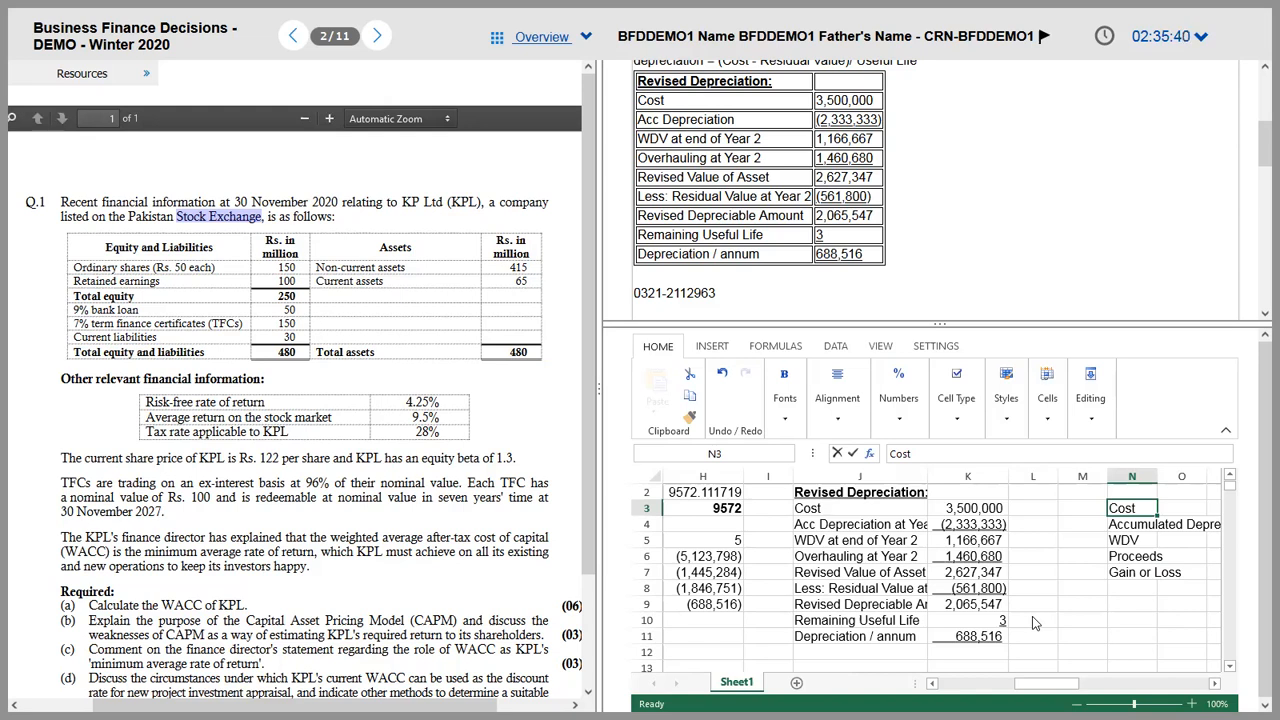
# Step: Enter Cost in O3 as 3,500,000 plus the Year 2 overhauling amount, and widen column N
pyautogui.press('Right')
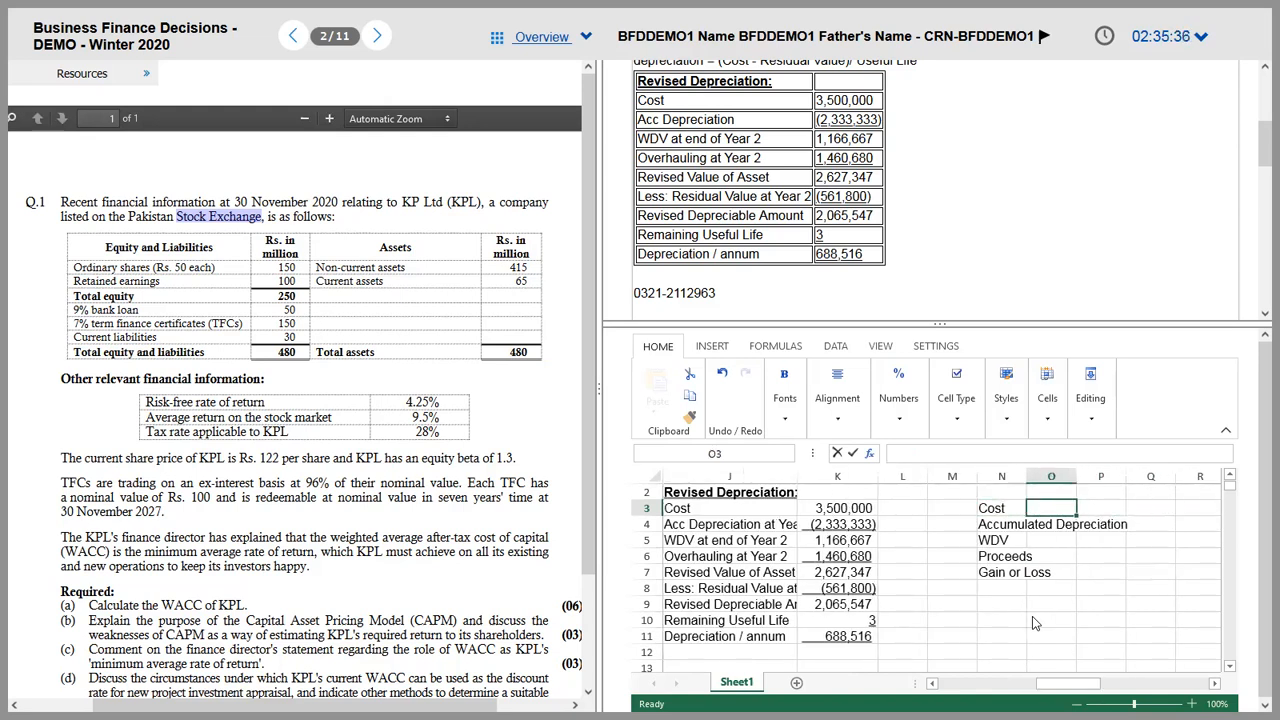
pyautogui.write('=355')
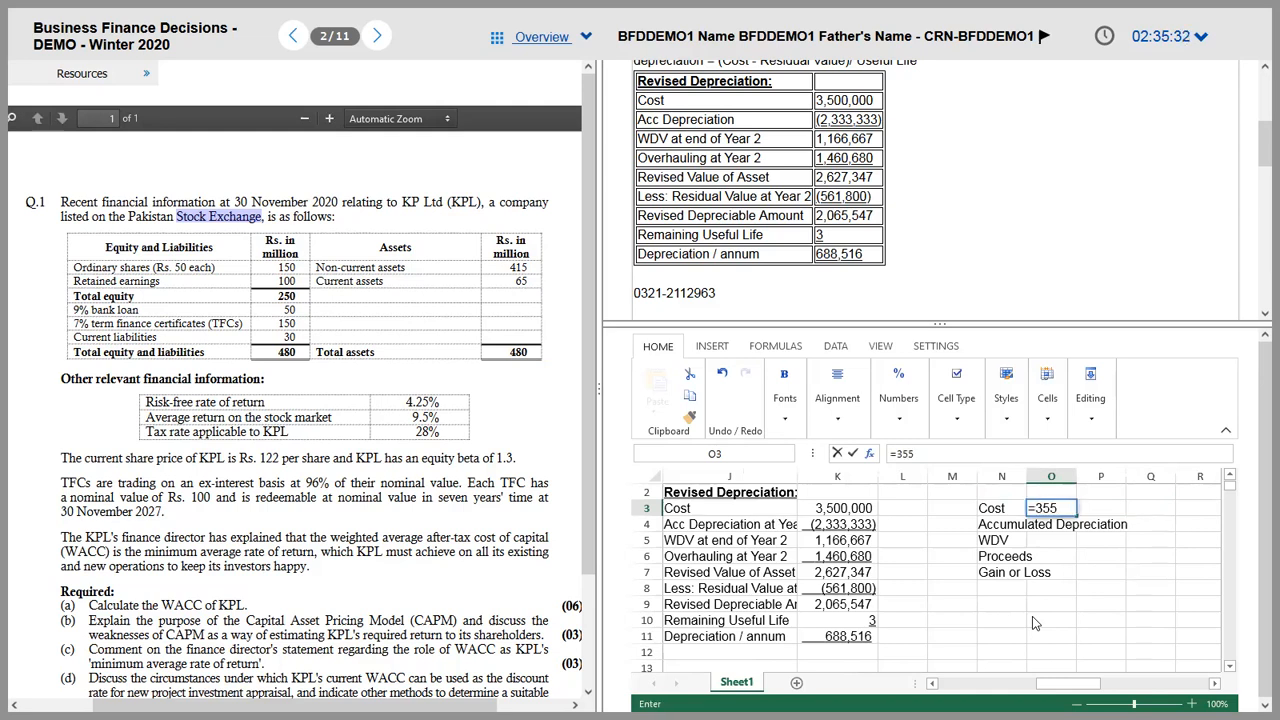
pyautogui.press('BackSpace')
pyautogui.write('00000')
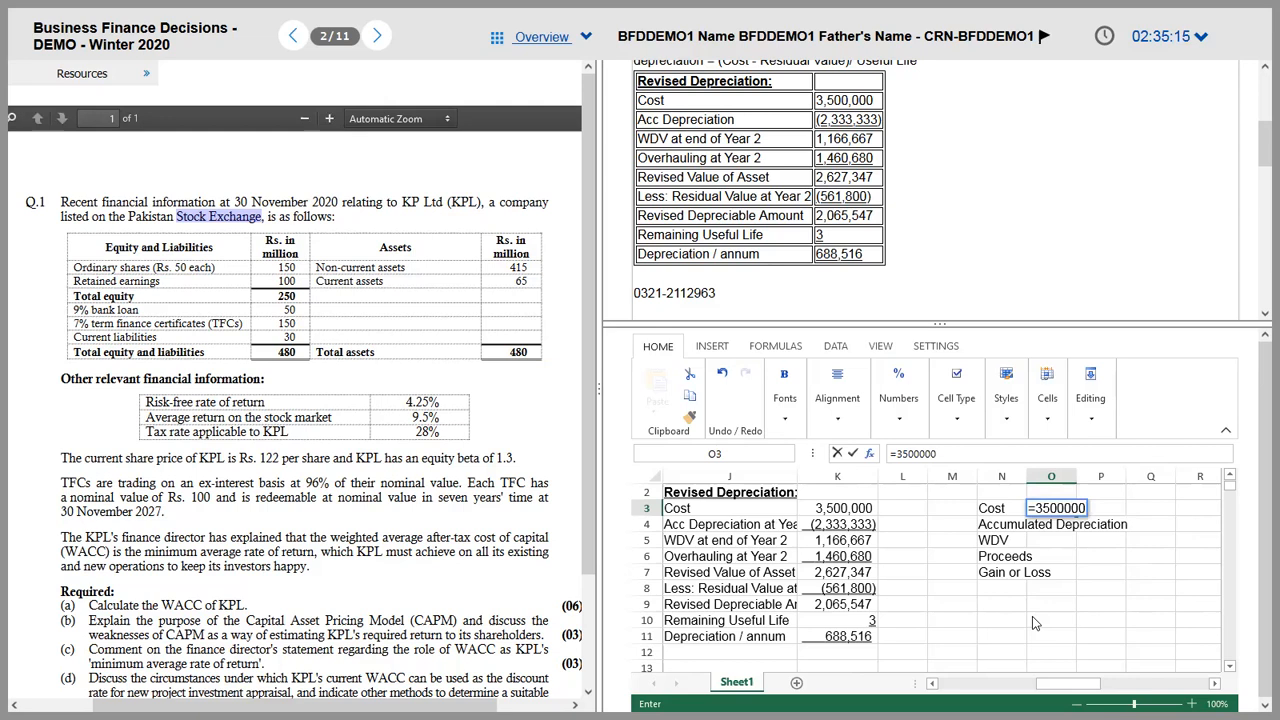
pyautogui.write('+')
pyautogui.click(818, 543)
pyautogui.hotkey('ctrl', 'Return')
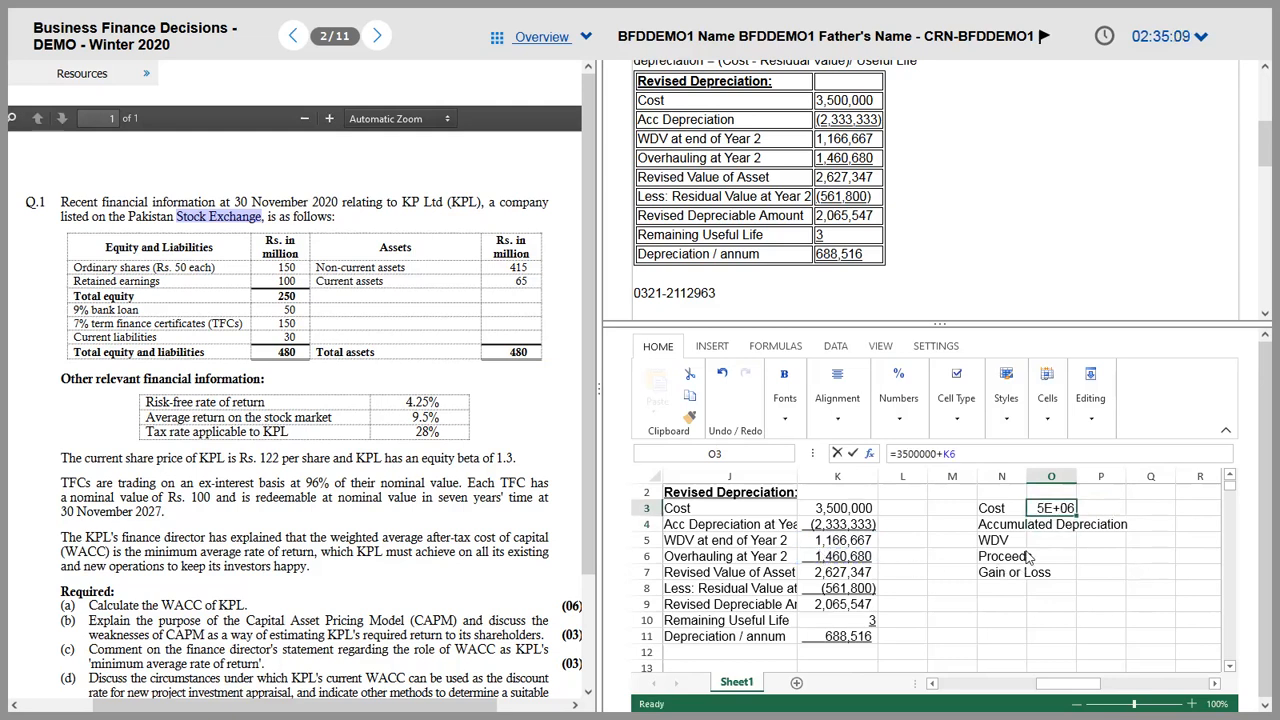
pyautogui.moveTo(1026, 476); pyautogui.dragTo(1187, 476)
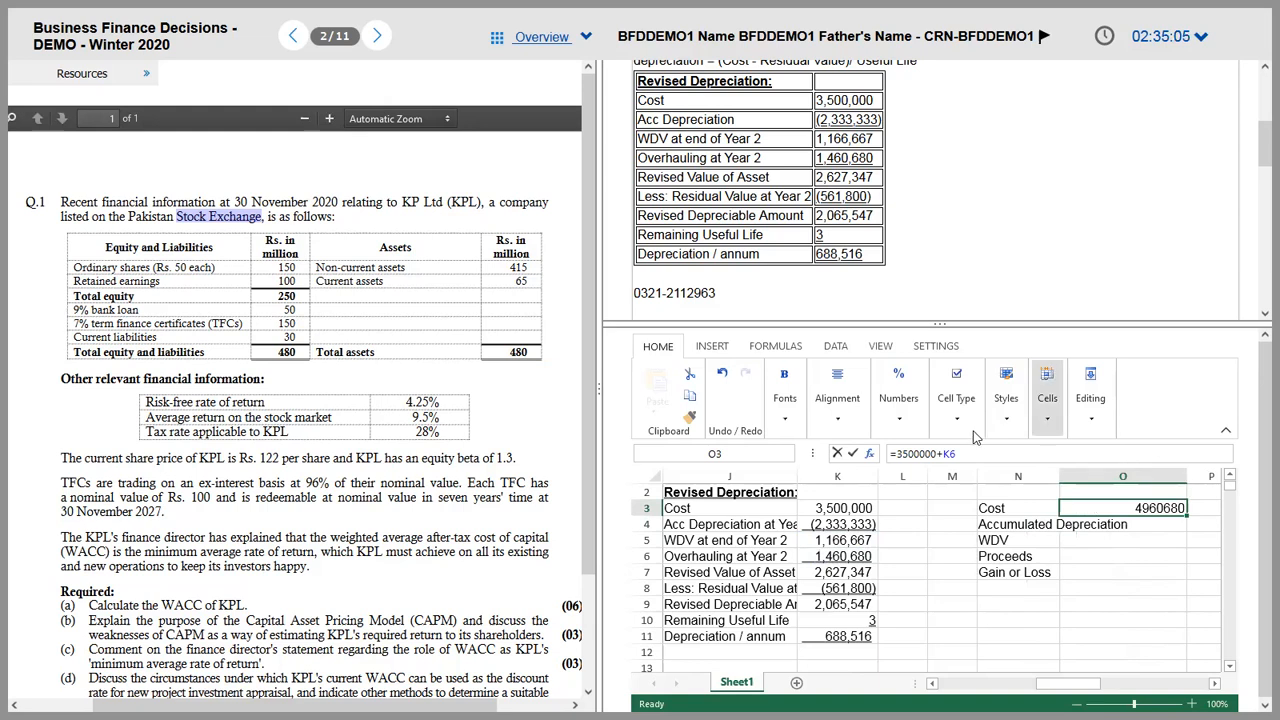
# Step: Sum the yearly Depreciation row with =SUM(D9:H9) in O4
pyautogui.click(1107, 529)
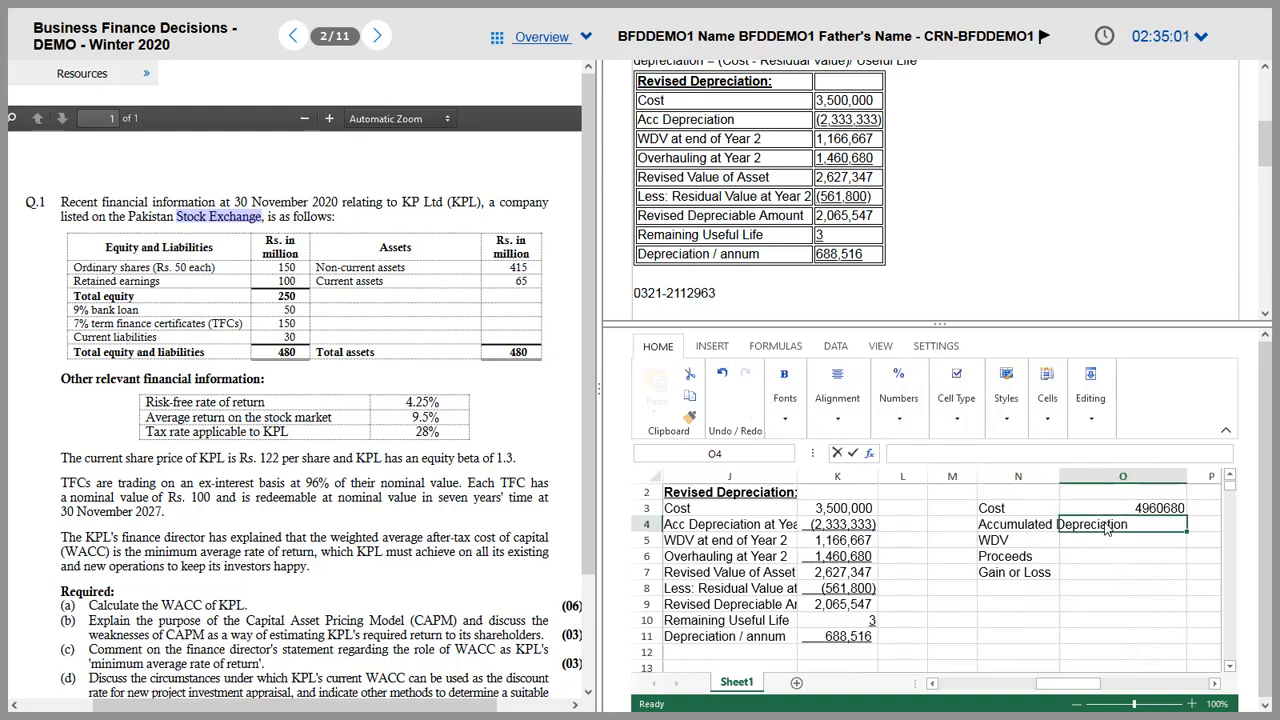
pyautogui.write('=SUM(')
pyautogui.press('Left')
pyautogui.press('Left')
pyautogui.press('Left')
pyautogui.press('Left')
pyautogui.press('Down')
pyautogui.press('Down')
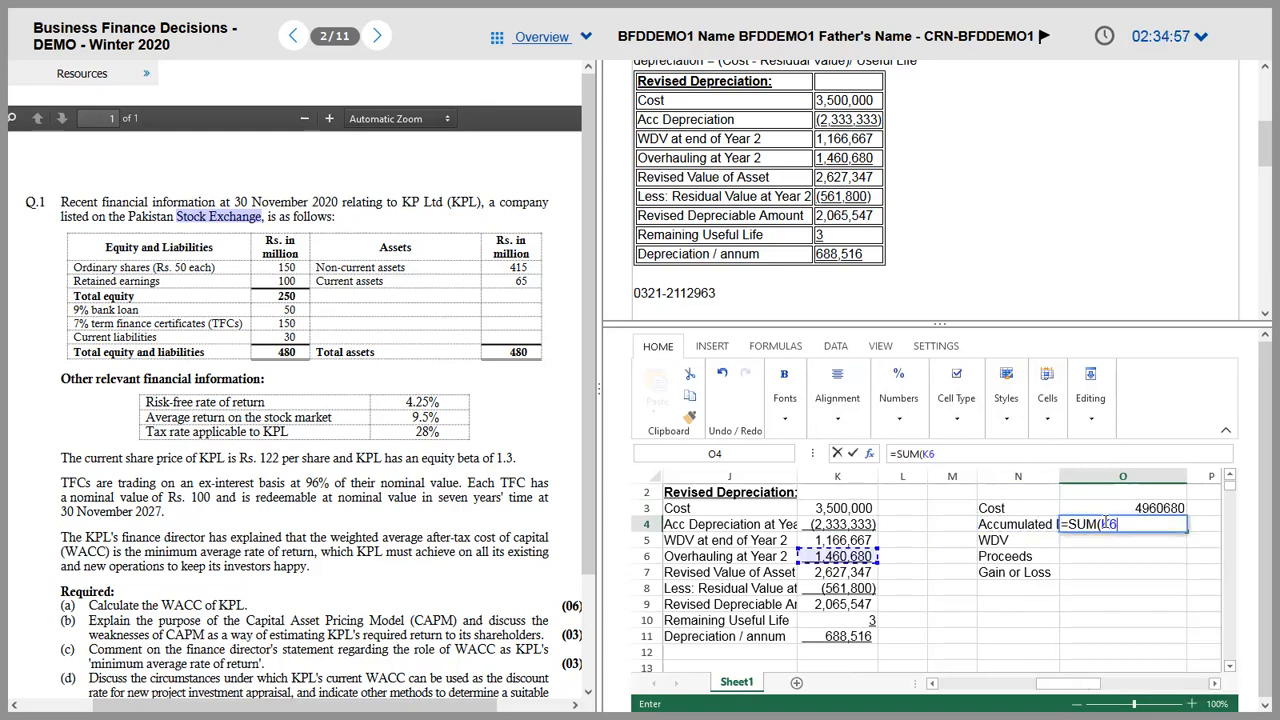
pyautogui.press('Left')
pyautogui.press('Left')
pyautogui.press('Left')
pyautogui.press('Left')
pyautogui.press('Left')
pyautogui.press('Left')
pyautogui.press('Left')
pyautogui.press('Left')
pyautogui.press('Left')
pyautogui.press('Down')
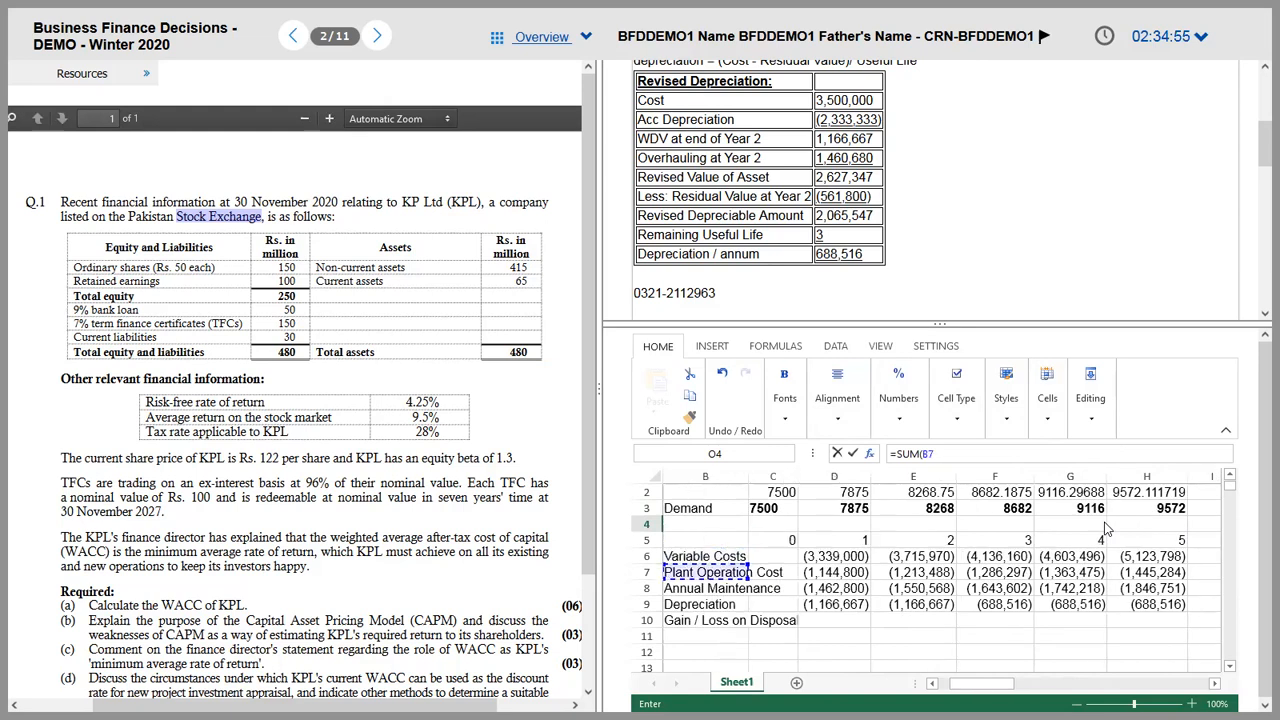
pyautogui.press('Right')
pyautogui.press('Right')
pyautogui.press('Up')
pyautogui.press('Down')
pyautogui.press('Down')
pyautogui.press('Down')
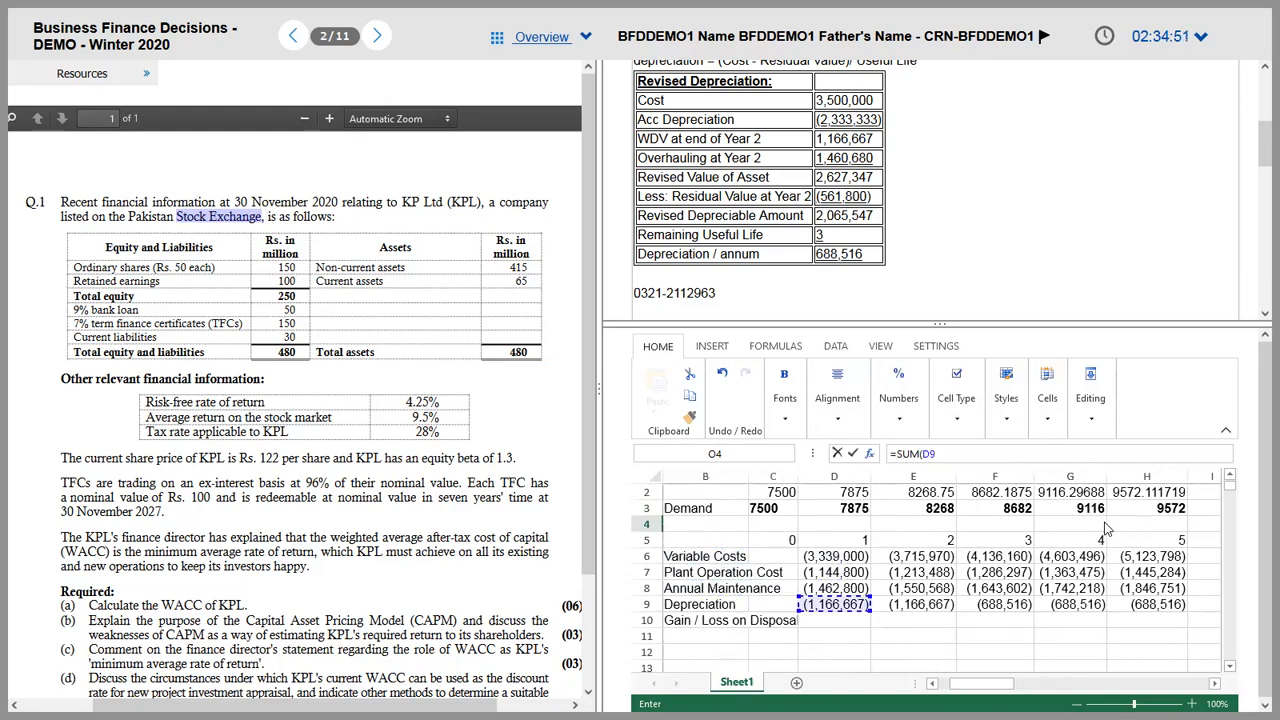
pyautogui.hotkey('shift', 'Right')
pyautogui.hotkey('shift', 'Right')
pyautogui.hotkey('shift', 'Right')
pyautogui.hotkey('shift', 'Right')
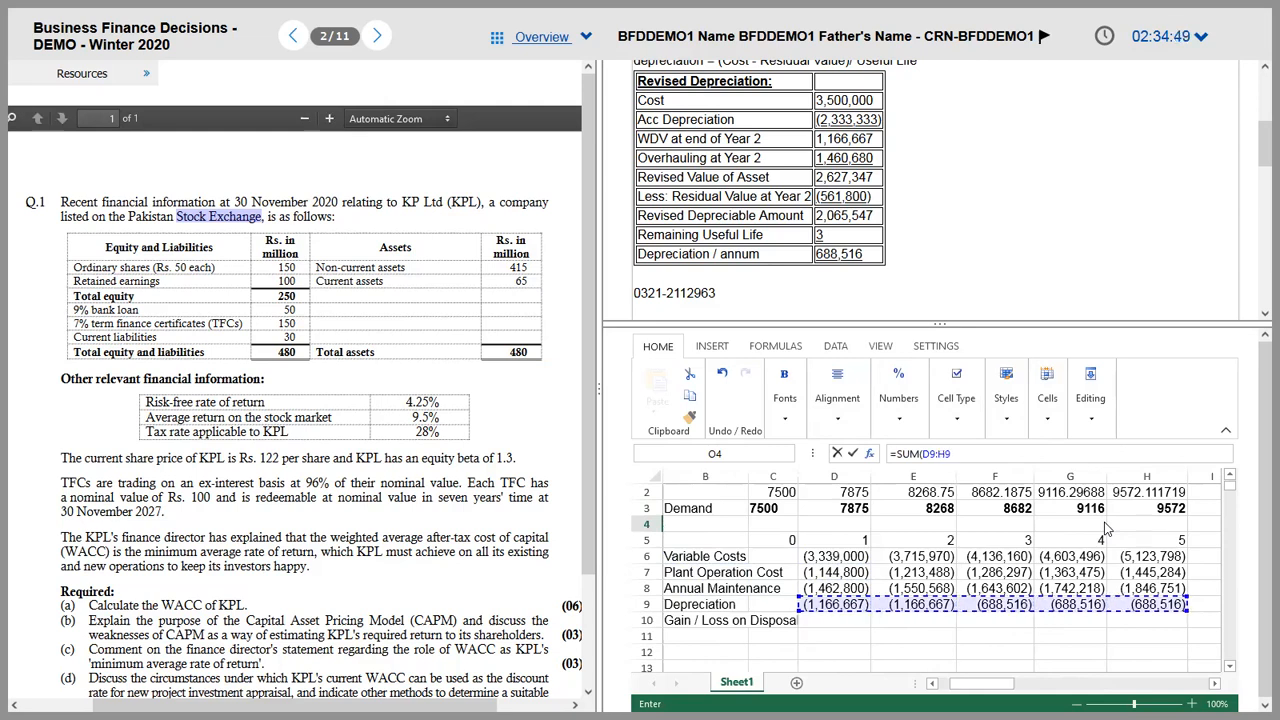
pyautogui.press('Return')
# Step: Calculate WDV in O5 as =O3+O4, giving 561,798.67
pyautogui.press('Up')
pyautogui.press('Up')
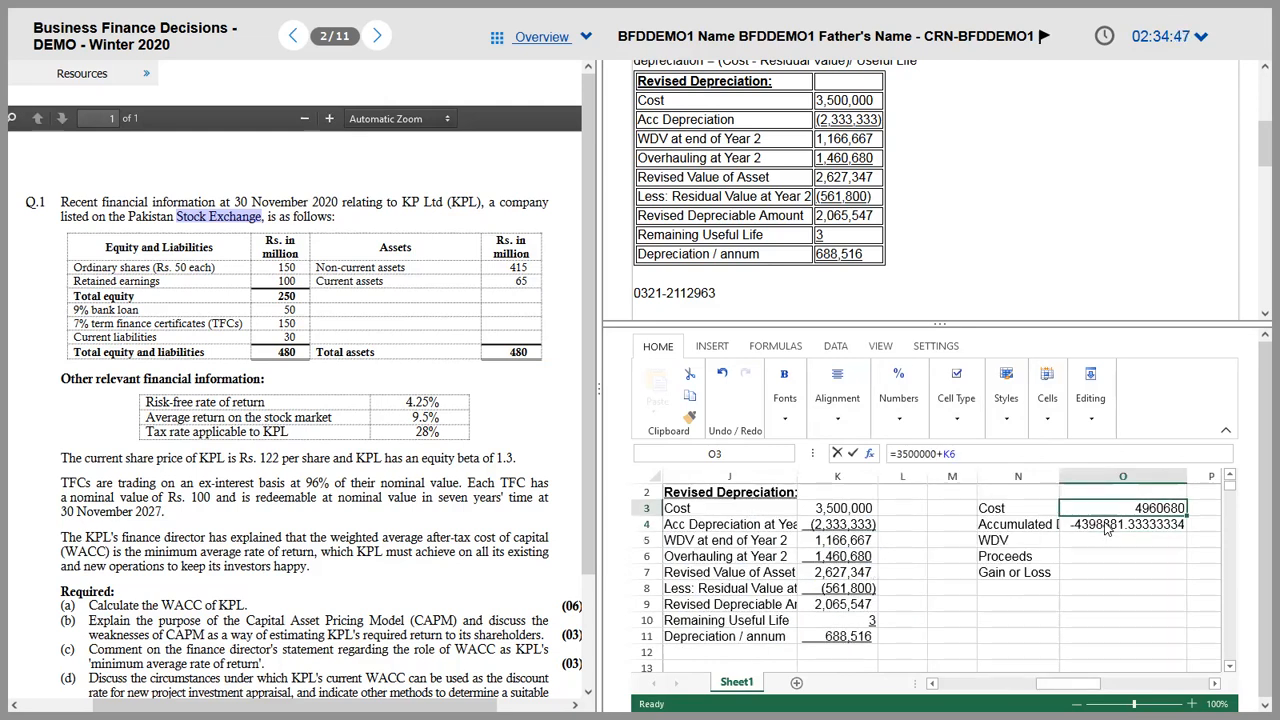
pyautogui.write('+')
pyautogui.press('Return')
pyautogui.press('Down')
pyautogui.write('=')
pyautogui.press('Up')
pyautogui.press('Up')
pyautogui.write('+')
pyautogui.press('Up')
pyautogui.press('Return')
pyautogui.press('Up')
pyautogui.press('Down')
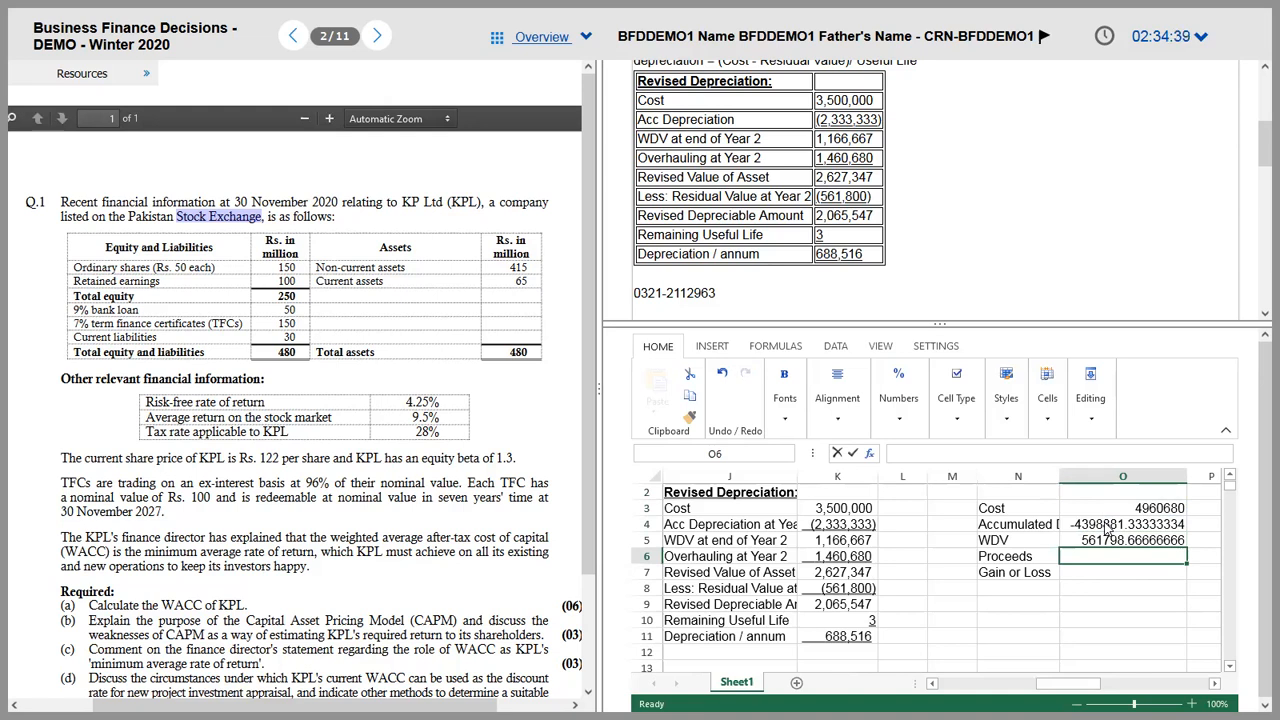
# Step: Review the residual value formula in K8
pyautogui.press('Left')
pyautogui.press('Left')
pyautogui.press('Left')
pyautogui.press('Left')
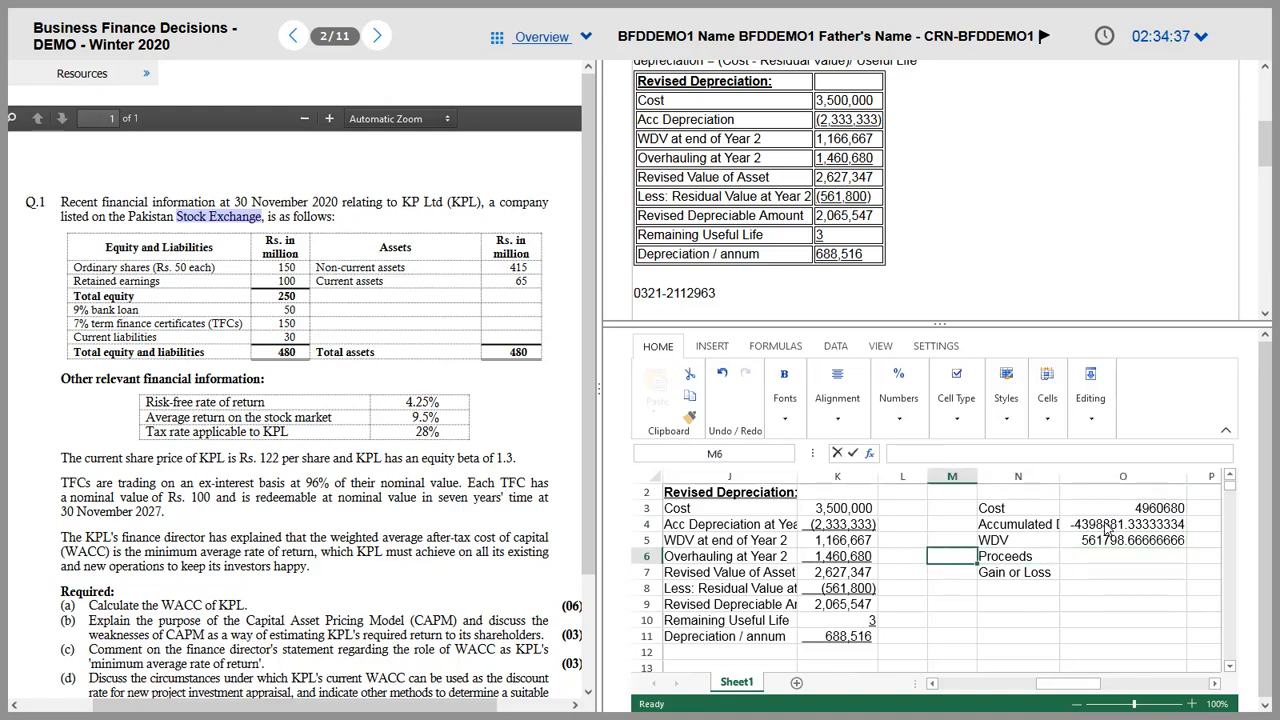
pyautogui.press('Down')
pyautogui.press('Down')
pyautogui.press('Right')
pyautogui.press('Right')
pyautogui.press('Up')
pyautogui.press('Up')
pyautogui.press('Up')
pyautogui.press('Up')
pyautogui.press('Up')
pyautogui.press('Up')
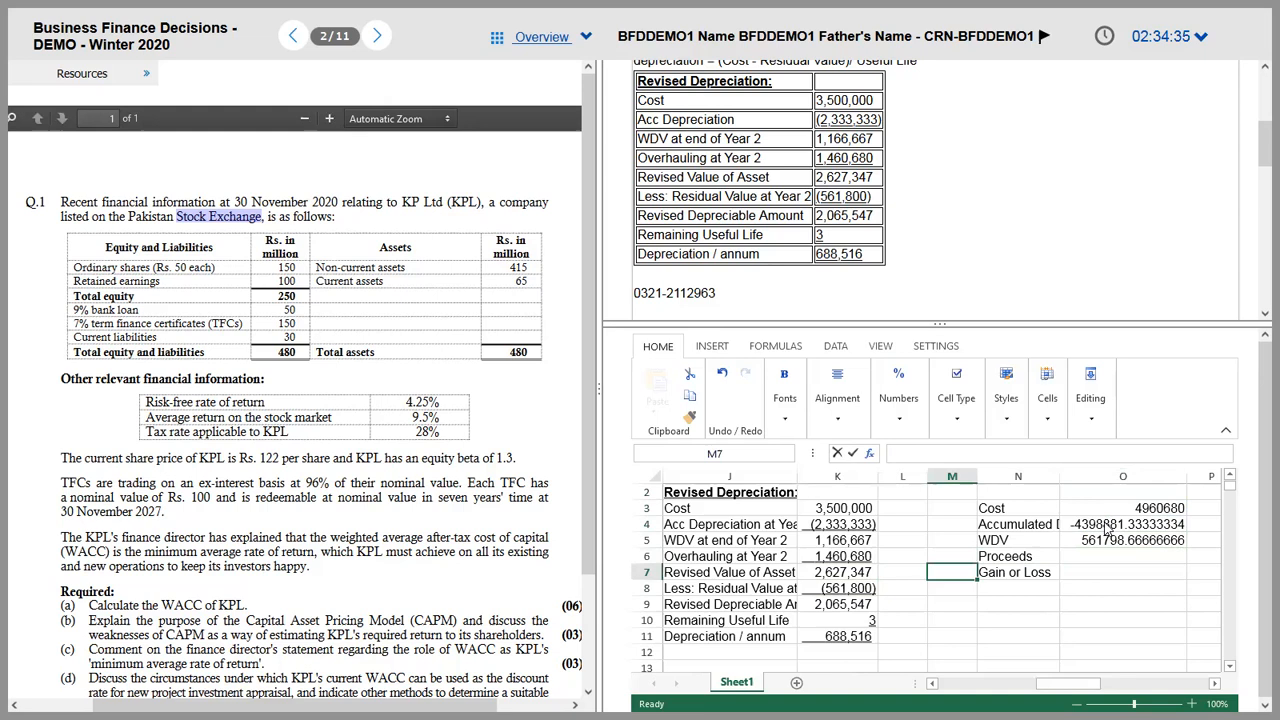
pyautogui.press('Right')
# Step: Copy the workings block from Cost through Gain or Loss
pyautogui.press('Down')
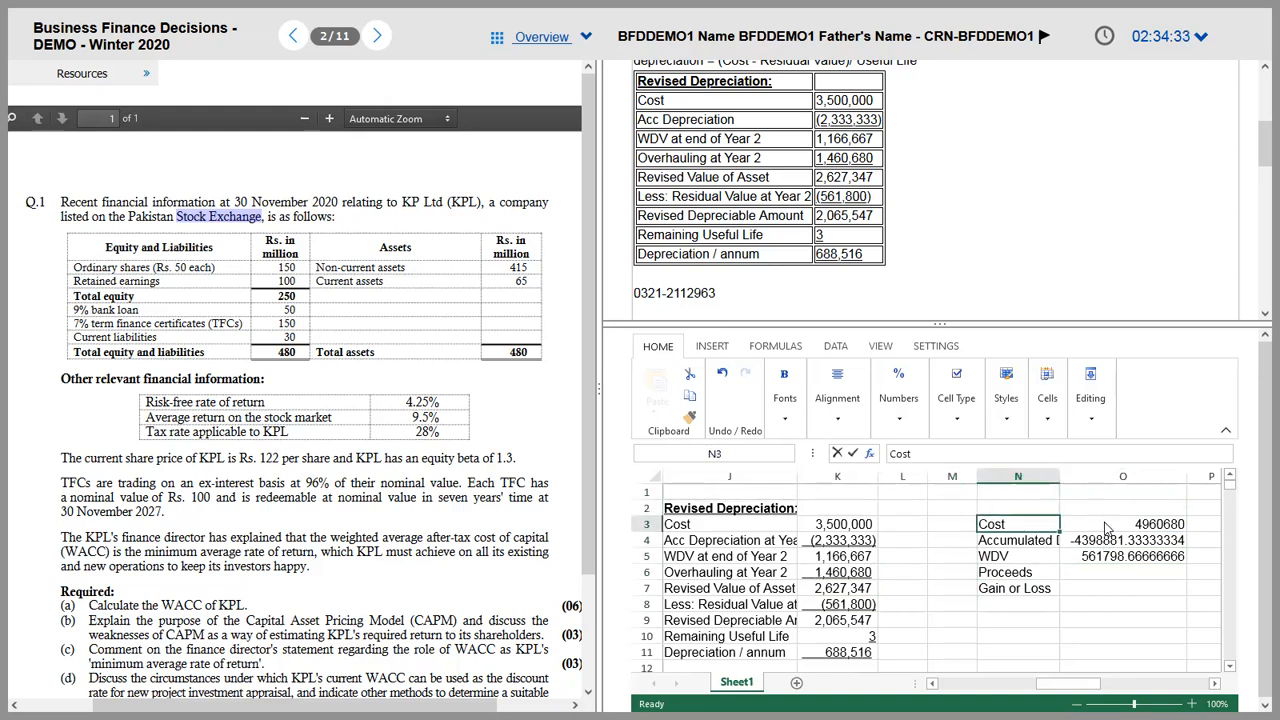
pyautogui.hotkey('shift', 'Right')
pyautogui.hotkey('shift', 'Down')
pyautogui.hotkey('shift', 'Down')
pyautogui.hotkey('shift', 'Down')
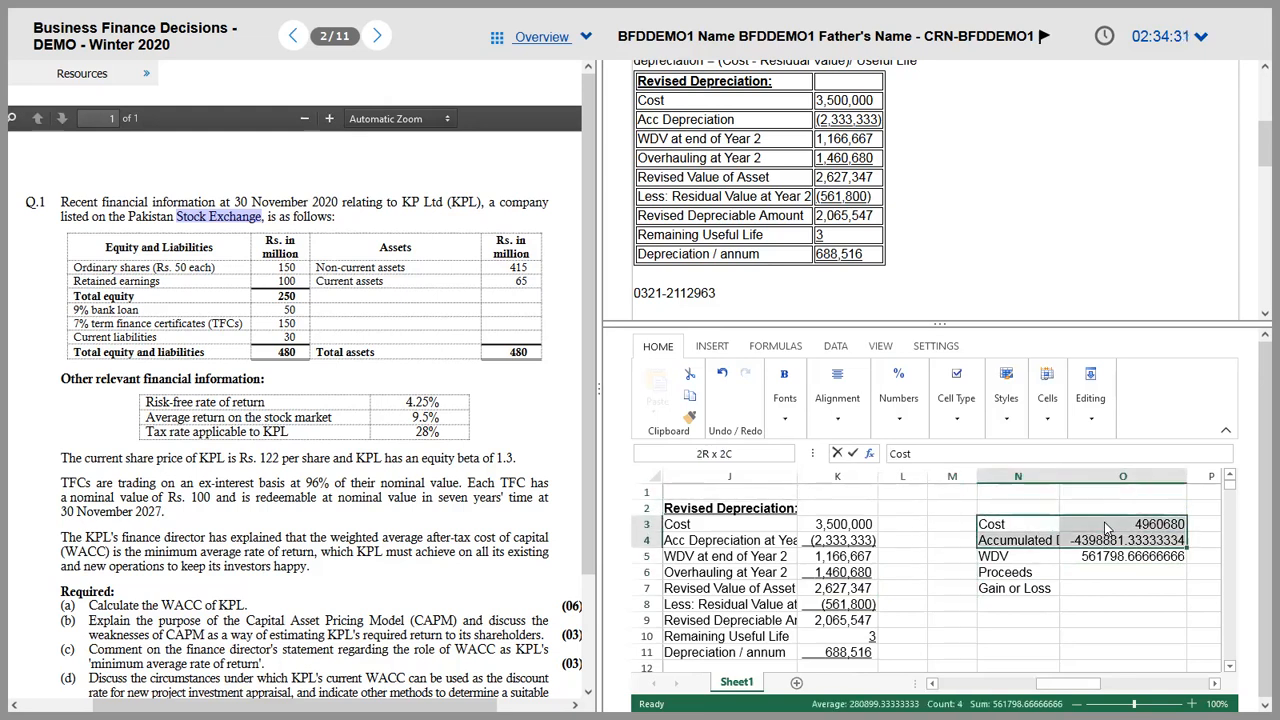
pyautogui.hotkey('shift', 'Down')
pyautogui.hotkey('ctrl', 'c')
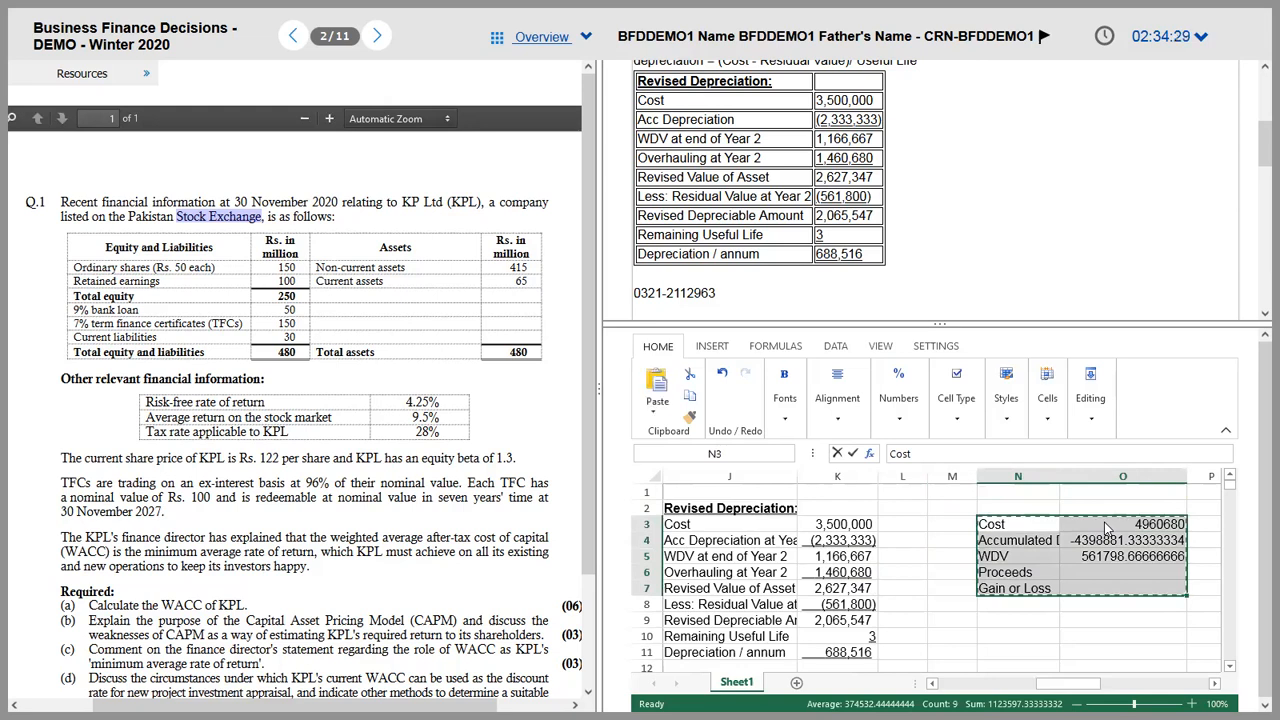
# Step: Title the block 'Gain or Loss on Disposal in Year 5' in N2
pyautogui.press('Up')
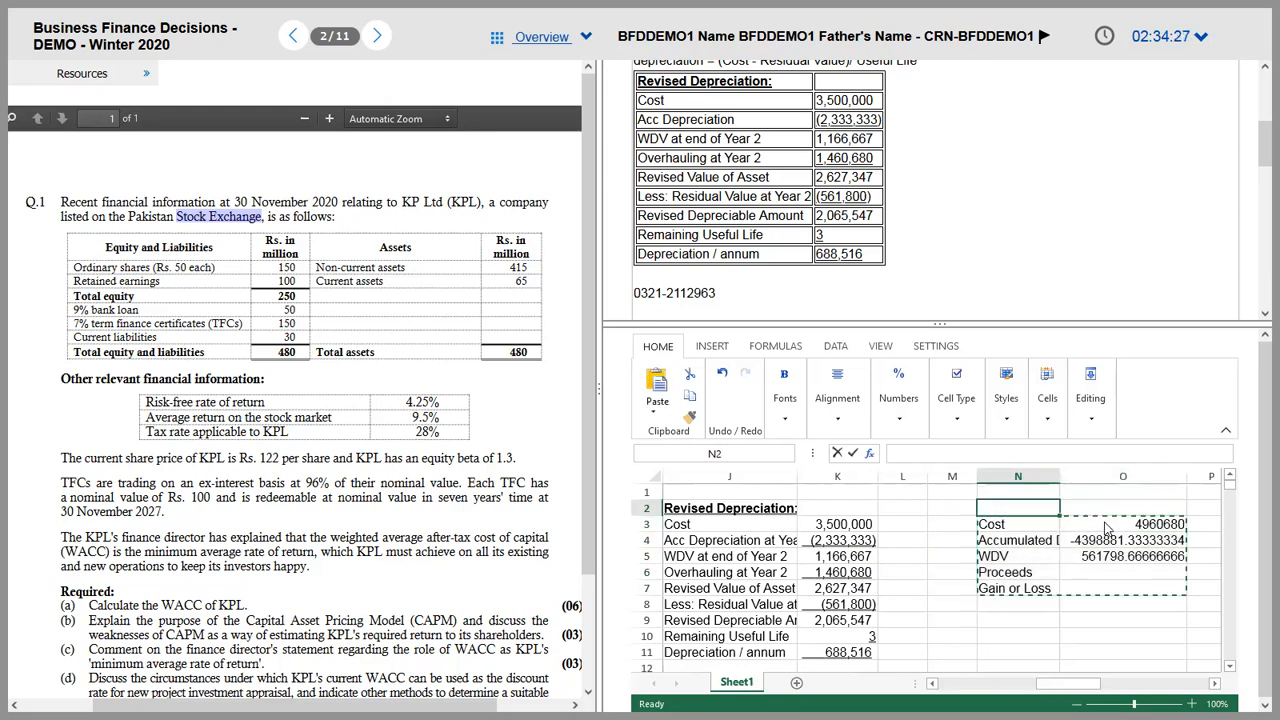
pyautogui.press('Left')
pyautogui.press('Left')
pyautogui.press('Left')
pyautogui.press('Left')
pyautogui.press('Right')
pyautogui.press('Right')
pyautogui.press('Right')
pyautogui.press('Right')
pyautogui.write('Gain')
pyautogui.press('BackSpace')
pyautogui.write('in or ')
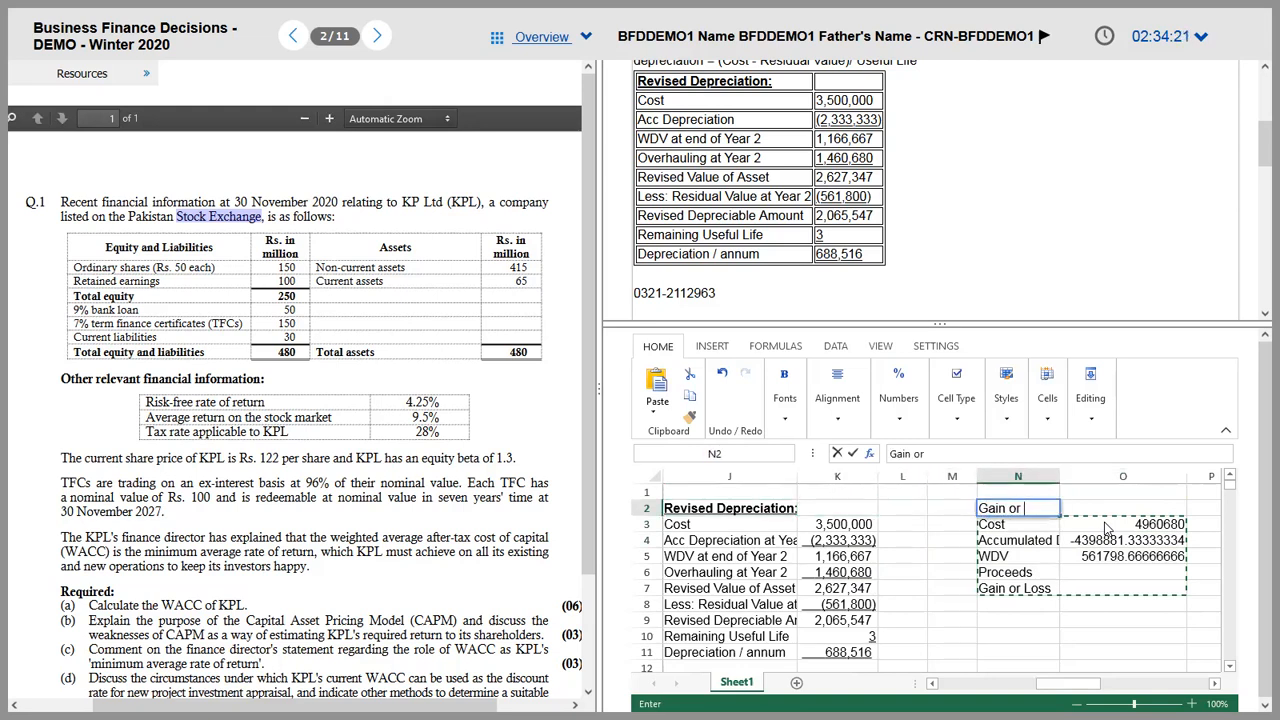
pyautogui.write('Loss on Di')
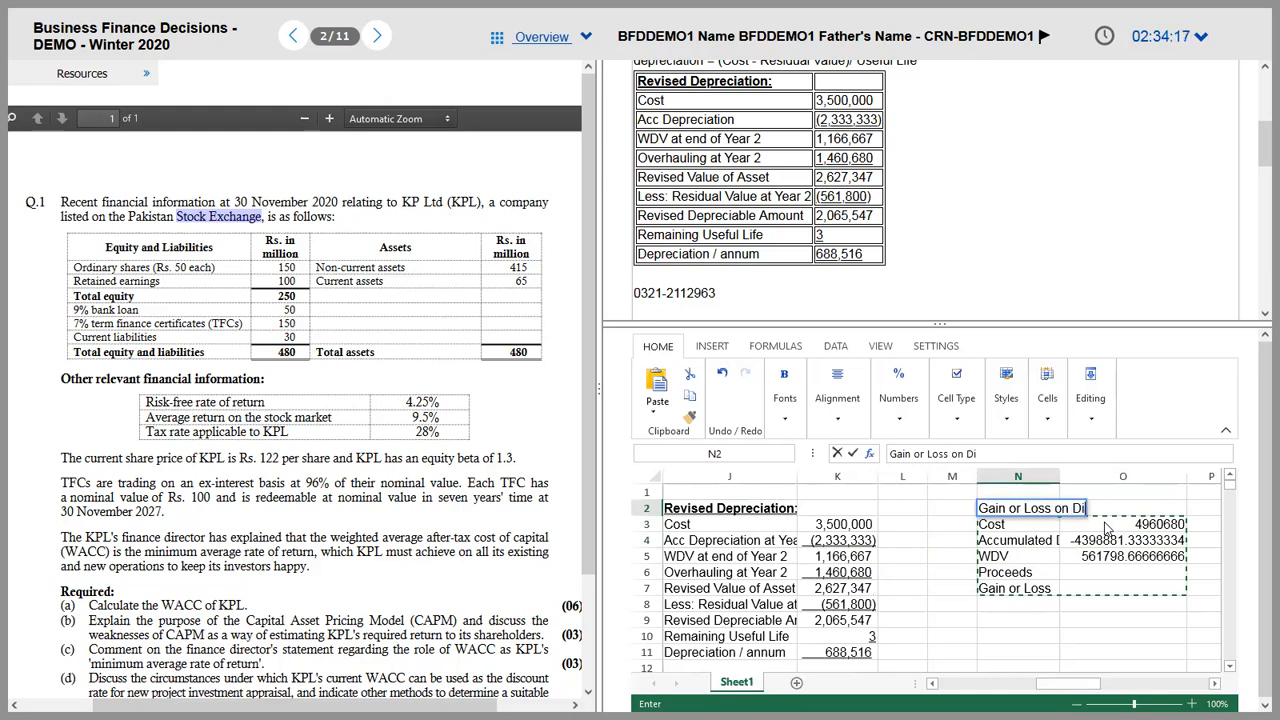
pyautogui.write('sposal')
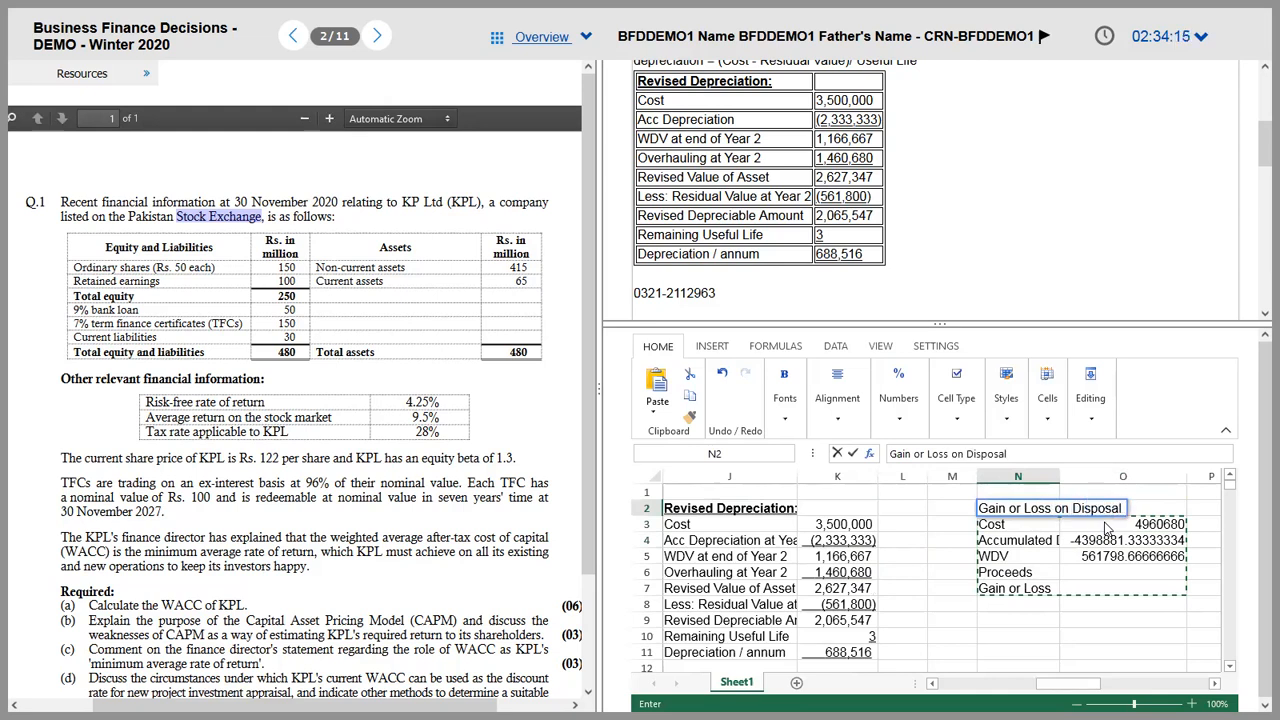
pyautogui.write(' in Year')
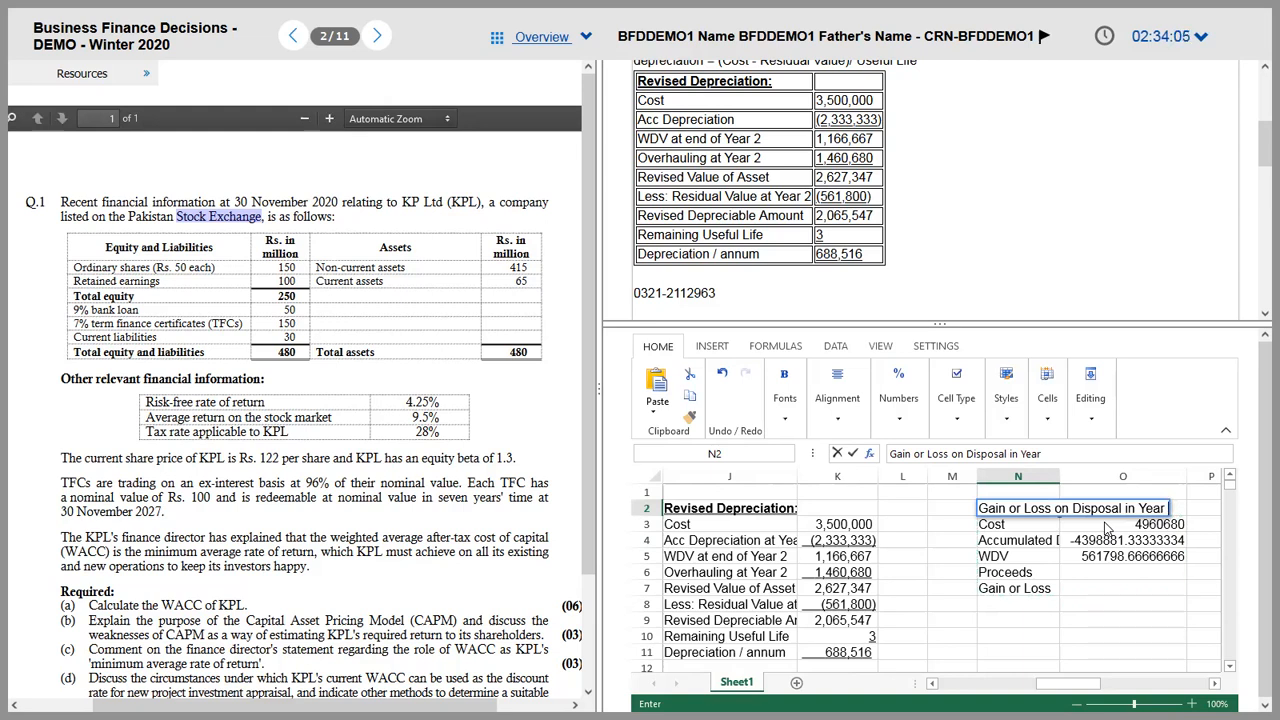
pyautogui.write('5')
pyautogui.hotkey('ctrl', 'Return')
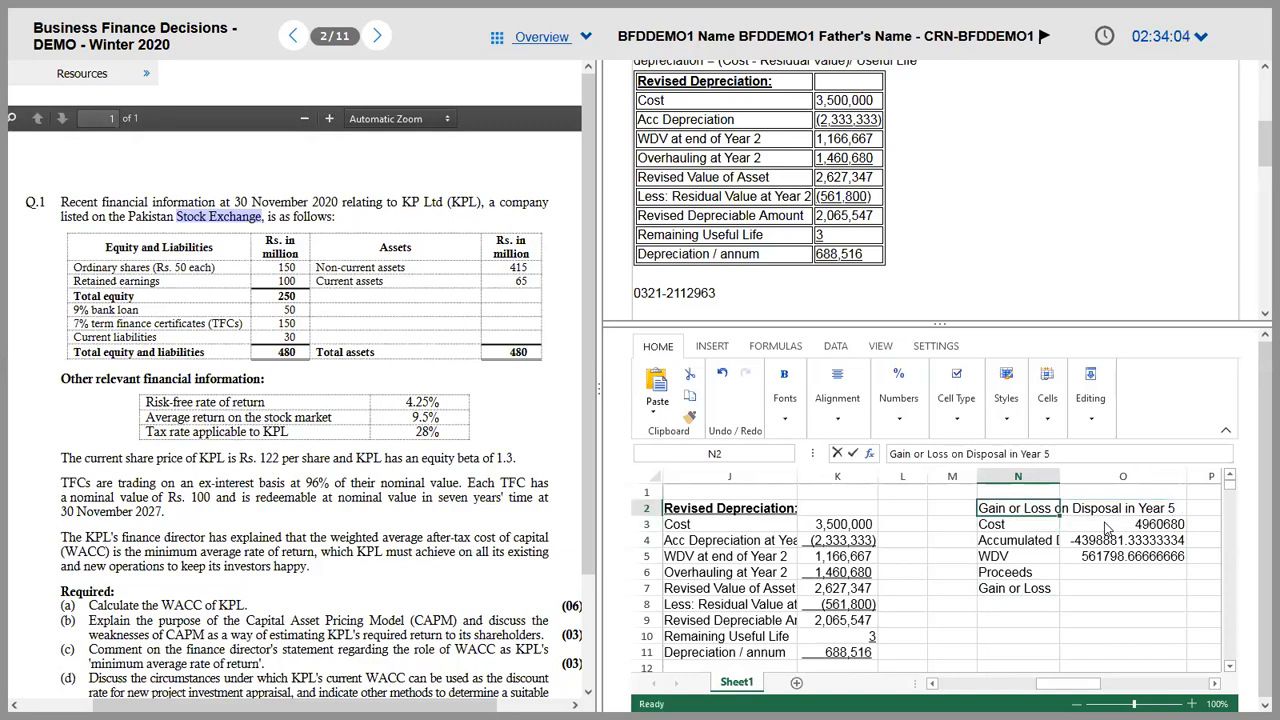
# Step: Rename the Proceeds label in N6 to 'Residual Value'
pyautogui.press('Down')
pyautogui.press('Down')
pyautogui.press('Down')
pyautogui.press('Down')
pyautogui.press('Right')
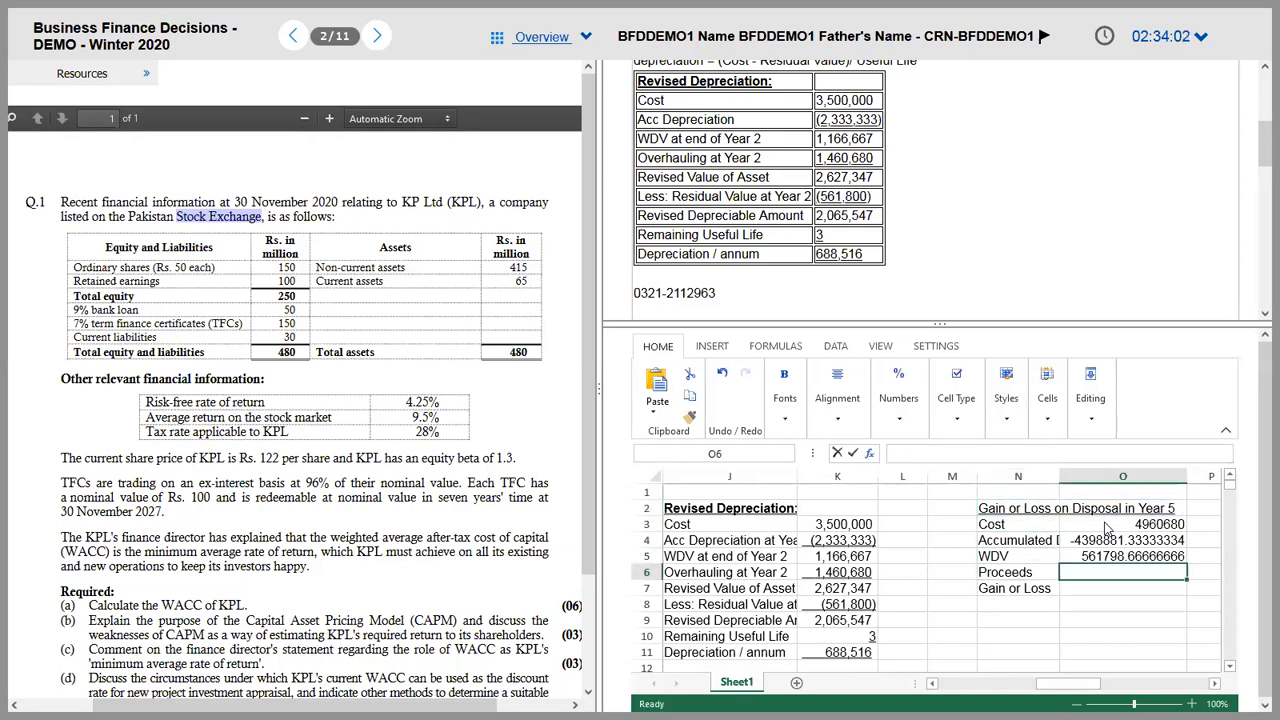
pyautogui.press('Left')
pyautogui.write('Re')
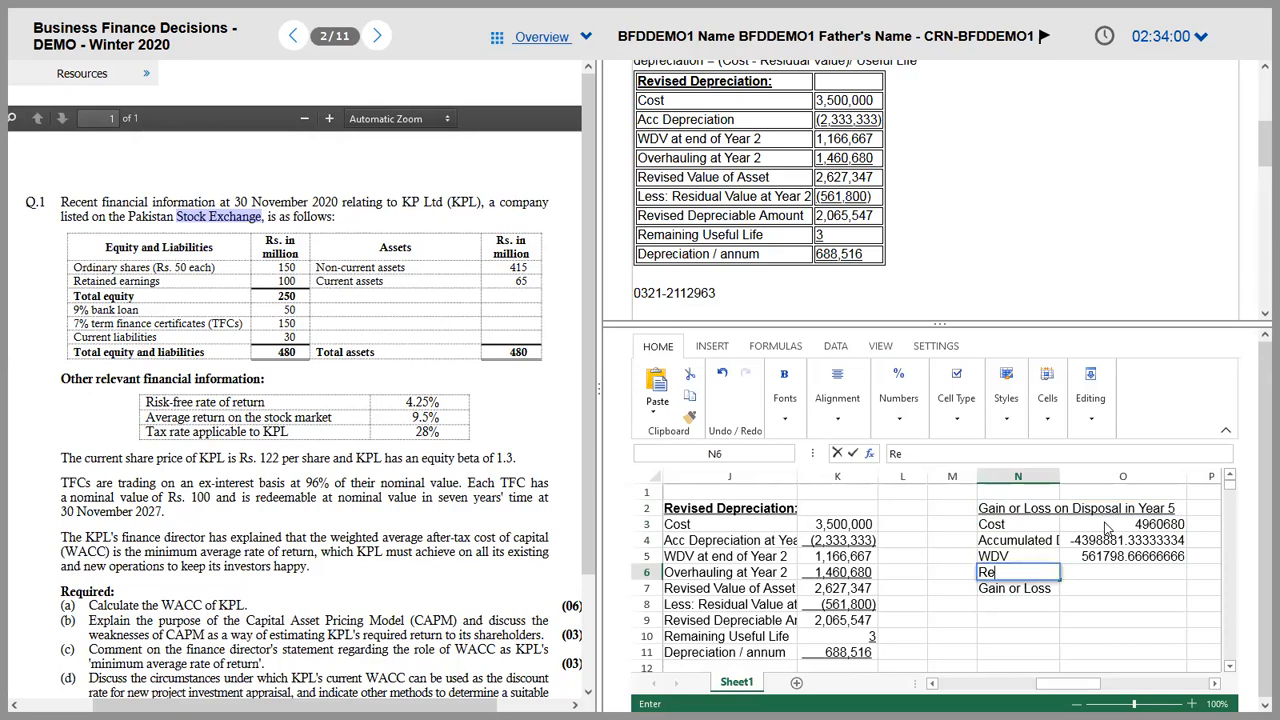
pyautogui.write('sidual Value')
pyautogui.press('Tab')
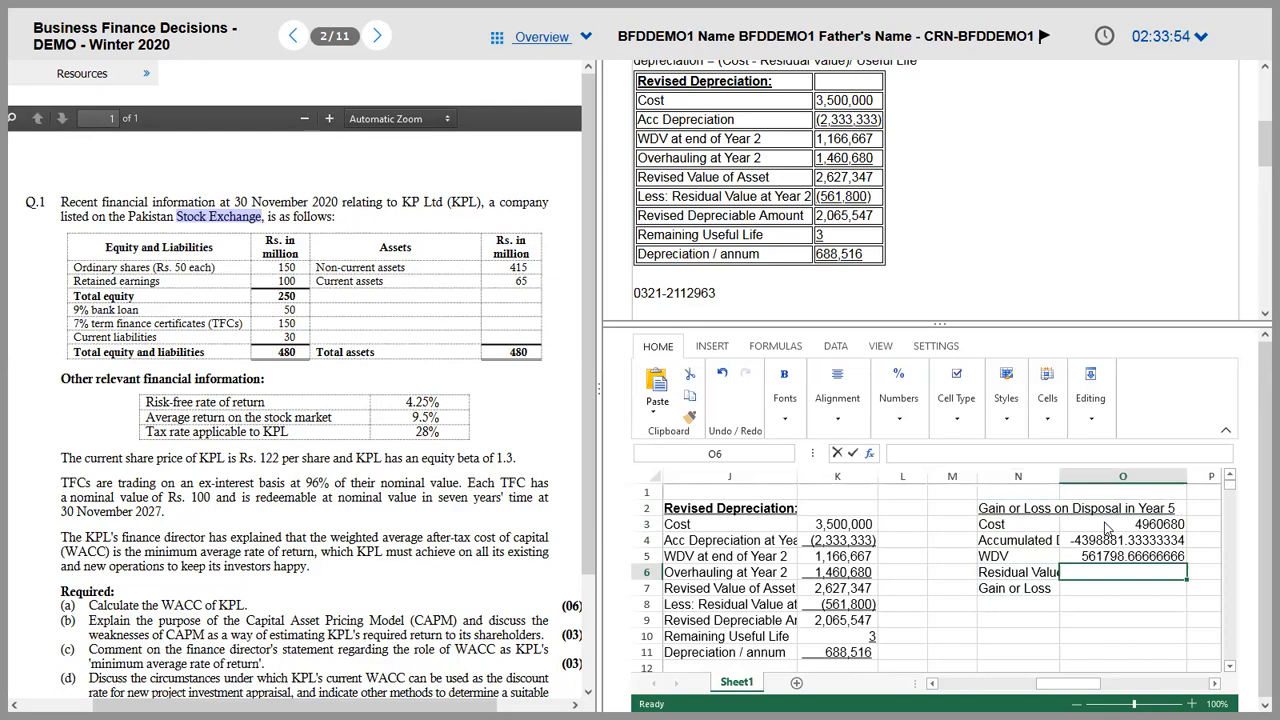
pyautogui.press('Left')
pyautogui.press('Left')
pyautogui.press('Left')
pyautogui.press('Down')
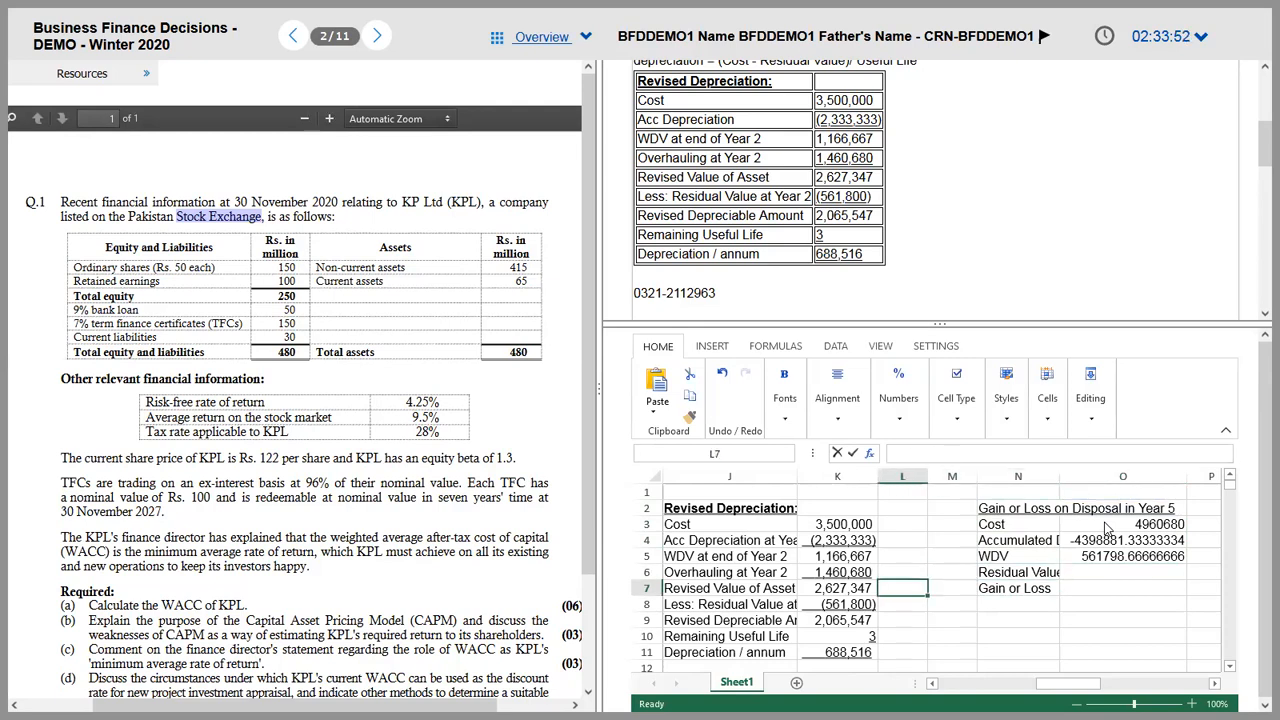
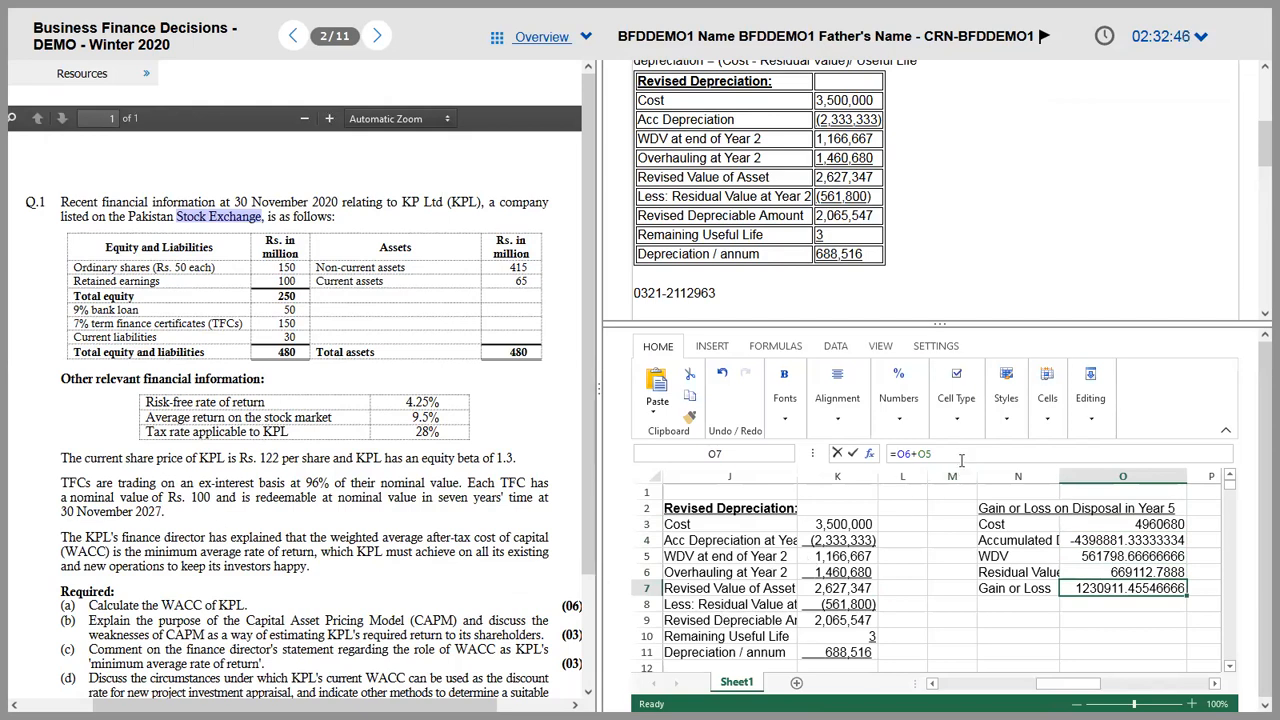
# Step: Change O7's formula to =O6-O5 so the disposal result becomes a 107,314 gain
pyautogui.click(916, 455)
pyautogui.press('BackSpace')
pyautogui.write('-')
pyautogui.press('Return')
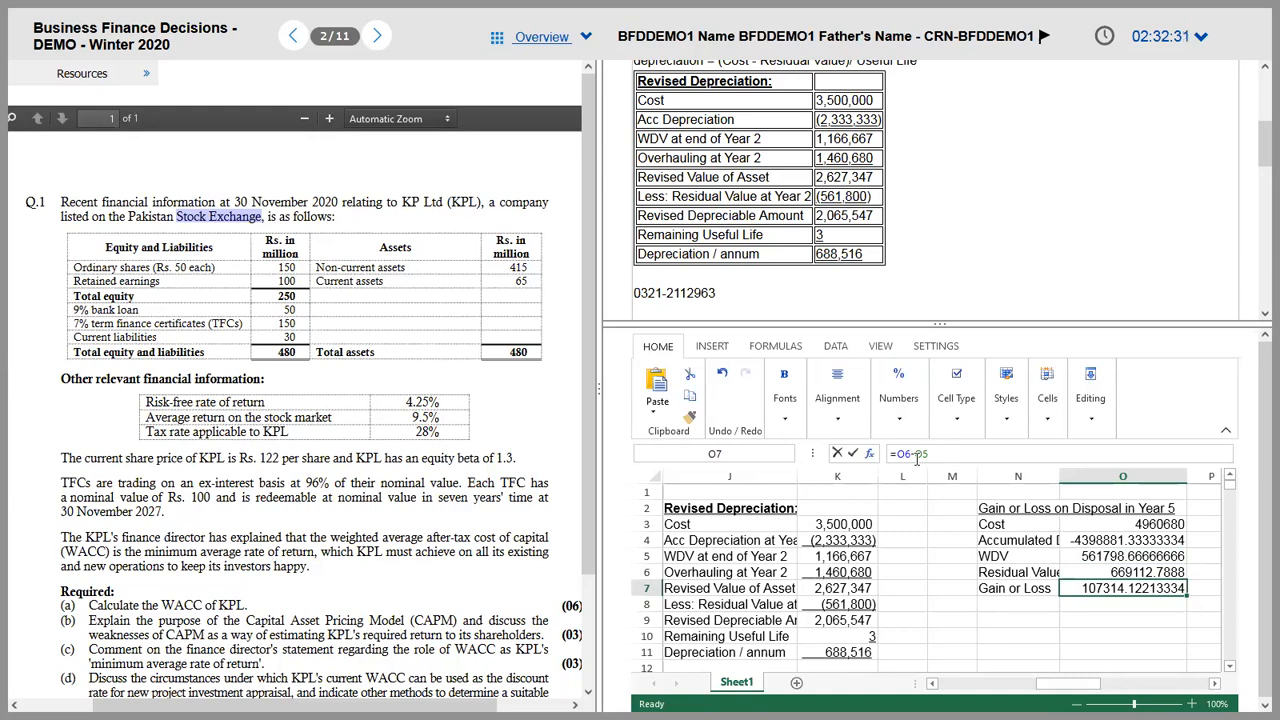
pyautogui.press('Left')
pyautogui.press('Left')
pyautogui.press('Left')
pyautogui.press('Up')
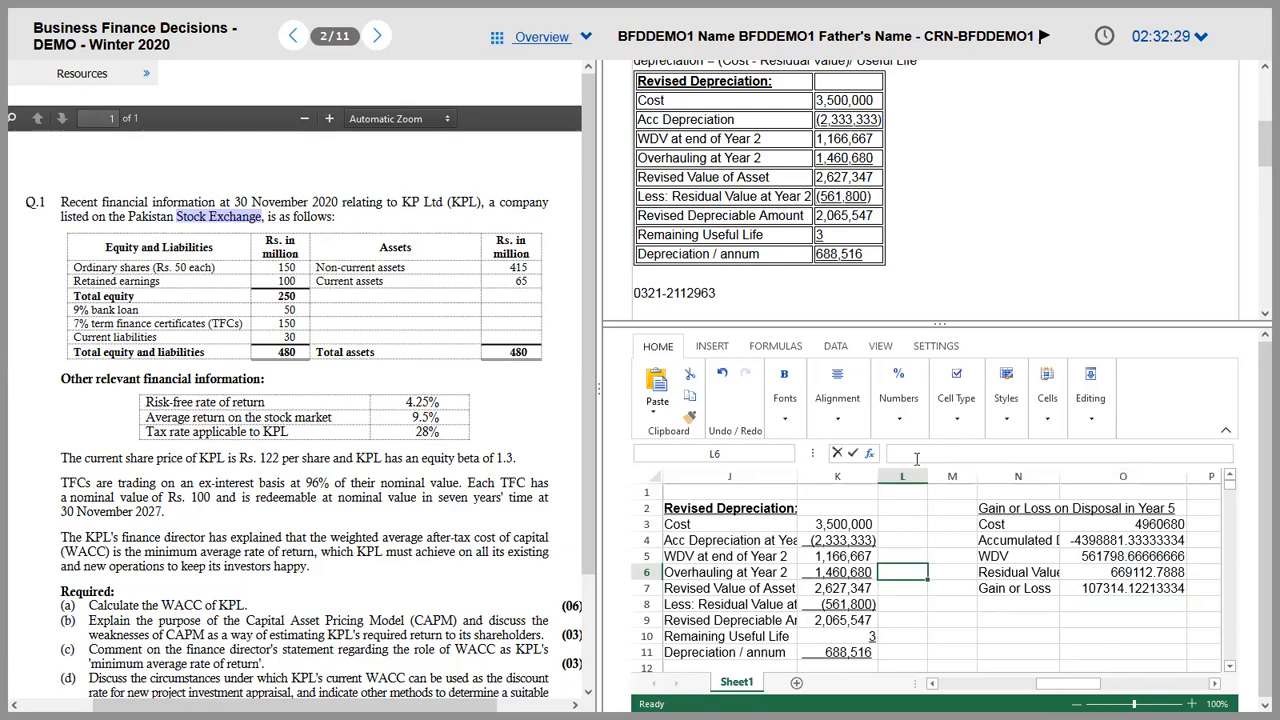
pyautogui.press('Left')
pyautogui.press('Down')
pyautogui.press('Down')
pyautogui.press('Down')
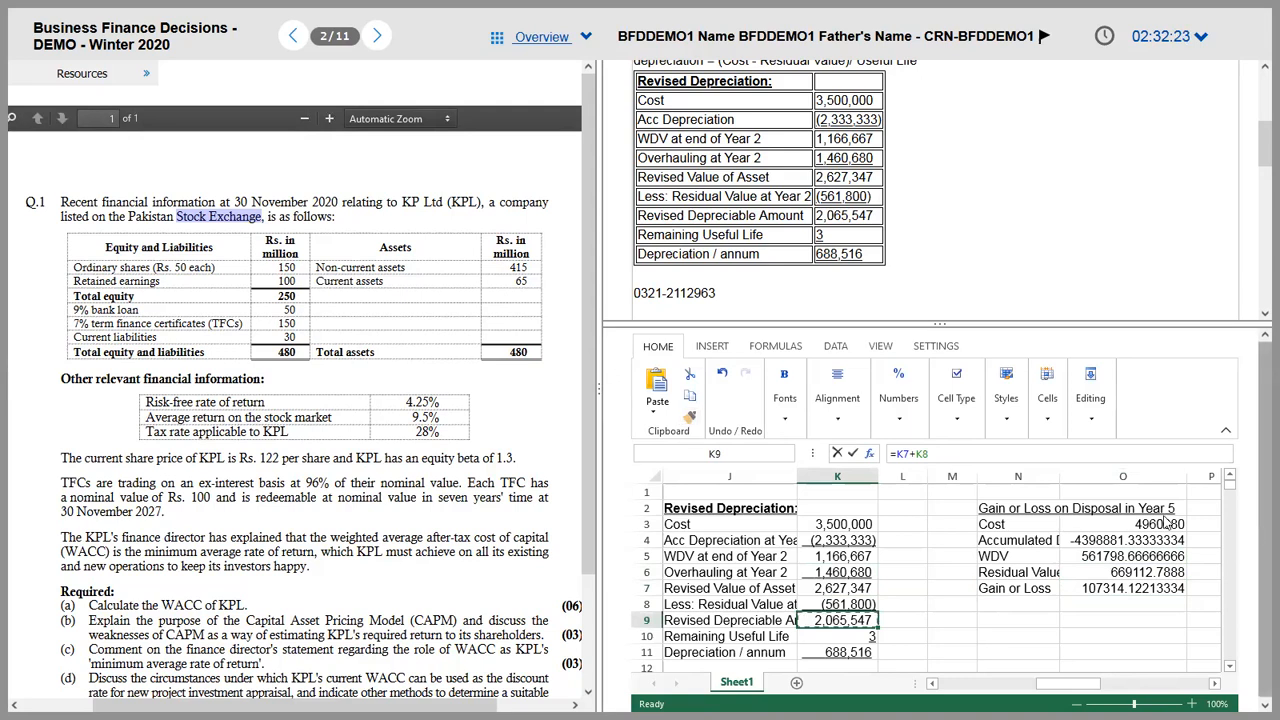
# Step: Apply column K's number format to O3:O7 and underline the O6 and O7 figures
pyautogui.moveTo(1143, 527); pyautogui.dragTo(1150, 591)
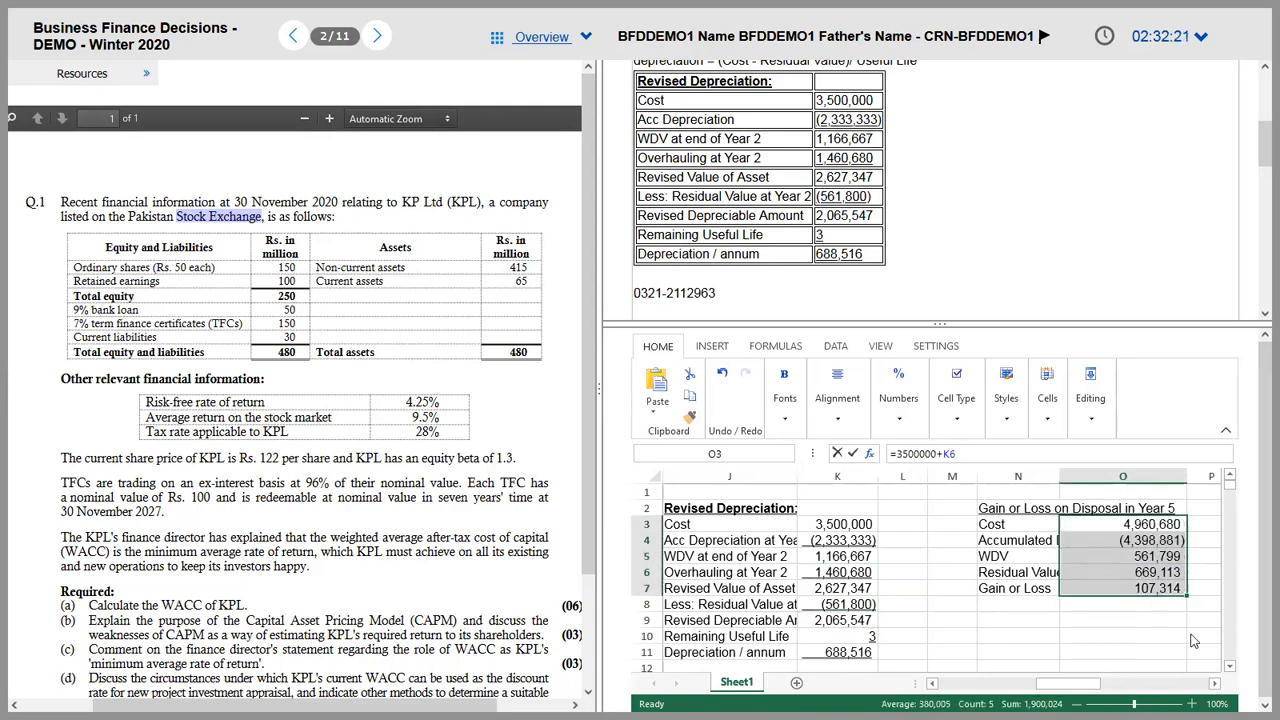
pyautogui.click(1172, 630)
pyautogui.click(1150, 540)
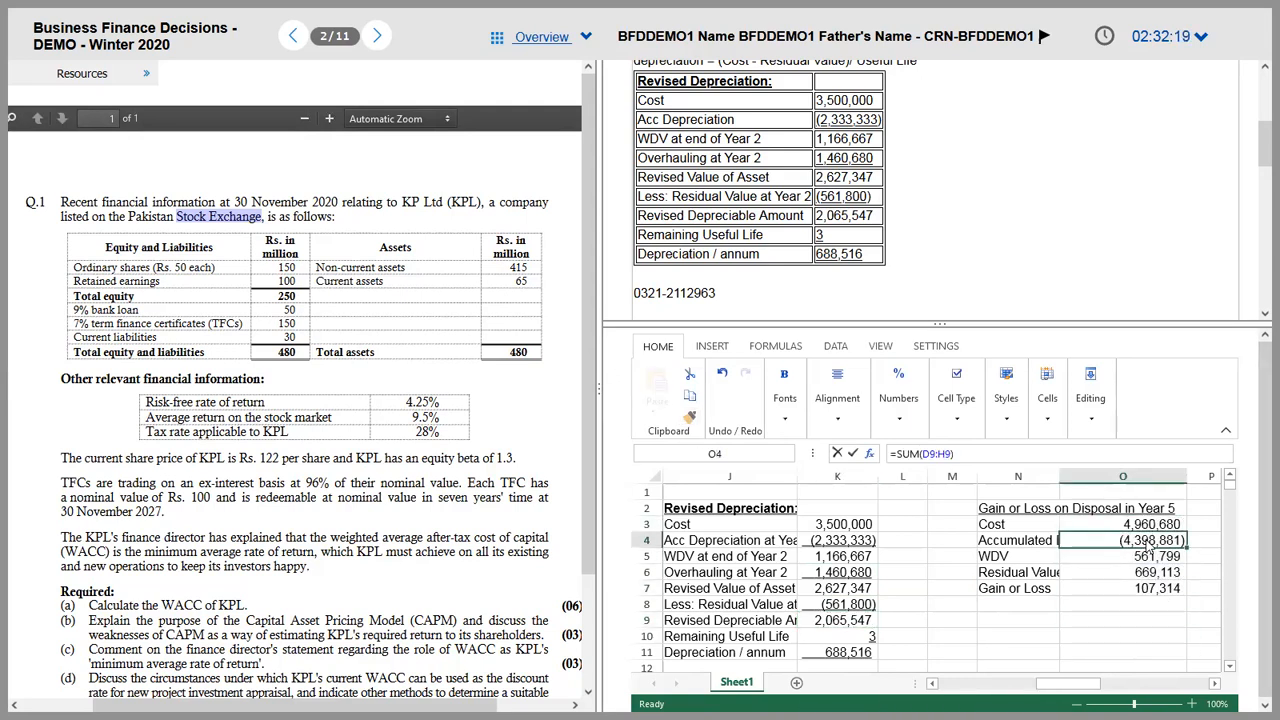
pyautogui.press('Down')
pyautogui.press('Down')
pyautogui.hotkey('ctrl', 'u')
pyautogui.press('Down')
pyautogui.hotkey('ctrl', 'u')
pyautogui.press('Left')
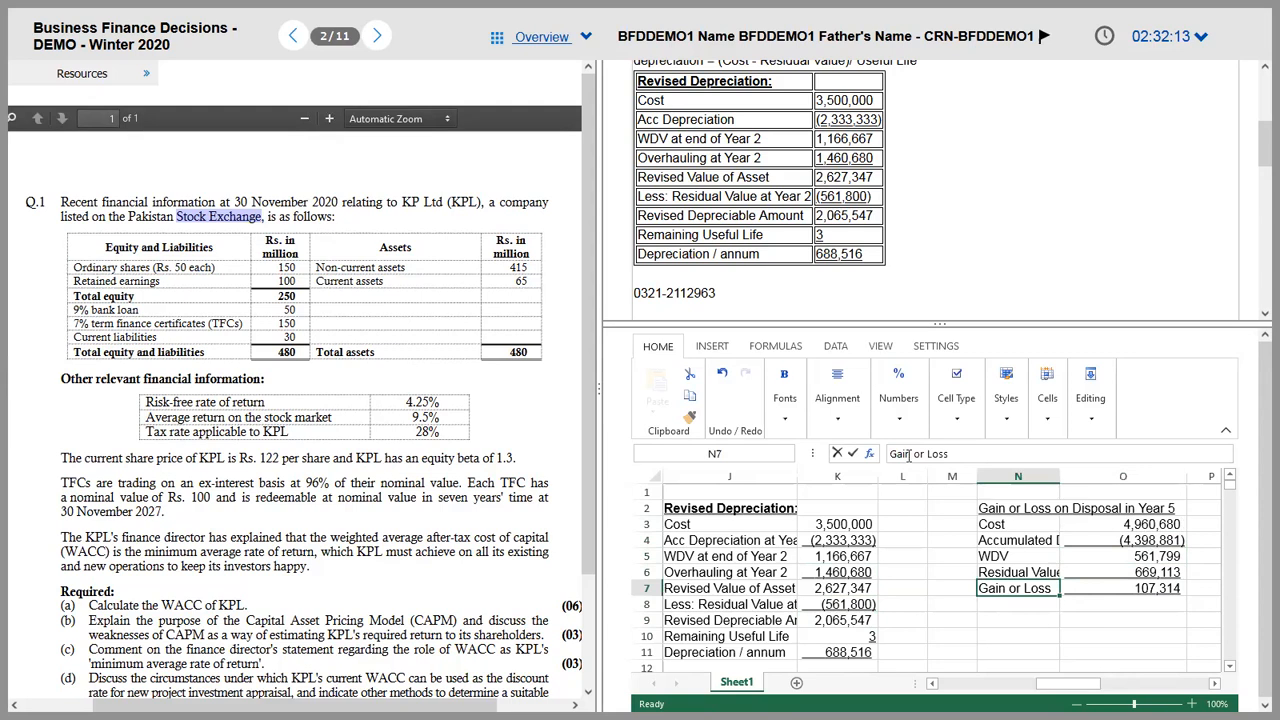
# Step: Relabel N7 from 'Gain or Loss' to 'Gain on Disposal'
pyautogui.moveTo(950, 453); pyautogui.dragTo(900, 453)
pyautogui.write('on Dispo')
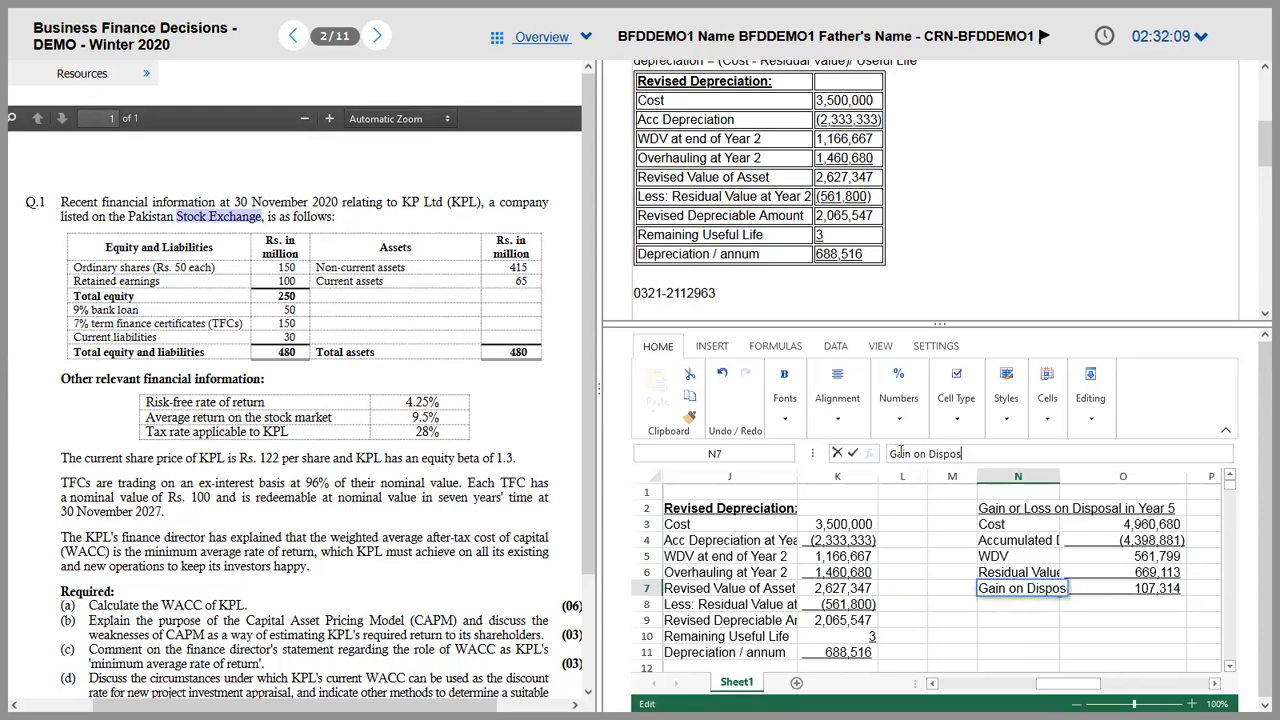
pyautogui.write('sal')
pyautogui.press('Return')
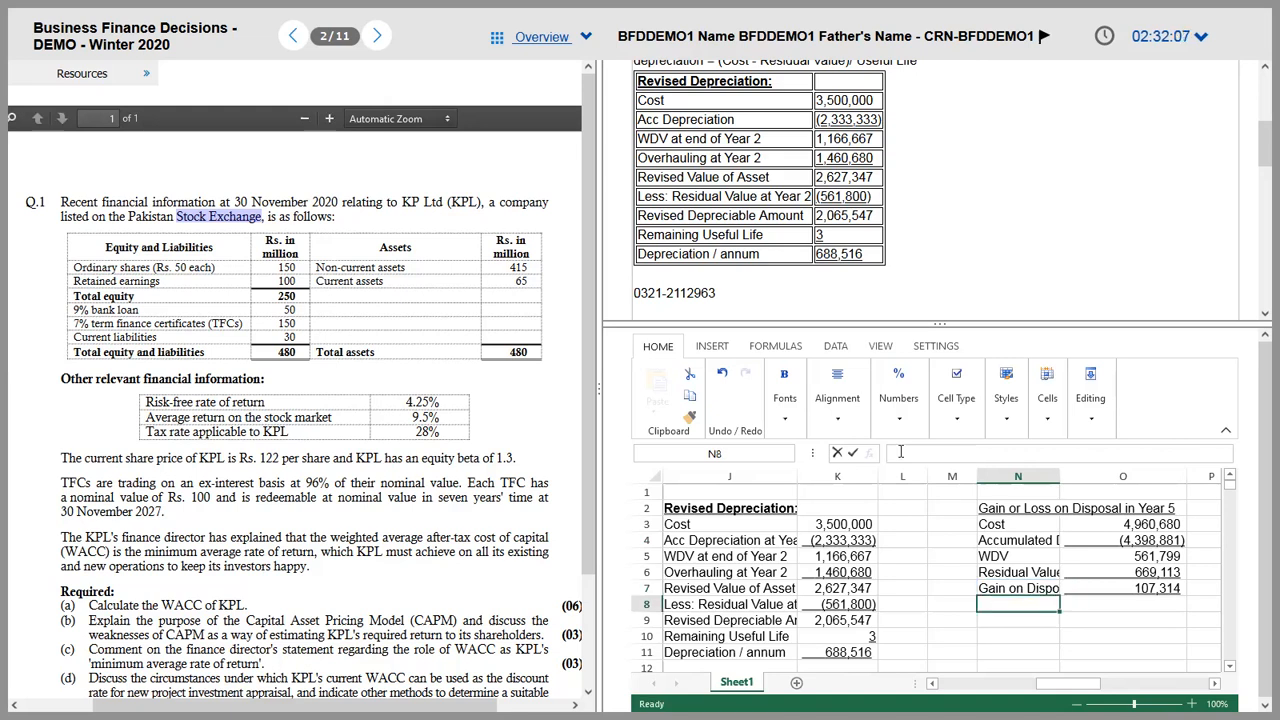
pyautogui.press('Up')
pyautogui.press('Up')
pyautogui.press('Up')
pyautogui.press('Up')
pyautogui.press('Up')
pyautogui.press('Up')
# Step: Copy the N2:O7 disposal table and paste it over the stray line in the answer area
pyautogui.hotkey('shift', 'Right')
pyautogui.hotkey('shift', 'Down')
pyautogui.hotkey('shift', 'Down')
pyautogui.hotkey('shift', 'Down')
pyautogui.hotkey('shift', 'Down')
pyautogui.hotkey('shift', 'Down')
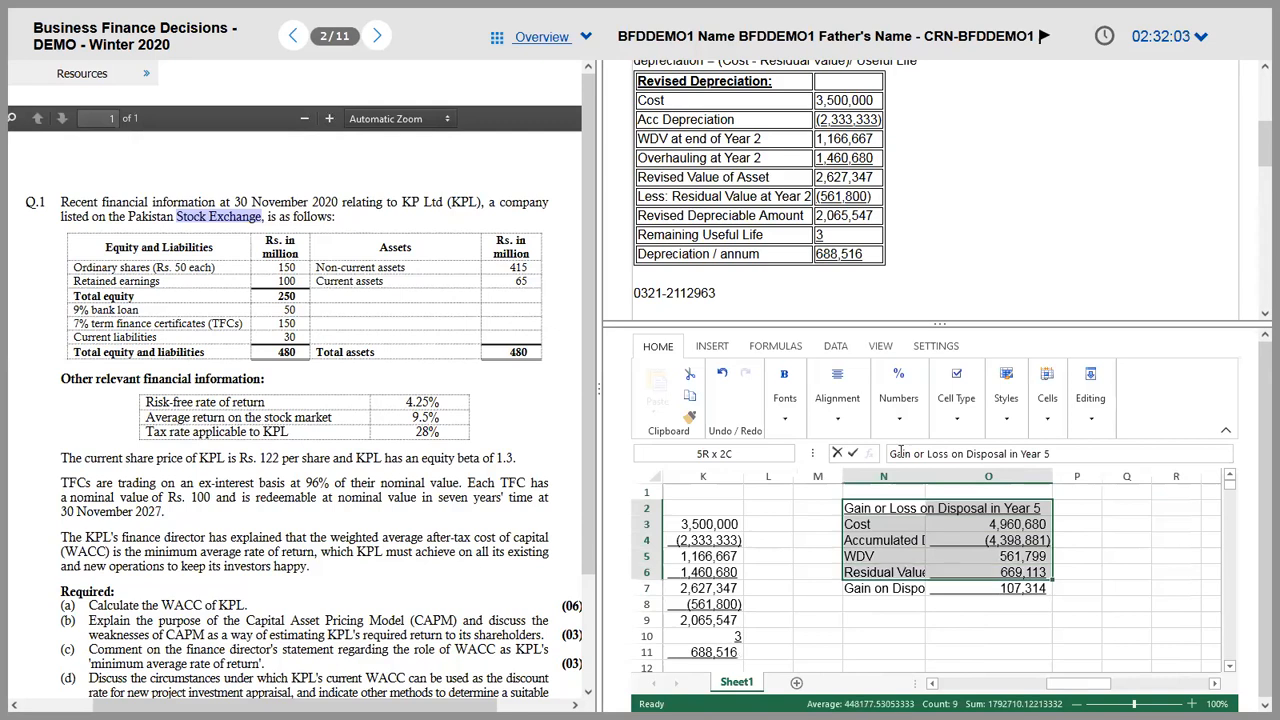
pyautogui.hotkey('ctrl', 'c')
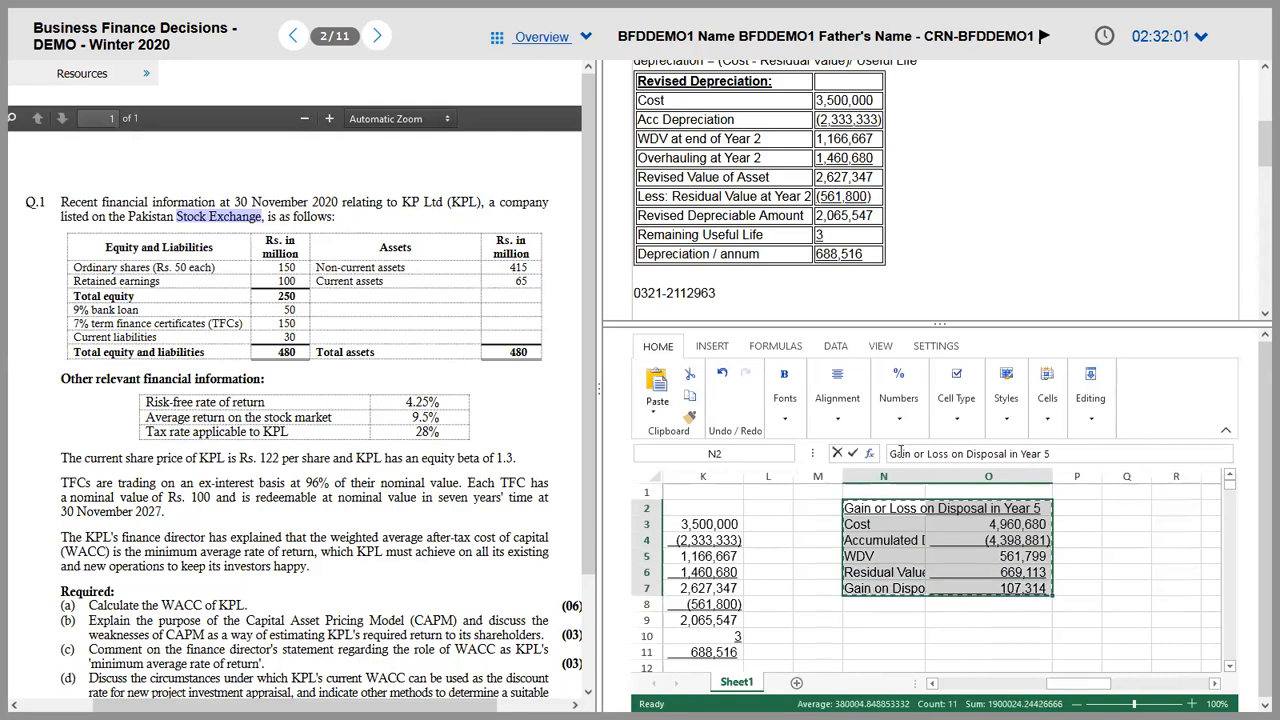
pyautogui.click(735, 297)
pyautogui.hotkey('shift', 'Home')
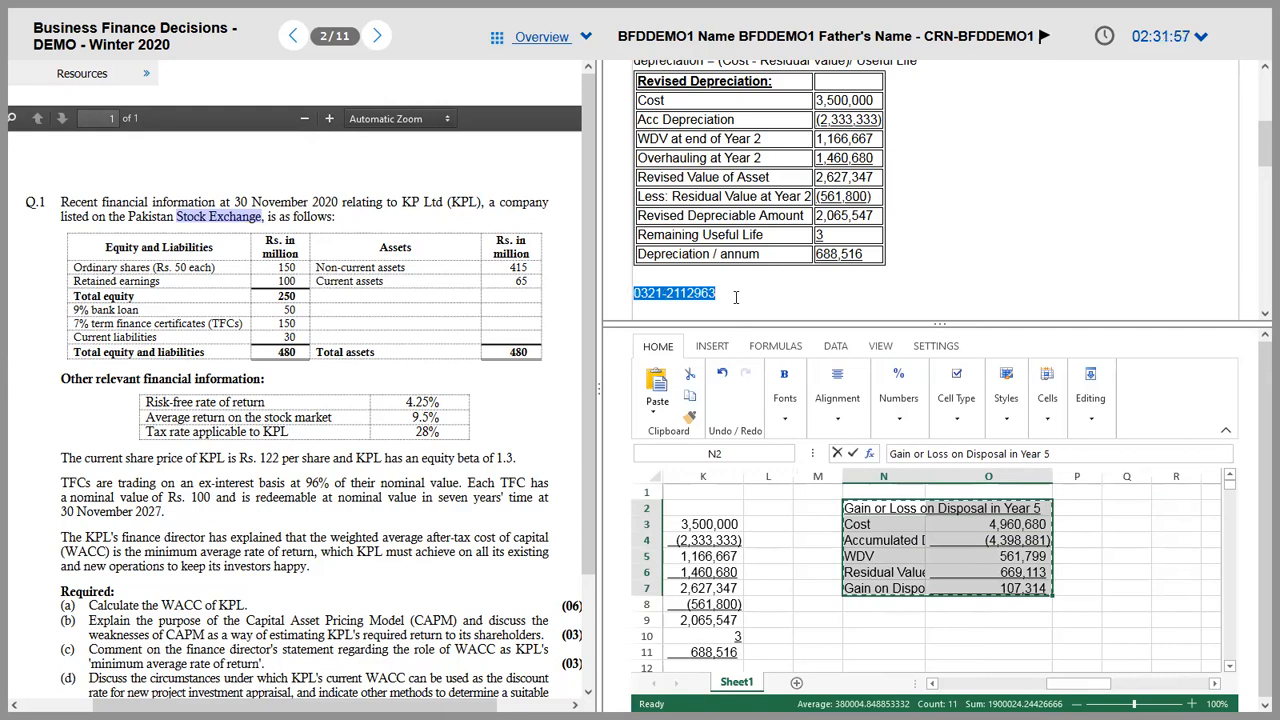
pyautogui.hotkey('ctrl', 'v')
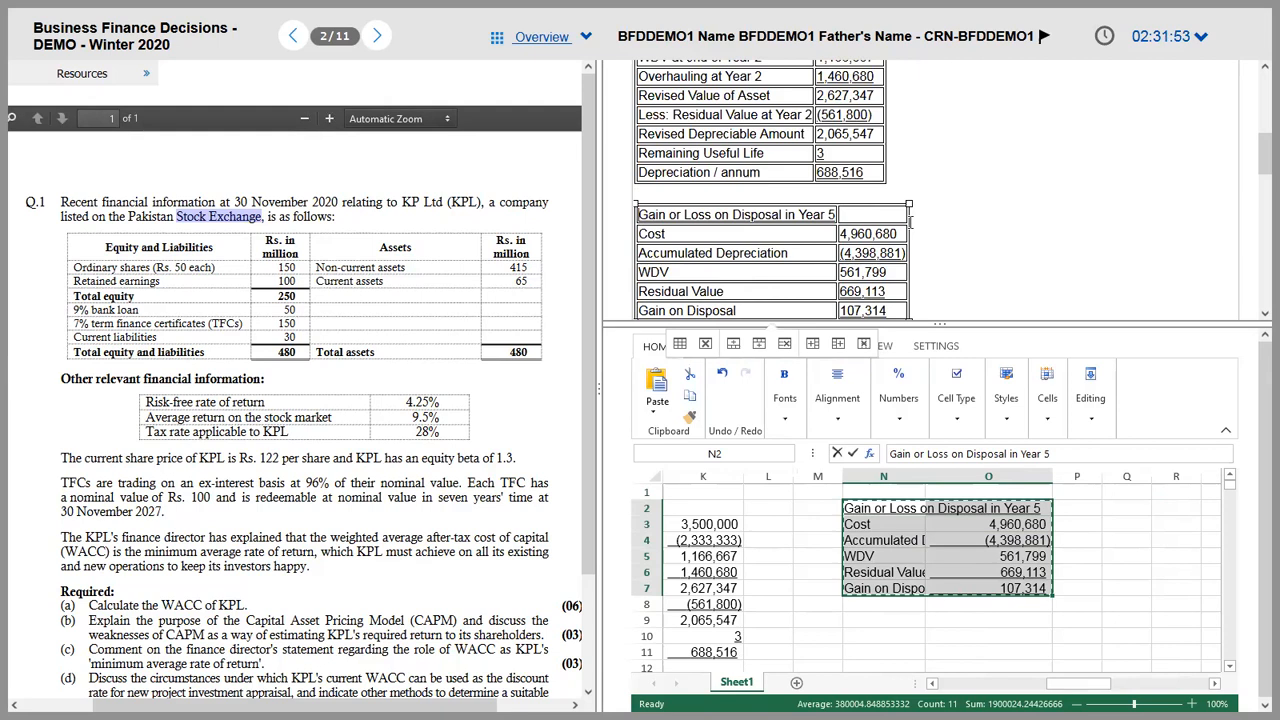
# Step: Widen column N to show the labels, then undo the change
pyautogui.click(914, 540)
pyautogui.moveTo(924, 478); pyautogui.dragTo(971, 478)
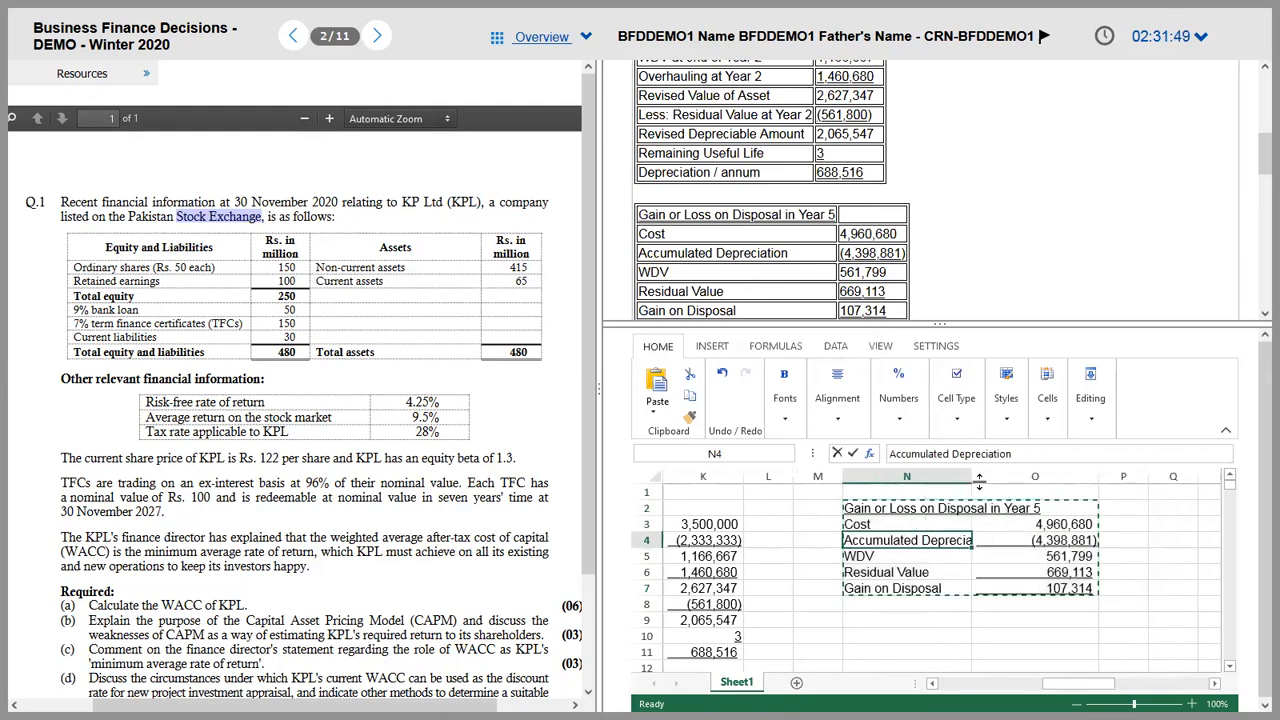
pyautogui.hotkey('ctrl', 'z')
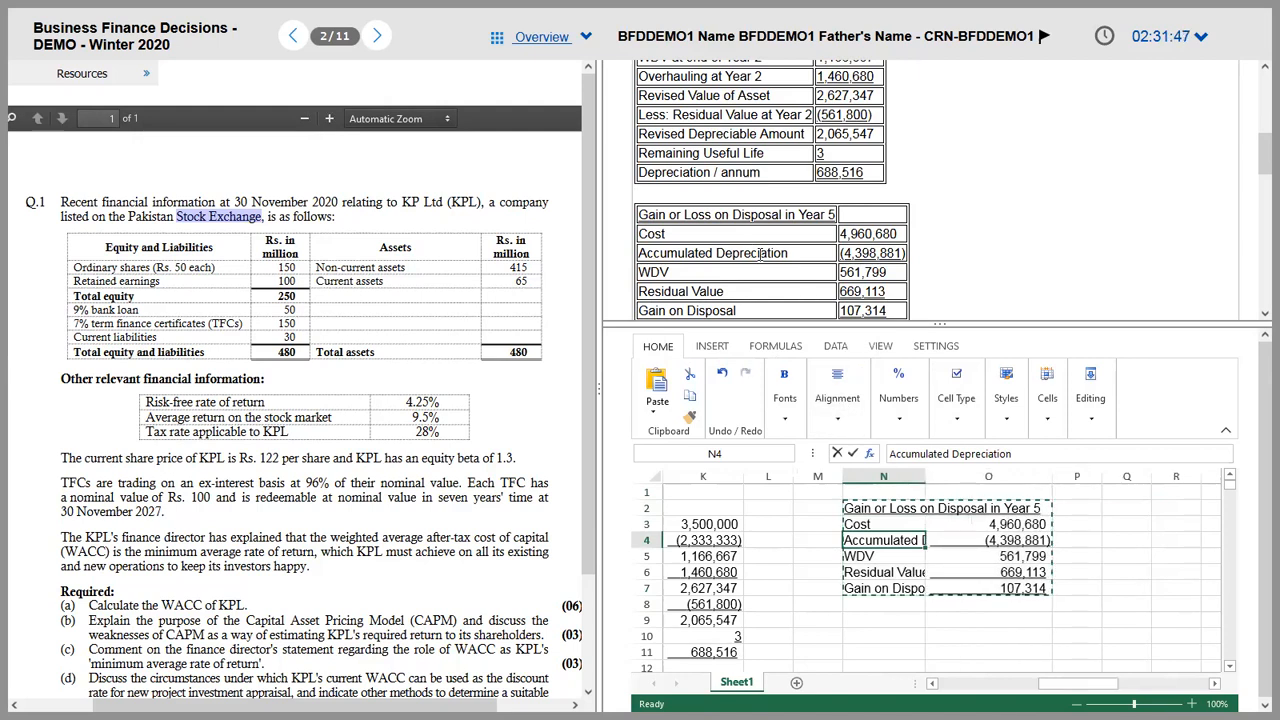
# Step: Rename the row 10 label in column B to 'Gain on Disposal'
pyautogui.click(782, 314)
pyautogui.click(834, 618)
pyautogui.press('Left')
pyautogui.press('Left')
pyautogui.press('Left')
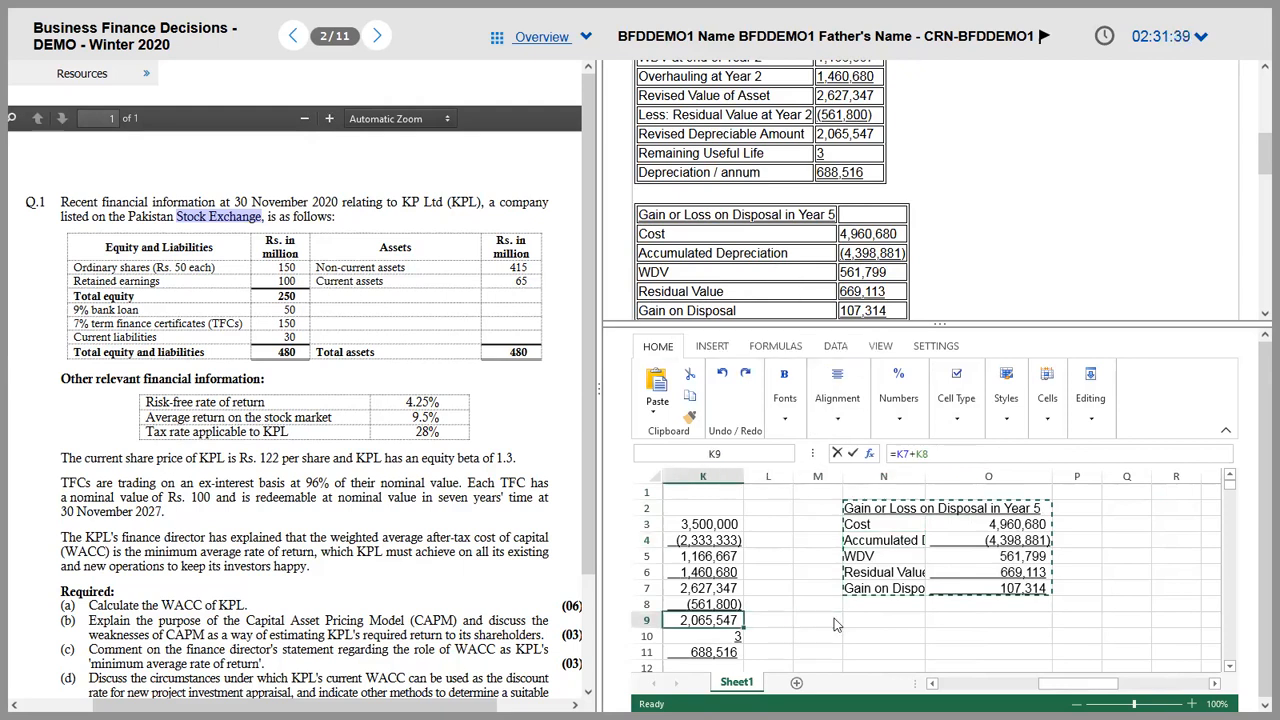
pyautogui.press('Left')
pyautogui.press('Left')
pyautogui.press('Left')
pyautogui.press('Left')
pyautogui.press('Left')
pyautogui.press('Left')
pyautogui.press('Left')
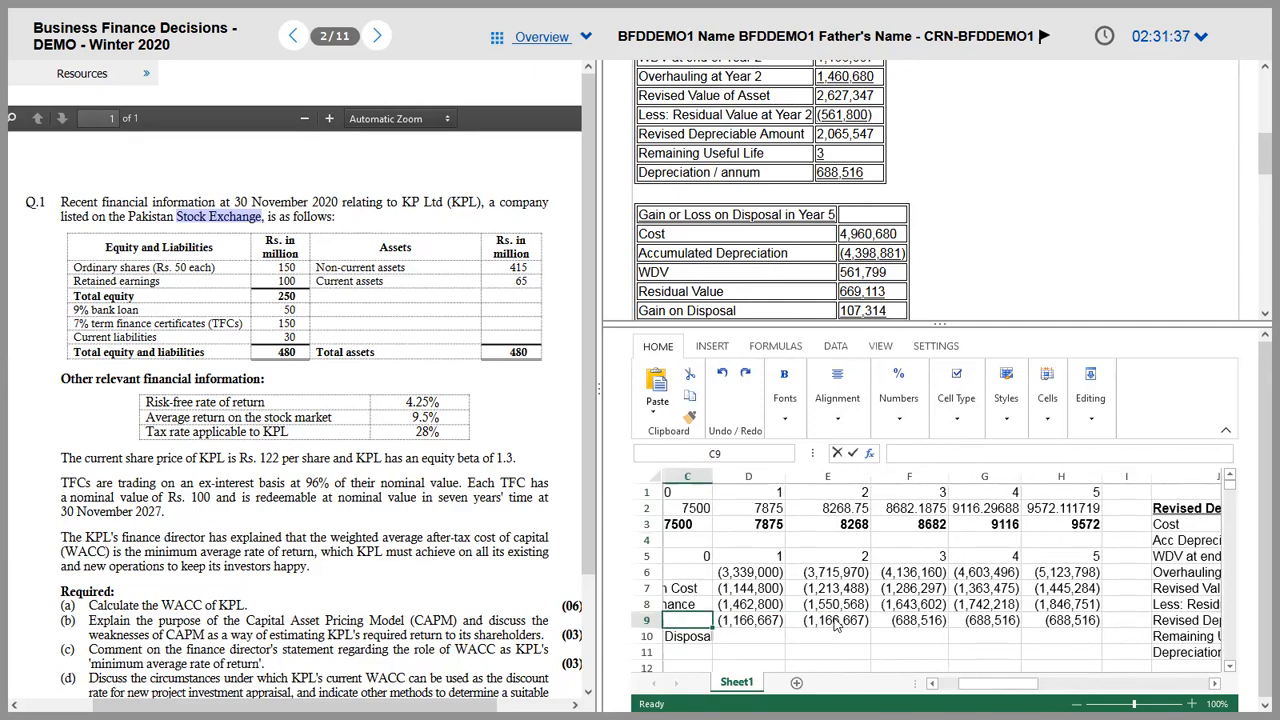
pyautogui.press('Down')
pyautogui.press('Left')
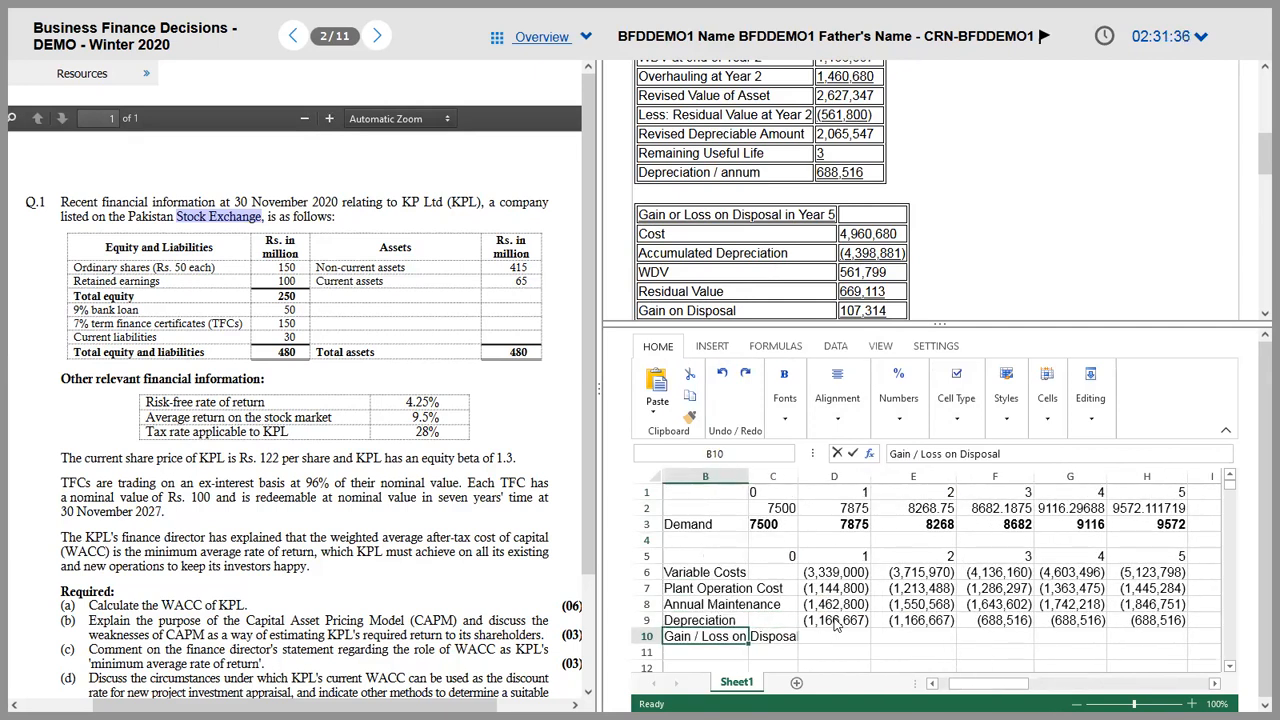
pyautogui.click(944, 454)
pyautogui.press('BackSpace')
pyautogui.press('BackSpace')
pyautogui.press('BackSpace')
pyautogui.press('BackSpace')
pyautogui.press('BackSpace')
pyautogui.press('BackSpace')
pyautogui.press('BackSpace')
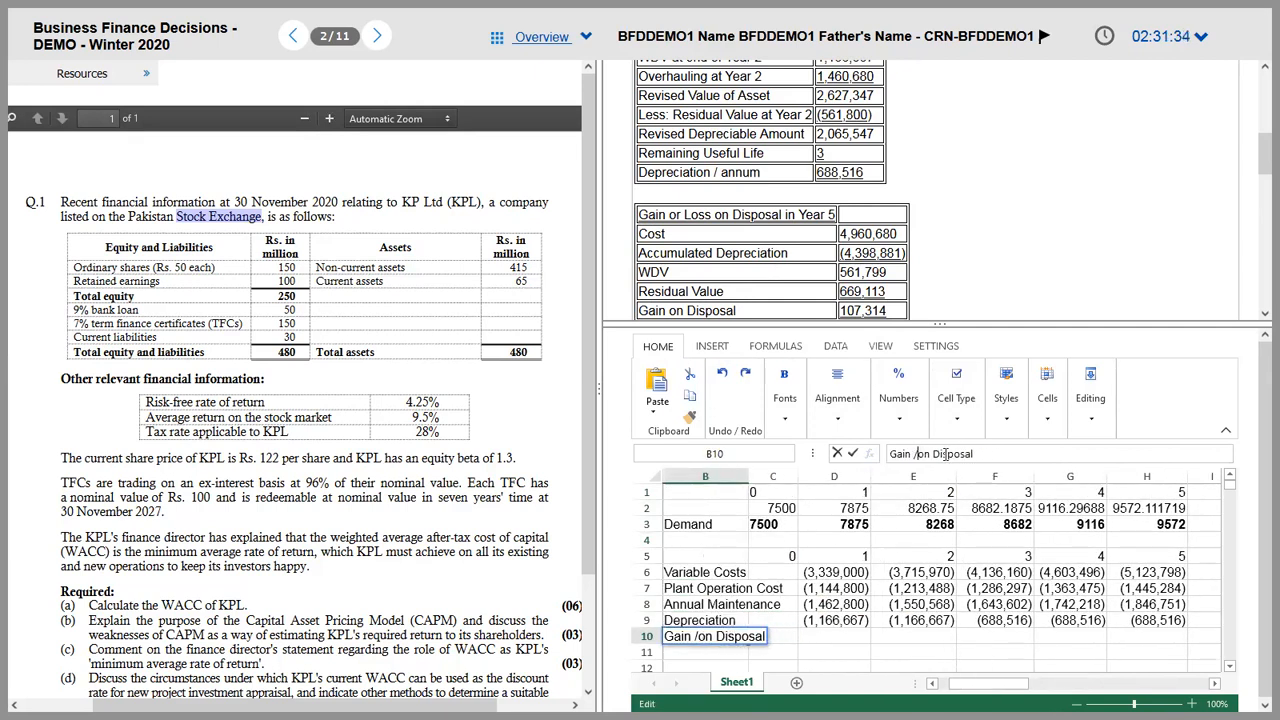
# Step: Link H10 to the 107,314 gain in O7 and give it G9's number format
pyautogui.click(1135, 641)
pyautogui.write('=')
pyautogui.press('Right')
pyautogui.press('Right')
pyautogui.press('Right')
pyautogui.press('Right')
pyautogui.press('Right')
pyautogui.press('Right')
pyautogui.press('Right')
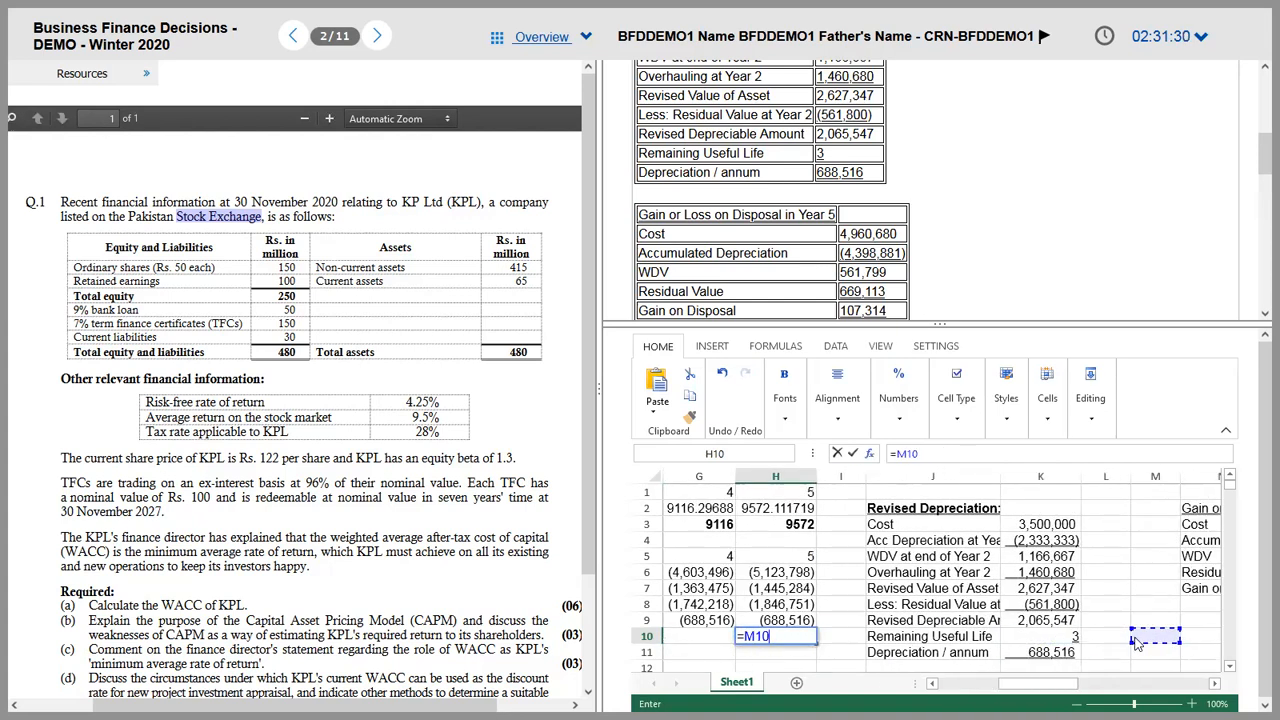
pyautogui.press('Up')
pyautogui.press('Up')
pyautogui.press('Up')
pyautogui.press('Return')
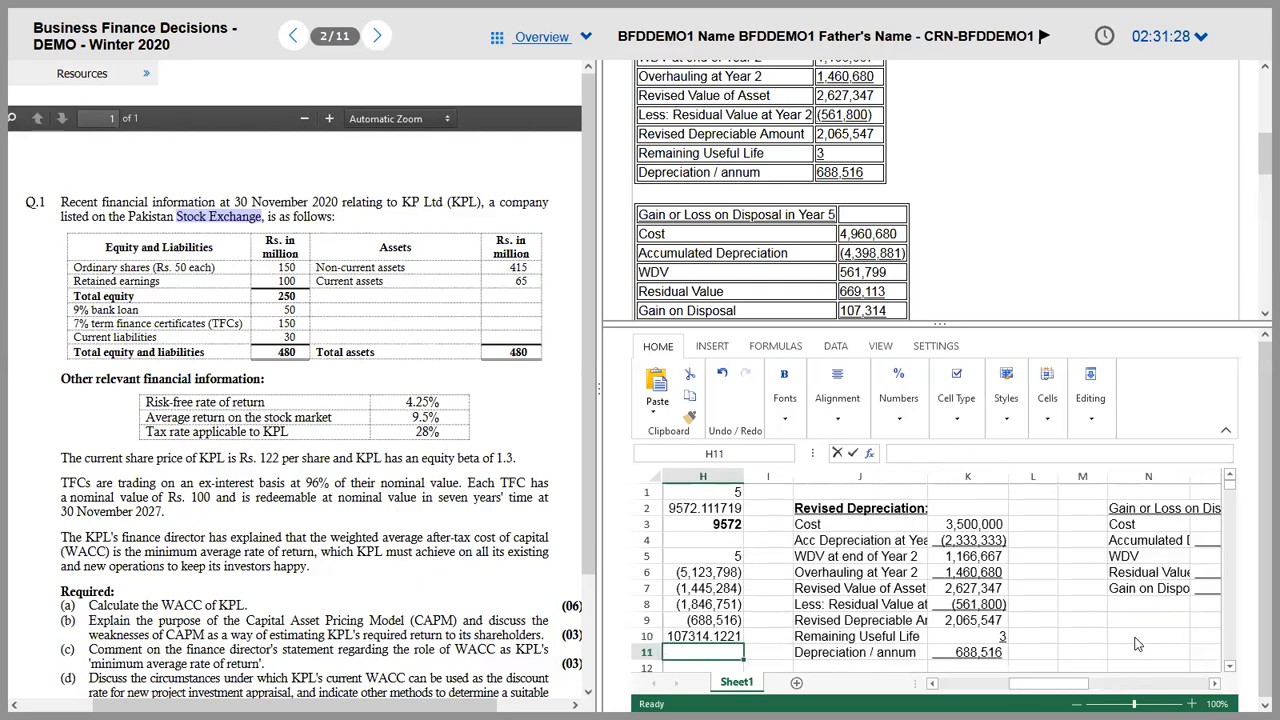
pyautogui.press('Left')
pyautogui.press('Up')
pyautogui.press('Up')
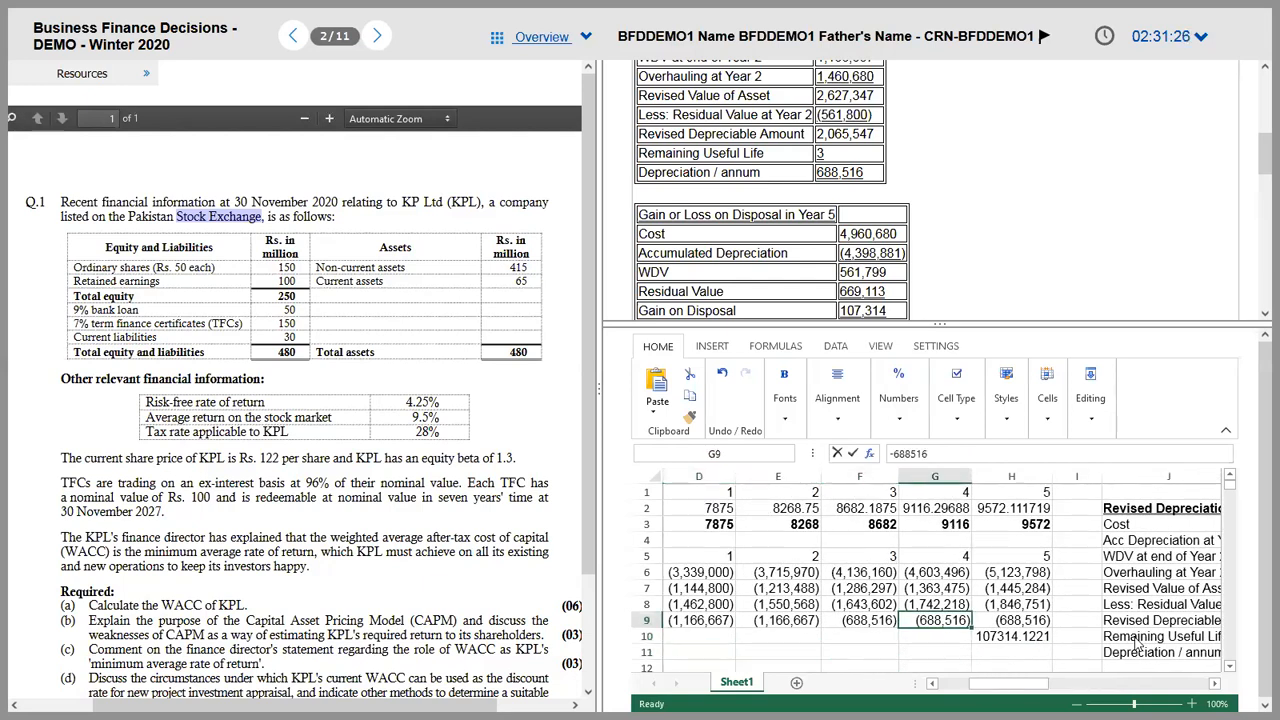
pyautogui.click(1011, 636)
pyautogui.press('Down')
pyautogui.press('Left')
pyautogui.press('Left')
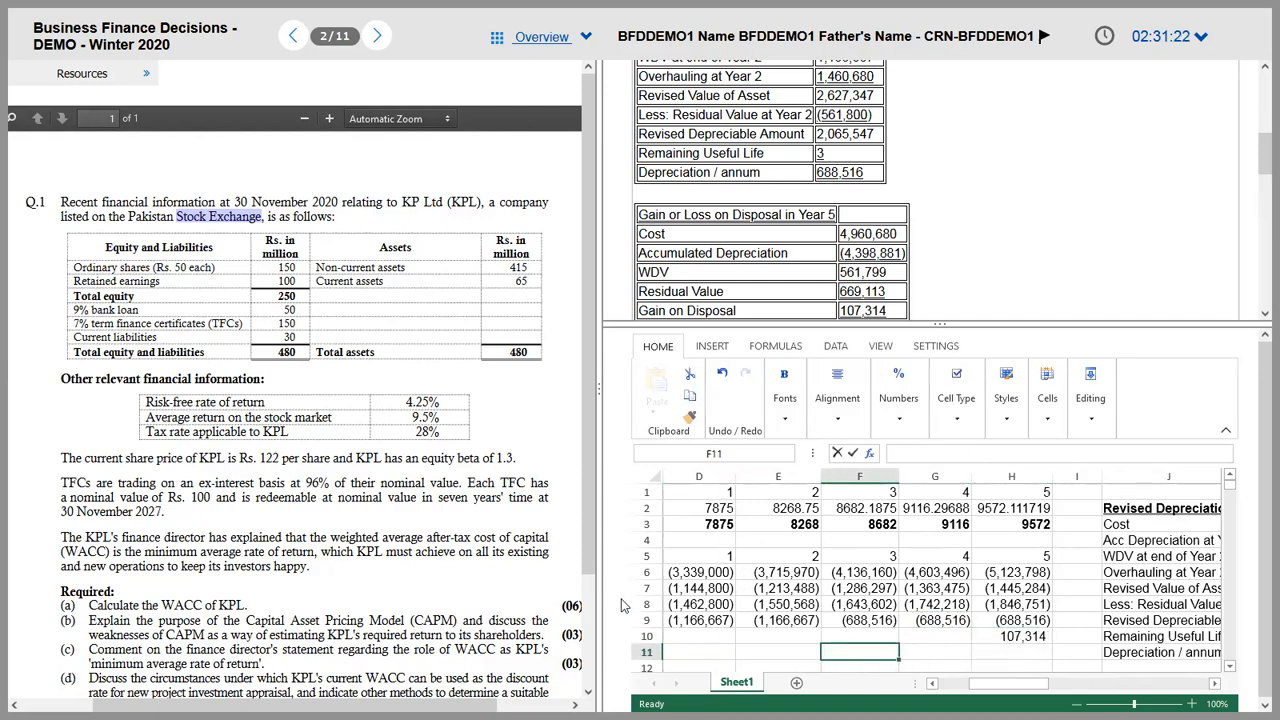
pyautogui.press('Left')
pyautogui.press('Left')
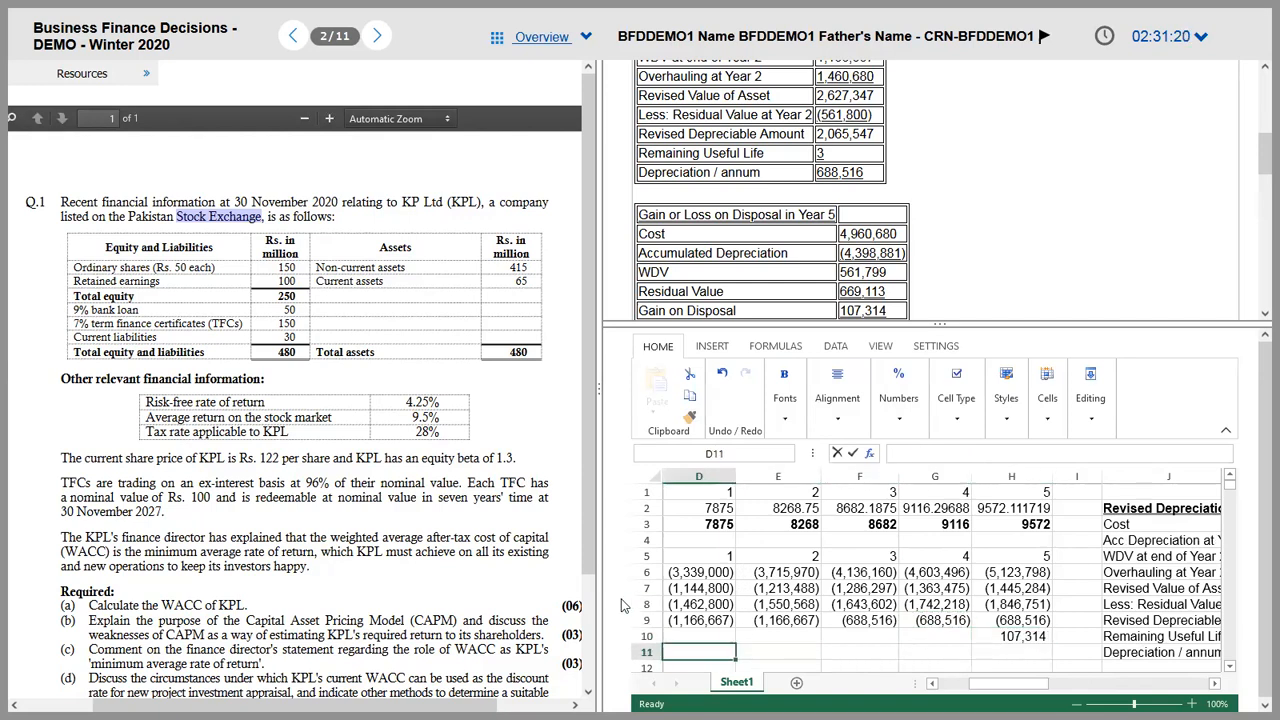
pyautogui.press('Left')
pyautogui.press('Left')
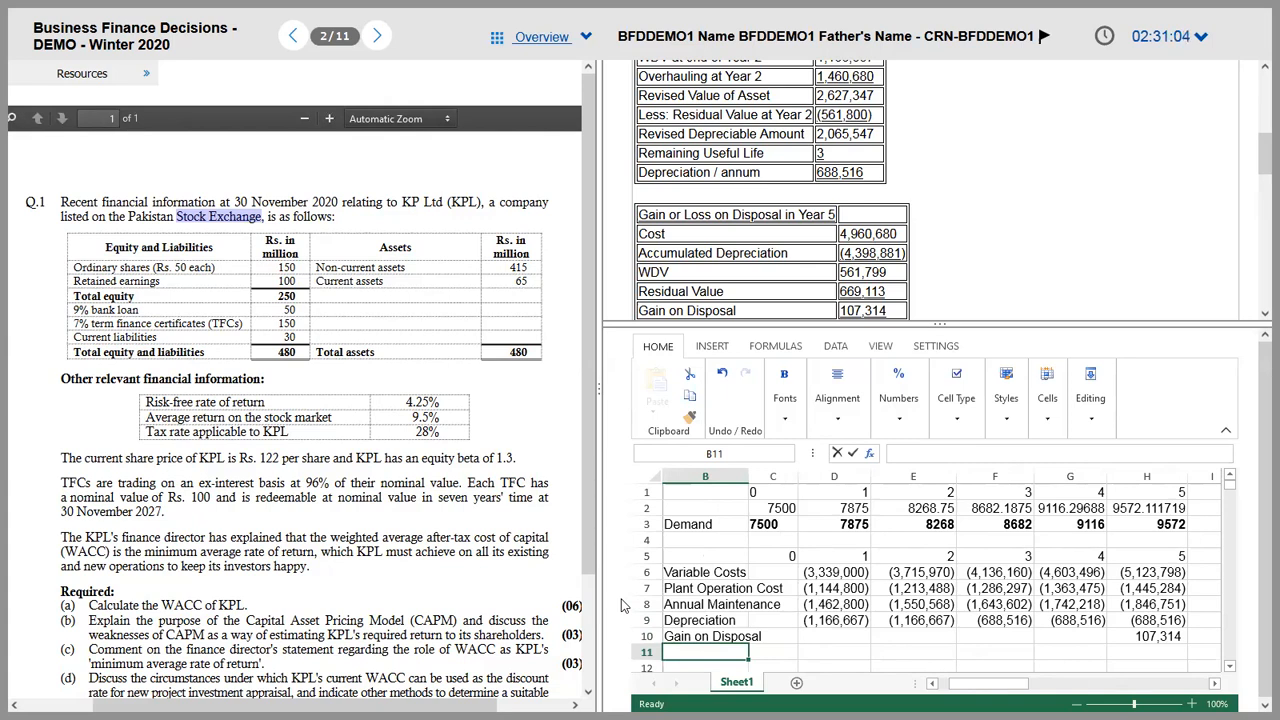
# Step: Add a Taxable Expense row in B11 with SUM totals of rows 6–10 for Years 1–5
pyautogui.hscroll(-1, 621, 605)
pyautogui.write('Ta')
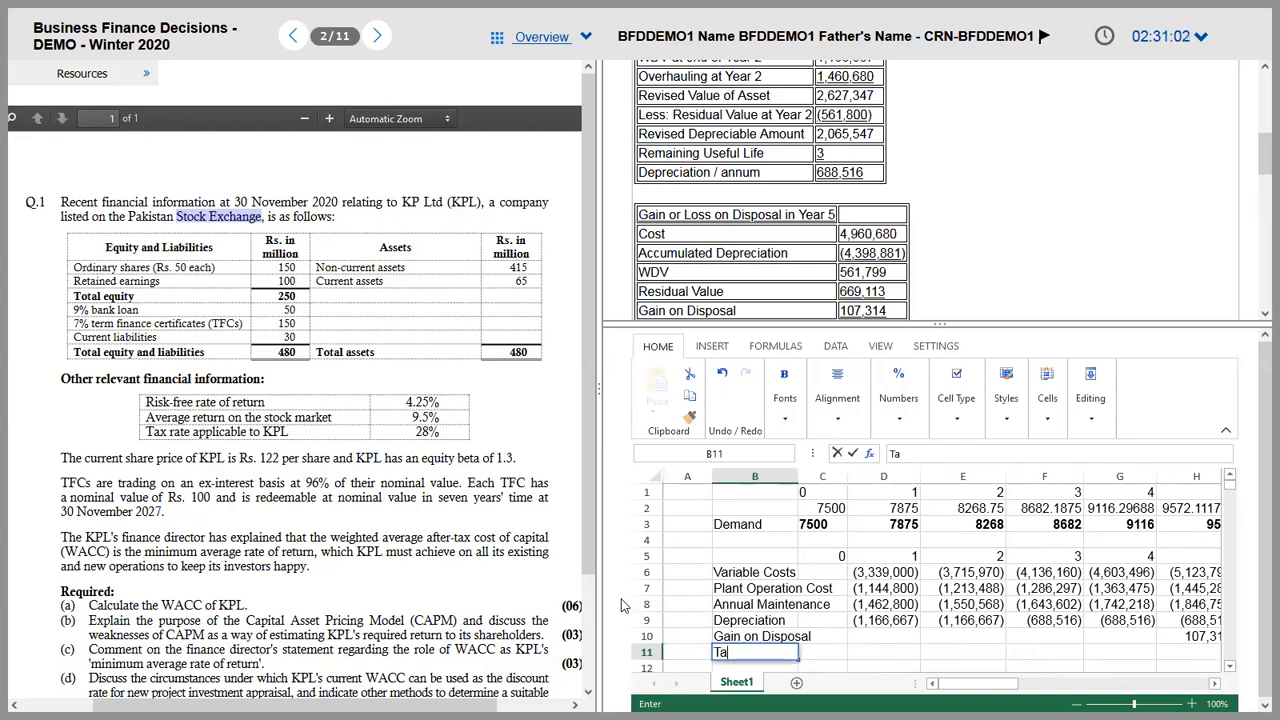
pyautogui.write('xable Expense')
pyautogui.press('Tab')
pyautogui.press('Tab')
pyautogui.write('=')
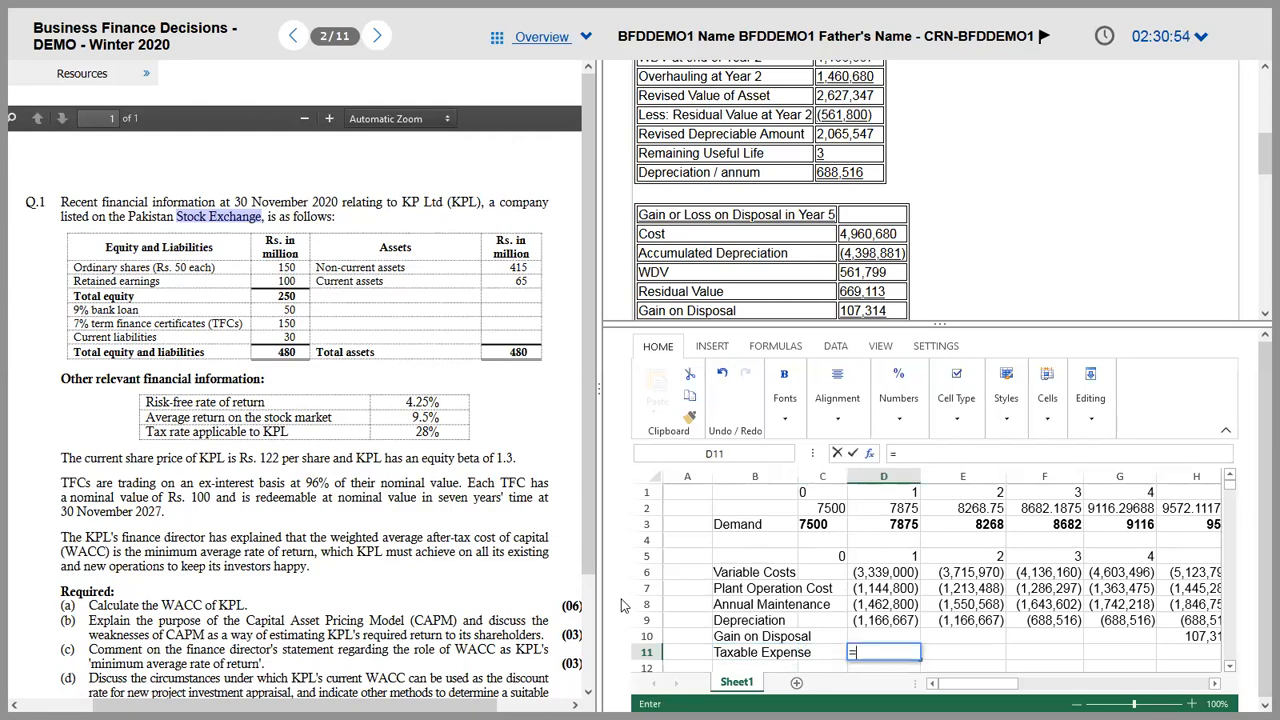
pyautogui.write('SUM(')
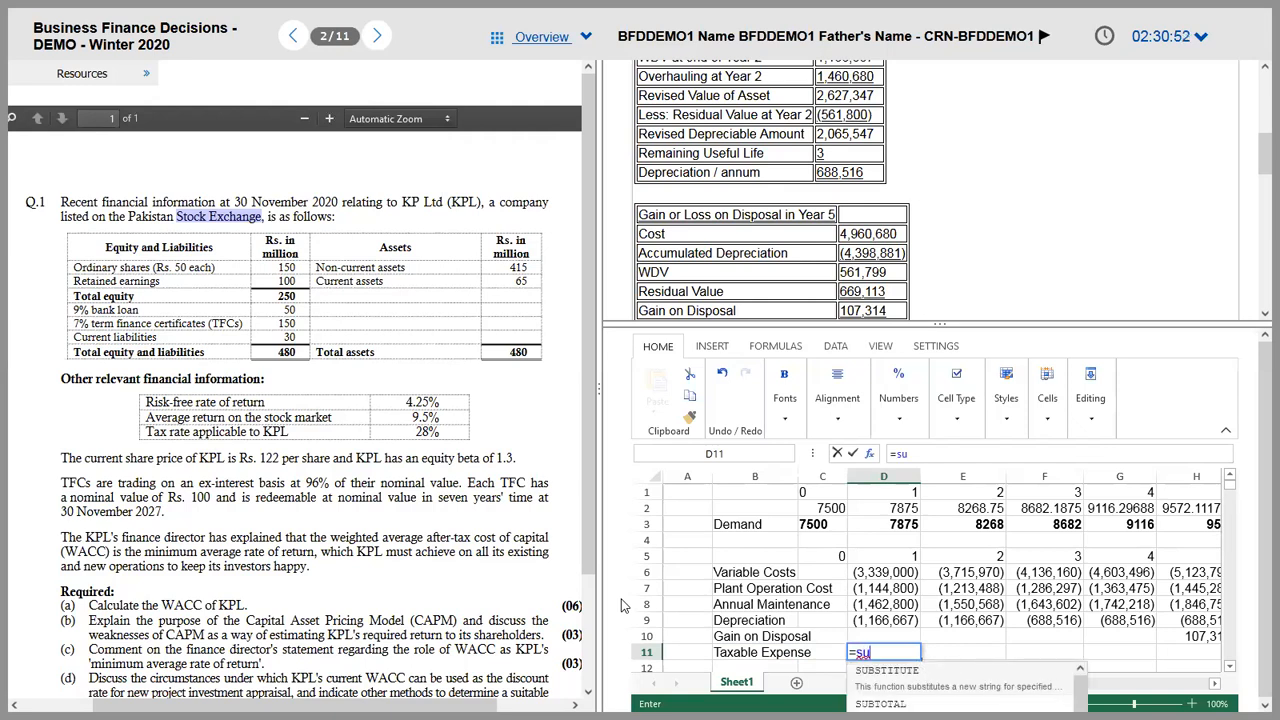
pyautogui.press('Up')
pyautogui.hotkey('shift', 'Up')
pyautogui.hotkey('shift', 'Up')
pyautogui.hotkey('shift', 'Up')
pyautogui.hotkey('shift', 'Up')
pyautogui.hotkey('ctrl', 'Return')
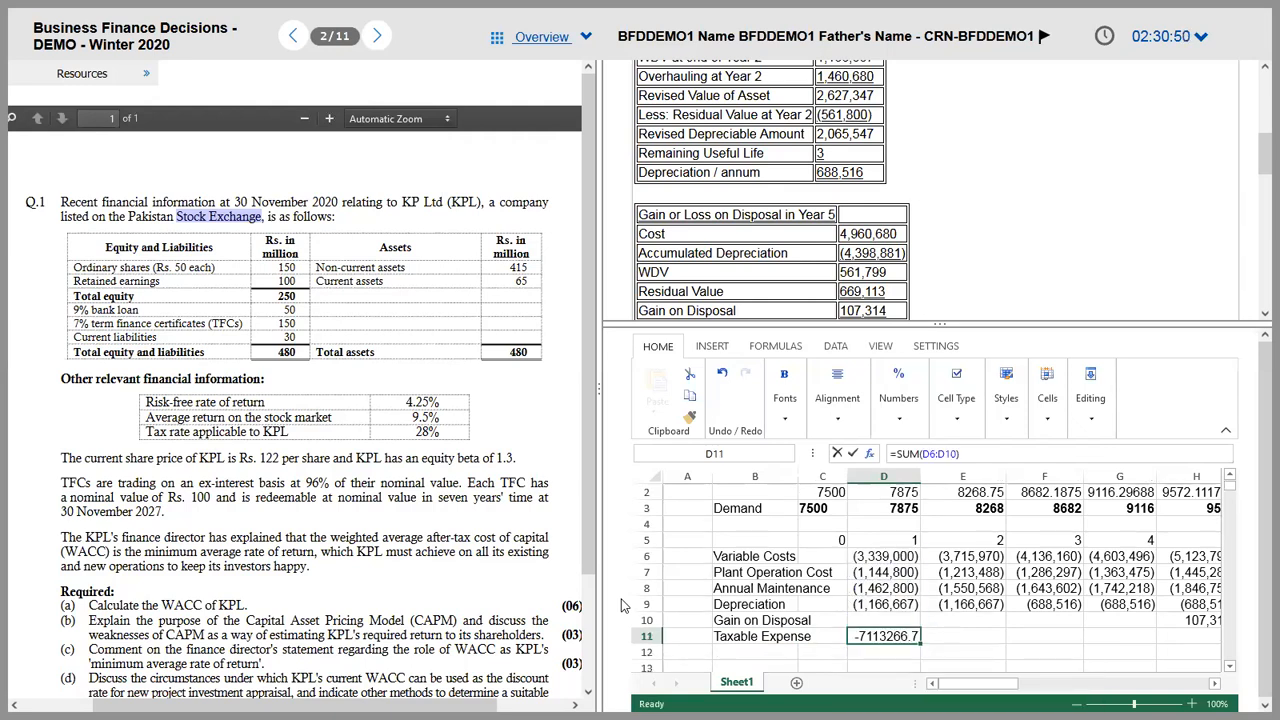
pyautogui.hotkey('ctrl', 'c')
pyautogui.hotkey('shift', 'Right')
pyautogui.hotkey('shift', 'Right')
pyautogui.hotkey('shift', 'Right')
pyautogui.hotkey('shift', 'Right')
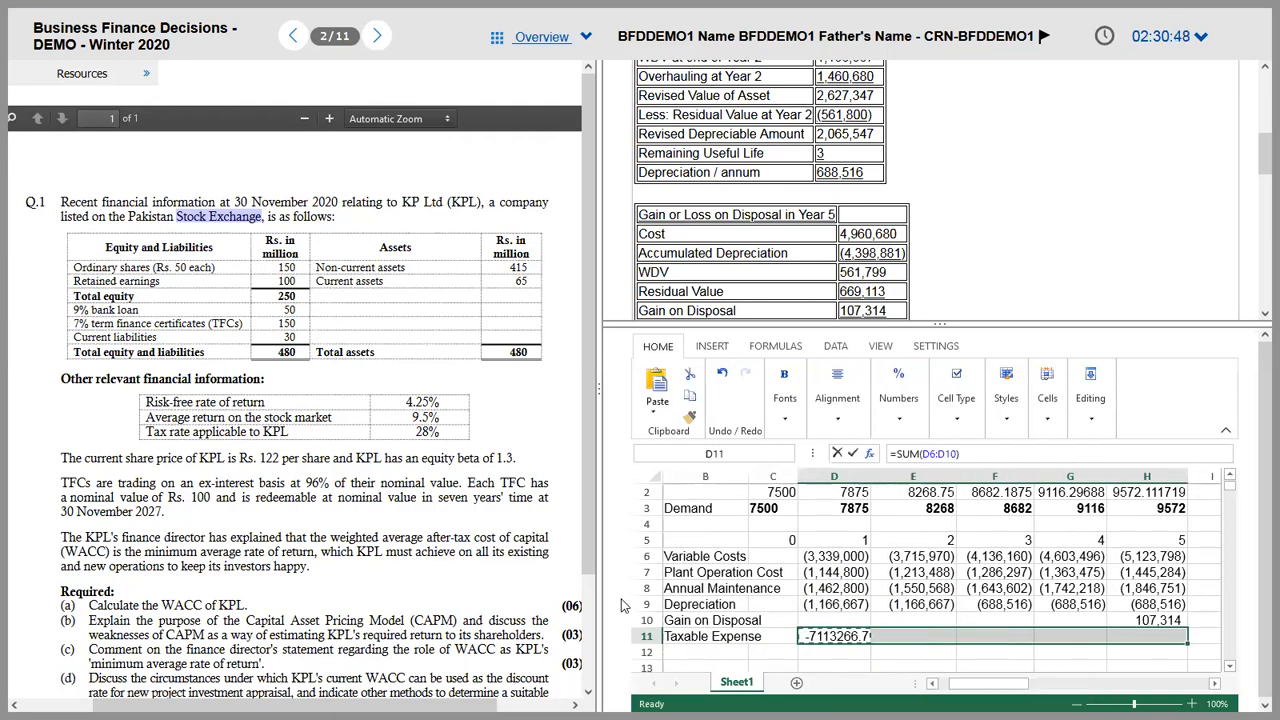
pyautogui.hotkey('ctrl', 'v')
# Step: Browse the cell formatting options for the Gain on Disposal row D10:H10
pyautogui.press('Up')
pyautogui.hotkey('shift', 'Right')
pyautogui.hotkey('shift', 'Right')
pyautogui.hotkey('shift', 'Right')
pyautogui.hotkey('shift', 'Right')
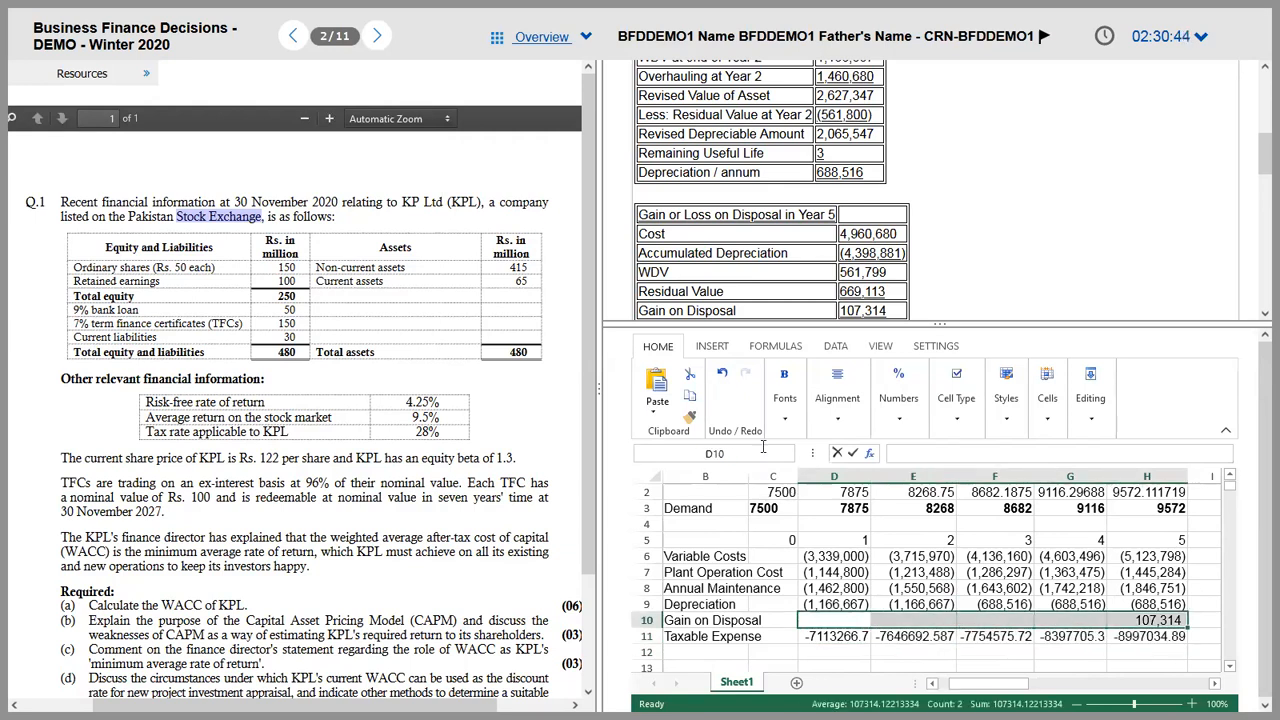
pyautogui.rightClick(915, 628)
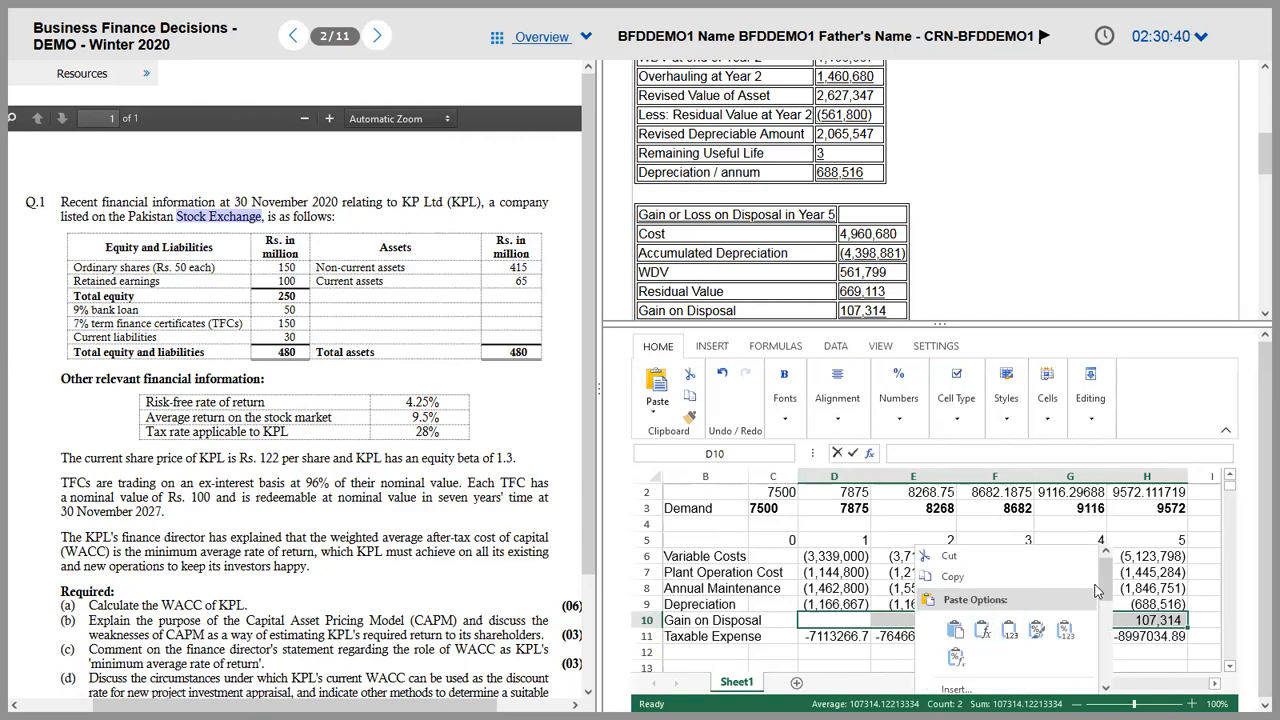
pyautogui.moveTo(1107, 583)
pyautogui.mouseDown()
pyautogui.moveTo(1122, 680)
pyautogui.moveTo(1121, 582)
pyautogui.mouseUp()
pyautogui.press('Escape')
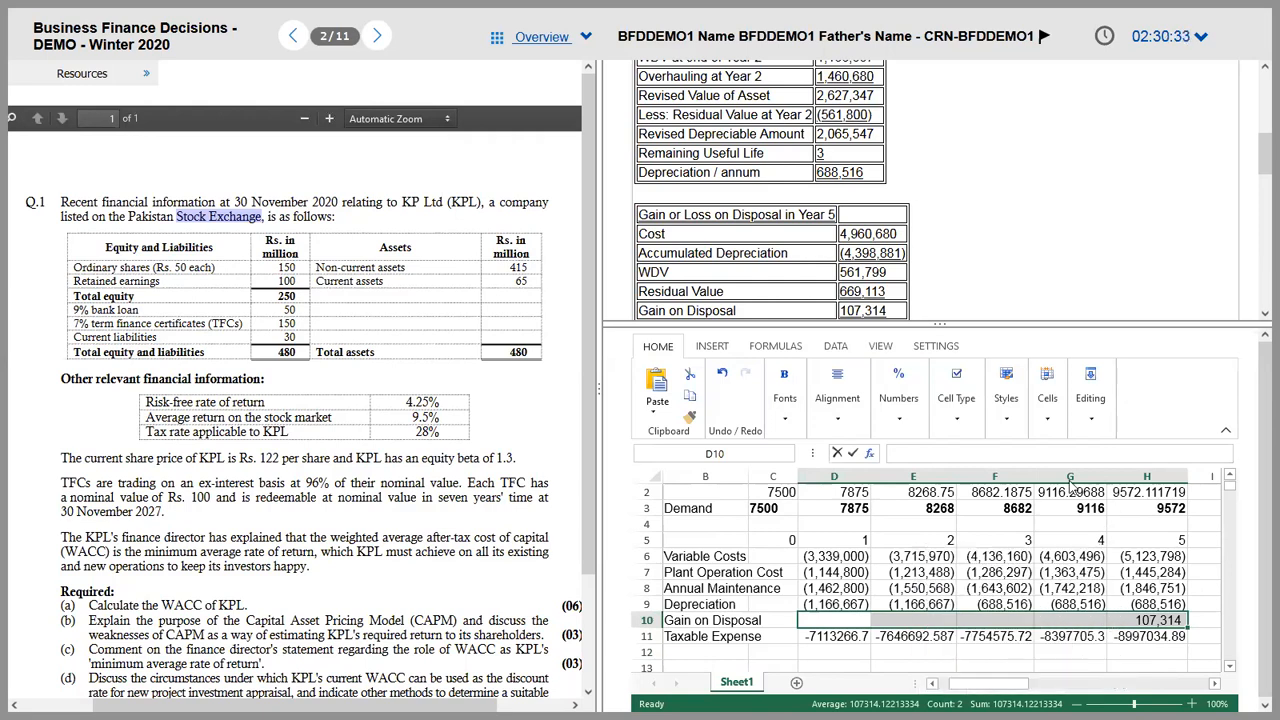
pyautogui.click(1006, 420)
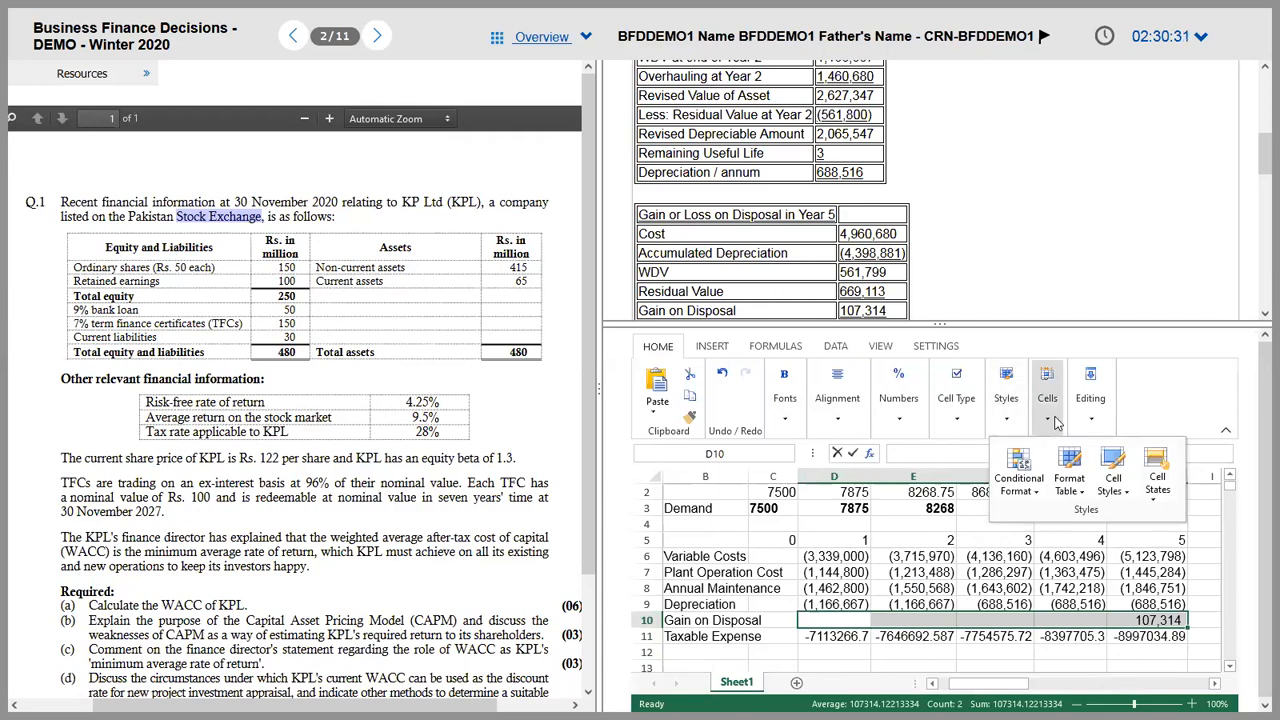
pyautogui.click(1050, 420)
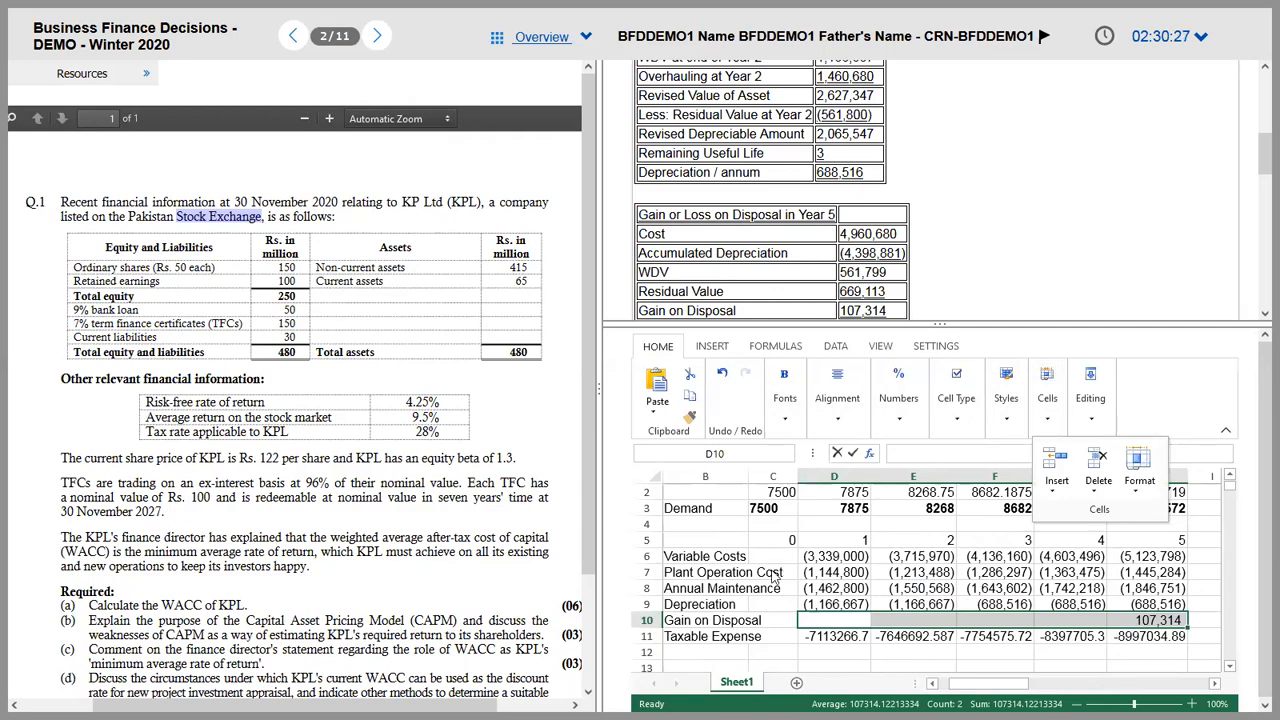
pyautogui.click(966, 578)
# Step: Bold the Taxable Expense row and give D11:H11 D9's bracketed number format
pyautogui.click(934, 636)
pyautogui.click(840, 638)
pyautogui.press('Left')
pyautogui.press('Left')
pyautogui.hotkey('shift', 'Right')
pyautogui.hotkey('shift', 'Right')
pyautogui.hotkey('shift', 'Right')
pyautogui.hotkey('shift', 'Right')
pyautogui.hotkey('shift', 'Right')
pyautogui.hotkey('shift', 'Right')
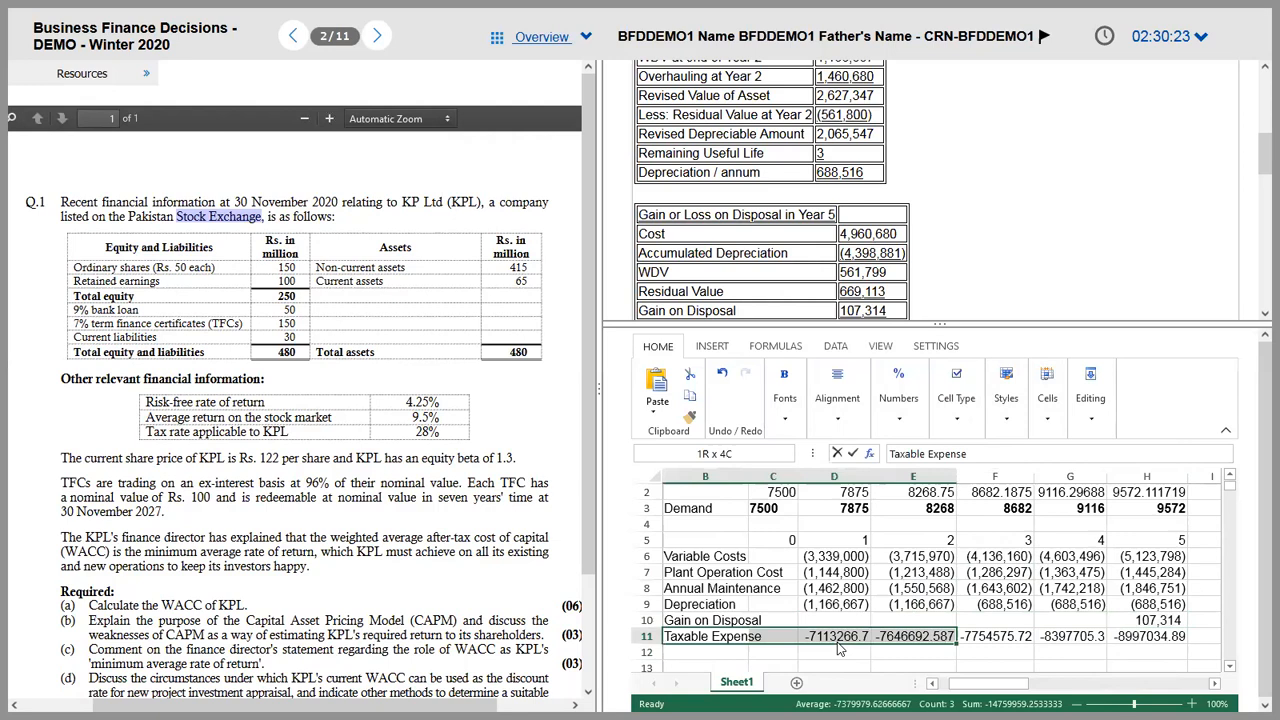
pyautogui.hotkey('ctrl', 'b')
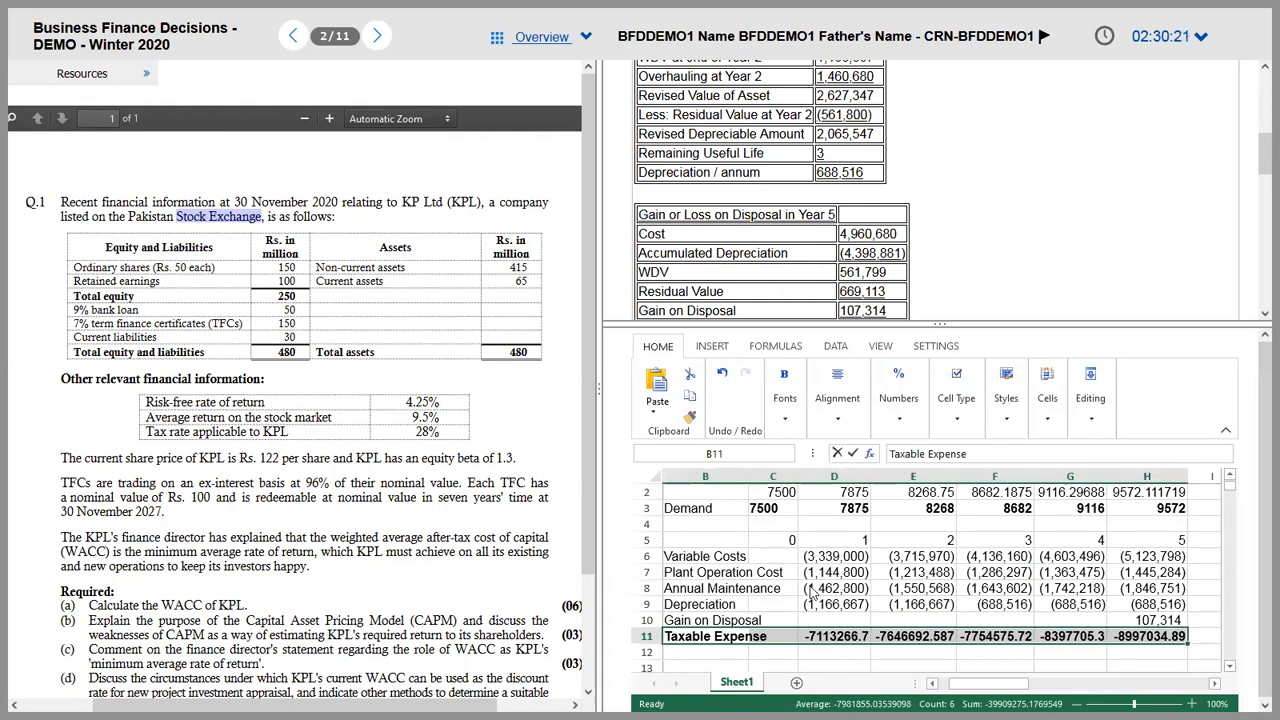
pyautogui.click(810, 606)
pyautogui.click(689, 394)
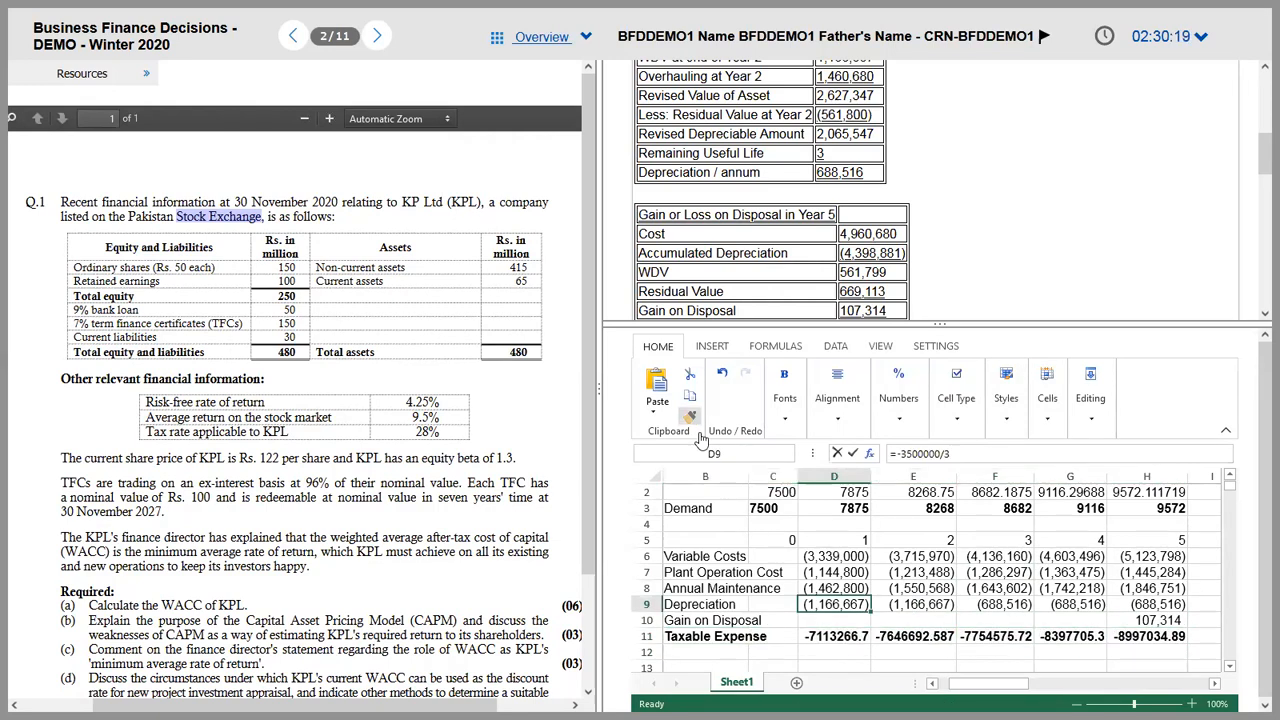
pyautogui.click(818, 640)
pyautogui.moveTo(947, 647); pyautogui.dragTo(1140, 641)
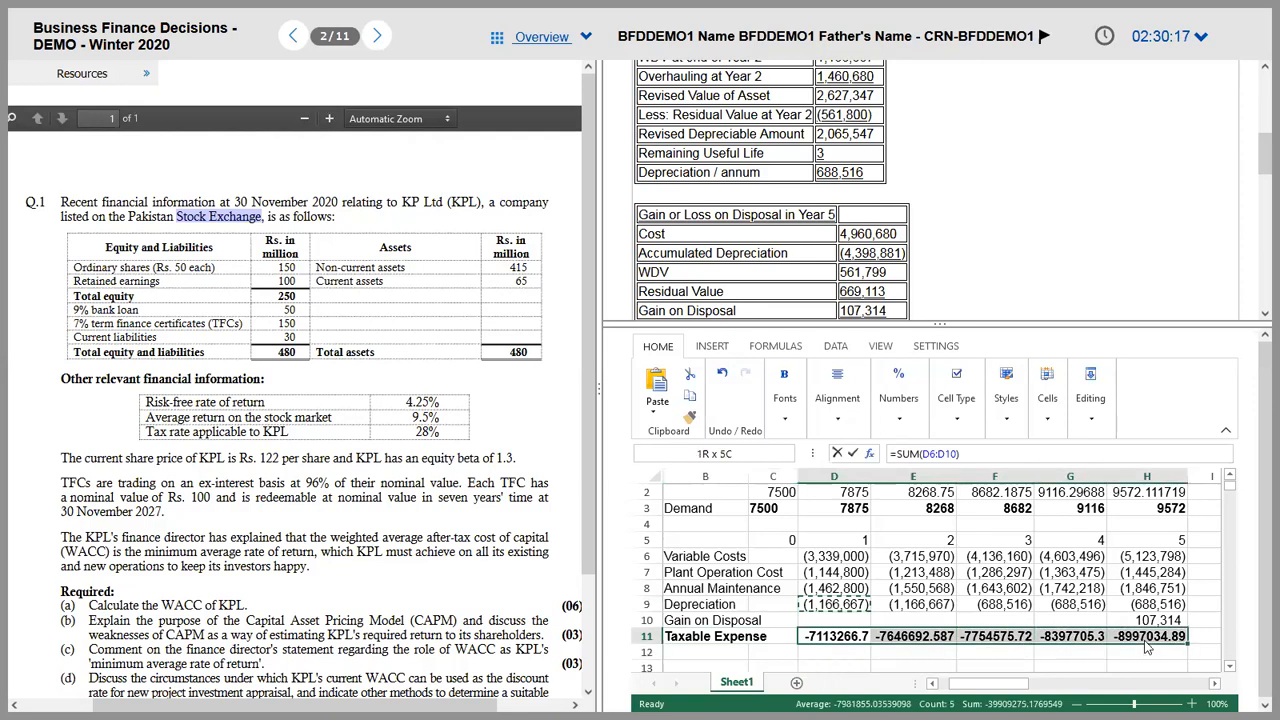
pyautogui.hotkey('ctrl', 'b')
pyautogui.press('Down')
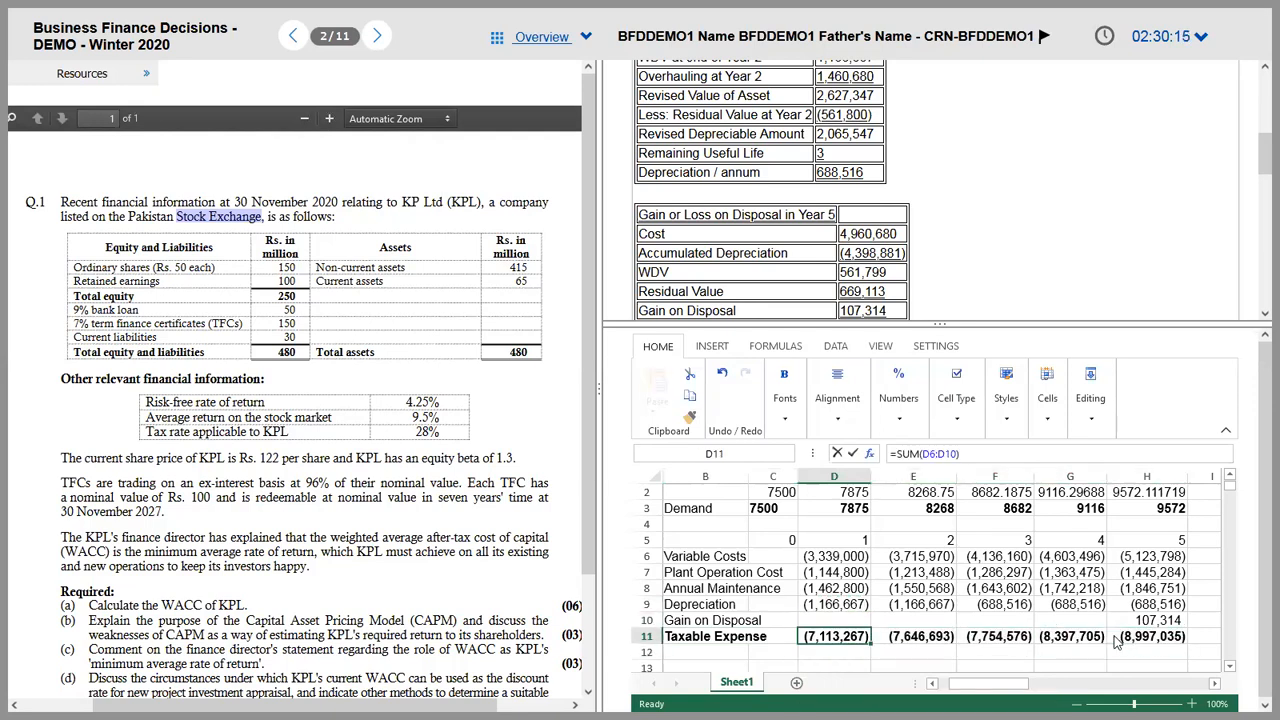
pyautogui.press('Left')
pyautogui.press('Left')
# Step: Enter the Tax Saving label in B12 and check the 30% tax rate in the question PDF
pyautogui.write('Tax ')
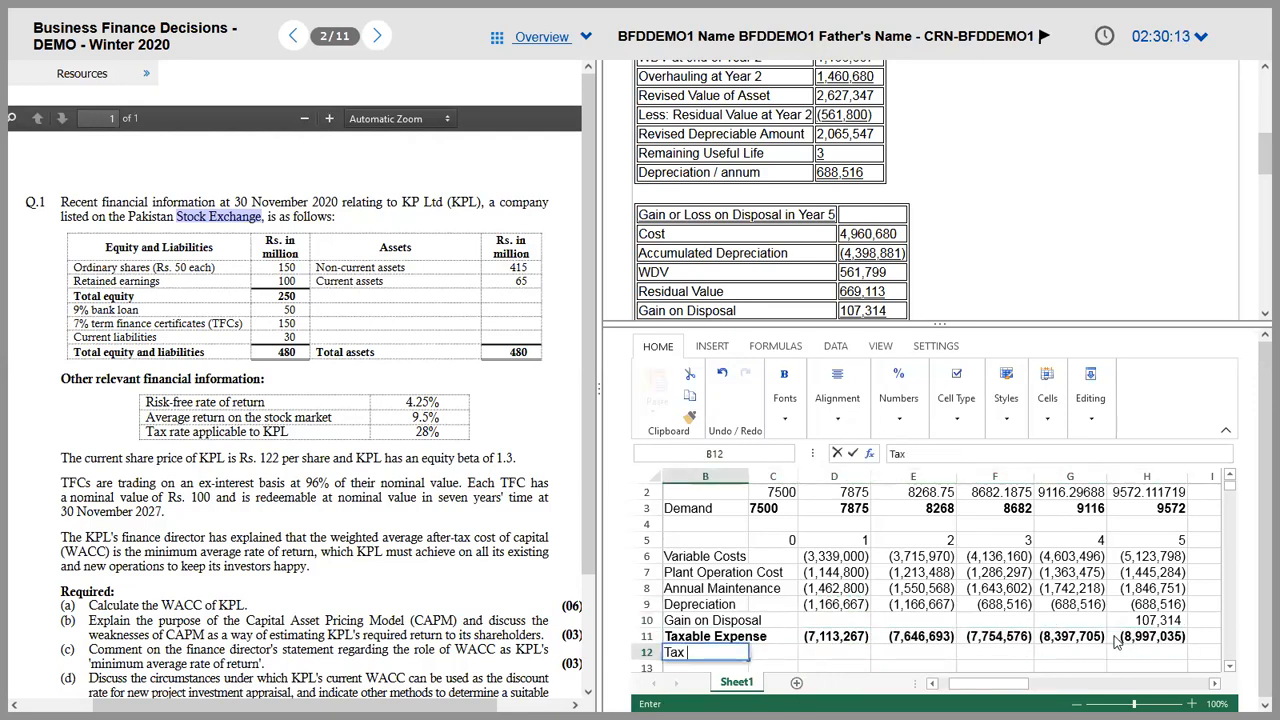
pyautogui.write('Saving')
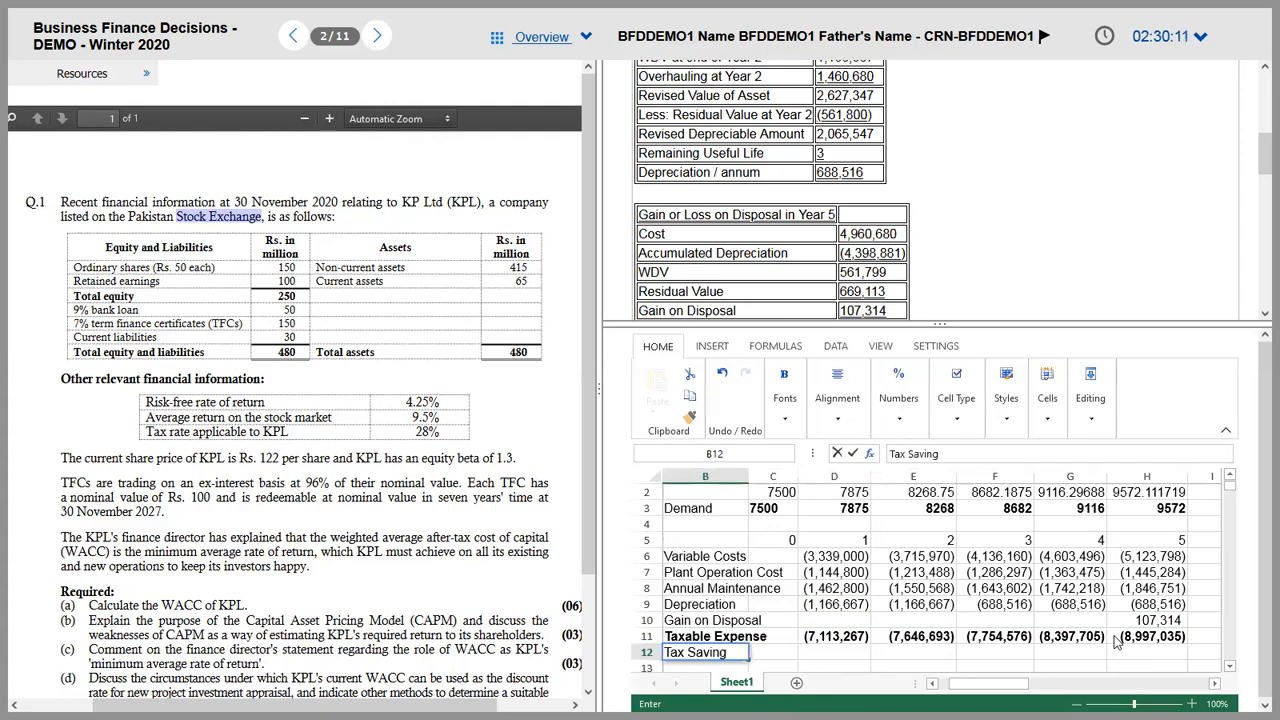
pyautogui.press('Tab')
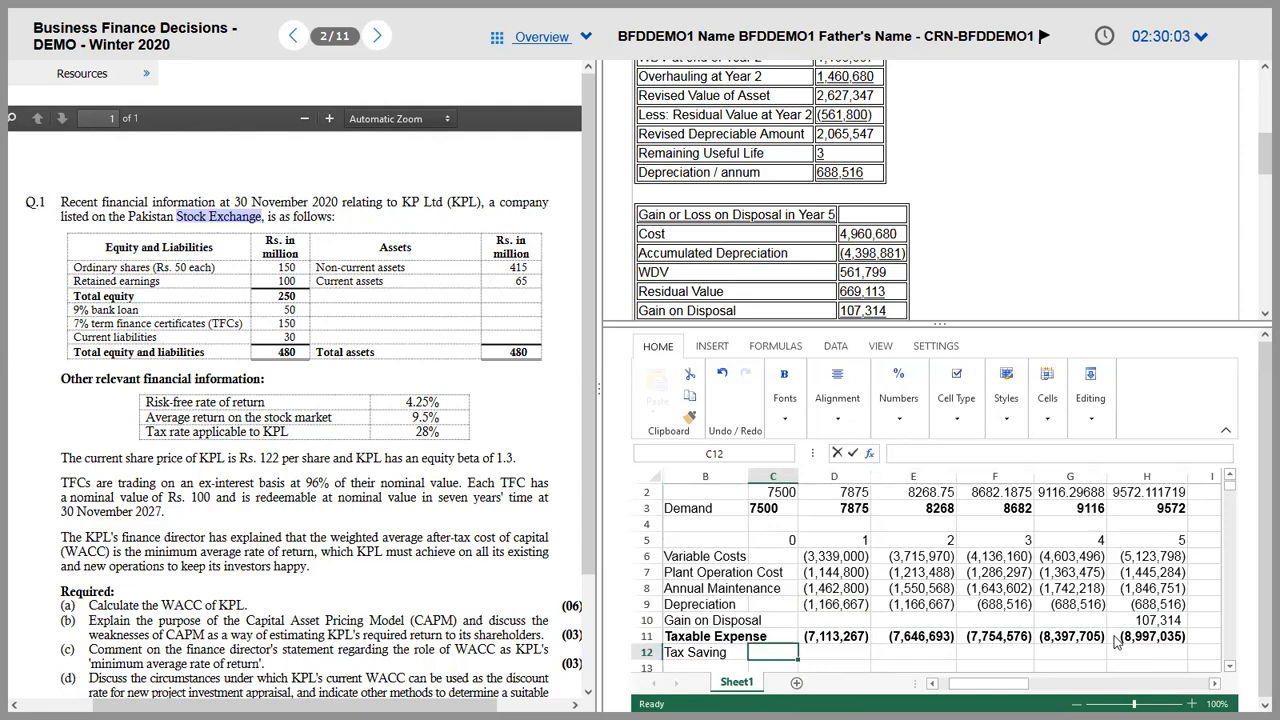
pyautogui.press('Tab')
pyautogui.write('=')
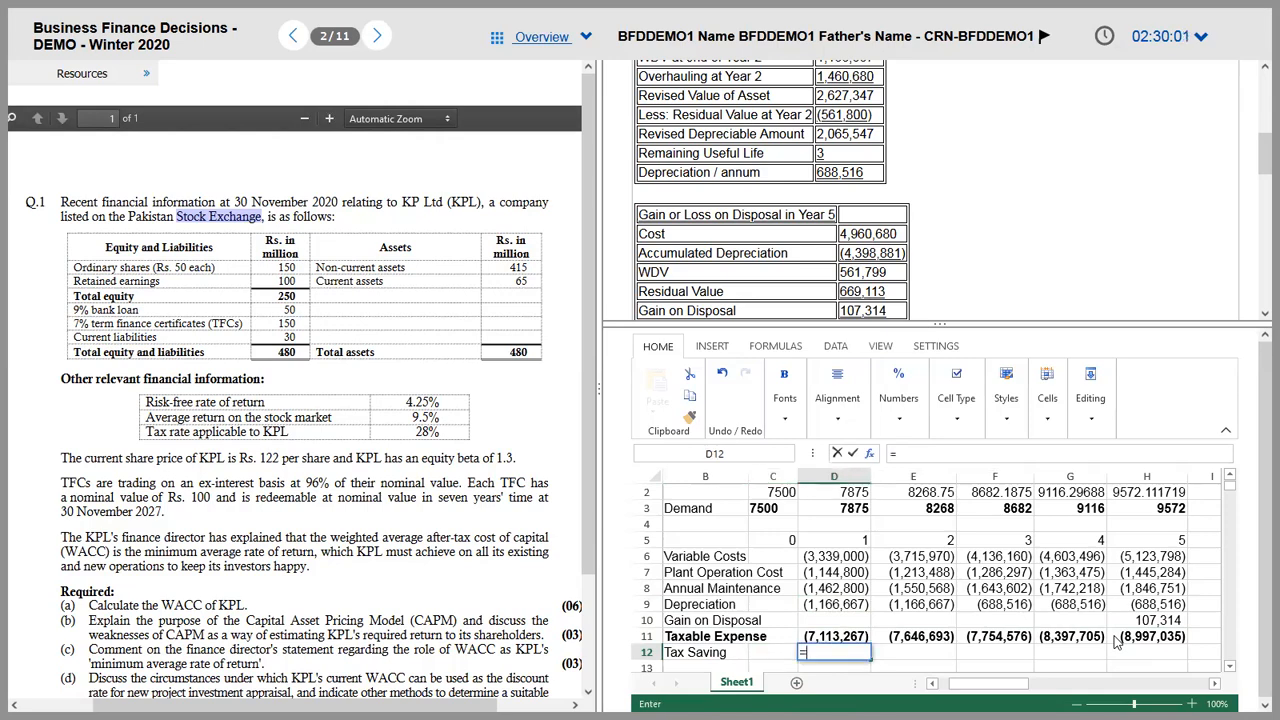
pyautogui.hotkey('alt', 'Tab')
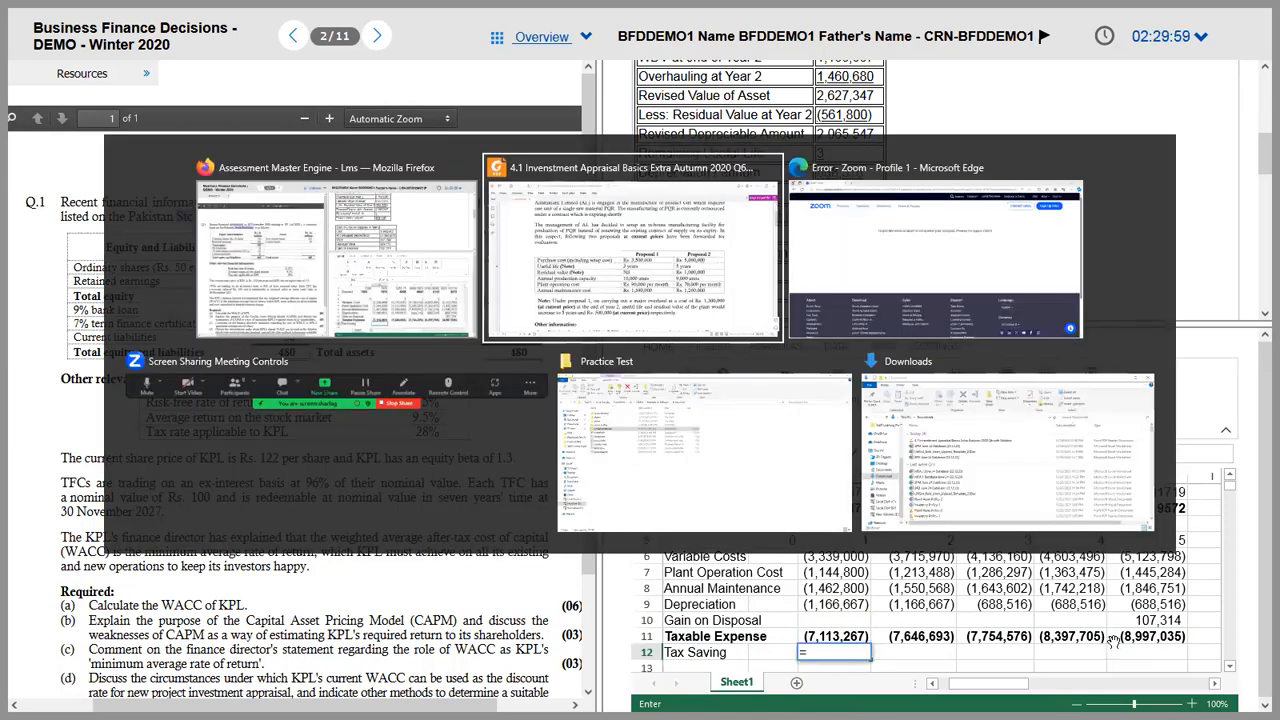
pyautogui.scroll(-2, 1113, 642)
pyautogui.scroll(-3, 1113, 642)
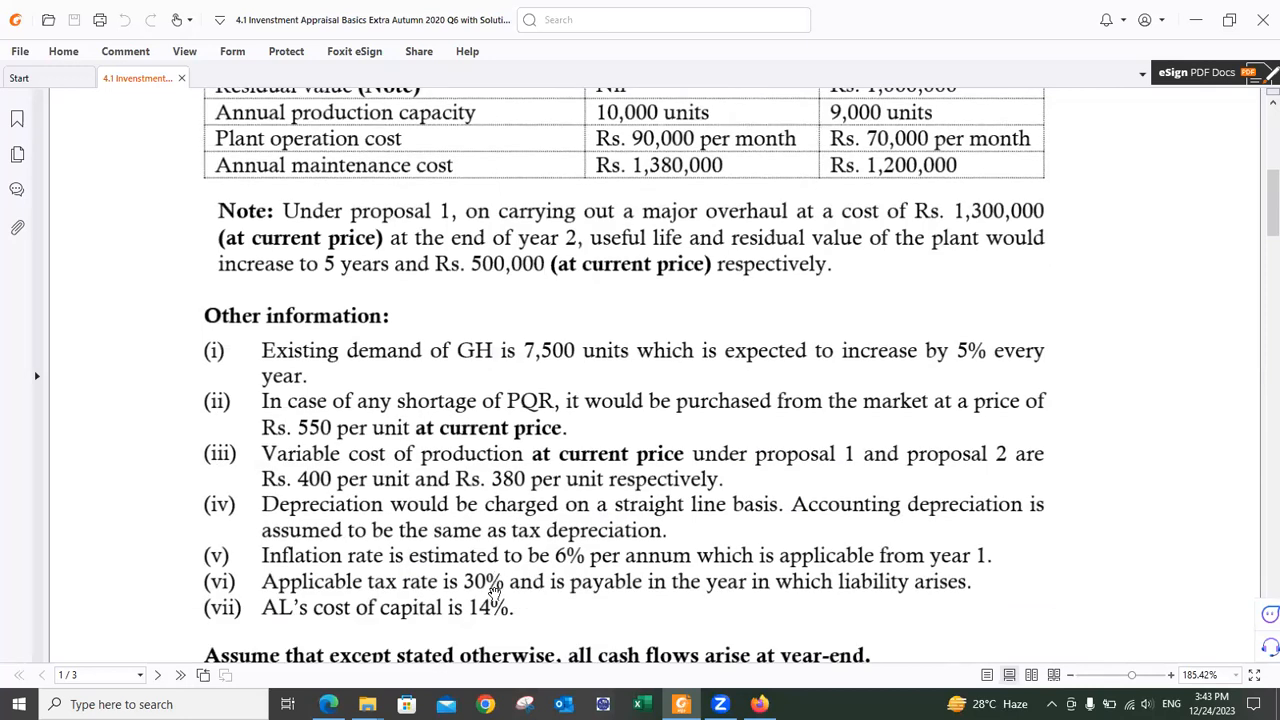
pyautogui.hotkey('alt', 'Tab')
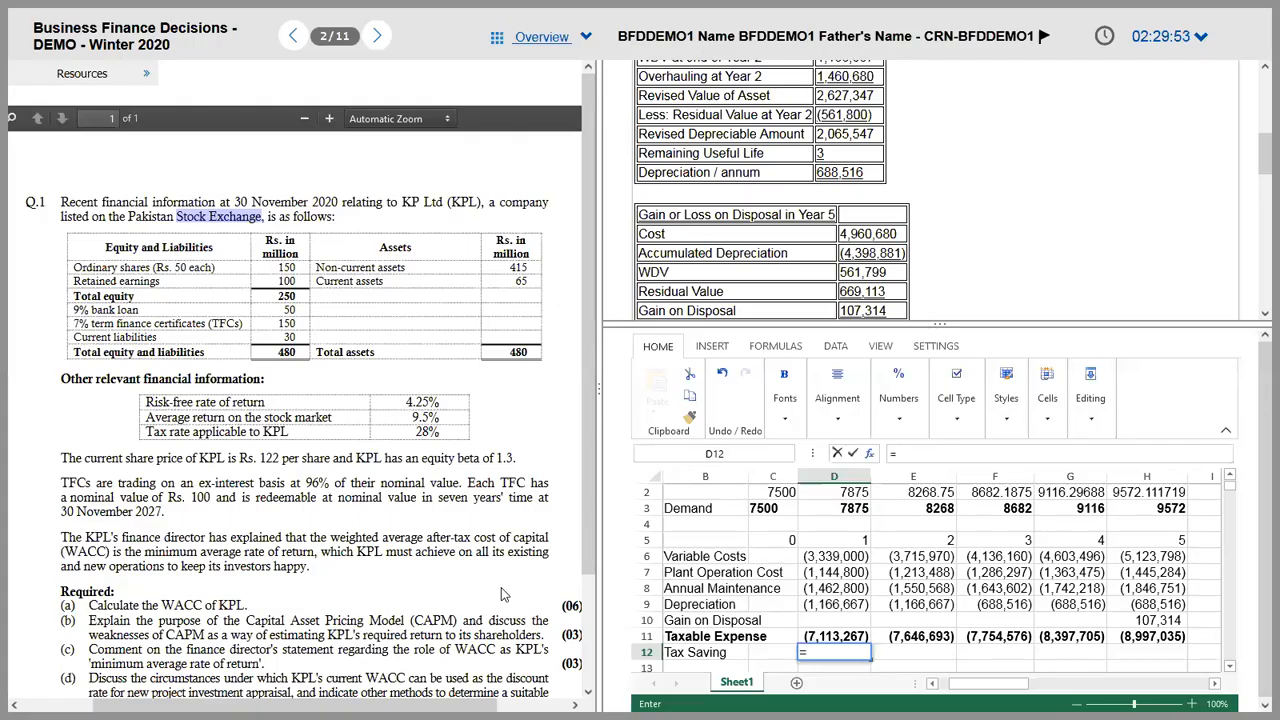
# Step: Enter =-D11*0.3 in D12 and fill the tax saving formula across Years 2–5
pyautogui.press('Up')
pyautogui.press('Escape')
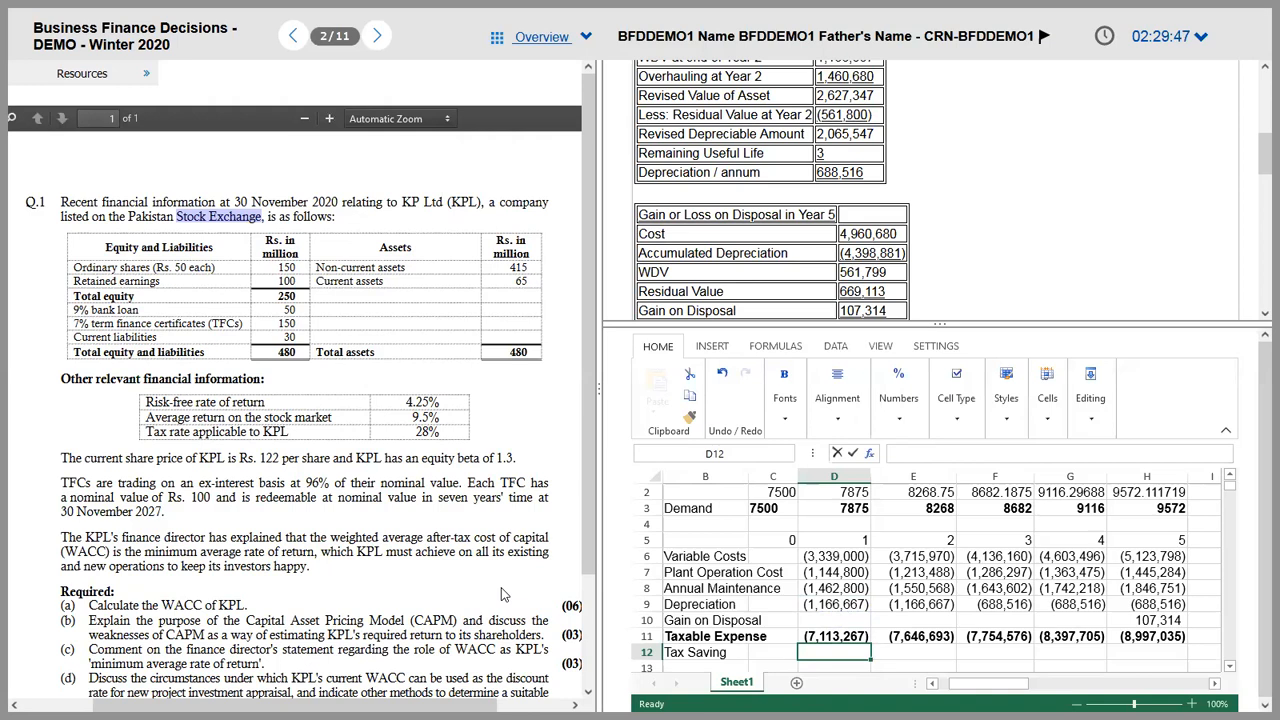
pyautogui.write('=')
pyautogui.press('Up')
pyautogui.write('*0.3')
pyautogui.hotkey('ctrl', 'Return')
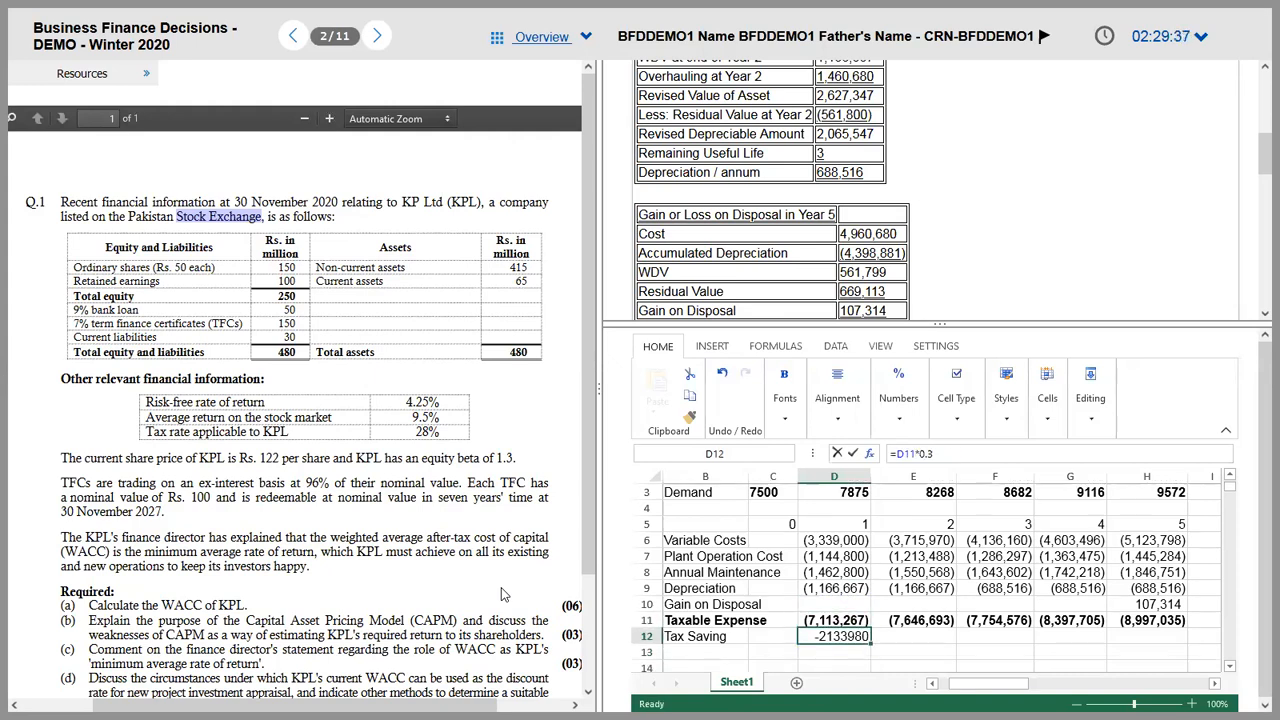
pyautogui.click(899, 455)
pyautogui.hotkey('ctrl', 'Return')
pyautogui.hotkey('shift', 'Right')
pyautogui.hotkey('shift', 'Right')
pyautogui.hotkey('shift', 'Right')
pyautogui.hotkey('shift', 'Right')
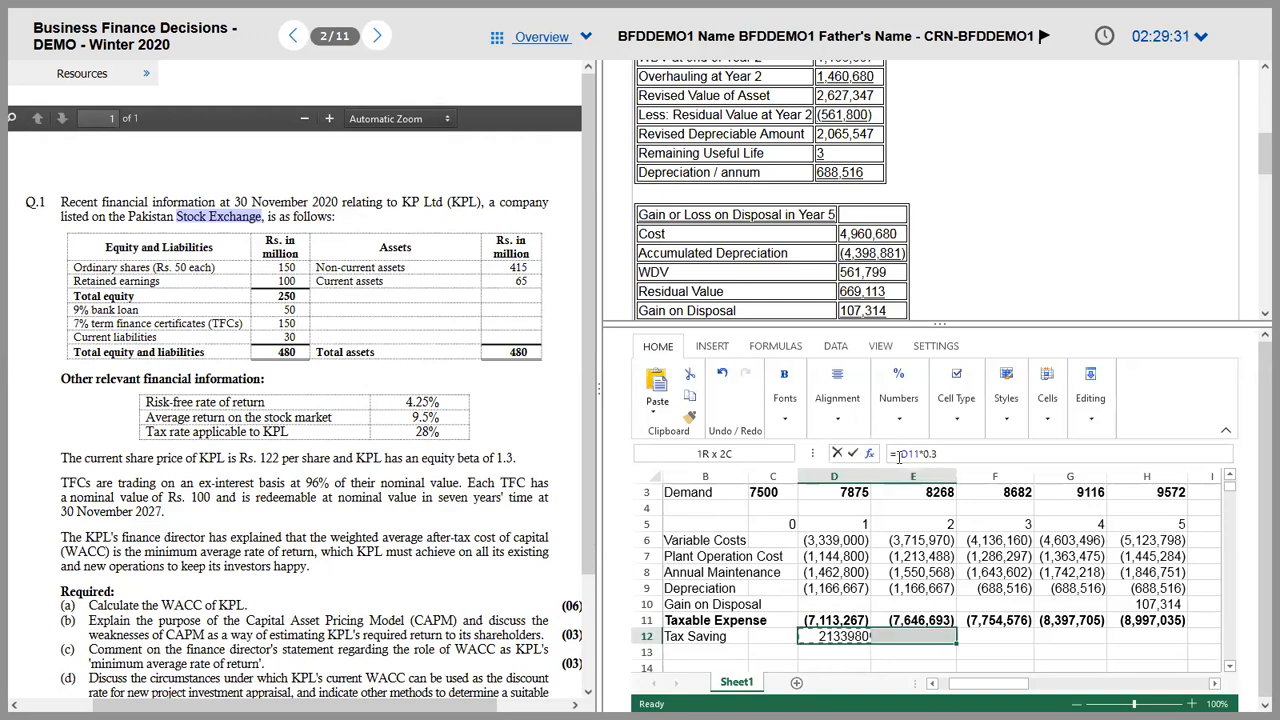
pyautogui.hotkey('ctrl', 'v')
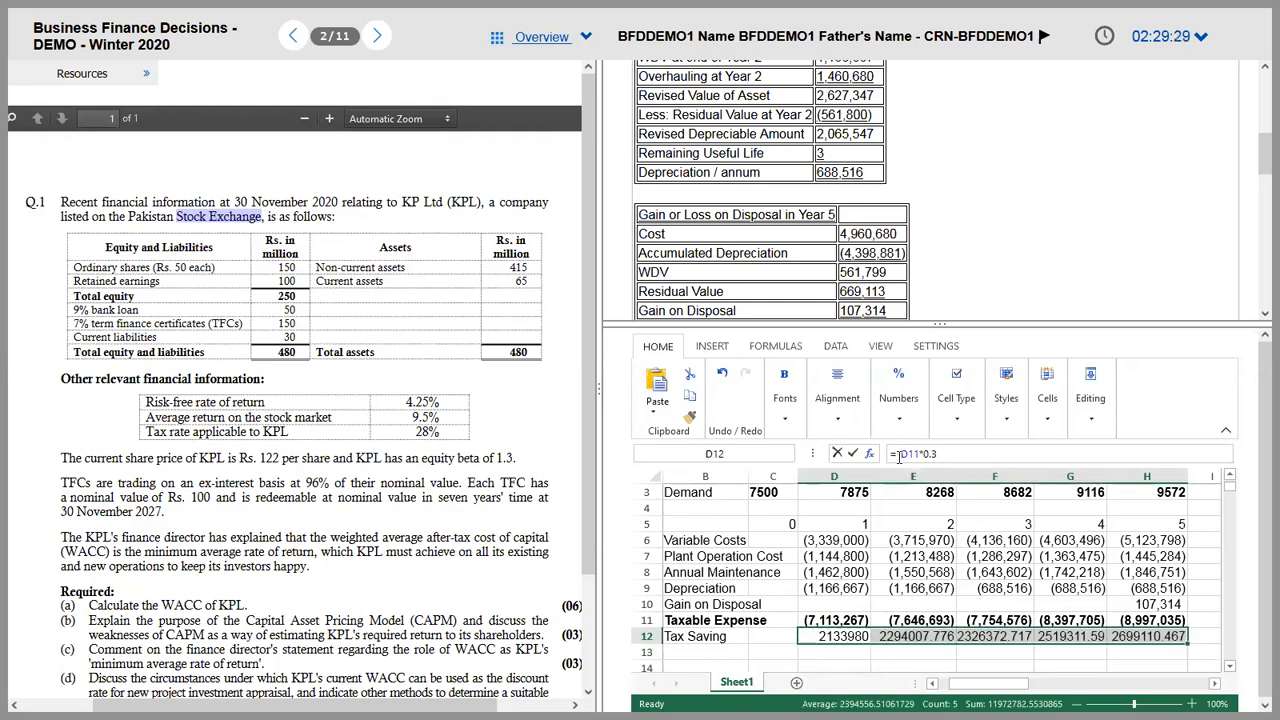
# Step: Give the tax saving row D12:H12 D9's comma number format
pyautogui.click(850, 590)
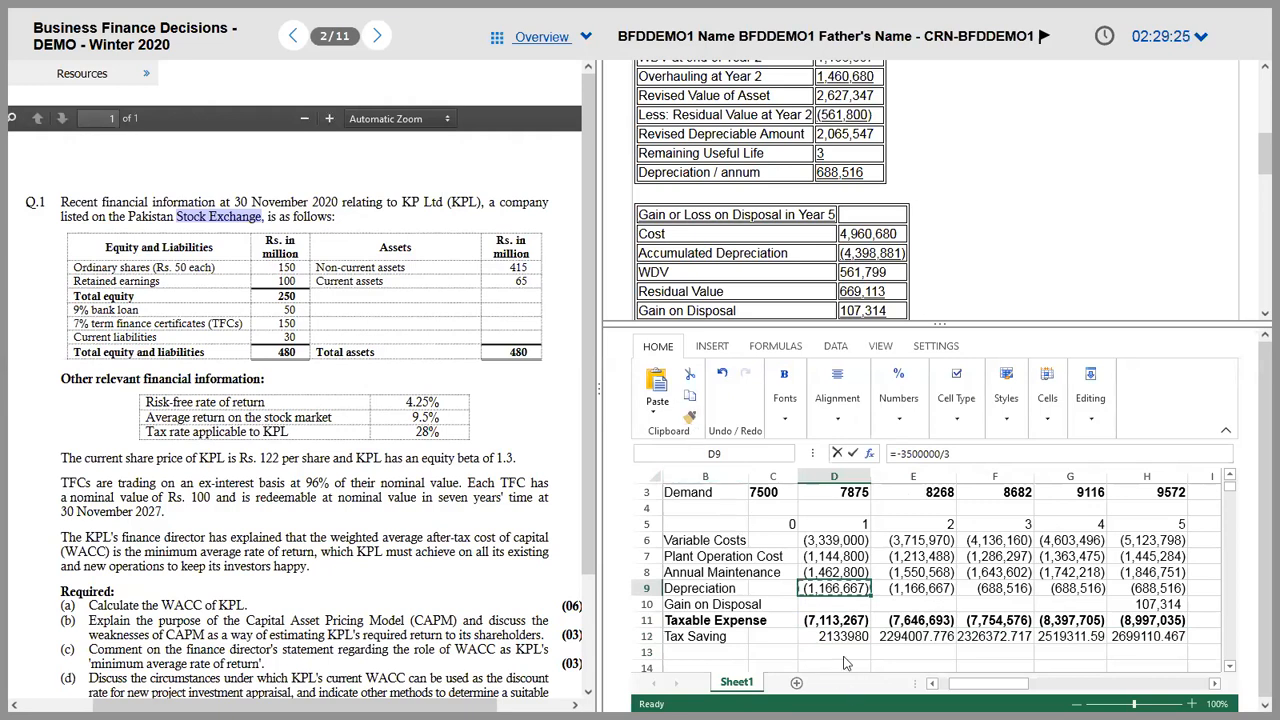
pyautogui.moveTo(835, 636); pyautogui.dragTo(1160, 638)
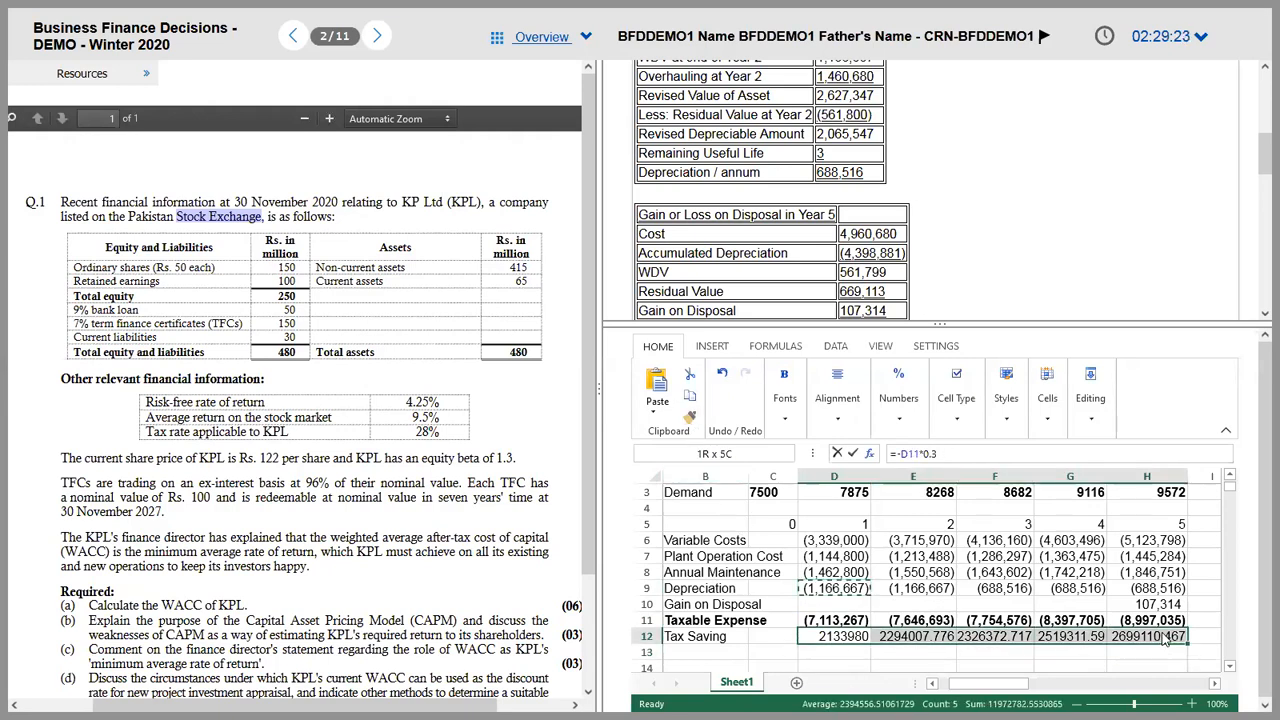
pyautogui.click(899, 666)
pyautogui.scroll(-1, 895, 668)
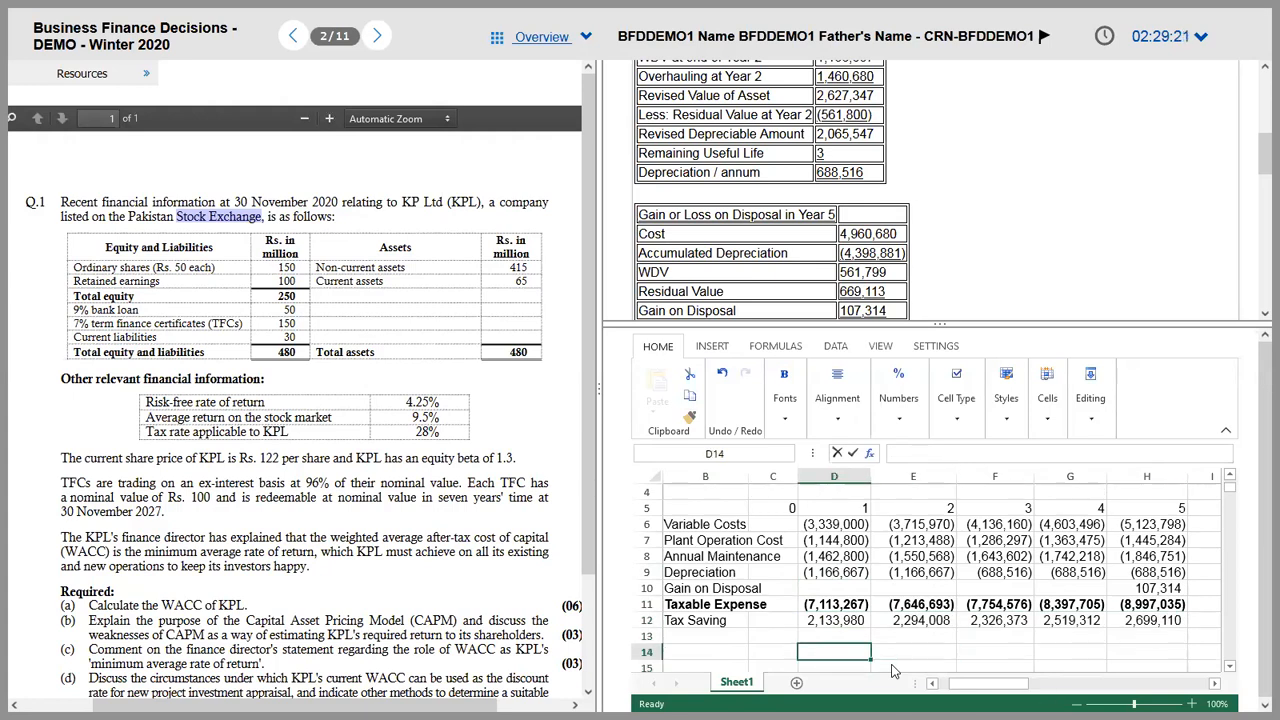
# Step: Relabel B12 as 'Tax Saving @ 30%' and widen column B to fit
pyautogui.press('Left')
pyautogui.press('Left')
pyautogui.press('Up')
pyautogui.press('Up')
pyautogui.press('Left')
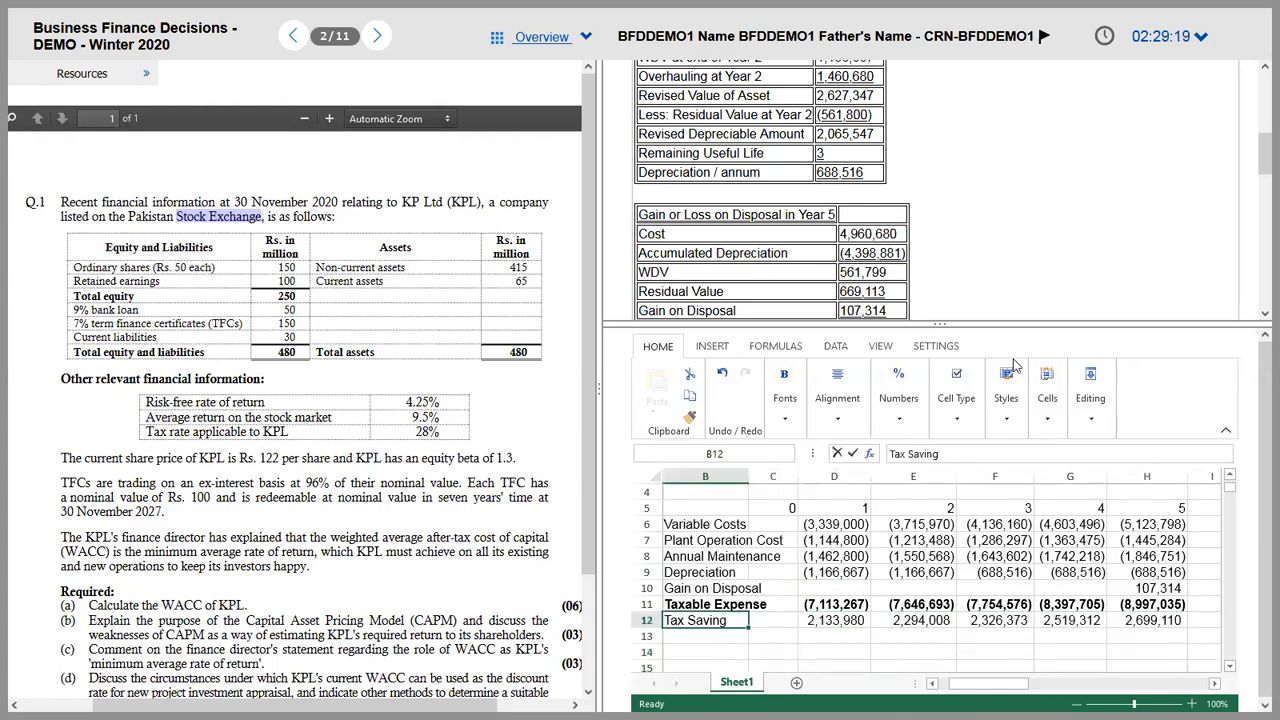
pyautogui.click(988, 454)
pyautogui.write('@ ')
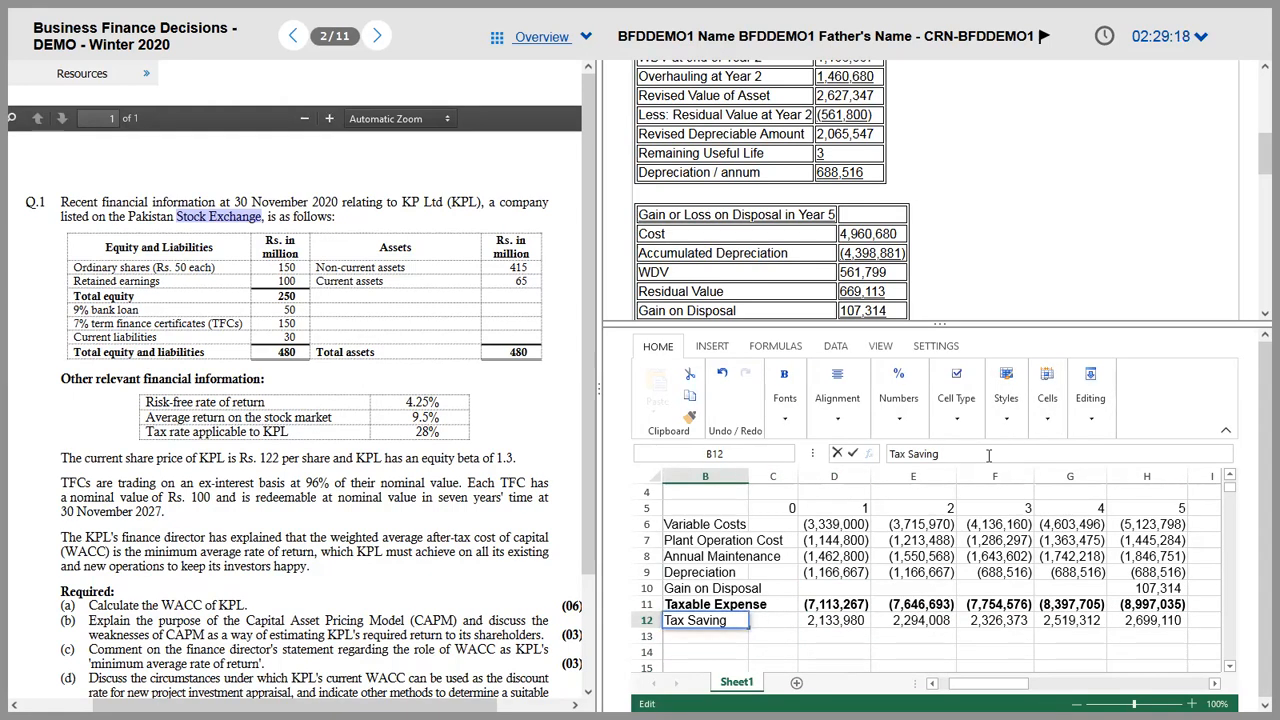
pyautogui.write('30%')
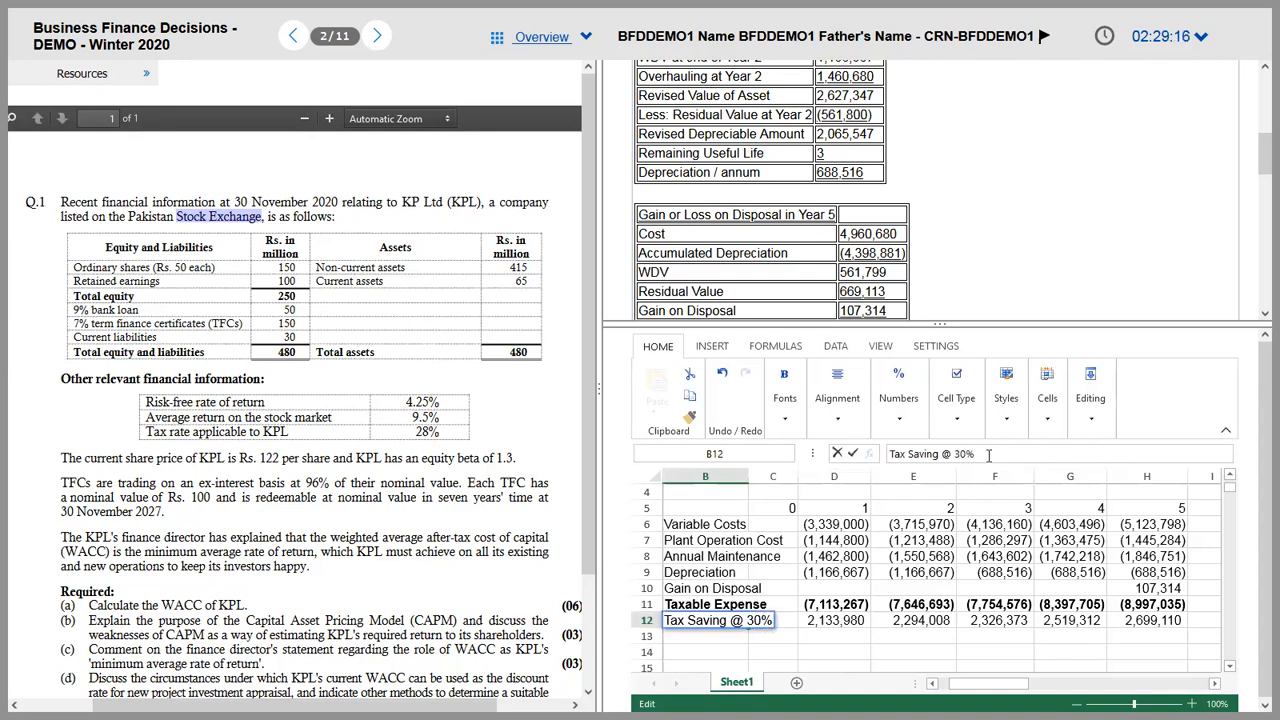
pyautogui.press('Return')
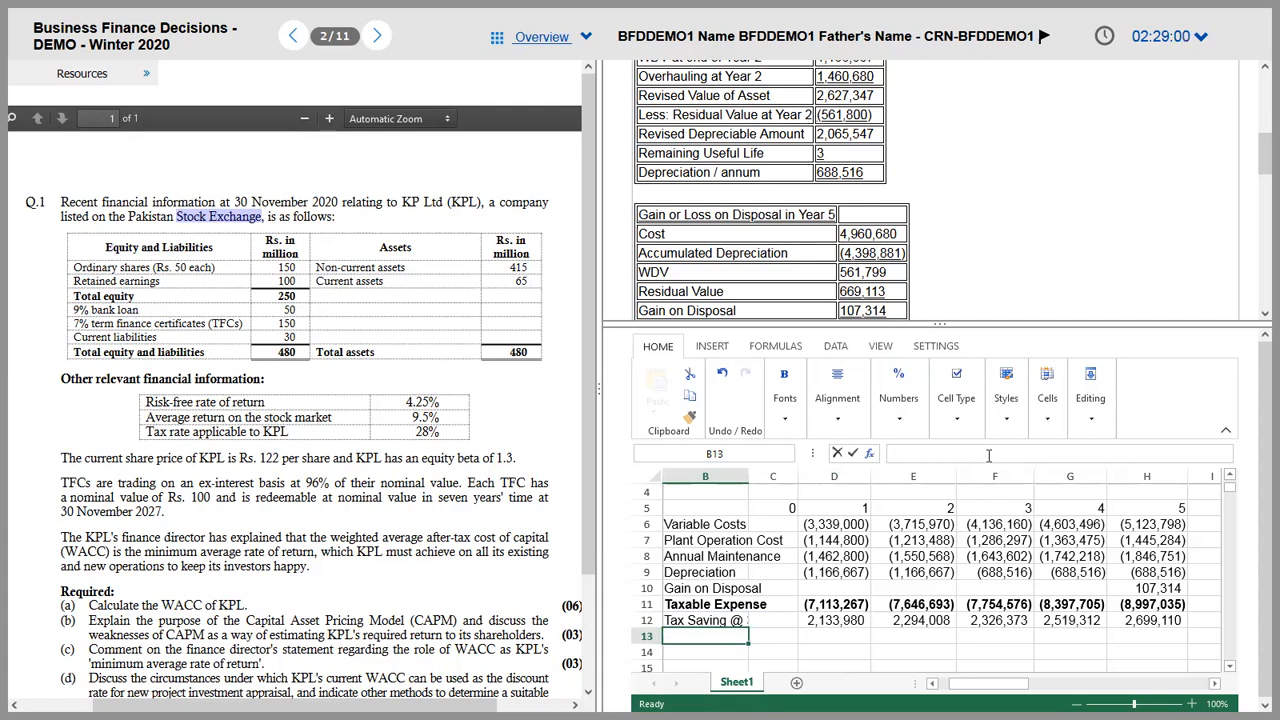
pyautogui.press('Up')
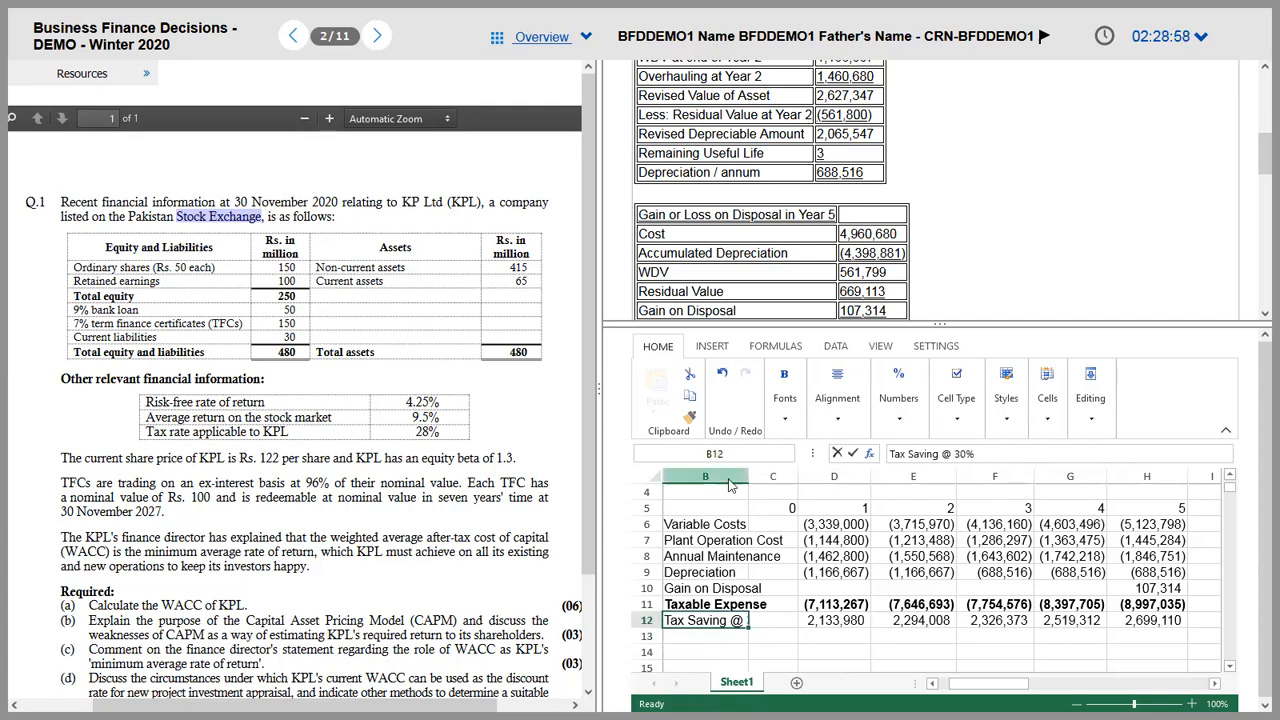
pyautogui.moveTo(748, 476); pyautogui.dragTo(767, 476)
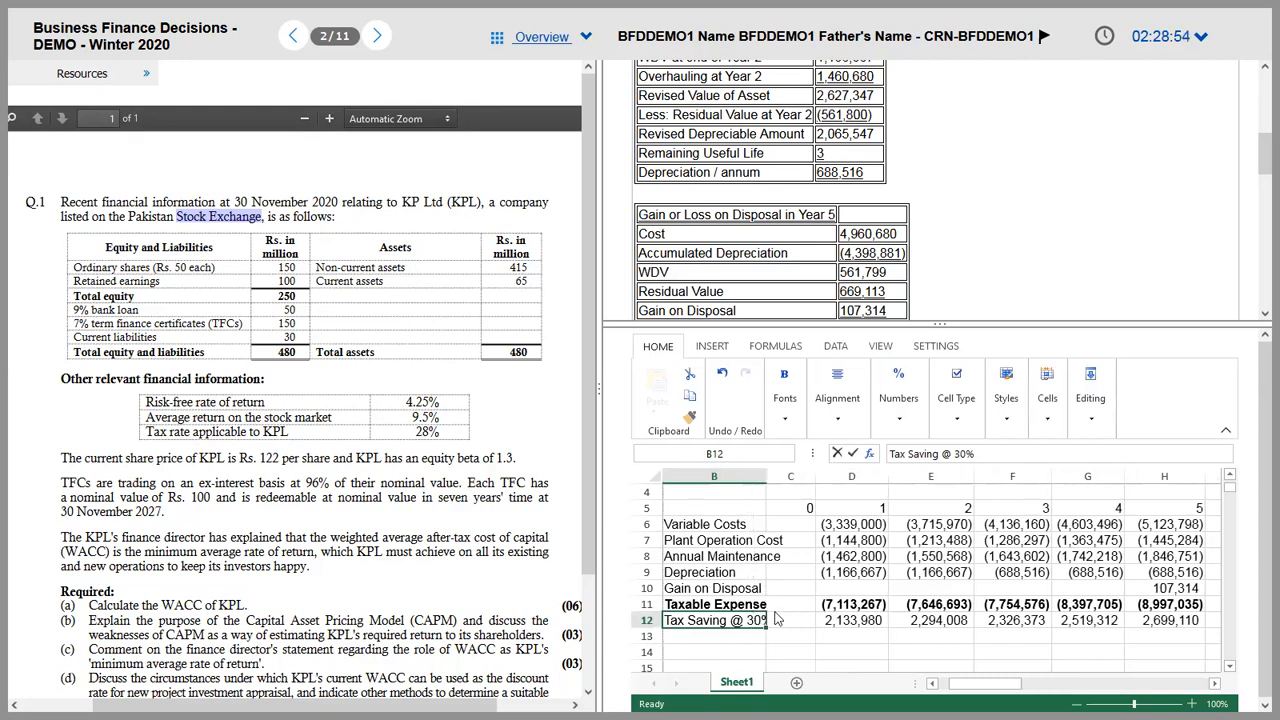
pyautogui.click(727, 643)
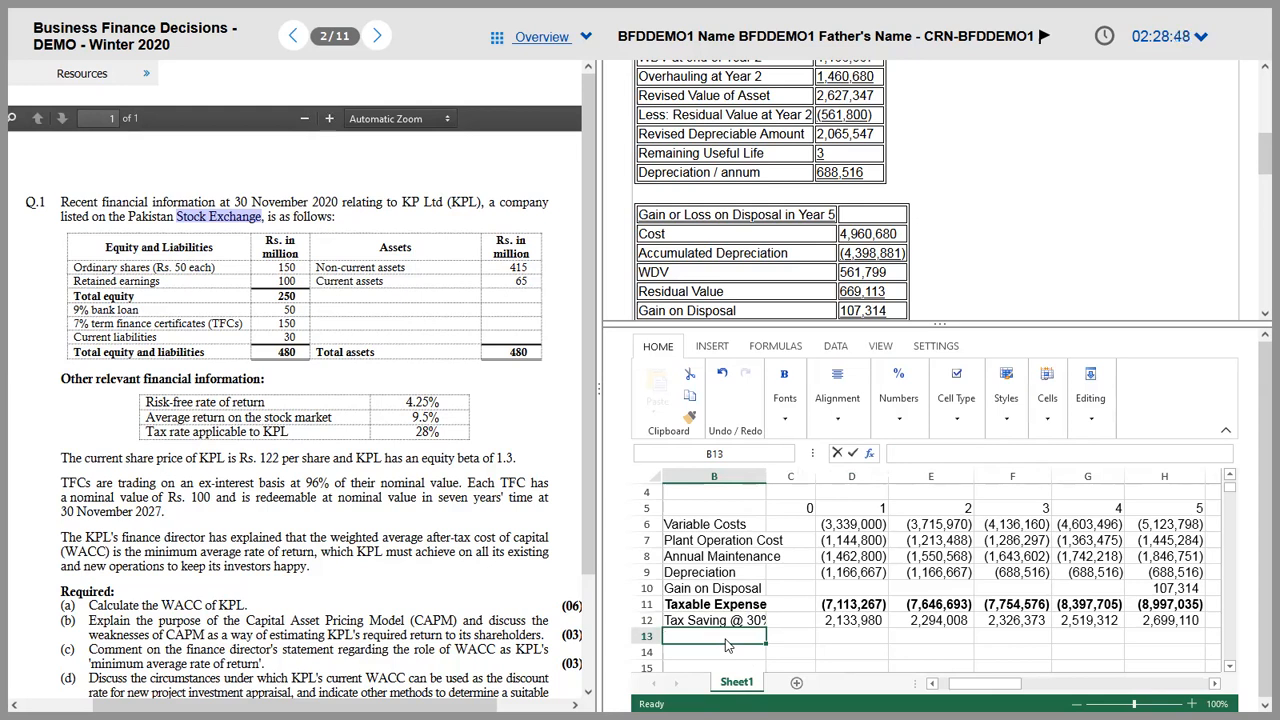
pyautogui.press('Down')
pyautogui.press('Down')
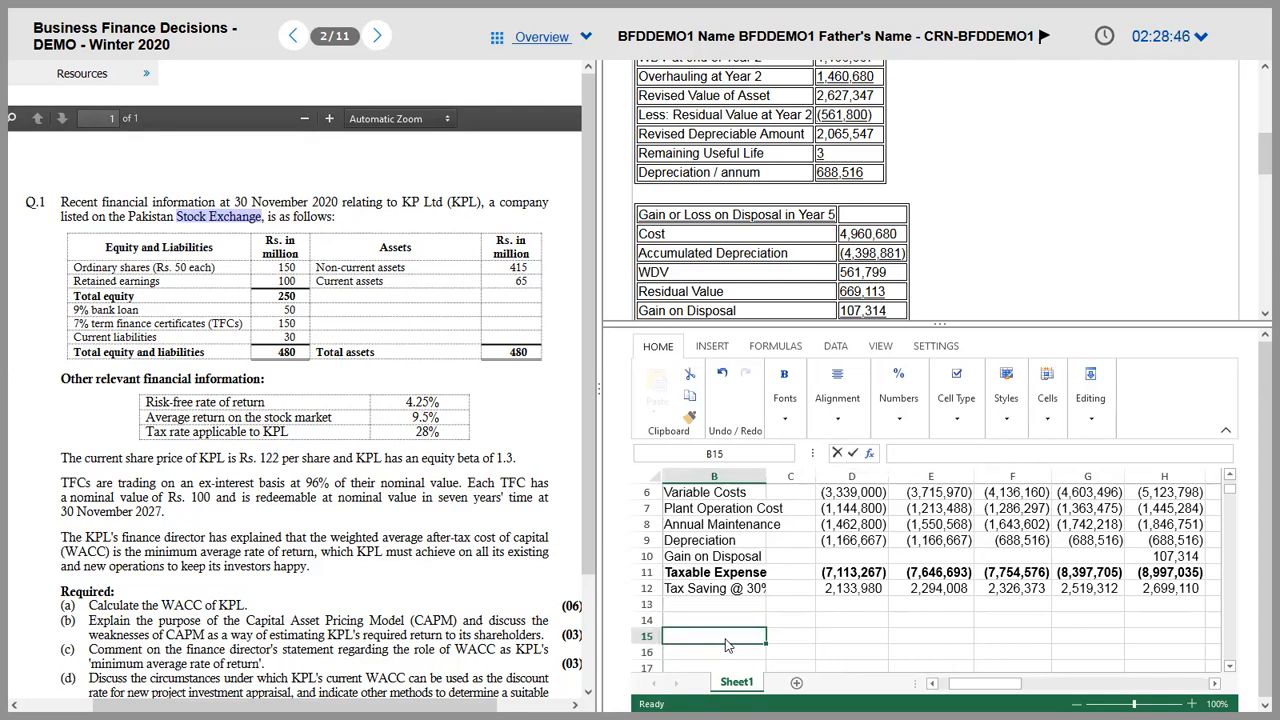
# Step: Add an Asset row in B15 with a -3500000 cost in C15, widening column C
pyautogui.write('Asset')
pyautogui.press('Tab')
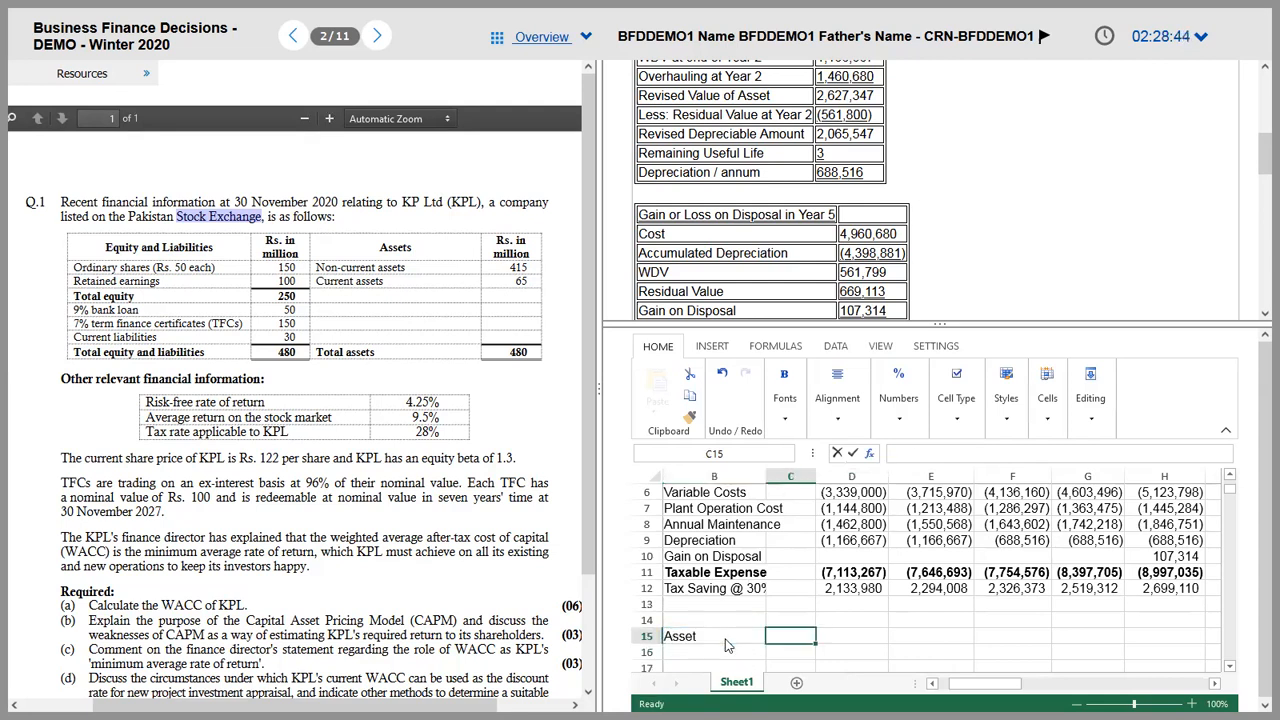
pyautogui.write('-350000')
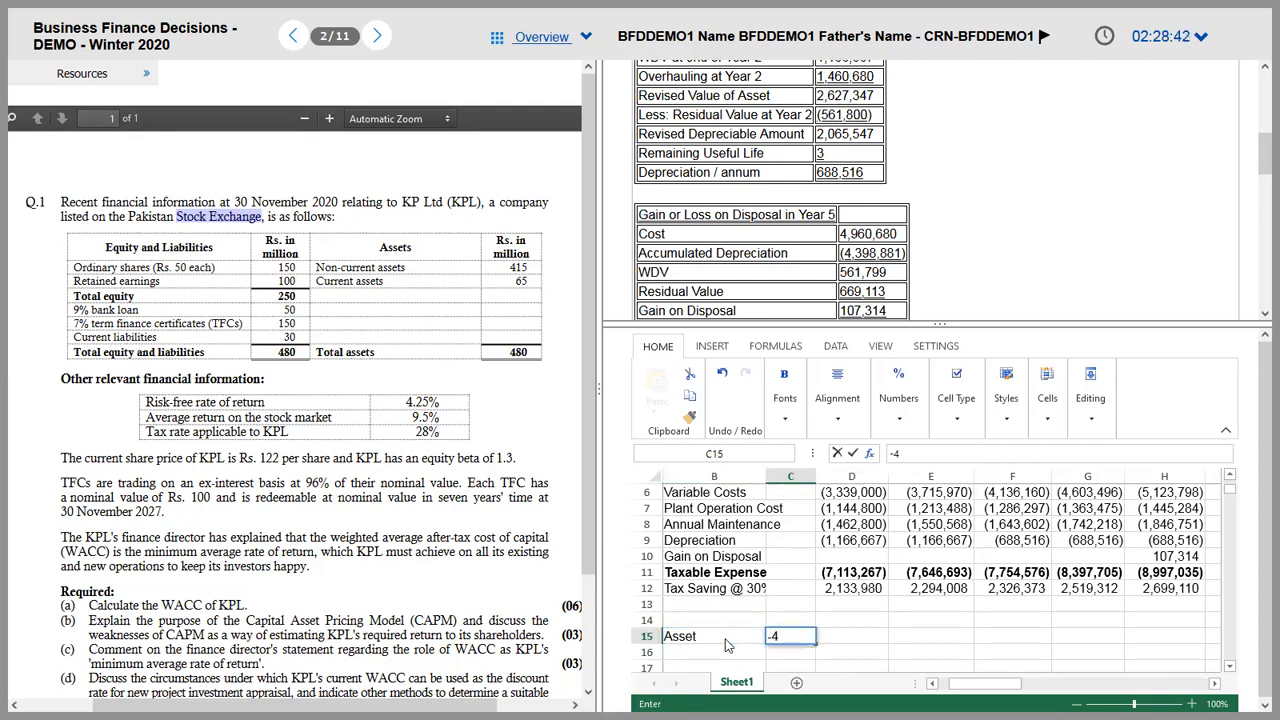
pyautogui.write('00')
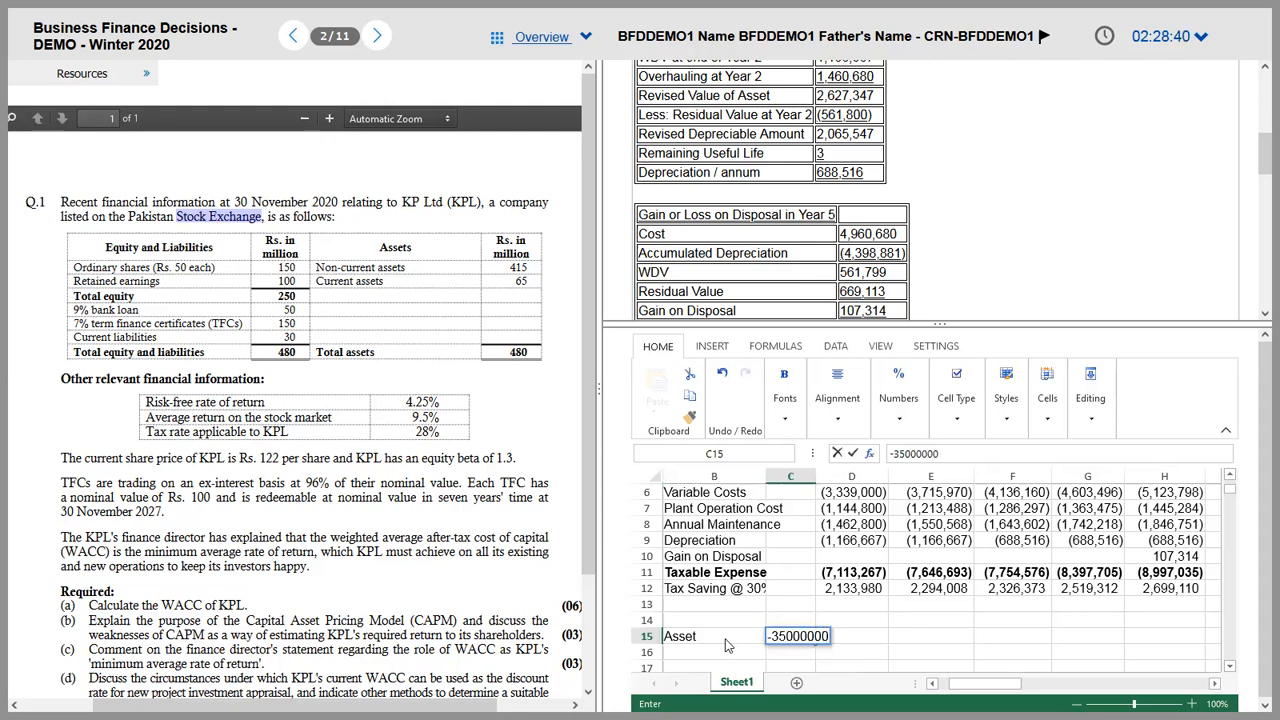
pyautogui.press('BackSpace')
pyautogui.press('Return')
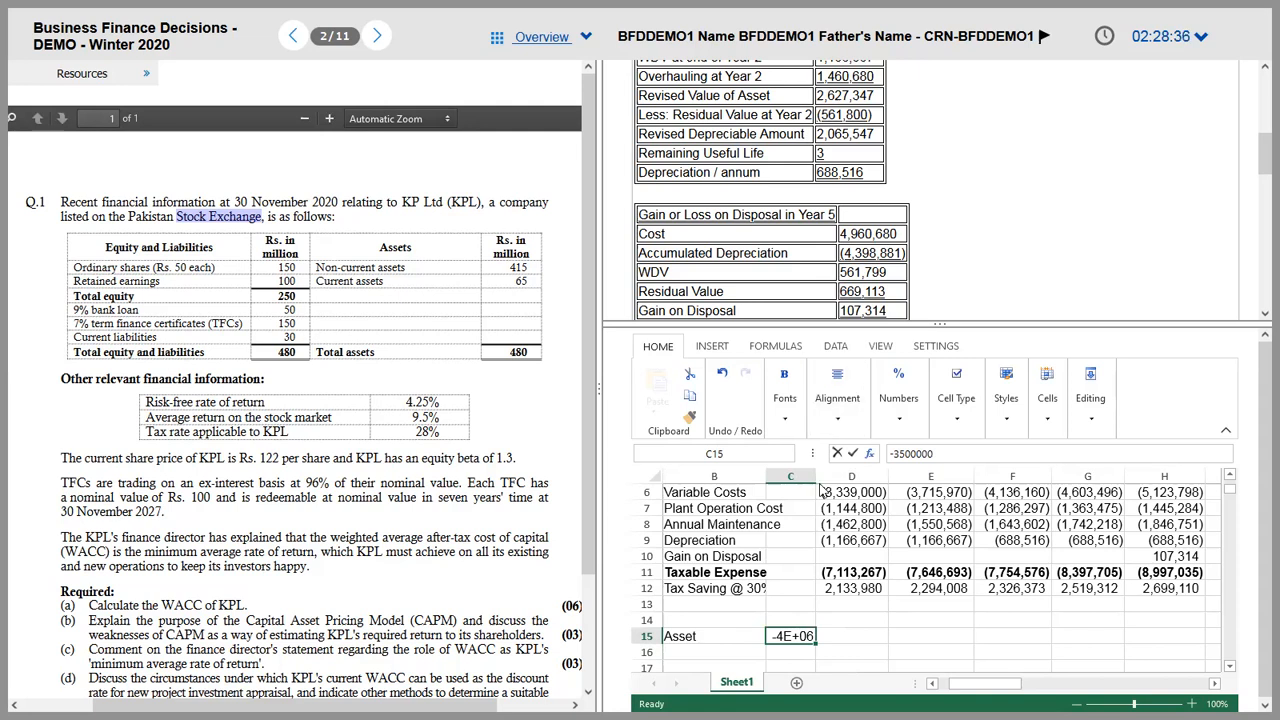
pyautogui.moveTo(816, 477); pyautogui.dragTo(840, 477)
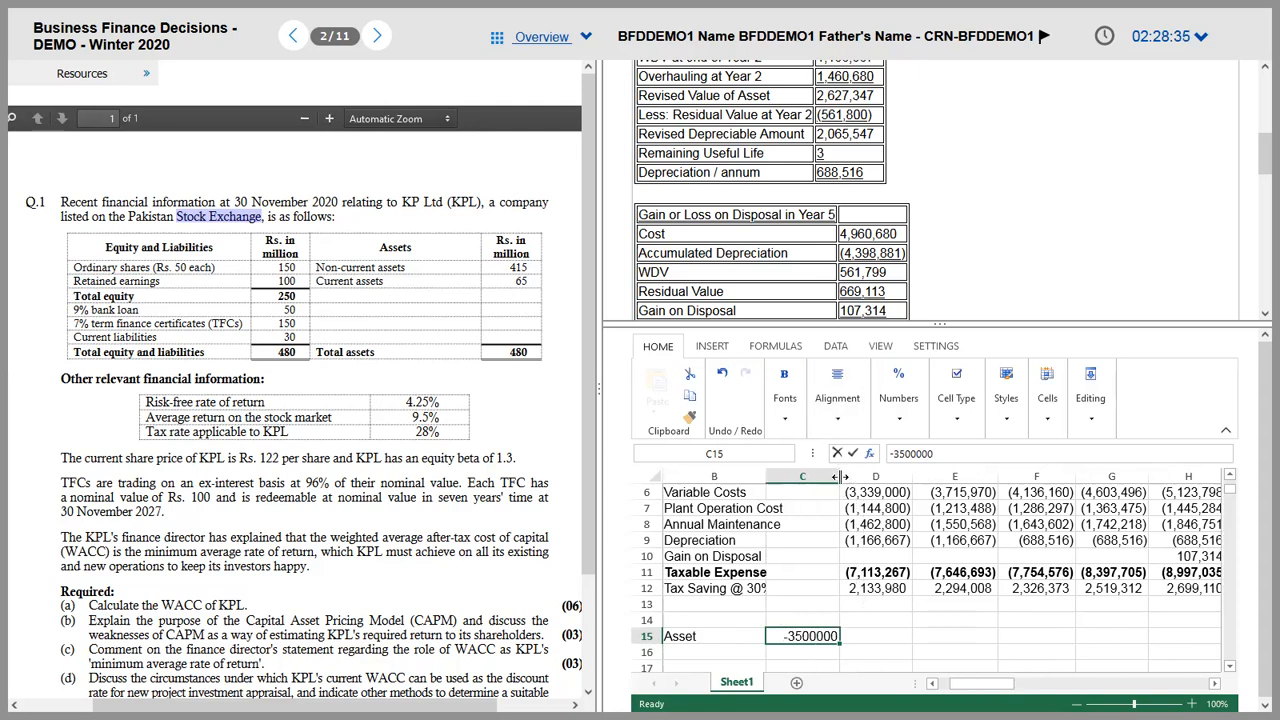
# Step: Link H15 to the 669112.7888 residual value in the disposal table
pyautogui.click(1180, 642)
pyautogui.write('=')
pyautogui.click(1180, 642)
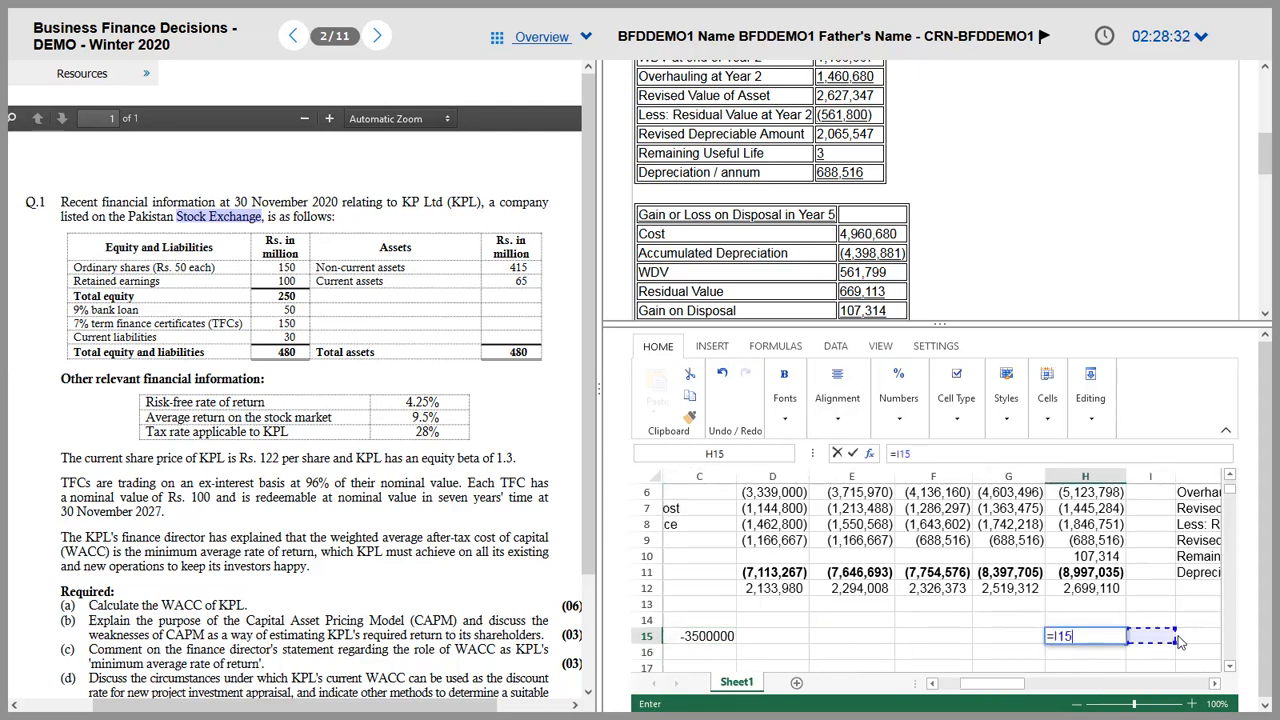
pyautogui.press('Up')
pyautogui.press('Up')
pyautogui.press('Up')
pyautogui.press('Up')
pyautogui.press('Up')
pyautogui.press('Up')
pyautogui.press('Up')
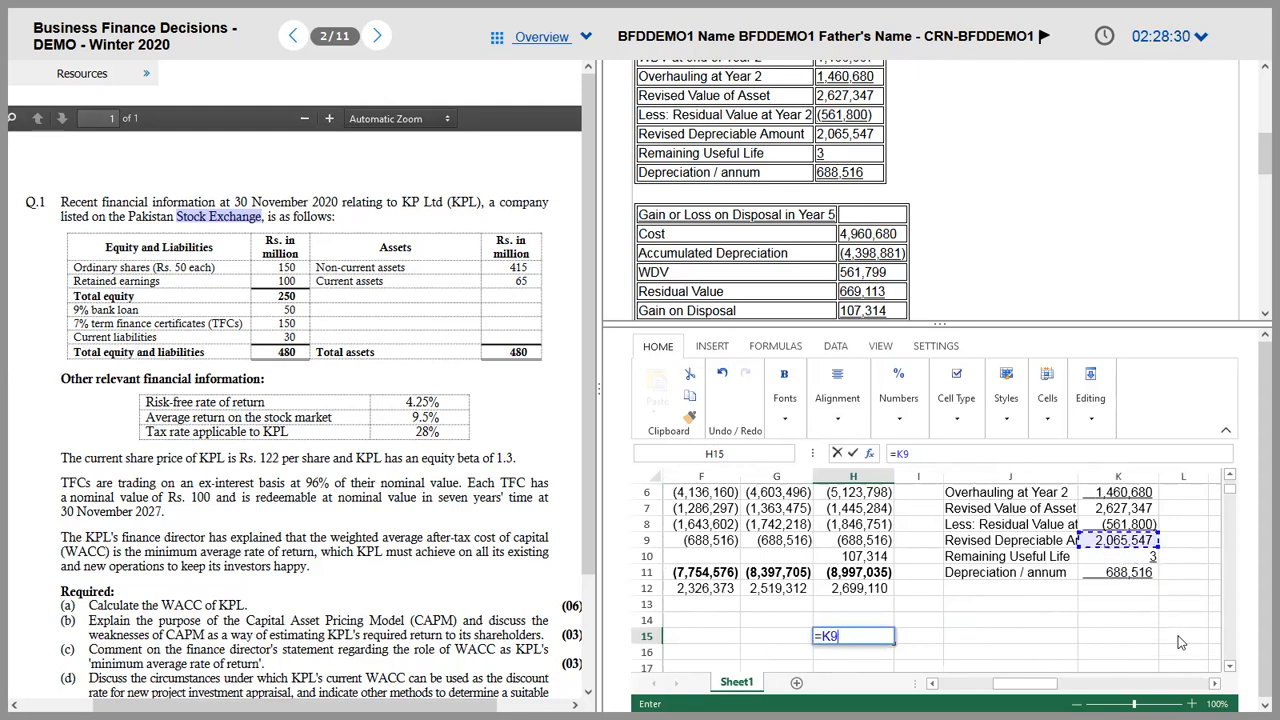
pyautogui.press('Right')
pyautogui.press('Right')
pyautogui.press('Right')
pyautogui.press('Up')
pyautogui.press('Up')
pyautogui.press('Up')
pyautogui.press('Right')
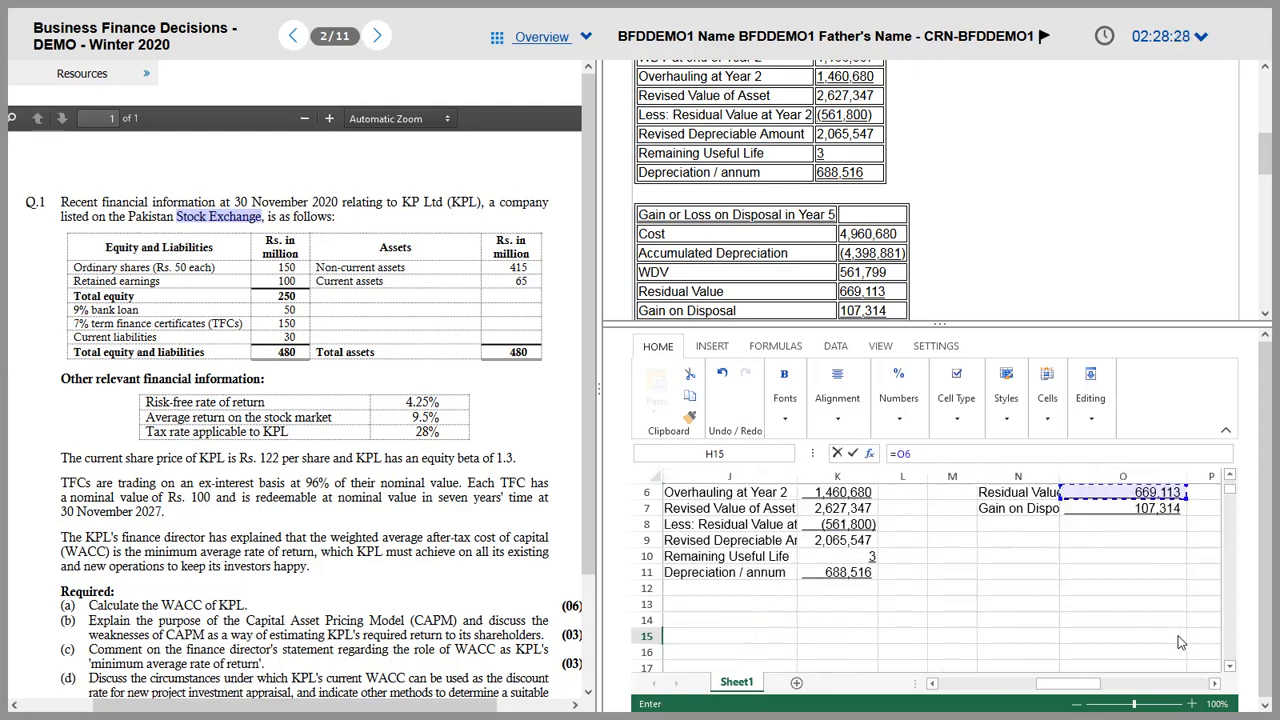
pyautogui.press('Left')
pyautogui.press('Down')
pyautogui.press('Return')
pyautogui.press('Left')
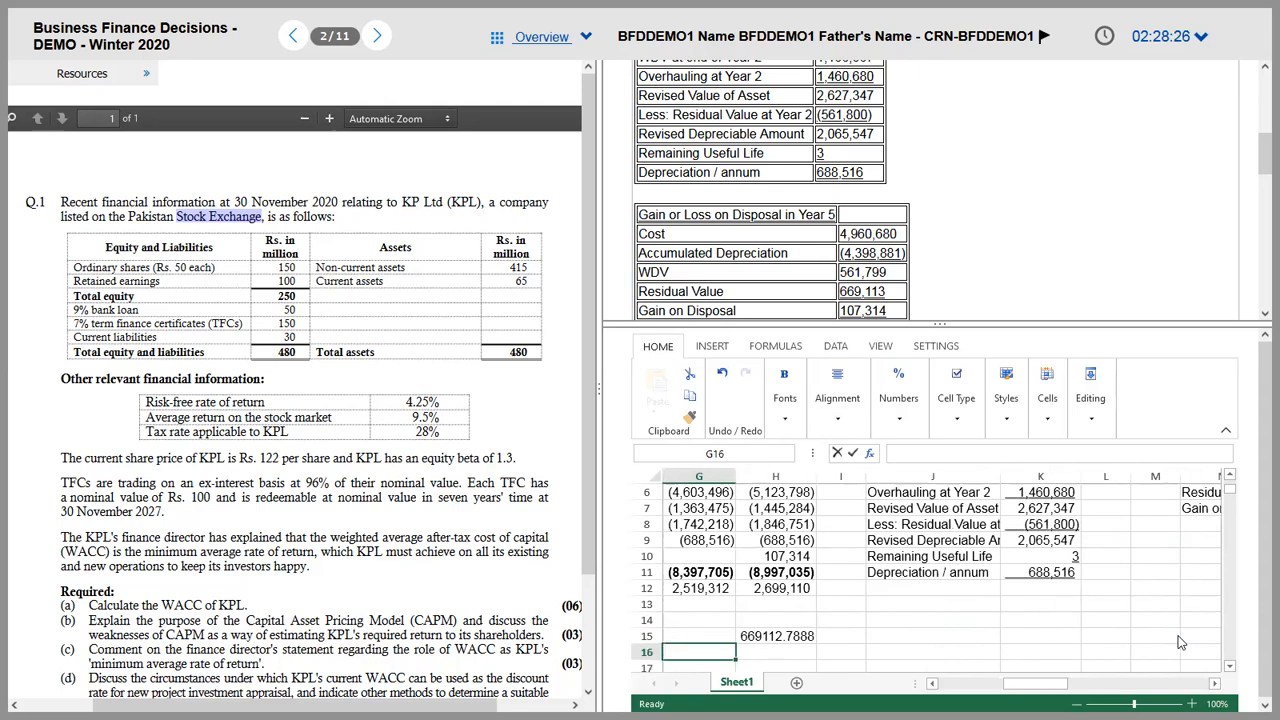
pyautogui.press('Up')
pyautogui.press('Left')
pyautogui.press('Left')
pyautogui.press('Left')
pyautogui.press('Left')
pyautogui.press('Left')
pyautogui.press('Left')
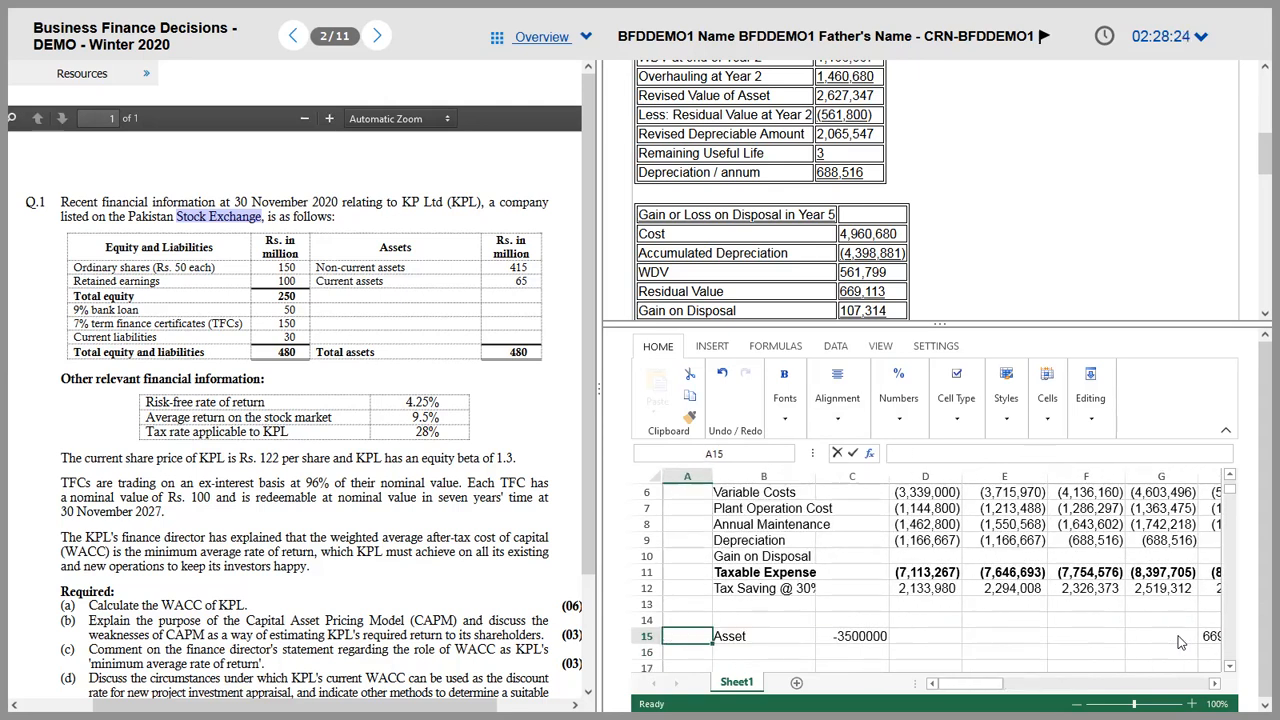
pyautogui.press('Up')
pyautogui.press('Up')
pyautogui.press('Up')
pyautogui.press('Up')
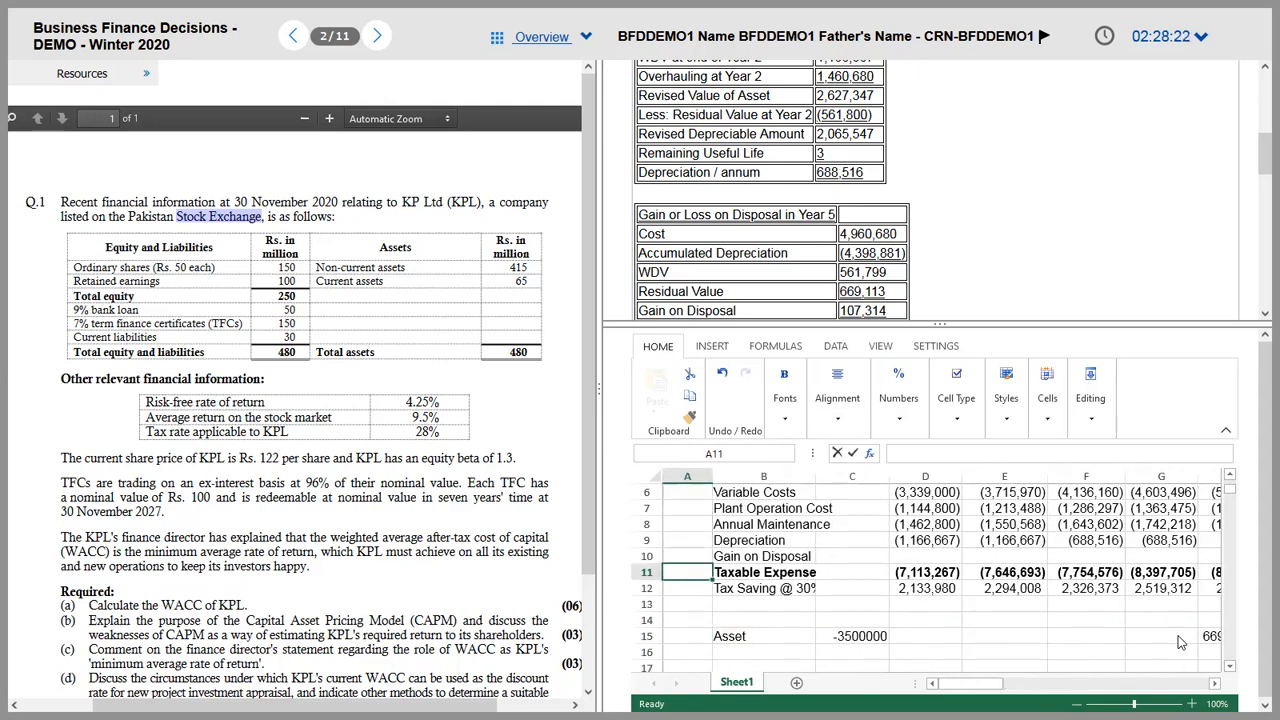
pyautogui.press('Right')
pyautogui.press('Down')
pyautogui.press('Down')
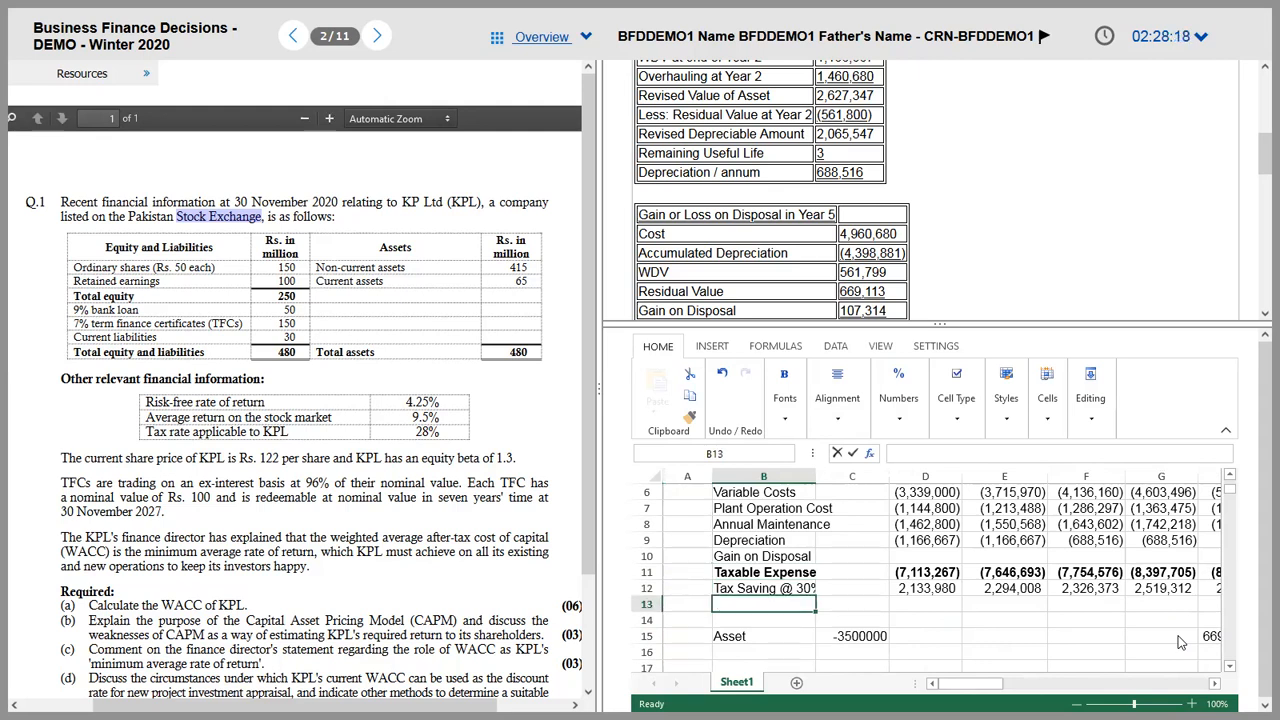
# Step: Enter 'Add:' adjustment labels in A13 and A14
pyautogui.press('Up')
pyautogui.press('Up')
pyautogui.press('Up')
pyautogui.press('Up')
pyautogui.press('Up')
pyautogui.press('Up')
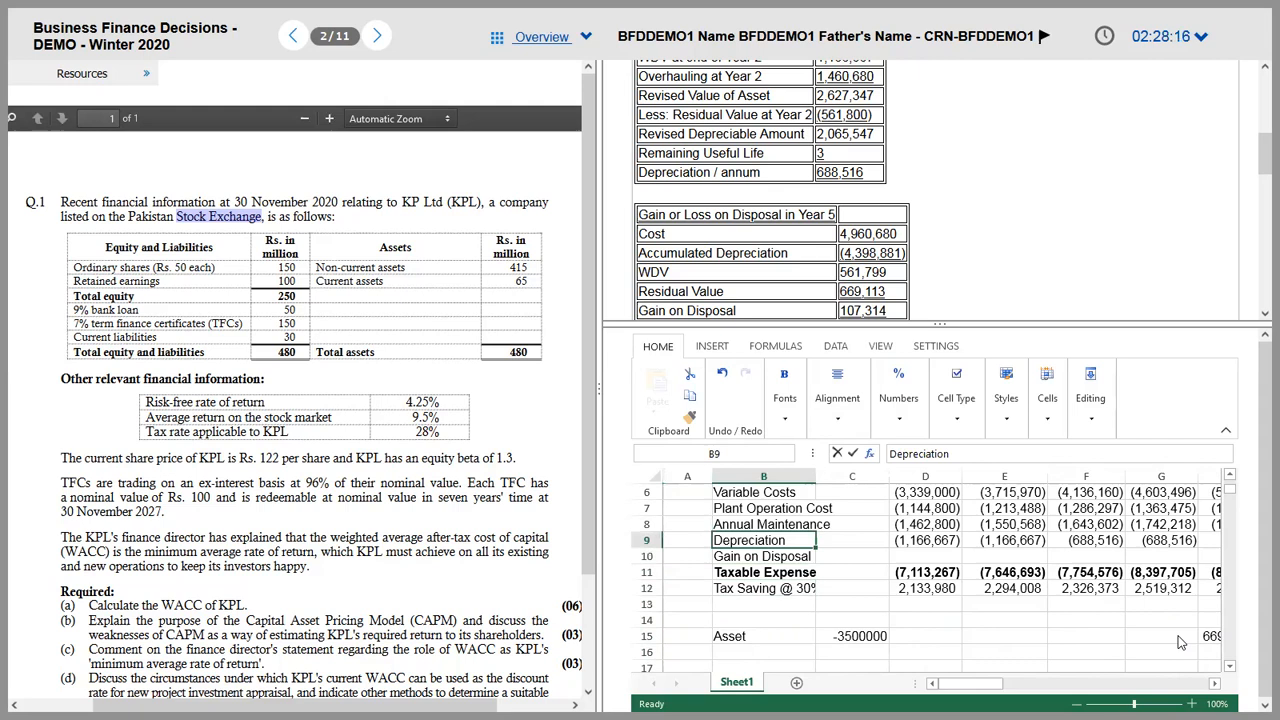
pyautogui.press('Down')
pyautogui.press('Down')
pyautogui.press('Down')
pyautogui.press('Down')
pyautogui.press('Down')
pyautogui.press('Left')
pyautogui.press('Down')
pyautogui.write('Add:')
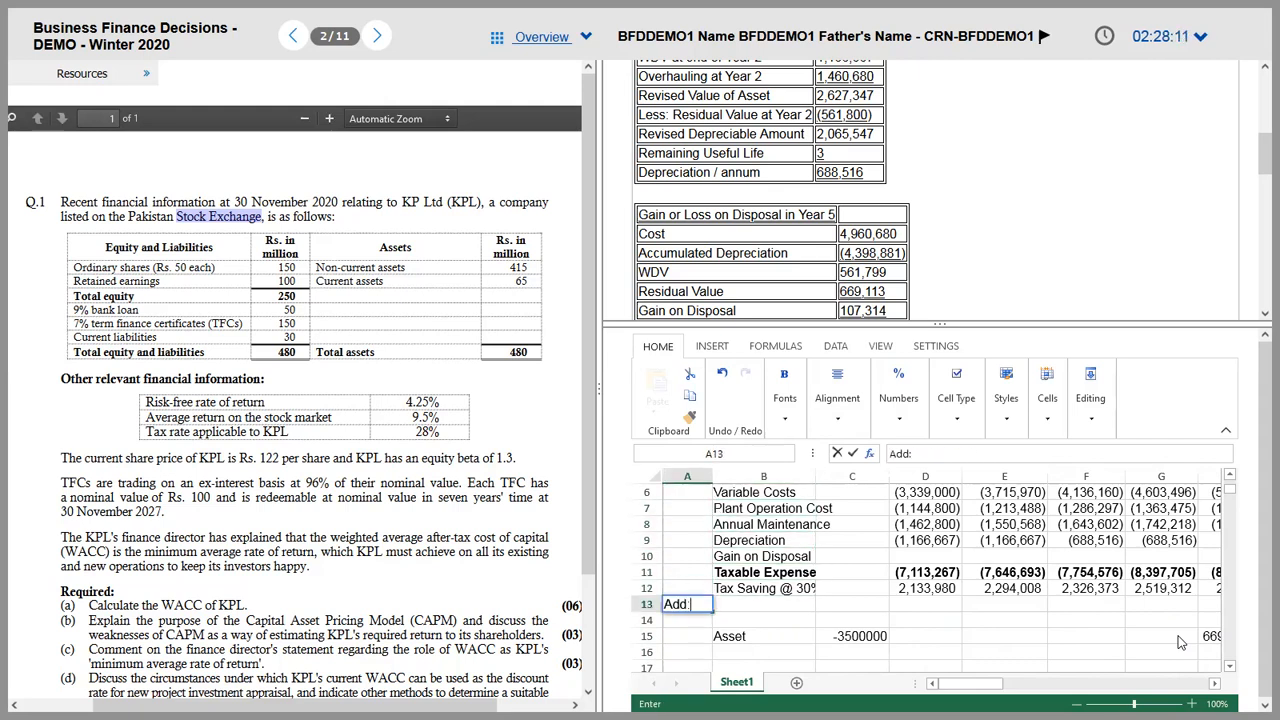
pyautogui.press('Return')
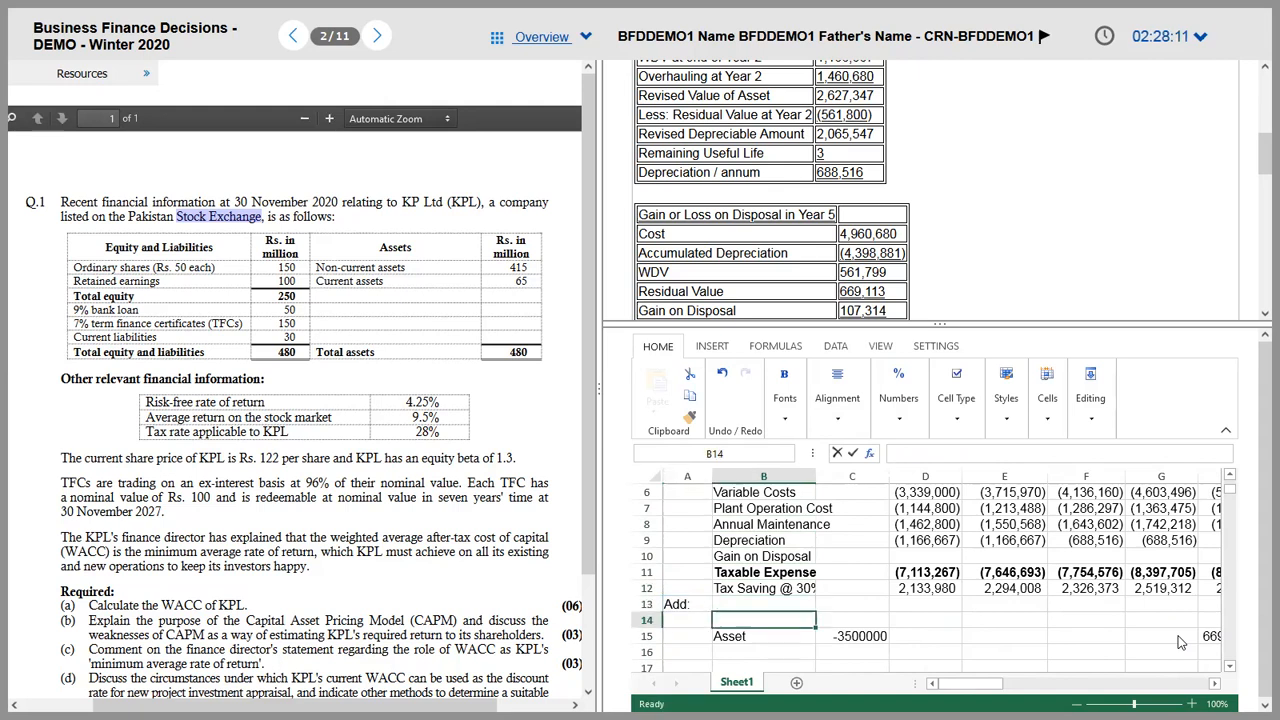
pyautogui.write('Add:')
pyautogui.press('Tab')
# Step: Copy the Depreciation and Gain on Disposal labels into B13:B14 and change A14 to 'Less:'
pyautogui.press('Up')
pyautogui.press('Up')
pyautogui.press('Up')
pyautogui.press('Up')
pyautogui.press('Up')
pyautogui.hotkey('shift', 'Down')
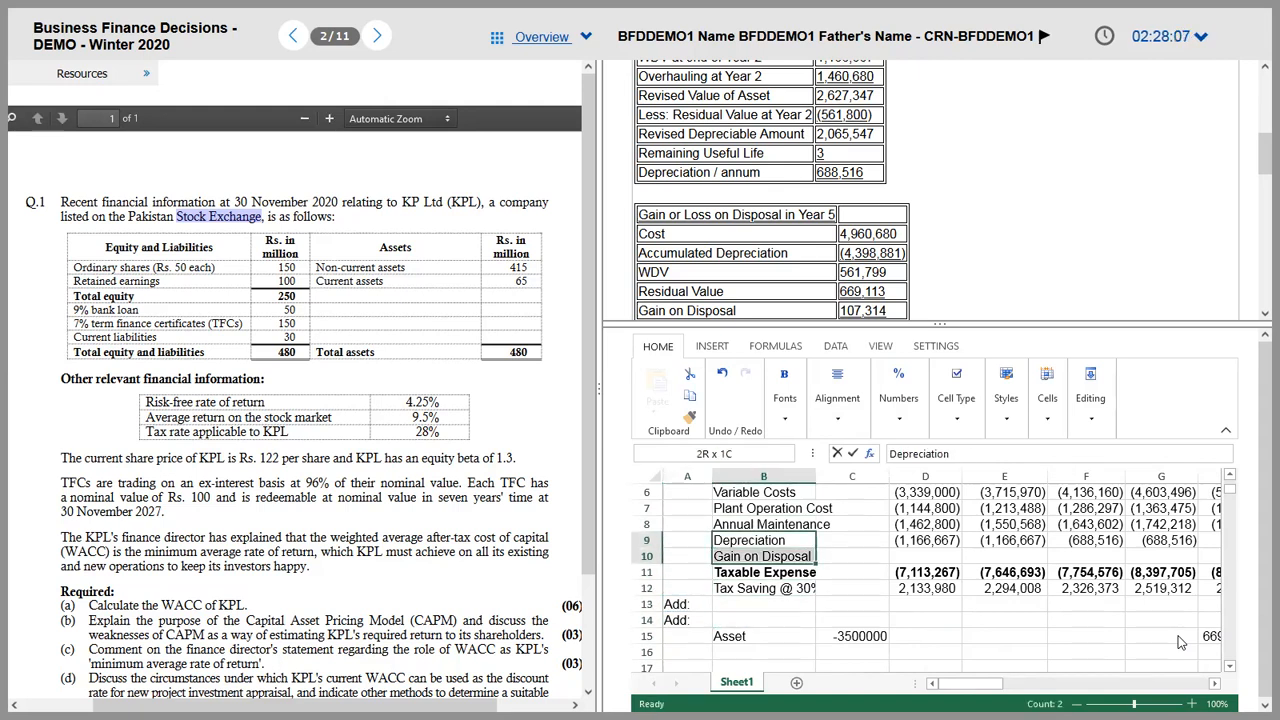
pyautogui.hotkey('ctrl', 'c')
pyautogui.press('Down')
pyautogui.press('Down')
pyautogui.press('Down')
pyautogui.press('Down')
pyautogui.hotkey('ctrl', 'v')
pyautogui.press('Down')
pyautogui.press('Left')
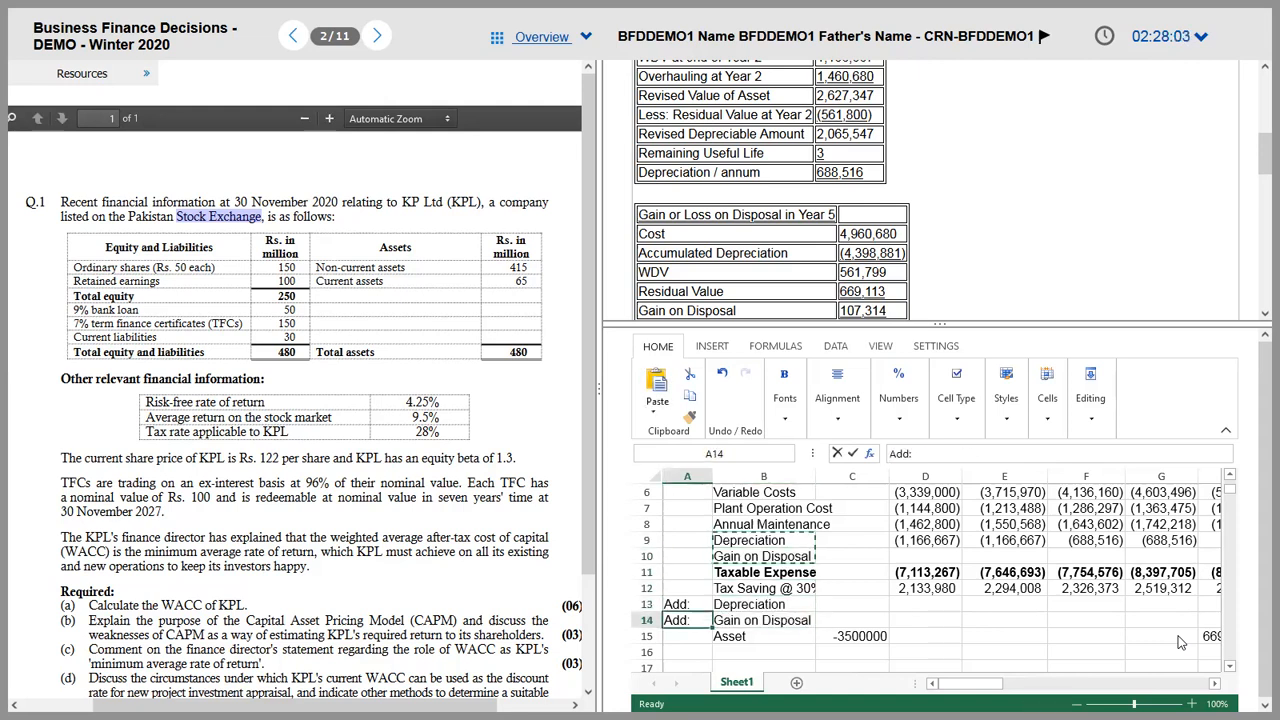
pyautogui.click(937, 454)
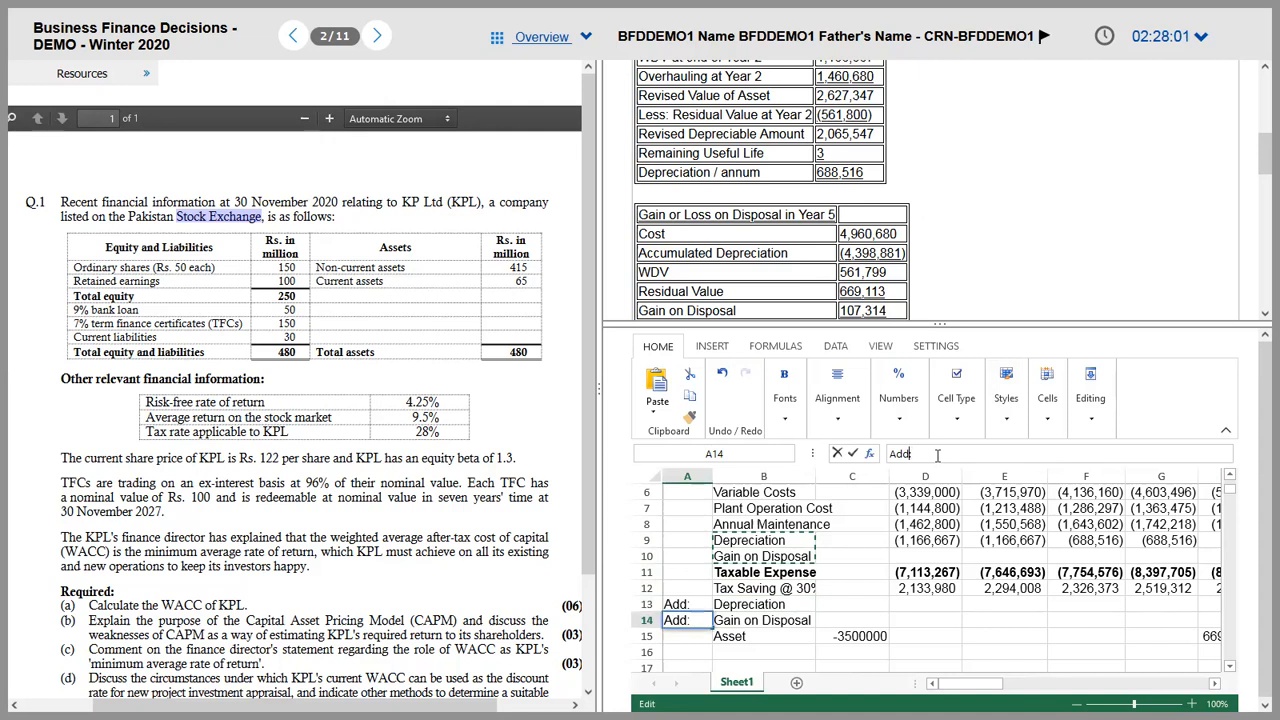
pyautogui.press('BackSpace')
pyautogui.press('BackSpace')
pyautogui.press('BackSpace')
pyautogui.press('BackSpace')
pyautogui.write('Less:')
pyautogui.press('Tab')
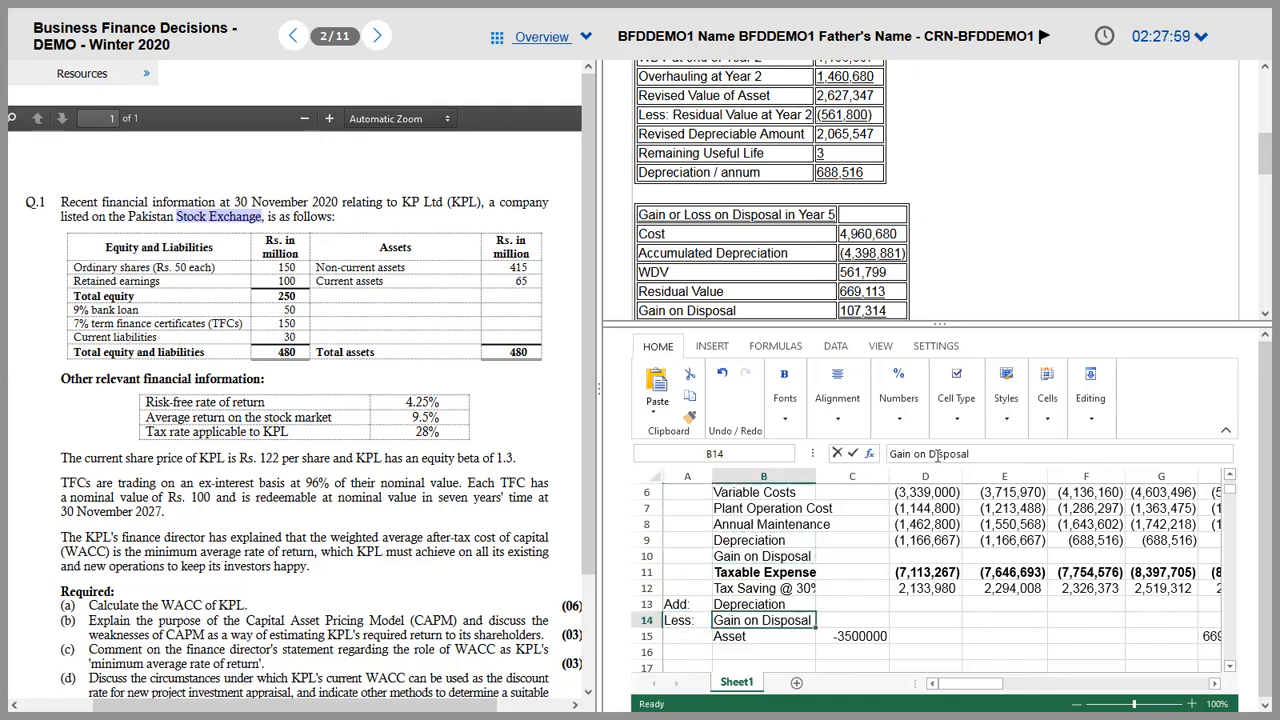
# Step: Add the depreciation add-back formula referencing row 9, fill it across the years, and clear the stray zeros in row 14
pyautogui.press('Right')
pyautogui.press('Up')
pyautogui.press('Right')
pyautogui.write('=-')
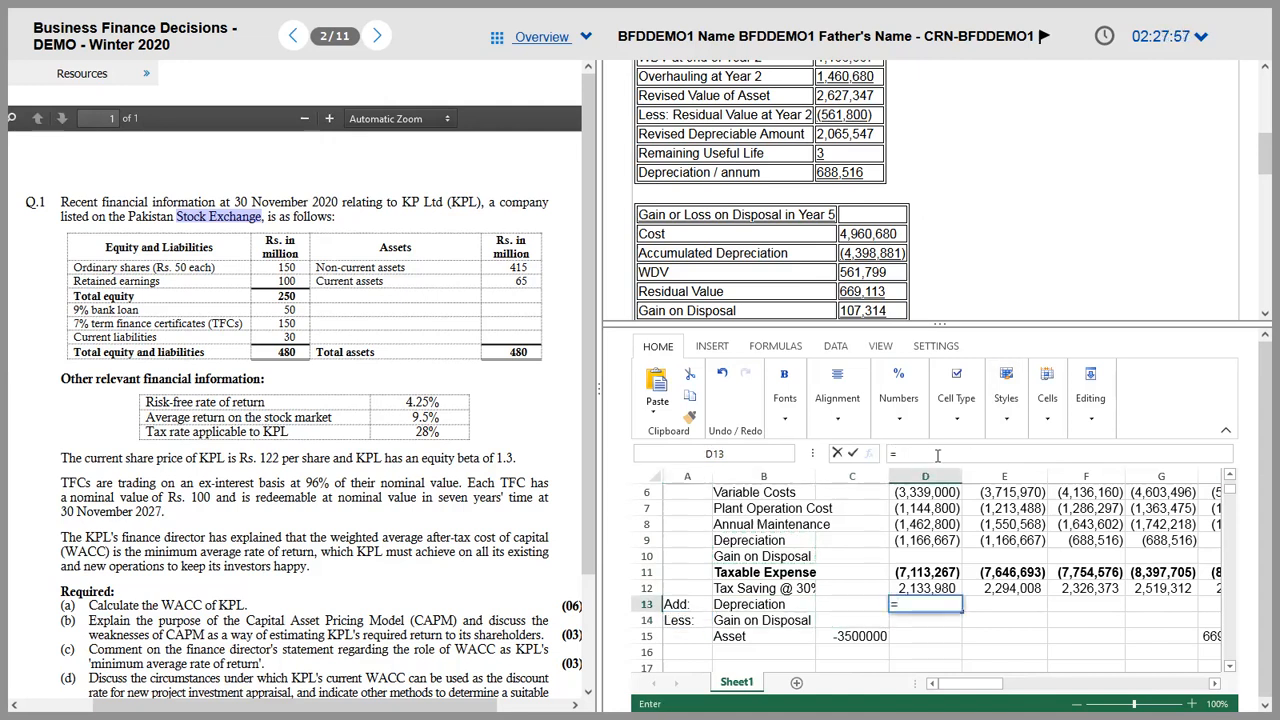
pyautogui.press('Up')
pyautogui.press('Up')
pyautogui.press('Up')
pyautogui.press('Up')
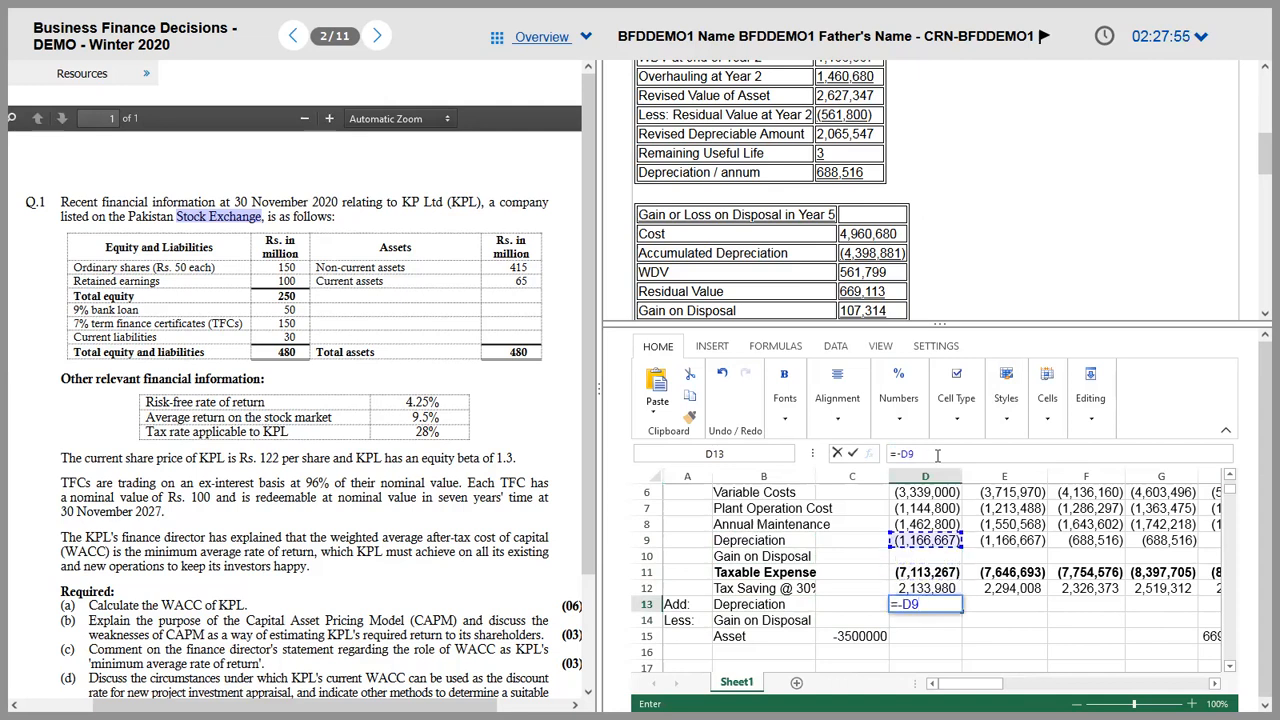
pyautogui.hotkey('ctrl', 'Return')
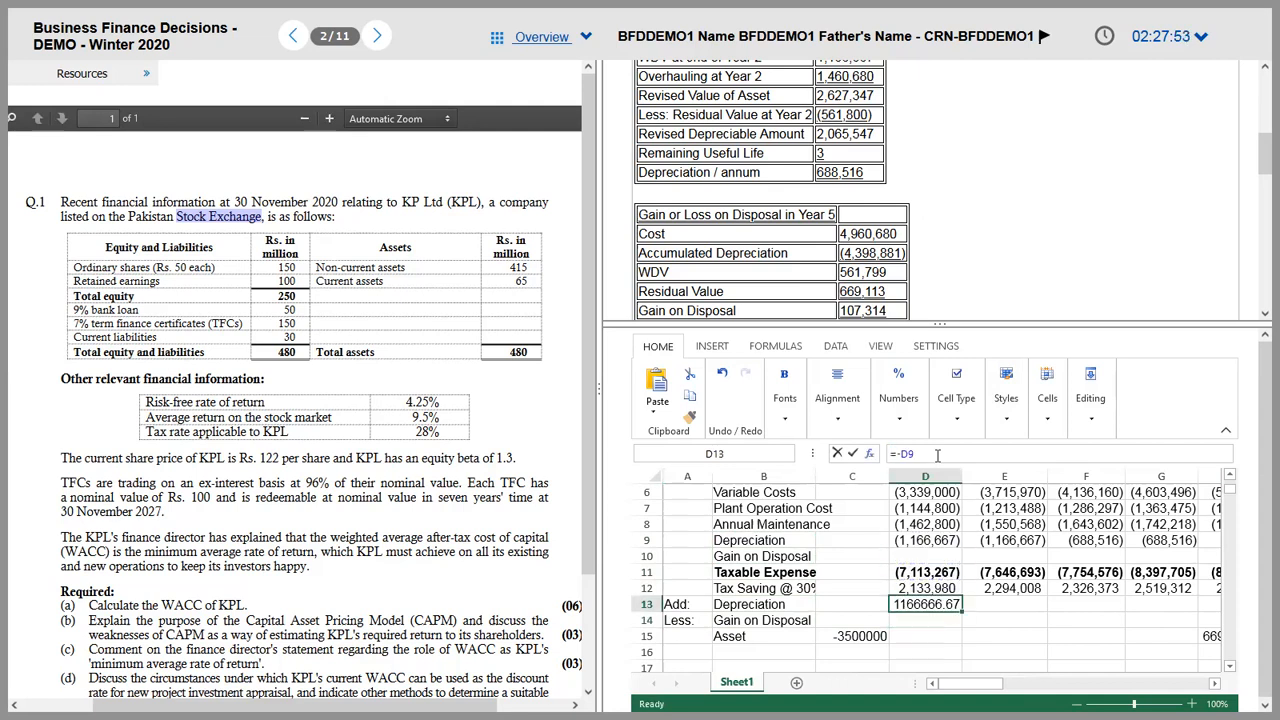
pyautogui.hotkey('shift', 'Right')
pyautogui.hotkey('shift', 'Down')
pyautogui.hotkey('shift', 'Right')
pyautogui.hotkey('shift', 'Right')
pyautogui.hotkey('shift', 'Right')
pyautogui.hotkey('ctrl', 'r')
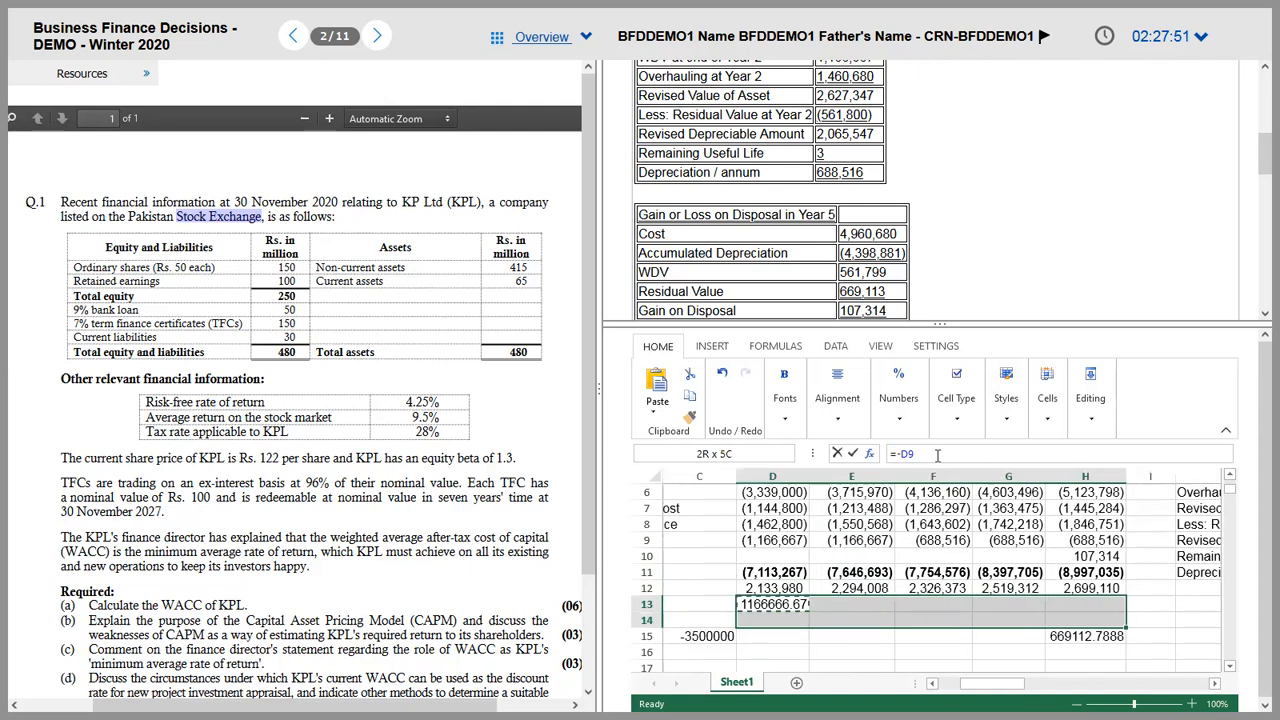
pyautogui.press('Down')
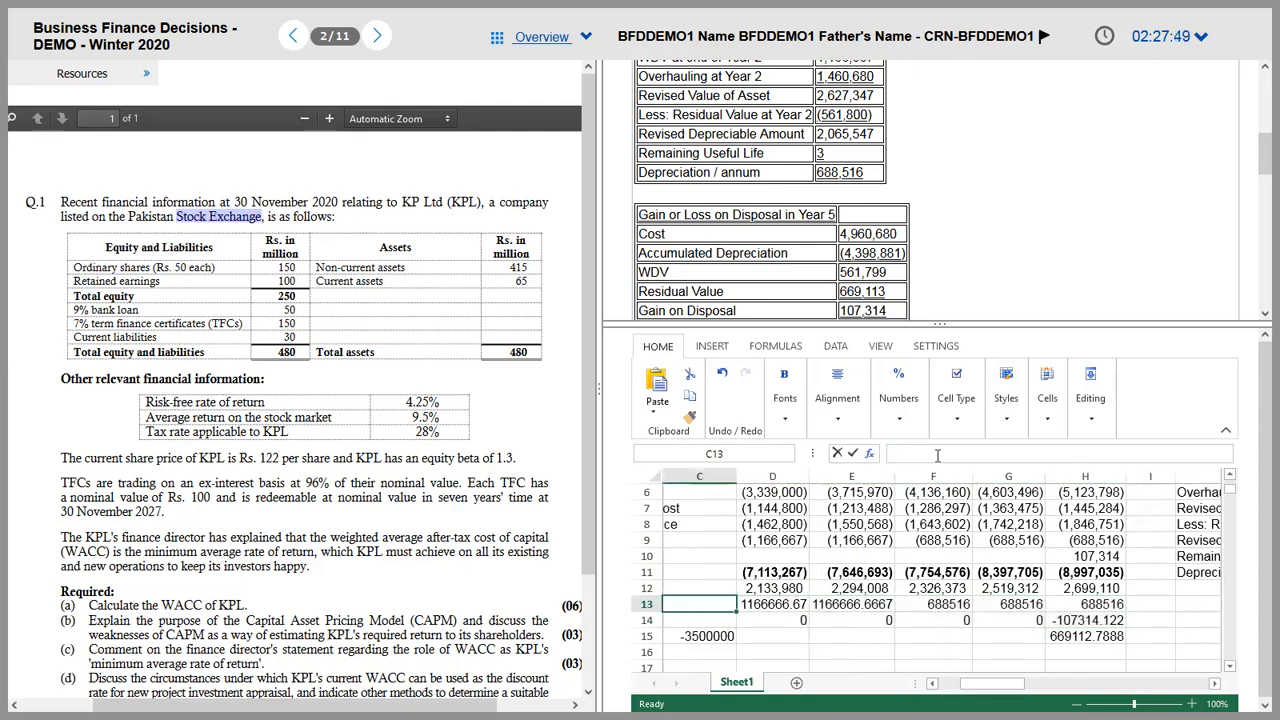
pyautogui.hotkey('shift', 'Right')
pyautogui.hotkey('shift', 'Right')
pyautogui.hotkey('shift', 'Right')
pyautogui.press('Delete')
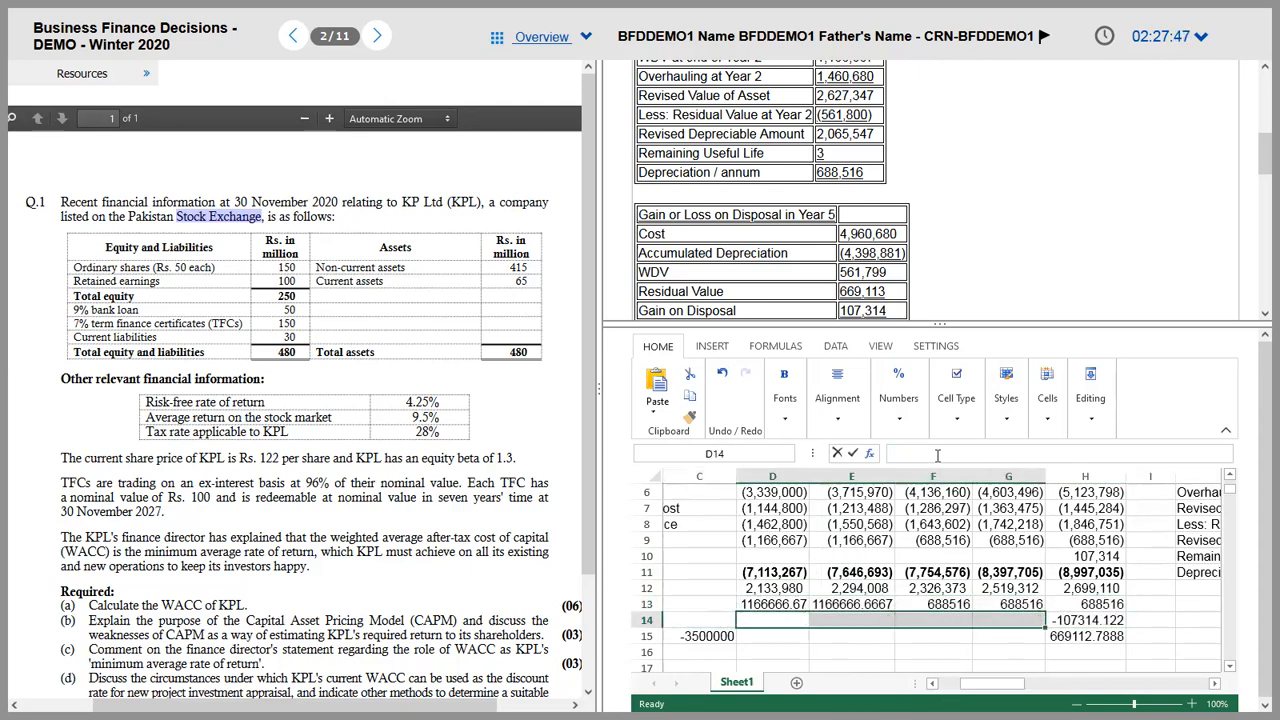
pyautogui.hotkey('shift', 'Left')
pyautogui.hotkey('shift', 'Left')
pyautogui.hotkey('shift', 'Left')
pyautogui.press('Up')
pyautogui.press('Right')
pyautogui.press('Right')
pyautogui.press('Right')
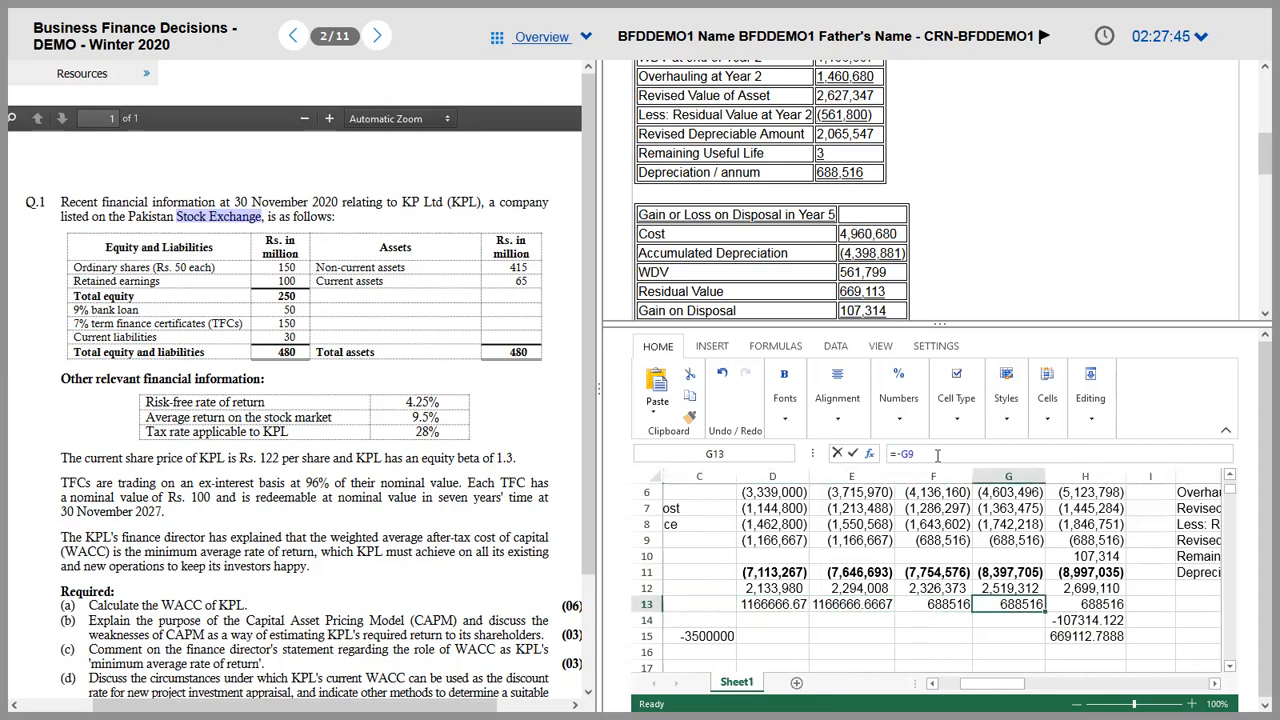
# Step: Check the year 5 gain on disposal figure and label row 15 'Asset'
pyautogui.press('Up')
pyautogui.press('Up')
pyautogui.press('Up')
pyautogui.press('Home')
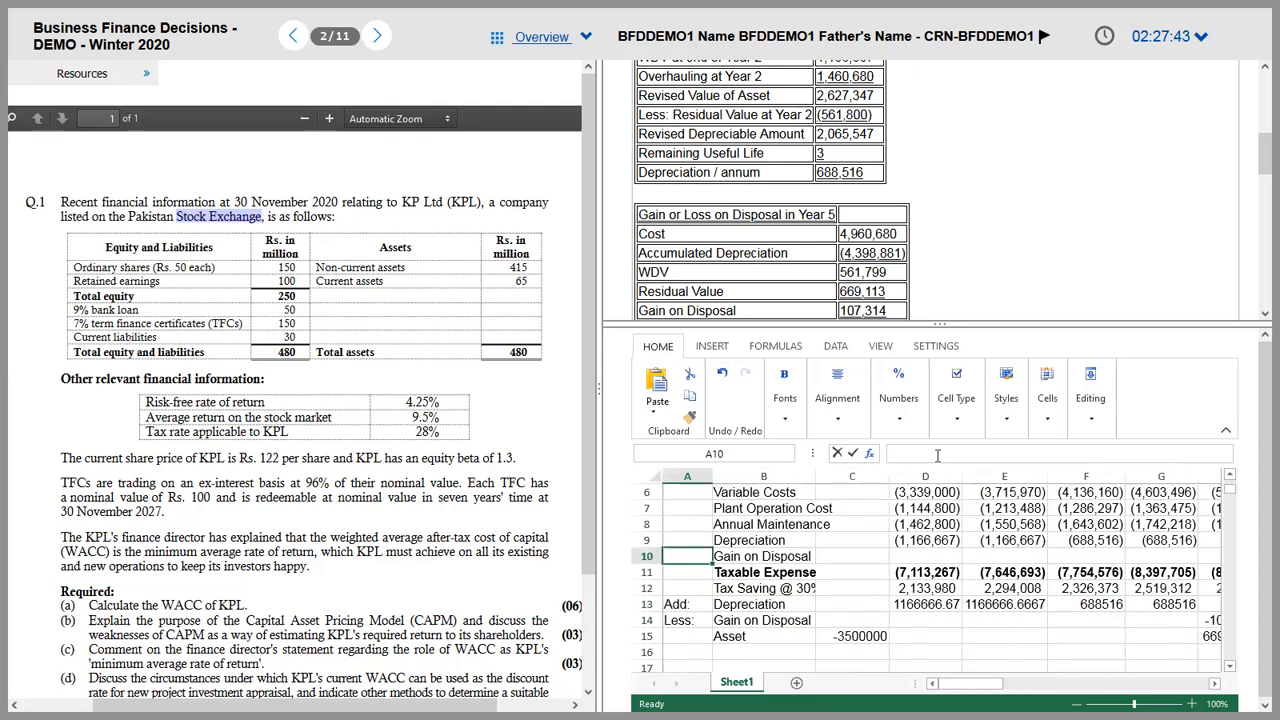
pyautogui.press('Right')
pyautogui.press('Down')
pyautogui.press('Down')
pyautogui.press('Down')
pyautogui.press('Down')
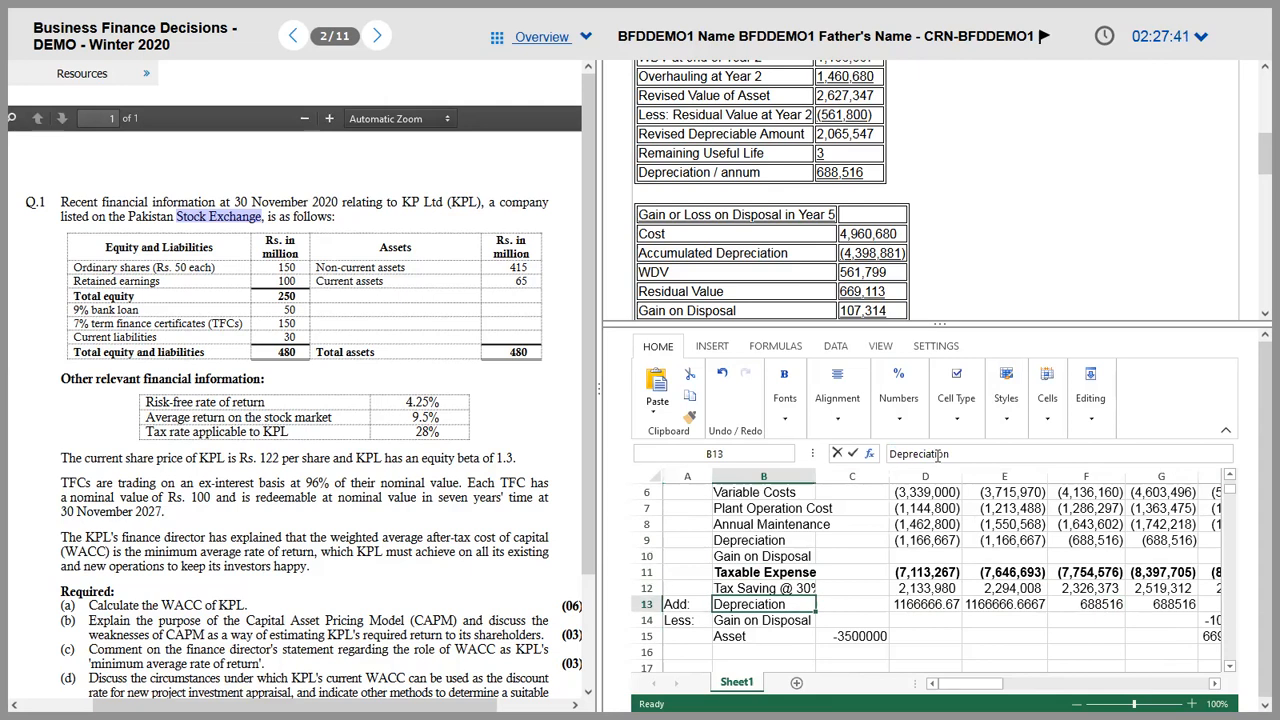
pyautogui.press('Right')
pyautogui.press('Right')
pyautogui.press('Right')
pyautogui.press('Right')
pyautogui.press('Right')
pyautogui.press('Right')
pyautogui.press('Right')
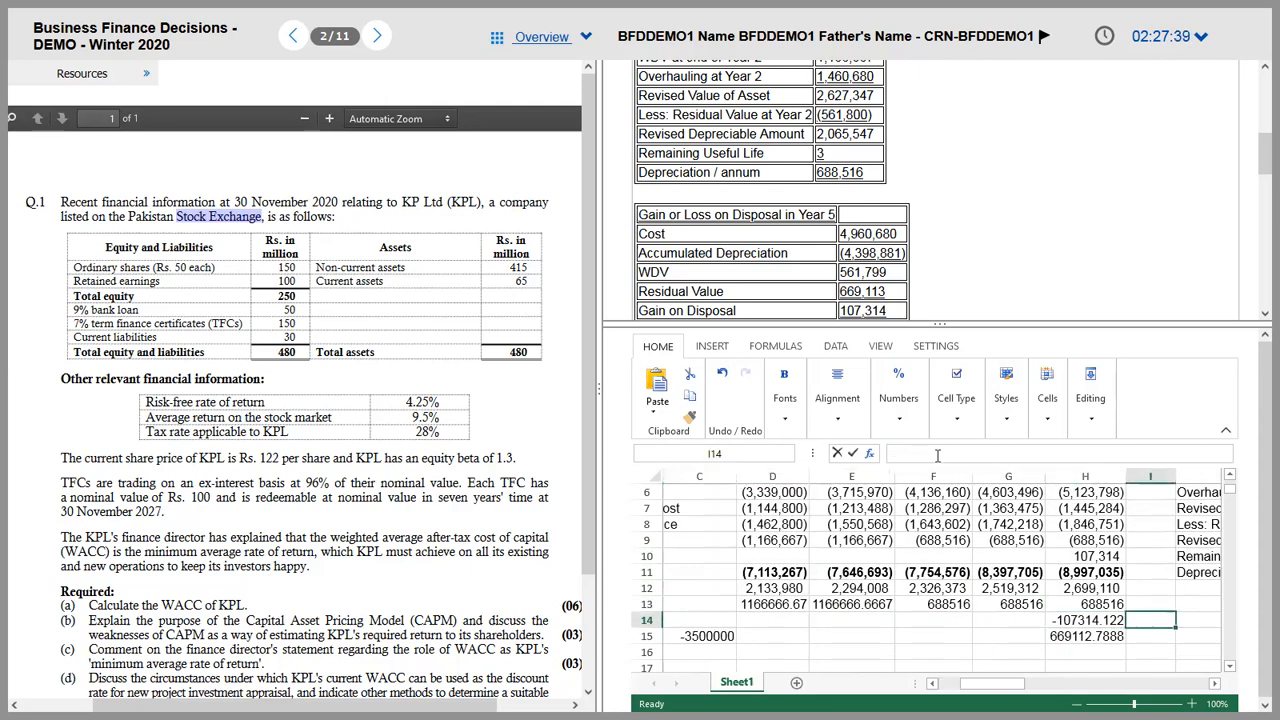
pyautogui.press('Down')
pyautogui.press('Left')
pyautogui.press('Left')
pyautogui.press('Left')
pyautogui.press('Left')
pyautogui.press('Left')
pyautogui.press('Left')
pyautogui.press('Left')
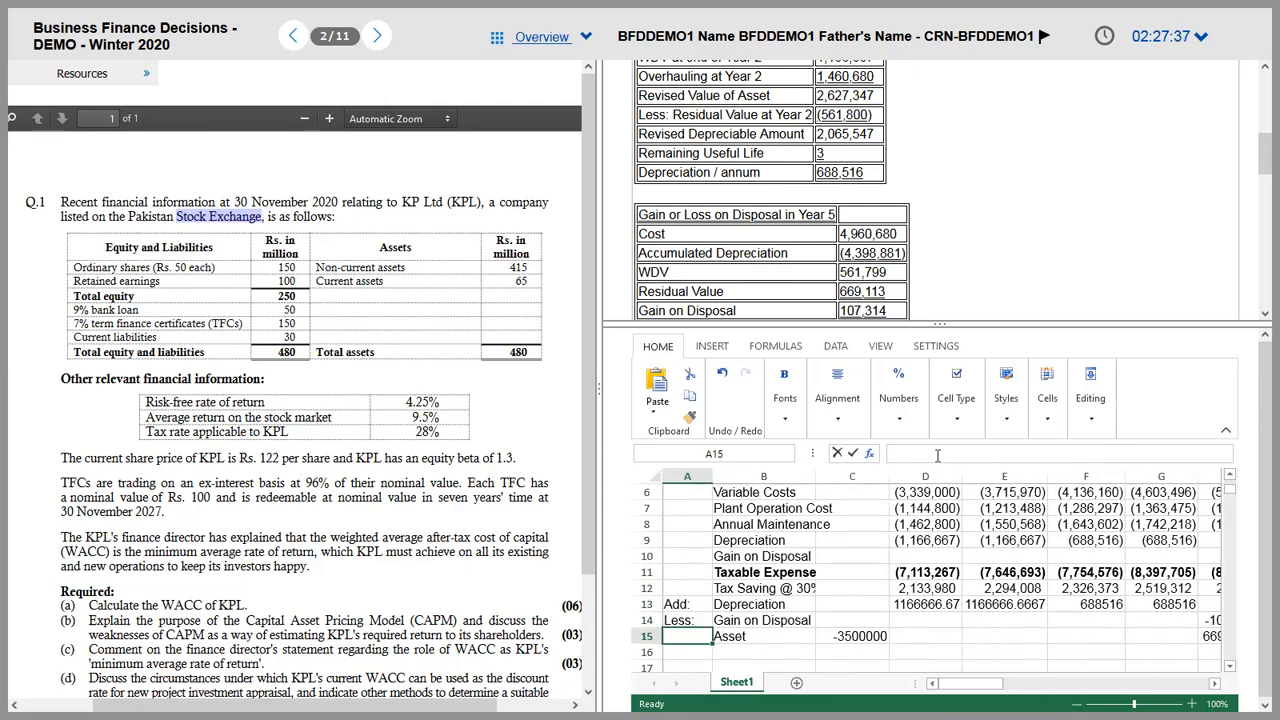
pyautogui.write('Asset')
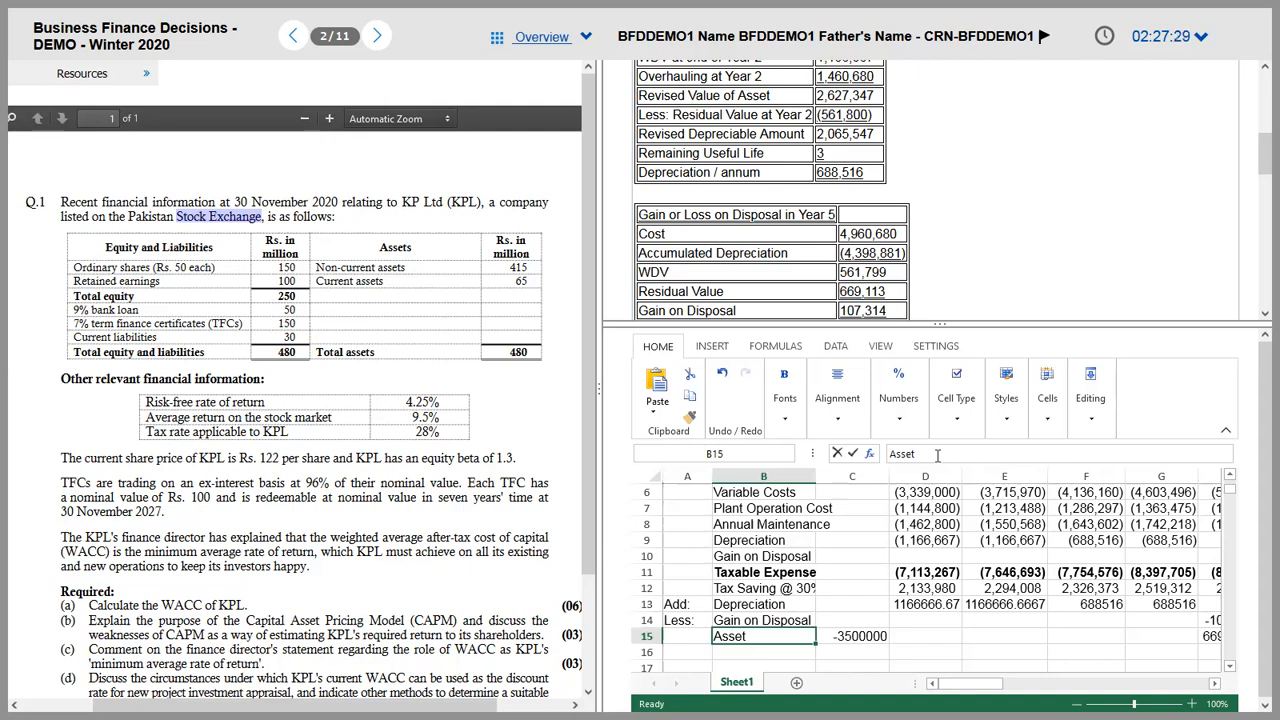
pyautogui.press('Right')
# Step: Total year 0 in C16 with =SUM(C14:C15) and fill it across to year 5
pyautogui.press('Up')
pyautogui.press('Up')
pyautogui.press('Down')
pyautogui.press('Down')
pyautogui.press('Down')
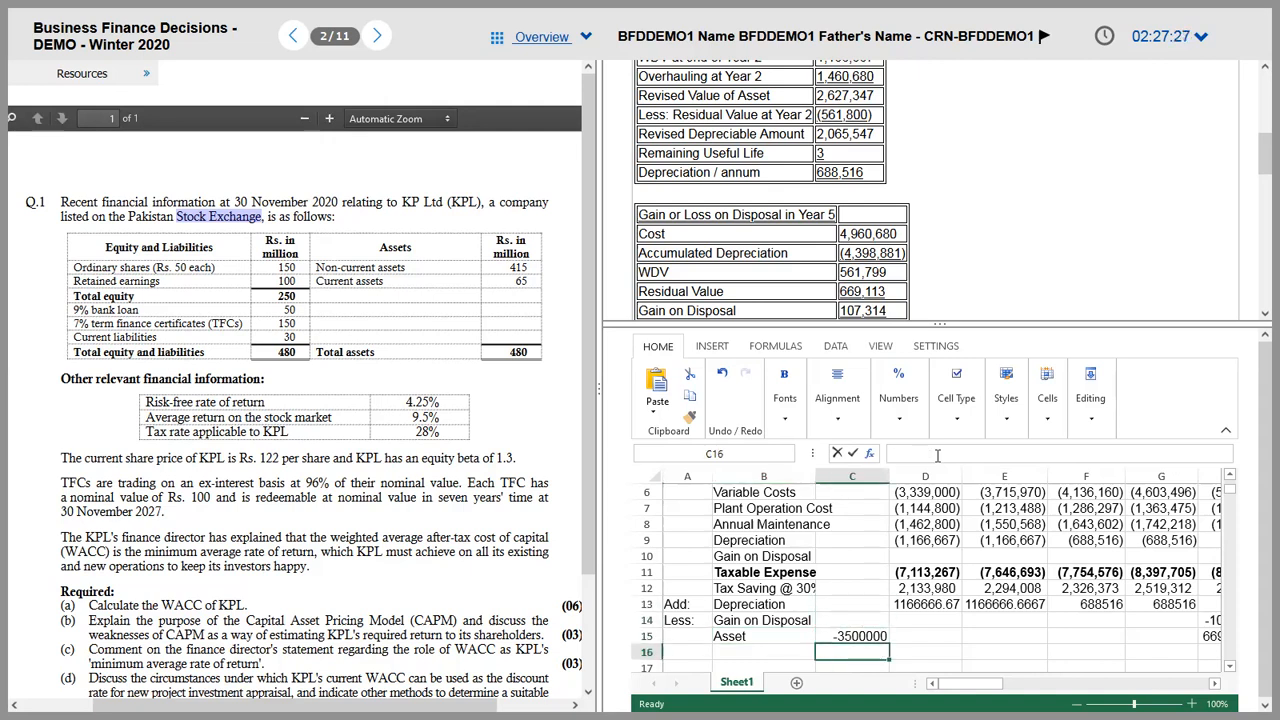
pyautogui.write('=SUM(')
pyautogui.press('Up')
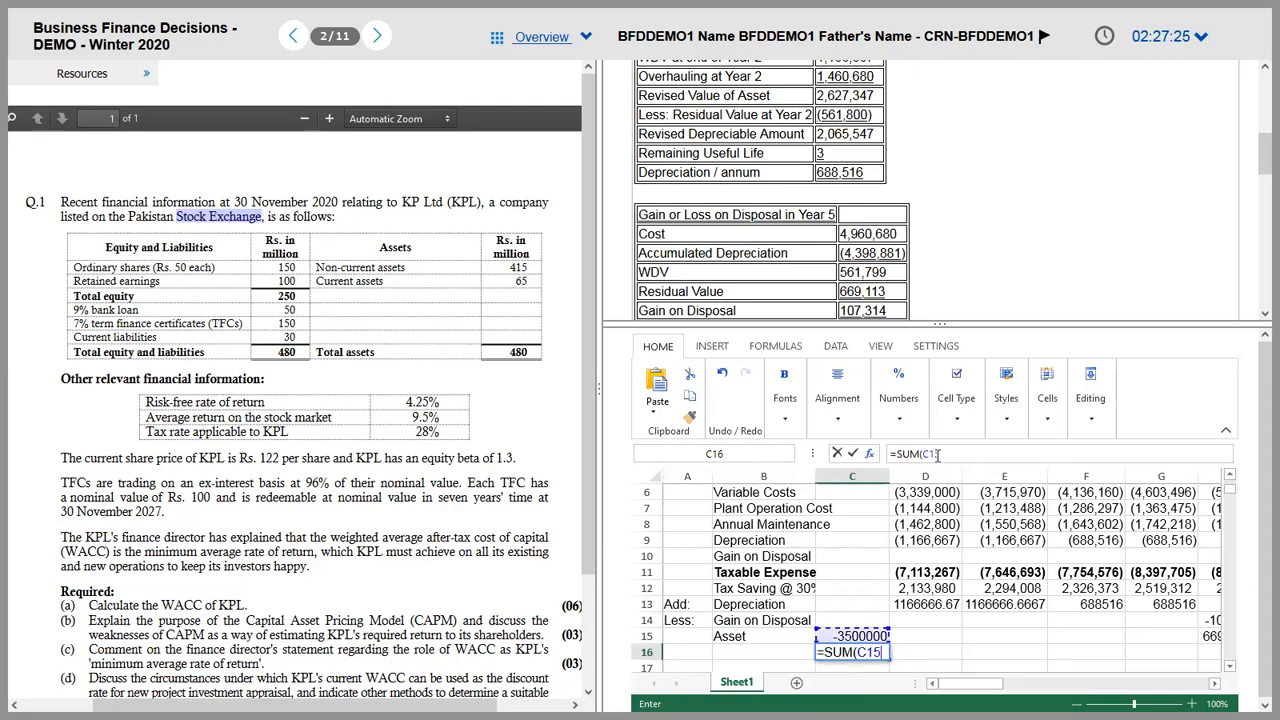
pyautogui.hotkey('shift', 'Up')
pyautogui.write(')')
pyautogui.press('Return')
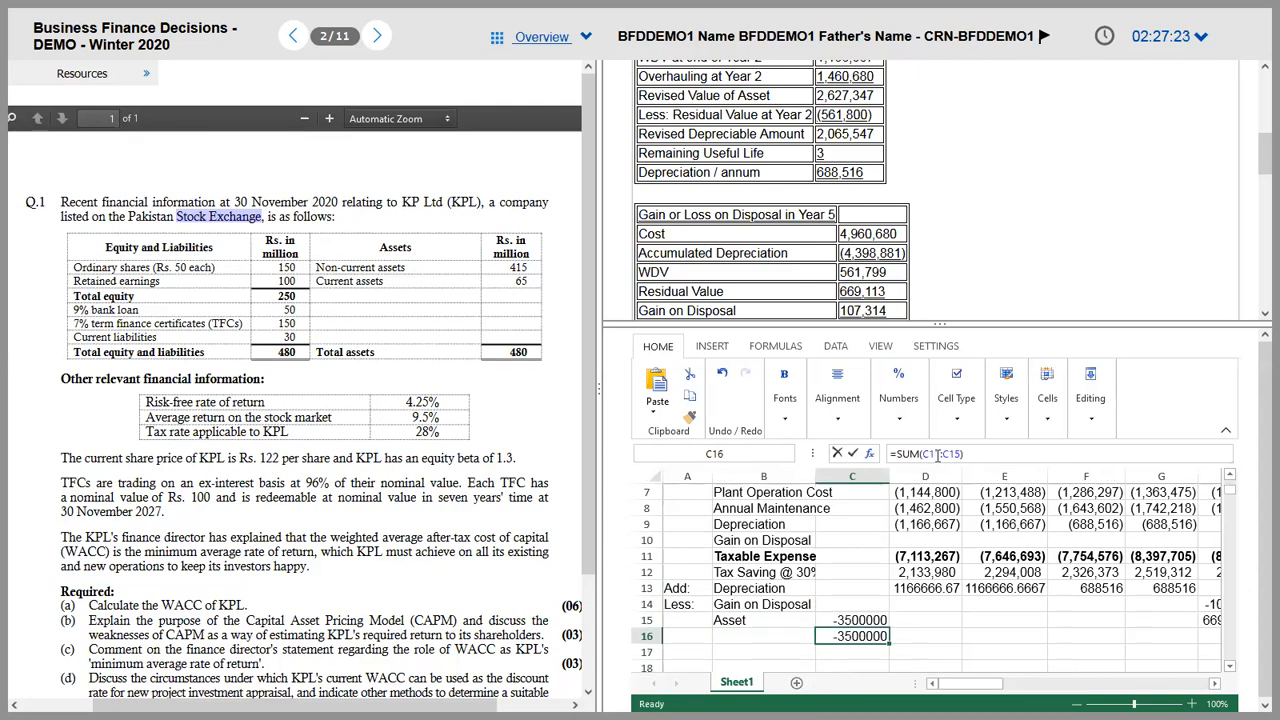
pyautogui.hotkey('shift', 'Right')
pyautogui.hotkey('shift', 'Right')
pyautogui.hotkey('shift', 'Right')
pyautogui.hotkey('shift', 'Right')
pyautogui.hotkey('shift', 'Right')
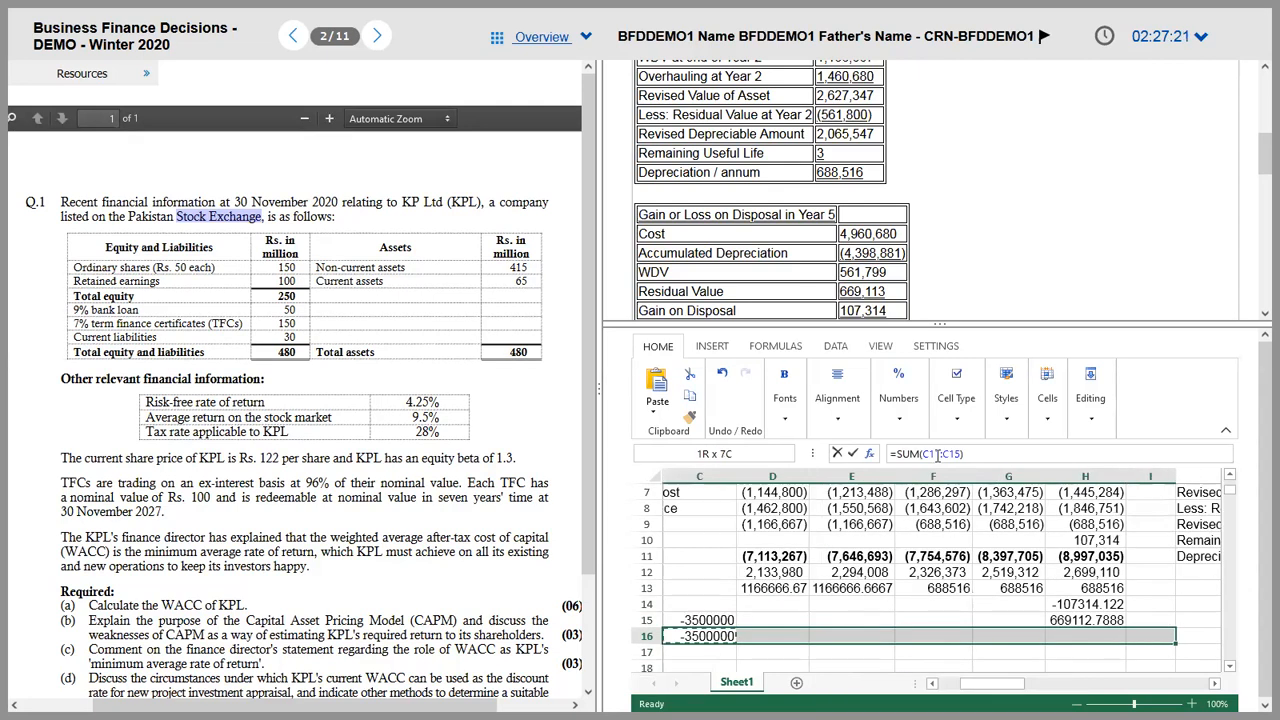
pyautogui.hotkey('ctrl', 'r')
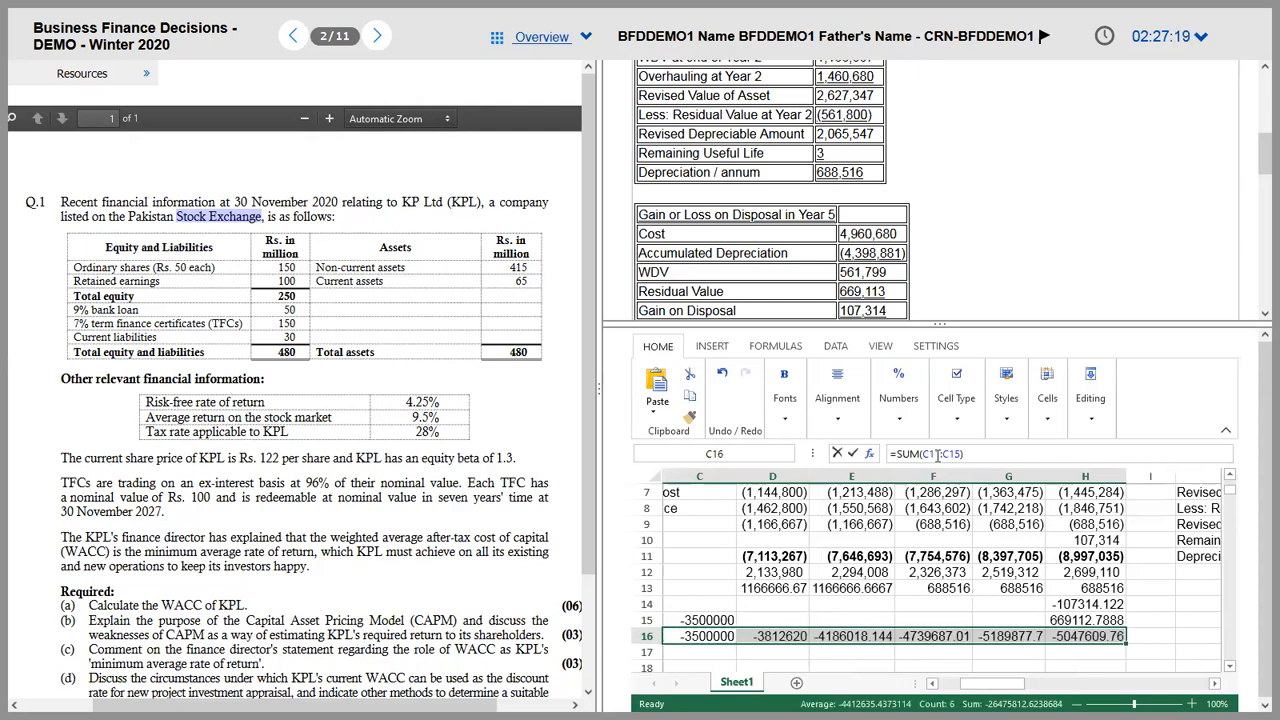
# Step: Label row 16 'Net Cashflow' in bold and add a 'Doscount Factor' label below it
pyautogui.press('Left')
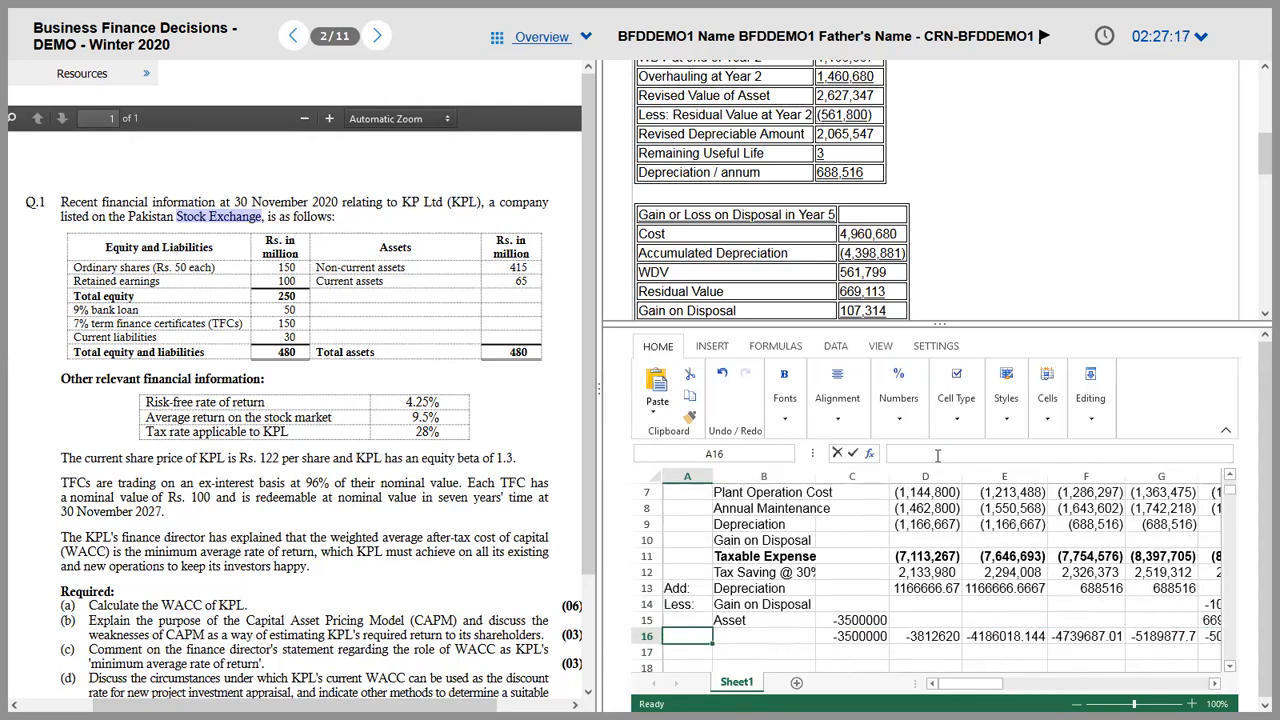
pyautogui.write('Net Cashfl')
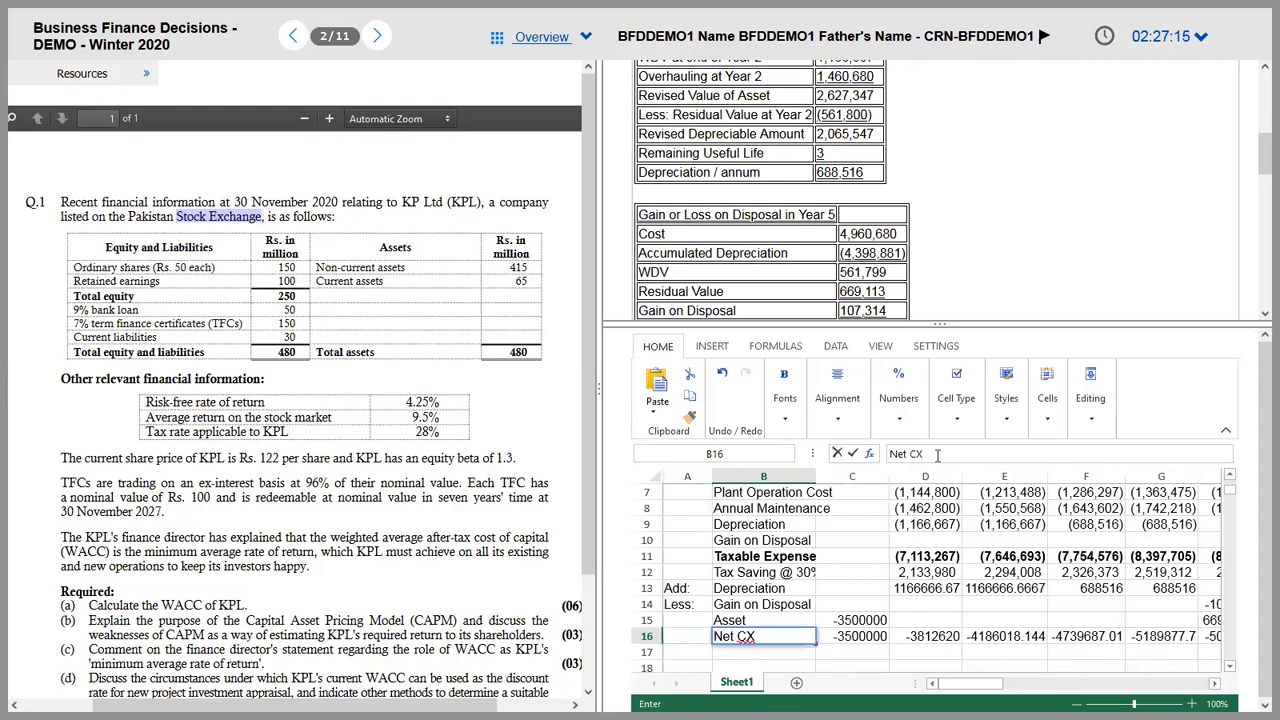
pyautogui.write('ow')
pyautogui.press('Return')
pyautogui.press('Up')
pyautogui.hotkey('ctrl', 'b')
pyautogui.hotkey('shift', 'Right')
pyautogui.hotkey('shift', 'Right')
pyautogui.hotkey('shift', 'Right')
pyautogui.hotkey('shift', 'Right')
pyautogui.hotkey('shift', 'Right')
pyautogui.hotkey('shift', 'Right')
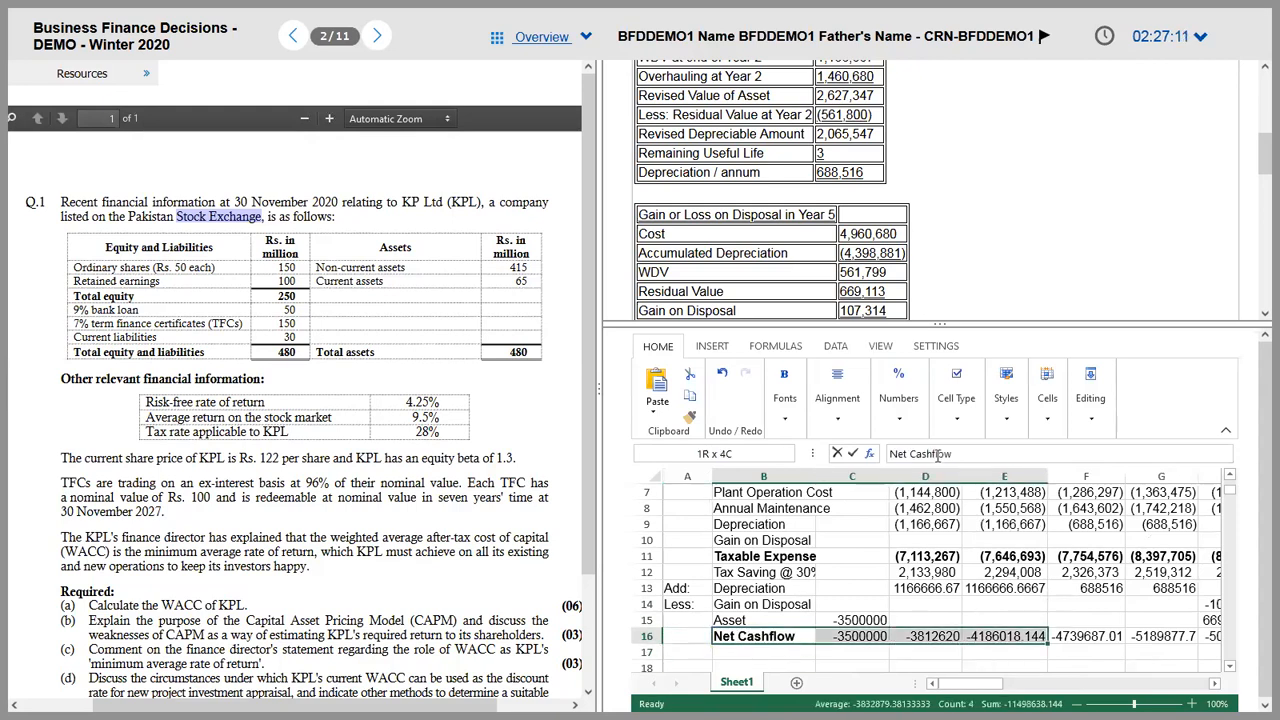
pyautogui.hotkey('shift', 'Left')
pyautogui.hotkey('shift', 'Left')
pyautogui.hotkey('shift', 'Left')
pyautogui.hotkey('shift', 'Left')
pyautogui.hotkey('shift', 'Left')
pyautogui.hotkey('shift', 'Left')
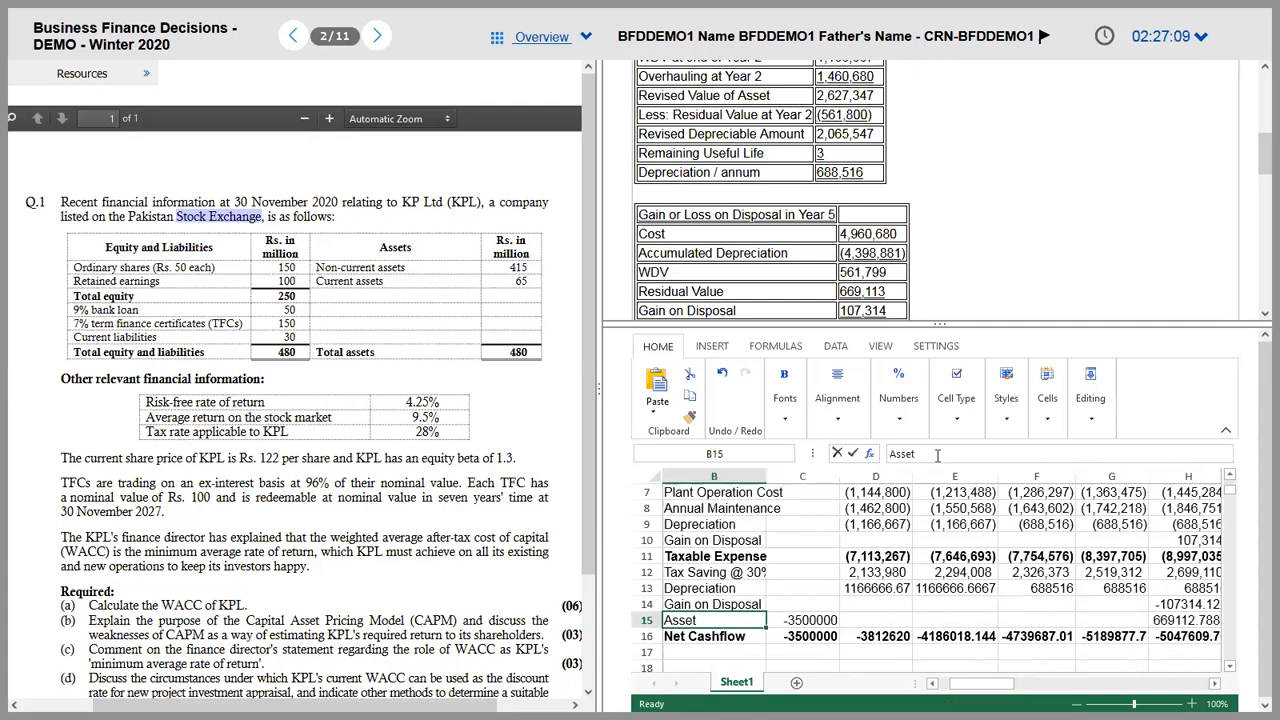
pyautogui.press('Down')
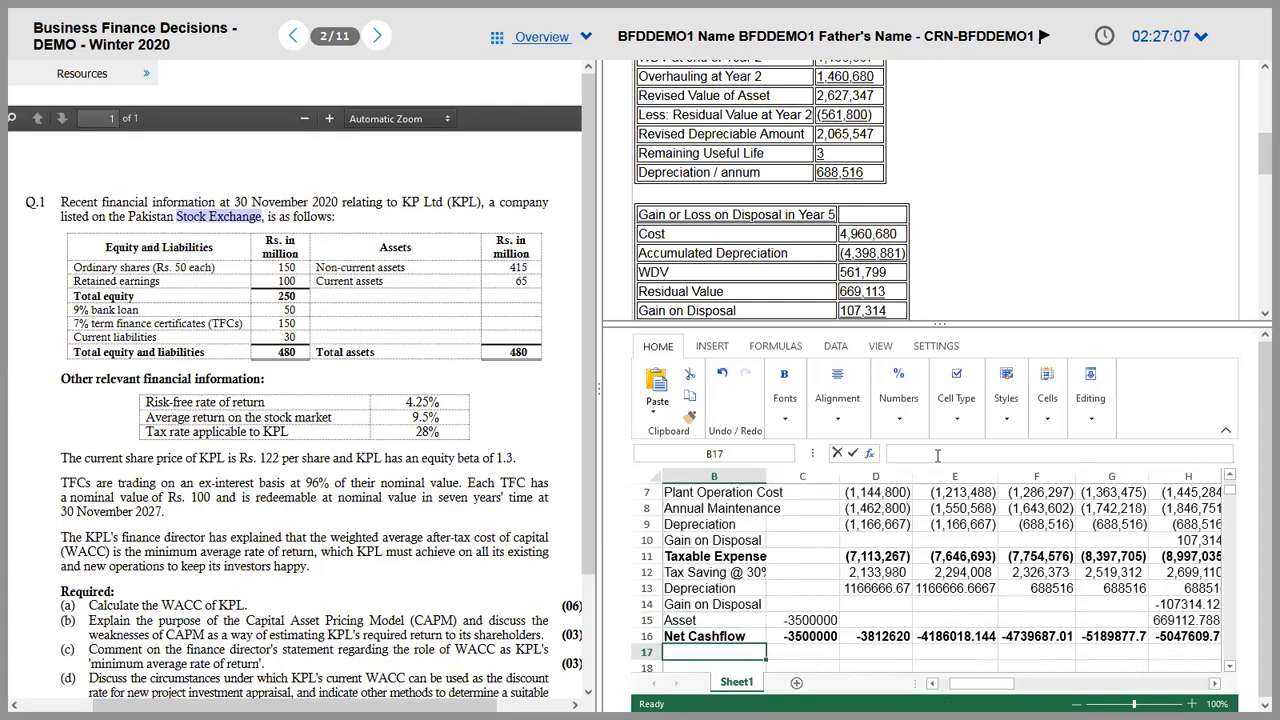
pyautogui.write('Do')
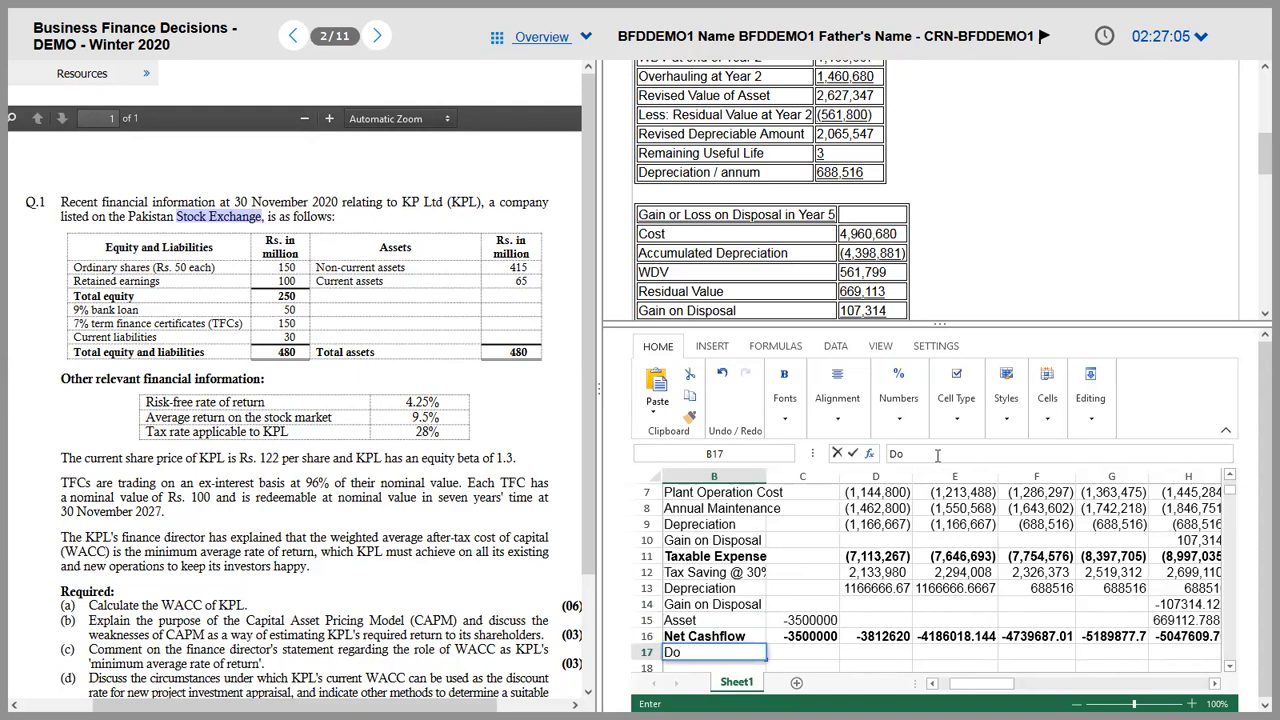
pyautogui.write('scount Factor')
pyautogui.press('Up')
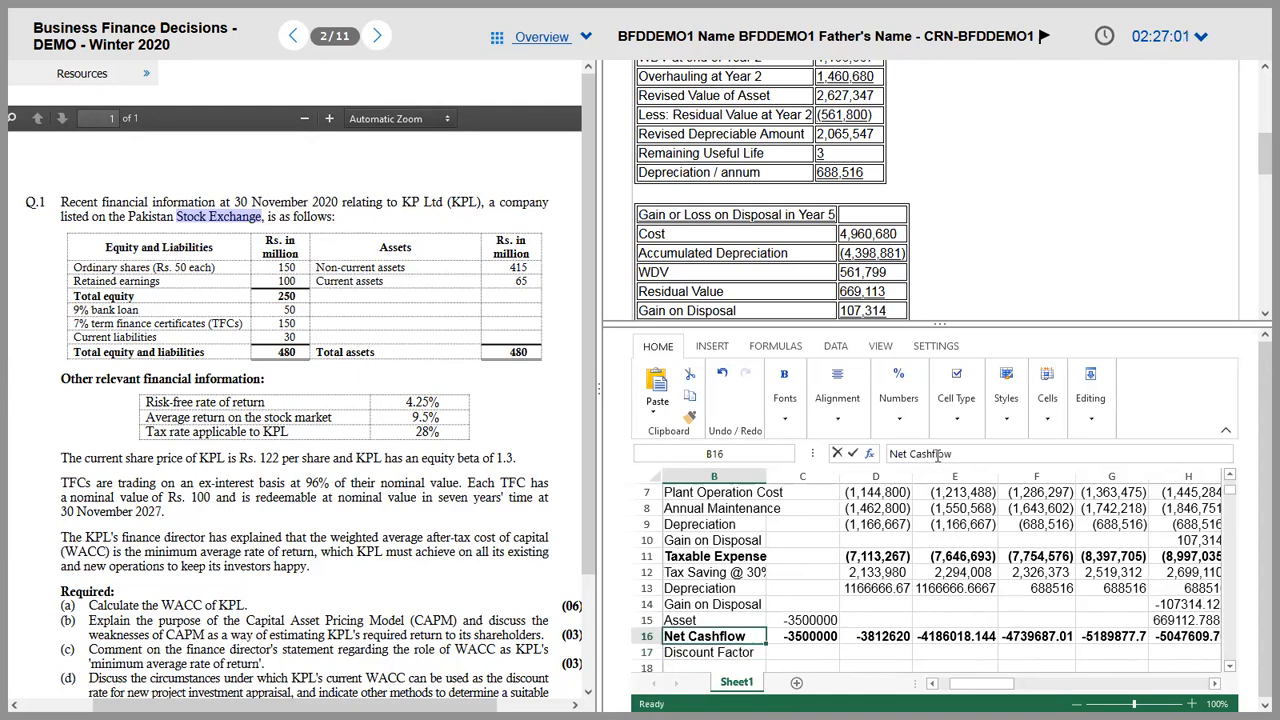
# Step: Copy the tax saving row's bracketed number format onto rows 14–16 and select row 16's figures
pyautogui.press('Up')
pyautogui.press('Right')
pyautogui.press('Up')
pyautogui.press('Up')
pyautogui.press('Up')
pyautogui.press('Right')
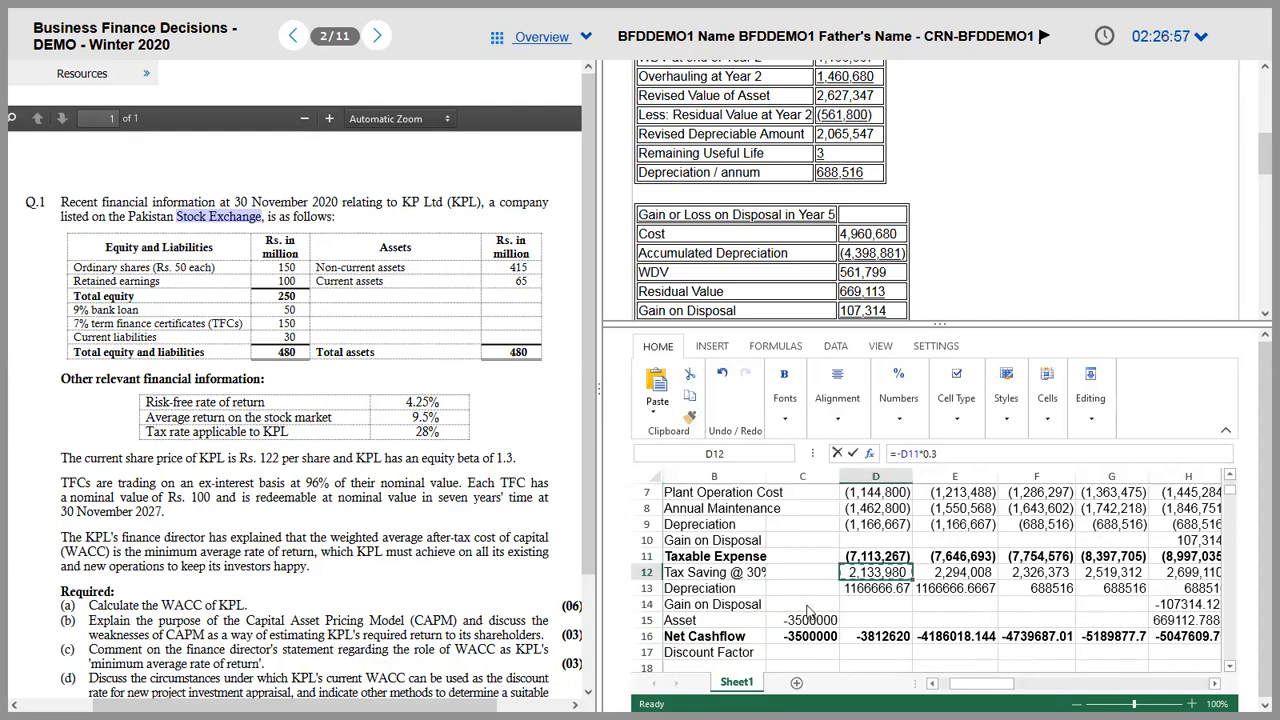
pyautogui.moveTo(800, 604)
pyautogui.mouseDown()
pyautogui.moveTo(900, 640)
pyautogui.moveTo(1208, 644)
pyautogui.mouseUp()
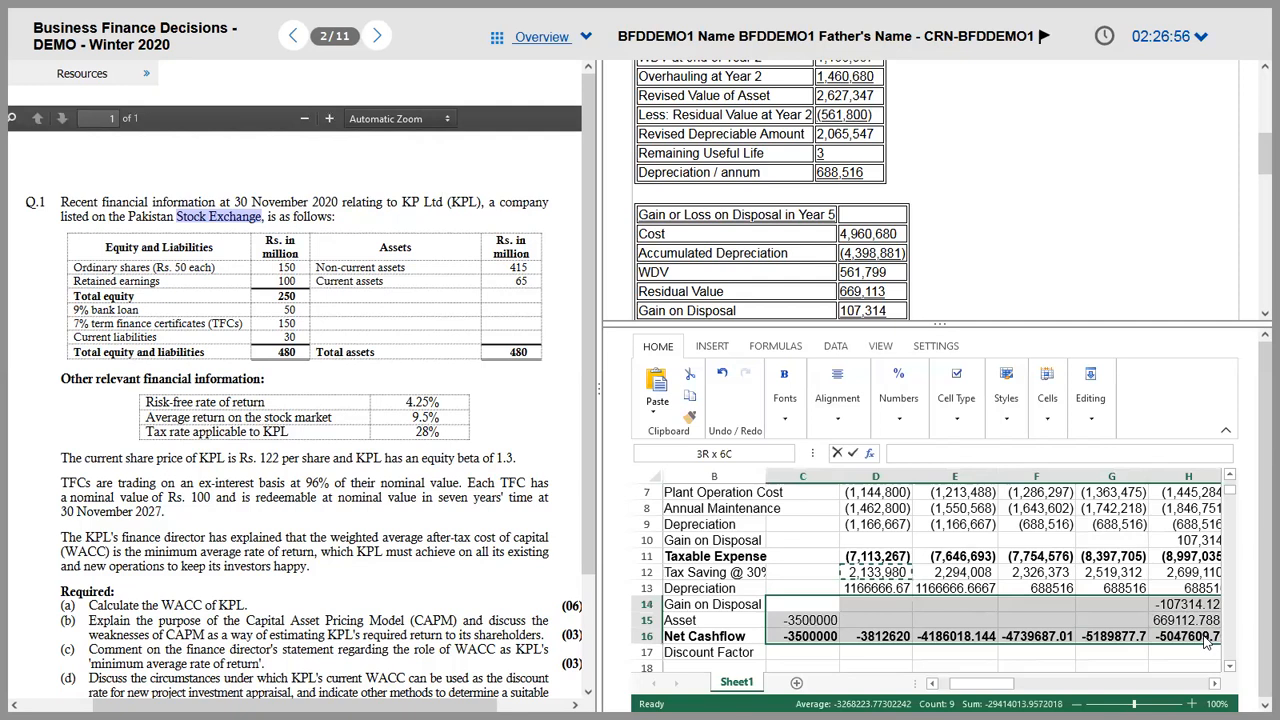
pyautogui.click(818, 640)
pyautogui.hotkey('ctrl', 'shift', 'Right')
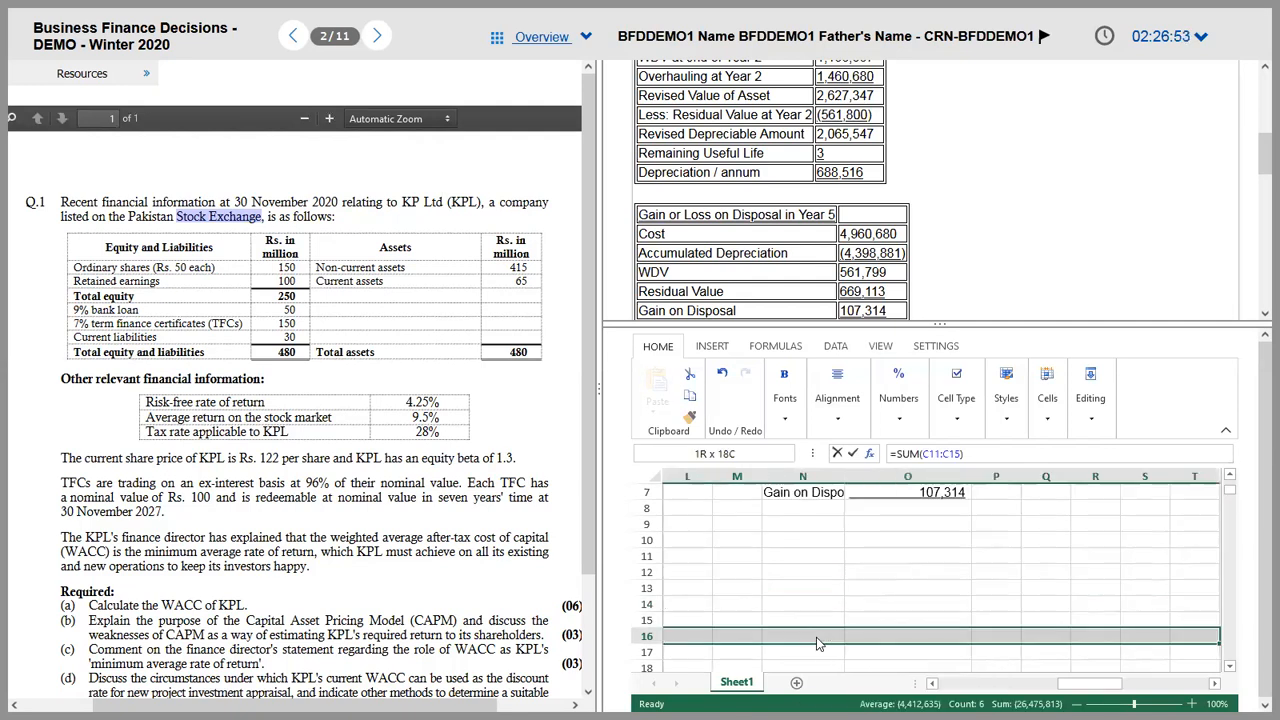
pyautogui.hotkey('ctrl', 'shift', 'Left')
pyautogui.hotkey('ctrl', 'shift', 'Left')
pyautogui.hotkey('ctrl', 'shift', 'Left')
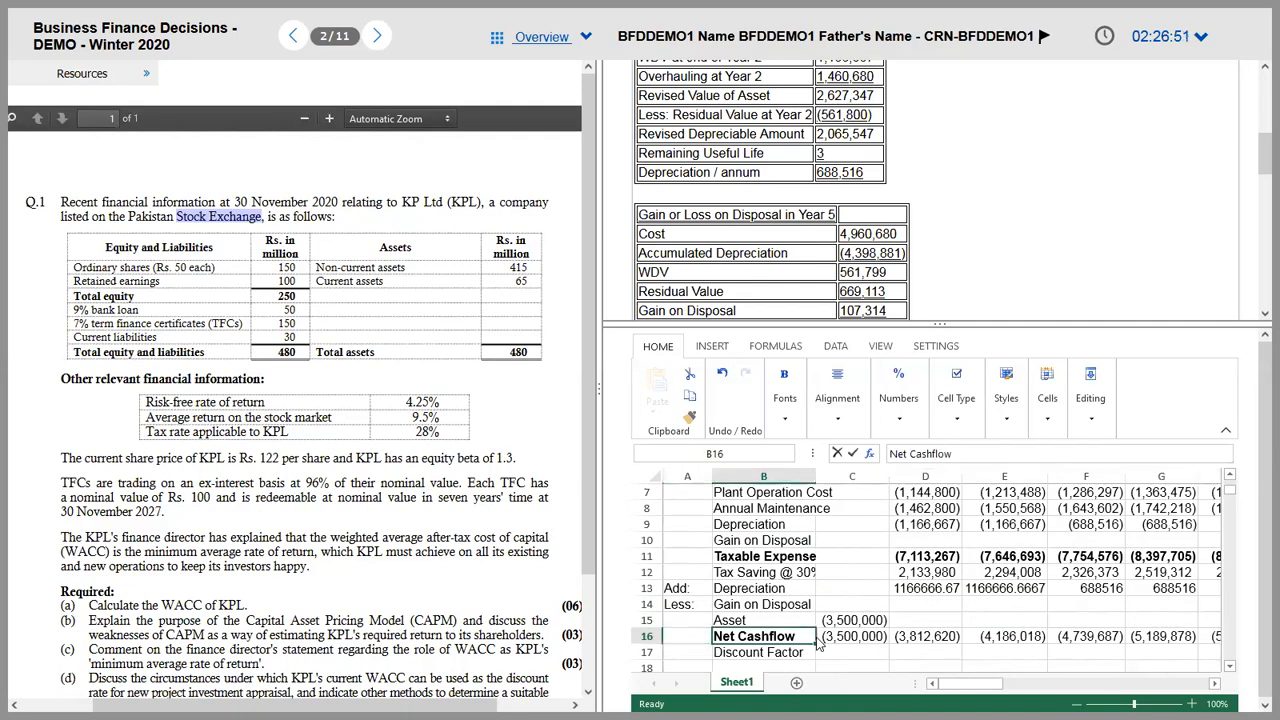
# Step: Bold the yearly Net Cashflow totals and collapse the ribbon to show more rows
pyautogui.hotkey('shift', 'Right')
pyautogui.hotkey('shift', 'Right')
pyautogui.hotkey('shift', 'Right')
pyautogui.hotkey('shift', 'Right')
pyautogui.hotkey('shift', 'Right')
pyautogui.hotkey('shift', 'Right')
pyautogui.hotkey('shift', 'Right')
pyautogui.hotkey('ctrl', 'b')
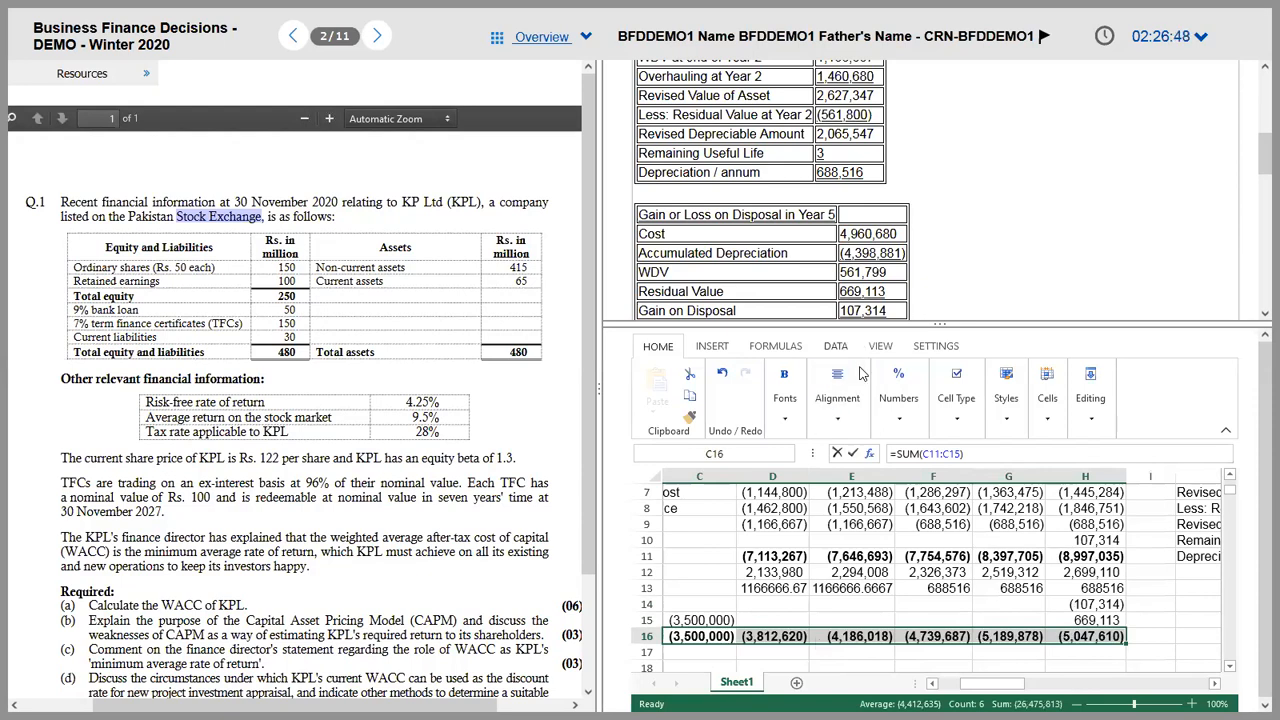
pyautogui.press('Home')
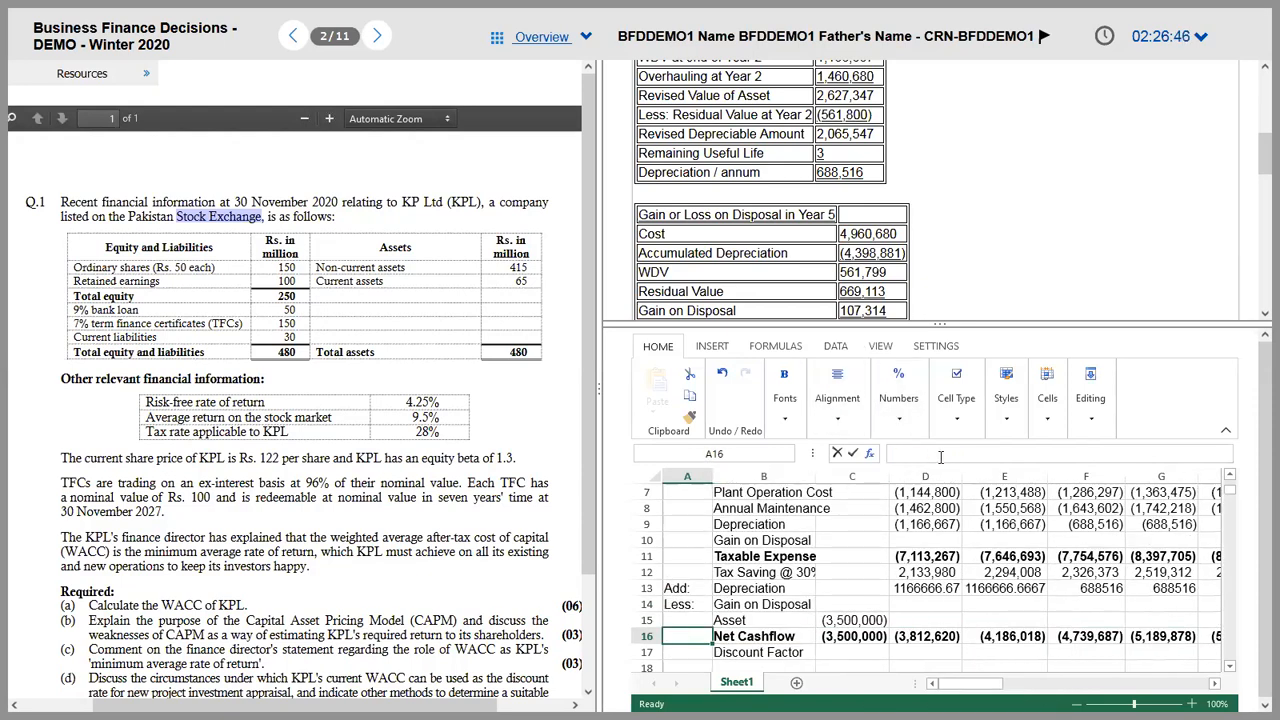
pyautogui.click(1227, 434)
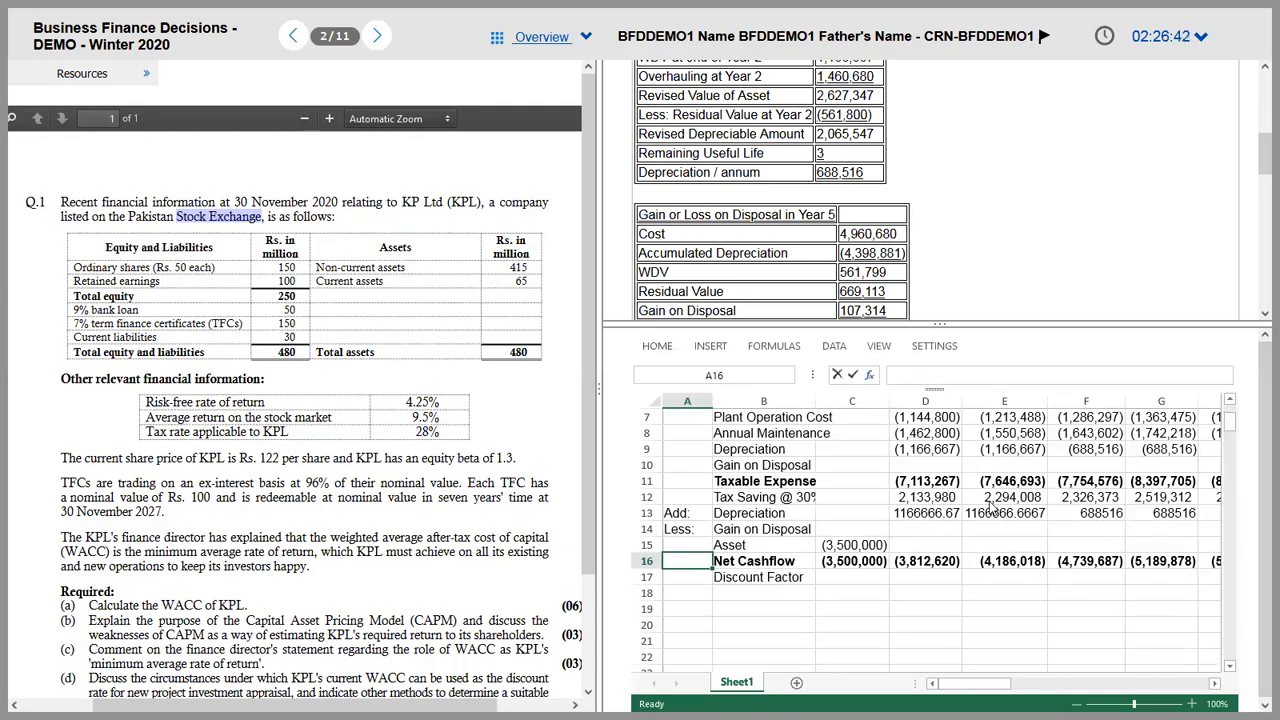
# Step: Review the year numbers, asset figures and Net Cashflow totals down the sheet
pyautogui.click(787, 500)
pyautogui.press('Up')
pyautogui.press('Up')
pyautogui.press('Up')
pyautogui.press('Up')
pyautogui.press('Up')
pyautogui.press('Up')
pyautogui.press('Up')
pyautogui.press('Up')
pyautogui.press('Up')
pyautogui.press('Up')
pyautogui.press('Down')
pyautogui.press('Down')
pyautogui.press('Down')
pyautogui.press('Right')
pyautogui.press('Right')
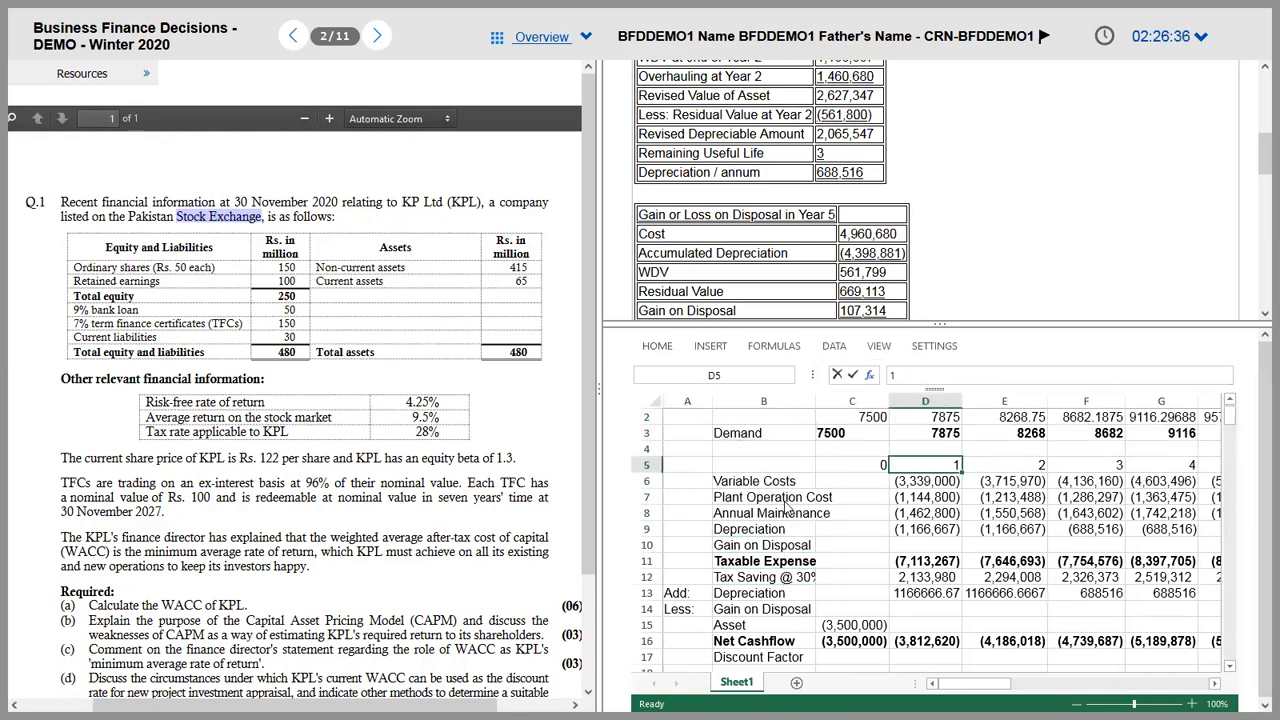
pyautogui.press('Left')
pyautogui.hotkey('shift', 'Right')
pyautogui.hotkey('shift', 'Right')
pyautogui.hotkey('shift', 'Right')
pyautogui.hotkey('shift', 'Right')
pyautogui.hotkey('shift', 'Right')
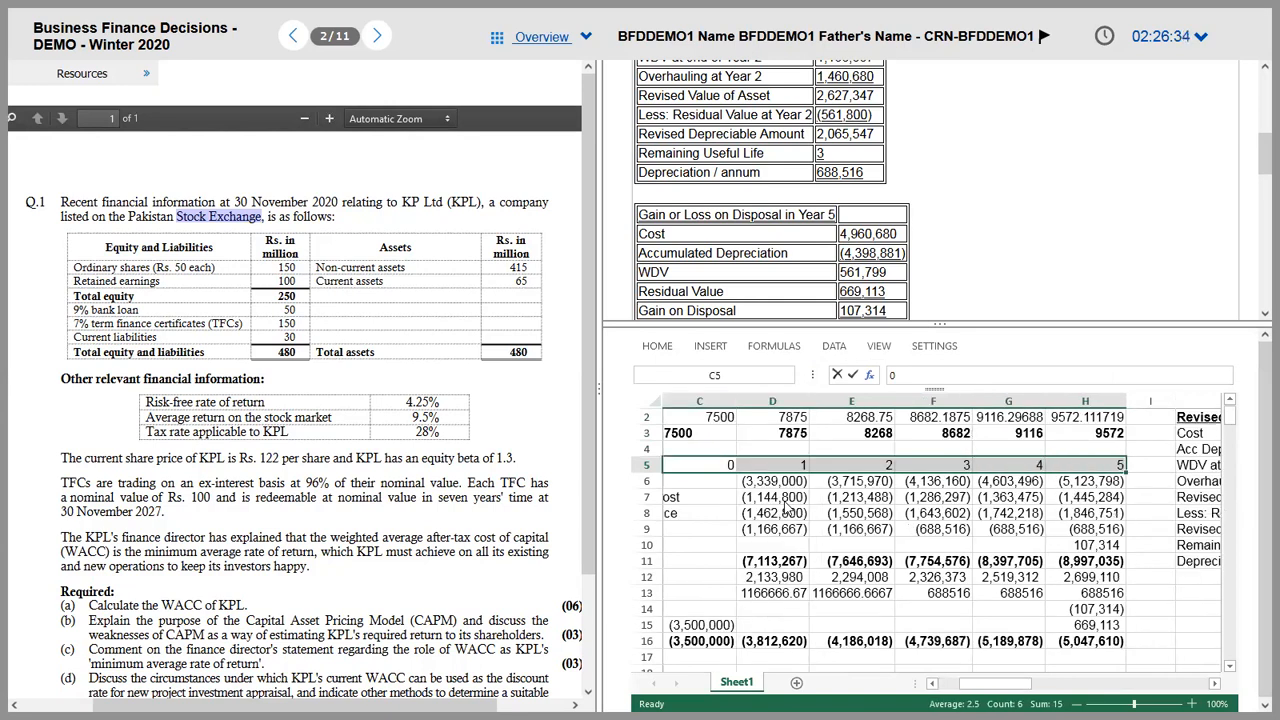
pyautogui.press('Down')
pyautogui.press('Down')
pyautogui.press('Down')
pyautogui.press('Down')
pyautogui.press('Down')
pyautogui.press('Down')
pyautogui.press('Down')
pyautogui.press('Down')
pyautogui.press('Down')
pyautogui.press('Down')
pyautogui.press('Left')
pyautogui.press('Down')
pyautogui.press('Right')
pyautogui.press('Right')
pyautogui.press('Right')
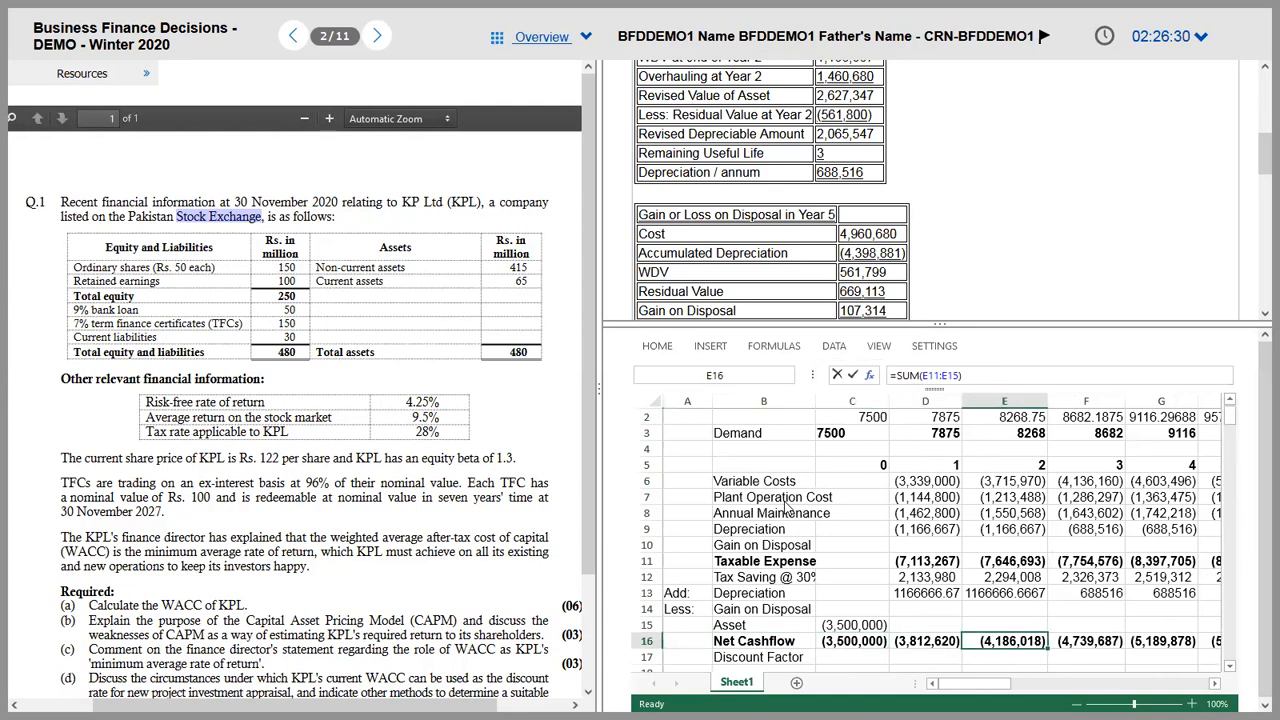
pyautogui.press('Right')
pyautogui.press('Down')
pyautogui.press('Down')
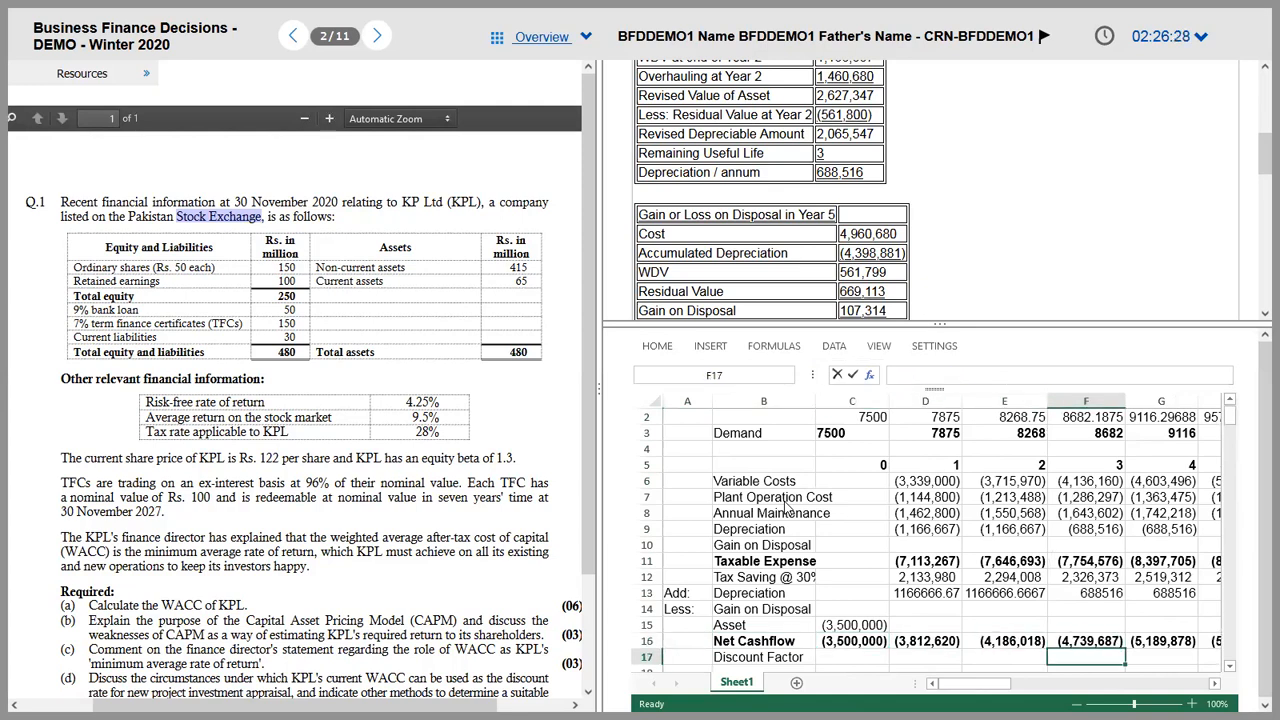
pyautogui.press('Left')
pyautogui.press('Left')
pyautogui.press('Left')
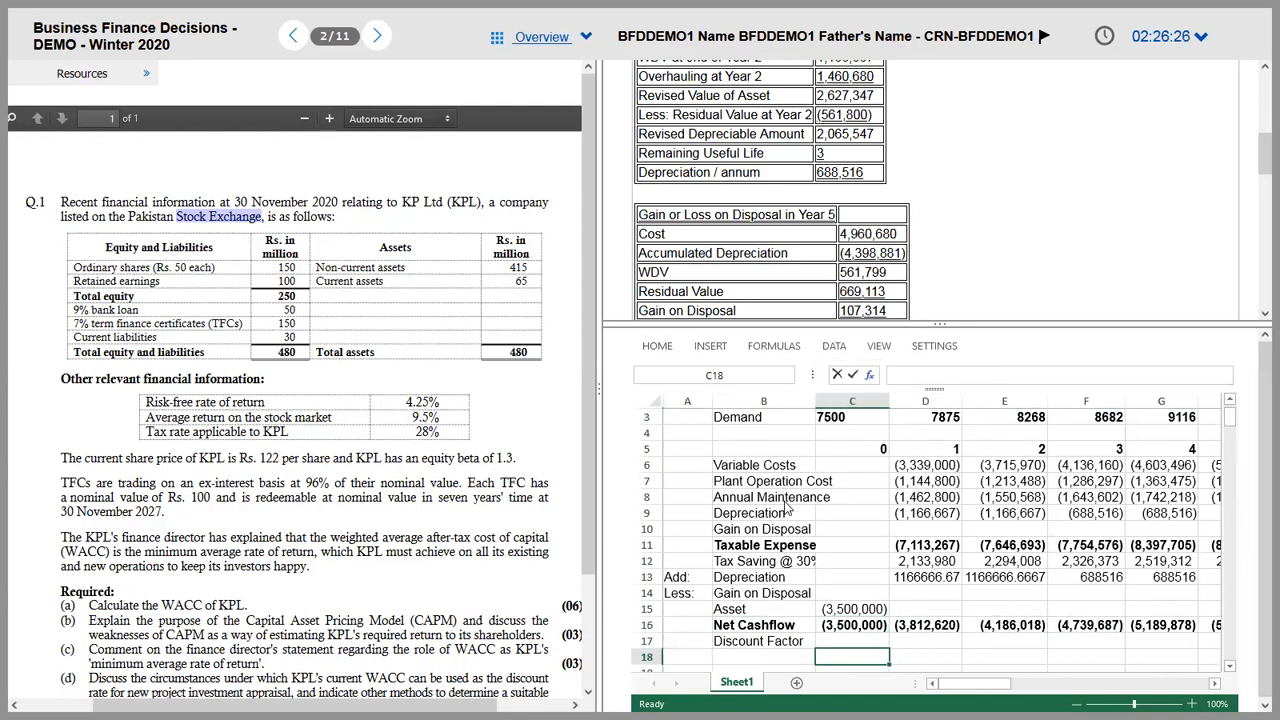
# Step: Check the 14% cost of capital in the question PDF, then return to the Discount Factor label
pyautogui.hotkey('alt', 'Tab')
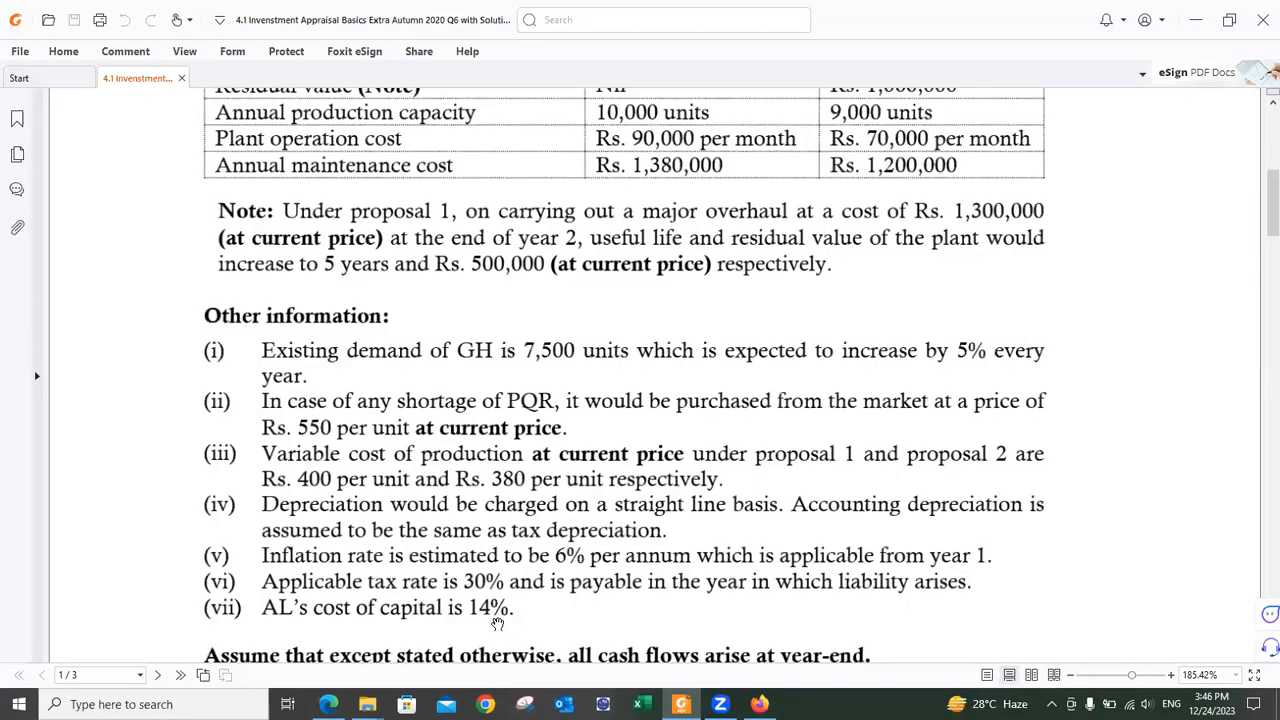
pyautogui.hotkey('alt', 'Tab')
pyautogui.press('Up')
pyautogui.press('Left')
# Step: Relabel row 17 as 'Discount Factor @ 14%'
pyautogui.write('Discount Factor')
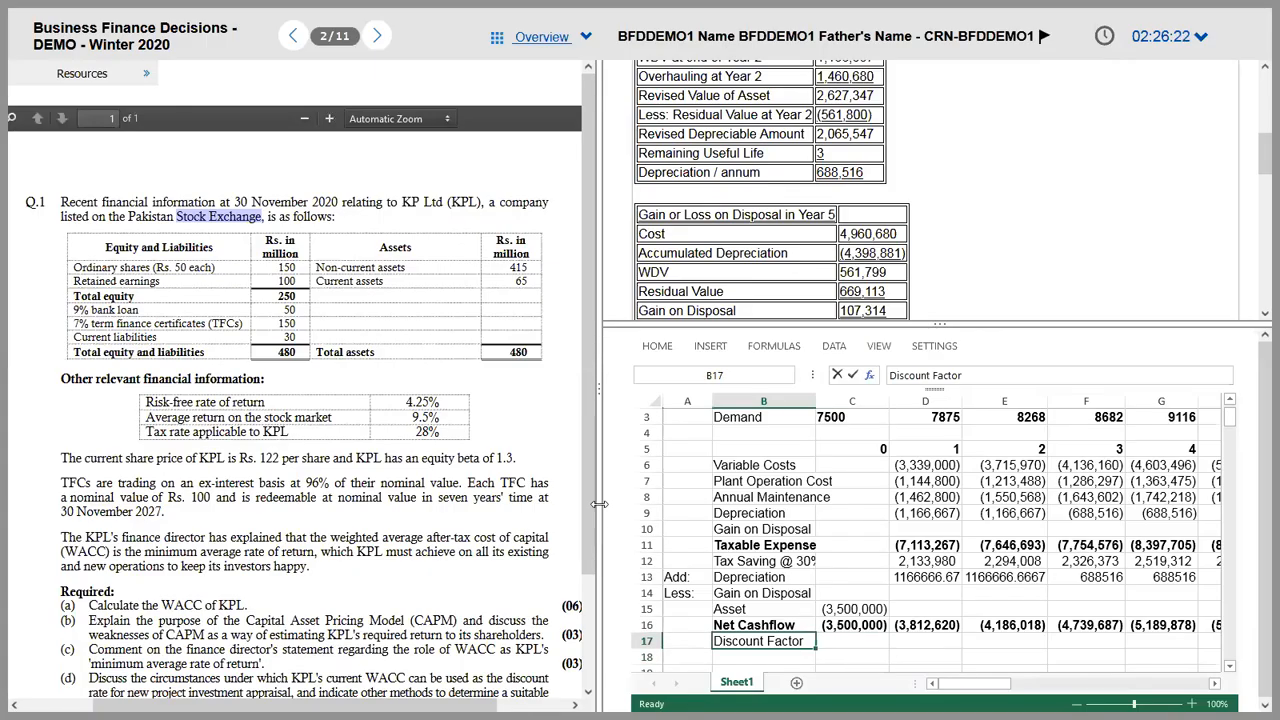
pyautogui.click(980, 376)
pyautogui.write('@ 14%')
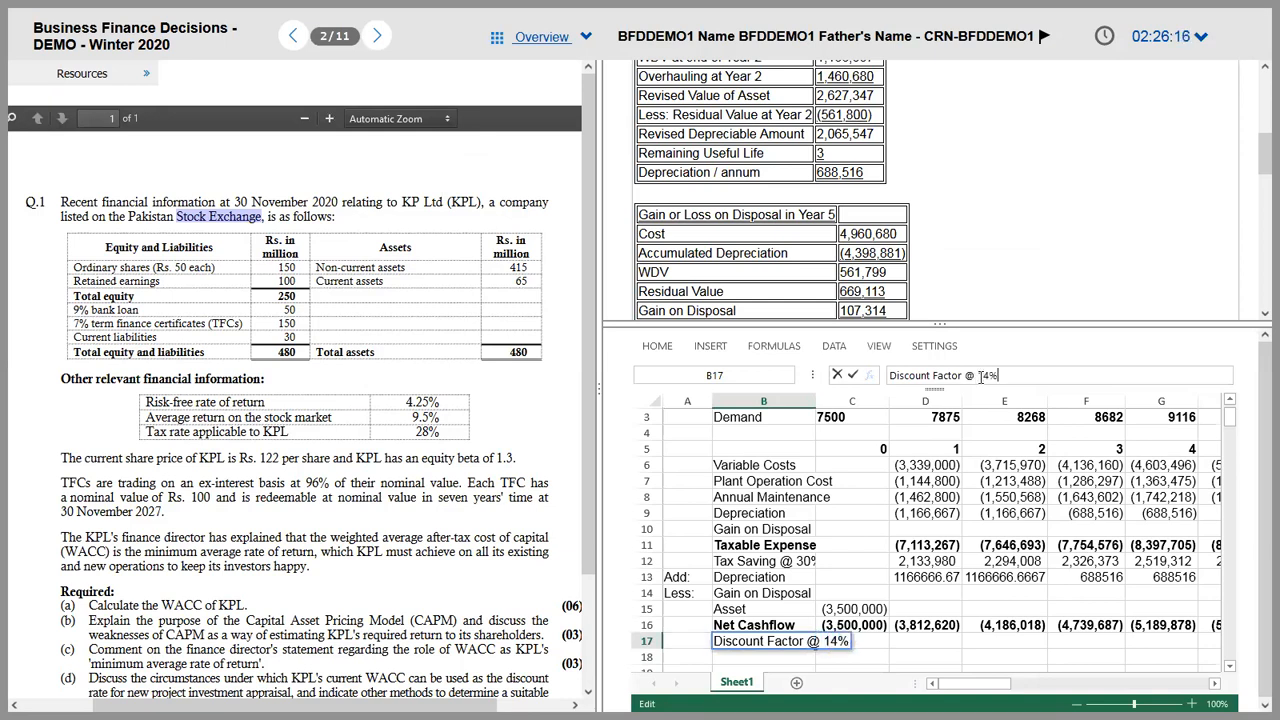
# Step: Enter a year 0 discount factor of 1 and =1/1.14^year for year 1, filled through year 5
pyautogui.write('1')
pyautogui.press('Tab')
pyautogui.write('=')
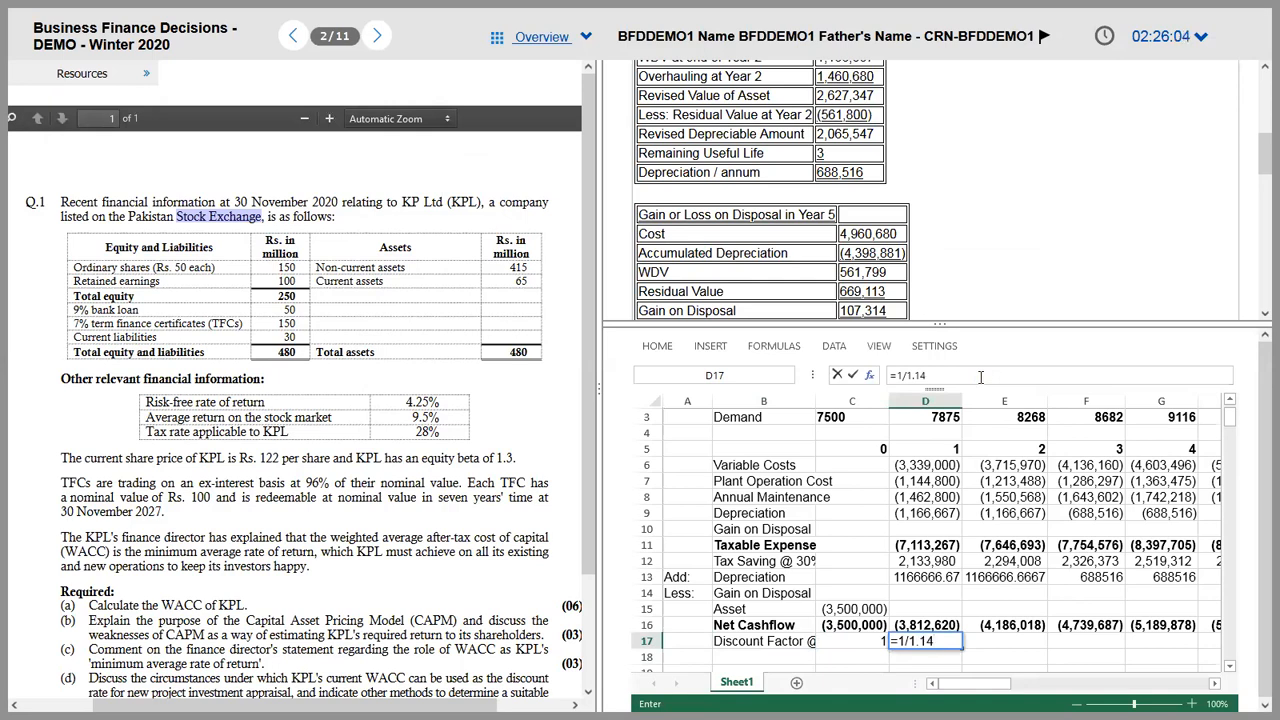
pyautogui.write('1/1.14^')
pyautogui.click(933, 450)
pyautogui.press('Return')
pyautogui.press('Up')
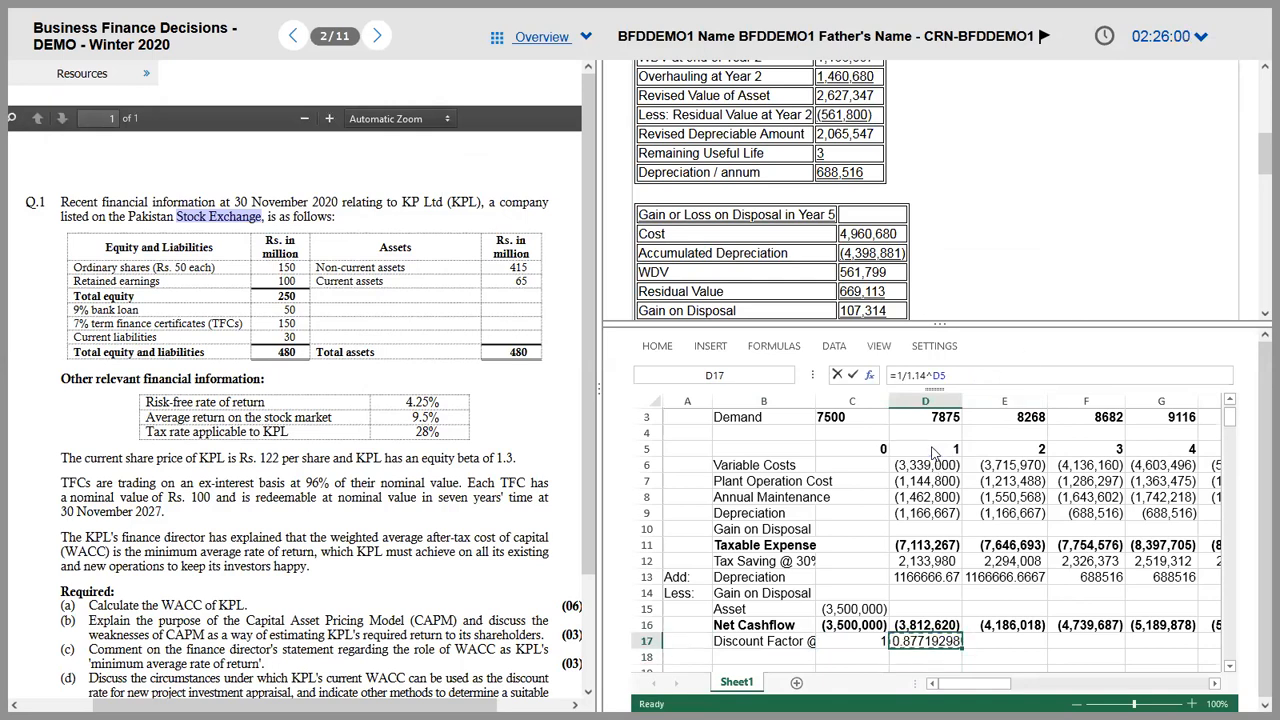
pyautogui.hotkey('shift', 'Right')
pyautogui.hotkey('shift', 'Right')
pyautogui.hotkey('shift', 'Right')
pyautogui.hotkey('shift', 'Right')
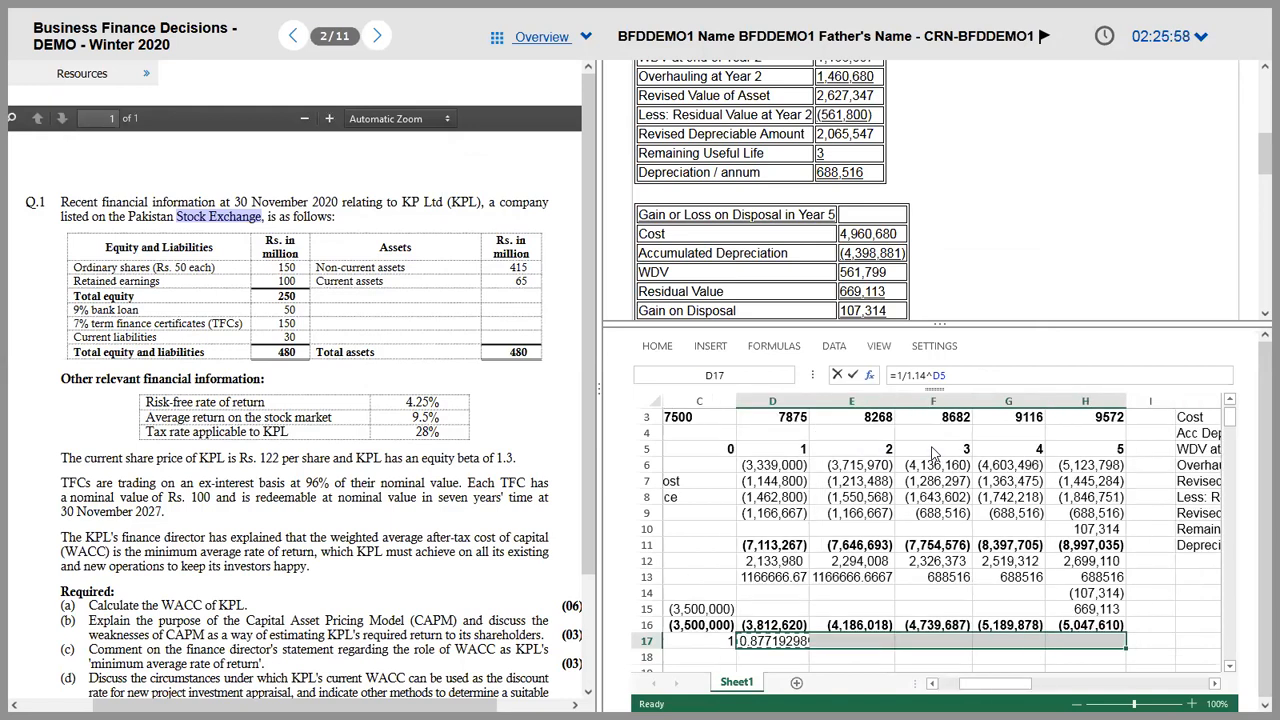
pyautogui.hotkey('ctrl', 'r')
# Step: Add a 'Present Balue' row with =C16*C17 filled across years 0 to 5
pyautogui.press('Down')
pyautogui.press('Left')
pyautogui.press('Left')
pyautogui.write('Present B')
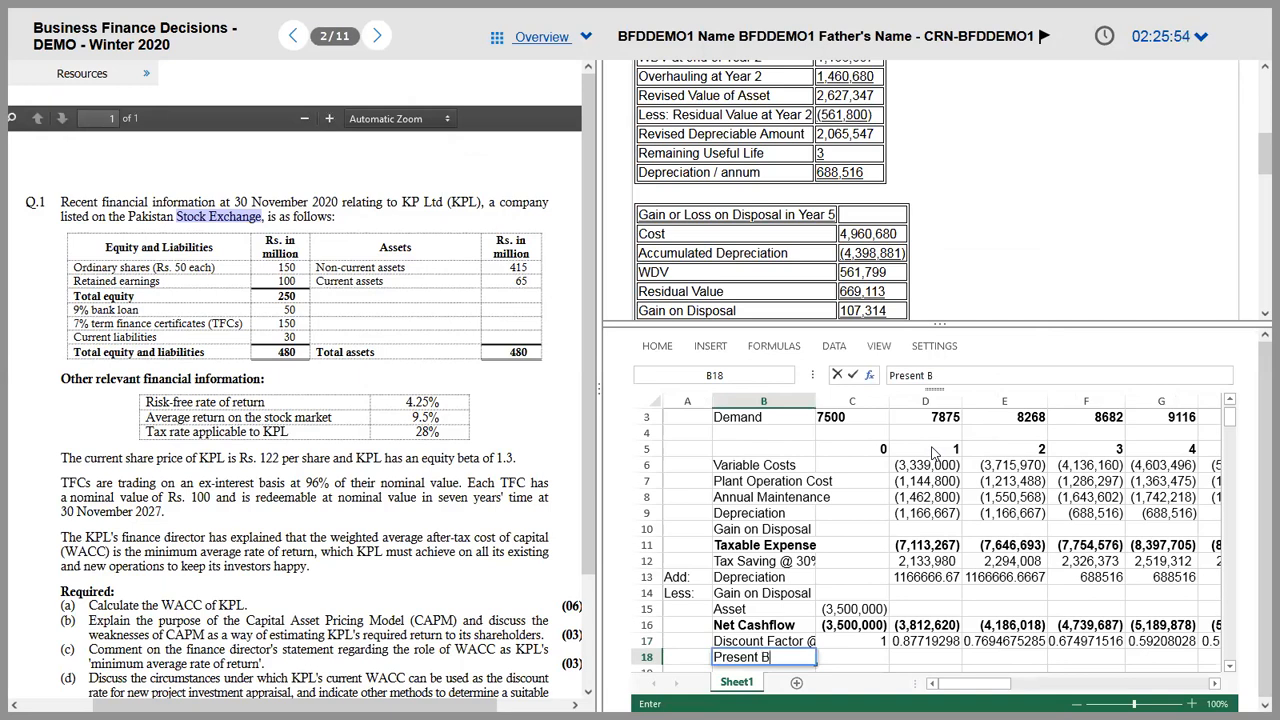
pyautogui.press('BackSpace')
pyautogui.write('Value')
pyautogui.press('Tab')
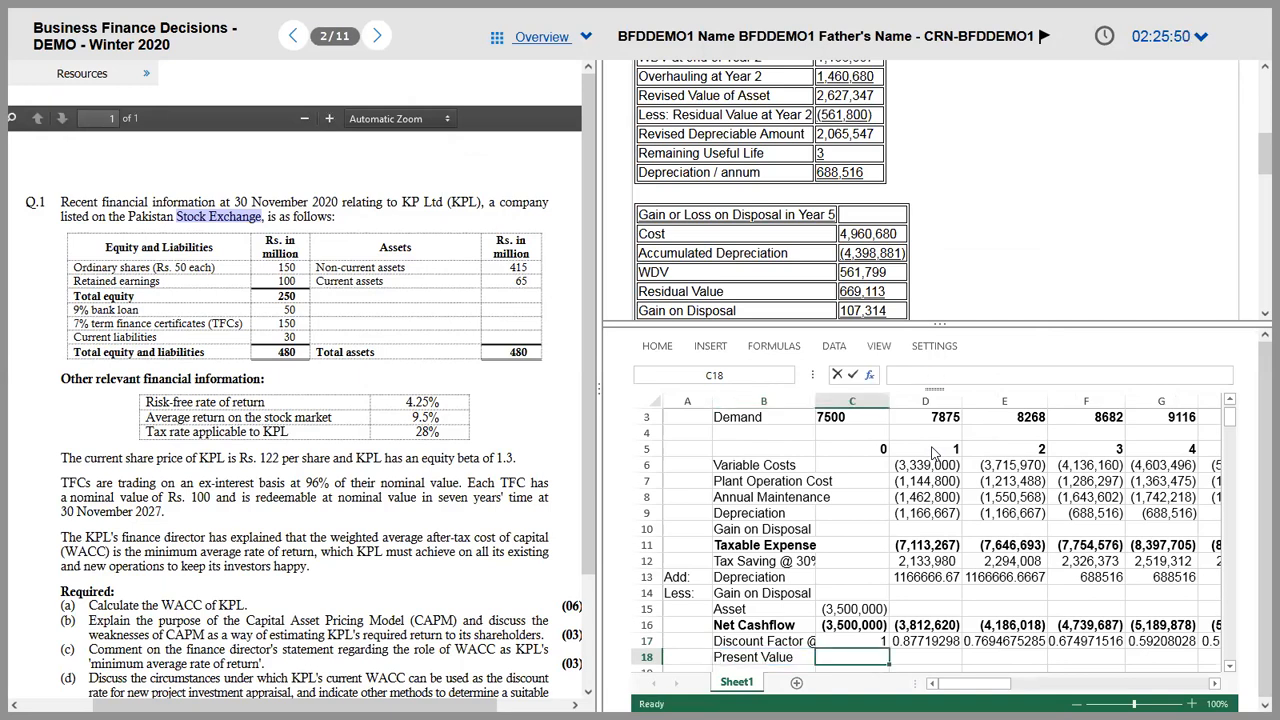
pyautogui.write('=C16*C17')
pyautogui.hotkey('ctrl', 'Return')
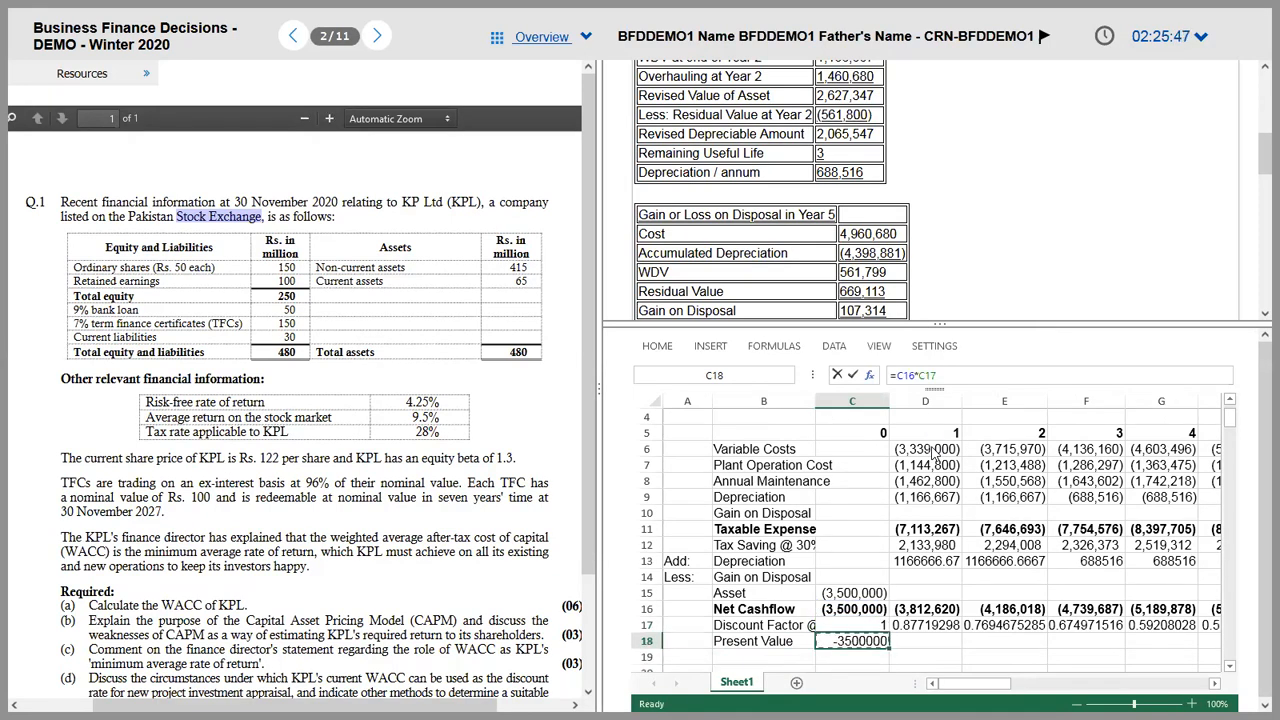
pyautogui.hotkey('shift', 'Right')
pyautogui.hotkey('shift', 'Right')
pyautogui.hotkey('shift', 'Right')
pyautogui.hotkey('shift', 'Right')
pyautogui.hotkey('shift', 'Right')
pyautogui.hotkey('ctrl', 'r')
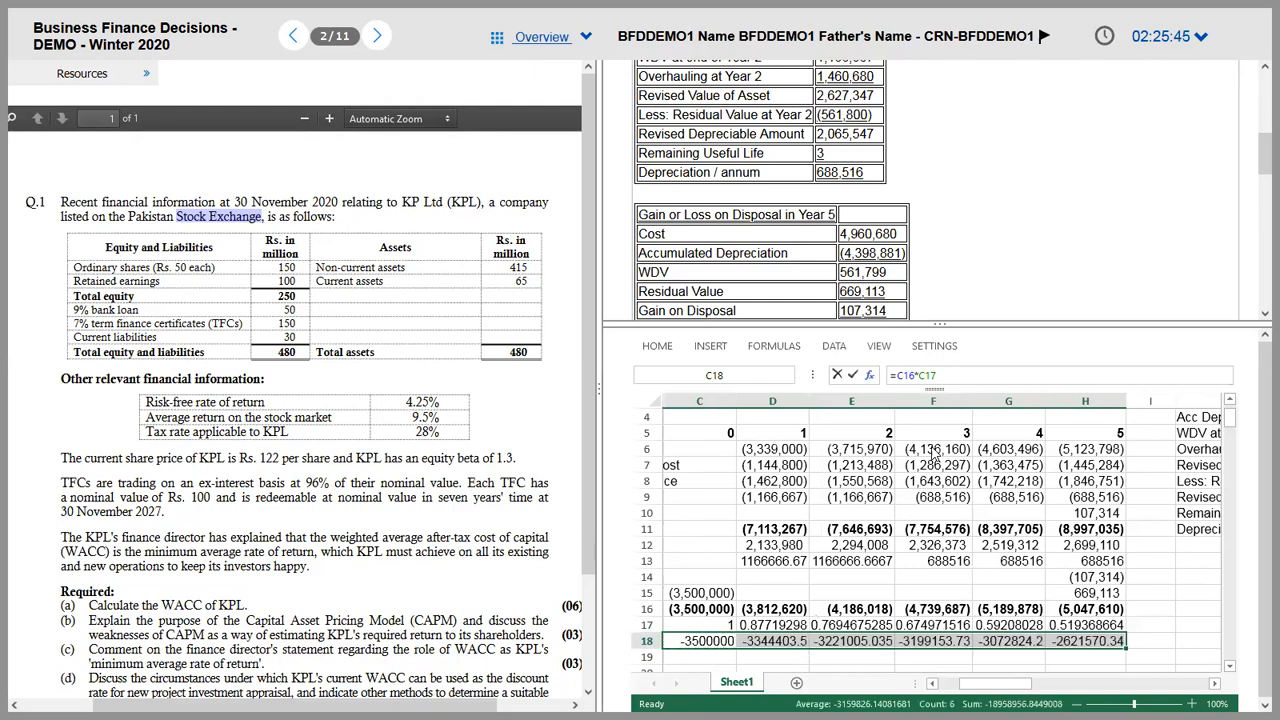
# Step: Verify the total and present value formulas, then select the discount factor and present value figures C17:H18
pyautogui.press('Home')
pyautogui.press('Right')
pyautogui.press('Right')
pyautogui.press('Right')
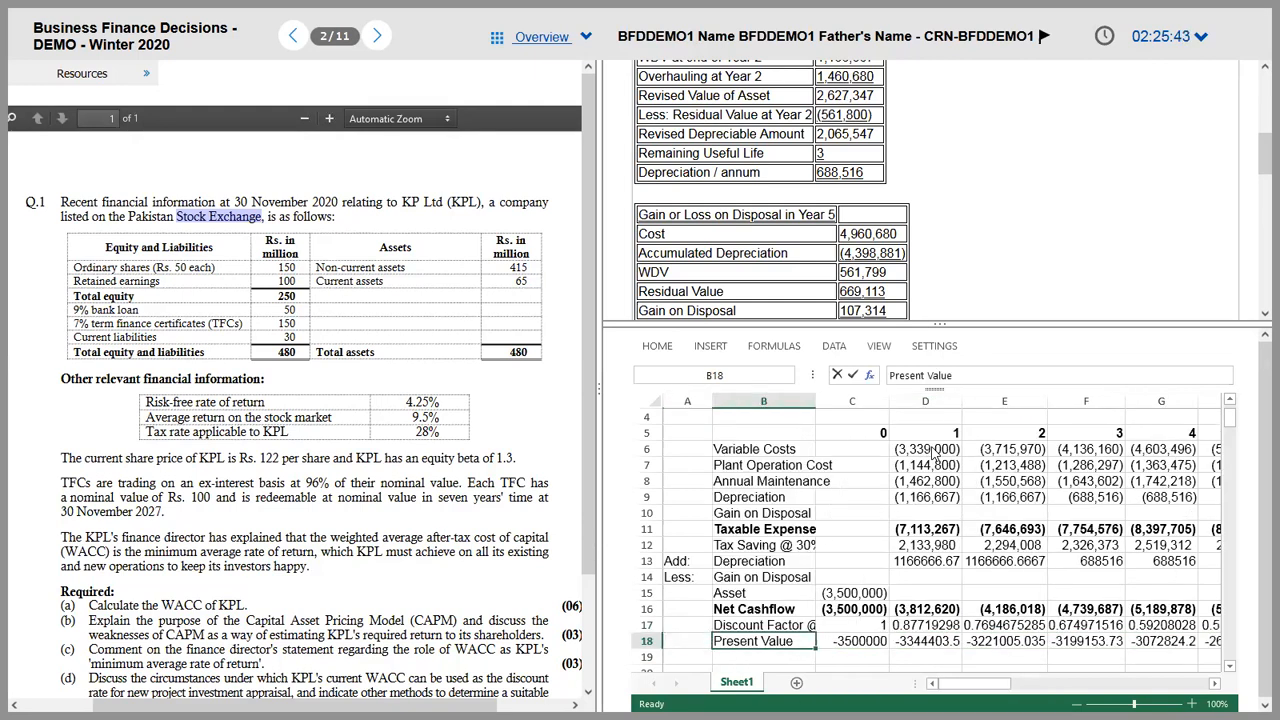
pyautogui.press('Up')
pyautogui.press('Up')
pyautogui.press('Left')
pyautogui.press('Down')
pyautogui.press('Down')
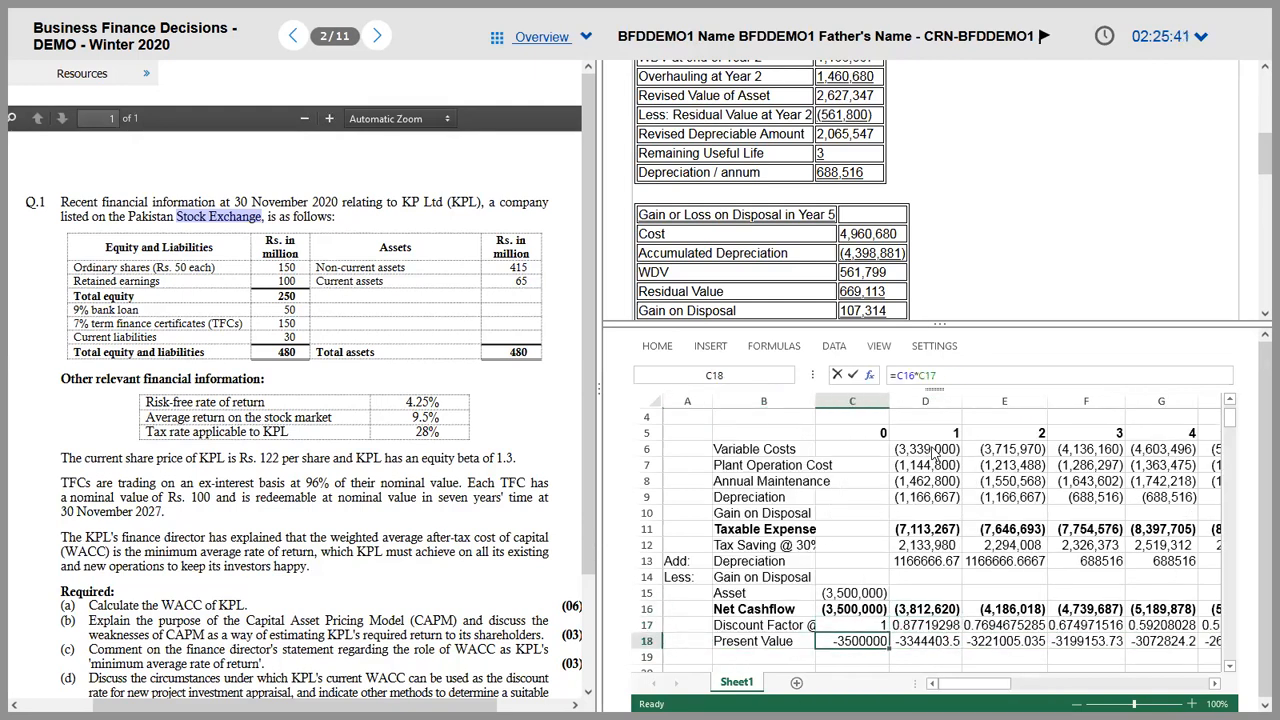
pyautogui.press('Up')
pyautogui.press('Up')
pyautogui.press('Down')
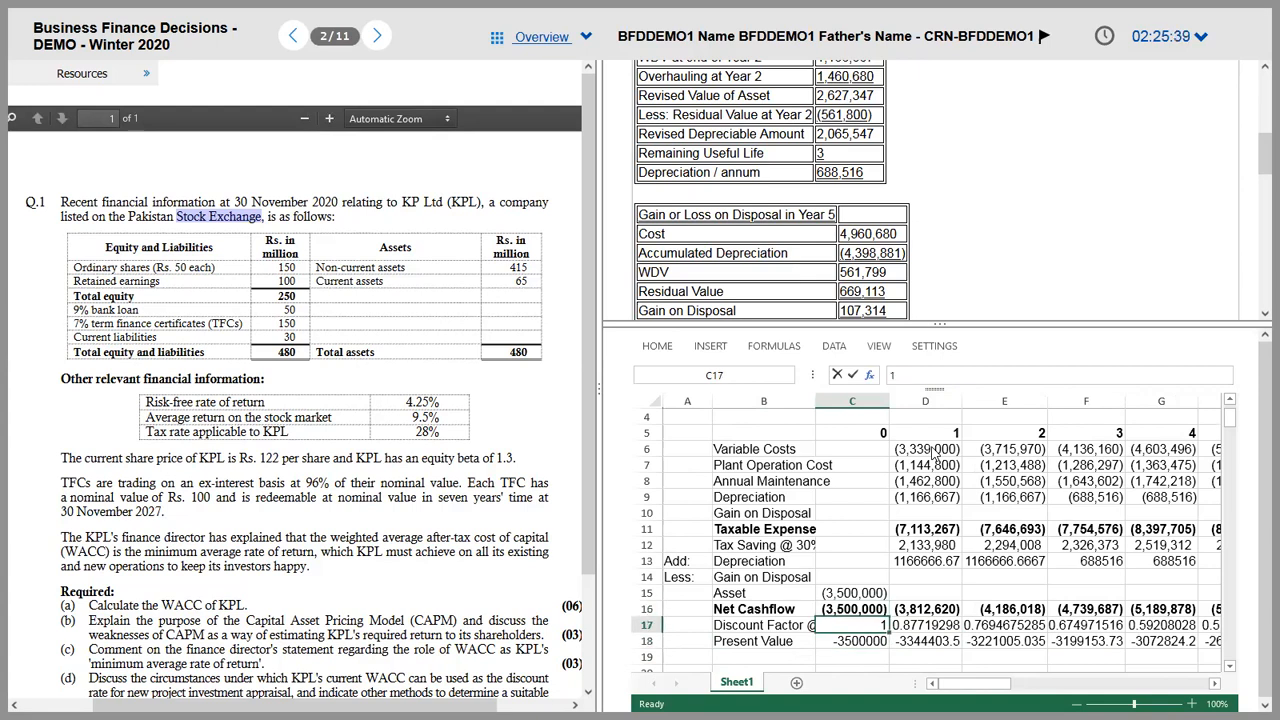
pyautogui.hotkey('shift', 'Down')
pyautogui.hotkey('shift', 'Right')
pyautogui.hotkey('ctrl', 'shift', 'Right')
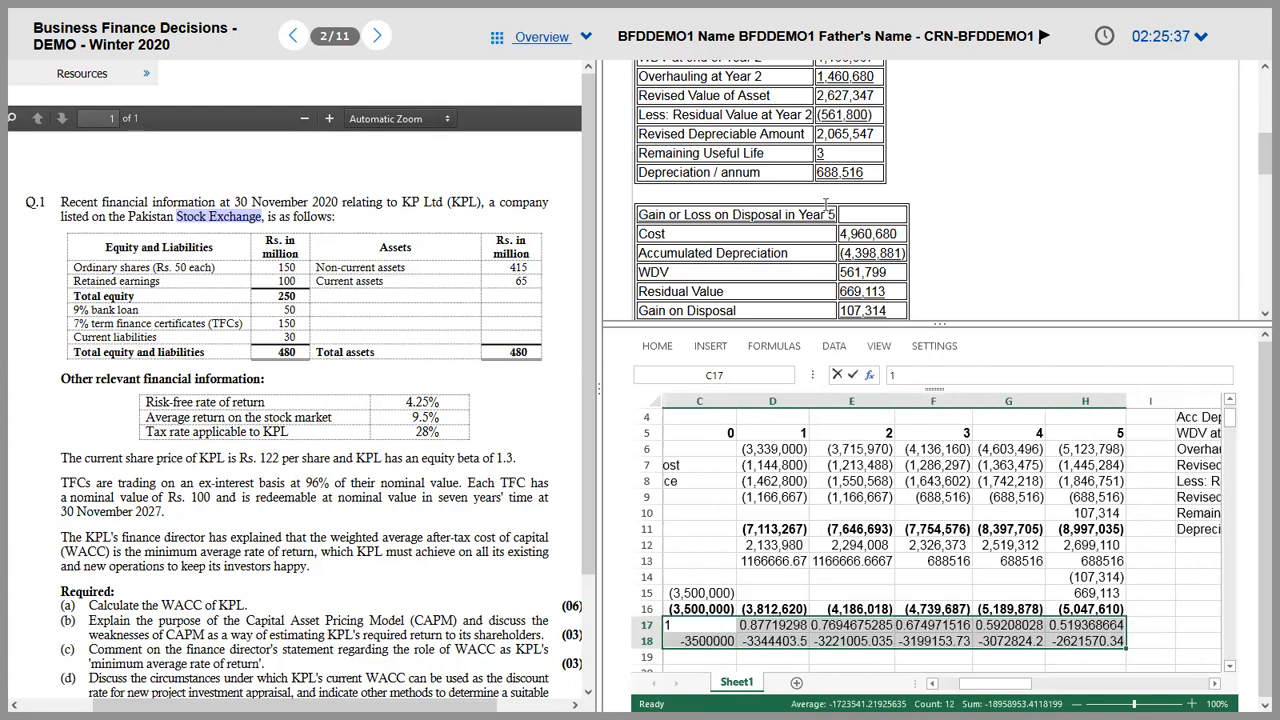
pyautogui.click(662, 348)
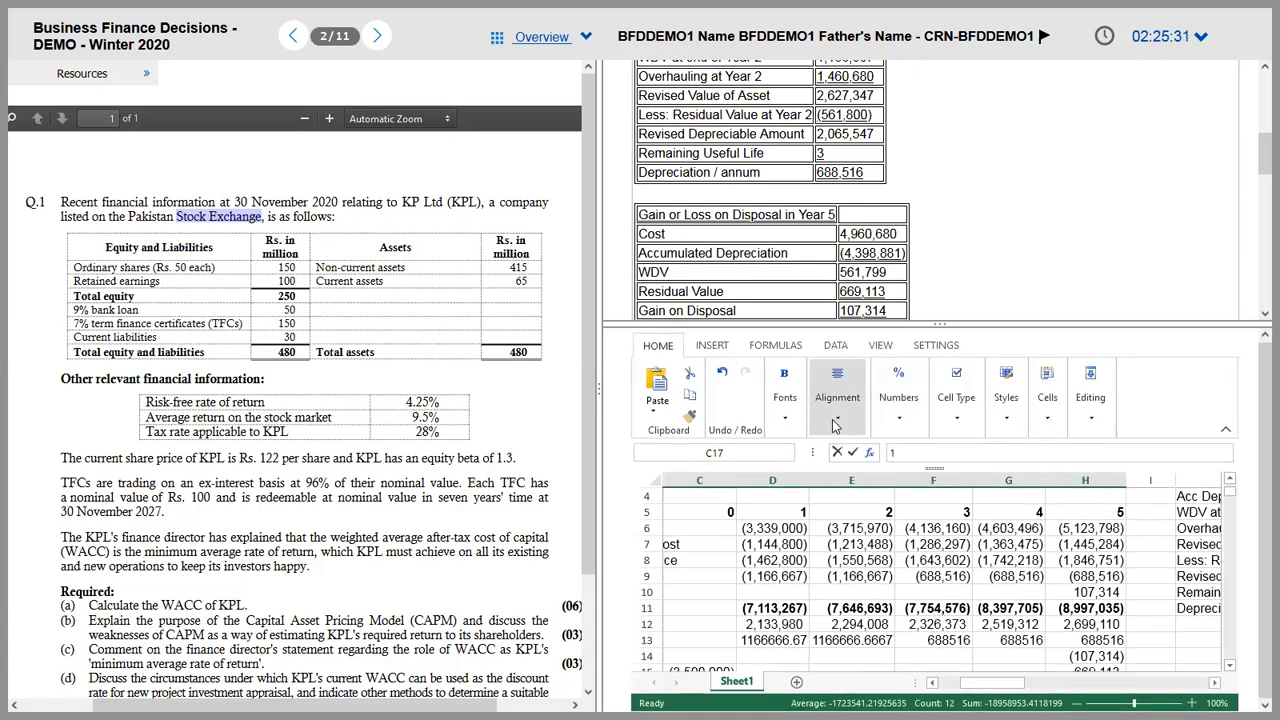
# Step: Apply Comma style to the discount factor and present value rows C17:H18
pyautogui.click(898, 412)
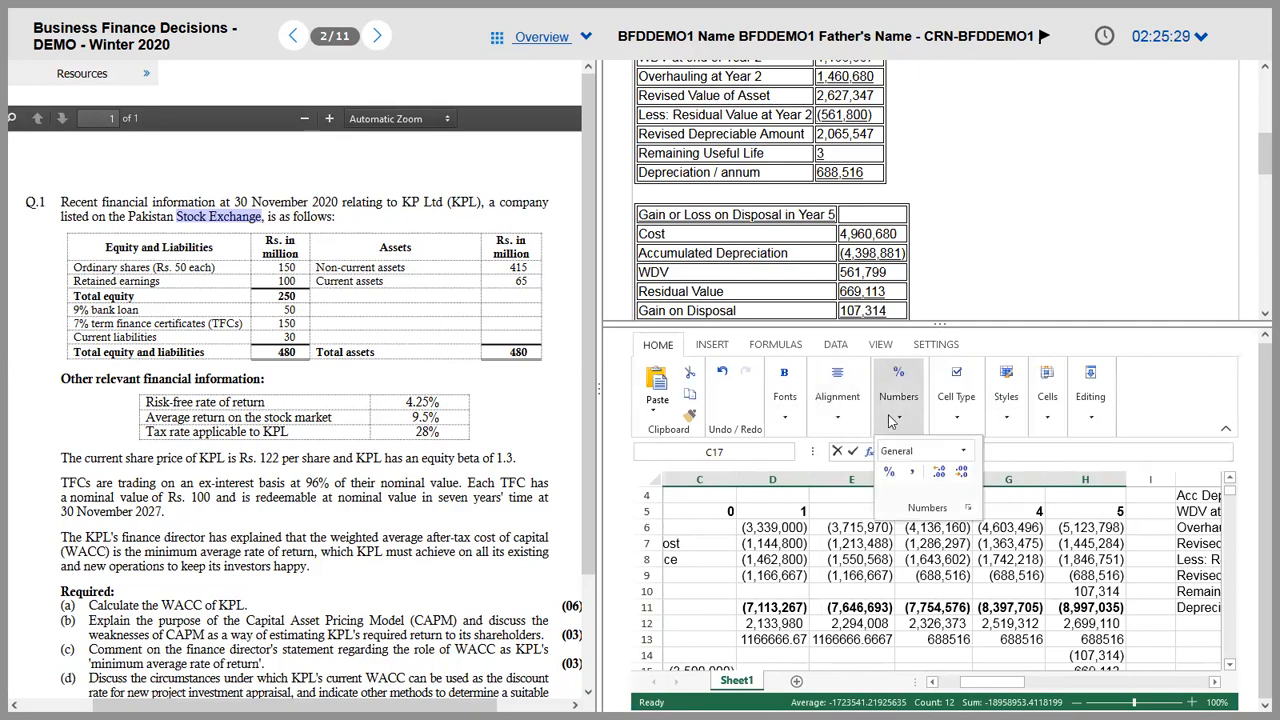
pyautogui.click(913, 480)
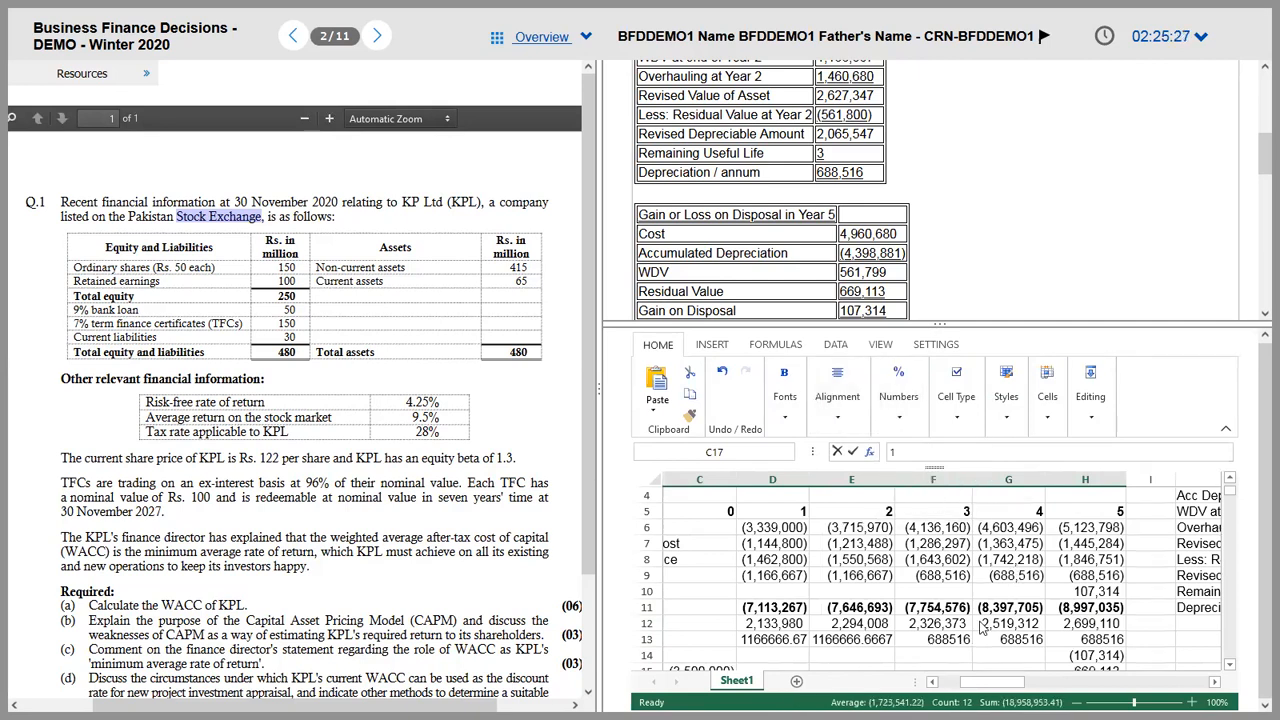
pyautogui.click(983, 627)
pyautogui.press('Down')
pyautogui.press('Down')
pyautogui.press('Down')
pyautogui.press('Down')
pyautogui.press('Down')
pyautogui.press('Down')
pyautogui.press('Down')
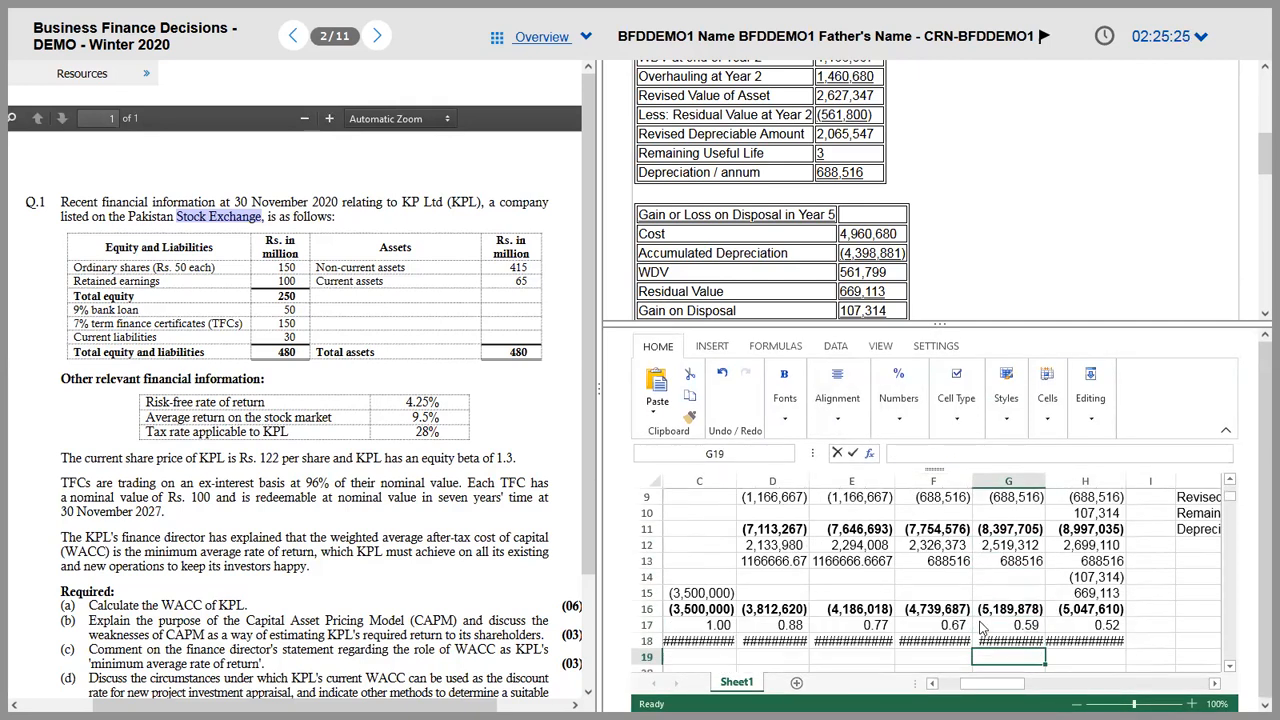
pyautogui.press('Left')
pyautogui.click(703, 612)
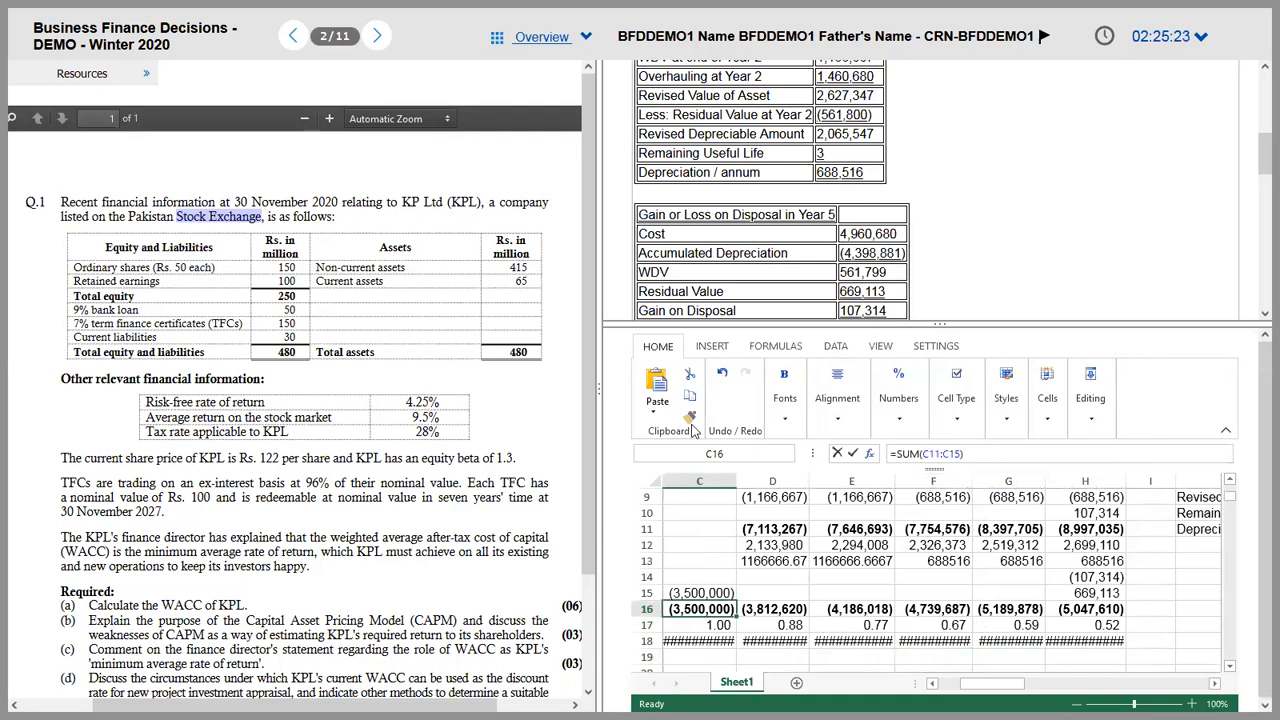
pyautogui.moveTo(700, 641); pyautogui.dragTo(1003, 643)
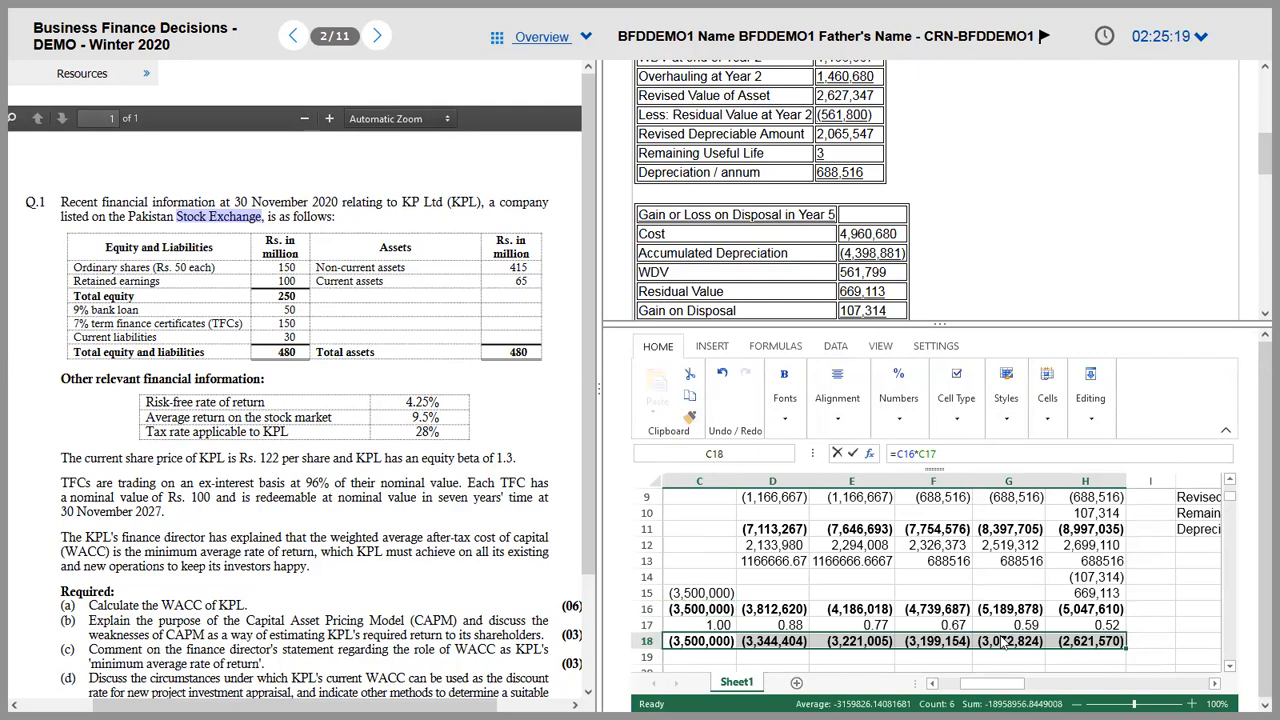
# Step: Add an NPV label in B20 with =SUM(C18:H18) beside it in C20
pyautogui.press('Down')
pyautogui.press('Left')
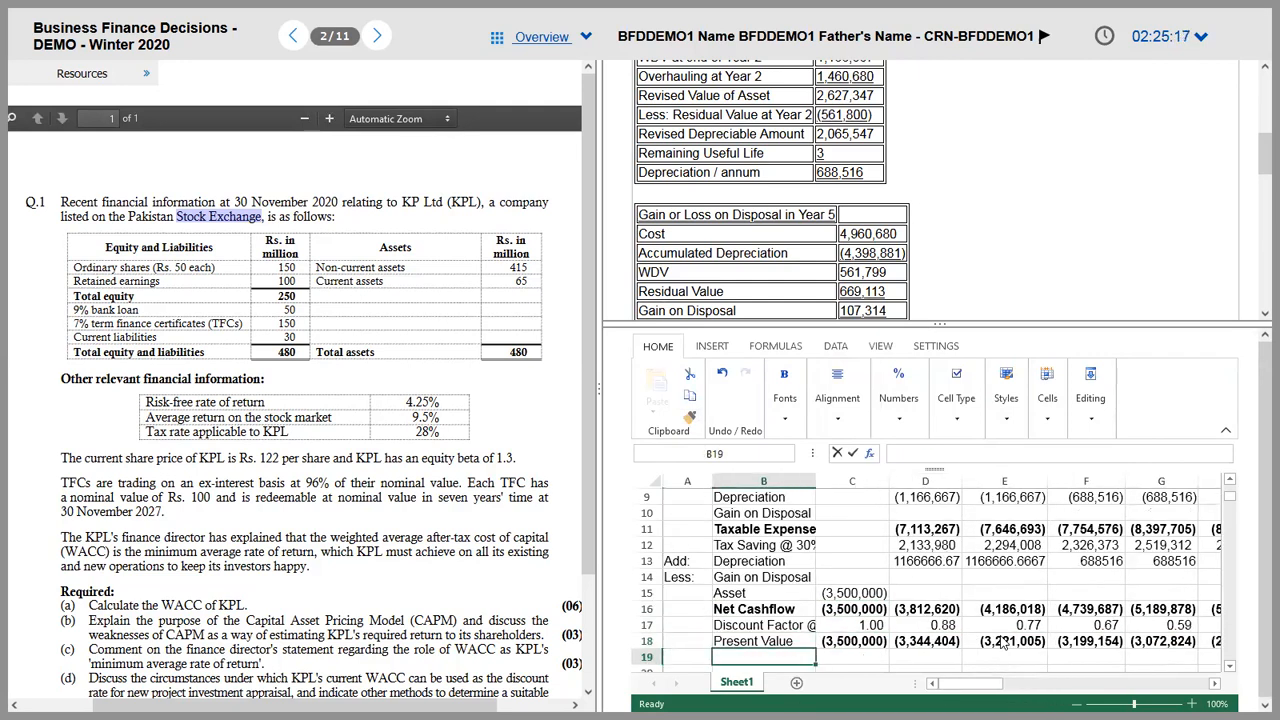
pyautogui.press('Down')
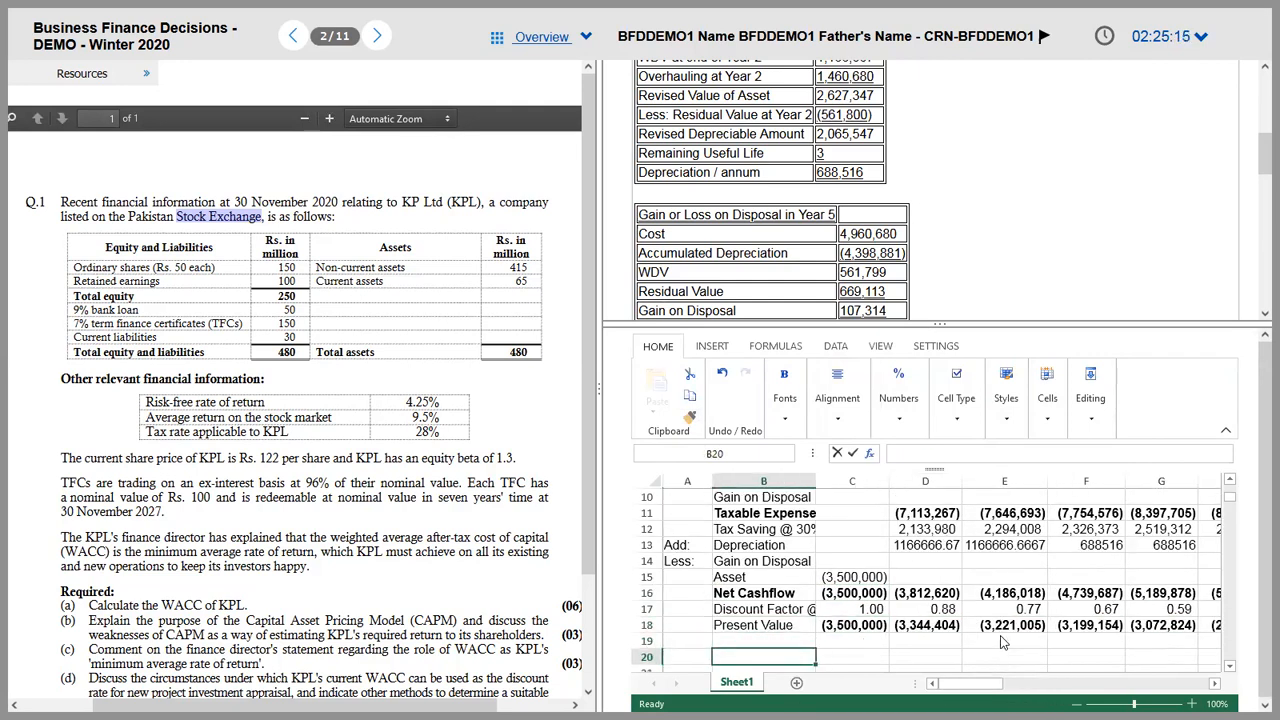
pyautogui.write('NPV')
pyautogui.press('Tab')
pyautogui.write('=')
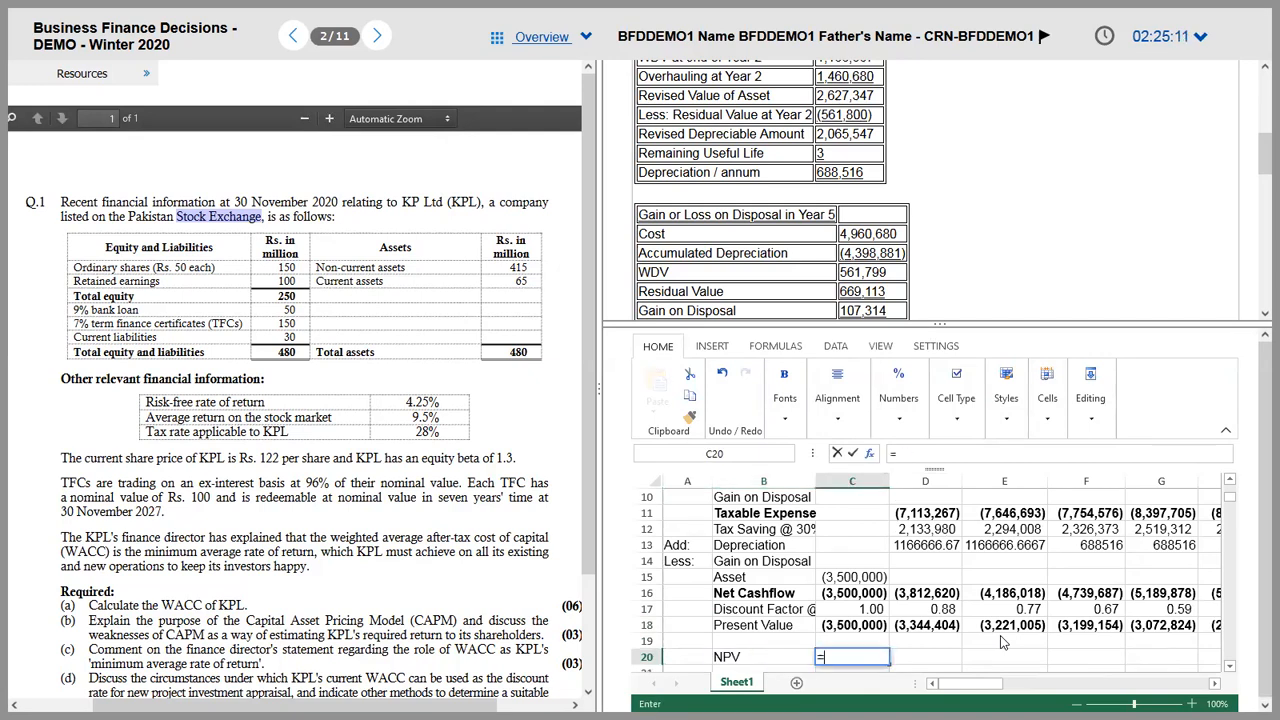
pyautogui.write('SUM(')
pyautogui.press('Up')
pyautogui.press('Up')
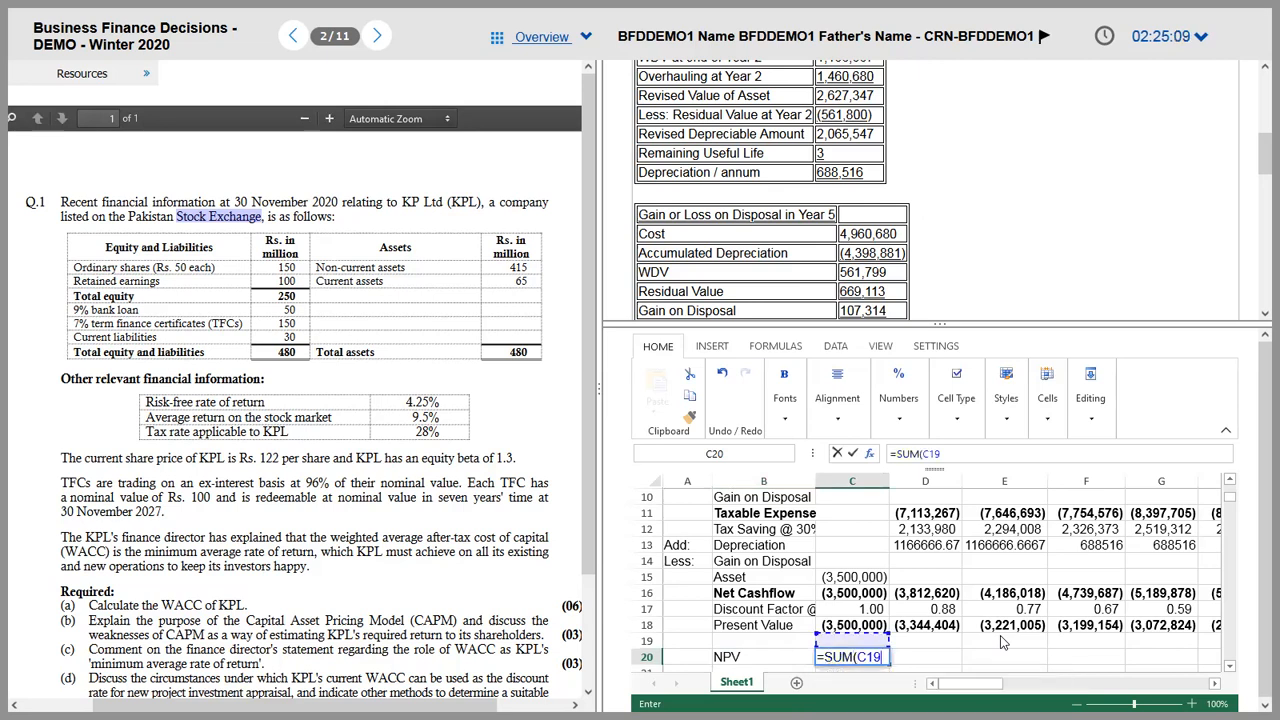
pyautogui.hotkey('shift', 'Right')
pyautogui.hotkey('shift', 'Right')
pyautogui.hotkey('shift', 'Right')
pyautogui.hotkey('shift', 'Right')
pyautogui.hotkey('shift', 'Right')
pyautogui.hotkey('shift', 'Right')
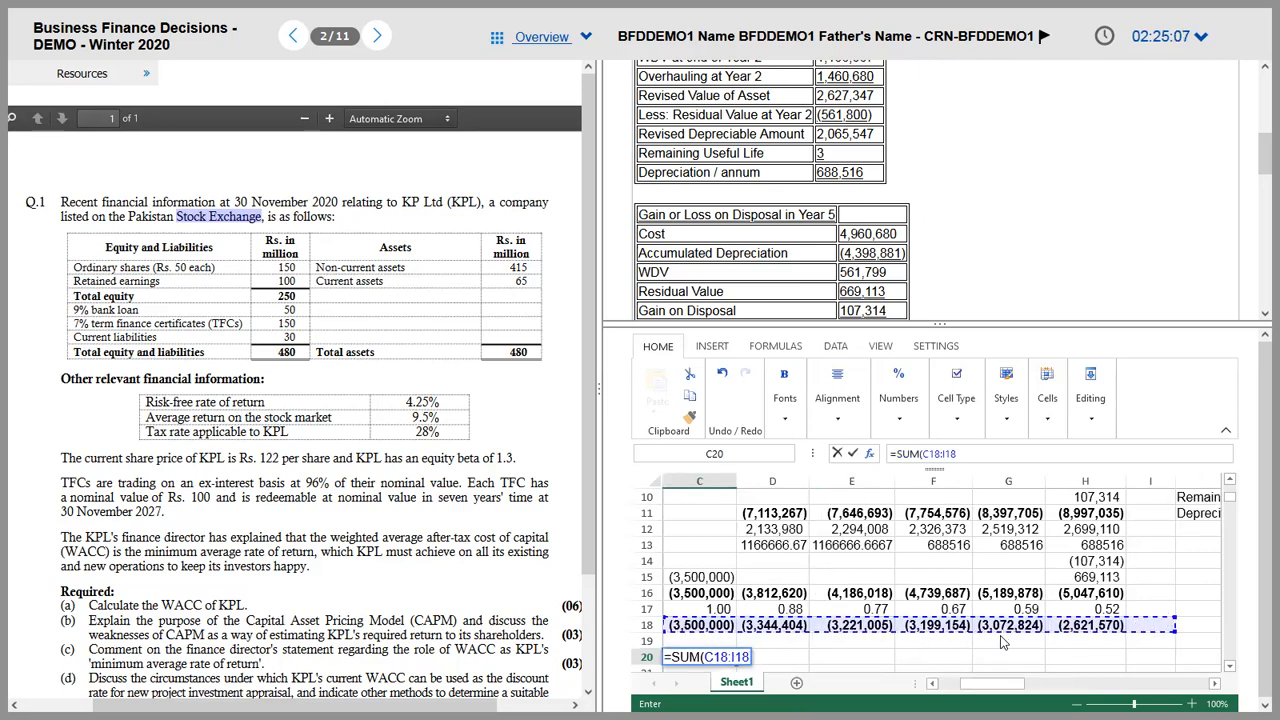
pyautogui.hotkey('shift', 'Left')
pyautogui.write(')')
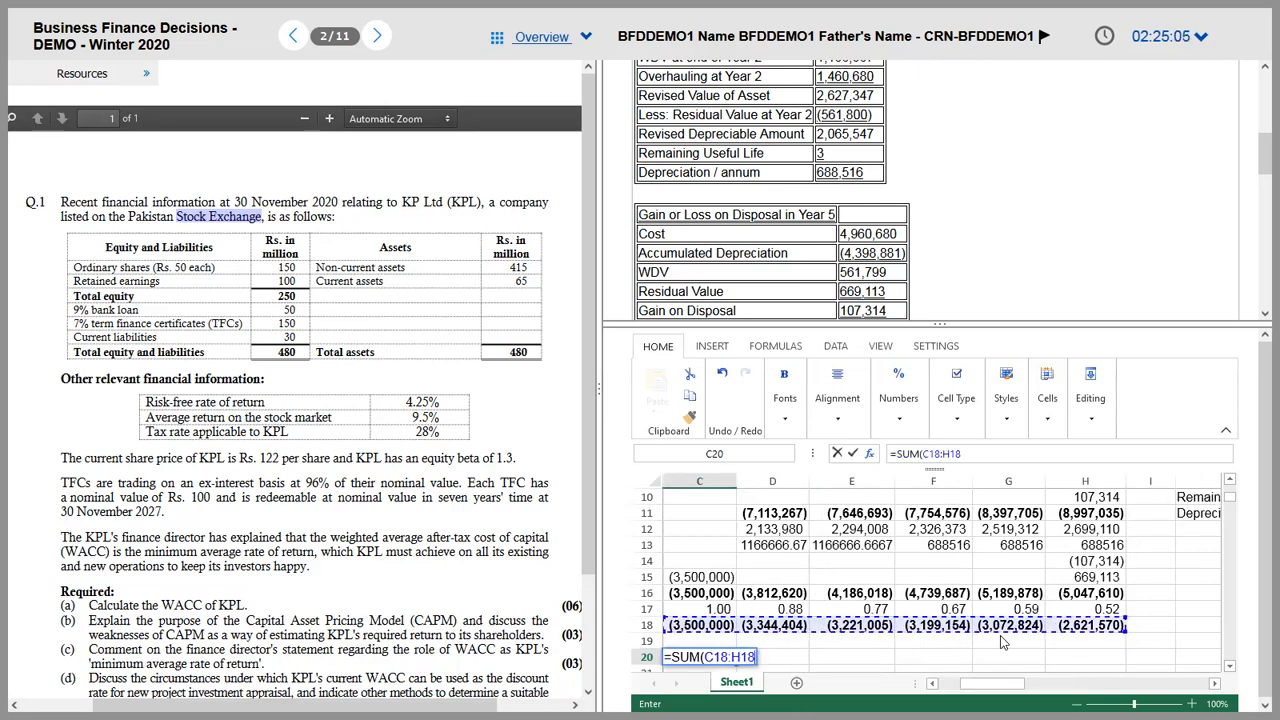
pyautogui.press('Return')
pyautogui.press('Up')
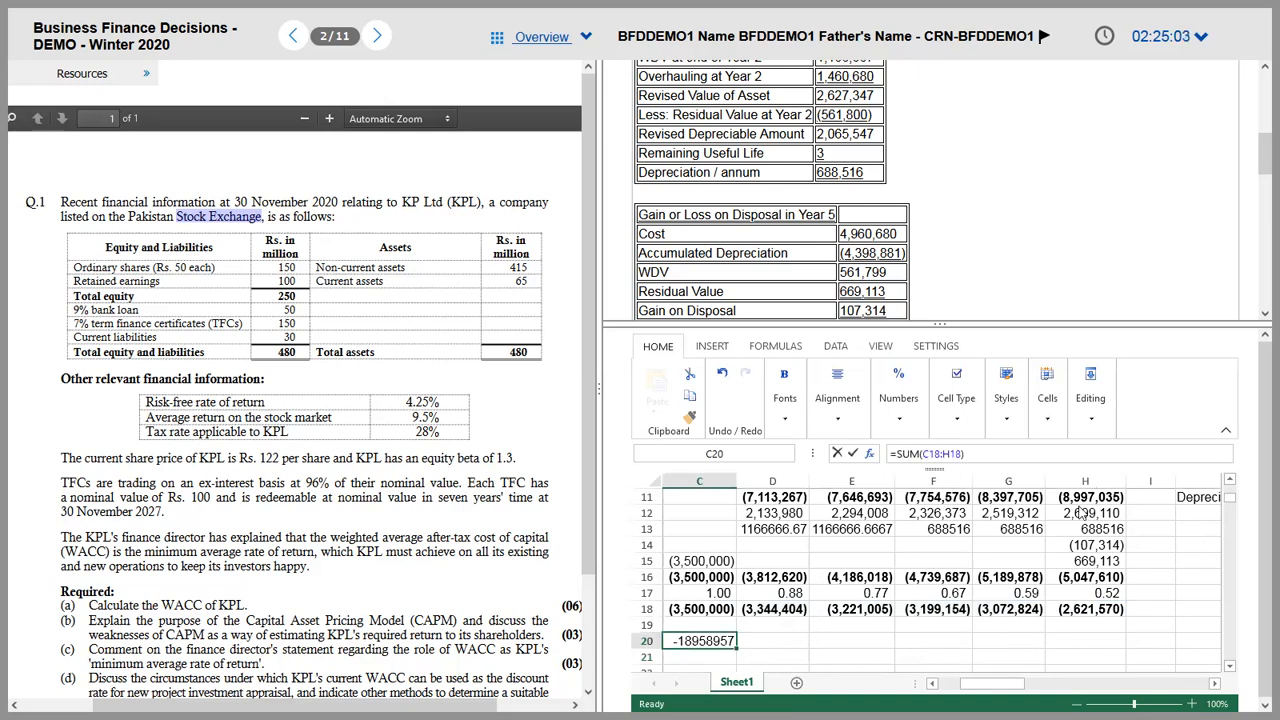
# Step: Copy D18's bracketed format onto the NPV cell and autofit column C to show (18,958,957)
pyautogui.click(745, 610)
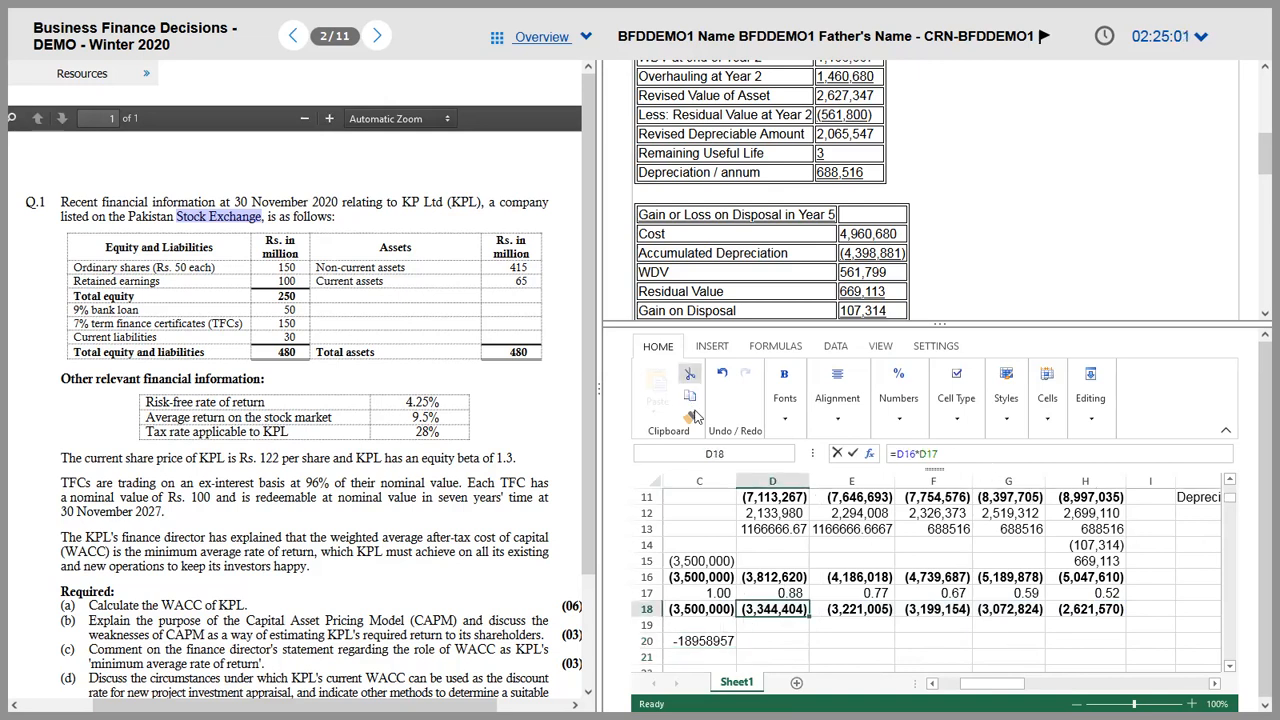
pyautogui.click(708, 643)
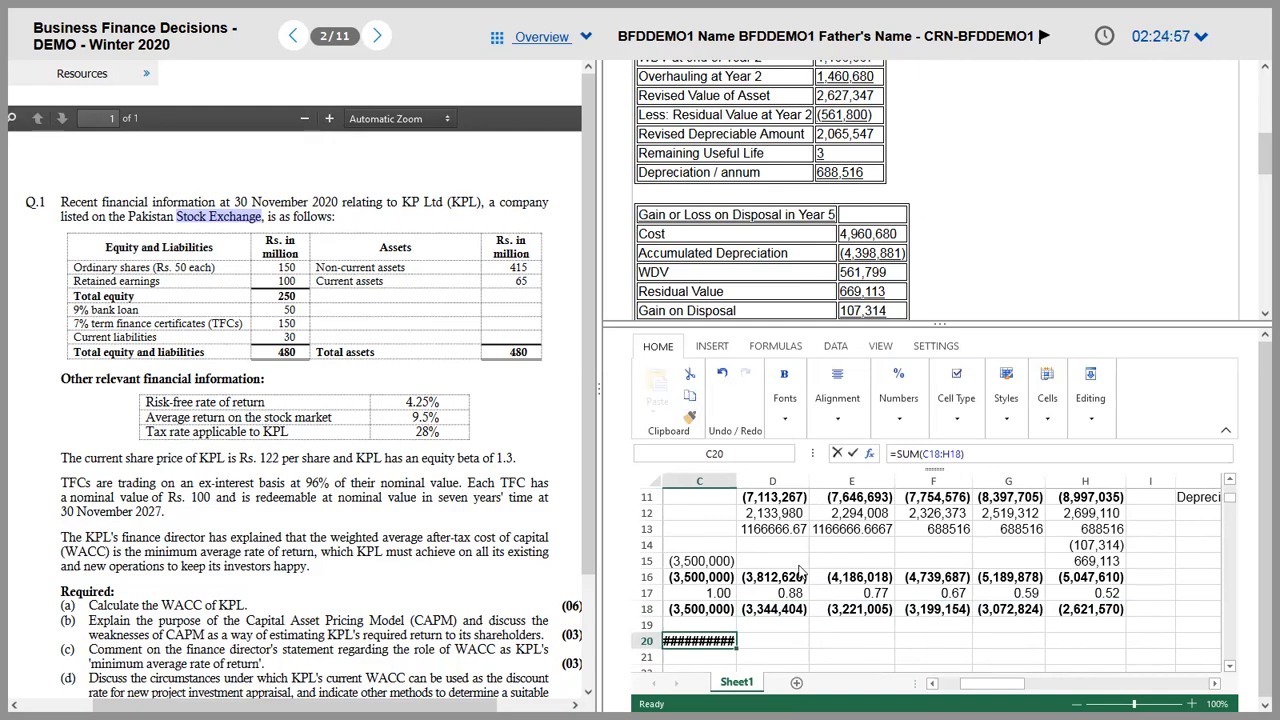
pyautogui.doubleClick(737, 481)
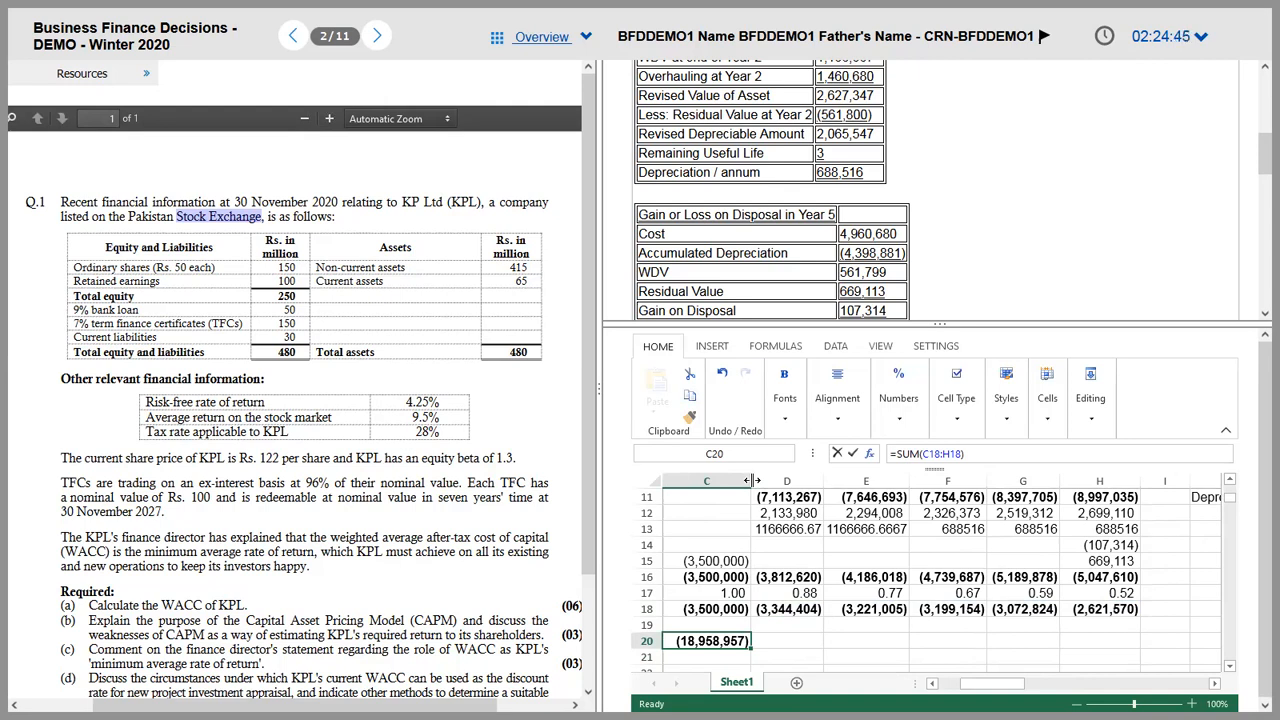
pyautogui.press('Up')
pyautogui.press('Up')
pyautogui.press('Up')
pyautogui.press('Left')
pyautogui.press('Left')
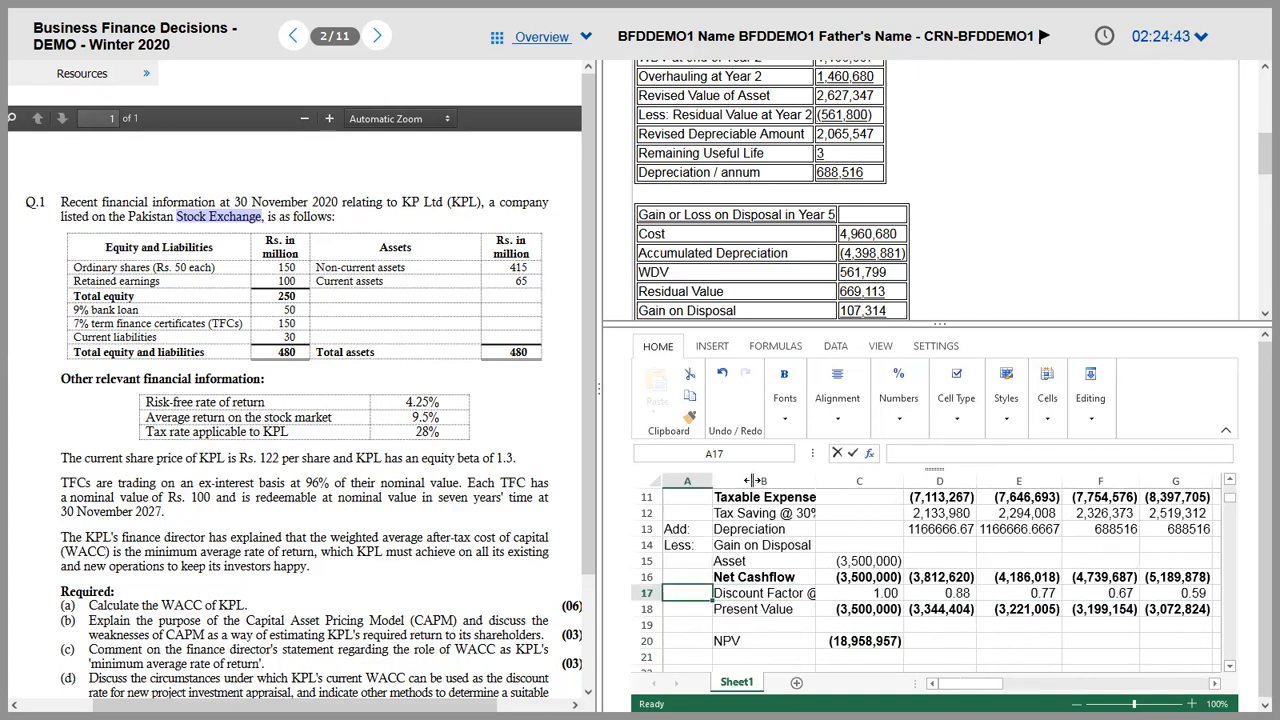
pyautogui.press('Right')
pyautogui.press('Right')
pyautogui.press('Right')
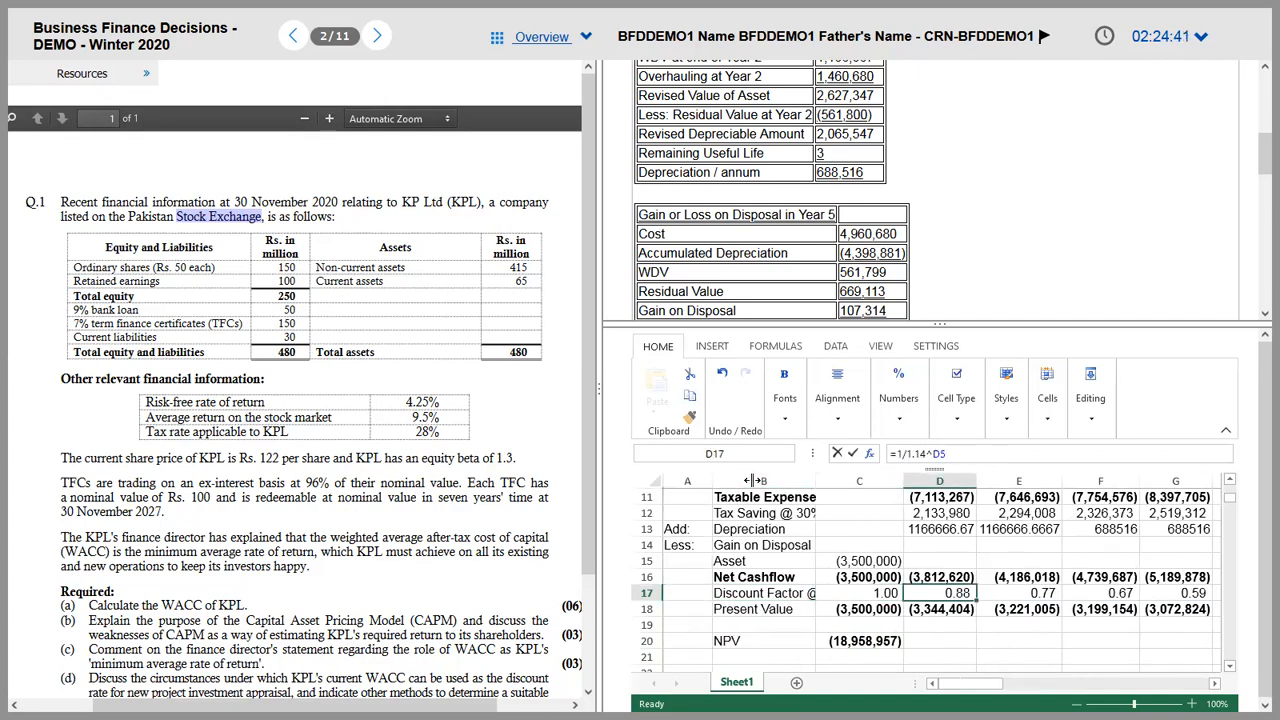
pyautogui.press('Right')
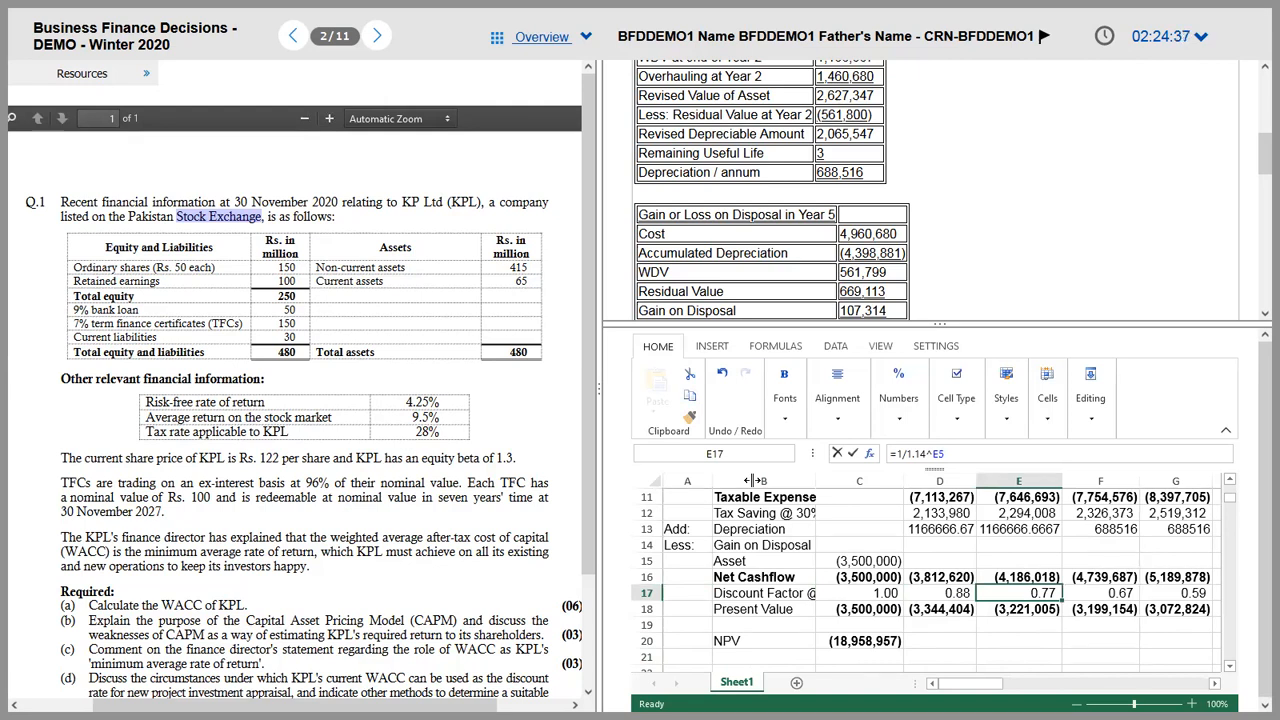
pyautogui.press('Up')
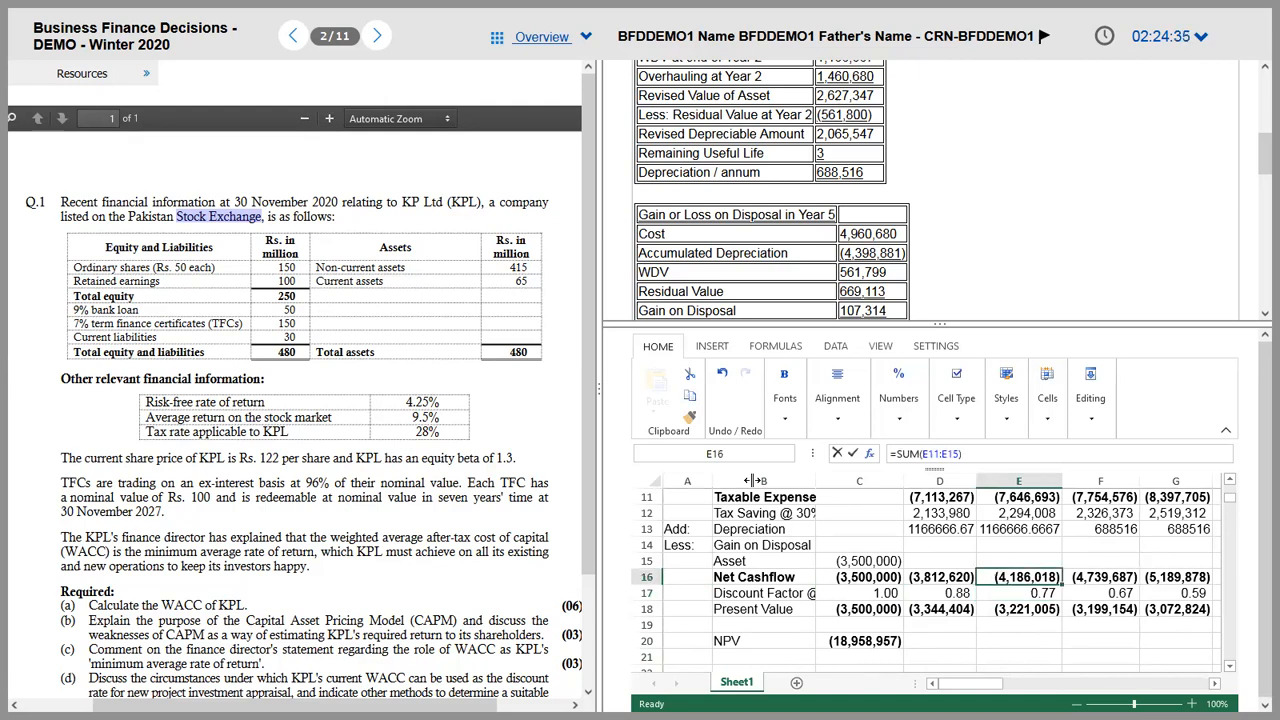
pyautogui.press('Up')
pyautogui.press('Up')
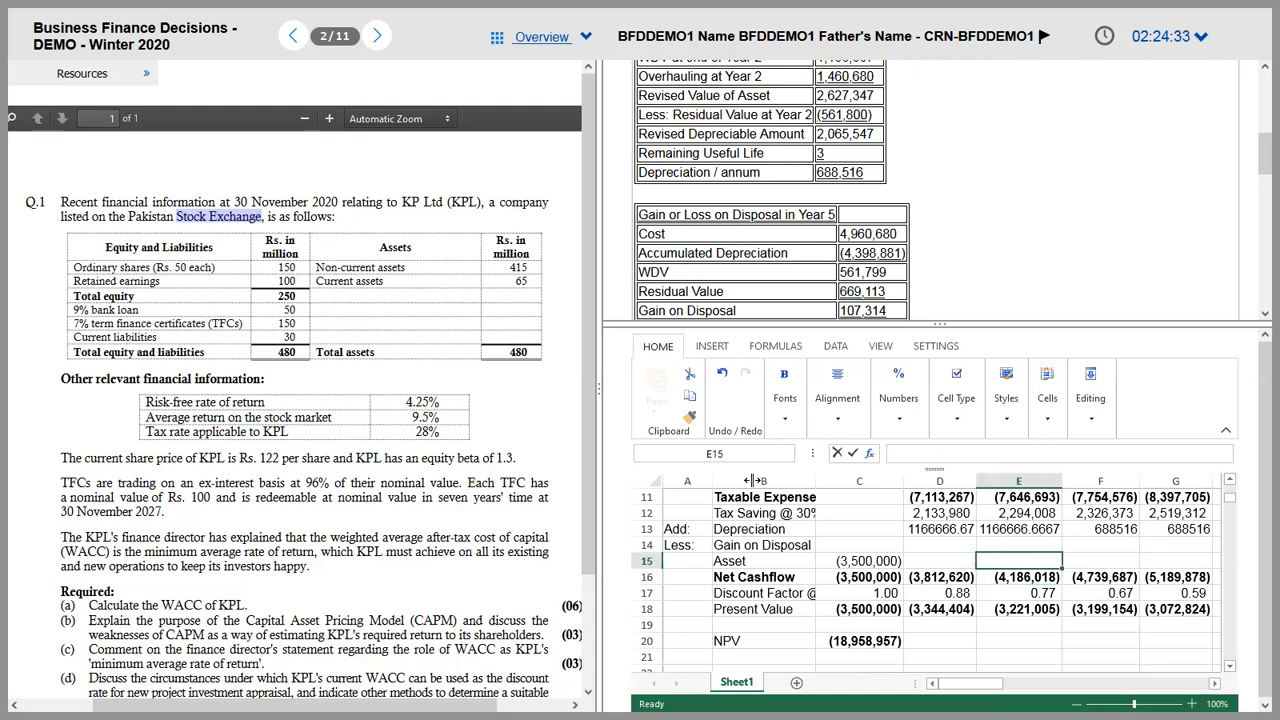
pyautogui.press('Up')
pyautogui.press('Up')
pyautogui.press('Up')
pyautogui.press('Up')
pyautogui.press('Up')
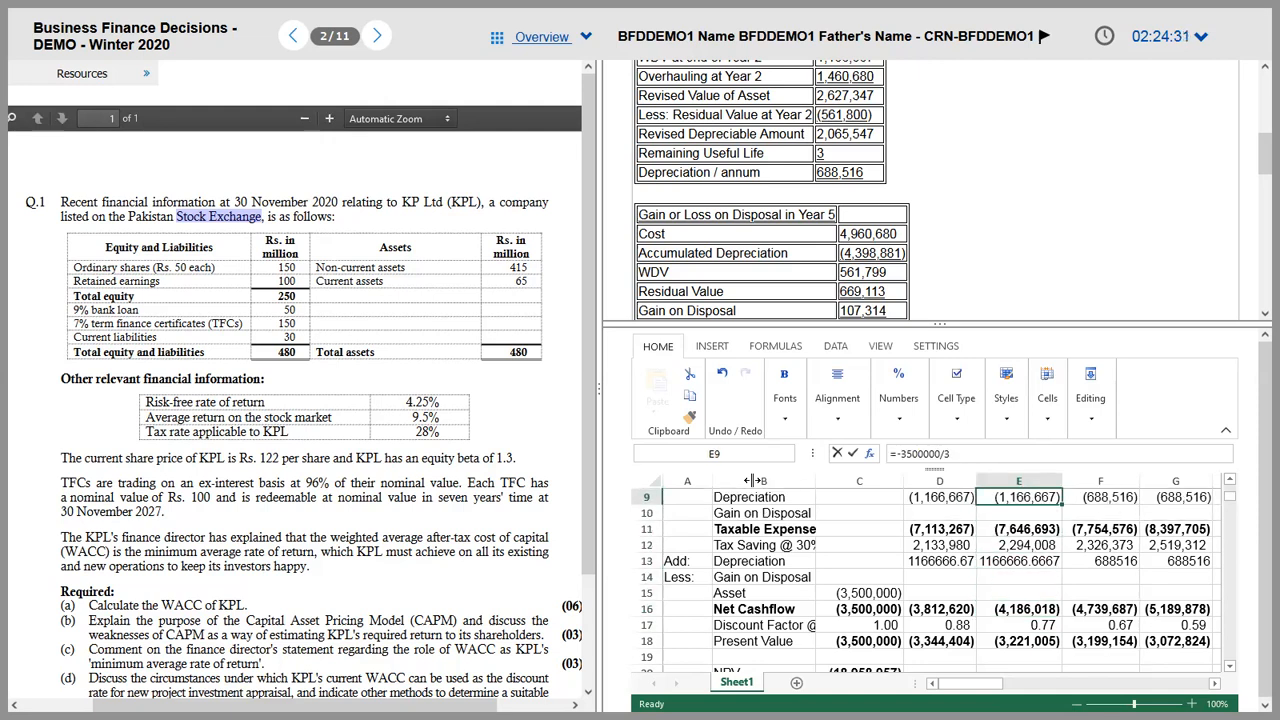
pyautogui.press('Up')
pyautogui.press('Up')
pyautogui.press('Up')
pyautogui.press('Up')
pyautogui.press('Up')
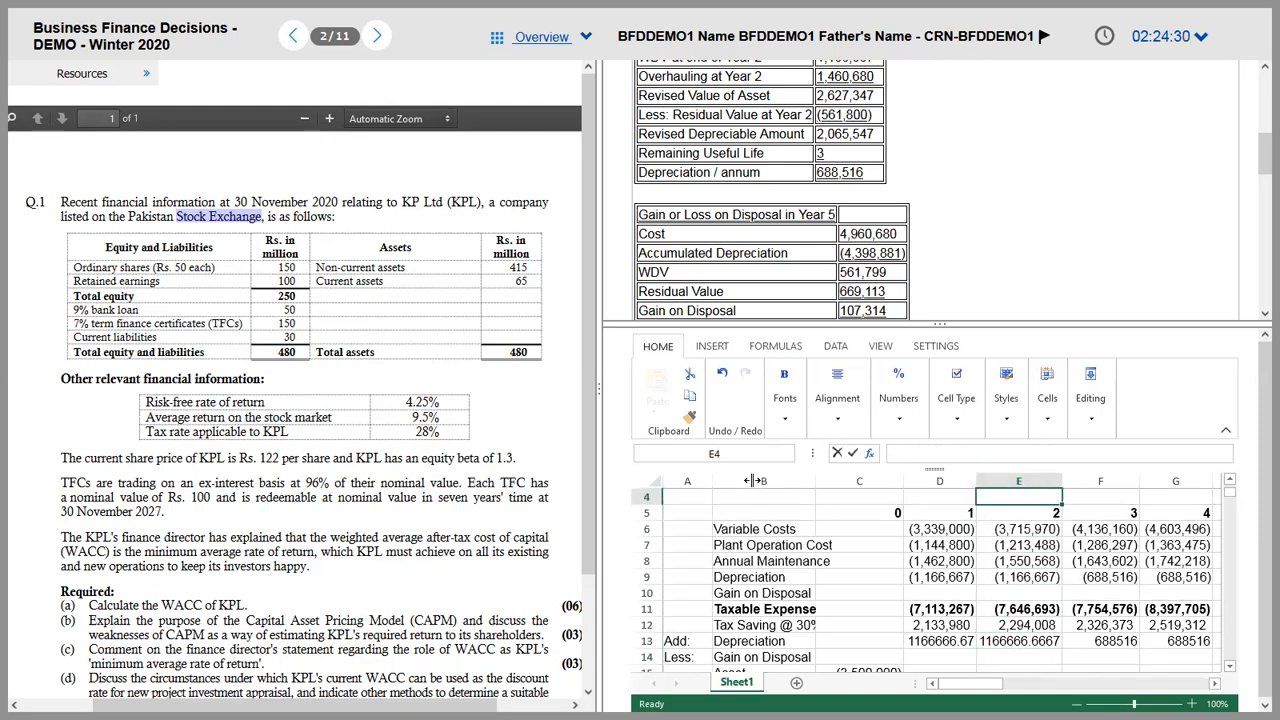
pyautogui.press('Down')
pyautogui.press('Down')
pyautogui.press('Down')
pyautogui.press('Down')
pyautogui.press('Down')
pyautogui.press('Down')
pyautogui.press('Down')
pyautogui.press('Down')
pyautogui.press('Down')
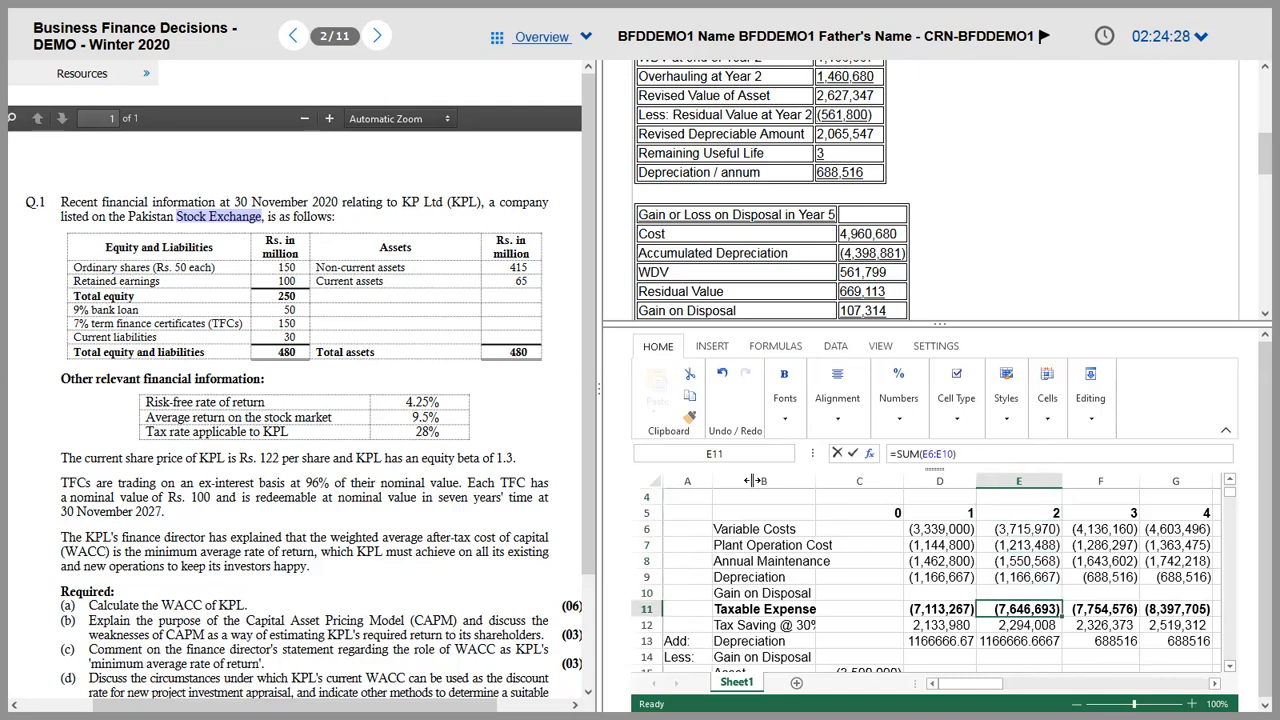
pyautogui.press('Left')
pyautogui.press('Up')
pyautogui.press('Up')
pyautogui.press('Up')
pyautogui.press('Up')
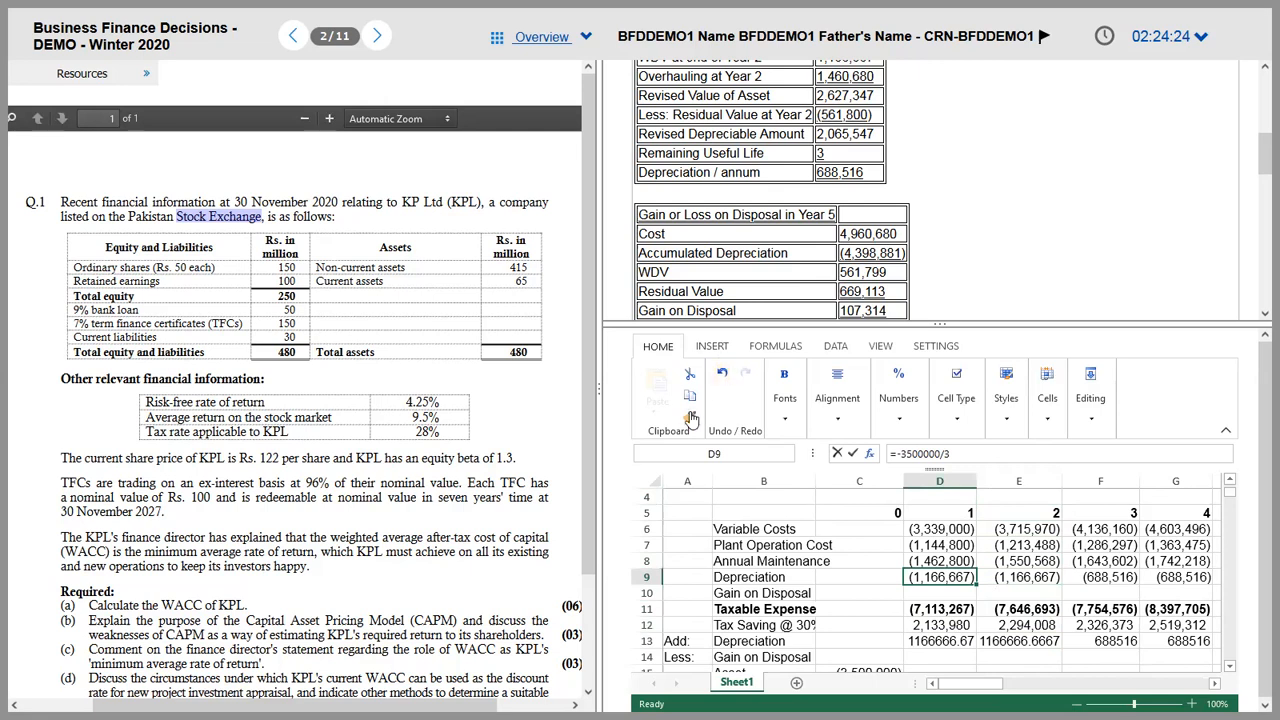
pyautogui.hotkey('ctrl', 'c')
pyautogui.moveTo(968, 641); pyautogui.dragTo(1062, 651)
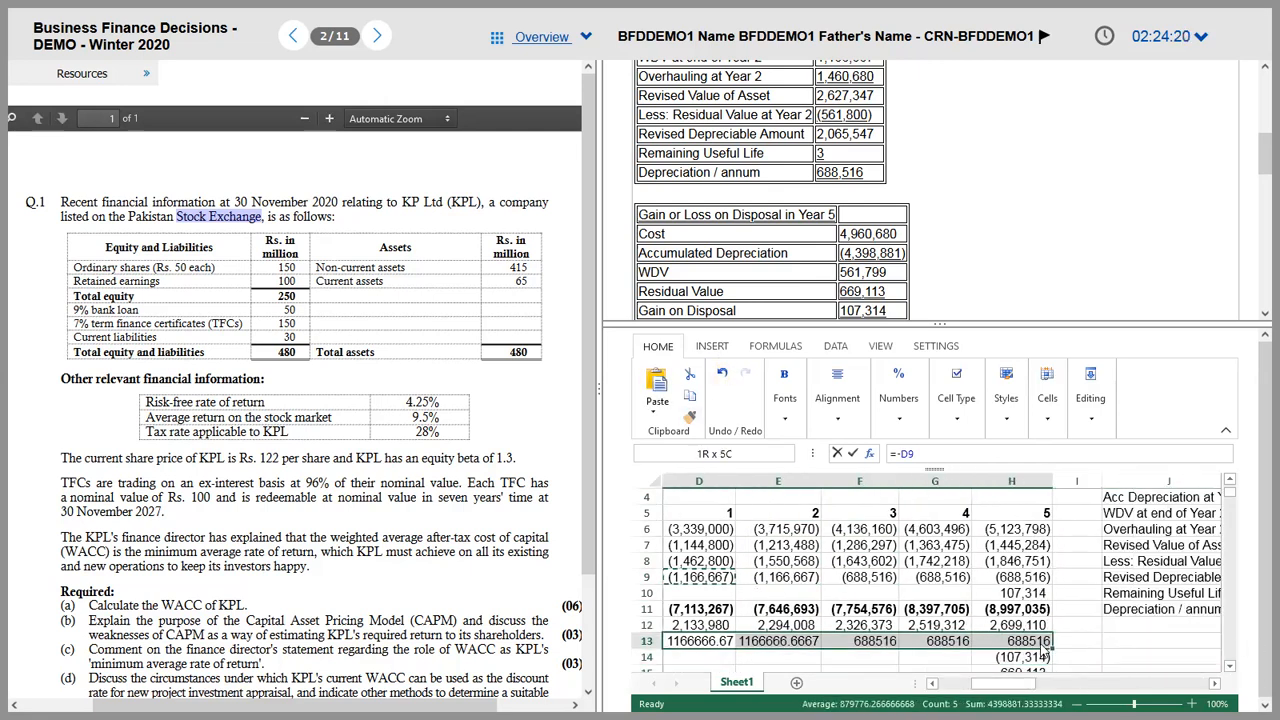
pyautogui.hscroll(-2, 857, 651)
pyautogui.click(857, 648)
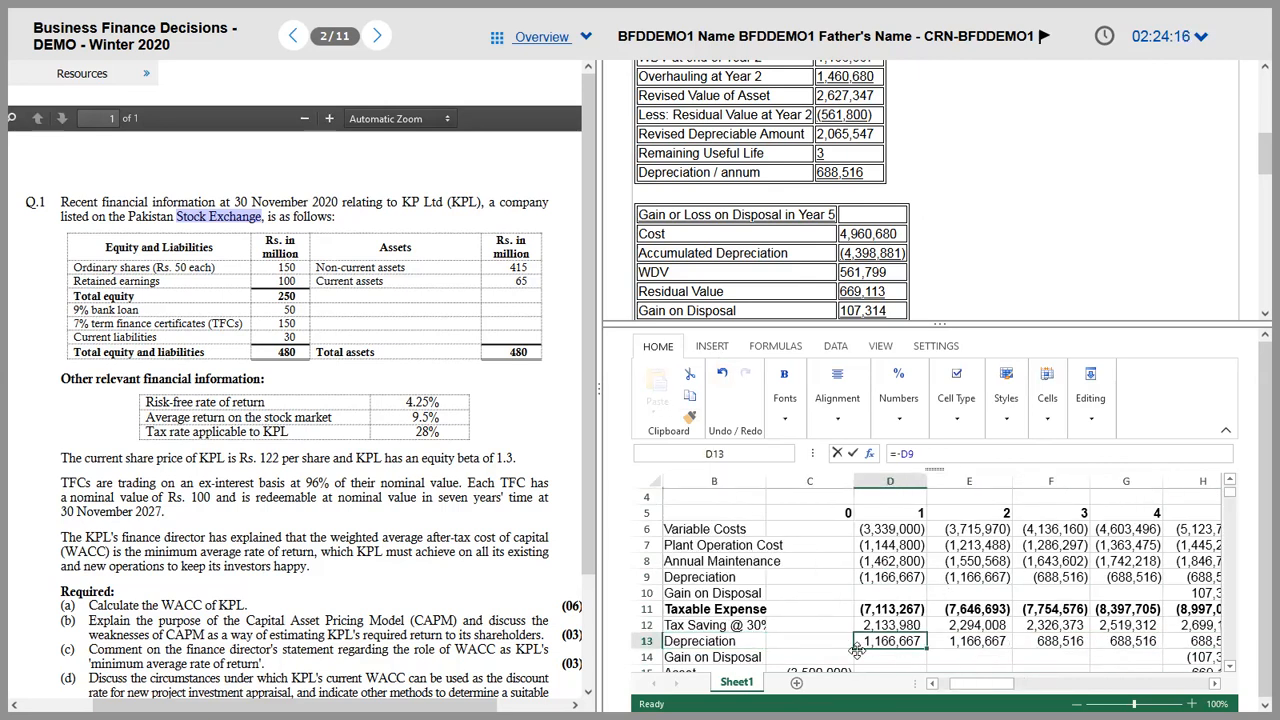
pyautogui.press('Up')
pyautogui.press('Up')
pyautogui.press('Right')
pyautogui.press('Right')
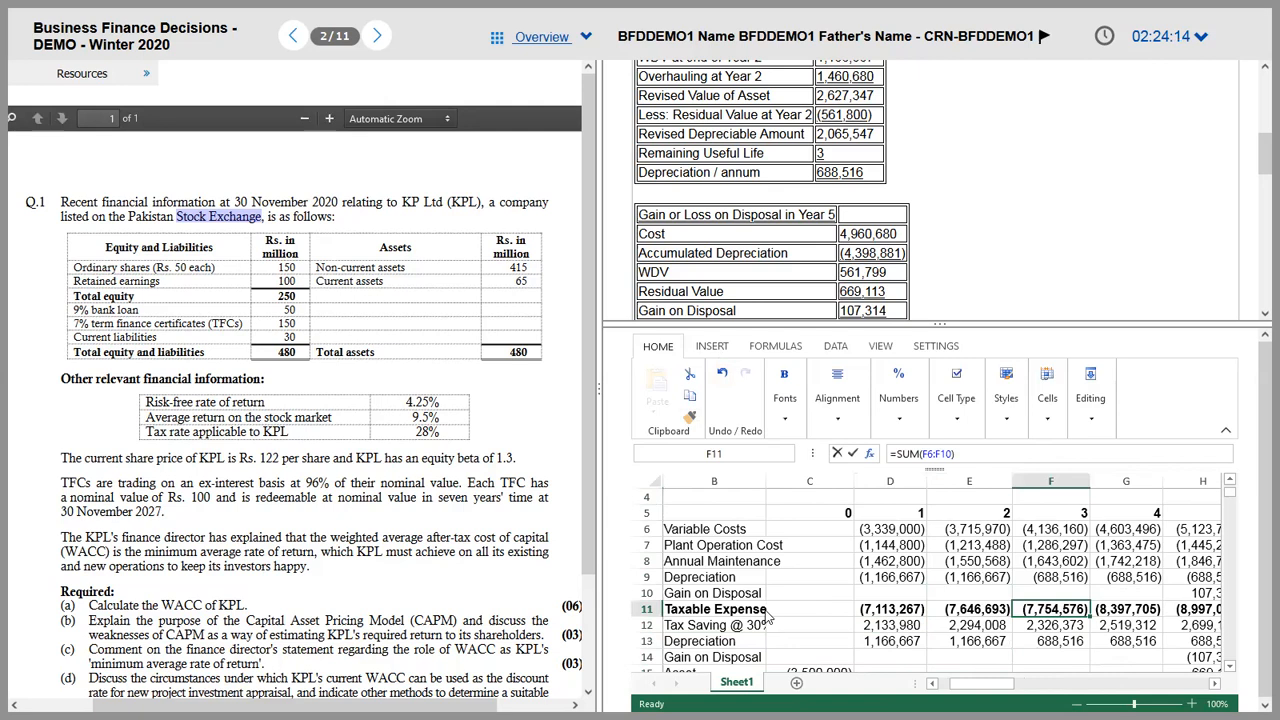
pyautogui.moveTo(710, 548); pyautogui.dragTo(707, 537)
pyautogui.press('Down')
pyautogui.press('Up')
pyautogui.press('Down')
pyautogui.press('Down')
pyautogui.press('Down')
pyautogui.press('Down')
pyautogui.press('Down')
pyautogui.press('Down')
pyautogui.press('Down')
pyautogui.press('Down')
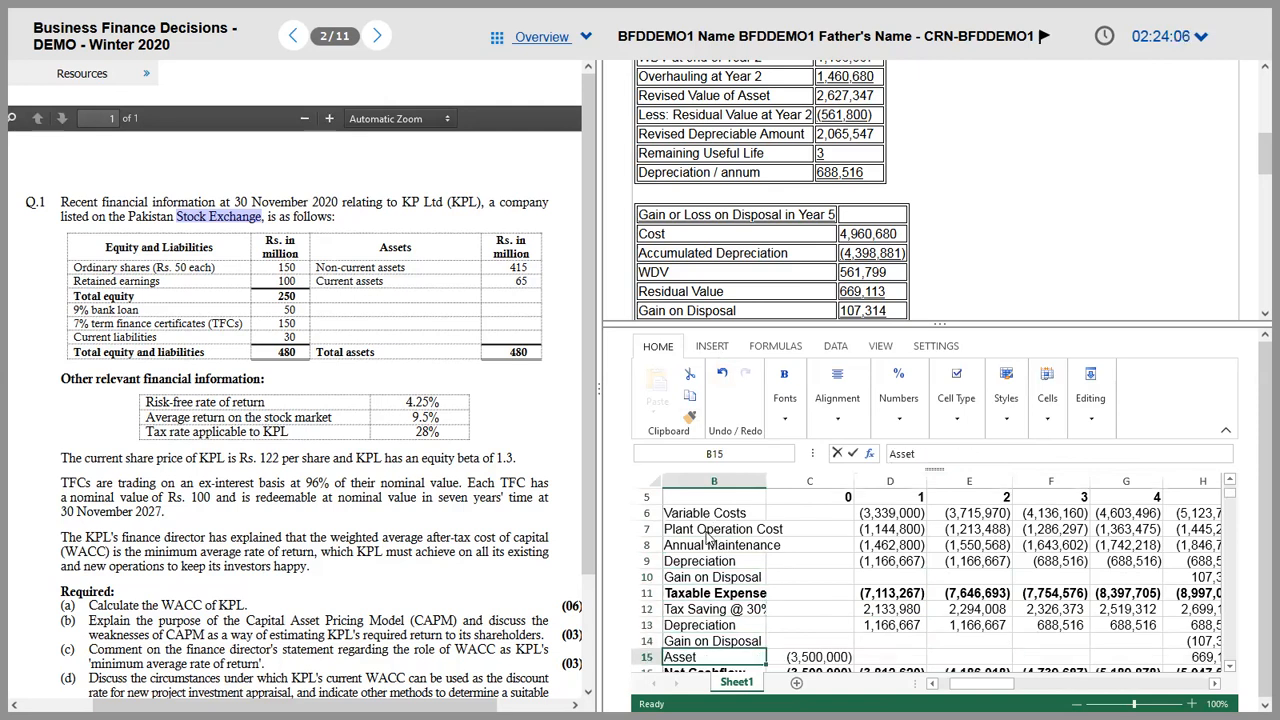
pyautogui.press('Down')
pyautogui.press('Up')
pyautogui.press('Up')
pyautogui.press('Down')
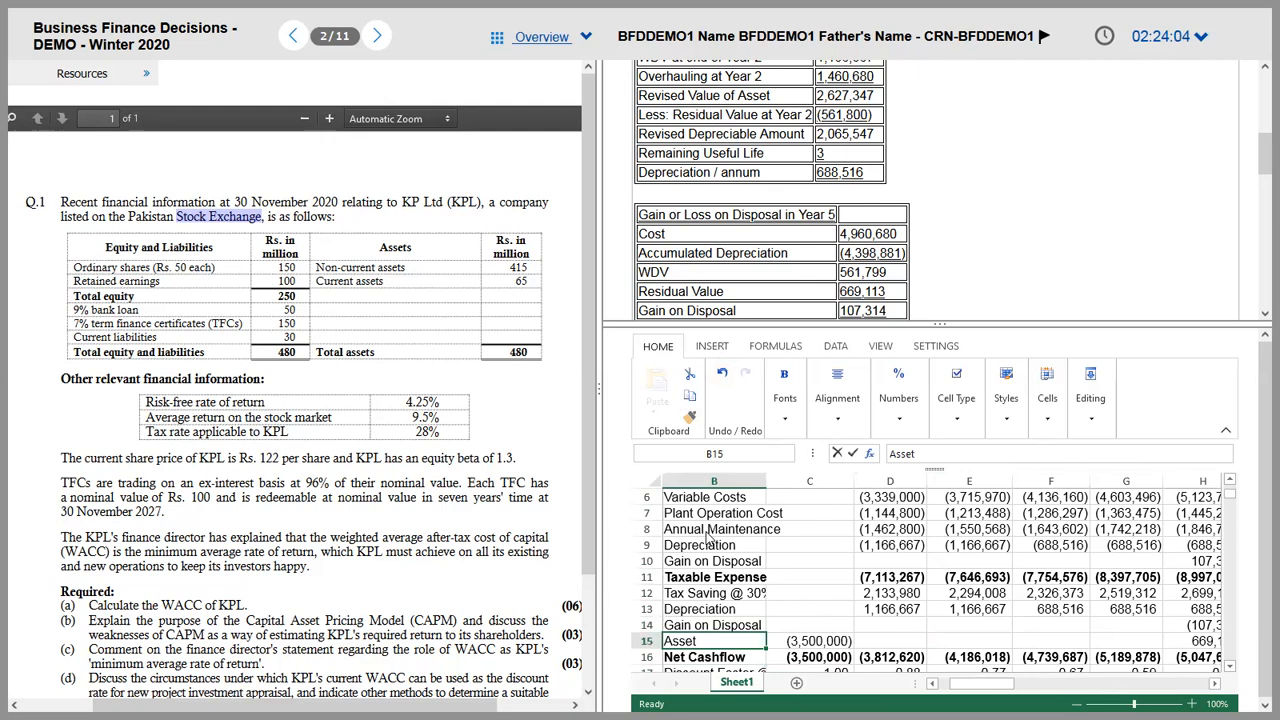
pyautogui.press('Down')
pyautogui.press('BackSpace')
pyautogui.press('Return')
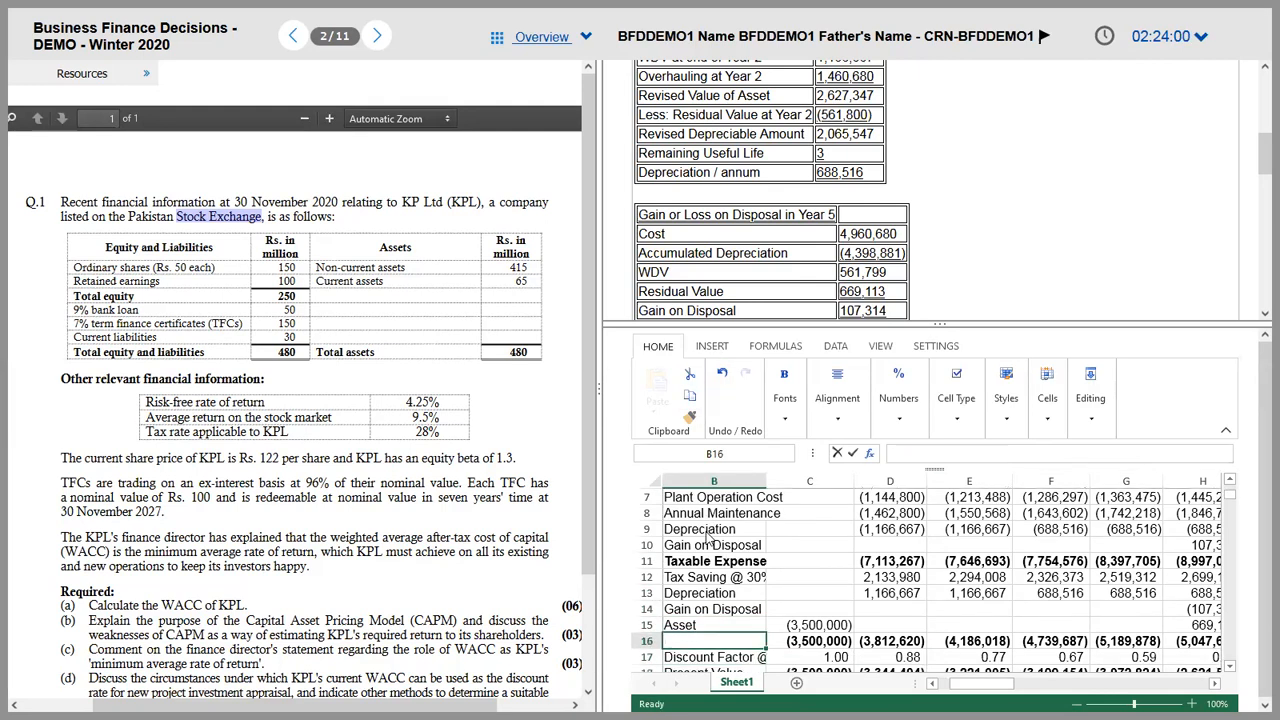
pyautogui.hotkey('ctrl', 'z')
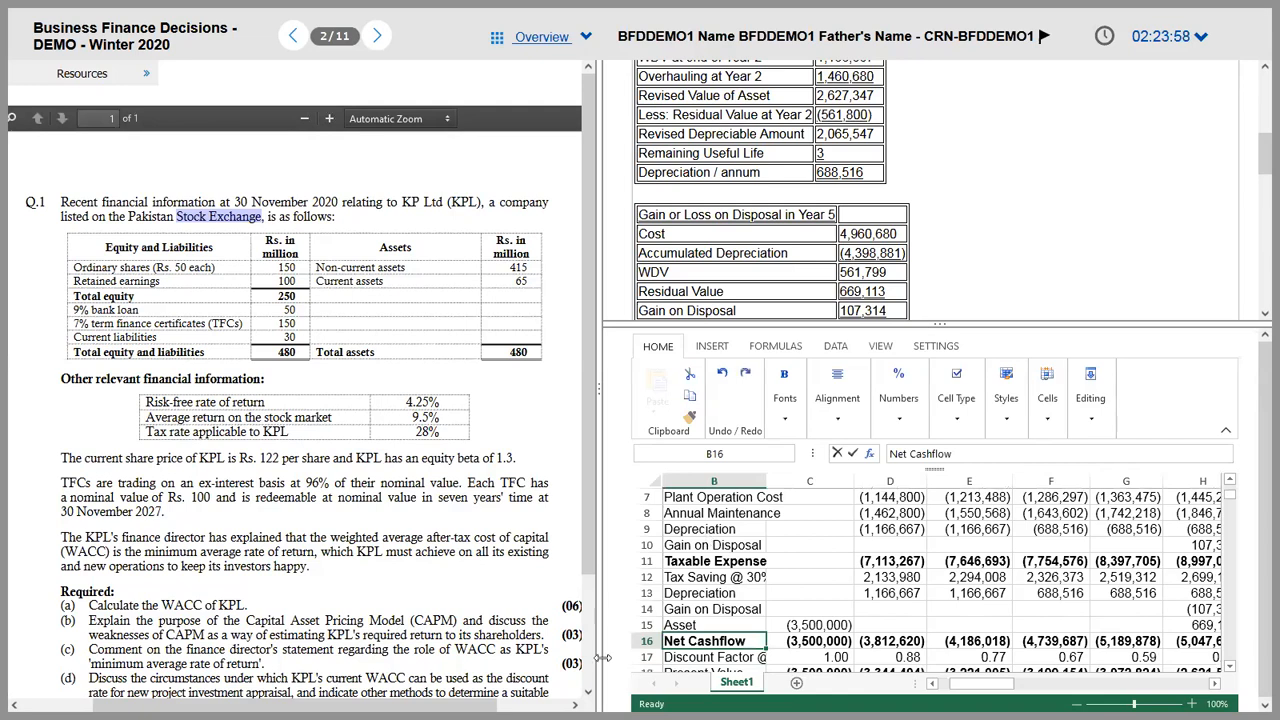
# Step: Insert an entire blank row at row 16, between the Asset line and Net Cashflow
pyautogui.click(650, 643)
pyautogui.rightClick(717, 645)
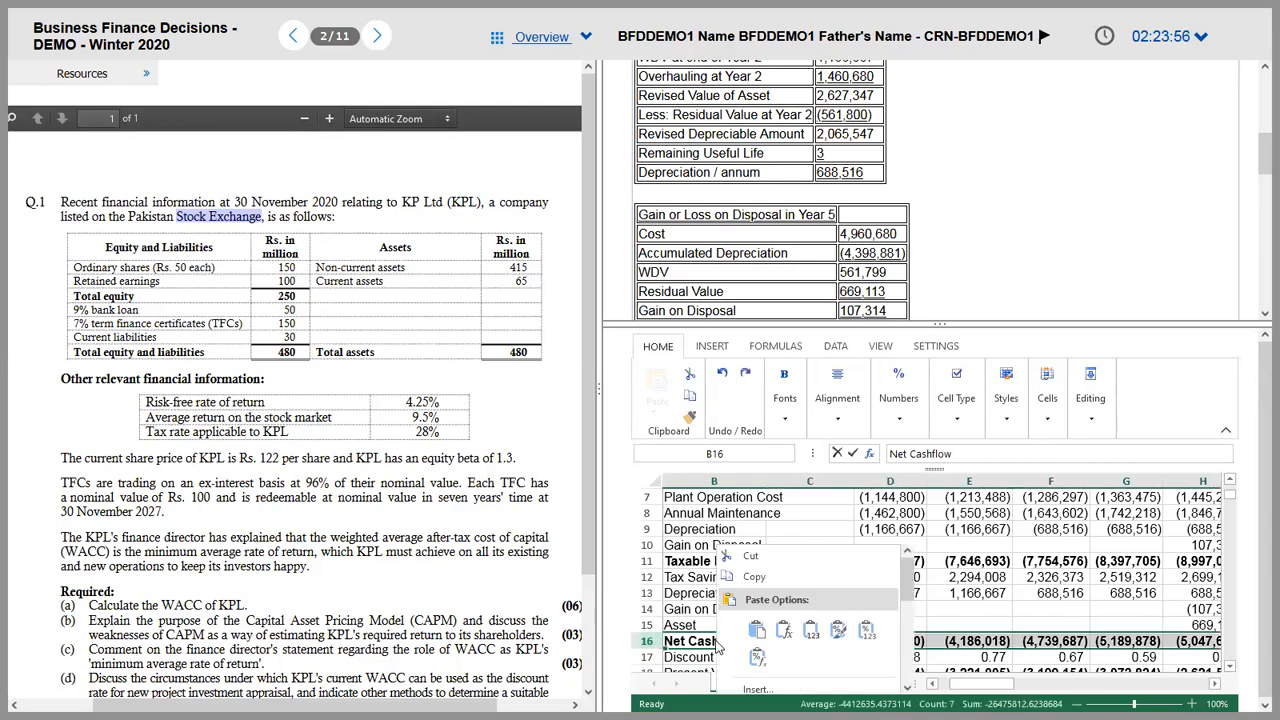
pyautogui.moveTo(907, 588); pyautogui.dragTo(918, 622)
pyautogui.press('Escape')
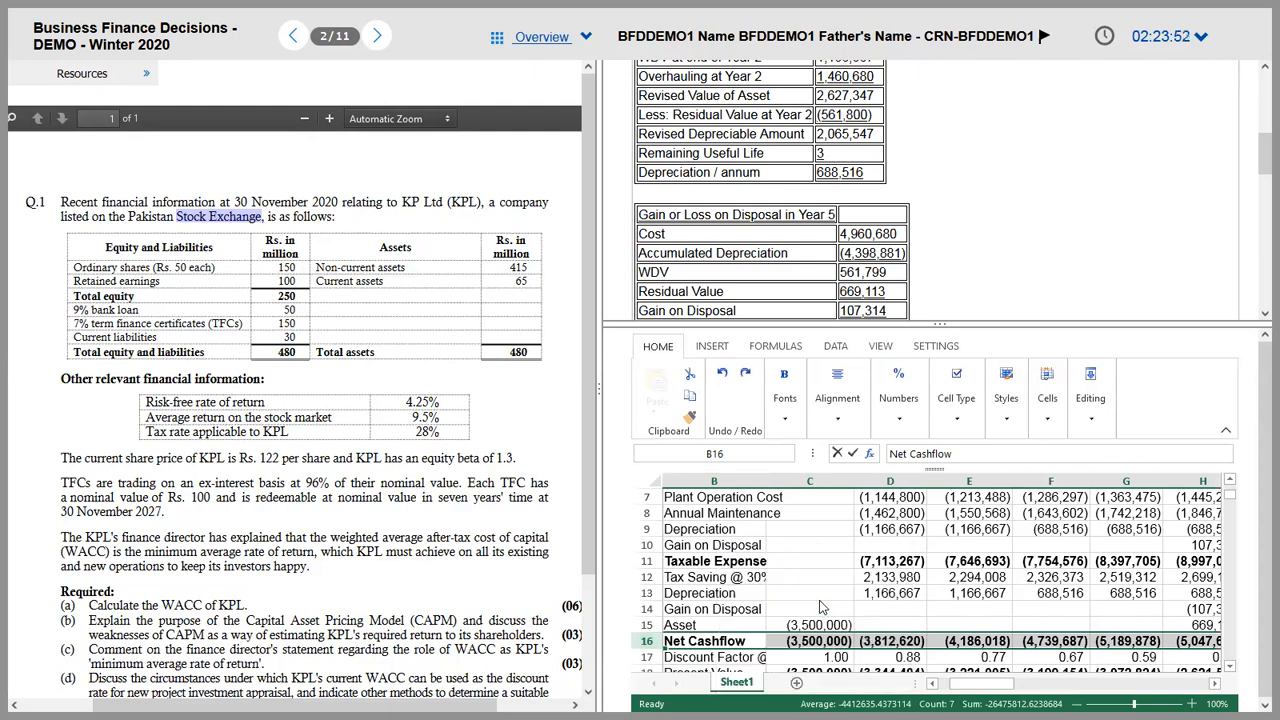
pyautogui.rightClick(952, 642)
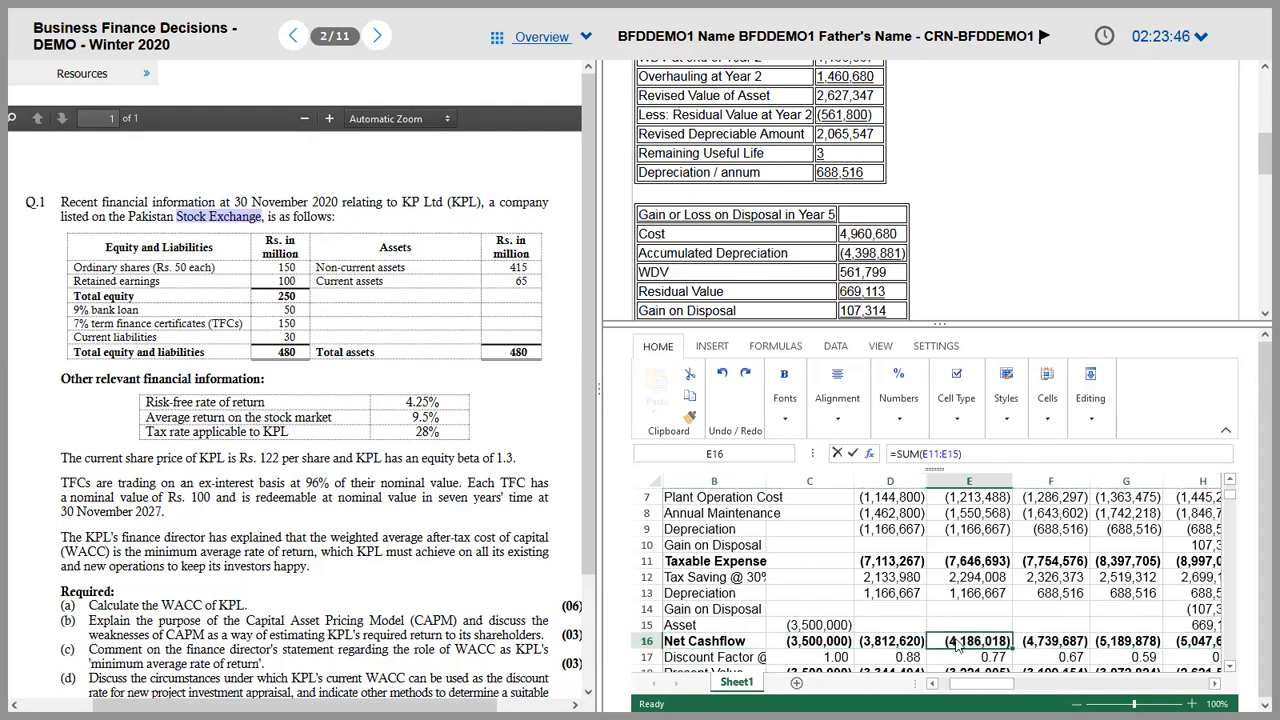
pyautogui.scroll(-3, 1100, 600)
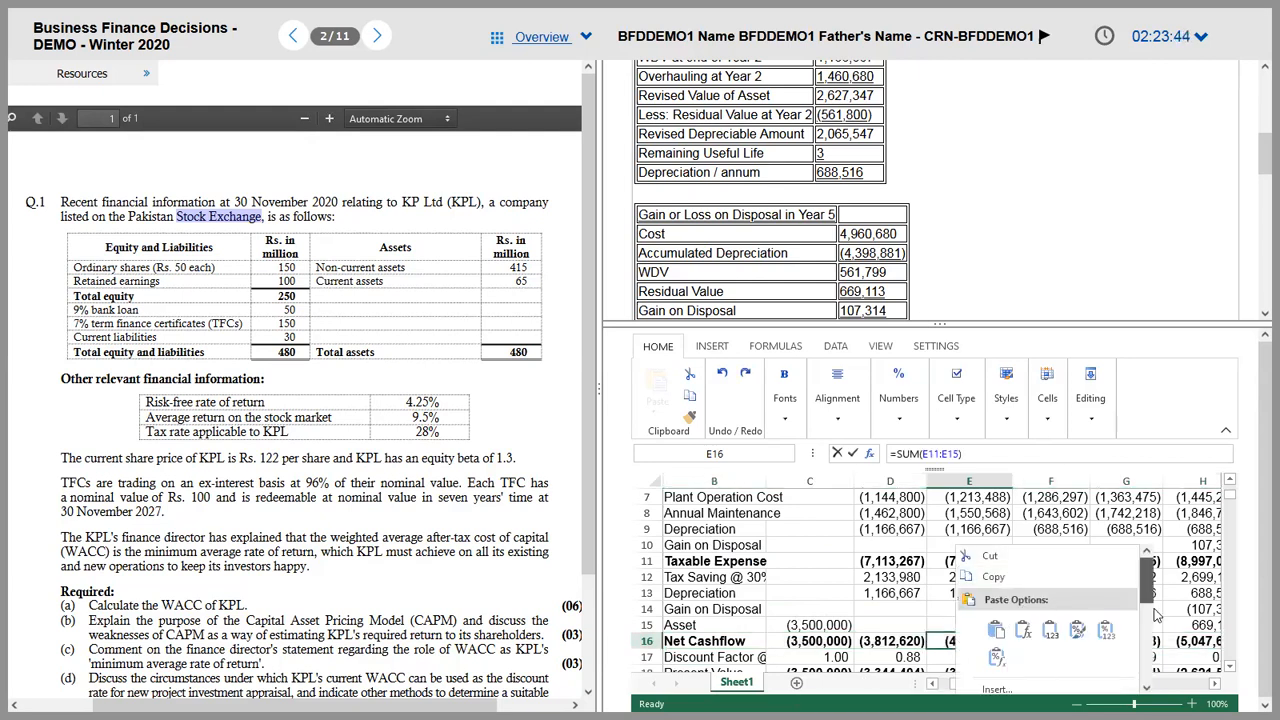
pyautogui.click(1040, 572)
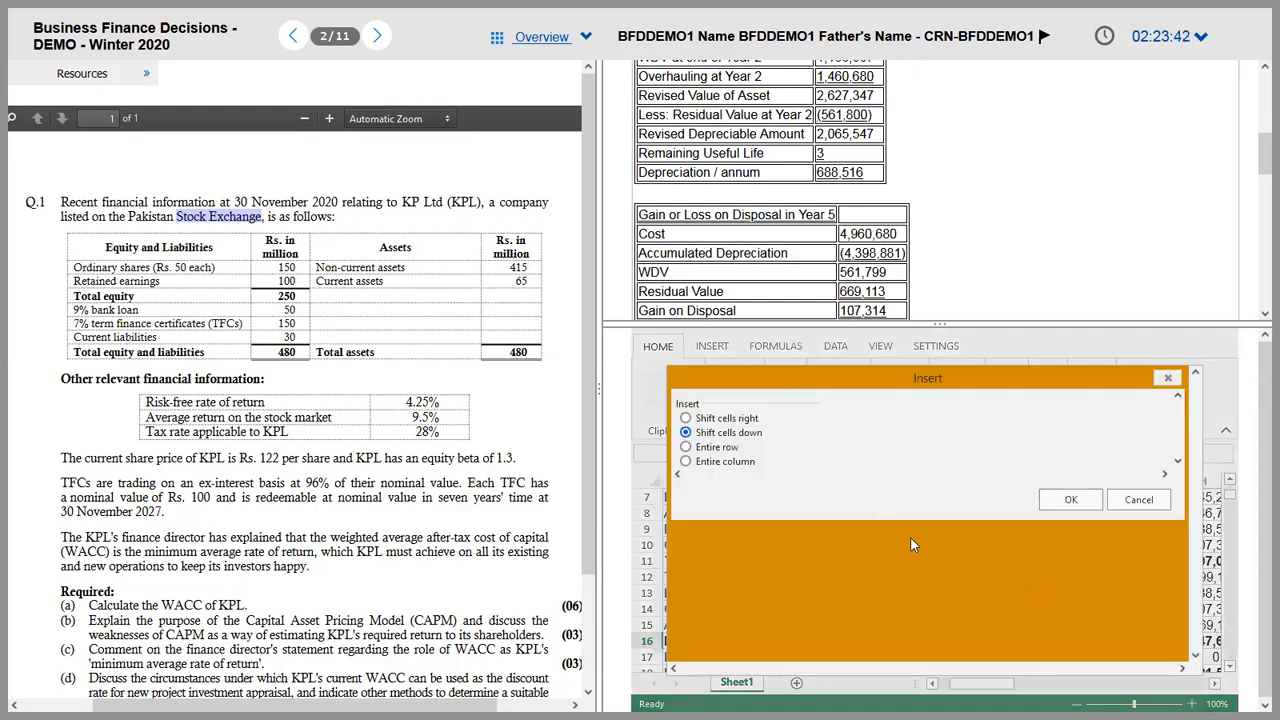
pyautogui.click(727, 448)
pyautogui.click(1072, 500)
# Step: Label the new row 16 'Overhauling Cost'
pyautogui.press('Left')
pyautogui.press('Left')
pyautogui.press('Left')
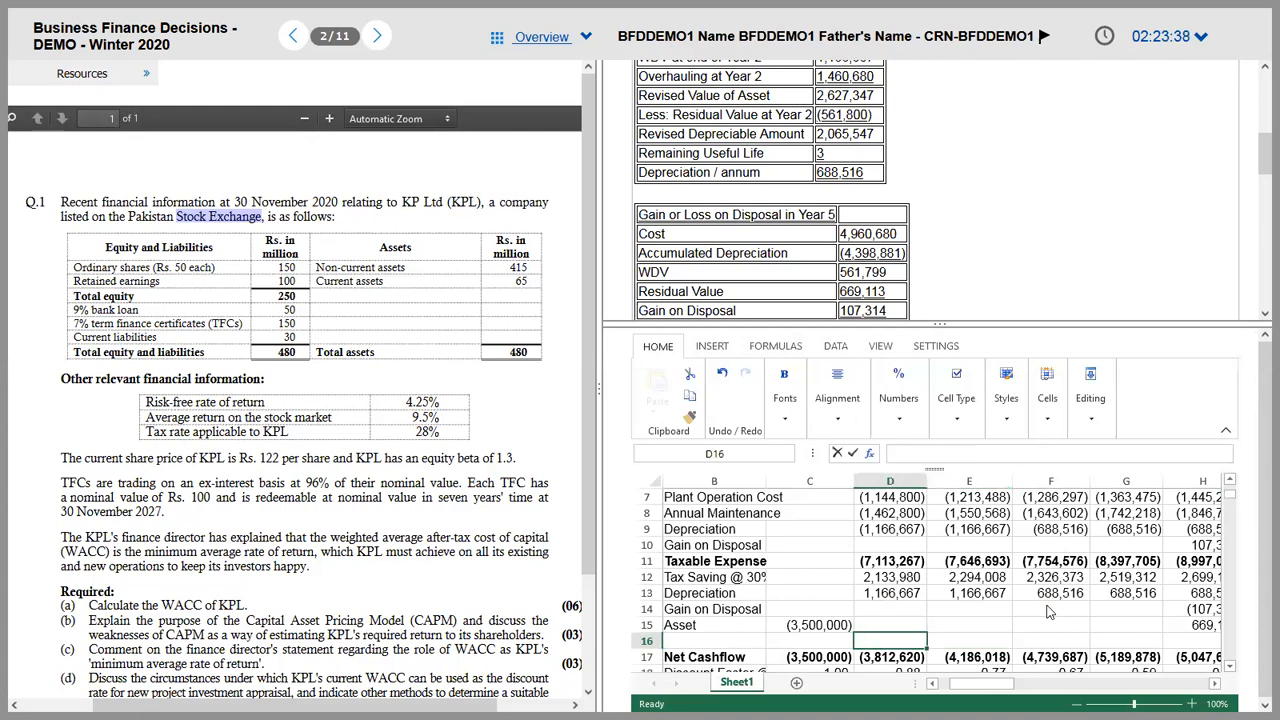
pyautogui.write('oVERH')
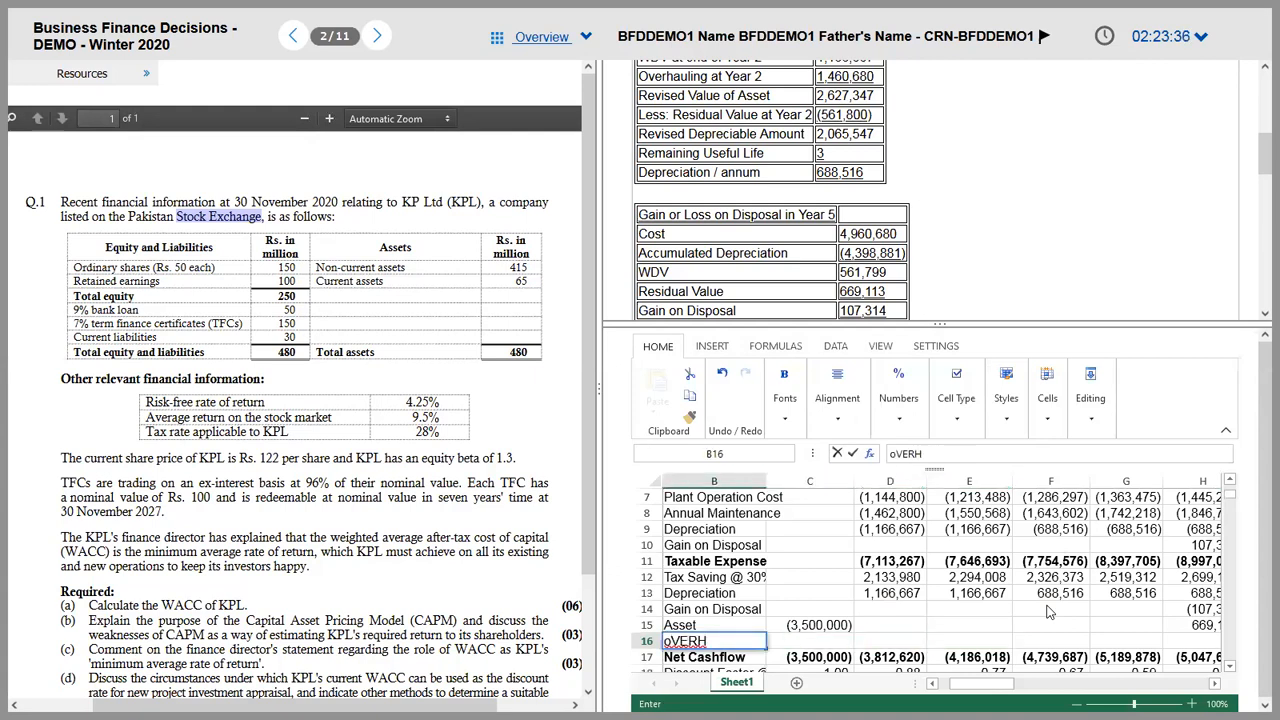
pyautogui.write('AULING')
pyautogui.hotkey('ctrl', 'Return')
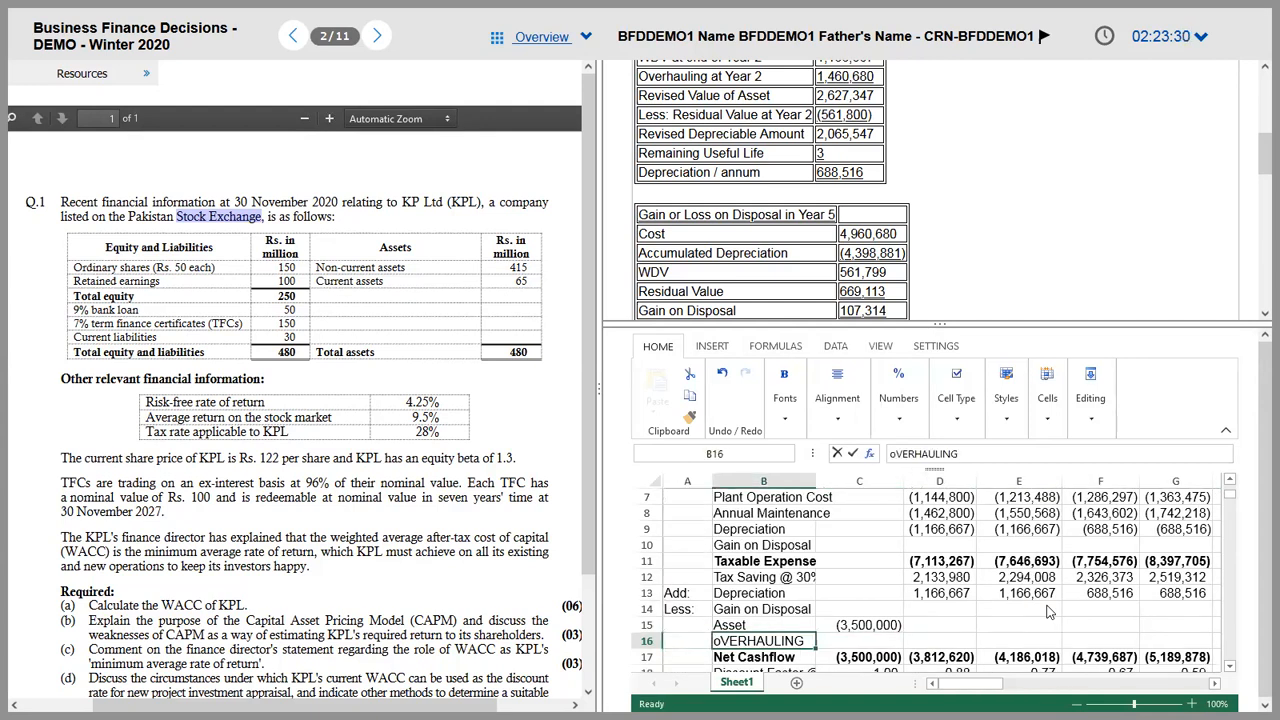
pyautogui.write('Overhaul')
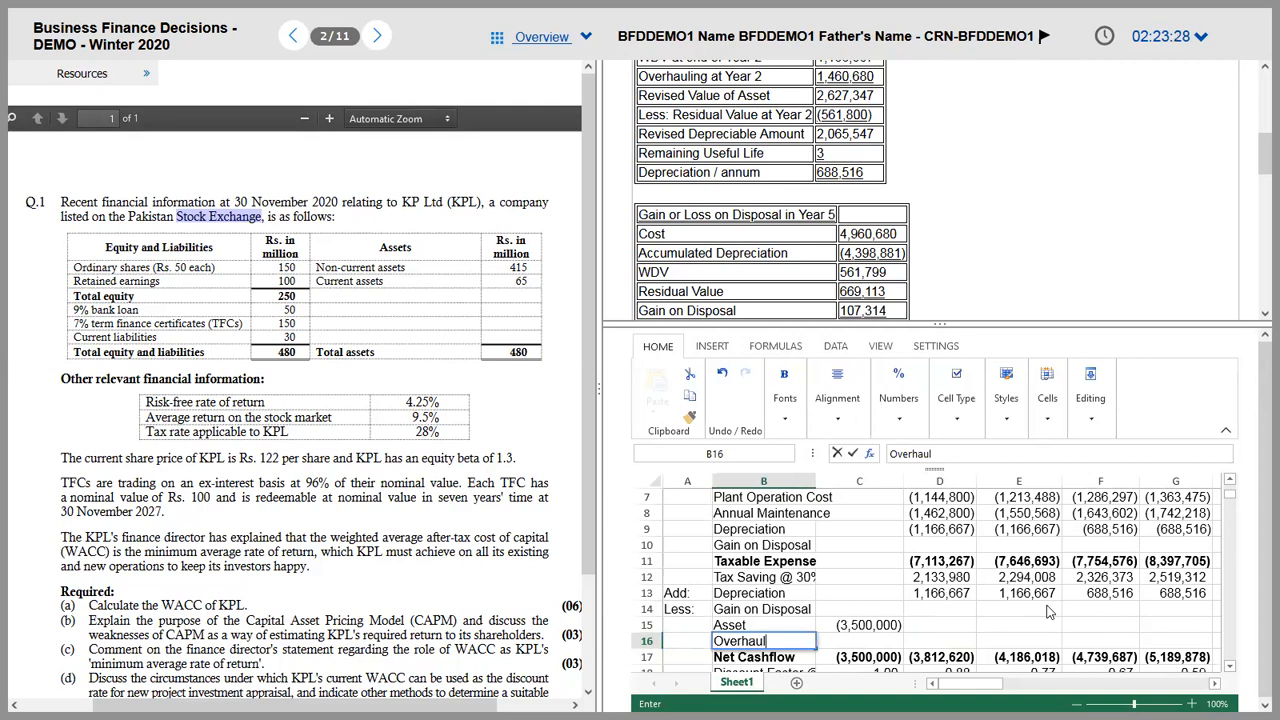
pyautogui.write('ing Cost')
pyautogui.press('Tab')
# Step: Link the year-2 cell E16 to the overhauling figure with =K6
pyautogui.press('Right')
pyautogui.press('Right')
pyautogui.press('Left')
pyautogui.press('Up')
pyautogui.press('Up')
pyautogui.press('Up')
pyautogui.press('Up')
pyautogui.press('Up')
pyautogui.press('Up')
pyautogui.press('Up')
pyautogui.press('Up')
pyautogui.press('Up')
pyautogui.press('Up')
pyautogui.press('Up')
pyautogui.press('Up')
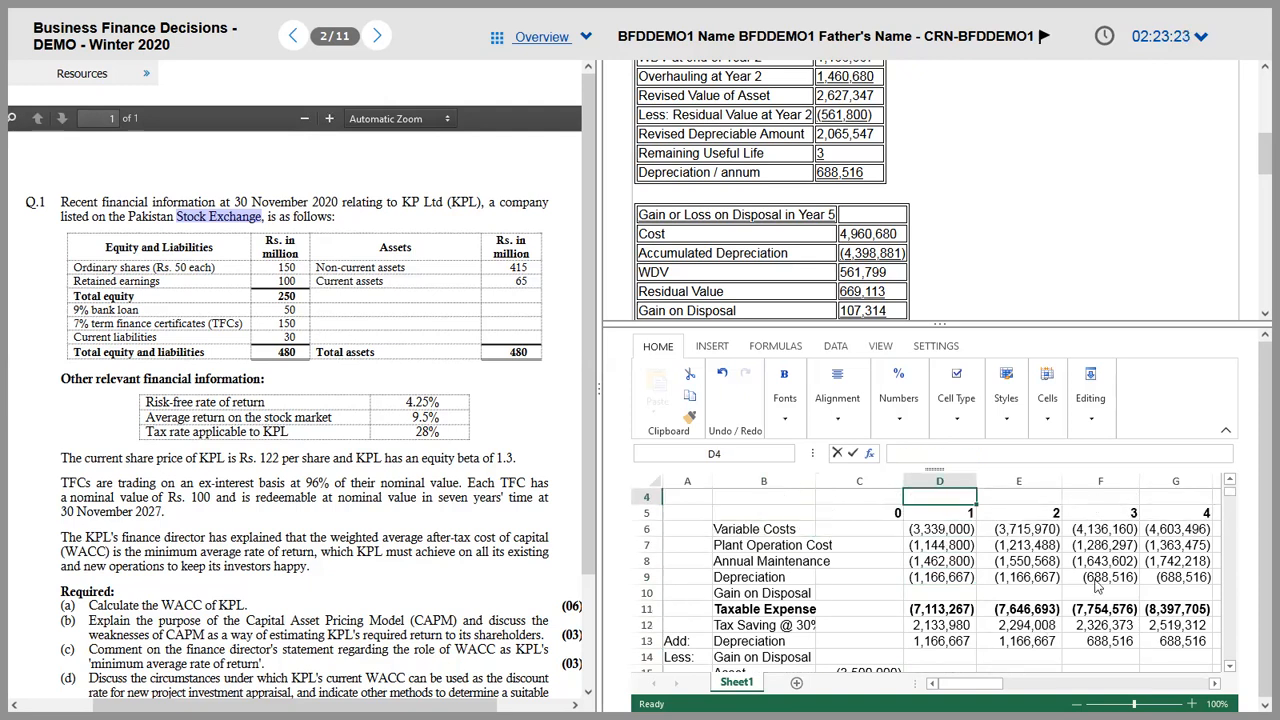
pyautogui.click(1226, 430)
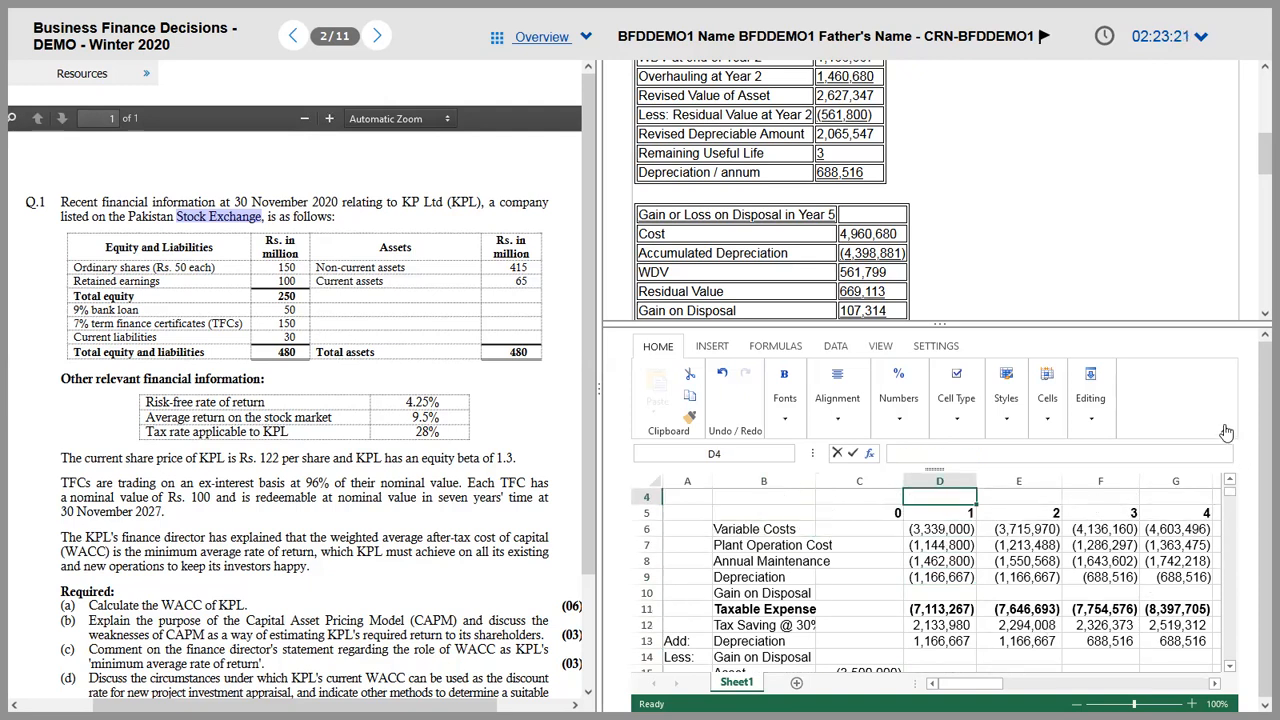
pyautogui.click(989, 625)
pyautogui.press('Up')
pyautogui.press('Left')
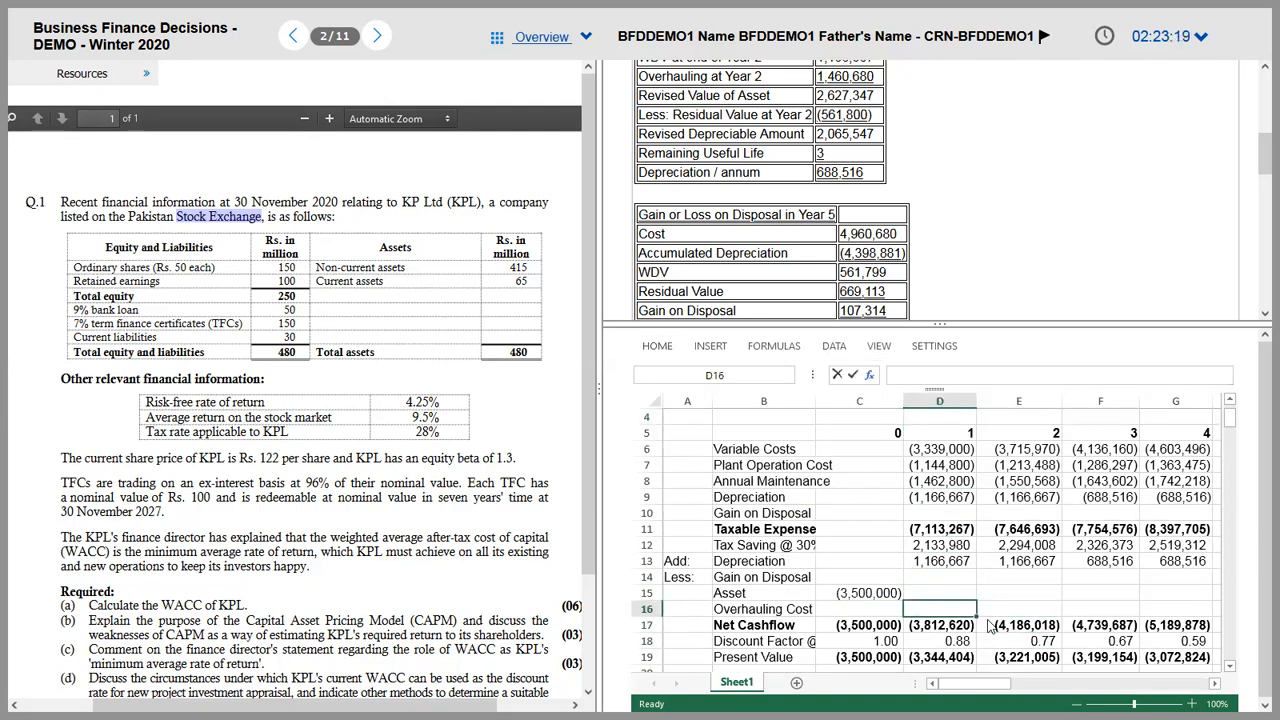
pyautogui.press('Right')
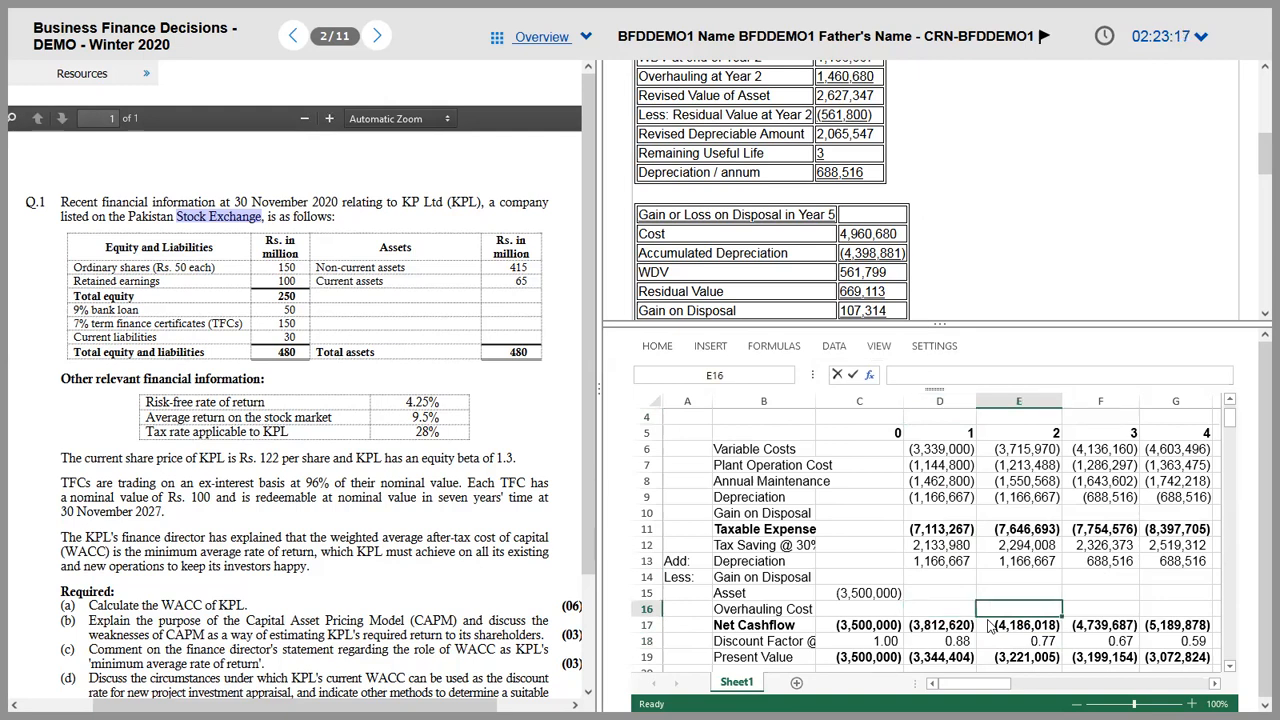
pyautogui.write('=')
pyautogui.press('Right')
pyautogui.press('Right')
pyautogui.press('Right')
pyautogui.press('Right')
pyautogui.press('Right')
pyautogui.press('Up')
pyautogui.press('Up')
pyautogui.press('Up')
pyautogui.press('Up')
pyautogui.press('Up')
pyautogui.press('Up')
pyautogui.press('Up')
pyautogui.press('Up')
pyautogui.press('Up')
pyautogui.press('Up')
pyautogui.press('Up')
pyautogui.press('Right')
pyautogui.press('Down')
pyautogui.hotkey('ctrl', 'Return')
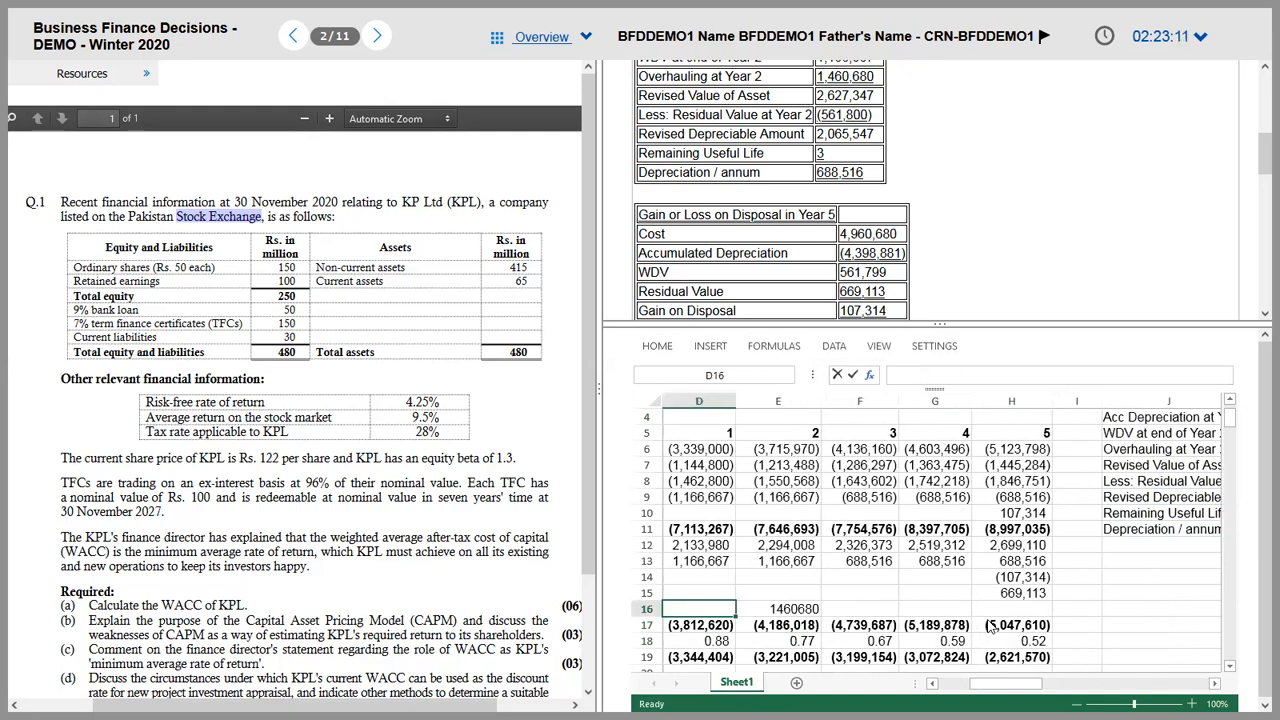
# Step: Edit E16 to =-K6 so the year-2 outflow reads -1460680
pyautogui.click(897, 375)
pyautogui.write('-')
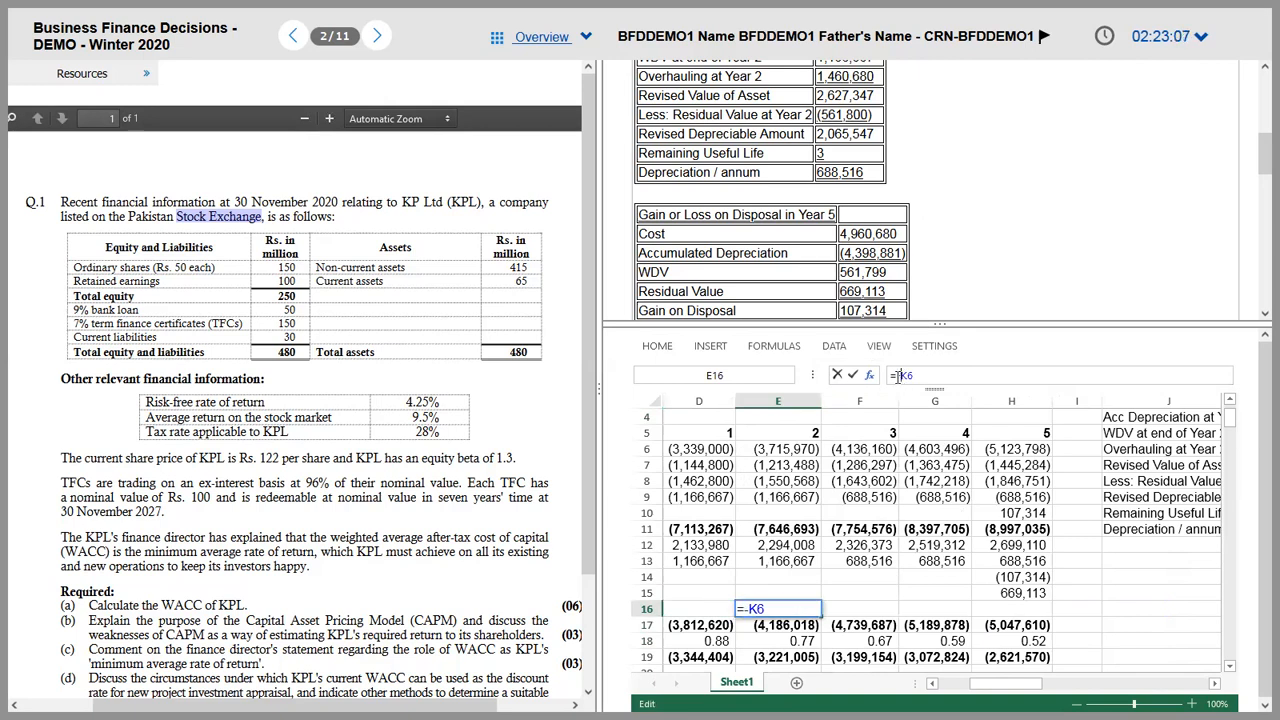
pyautogui.press('Return')
pyautogui.press('Left')
pyautogui.press('Left')
pyautogui.press('Up')
pyautogui.press('Right')
pyautogui.press('Right')
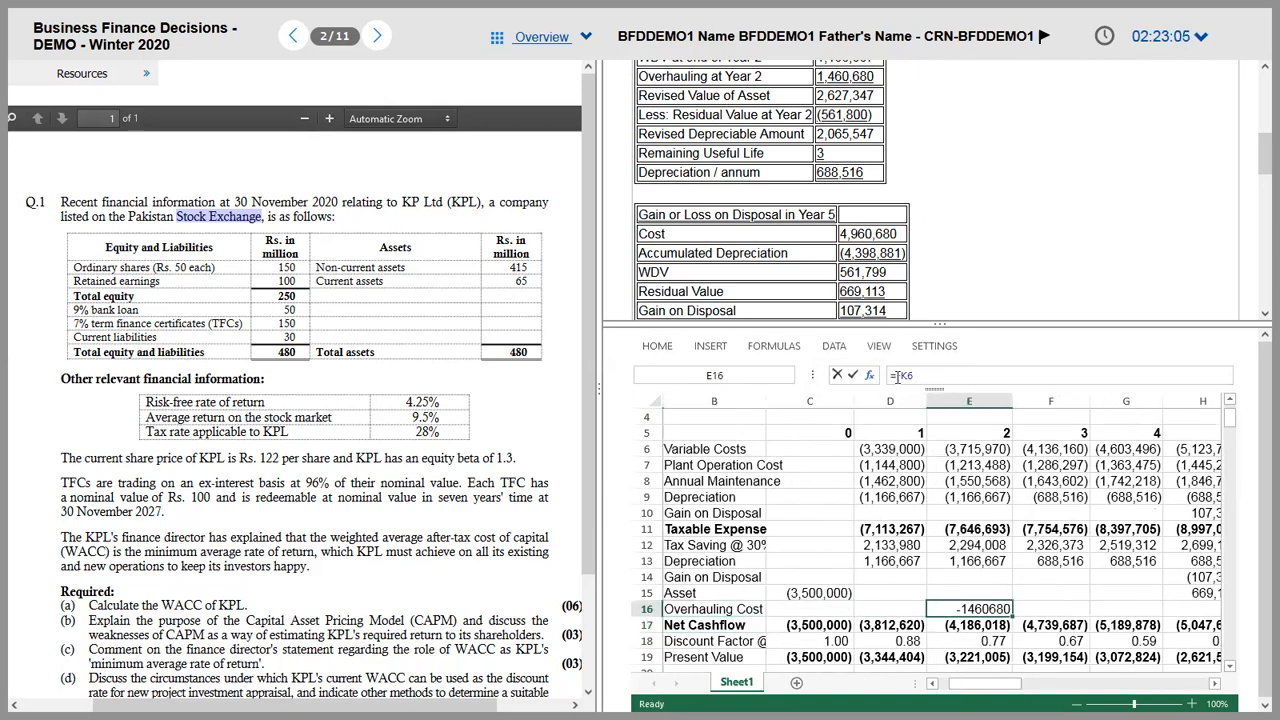
# Step: Give the year-2 overhauling cost the asset row's bracketed number format
pyautogui.click(915, 497)
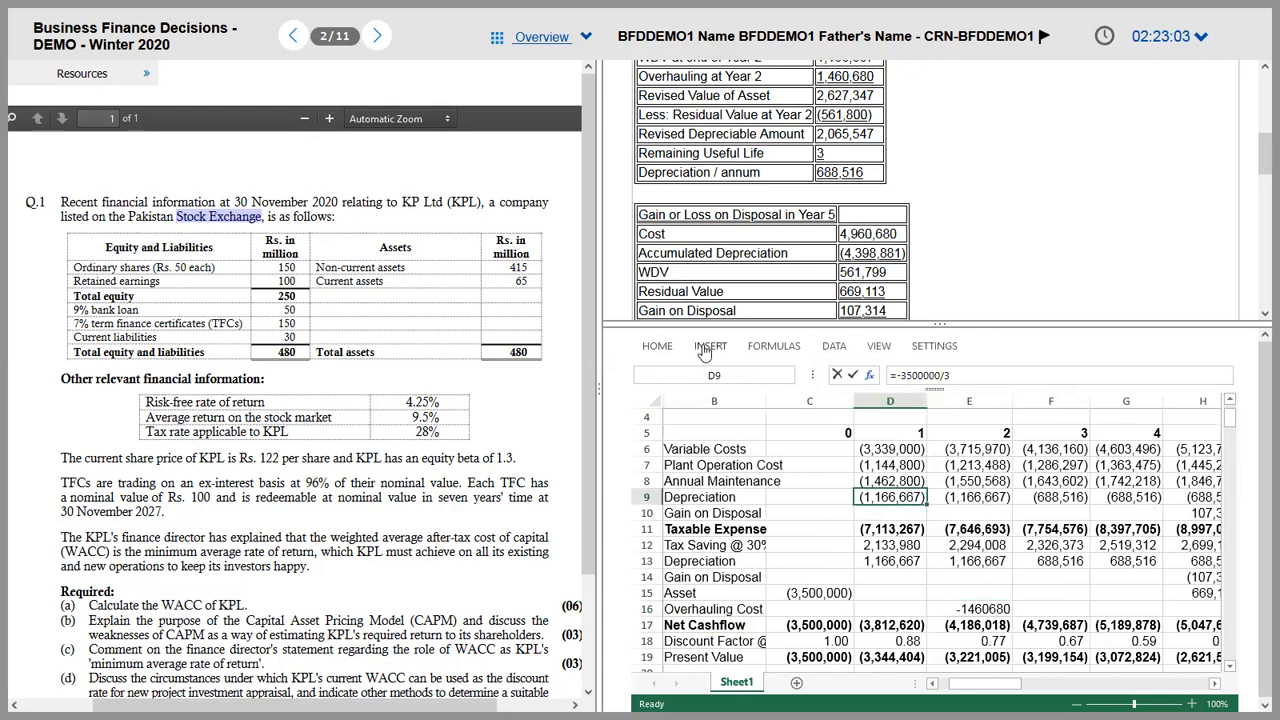
pyautogui.click(660, 346)
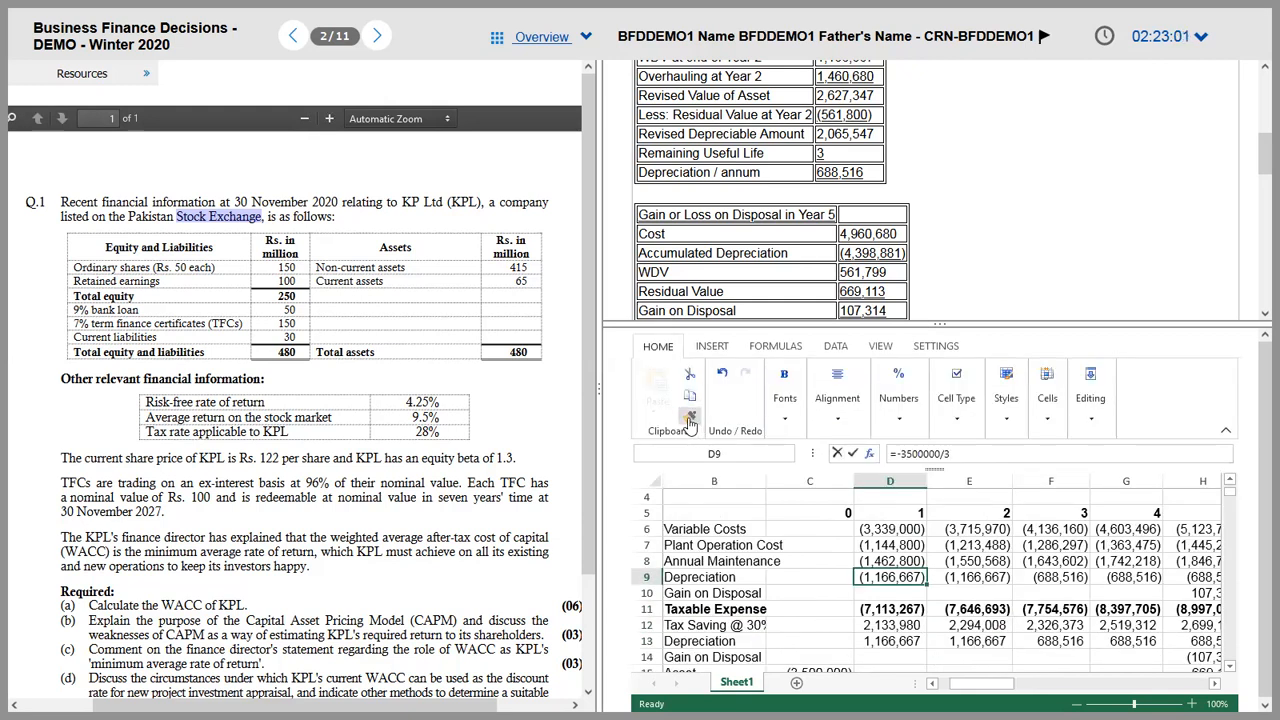
pyautogui.click(1007, 668)
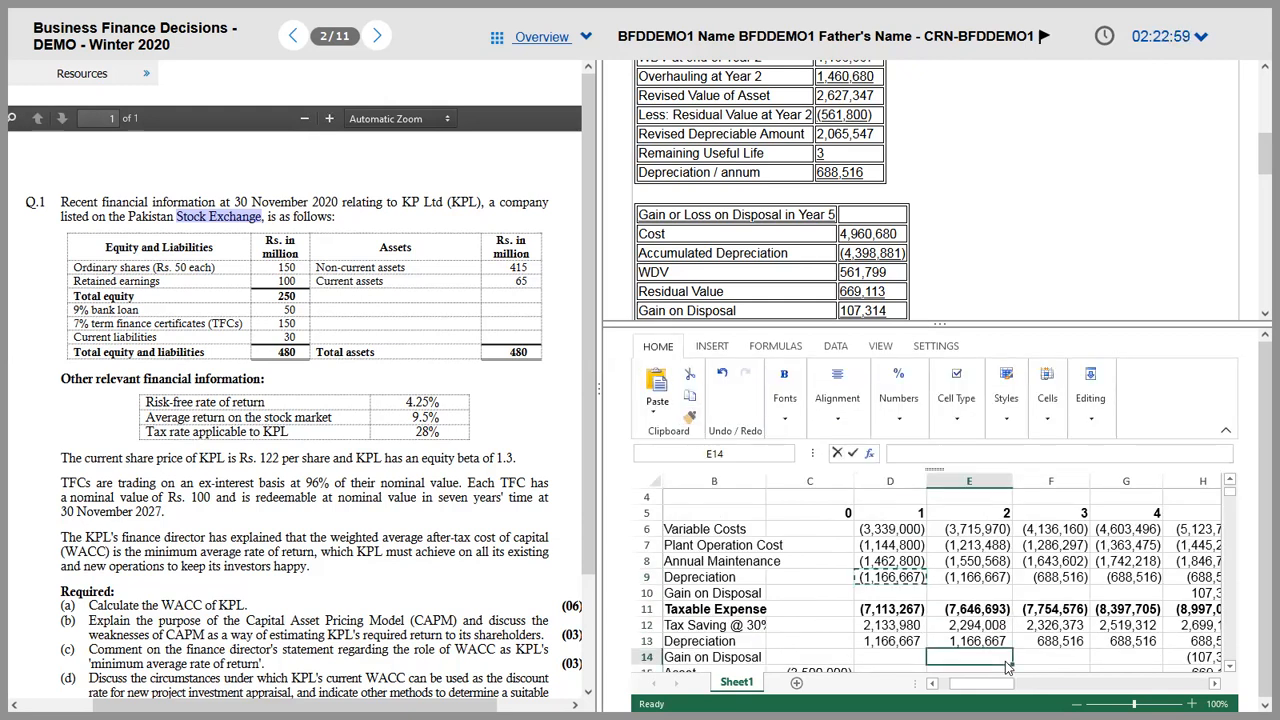
pyautogui.click(1007, 668)
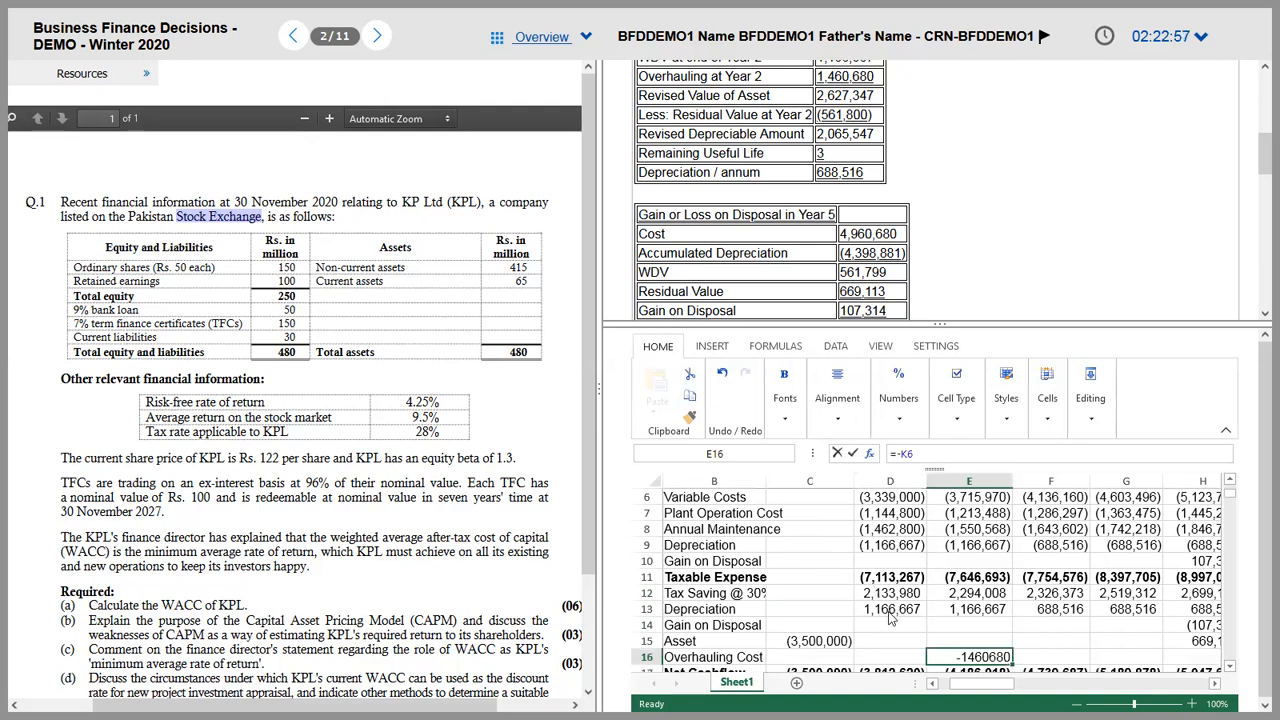
pyautogui.click(832, 644)
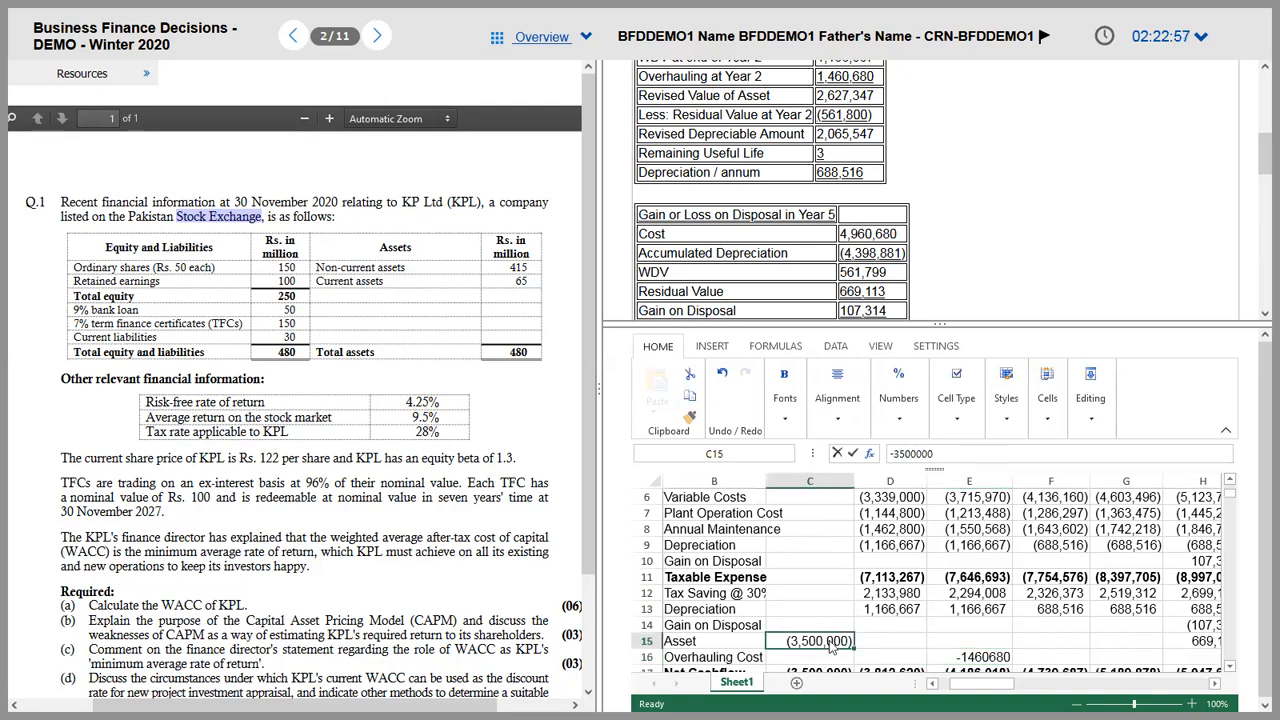
pyautogui.click(985, 657)
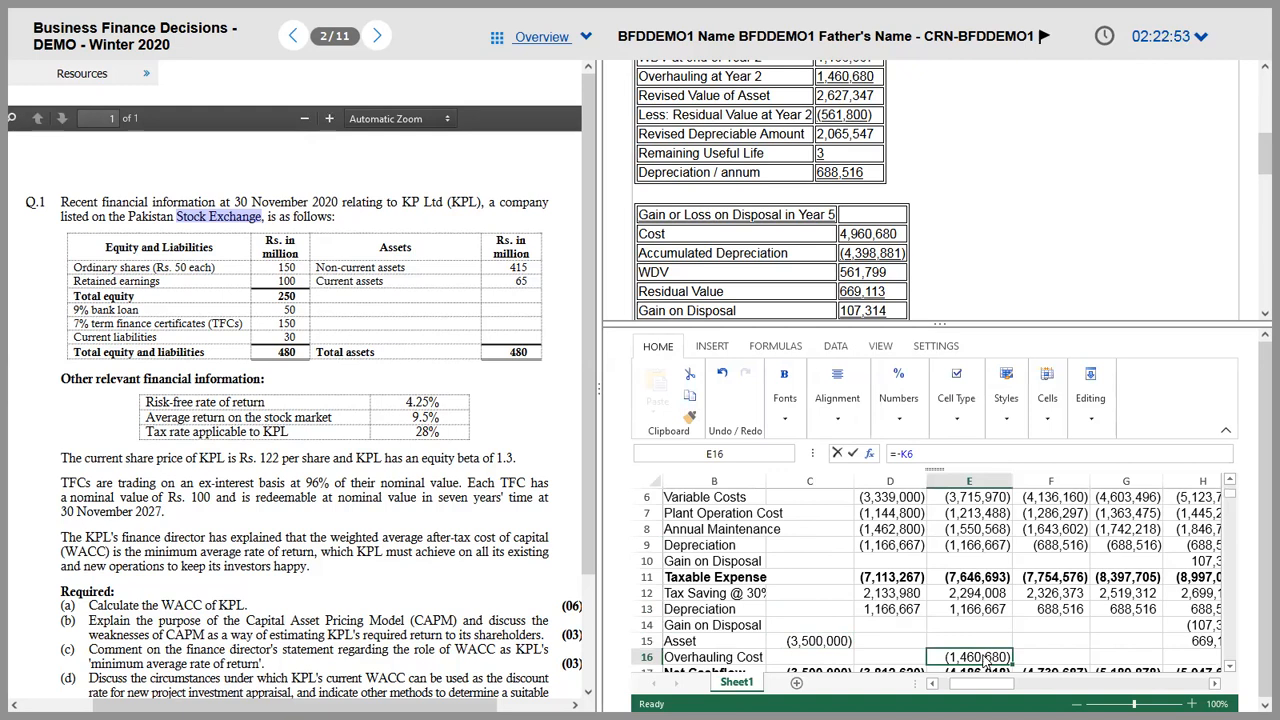
# Step: Extend the year-0 Net Cashflow total to include the overhauling row and paste it across the years
pyautogui.press('Down')
pyautogui.press('Left')
pyautogui.press('Left')
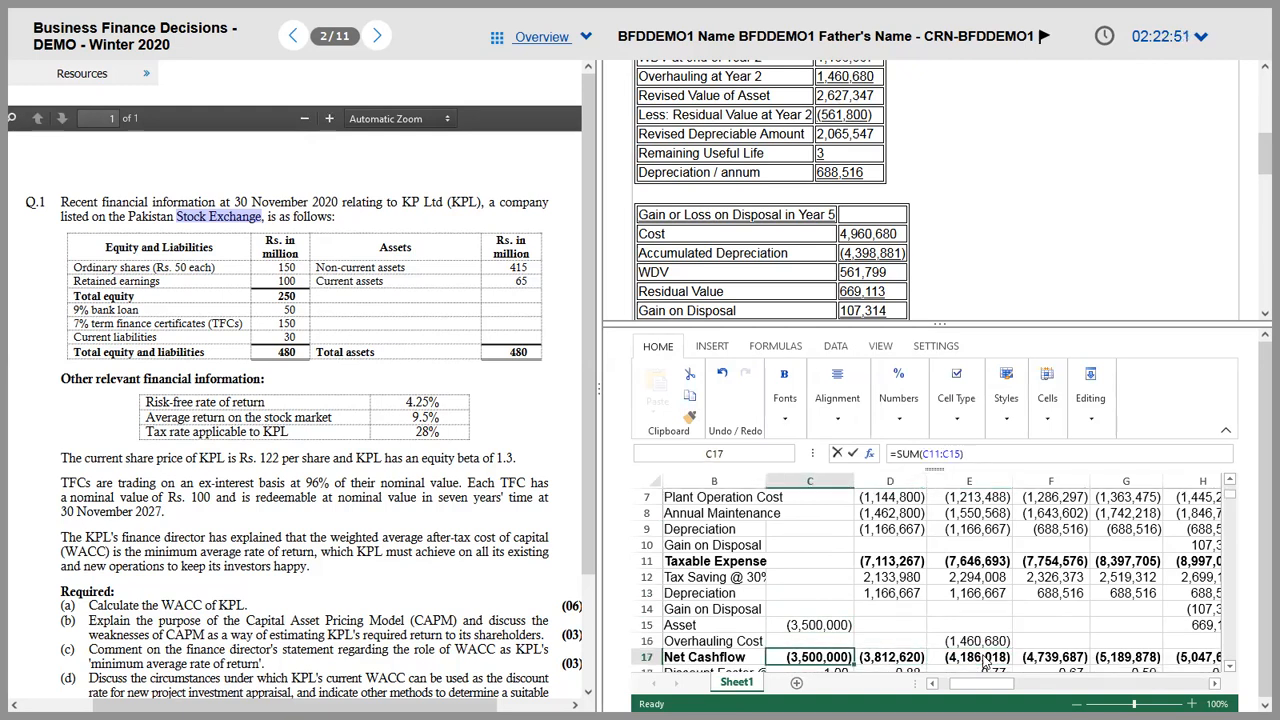
pyautogui.click(974, 452)
pyautogui.moveTo(853, 632); pyautogui.dragTo(1200, 641)
pyautogui.press('Return')
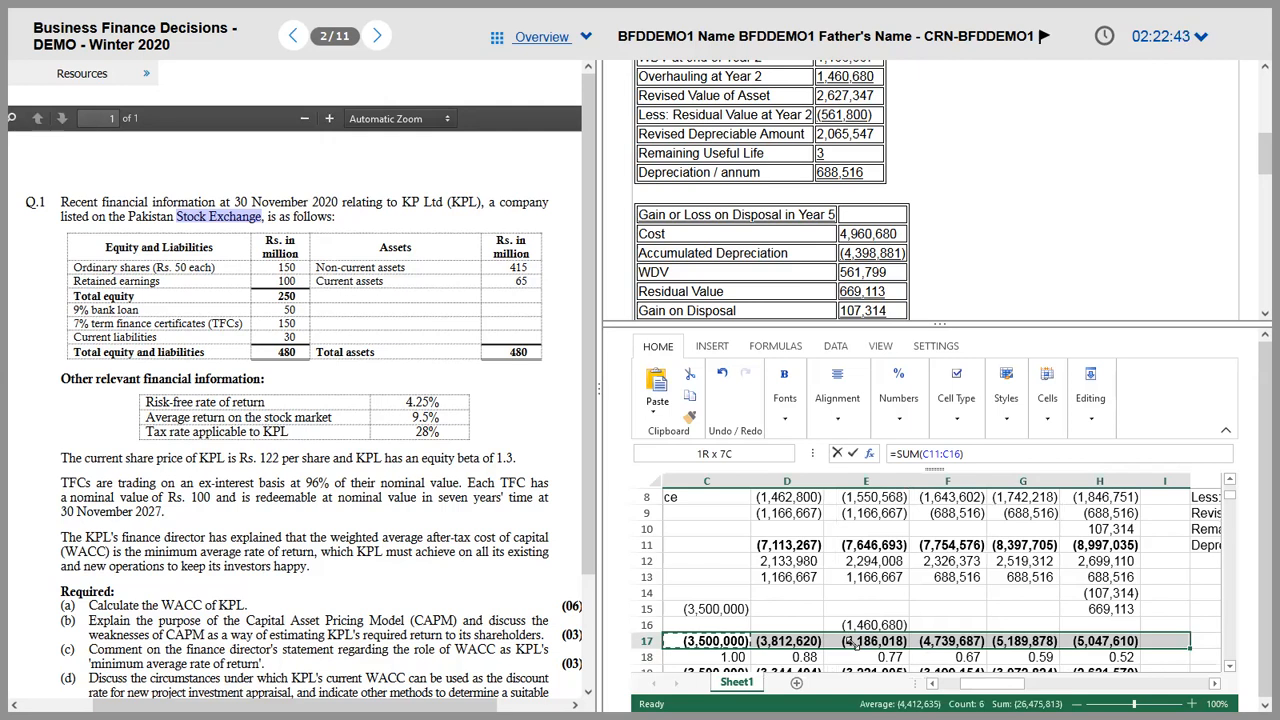
pyautogui.hotkey('ctrl', 'c')
pyautogui.press('Left')
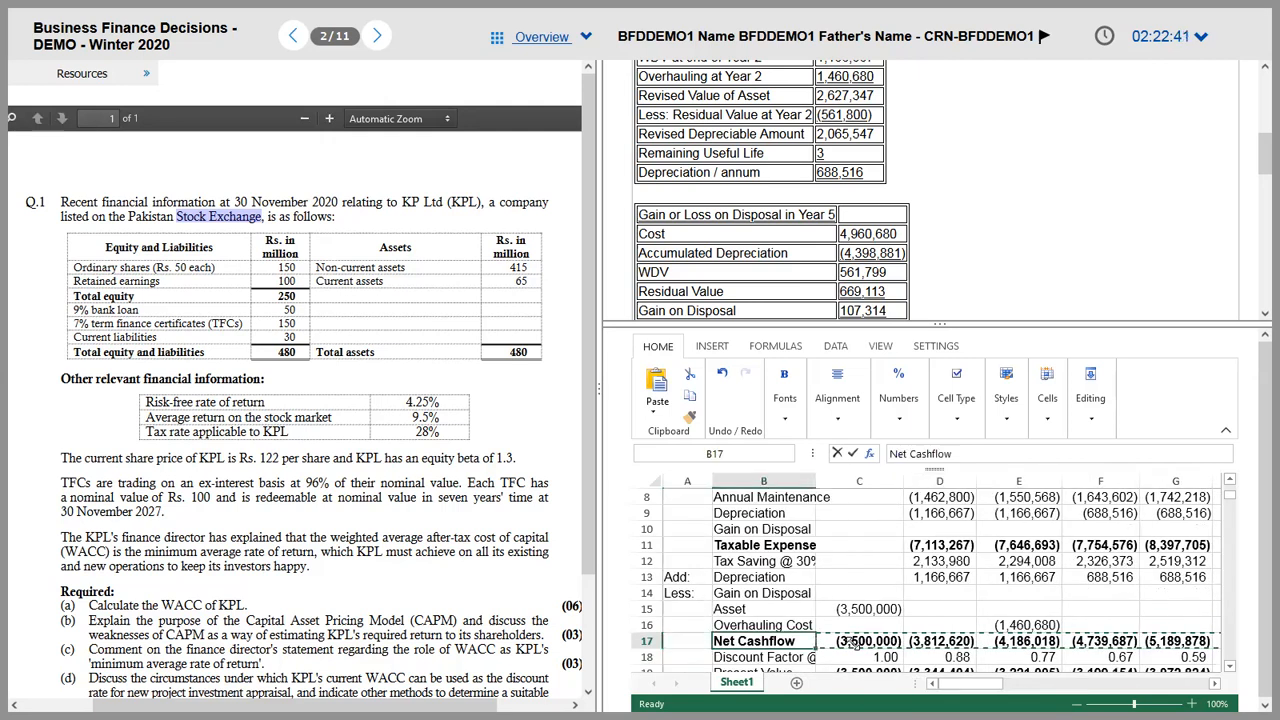
pyautogui.click(853, 642)
pyautogui.hotkey('shift', 'Right')
pyautogui.hotkey('shift', 'Right')
pyautogui.hotkey('shift', 'Right')
pyautogui.hotkey('shift', 'Right')
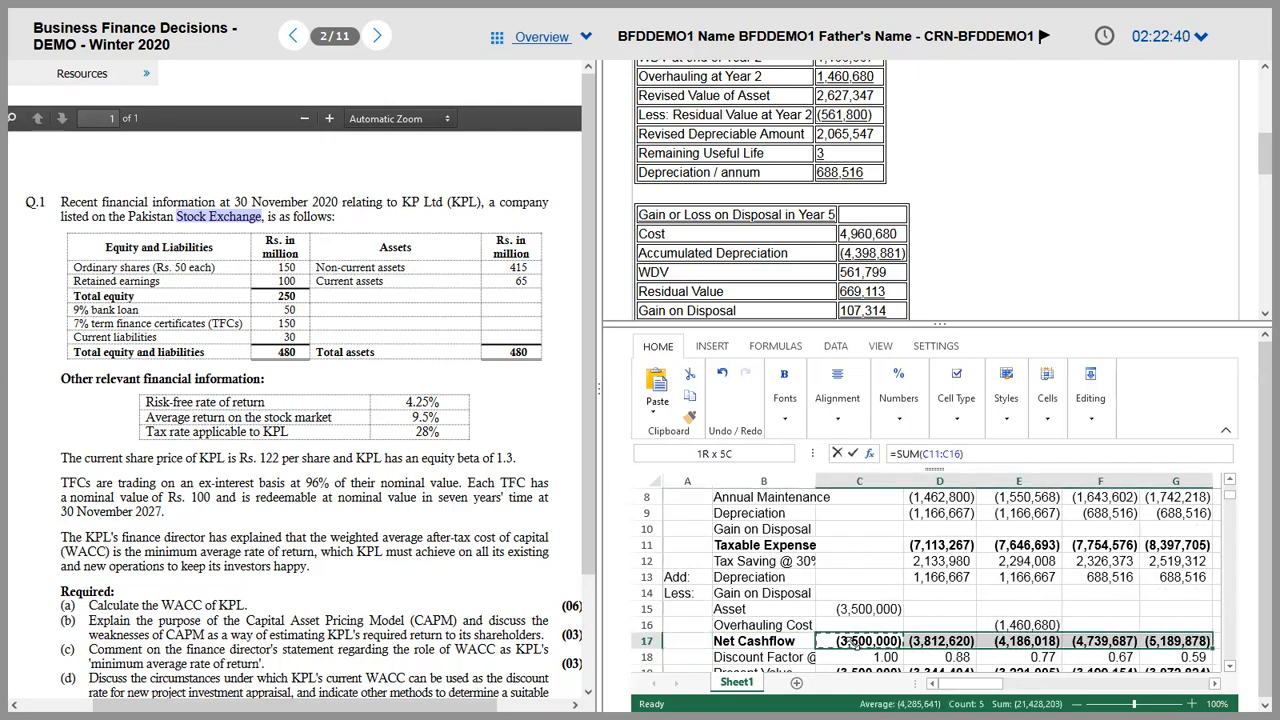
pyautogui.hotkey('shift', 'Right')
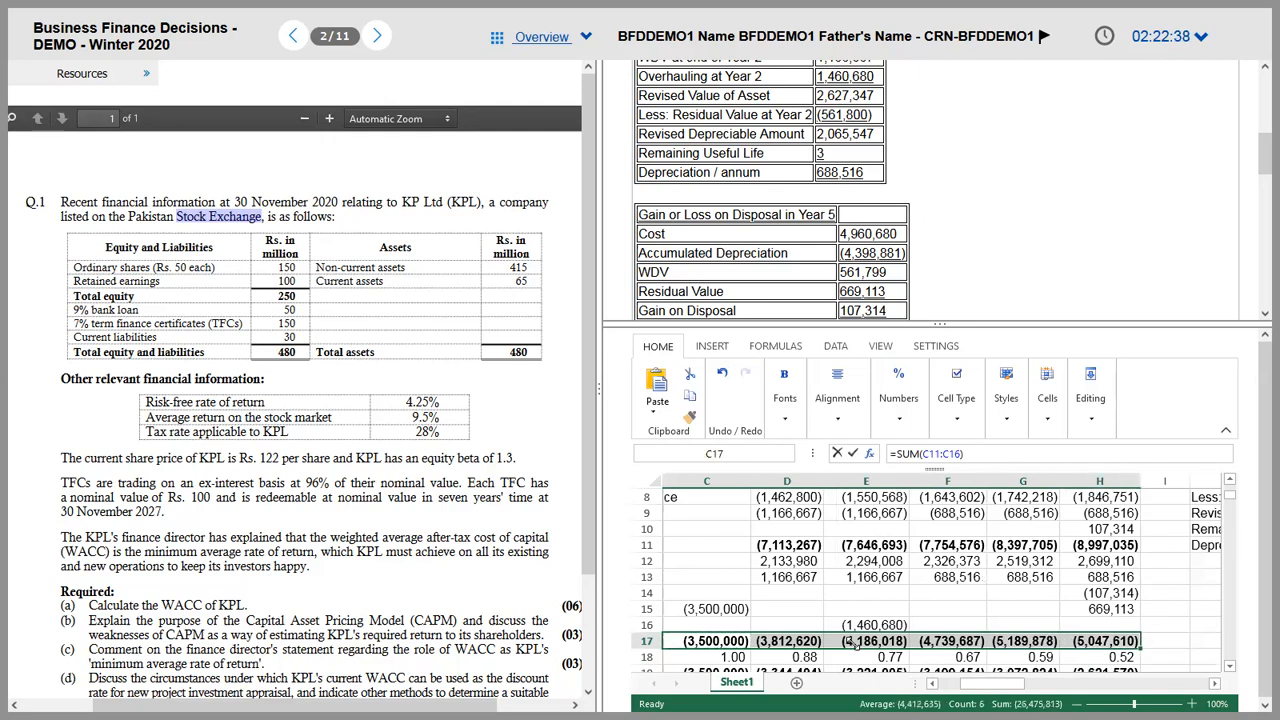
pyautogui.hotkey('ctrl', 'shift', 'v')
# Step: Correct E17 to =SUM(E11:E16) so year-2 Net Cashflow reads (5,646,698)
pyautogui.press('Right')
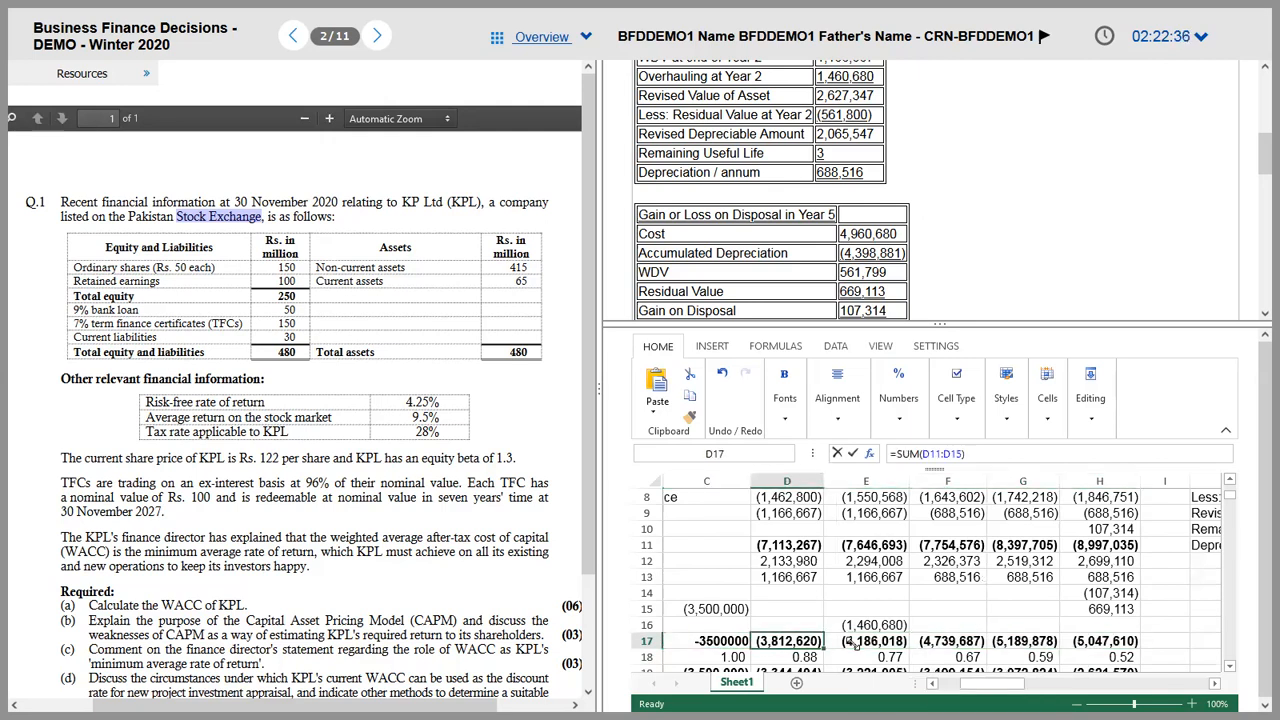
pyautogui.press('Down')
pyautogui.press('Down')
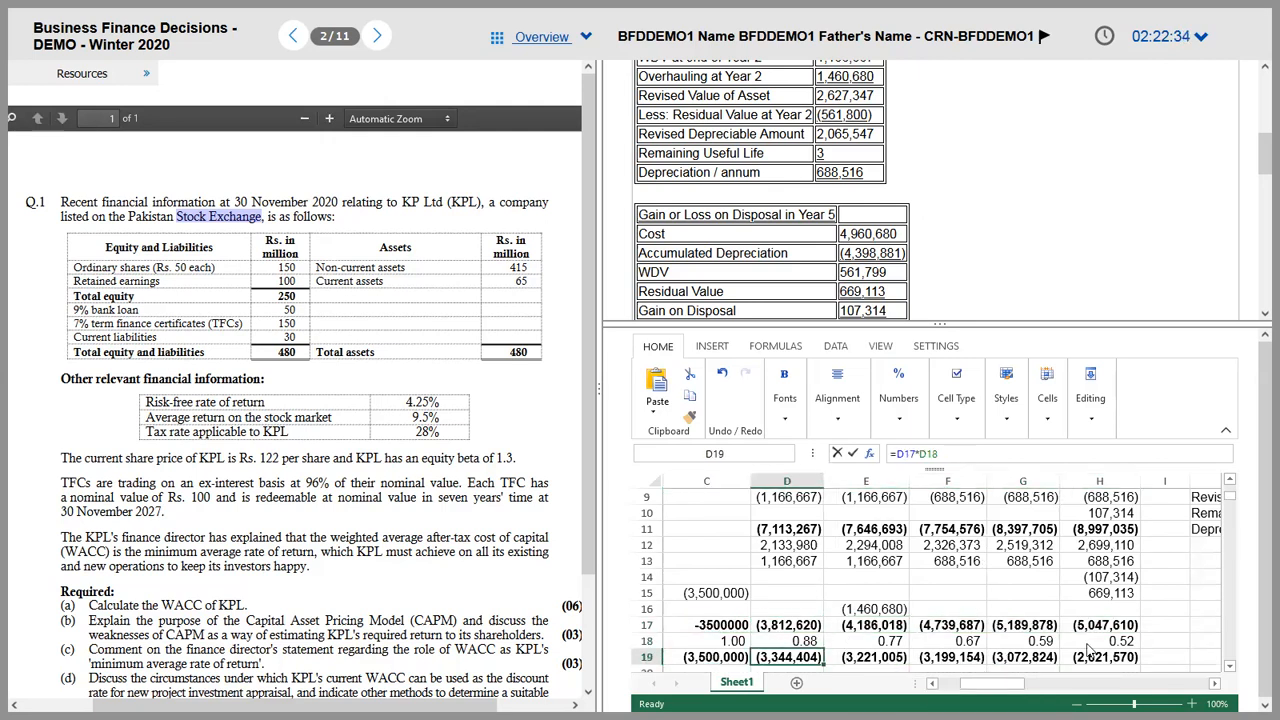
pyautogui.press('Up')
pyautogui.press('Up')
pyautogui.press('Left')
pyautogui.press('Right')
pyautogui.press('Right')
pyautogui.press('Left')
pyautogui.press('Left')
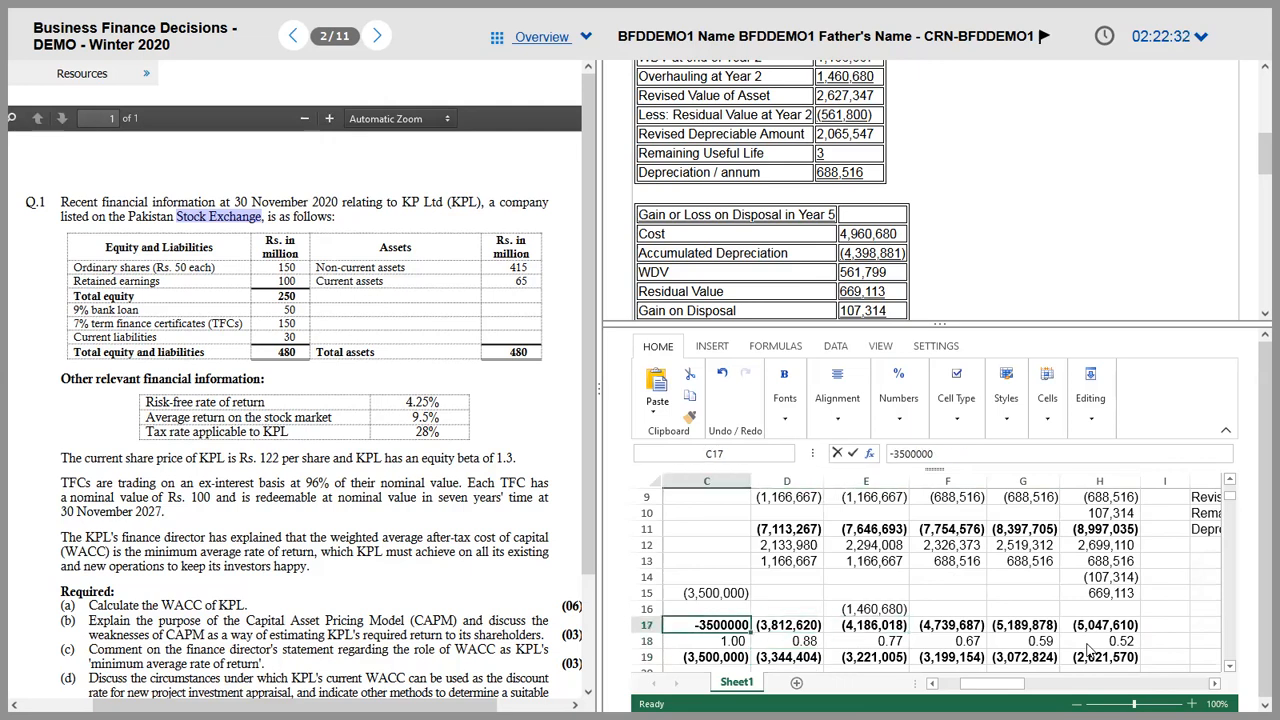
pyautogui.press('Right')
pyautogui.press('Right')
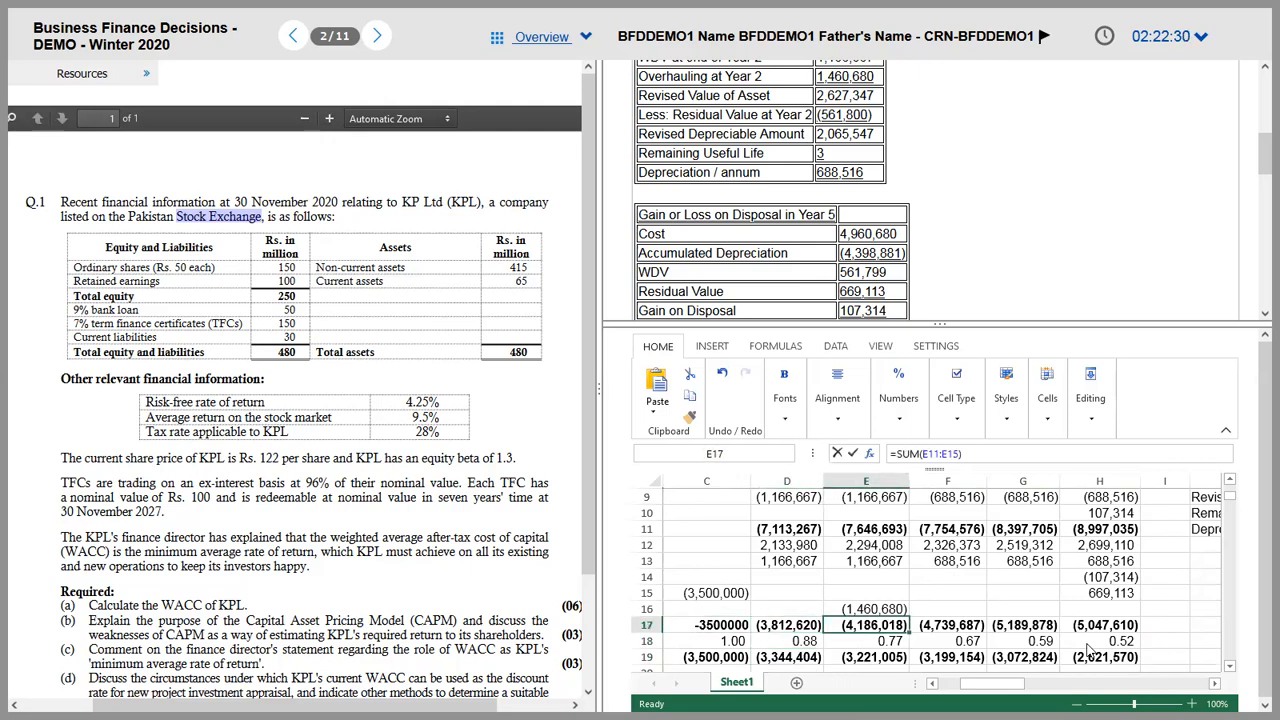
pyautogui.press('F2')
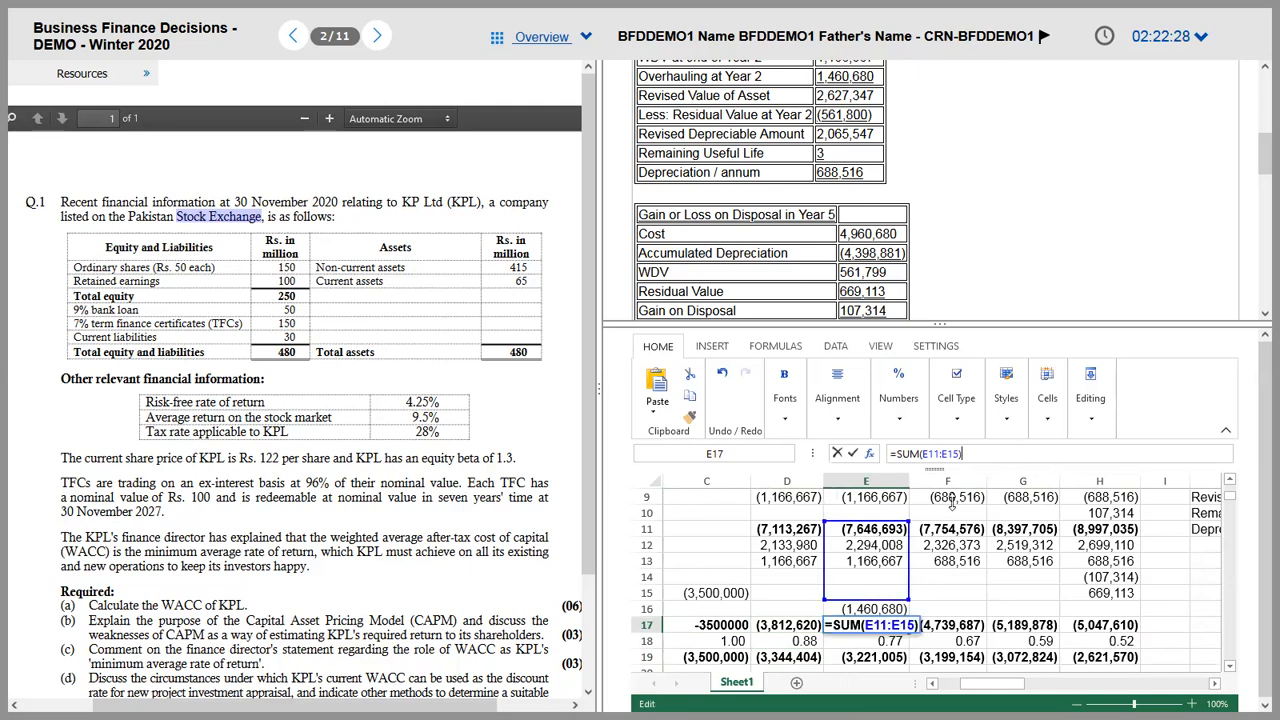
pyautogui.moveTo(905, 597); pyautogui.dragTo(908, 609)
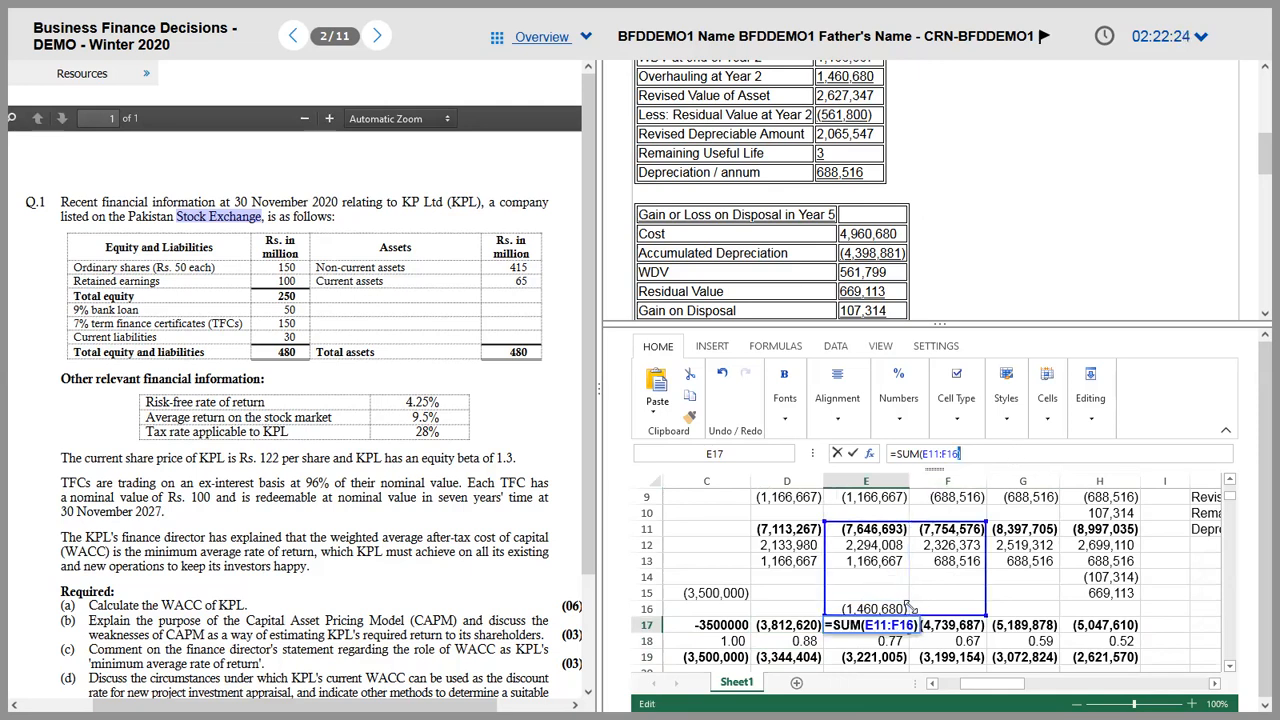
pyautogui.moveTo(988, 619); pyautogui.dragTo(904, 609)
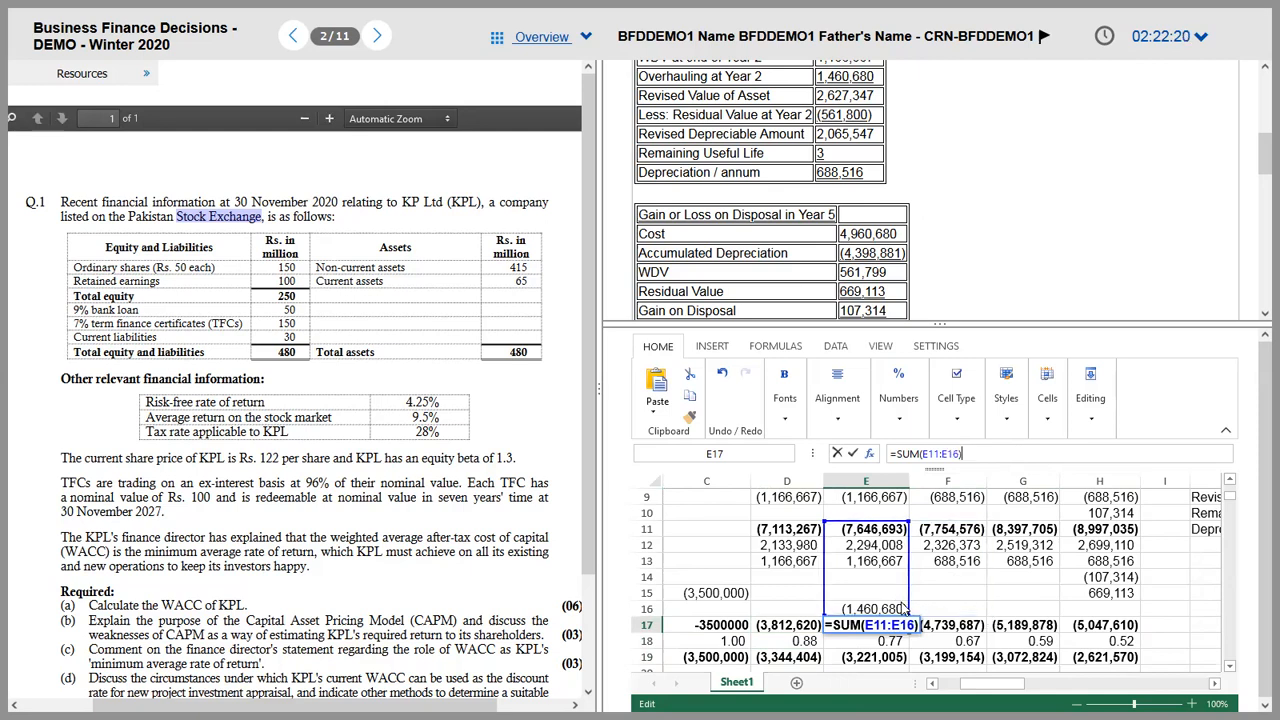
pyautogui.press('Return')
pyautogui.press('Up')
# Step: Review the discount factor, present value and NPV (20,082,903) formulas in the cash flow table
pyautogui.hotkey('ctrl', 'Left')
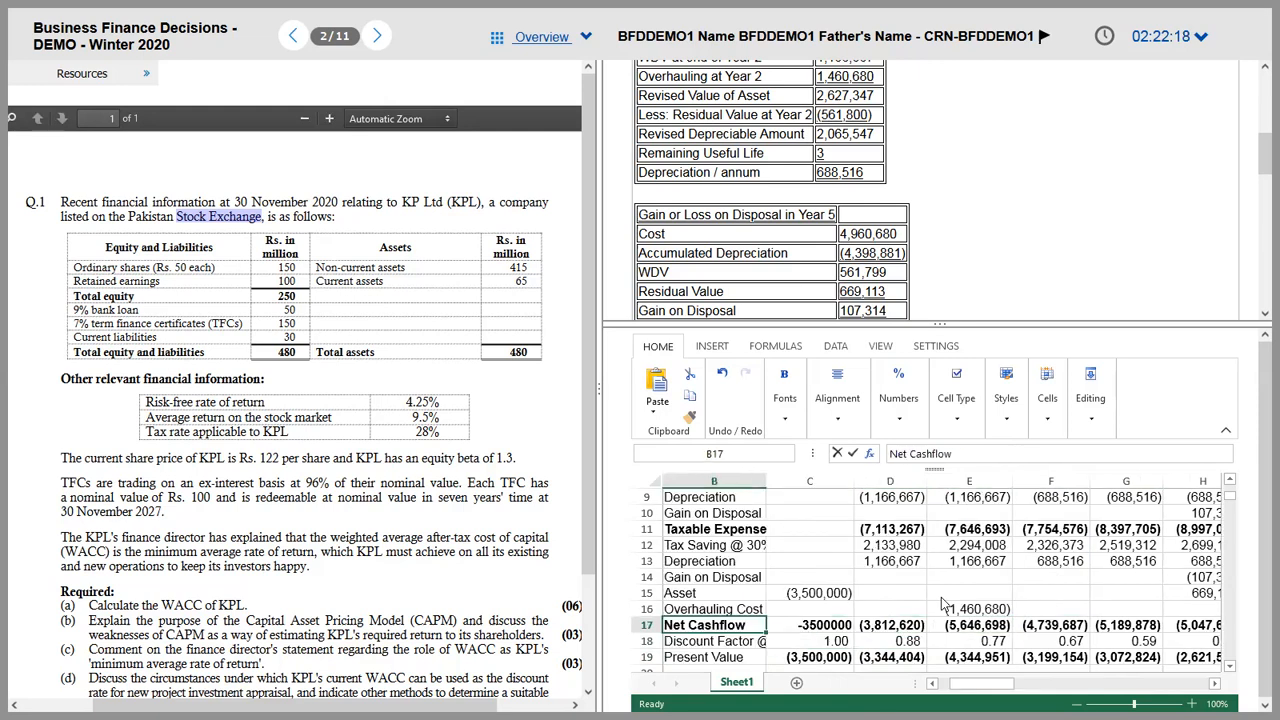
pyautogui.press('Down')
pyautogui.press('Right')
pyautogui.press('Right')
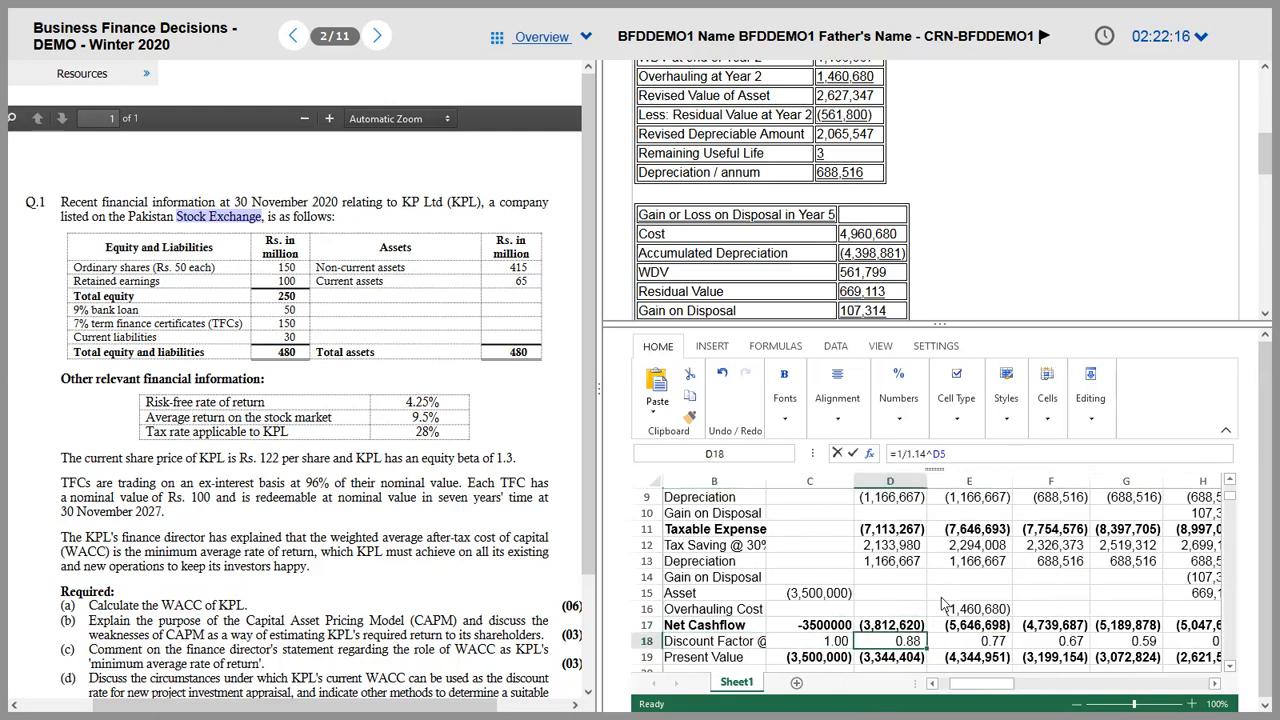
pyautogui.press('Left')
pyautogui.press('Up')
pyautogui.press('Right')
pyautogui.press('Left')
pyautogui.press('Down')
pyautogui.press('Down')
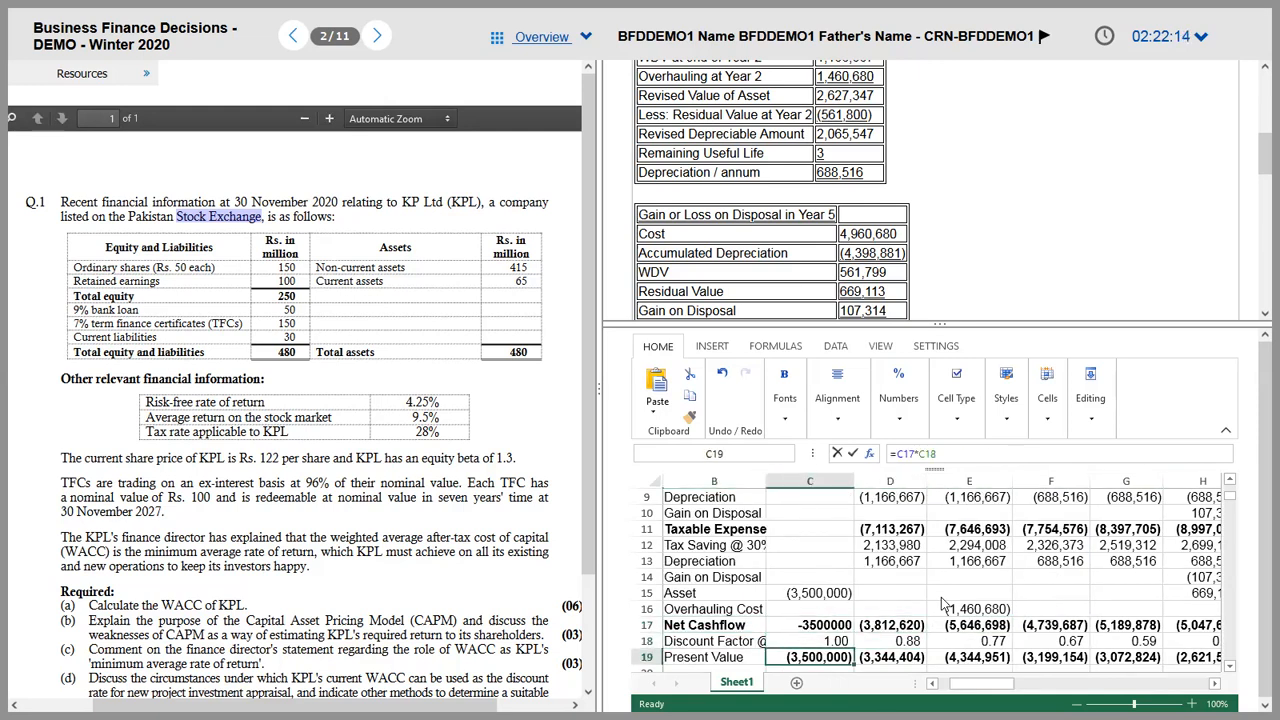
pyautogui.press('Down')
pyautogui.press('Down')
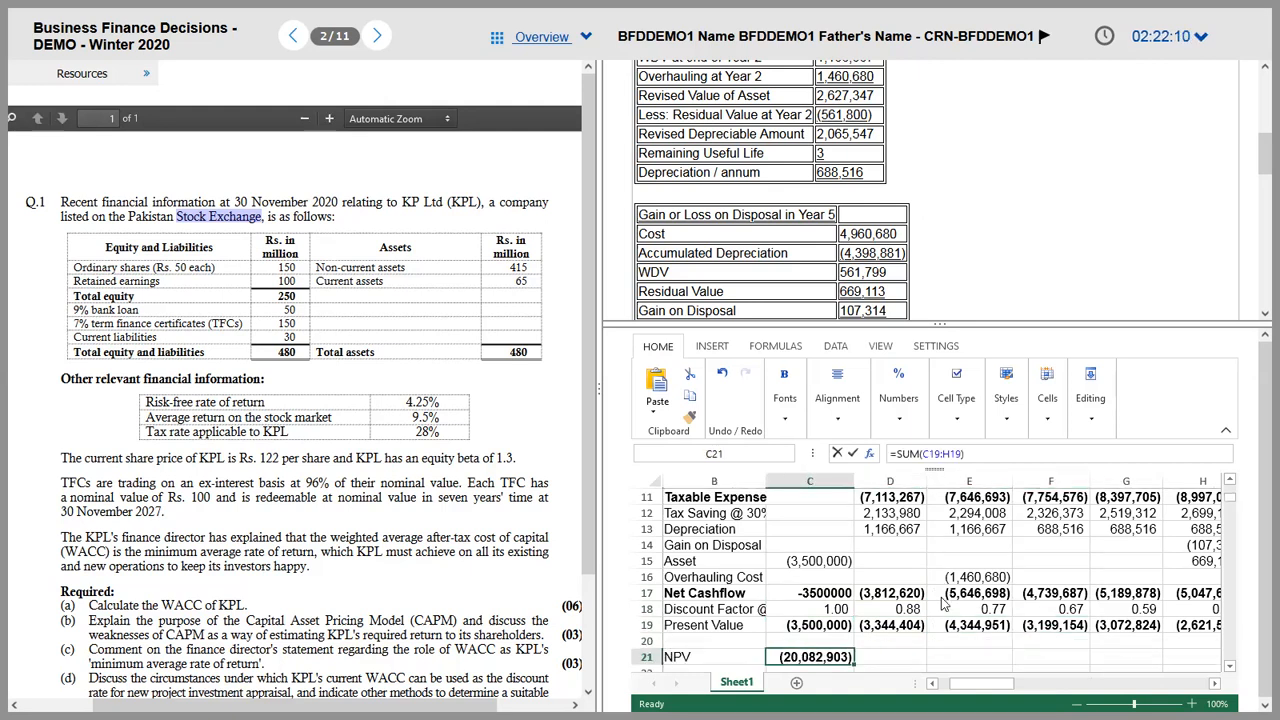
pyautogui.press('Down')
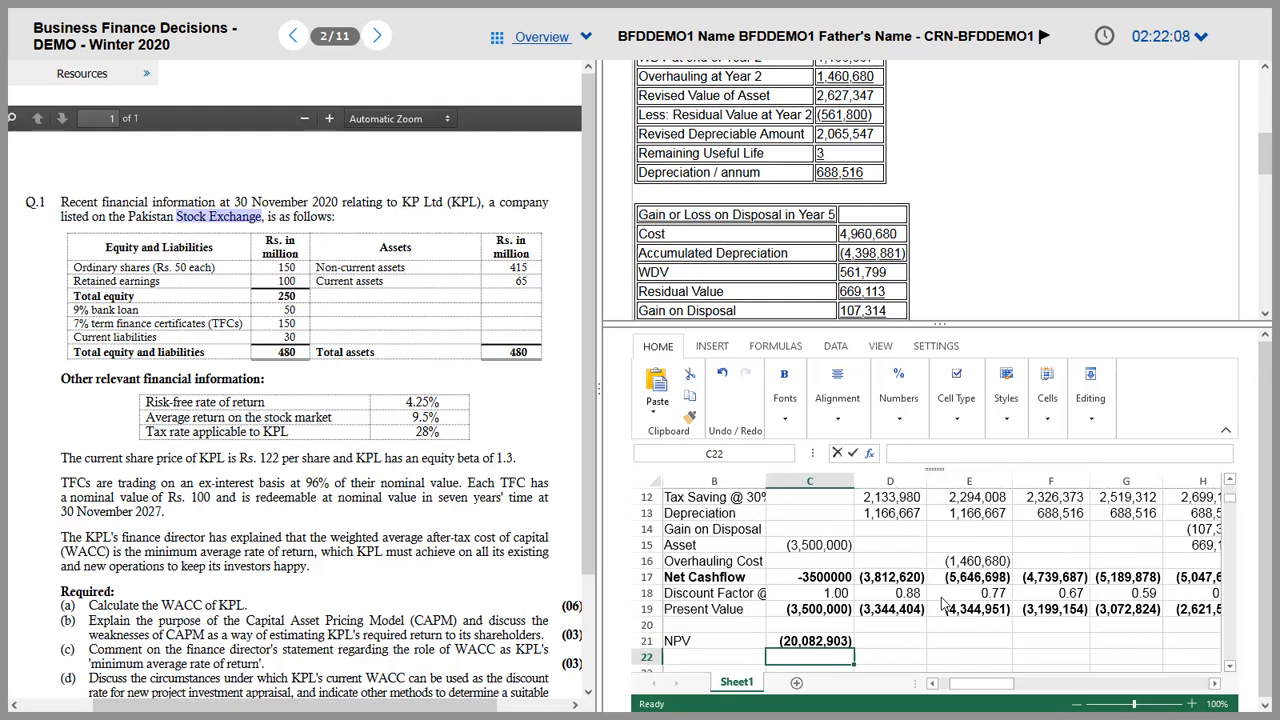
pyautogui.press('Up')
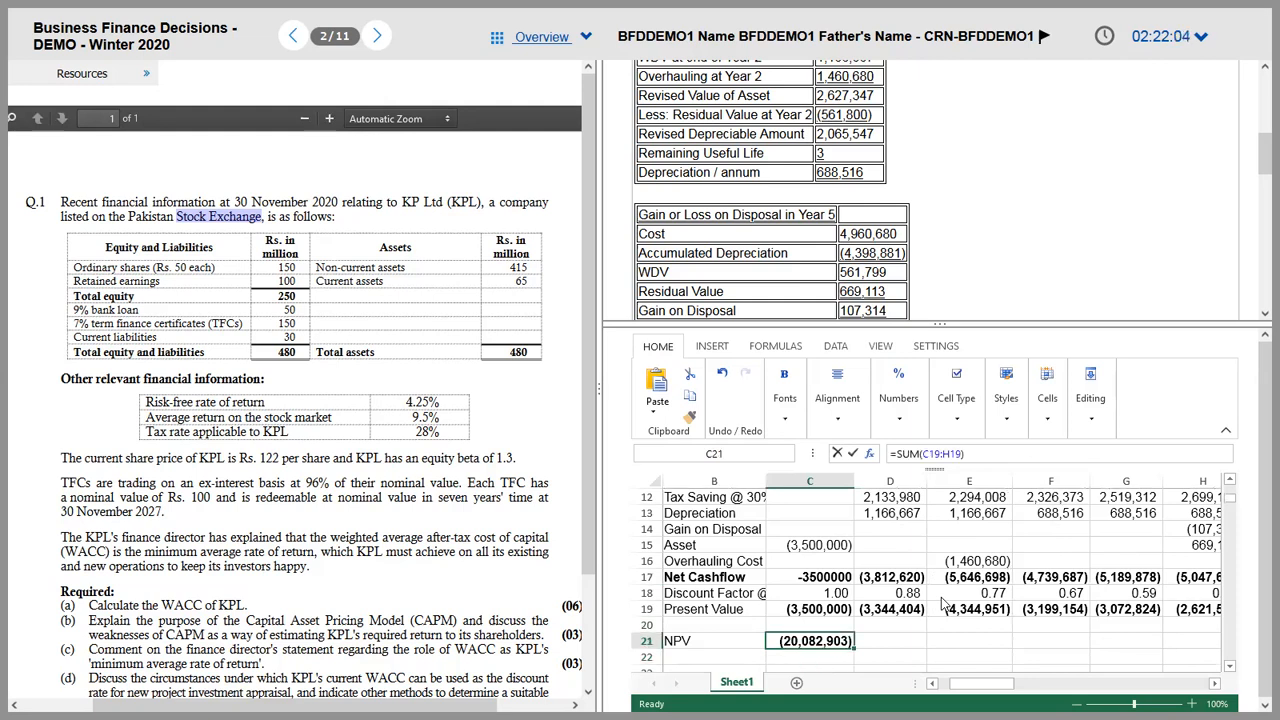
pyautogui.press('Up')
pyautogui.press('Up')
pyautogui.press('Left')
pyautogui.press('Left')
pyautogui.press('Up')
pyautogui.press('Up')
pyautogui.press('Up')
pyautogui.press('Up')
pyautogui.press('Up')
pyautogui.press('Up')
pyautogui.press('Up')
pyautogui.press('Up')
pyautogui.press('Up')
pyautogui.press('Up')
pyautogui.press('Up')
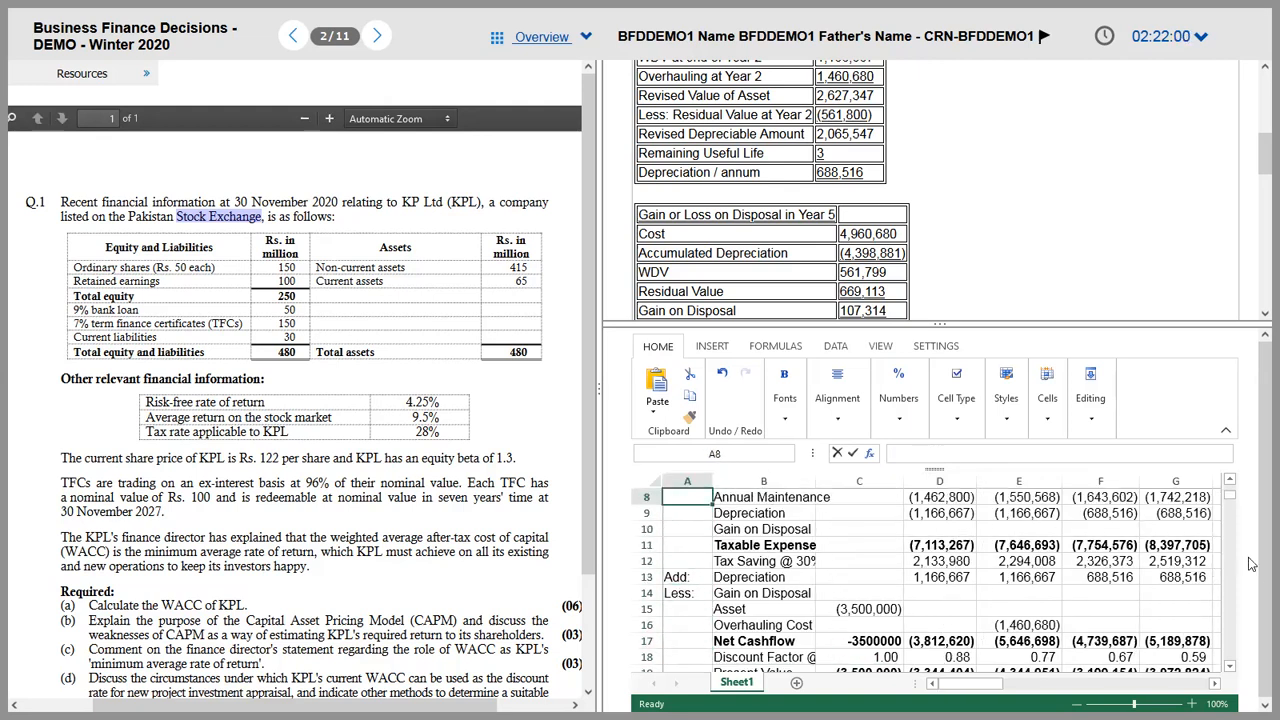
# Step: Collapse the ribbon and select the PQR lines at the top of the Answer to Q.1(a) notes
pyautogui.click(1224, 432)
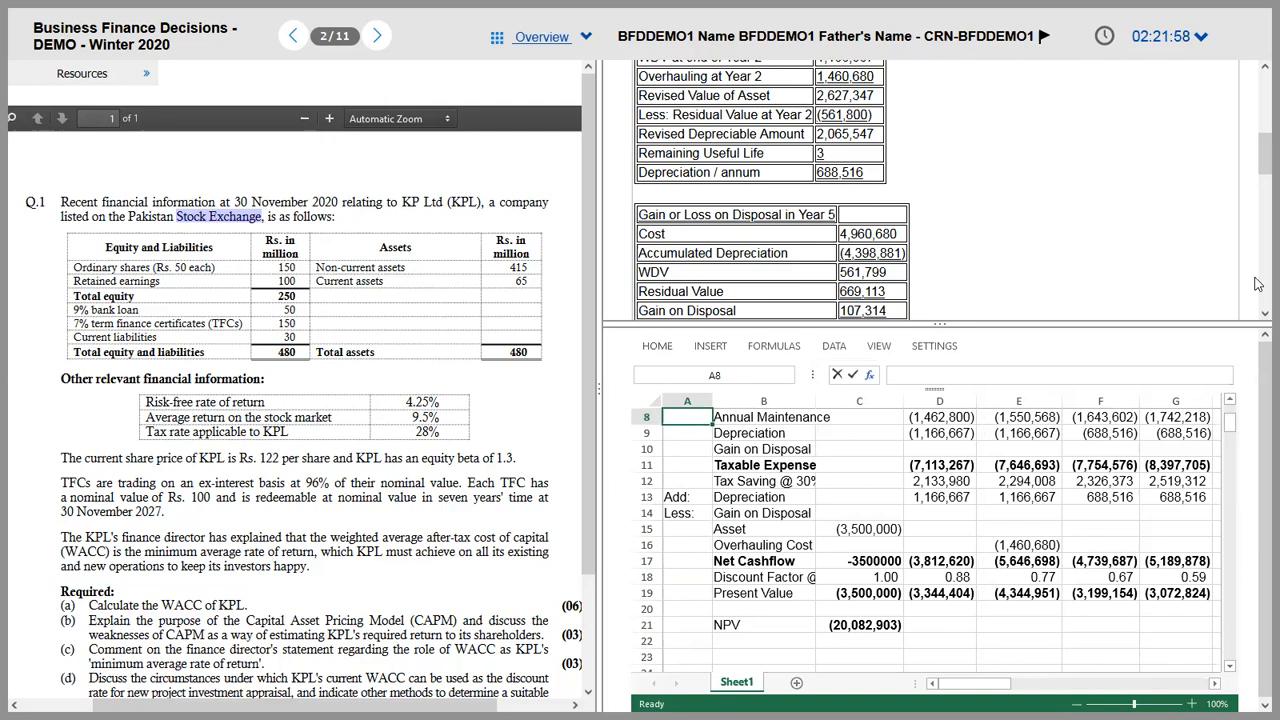
pyautogui.moveTo(1258, 154); pyautogui.dragTo(1258, 66)
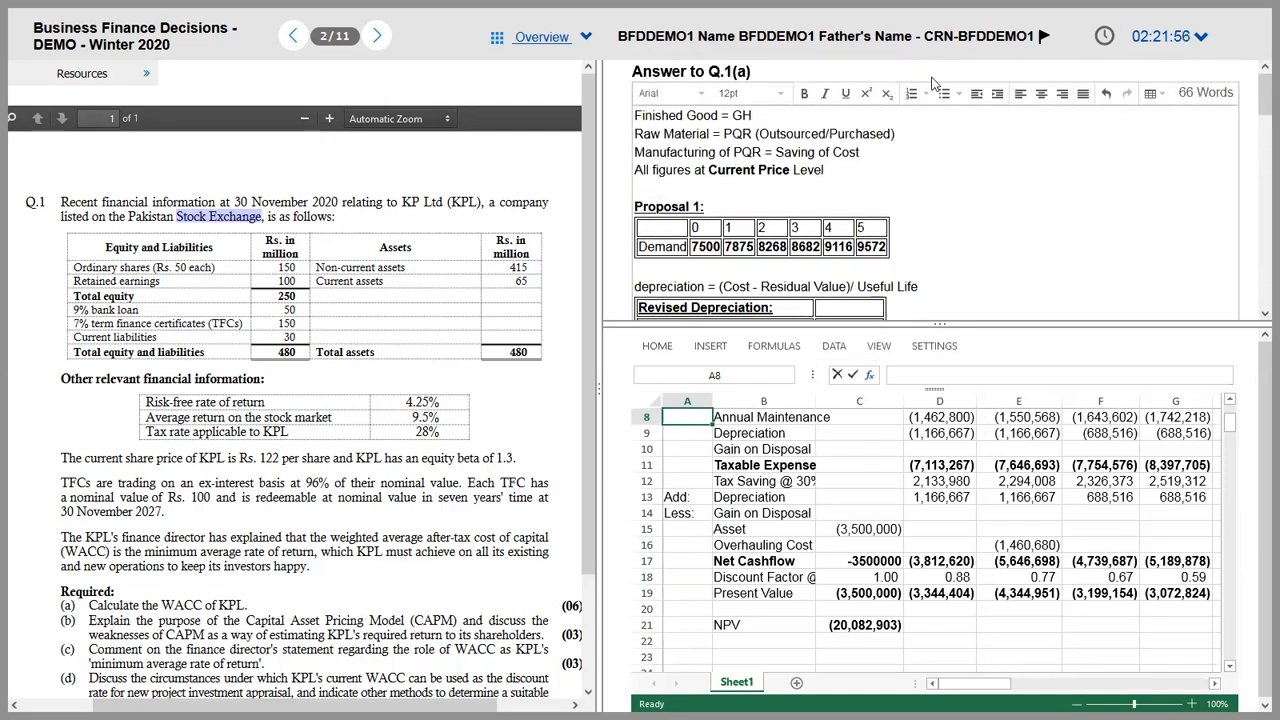
pyautogui.tripleClick(842, 161)
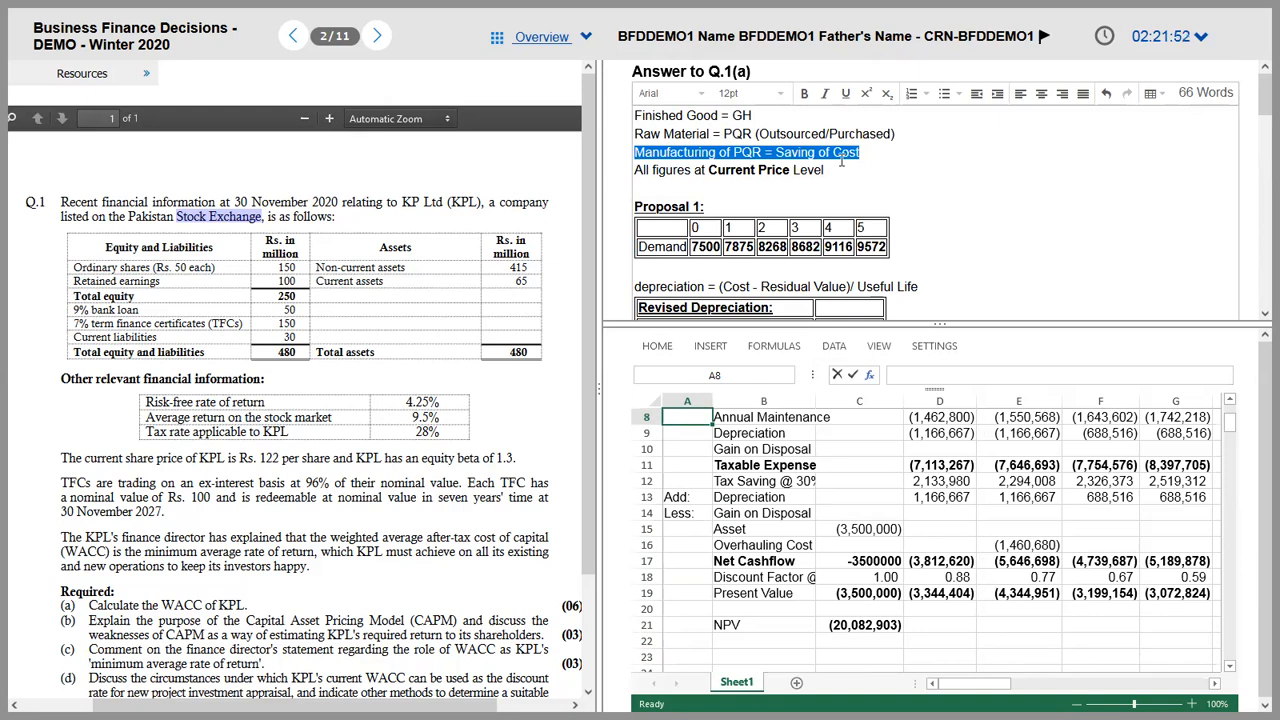
pyautogui.press('Up')
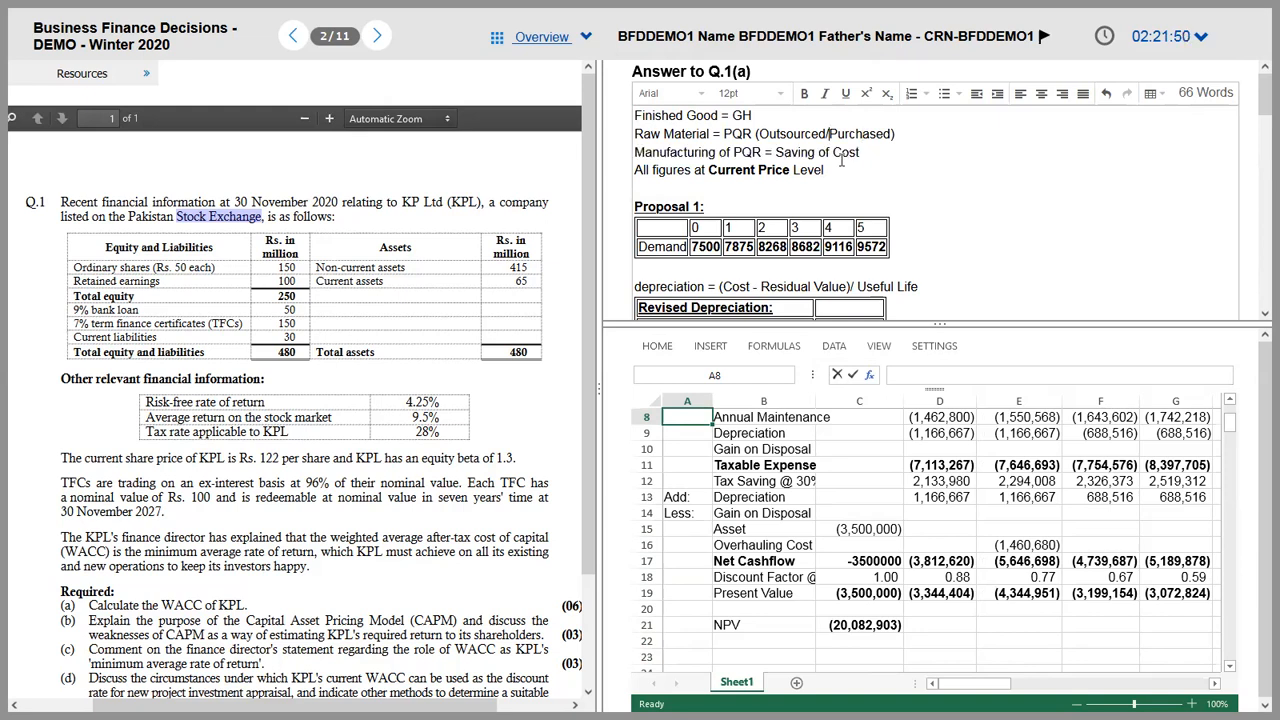
pyautogui.press('Home')
pyautogui.hotkey('shift', 'End')
# Step: Select the Finished Good = GH line, then switch to the Autumn 2020 Q6 question PDF
pyautogui.click(842, 161)
pyautogui.tripleClick(842, 161)
pyautogui.click(842, 161)
pyautogui.hotkey('ctrl', 'Home')
pyautogui.hotkey('shift', 'End')
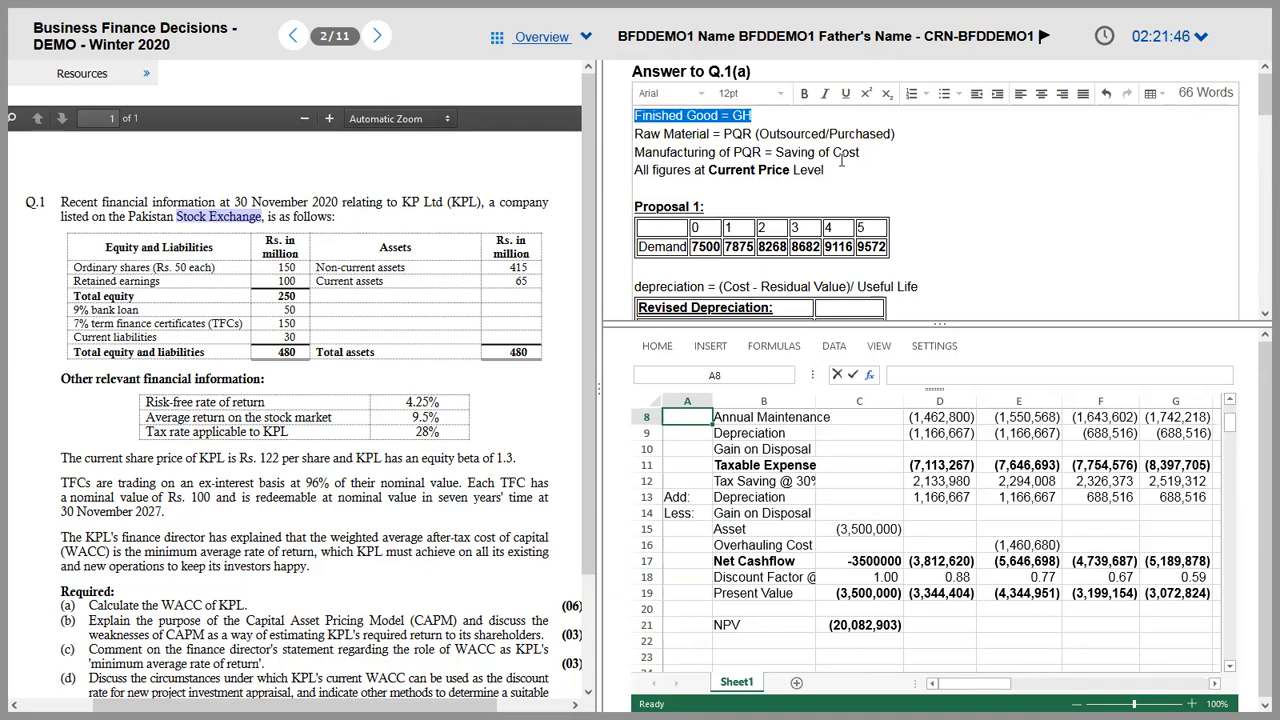
pyautogui.hotkey('alt', 'Tab')
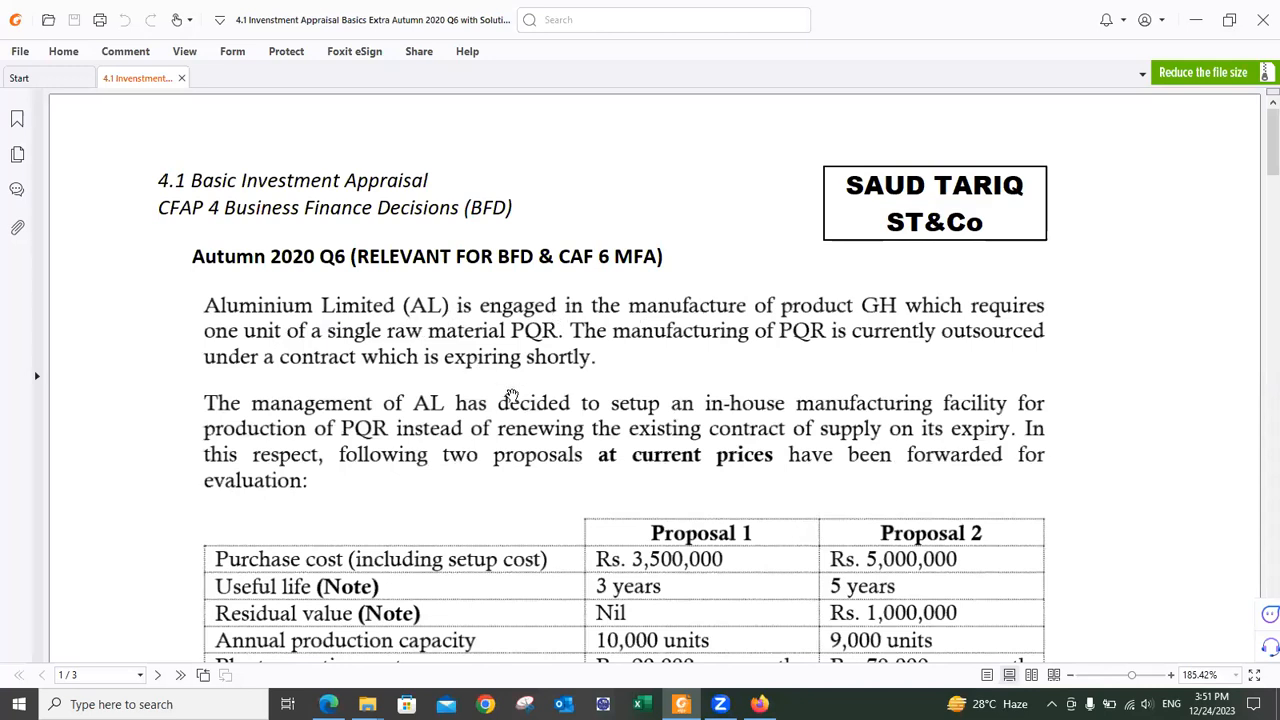
# Step: Reread the Autumn 2020 Q6 proposals and cost table, then return to the exam screen
pyautogui.scroll(-1, 510, 401)
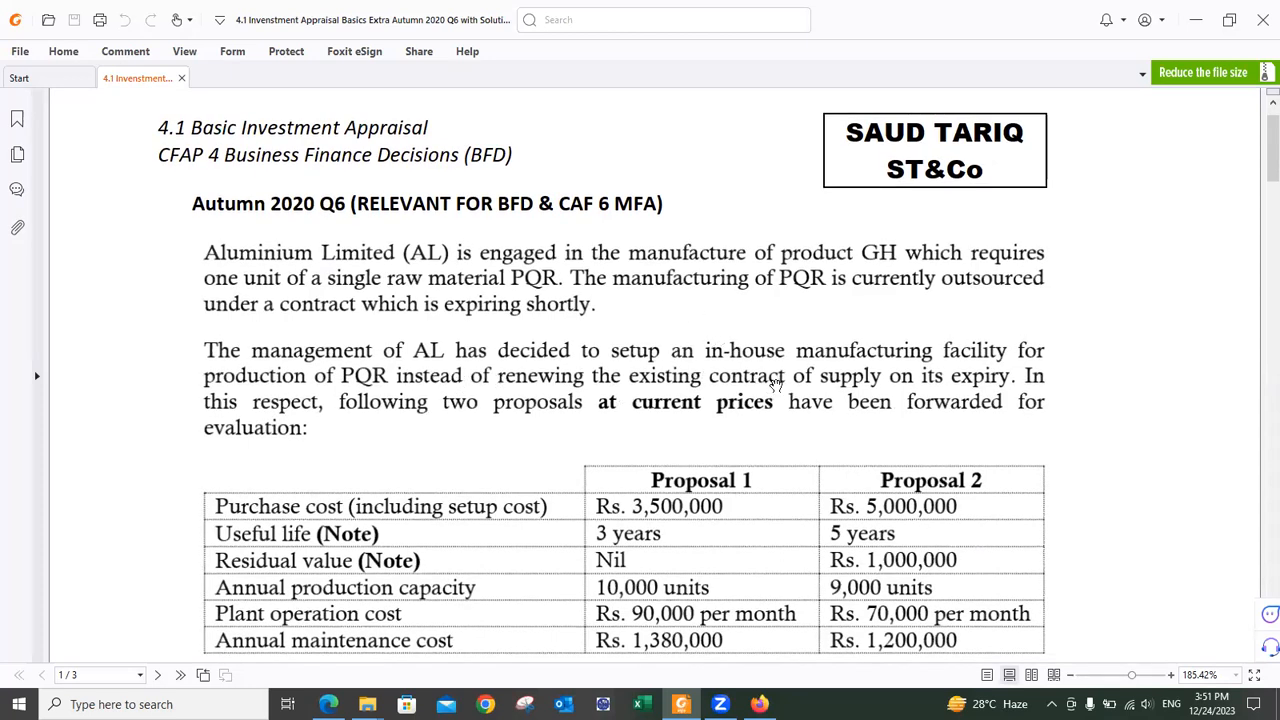
pyautogui.scroll(-2, 672, 356)
pyautogui.scroll(3, 799, 406)
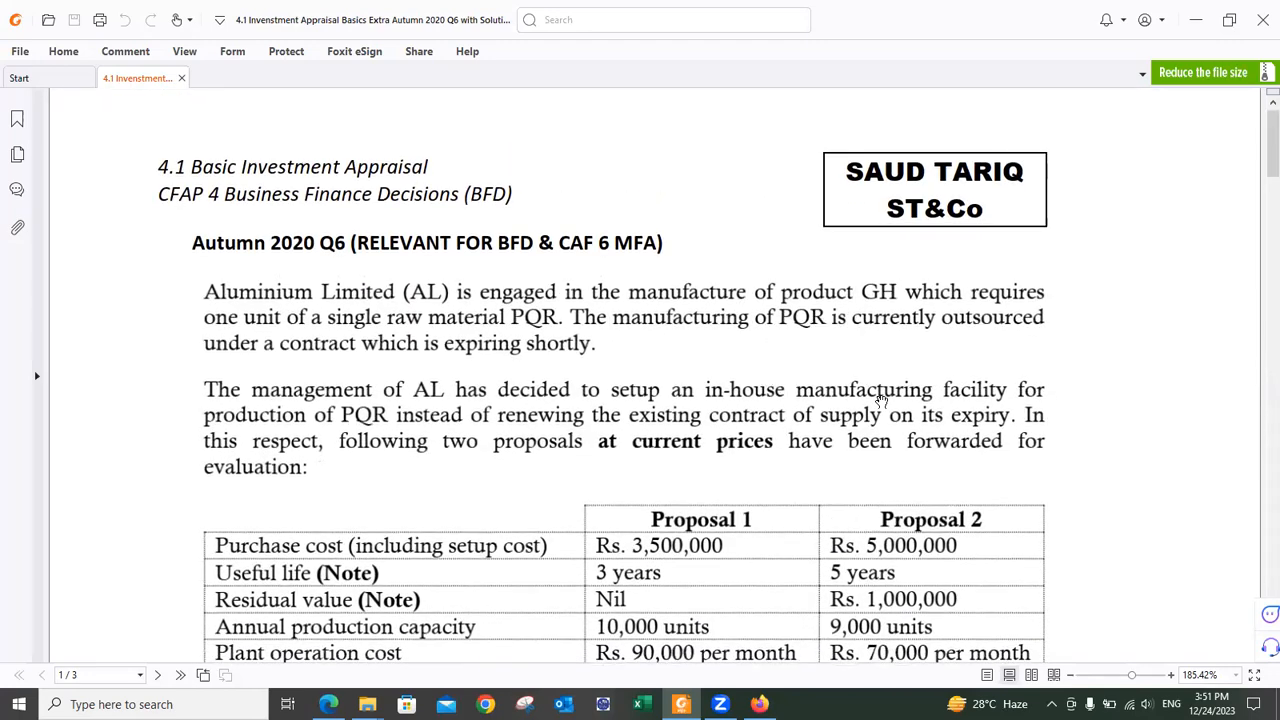
pyautogui.hotkey('alt', 'Tab')
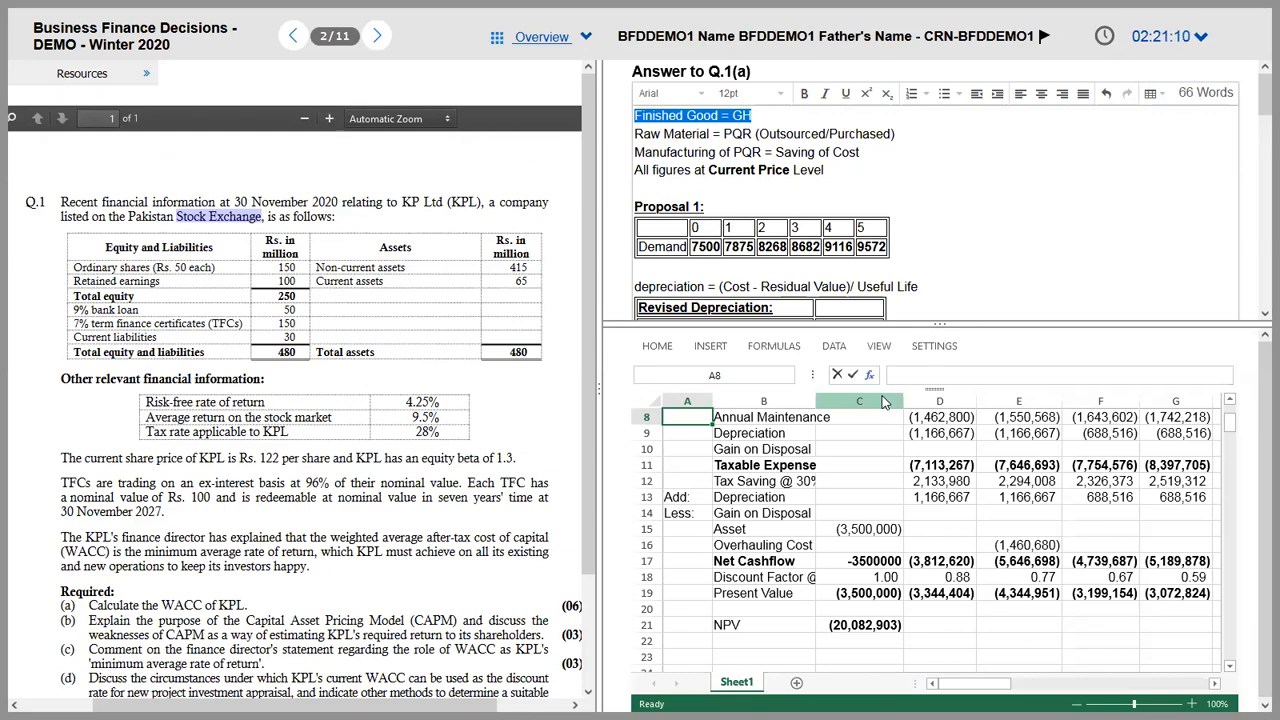
# Step: Bring the Autumn 2020 Q6 question PDF back to the front
pyautogui.hotkey('alt', 'Tab')
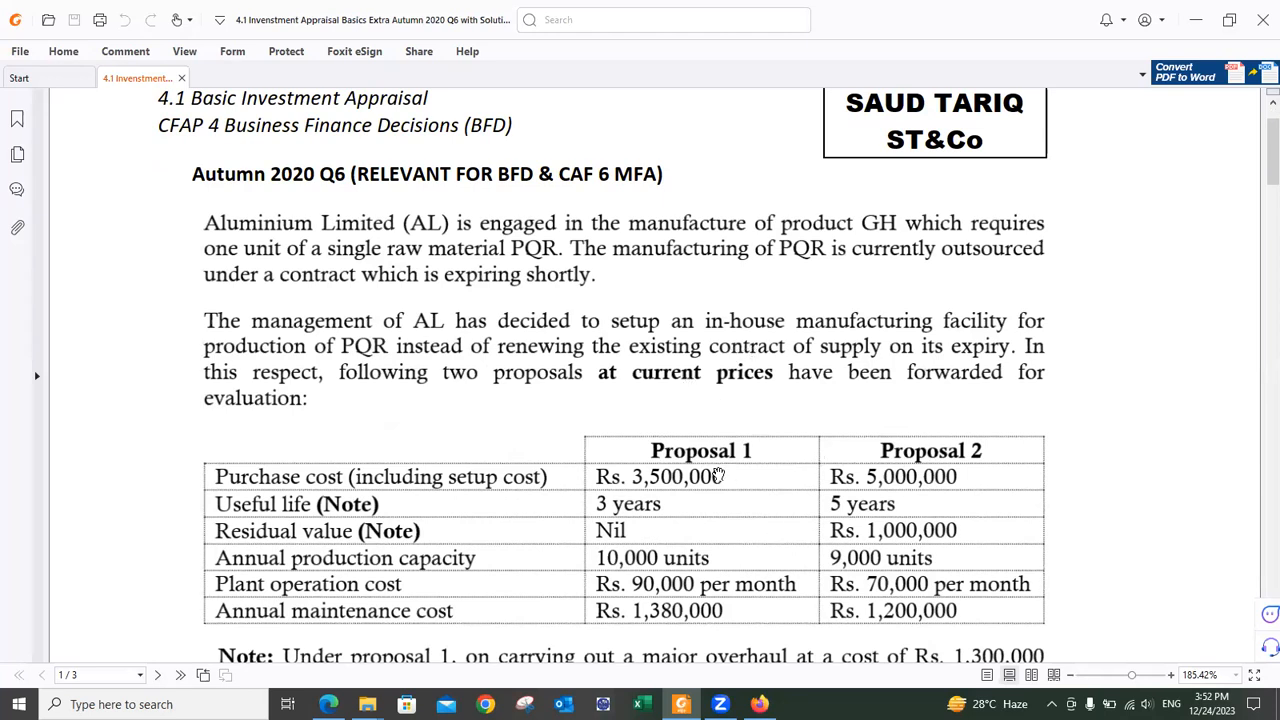
# Step: Scroll through the investment appraisal PDF, then go back to the exam answer screen
pyautogui.scroll(1, 748, 500)
pyautogui.scroll(-1, 755, 486)
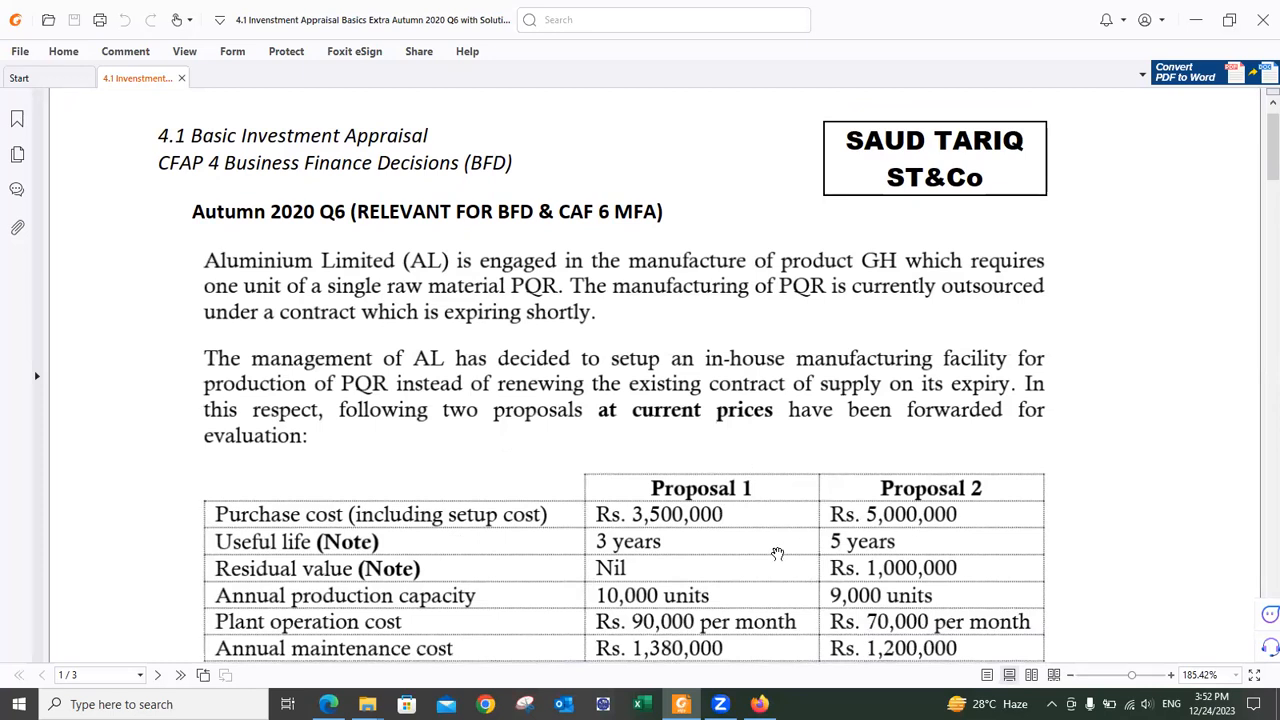
pyautogui.scroll(-2, 778, 554)
pyautogui.scroll(-1, 778, 554)
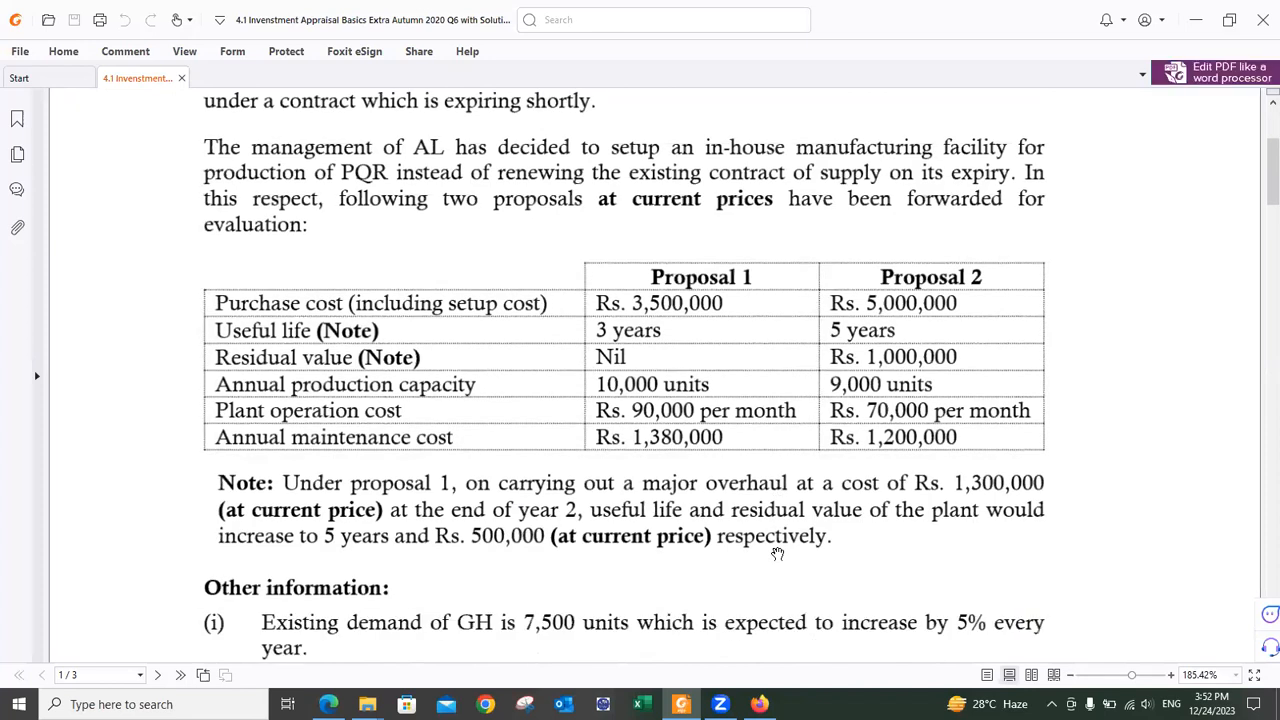
pyautogui.scroll(3, 778, 554)
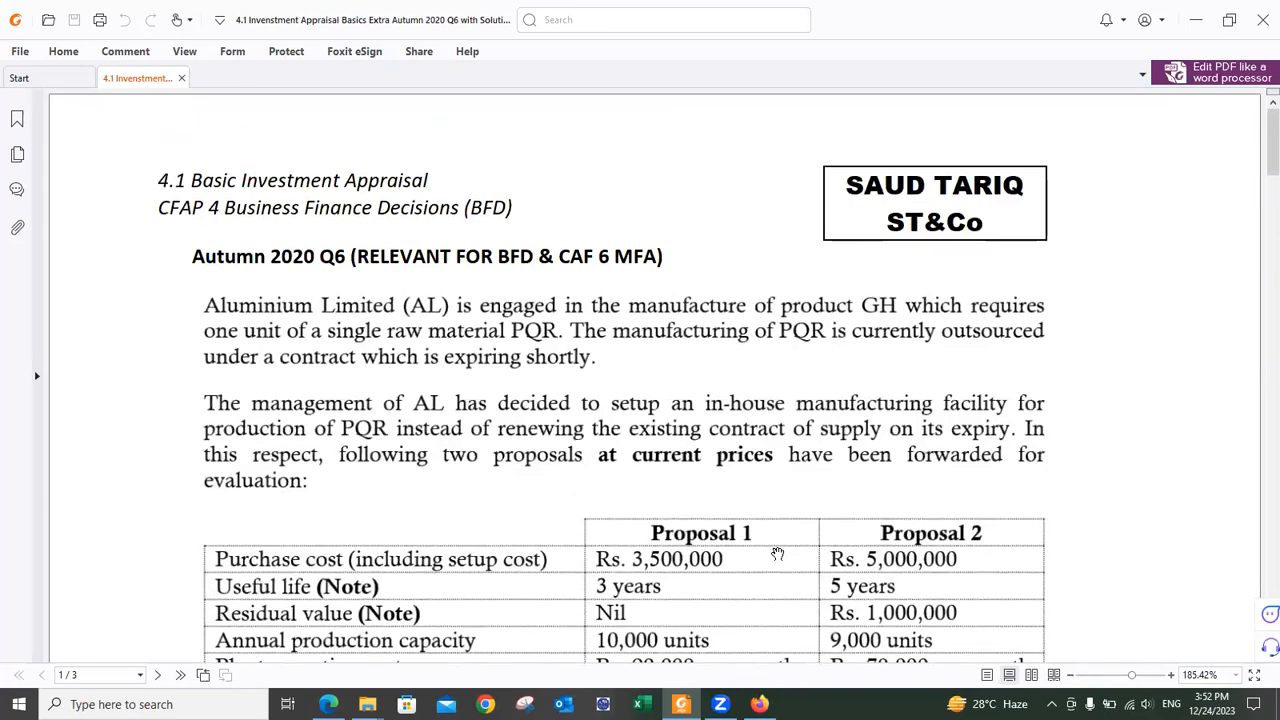
pyautogui.scroll(-8, 778, 554)
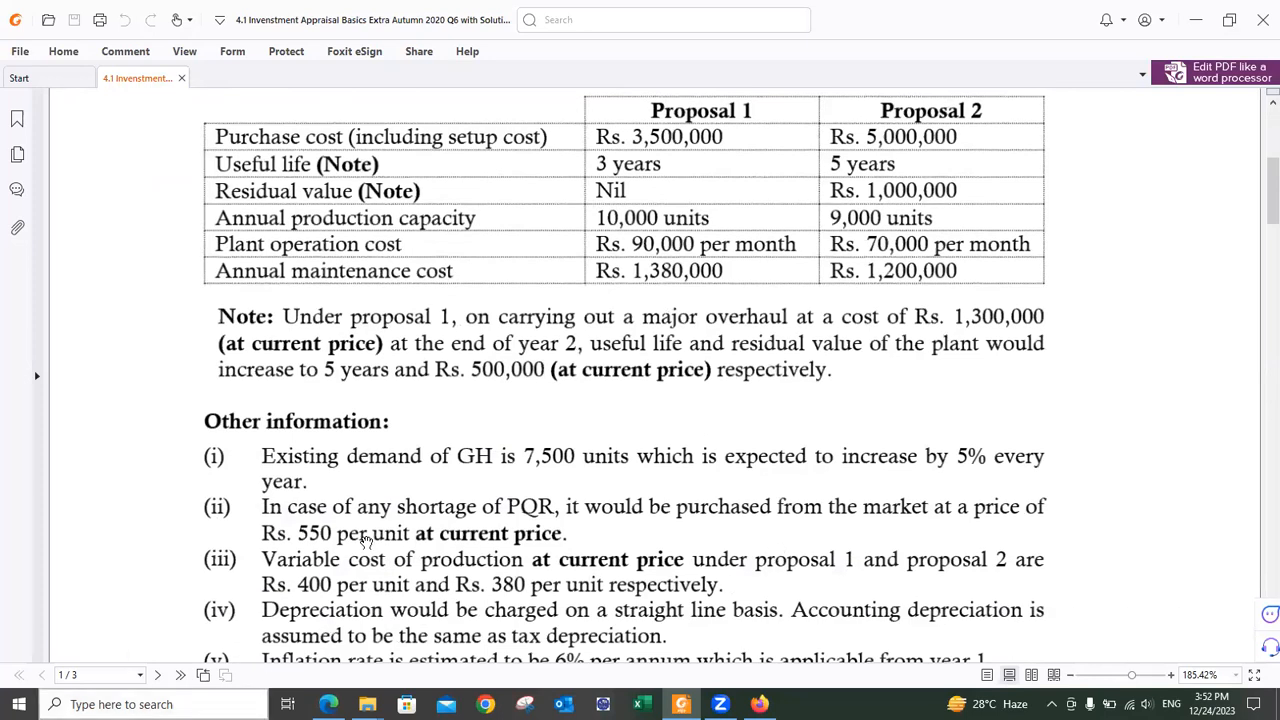
pyautogui.scroll(3, 367, 540)
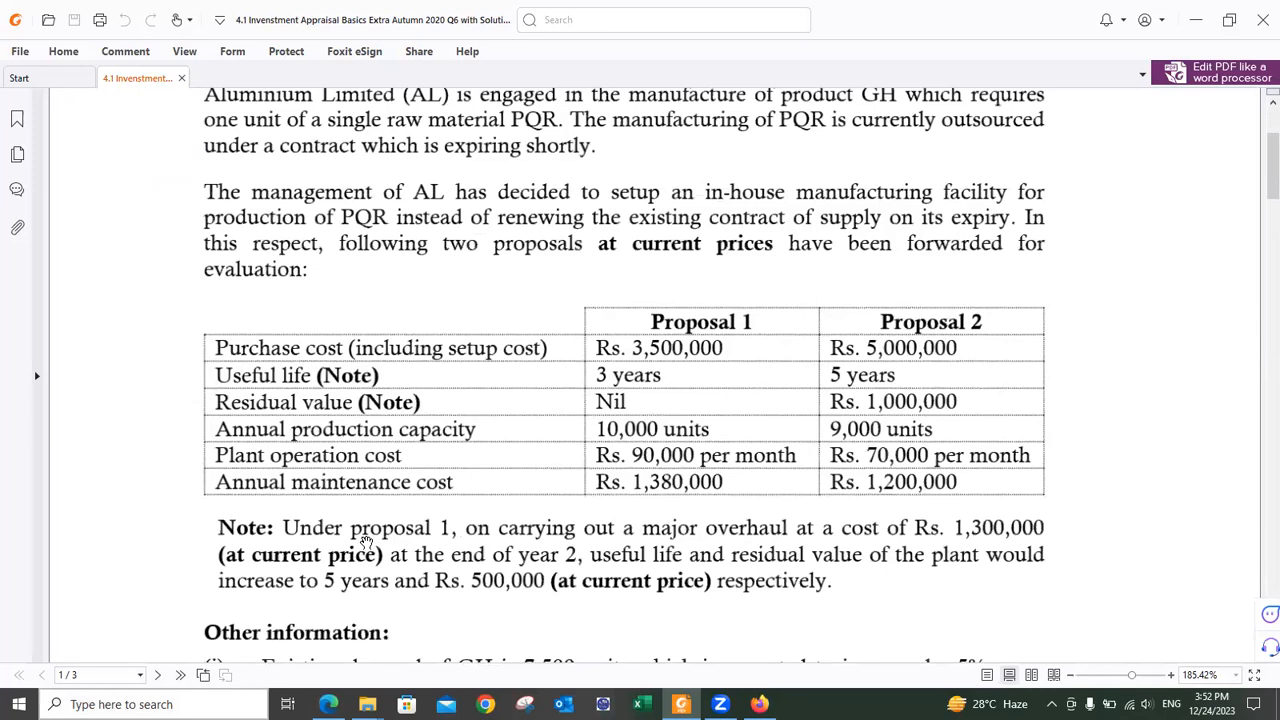
pyautogui.scroll(1, 367, 540)
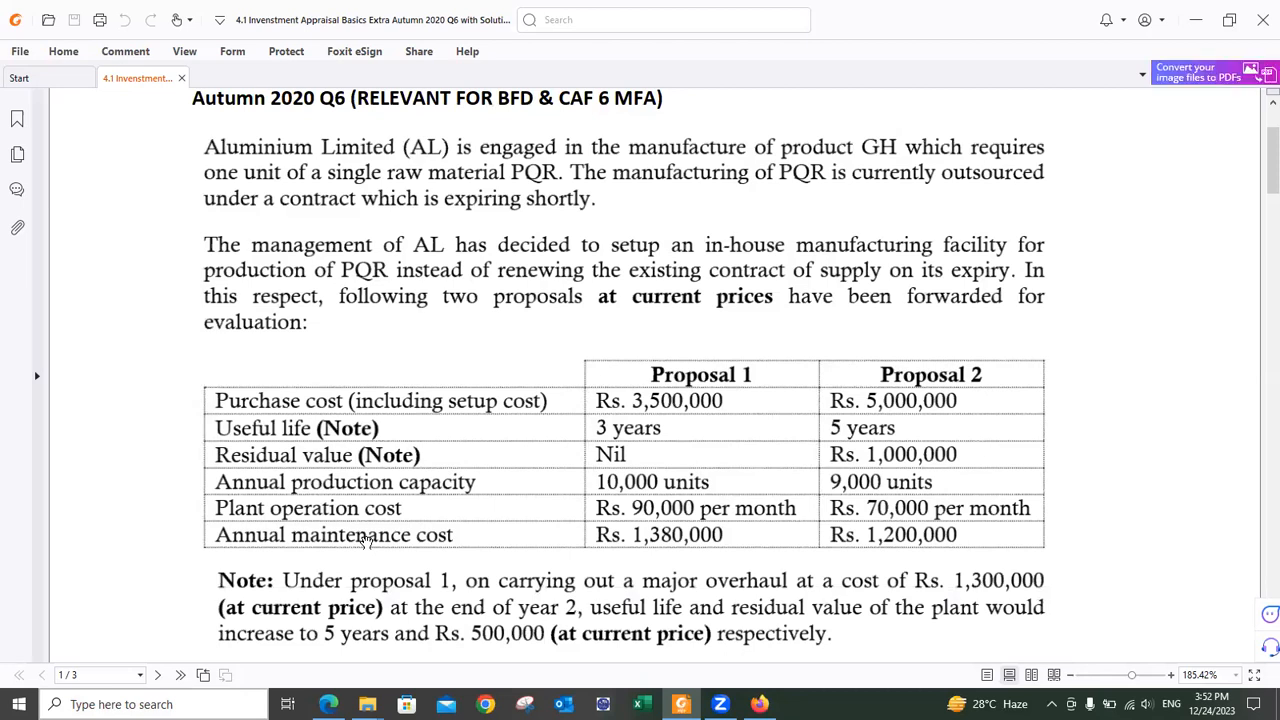
pyautogui.scroll(-6, 367, 540)
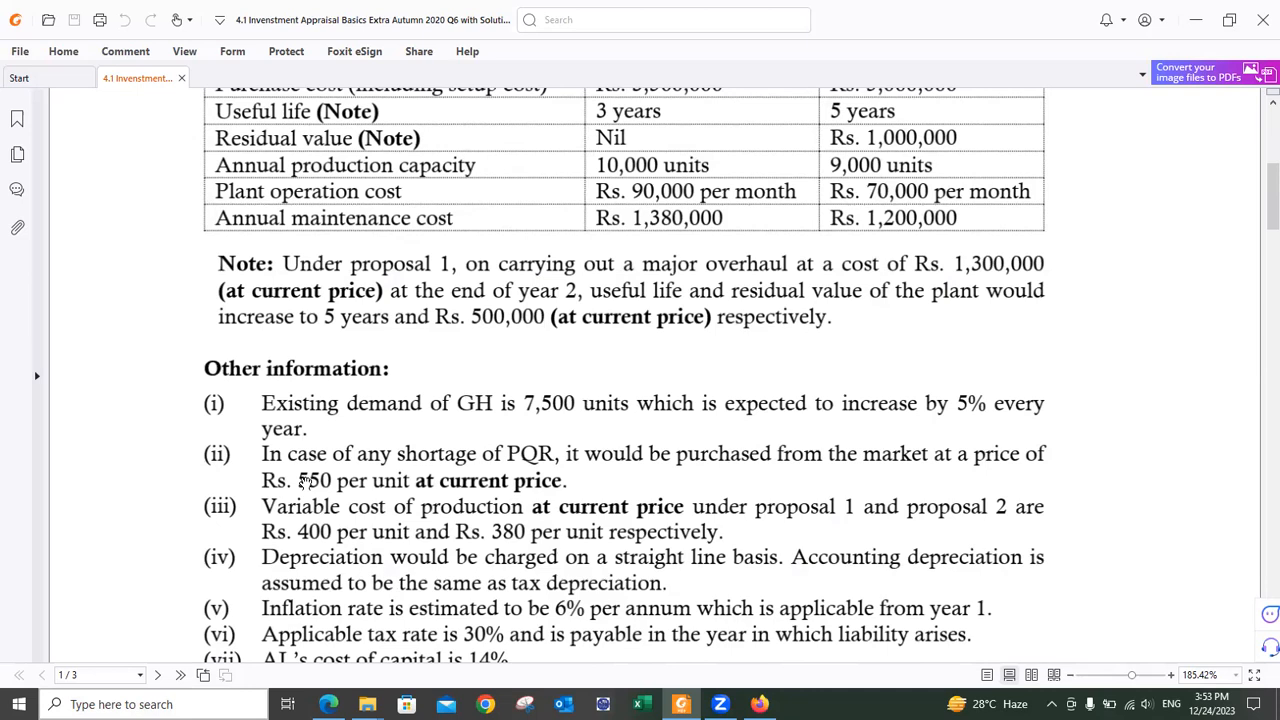
pyautogui.scroll(2, 305, 481)
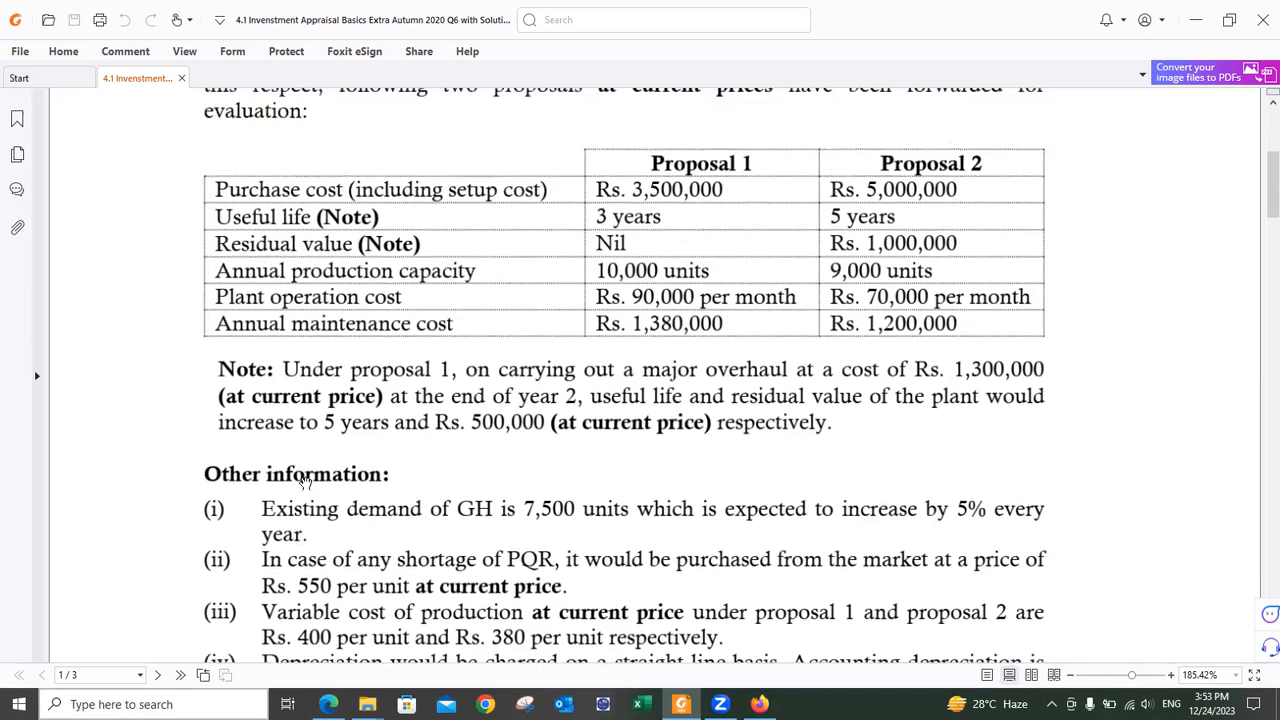
pyautogui.scroll(-1, 305, 481)
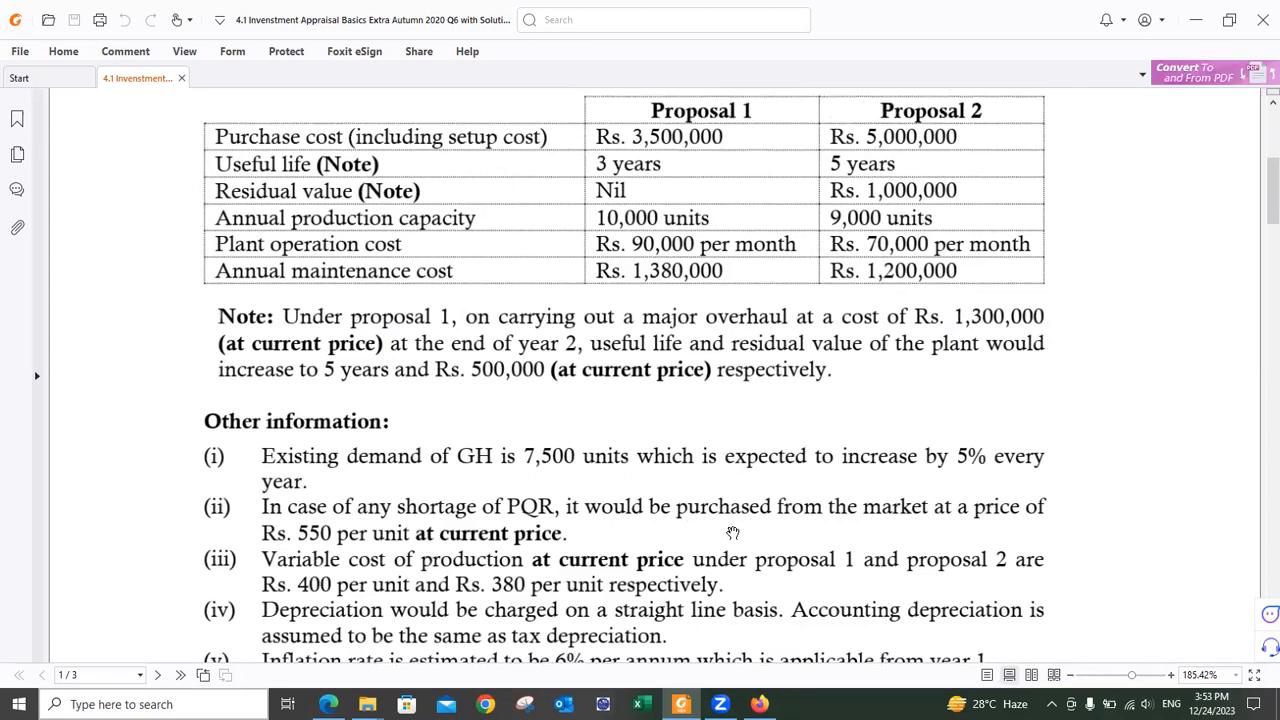
pyautogui.scroll(1, 731, 526)
pyautogui.scroll(3, 731, 526)
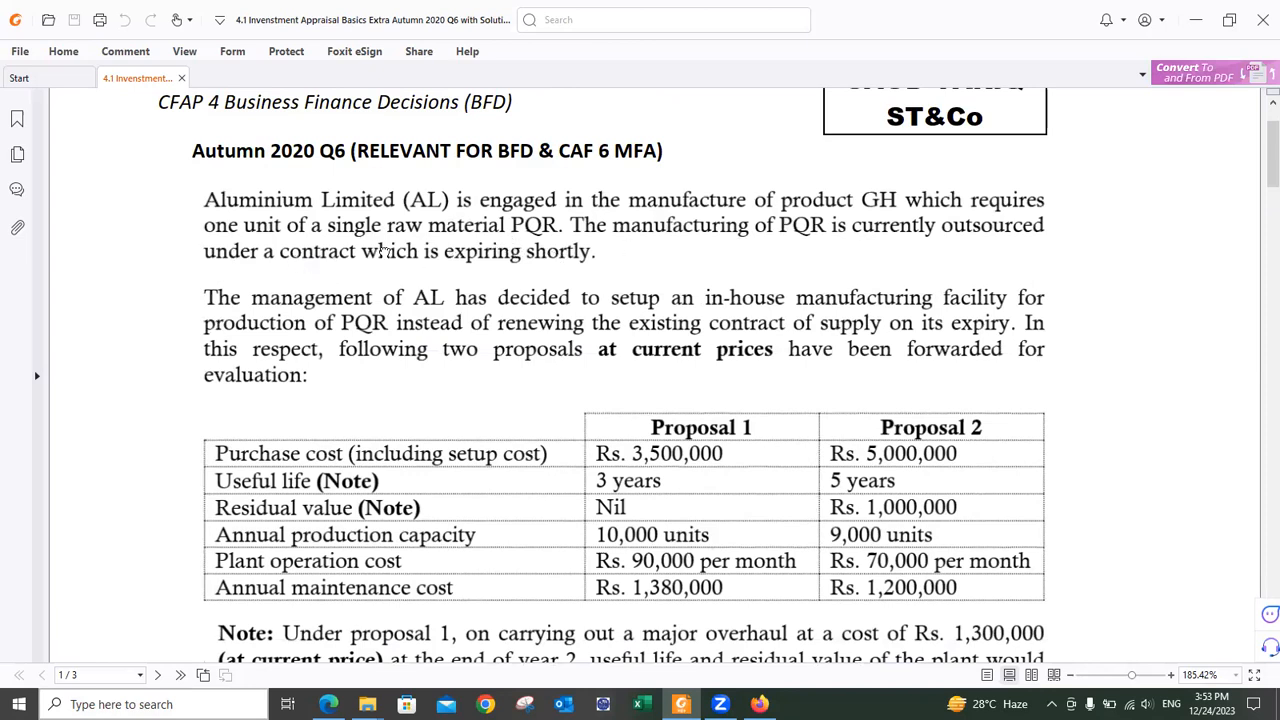
pyautogui.scroll(-2, 521, 331)
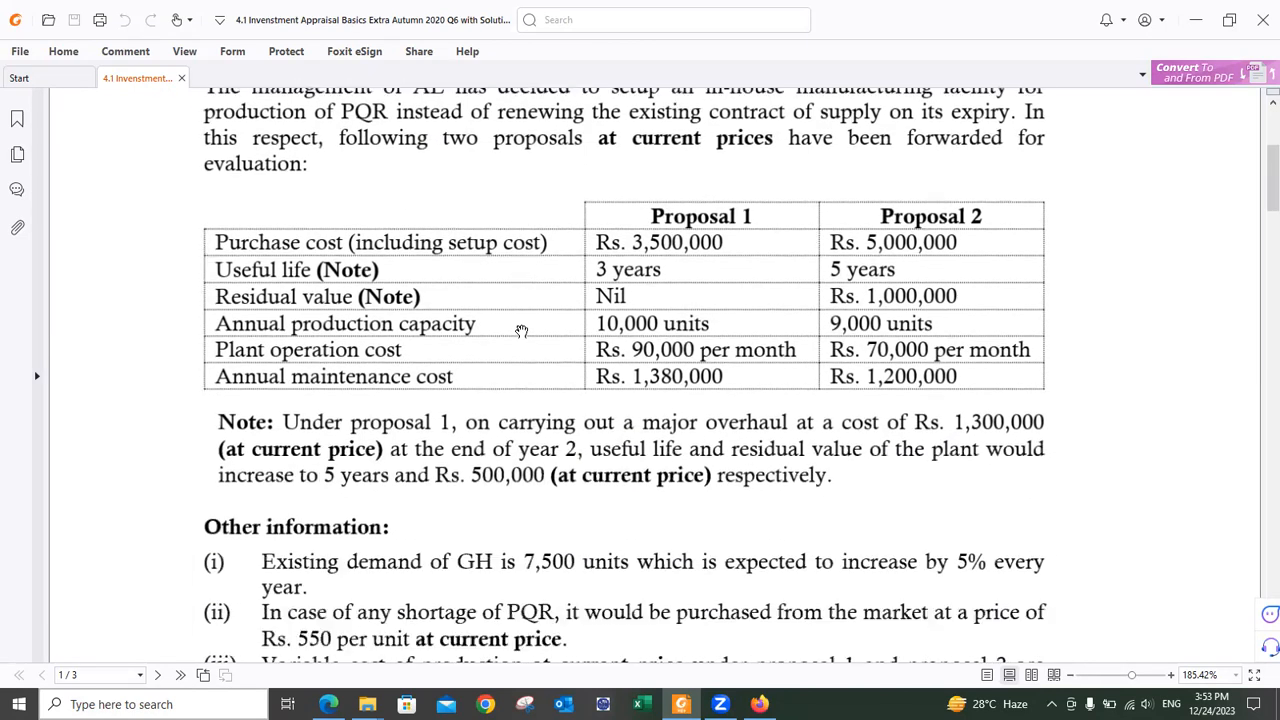
pyautogui.scroll(-2, 521, 331)
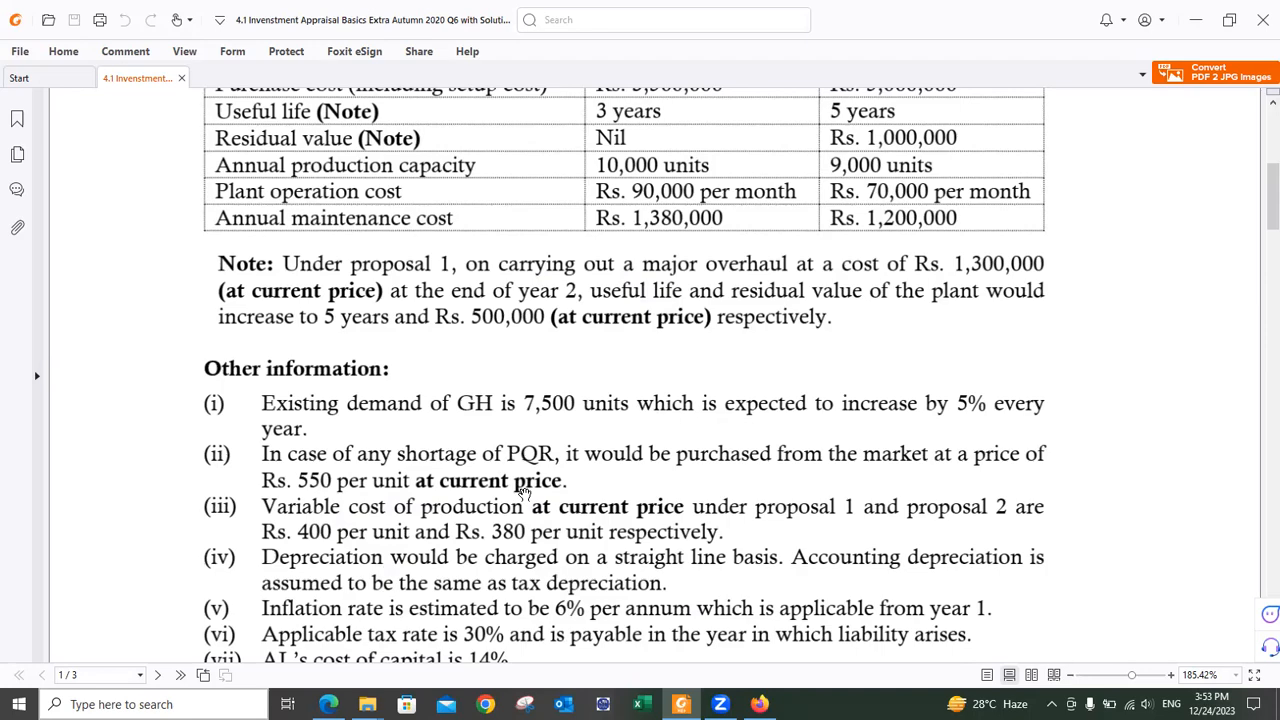
pyautogui.hotkey('alt', 'Tab')
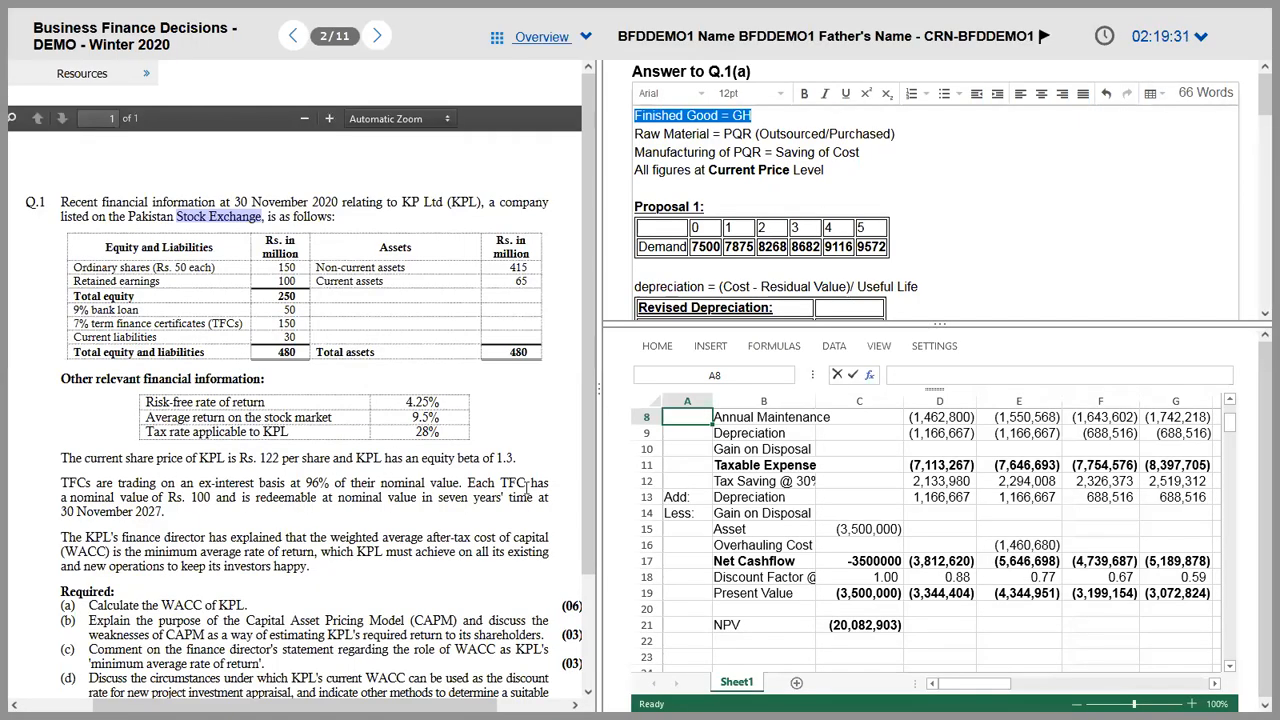
# Step: Select the spreadsheet's cash flow rows from row 5 across to column H
pyautogui.click(527, 489)
pyautogui.scroll(1, 527, 489)
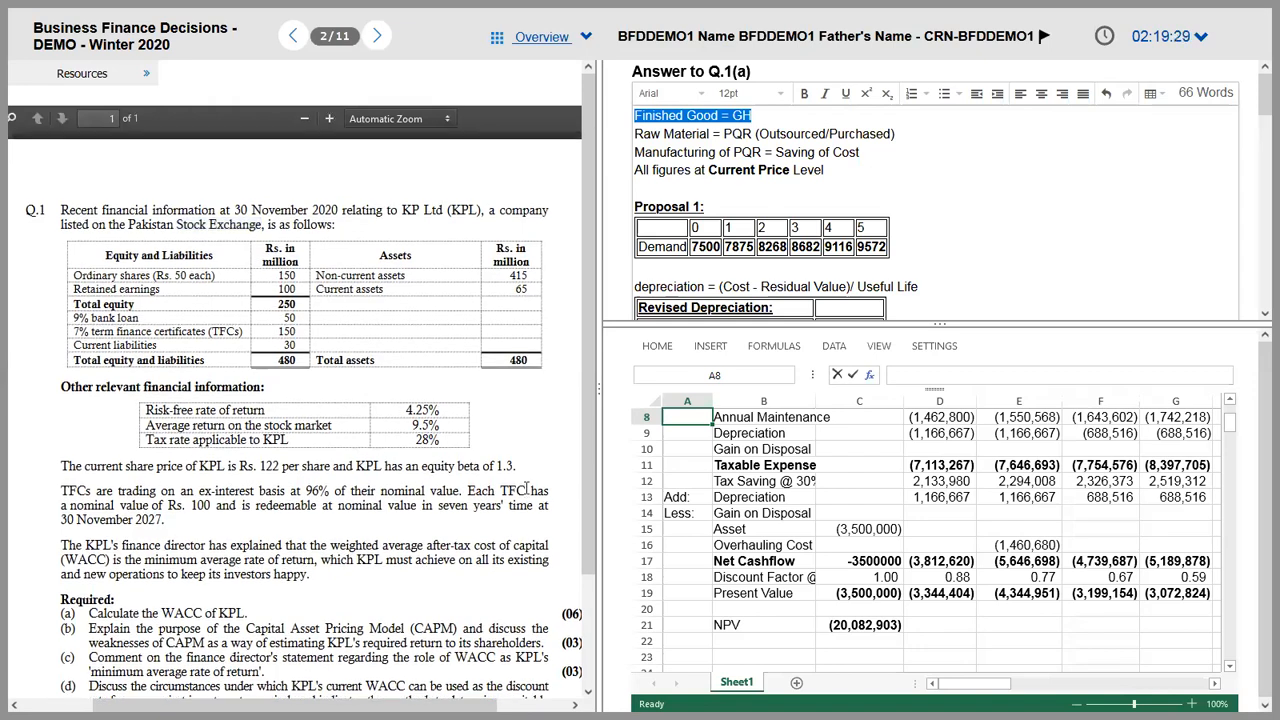
pyautogui.click(766, 467)
pyautogui.press('Up')
pyautogui.press('Up')
pyautogui.press('Up')
pyautogui.press('Up')
pyautogui.press('Up')
pyautogui.press('Up')
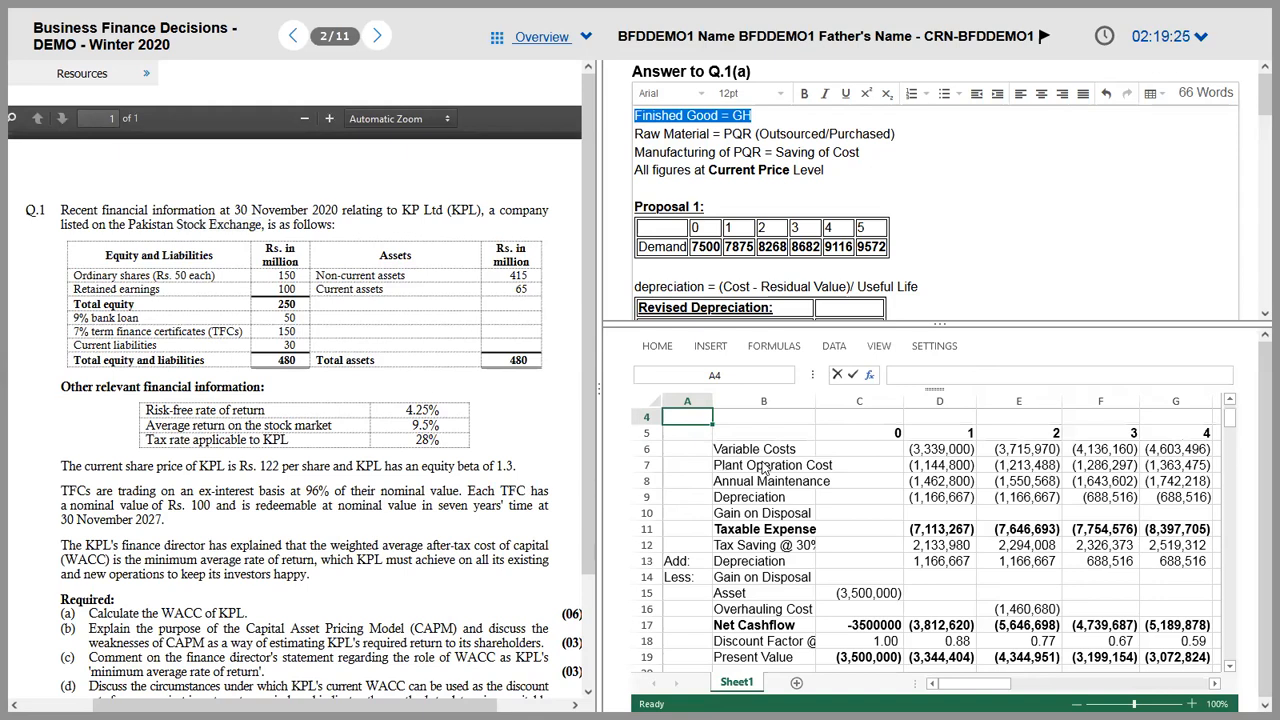
pyautogui.press('Left')
pyautogui.hotkey('shift', 'Right')
pyautogui.hotkey('shift', 'Right')
pyautogui.hotkey('shift', 'Right')
pyautogui.hotkey('shift', 'Right')
pyautogui.hotkey('shift', 'Right')
pyautogui.hotkey('shift', 'Right')
pyautogui.hotkey('shift', 'Right')
pyautogui.hotkey('shift', 'Down')
pyautogui.hotkey('shift', 'Down')
pyautogui.hotkey('shift', 'Down')
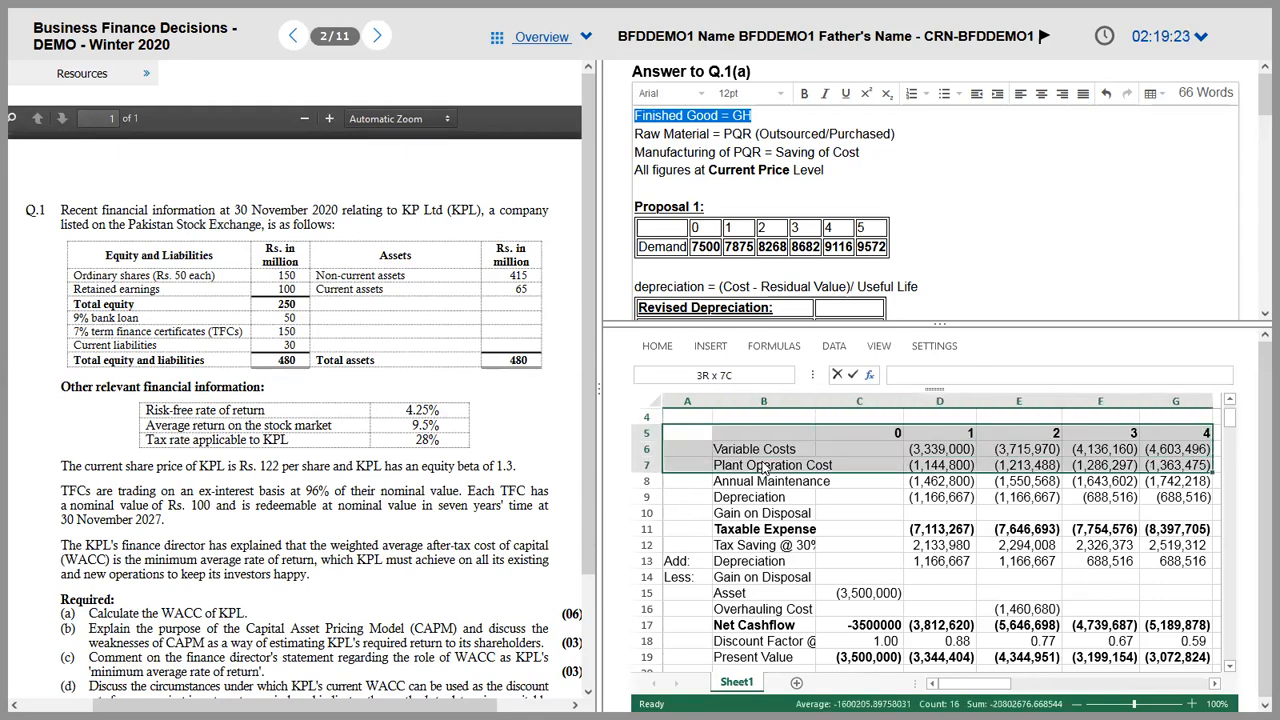
pyautogui.hotkey('shift', 'Down')
pyautogui.hotkey('shift', 'Down')
pyautogui.hotkey('shift', 'Down')
pyautogui.hotkey('shift', 'Down')
pyautogui.hotkey('shift', 'Down')
pyautogui.hotkey('shift', 'Down')
pyautogui.hotkey('shift', 'Down')
pyautogui.hotkey('shift', 'Down')
pyautogui.hotkey('shift', 'Down')
pyautogui.hotkey('shift', 'Down')
pyautogui.hotkey('shift', 'Down')
pyautogui.hotkey('shift', 'Down')
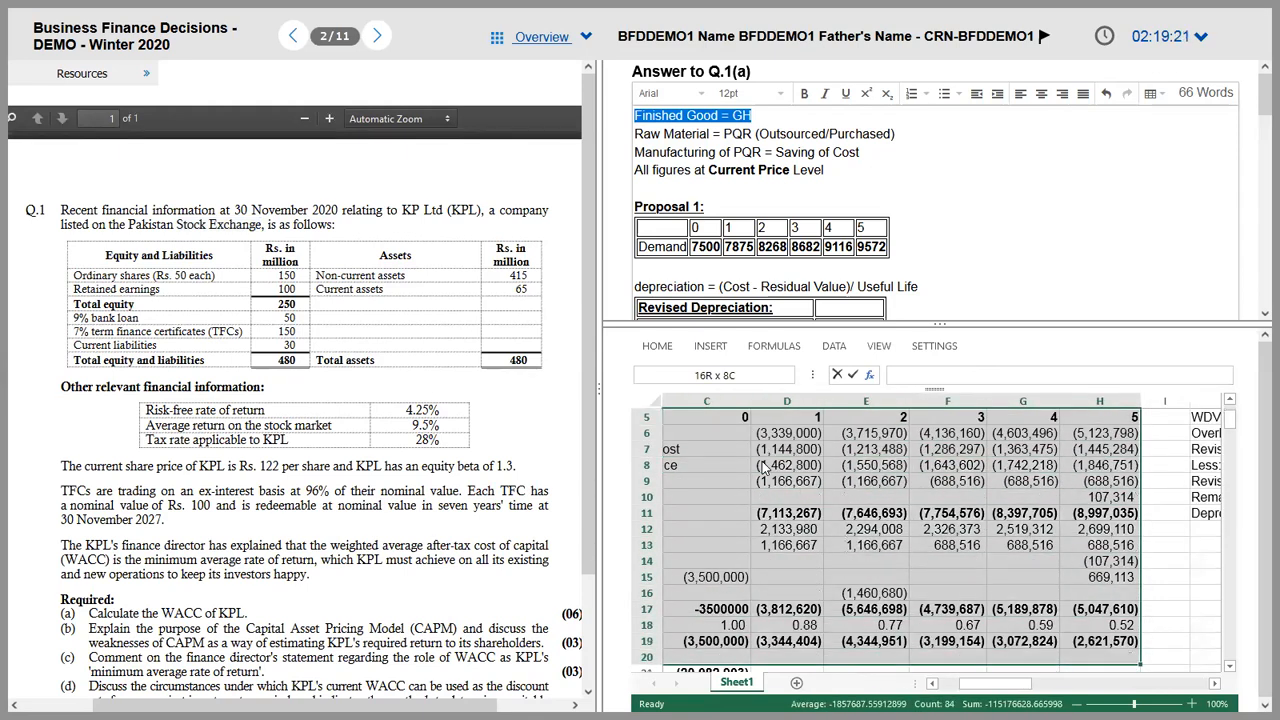
# Step: Bold the 'Gain or Loss on Disposal in Year 5' heading in the Q.1(a) answer
pyautogui.click(796, 309)
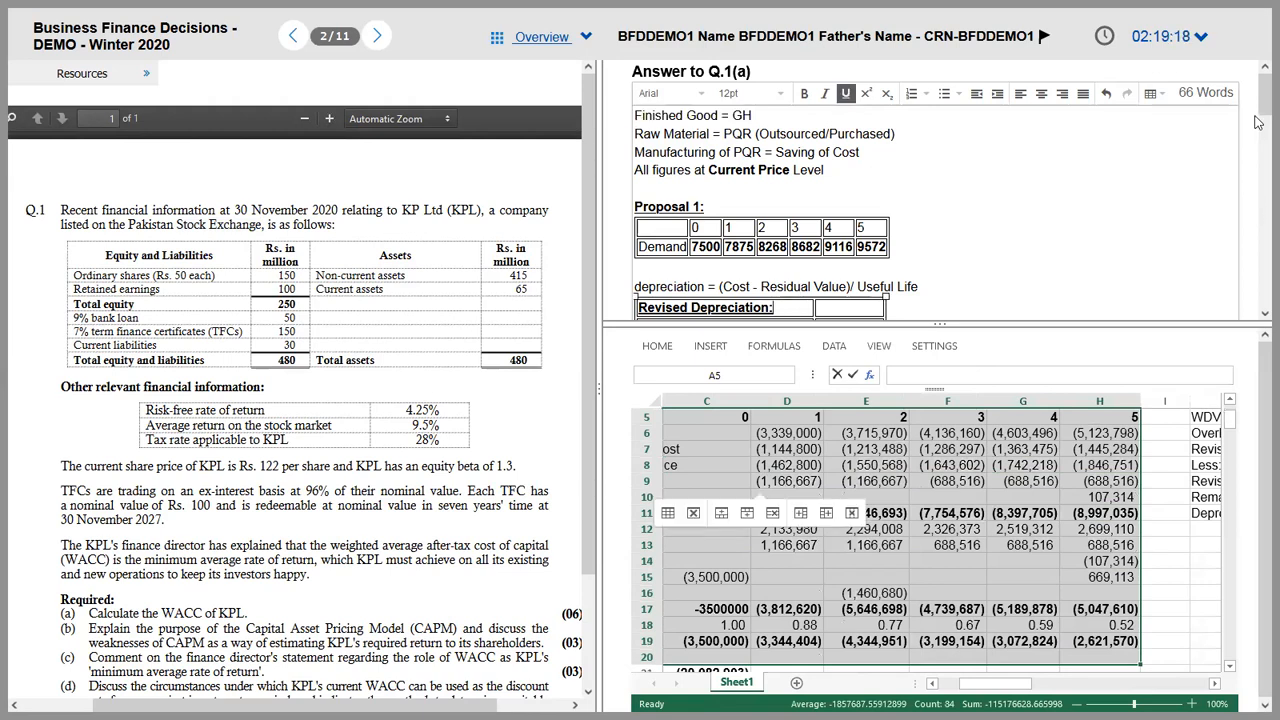
pyautogui.scroll(-1, 1258, 127)
pyautogui.scroll(-5, 1258, 127)
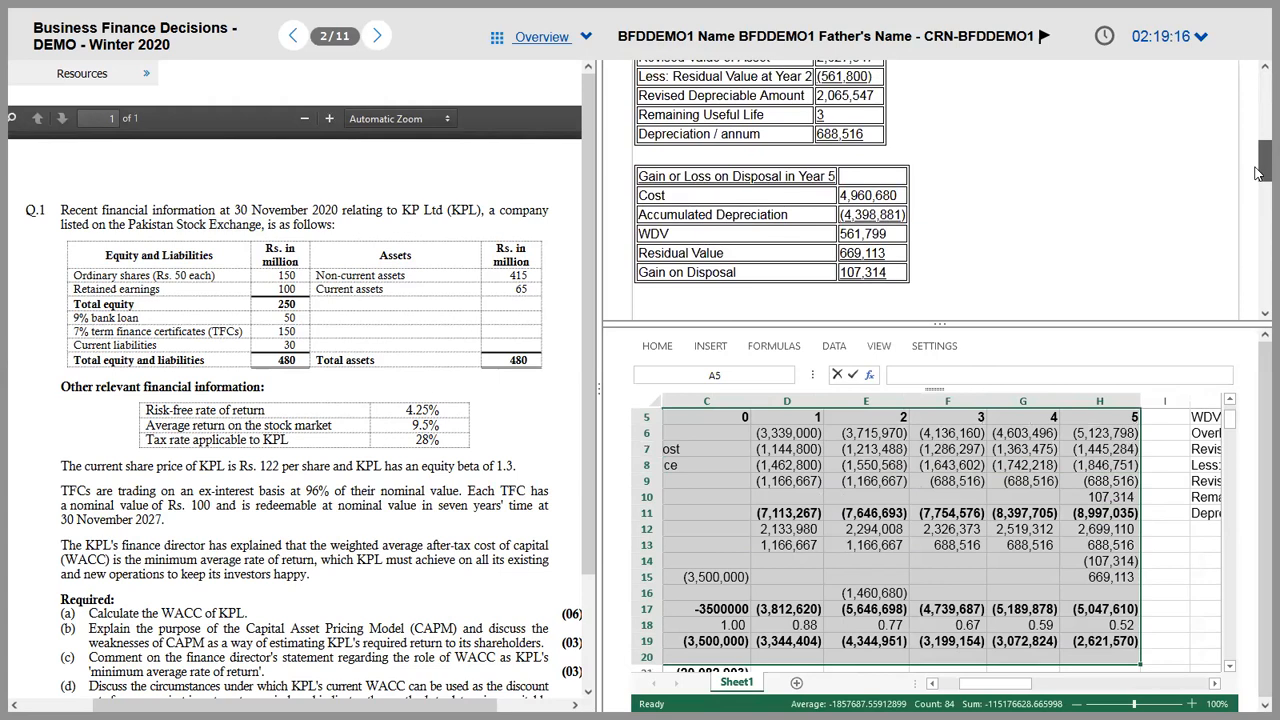
pyautogui.click(766, 177)
pyautogui.tripleClick(766, 177)
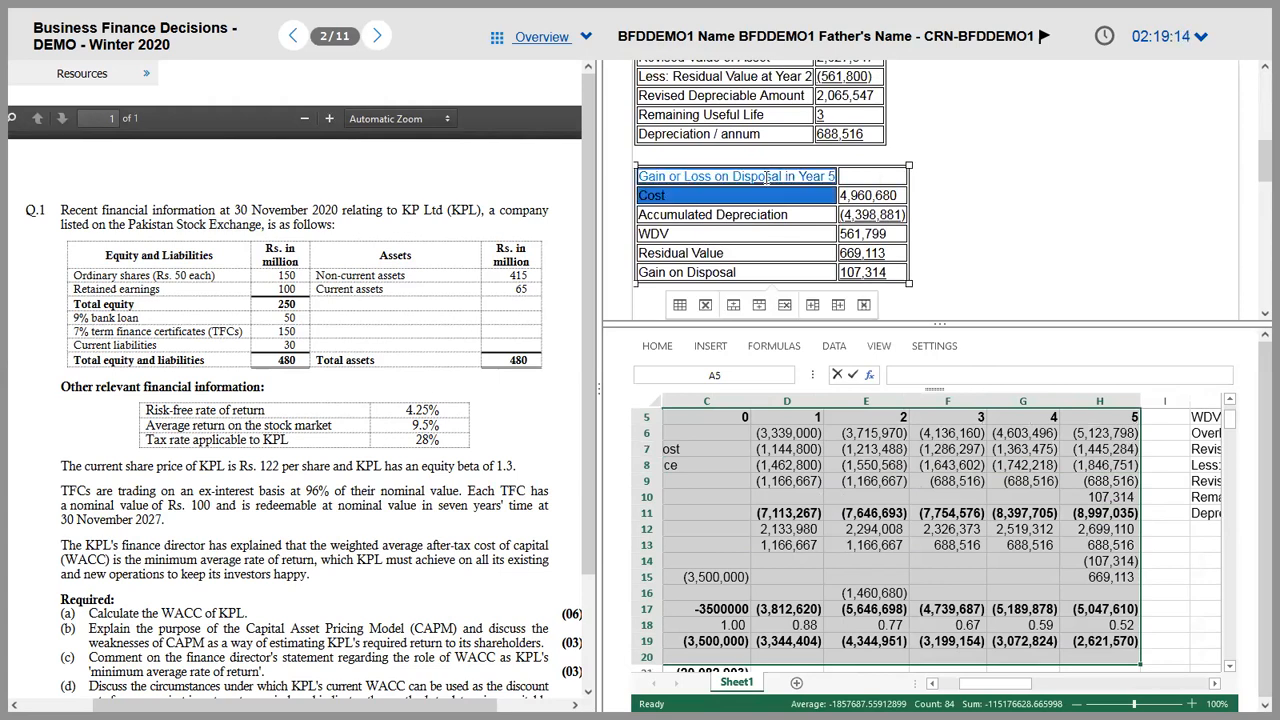
pyautogui.hotkey('ctrl', 'b')
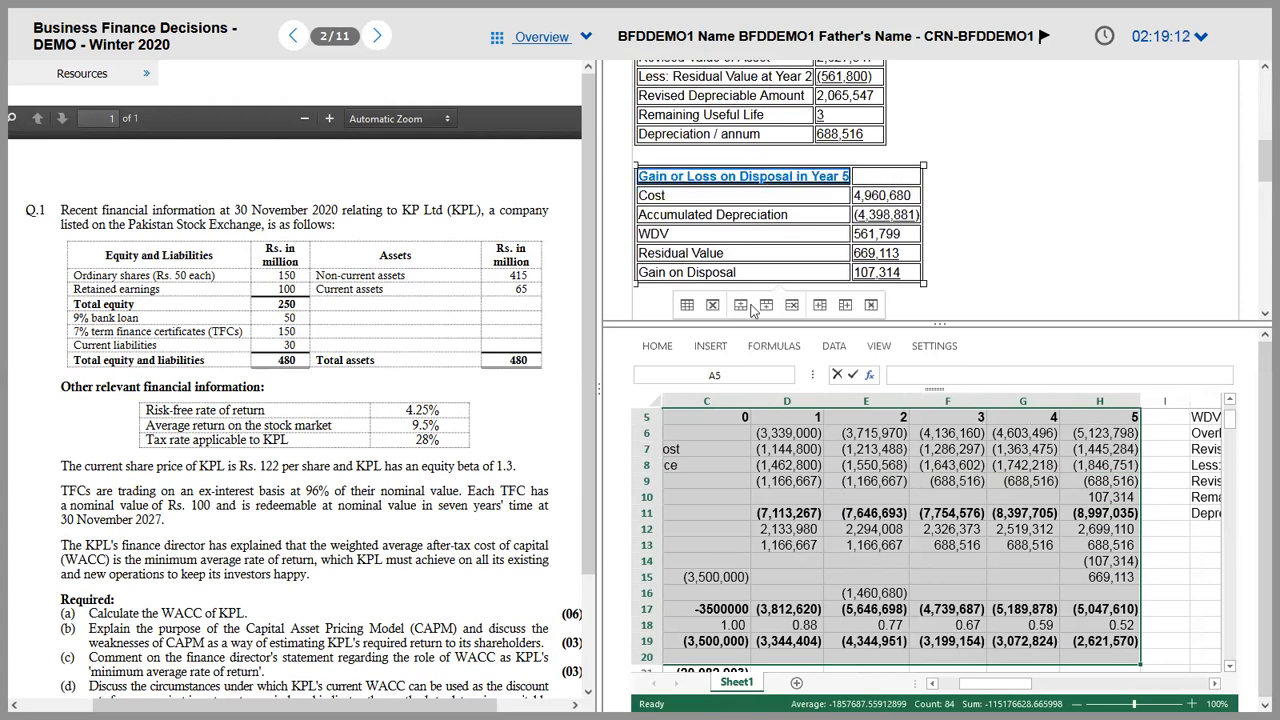
# Step: Paste the sheet's cash flow table A5:H21 below the disposal table
pyautogui.click(700, 427)
pyautogui.hotkey('shift', 'Right')
pyautogui.hotkey('shift', 'Left')
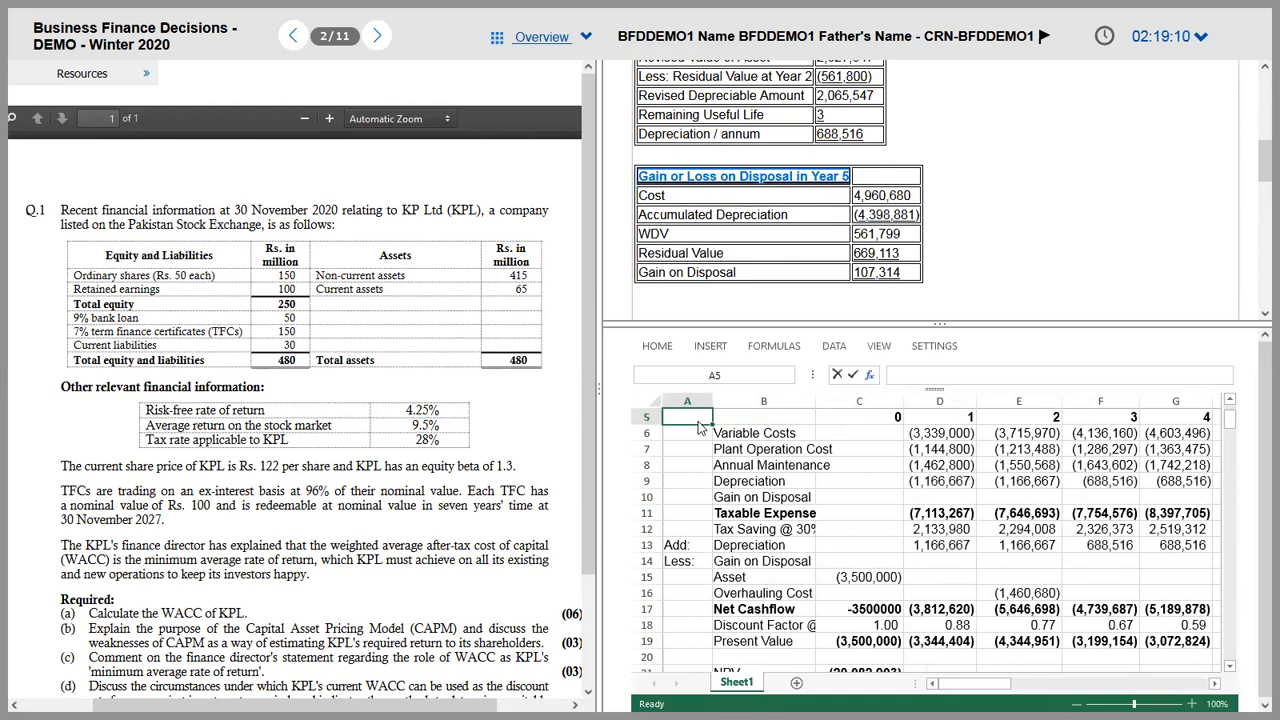
pyautogui.hotkey('shift', 'Right')
pyautogui.hotkey('shift', 'Right')
pyautogui.hotkey('shift', 'Right')
pyautogui.hotkey('shift', 'Right')
pyautogui.hotkey('shift', 'Right')
pyautogui.hotkey('shift', 'Right')
pyautogui.hotkey('shift', 'Right')
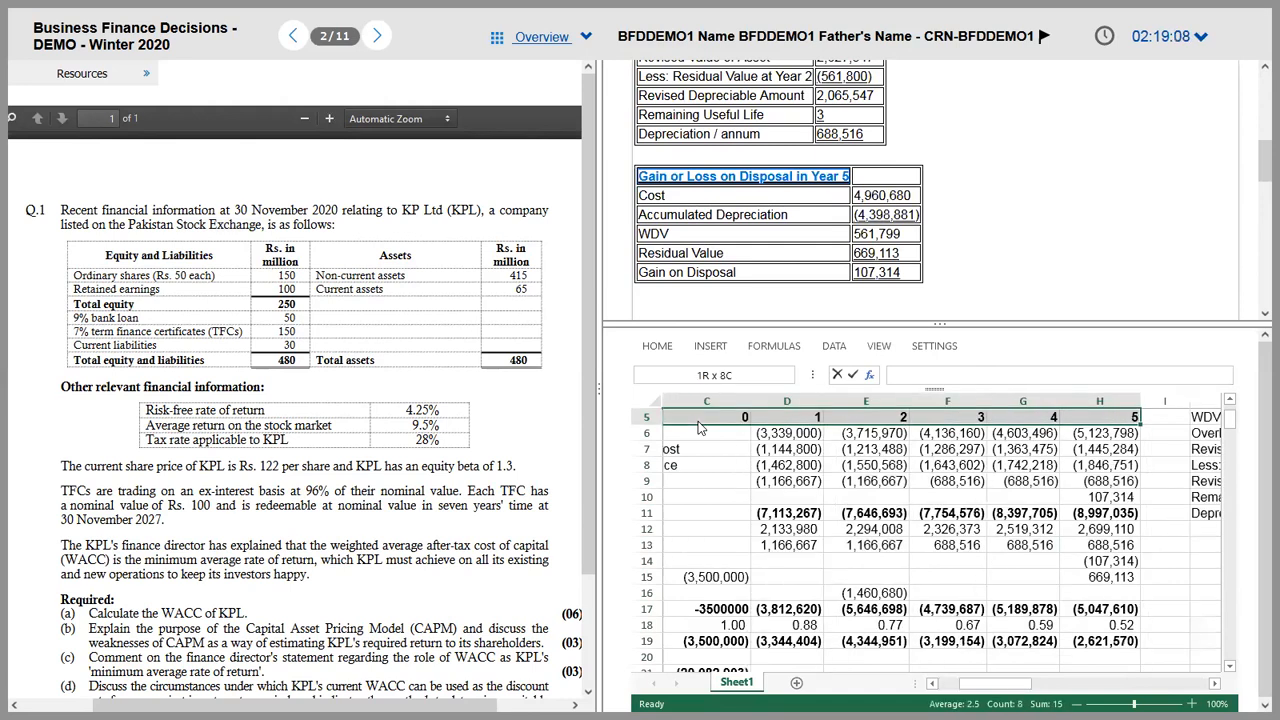
pyautogui.hotkey('shift', 'Down')
pyautogui.hotkey('shift', 'Down')
pyautogui.hotkey('shift', 'Down')
pyautogui.hotkey('shift', 'Down')
pyautogui.hotkey('shift', 'Down')
pyautogui.hotkey('shift', 'Down')
pyautogui.hotkey('shift', 'Down')
pyautogui.hotkey('shift', 'Down')
pyautogui.hotkey('shift', 'Down')
pyautogui.hotkey('shift', 'Down')
pyautogui.hotkey('shift', 'Down')
pyautogui.hotkey('shift', 'Down')
pyautogui.hotkey('shift', 'Down')
pyautogui.hotkey('shift', 'Down')
pyautogui.hotkey('shift', 'Down')
pyautogui.hotkey('shift', 'Down')
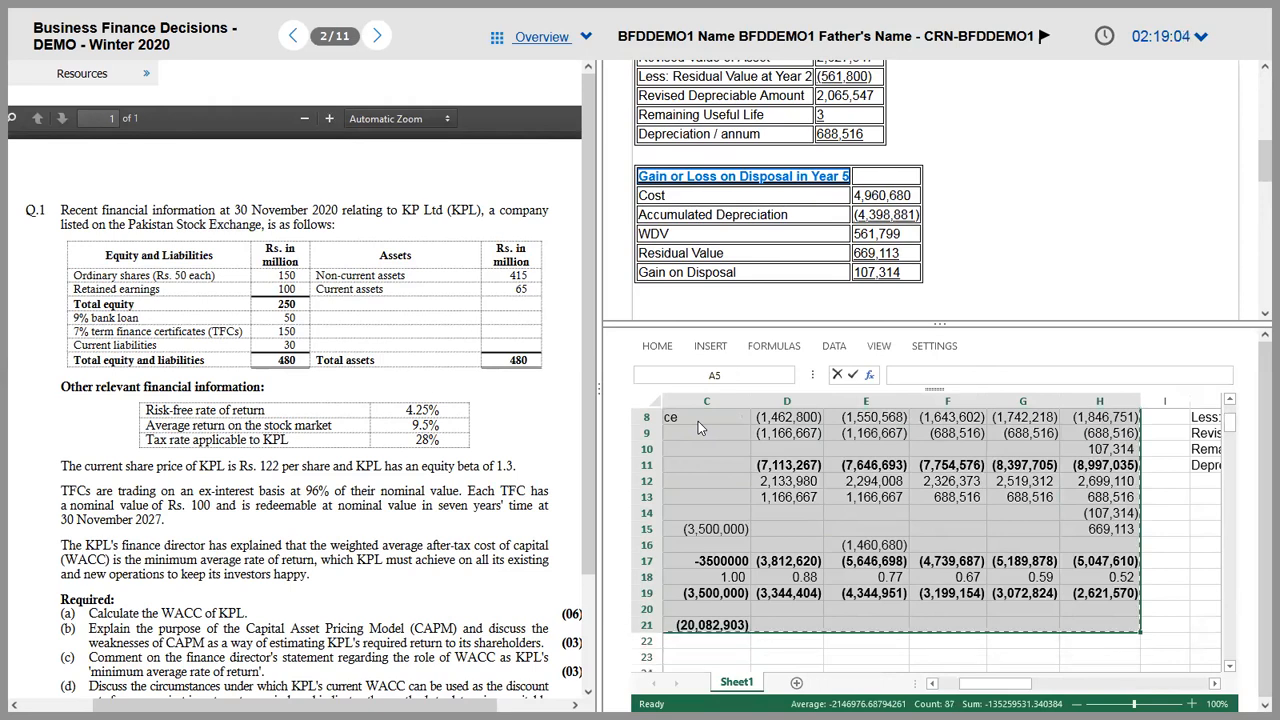
pyautogui.click(685, 299)
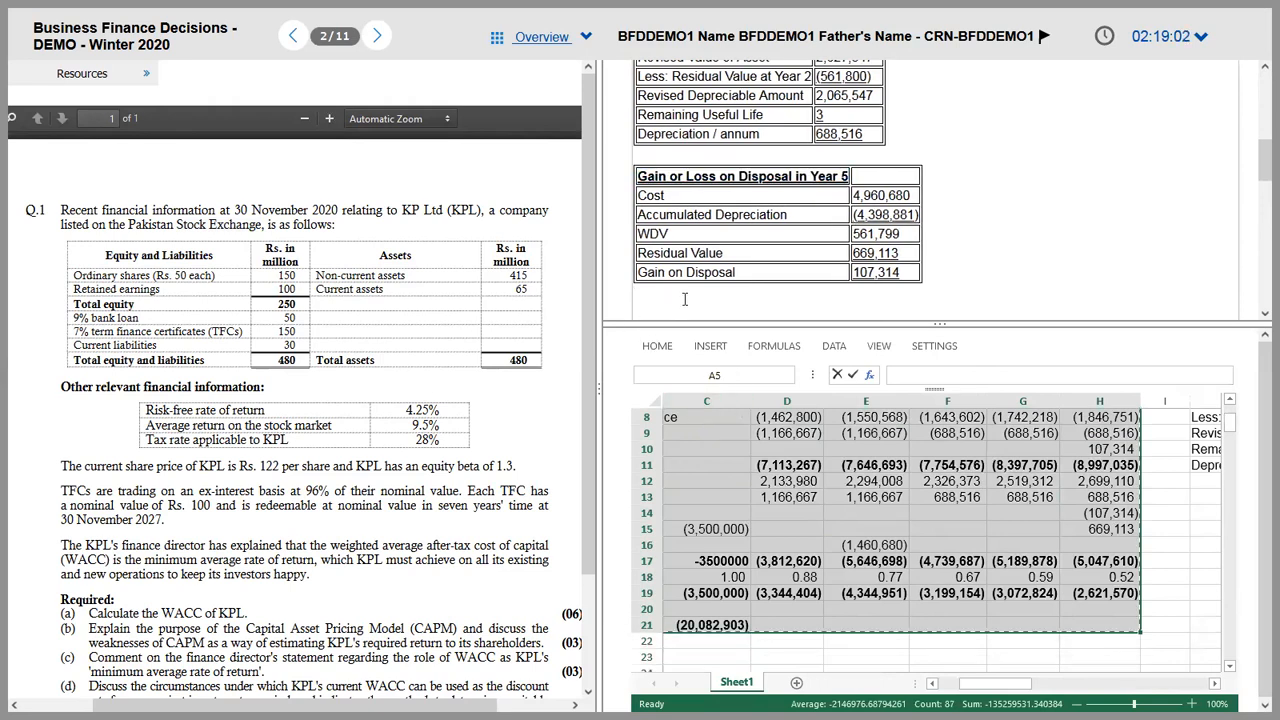
pyautogui.hotkey('ctrl', 'v')
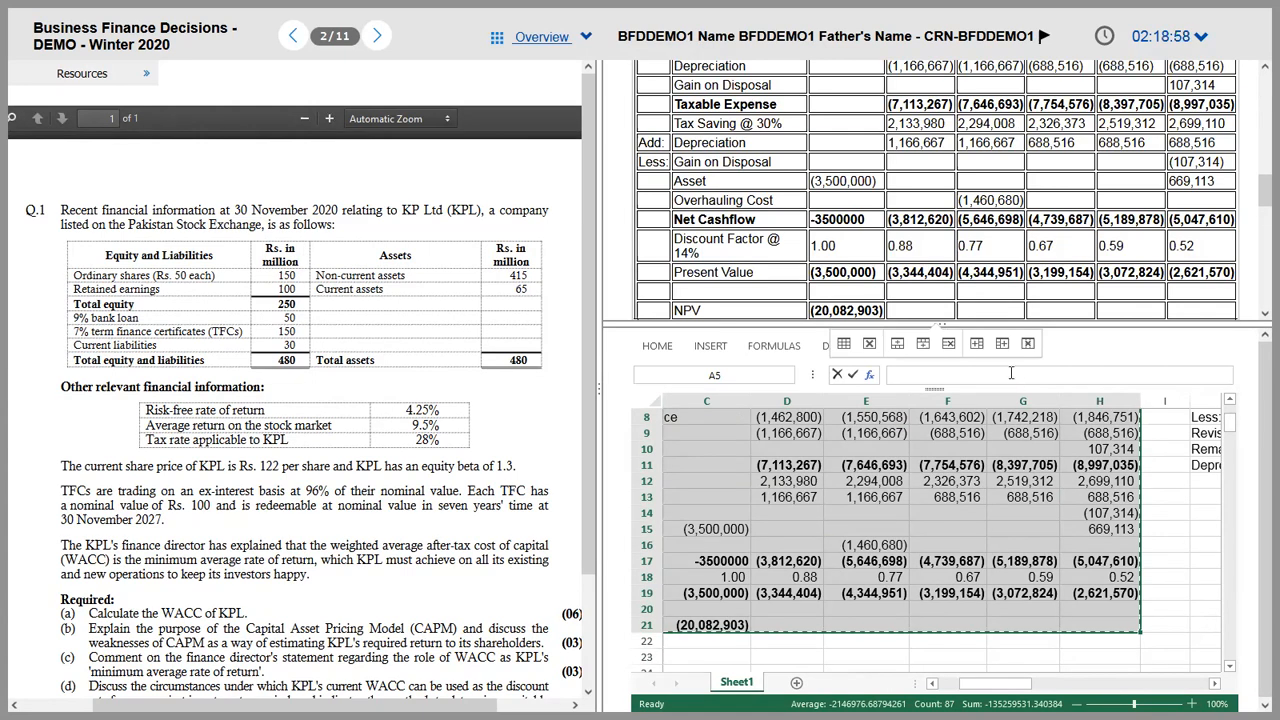
# Step: Lower the spreadsheet splitter to enlarge the answer area and review the pasted table
pyautogui.moveTo(996, 324); pyautogui.dragTo(1008, 656)
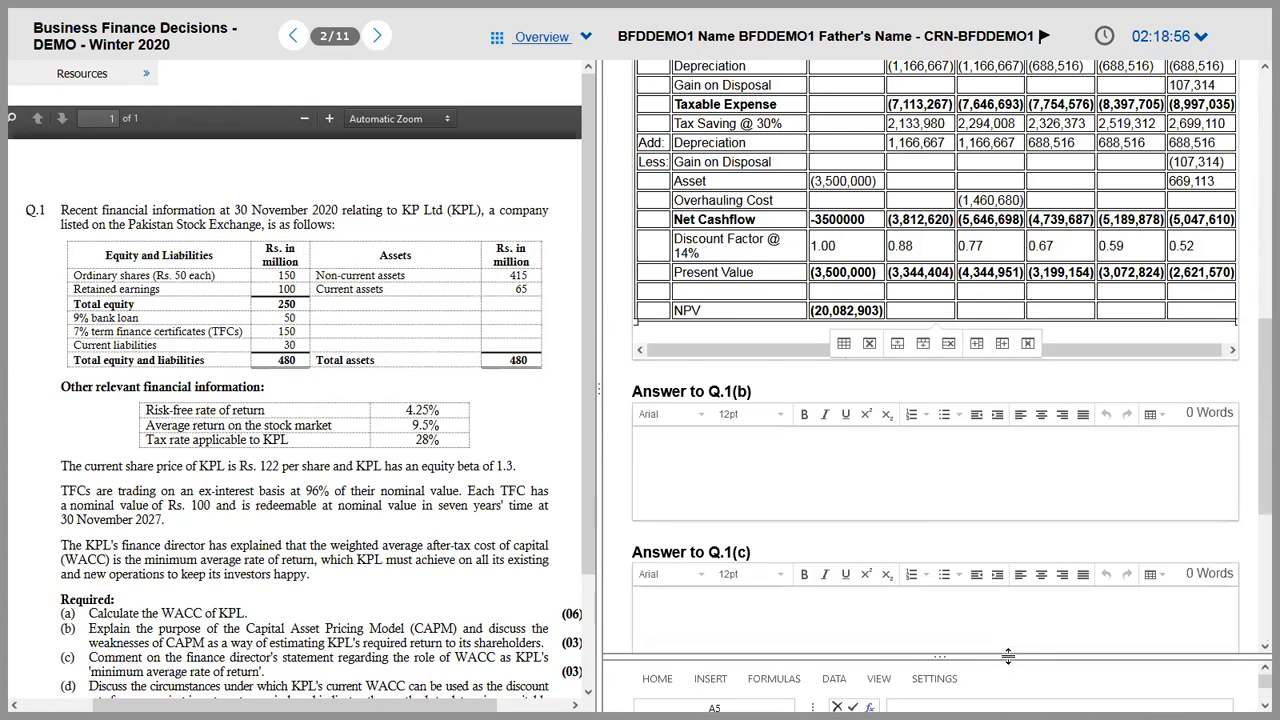
pyautogui.click(1101, 354)
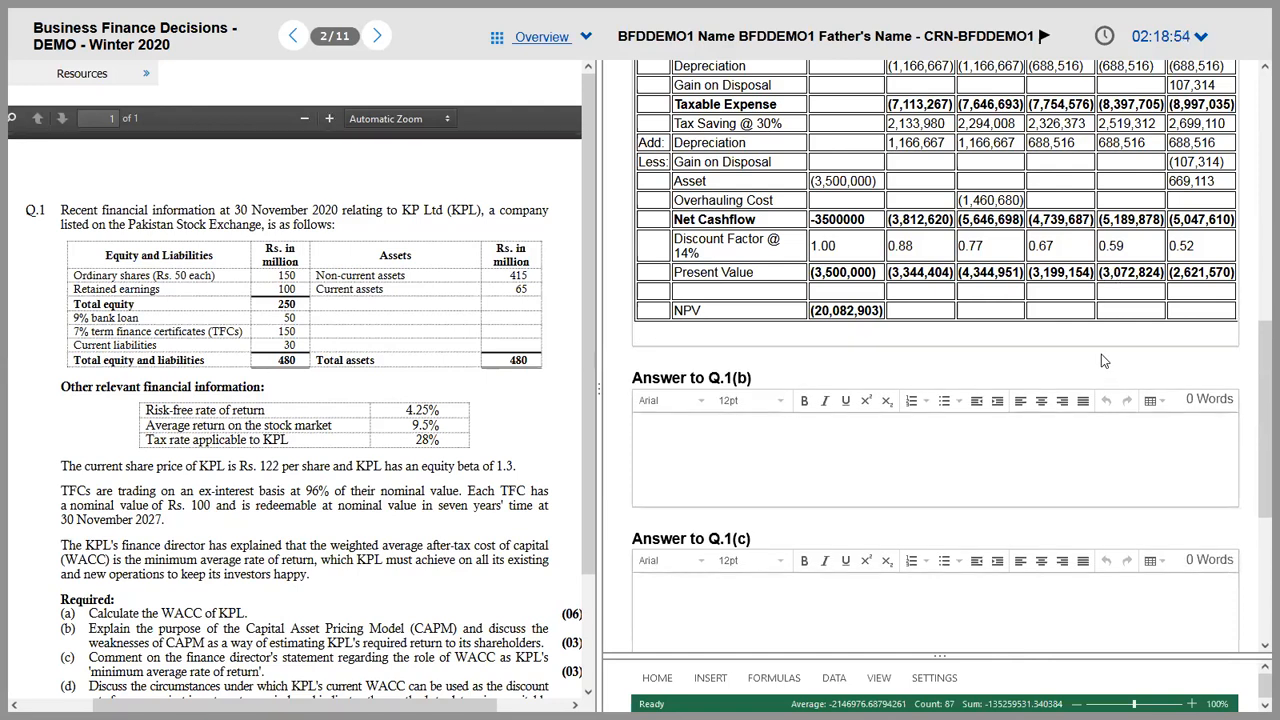
pyautogui.click(1140, 311)
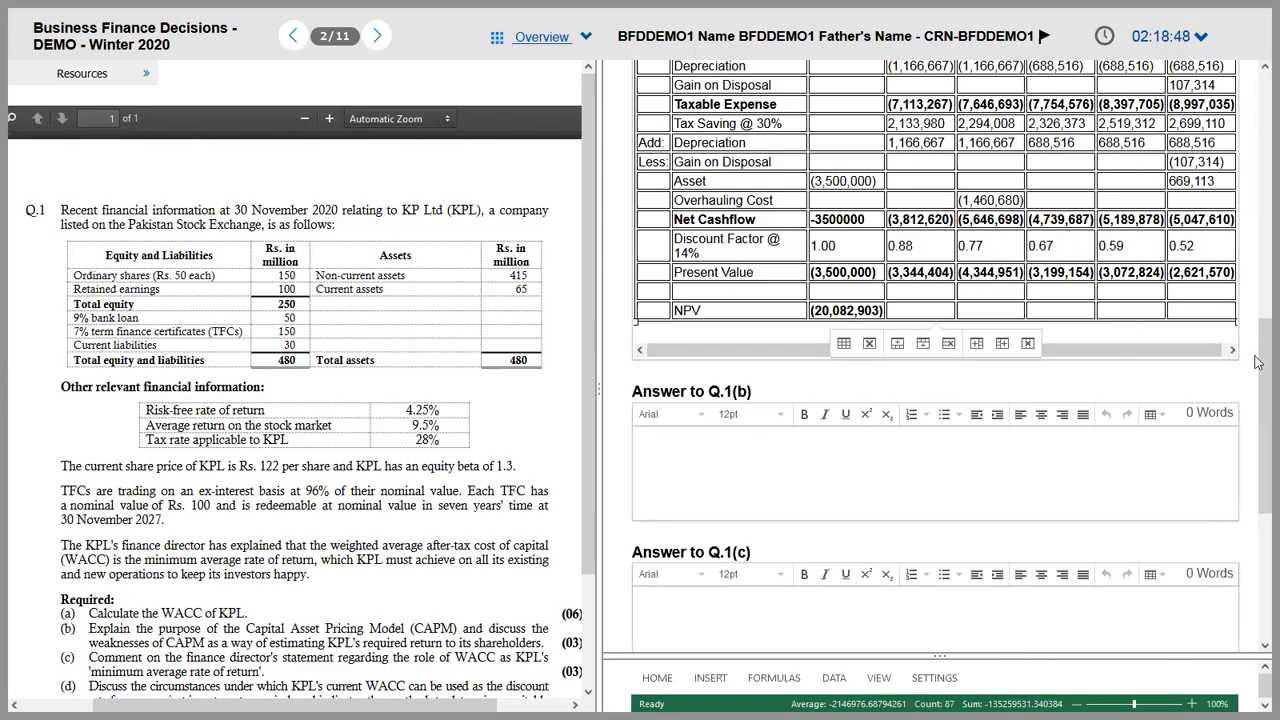
pyautogui.moveTo(1258, 360); pyautogui.dragTo(1246, 97)
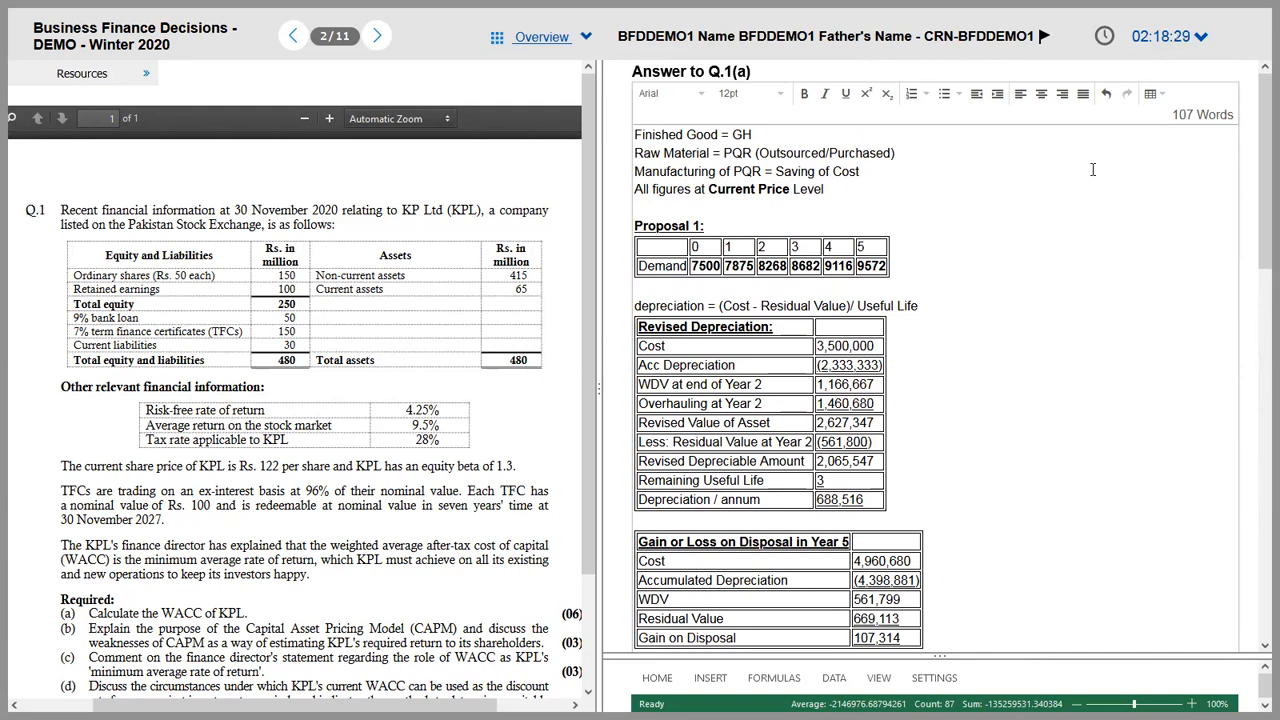
pyautogui.hotkey('alt', 'Tab')
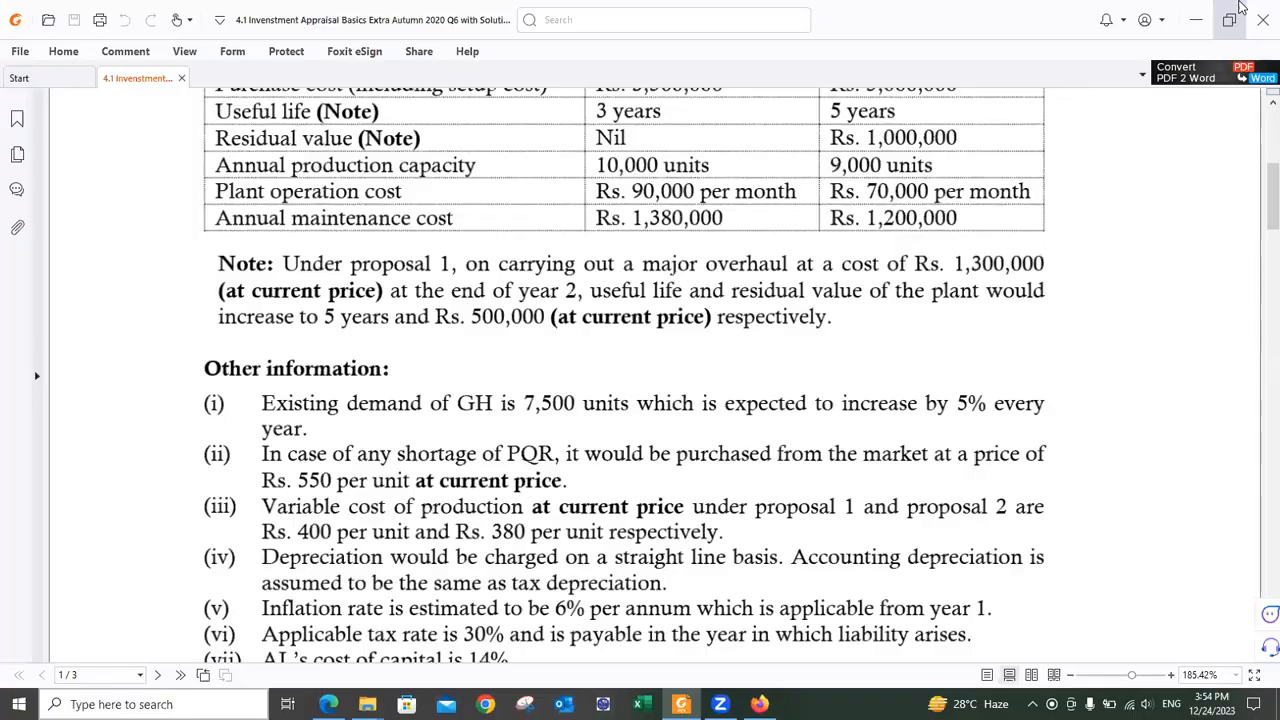
# Step: Scroll through the disposal and cash flow tables, then switch to Word's 'Autumn 2020 Solution in Software'
pyautogui.hotkey('alt', 'Tab')
pyautogui.moveTo(1258, 201); pyautogui.dragTo(1258, 326)
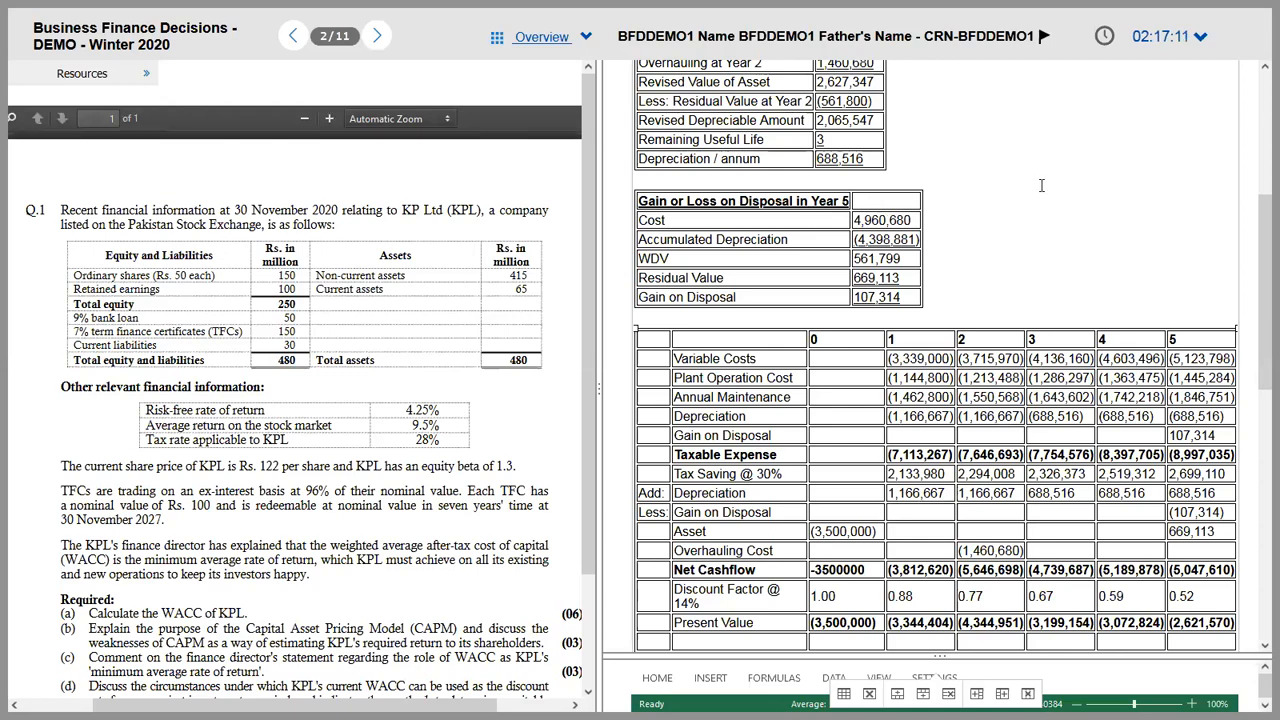
pyautogui.moveTo(1258, 236); pyautogui.dragTo(1258, 89)
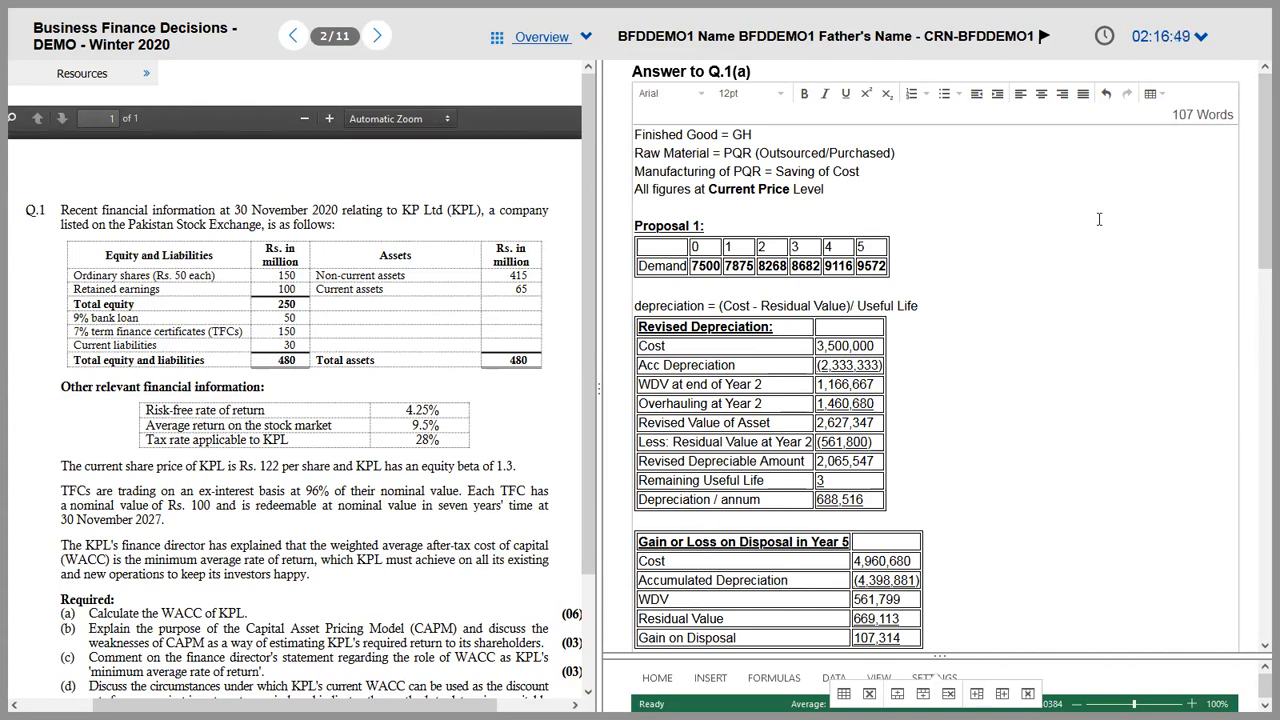
pyautogui.hotkey('alt', 'Tab')
pyautogui.hotkey('alt', 'Tab')
pyautogui.hotkey('alt', 'Tab')
pyautogui.hotkey('alt', 'Tab')
pyautogui.hotkey('alt', 'Tab')
pyautogui.hotkey('alt', 'Tab')
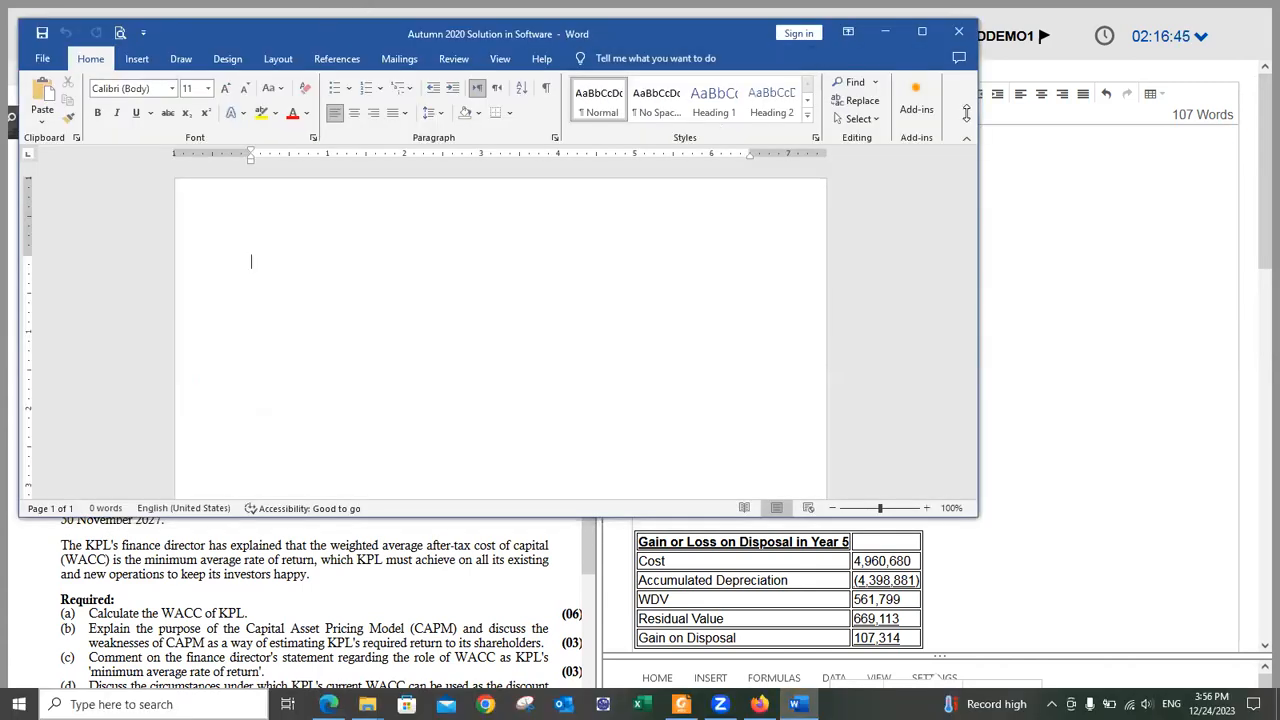
# Step: Paste the exam screenshot into the maximized document and crop it to the Q.1(a) answer
pyautogui.doubleClick(329, 33)
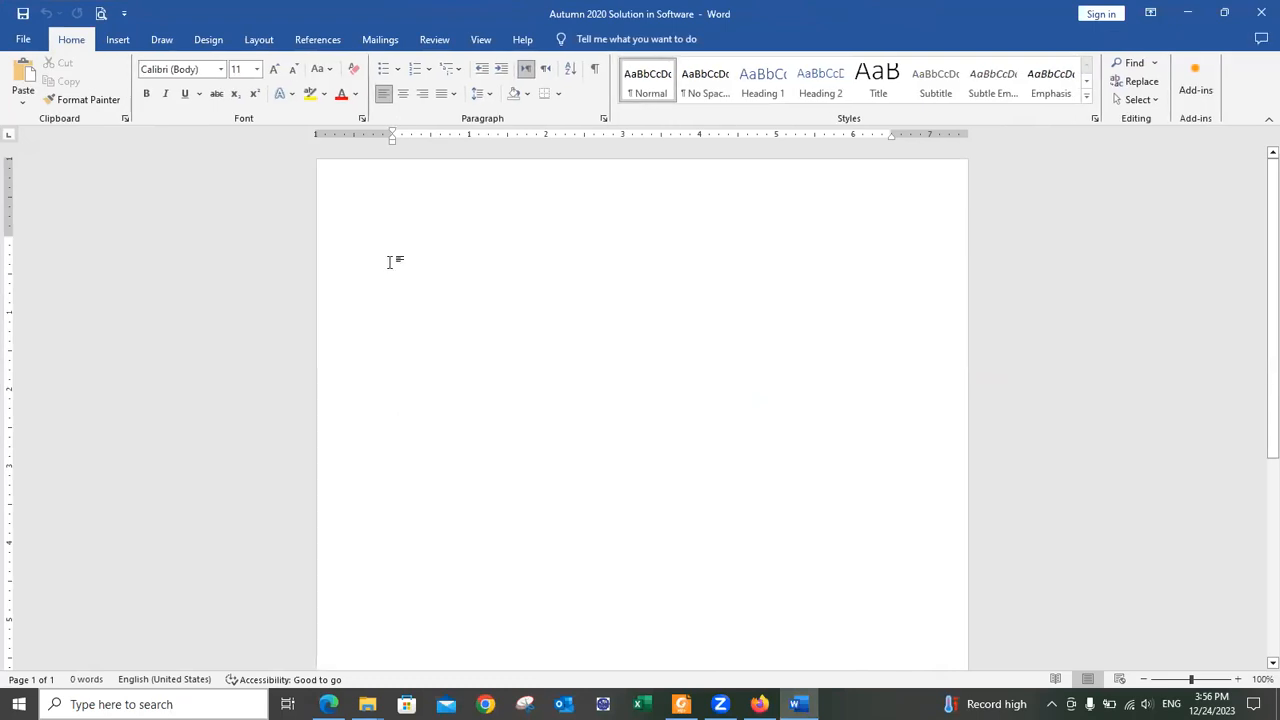
pyautogui.hotkey('ctrl', 'v')
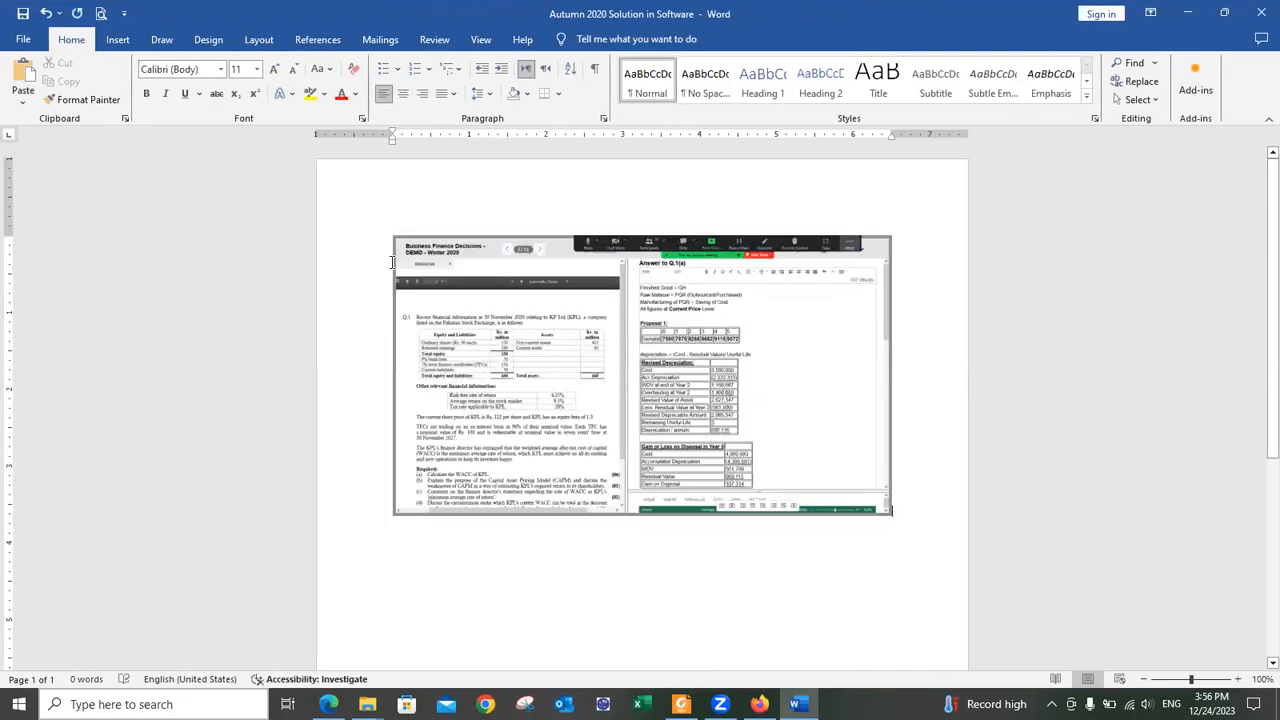
pyautogui.rightClick(582, 266)
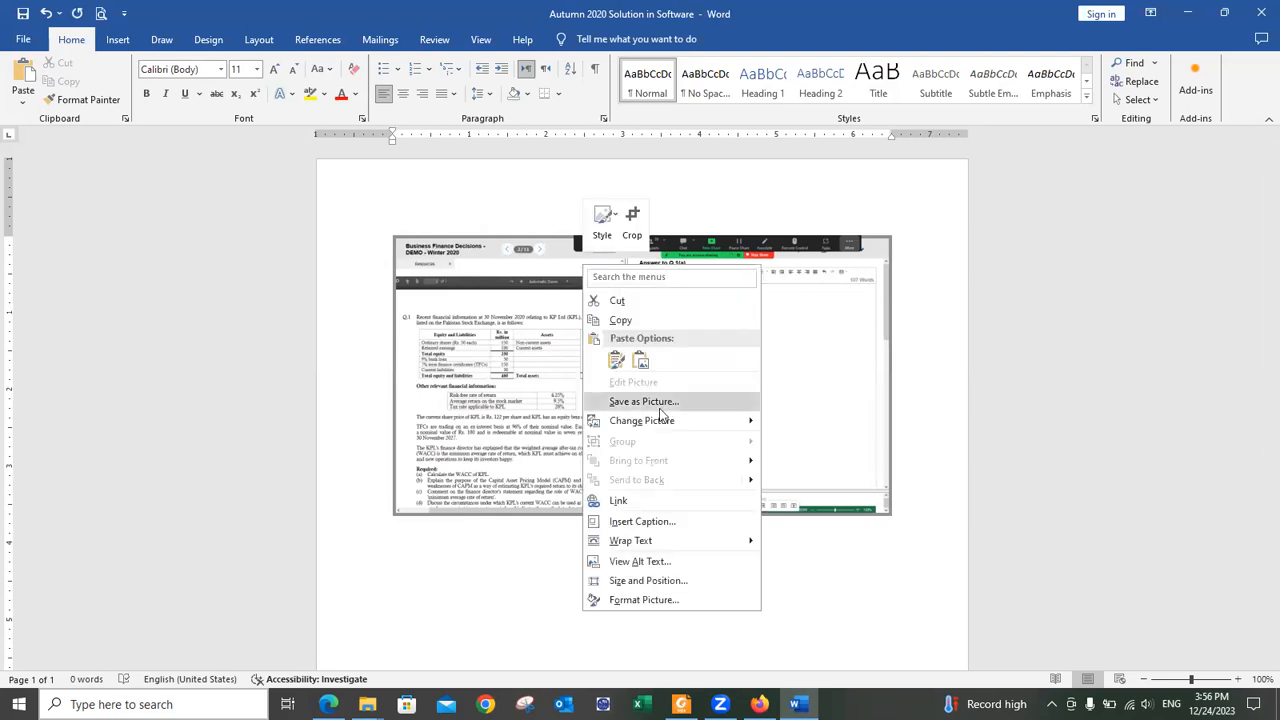
pyautogui.click(634, 217)
pyautogui.moveTo(394, 374); pyautogui.dragTo(633, 379)
pyautogui.moveTo(523, 237); pyautogui.dragTo(527, 257)
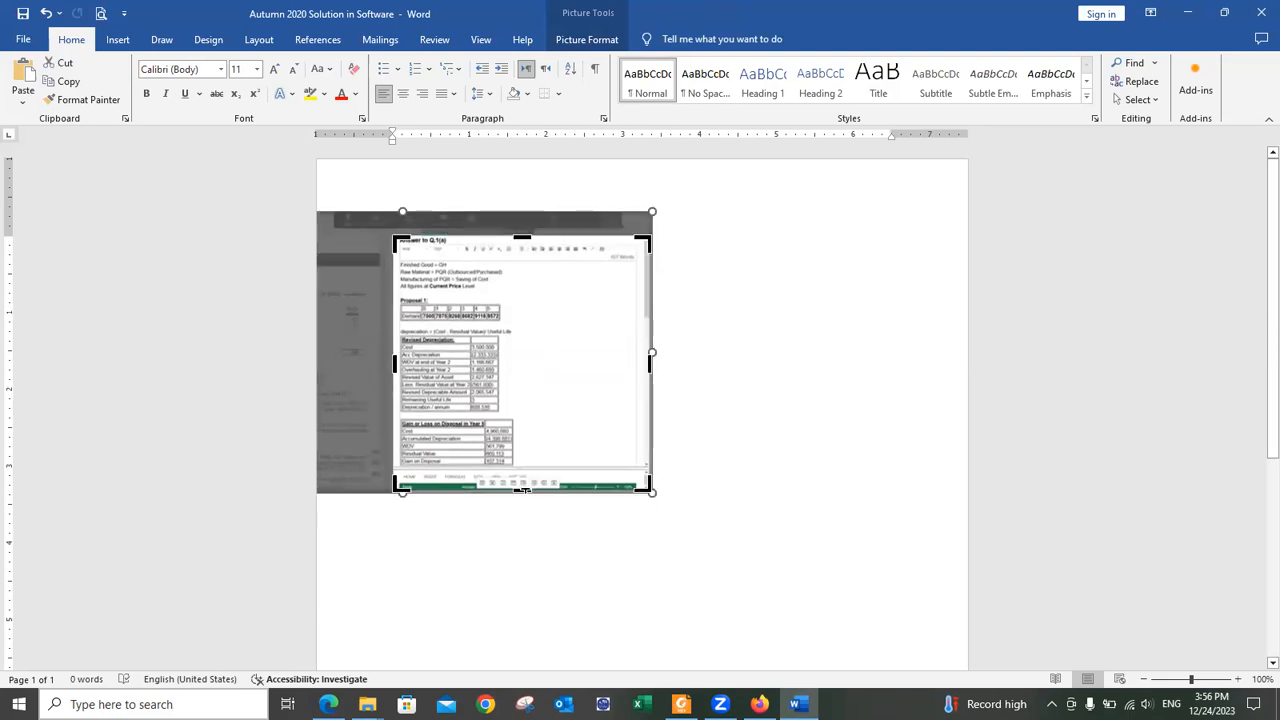
pyautogui.moveTo(524, 483); pyautogui.dragTo(525, 466)
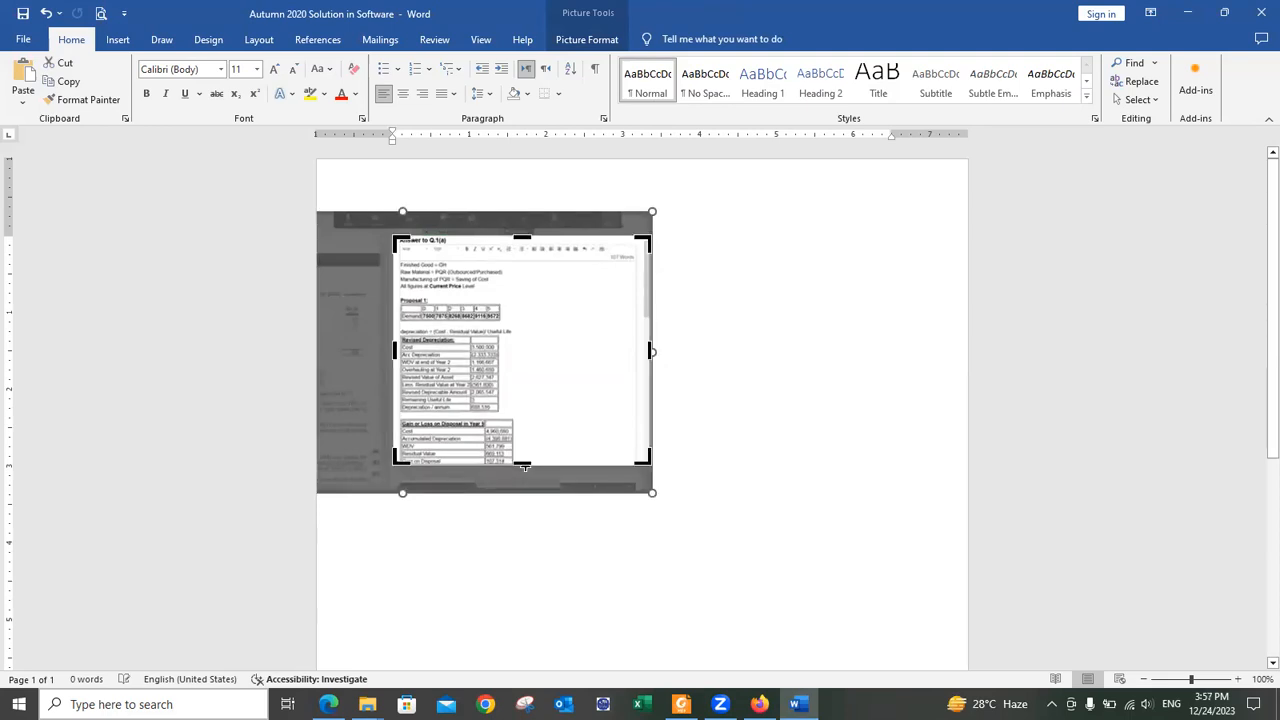
pyautogui.moveTo(650, 350); pyautogui.dragTo(531, 357)
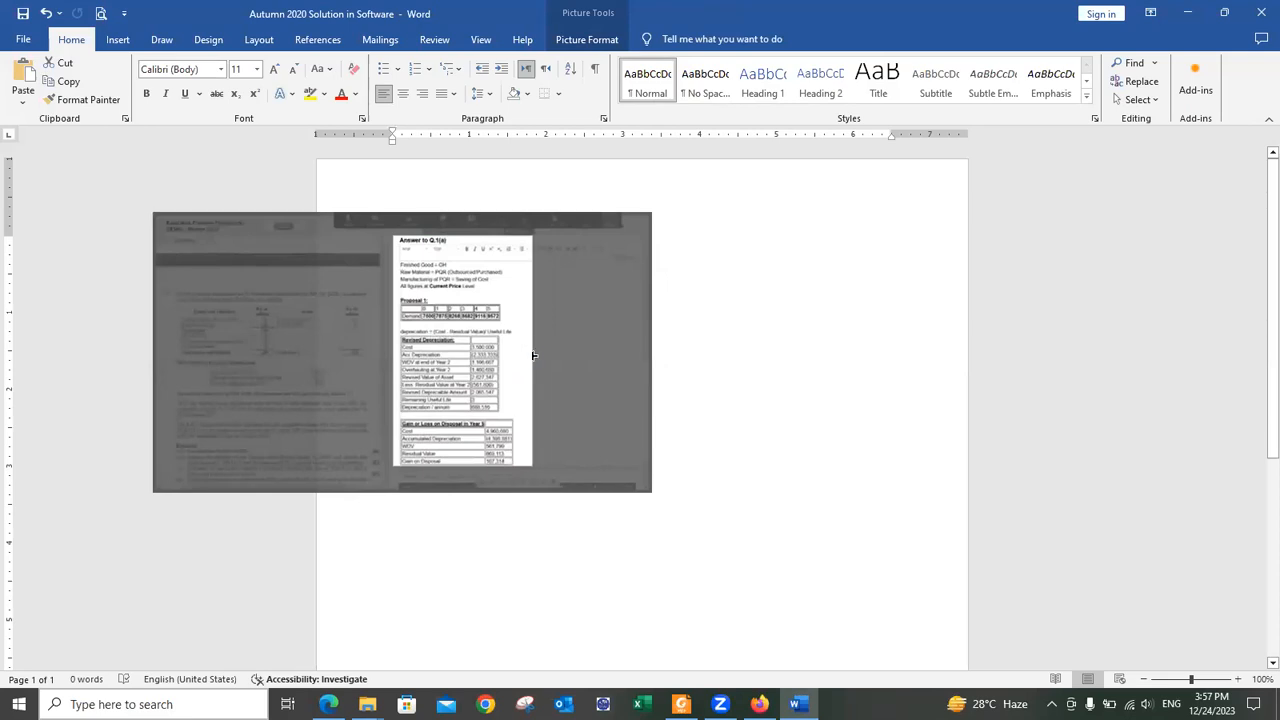
pyautogui.click(750, 358)
# Step: Enlarge the cropped answer screenshot wider and taller on the page
pyautogui.click(502, 390)
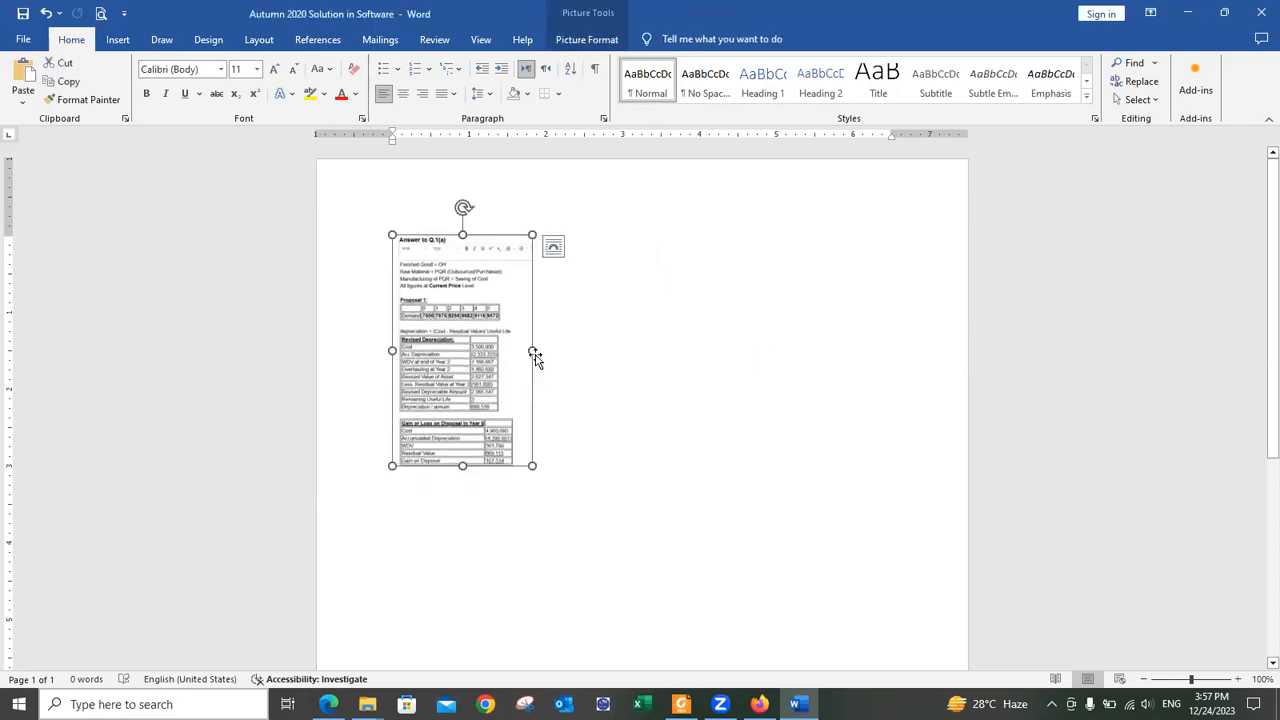
pyautogui.moveTo(531, 352); pyautogui.dragTo(888, 383)
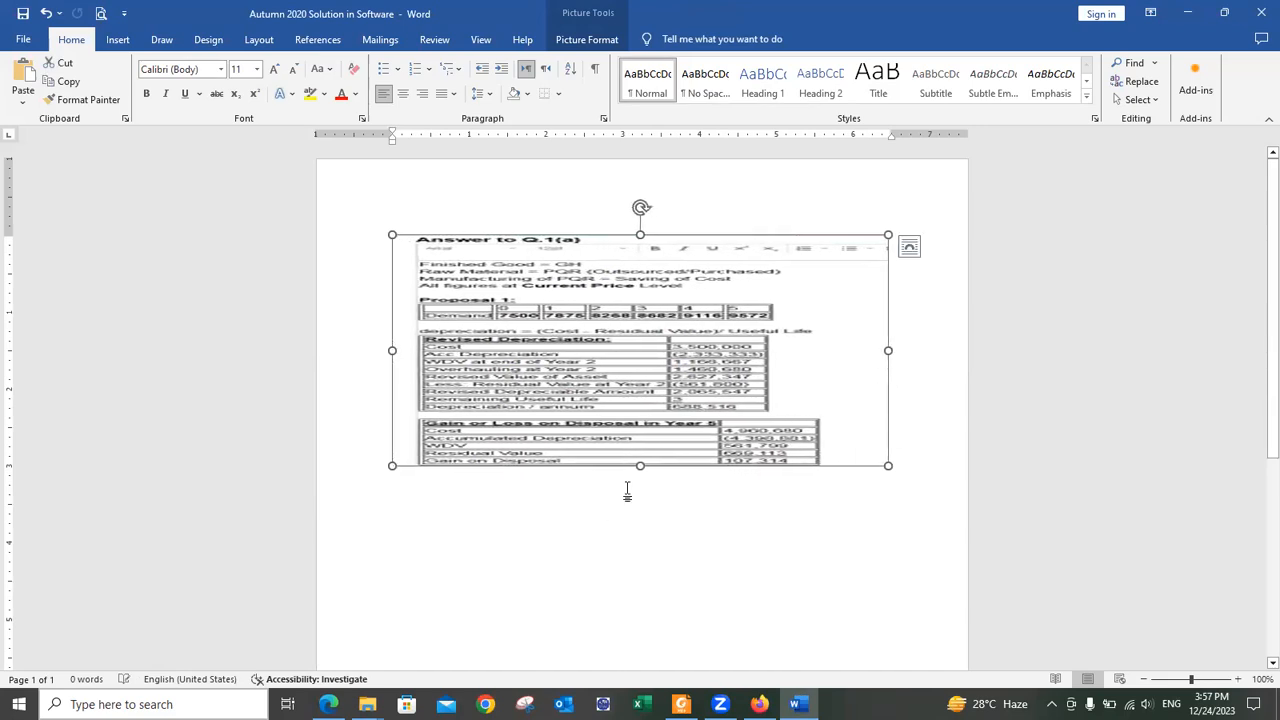
pyautogui.moveTo(640, 465); pyautogui.dragTo(694, 657)
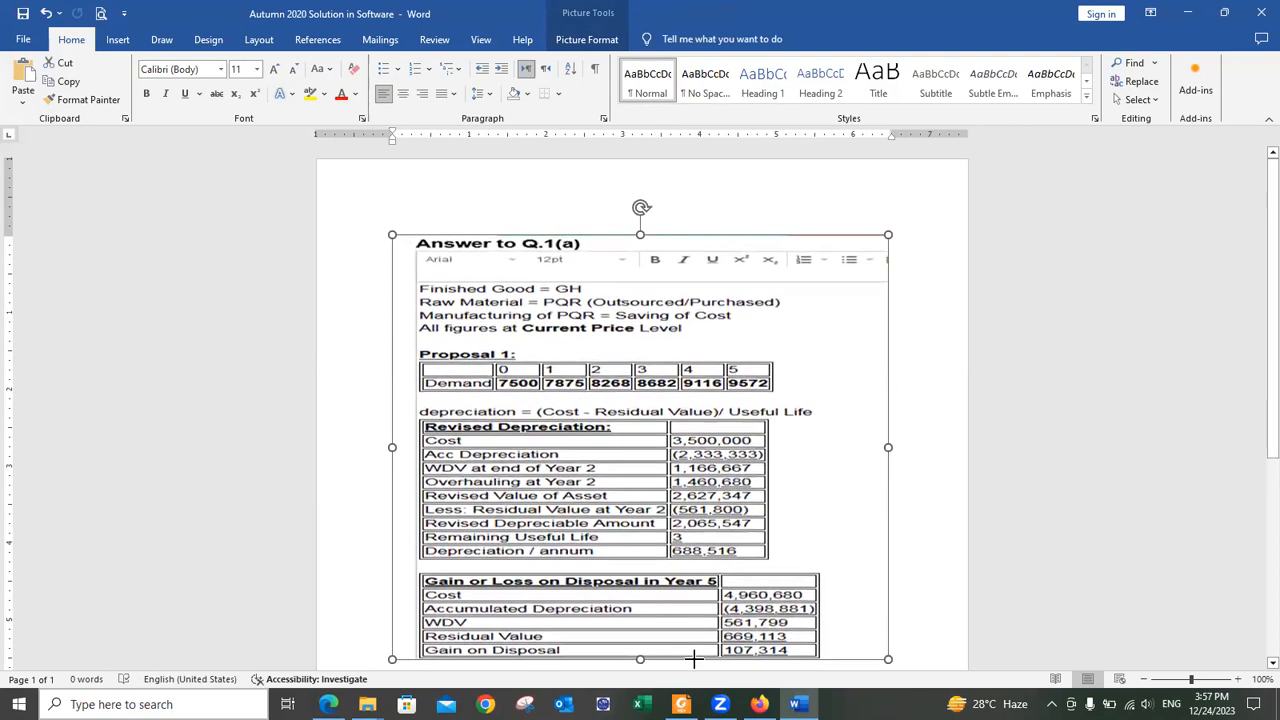
pyautogui.scroll(-5, 740, 566)
pyautogui.click(684, 600)
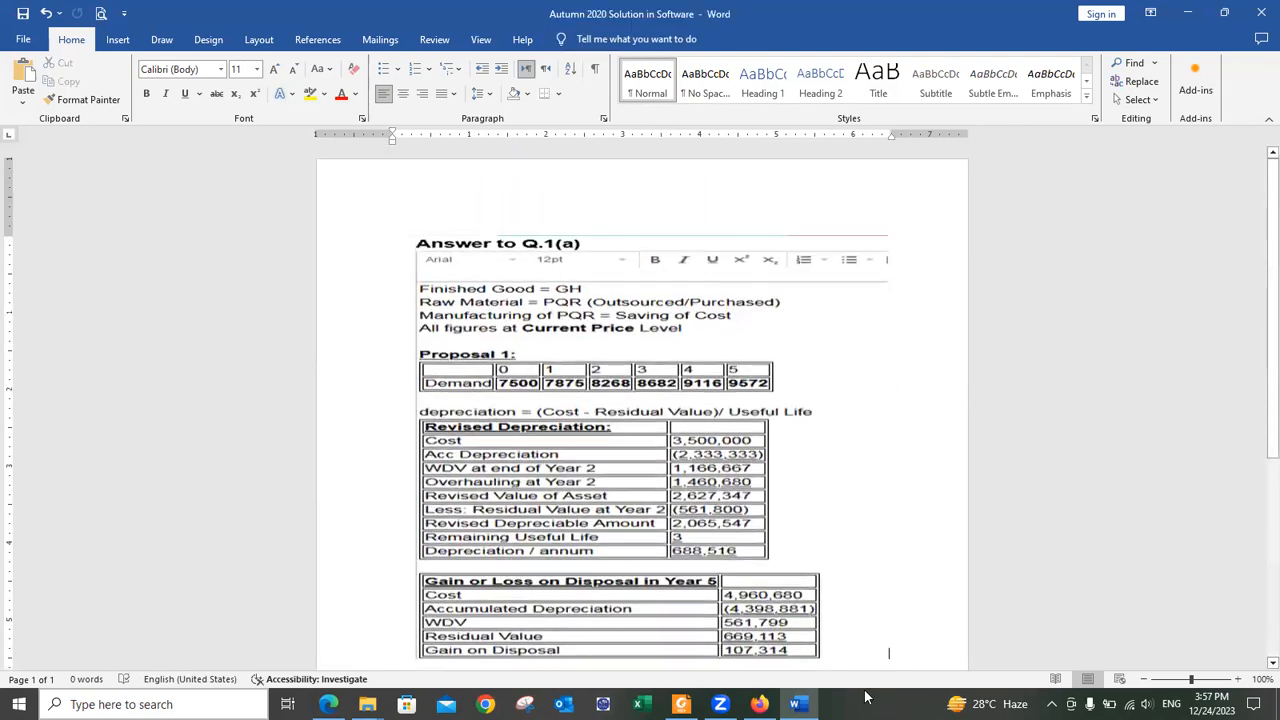
# Step: Narrow the answer picture slightly, add a line below it, and return to the exam
pyautogui.click(620, 326)
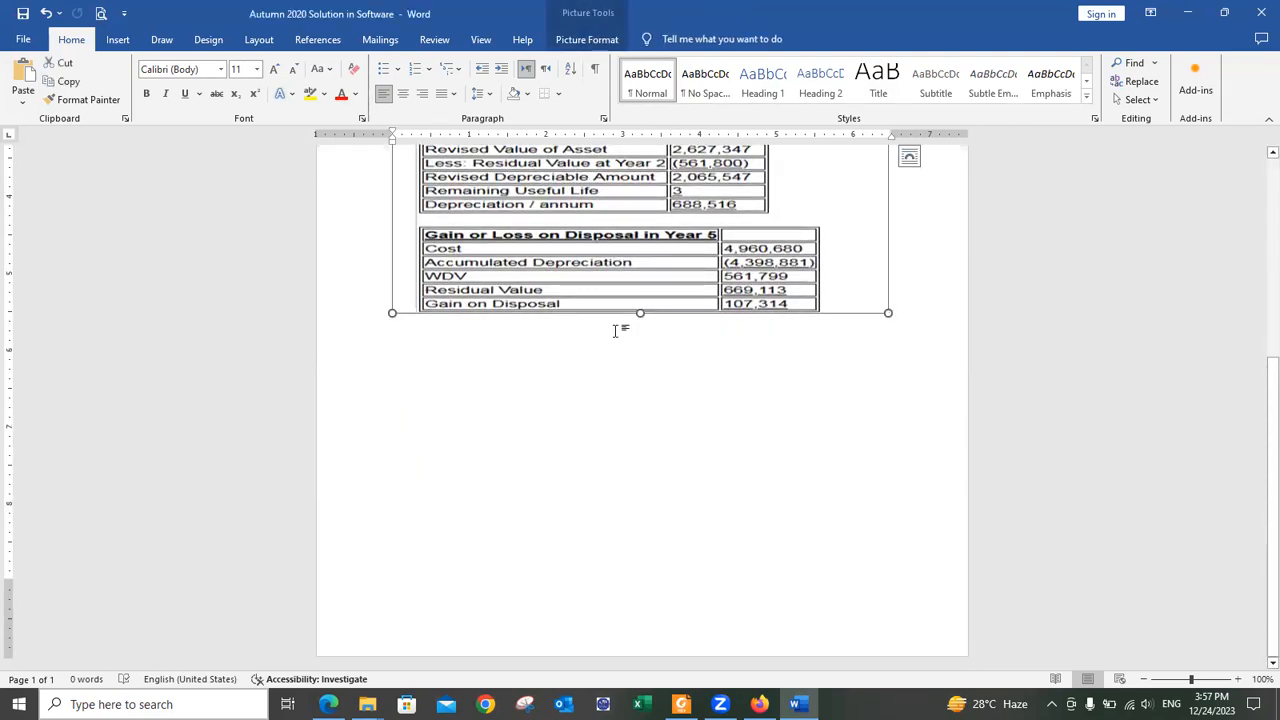
pyautogui.scroll(4, 646, 343)
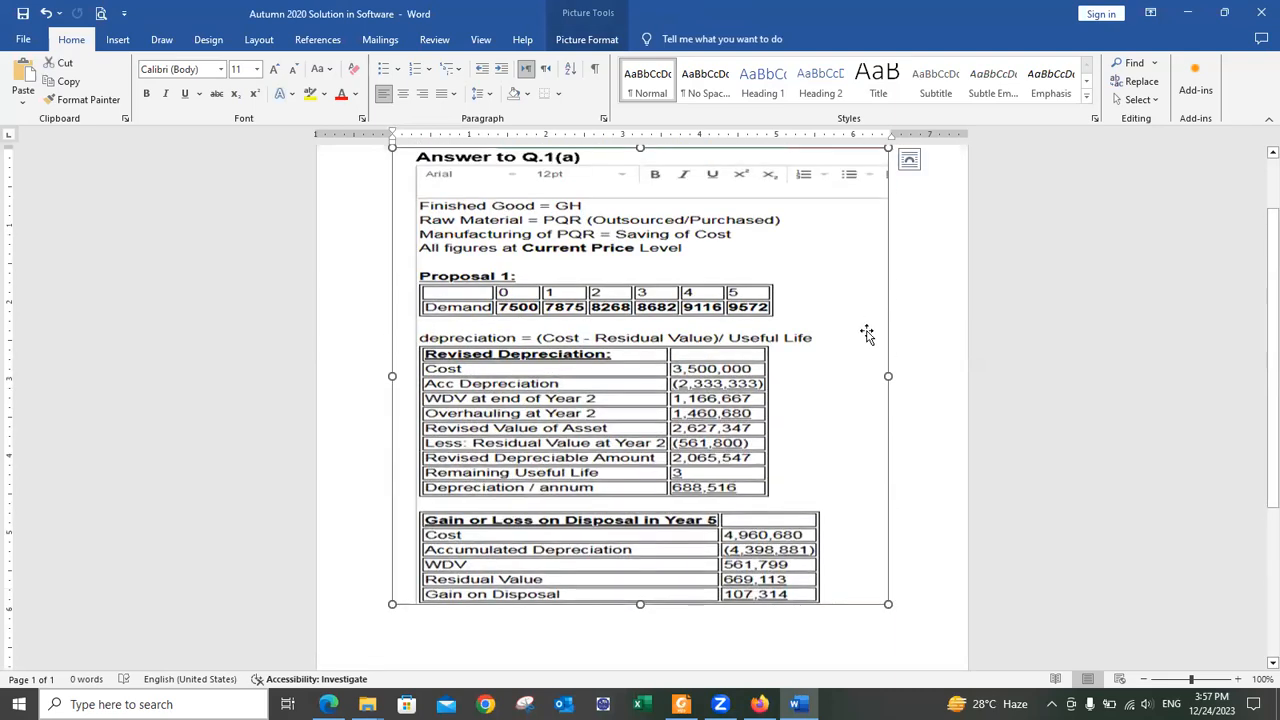
pyautogui.moveTo(888, 376); pyautogui.dragTo(848, 377)
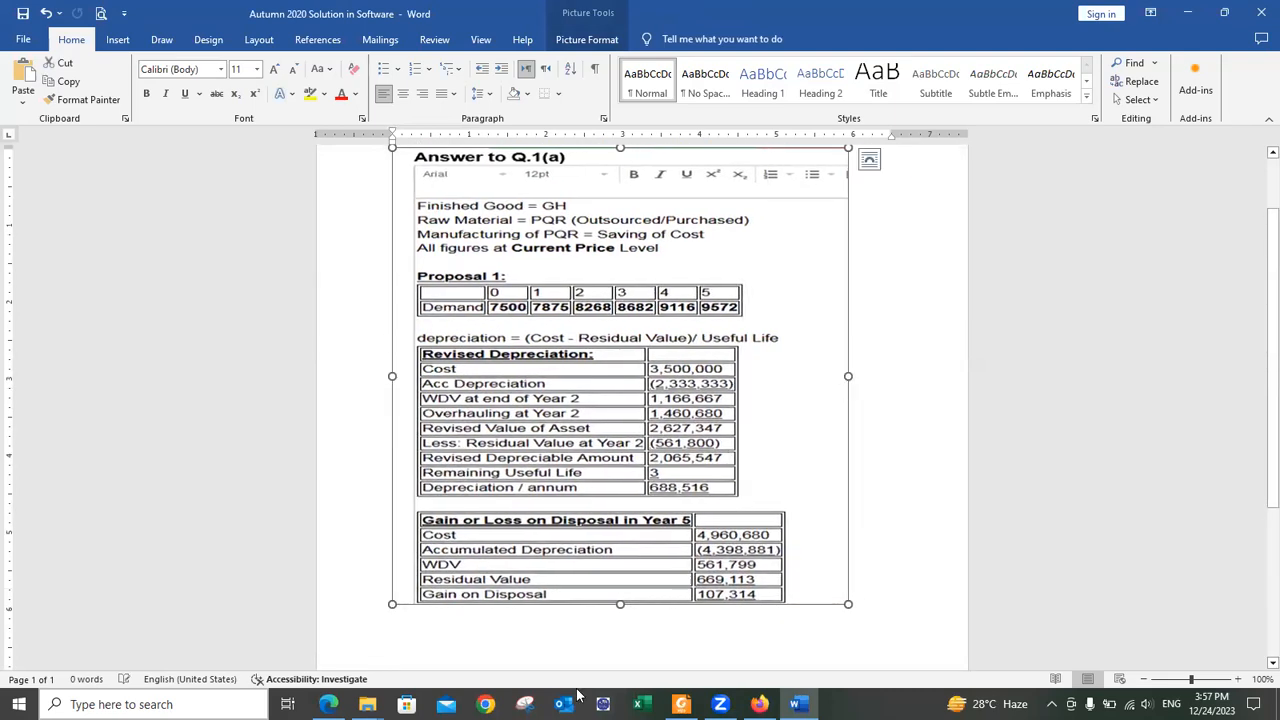
pyautogui.click(492, 615)
pyautogui.press('Return')
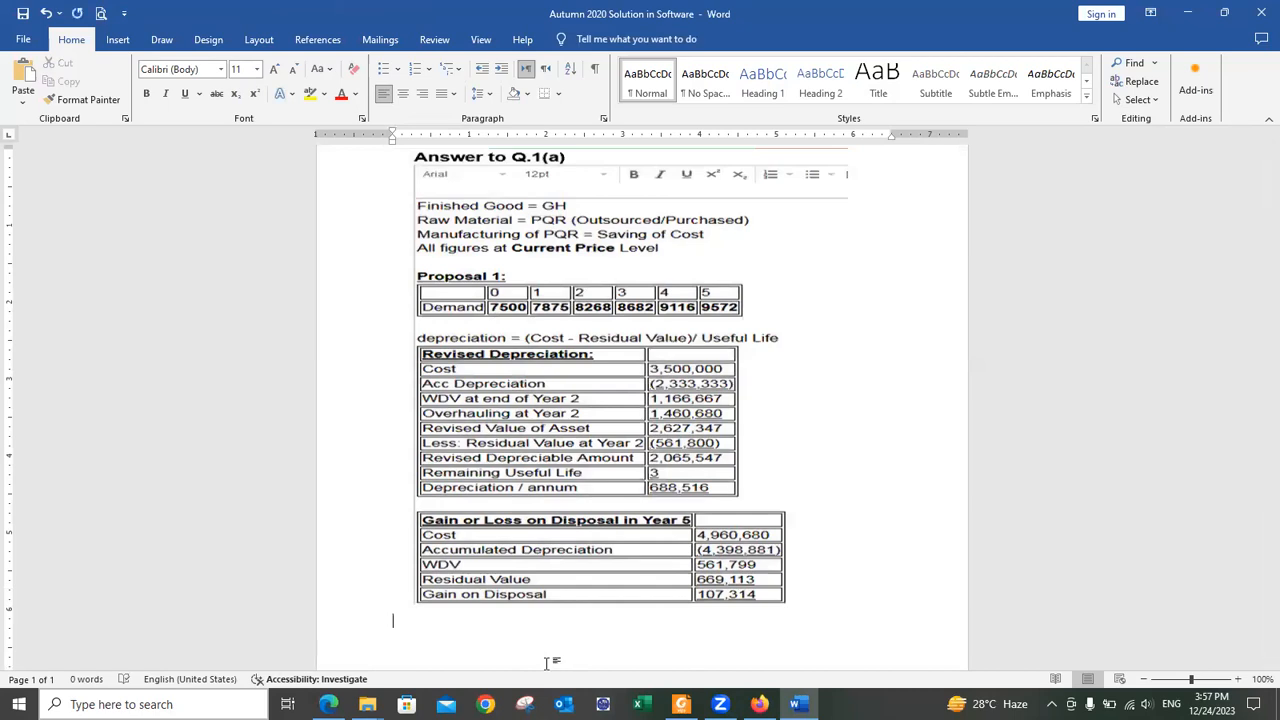
pyautogui.hotkey('alt', 'Tab')
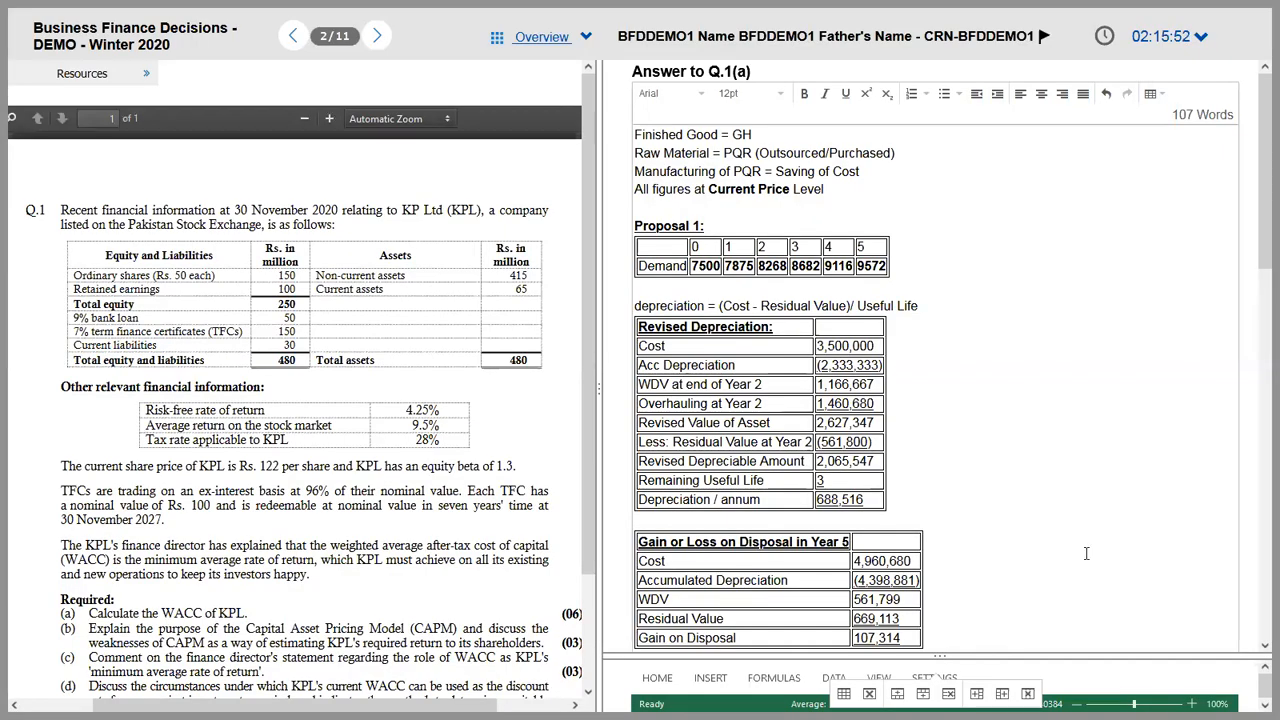
# Step: Append 'in Proposal 1' after NPV in the cash flow table's last row and bold it
pyautogui.moveTo(1258, 252); pyautogui.dragTo(1258, 389)
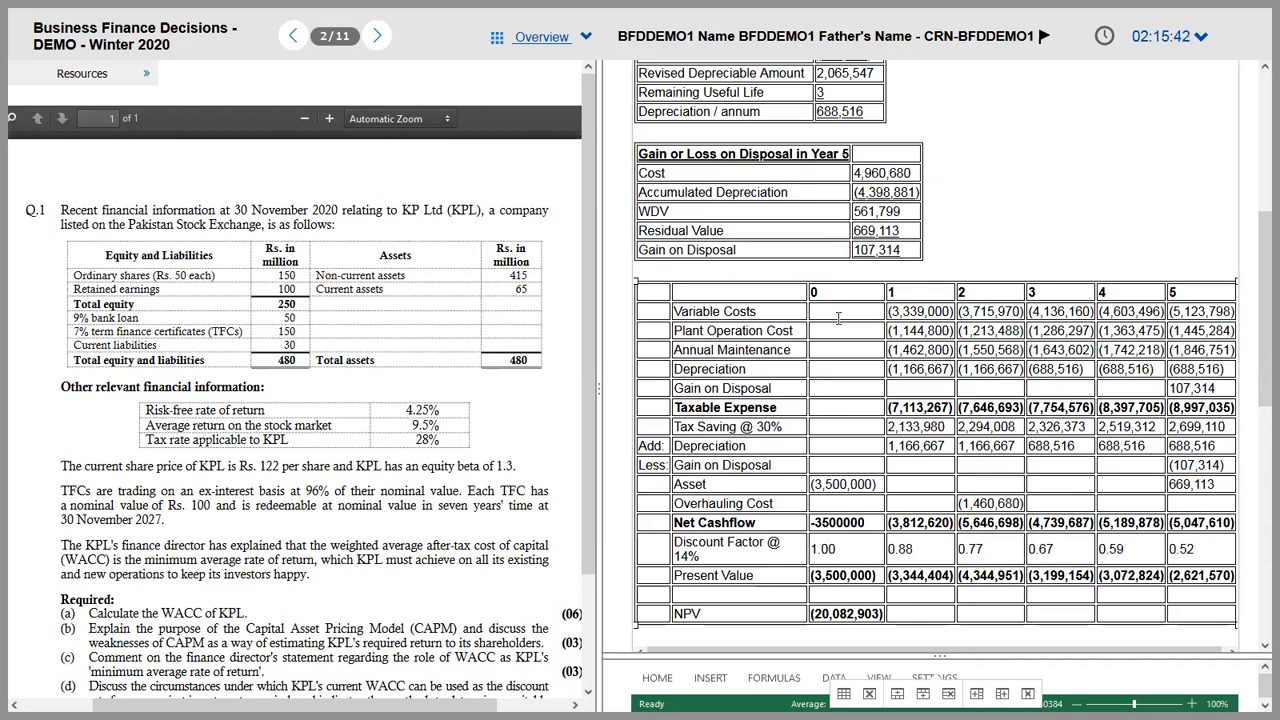
pyautogui.click(712, 616)
pyautogui.write('in Proj')
pyautogui.write('osal')
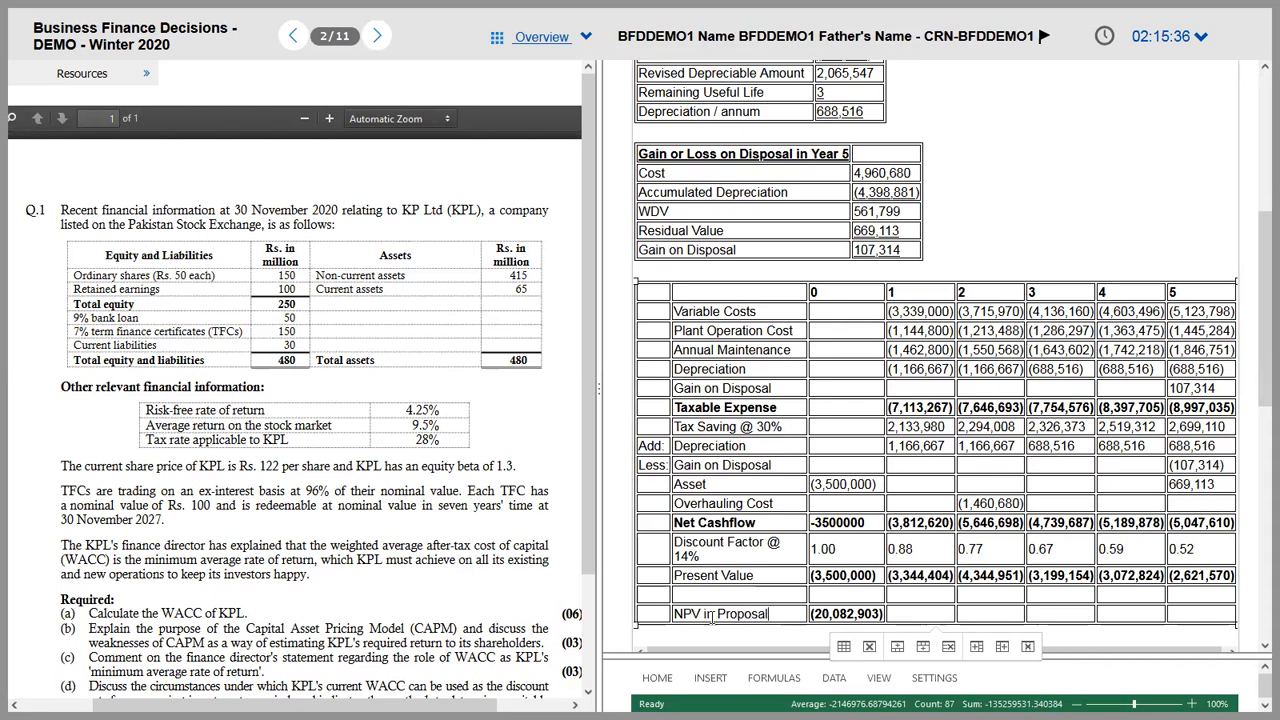
pyautogui.write(' 1')
pyautogui.scroll(-1, 712, 616)
pyautogui.hotkey('shift', 'Up')
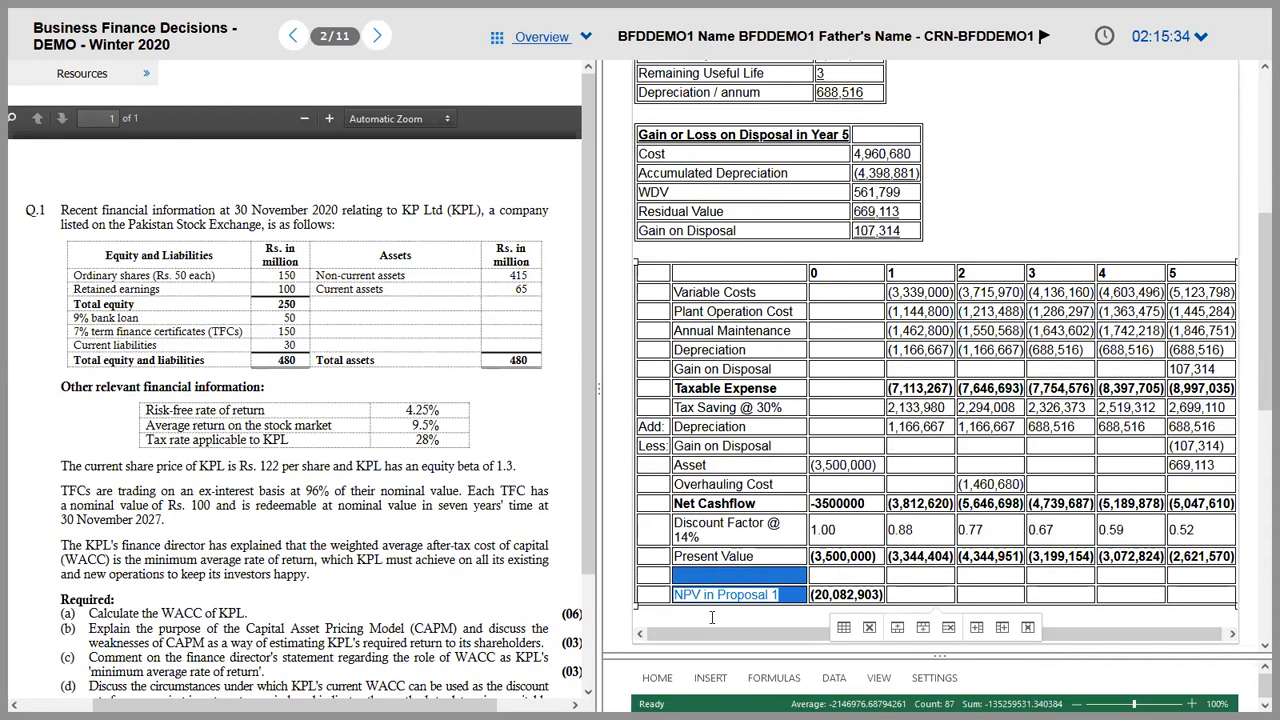
pyautogui.click(712, 617)
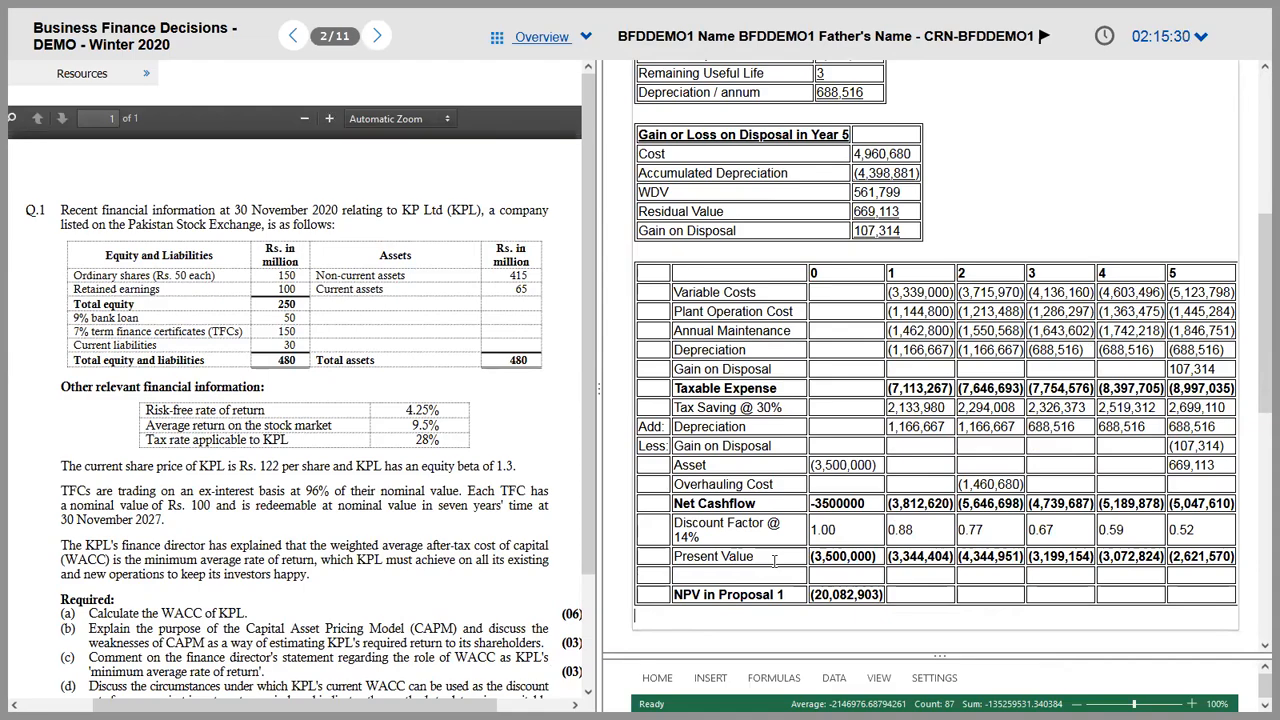
pyautogui.hotkey('alt', 'Tab')
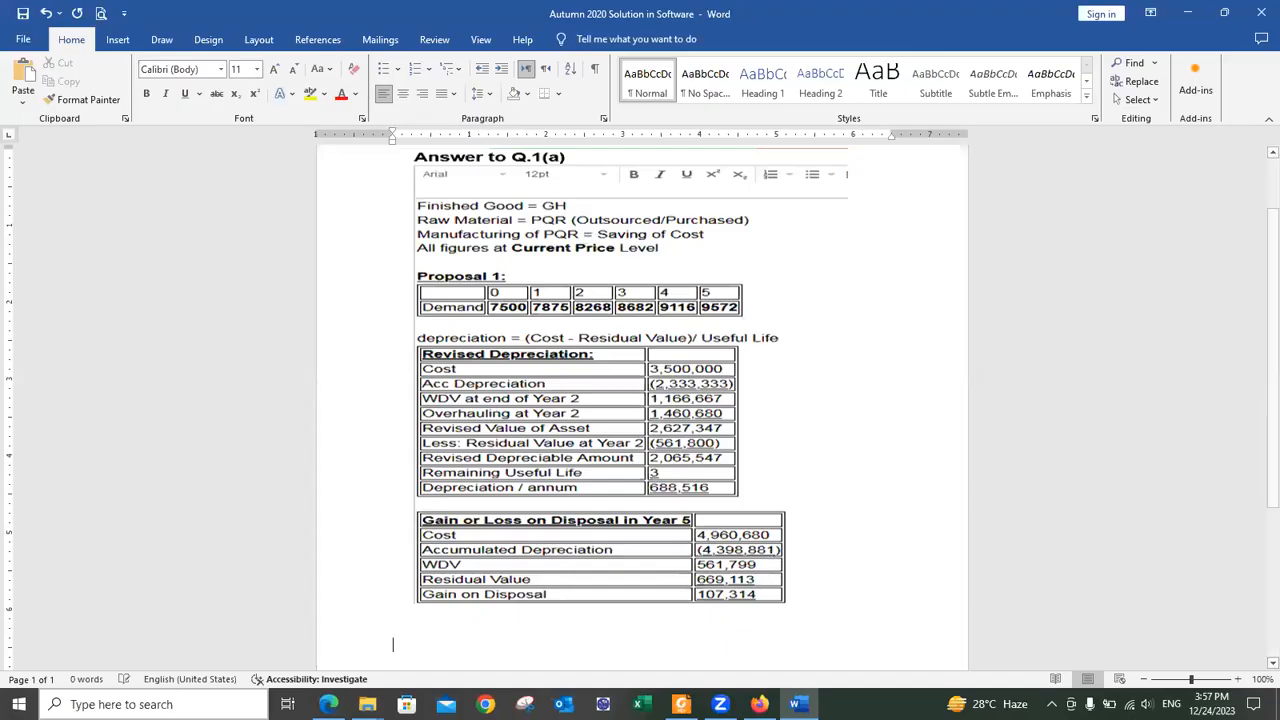
# Step: Paste the exam screenshot and crop away its question side, top and bottom
pyautogui.hotkey('ctrl', 'v')
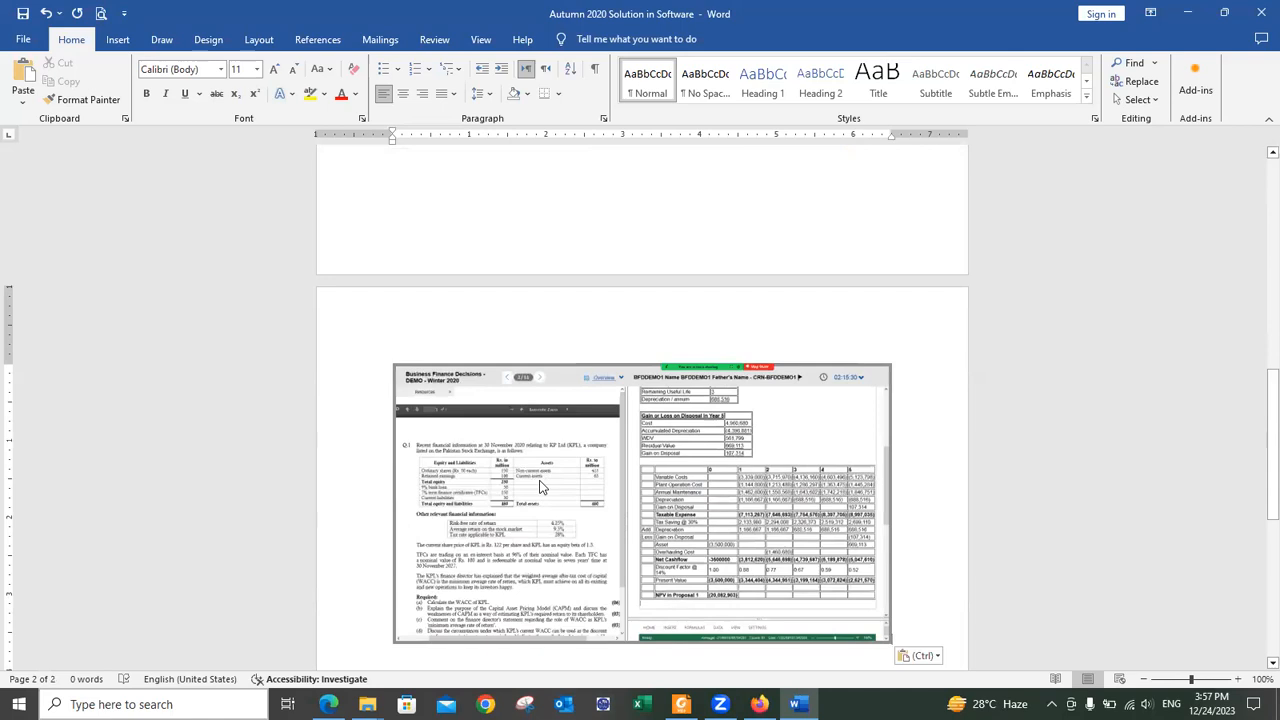
pyautogui.rightClick(541, 484)
pyautogui.click(592, 508)
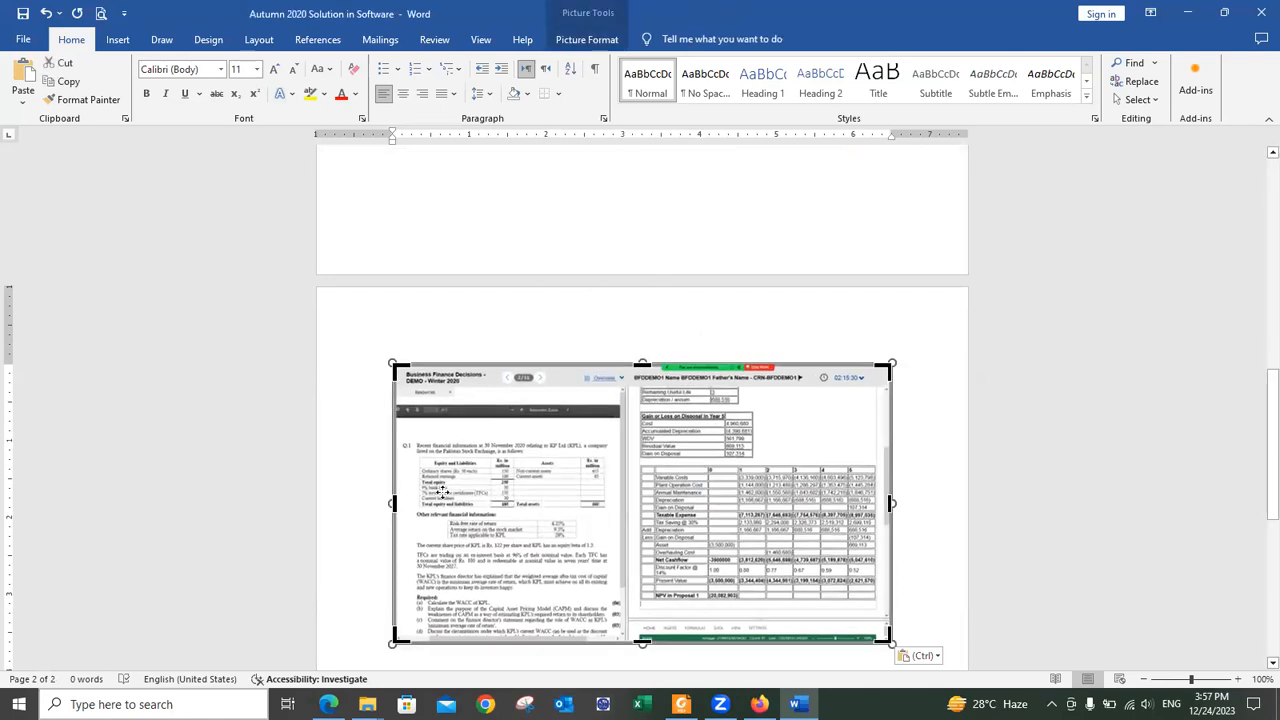
pyautogui.moveTo(398, 503); pyautogui.dragTo(634, 516)
pyautogui.moveTo(519, 364); pyautogui.dragTo(535, 463)
pyautogui.moveTo(528, 556); pyautogui.dragTo(522, 517)
pyautogui.click(660, 508)
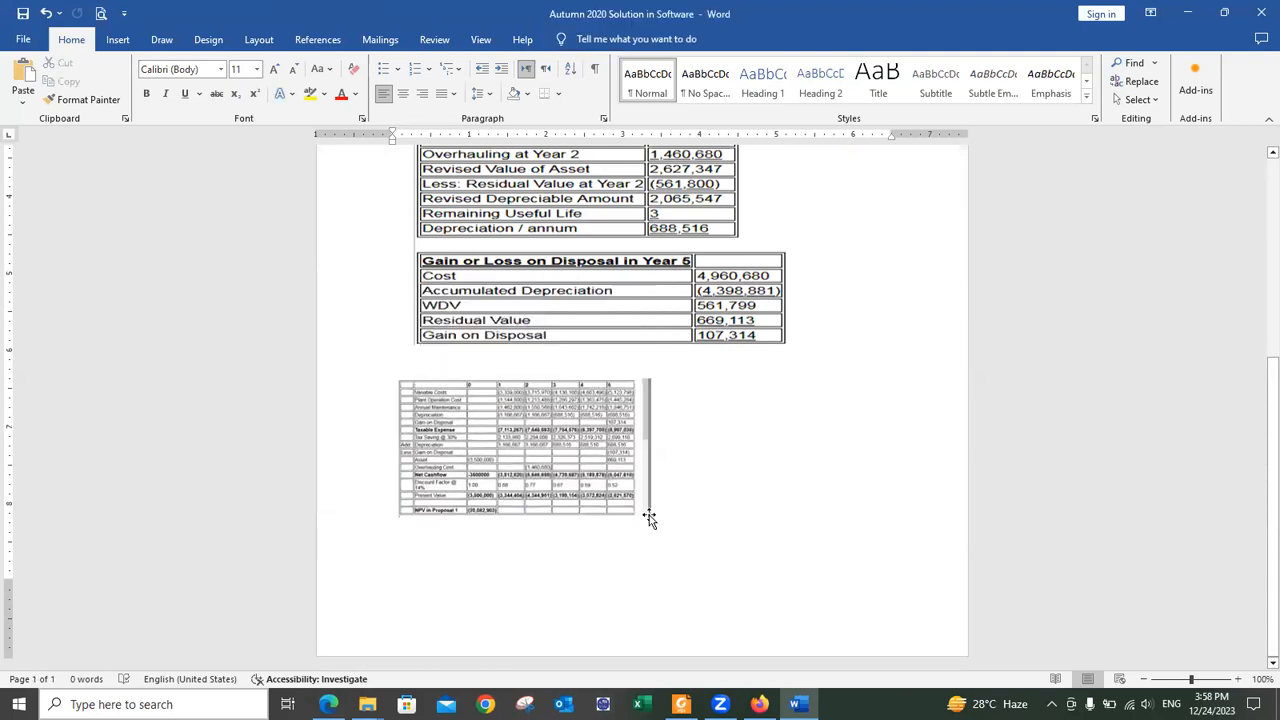
# Step: Enlarge the cash flow picture and pull it up under the Gain on Disposal table
pyautogui.click(650, 518)
pyautogui.moveTo(650, 516); pyautogui.dragTo(872, 532)
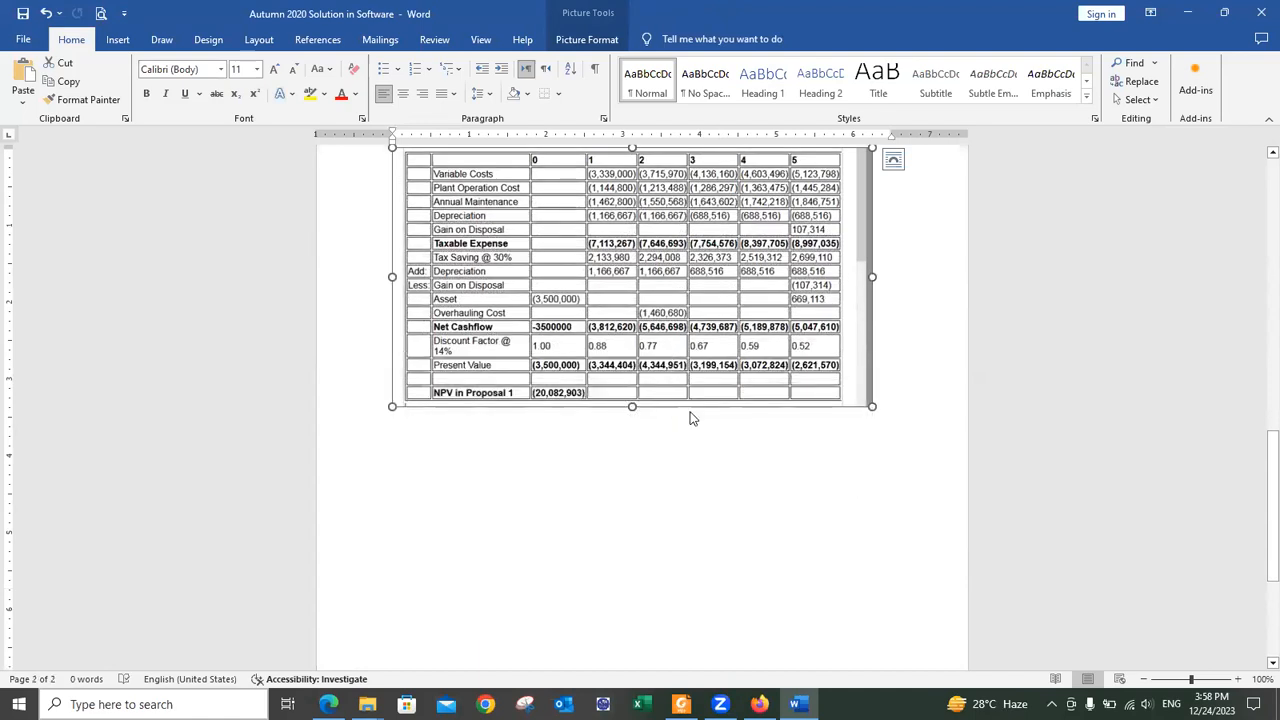
pyautogui.click(690, 418)
pyautogui.scroll(5, 694, 412)
pyautogui.click(624, 248)
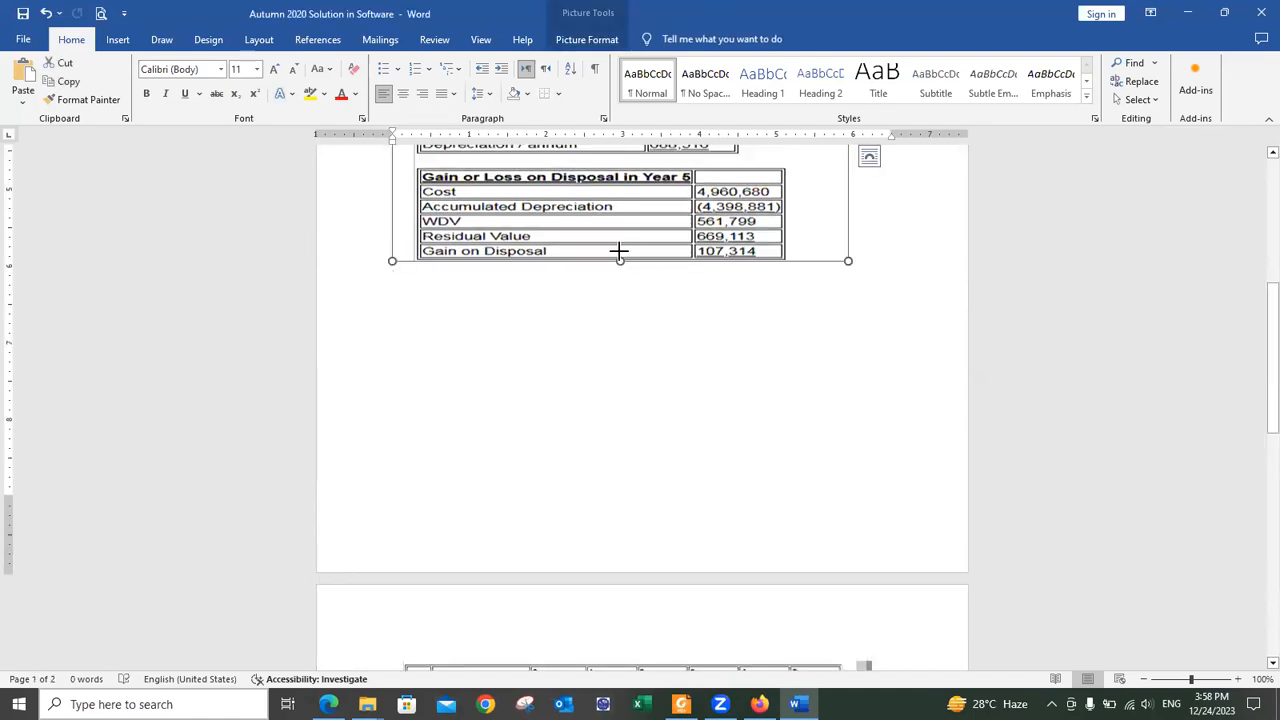
pyautogui.scroll(6, 615, 280)
pyautogui.click(613, 212)
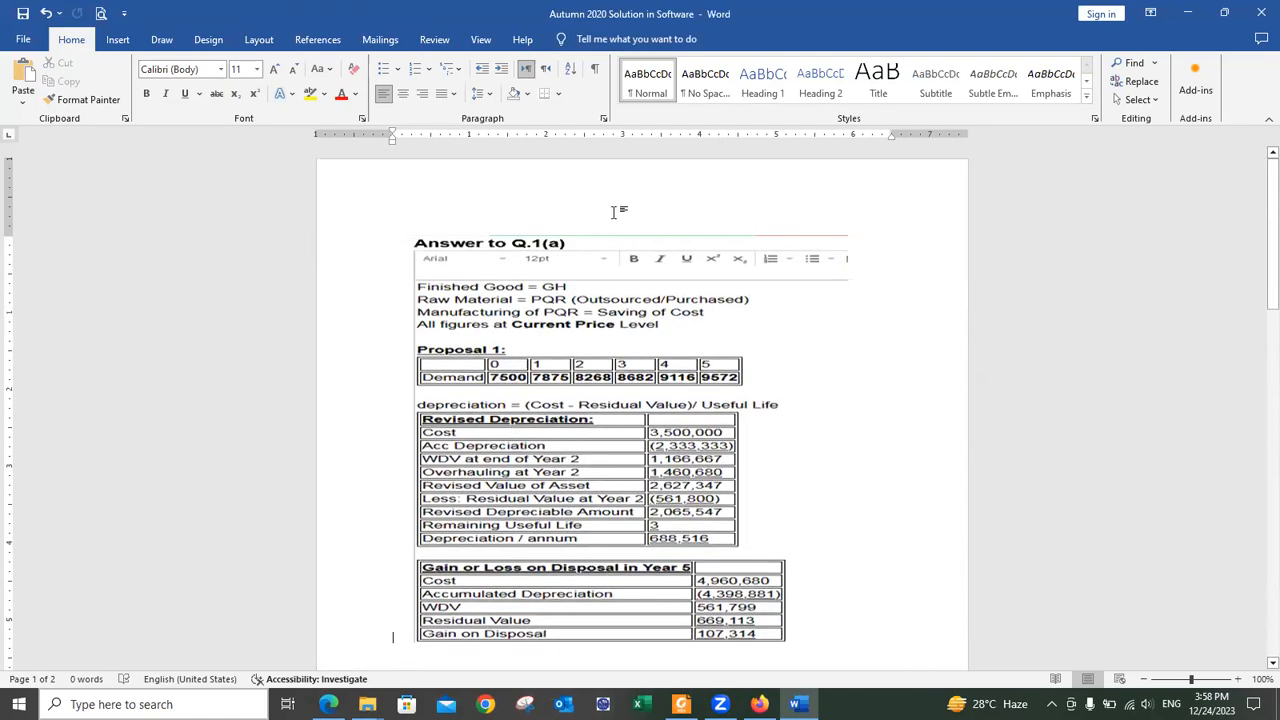
pyautogui.scroll(-8, 613, 212)
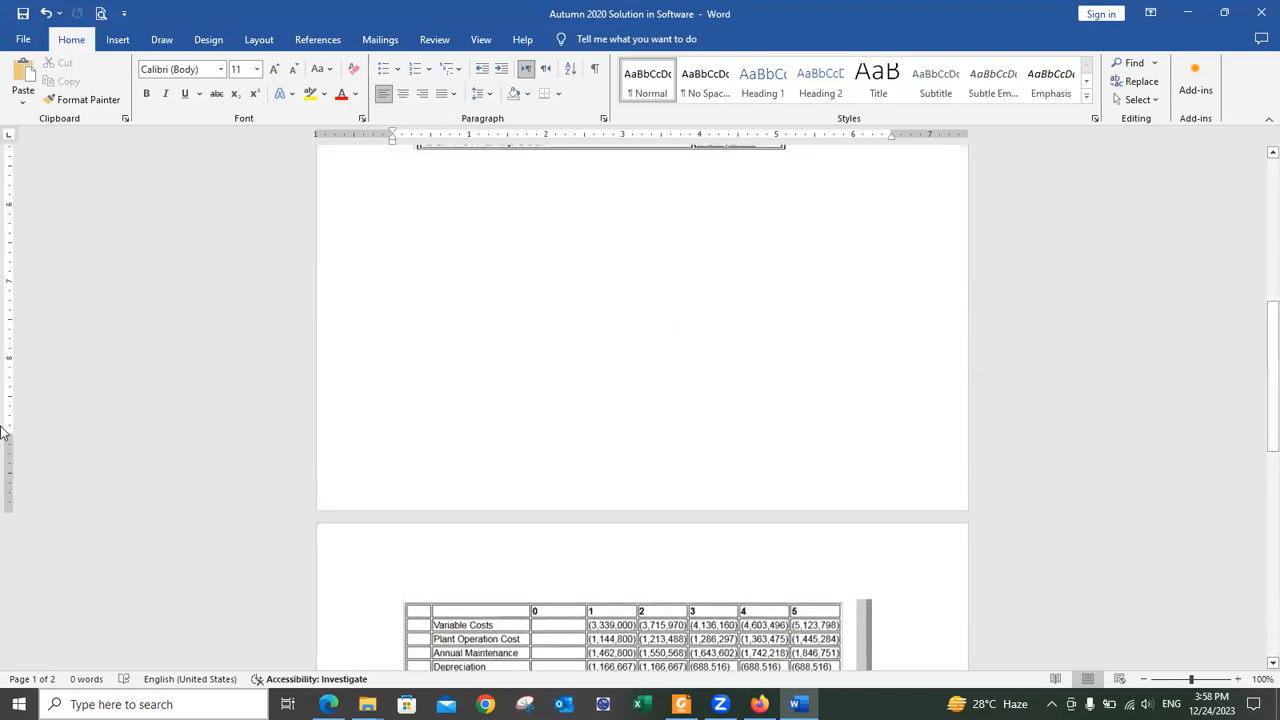
pyautogui.press('Delete')
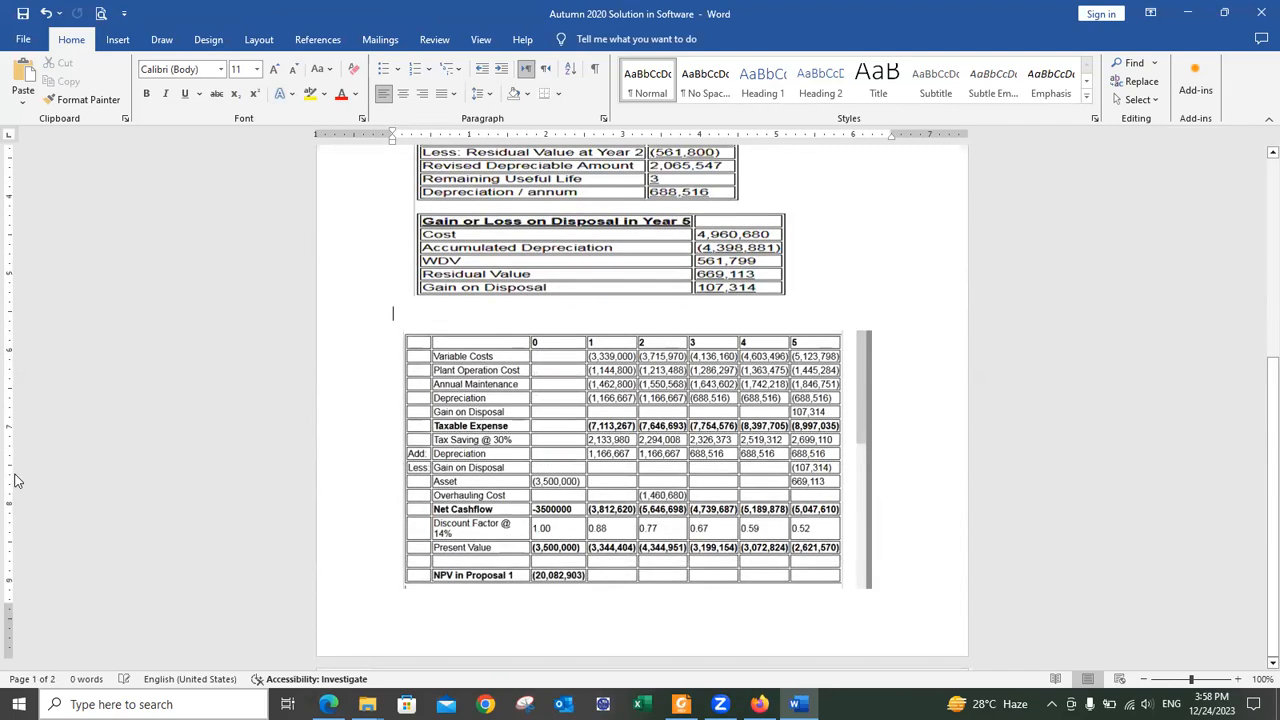
# Step: Stretch the cash flow picture taller and move it up one more line
pyautogui.click(688, 548)
pyautogui.moveTo(628, 590); pyautogui.dragTo(645, 622)
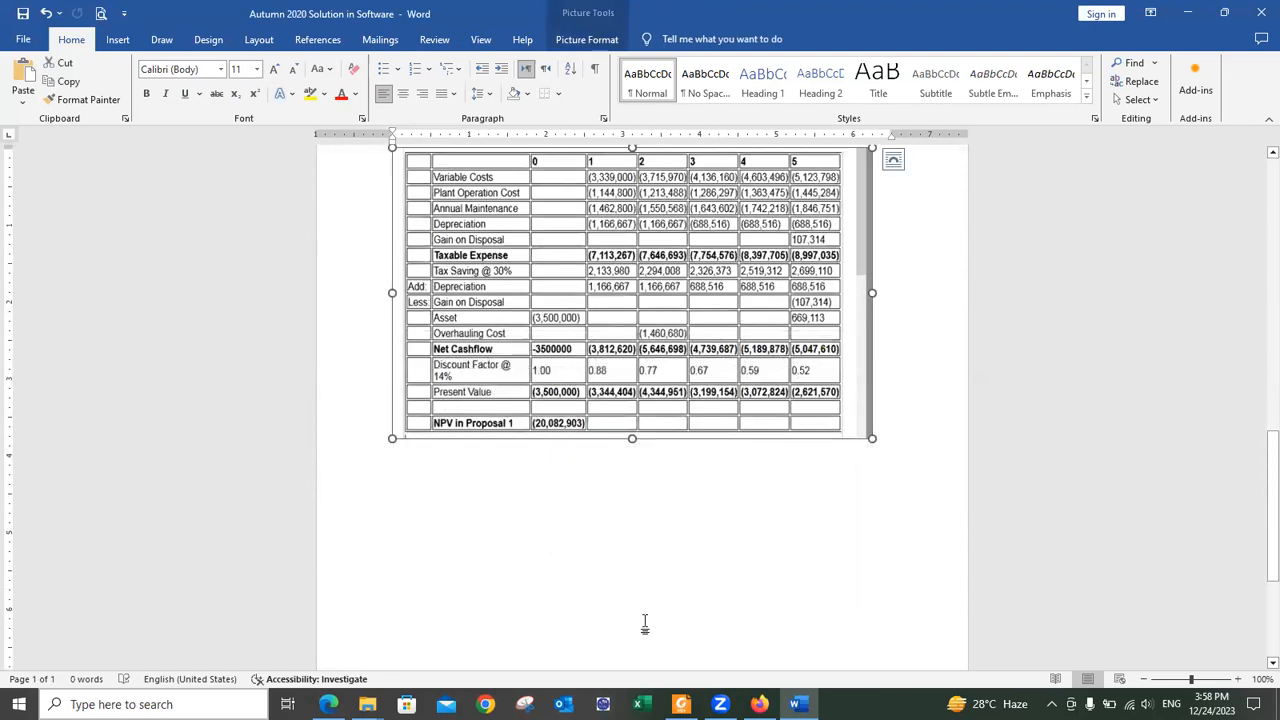
pyautogui.click(645, 622)
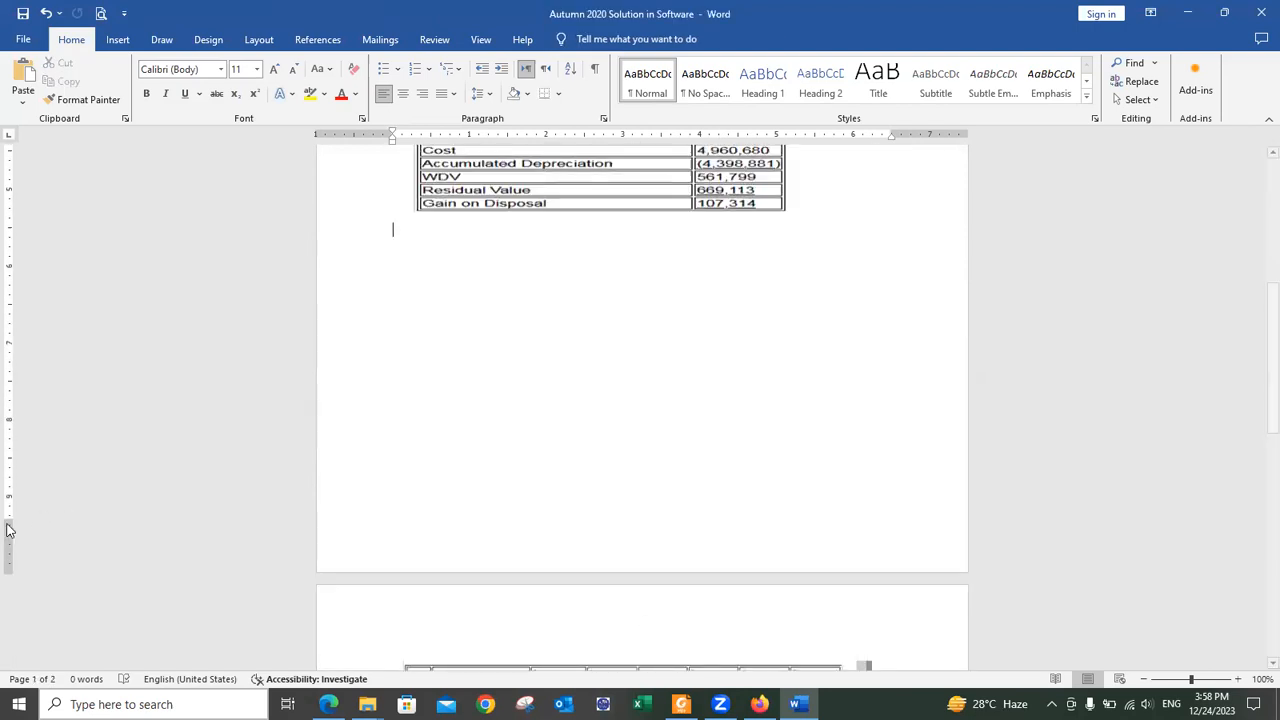
pyautogui.moveTo(9, 529); pyautogui.dragTo(9, 545)
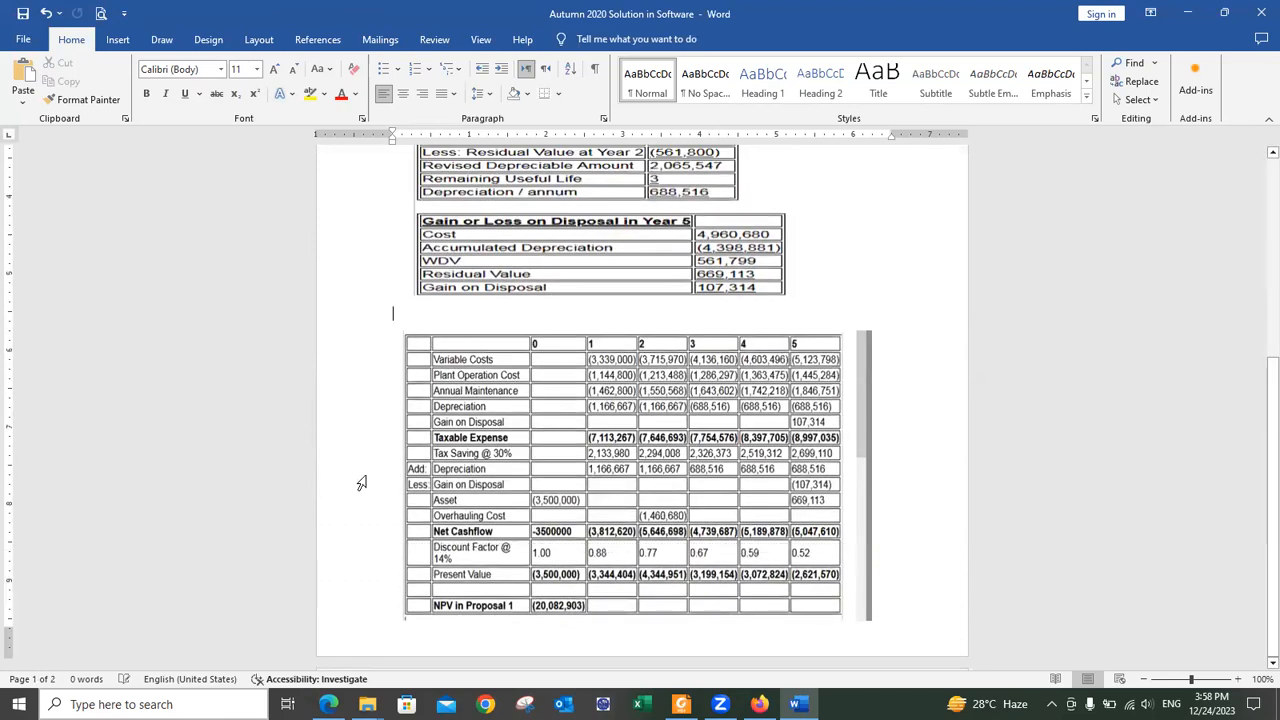
pyautogui.press('Delete')
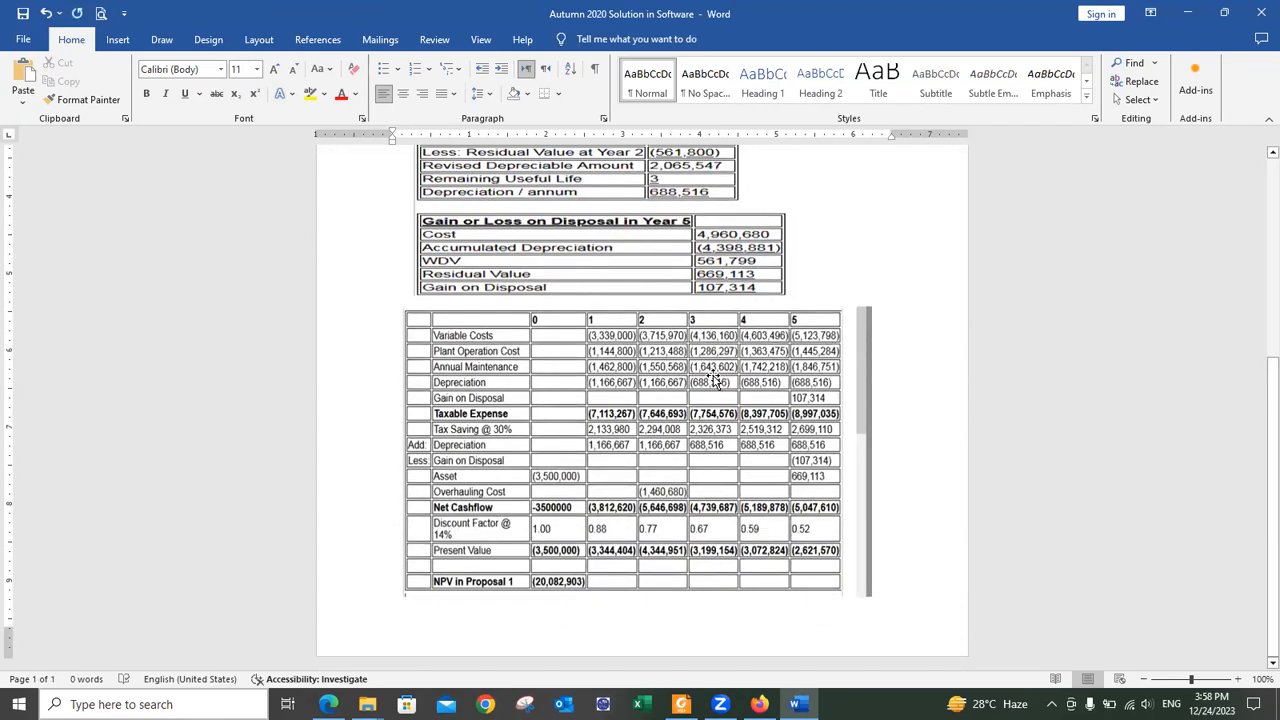
pyautogui.click(569, 578)
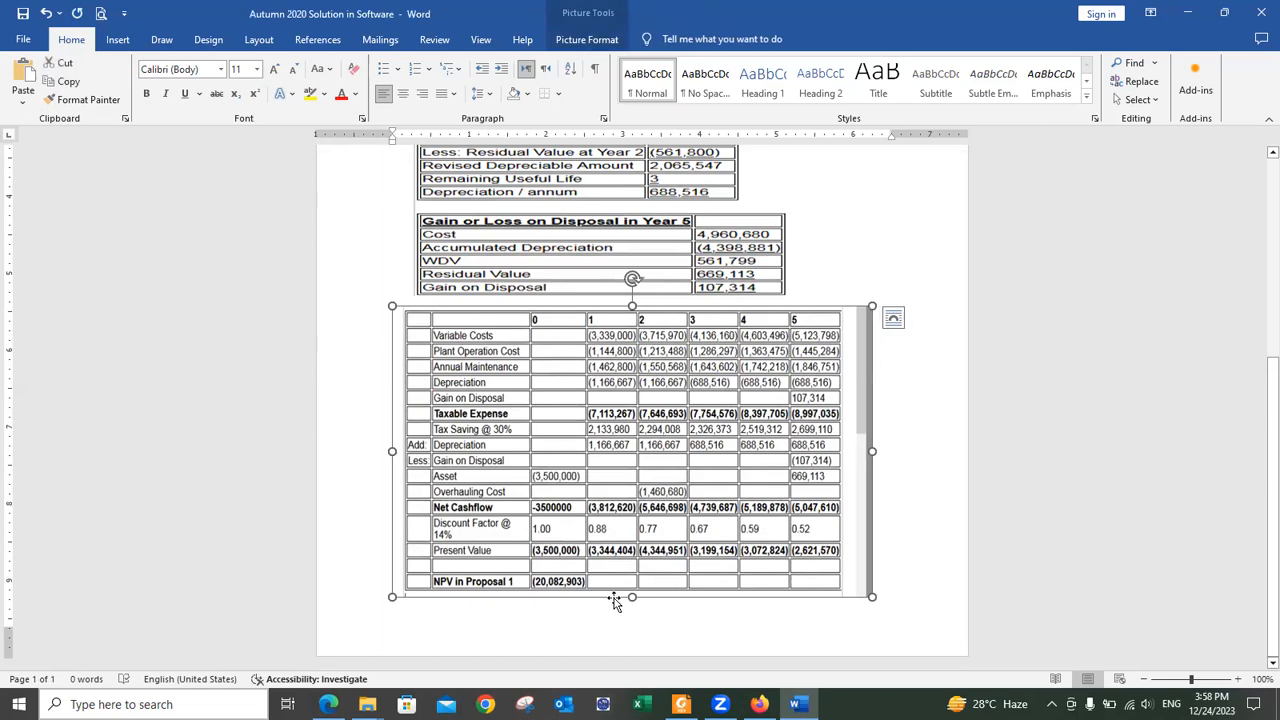
pyautogui.moveTo(632, 598); pyautogui.dragTo(641, 622)
pyautogui.click(953, 580)
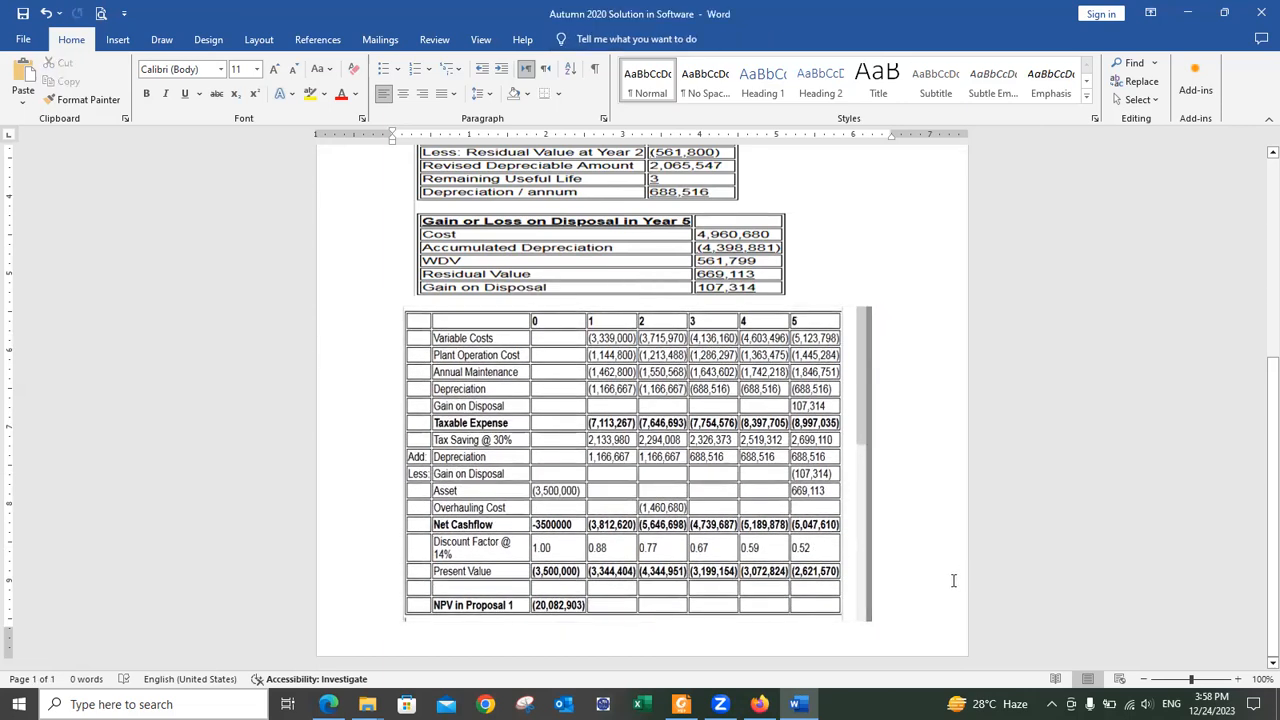
# Step: Trim the grey strip off the picture's right edge and start a new page after it
pyautogui.rightClick(808, 456)
pyautogui.click(858, 495)
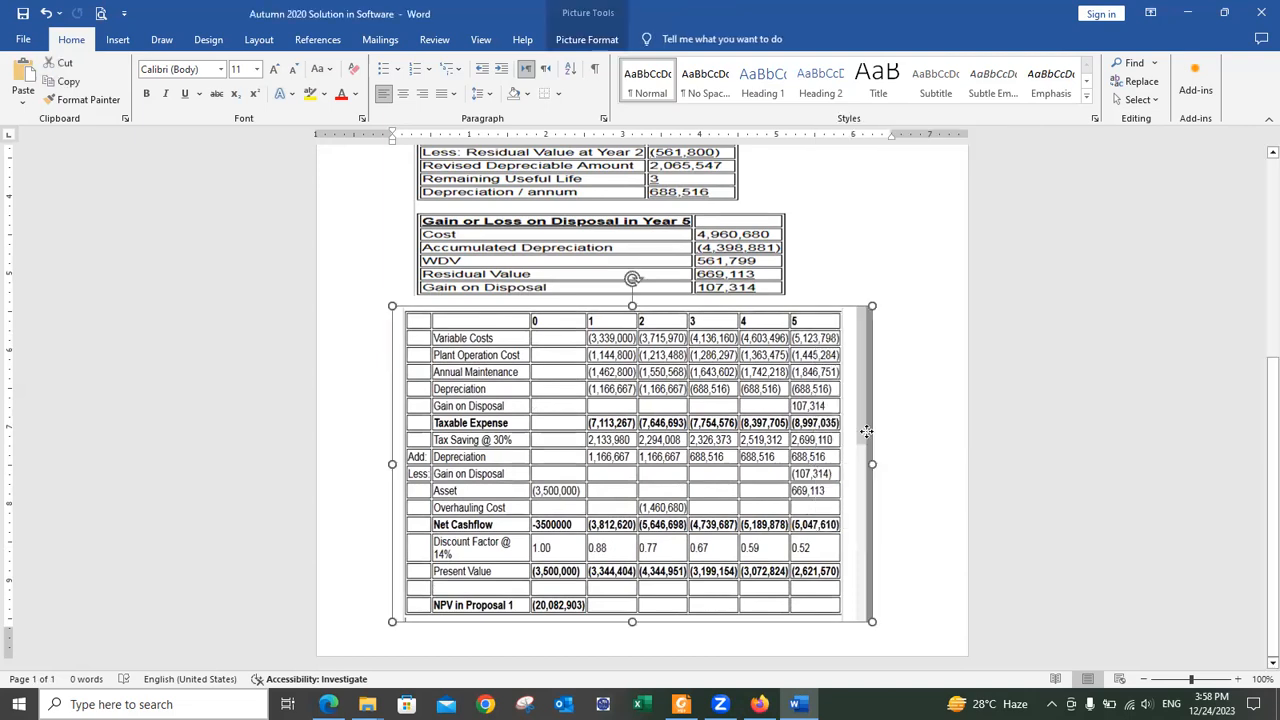
pyautogui.moveTo(872, 464)
pyautogui.mouseDown()
pyautogui.moveTo(847, 462)
pyautogui.moveTo(888, 465)
pyautogui.mouseUp()
pyautogui.click(757, 462)
pyautogui.click(757, 462)
pyautogui.click(923, 582)
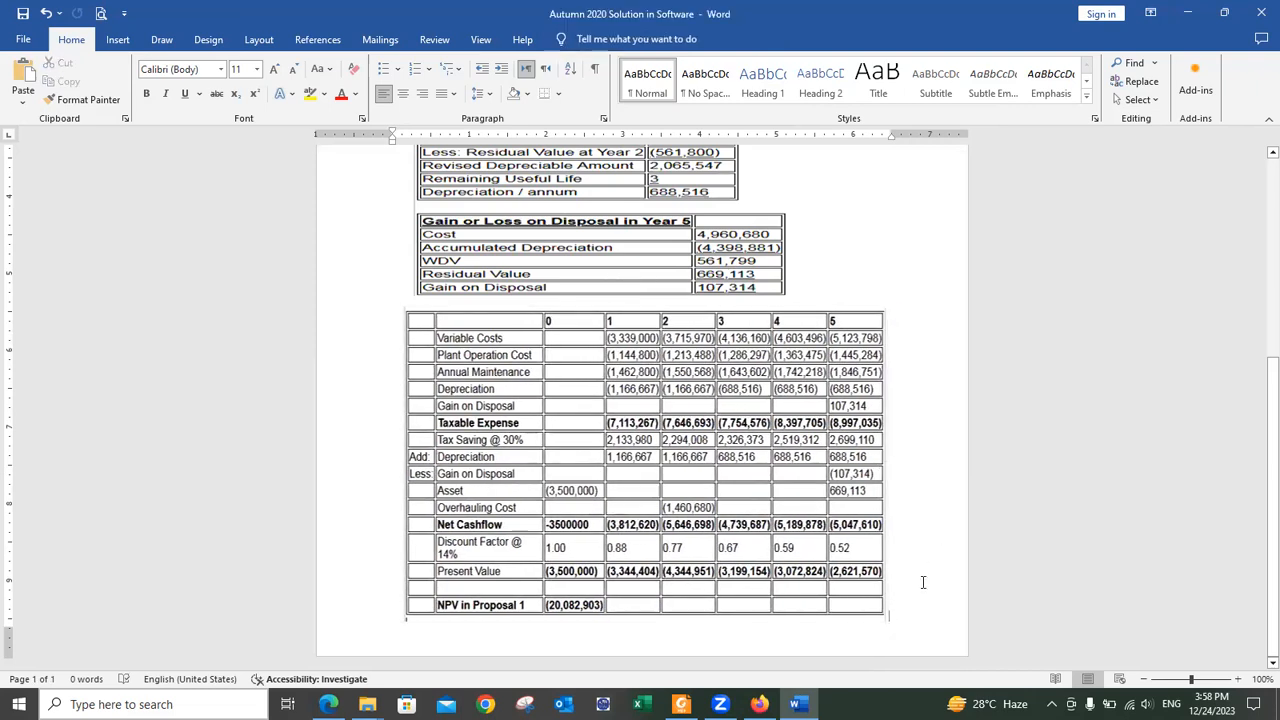
pyautogui.press('Return')
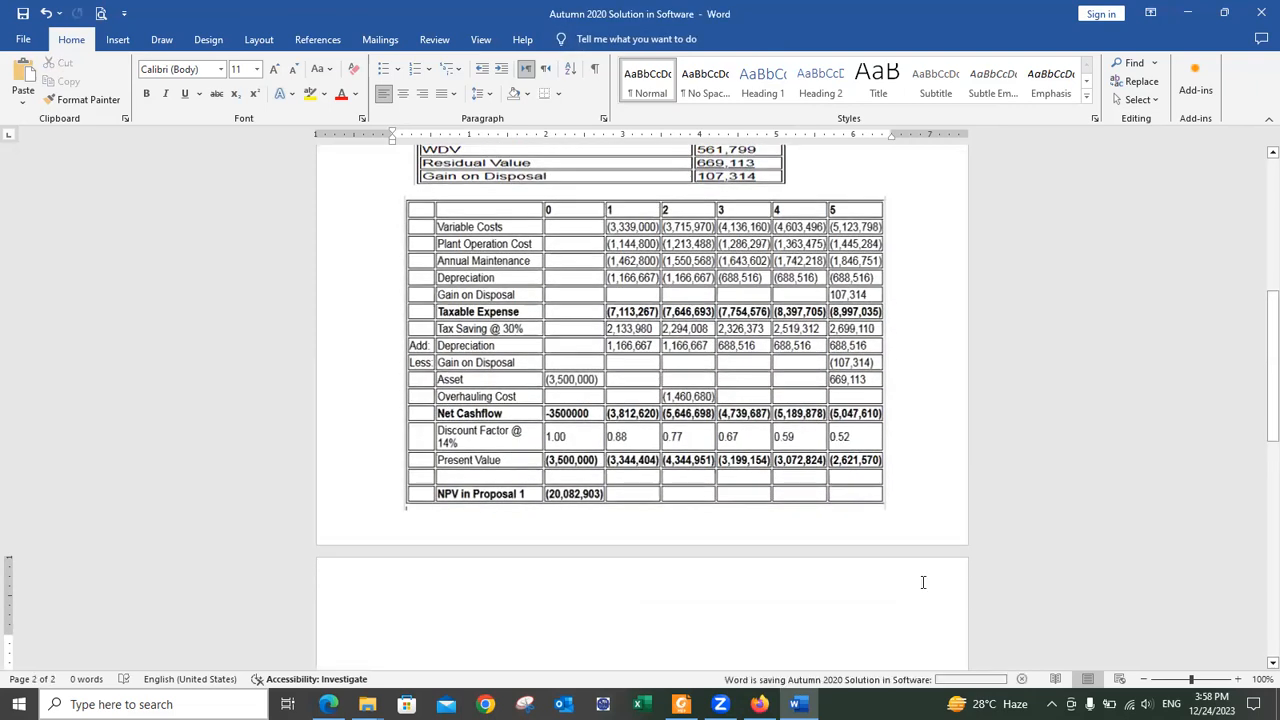
pyautogui.hotkey('alt', 'Tab')
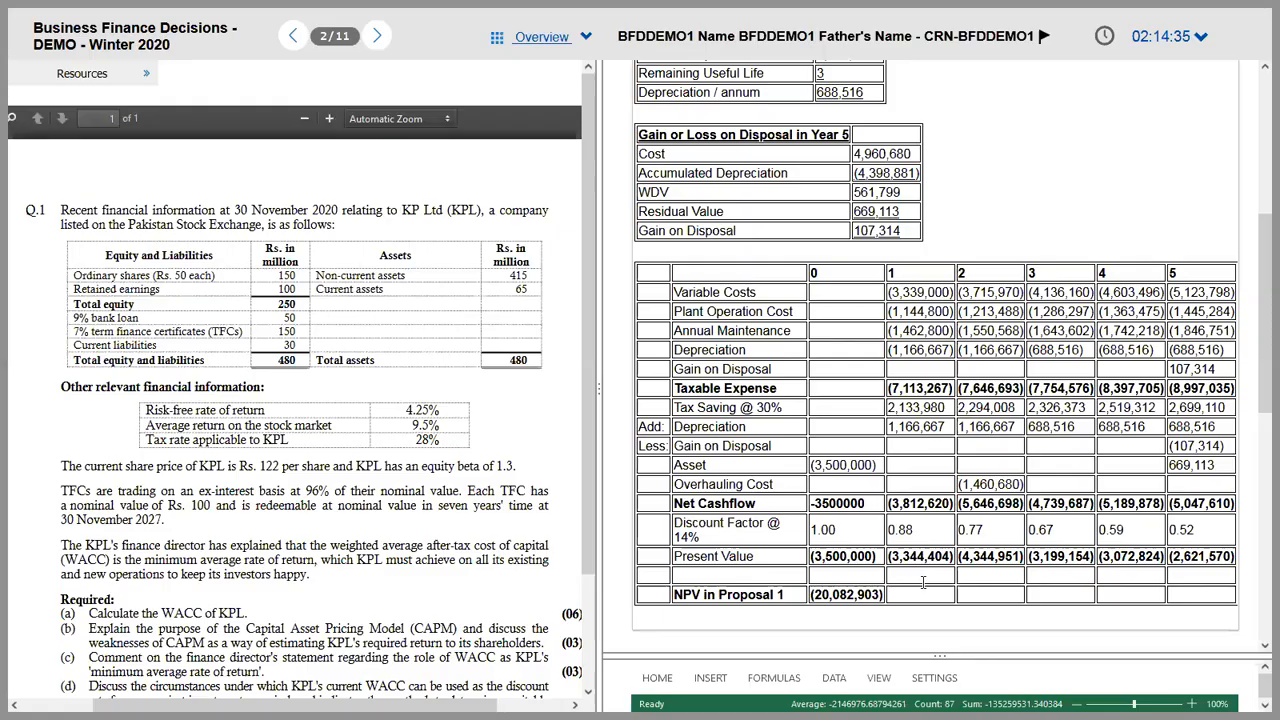
pyautogui.hotkey('alt', 'Tab')
pyautogui.hotkey('alt', 'Tab')
pyautogui.hotkey('alt', 'Tab')
pyautogui.hotkey('alt', 'Tab')
pyautogui.hotkey('alt', 'Tab')
pyautogui.hotkey('alt', 'Tab')
pyautogui.hotkey('alt', 'Tab')
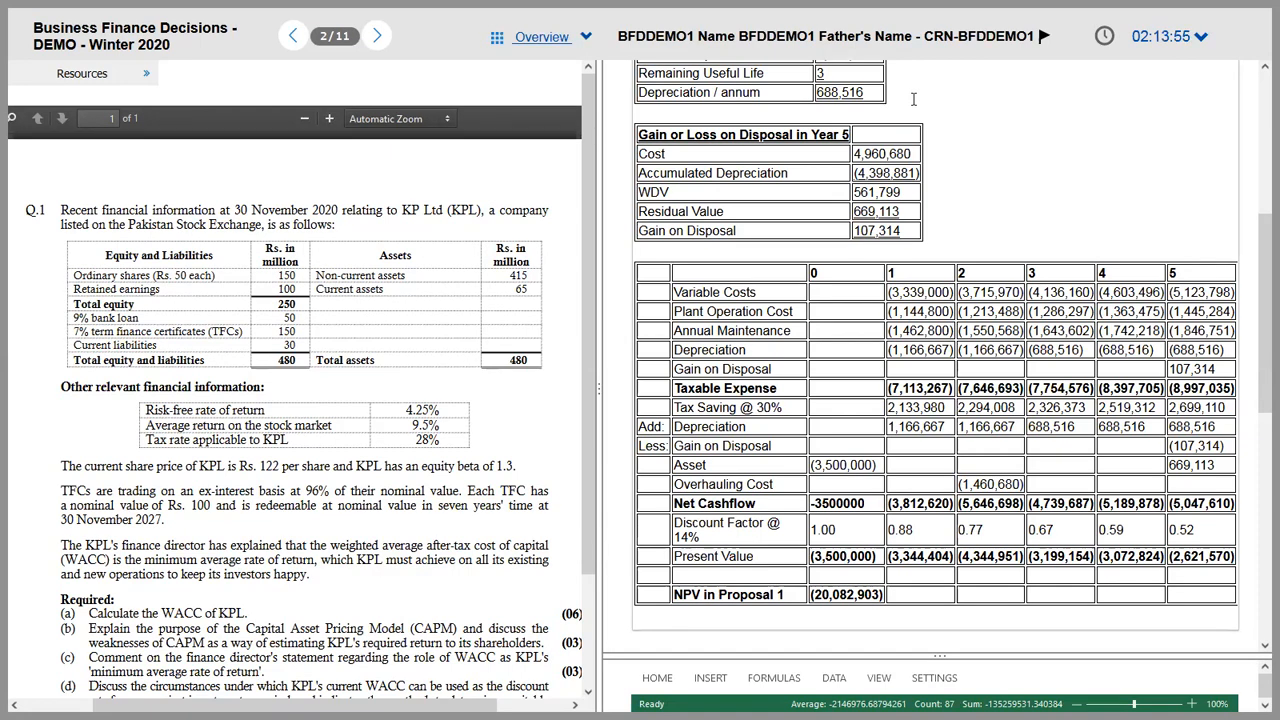
# Step: Check the Proposal 2 cost figures in the case study PDF, then enlarge the exam's spreadsheet pane
pyautogui.hotkey('alt', 'Tab')
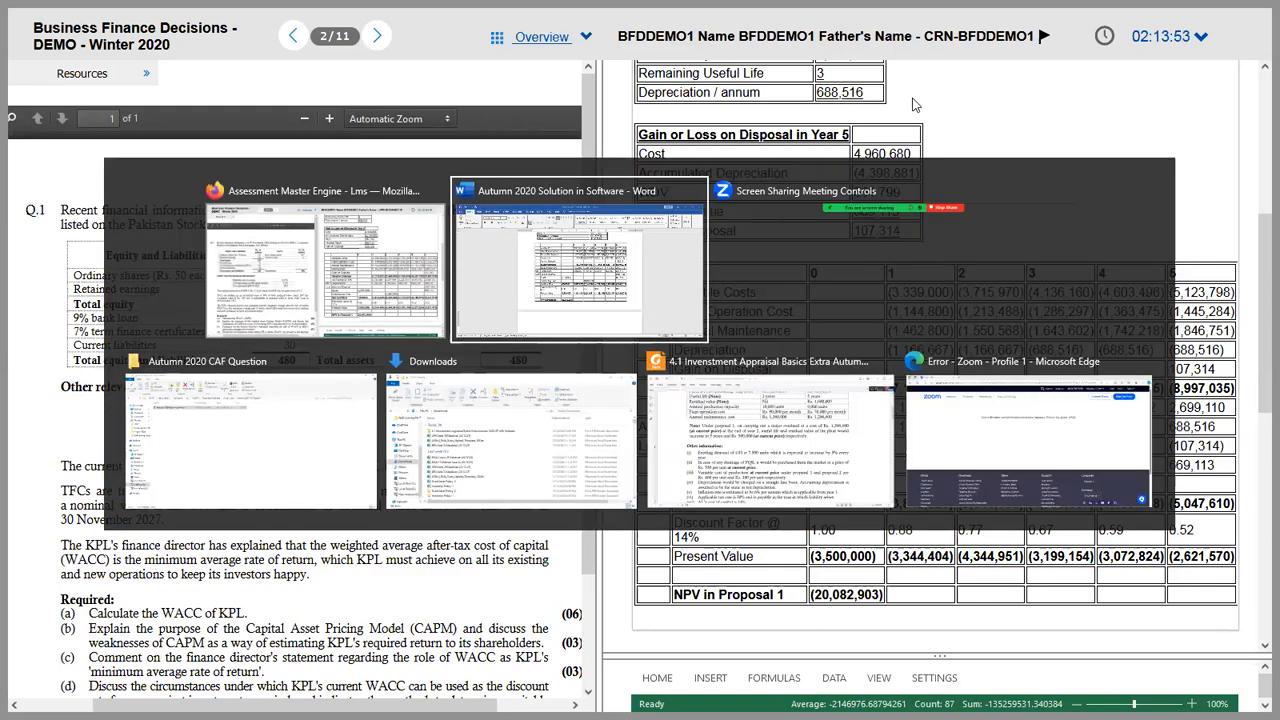
pyautogui.hotkey('alt', 'Tab')
pyautogui.hotkey('alt', 'Tab')
pyautogui.hotkey('alt', 'Tab')
pyautogui.hotkey('alt', 'Tab')
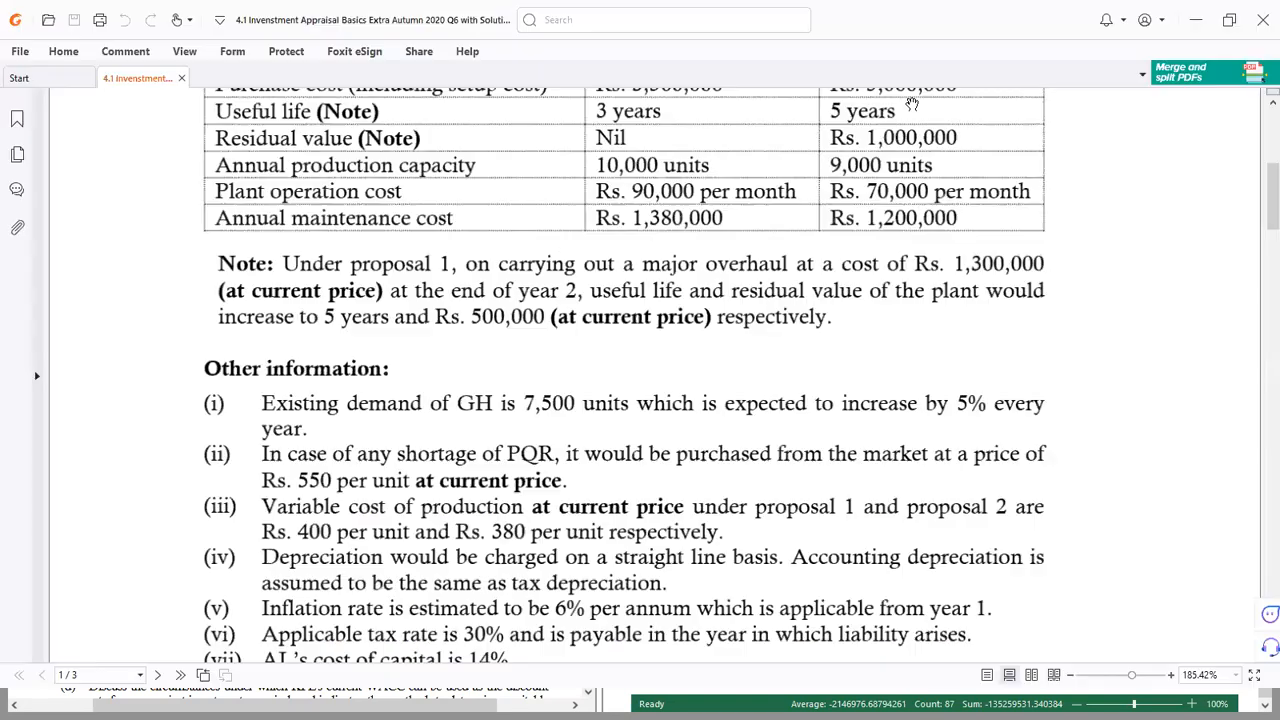
pyautogui.scroll(5, 912, 104)
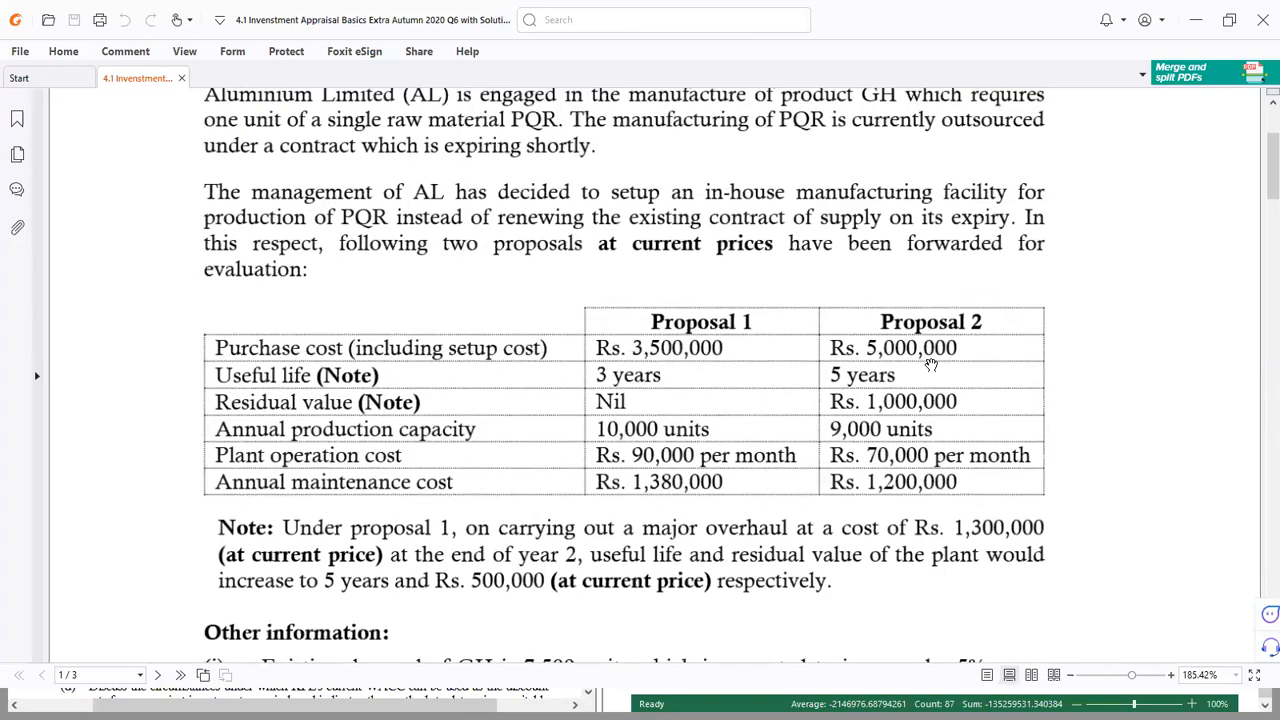
pyautogui.hotkey('alt', 'Tab')
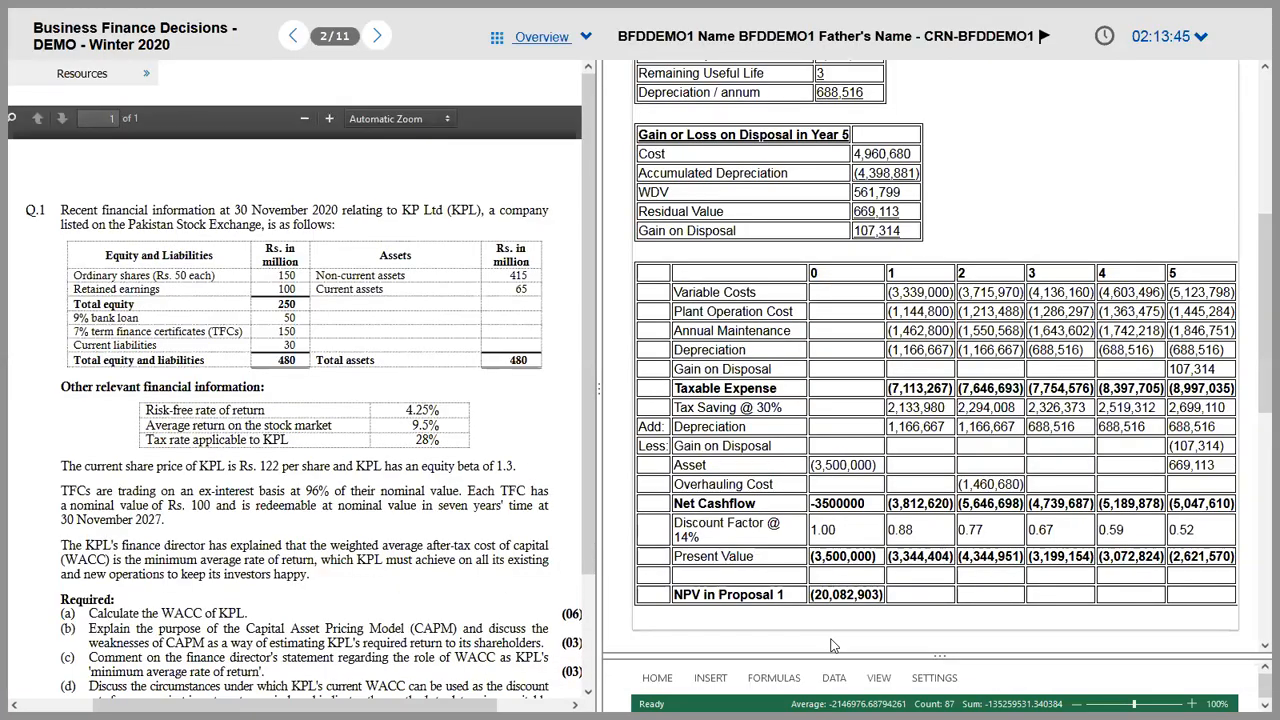
pyautogui.moveTo(843, 655); pyautogui.dragTo(838, 320)
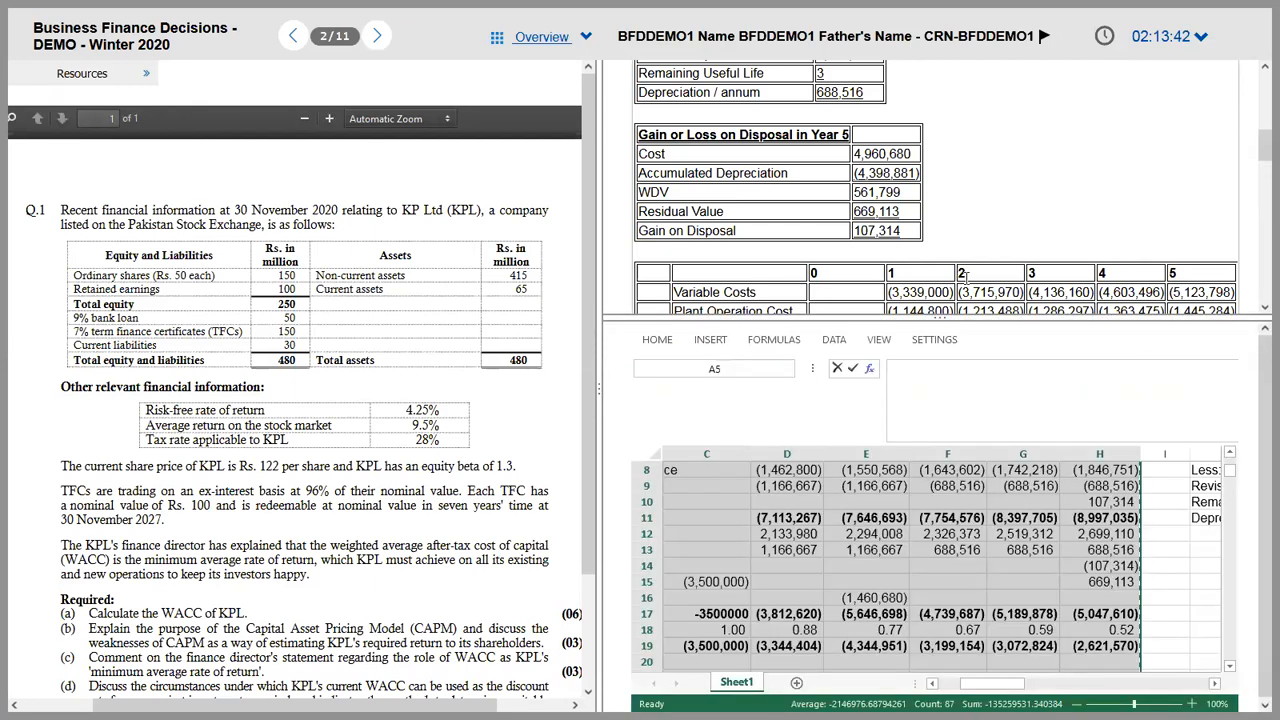
# Step: Type a 'Proposal 2' heading below the Proposal 1 NPV table, formatted bold, underlined and italic
pyautogui.scroll(-5, 986, 196)
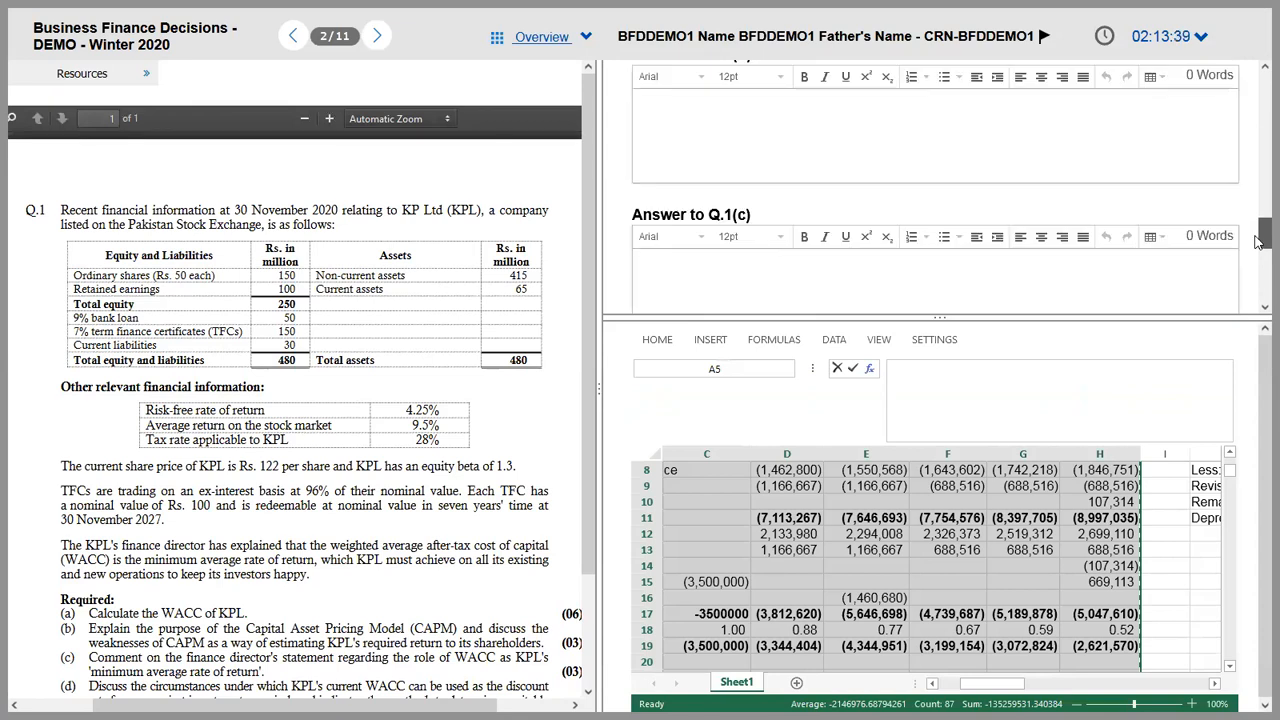
pyautogui.click(979, 168)
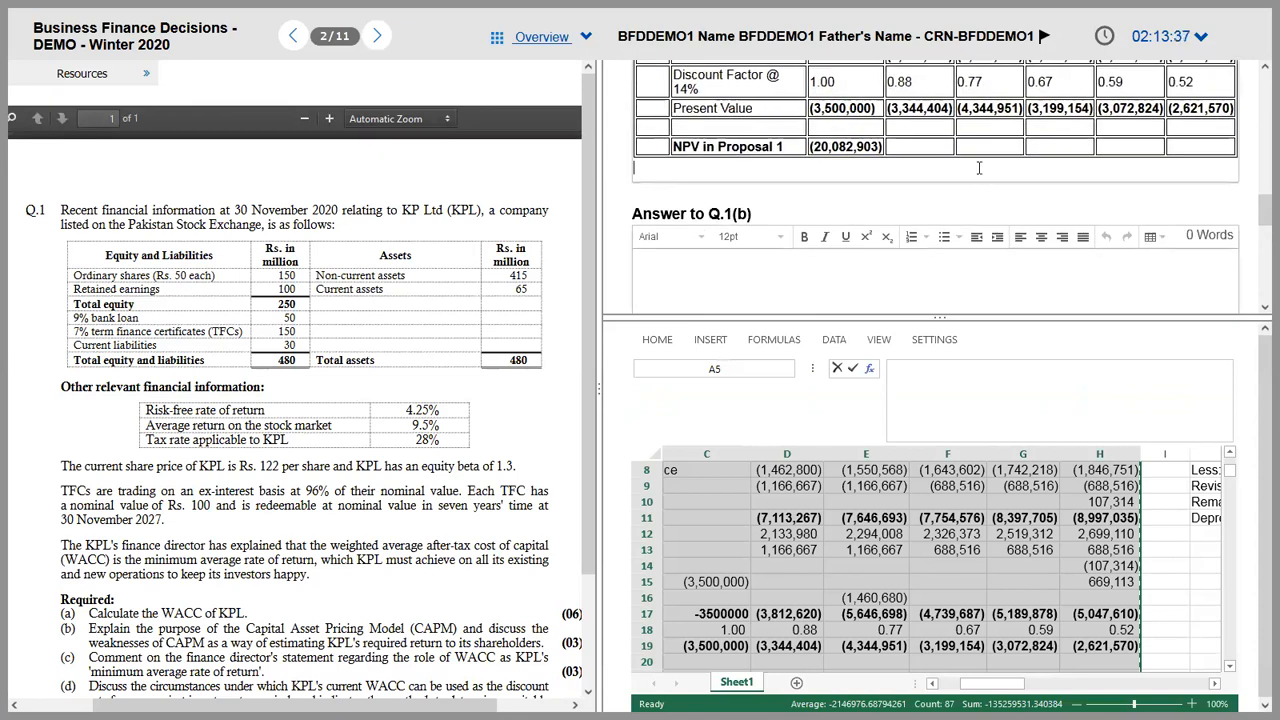
pyautogui.press('Return')
pyautogui.press('Return')
pyautogui.press('Return')
pyautogui.press('Return')
pyautogui.press('Return')
pyautogui.press('Return')
pyautogui.press('Return')
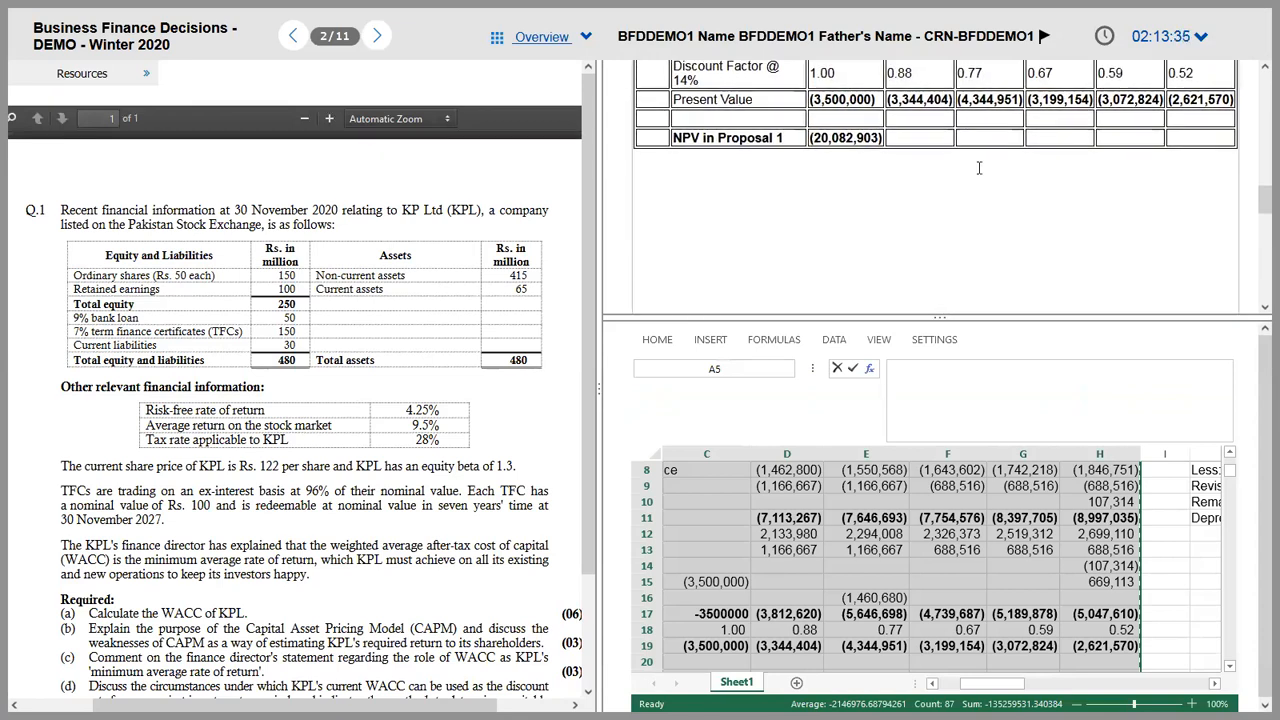
pyautogui.write('Proposa')
pyautogui.hotkey('shift', 'Home')
pyautogui.hotkey('ctrl', 'b')
pyautogui.hotkey('ctrl', 'u')
pyautogui.hotkey('ctrl', 'i')
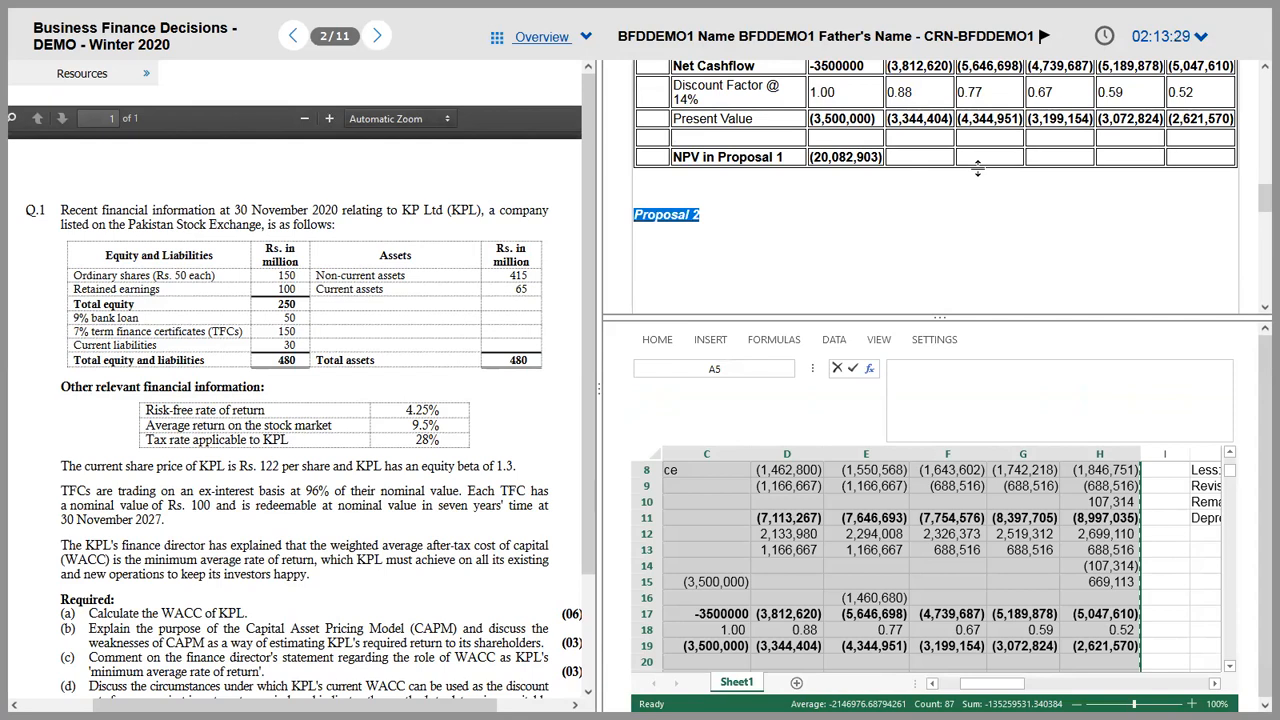
pyautogui.press('Down')
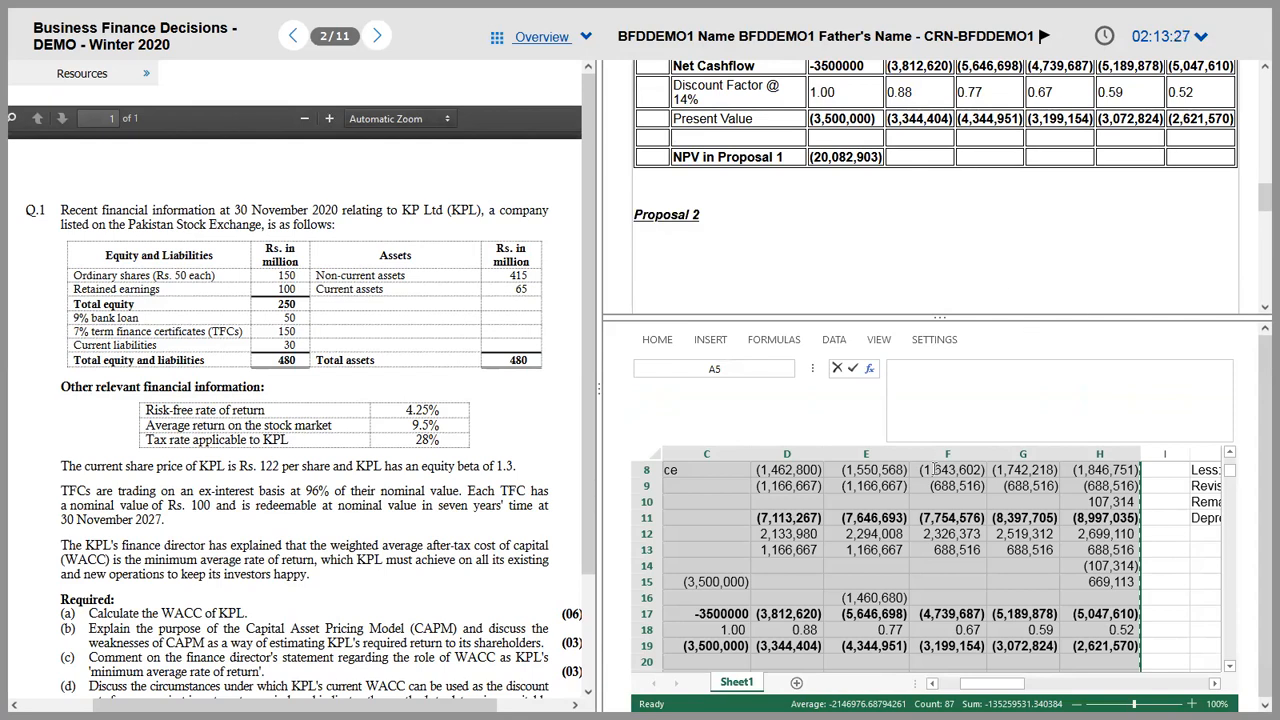
pyautogui.click(914, 503)
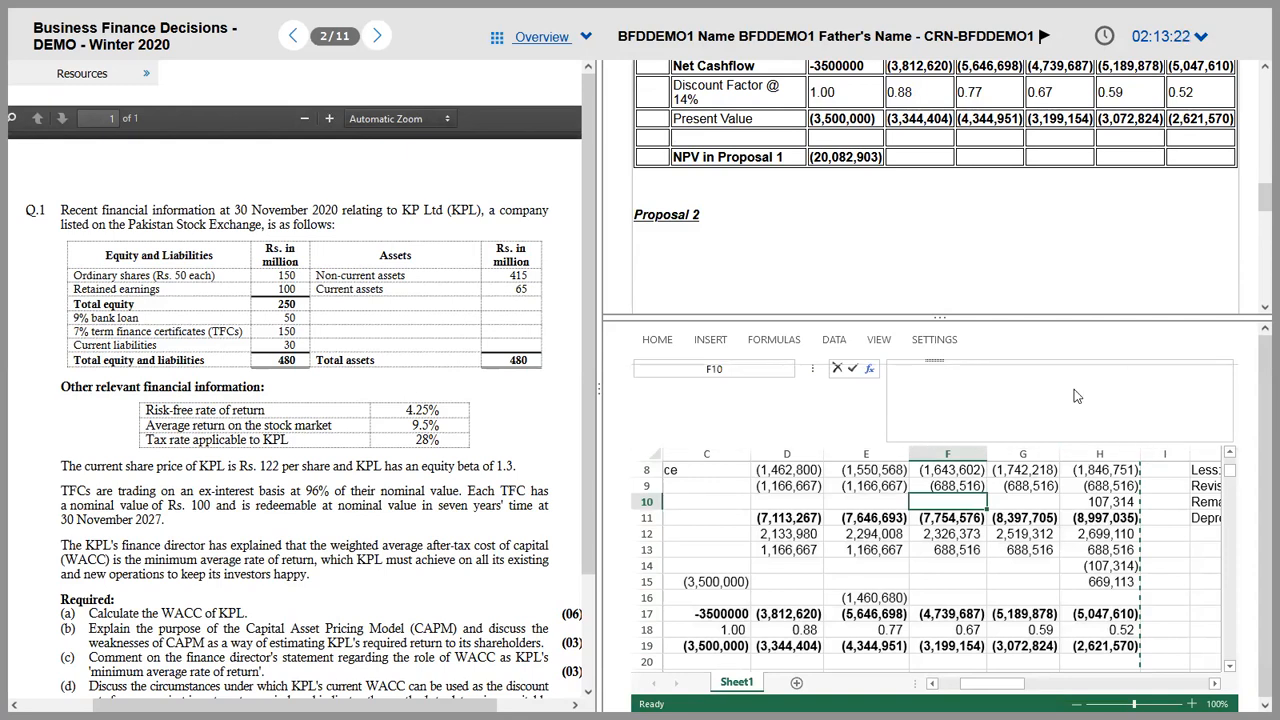
# Step: Review the worksheet's year headings, growth rows and Demand figures starting at 7500 in C3
pyautogui.press('Down')
pyautogui.press('Down')
pyautogui.press('Down')
pyautogui.press('Left')
pyautogui.press('Left')
pyautogui.press('Left')
pyautogui.press('Left')
pyautogui.press('Left')
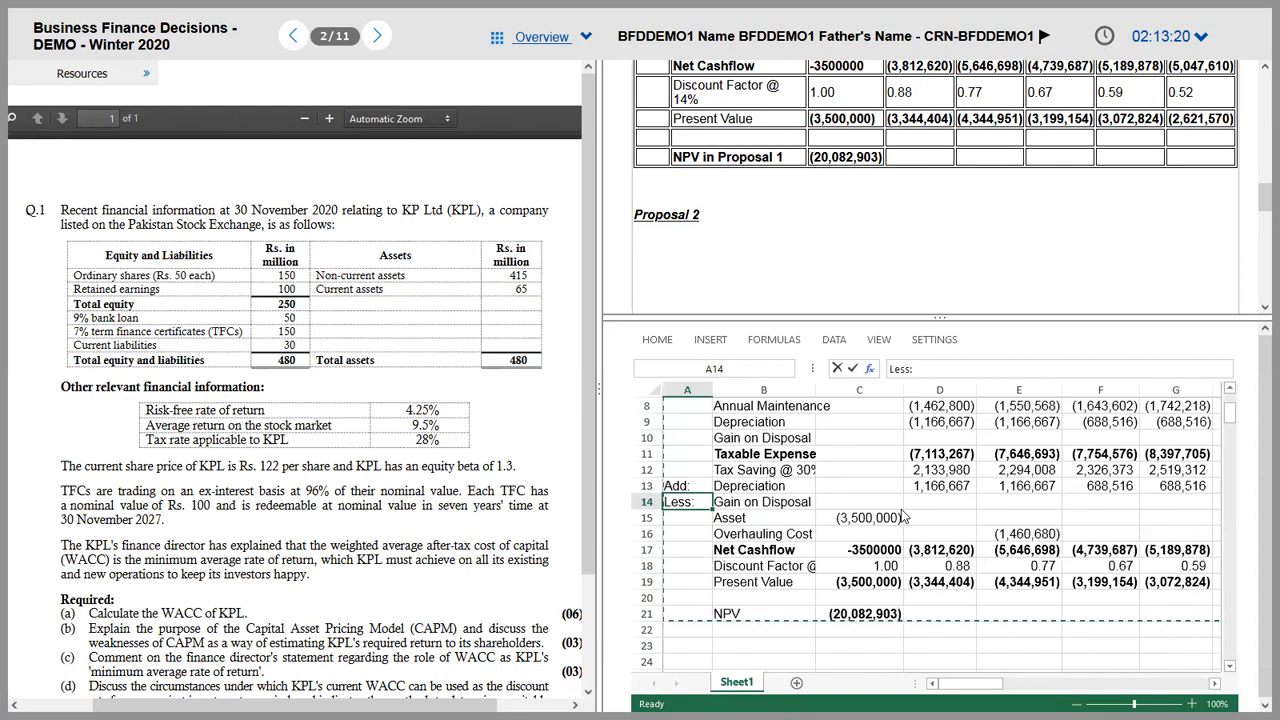
pyautogui.press('Up')
pyautogui.press('Up')
pyautogui.press('Up')
pyautogui.press('Up')
pyautogui.press('Up')
pyautogui.press('Up')
pyautogui.press('Up')
pyautogui.press('Up')
pyautogui.press('Up')
pyautogui.press('Up')
pyautogui.press('Up')
pyautogui.press('Up')
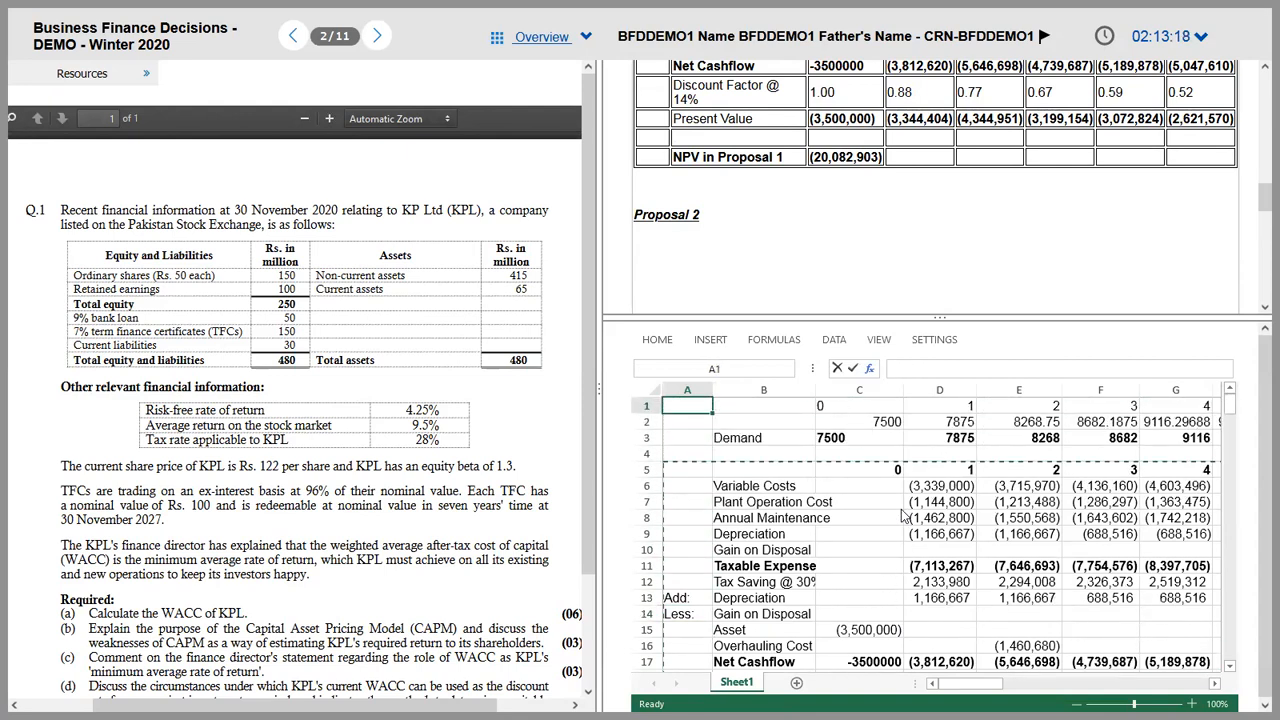
pyautogui.press('Right')
pyautogui.press('Right')
pyautogui.press('Right')
pyautogui.press('Right')
pyautogui.press('Right')
pyautogui.press('Right')
pyautogui.press('Right')
pyautogui.press('Right')
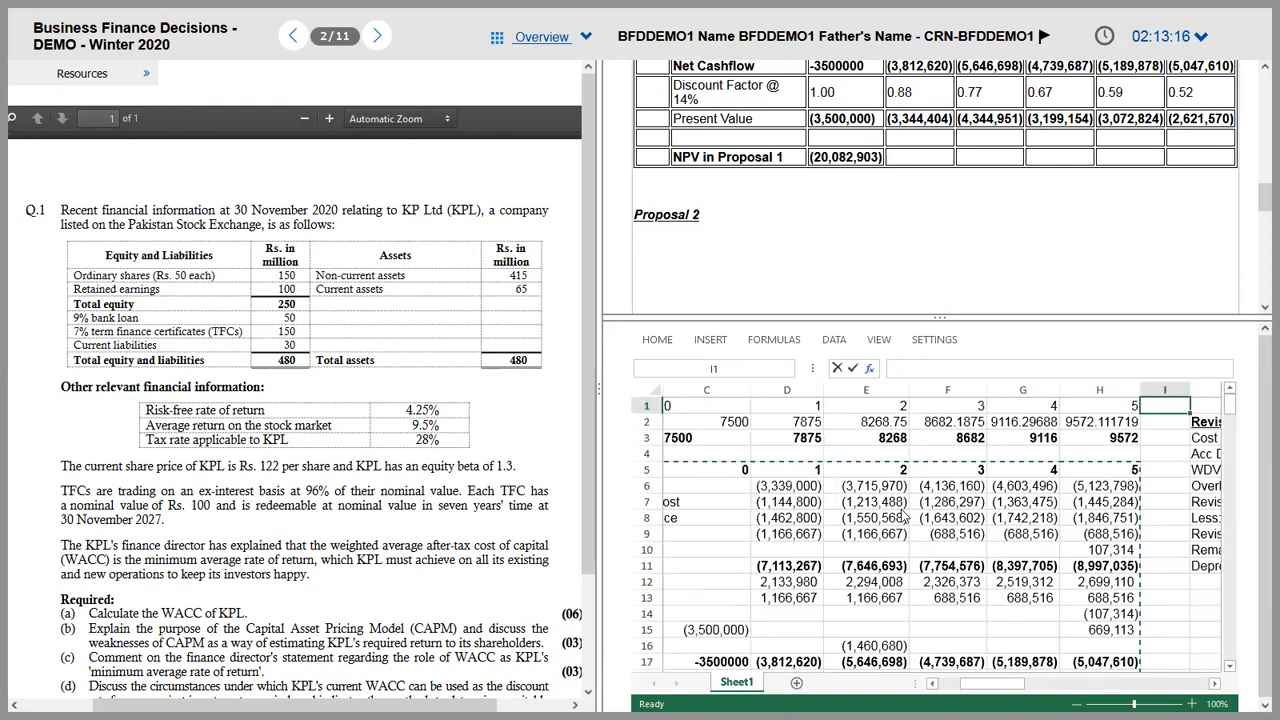
pyautogui.press('Down')
pyautogui.press('Down')
pyautogui.press('Right')
pyautogui.press('Right')
pyautogui.press('Left')
pyautogui.press('Left')
pyautogui.press('Left')
pyautogui.press('Left')
pyautogui.press('Left')
pyautogui.press('Left')
pyautogui.press('Left')
pyautogui.press('Left')
pyautogui.press('Left')
pyautogui.press('Left')
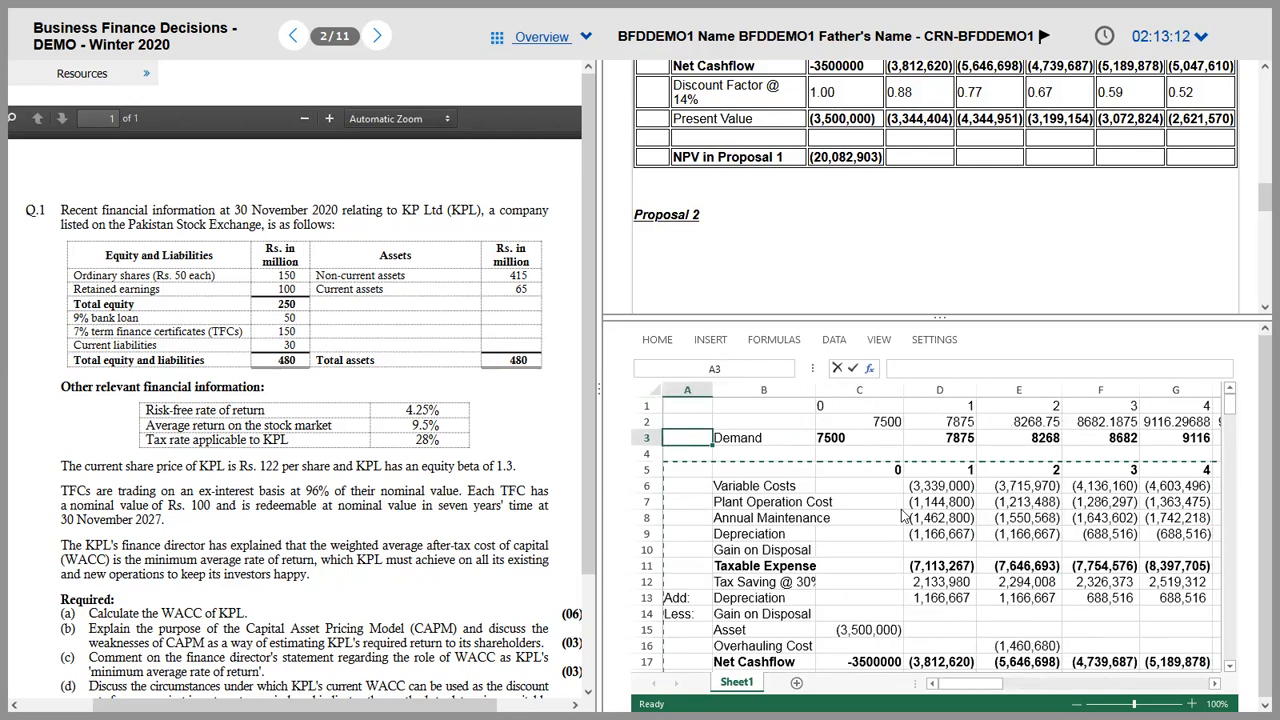
pyautogui.press('Right')
pyautogui.press('Right')
pyautogui.press('Right')
pyautogui.press('Right')
pyautogui.press('Right')
pyautogui.press('Right')
pyautogui.press('Right')
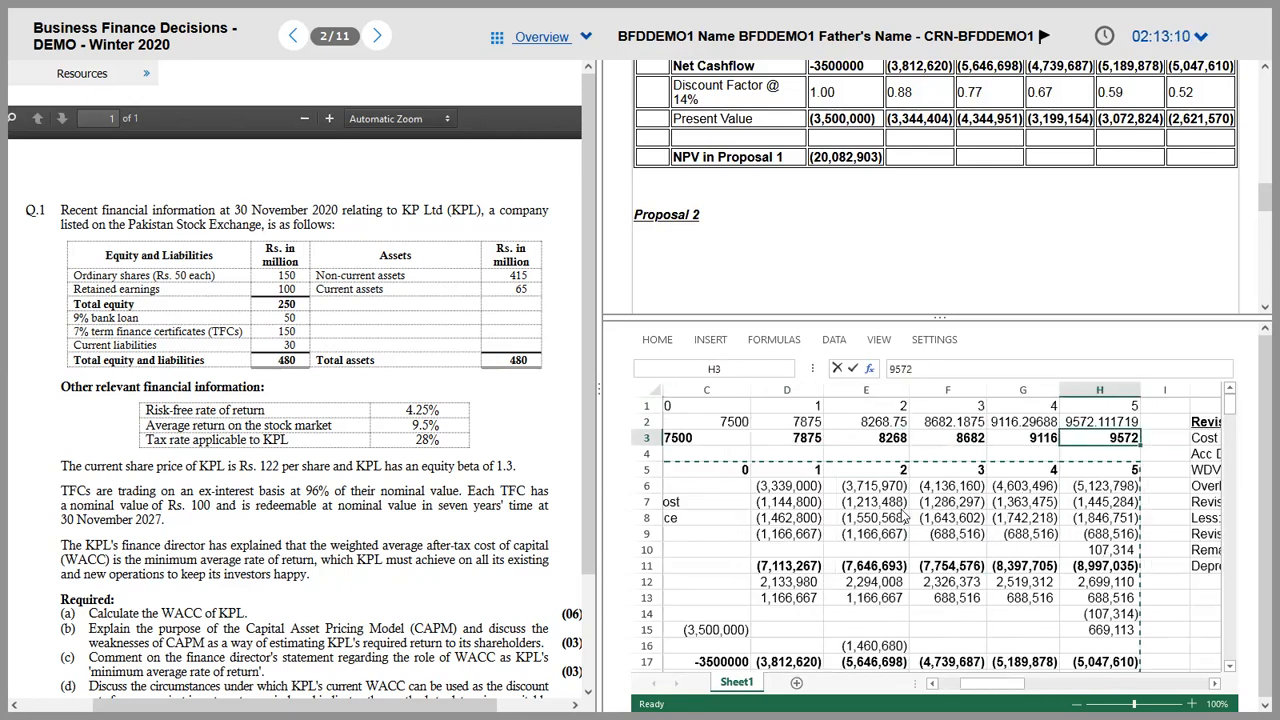
pyautogui.press('Up')
pyautogui.press('Up')
pyautogui.press('Left')
pyautogui.press('Left')
pyautogui.press('Left')
pyautogui.press('Left')
pyautogui.press('Left')
pyautogui.press('Left')
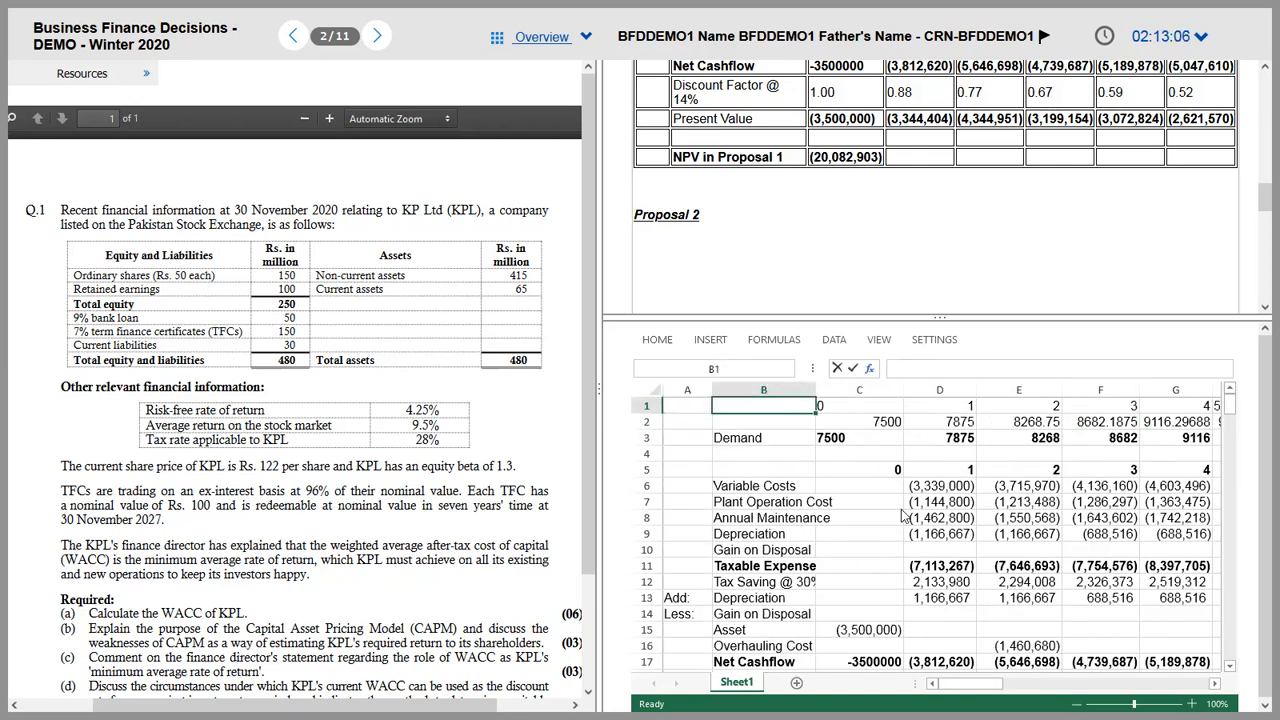
pyautogui.press('Left')
pyautogui.hotkey('shift', 'Down')
pyautogui.hotkey('shift', 'Right')
pyautogui.hotkey('shift', 'Right')
pyautogui.hotkey('shift', 'Right')
pyautogui.hotkey('shift', 'Right')
pyautogui.hotkey('shift', 'Right')
pyautogui.hotkey('shift', 'Right')
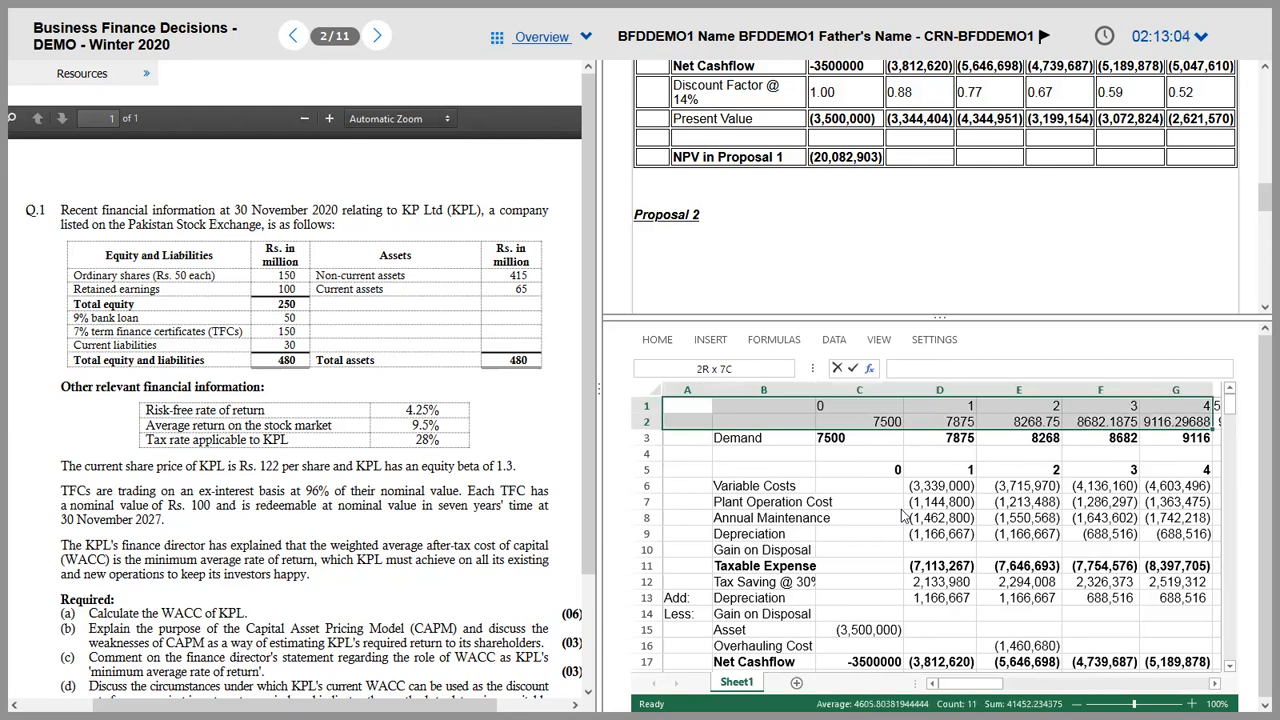
pyautogui.hotkey('shift', 'Right')
pyautogui.hotkey('shift', 'Down')
pyautogui.hotkey('shift', 'Down')
pyautogui.hotkey('shift', 'Down')
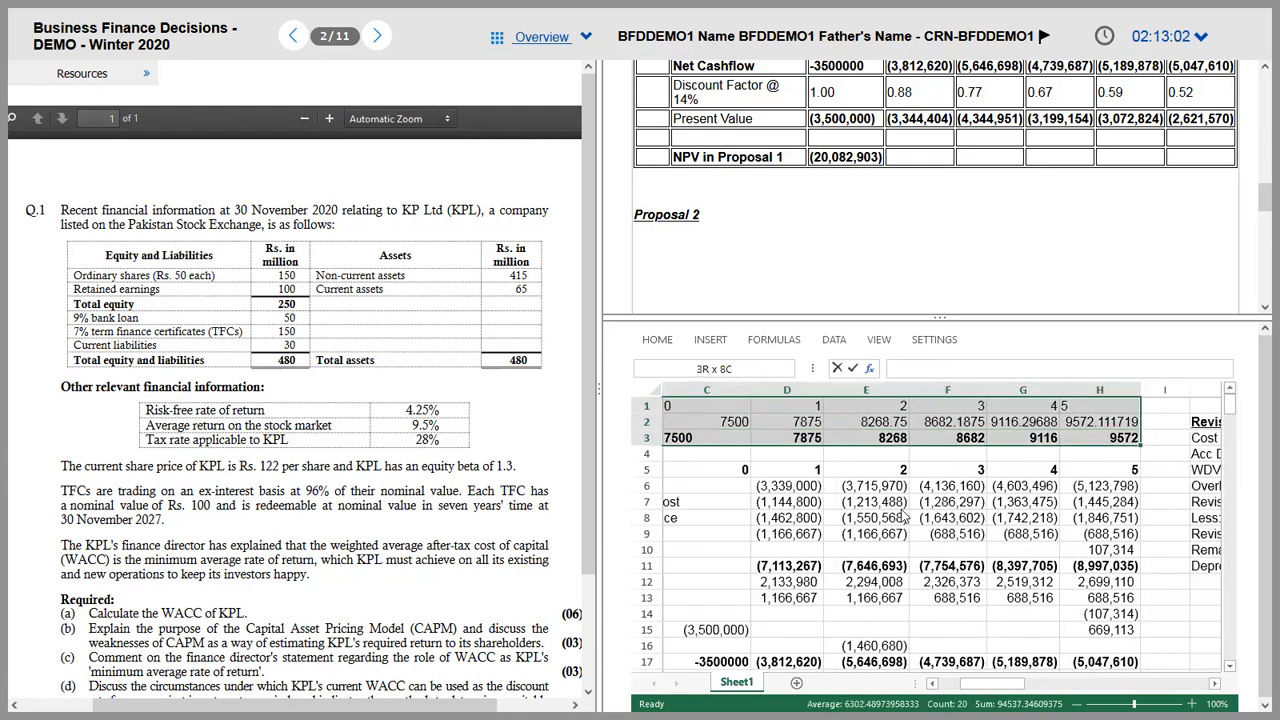
pyautogui.hotkey('shift', 'Down')
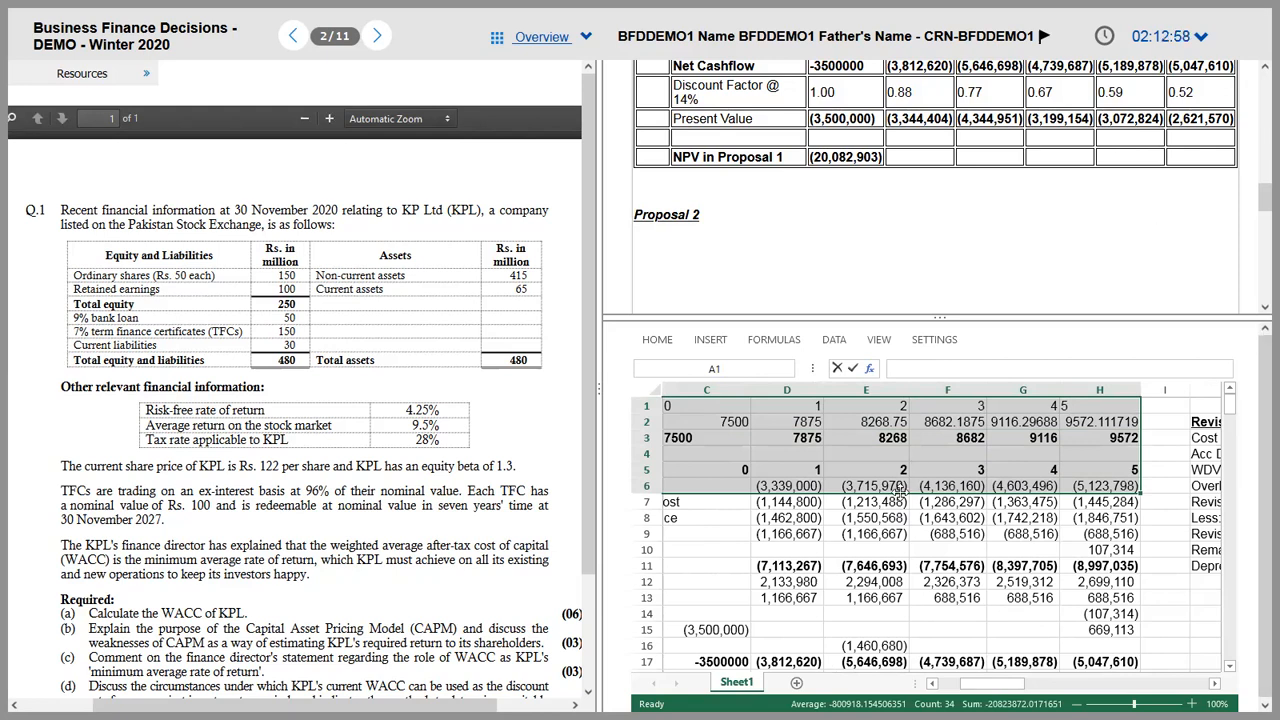
pyautogui.hotkey('ctrl', 'Home')
pyautogui.press('Down')
pyautogui.press('Down')
pyautogui.press('Right')
pyautogui.press('Right')
pyautogui.press('Right')
pyautogui.press('Right')
pyautogui.press('Right')
pyautogui.press('Right')
# Step: Add a Capacity label in B2 with 9000 as the year-1 capacity in C2
pyautogui.press('Left')
pyautogui.press('Left')
pyautogui.press('Left')
pyautogui.press('Left')
pyautogui.press('Left')
pyautogui.press('Up')
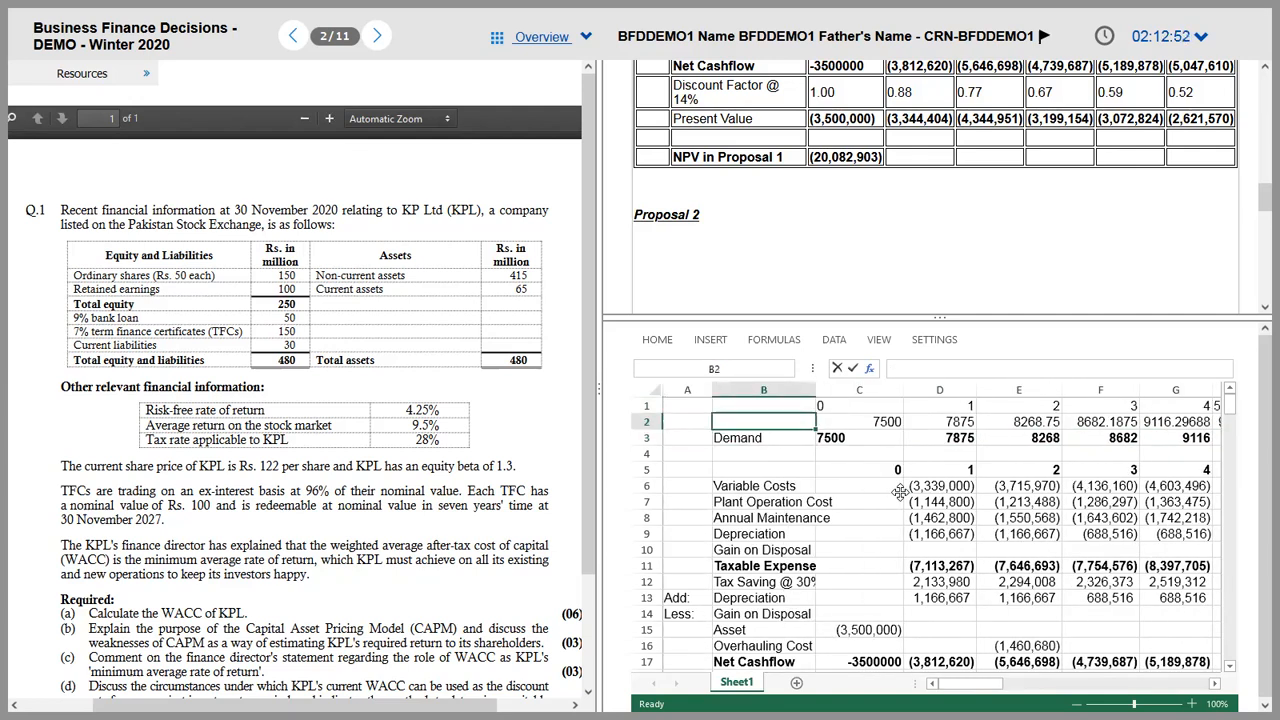
pyautogui.write('Capacity')
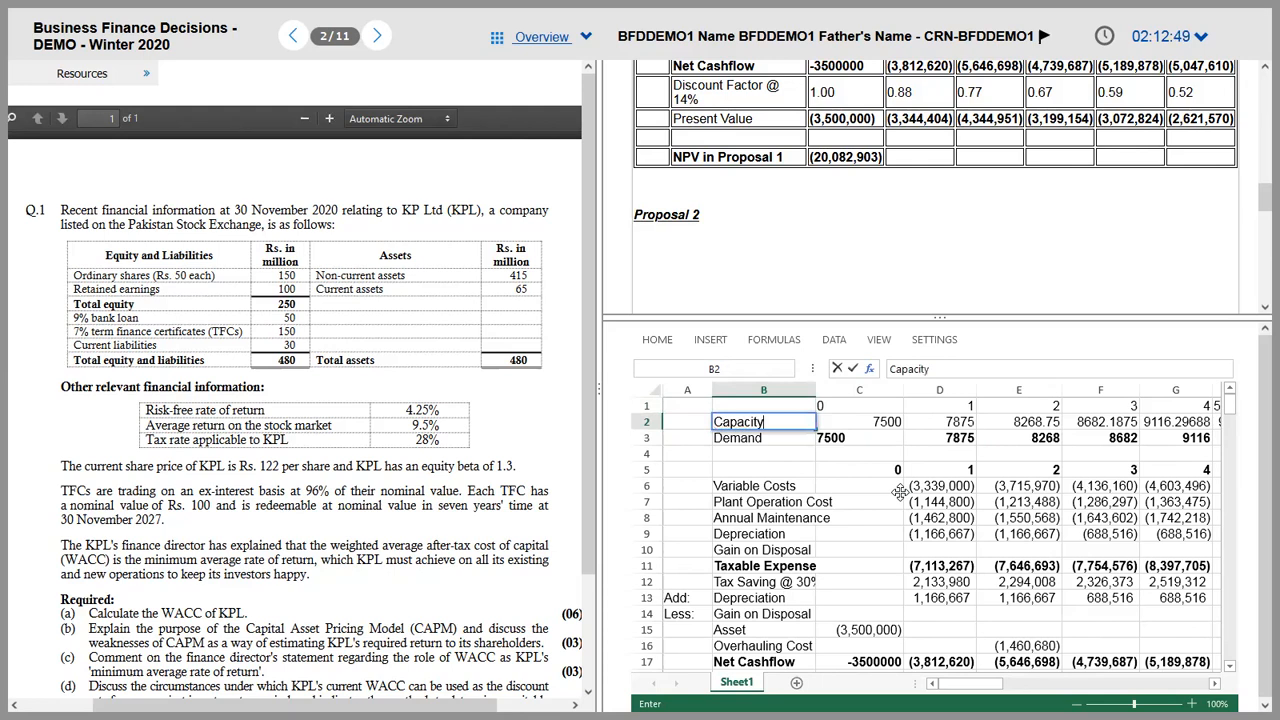
pyautogui.press('Tab')
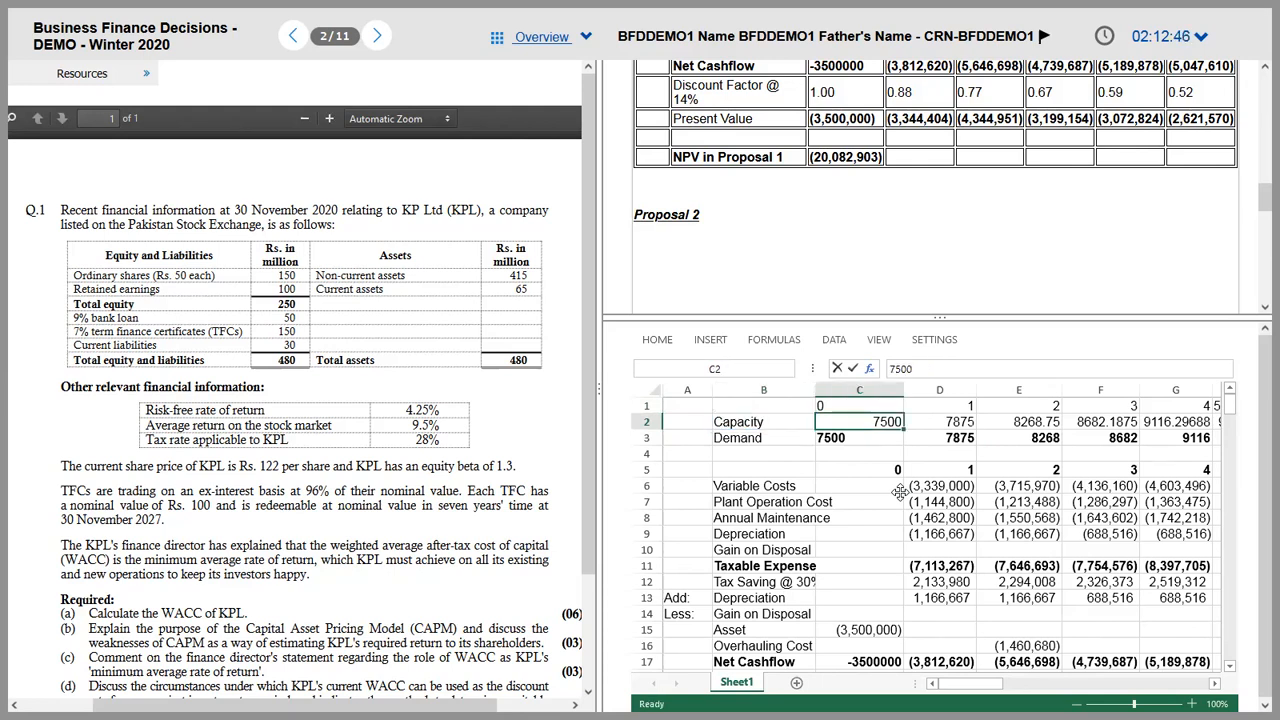
pyautogui.write('10000')
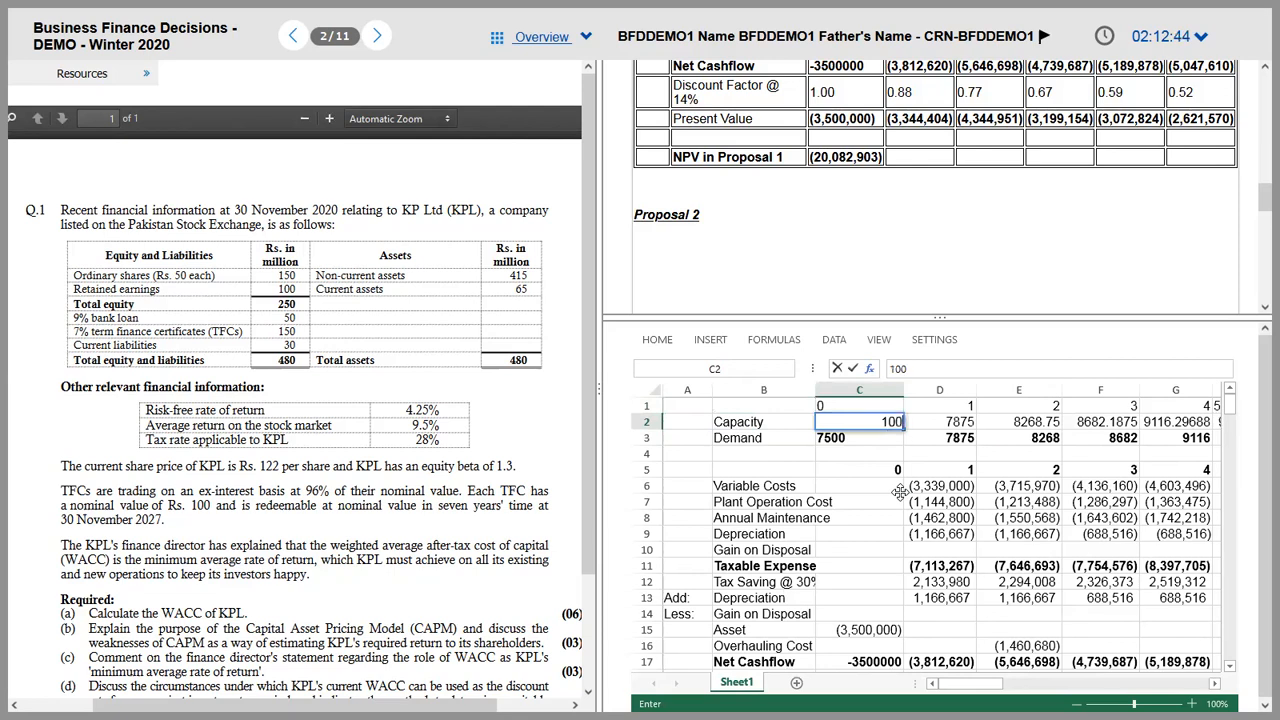
pyautogui.press('Tab')
pyautogui.press('Left')
pyautogui.write('9000')
pyautogui.press('Tab')
# Step: Fill 9000 as the capacity for every remaining year by copying D2 across to H2
pyautogui.write('9000')
pyautogui.press('Tab')
pyautogui.press('Left')
pyautogui.hotkey('ctrl', 'c')
pyautogui.hotkey('shift', 'Right')
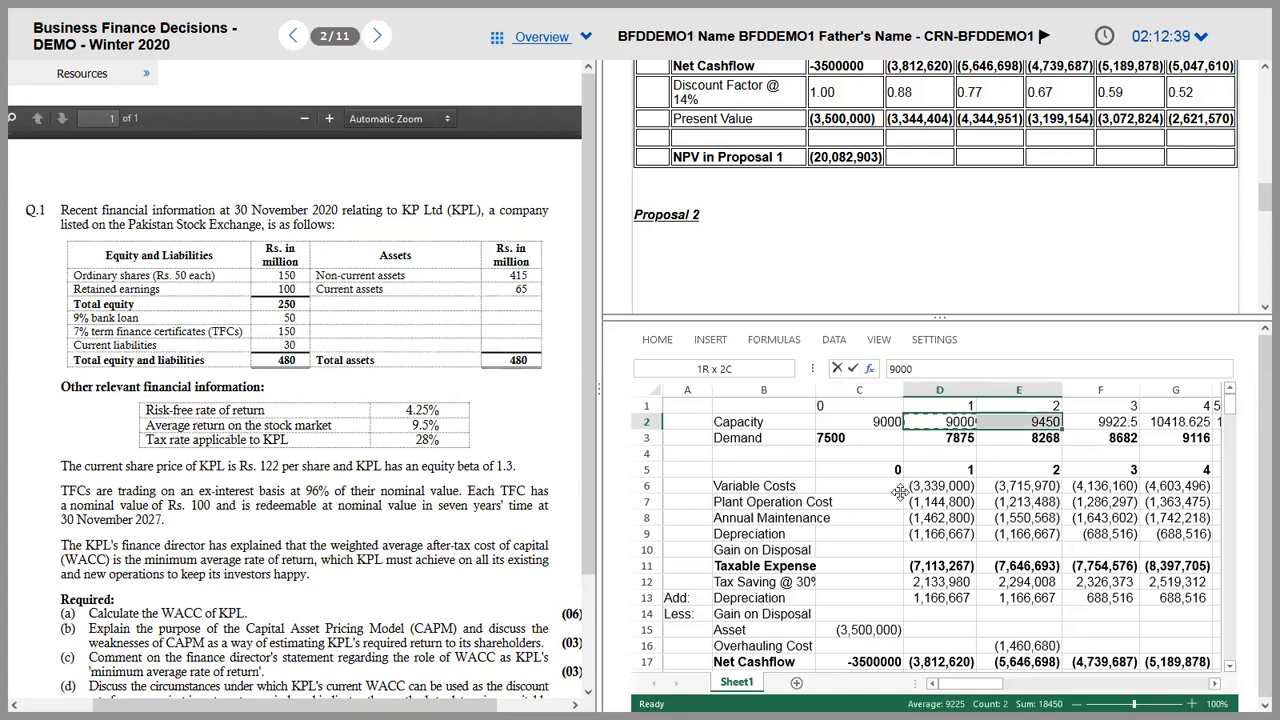
pyautogui.hotkey('shift', 'Right')
pyautogui.hotkey('shift', 'Right')
pyautogui.hotkey('shift', 'Right')
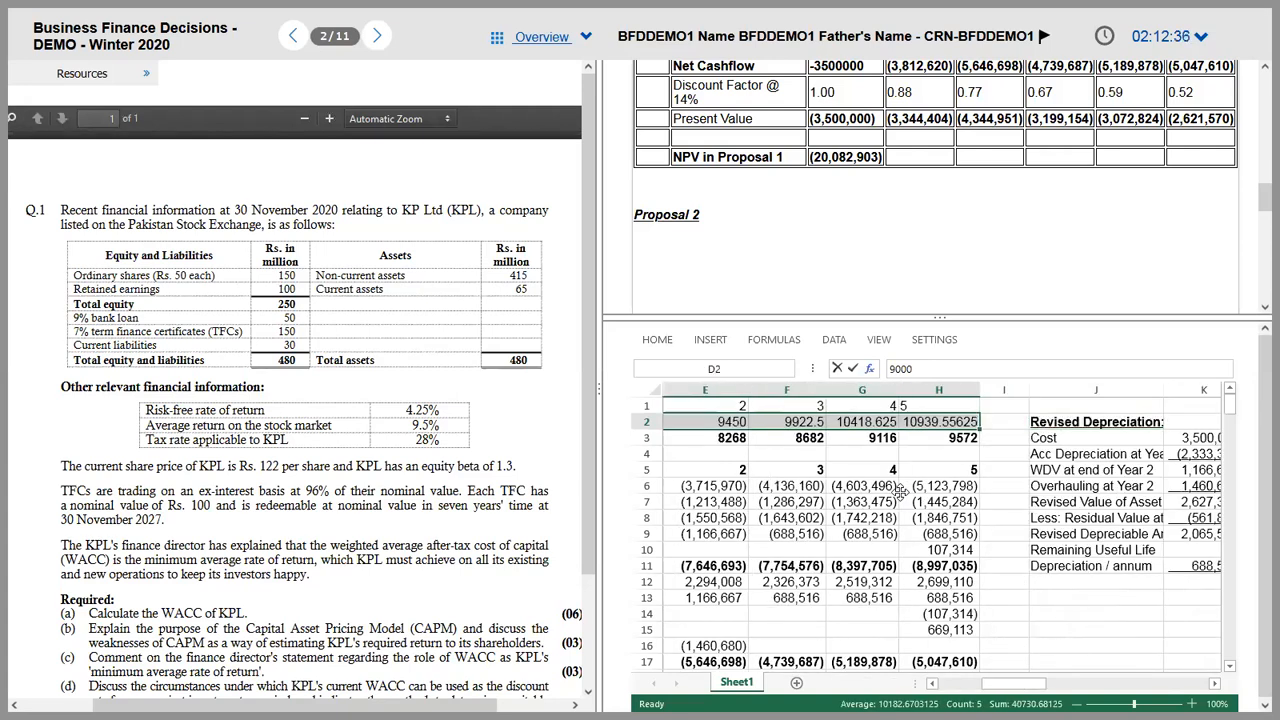
pyautogui.hotkey('shift', 'Left')
pyautogui.hotkey('shift', 'Left')
pyautogui.hotkey('shift', 'Left')
pyautogui.hotkey('shift', 'Left')
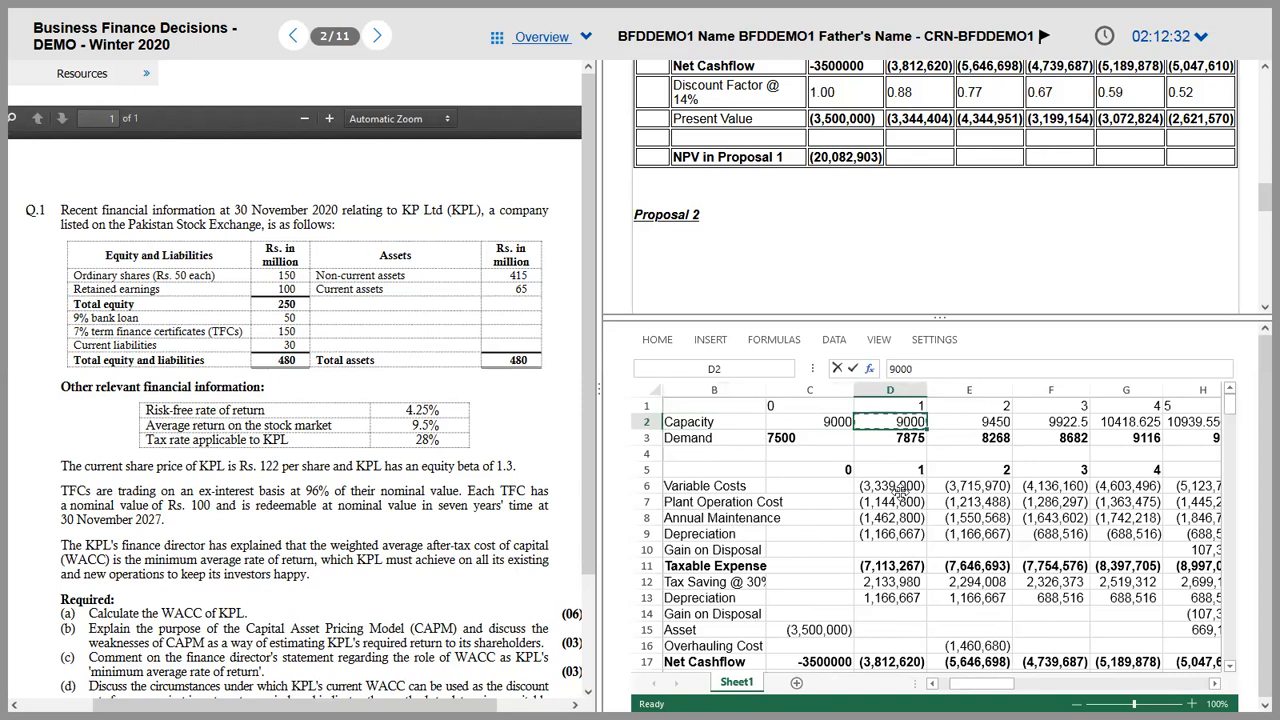
pyautogui.hotkey('shift', 'Right')
pyautogui.hotkey('shift', 'Right')
pyautogui.hotkey('shift', 'Right')
pyautogui.hotkey('shift', 'Right')
pyautogui.hotkey('ctrl', 'v')
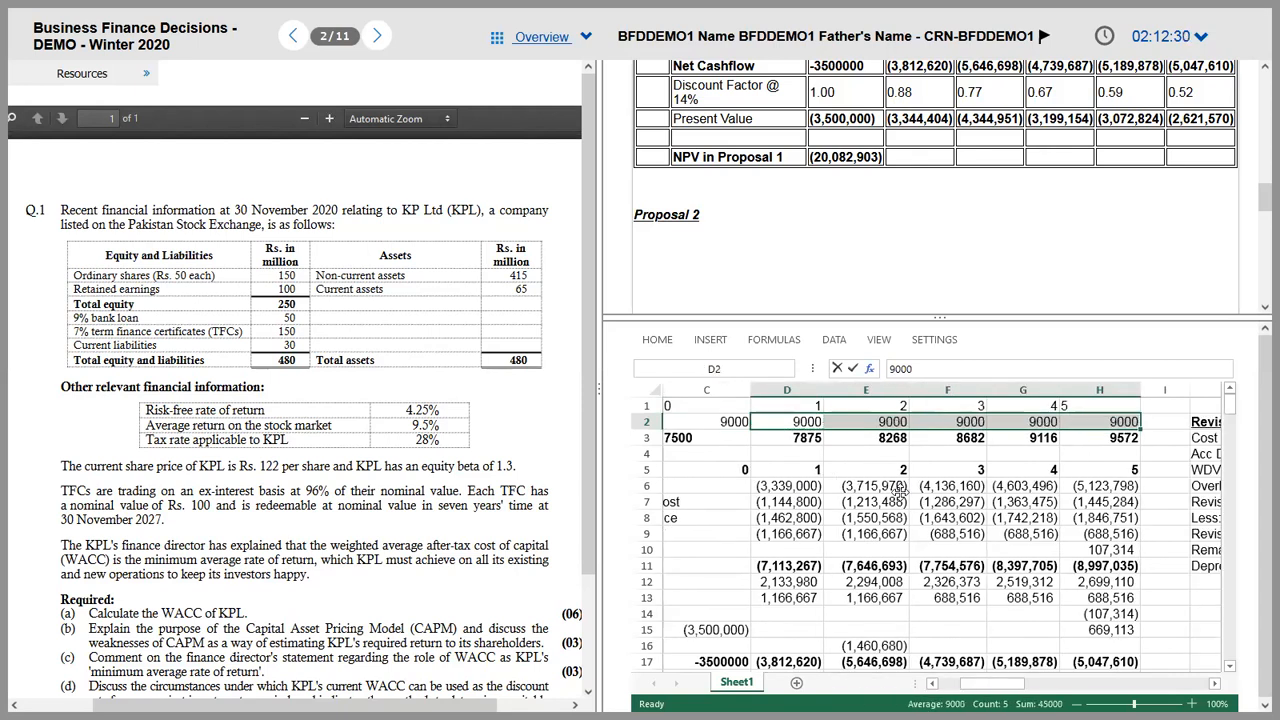
# Step: Move back to the Demand row and switch over to the question PDF
pyautogui.press('Left')
pyautogui.press('Down')
pyautogui.press('Left')
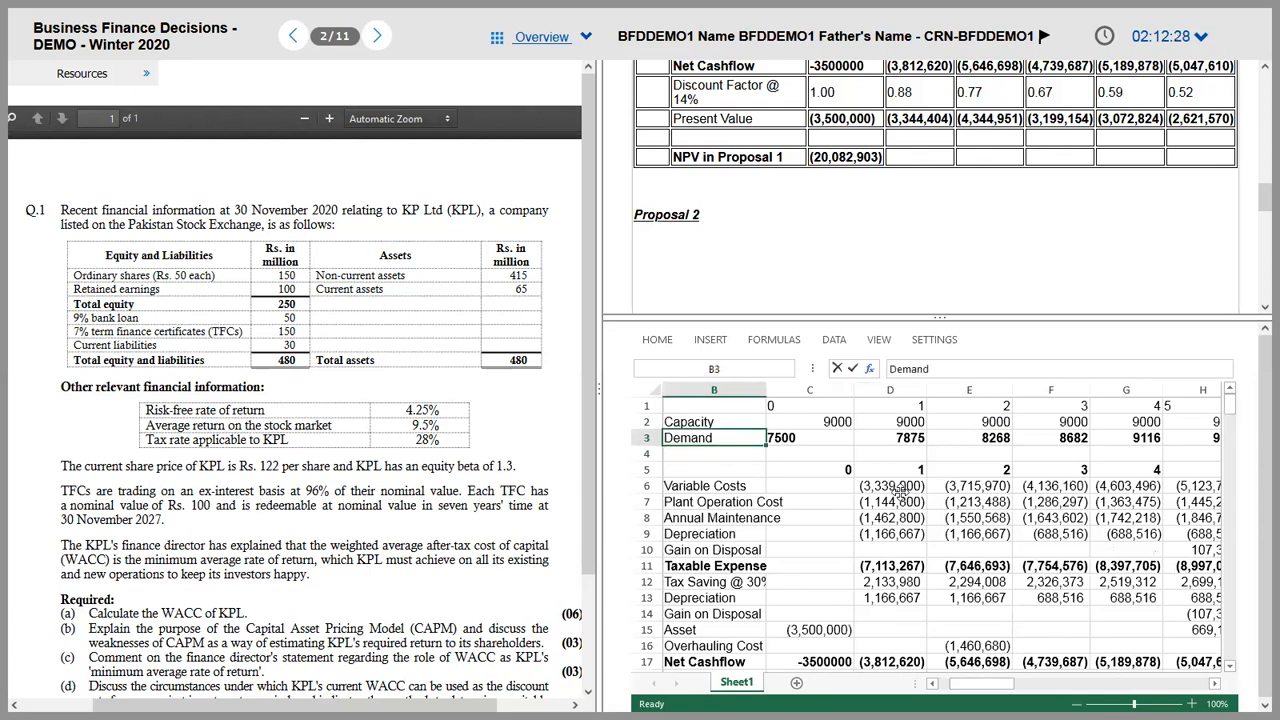
pyautogui.press('Right')
pyautogui.press('Right')
pyautogui.press('Right')
pyautogui.press('Right')
pyautogui.press('Down')
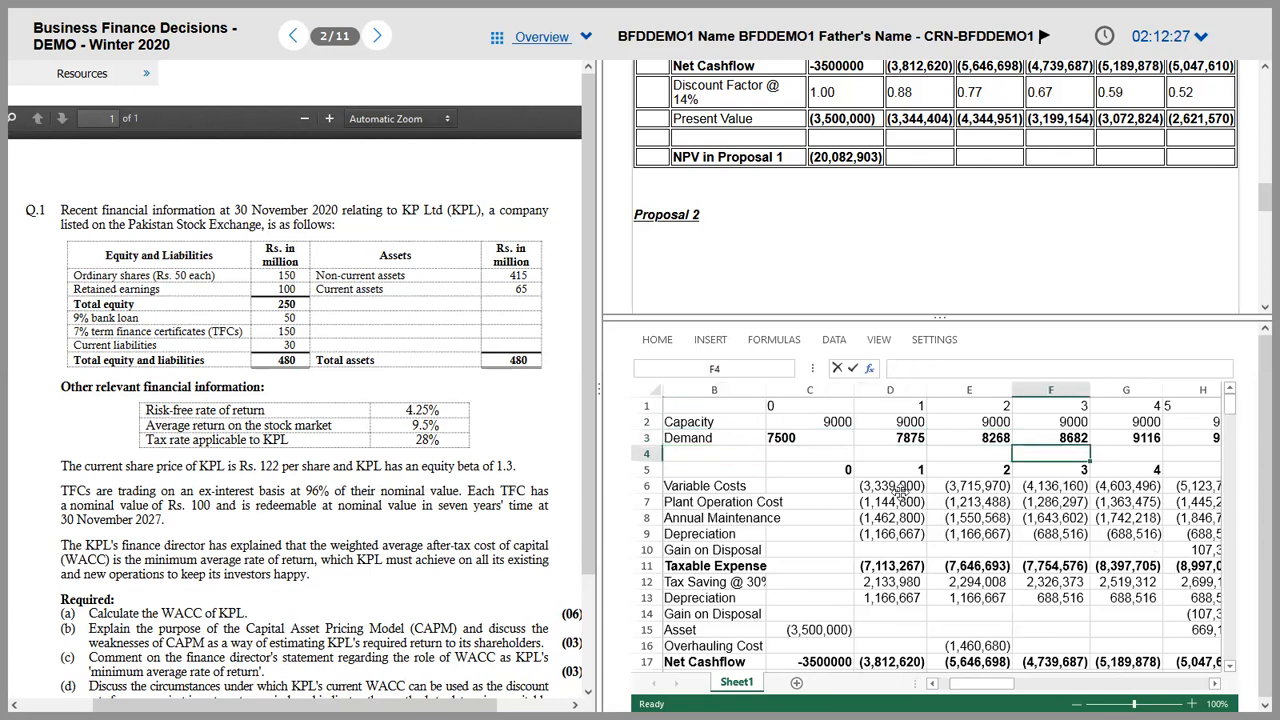
pyautogui.hotkey('alt', 'Tab')
pyautogui.hotkey('alt', 'Tab')
pyautogui.hotkey('alt', 'Tab')
pyautogui.hotkey('alt', 'Tab')
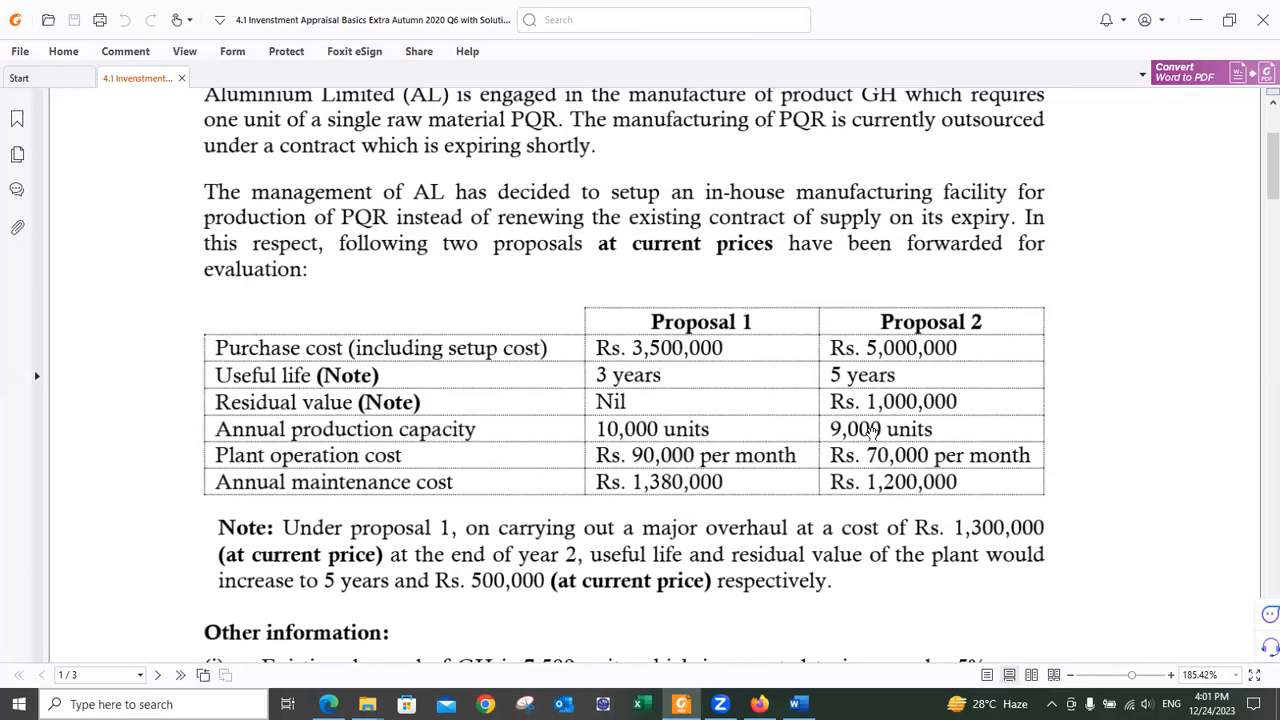
# Step: Check Proposal 2's 9,000-unit capacity in the PDF and return to the exam's Demand row
pyautogui.hotkey('alt', 'Tab')
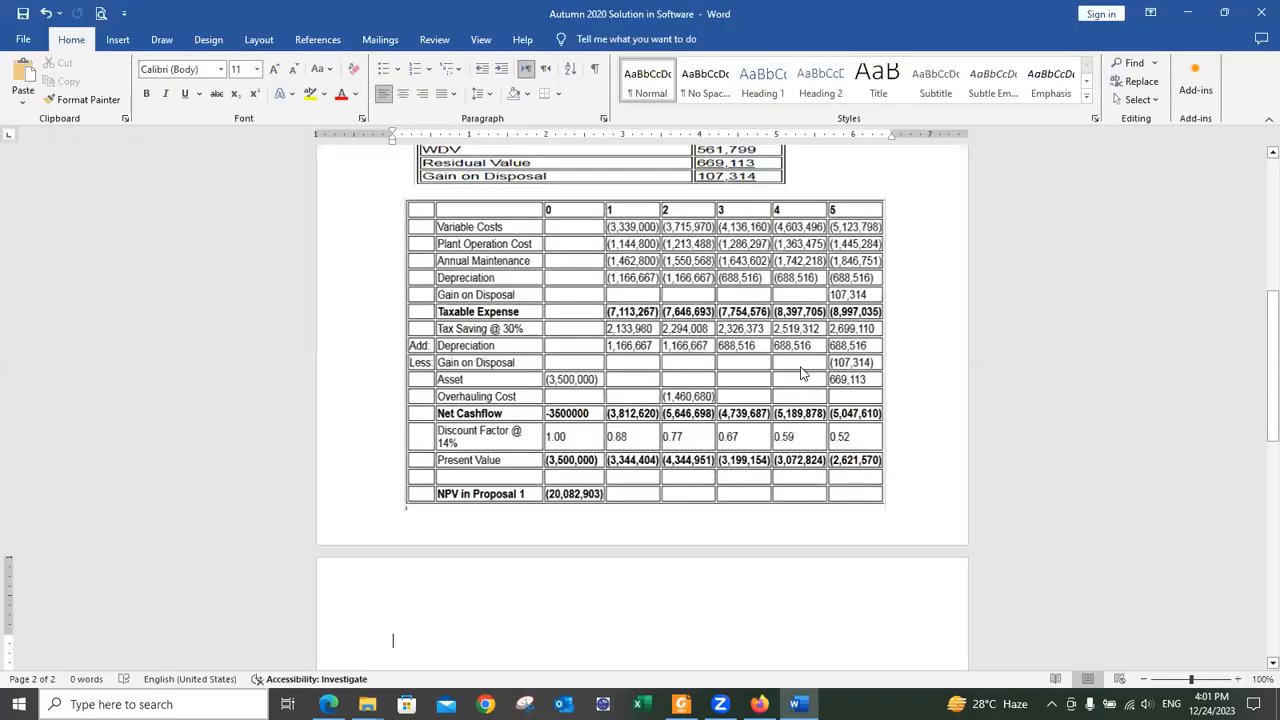
pyautogui.hotkey('alt', 'Tab')
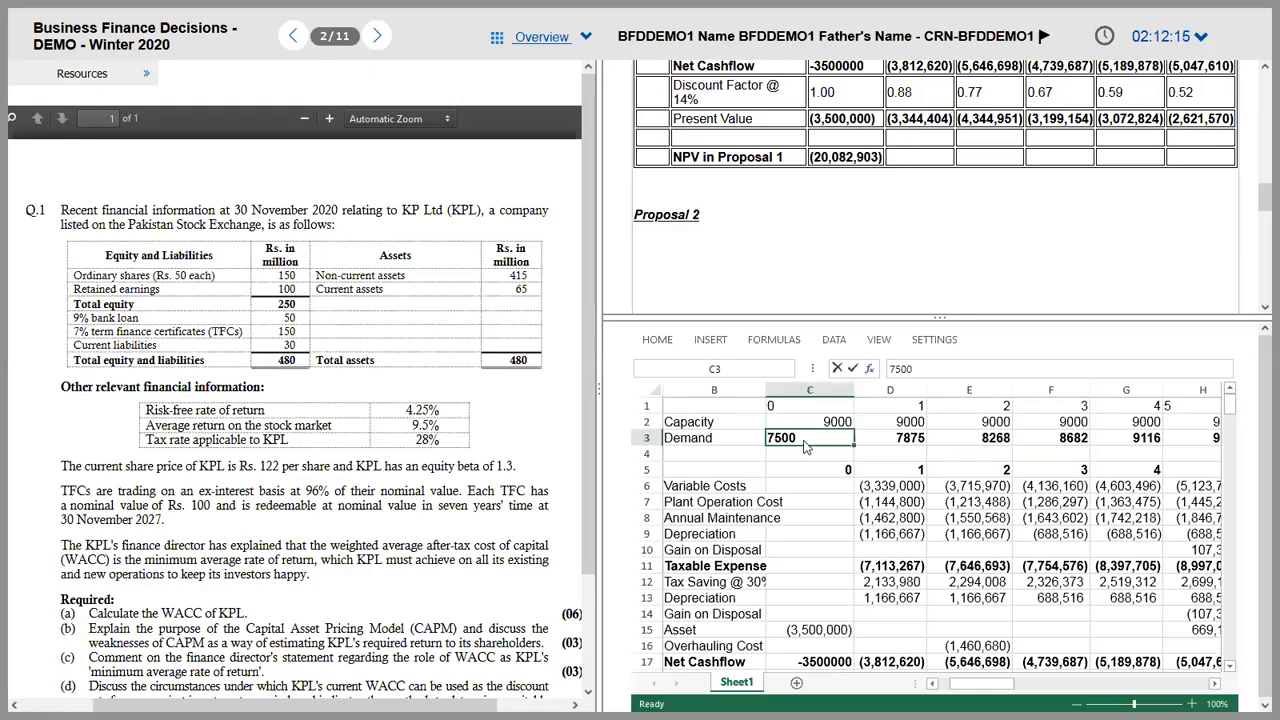
pyautogui.hotkey('alt', 'Tab')
pyautogui.press('Tab')
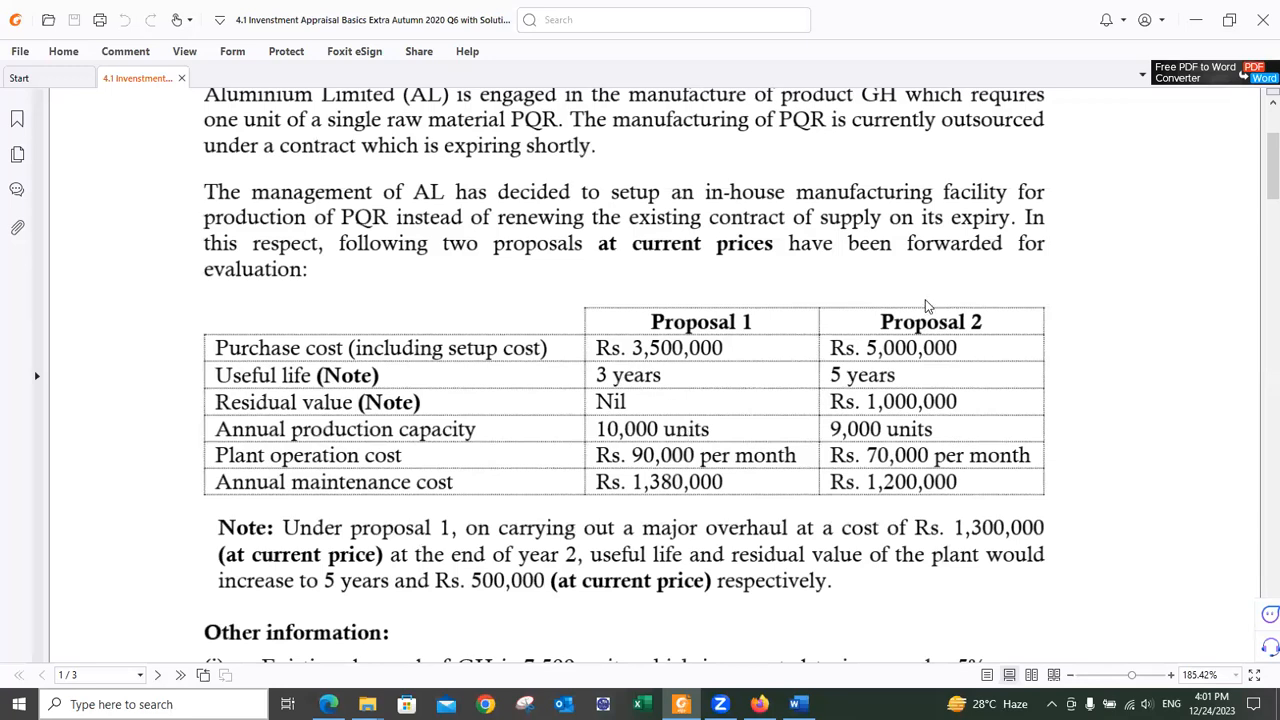
pyautogui.hotkey('alt', 'Tab')
pyautogui.hotkey('alt', 'Tab')
pyautogui.press('Tab')
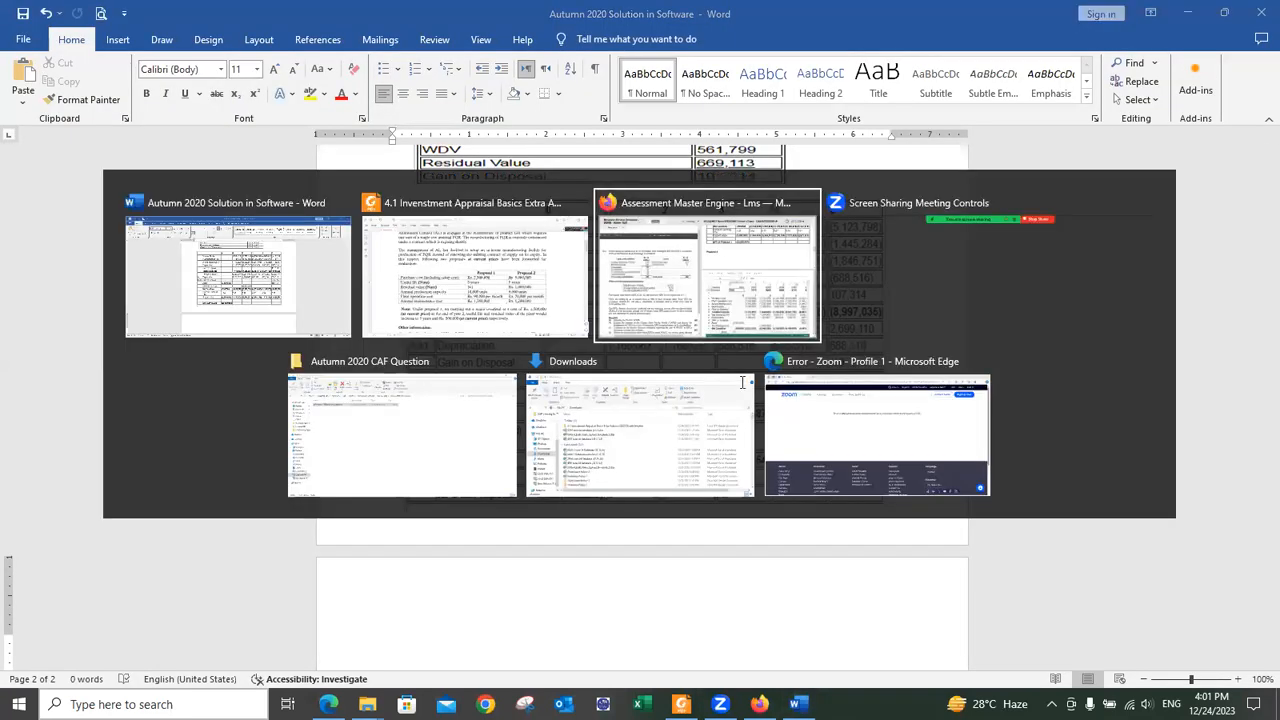
pyautogui.press('Right')
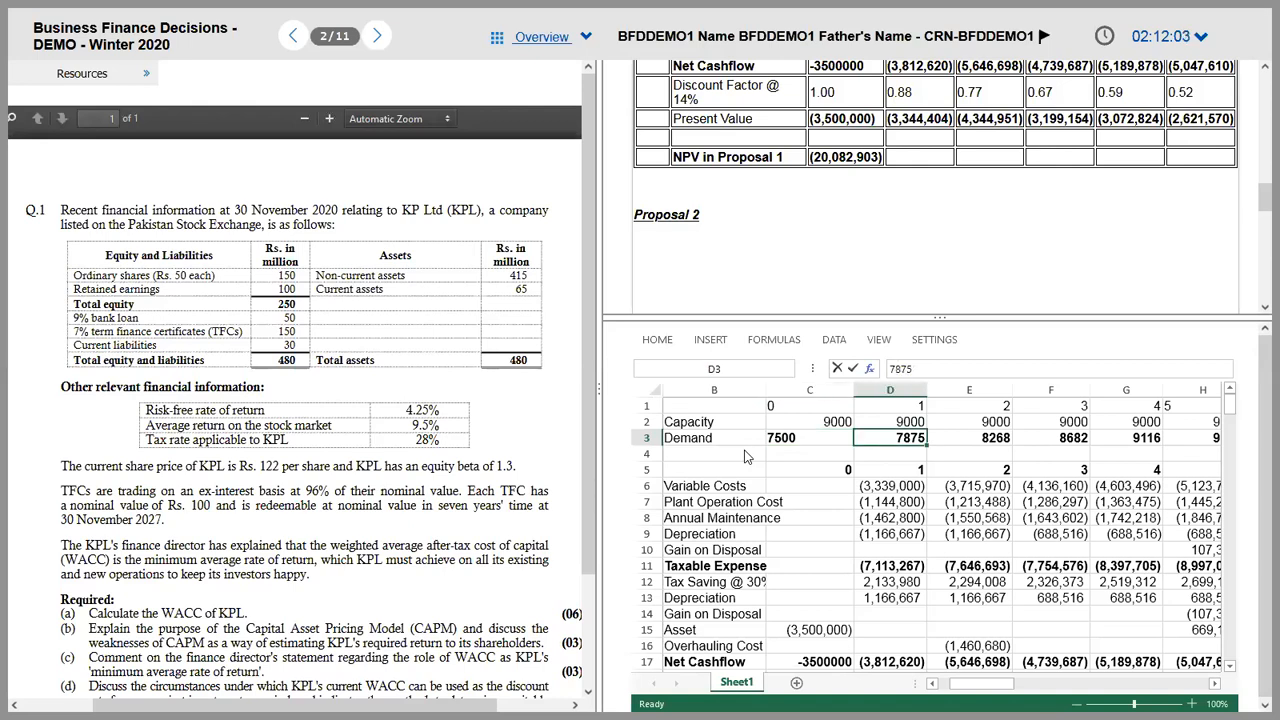
# Step: Review the yearly demand figures up to 9572 in year 5
pyautogui.click(972, 441)
pyautogui.click(1052, 441)
pyautogui.click(1128, 441)
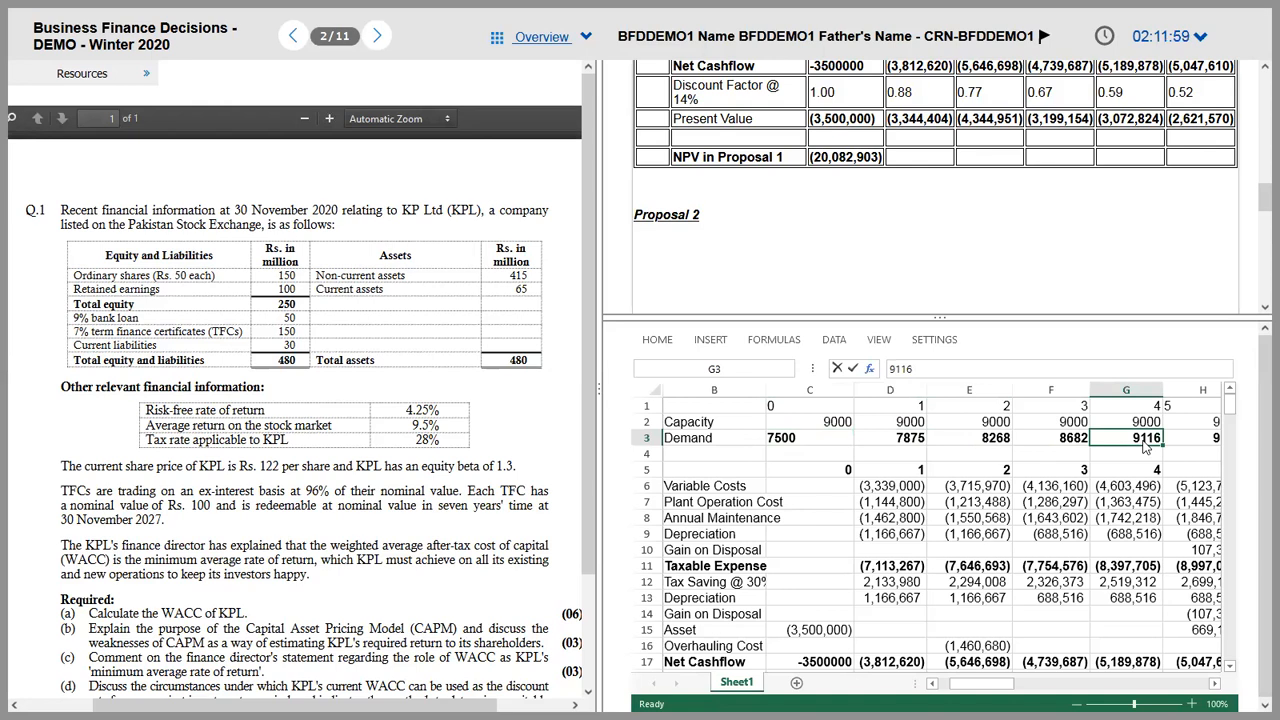
pyautogui.click(1168, 442)
pyautogui.press('Left')
pyautogui.press('Left')
pyautogui.press('Left')
pyautogui.press('Left')
pyautogui.press('Left')
pyautogui.press('Left')
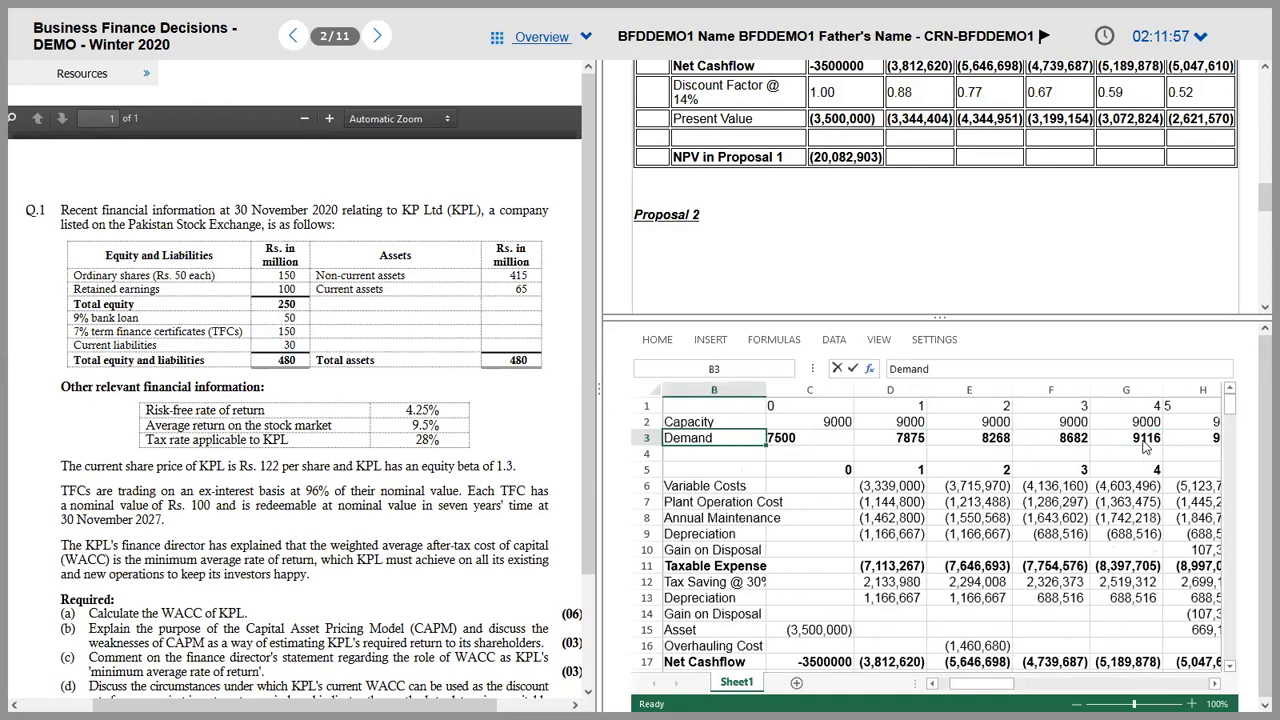
pyautogui.press('Down')
# Step: Add an Outside Purchase label in row 4 with 0 for years 1–3
pyautogui.write('Outside Purchase')
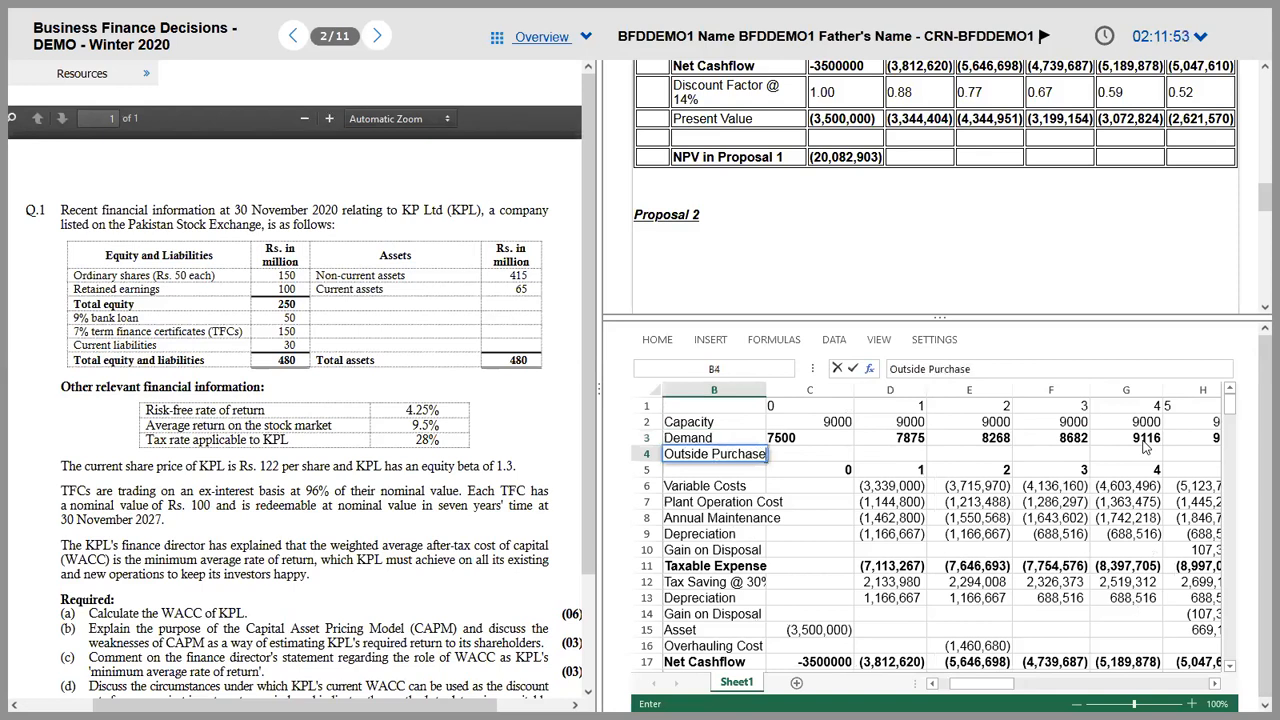
pyautogui.press('Tab')
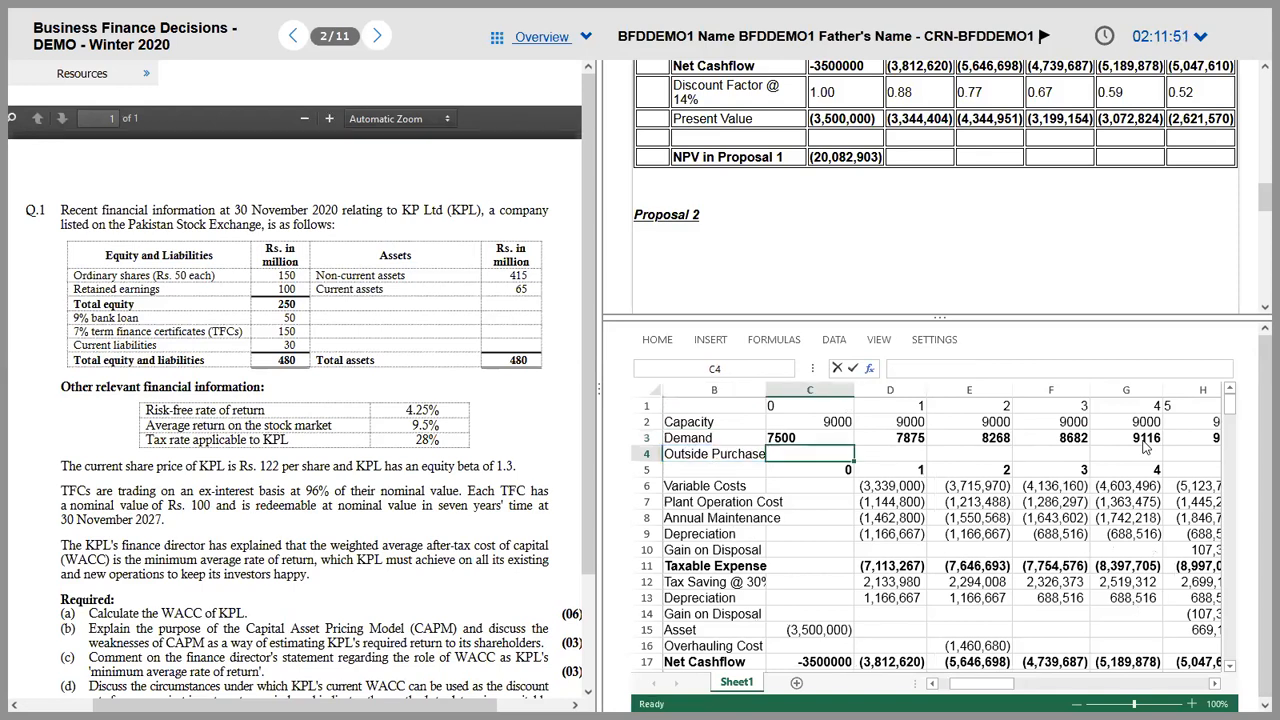
pyautogui.press('Tab')
pyautogui.press('Tab')
pyautogui.press('Left')
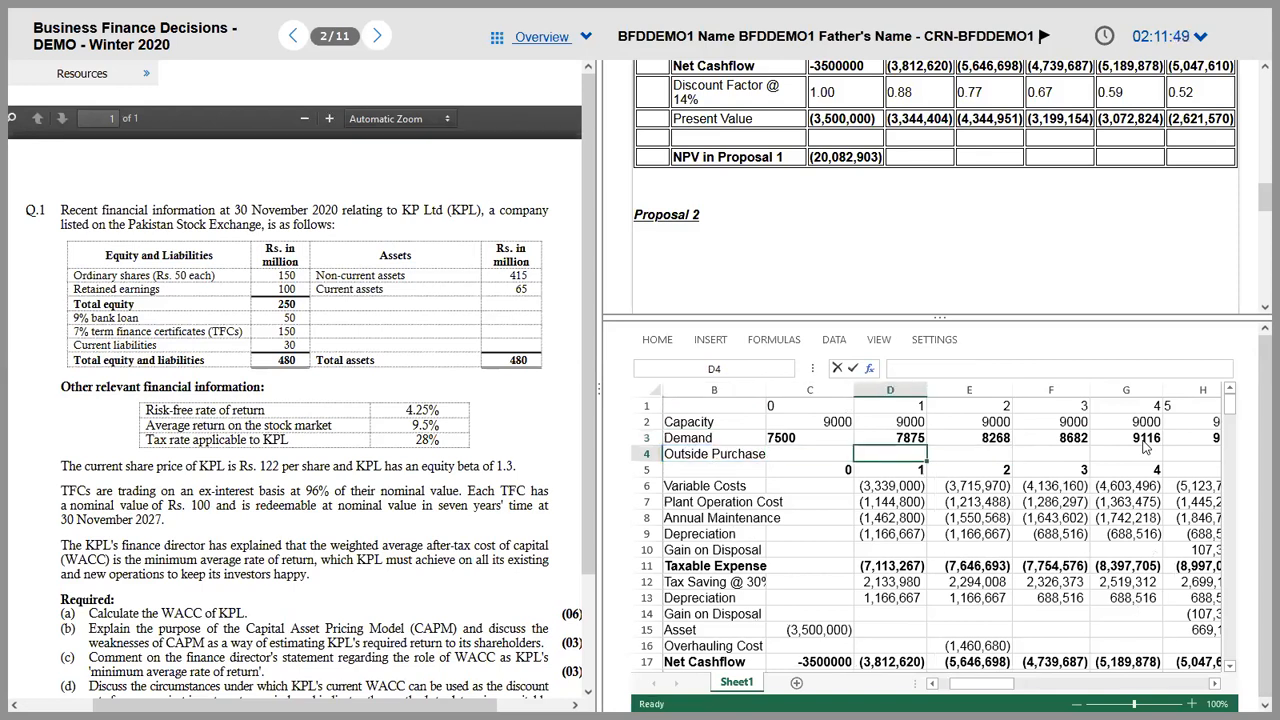
pyautogui.write('0')
pyautogui.press('Tab')
pyautogui.write('0')
pyautogui.press('Tab')
pyautogui.write('0')
pyautogui.press('Tab')
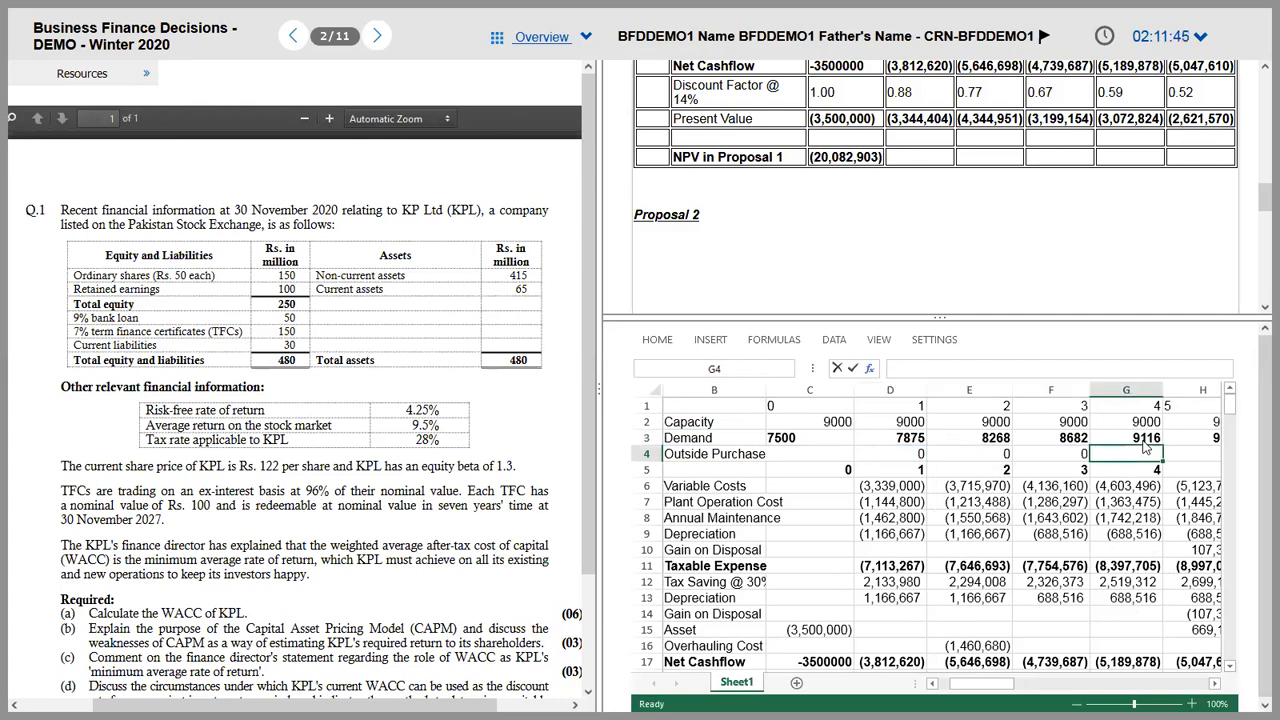
# Step: Enter =G3-G2 for the year-4 shortfall of 116, copy it to year 5, and bold both
pyautogui.write('=G2-')
pyautogui.click(1144, 443)
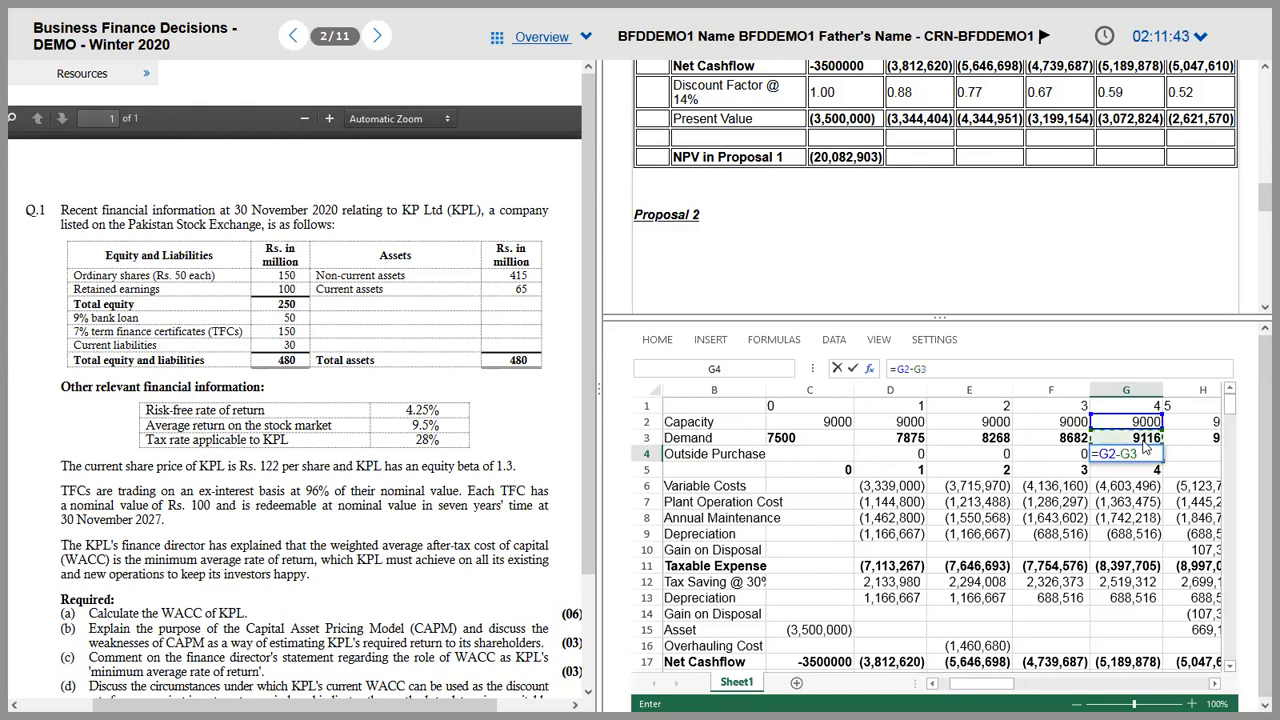
pyautogui.press('BackSpace')
pyautogui.press('BackSpace')
pyautogui.press('BackSpace')
pyautogui.press('BackSpace')
pyautogui.press('BackSpace')
pyautogui.click(1144, 444)
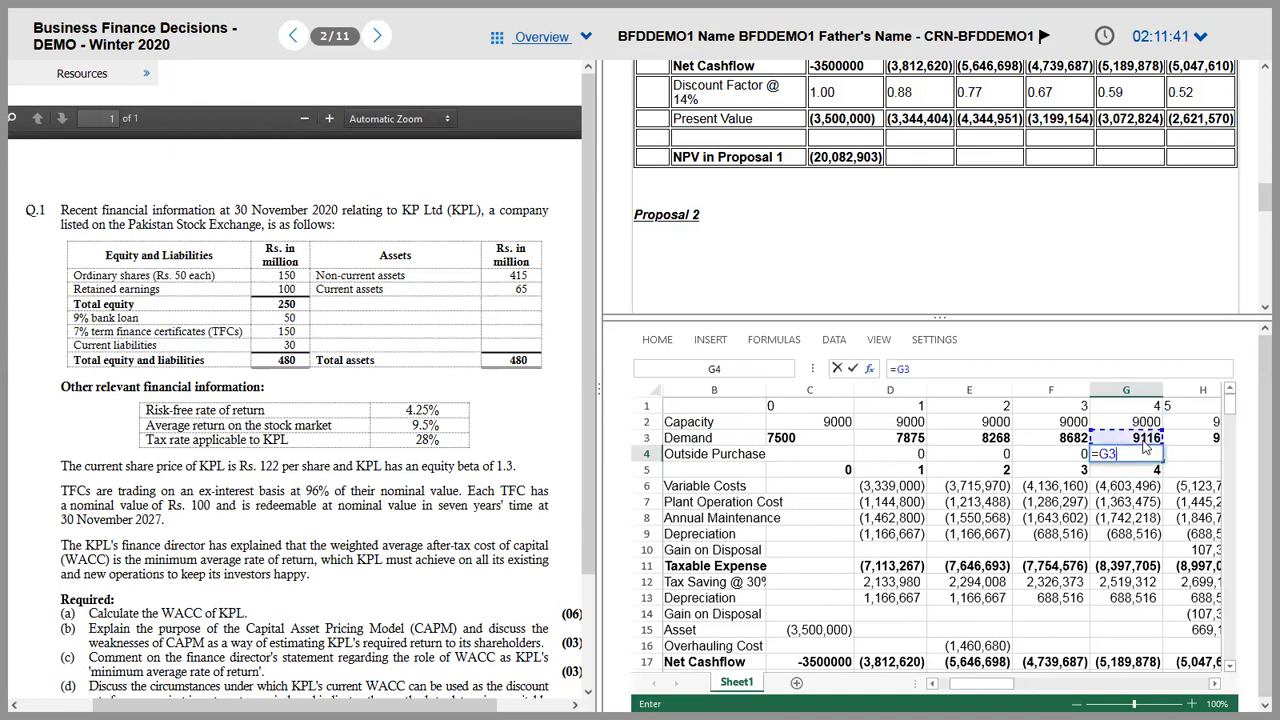
pyautogui.write('-G2')
pyautogui.hotkey('ctrl', 'Return')
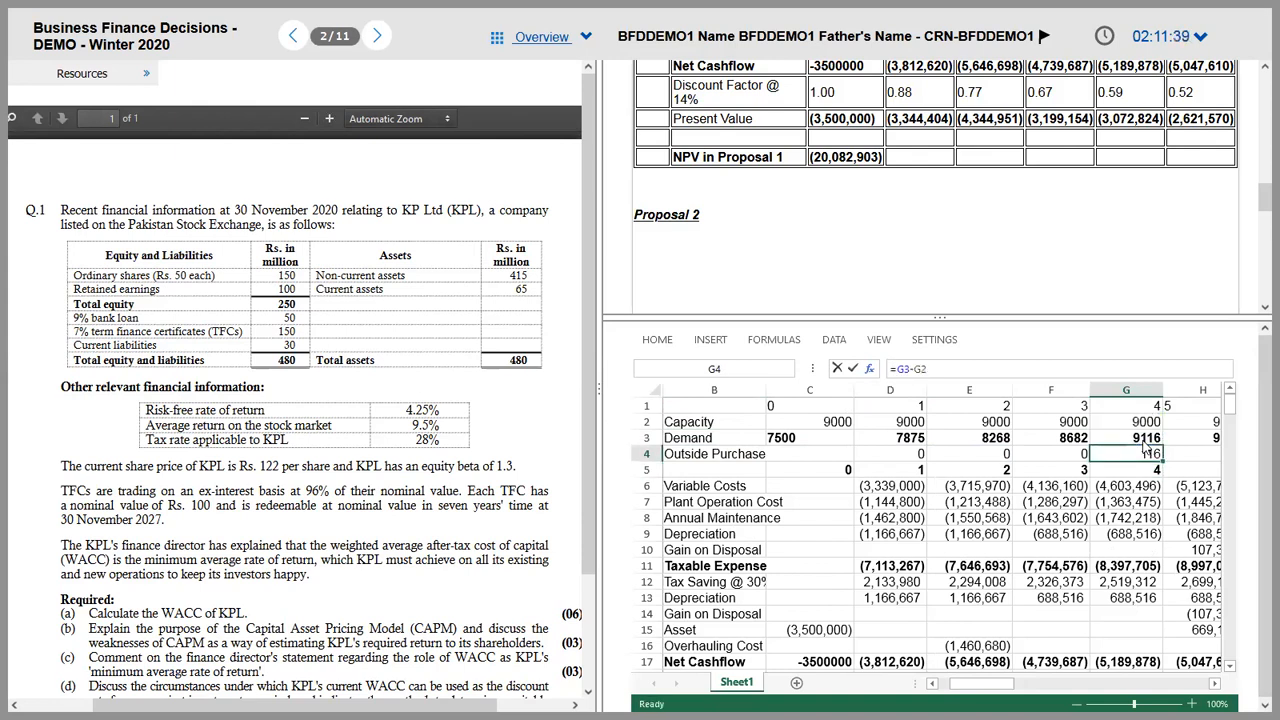
pyautogui.press('Right')
pyautogui.write('116')
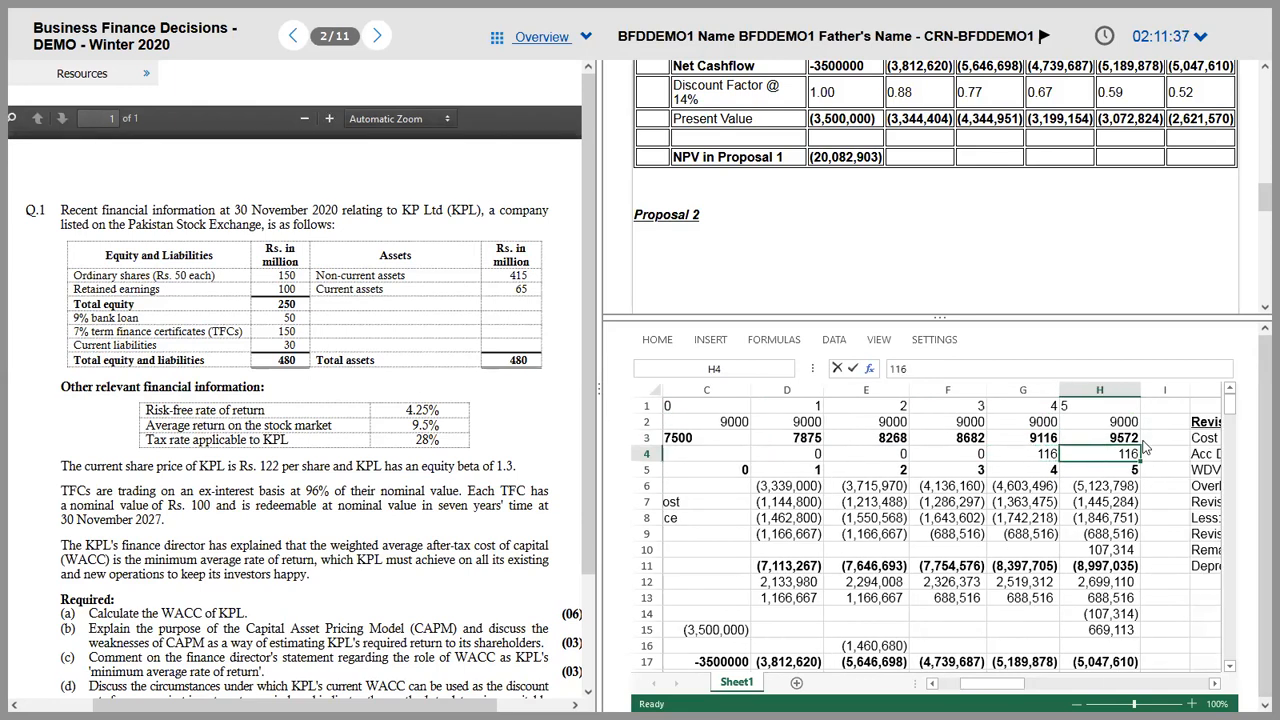
pyautogui.press('Left')
pyautogui.press('Left')
pyautogui.press('Right')
pyautogui.press('Right')
pyautogui.hotkey('shift', 'Left')
pyautogui.hotkey('ctrl', 'b')
pyautogui.press('Left')
pyautogui.press('Left')
pyautogui.press('Left')
pyautogui.press('Left')
pyautogui.press('Down')
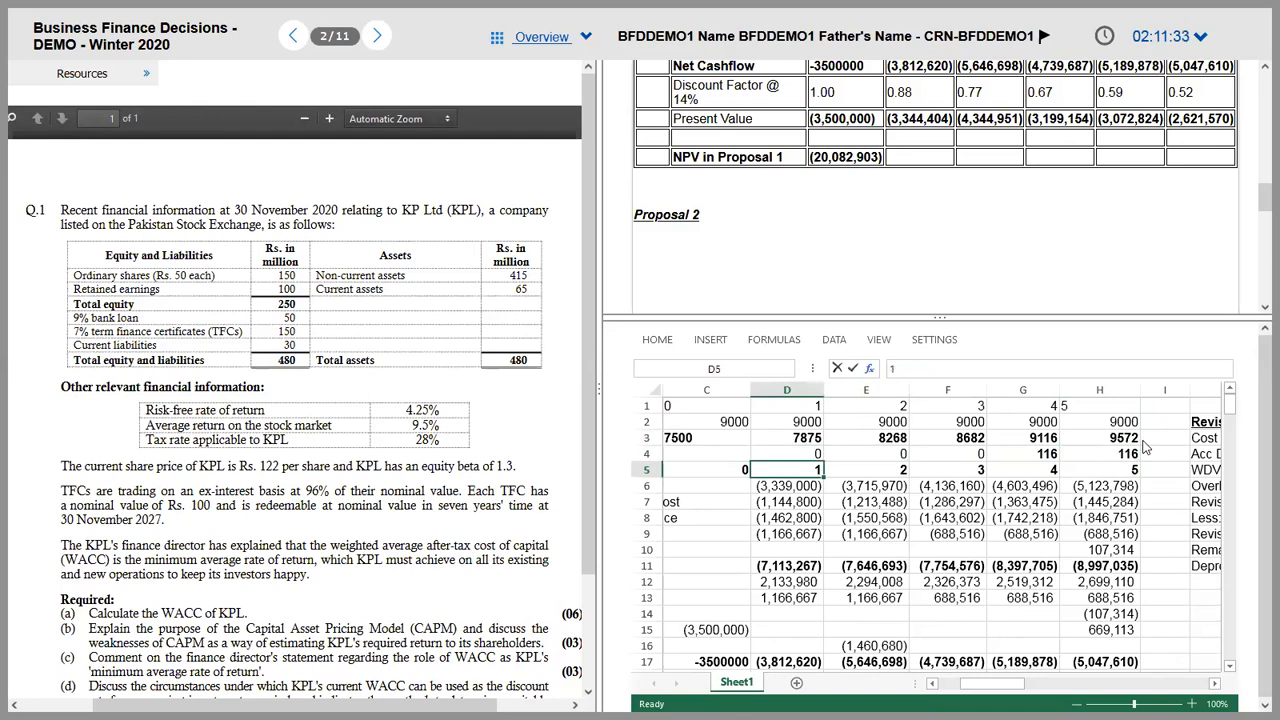
pyautogui.press('BackSpace')
pyautogui.press('Escape')
pyautogui.rightClick(857, 476)
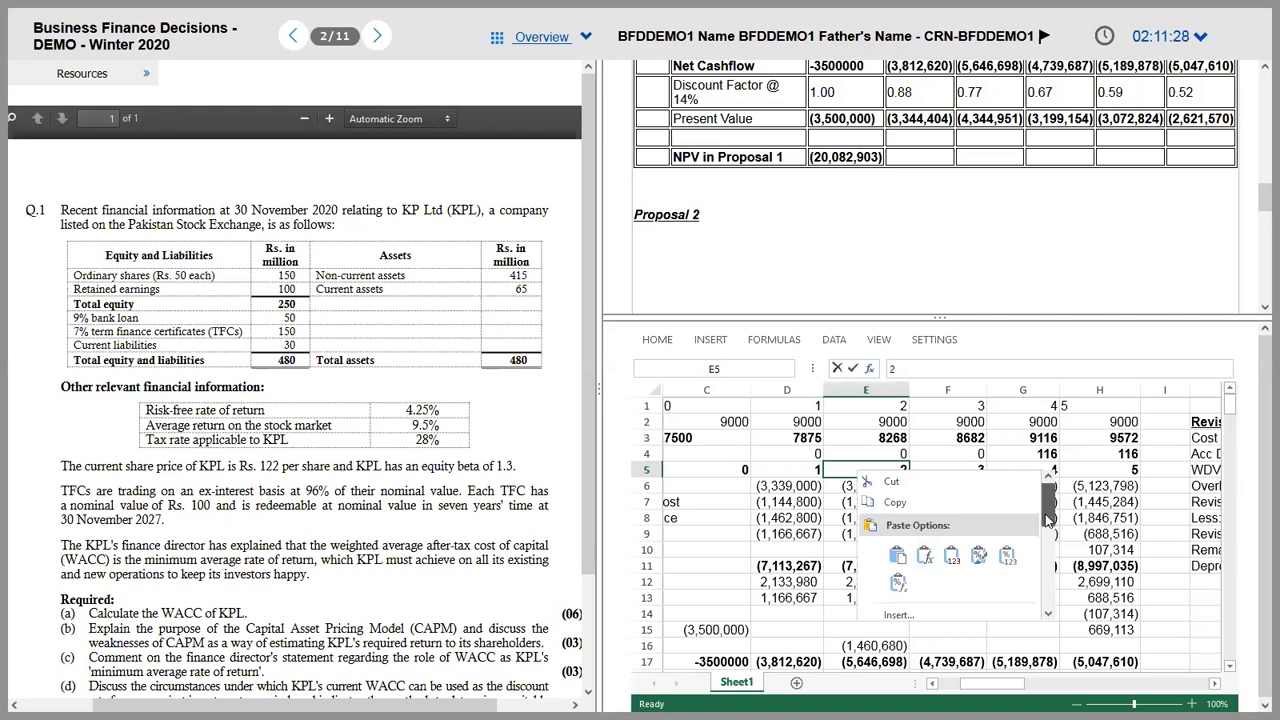
pyautogui.scroll(-2, 1047, 518)
pyautogui.click(965, 526)
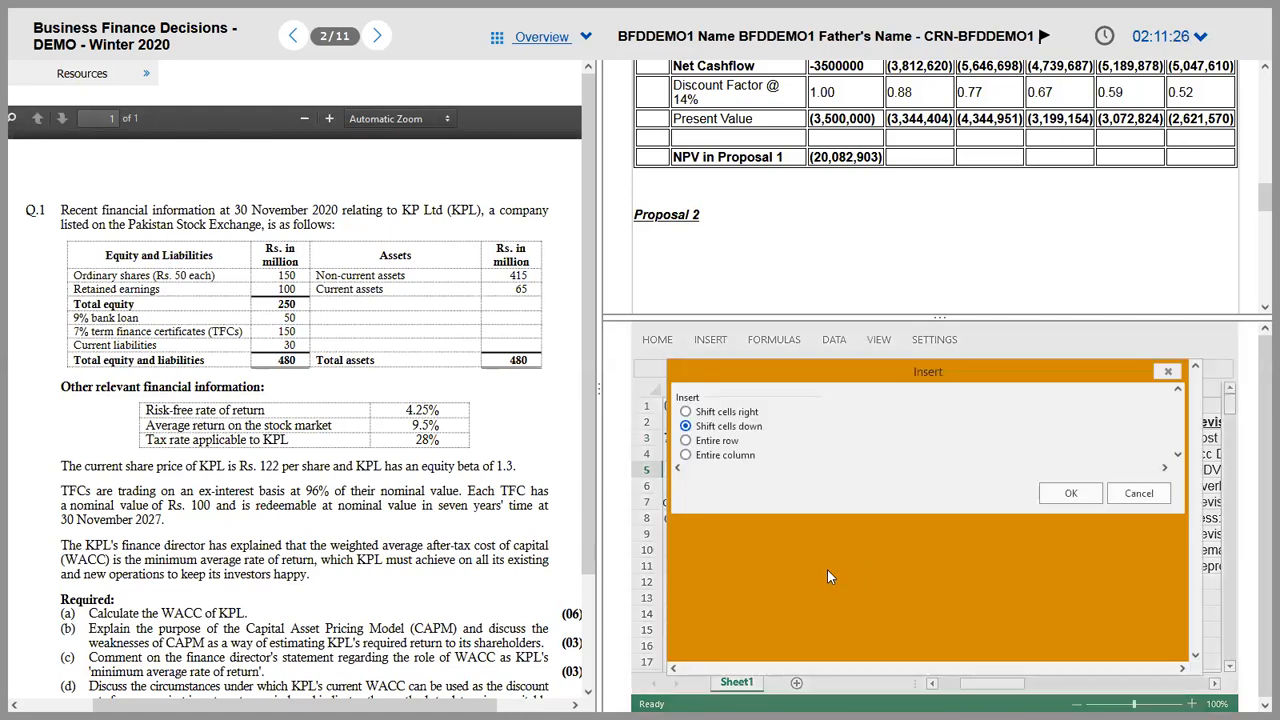
pyautogui.click(717, 441)
pyautogui.click(1075, 494)
pyautogui.press('Down')
pyautogui.press('Down')
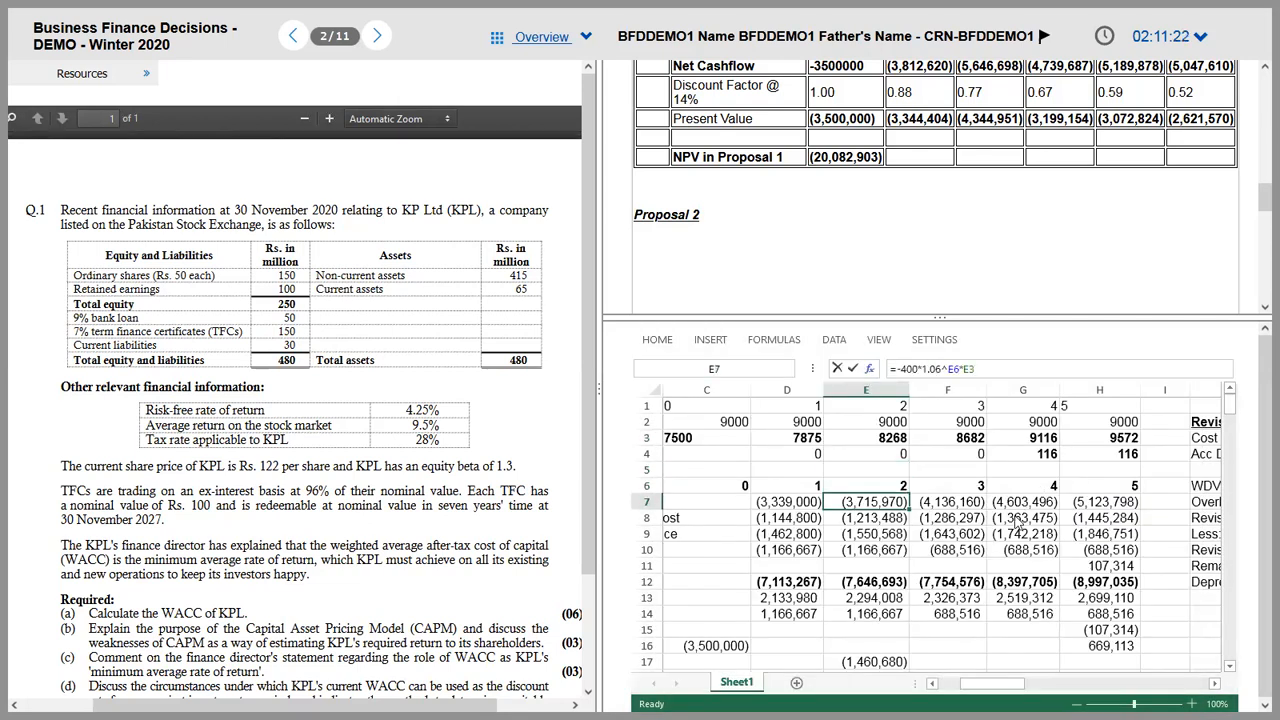
pyautogui.press('Left')
pyautogui.press('Left')
pyautogui.press('Left')
pyautogui.press('Right')
pyautogui.press('Right')
pyautogui.press('Right')
pyautogui.press('Right')
pyautogui.press('Right')
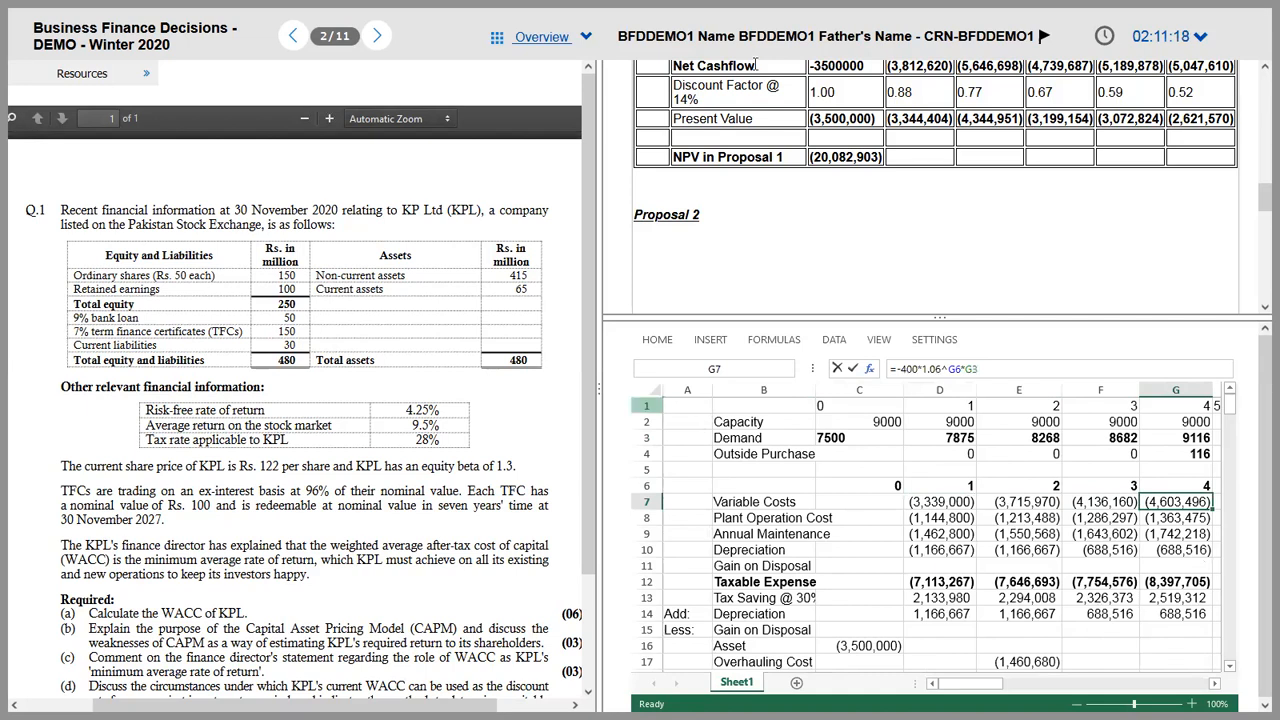
pyautogui.moveTo(382, 323); pyautogui.dragTo(387, 243)
pyautogui.click(318, 272)
pyautogui.moveTo(200, 252); pyautogui.dragTo(437, 414)
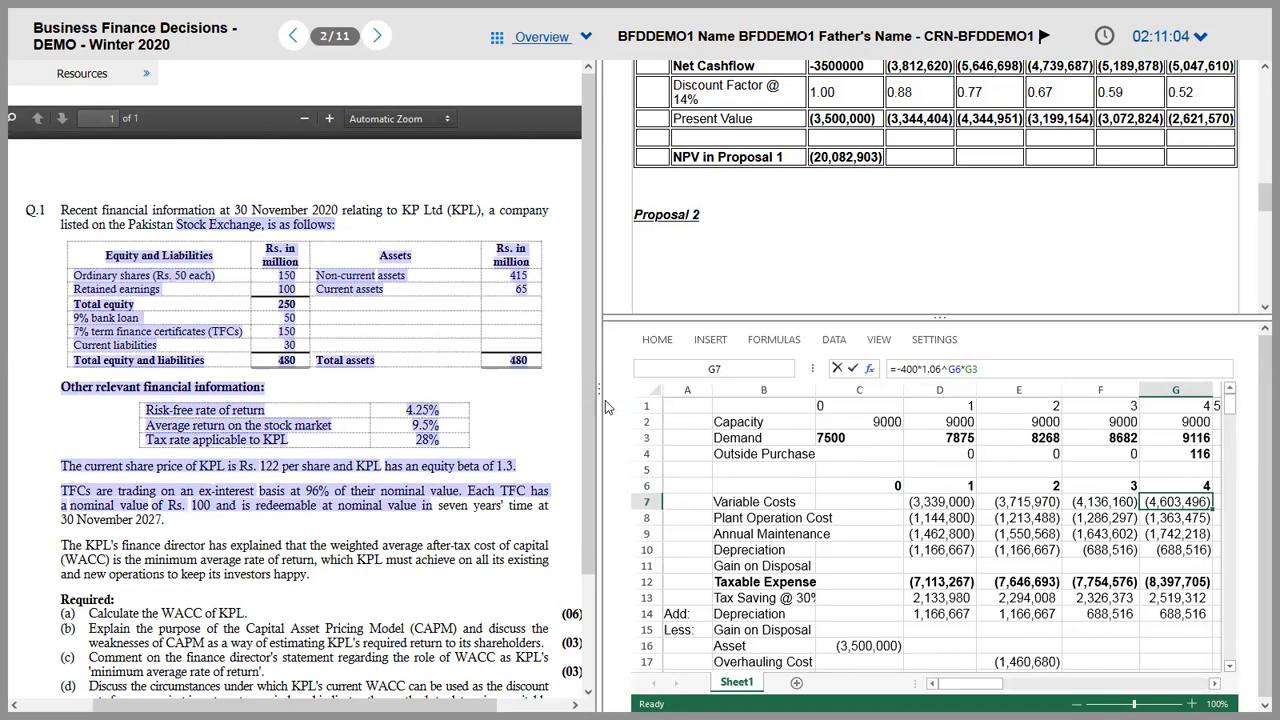
pyautogui.moveTo(600, 395); pyautogui.dragTo(330, 383)
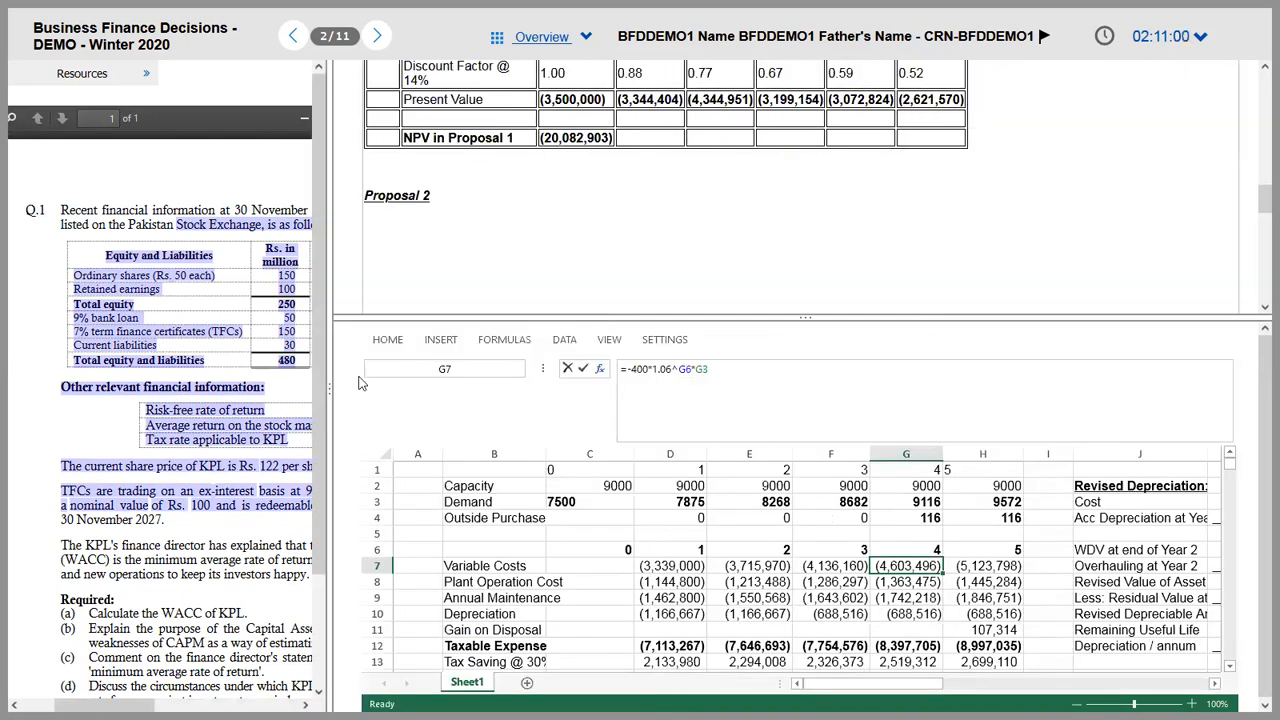
pyautogui.moveTo(485, 382); pyautogui.dragTo(605, 378)
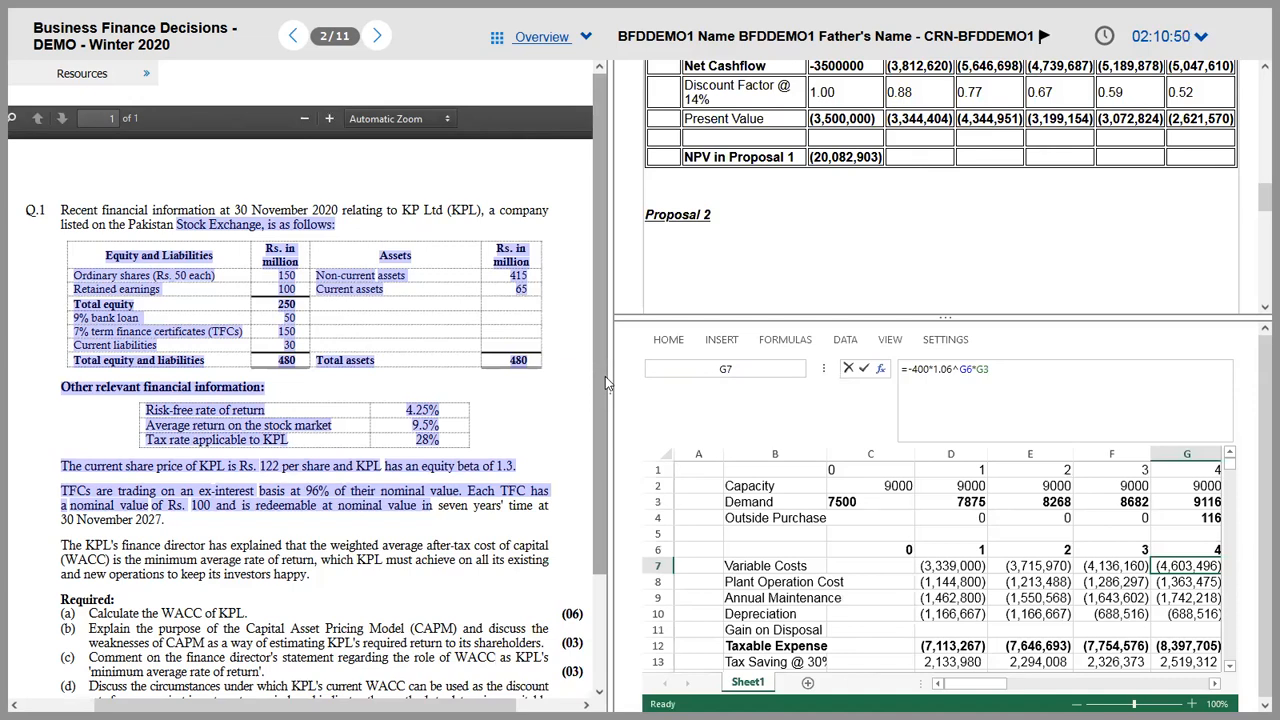
pyautogui.click(572, 384)
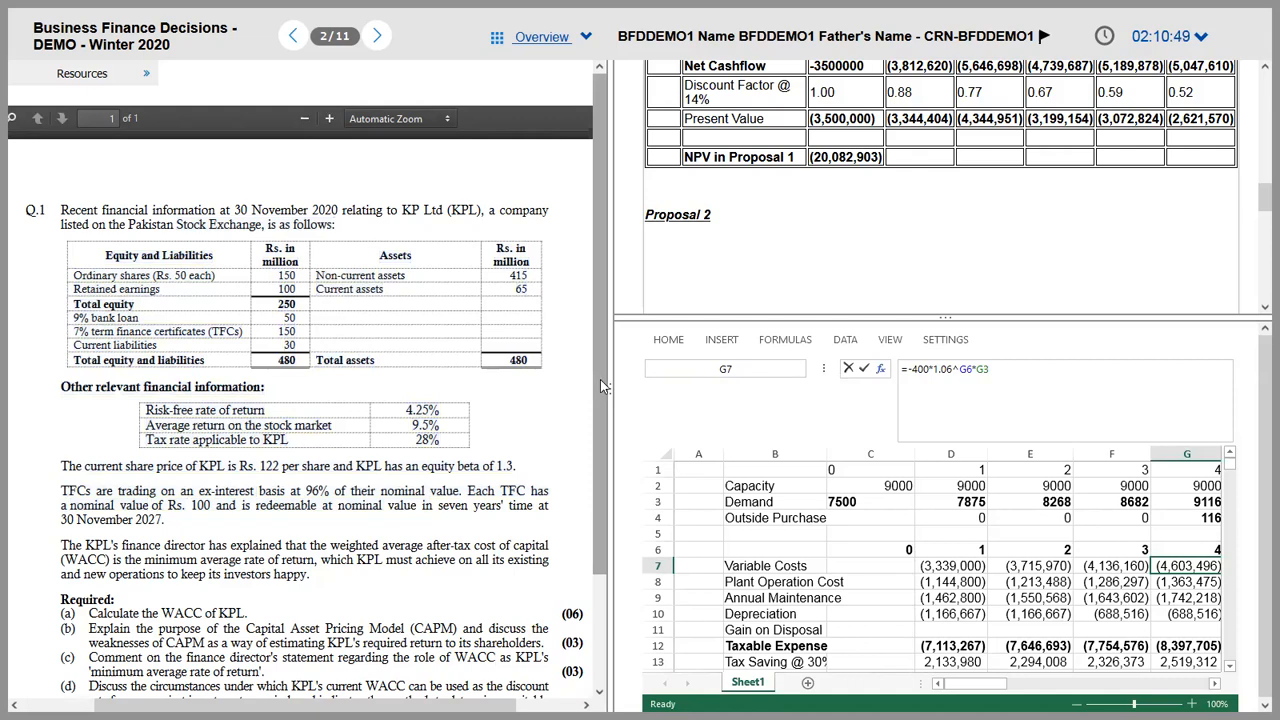
pyautogui.moveTo(610, 383); pyautogui.dragTo(602, 383)
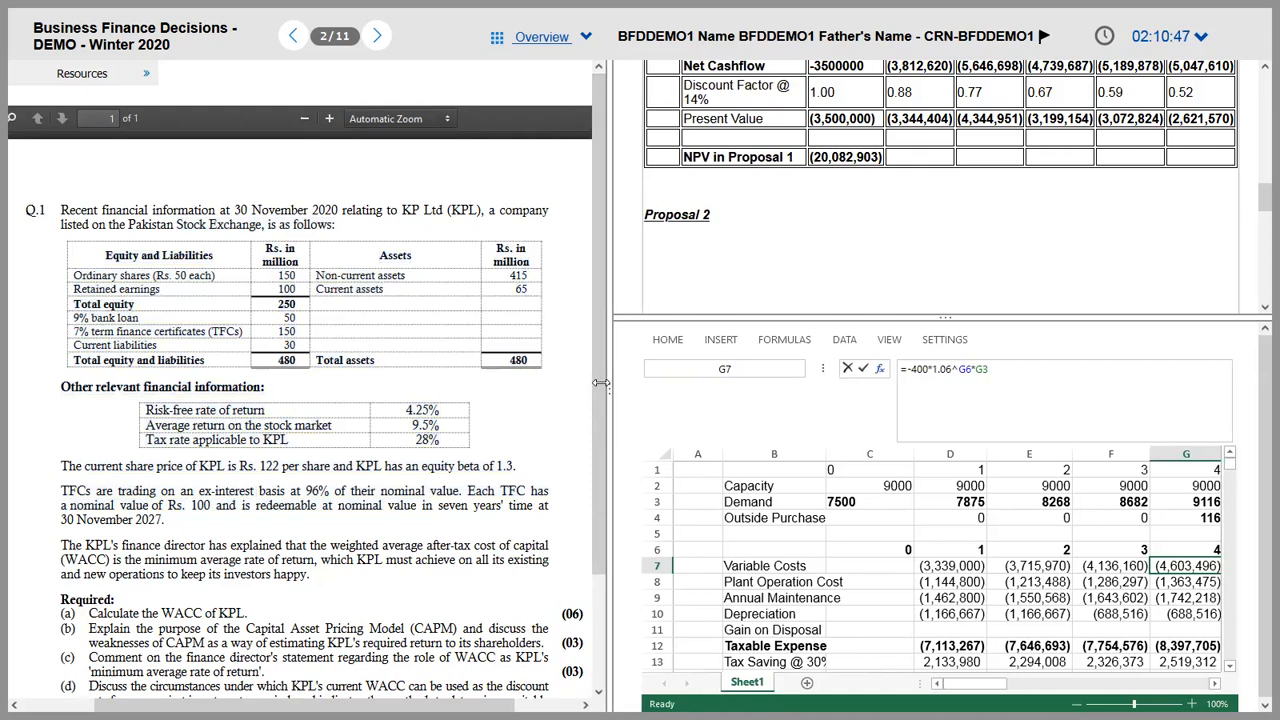
pyautogui.click(860, 567)
pyautogui.press('Right')
pyautogui.press('Right')
pyautogui.press('Right')
pyautogui.press('Right')
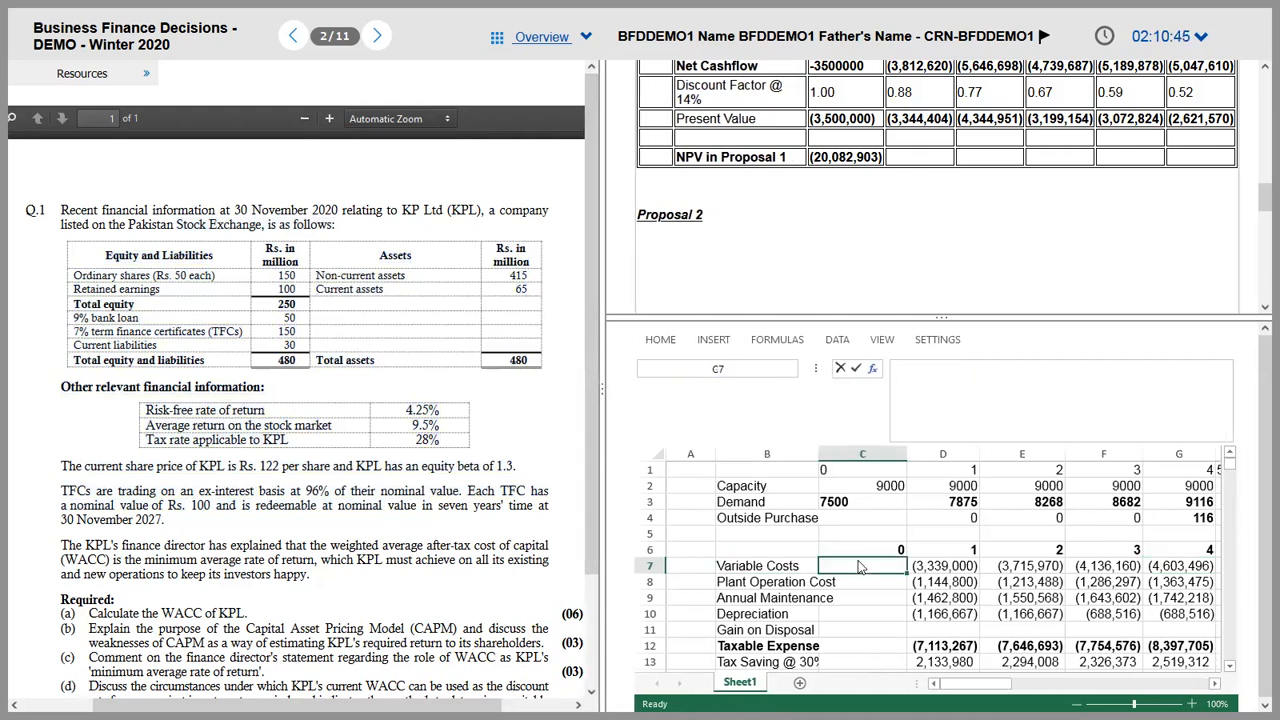
pyautogui.press('Left')
pyautogui.press('Left')
pyautogui.press('Left')
pyautogui.press('Left')
pyautogui.press('Left')
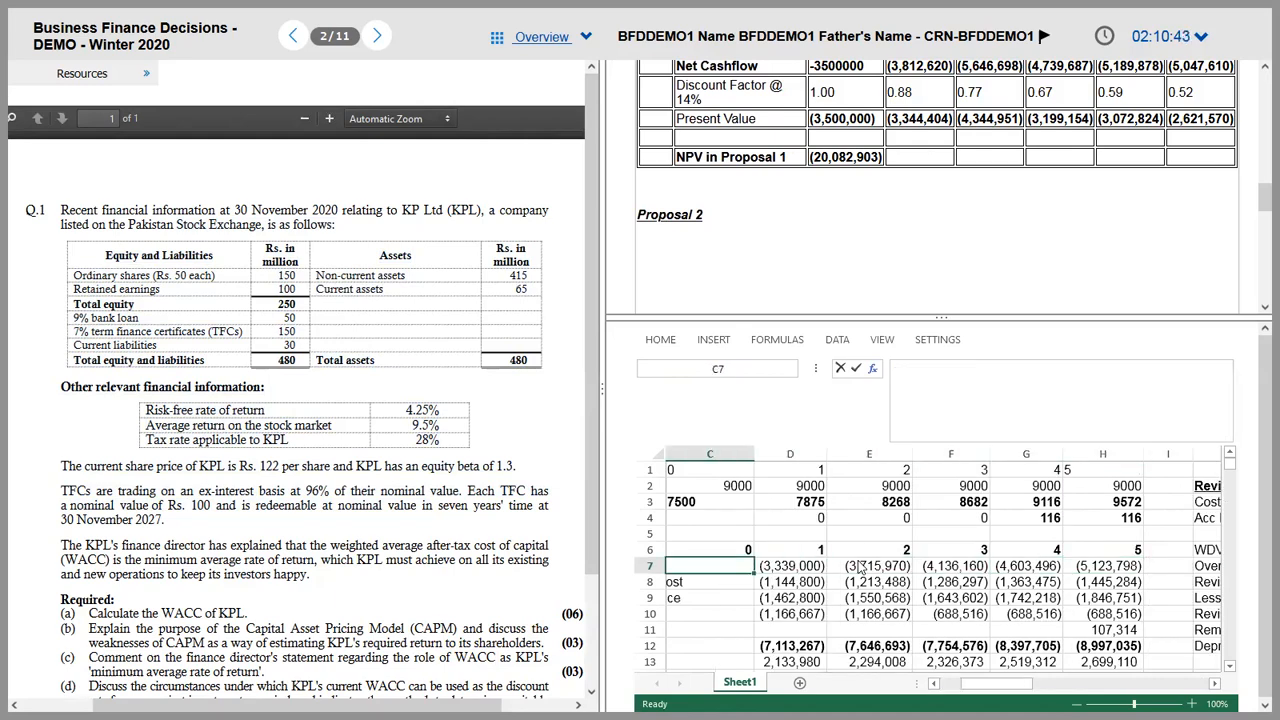
pyautogui.press('Right')
pyautogui.press('Right')
pyautogui.hotkey('alt', 'Tab')
pyautogui.hotkey('alt', 'Tab')
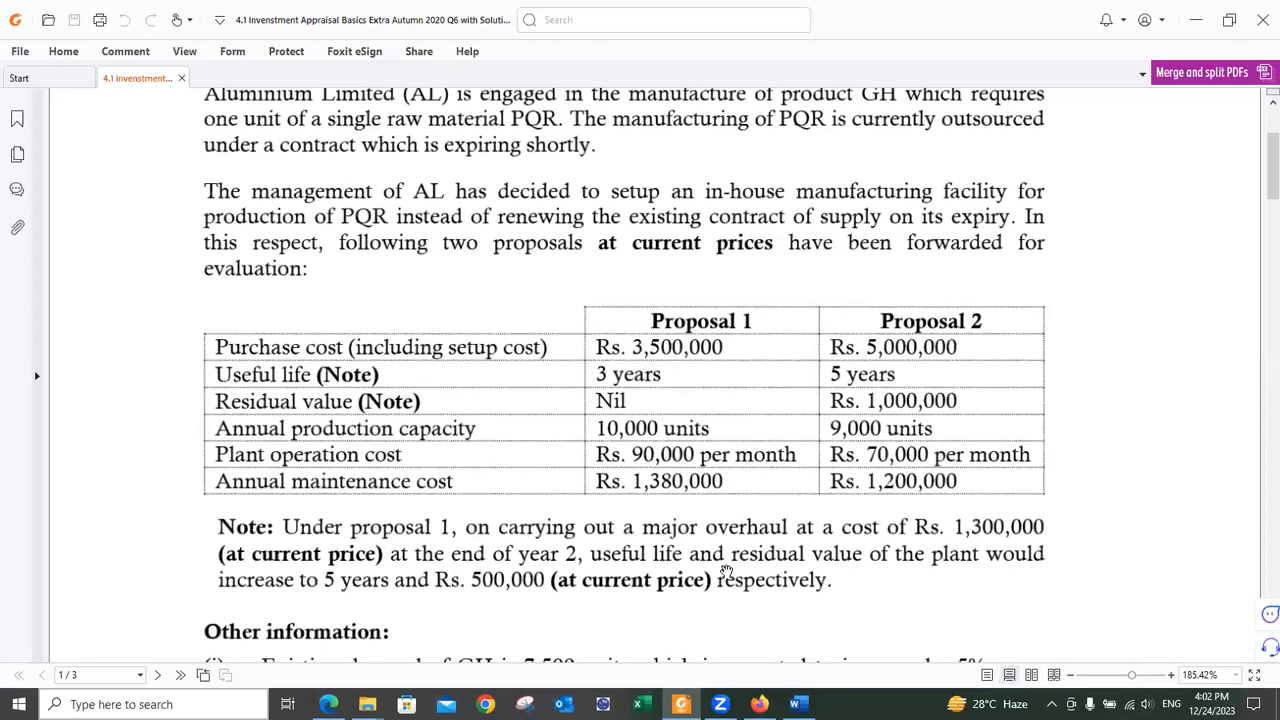
pyautogui.scroll(-3, 730, 568)
pyautogui.scroll(2, 727, 568)
pyautogui.scroll(-3, 727, 566)
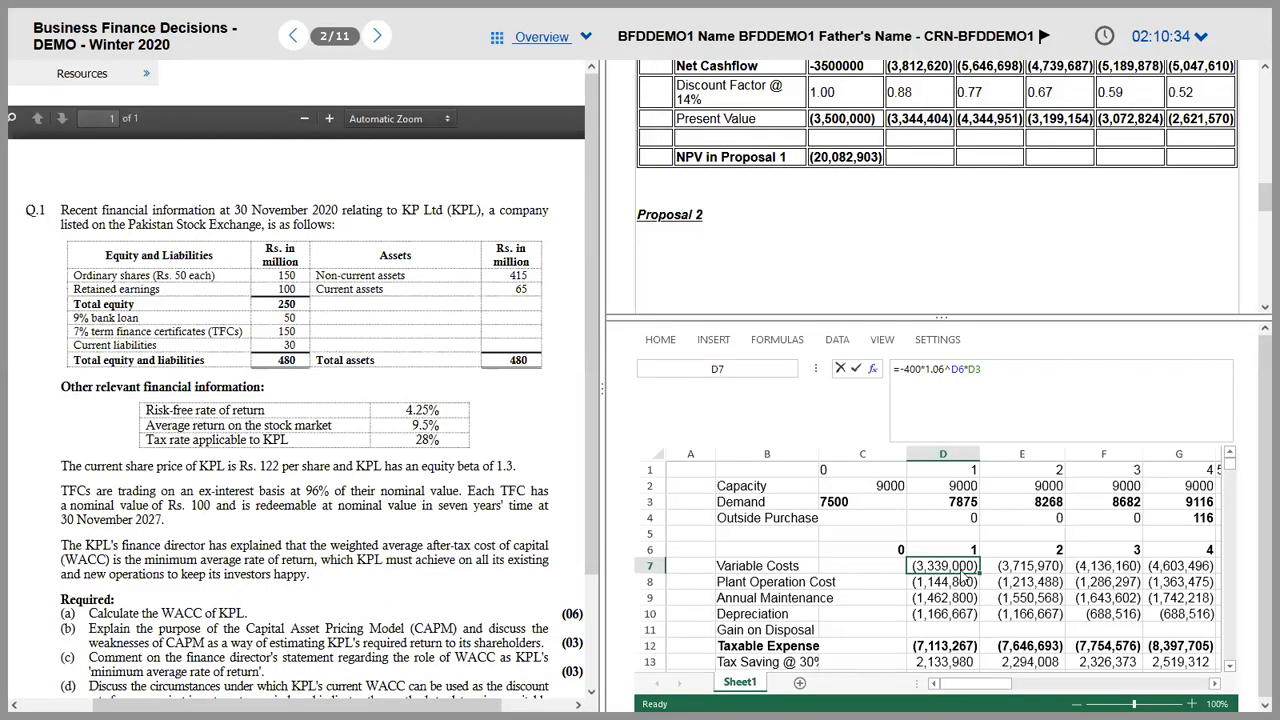
# Step: Change the unit cost in D7's variable cost formula from 400 to 380
pyautogui.click(940, 424)
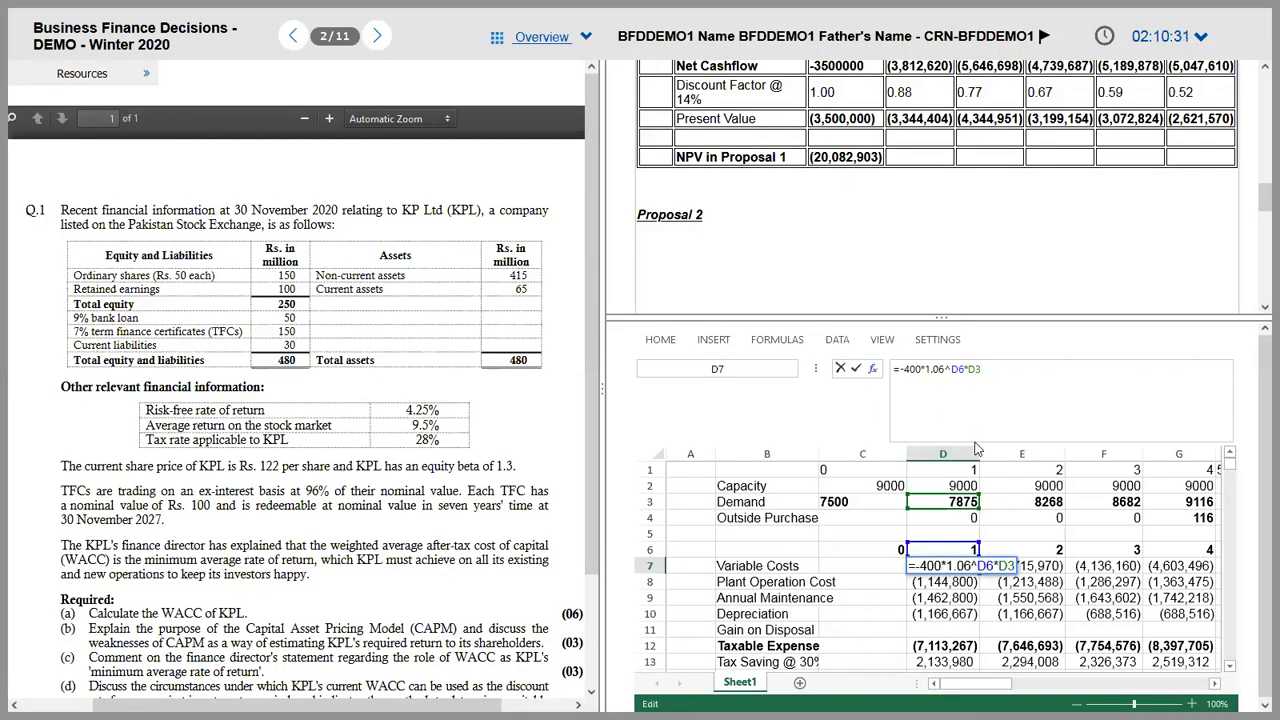
pyautogui.click(915, 370)
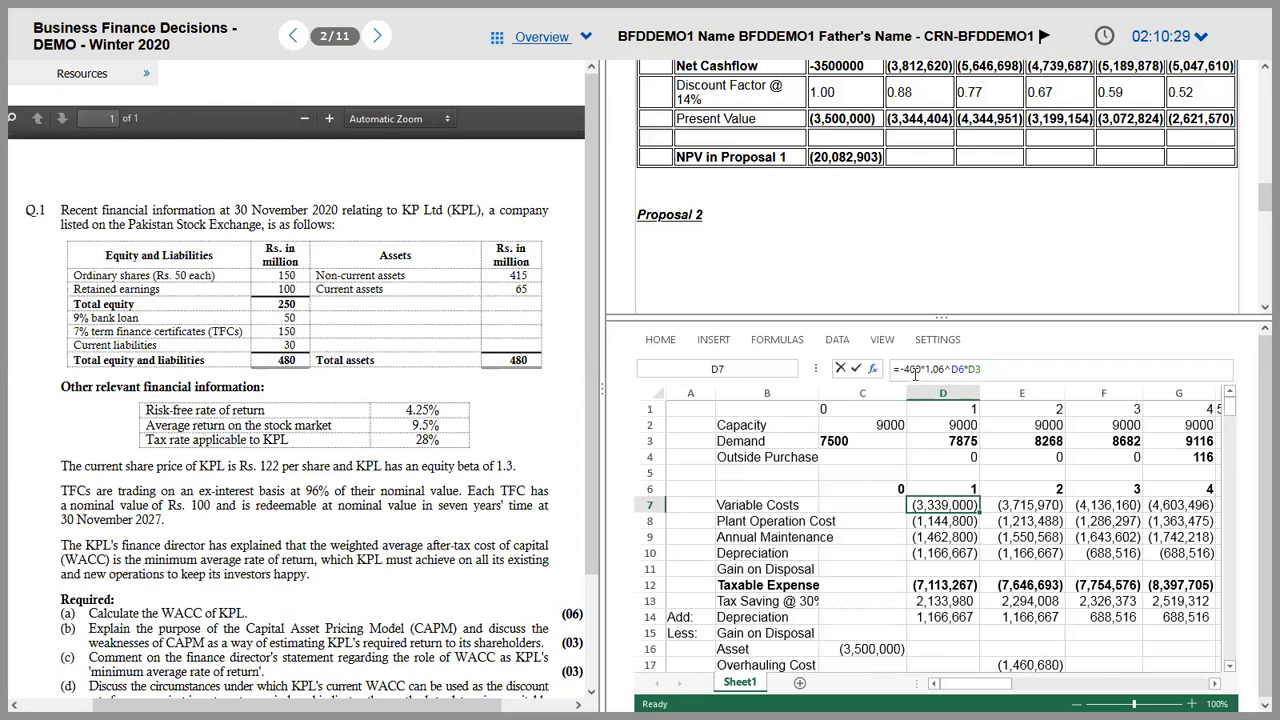
pyautogui.press('BackSpace')
pyautogui.press('BackSpace')
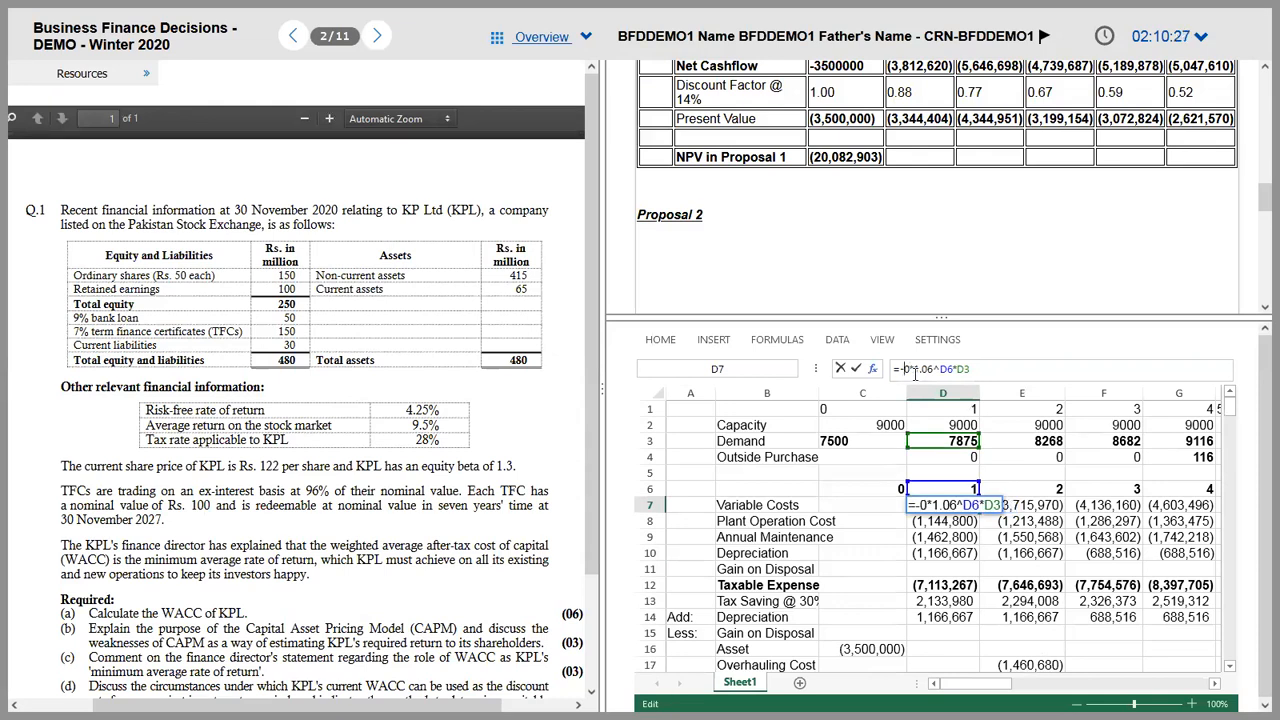
pyautogui.write('38')
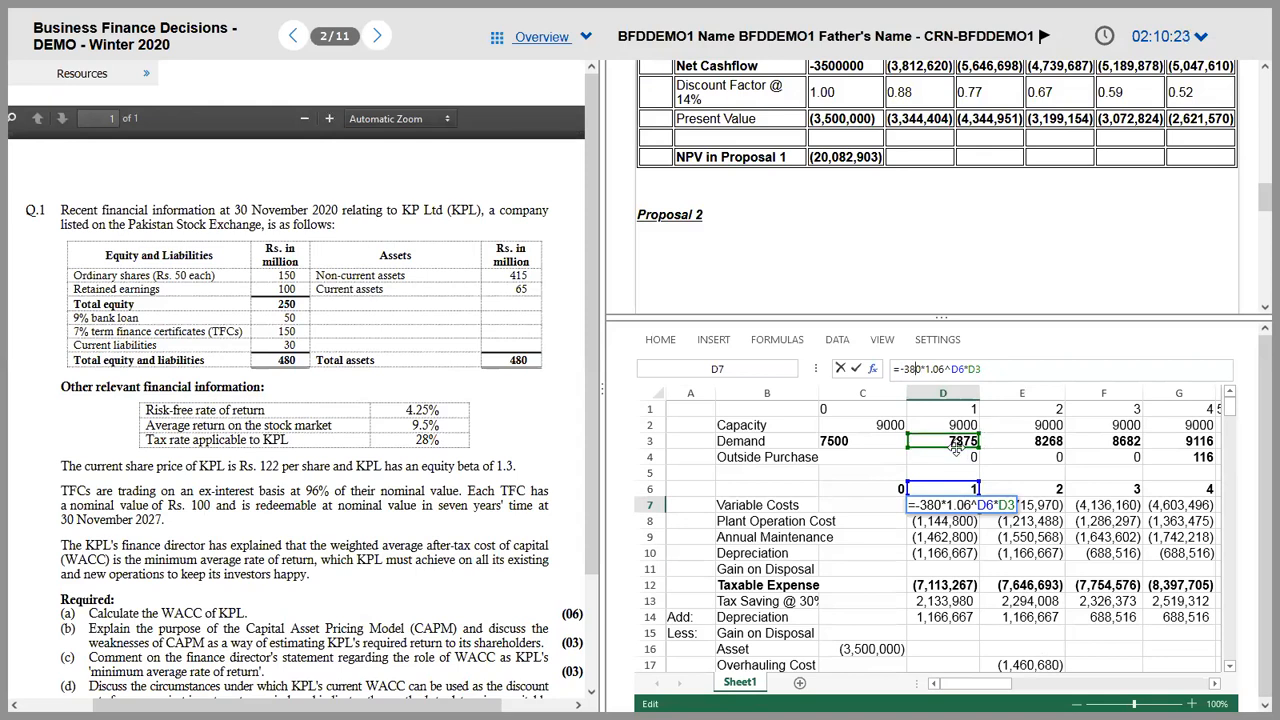
pyautogui.press('Escape')
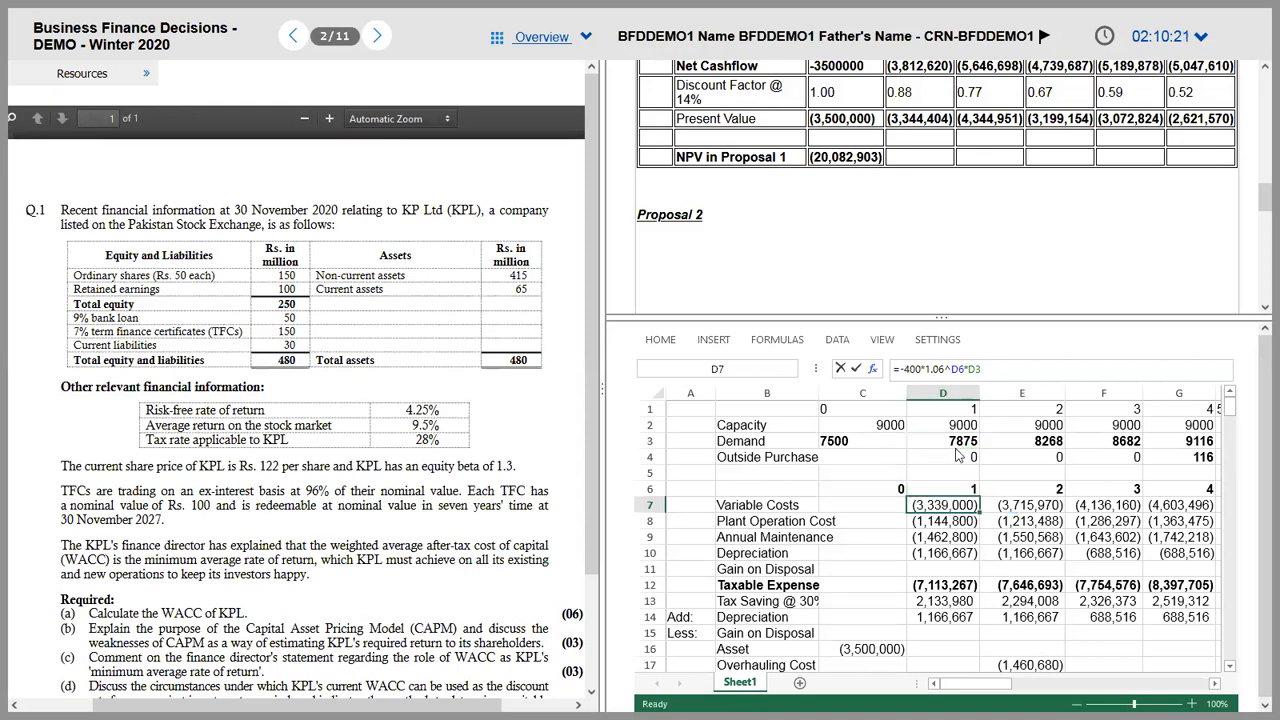
pyautogui.click(922, 368)
pyautogui.press('BackSpace')
pyautogui.press('BackSpace')
pyautogui.press('BackSpace')
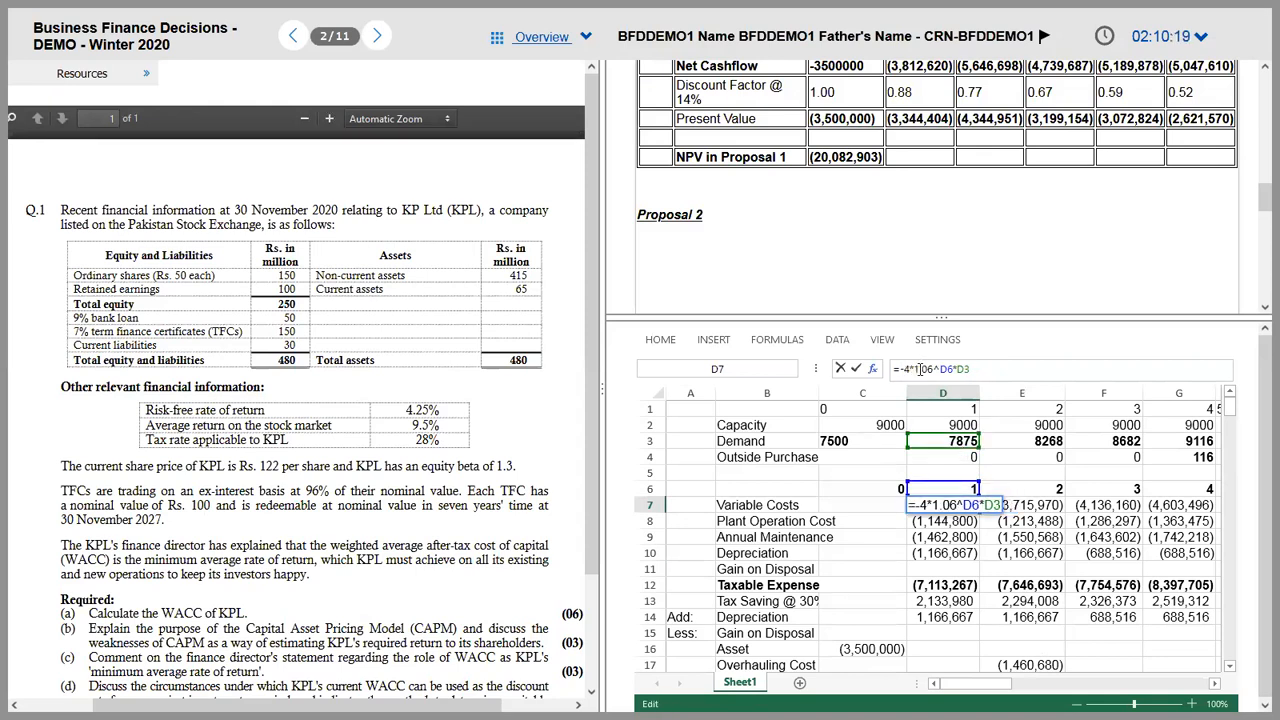
pyautogui.write('380')
pyautogui.hotkey('ctrl', 'Return')
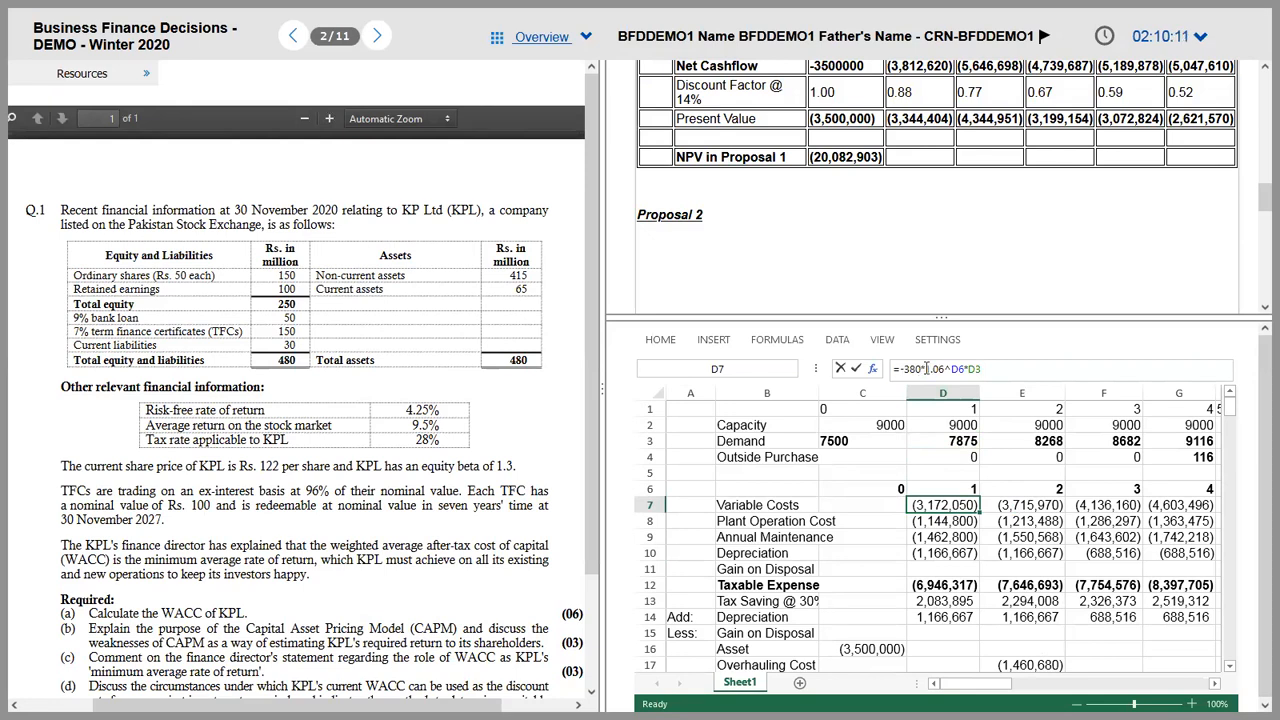
# Step: Review the Demand, Capacity and Outside Purchase figures across years 1–5
pyautogui.click(921, 368)
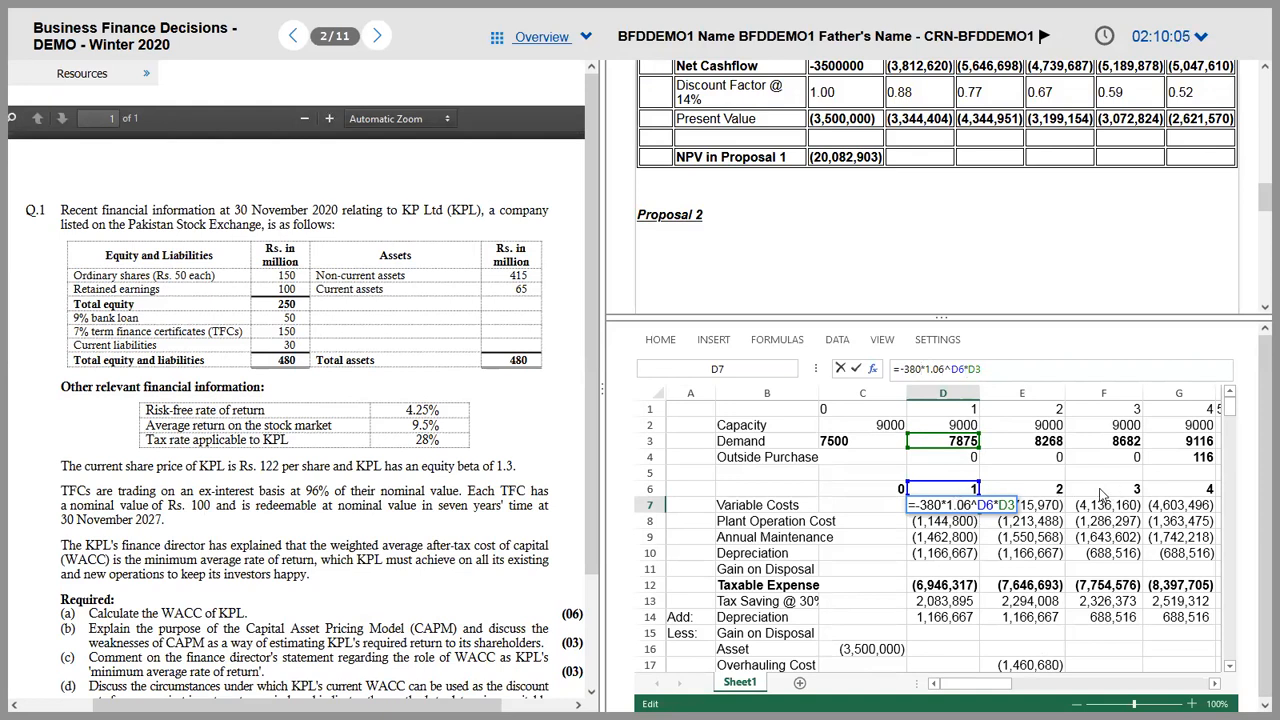
pyautogui.click(768, 446)
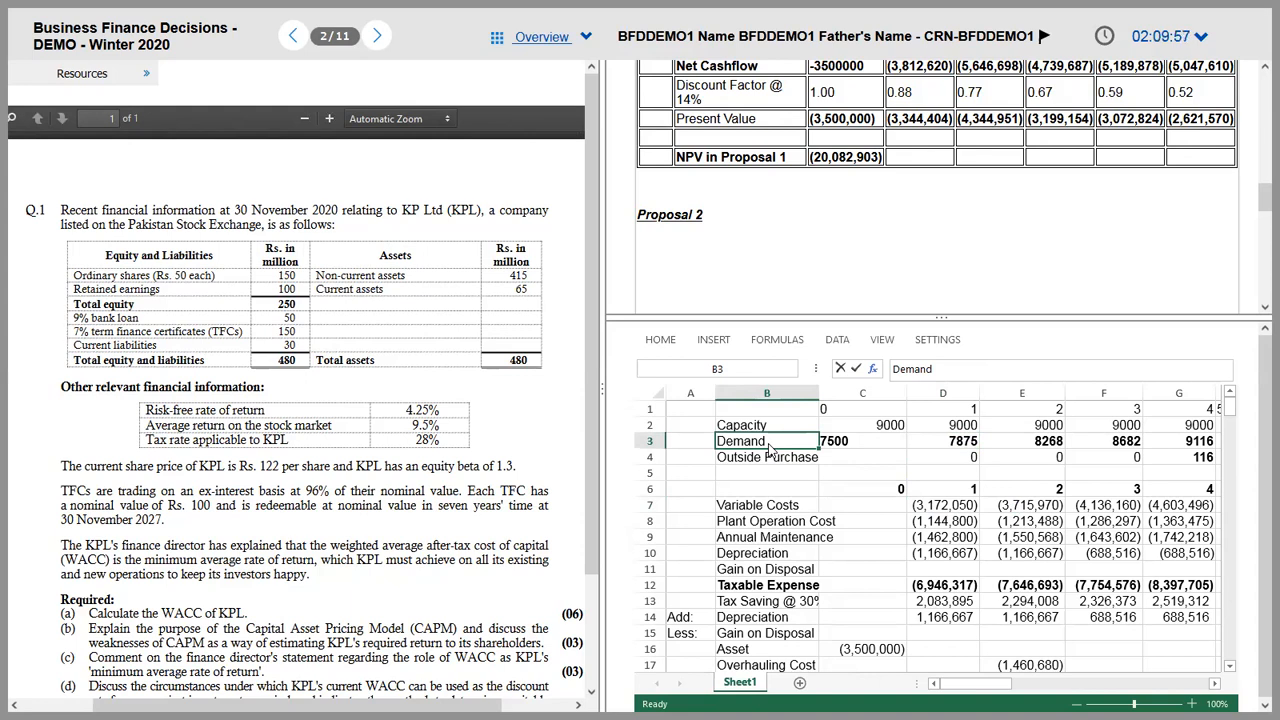
pyautogui.press('Down')
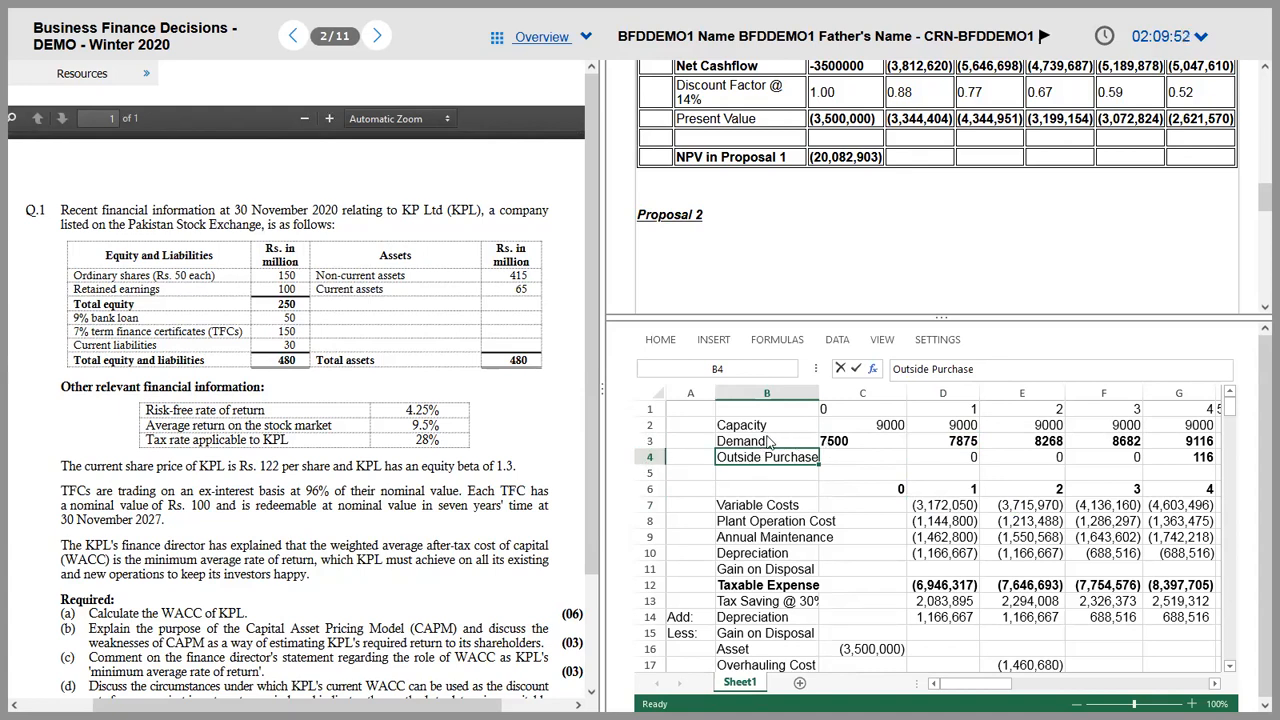
pyautogui.press('Up')
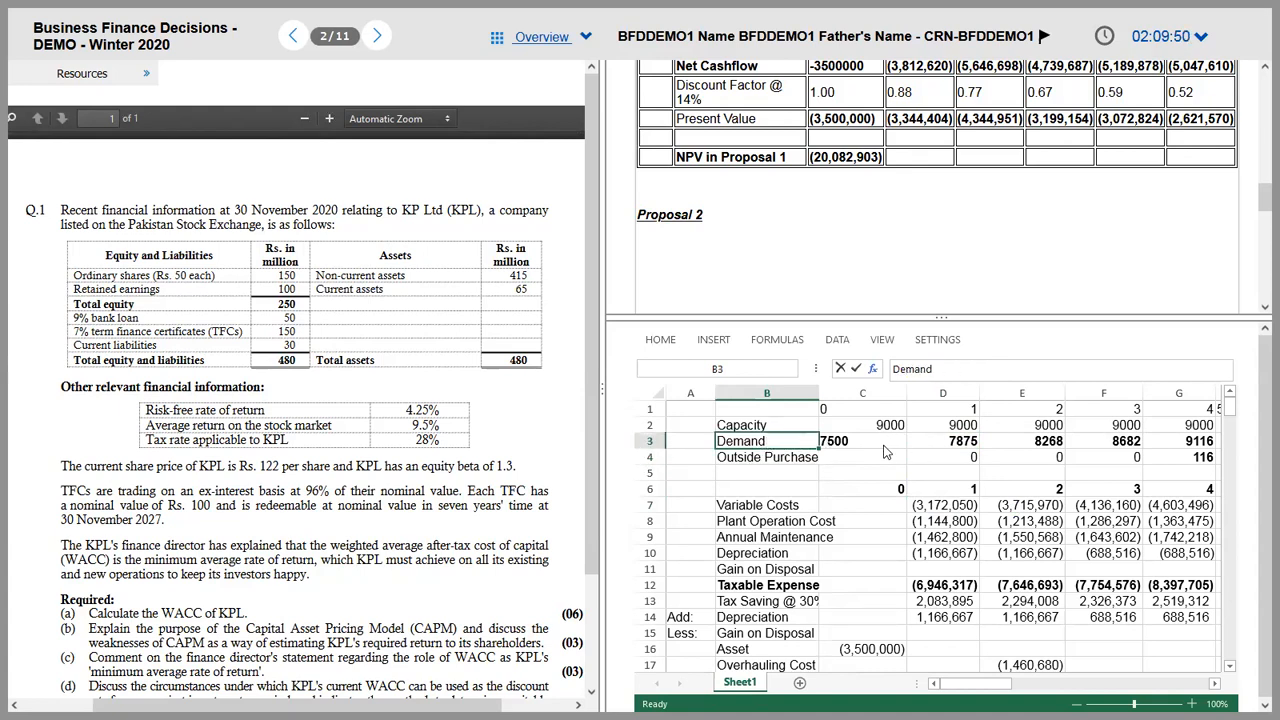
pyautogui.press('Right')
pyautogui.press('Up')
pyautogui.press('Up')
pyautogui.press('Down')
pyautogui.press('Down')
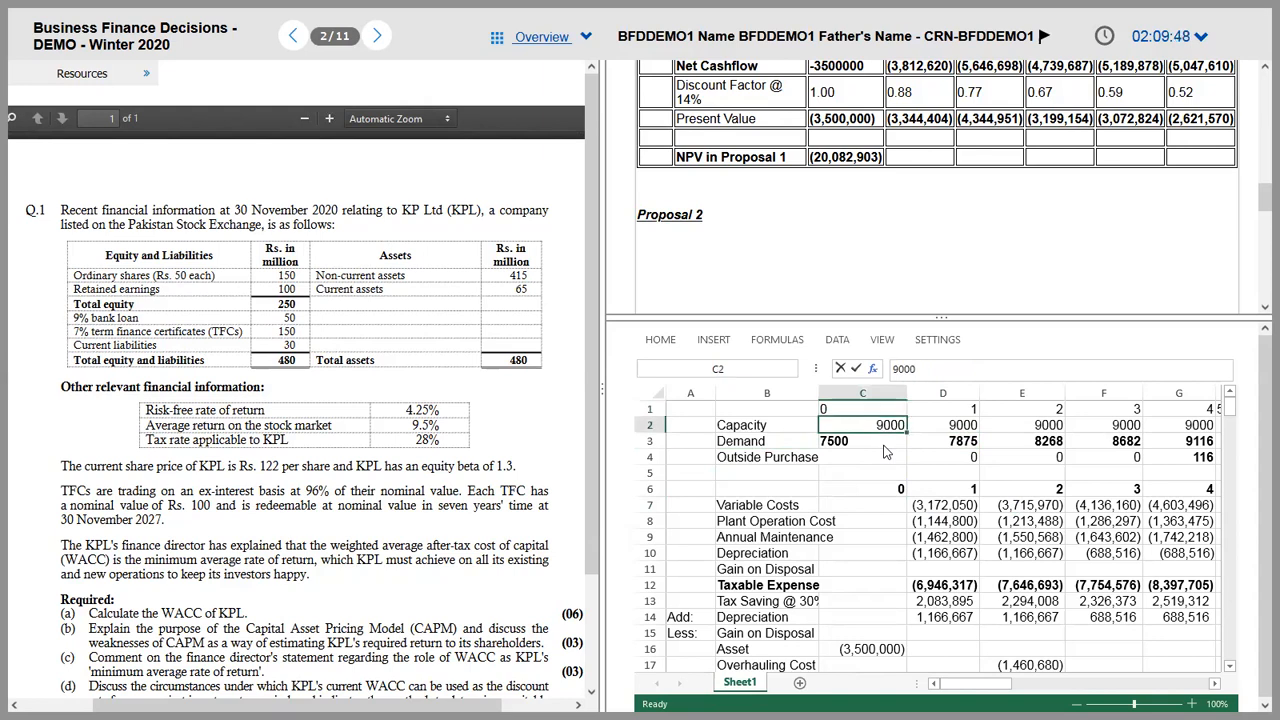
pyautogui.press('Right')
pyautogui.press('Right')
pyautogui.press('Right')
pyautogui.press('Right')
pyautogui.press('Left')
pyautogui.press('Left')
pyautogui.press('Left')
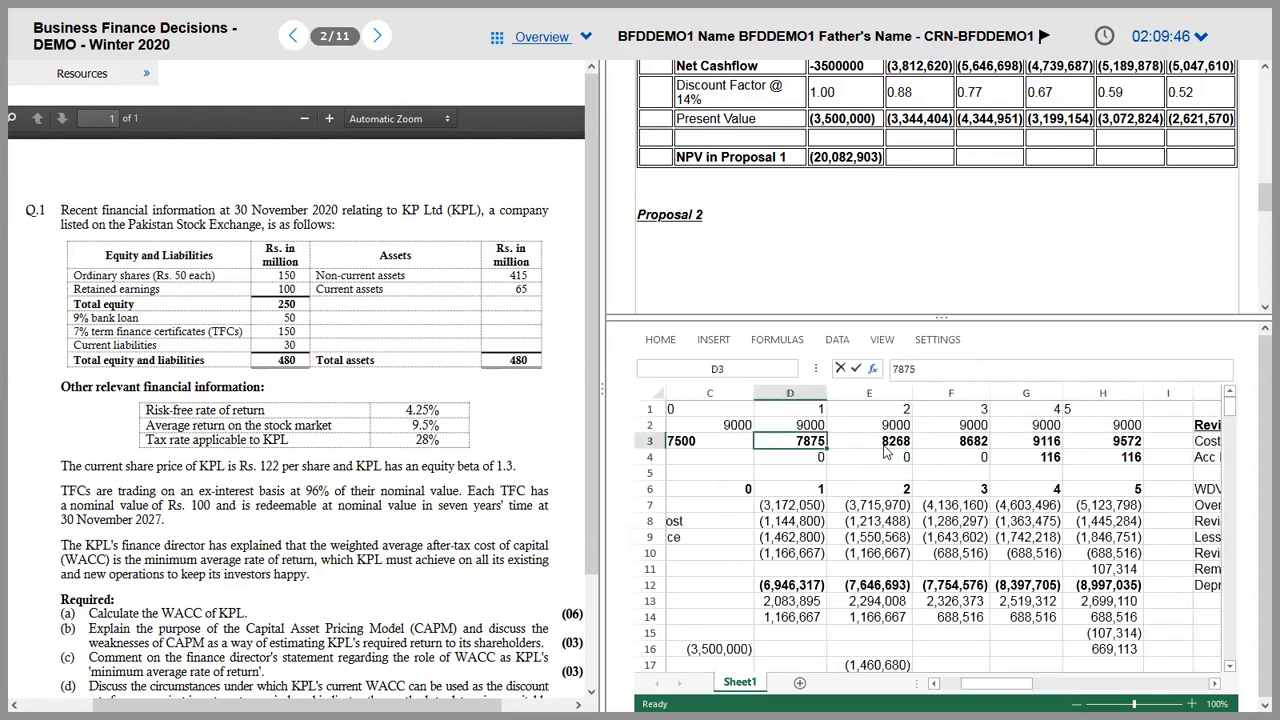
pyautogui.press('Left')
pyautogui.press('Right')
pyautogui.press('Left')
pyautogui.press('Left')
pyautogui.press('Right')
pyautogui.press('Right')
pyautogui.press('Right')
pyautogui.press('Right')
pyautogui.press('Right')
pyautogui.press('Right')
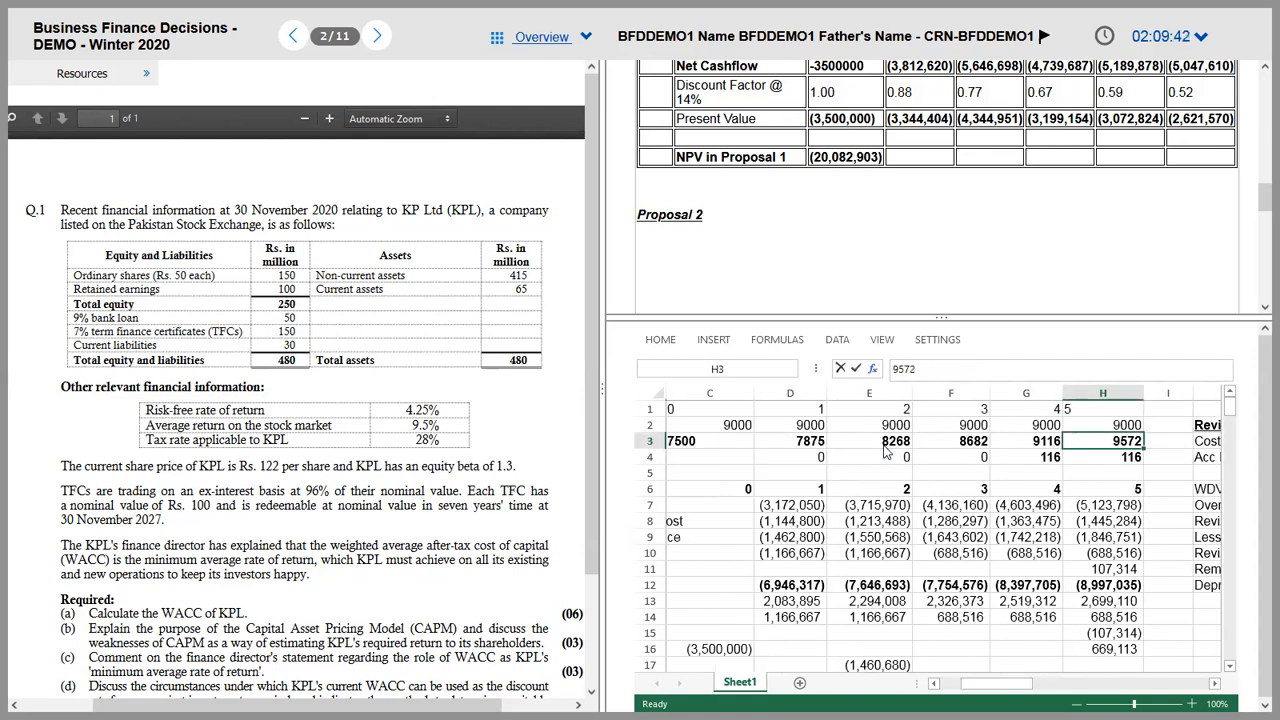
pyautogui.press('Left')
pyautogui.press('Left')
pyautogui.press('Down')
pyautogui.press('Left')
pyautogui.press('Left')
pyautogui.press('Left')
pyautogui.press('Left')
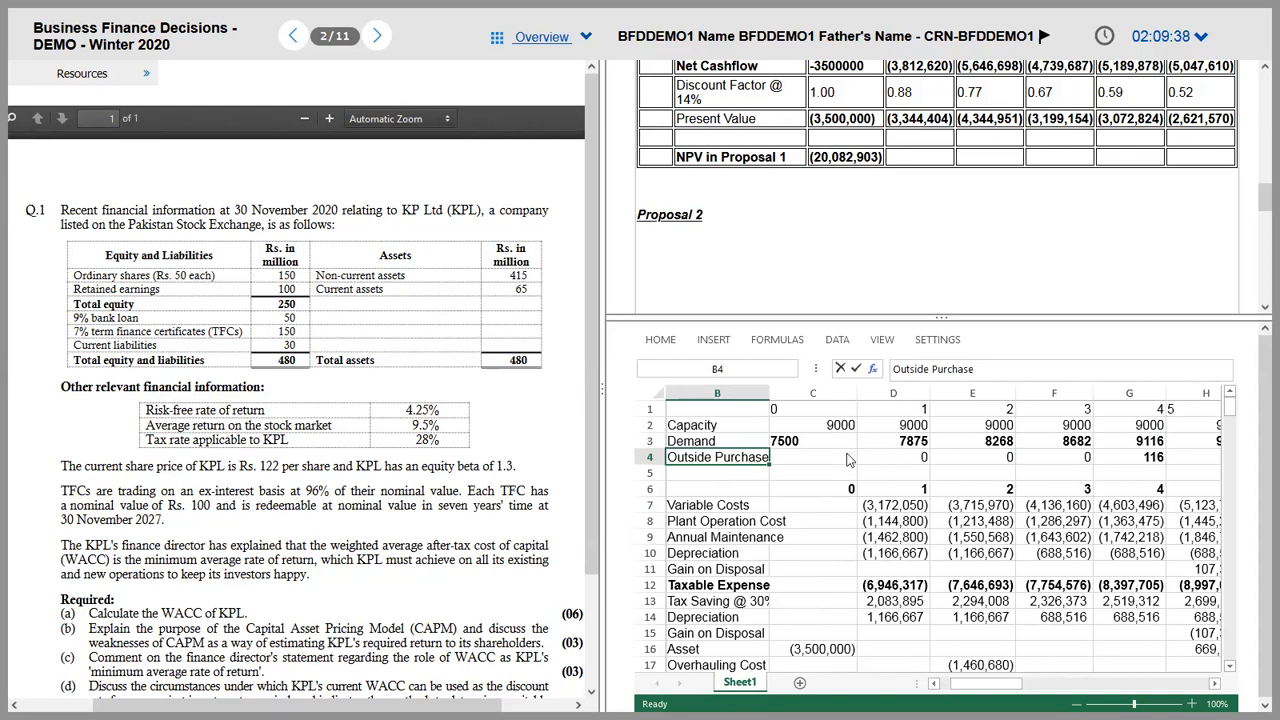
# Step: Insert a new entire row below Demand and label it Production
pyautogui.rightClick(851, 459)
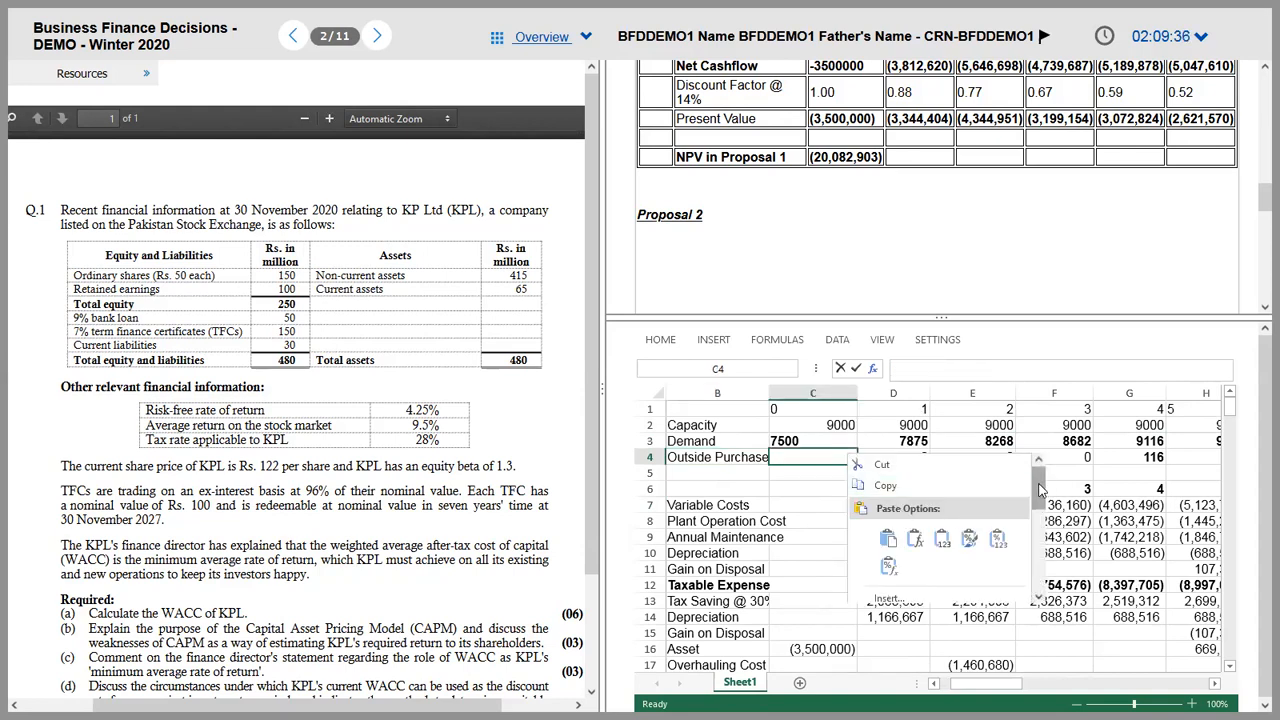
pyautogui.scroll(-3, 993, 510)
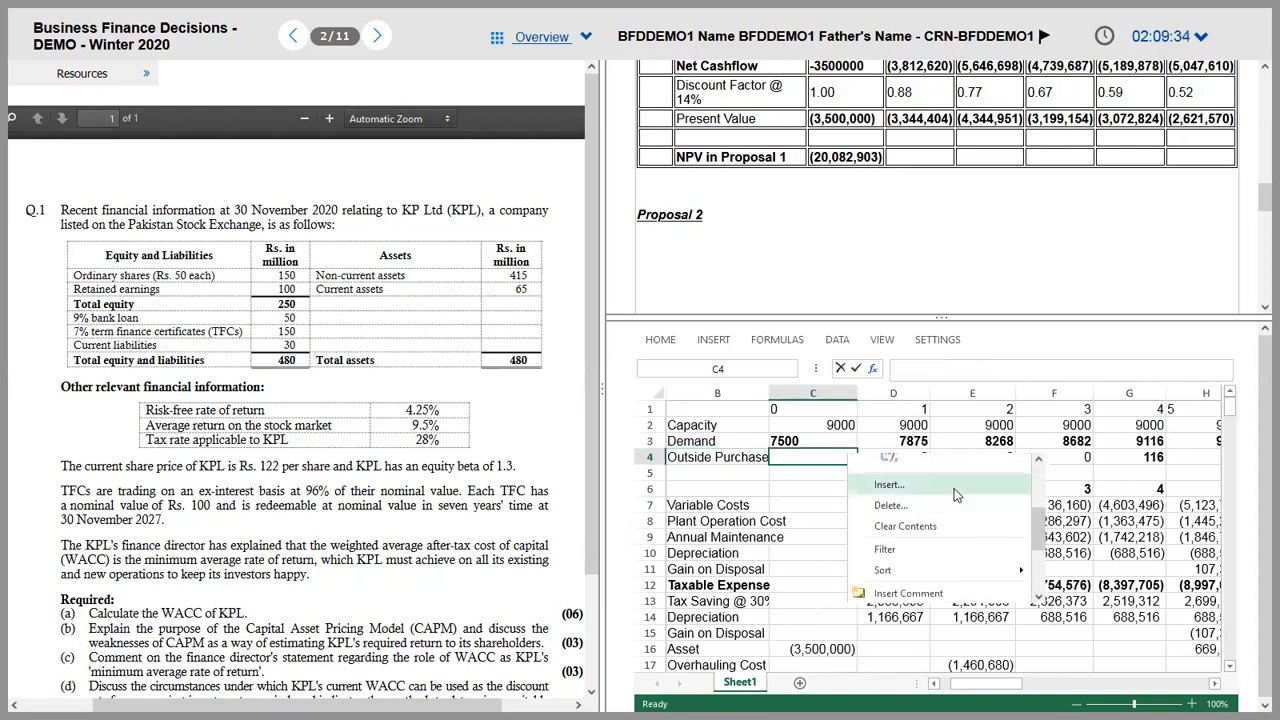
pyautogui.click(955, 493)
pyautogui.click(688, 440)
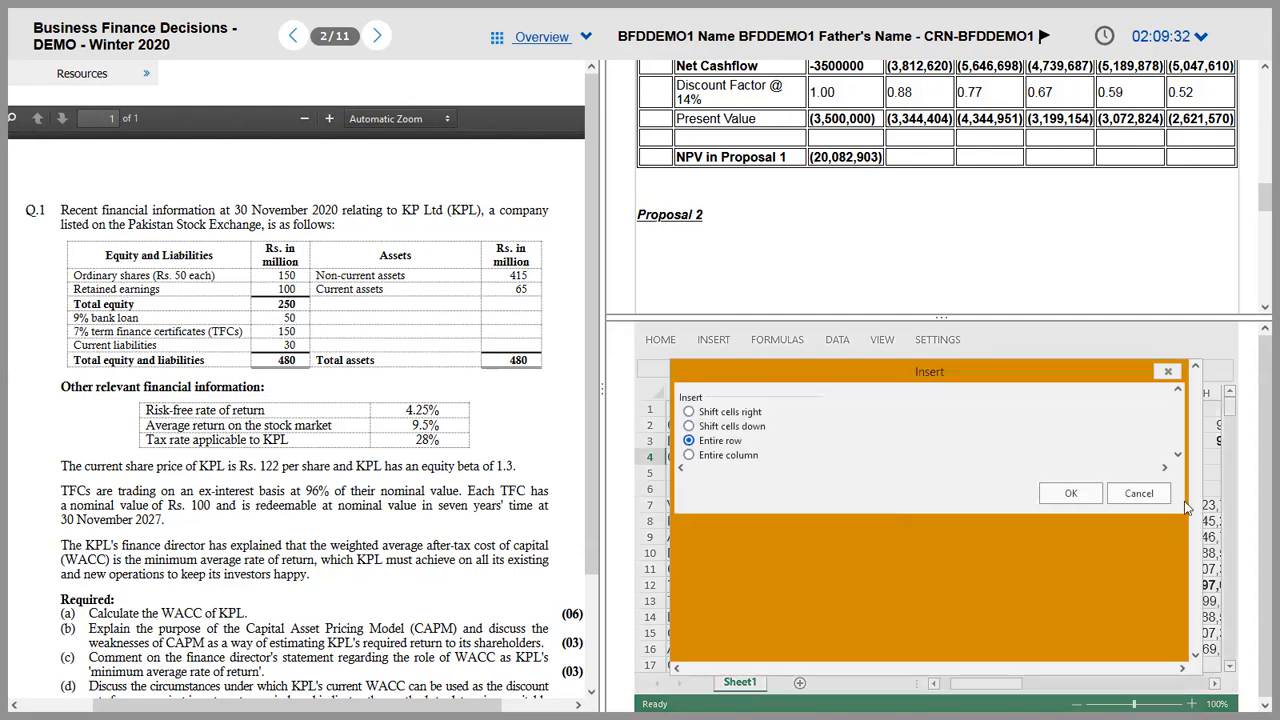
pyautogui.click(1071, 493)
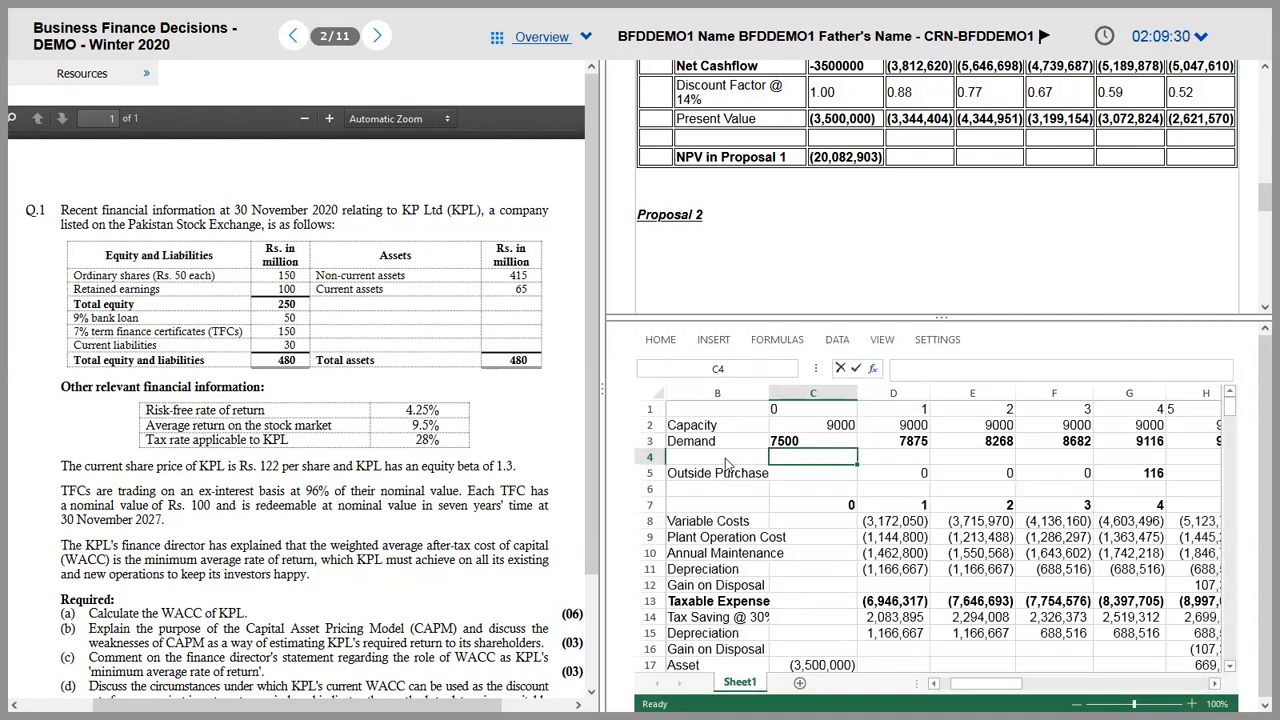
pyautogui.click(728, 460)
pyautogui.write('P')
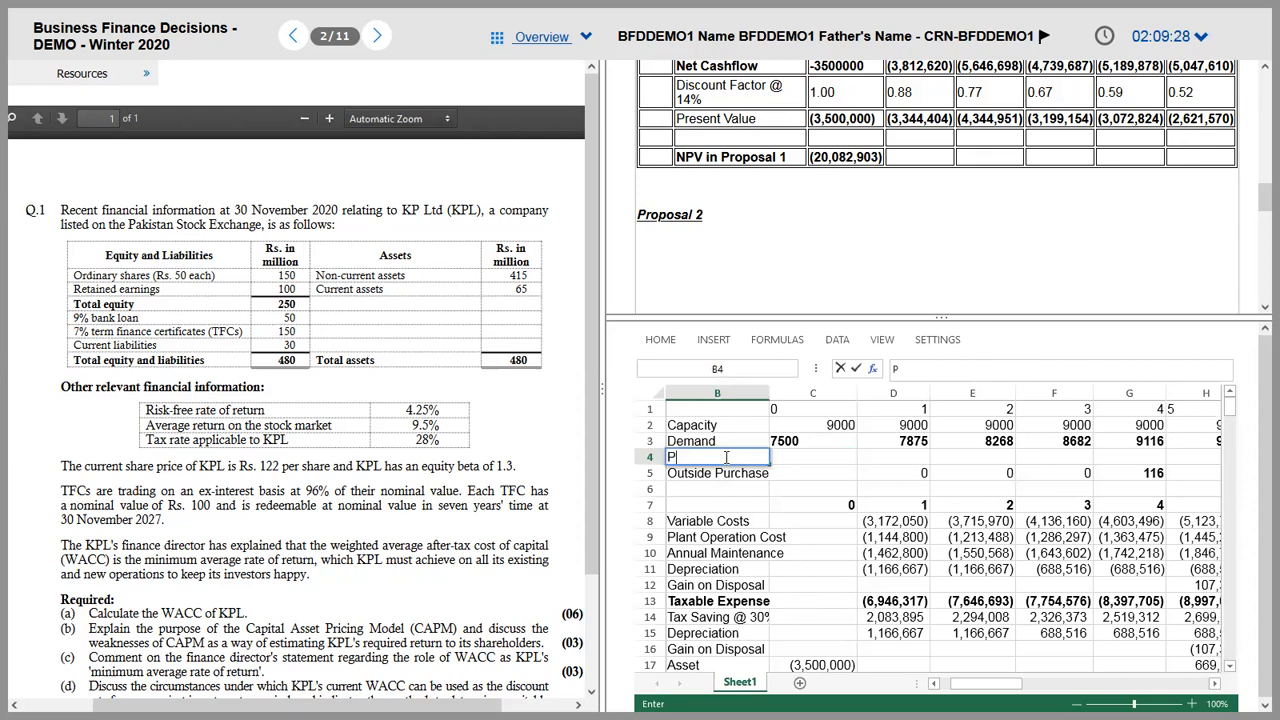
pyautogui.write('roduction')
pyautogui.press('Tab')
# Step: Link years 1–3 production to demand (=D3, =E3, =F3) and enter 9000 for years 4 and 5
pyautogui.press('Tab')
pyautogui.write('=D3')
pyautogui.press('Tab')
pyautogui.write('=E3')
pyautogui.press('Tab')
pyautogui.write('=F3')
pyautogui.press('Tab')
pyautogui.write('900')
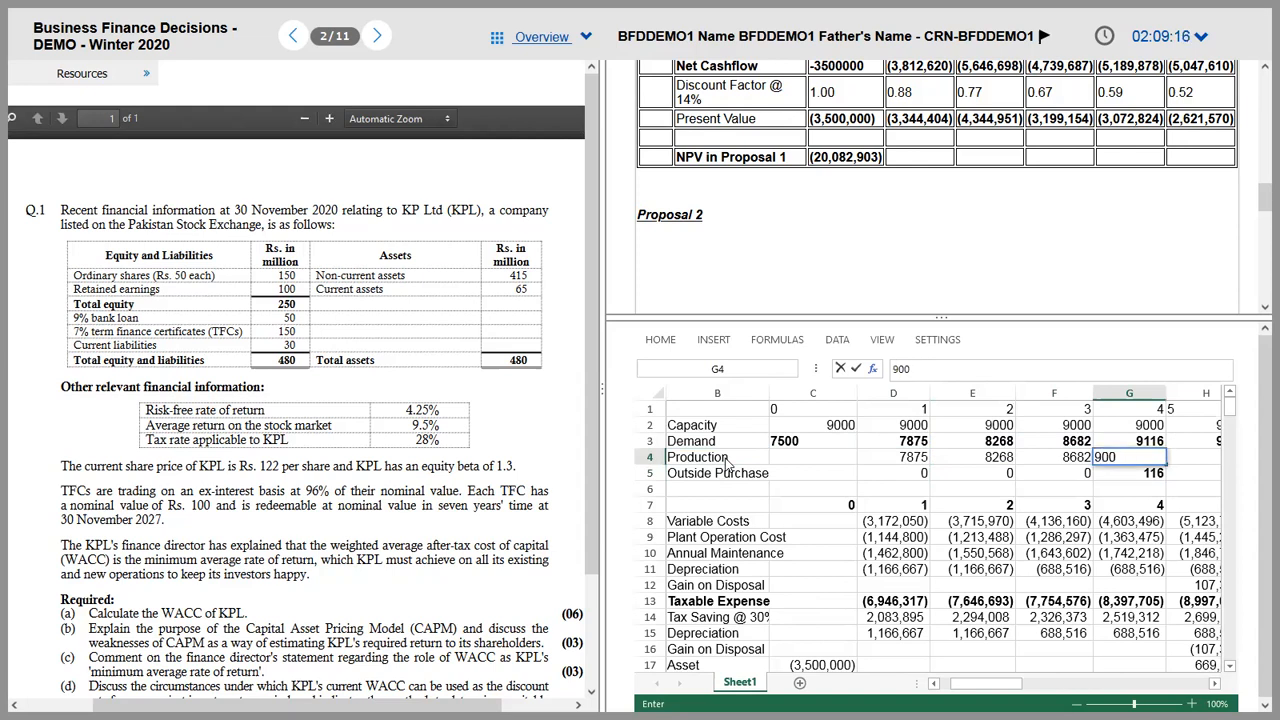
pyautogui.hscroll(1, 725, 458)
pyautogui.write('0')
pyautogui.press('Tab')
pyautogui.write('9000')
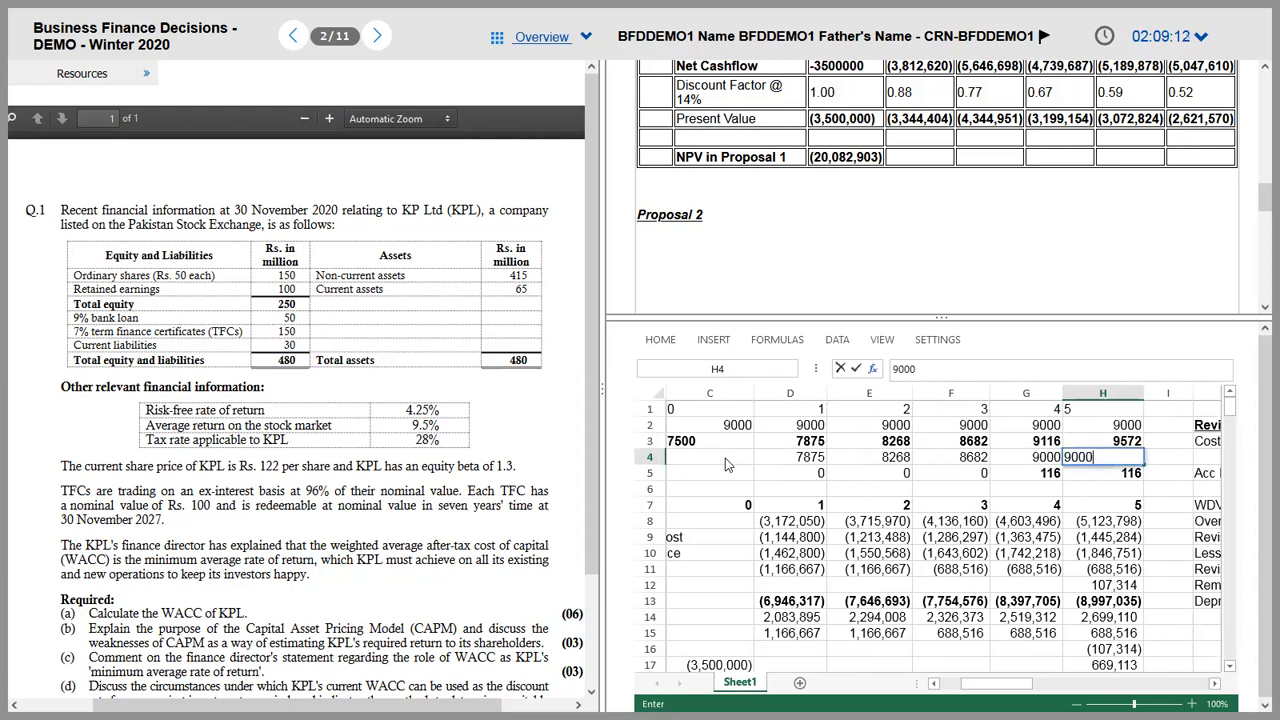
pyautogui.press('Return')
# Step: Inspect the existing year-1 variable cost formula
pyautogui.press('Down')
pyautogui.press('Down')
pyautogui.press('Down')
pyautogui.press('Left')
pyautogui.press('Left')
pyautogui.press('Left')
pyautogui.press('Left')
pyautogui.press('Left')
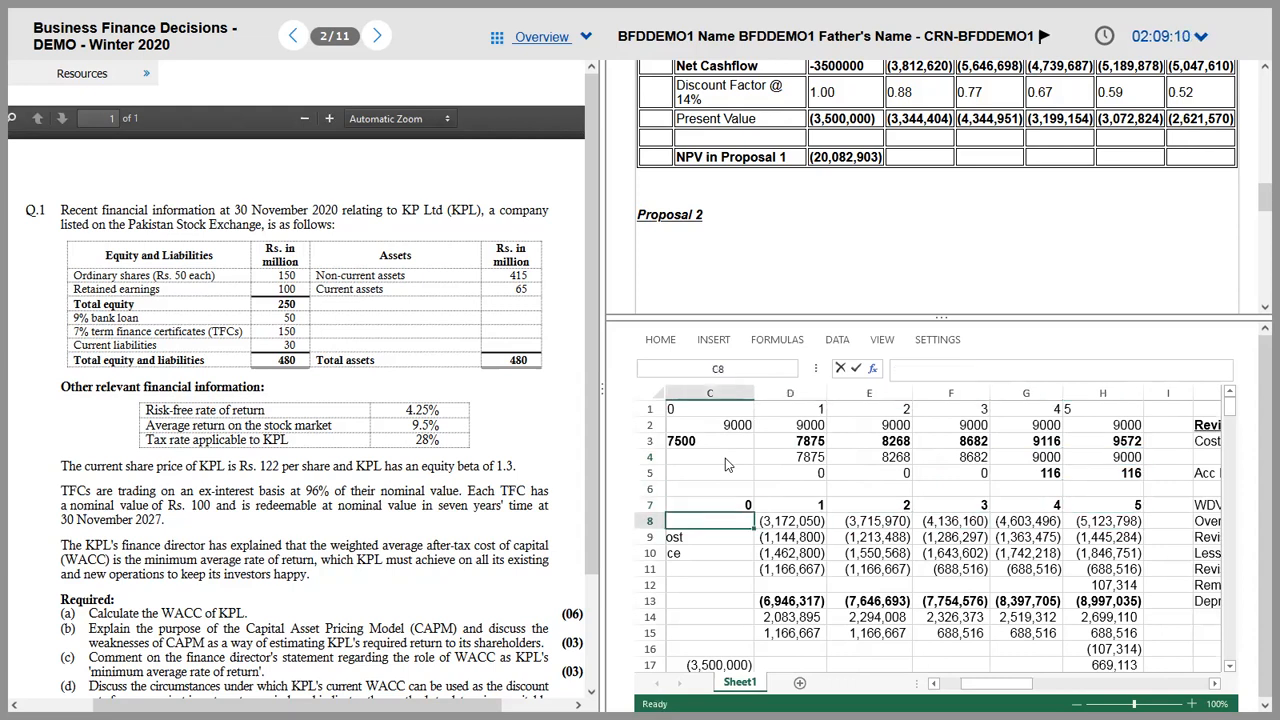
pyautogui.press('Left')
pyautogui.press('Right')
pyautogui.press('Right')
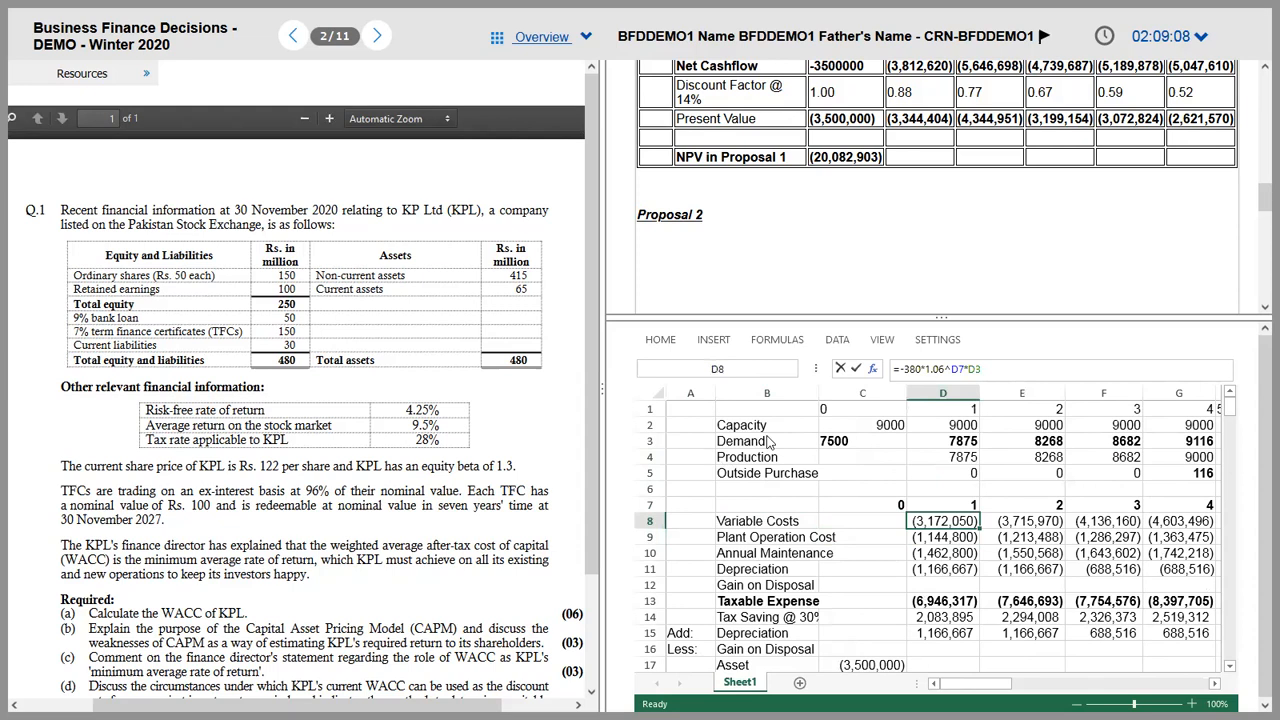
pyautogui.press('F2')
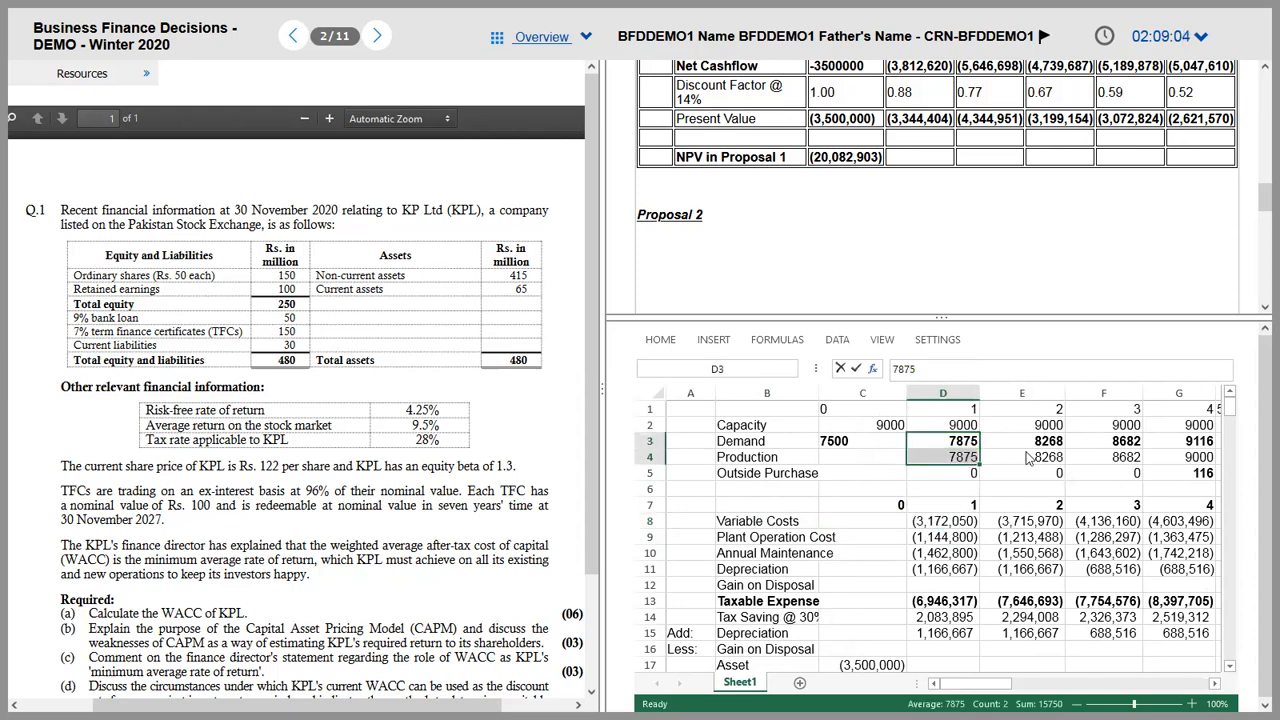
# Step: Change the year-1 variable cost formula to =-380*1.06^D7*D4, based on production
pyautogui.click(1030, 458)
pyautogui.click(948, 521)
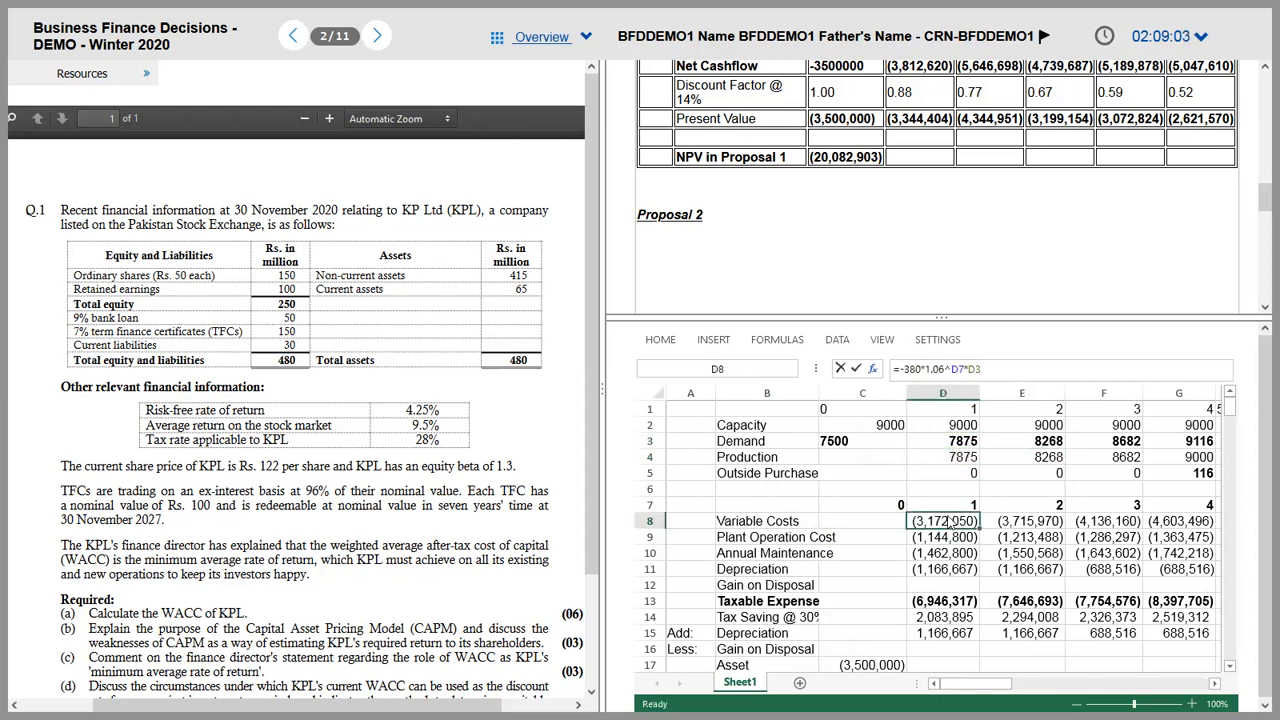
pyautogui.click(980, 368)
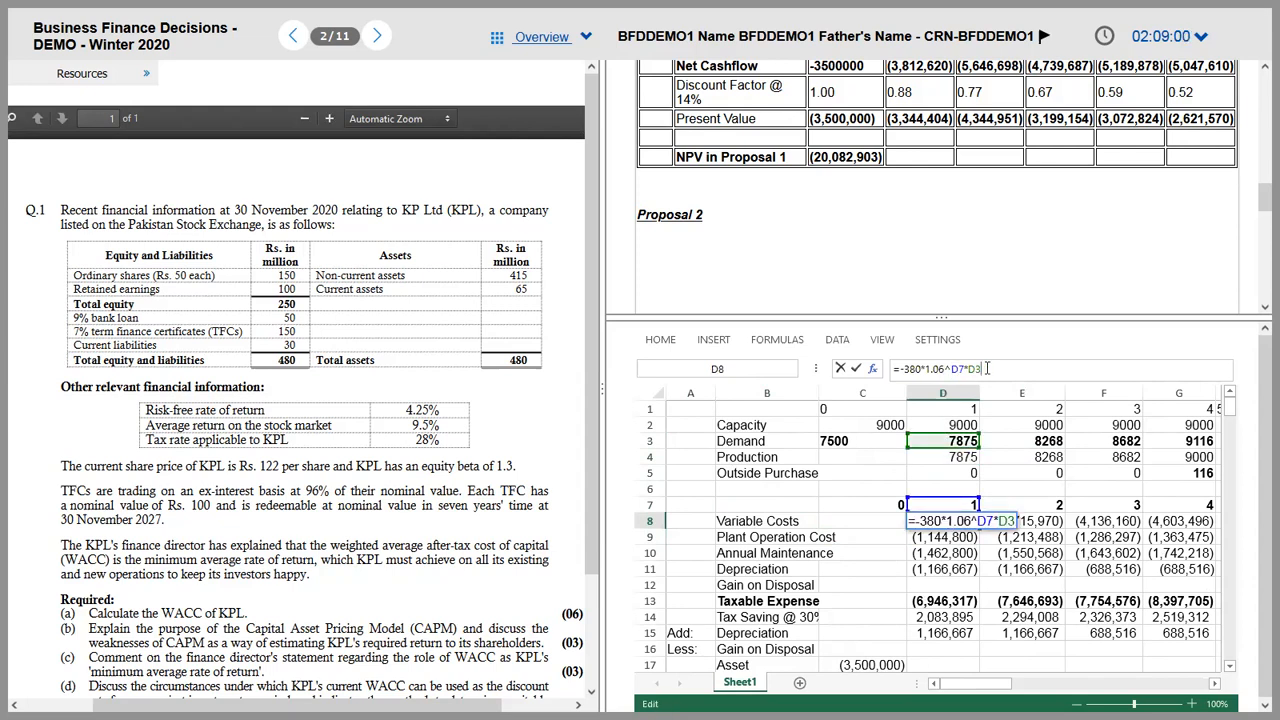
pyautogui.press('Return')
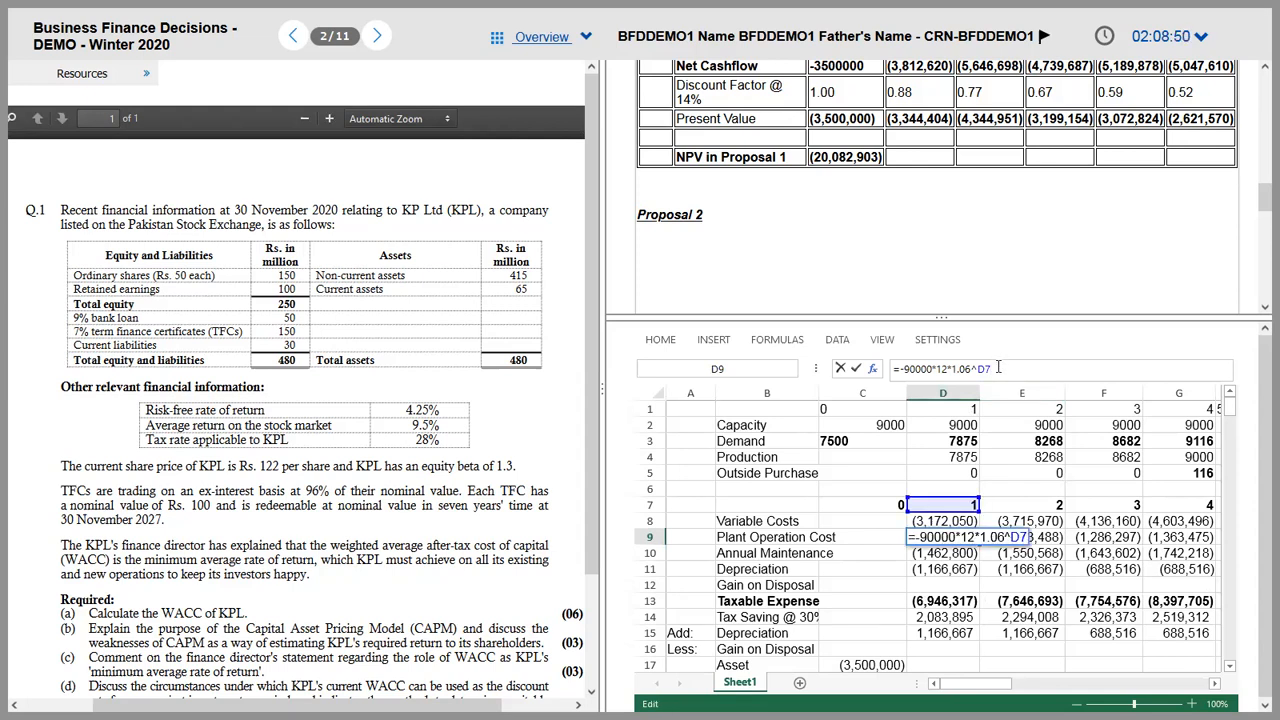
pyautogui.hotkey('ctrl', 'Return')
pyautogui.press('Up')
pyautogui.click(998, 369)
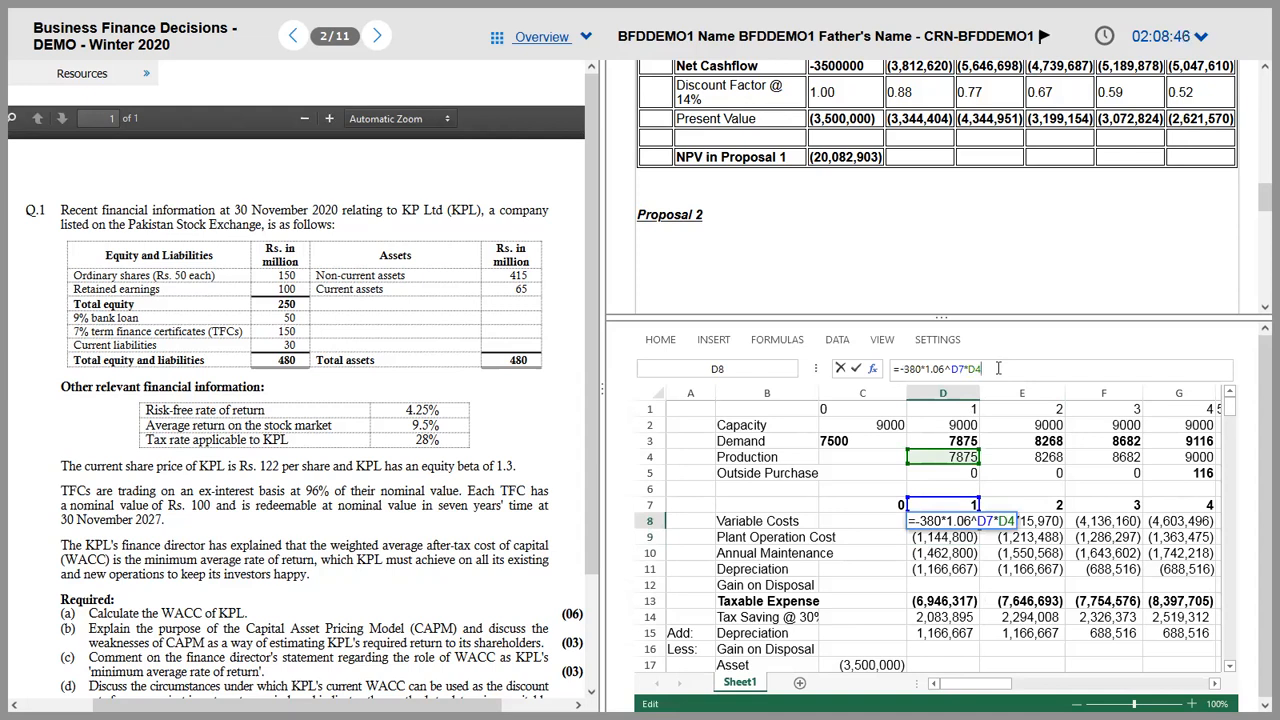
pyautogui.hotkey('ctrl', 'Return')
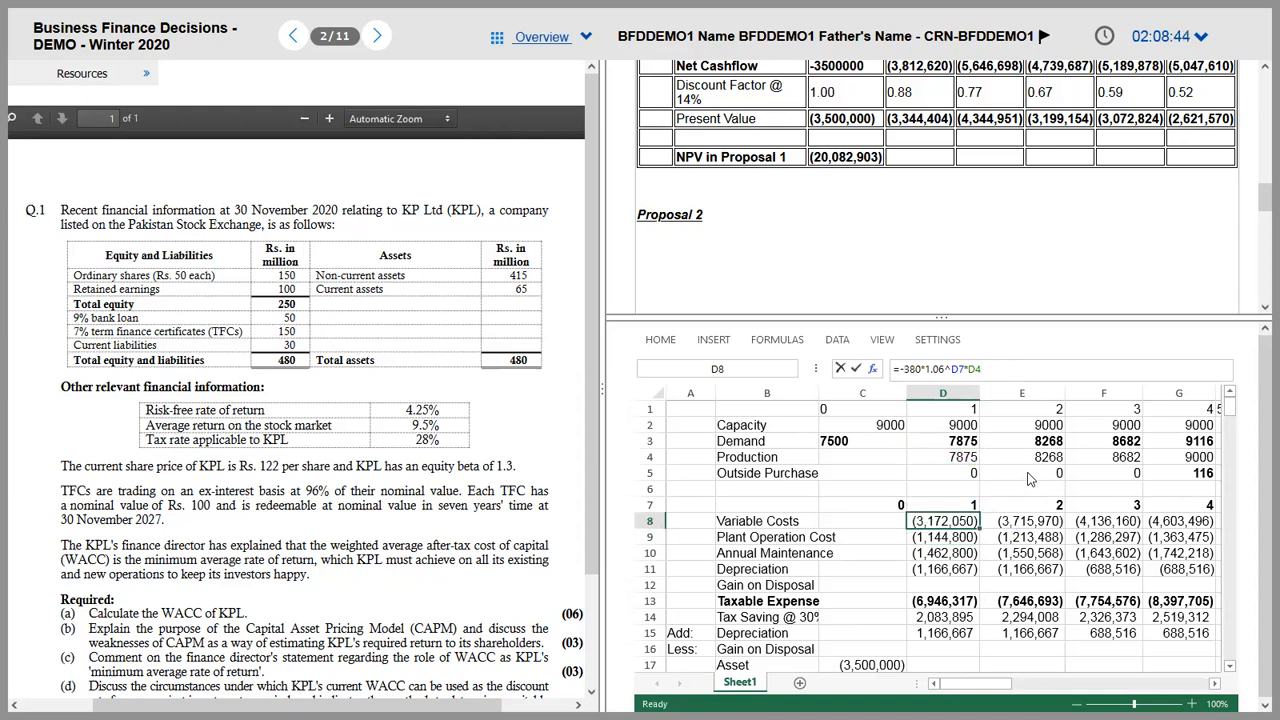
# Step: Fill the production-based variable cost formula across years 2–5 and verify the year-5 formula
pyautogui.hotkey('shift', 'Right')
pyautogui.hotkey('shift', 'Right')
pyautogui.hotkey('shift', 'Right')
pyautogui.hotkey('shift', 'Right')
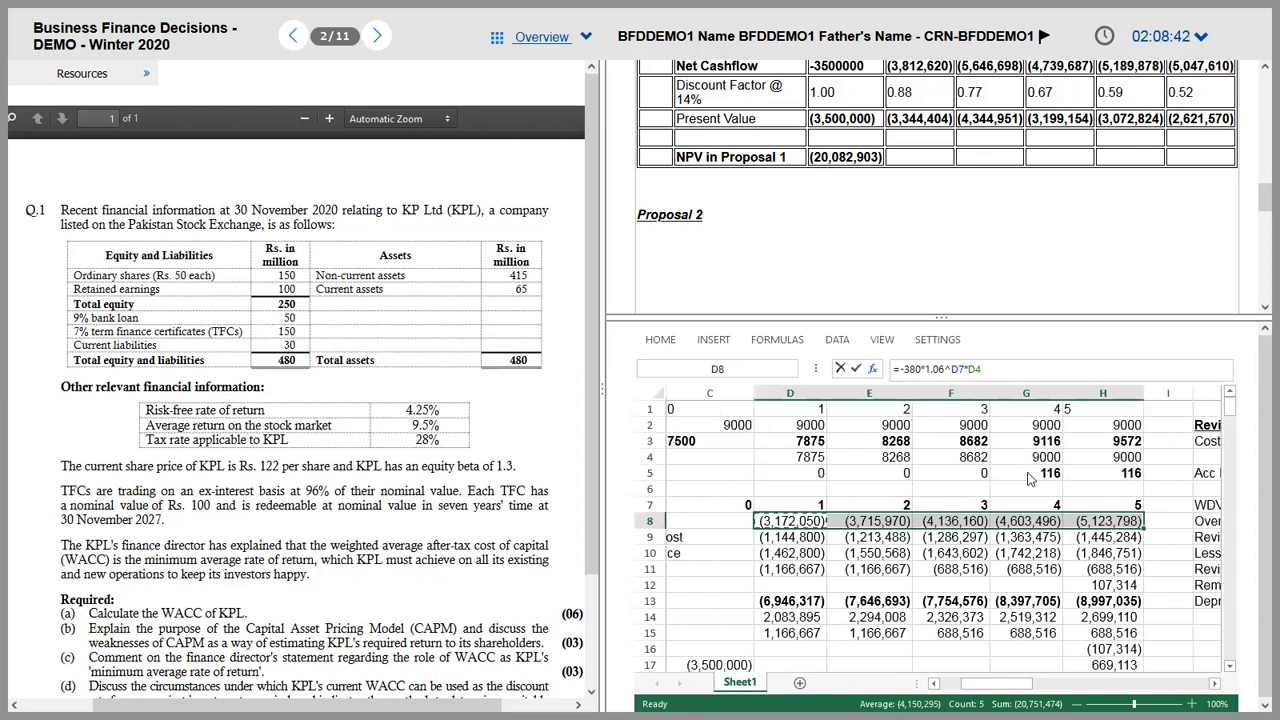
pyautogui.hotkey('ctrl', 'r')
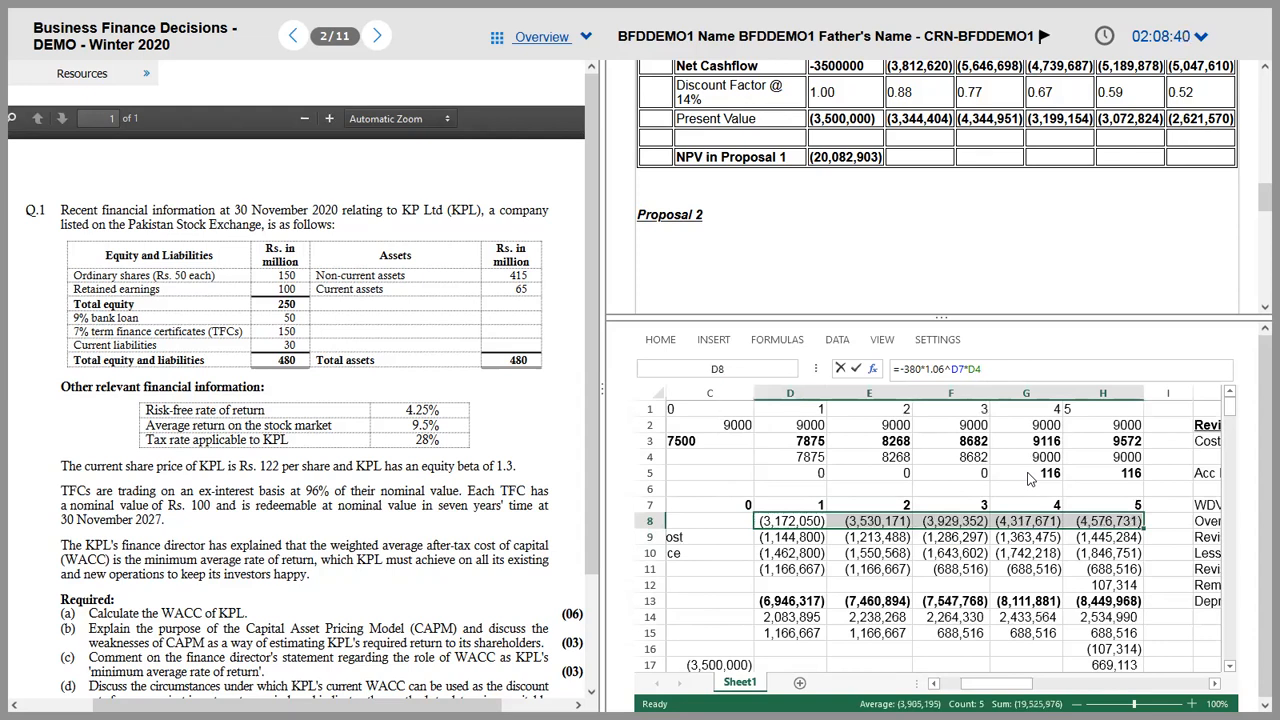
pyautogui.press('Right')
pyautogui.press('Right')
pyautogui.press('Right')
pyautogui.press('Right')
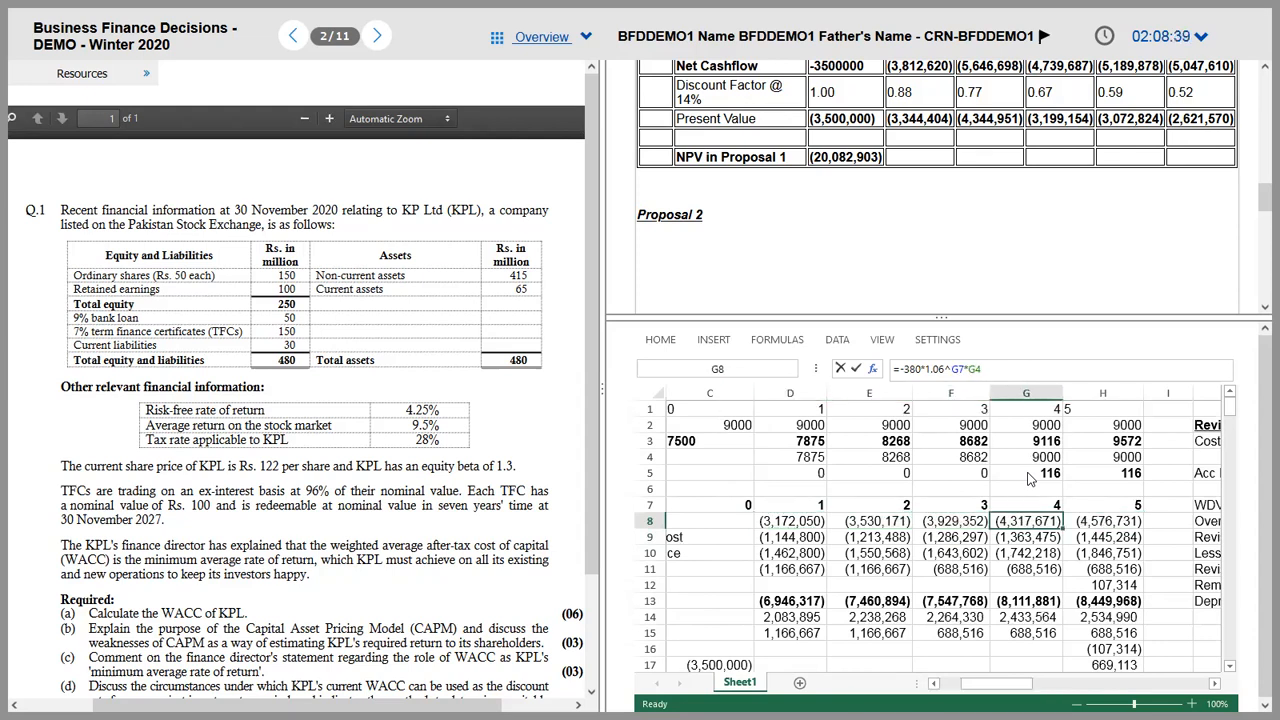
pyautogui.press('F2')
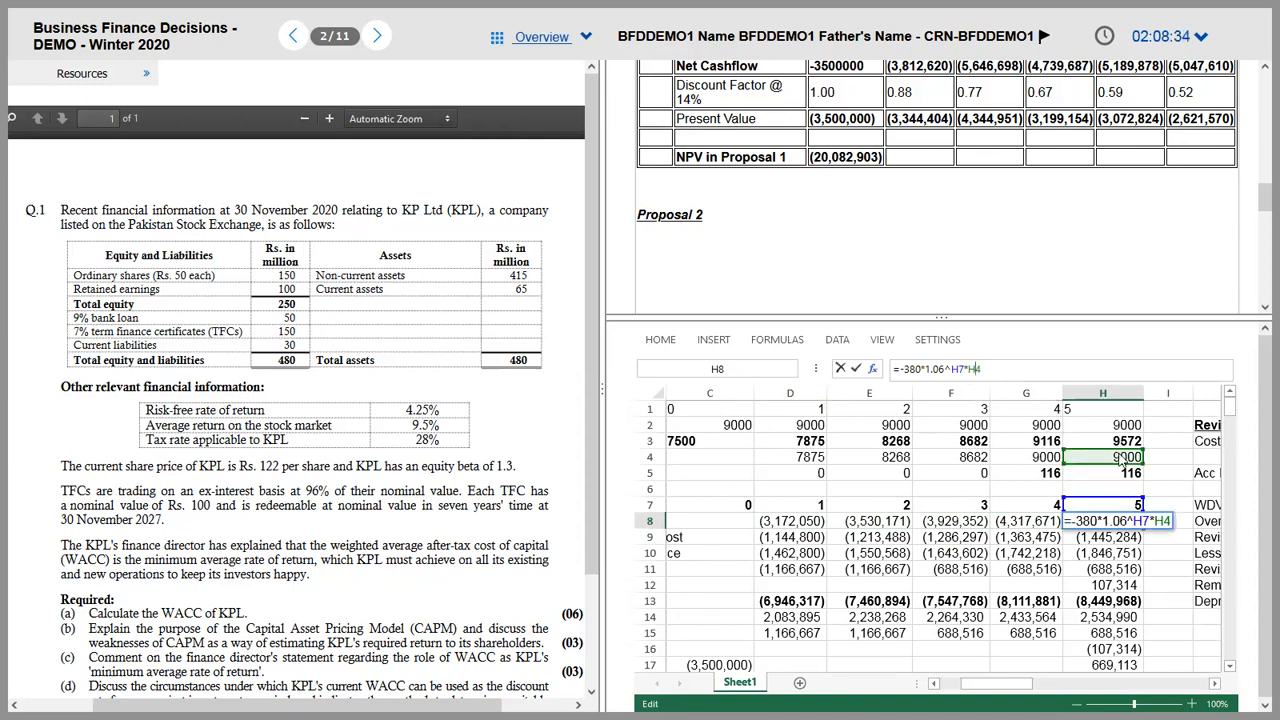
pyautogui.press('Return')
pyautogui.press('Left')
pyautogui.press('Left')
pyautogui.press('Left')
pyautogui.press('Left')
pyautogui.press('Left')
pyautogui.press('Left')
pyautogui.press('Left')
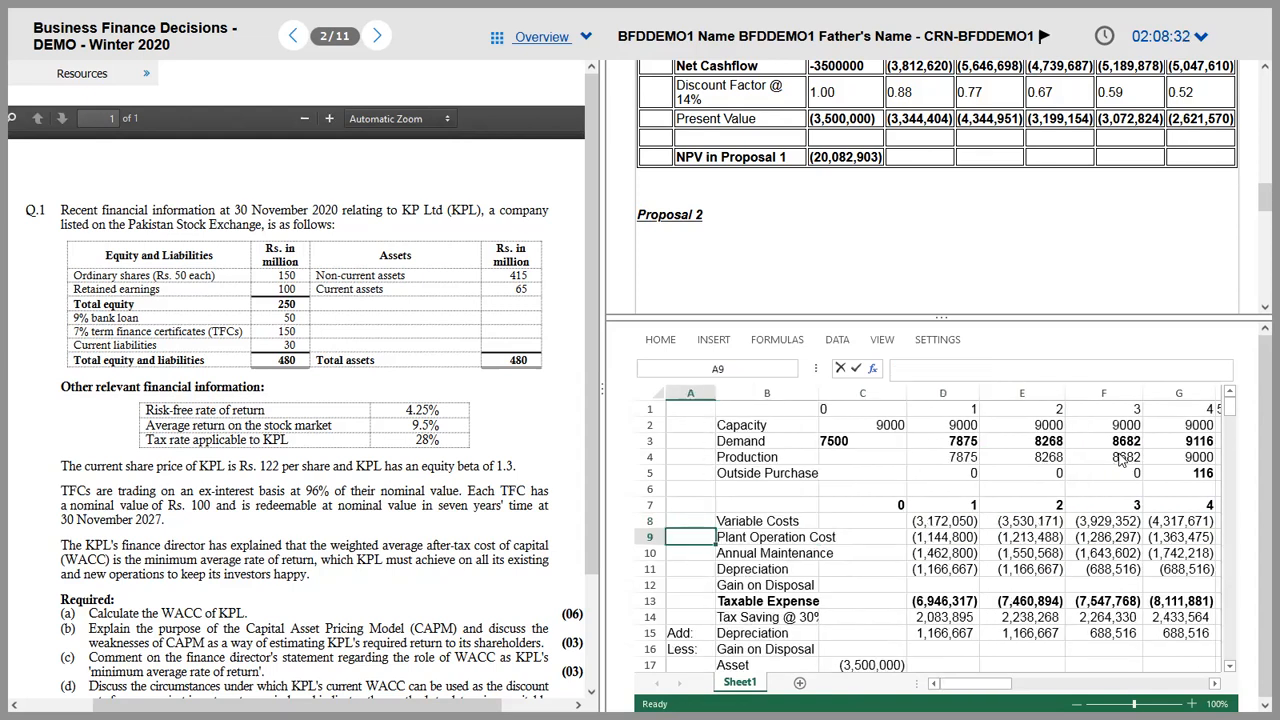
pyautogui.press('Right')
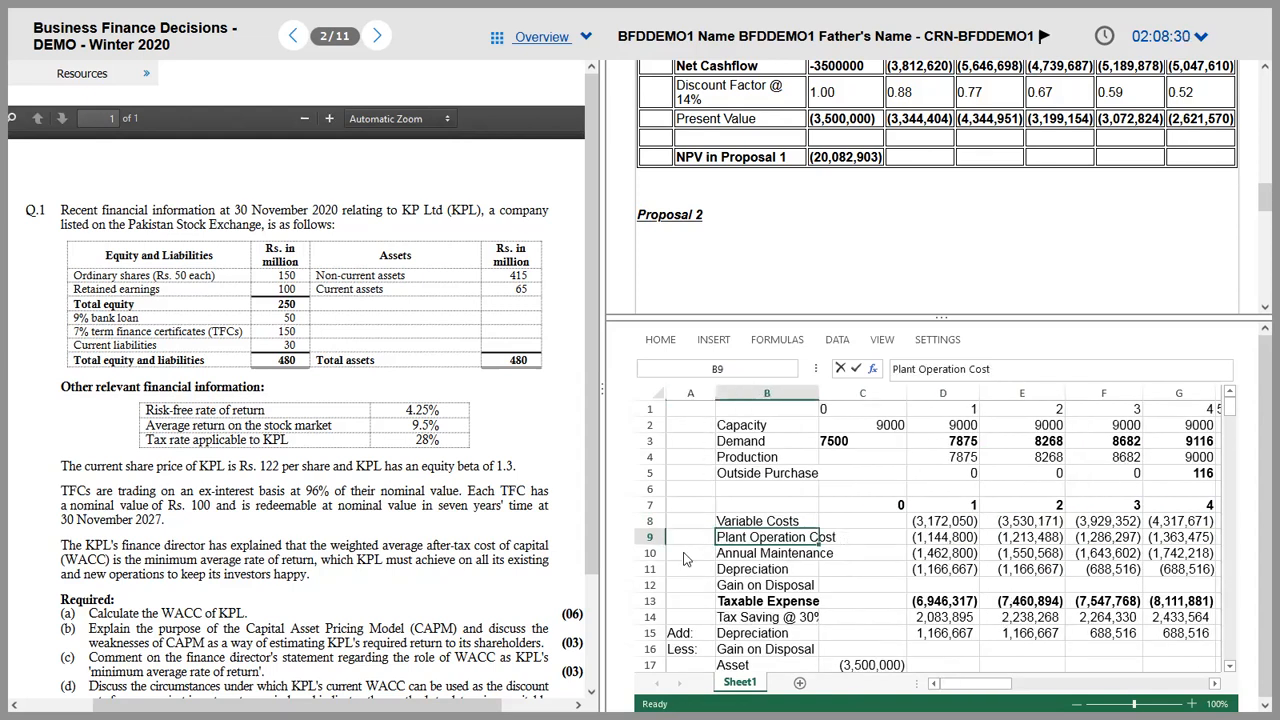
# Step: Insert an entire row below Variable Costs labelled Outside Purchases
pyautogui.rightClick(782, 537)
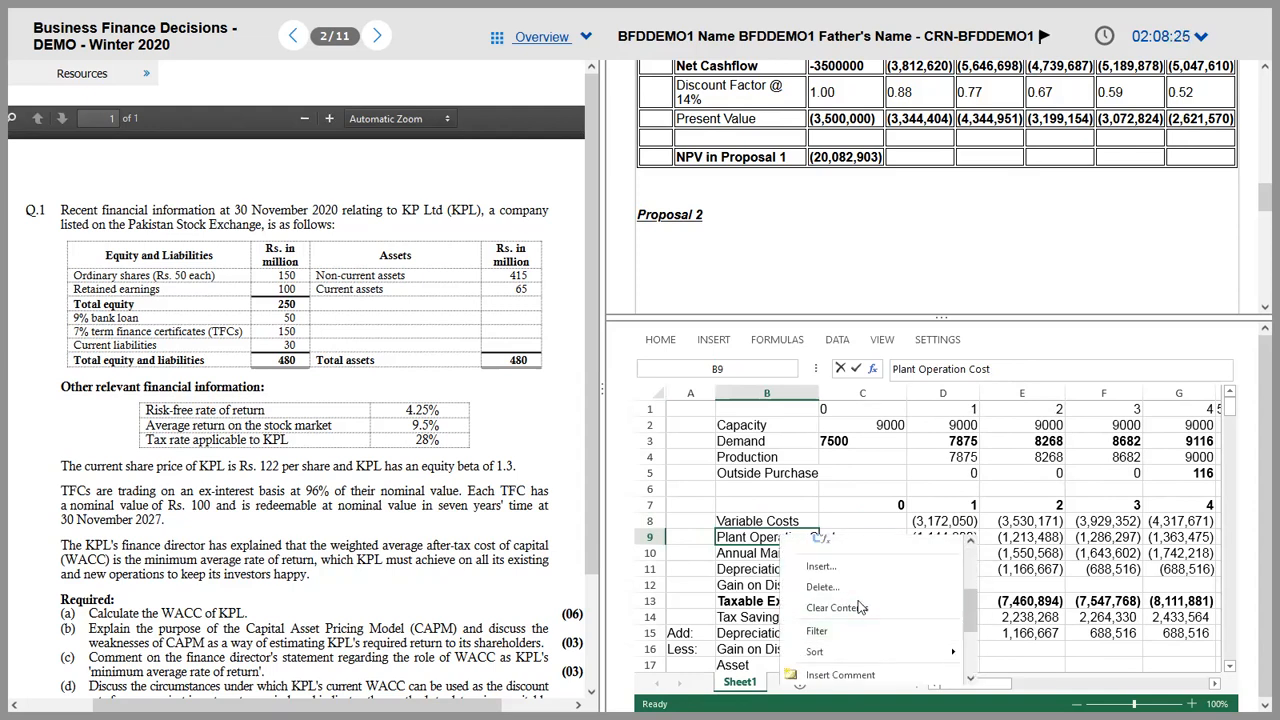
pyautogui.click(839, 570)
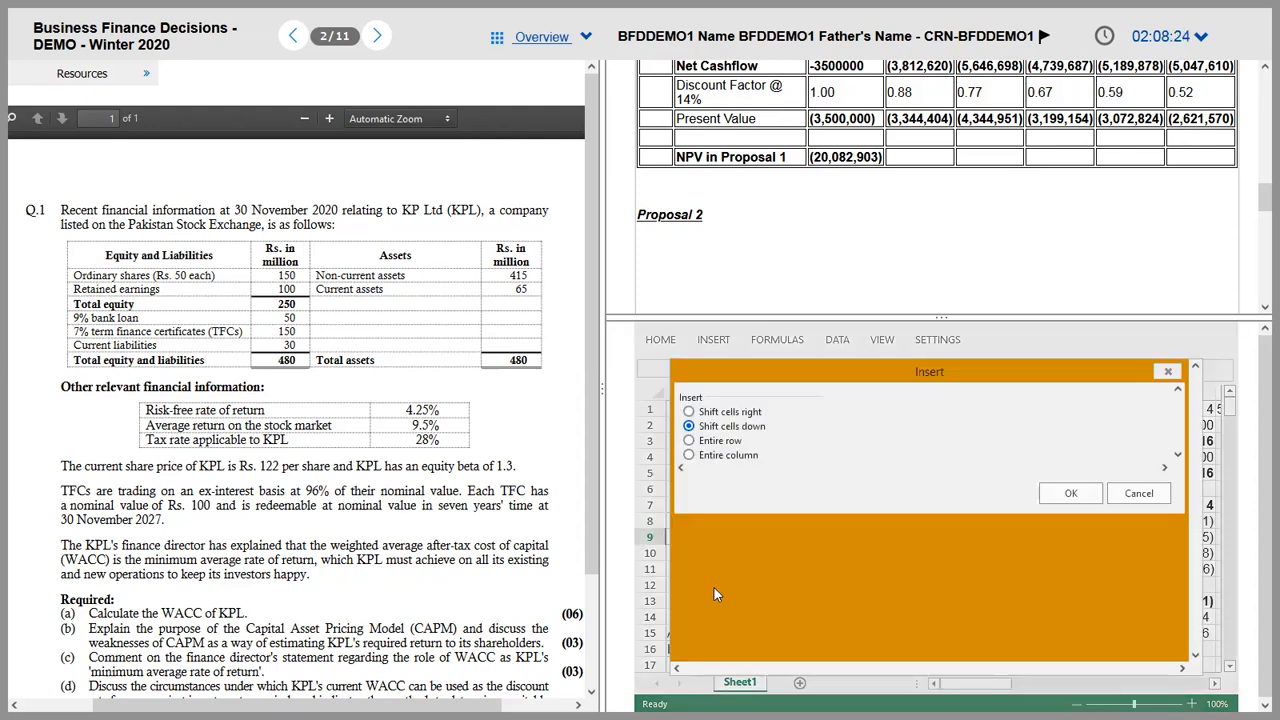
pyautogui.click(700, 442)
pyautogui.click(1070, 493)
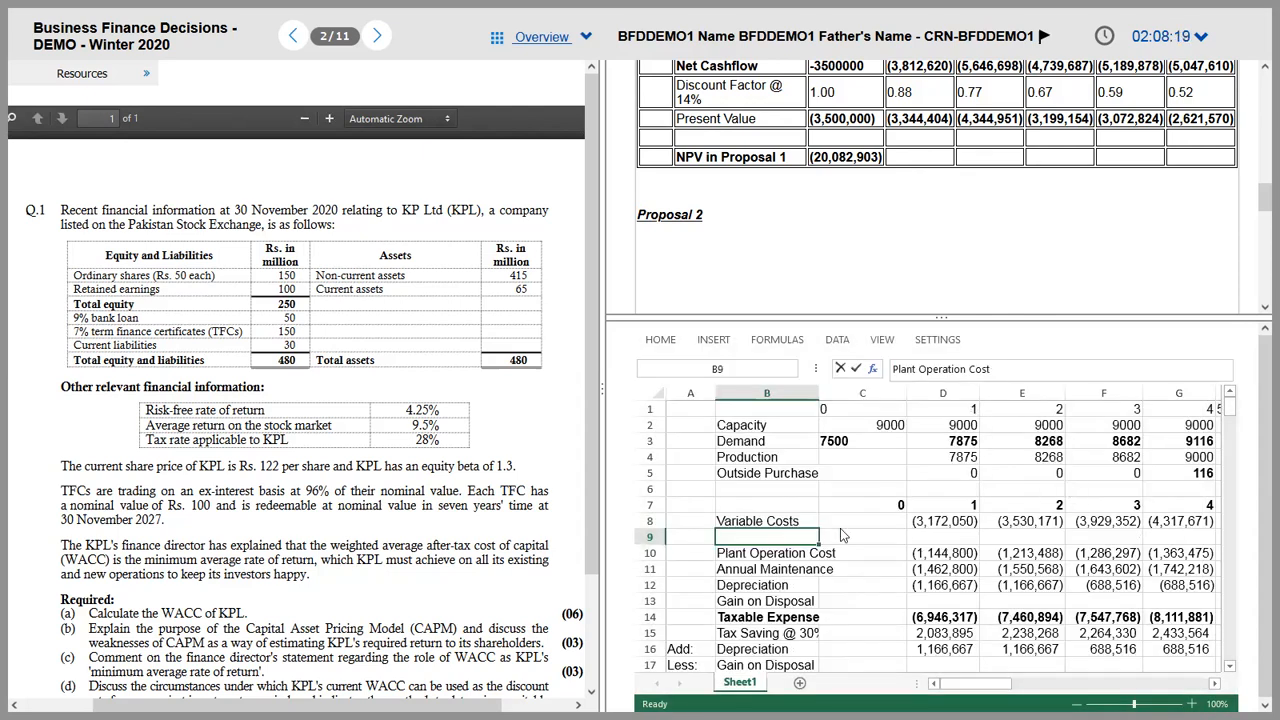
pyautogui.write('Outsied')
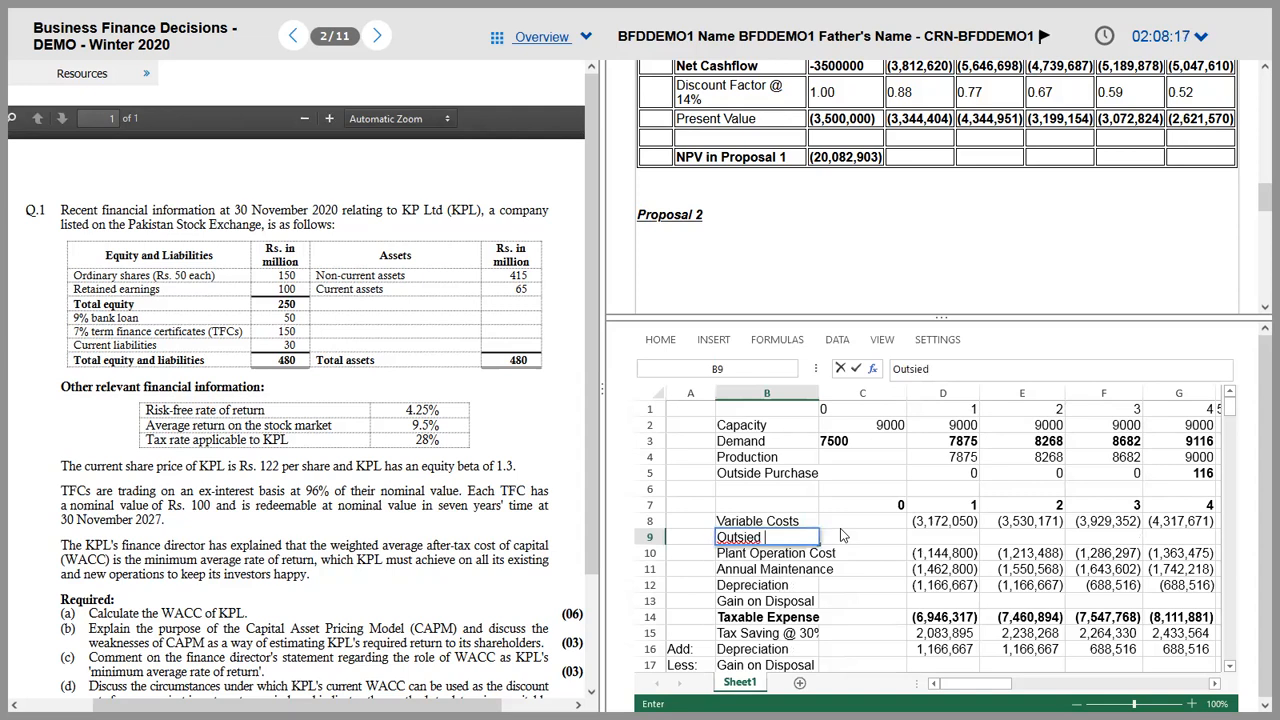
pyautogui.press('BackSpace')
pyautogui.press('BackSpace')
pyautogui.press('BackSpace')
pyautogui.press('BackSpace')
pyautogui.write('ide Purchases')
pyautogui.press('Tab')
pyautogui.press('Tab')
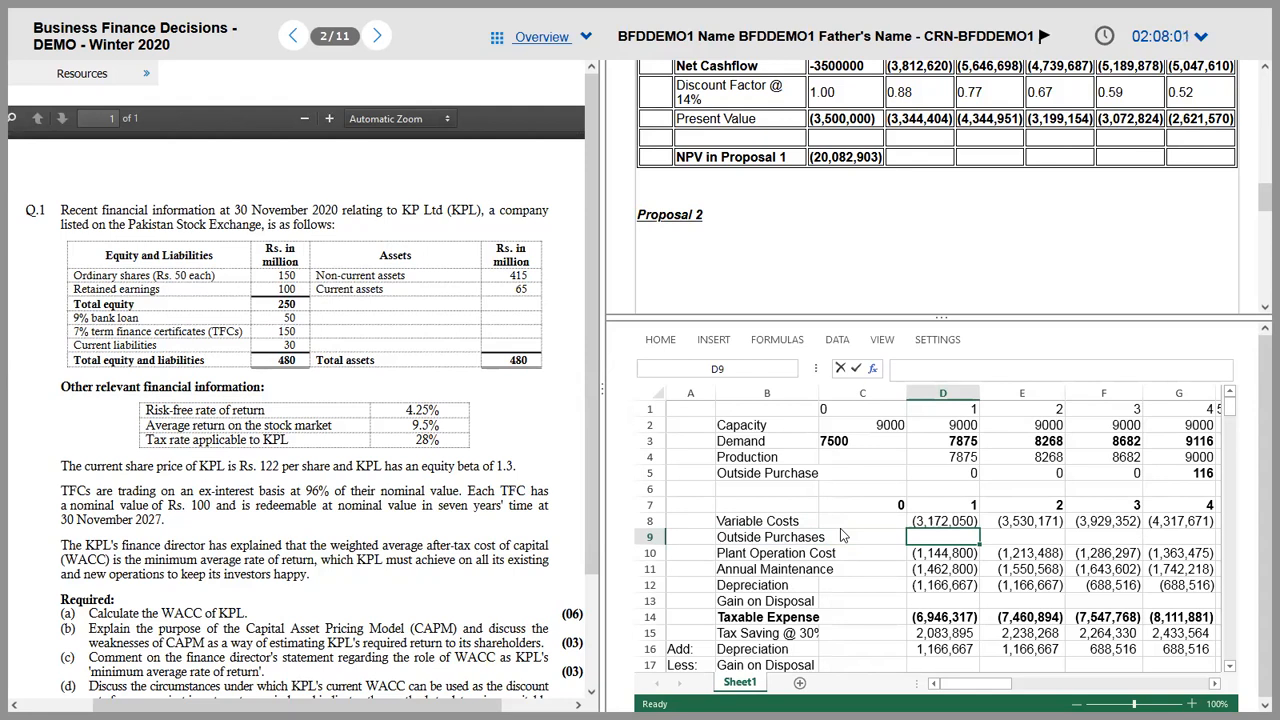
# Step: Enter 0 outside purchases for years 1–3 and begin year 4 as =550*1.06* after checking the PDF
pyautogui.write('0')
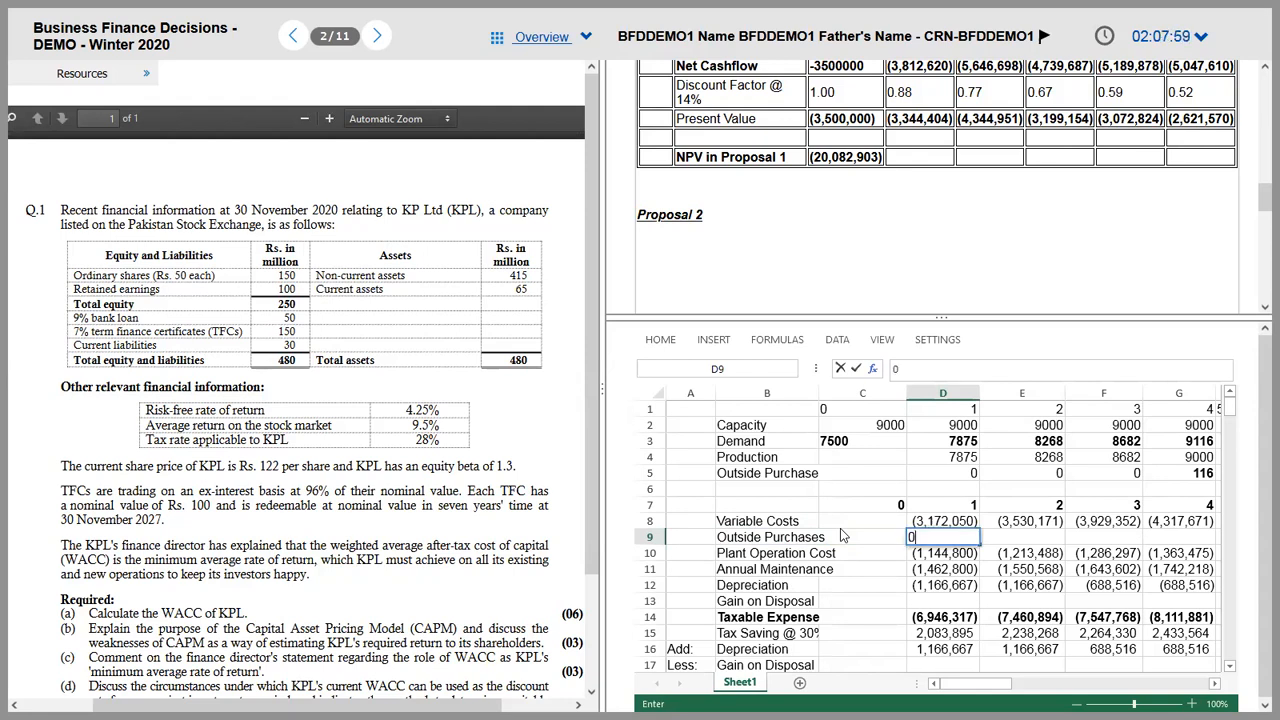
pyautogui.press('Tab')
pyautogui.write('0')
pyautogui.press('Tab')
pyautogui.write('0')
pyautogui.press('Tab')
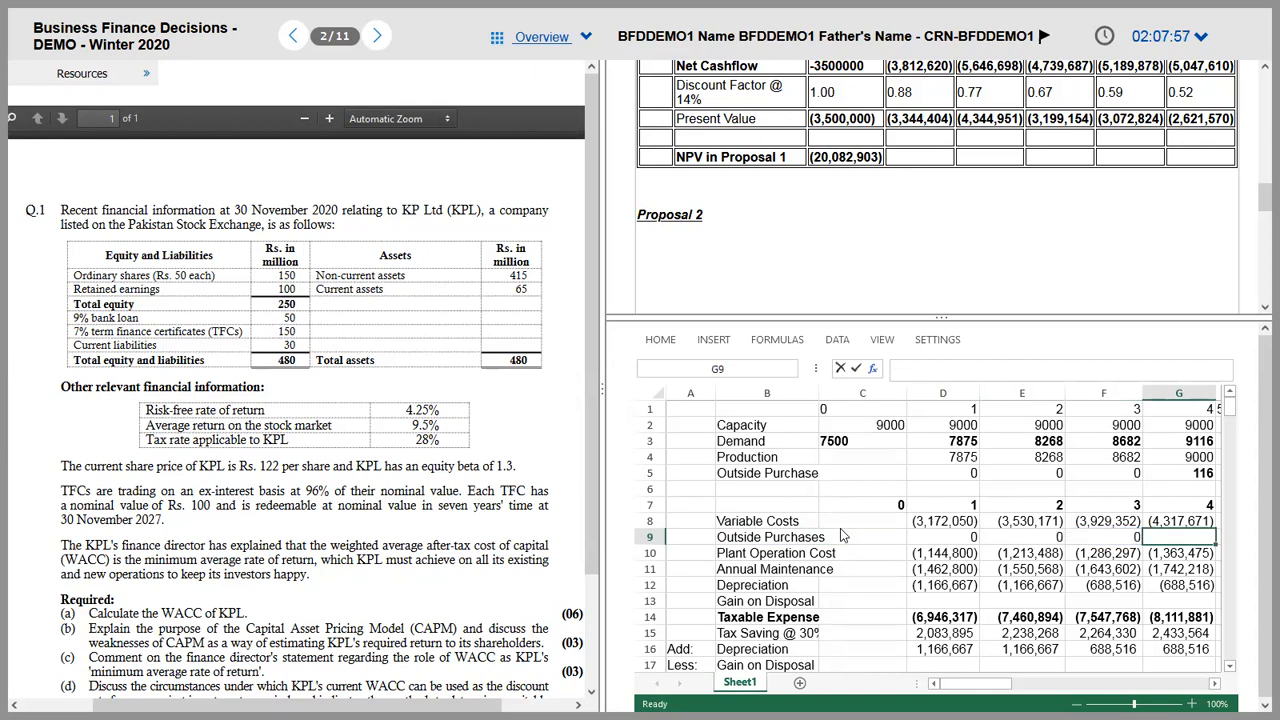
pyautogui.write('=')
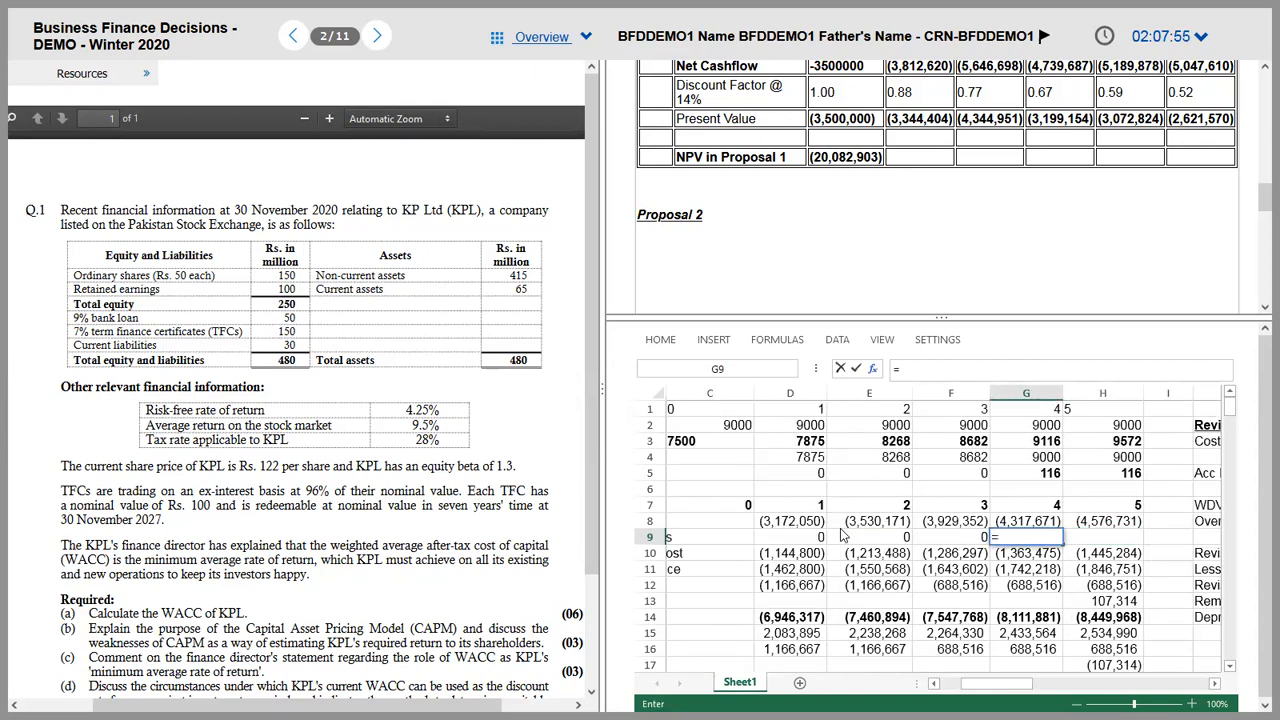
pyautogui.hotkey('alt', 'Tab')
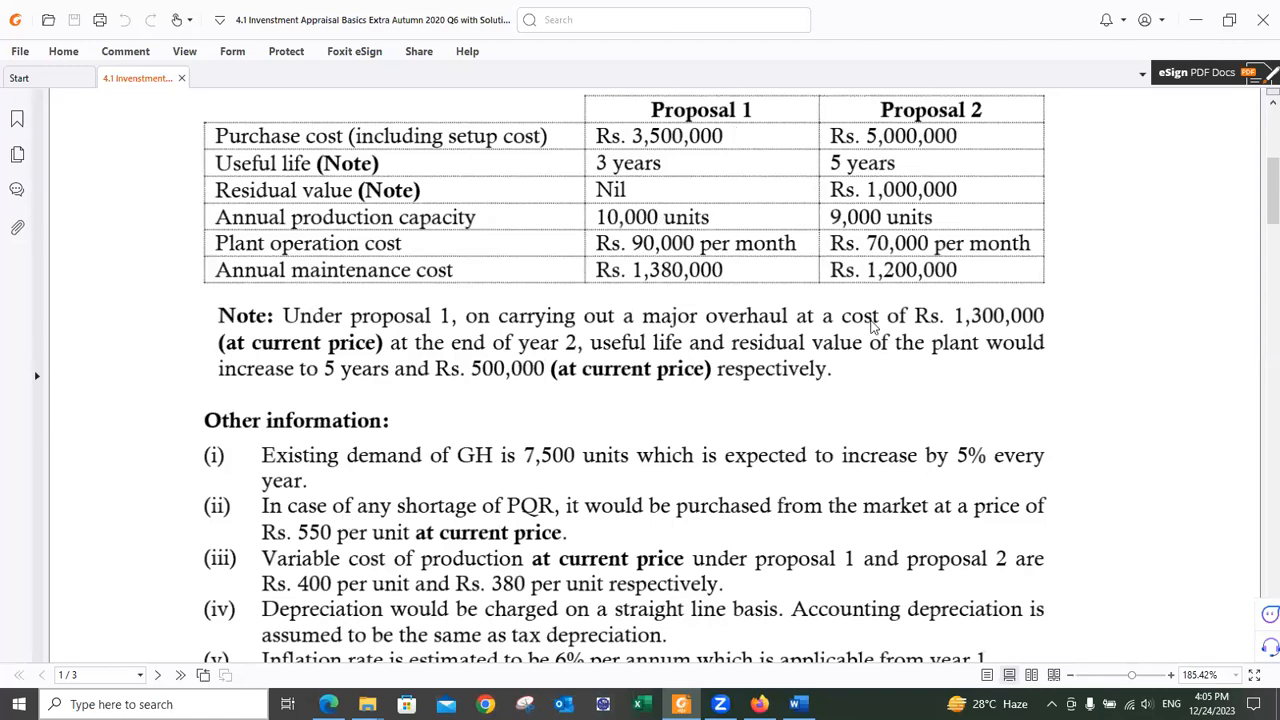
pyautogui.hotkey('alt', 'Tab')
pyautogui.write('550*1.06')
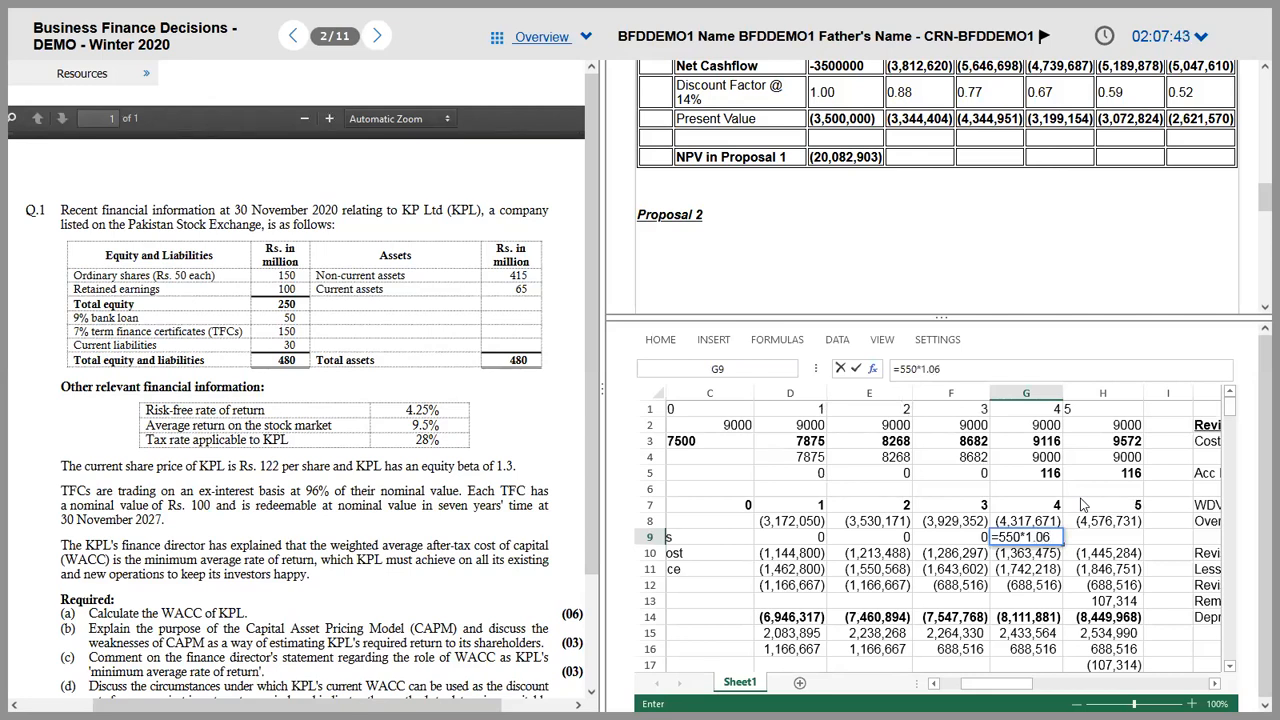
pyautogui.write('*')
# Step: Complete year-4 outside purchases as =-550*1.06*G5, fixing the sign, to show -67628
pyautogui.click(1035, 475)
pyautogui.hotkey('ctrl', 'Return')
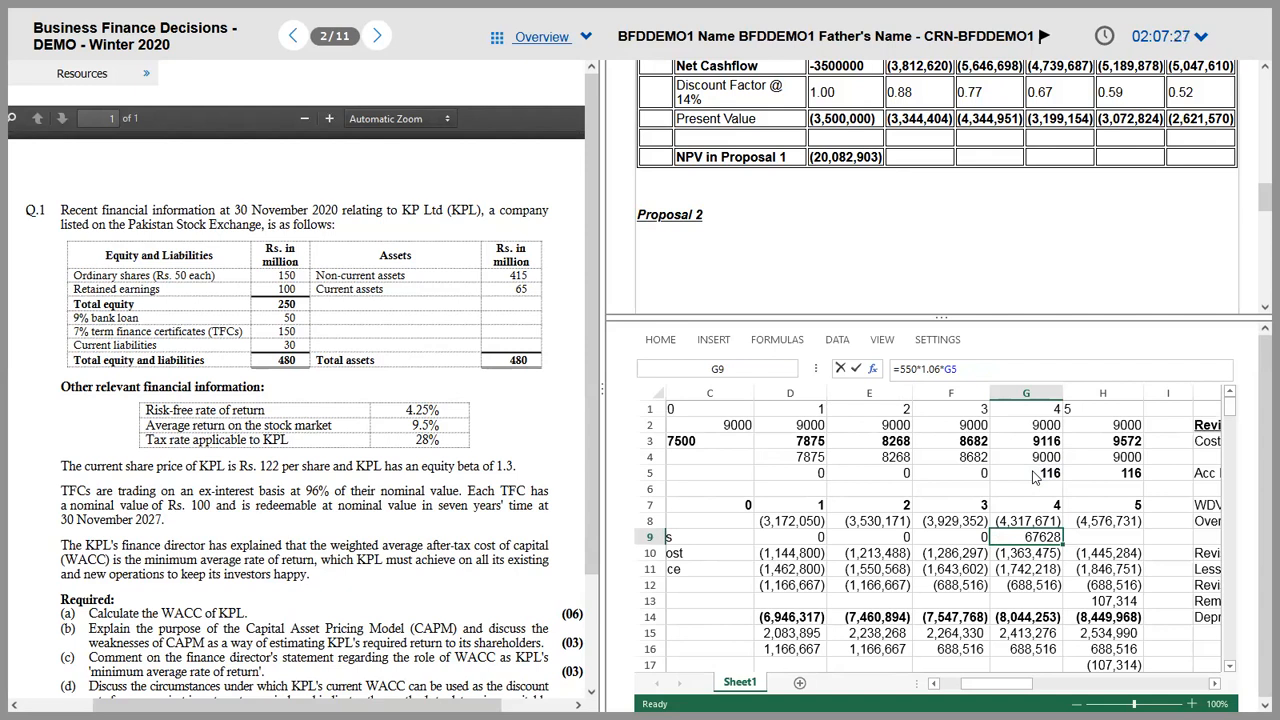
pyautogui.click(903, 369)
pyautogui.write('l')
pyautogui.press('Return')
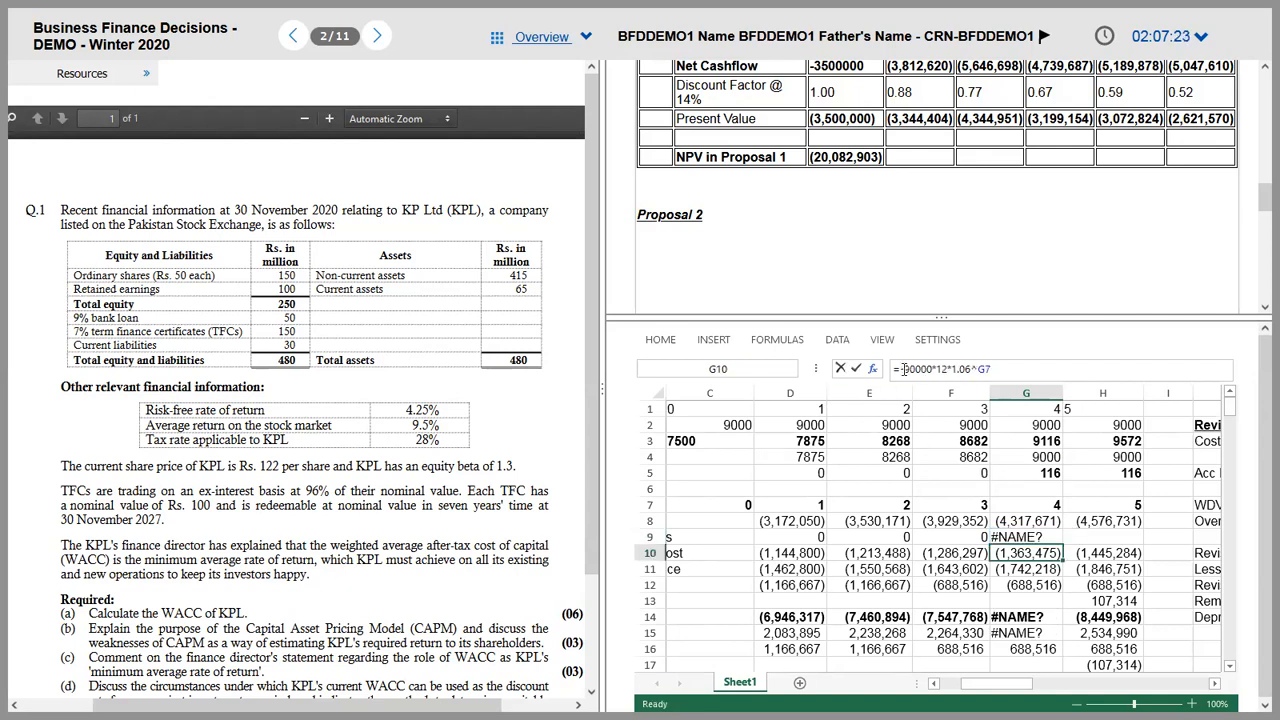
pyautogui.click(909, 370)
pyautogui.press('BackSpace')
pyautogui.write('-550*1.06*G5')
pyautogui.hotkey('ctrl', 'Return')
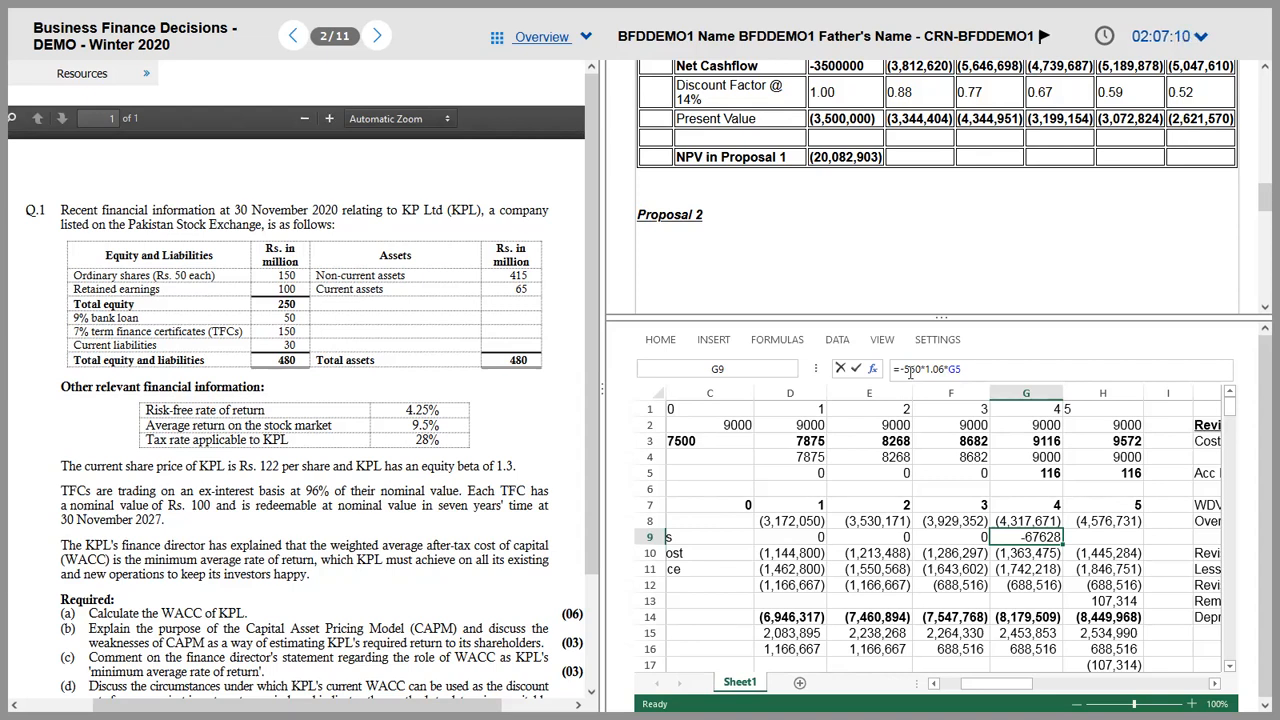
pyautogui.hotkey('alt', 'Tab')
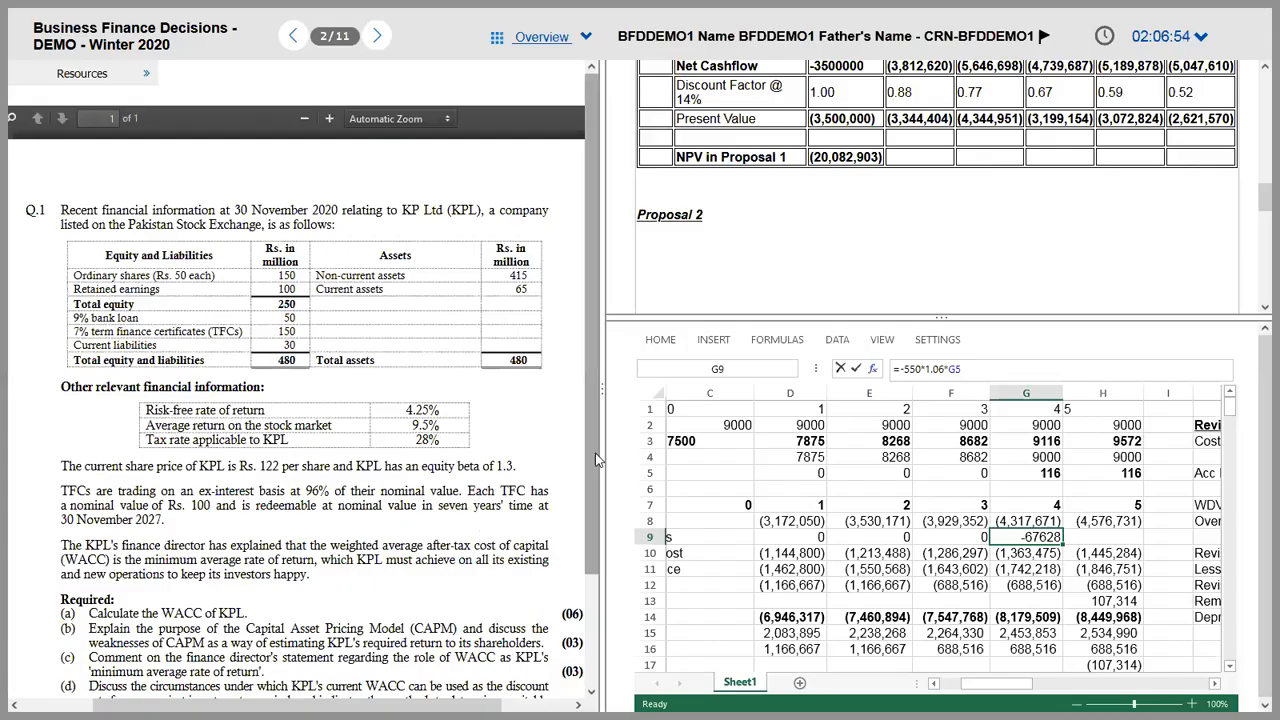
# Step: Compound the year-4 outside purchase inflation by the year number and copy the formula to year 5
pyautogui.click(941, 375)
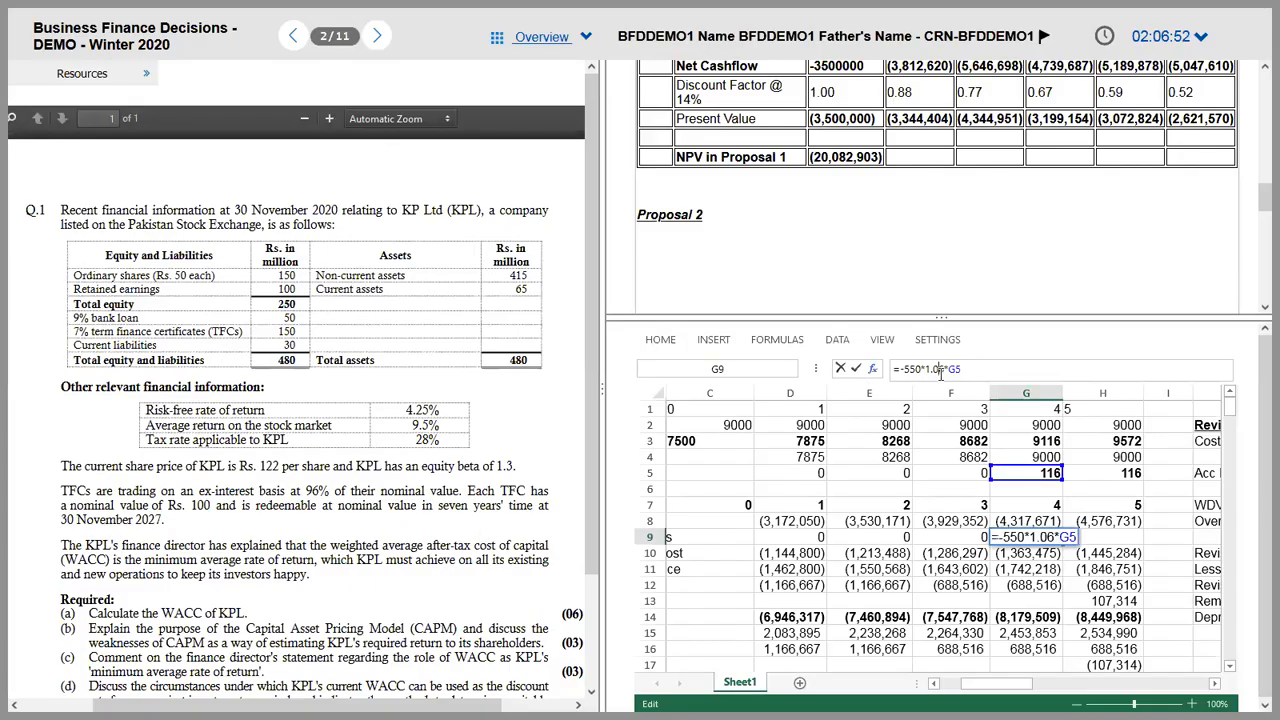
pyautogui.write('^')
pyautogui.click(1037, 500)
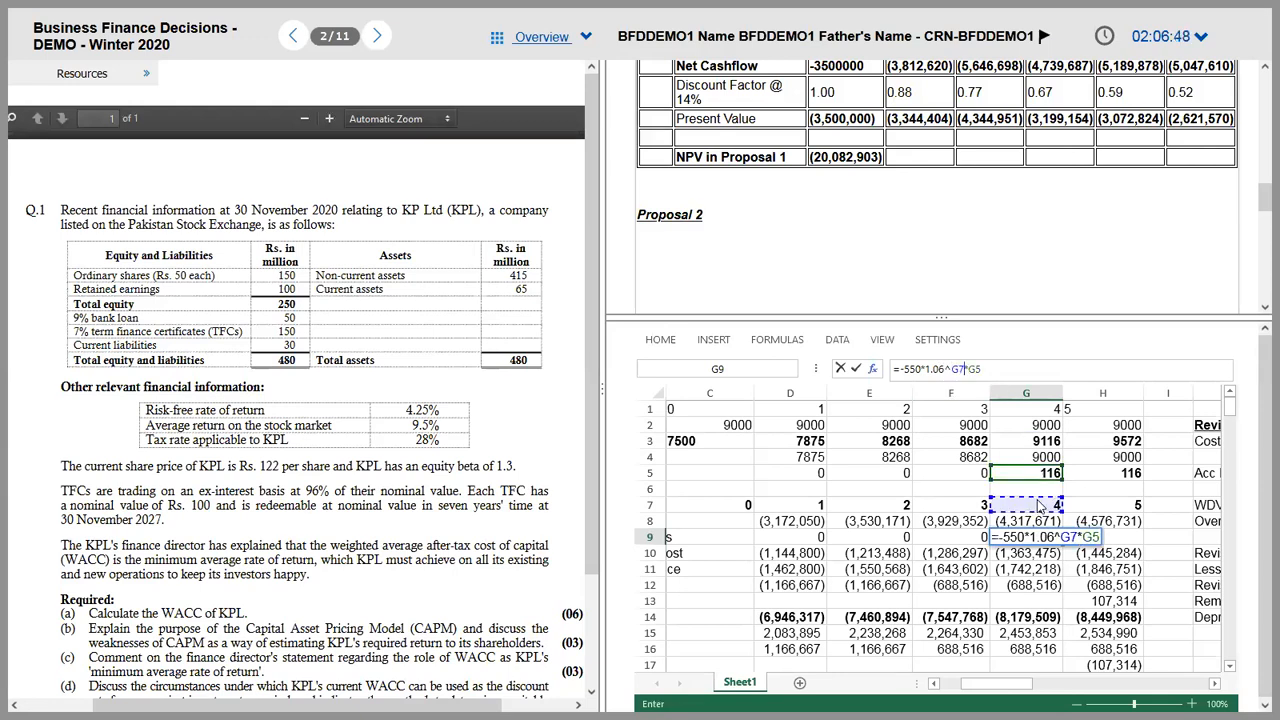
pyautogui.hotkey('ctrl', 'Return')
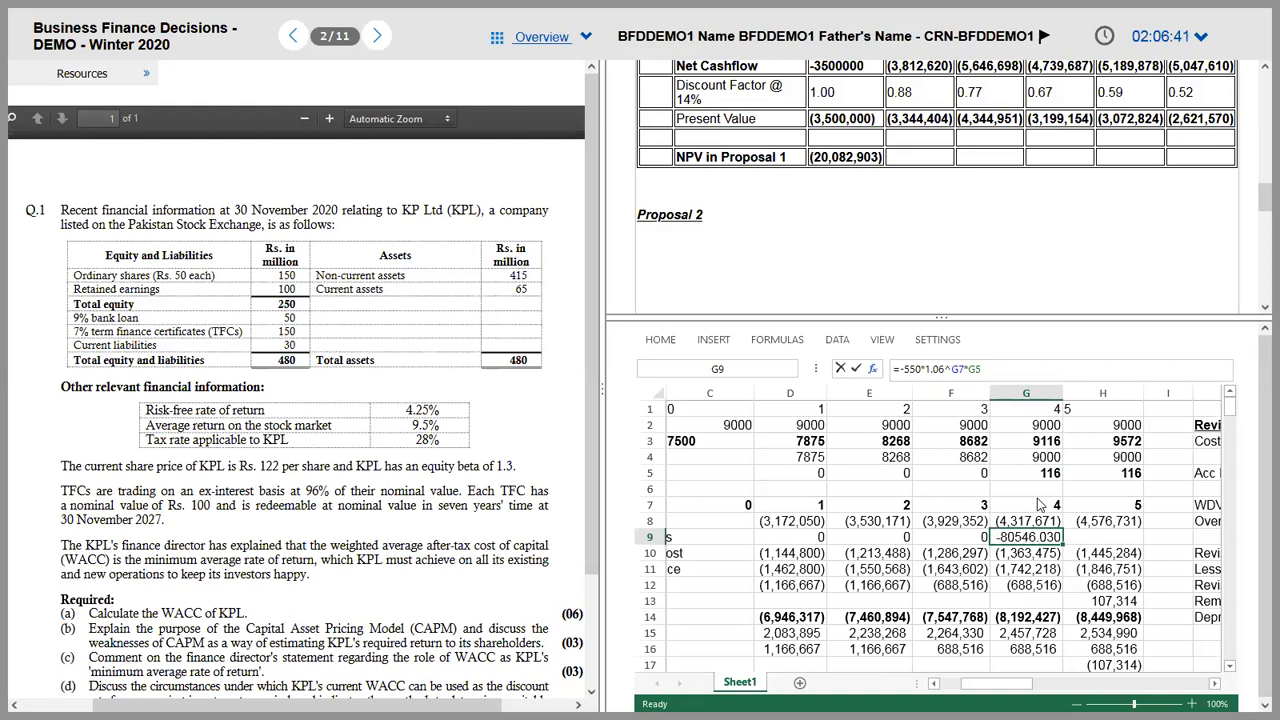
pyautogui.hotkey('ctrl', 'c')
pyautogui.press('Right')
pyautogui.hotkey('ctrl', 'v')
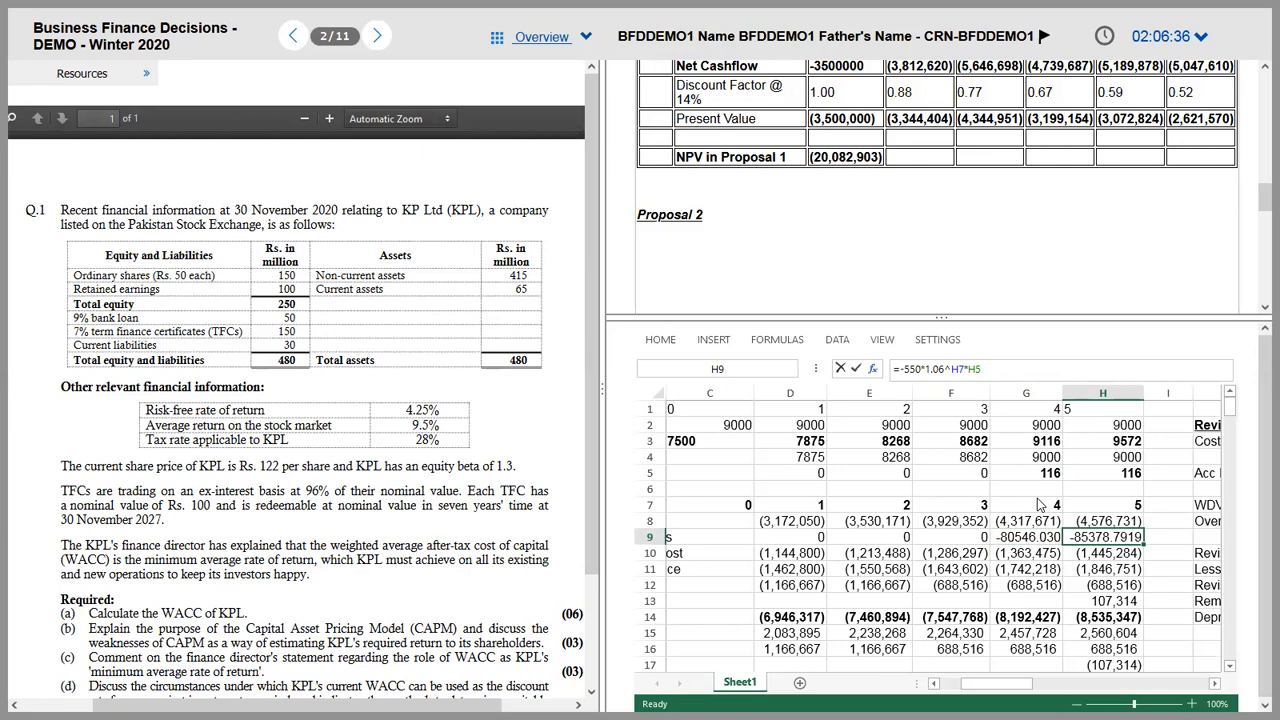
# Step: Set the year-5 outside purchase units to 572
pyautogui.press('Up')
pyautogui.press('Up')
pyautogui.press('Up')
pyautogui.press('Up')
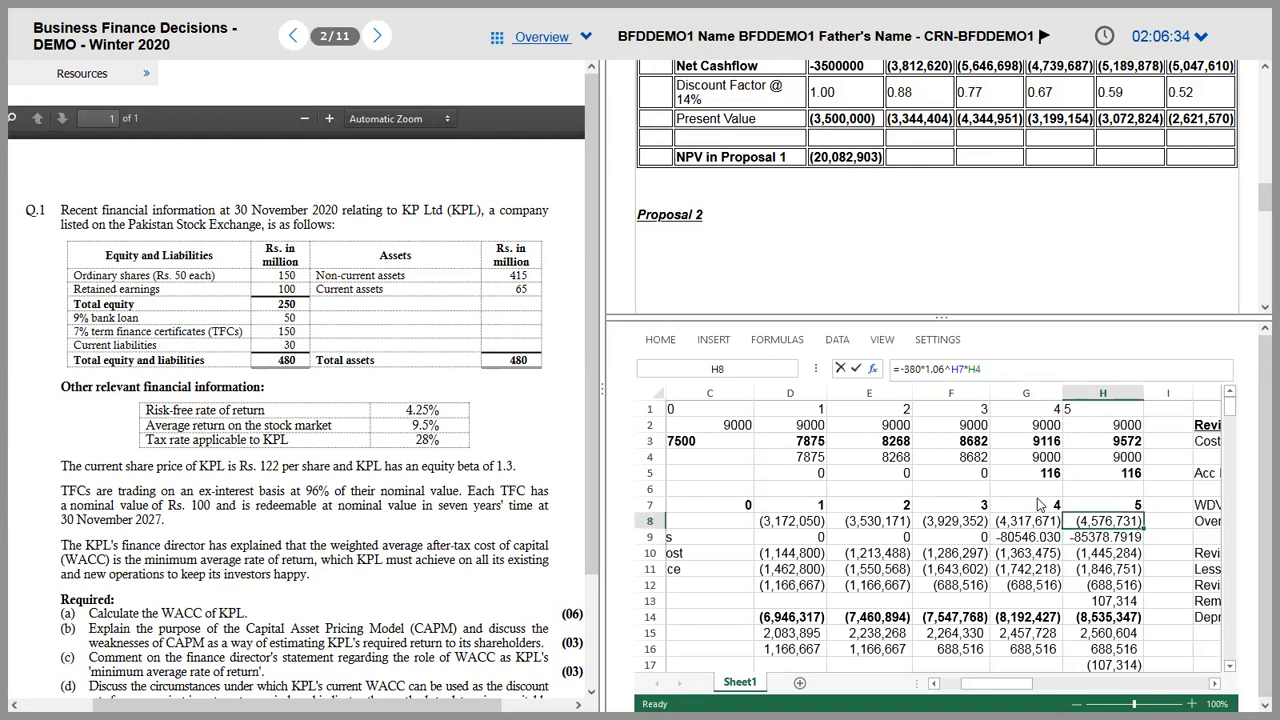
pyautogui.write('572')
pyautogui.press('Return')
pyautogui.press('Down')
pyautogui.press('Down')
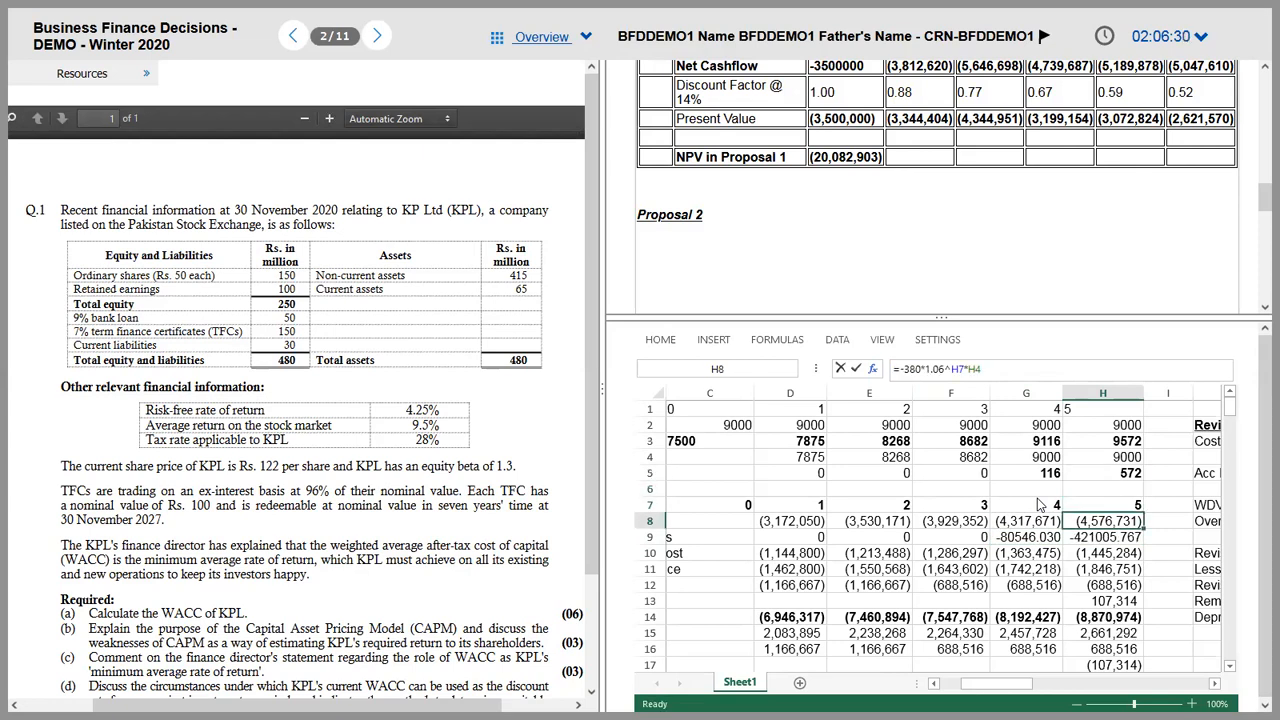
pyautogui.press('Down')
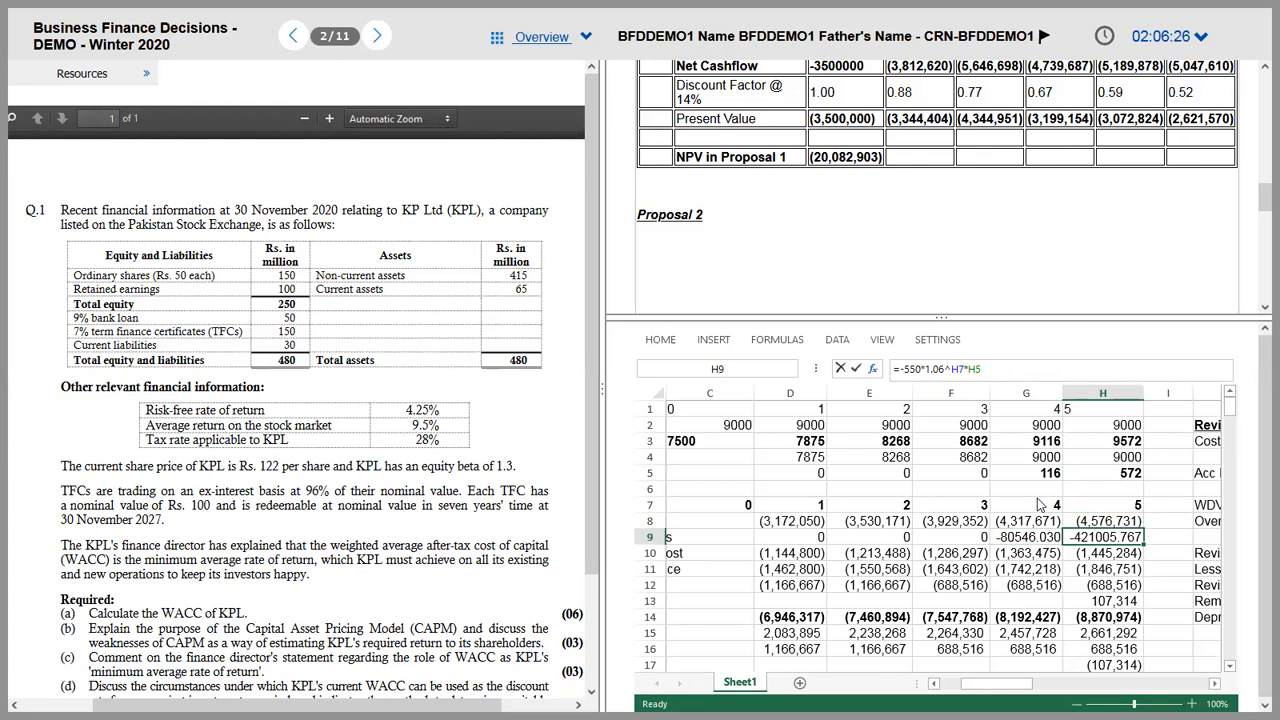
# Step: Copy D8's bracketed whole-number format onto the years 4–5 outside purchases with Format Painter
pyautogui.press('Left')
pyautogui.press('Up')
pyautogui.press('Left')
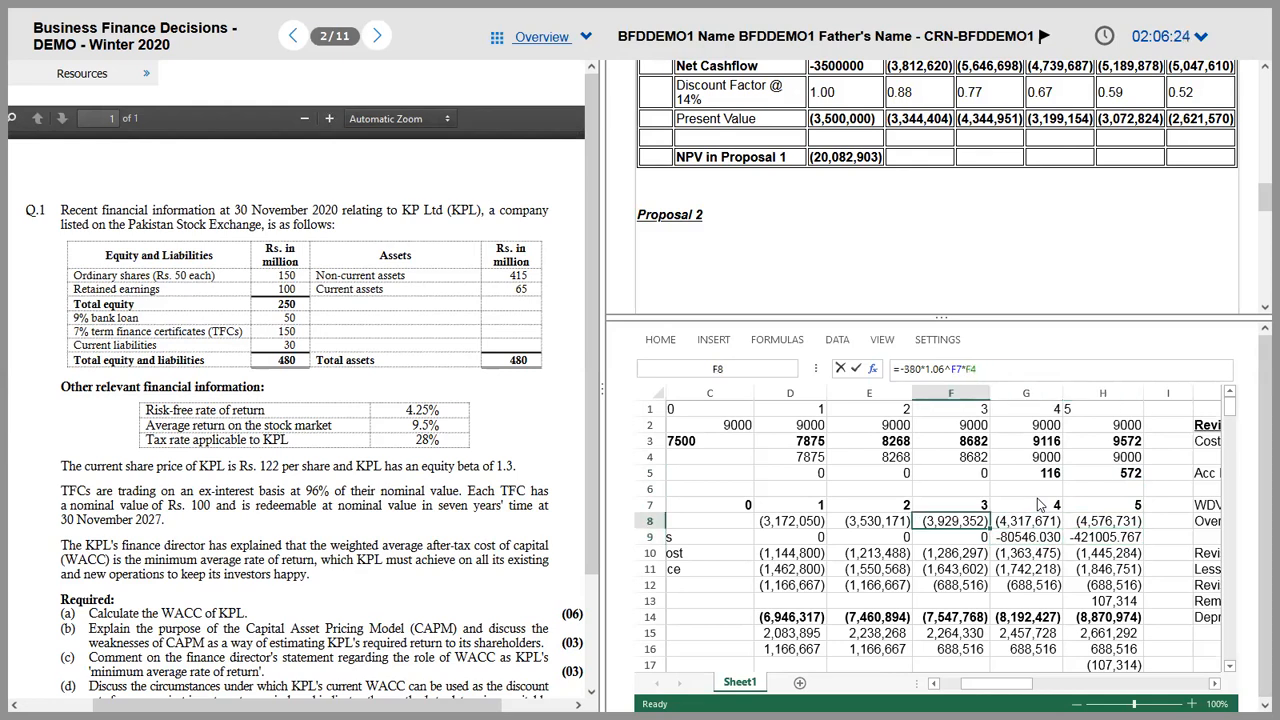
pyautogui.press('Left')
pyautogui.press('Left')
pyautogui.press('Left')
pyautogui.press('Left')
pyautogui.press('Right')
pyautogui.press('Right')
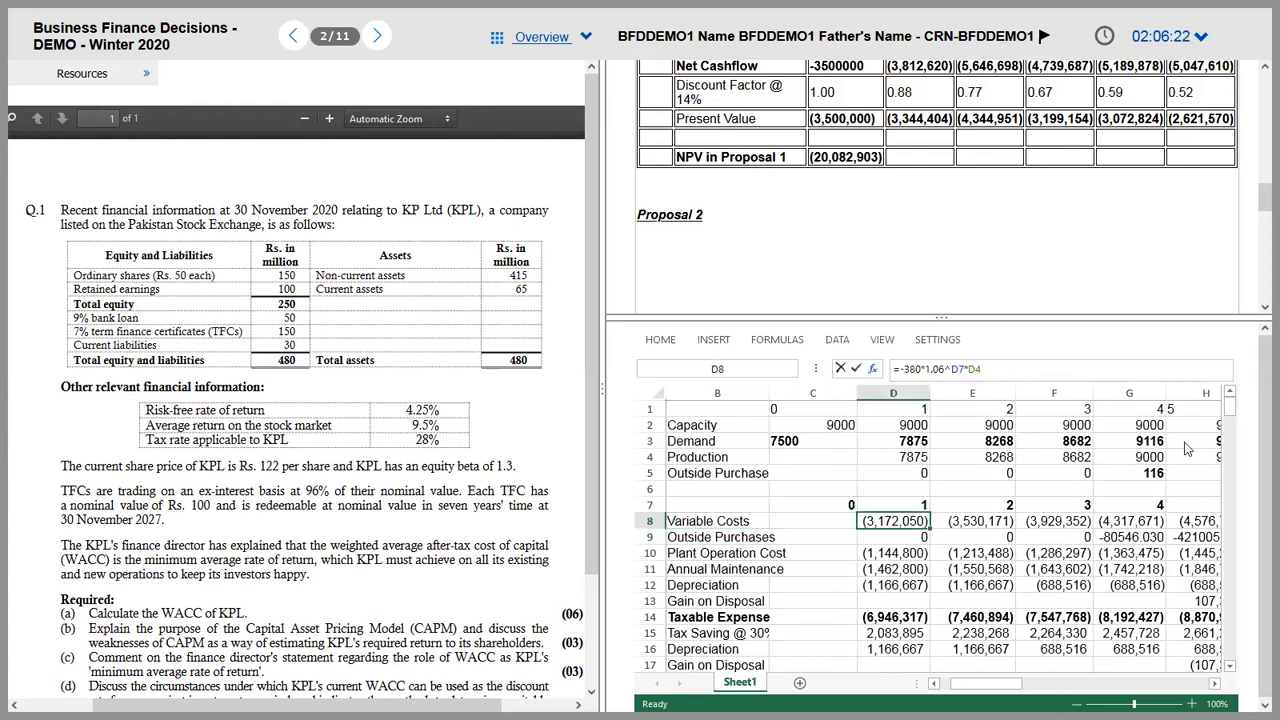
pyautogui.click(660, 340)
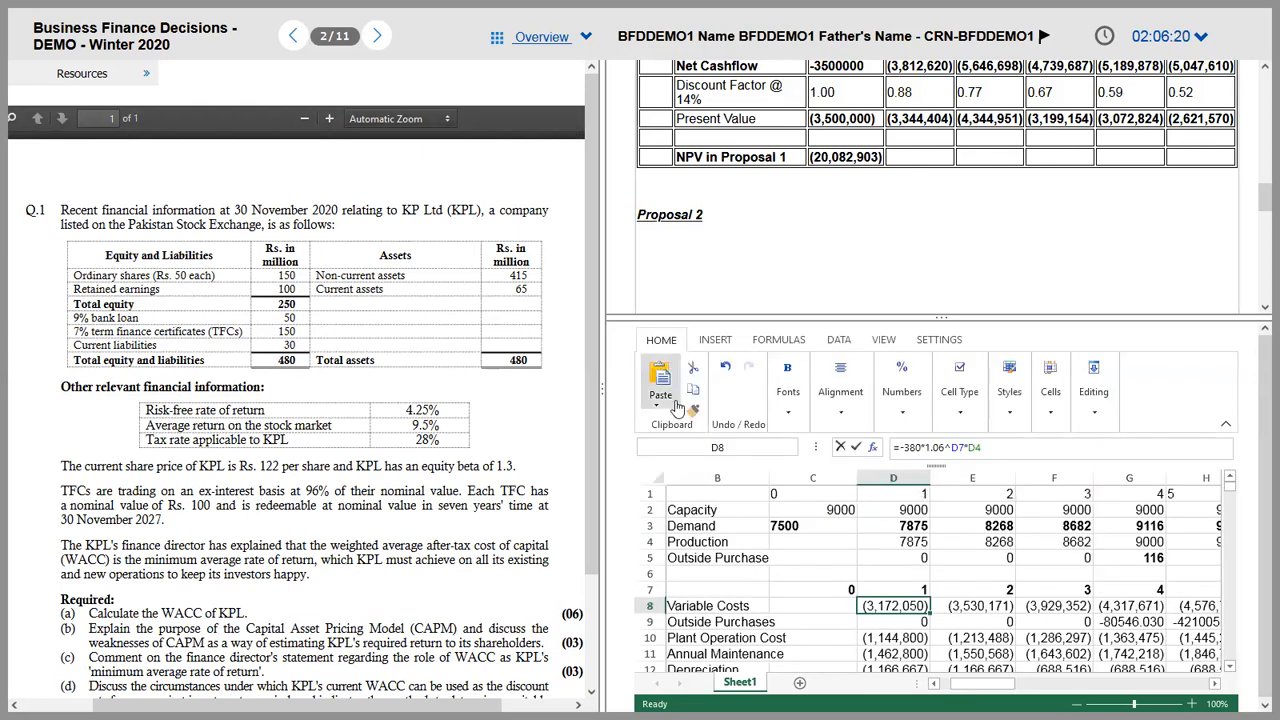
pyautogui.click(692, 412)
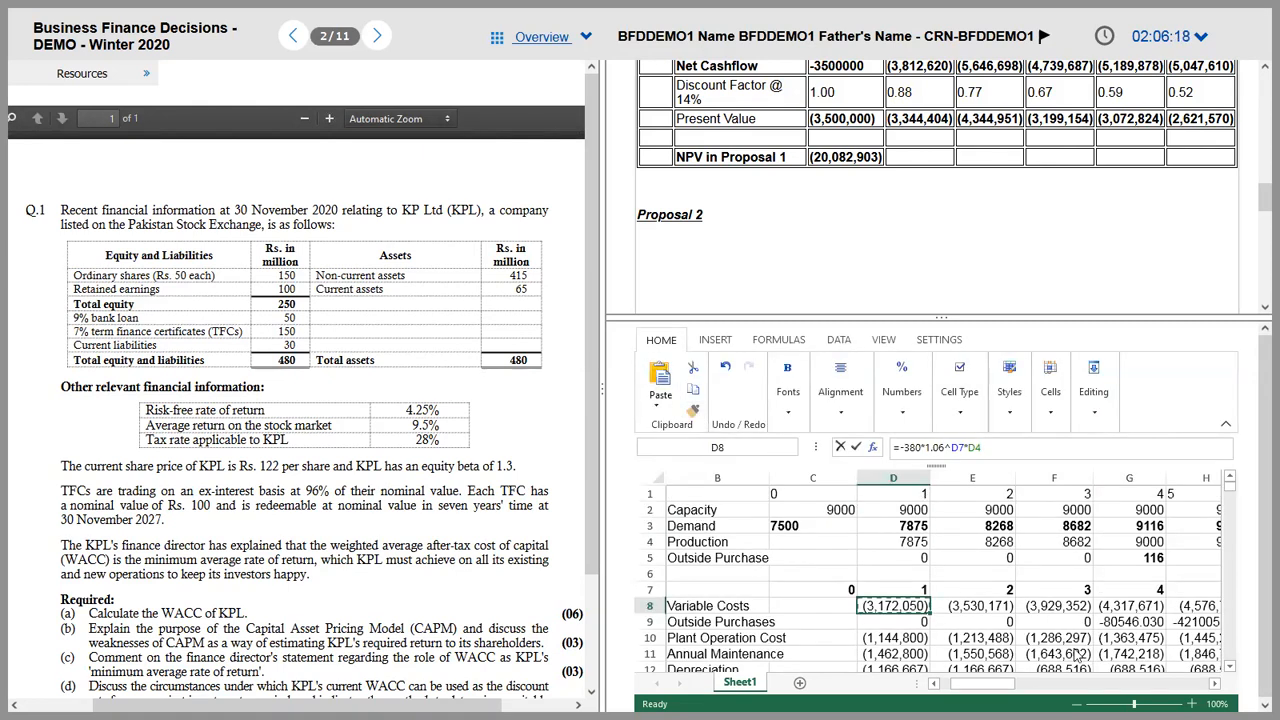
pyautogui.moveTo(1118, 624)
pyautogui.mouseDown()
pyautogui.moveTo(1195, 638)
pyautogui.moveTo(1199, 624)
pyautogui.mouseUp()
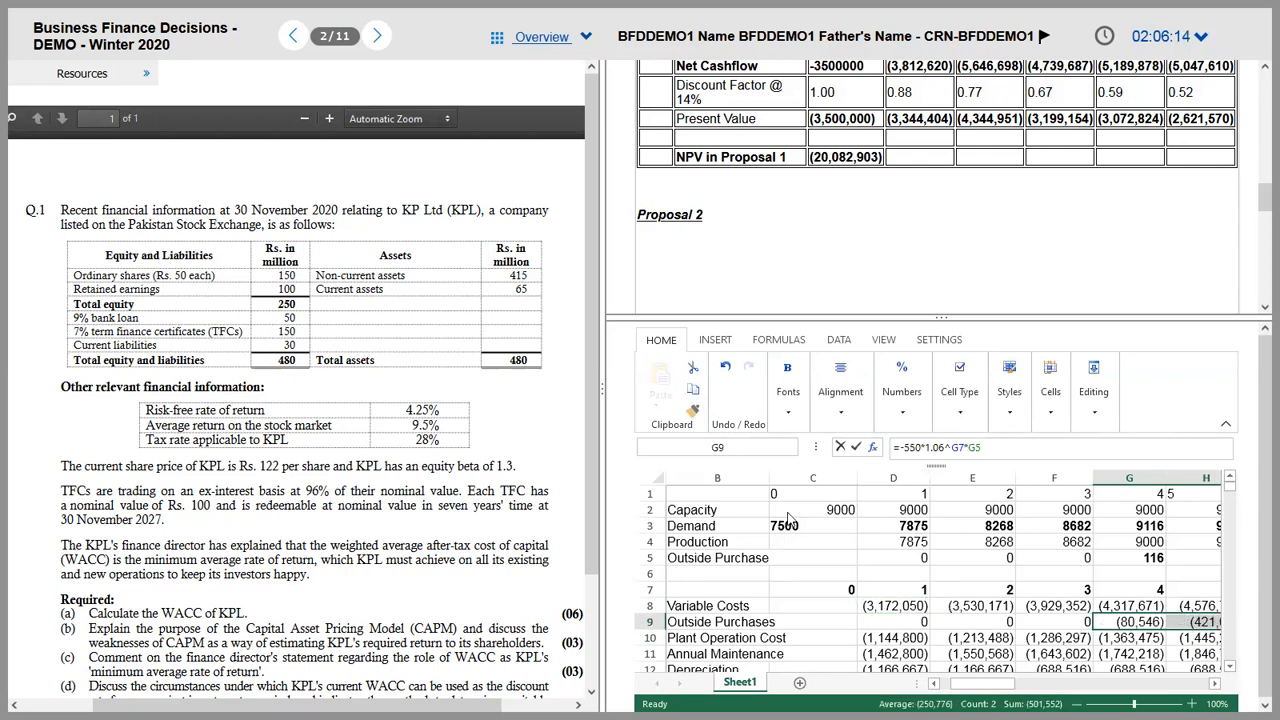
pyautogui.click(712, 642)
# Step: Change plant operation cost to Rs. 70,000 monthly (=-70000*12*1.06^D7) across all five years
pyautogui.press('Right')
pyautogui.press('Right')
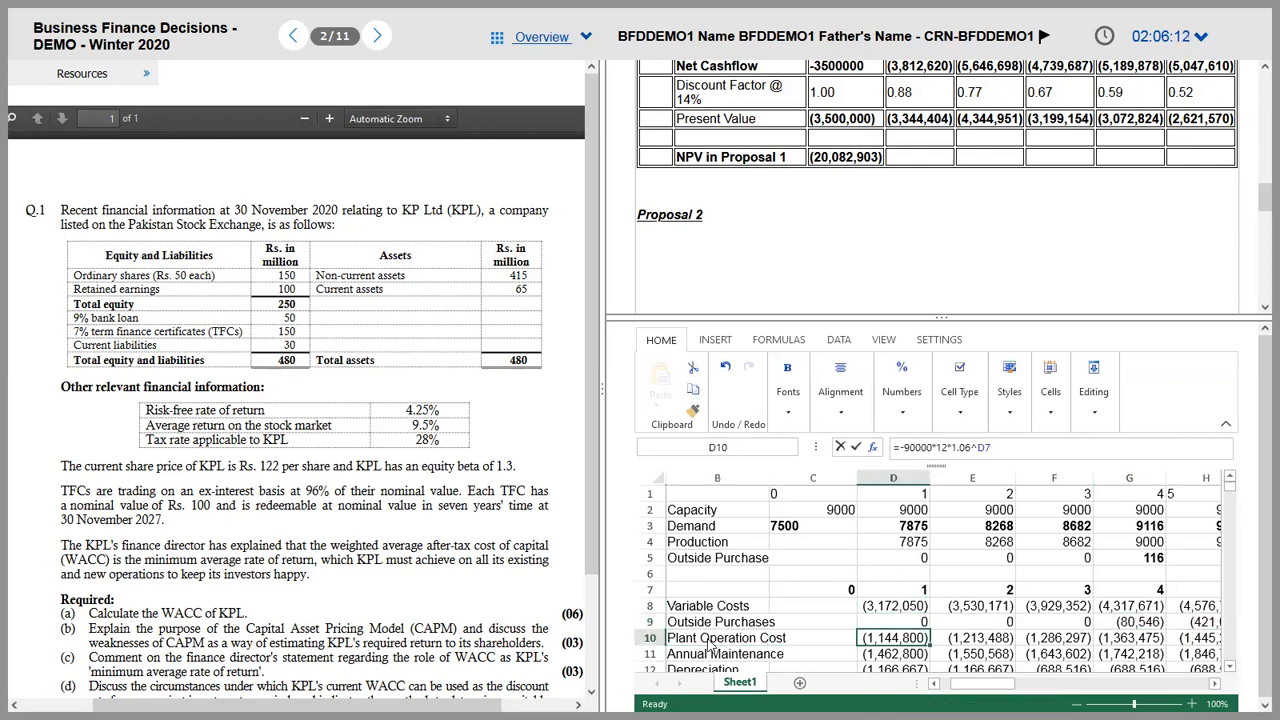
pyautogui.hotkey('alt', 'Tab')
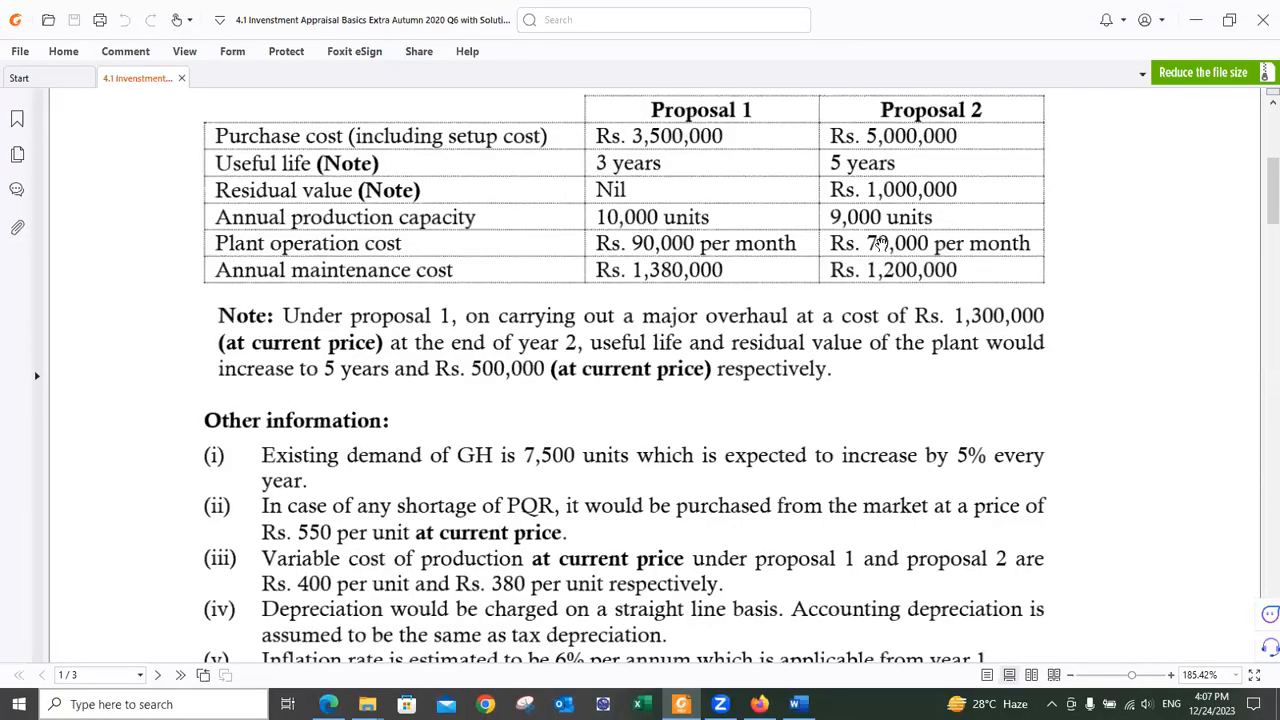
pyautogui.hotkey('alt', 'Tab')
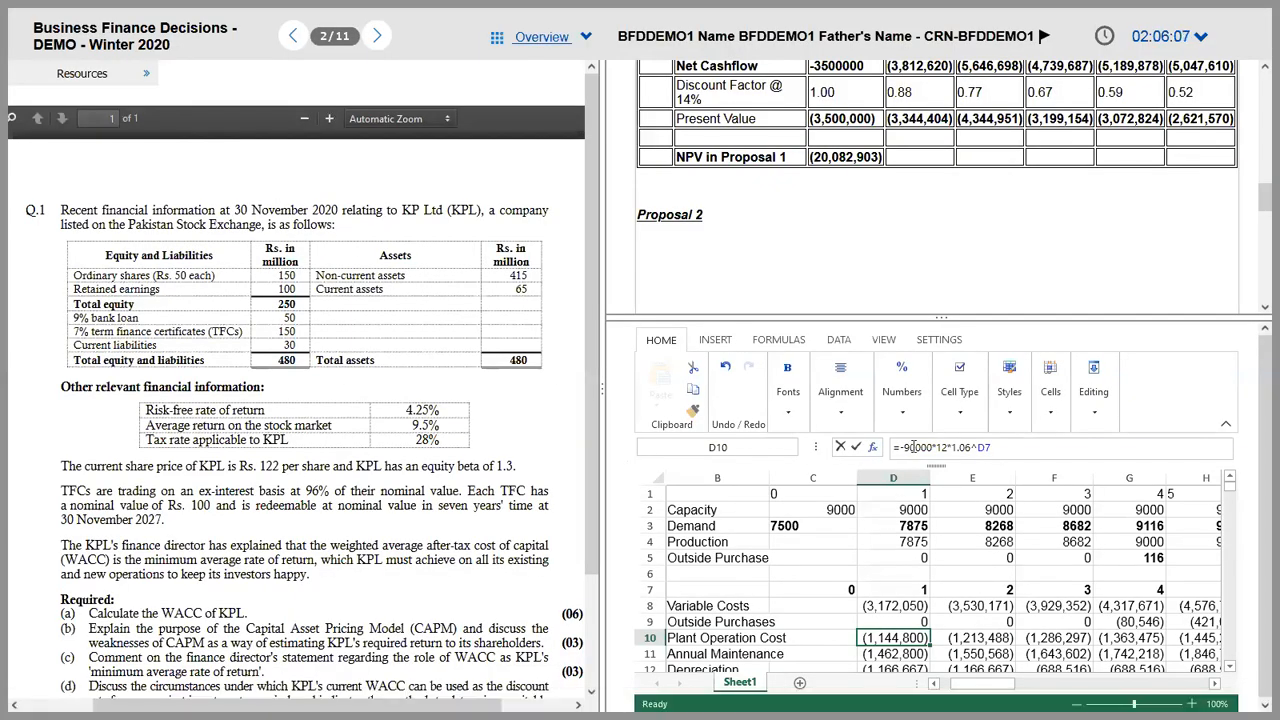
pyautogui.click(910, 451)
pyautogui.press('BackSpace')
pyautogui.write('7')
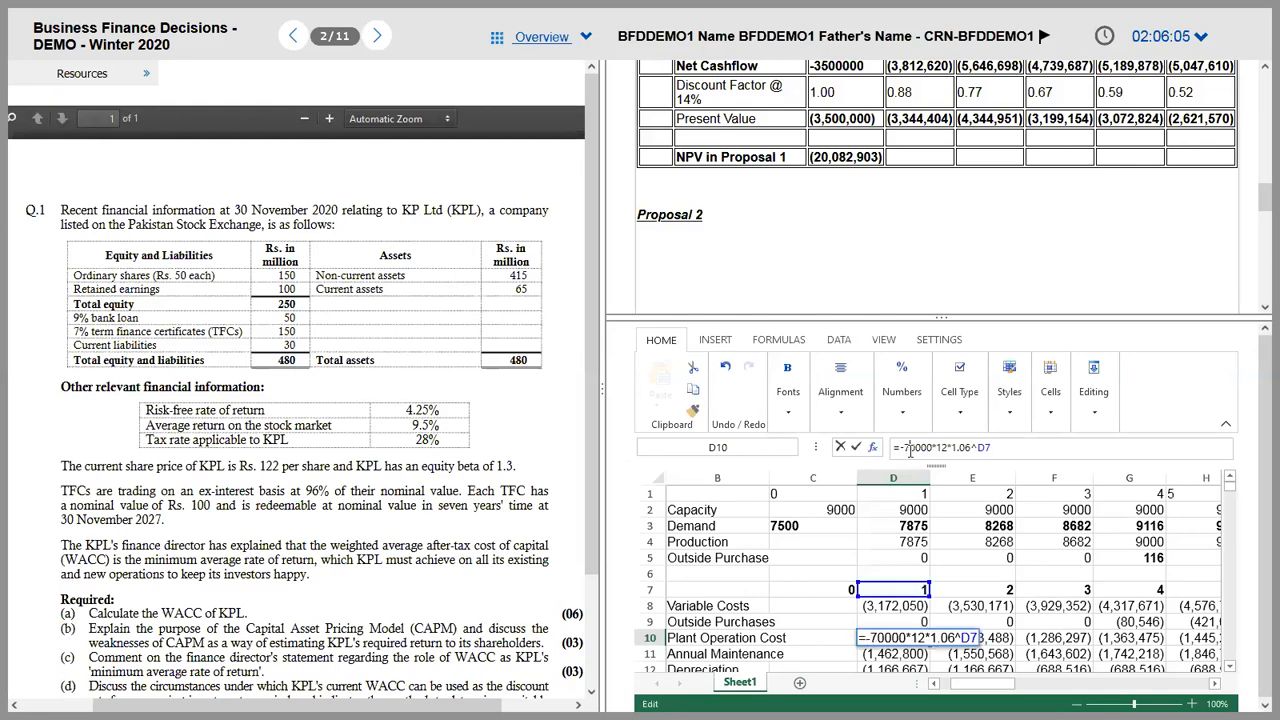
pyautogui.press('Tab')
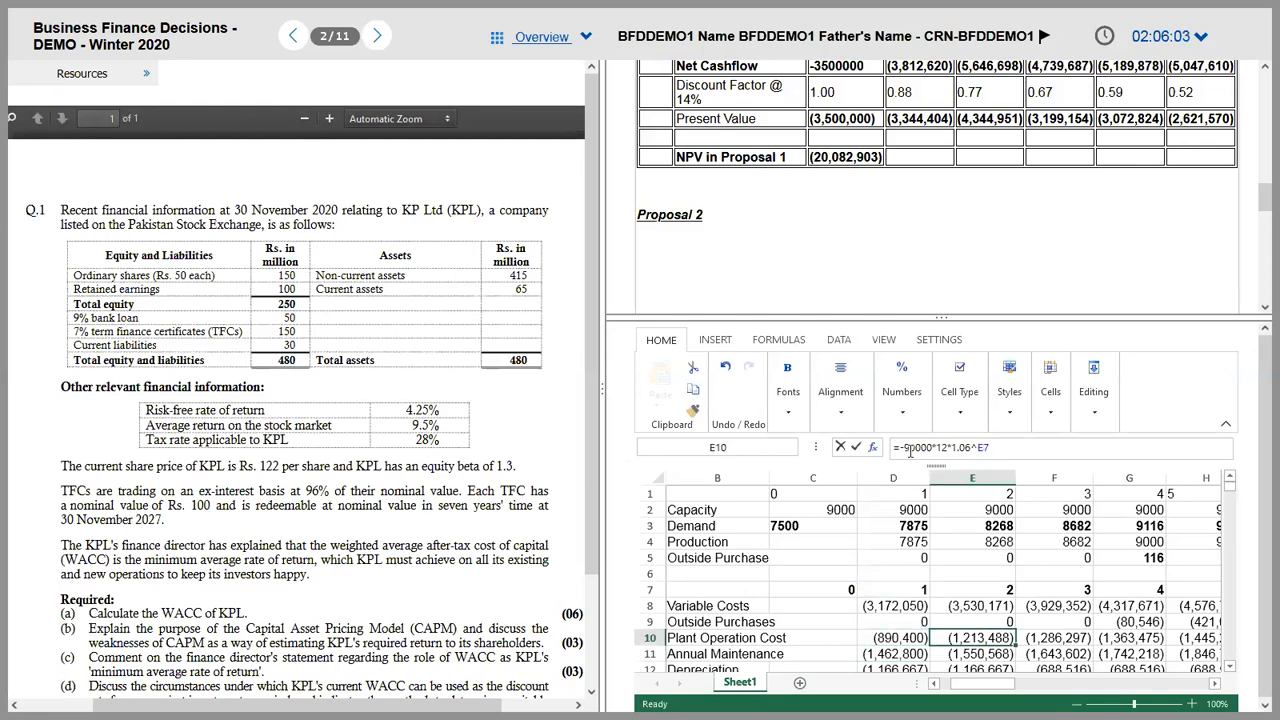
pyautogui.press('Left')
pyautogui.press('Right')
pyautogui.press('Left')
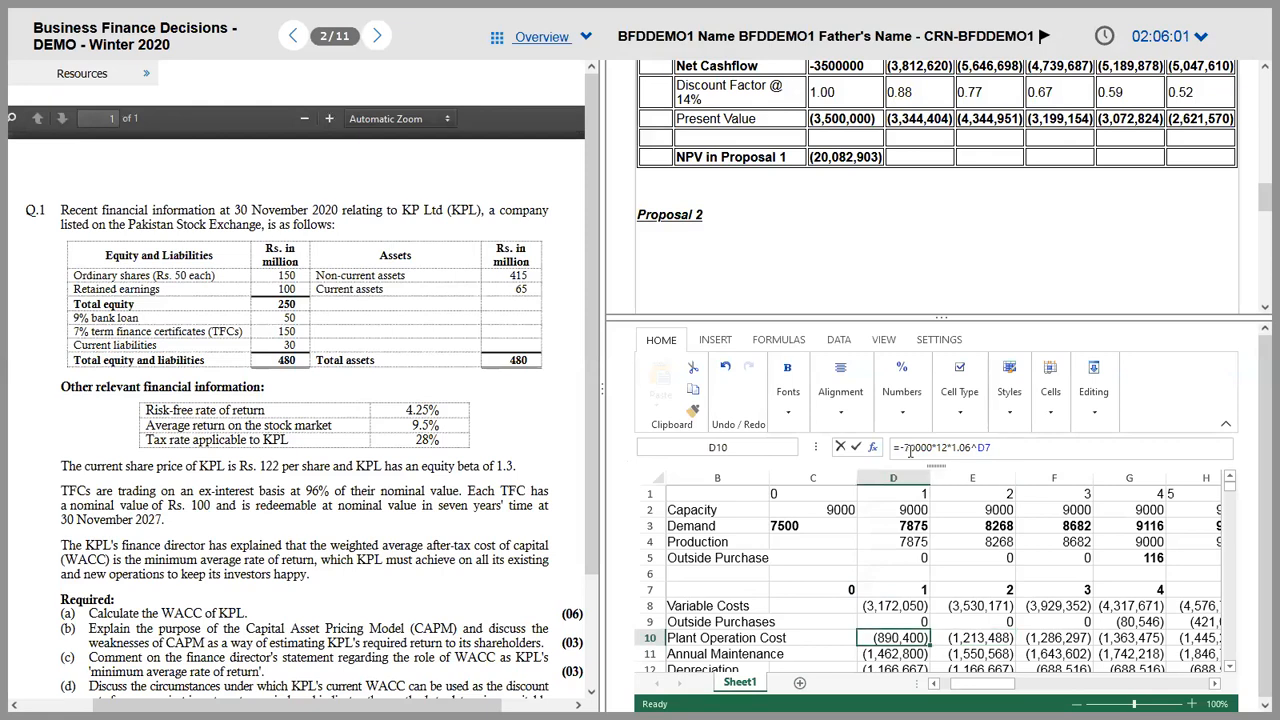
pyautogui.hotkey('ctrl', 'c')
pyautogui.hotkey('shift', 'Right')
pyautogui.hotkey('shift', 'Right')
pyautogui.hotkey('shift', 'Right')
pyautogui.hotkey('shift', 'Right')
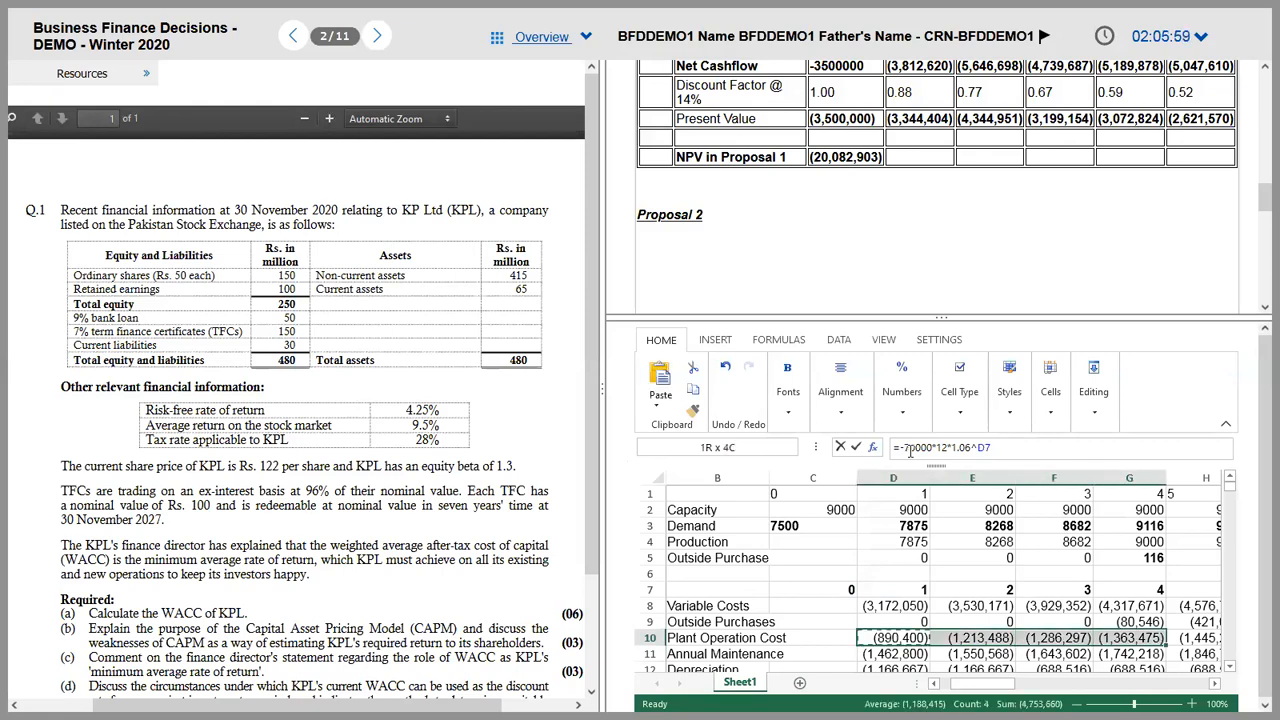
pyautogui.hotkey('ctrl', 'v')
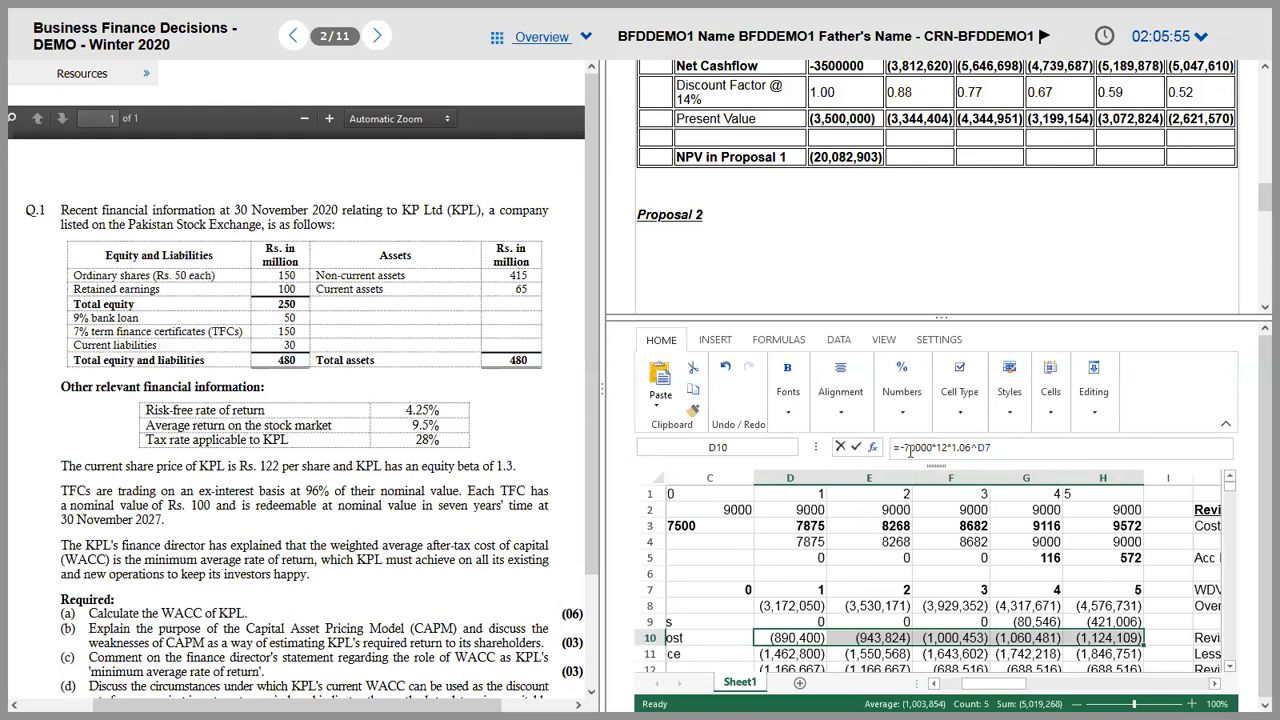
# Step: Change annual maintenance to Rs. 1,200,000 inflated at 6% and fill it across years 1–5
pyautogui.press('Down')
pyautogui.press('Left')
pyautogui.press('Left')
pyautogui.press('Left')
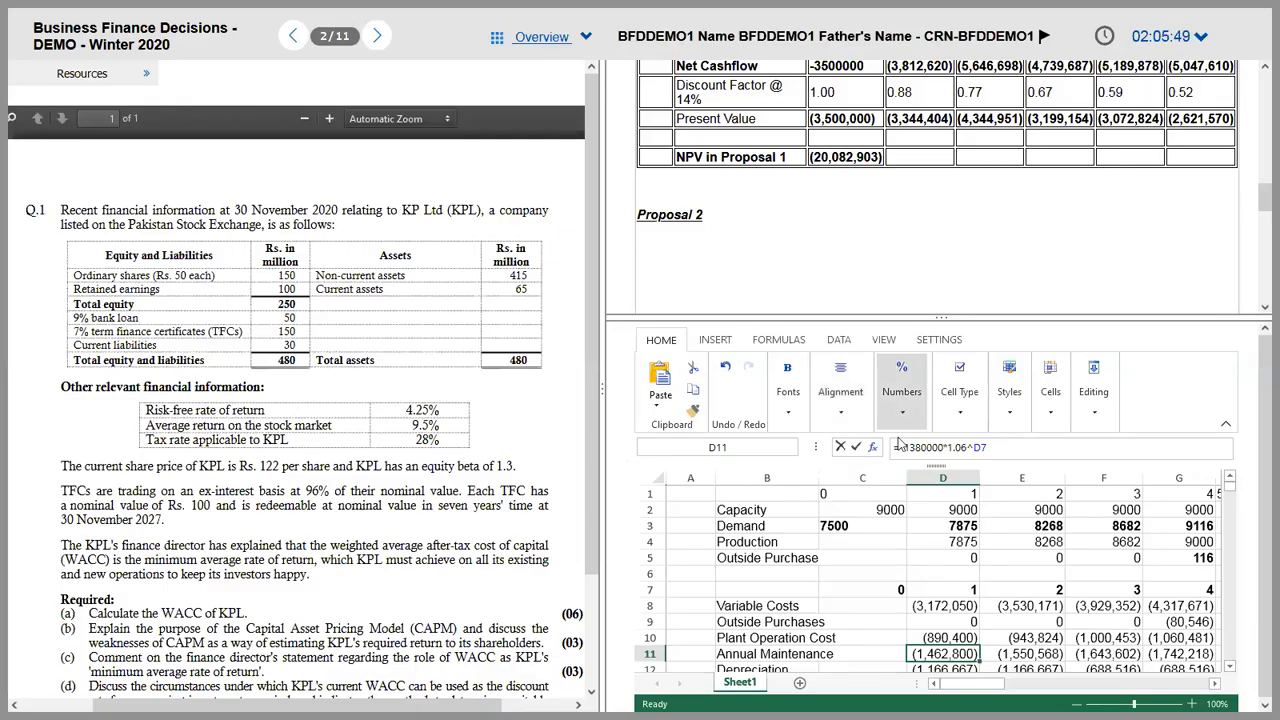
pyautogui.click(921, 447)
pyautogui.press('BackSpace')
pyautogui.press('BackSpace')
pyautogui.write('200')
pyautogui.press('Return')
pyautogui.press('Up')
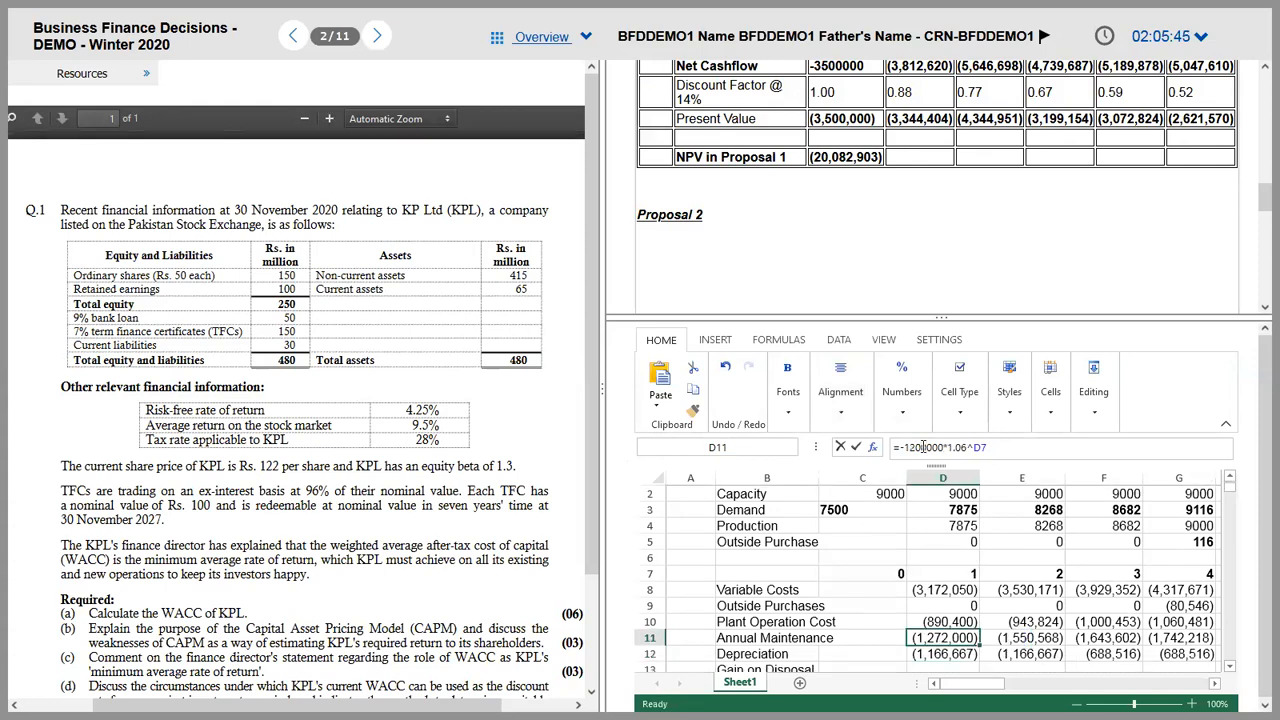
pyautogui.hotkey('shift', 'Right')
pyautogui.hotkey('shift', 'Right')
pyautogui.hotkey('shift', 'Right')
pyautogui.hotkey('shift', 'Right')
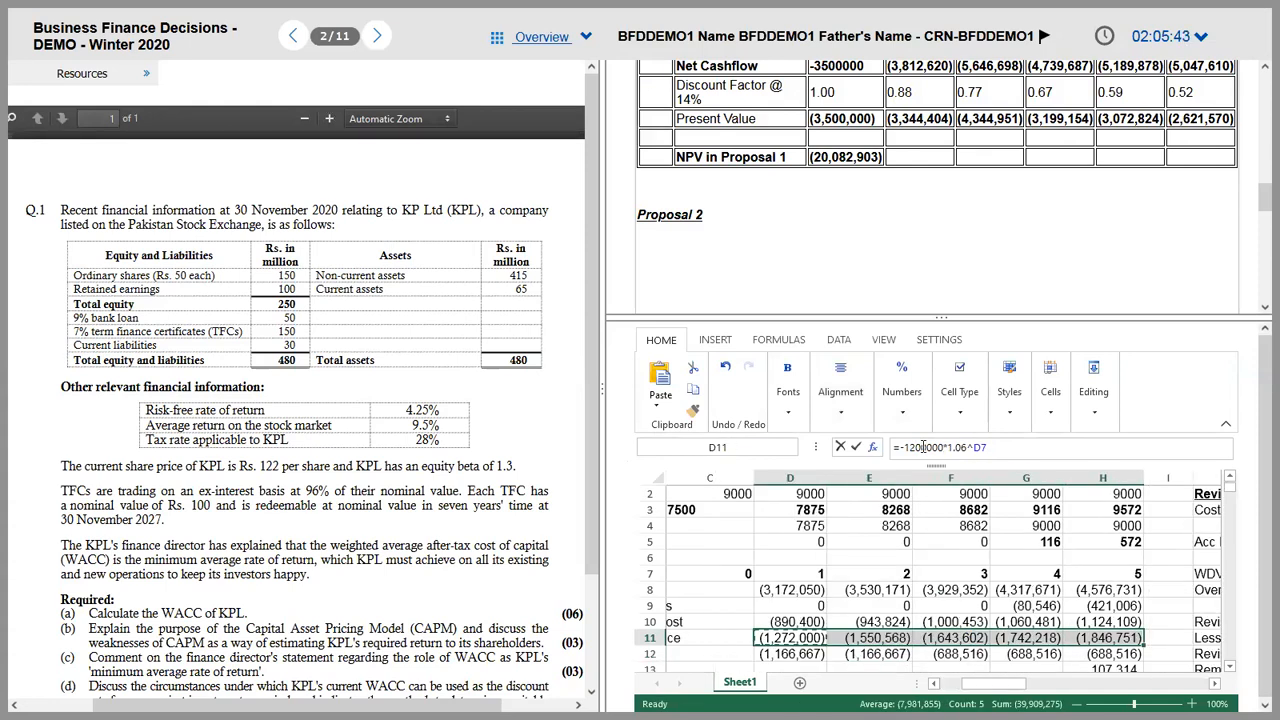
pyautogui.hotkey('ctrl', 'r')
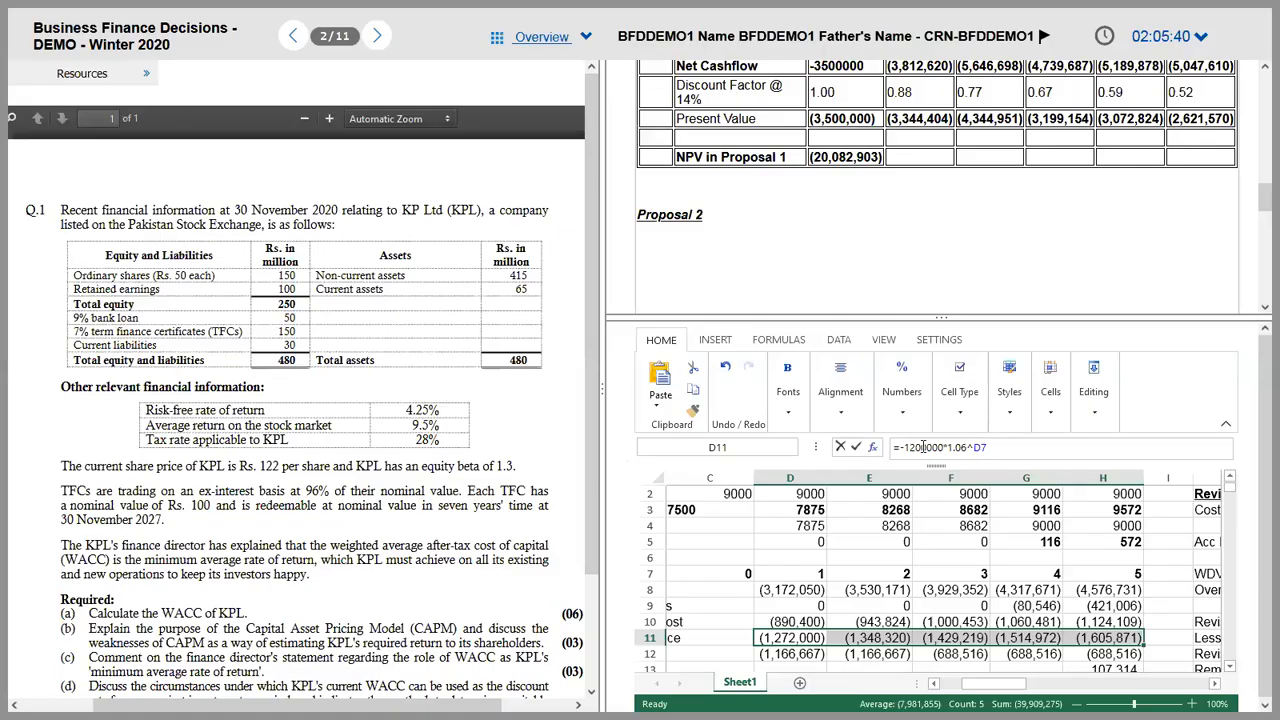
pyautogui.press('Down')
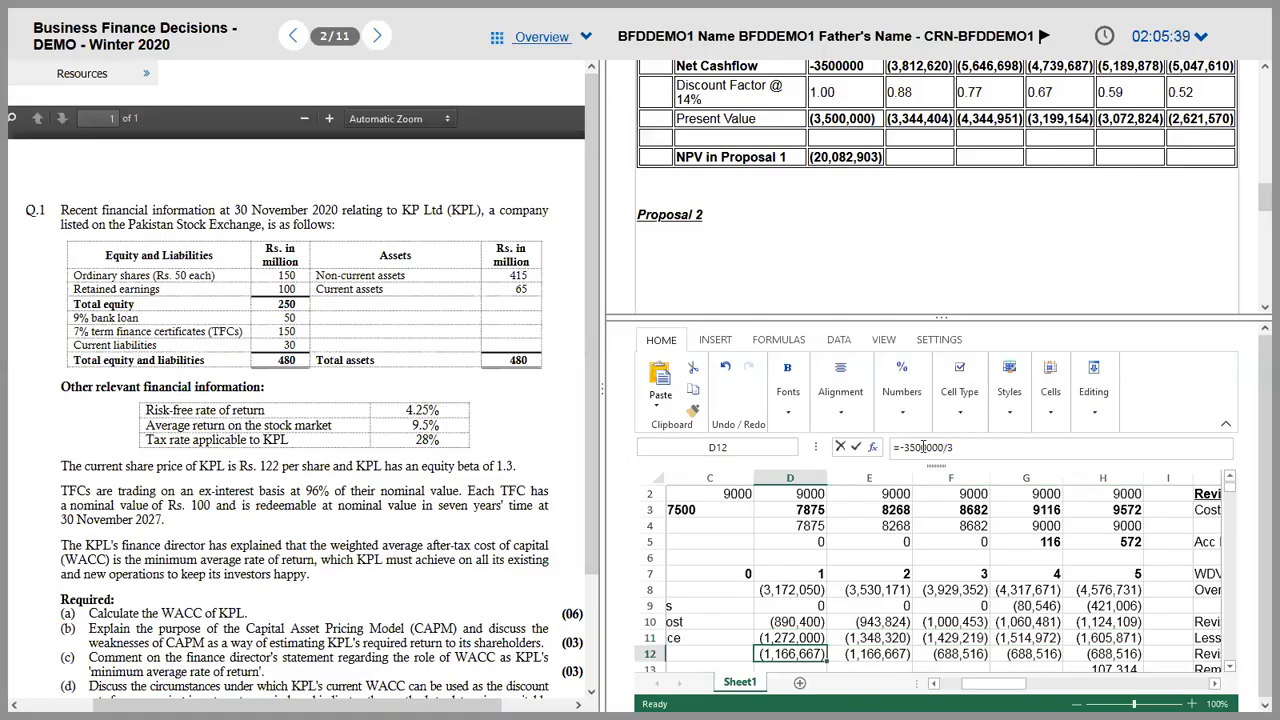
pyautogui.press('Left')
pyautogui.press('Left')
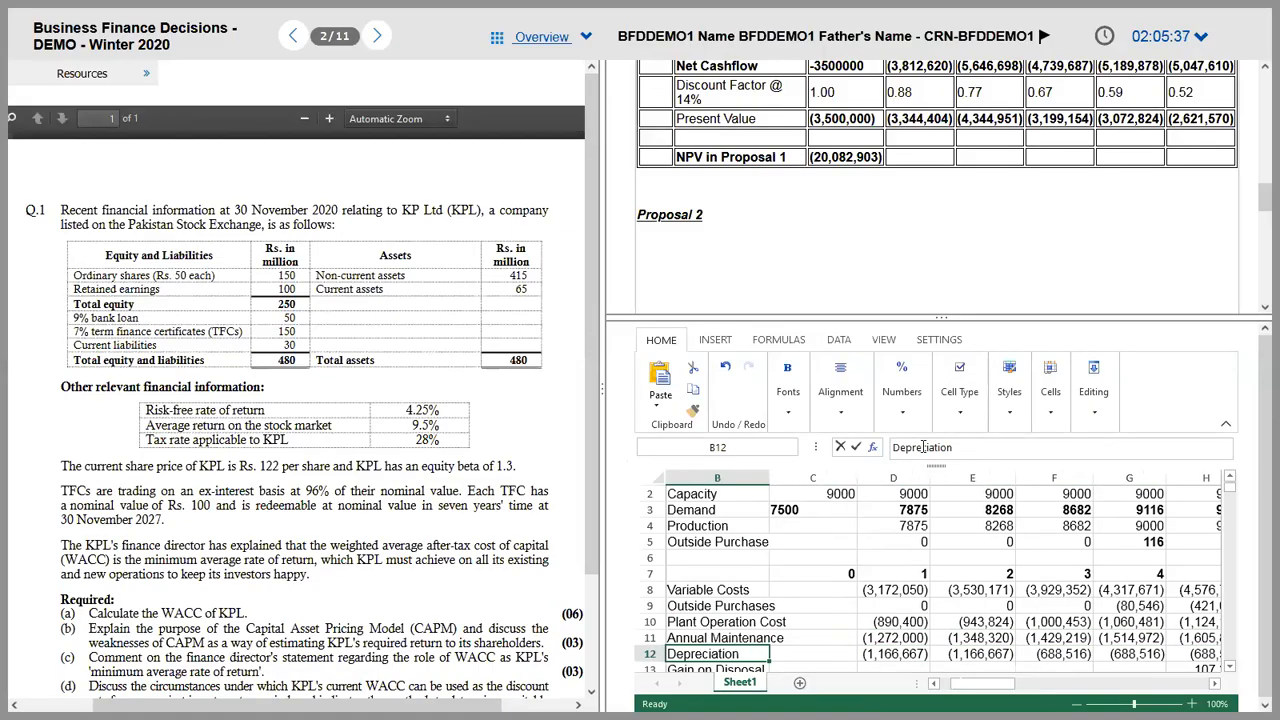
pyautogui.press('Right')
pyautogui.press('Right')
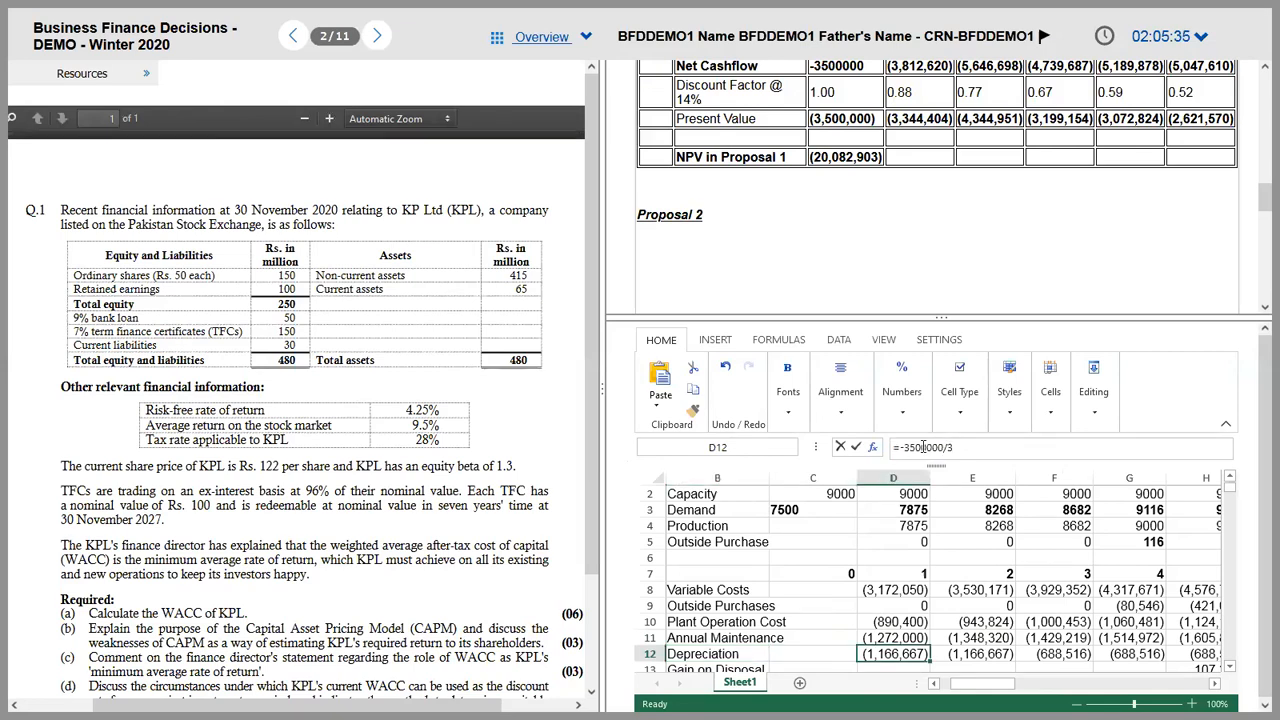
pyautogui.press('Right')
pyautogui.press('Right')
pyautogui.write('=(50')
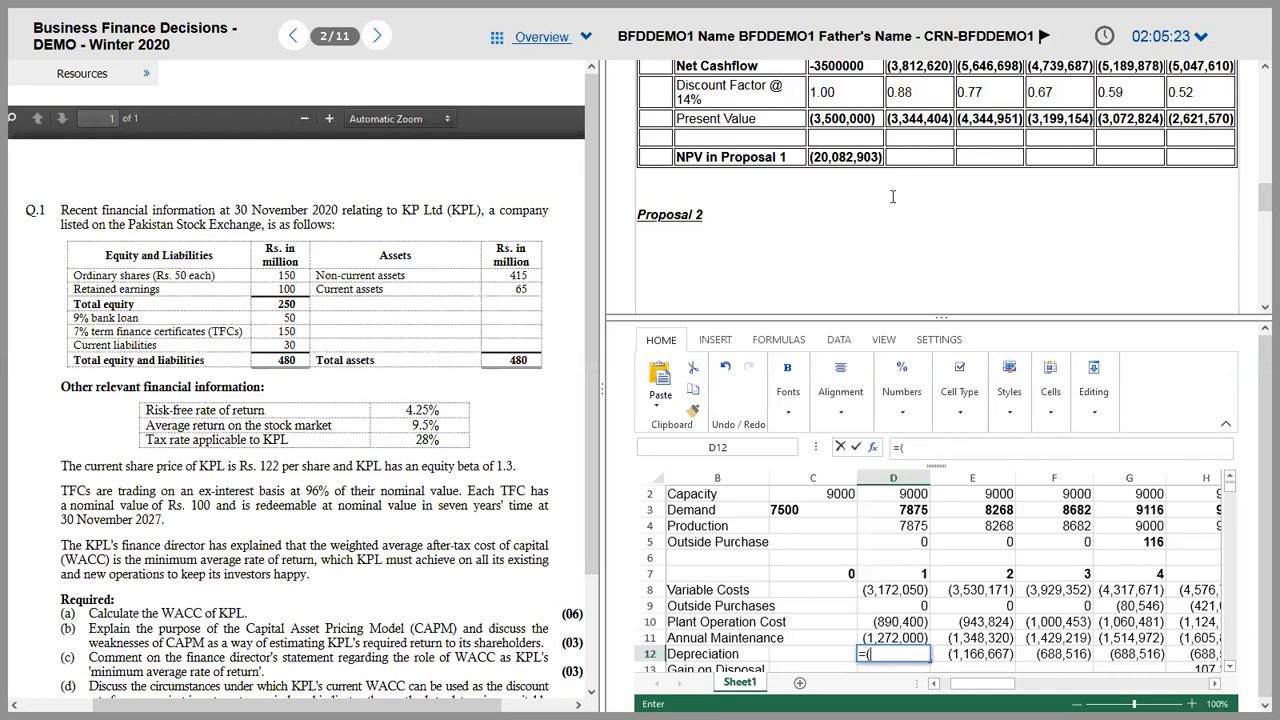
pyautogui.press('BackSpace')
pyautogui.press('BackSpace')
pyautogui.press('BackSpace')
pyautogui.write('-(5000000')
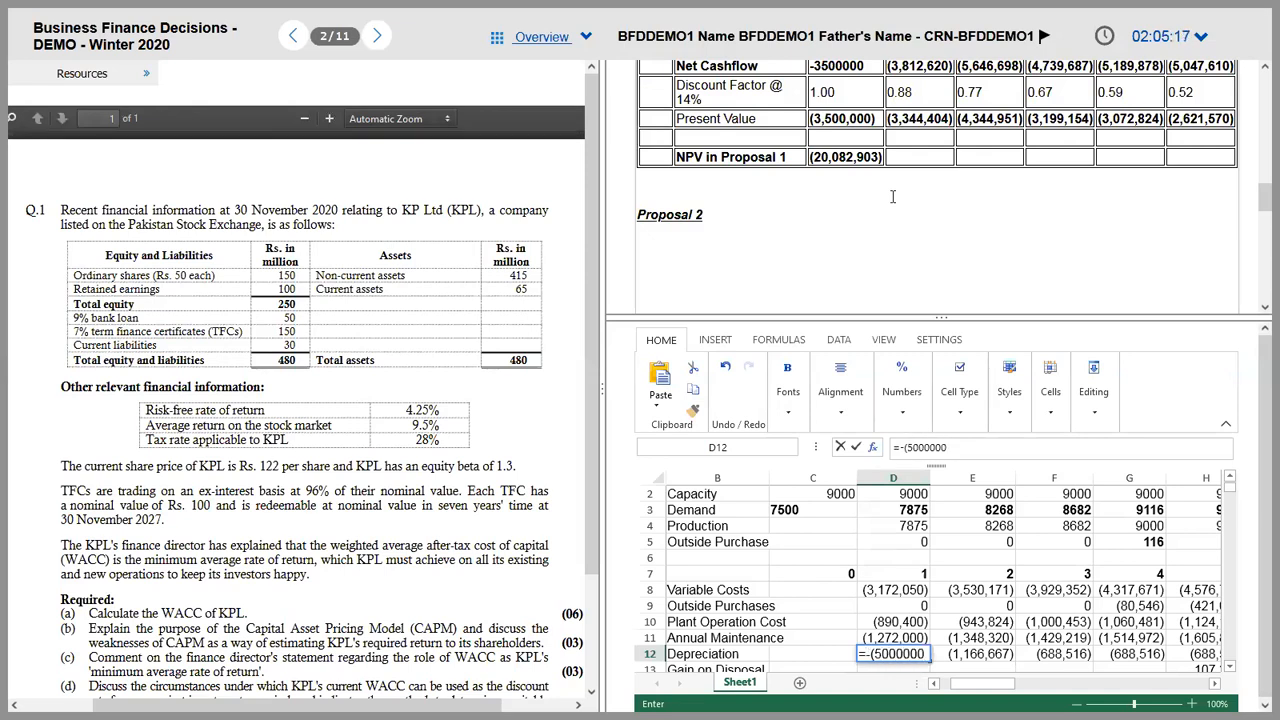
pyautogui.write('-1000000)/5')
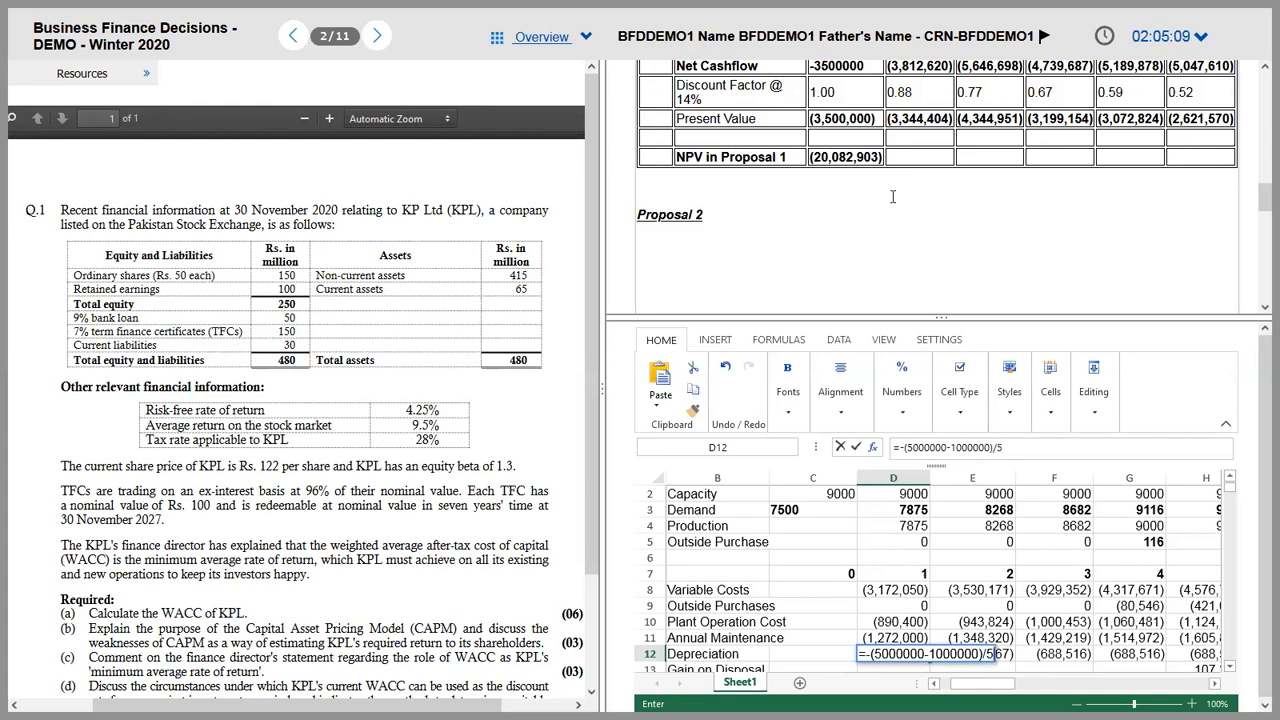
pyautogui.press('Return')
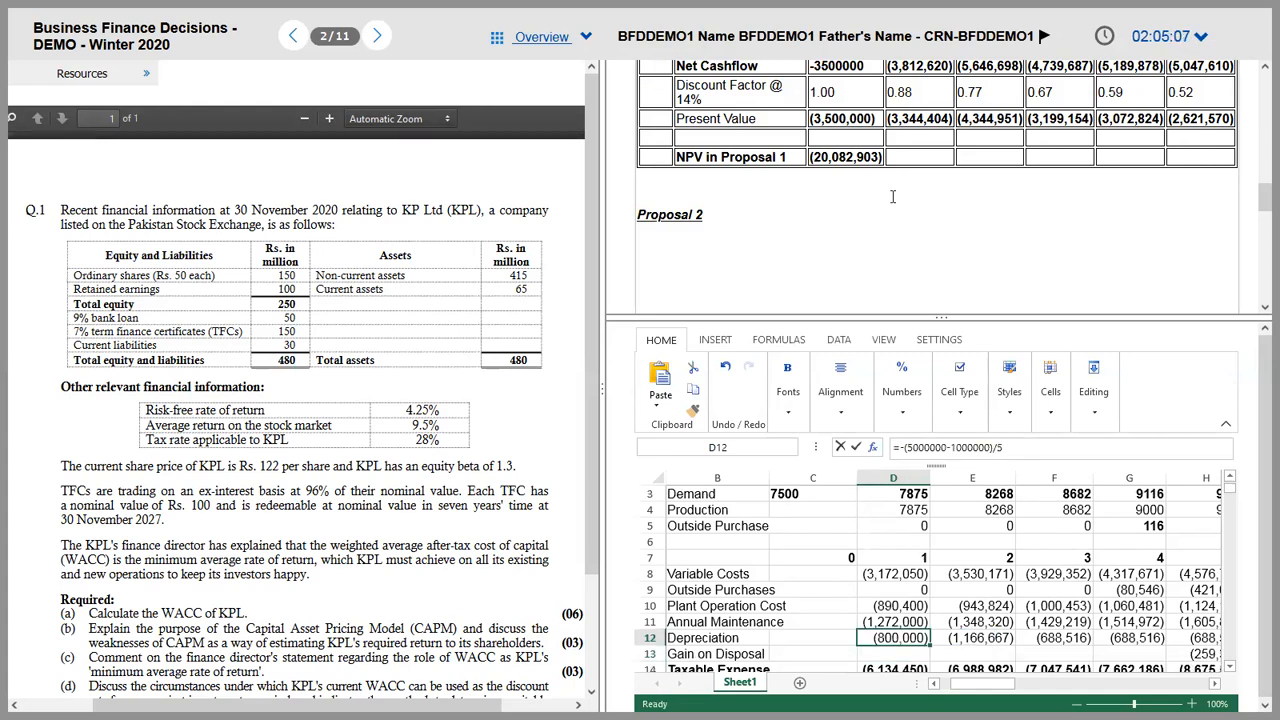
pyautogui.hotkey('shift', 'Right')
pyautogui.hotkey('shift', 'Right')
pyautogui.hotkey('shift', 'Right')
pyautogui.hotkey('shift', 'Right')
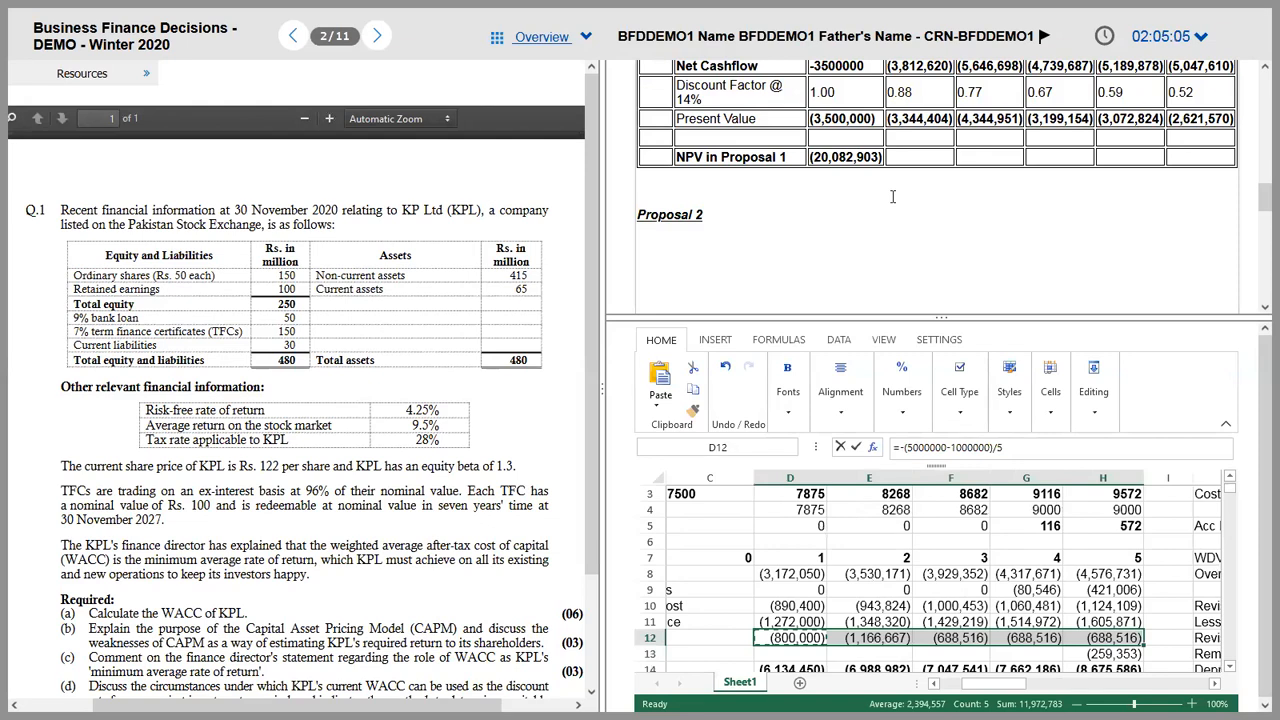
pyautogui.hotkey('ctrl', 'v')
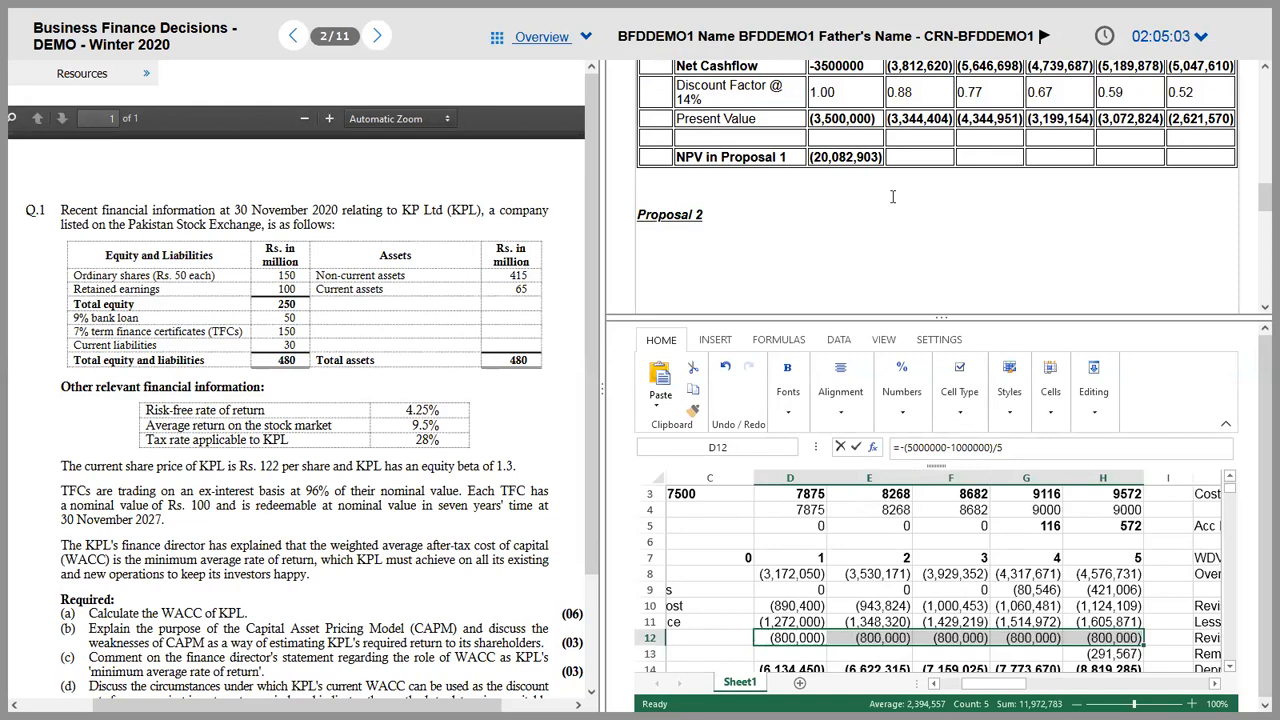
# Step: Check the year-2 depreciation and year-5 Gain on Disposal, ending at the column J working
pyautogui.press('Down')
pyautogui.press('Left')
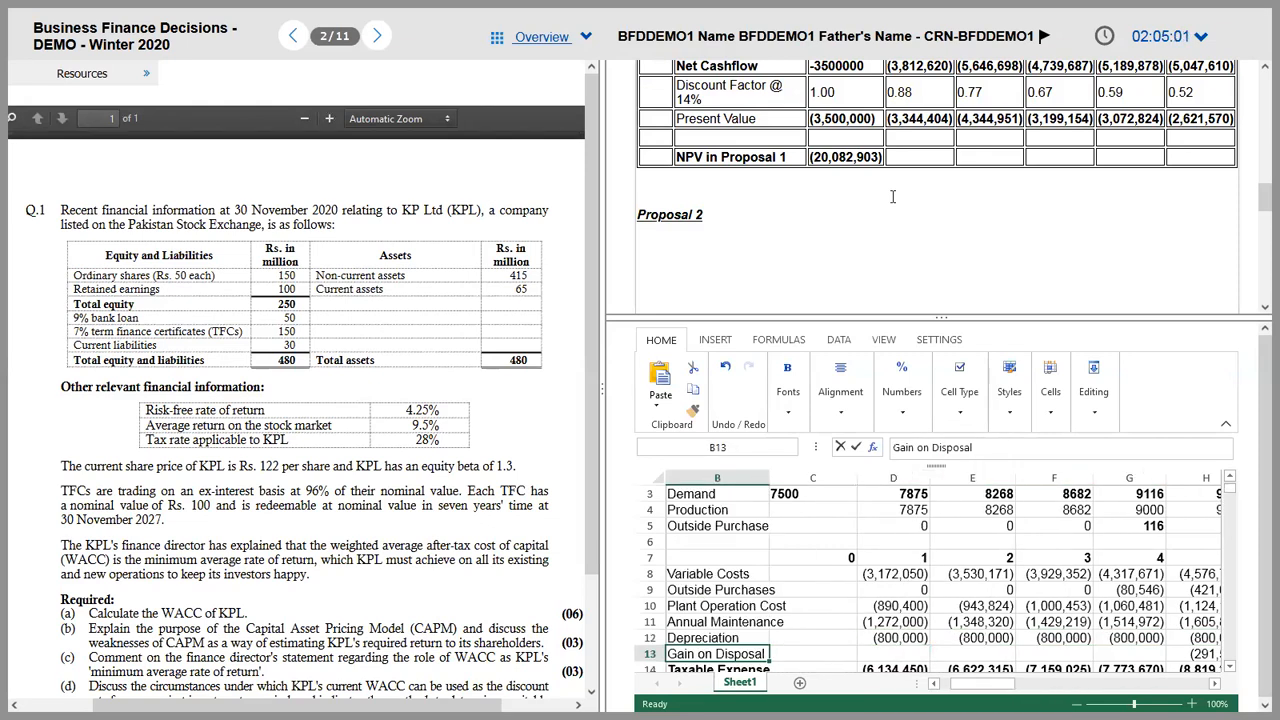
pyautogui.press('Right')
pyautogui.press('Right')
pyautogui.press('Up')
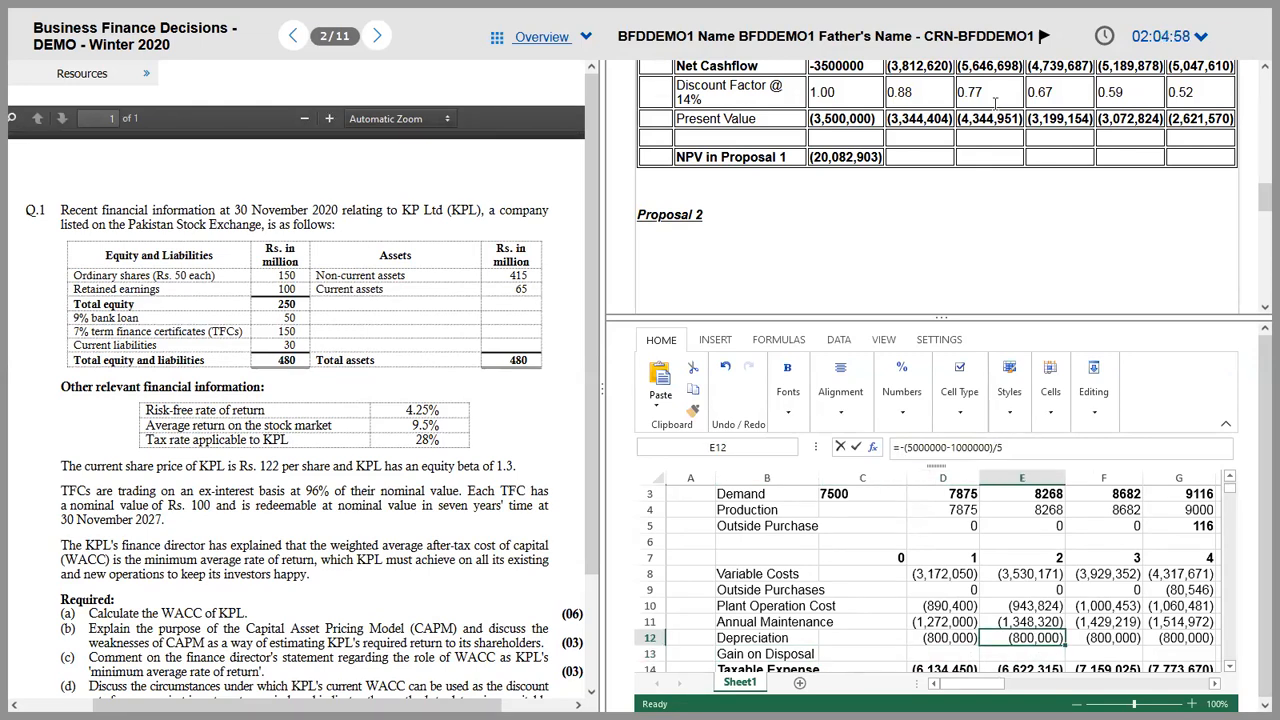
pyautogui.press('Right')
pyautogui.press('Right')
pyautogui.press('Right')
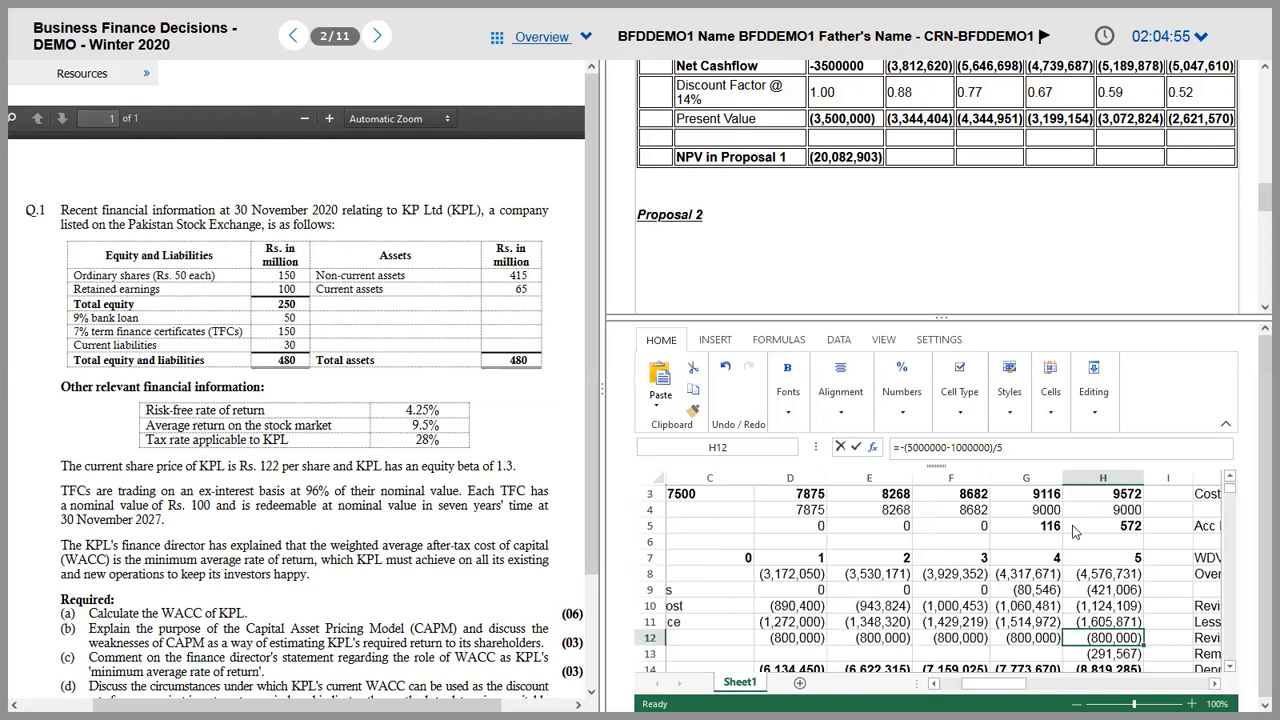
pyautogui.press('Down')
pyautogui.press('Down')
pyautogui.press('Right')
pyautogui.press('Up')
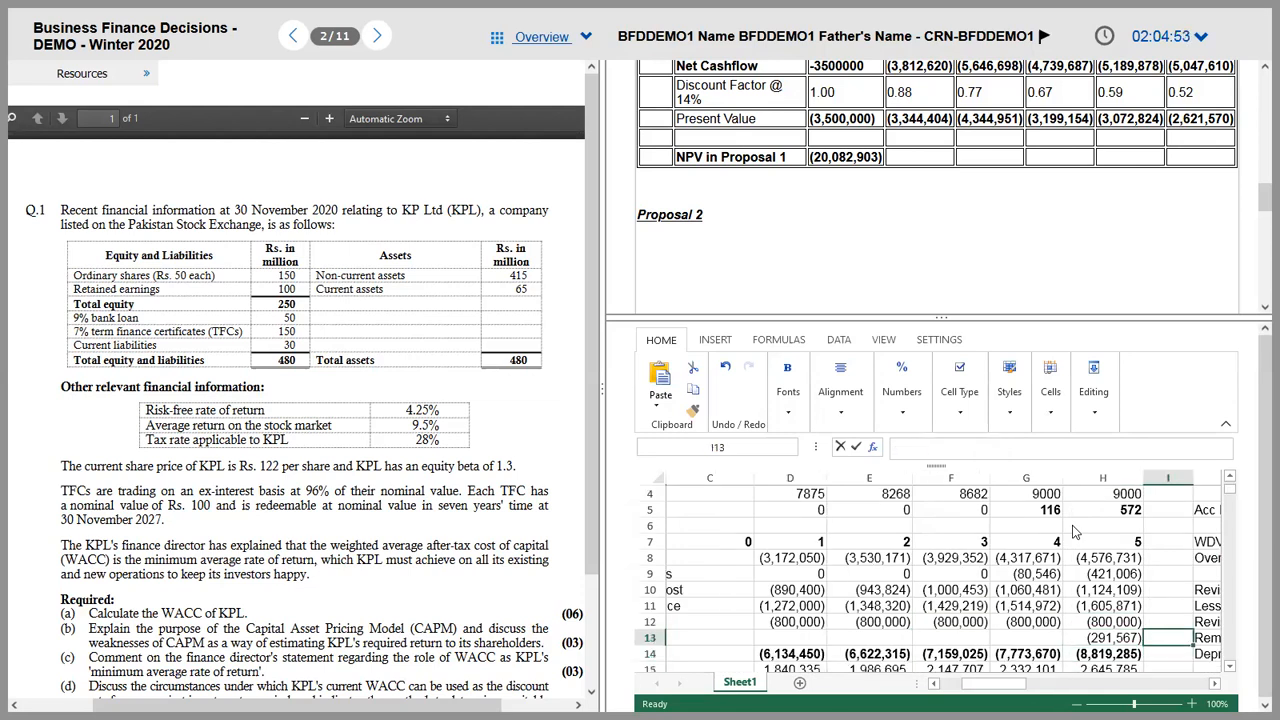
pyautogui.press('Right')
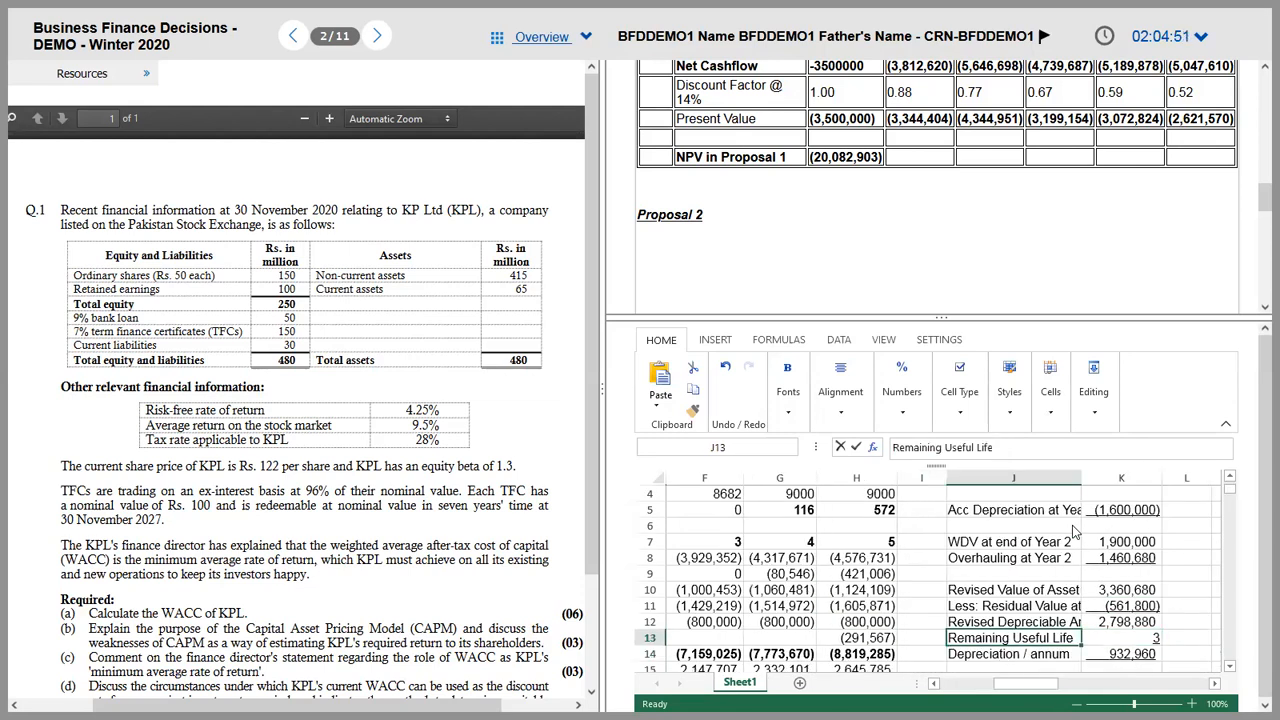
# Step: Clear the old revised-depreciation working in J2:K15
pyautogui.press('Up')
pyautogui.press('Up')
pyautogui.press('Up')
pyautogui.press('Up')
pyautogui.press('Up')
pyautogui.press('Up')
pyautogui.press('Up')
pyautogui.press('Up')
pyautogui.press('Up')
pyautogui.press('Up')
pyautogui.press('Up')
pyautogui.hotkey('shift', 'Right')
pyautogui.hotkey('shift', 'Down')
pyautogui.hotkey('shift', 'Down')
pyautogui.hotkey('shift', 'Down')
pyautogui.hotkey('shift', 'Down')
pyautogui.hotkey('shift', 'Down')
pyautogui.hotkey('shift', 'Down')
pyautogui.hotkey('shift', 'Down')
pyautogui.hotkey('shift', 'Down')
pyautogui.hotkey('shift', 'Down')
pyautogui.hotkey('shift', 'Down')
pyautogui.hotkey('shift', 'Down')
pyautogui.hotkey('shift', 'Down')
pyautogui.hotkey('shift', 'Down')
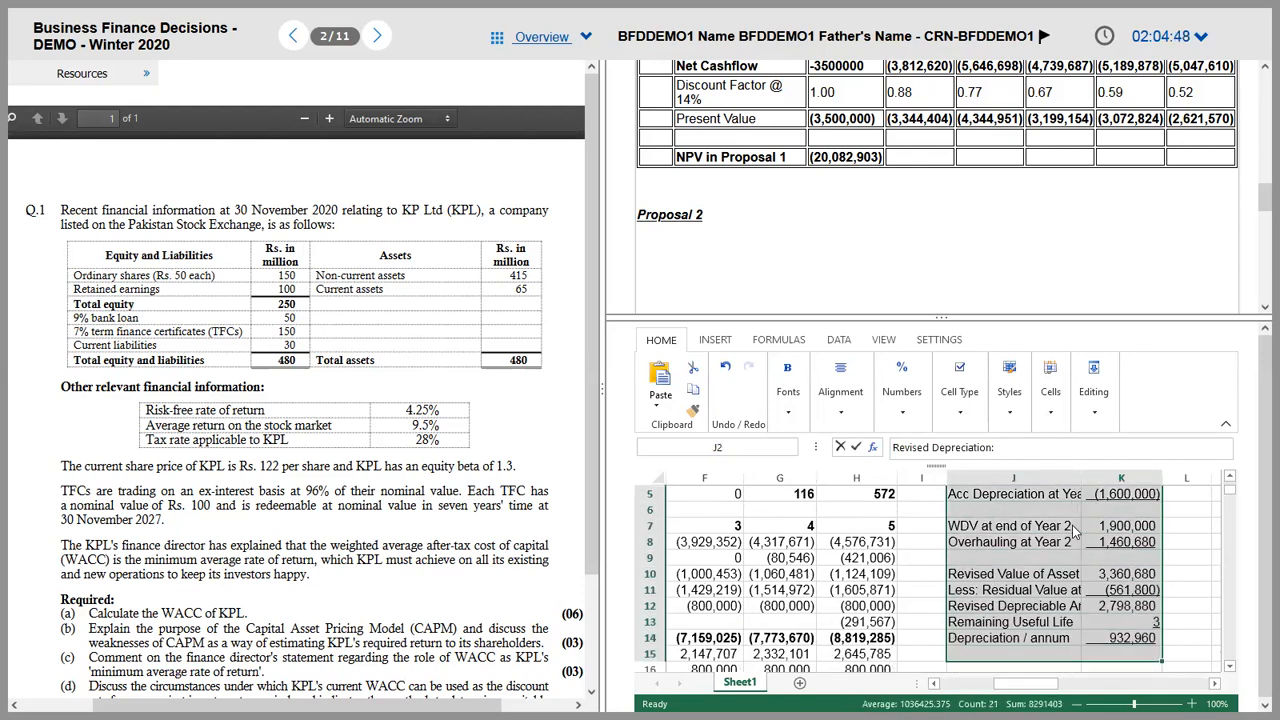
pyautogui.press('Delete')
# Step: Delete the blank column J as an entire column, shifting the Gain or Loss on Disposal block left
pyautogui.press('Right')
pyautogui.press('Right')
pyautogui.press('Right')
pyautogui.press('Right')
pyautogui.press('Right')
pyautogui.press('Right')
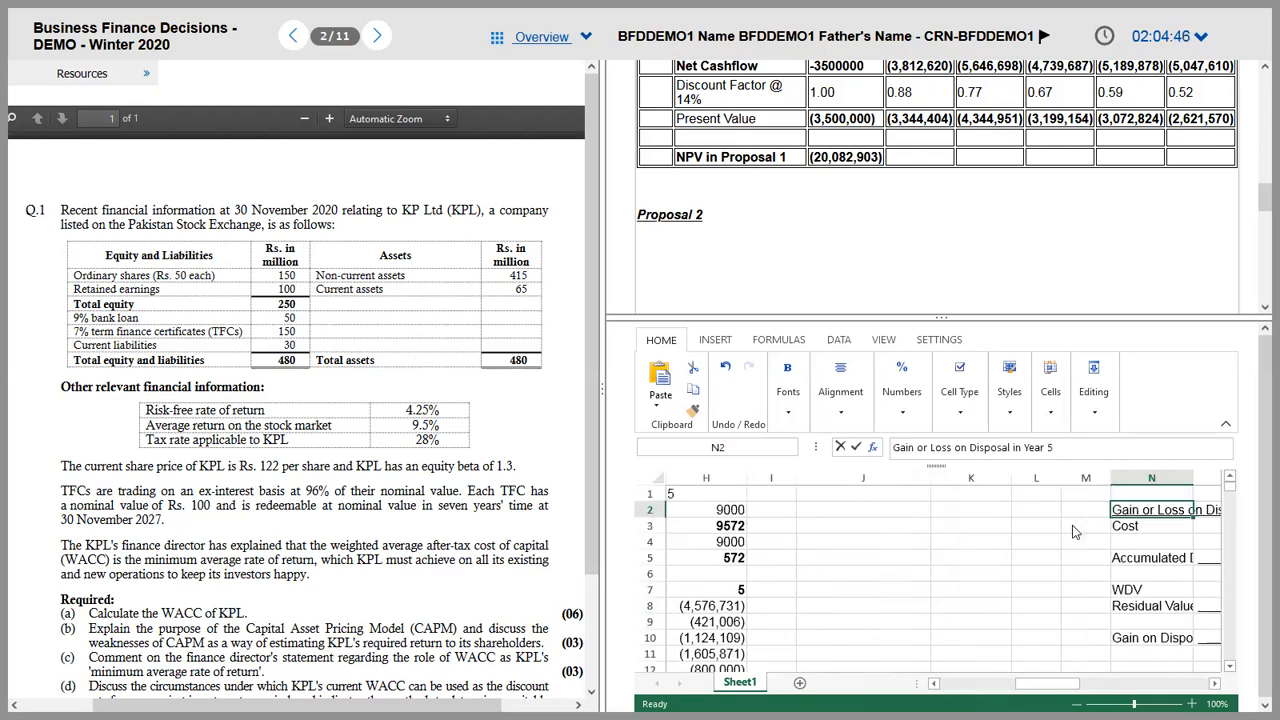
pyautogui.press('Left')
pyautogui.press('Left')
pyautogui.press('Left')
pyautogui.press('Left')
pyautogui.press('Left')
pyautogui.press('Left')
pyautogui.press('Left')
pyautogui.press('Left')
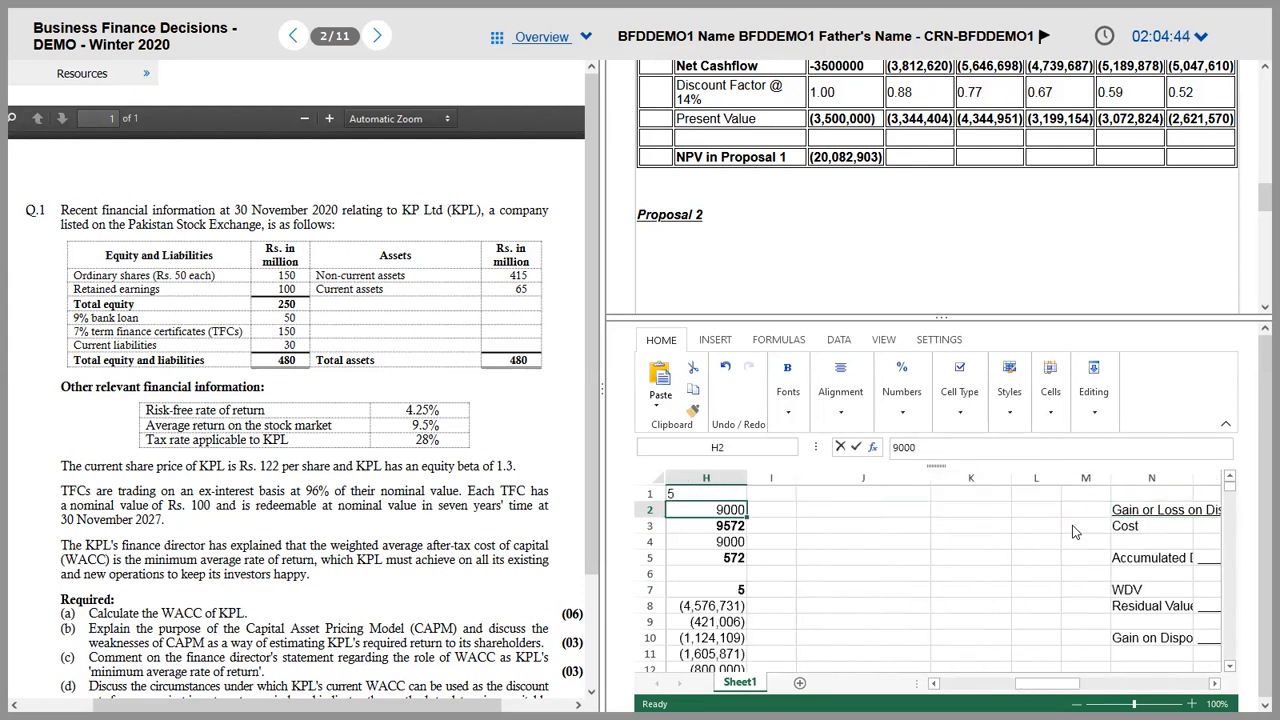
pyautogui.click(882, 478)
pyautogui.moveTo(965, 482); pyautogui.dragTo(1029, 482)
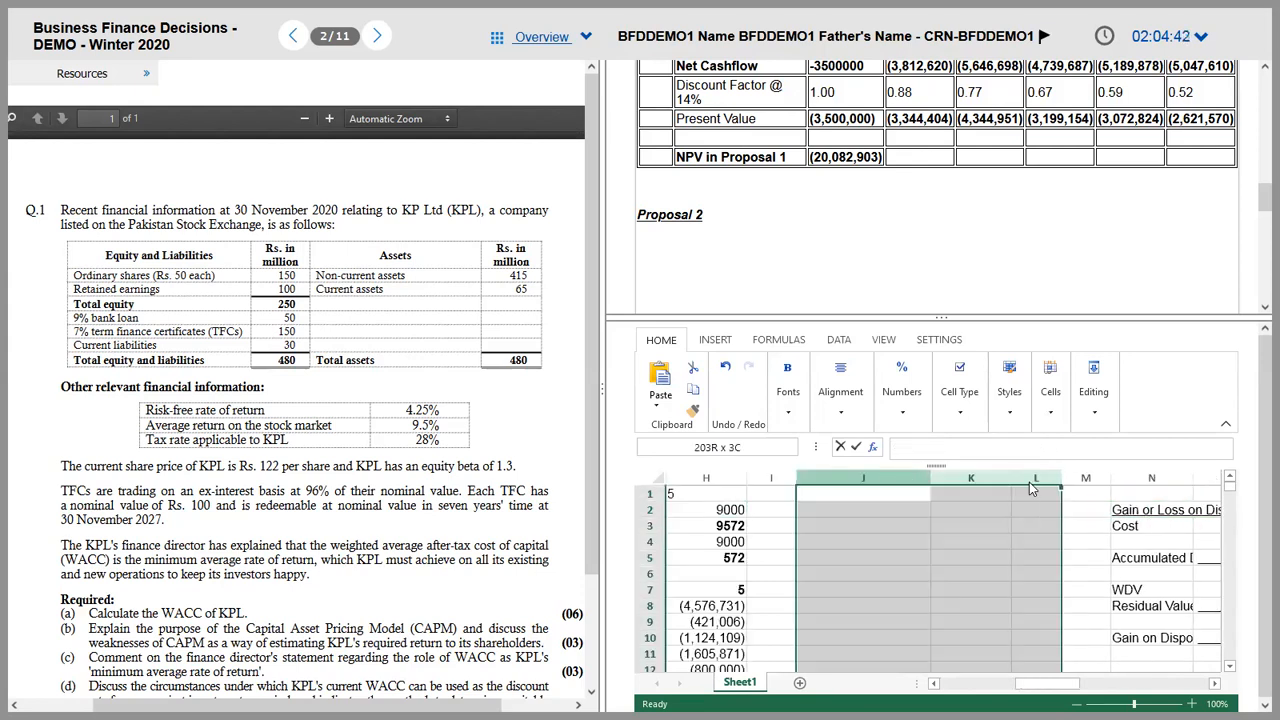
pyautogui.rightClick(1005, 496)
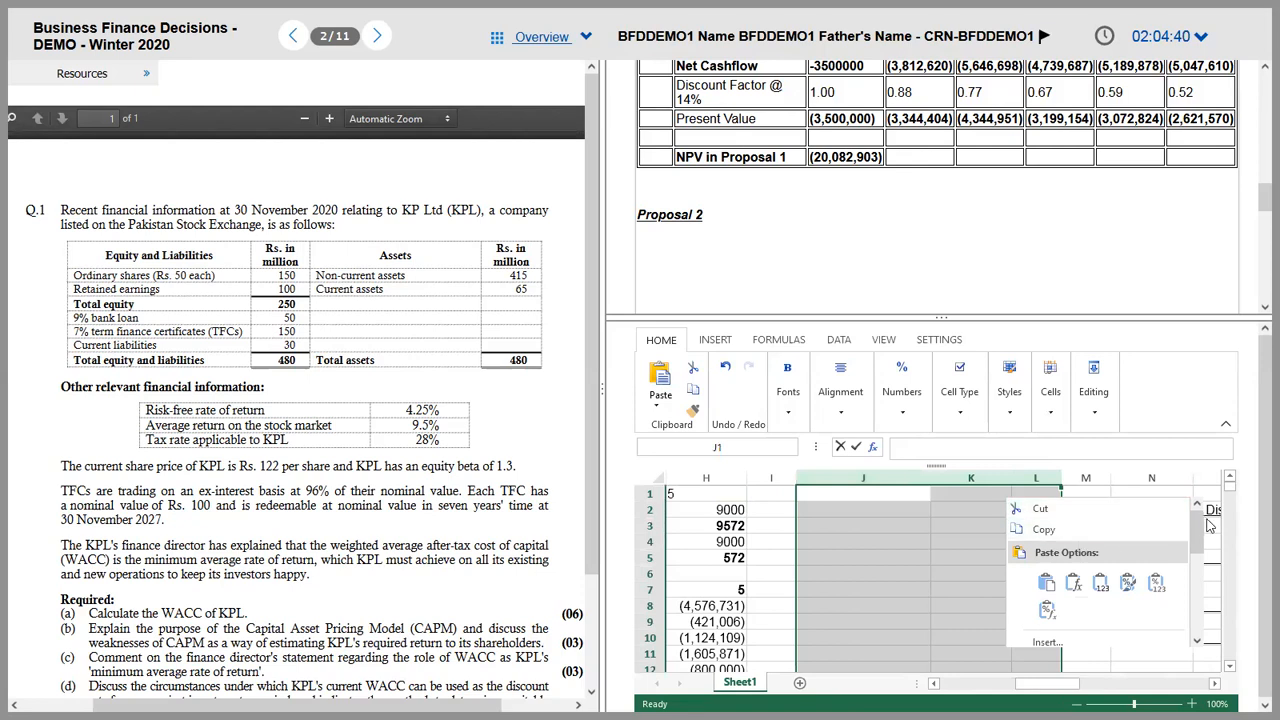
pyautogui.scroll(-1, 1197, 525)
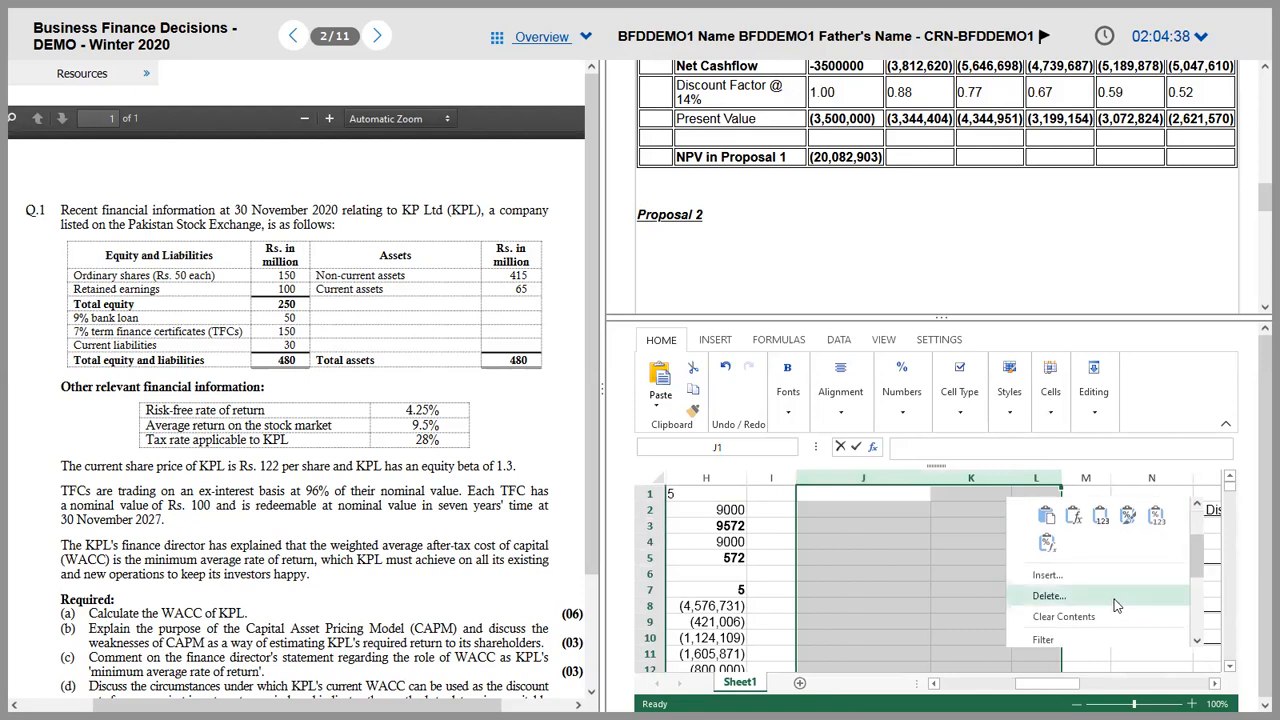
pyautogui.click(1064, 616)
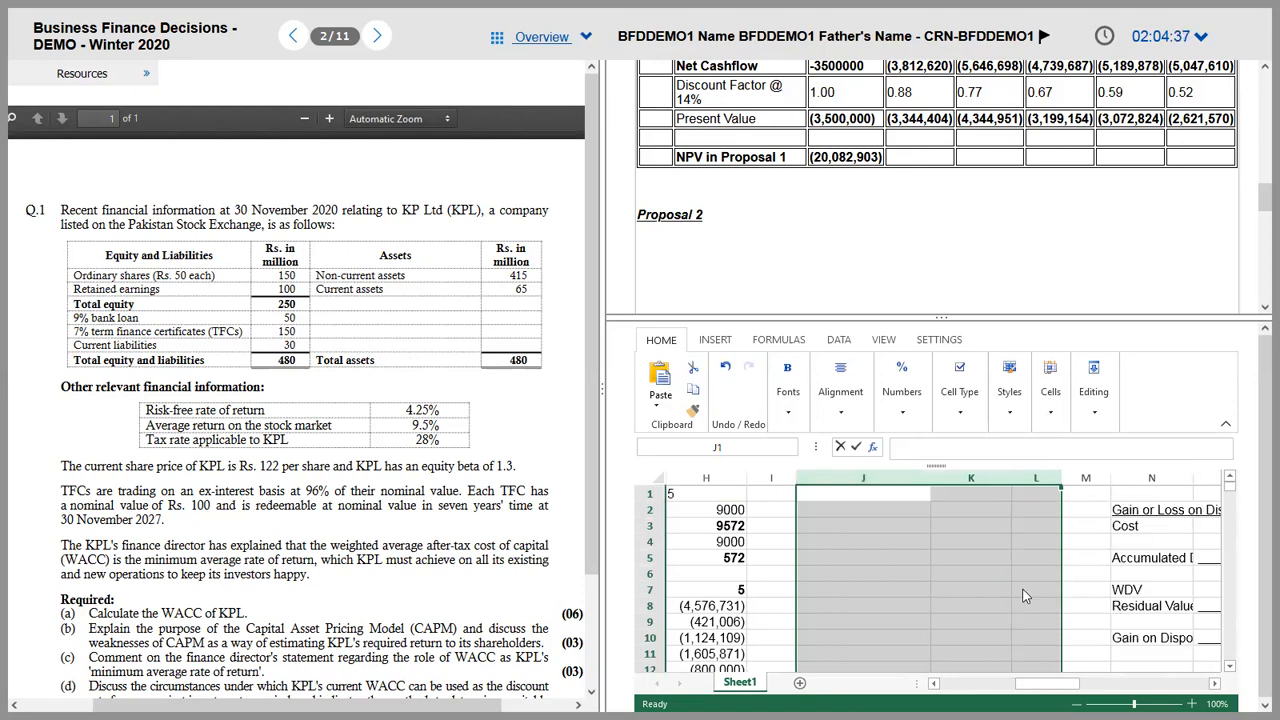
pyautogui.click(965, 557)
pyautogui.moveTo(842, 535); pyautogui.dragTo(1045, 528)
pyautogui.rightClick(845, 529)
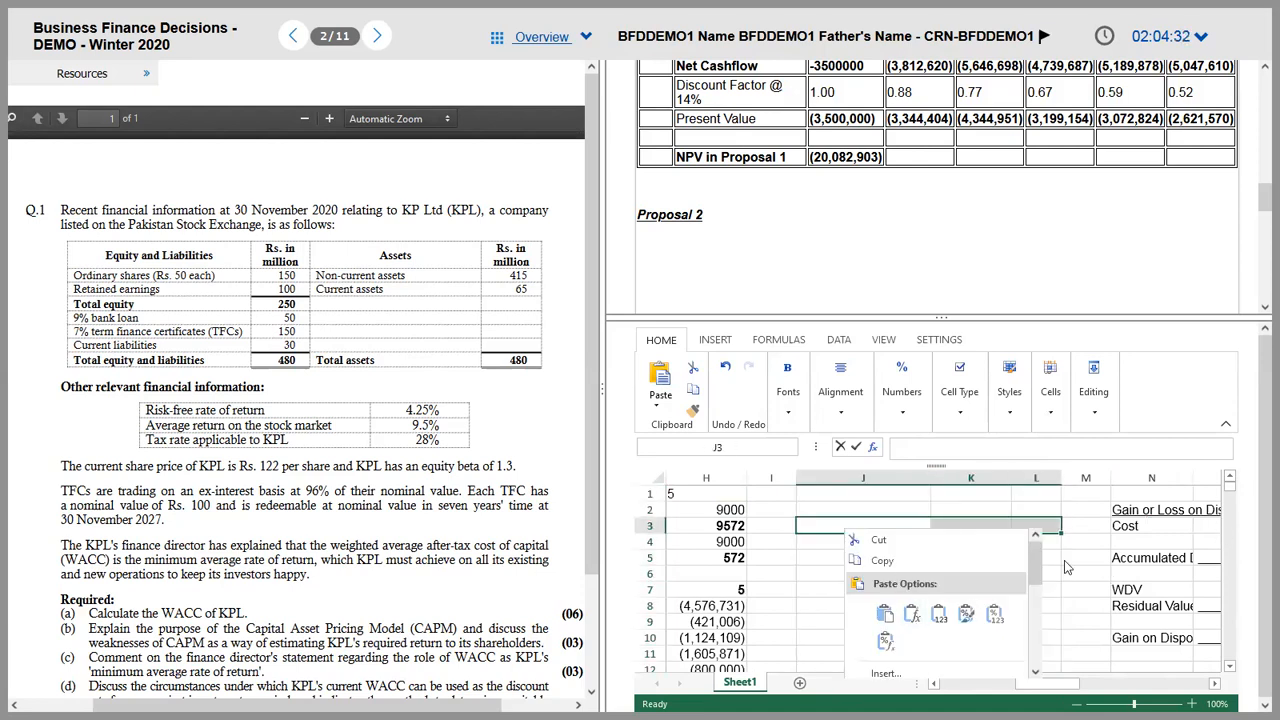
pyautogui.scroll(-3, 1033, 567)
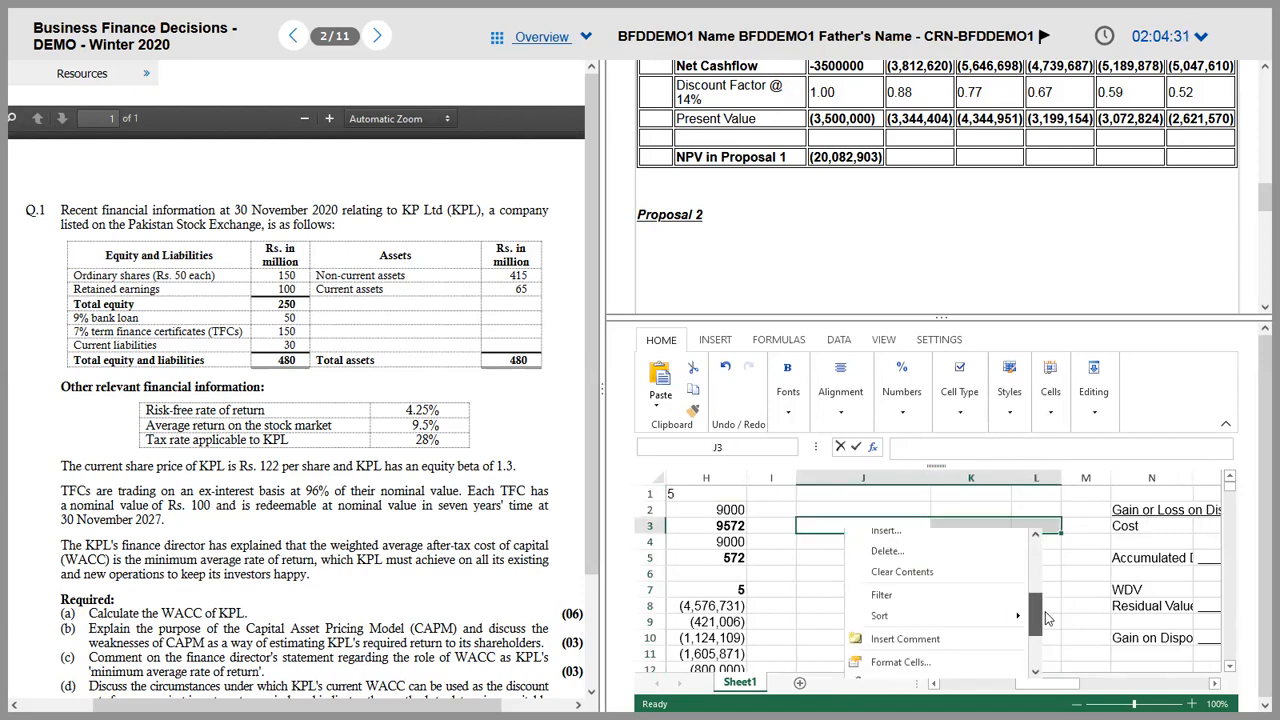
pyautogui.click(882, 558)
pyautogui.click(688, 454)
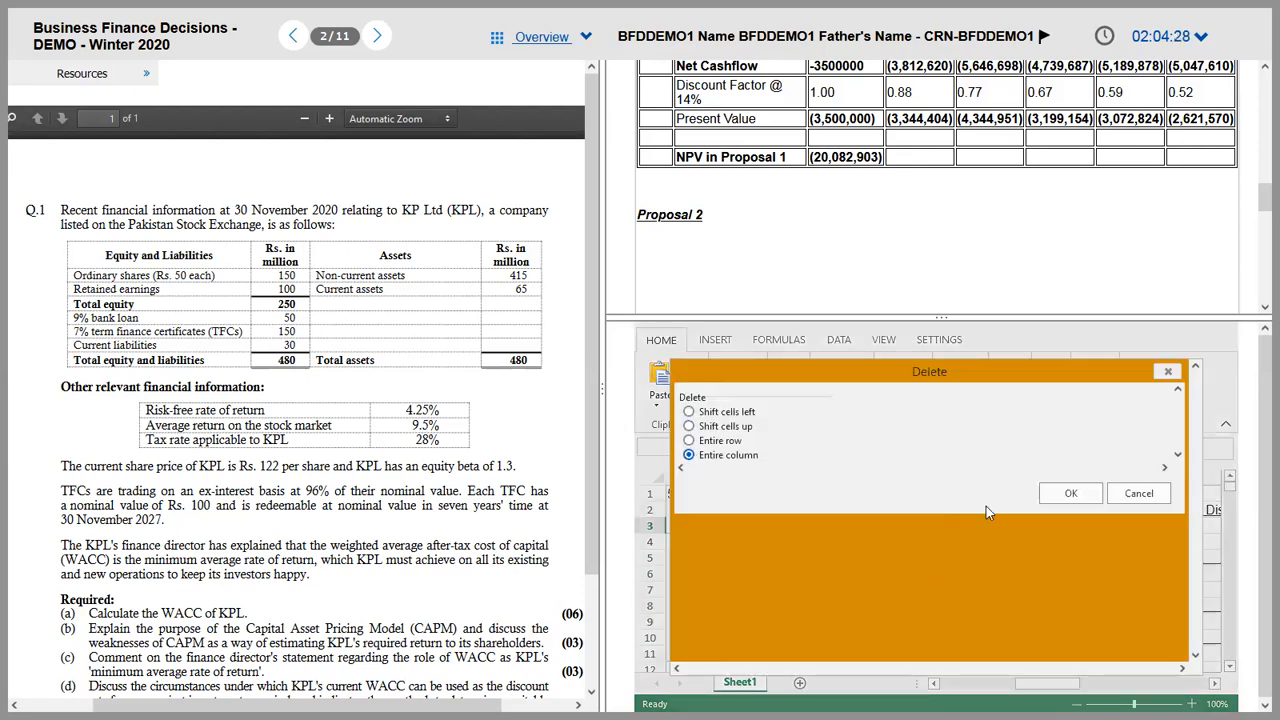
pyautogui.click(1082, 484)
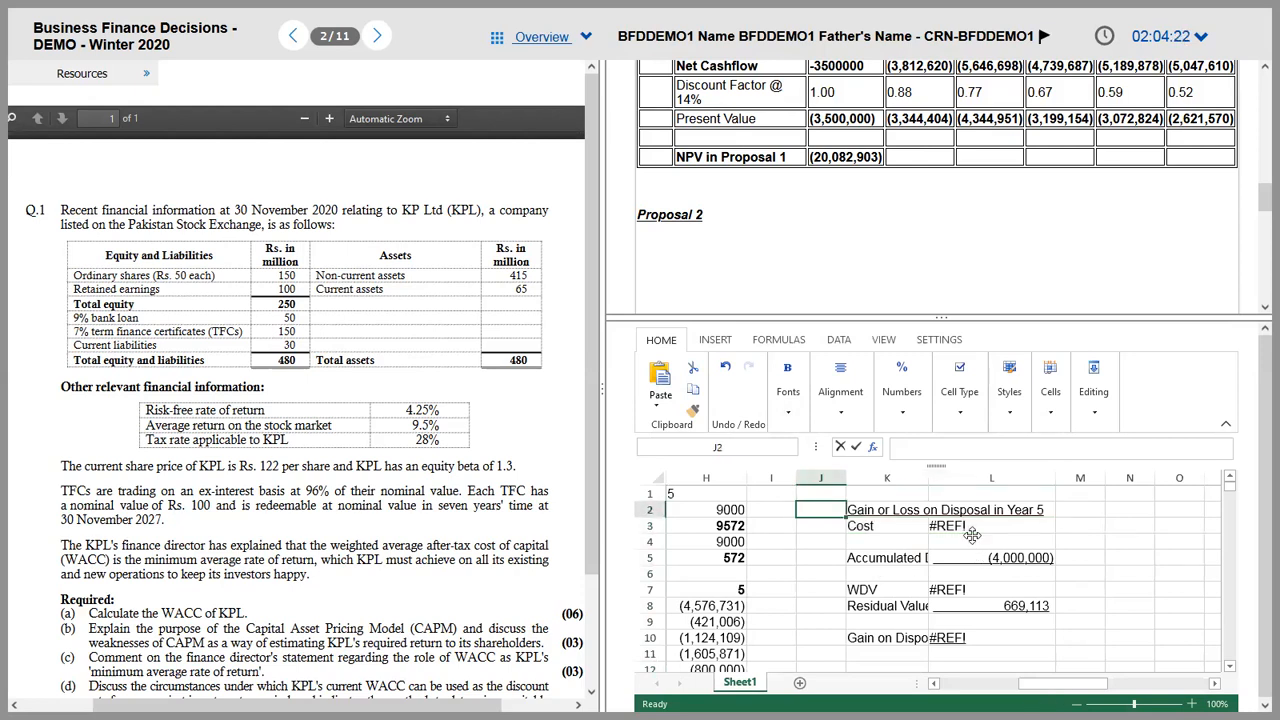
# Step: Enter the 5,000,000 disposal cost in L3
pyautogui.click(972, 530)
pyautogui.write('500-0000')
pyautogui.press('Tab')
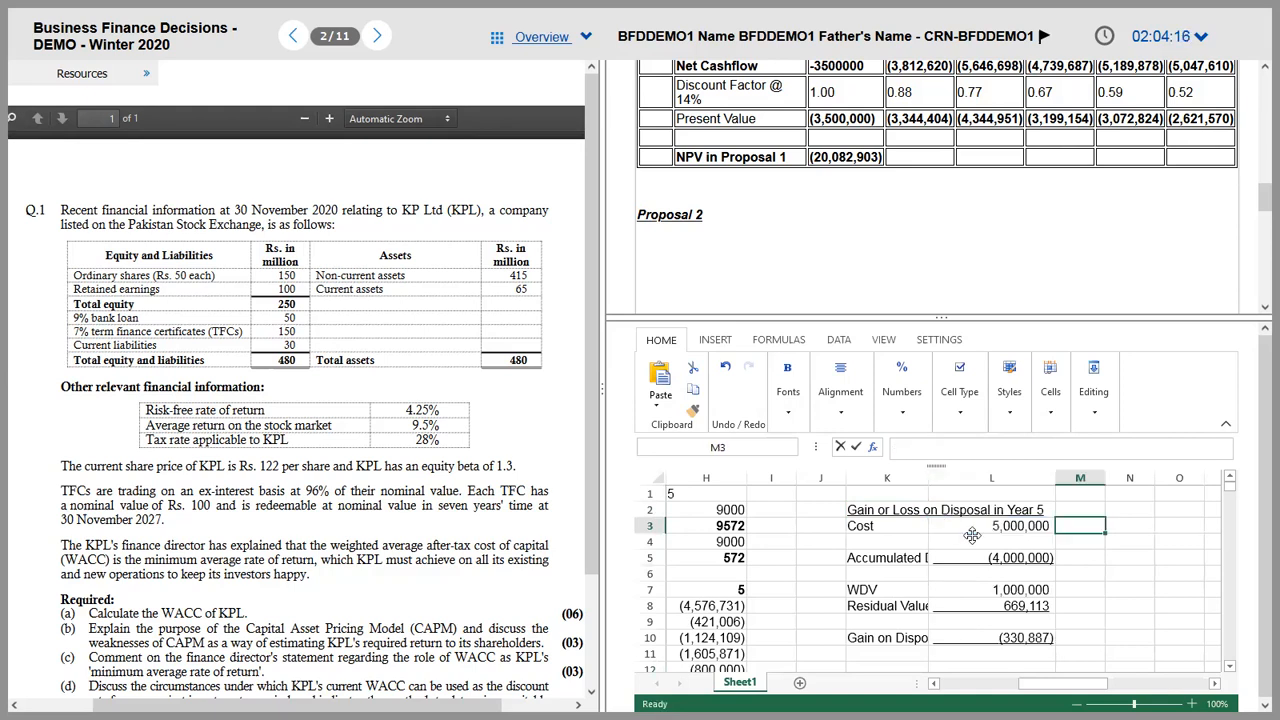
pyautogui.press('Left')
pyautogui.press('Down')
pyautogui.press('Down')
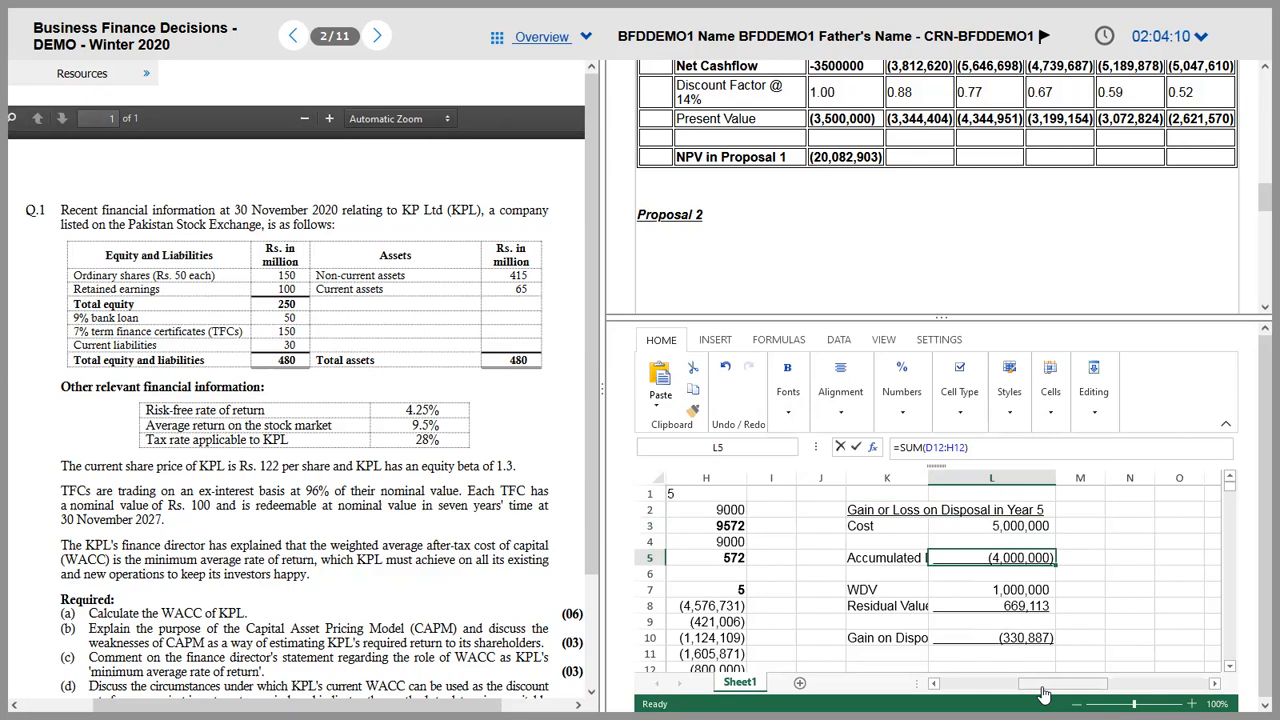
# Step: Edit the accumulated depreciation formula below the cost
pyautogui.doubleClick(1013, 560)
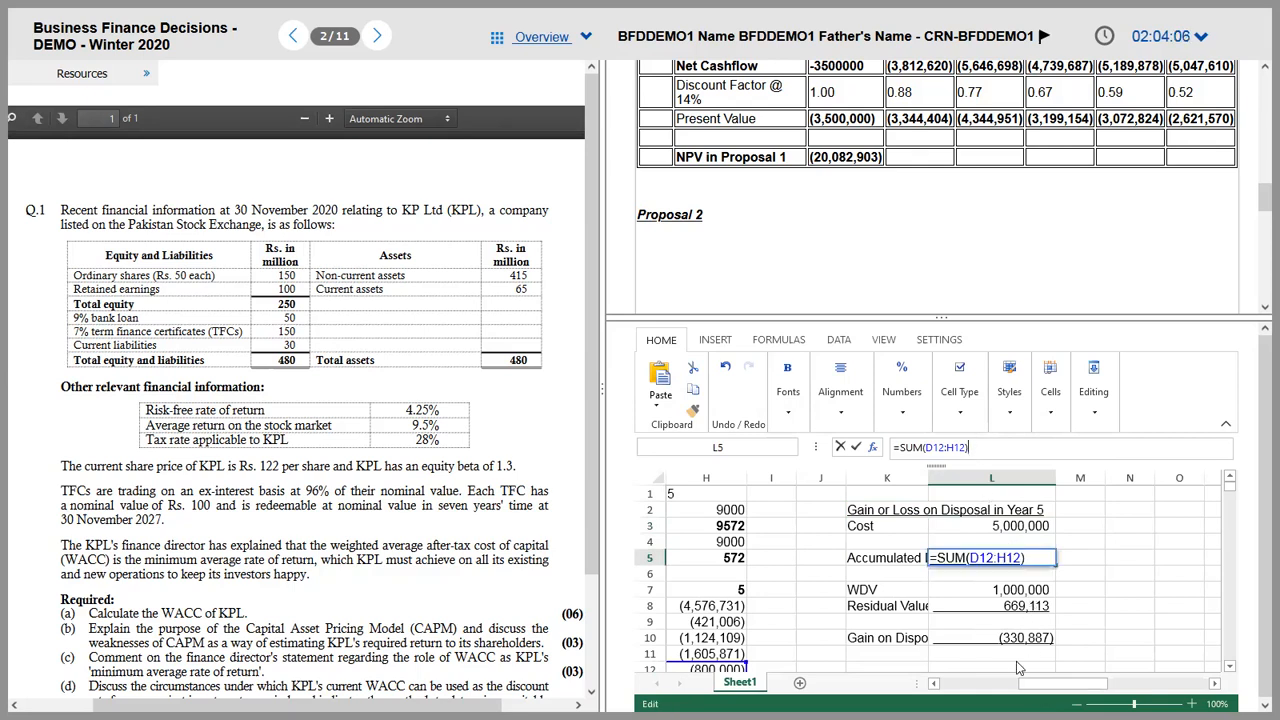
pyautogui.moveTo(1058, 683); pyautogui.dragTo(980, 683)
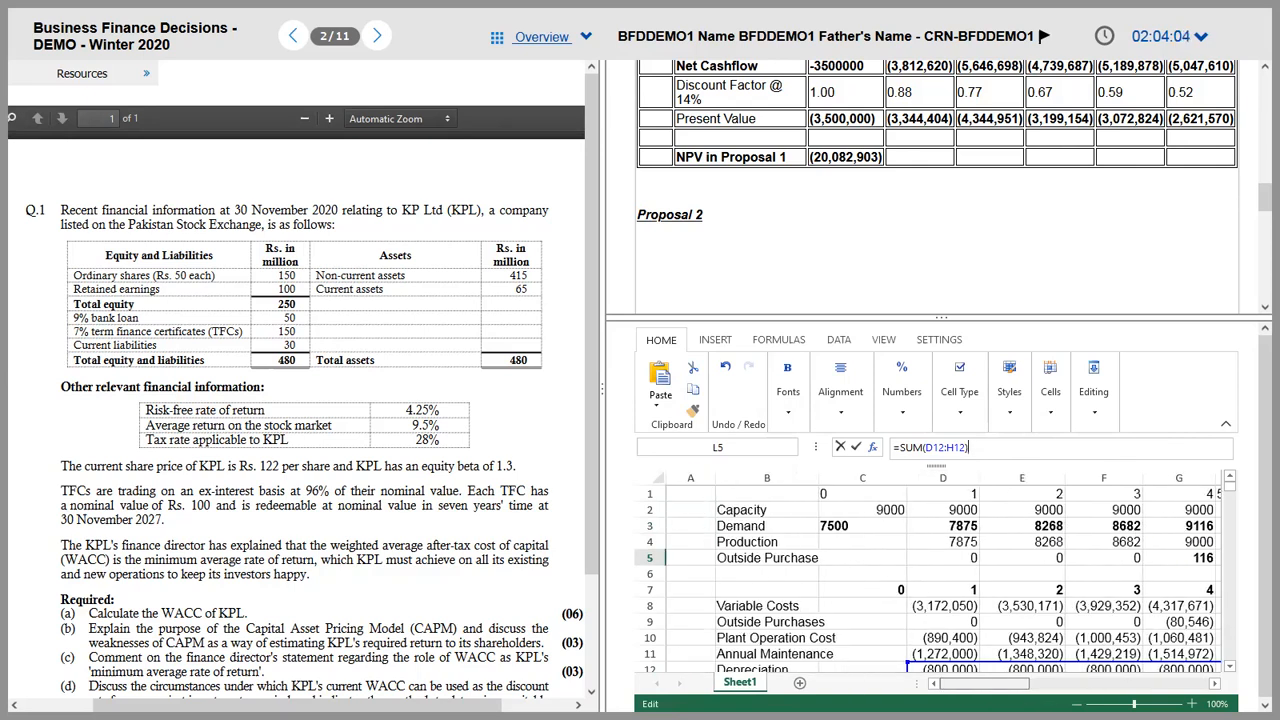
pyautogui.doubleClick(1231, 668)
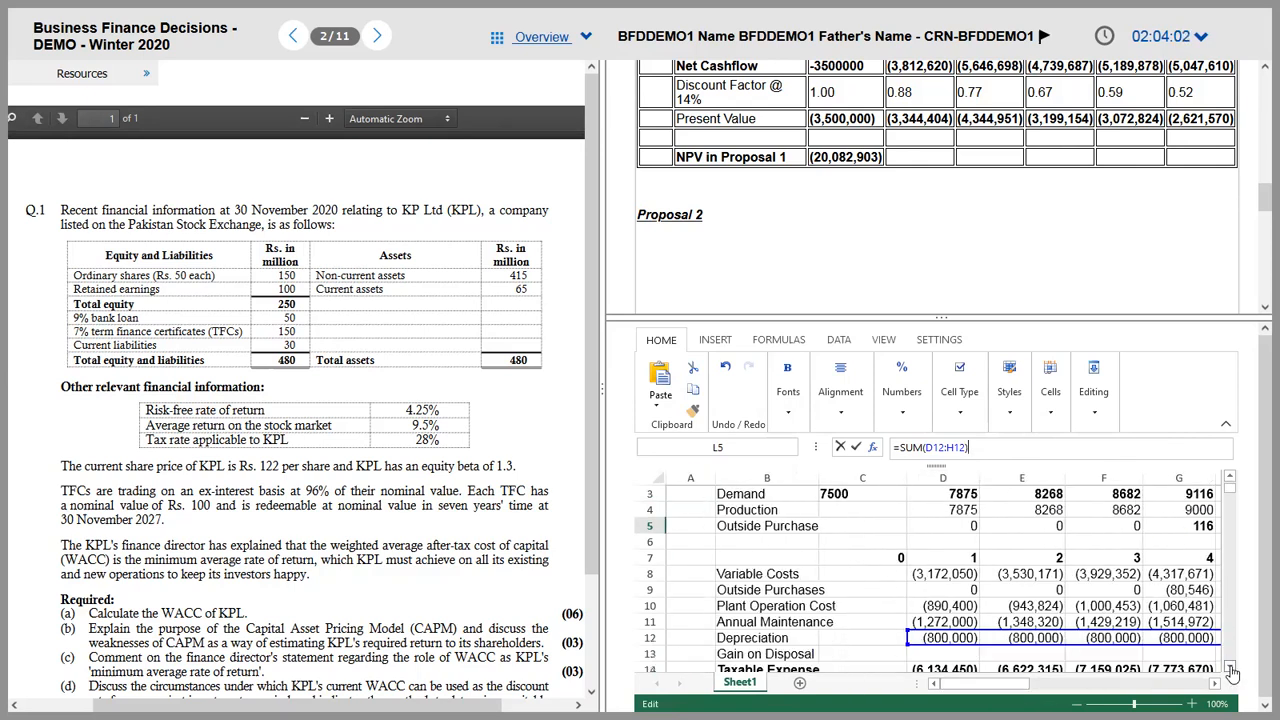
pyautogui.doubleClick(1231, 668)
pyautogui.moveTo(1010, 688); pyautogui.dragTo(1094, 688)
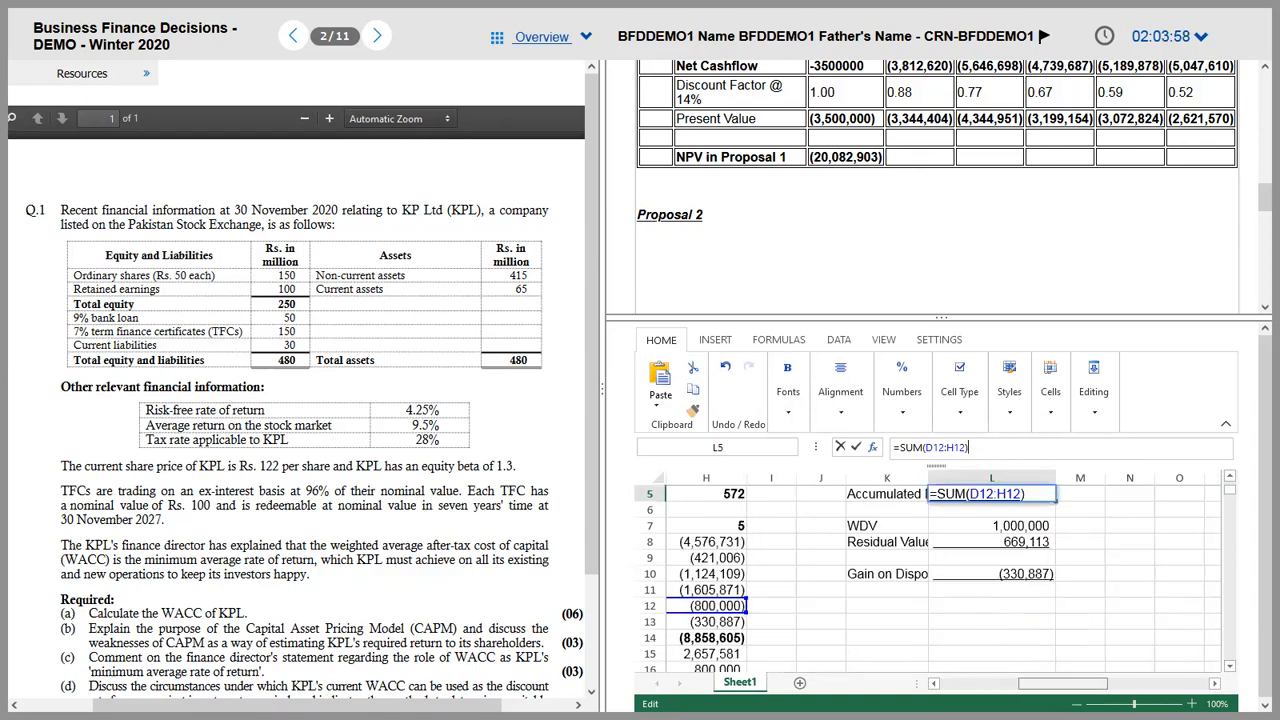
pyautogui.click(982, 543)
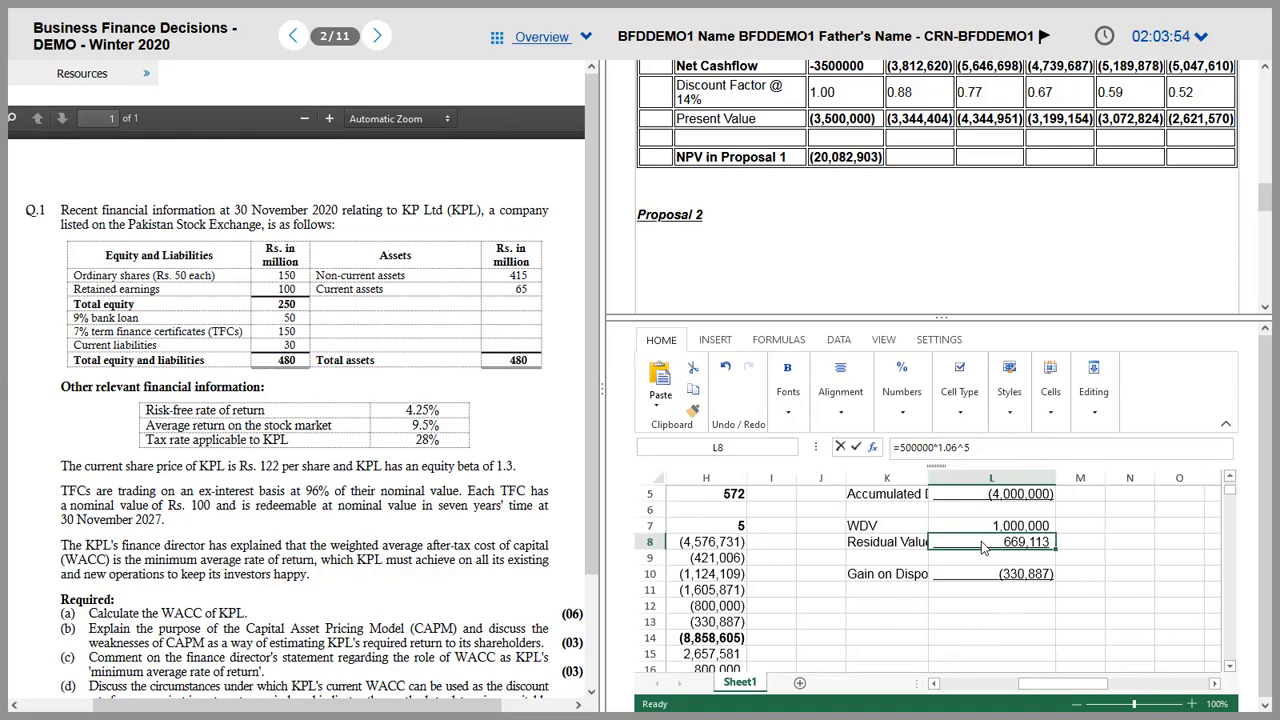
# Step: Consult the investment appraisal PDF and enter =1000000, keeping the 5,000,000 cost intact
pyautogui.hotkey('alt', 'Tab')
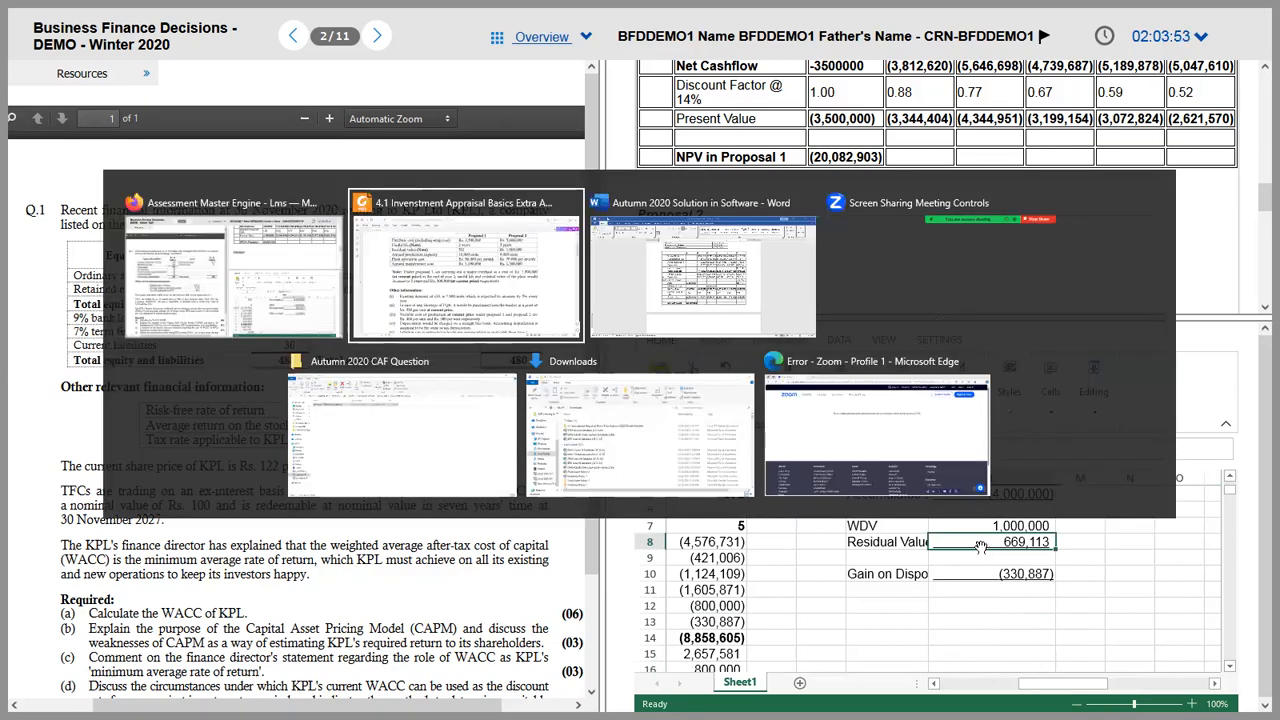
pyautogui.scroll(5, 940, 192)
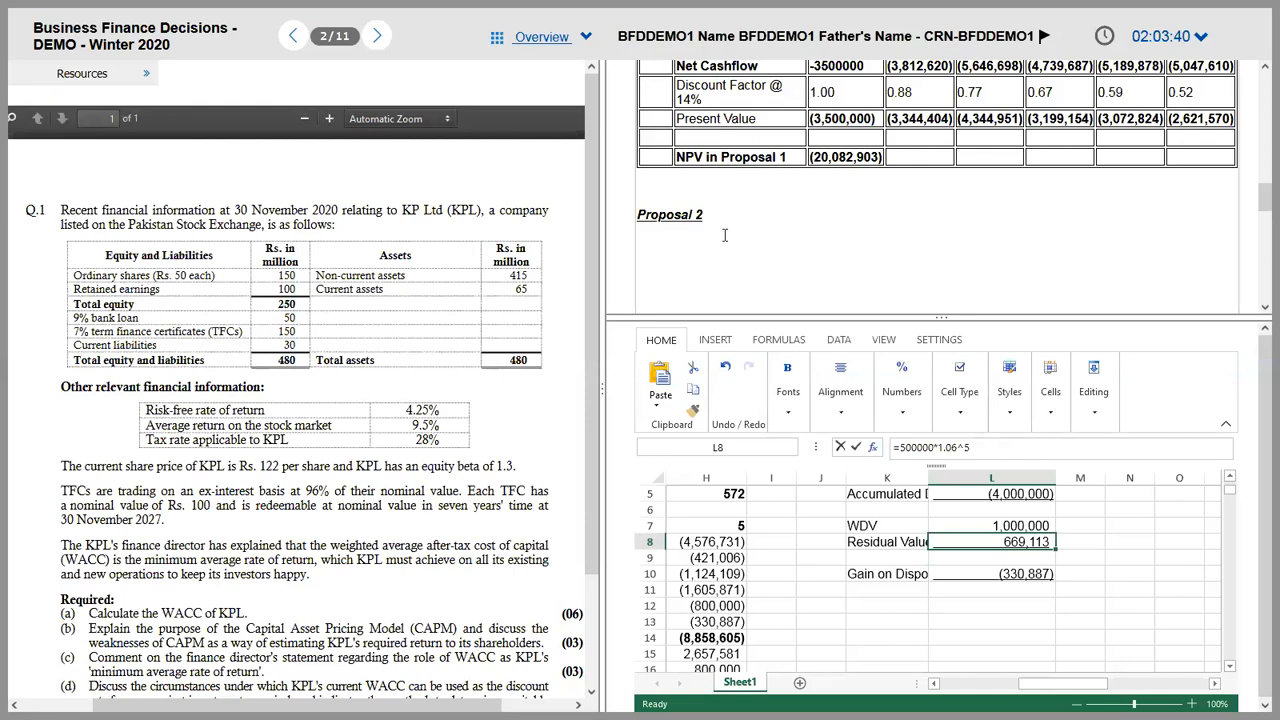
pyautogui.write('=1000000')
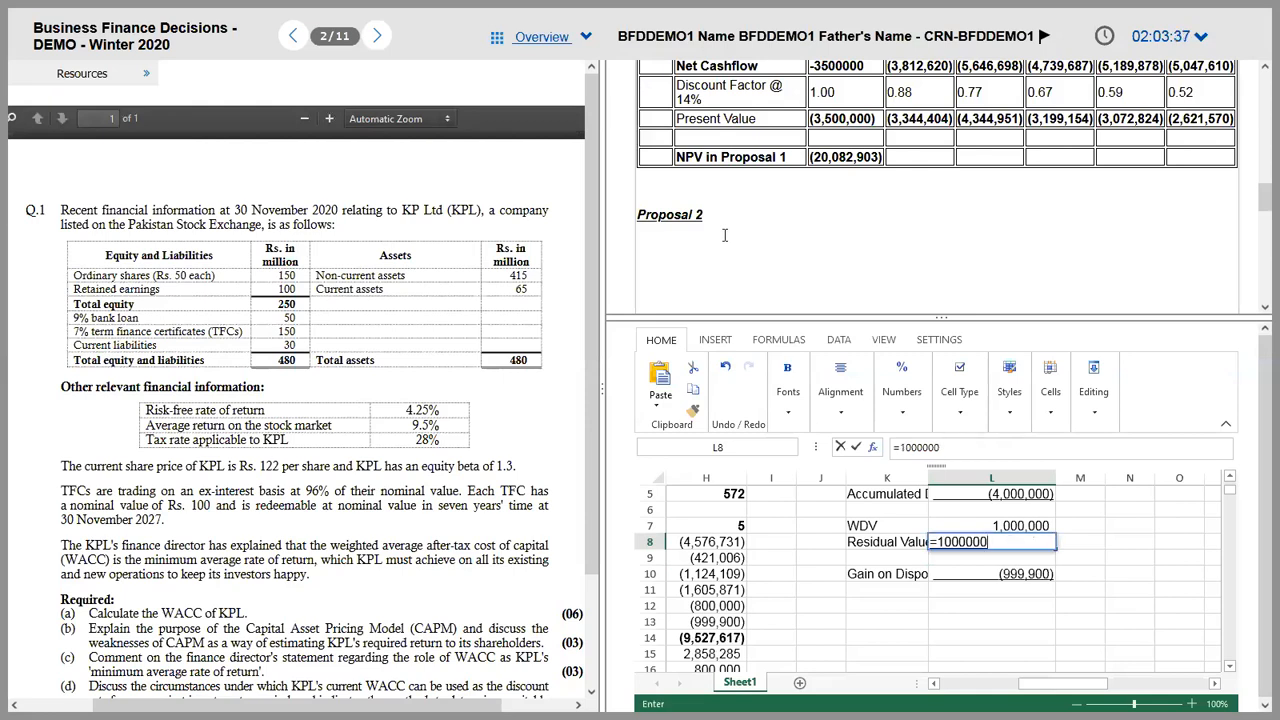
pyautogui.press('Up')
pyautogui.hotkey('ctrl', 'z')
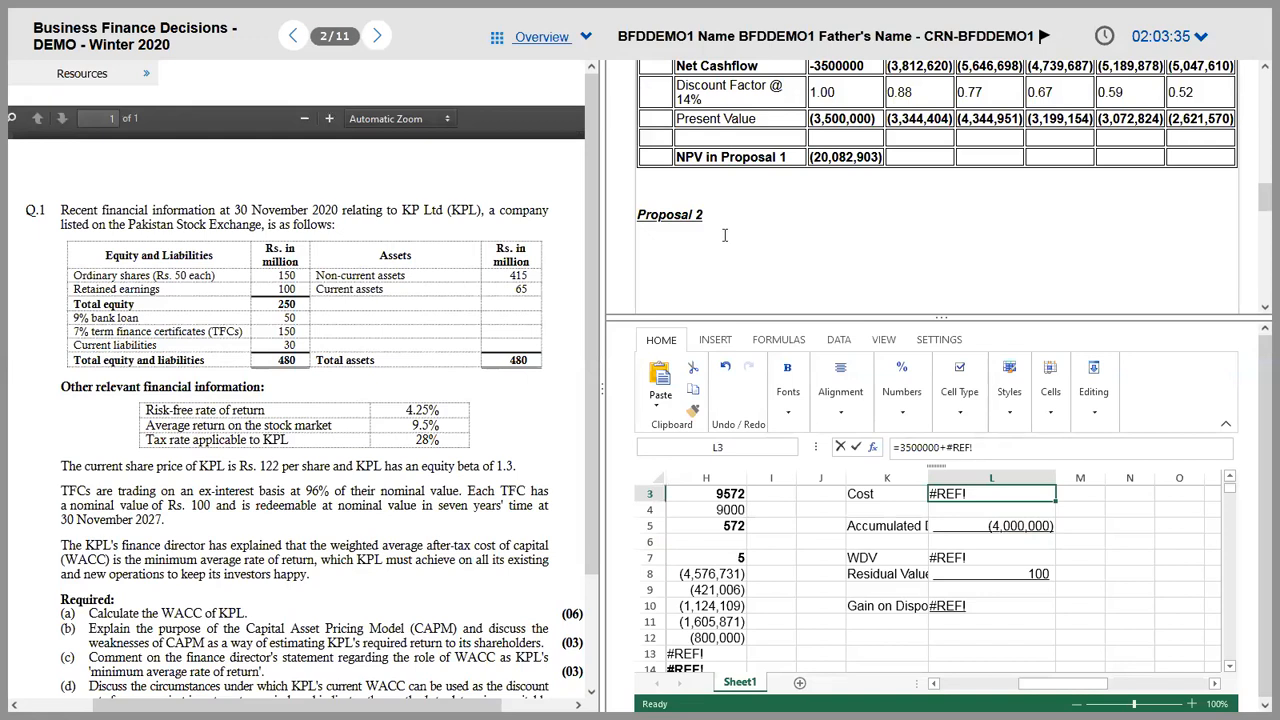
pyautogui.hotkey('ctrl', 'y')
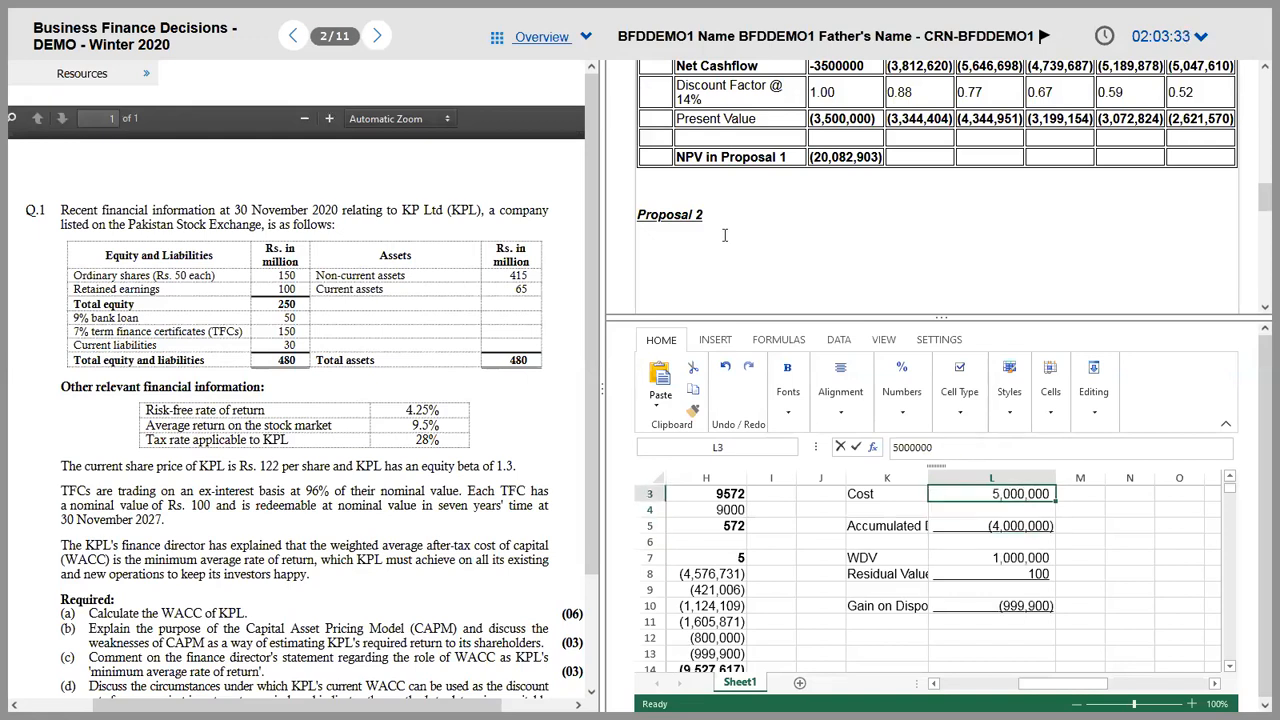
pyautogui.press('Down')
pyautogui.press('Down')
pyautogui.press('Down')
pyautogui.press('Down')
pyautogui.press('Down')
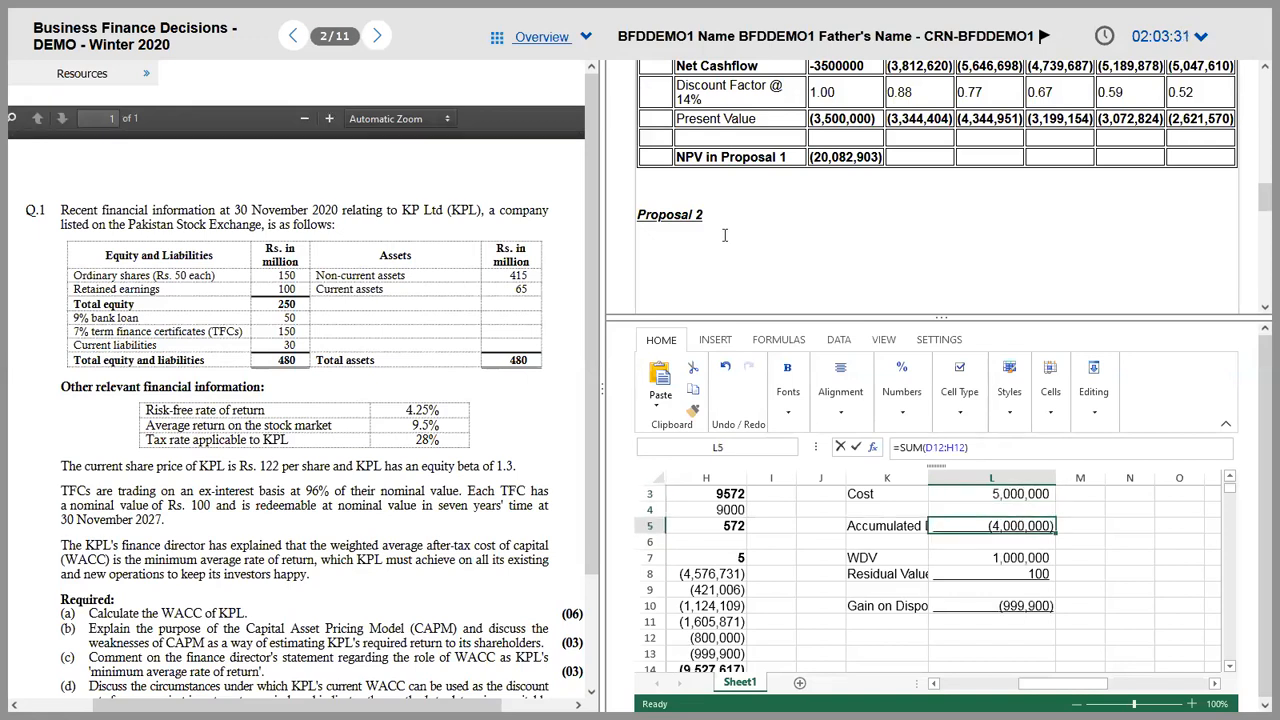
# Step: Make L8 the formula =1000000*1.06^5 so the residual value reads 1,338,226
pyautogui.write('10000000')
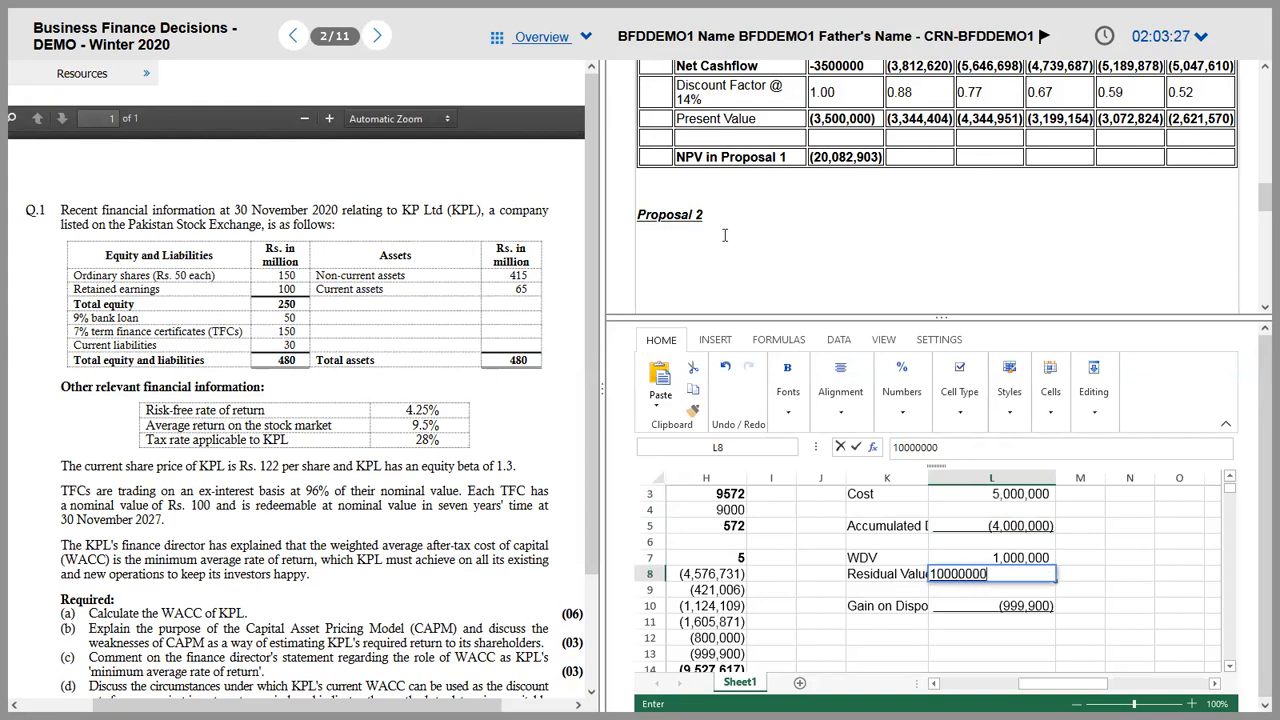
pyautogui.write('*1.06^5')
pyautogui.hotkey('ctrl', 'Return')
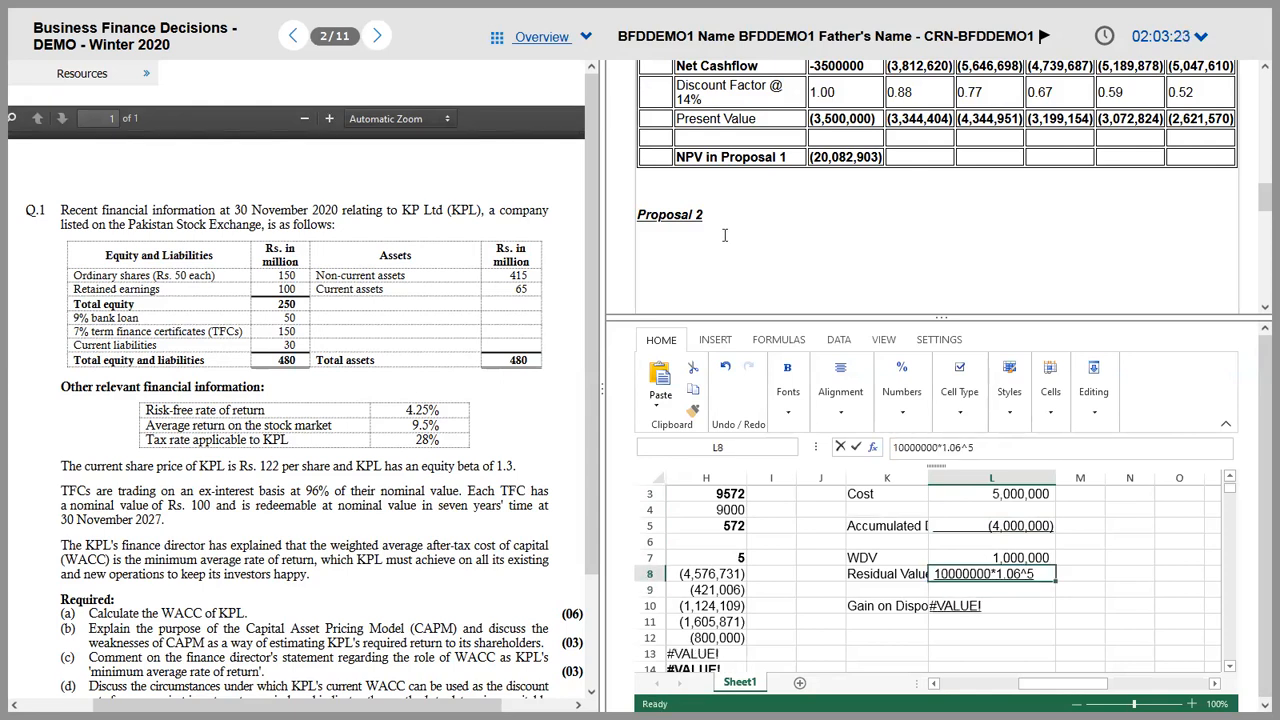
pyautogui.click(898, 447)
pyautogui.write('=')
pyautogui.hotkey('ctrl', 'Return')
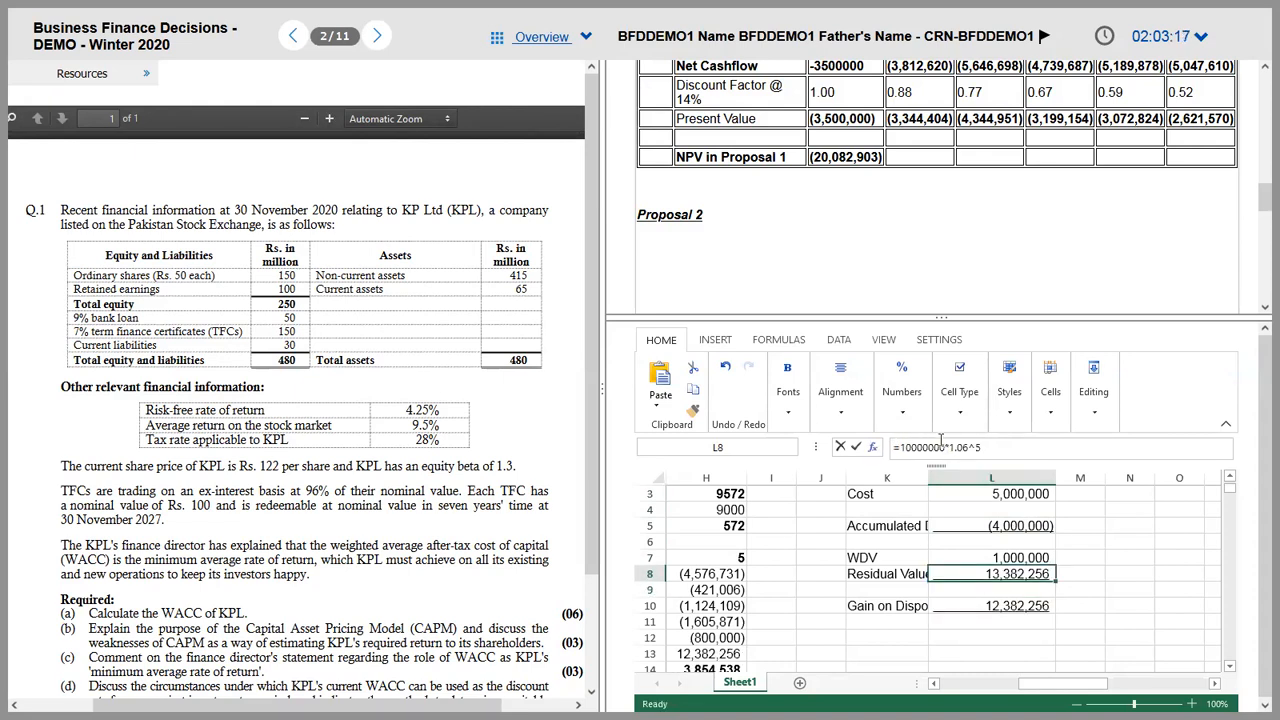
pyautogui.click(940, 445)
pyautogui.press('Return')
pyautogui.press('Down')
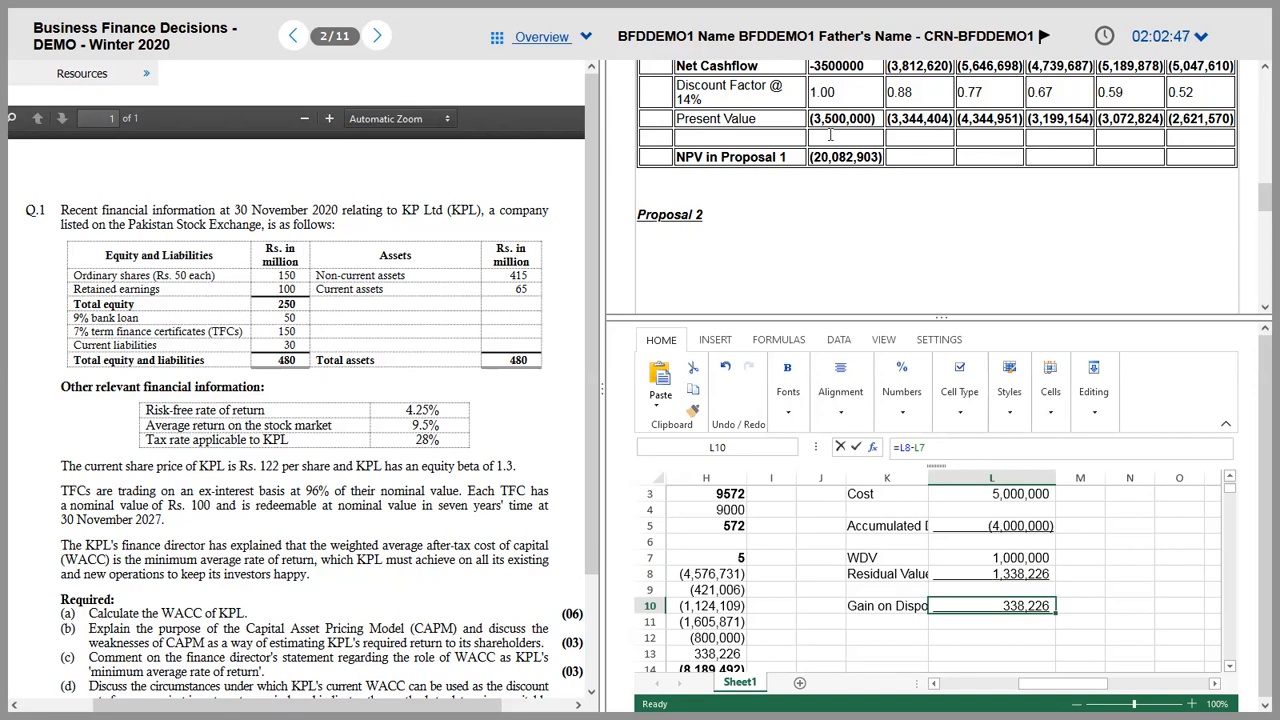
# Step: Review the disposal labels, the residual value and the WDV formula in L7
pyautogui.press('Left')
pyautogui.press('Up')
pyautogui.press('Up')
pyautogui.press('Down')
pyautogui.press('Up')
pyautogui.press('Right')
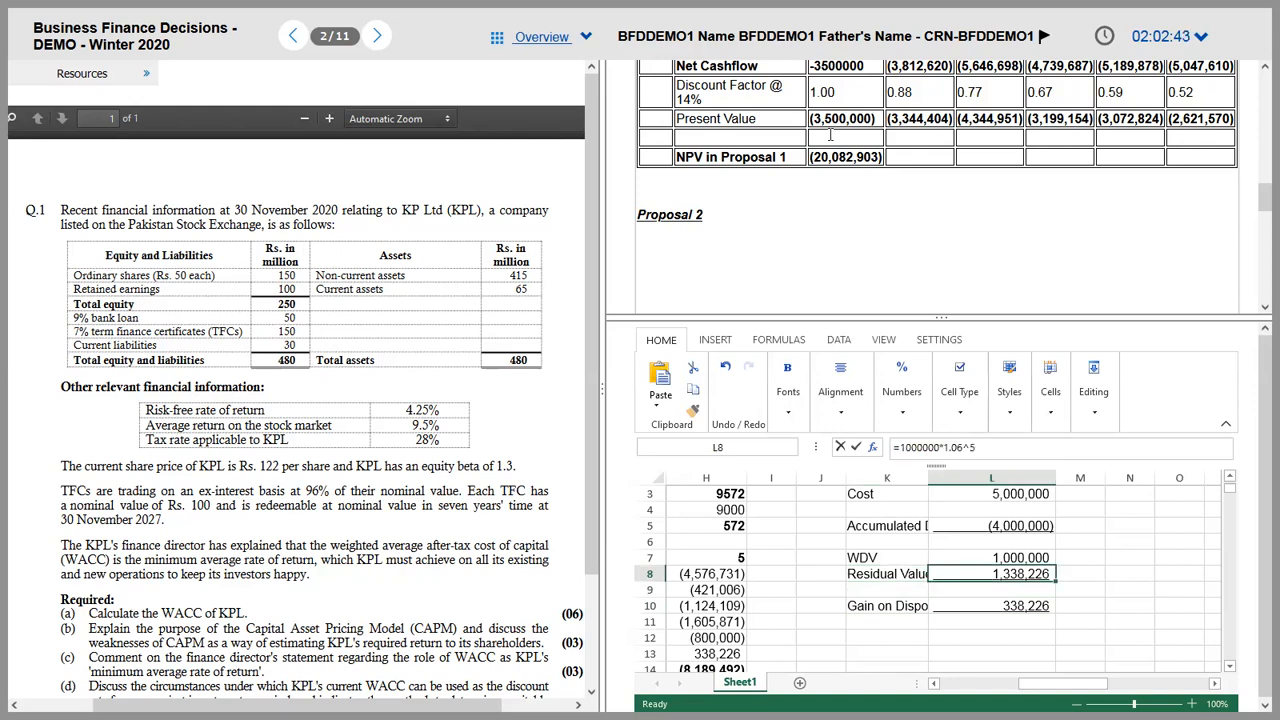
pyautogui.press('Up')
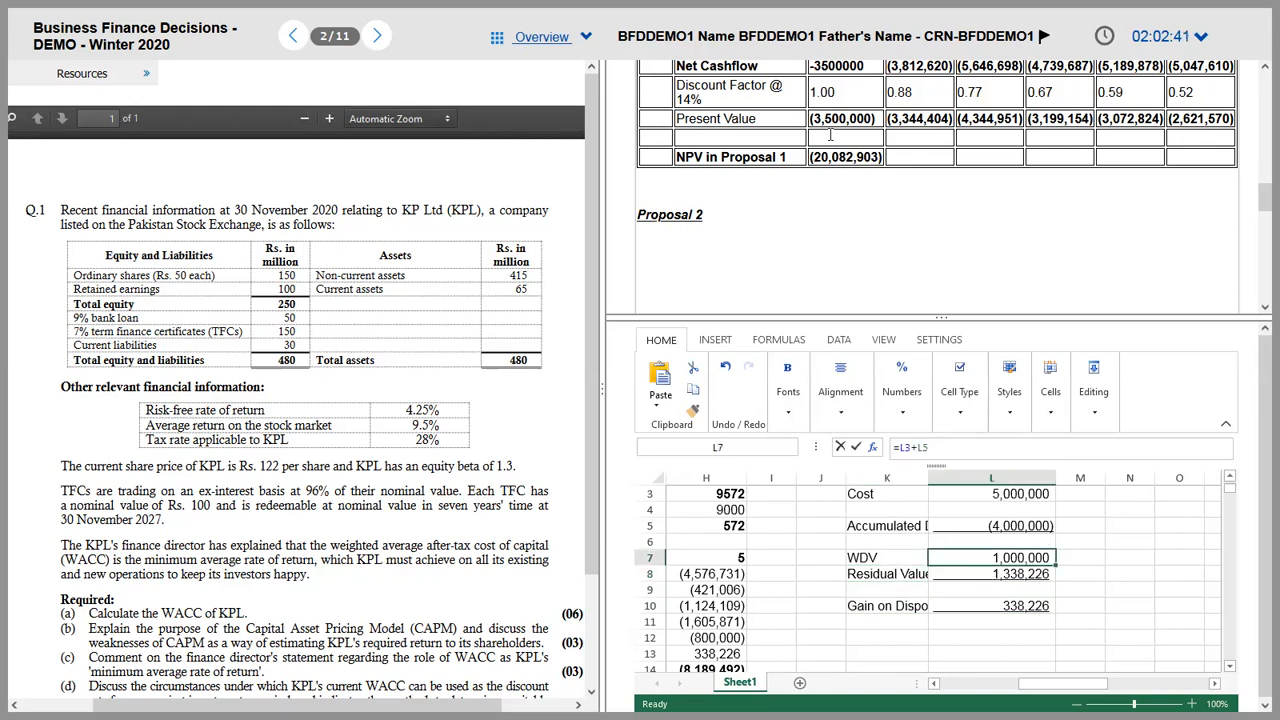
pyautogui.press('Down')
pyautogui.press('Down')
pyautogui.press('Up')
pyautogui.press('Down')
pyautogui.press('Down')
pyautogui.press('Down')
pyautogui.press('Down')
# Step: Check the H13 gain on disposal link and enlarge the spreadsheet pane to show row 18
pyautogui.press('Left')
pyautogui.press('Left')
pyautogui.press('Left')
pyautogui.press('Left')
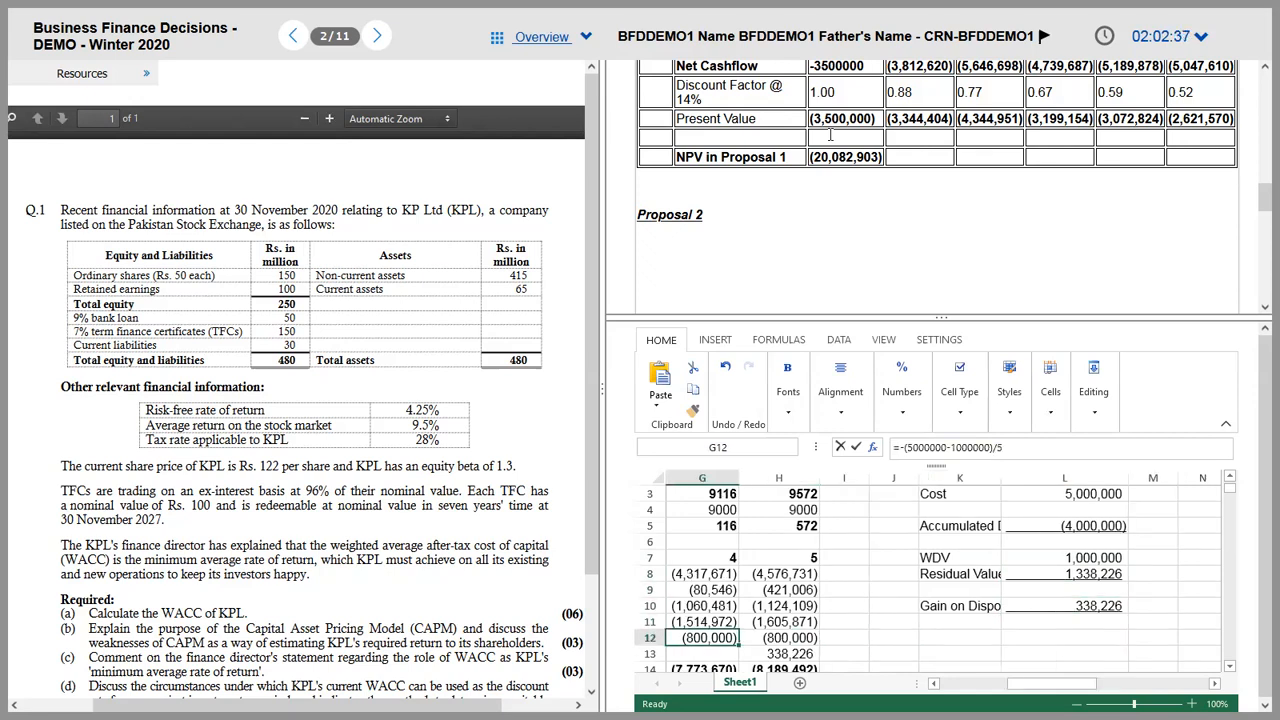
pyautogui.press('Down')
pyautogui.press('Left')
pyautogui.press('Left')
pyautogui.press('Left')
pyautogui.press('Left')
pyautogui.press('Left')
pyautogui.press('Left')
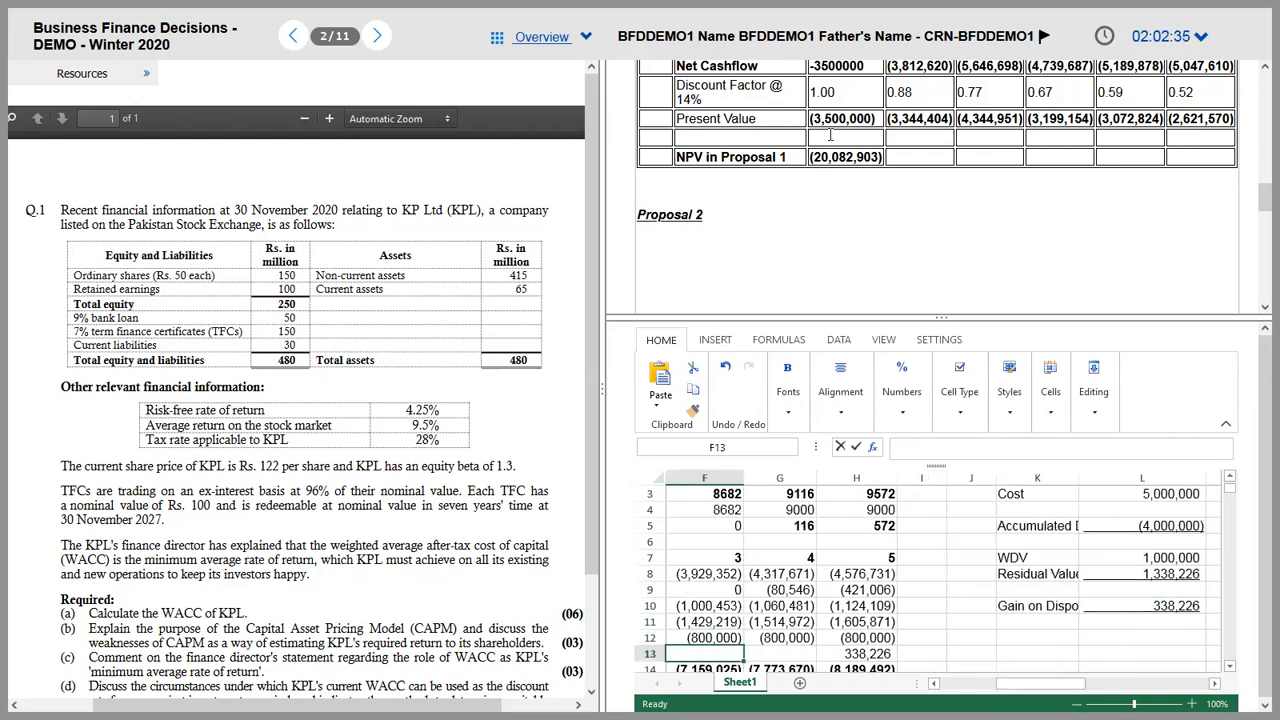
pyautogui.press('Right')
pyautogui.press('Right')
pyautogui.press('Right')
pyautogui.press('Right')
pyautogui.press('Right')
pyautogui.press('Right')
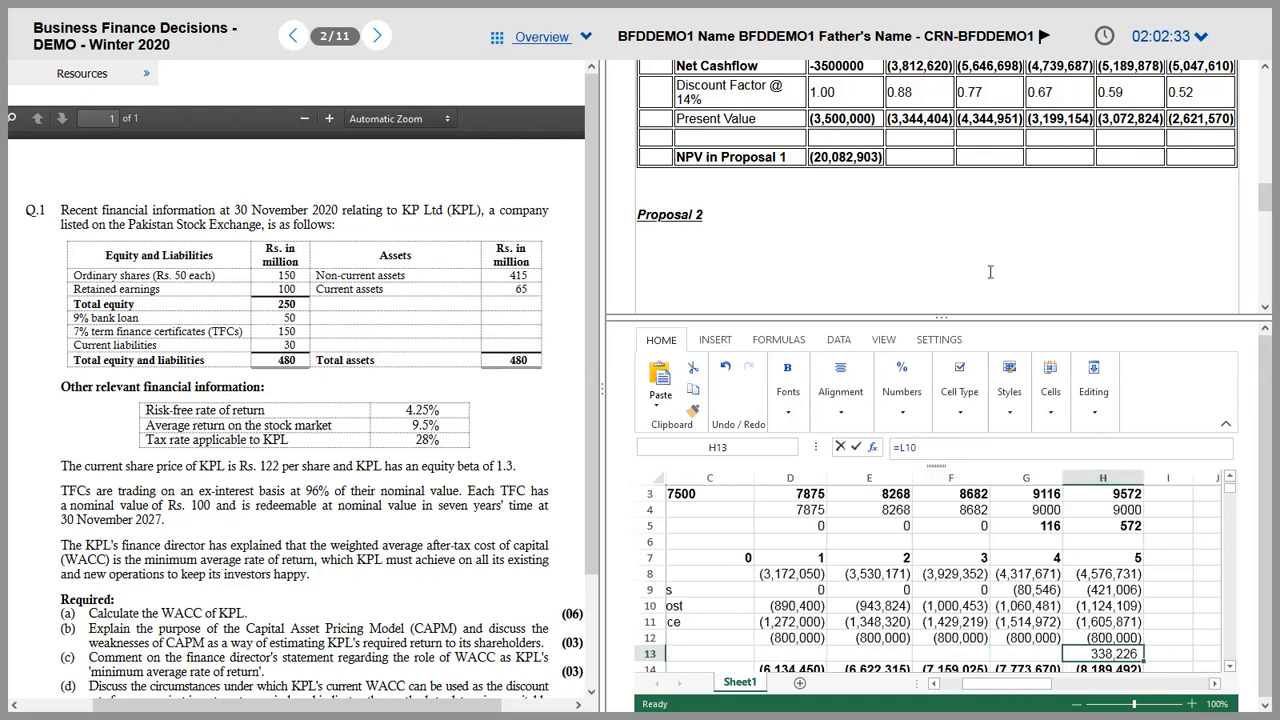
pyautogui.moveTo(964, 315); pyautogui.dragTo(964, 250)
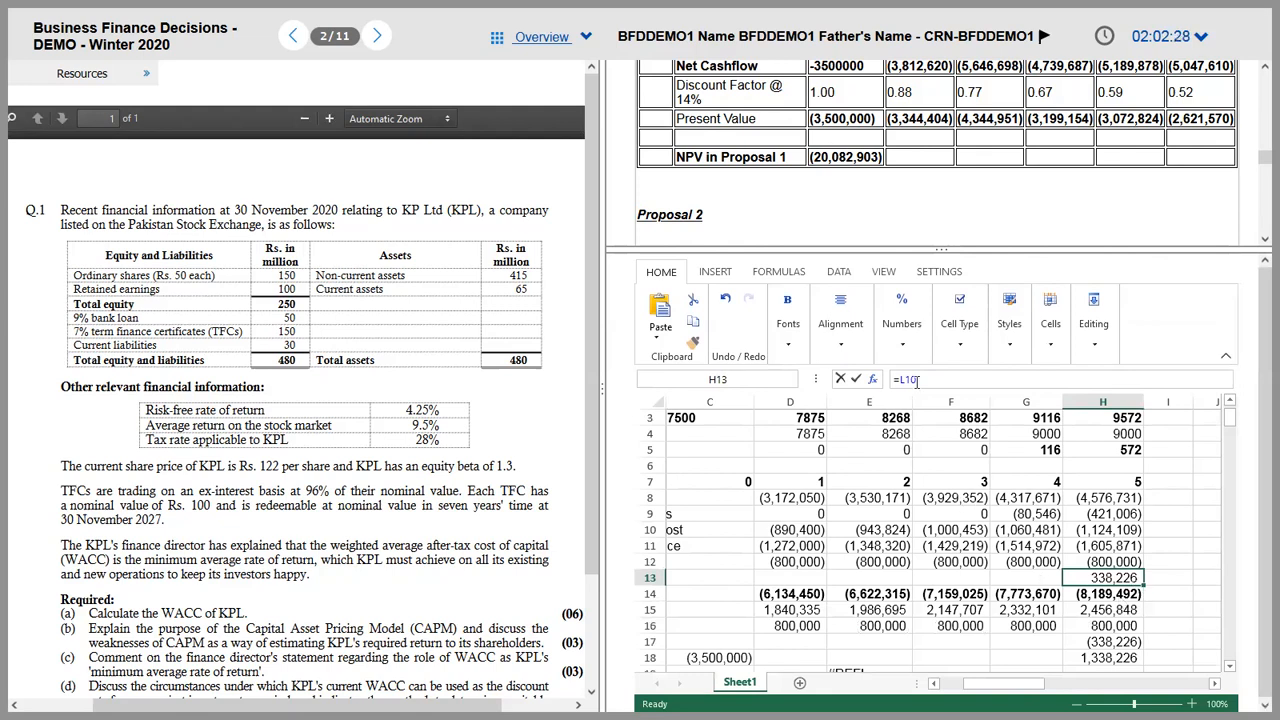
pyautogui.press('Right')
pyautogui.press('Right')
pyautogui.press('Right')
# Step: Inspect the gain on disposal formula in L10 without changing it
pyautogui.press('Up')
pyautogui.press('Up')
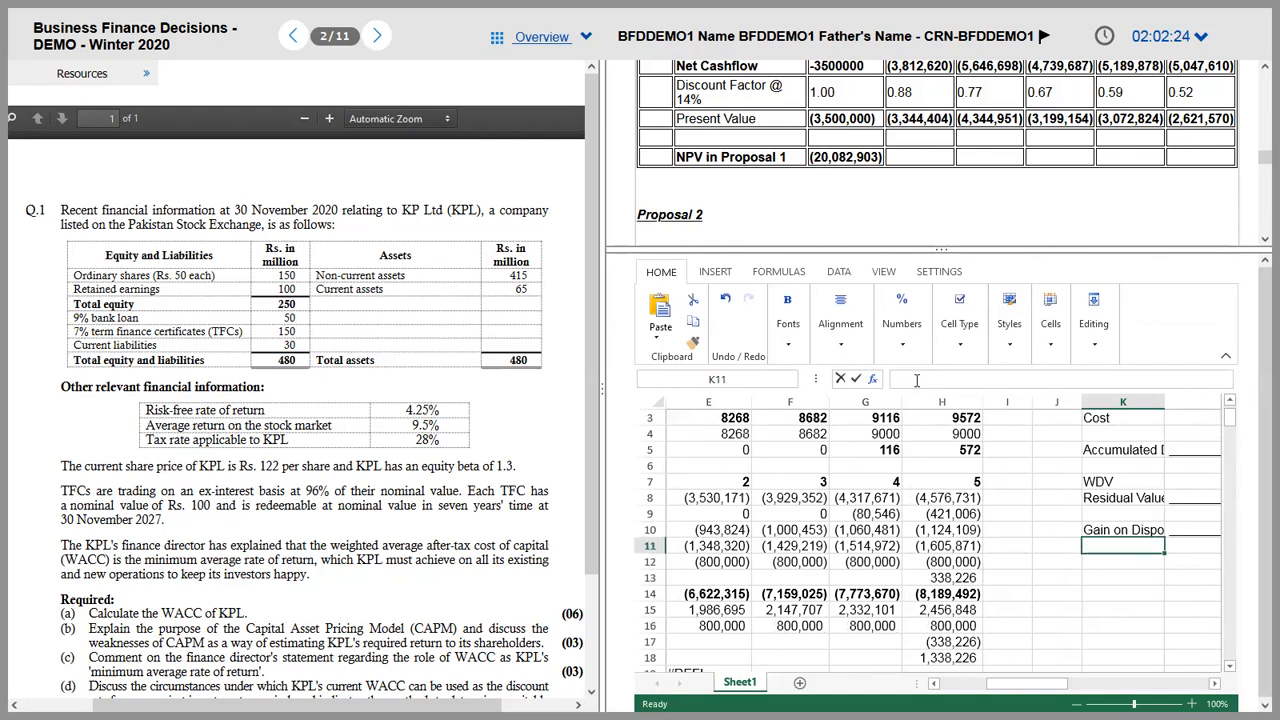
pyautogui.press('Up')
pyautogui.press('Right')
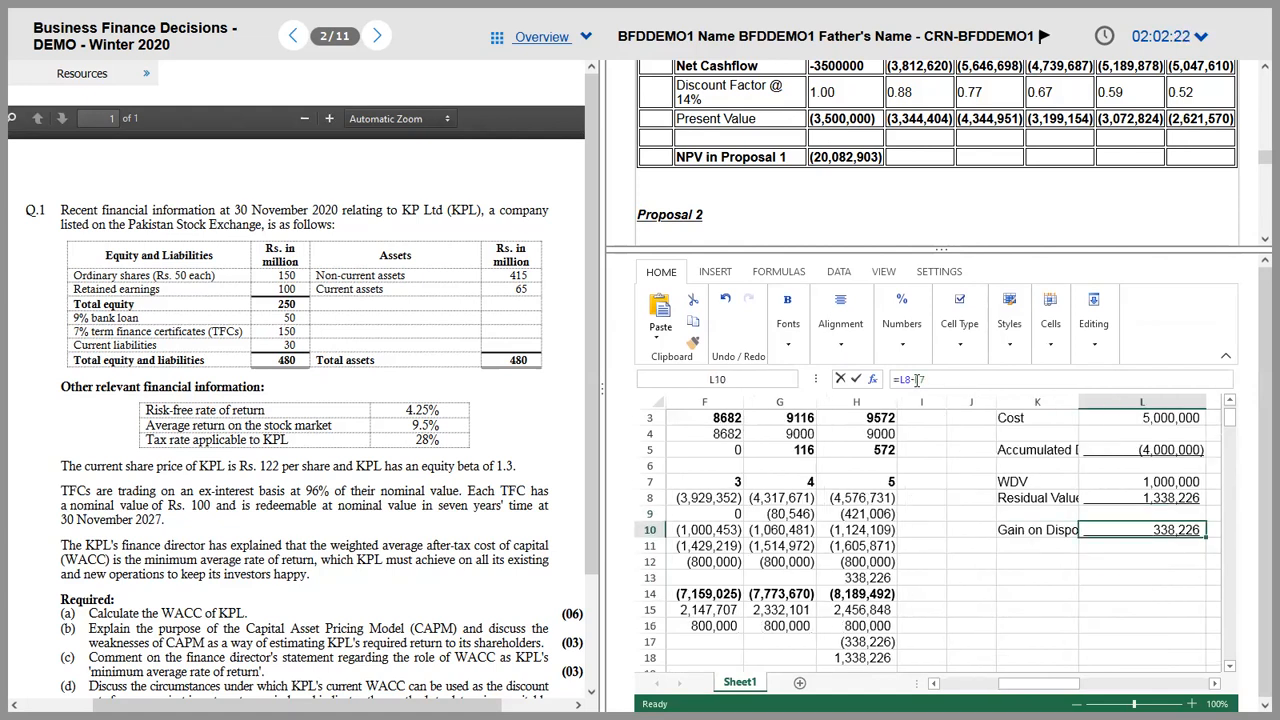
pyautogui.click(719, 379)
pyautogui.click(937, 375)
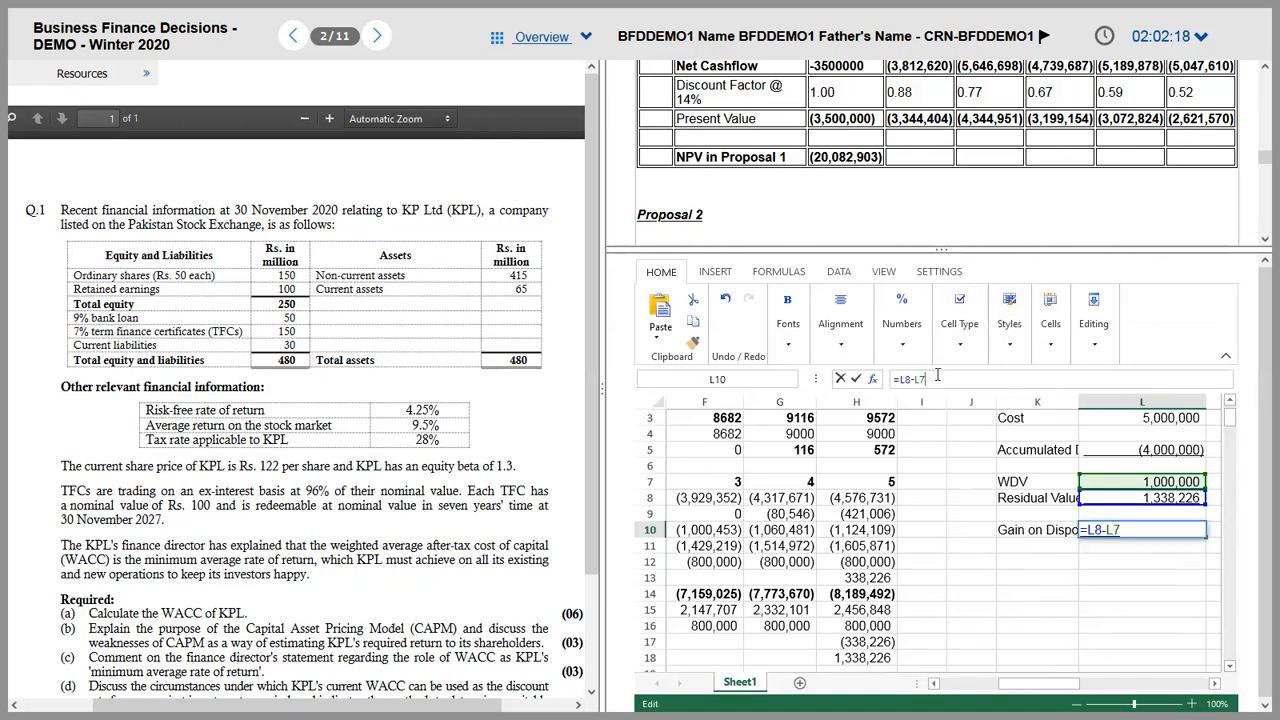
pyautogui.press('Escape')
# Step: Review the taxable expense, tax saving, depreciation add-back and year 5 residual value rows
pyautogui.press('Left')
pyautogui.press('Left')
pyautogui.press('Left')
pyautogui.press('Left')
pyautogui.press('Left')
pyautogui.press('Left')
pyautogui.press('Left')
pyautogui.press('Left')
pyautogui.press('Left')
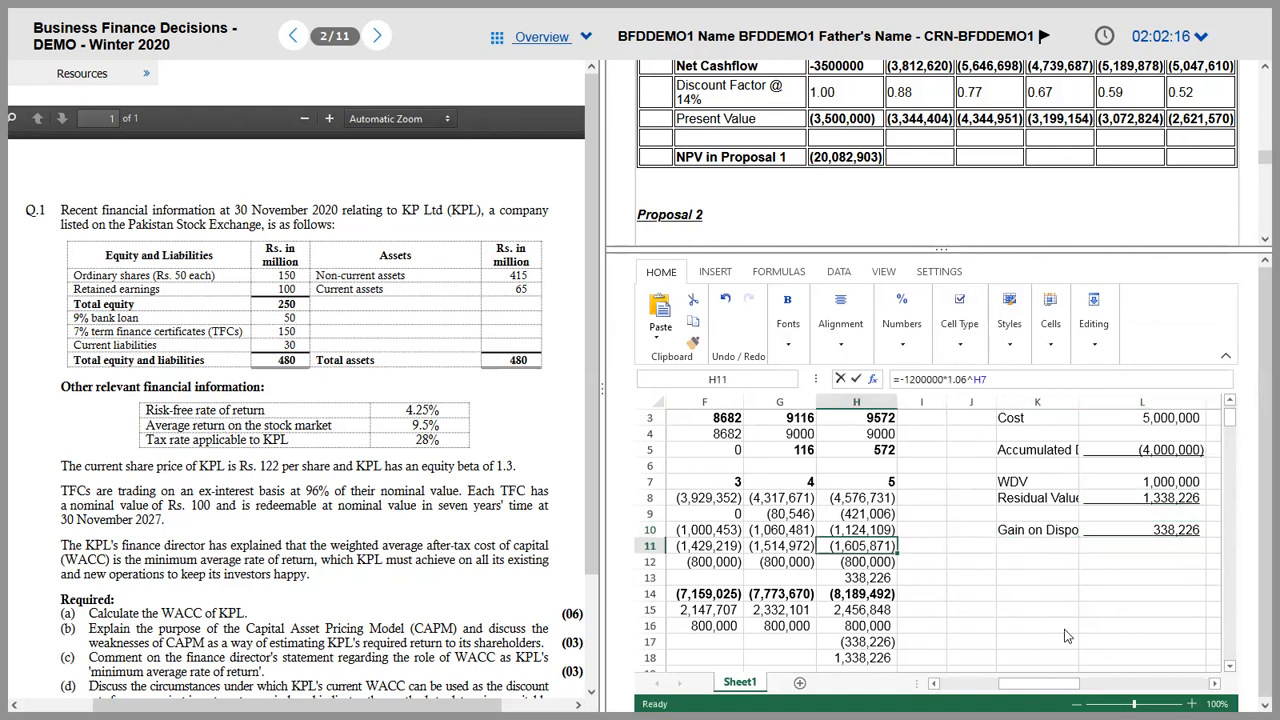
pyautogui.press('Down')
pyautogui.press('Down')
pyautogui.press('Down')
pyautogui.press('Home')
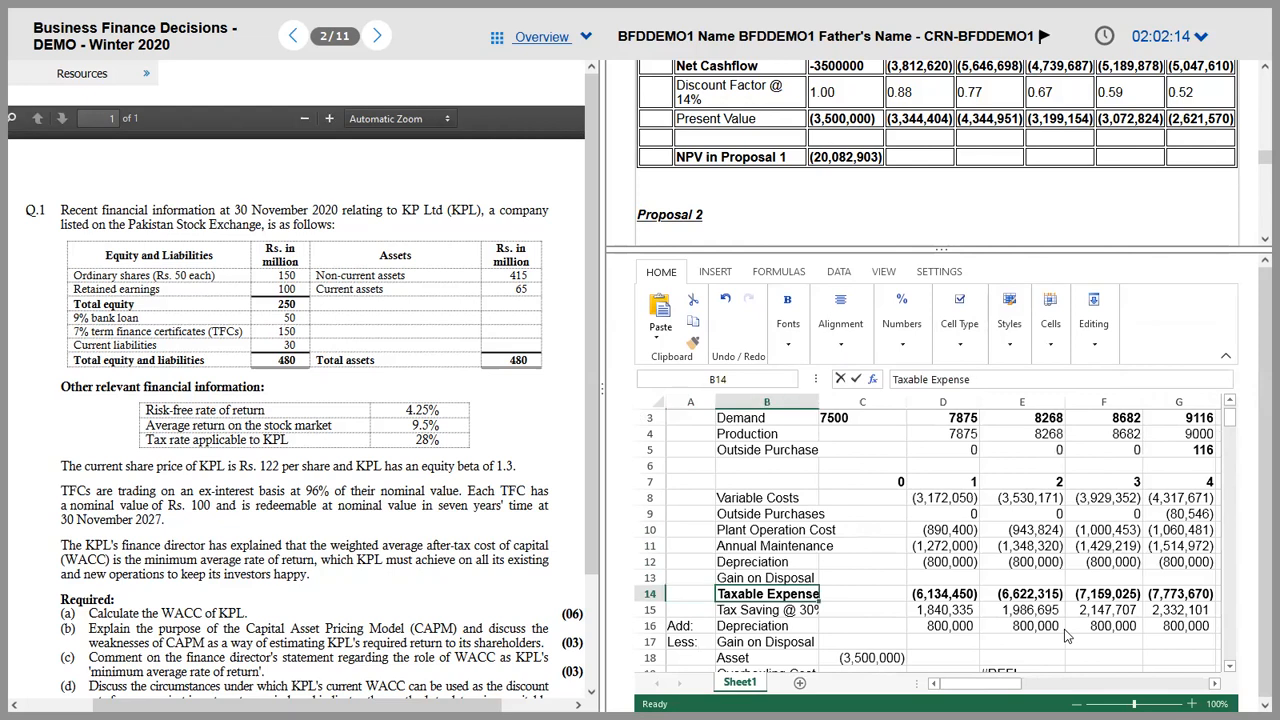
pyautogui.press('Right')
pyautogui.press('Right')
pyautogui.press('Right')
pyautogui.press('Down')
pyautogui.press('Down')
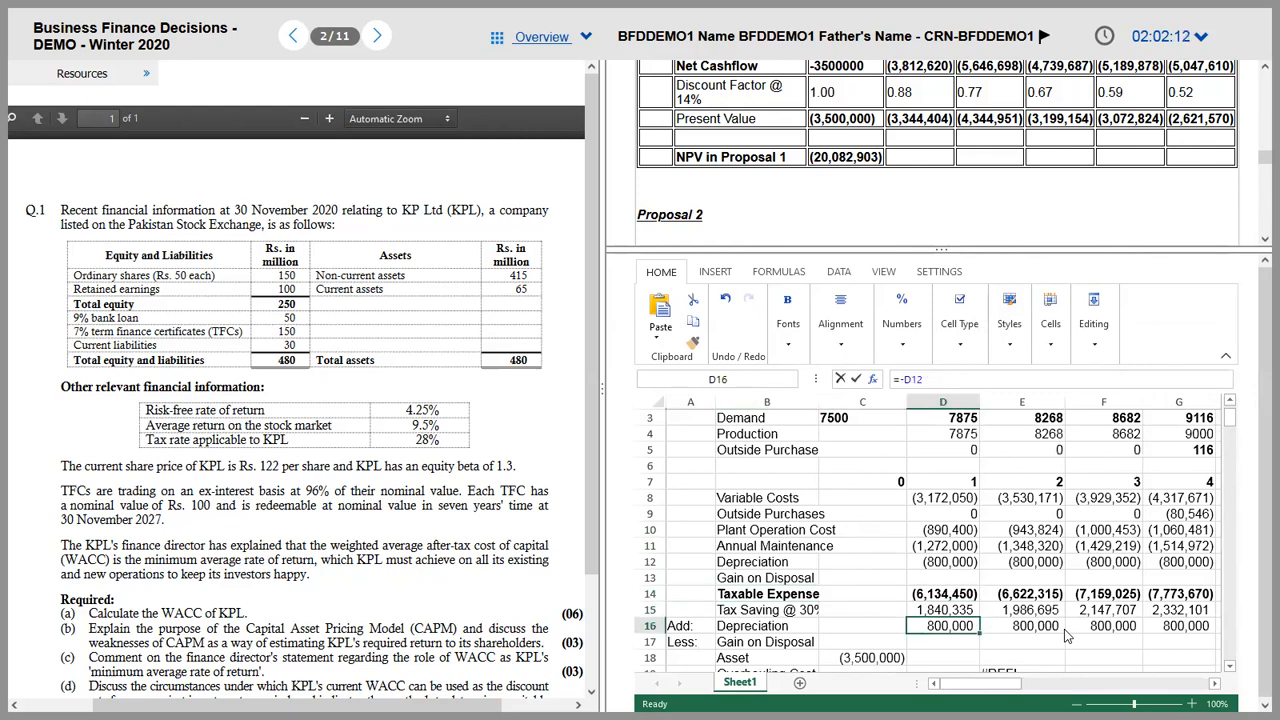
pyautogui.press('Right')
pyautogui.press('Right')
pyautogui.press('Right')
pyautogui.press('Right')
pyautogui.press('Right')
pyautogui.press('Left')
pyautogui.press('Down')
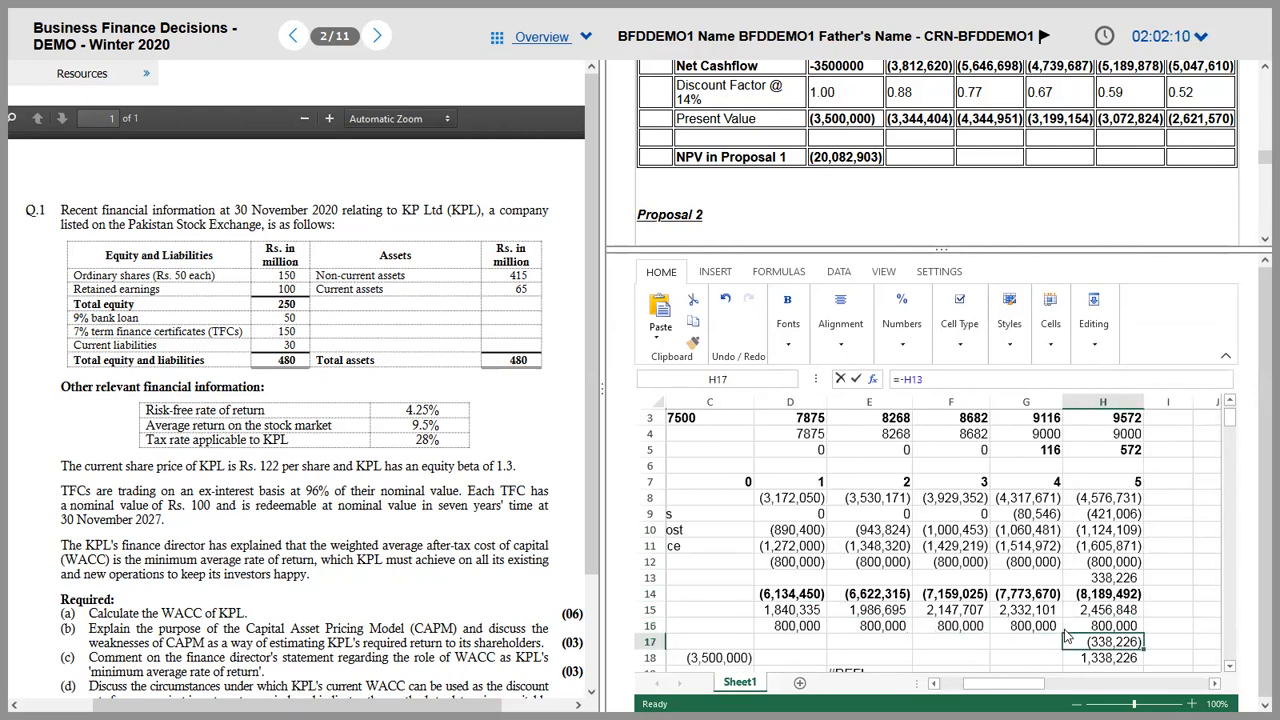
pyautogui.press('Down')
pyautogui.press('Left')
pyautogui.press('Left')
pyautogui.press('Left')
pyautogui.press('Left')
pyautogui.press('Left')
pyautogui.press('Left')
pyautogui.press('Left')
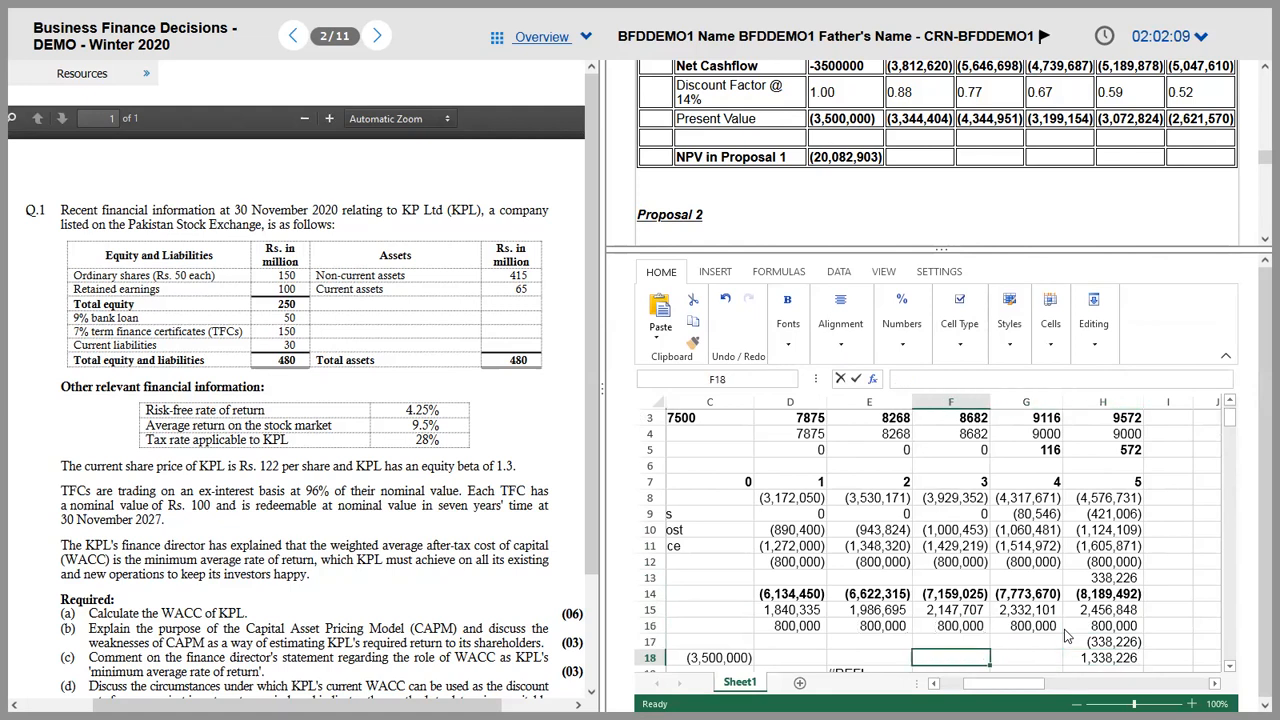
pyautogui.press('Right')
pyautogui.press('Down')
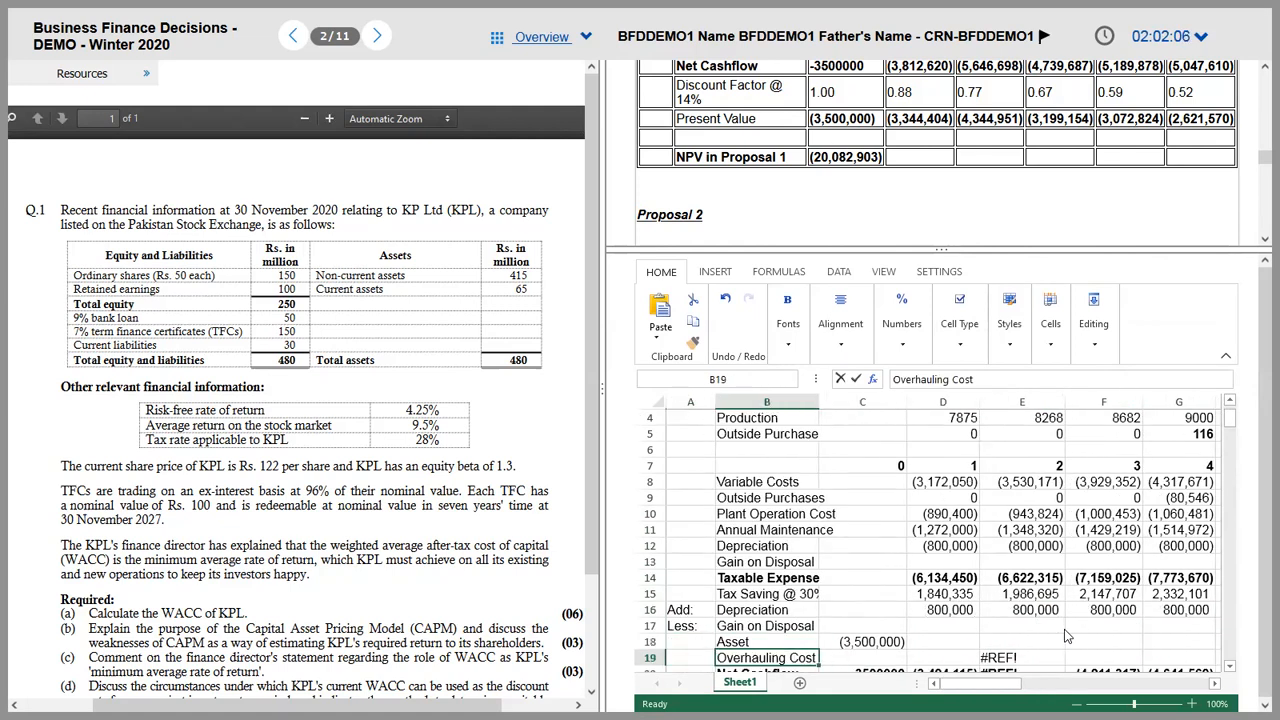
# Step: Clear the unused Overhauling Cost row and correct the C18 asset cost to 5,000,000
pyautogui.hotkey('shift', 'Right')
pyautogui.hotkey('shift', 'Right')
pyautogui.hotkey('shift', 'Right')
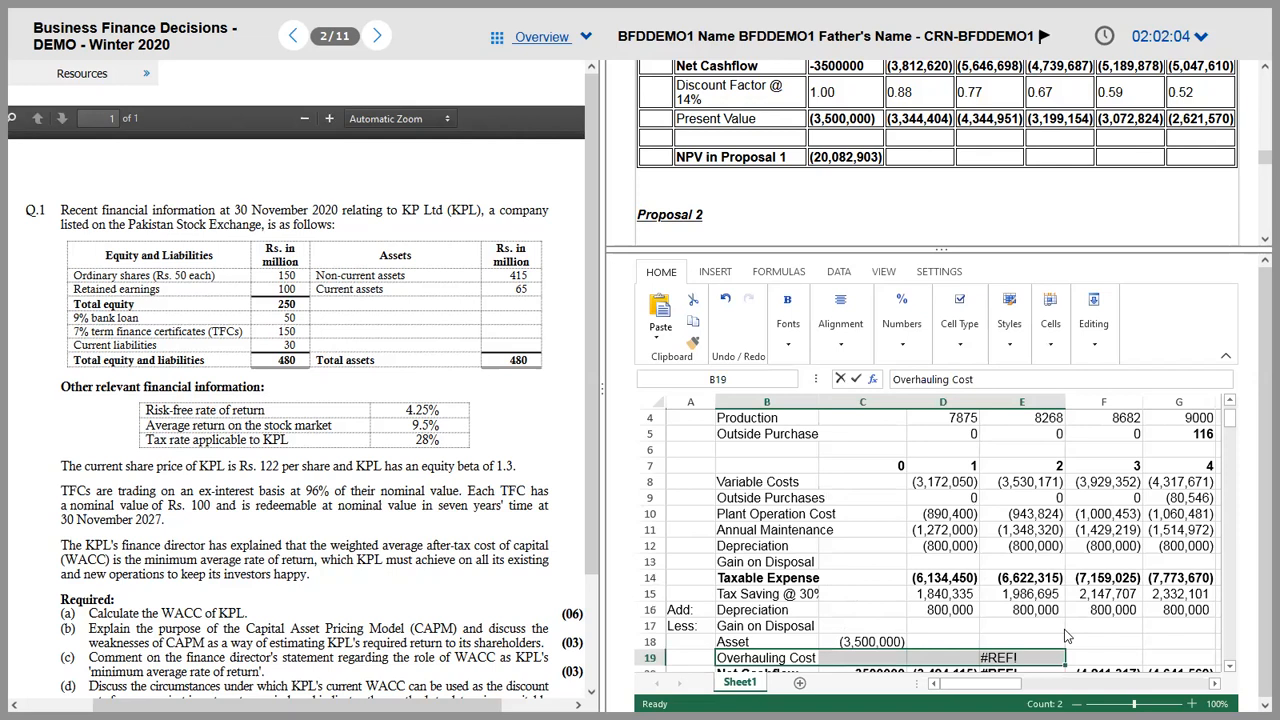
pyautogui.press('Delete')
pyautogui.press('Up')
pyautogui.press('Right')
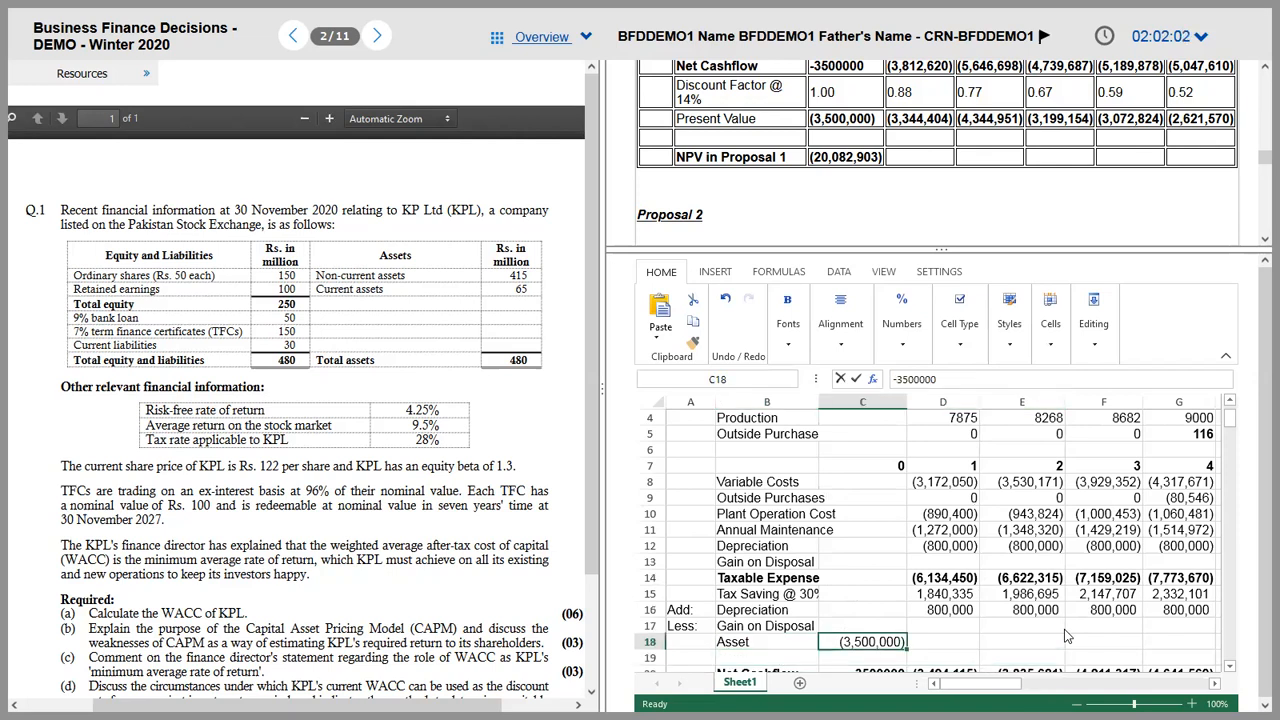
pyautogui.click(900, 379)
pyautogui.press('BackSpace')
pyautogui.press('Tab')
# Step: Narrow columns I and J so the disposal workings in column L fit on screen
pyautogui.press('Right')
pyautogui.press('Right')
pyautogui.press('Right')
pyautogui.press('Right')
pyautogui.press('Right')
pyautogui.press('Right')
pyautogui.press('Right')
pyautogui.press('Left')
pyautogui.press('Left')
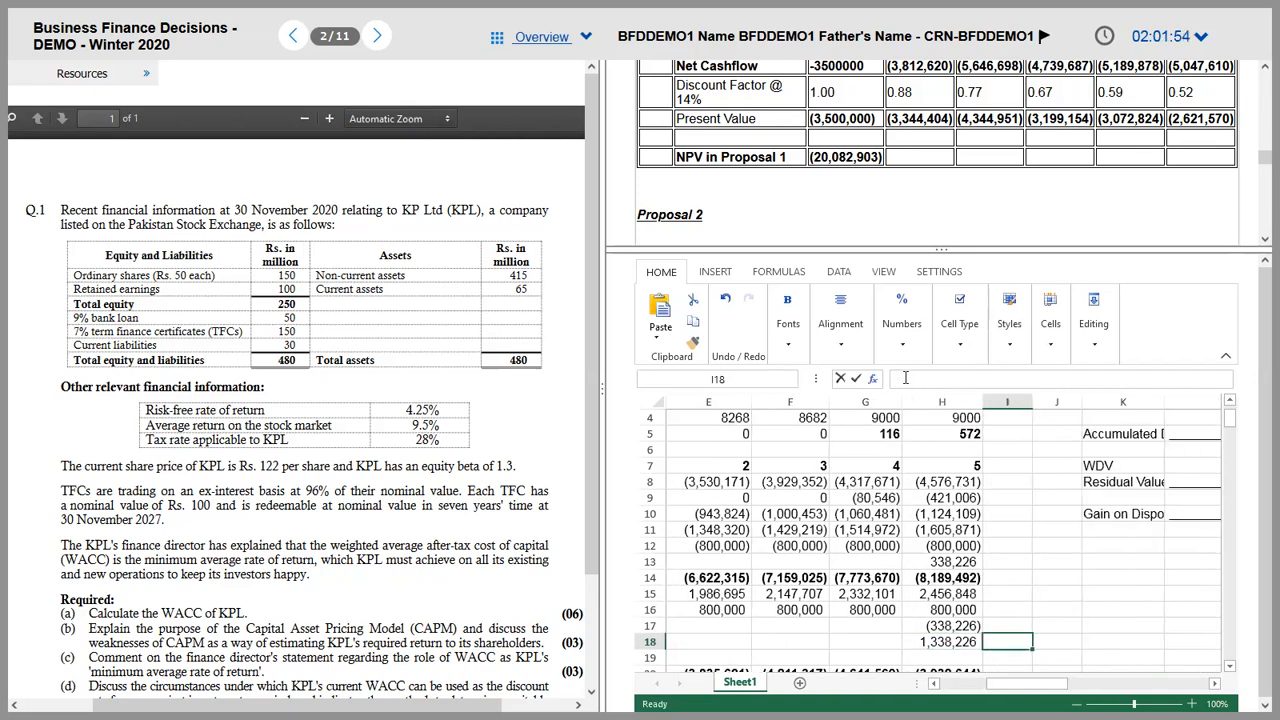
pyautogui.press('Left')
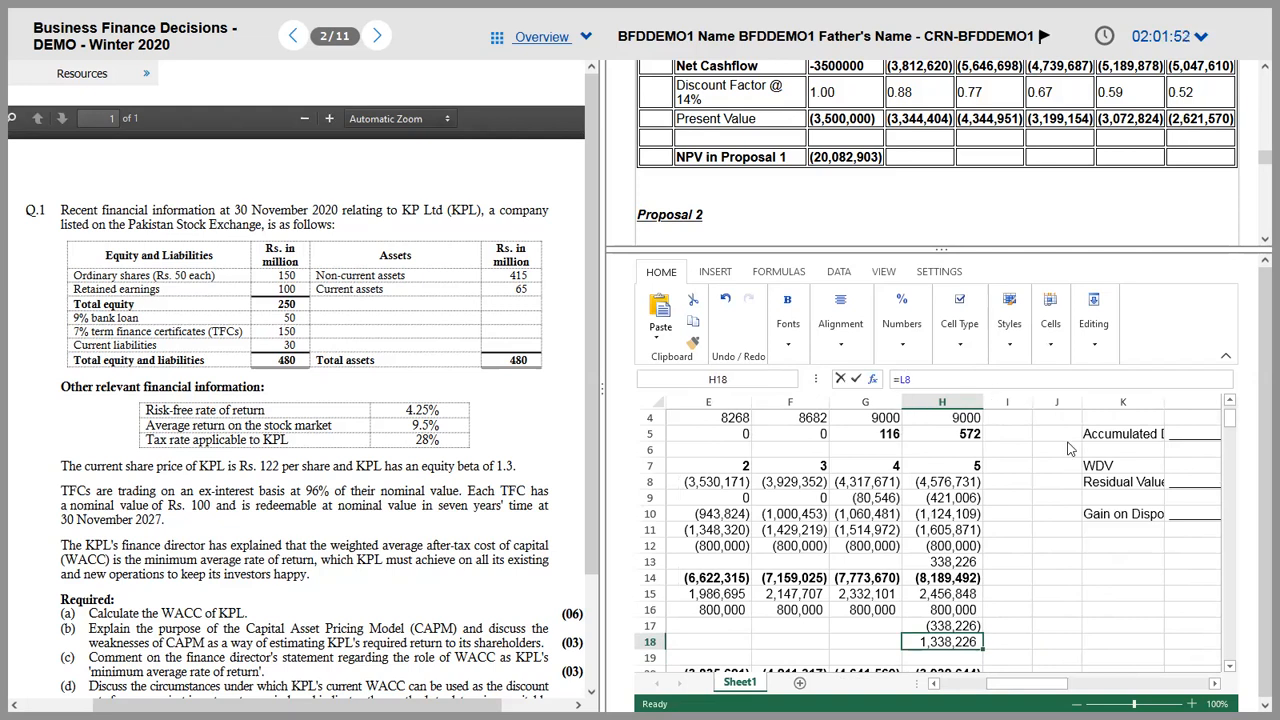
pyautogui.moveTo(1080, 401); pyautogui.dragTo(1007, 401)
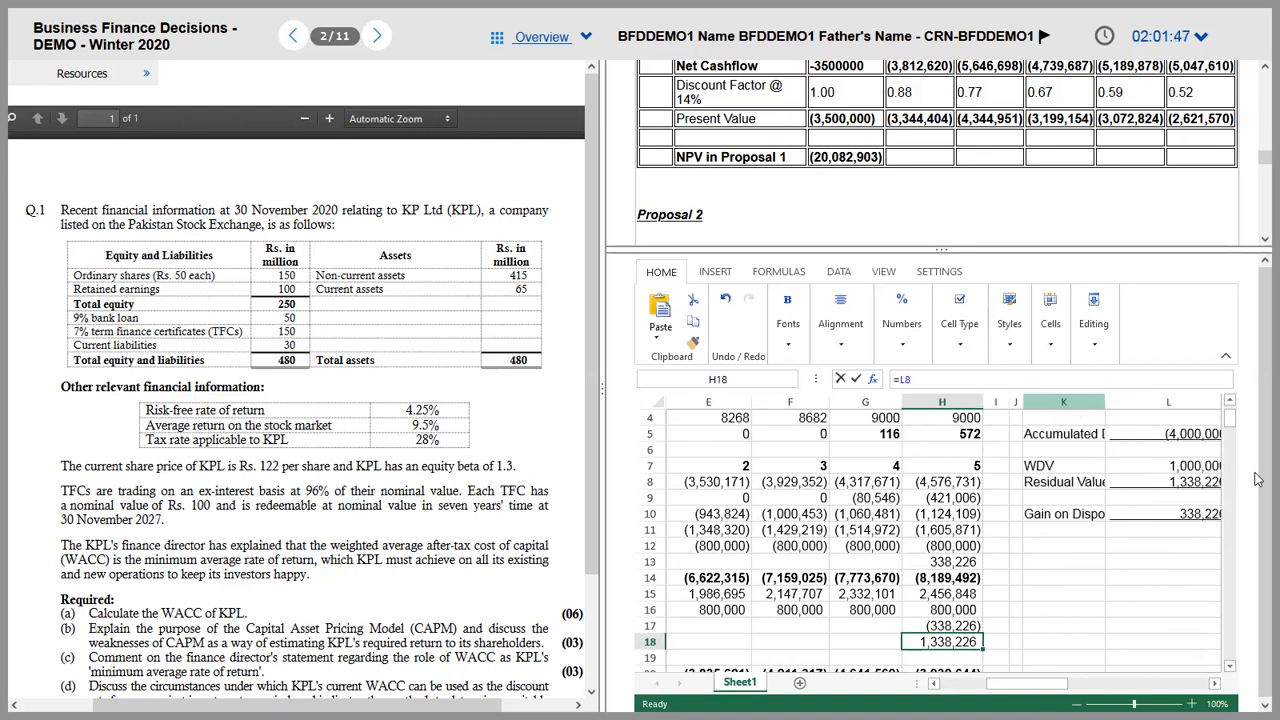
pyautogui.click(1197, 528)
pyautogui.moveTo(1080, 684); pyautogui.dragTo(1092, 686)
pyautogui.moveTo(1070, 401); pyautogui.dragTo(1036, 401)
pyautogui.moveTo(1040, 690)
pyautogui.mouseDown()
pyautogui.moveTo(842, 692)
pyautogui.moveTo(1048, 686)
pyautogui.mouseUp()
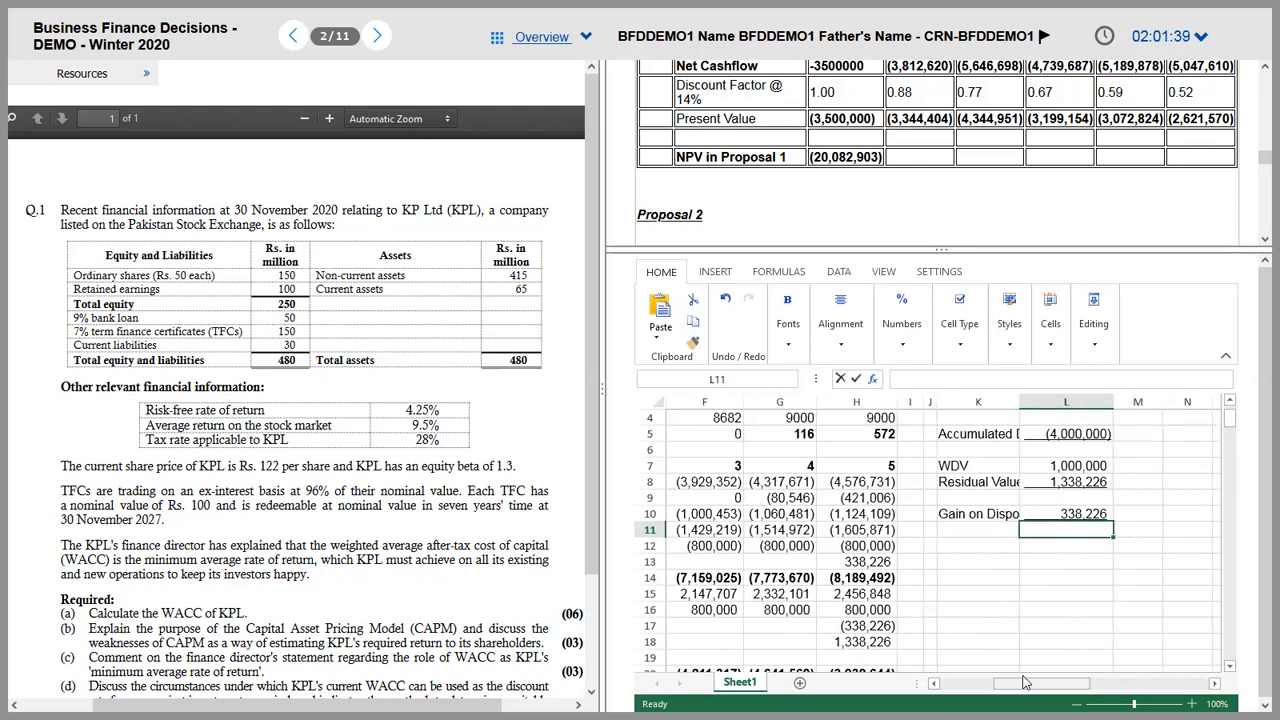
# Step: Confirm the year 5 residual value in H18 links to the disposal workings
pyautogui.click(845, 645)
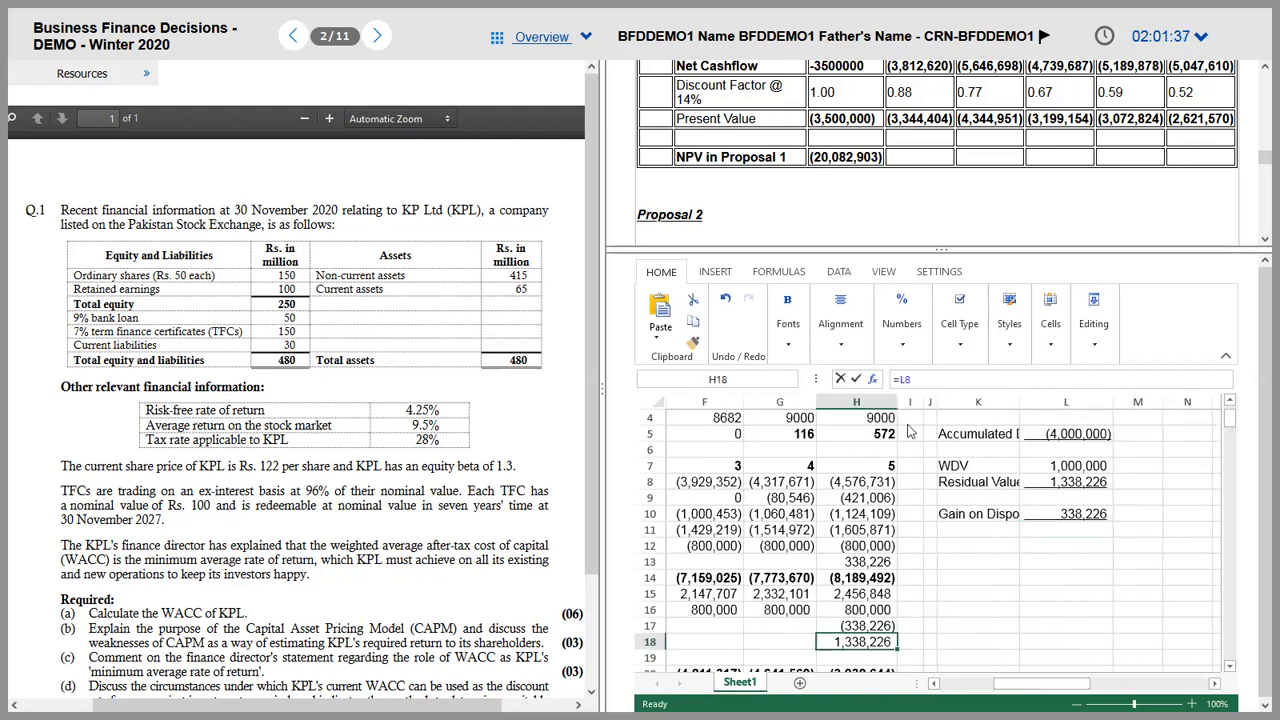
pyautogui.click(939, 376)
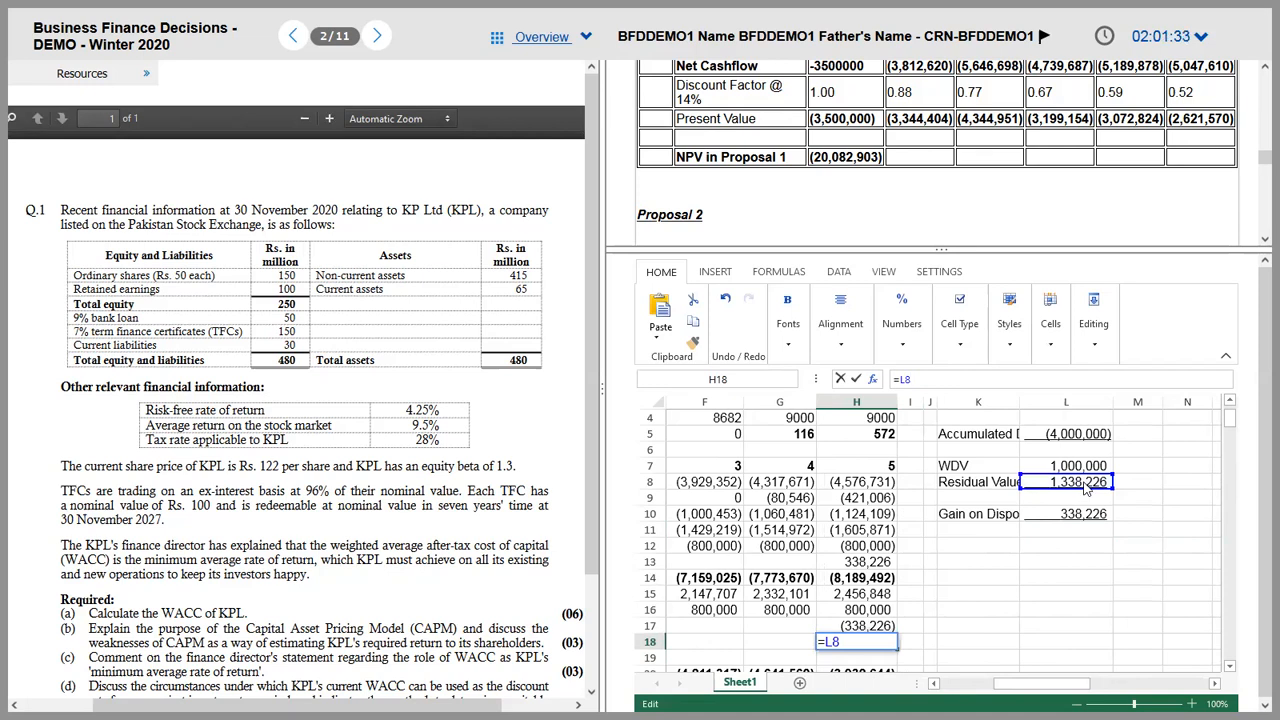
pyautogui.press('Return')
# Step: Total each year's net cashflow with =SUM(C14:C18) filled across the row in accounting format
pyautogui.press('Left')
pyautogui.press('Left')
pyautogui.press('Left')
pyautogui.press('Left')
pyautogui.press('Left')
pyautogui.press('Left')
pyautogui.press('Down')
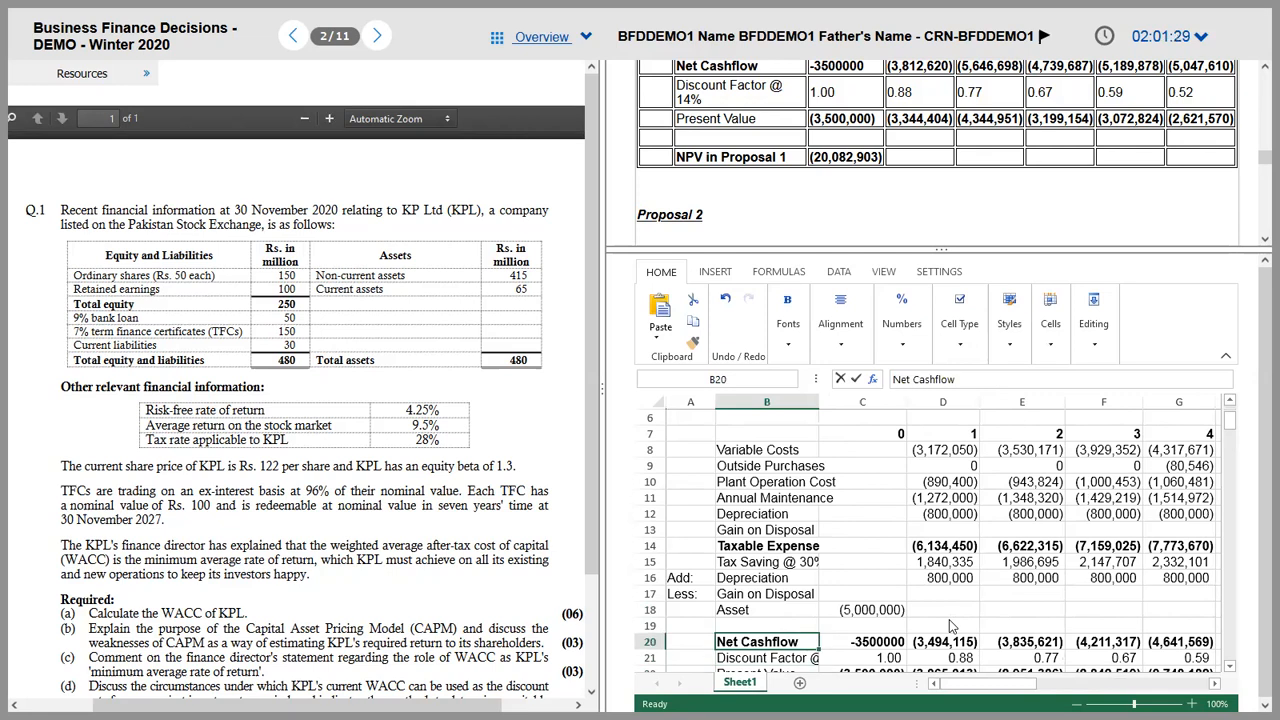
pyautogui.press('Right')
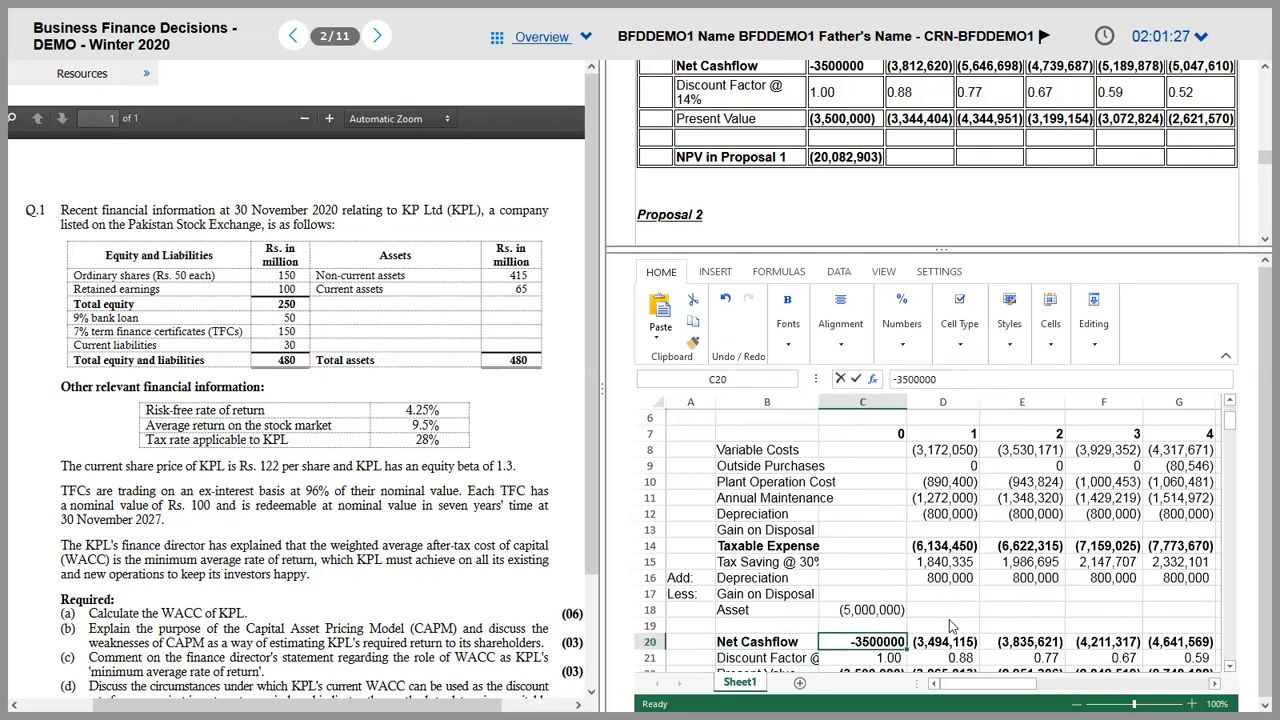
pyautogui.write('=SUM(')
pyautogui.press('Up')
pyautogui.hotkey('shift', 'Up')
pyautogui.hotkey('shift', 'Up')
pyautogui.hotkey('shift', 'Up')
pyautogui.hotkey('shift', 'Up')
pyautogui.hotkey('shift', 'Up')
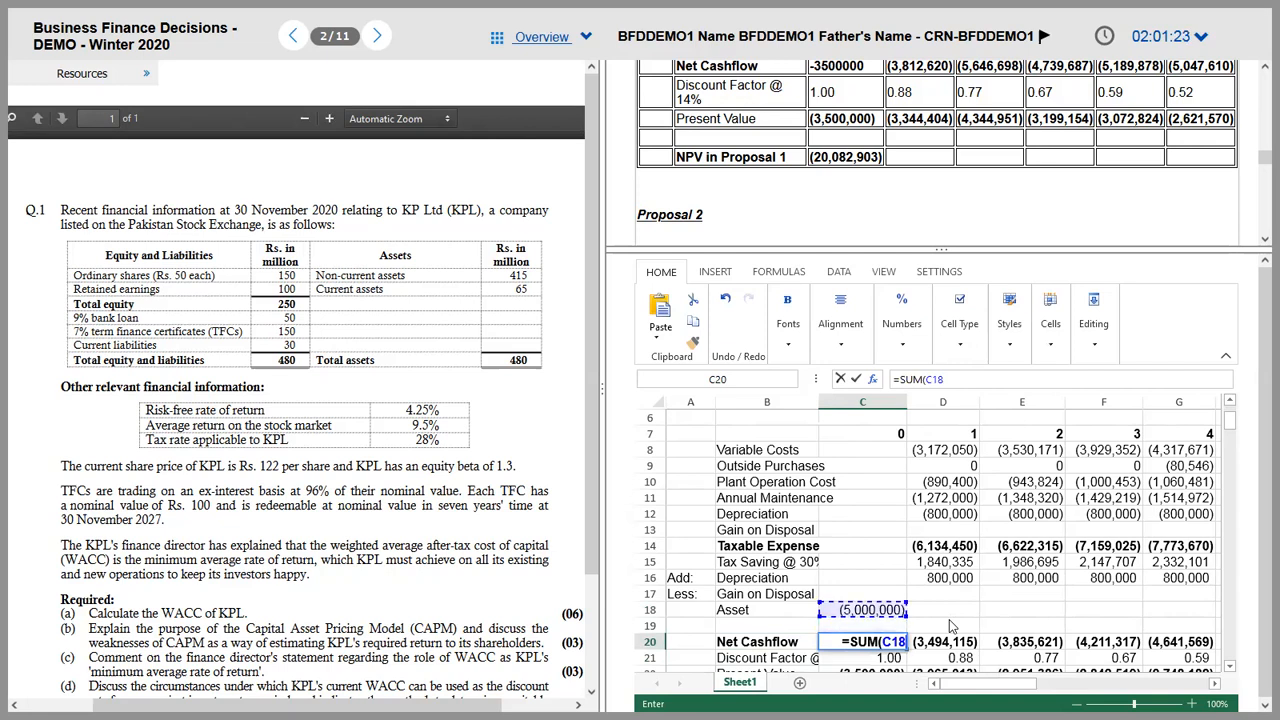
pyautogui.press('Return')
pyautogui.press('Up')
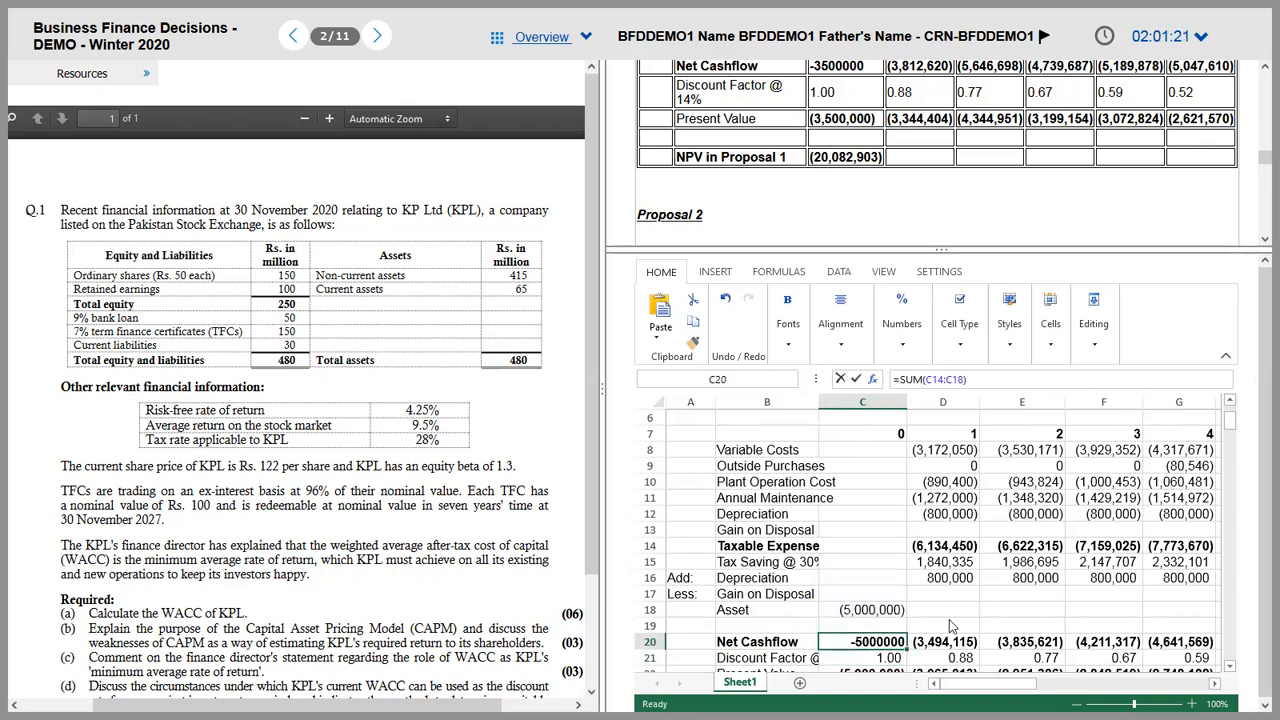
pyautogui.hotkey('shift', 'Right')
pyautogui.hotkey('shift', 'Right')
pyautogui.hotkey('shift', 'Right')
pyautogui.hotkey('shift', 'Right')
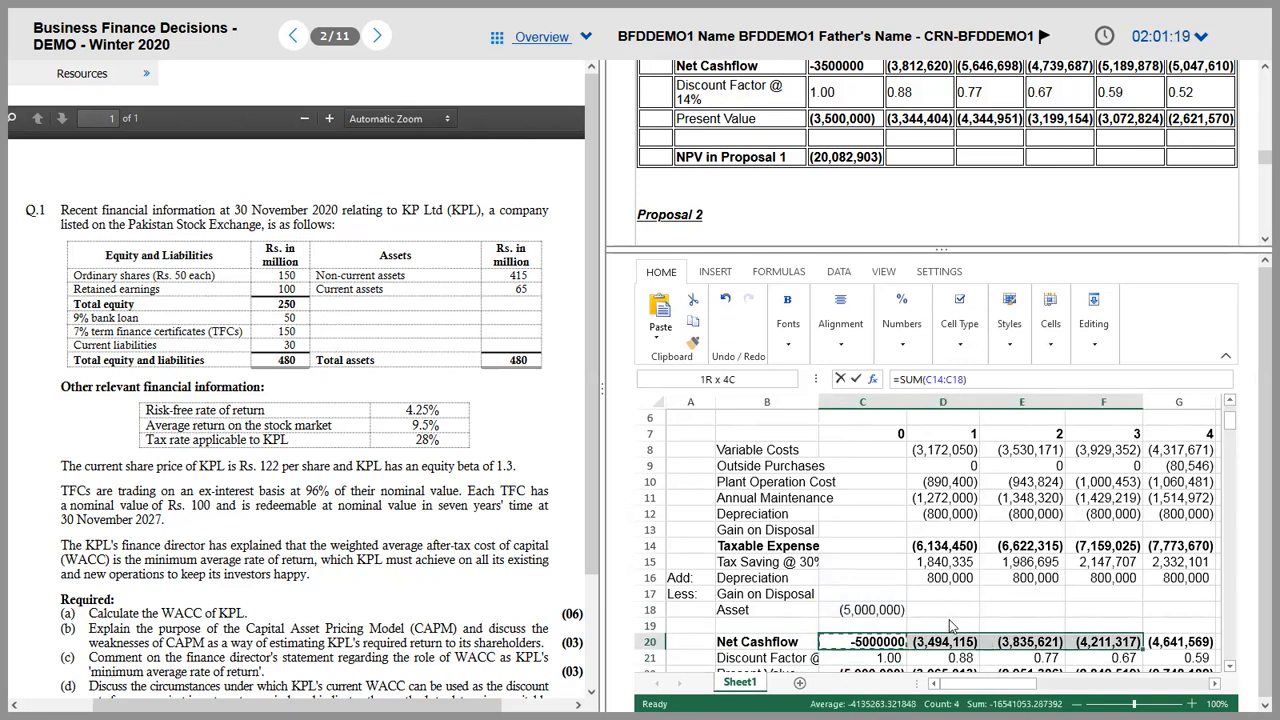
pyautogui.hotkey('ctrl', 'r')
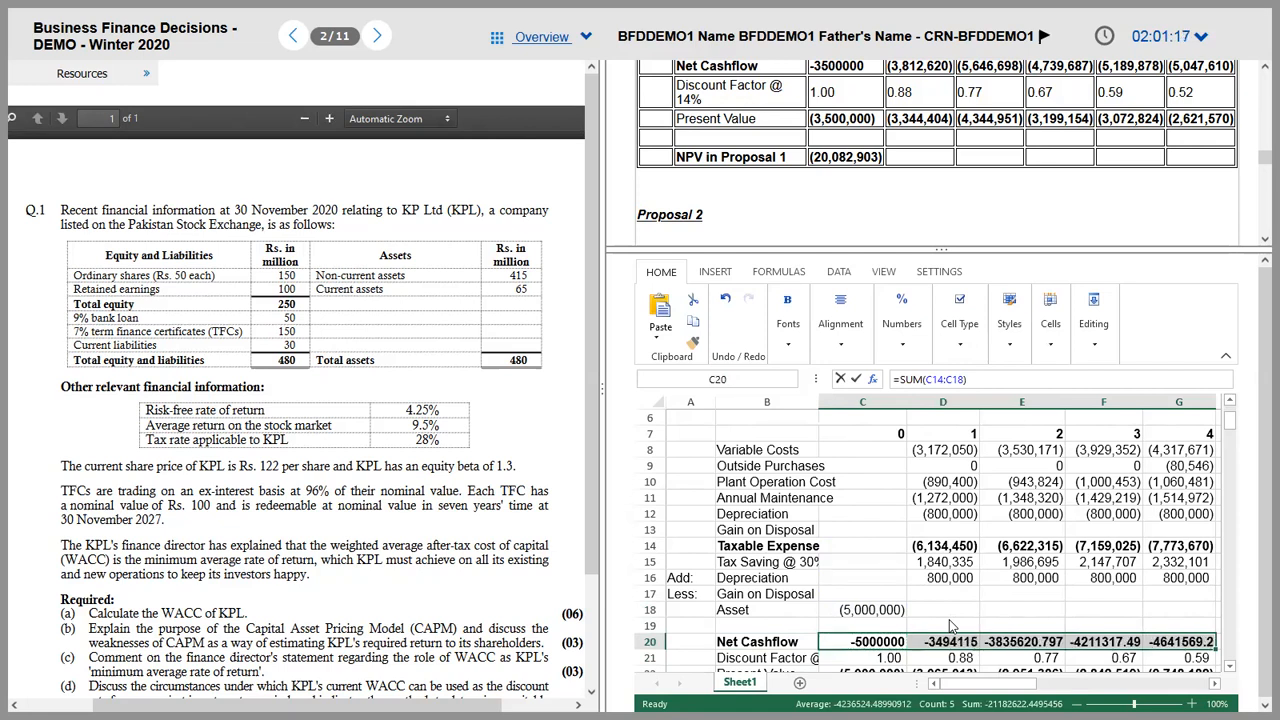
pyautogui.hotkey('ctrl', 'z')
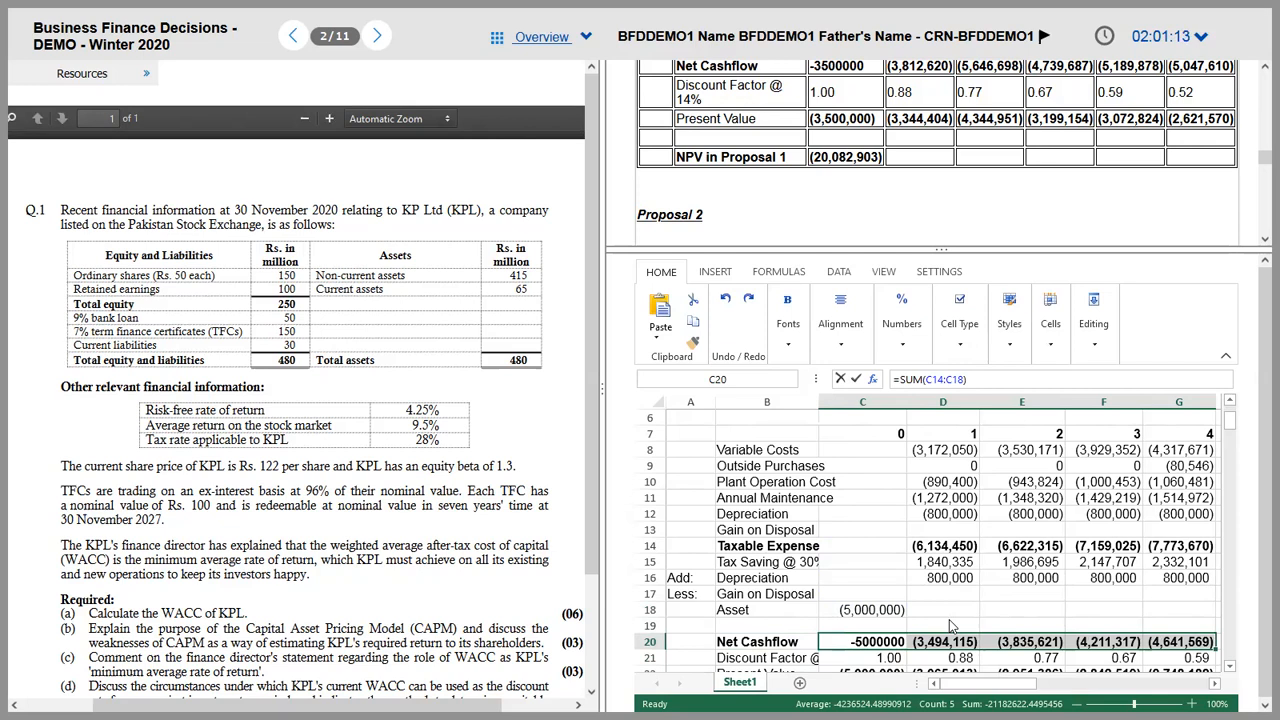
# Step: Relabel the NPV row in B24 as 'NPV in Proposal 2'
pyautogui.press('Right')
pyautogui.press('Right')
pyautogui.press('Right')
pyautogui.press('Right')
pyautogui.press('Right')
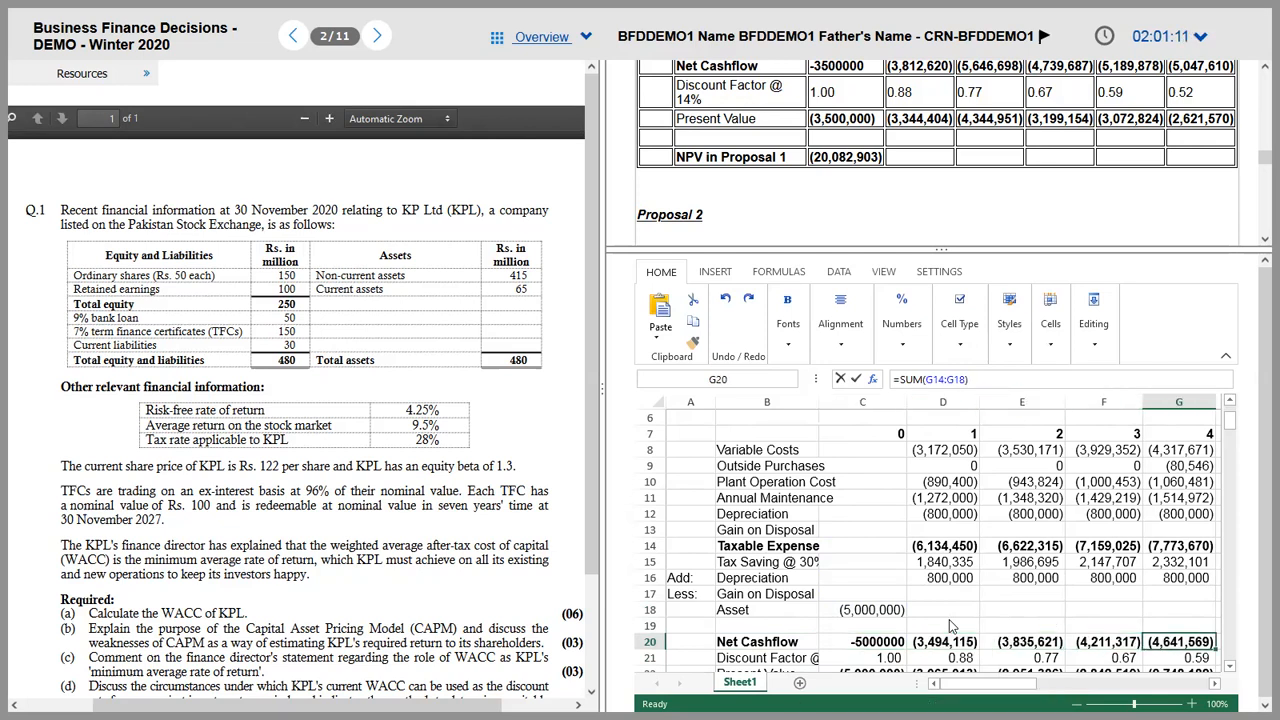
pyautogui.press('Left')
pyautogui.press('Right')
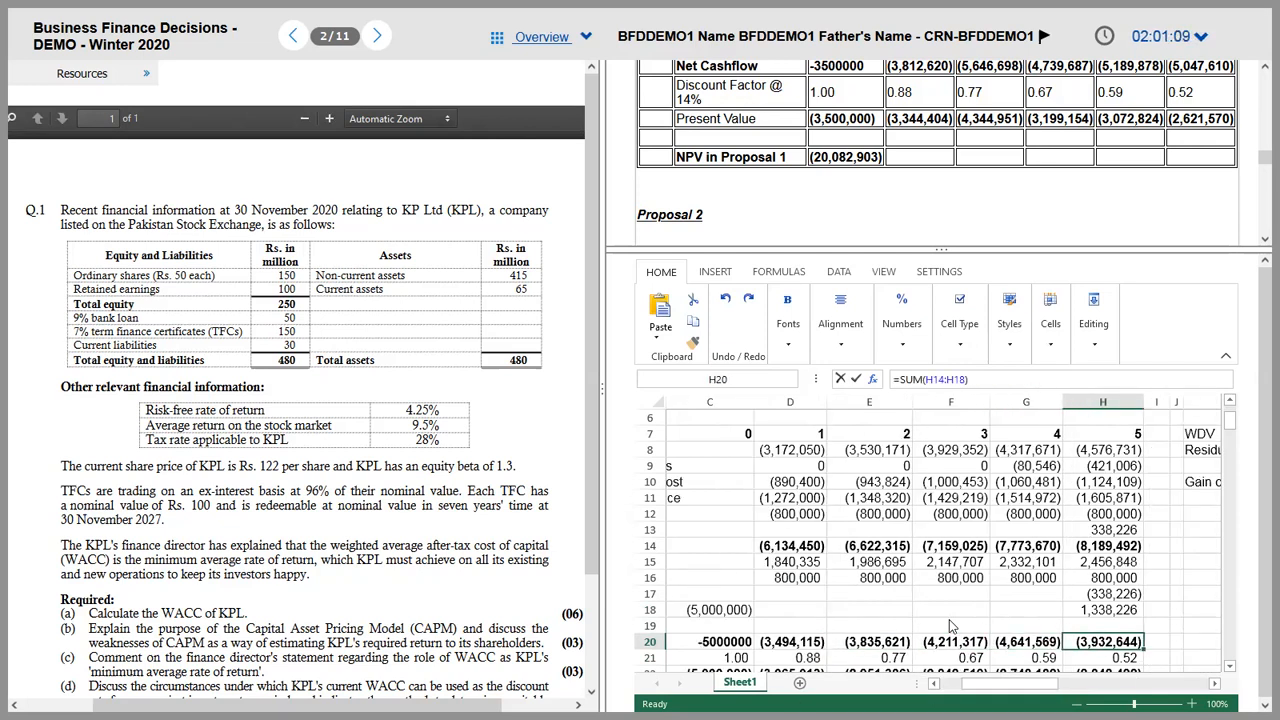
pyautogui.press('Left')
pyautogui.press('Left')
pyautogui.press('Left')
pyautogui.press('Left')
pyautogui.press('Left')
pyautogui.press('Left')
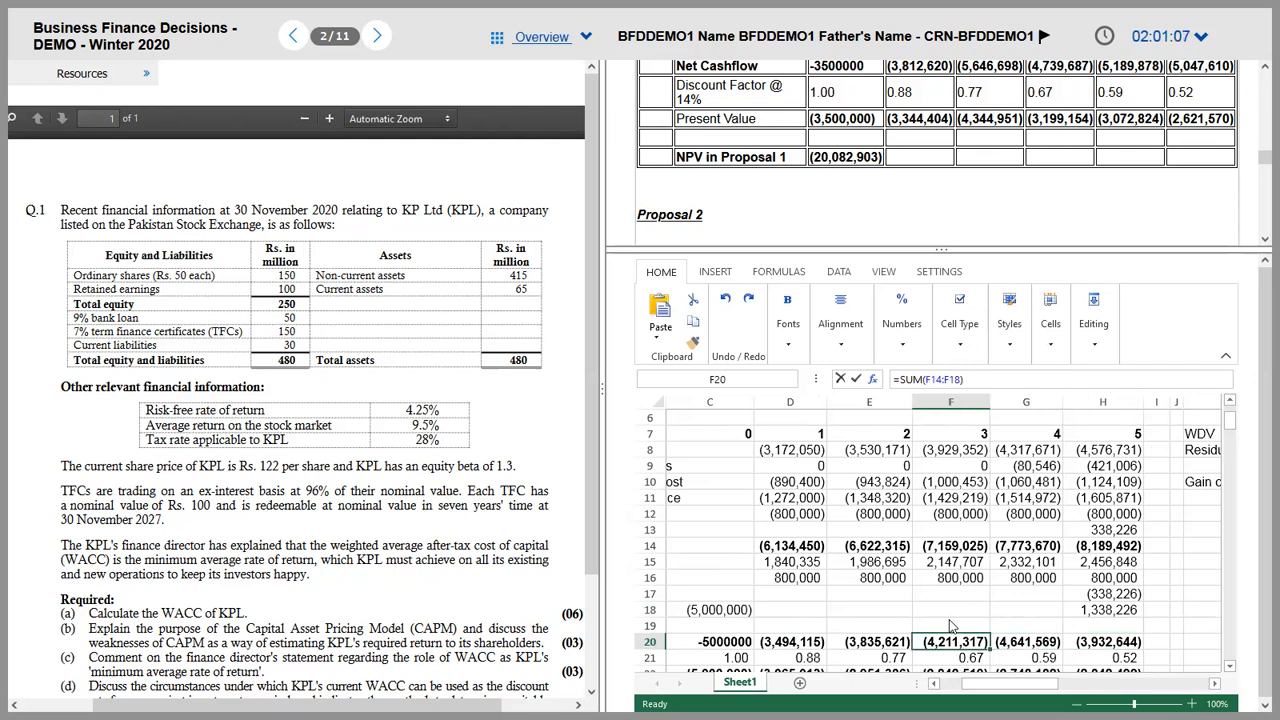
pyautogui.press('Down')
pyautogui.press('Down')
pyautogui.press('Down')
pyautogui.press('Down')
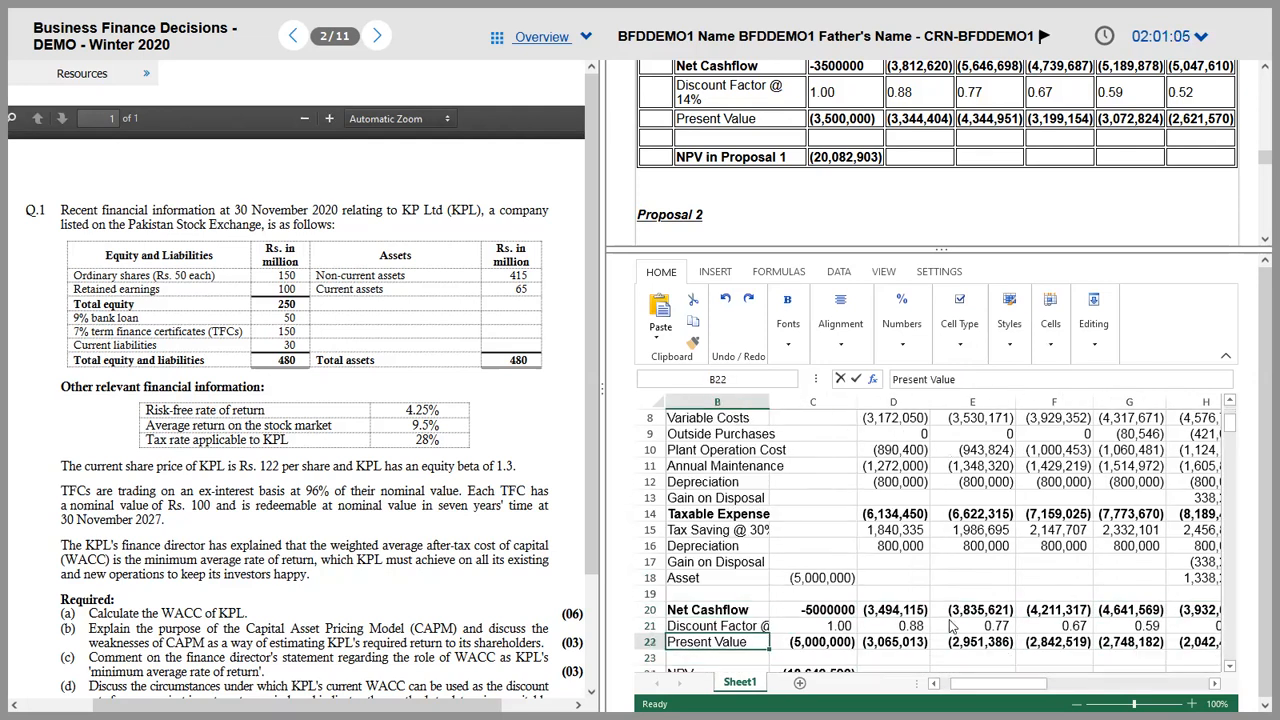
pyautogui.press('Right')
pyautogui.press('Left')
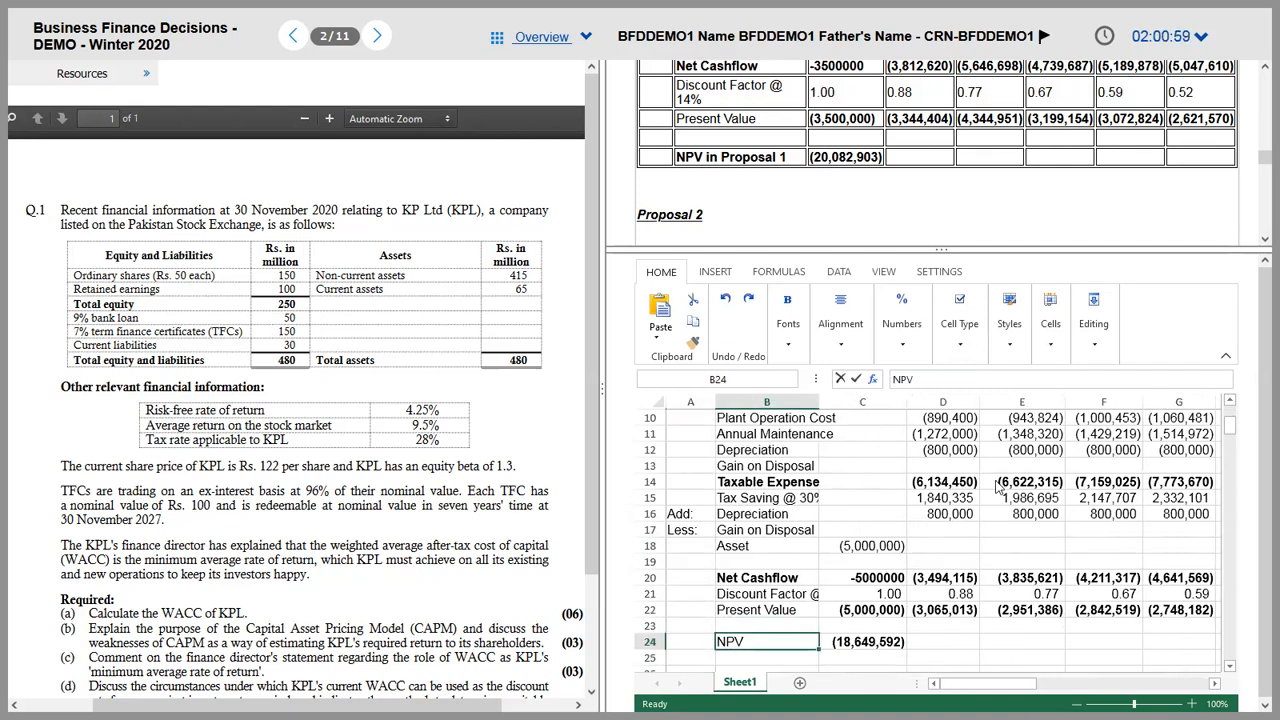
pyautogui.click(942, 381)
pyautogui.write('in Prop')
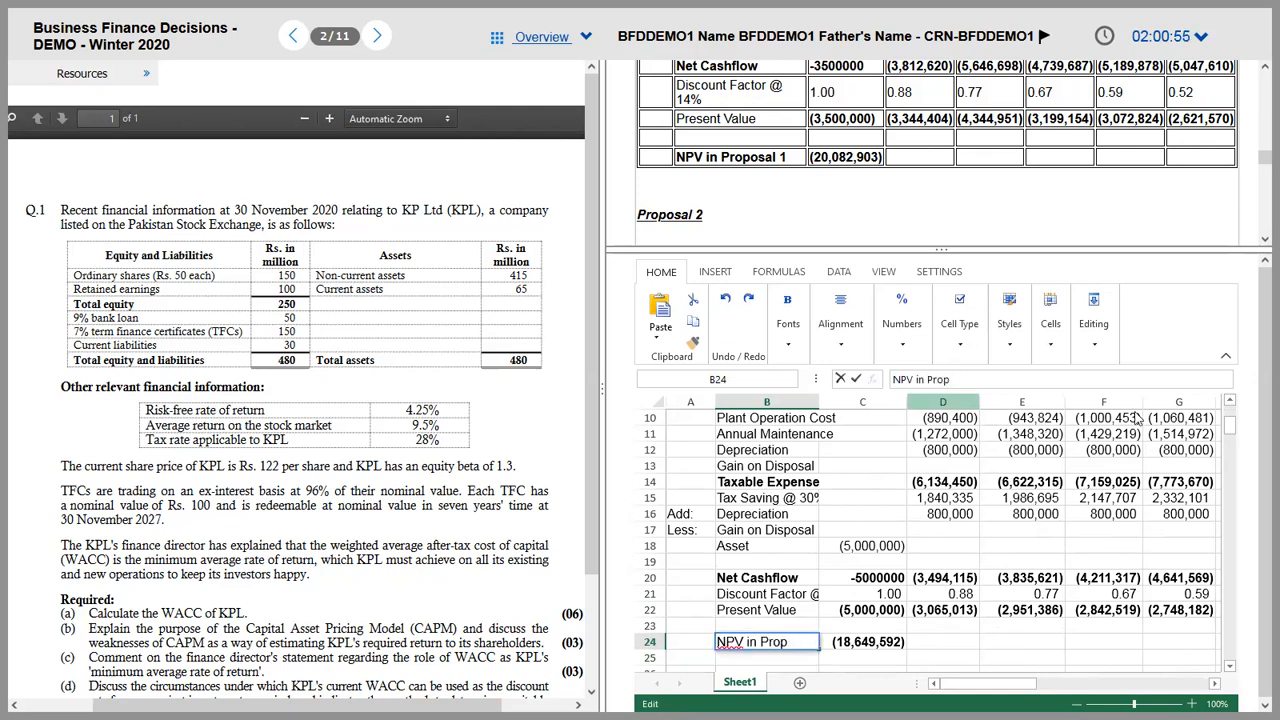
pyautogui.write('osal 2')
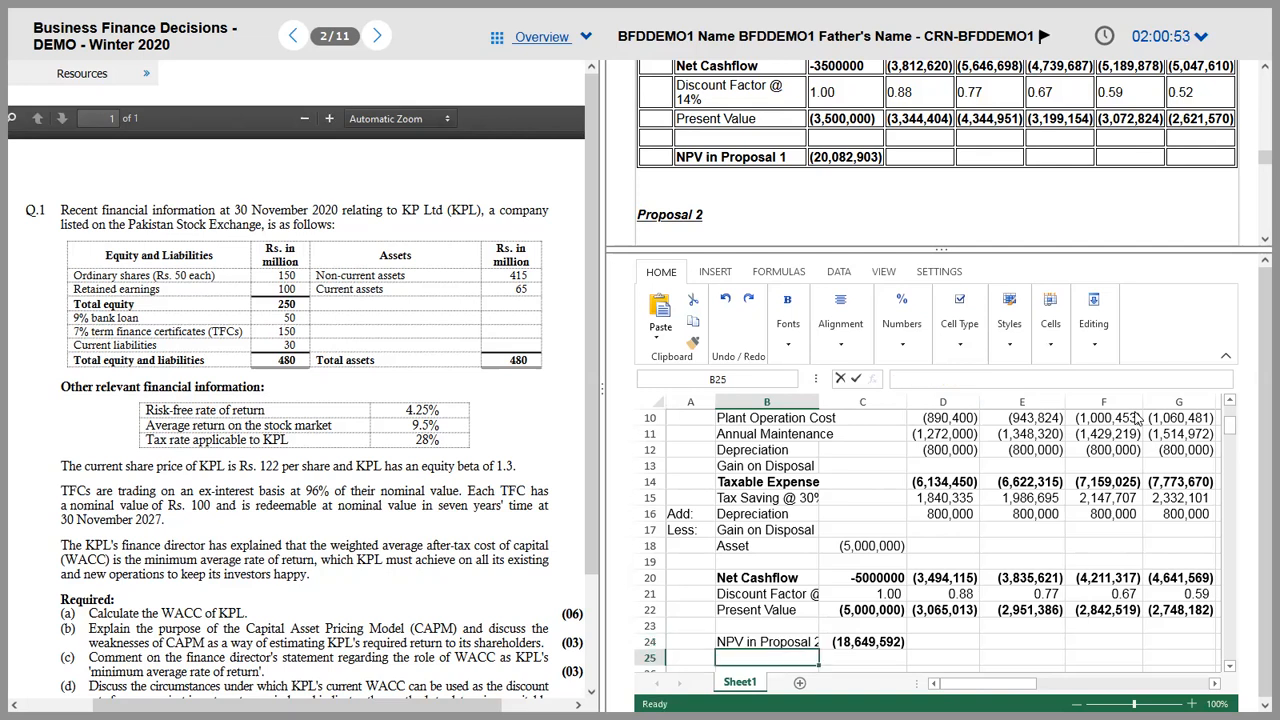
pyautogui.hotkey('ctrl', 'Return')
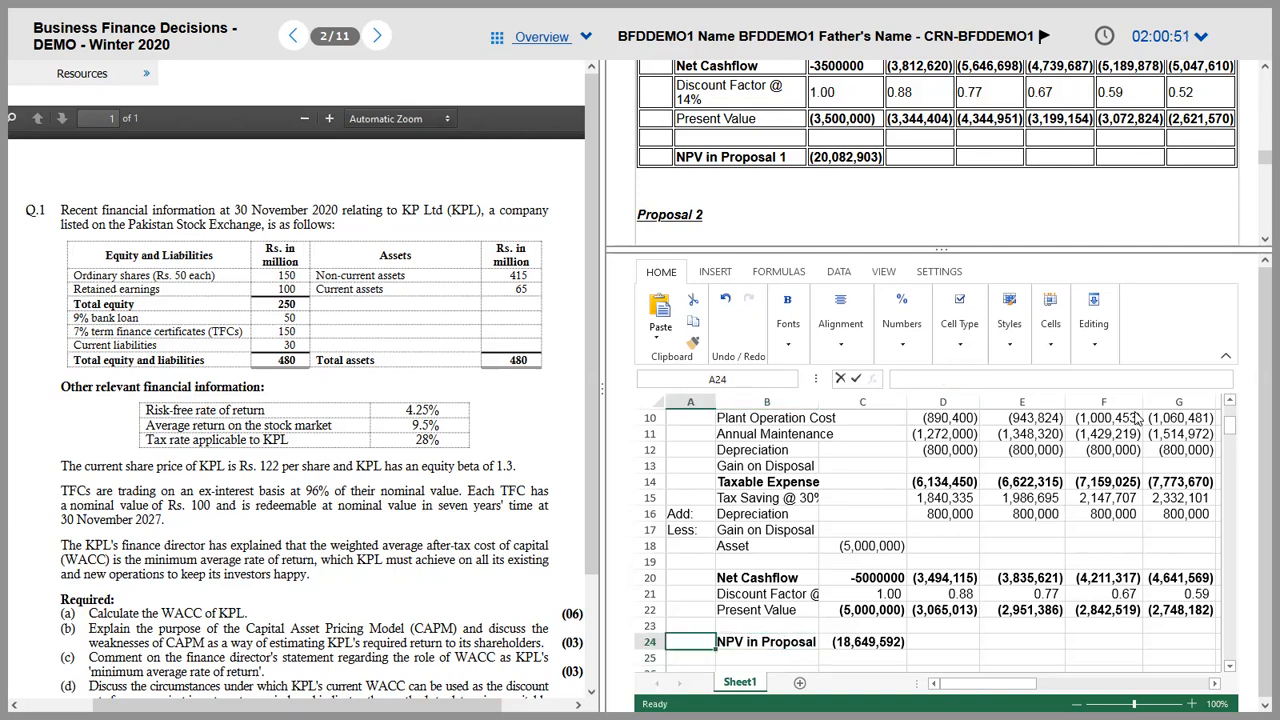
pyautogui.hotkey('ctrl', 'Home')
# Step: Select and copy the Gain or Loss on Disposal table in K1:L10
pyautogui.press('Right')
pyautogui.press('Right')
pyautogui.press('Right')
pyautogui.press('Right')
pyautogui.press('Right')
pyautogui.press('Right')
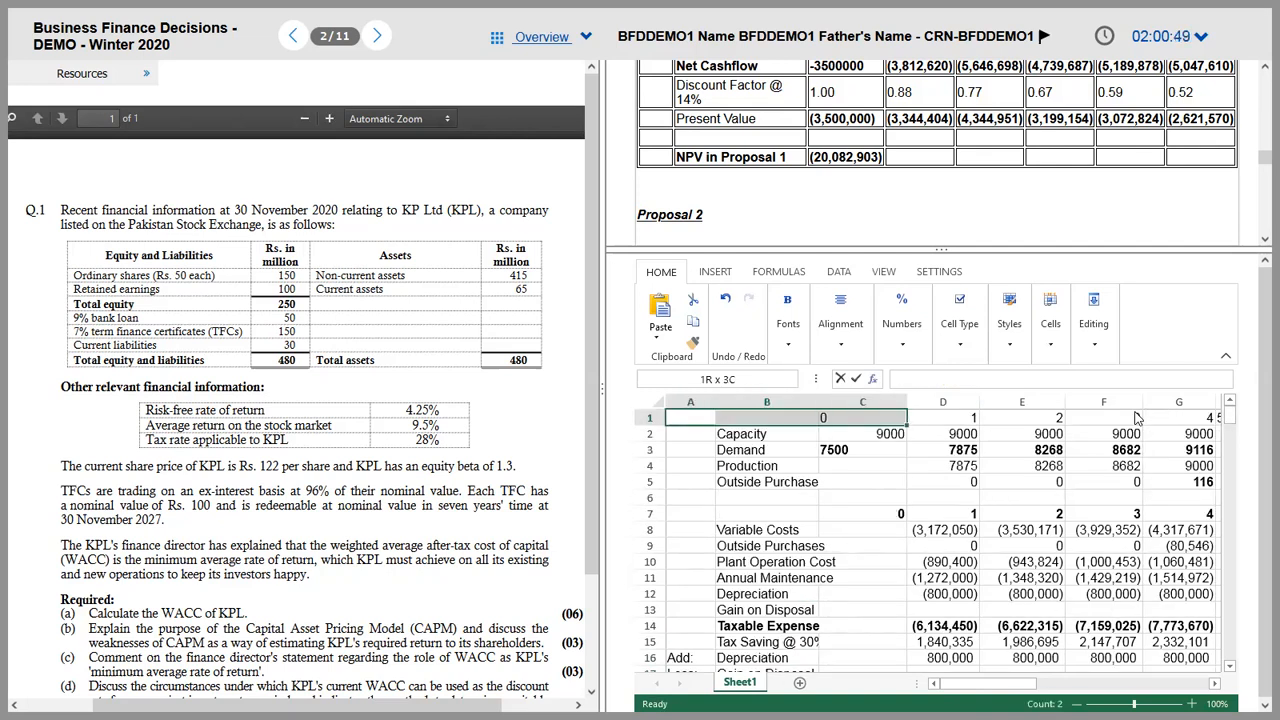
pyautogui.press('Left')
pyautogui.press('Left')
pyautogui.press('Left')
pyautogui.press('Right')
pyautogui.press('Right')
pyautogui.press('Right')
pyautogui.press('Right')
pyautogui.press('Right')
pyautogui.press('Right')
pyautogui.press('Right')
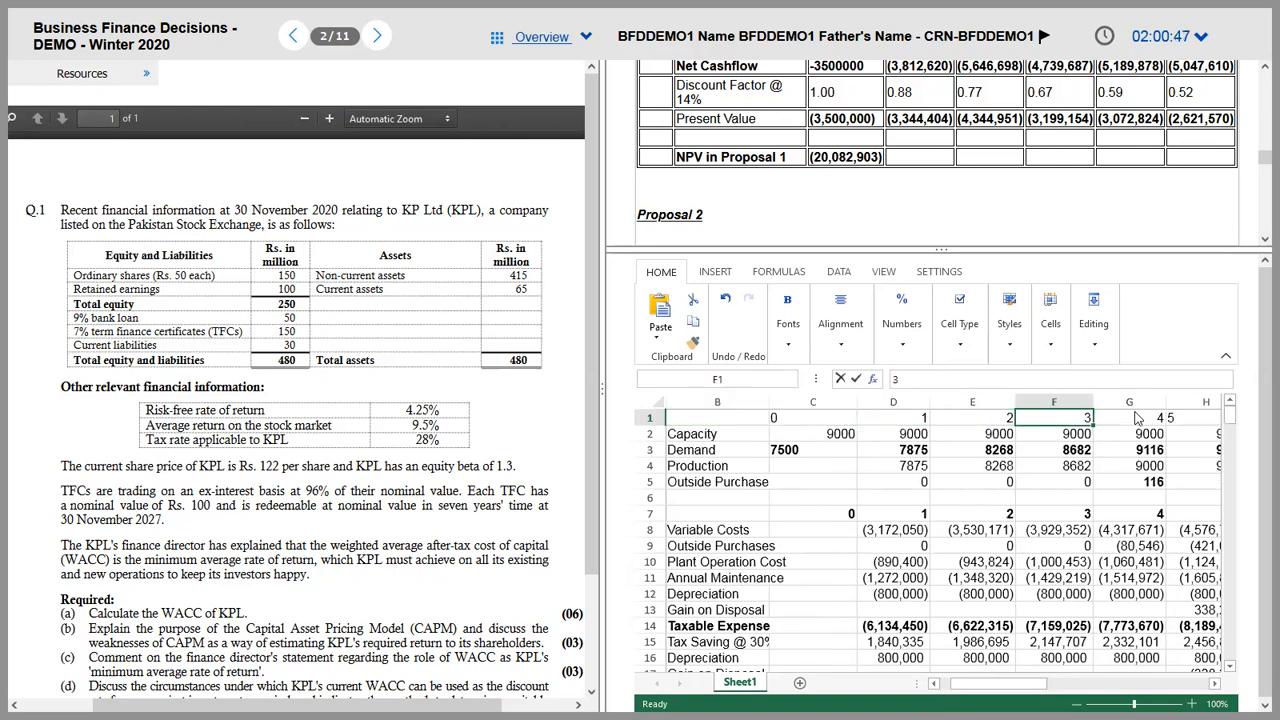
pyautogui.hotkey('shift', 'Down')
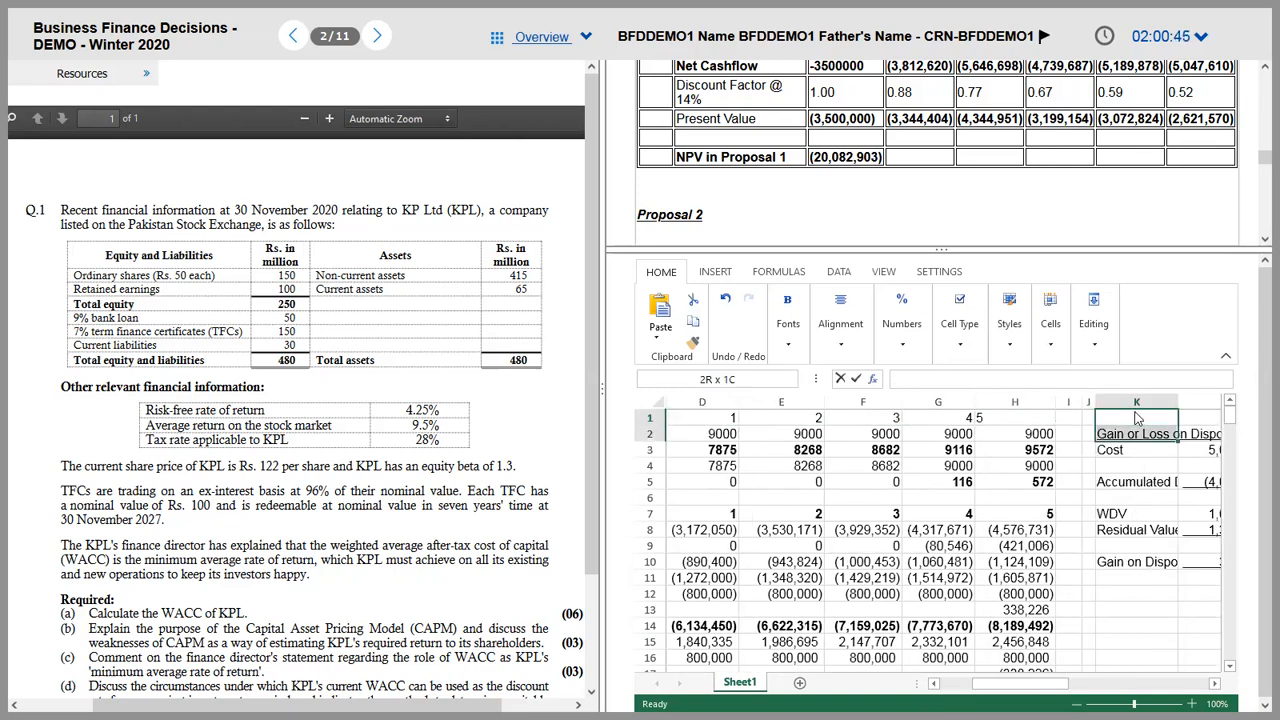
pyautogui.hotkey('shift', 'Right')
pyautogui.hotkey('shift', 'Down')
pyautogui.hotkey('shift', 'Down')
pyautogui.hotkey('shift', 'Right')
pyautogui.hotkey('shift', 'Down')
pyautogui.hotkey('shift', 'Left')
pyautogui.hotkey('shift', 'Down')
pyautogui.hotkey('shift', 'Down')
pyautogui.hotkey('shift', 'Down')
pyautogui.hotkey('shift', 'Down')
pyautogui.hotkey('shift', 'Down')
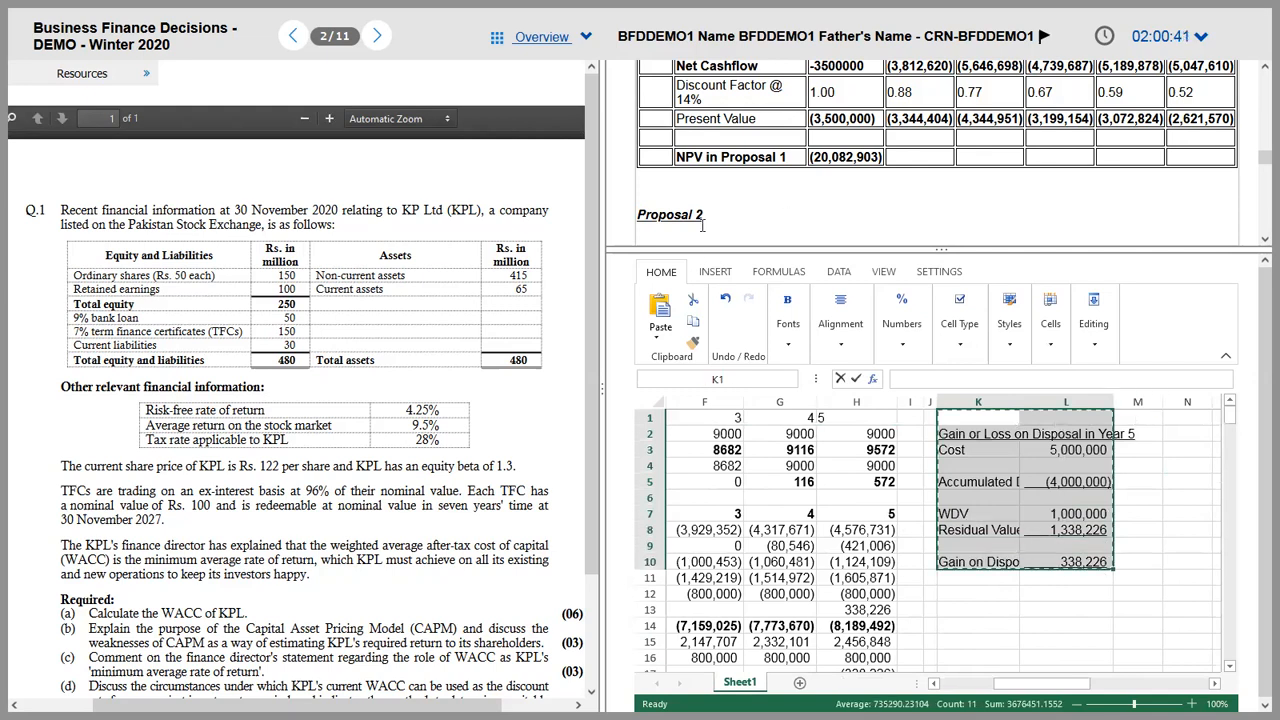
# Step: Paste the disposal table under the Proposal 2 heading in the answer
pyautogui.write('Gain or Loss on Disposal in Year 5\t Cost\t5,000,000 \t Accumulated Depreciation\t(4,000,000) \t WDV\t1,000,000 Residual Value\t1,338,226 \t Gain on Disposal\t338,226')
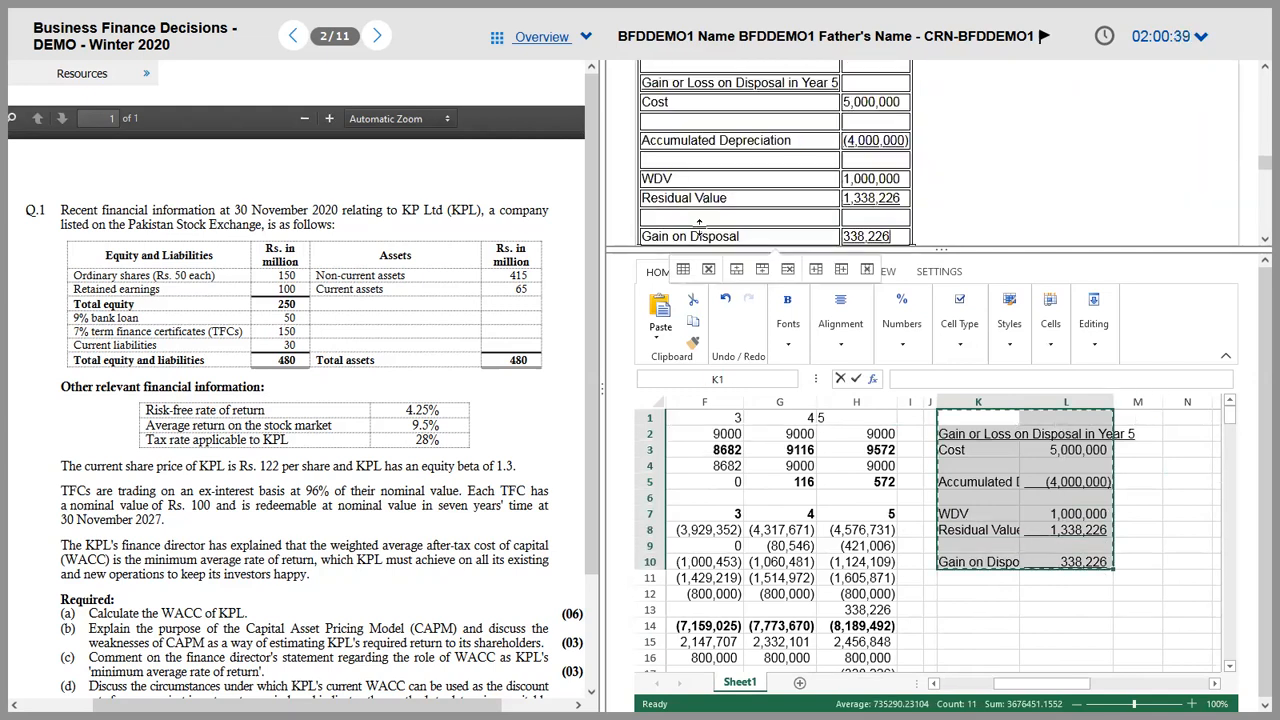
pyautogui.scroll(10, 703, 229)
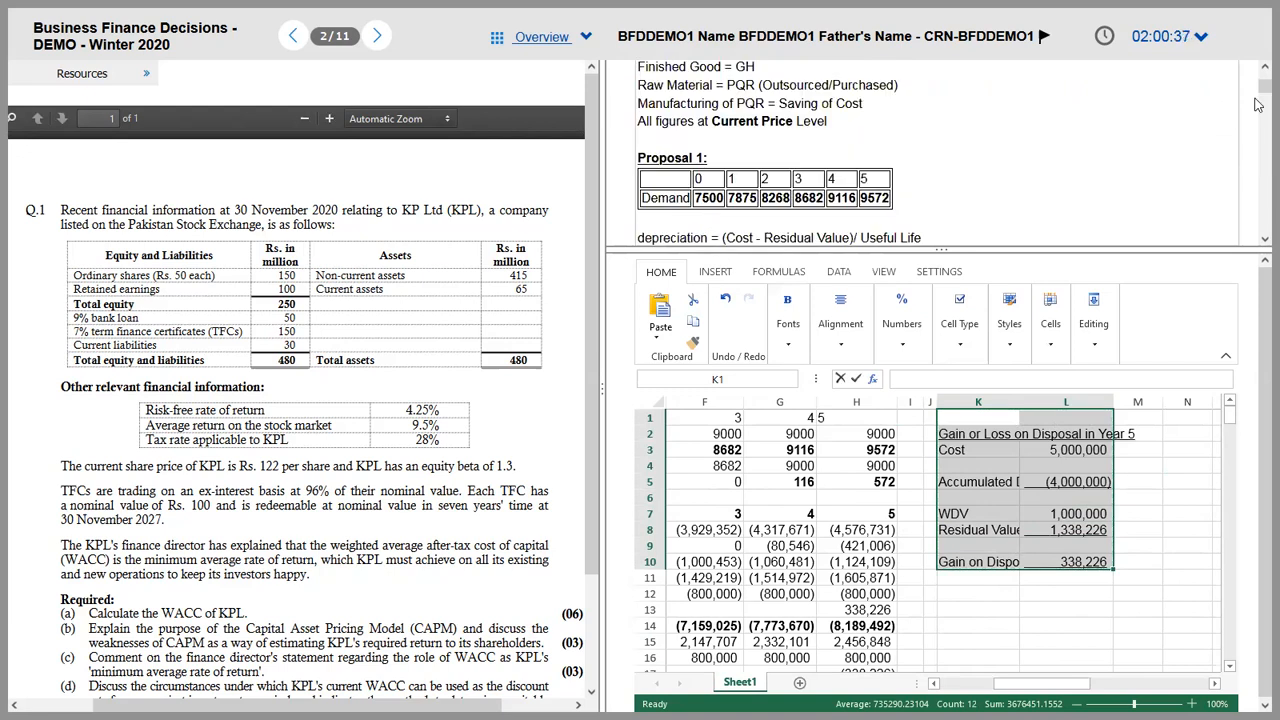
pyautogui.scroll(2, 1258, 94)
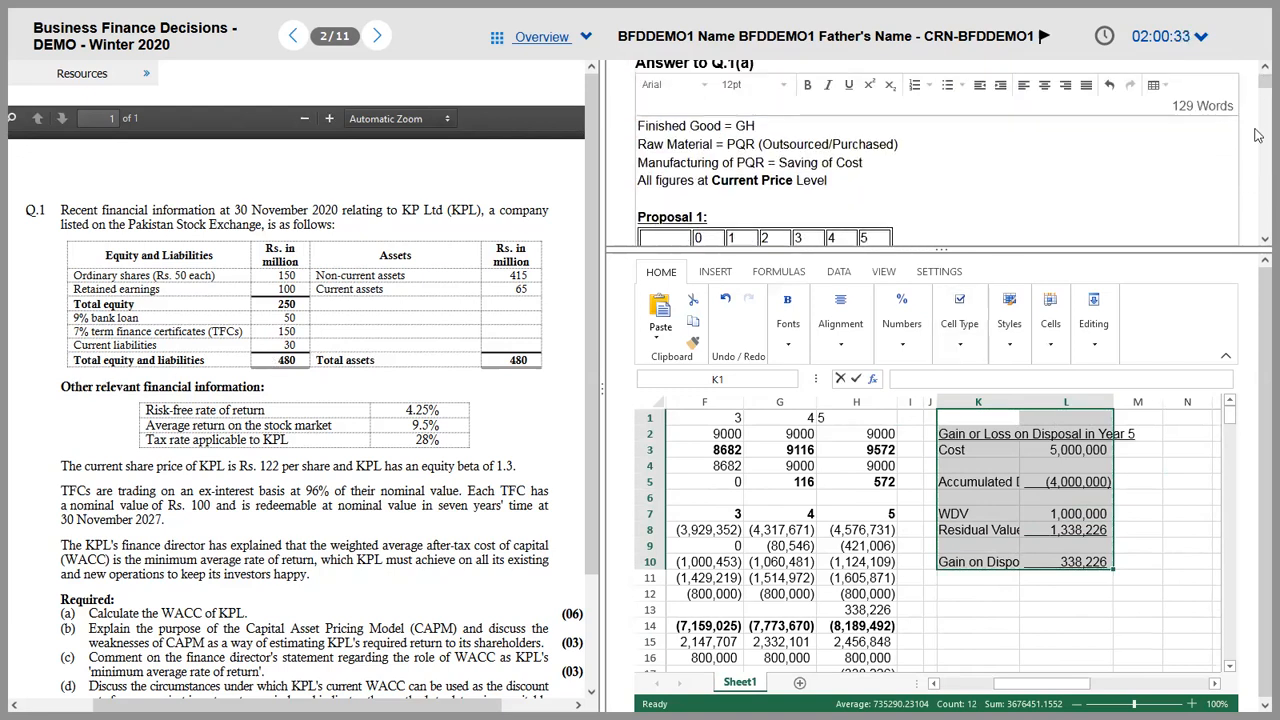
pyautogui.scroll(-5, 1258, 138)
pyautogui.scroll(-5, 1258, 138)
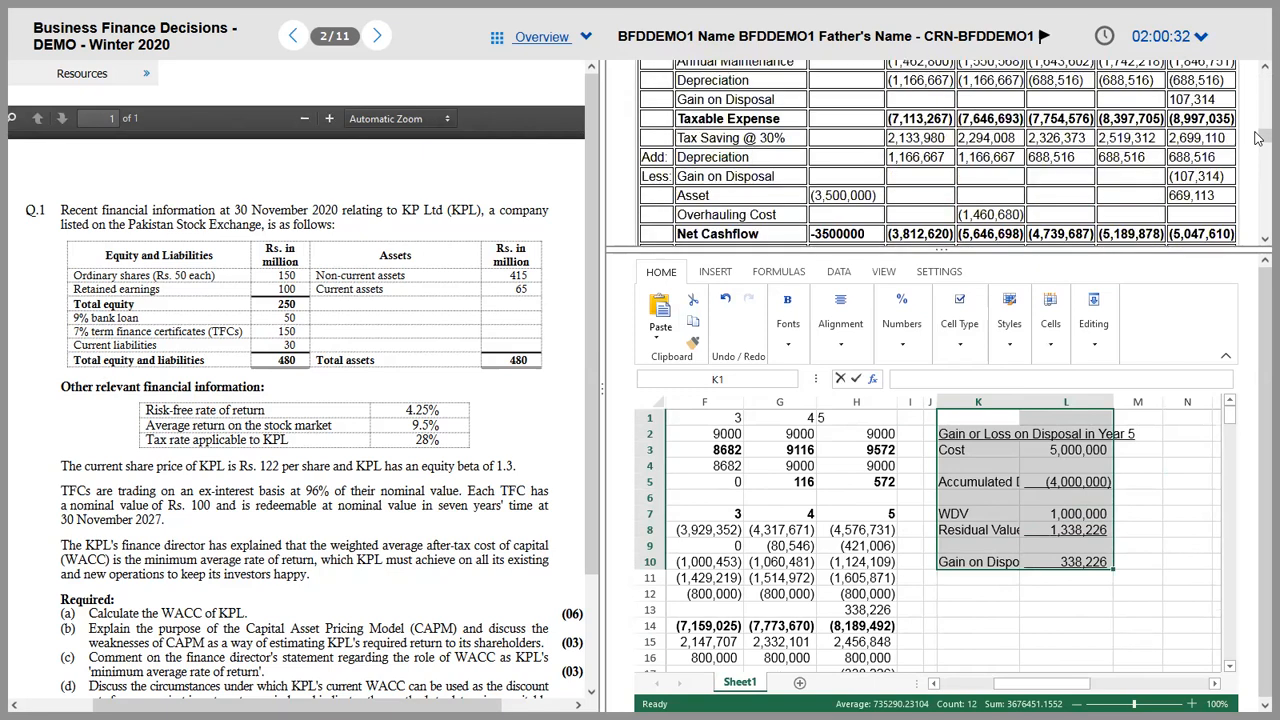
pyautogui.scroll(-5, 1258, 152)
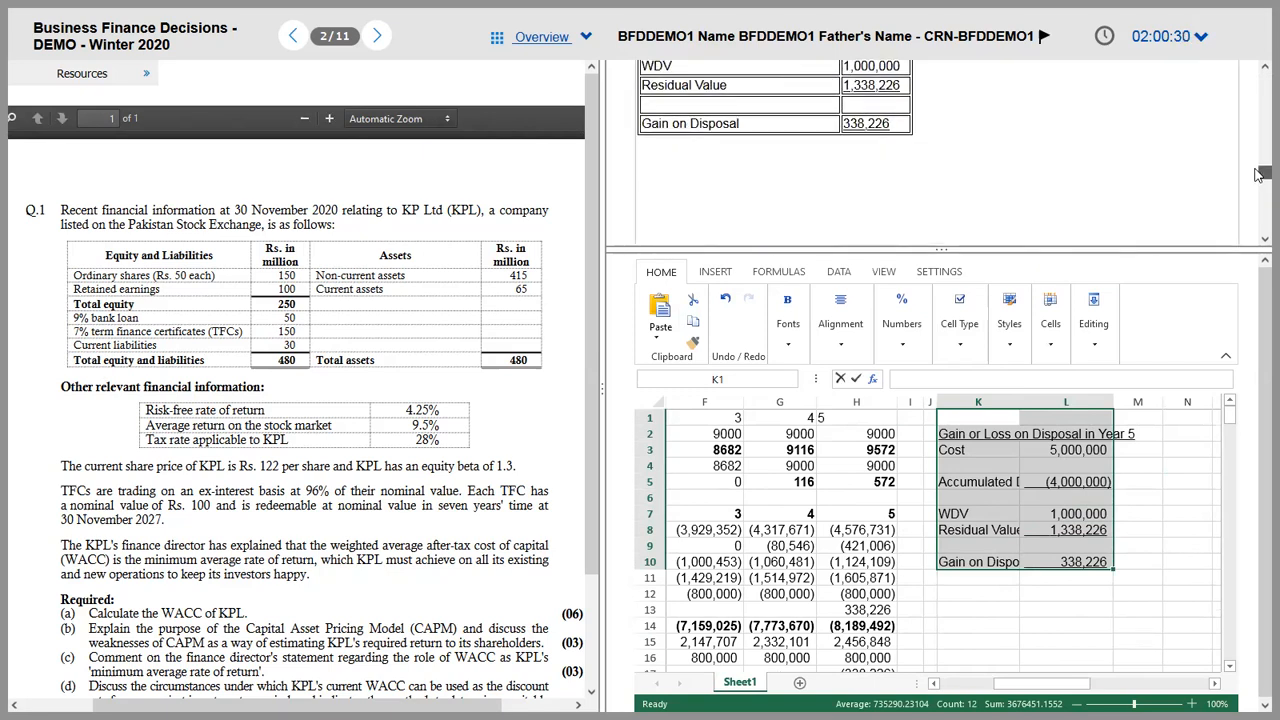
# Step: Copy the Proposal 2 calculation range A1:H24 and paste it into the answer editor
pyautogui.moveTo(765, 553); pyautogui.dragTo(763, 522)
pyautogui.hotkey('ctrl', 'Home')
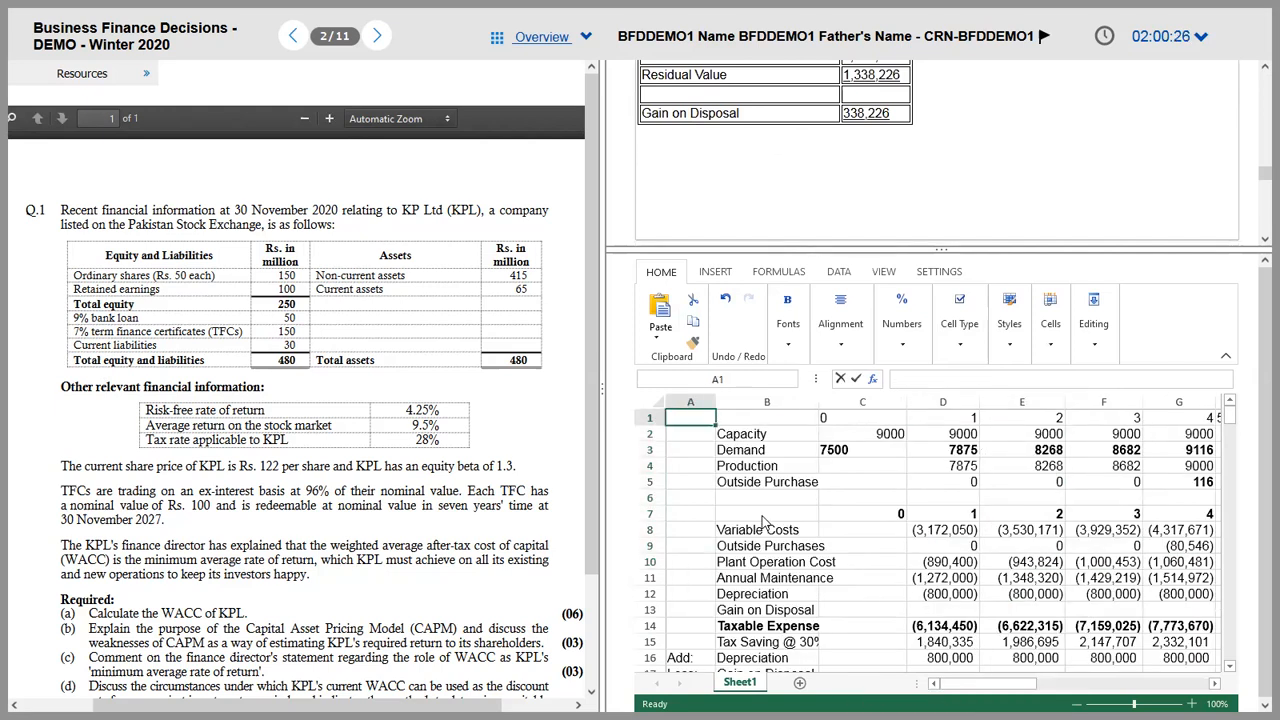
pyautogui.hotkey('shift', 'Right')
pyautogui.hotkey('shift', 'Right')
pyautogui.hotkey('shift', 'Right')
pyautogui.hotkey('shift', 'Right')
pyautogui.hotkey('shift', 'Right')
pyautogui.hotkey('shift', 'Right')
pyautogui.hotkey('shift', 'Right')
pyautogui.hotkey('shift', 'Down')
pyautogui.hotkey('shift', 'Down')
pyautogui.hotkey('shift', 'Down')
pyautogui.hotkey('shift', 'Down')
pyautogui.hotkey('shift', 'Down')
pyautogui.hotkey('shift', 'Down')
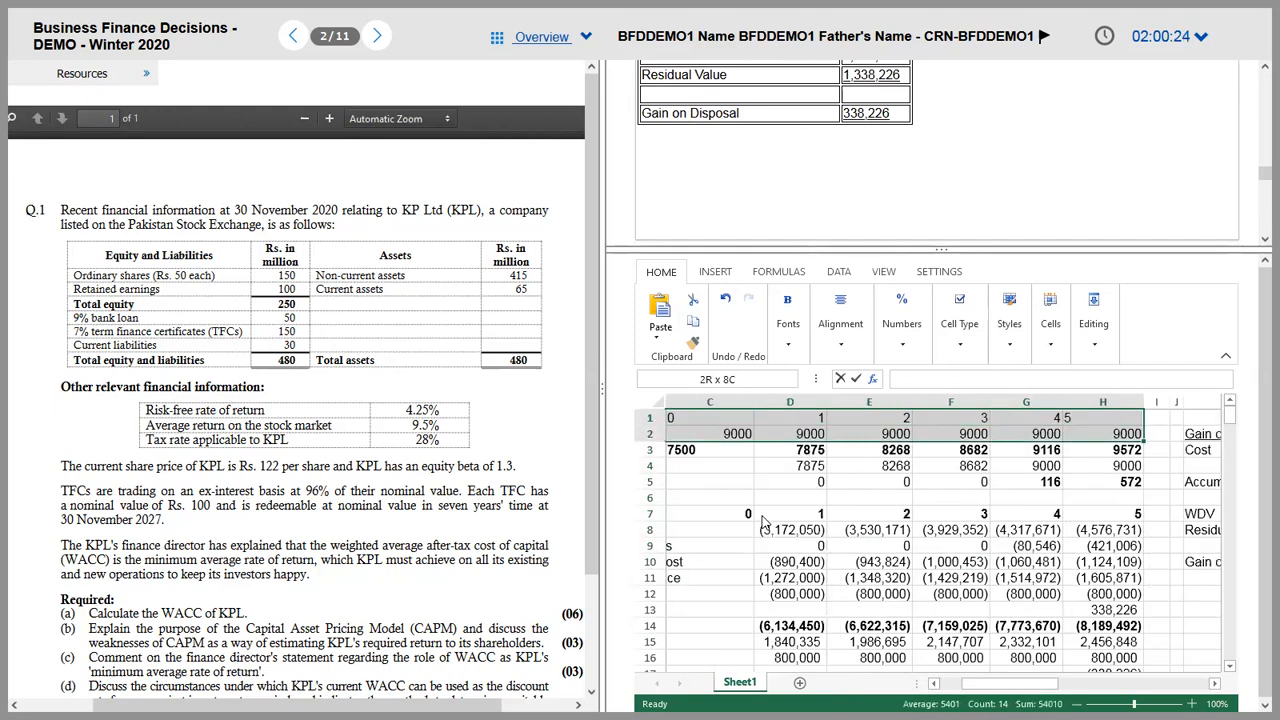
pyautogui.hotkey('shift', 'Down')
pyautogui.hotkey('shift', 'Down')
pyautogui.hotkey('shift', 'Down')
pyautogui.hotkey('shift', 'Down')
pyautogui.hotkey('shift', 'Down')
pyautogui.hotkey('shift', 'Down')
pyautogui.hotkey('shift', 'Down')
pyautogui.hotkey('shift', 'Down')
pyautogui.hotkey('shift', 'Down')
pyautogui.hotkey('shift', 'Down')
pyautogui.hotkey('shift', 'Down')
pyautogui.hotkey('shift', 'Down')
pyautogui.hotkey('shift', 'Down')
pyautogui.hotkey('shift', 'Down')
pyautogui.hotkey('shift', 'Down')
pyautogui.hotkey('shift', 'Down')
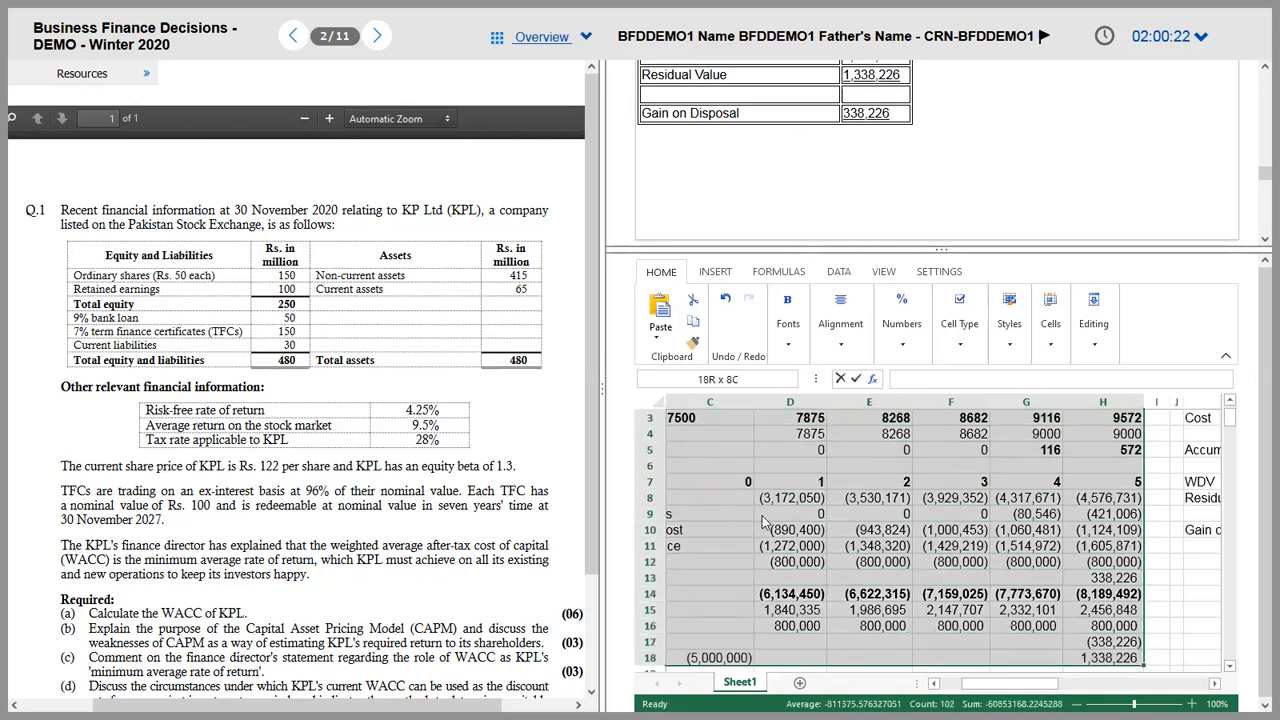
pyautogui.hotkey('shift', 'Down')
pyautogui.hotkey('ctrl', 'c')
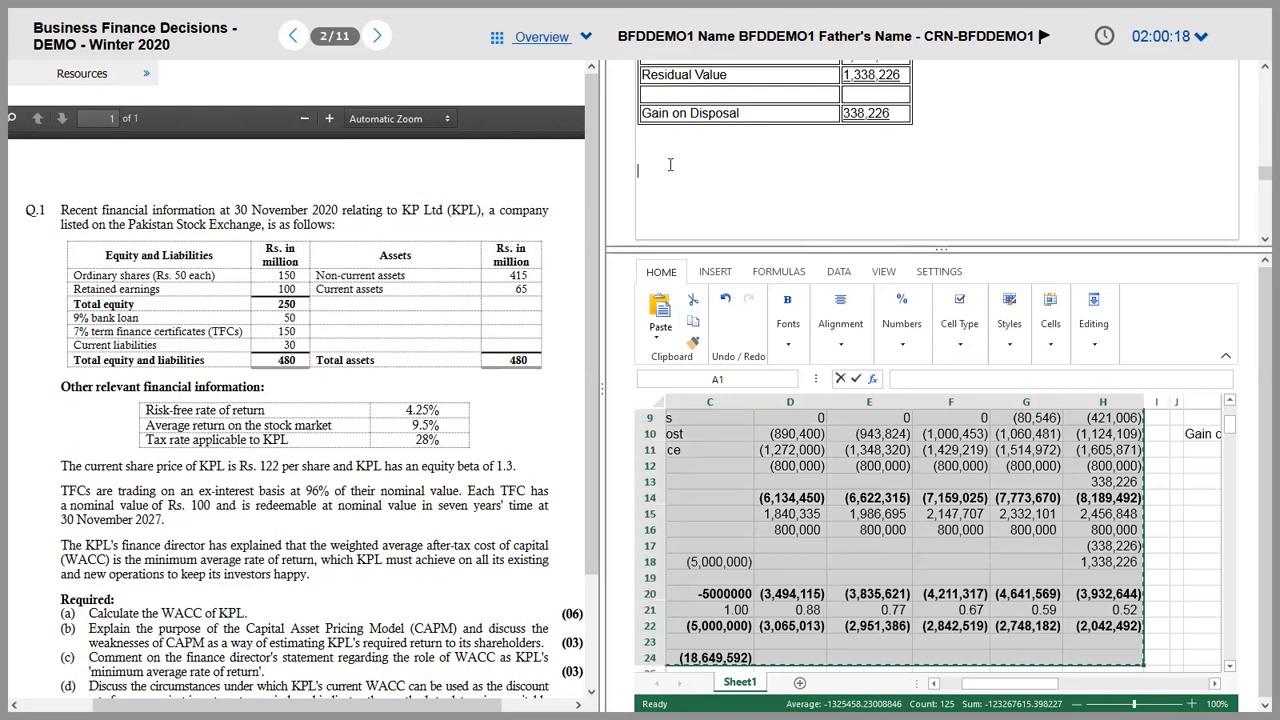
pyautogui.hotkey('ctrl', 'v')
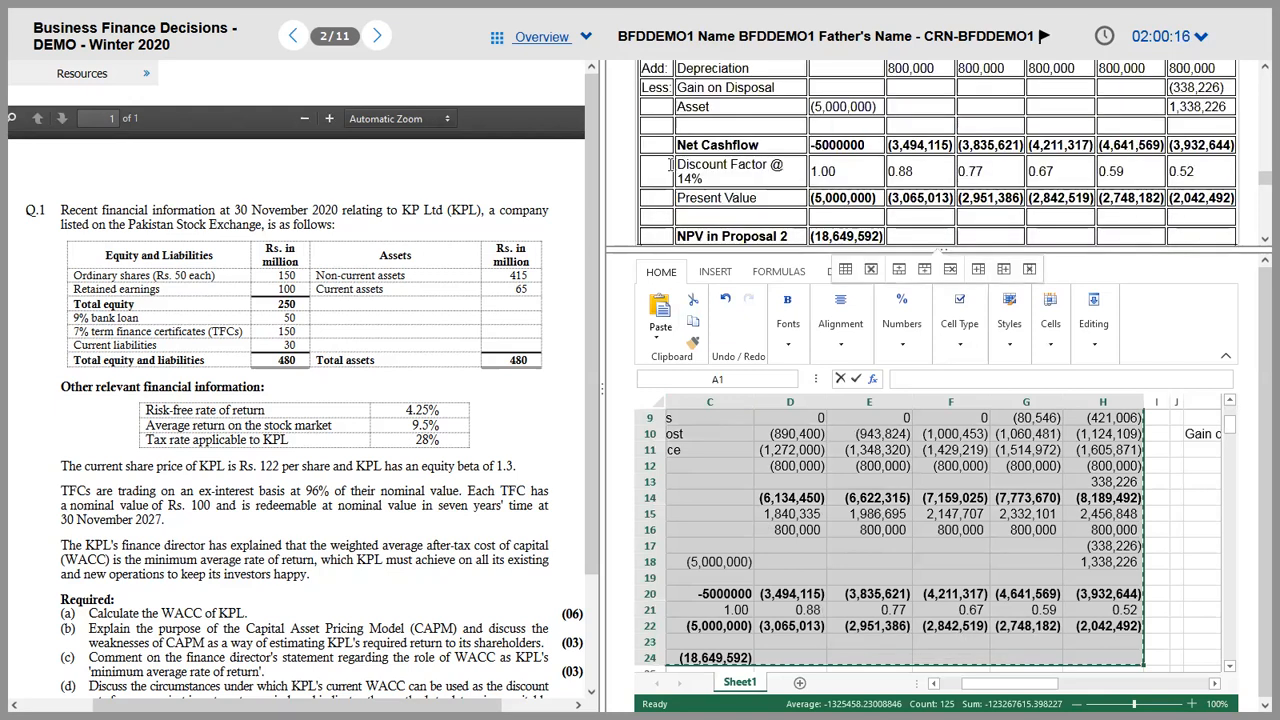
# Step: Collapse the ribbon and drag the splitter down to enlarge the answer area
pyautogui.scroll(15, 670, 165)
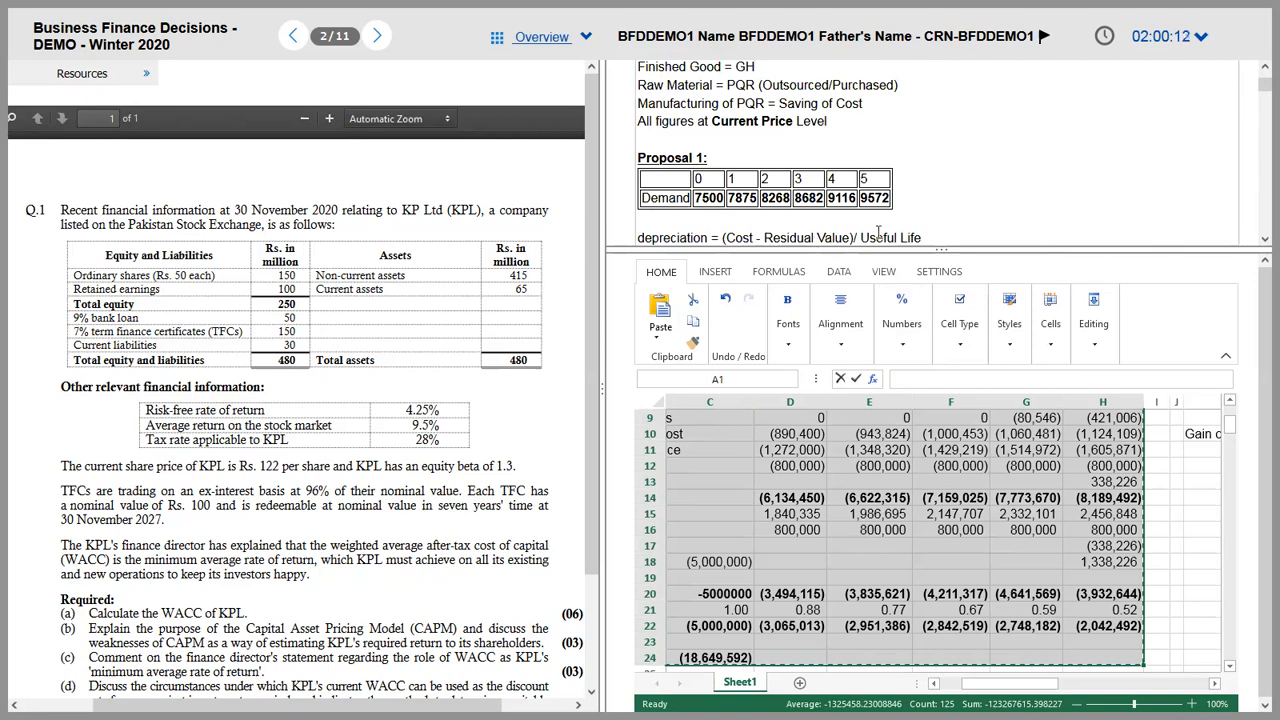
pyautogui.click(1225, 355)
pyautogui.moveTo(1045, 249); pyautogui.dragTo(1100, 678)
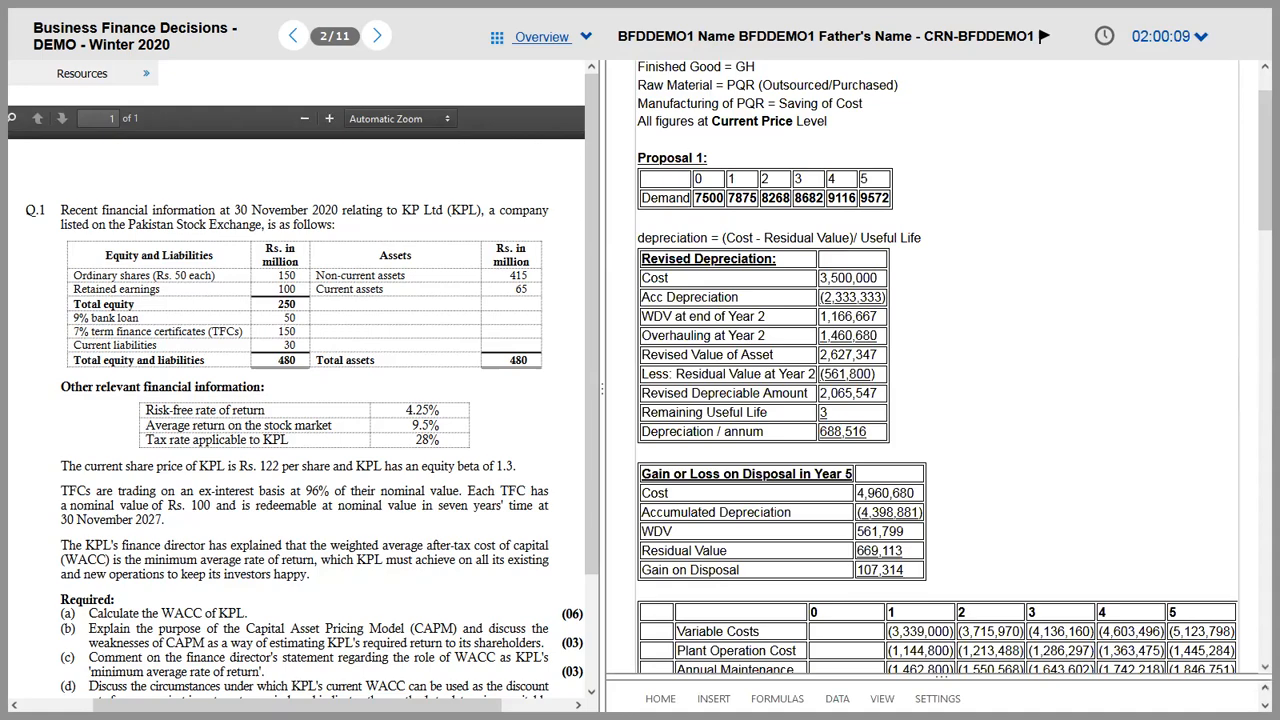
pyautogui.moveTo(1259, 222); pyautogui.dragTo(1258, 466)
# Step: Type 'Proposal 2 is better on financial grounds since lower negative NPV' beneath the NPV table
pyautogui.scroll(5, 1258, 396)
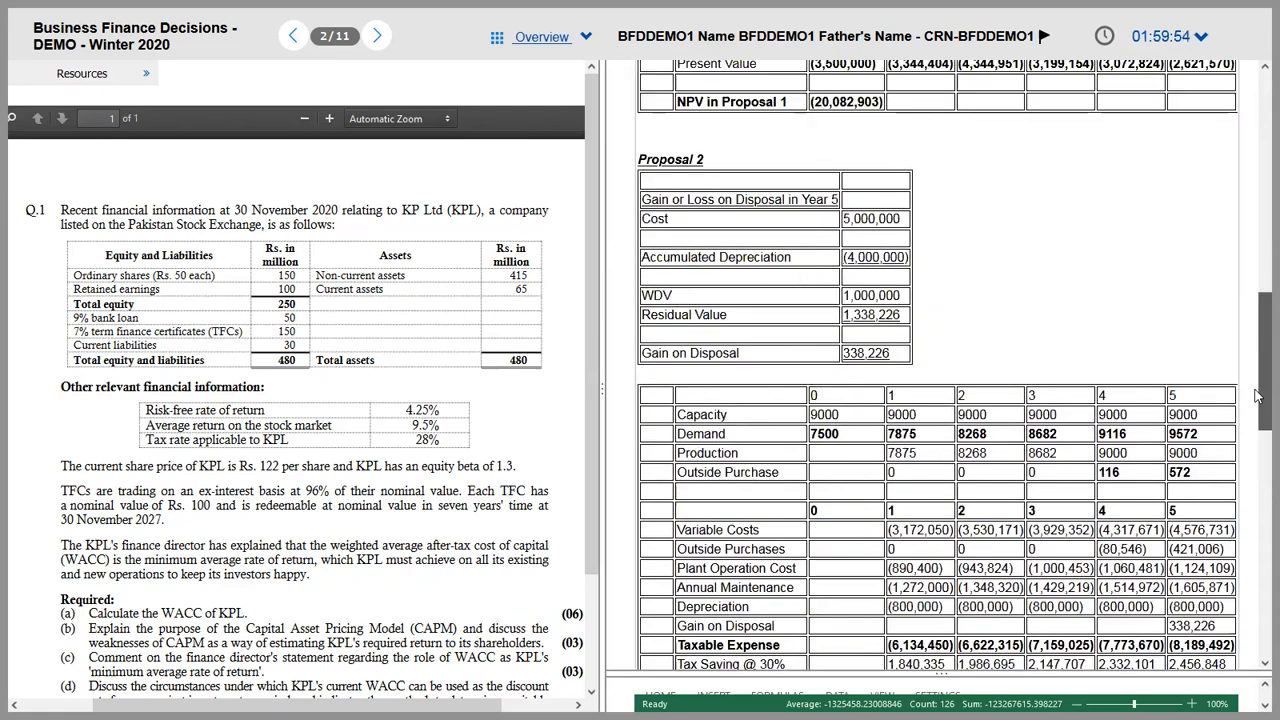
pyautogui.moveTo(1258, 396); pyautogui.dragTo(1258, 471)
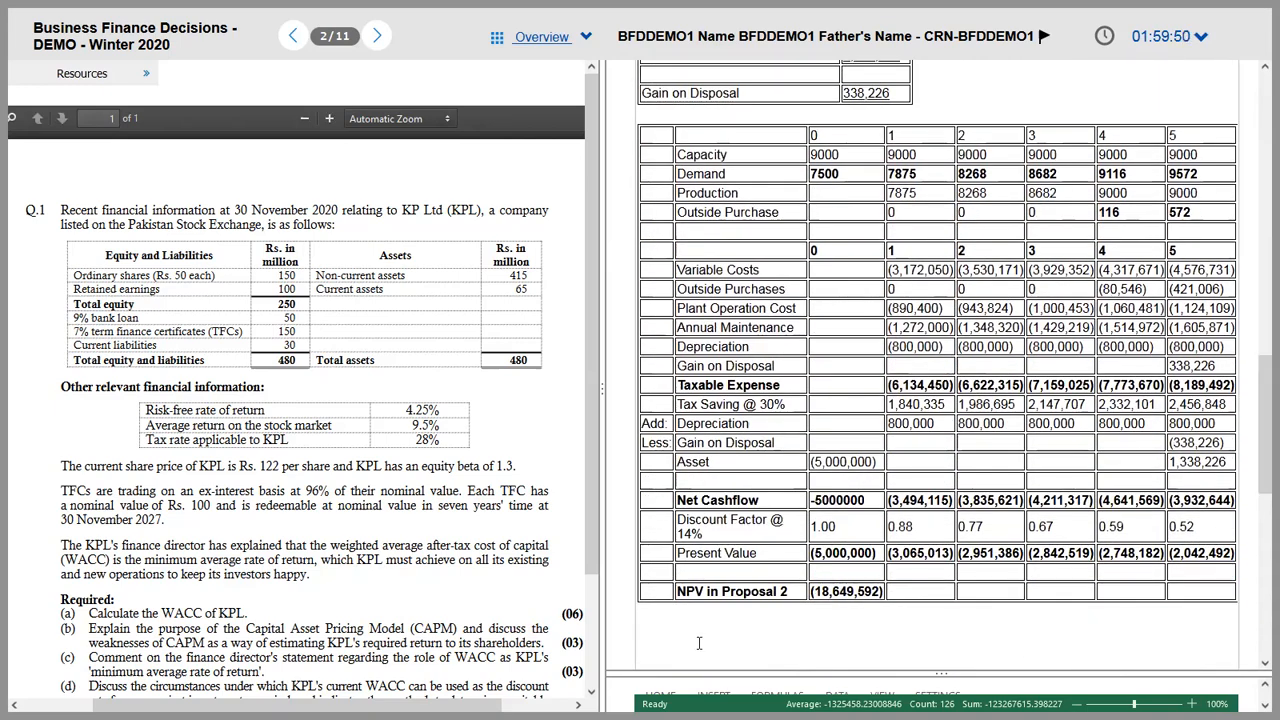
pyautogui.click(699, 643)
pyautogui.write('Pr')
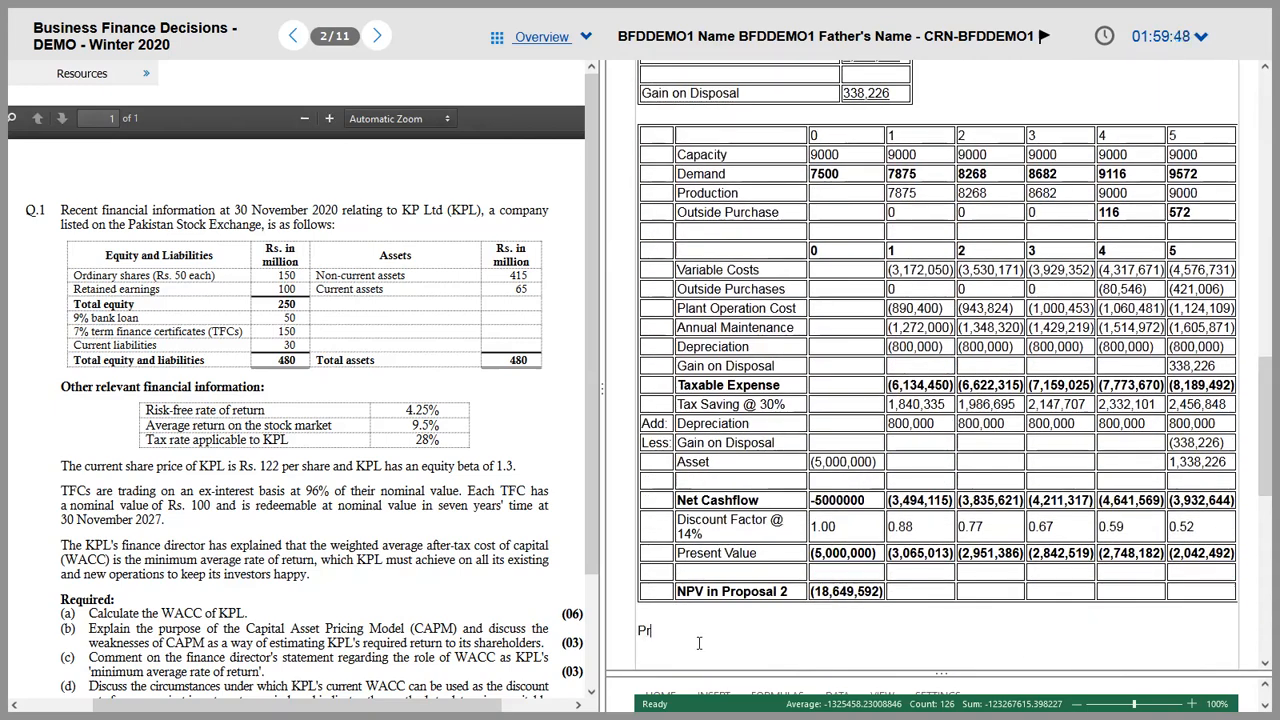
pyautogui.write('oposal 2 in')
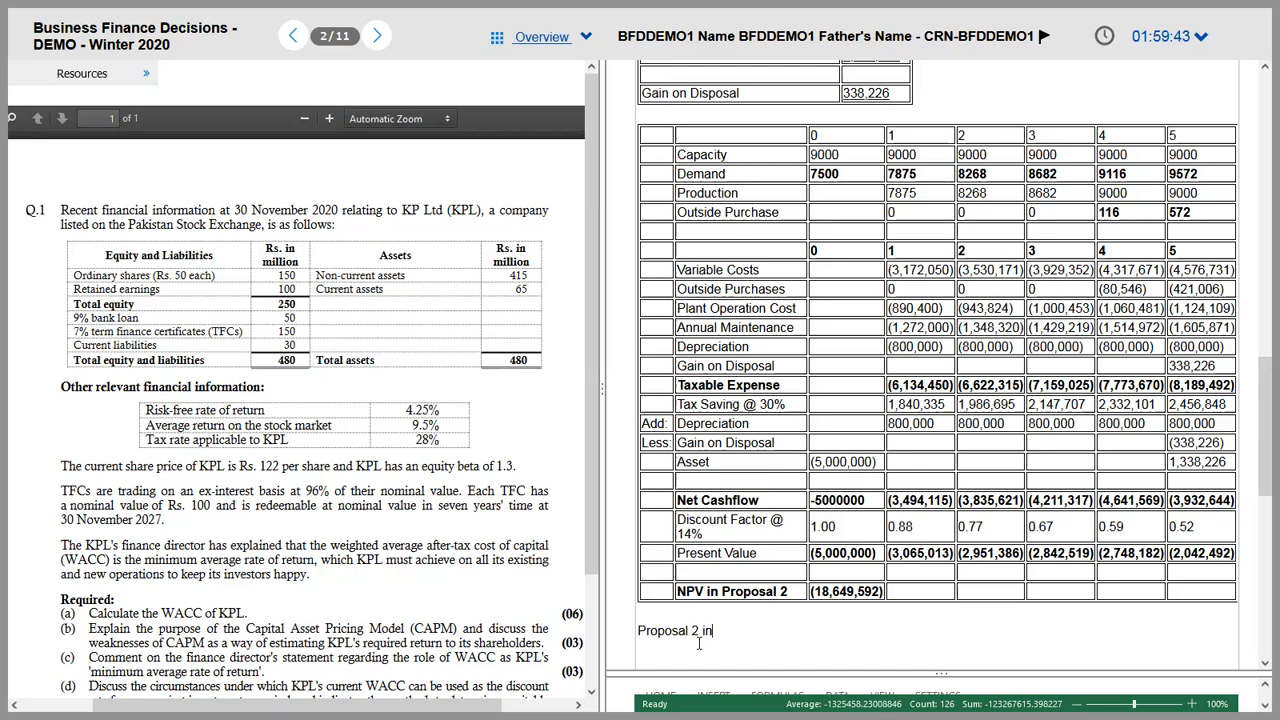
pyautogui.write('stter on ')
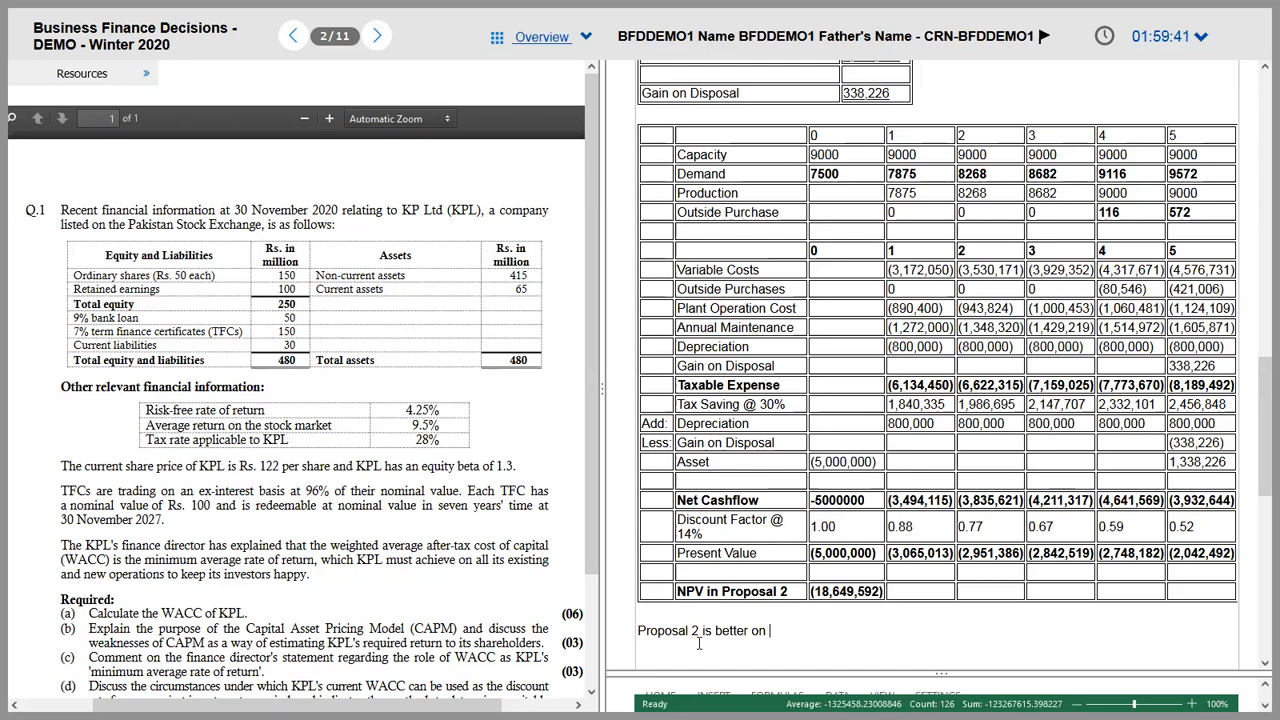
pyautogui.write('financial')
pyautogui.write(' groiu')
pyautogui.write('unds')
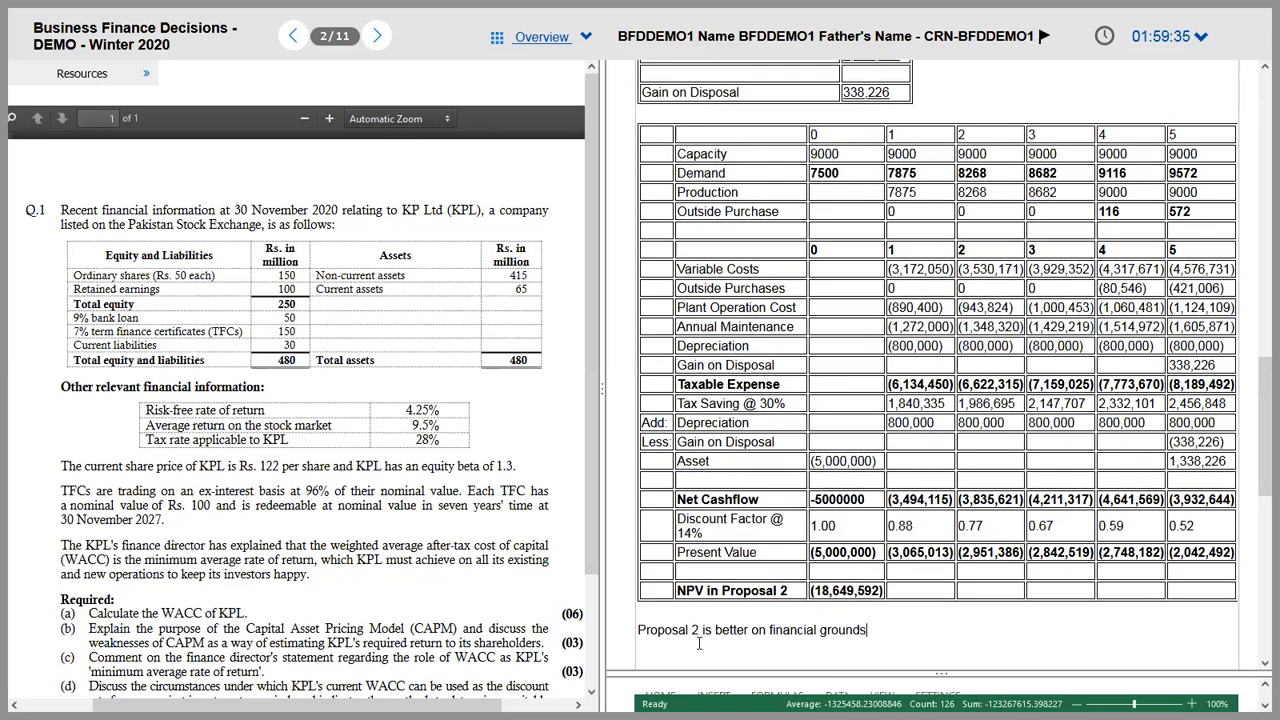
pyautogui.write(' since lower negative')
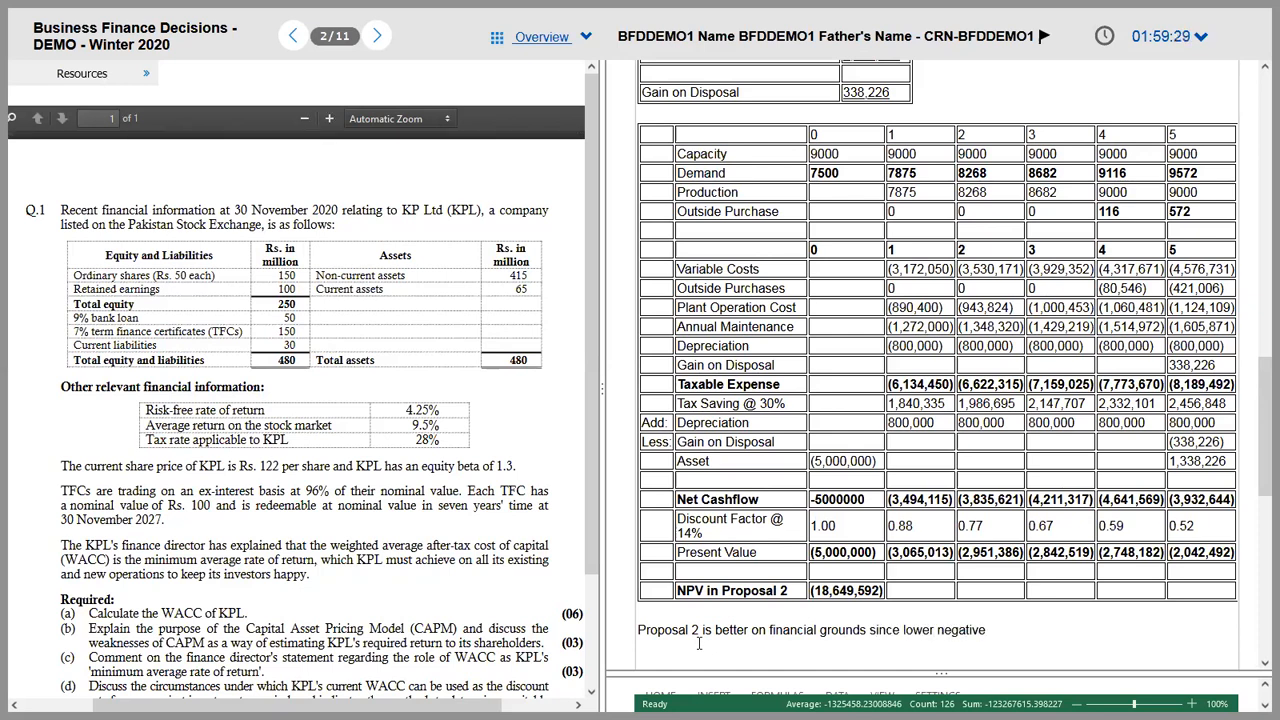
pyautogui.write(' NPV')
pyautogui.scroll(3, 699, 643)
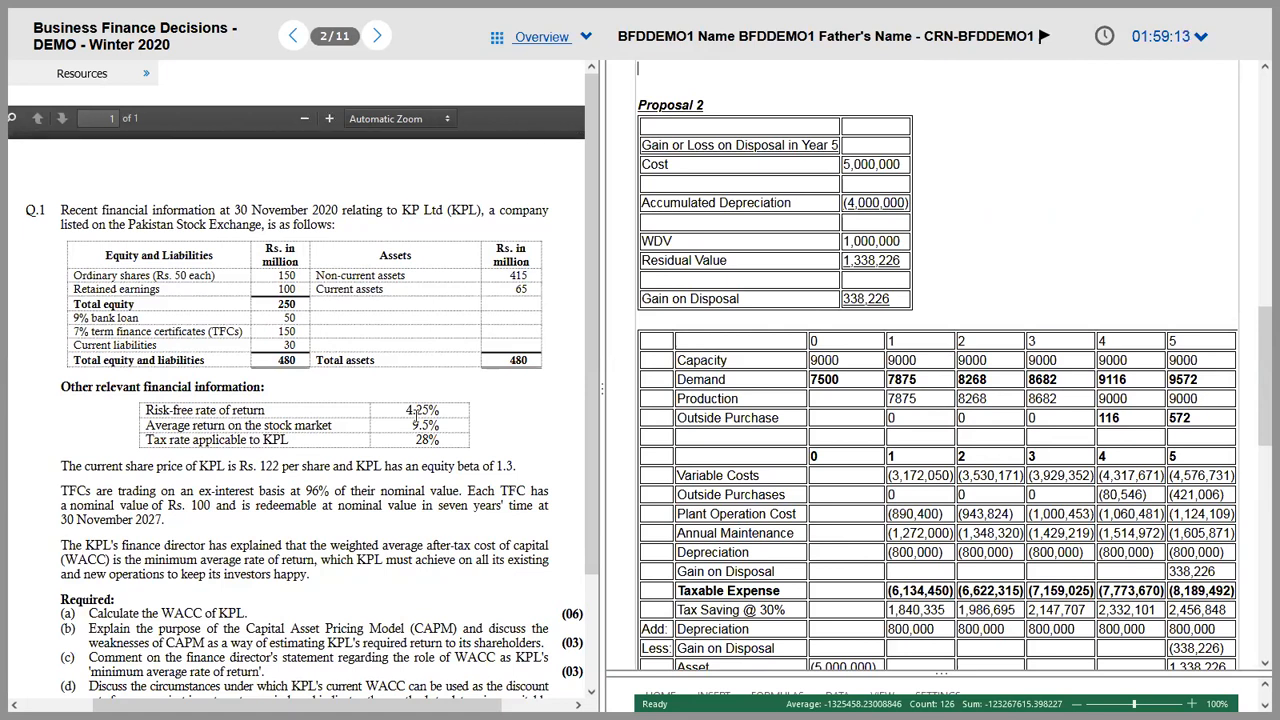
pyautogui.hotkey('alt', 'Tab')
pyautogui.hotkey('alt', 'Tab')
# Step: Type the Proposal 2 heading, then paste the disposal table screenshot and crop it to the table
pyautogui.press('Tab')
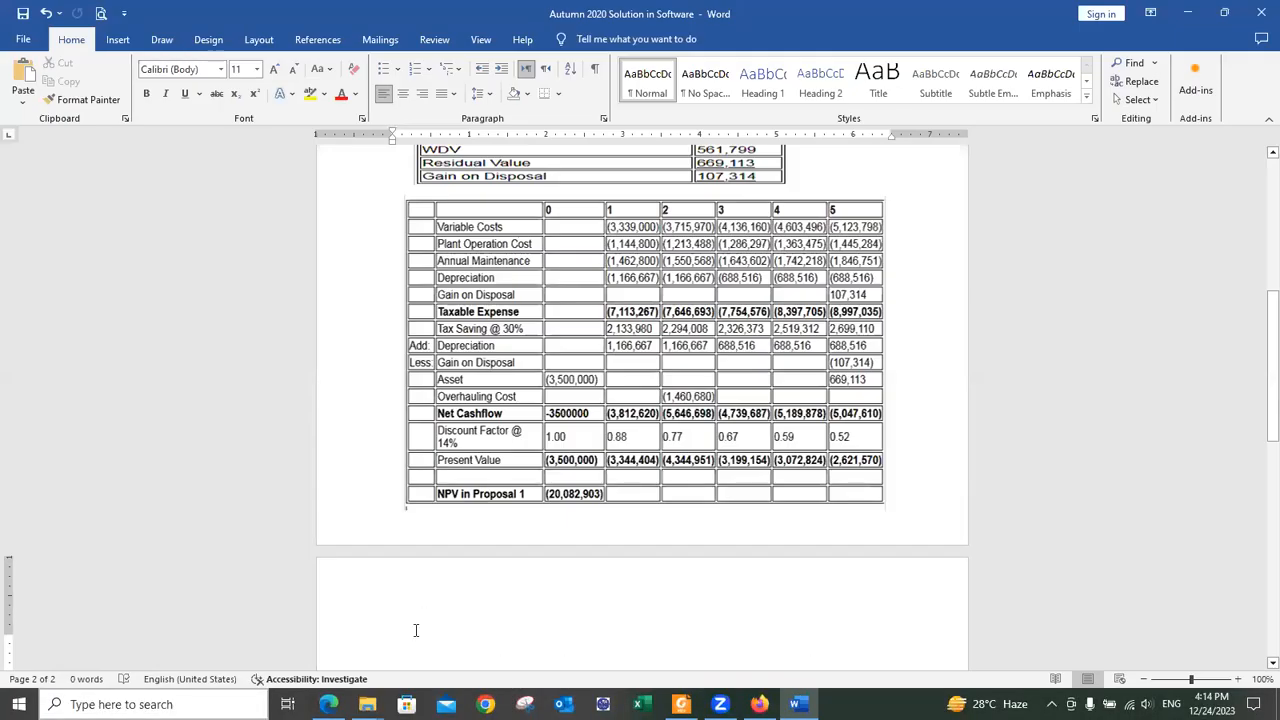
pyautogui.write('O')
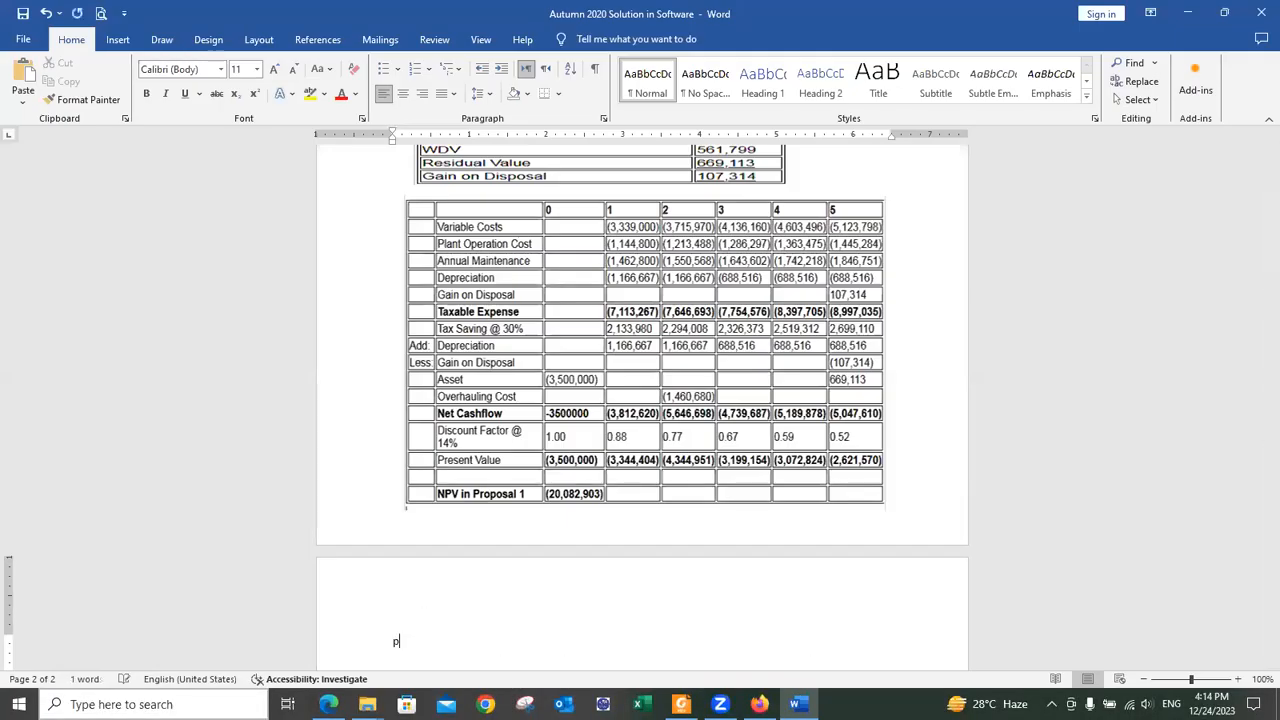
pyautogui.write('OPSAL 2')
pyautogui.hotkey('ctrl', 'v')
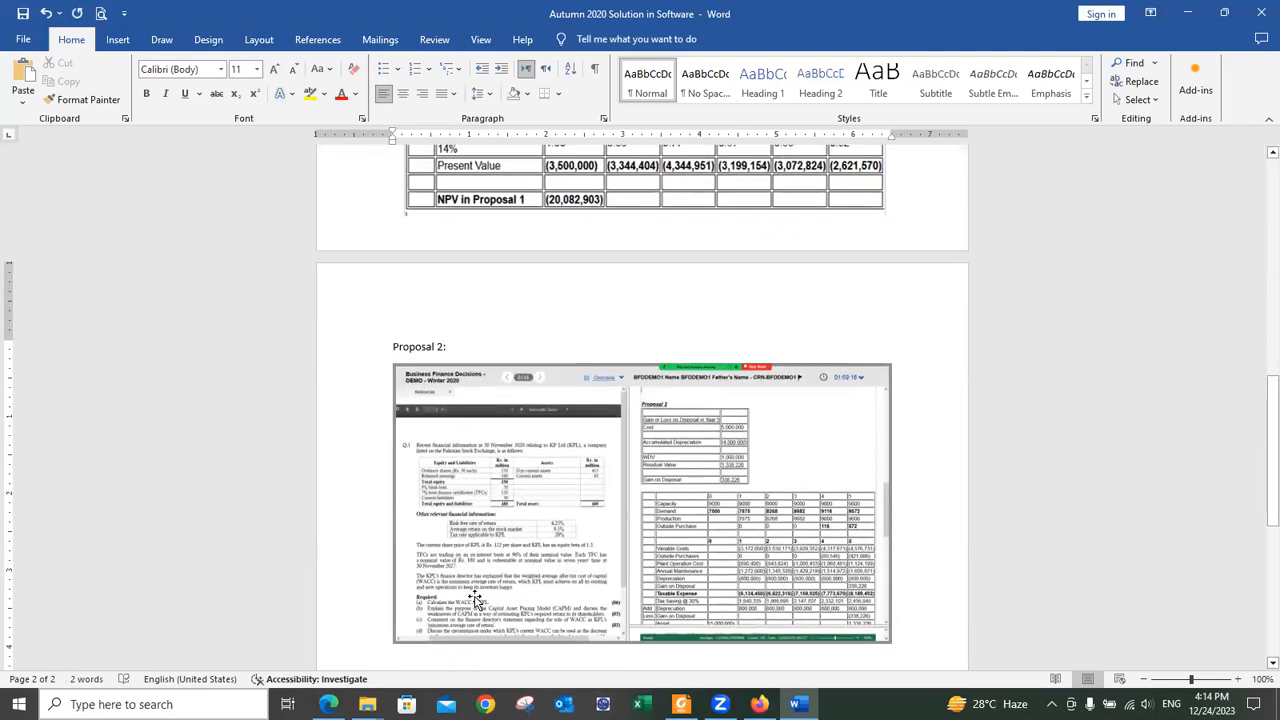
pyautogui.rightClick(474, 600)
pyautogui.click(600, 594)
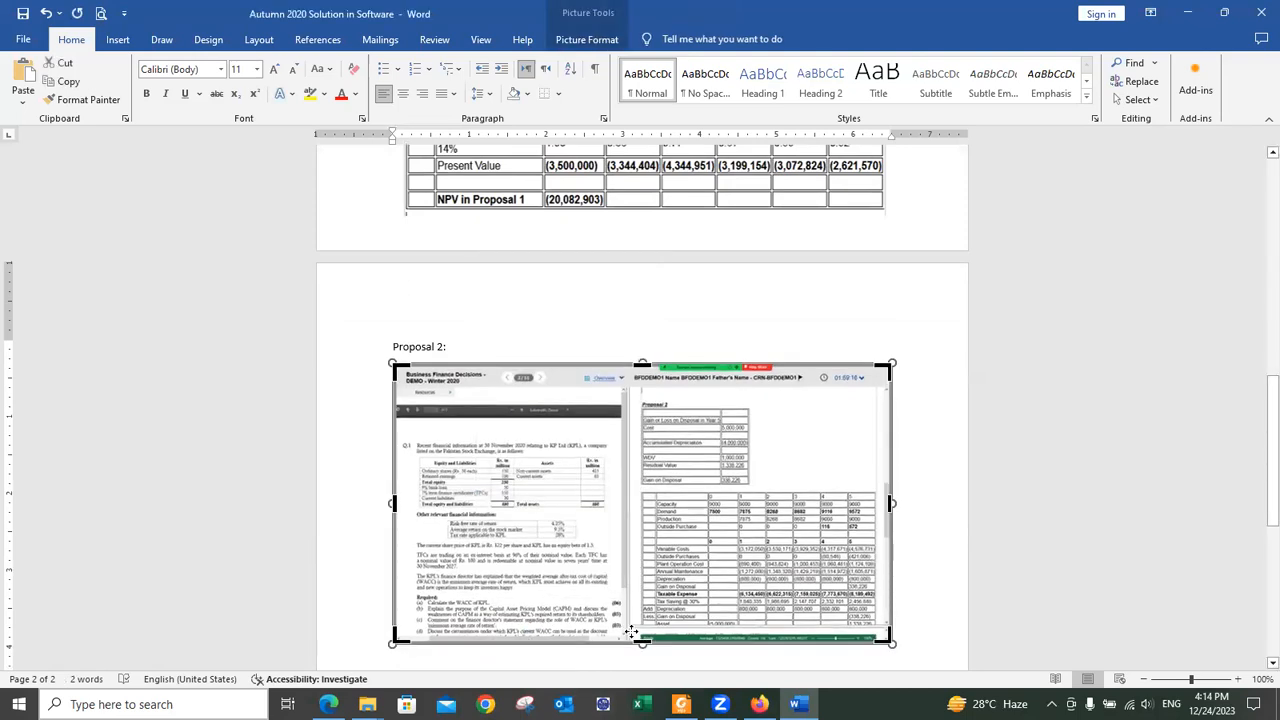
pyautogui.moveTo(392, 503); pyautogui.dragTo(645, 540)
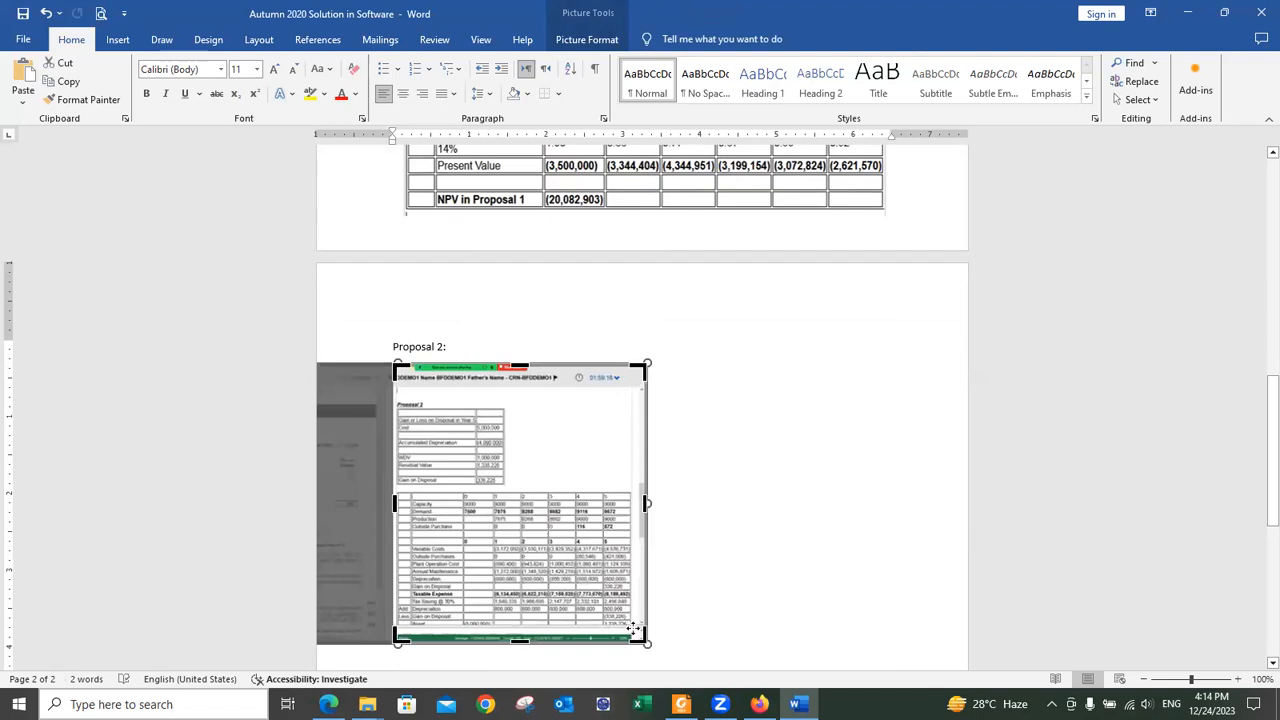
pyautogui.moveTo(647, 645); pyautogui.dragTo(527, 482)
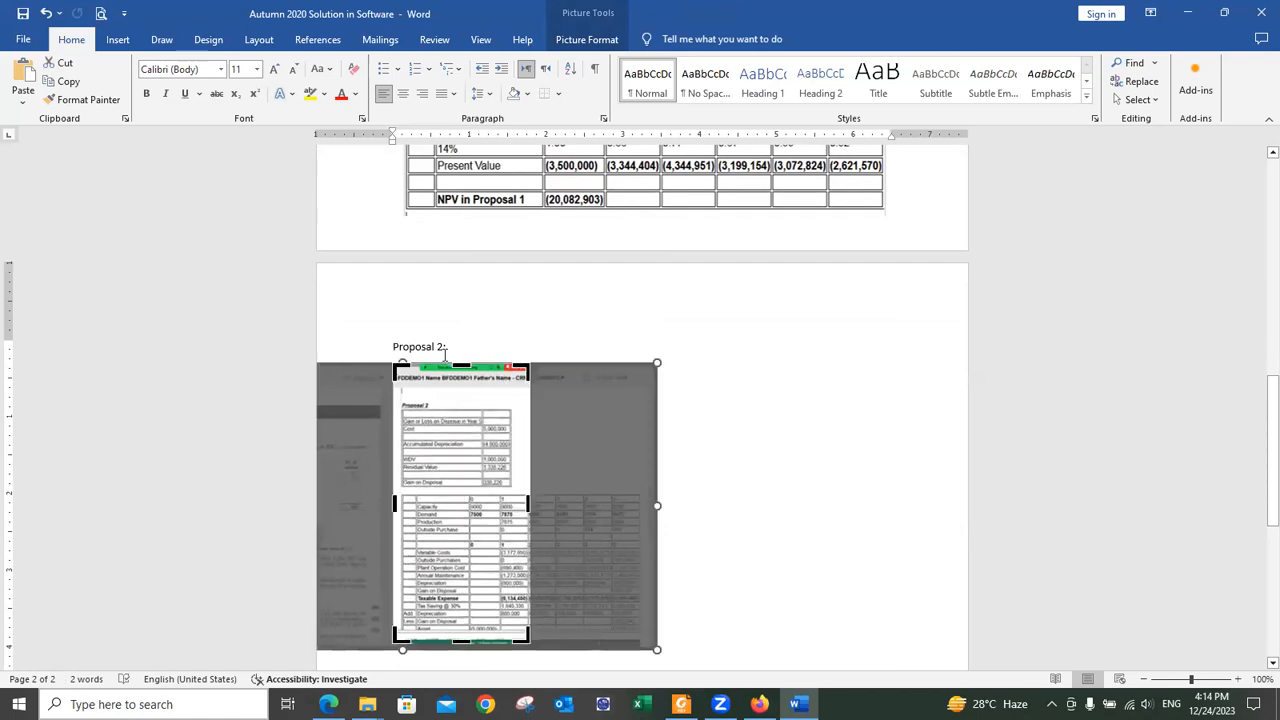
pyautogui.moveTo(461, 363); pyautogui.dragTo(467, 395)
pyautogui.moveTo(461, 606); pyautogui.dragTo(737, 526)
pyautogui.click(737, 477)
pyautogui.click(413, 400)
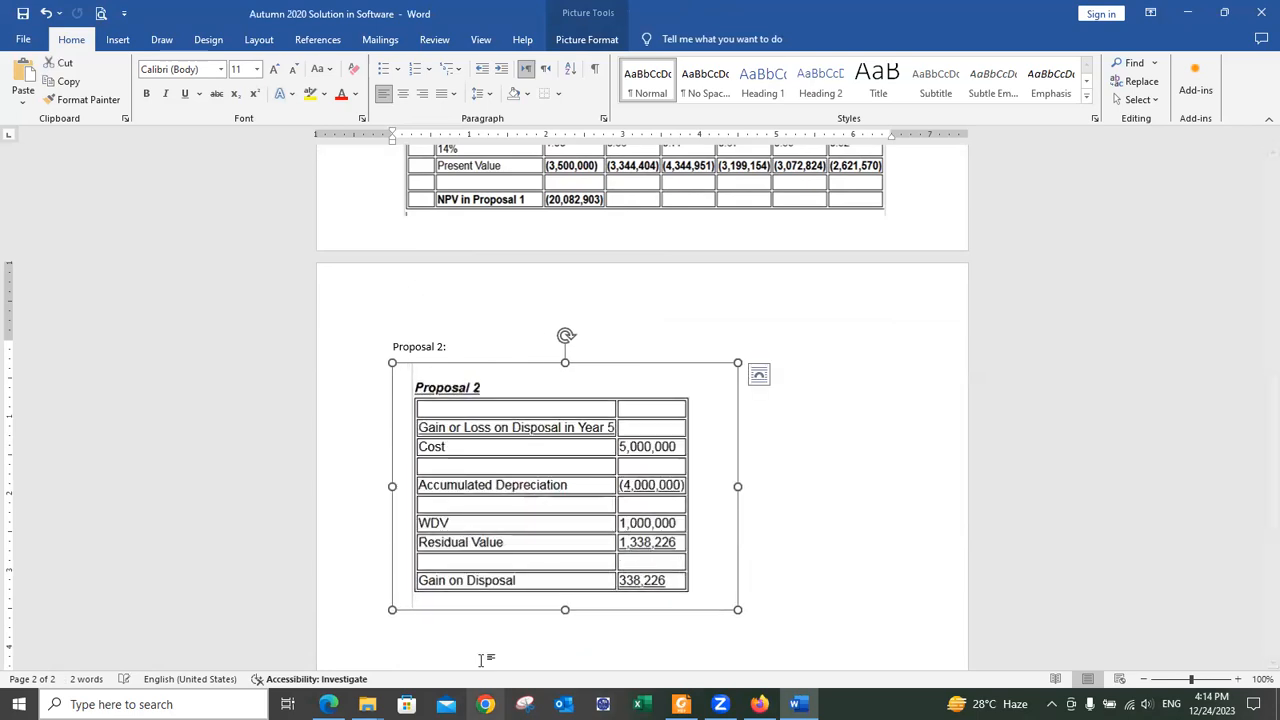
pyautogui.click(480, 648)
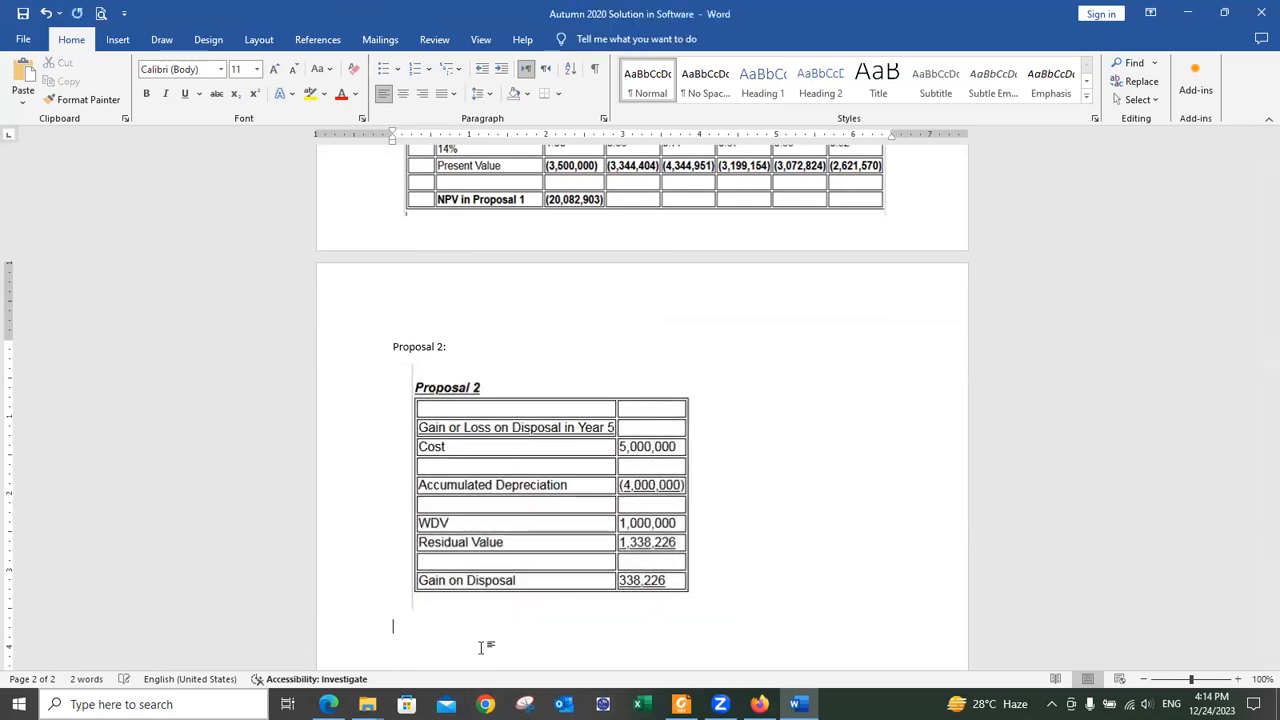
# Step: Scroll the exam answer to the NPV table for the next screenshot, then return to Word
pyautogui.hotkey('alt', 'Tab')
pyautogui.hotkey('alt', 'Tab')
pyautogui.hotkey('alt', 'Tab')
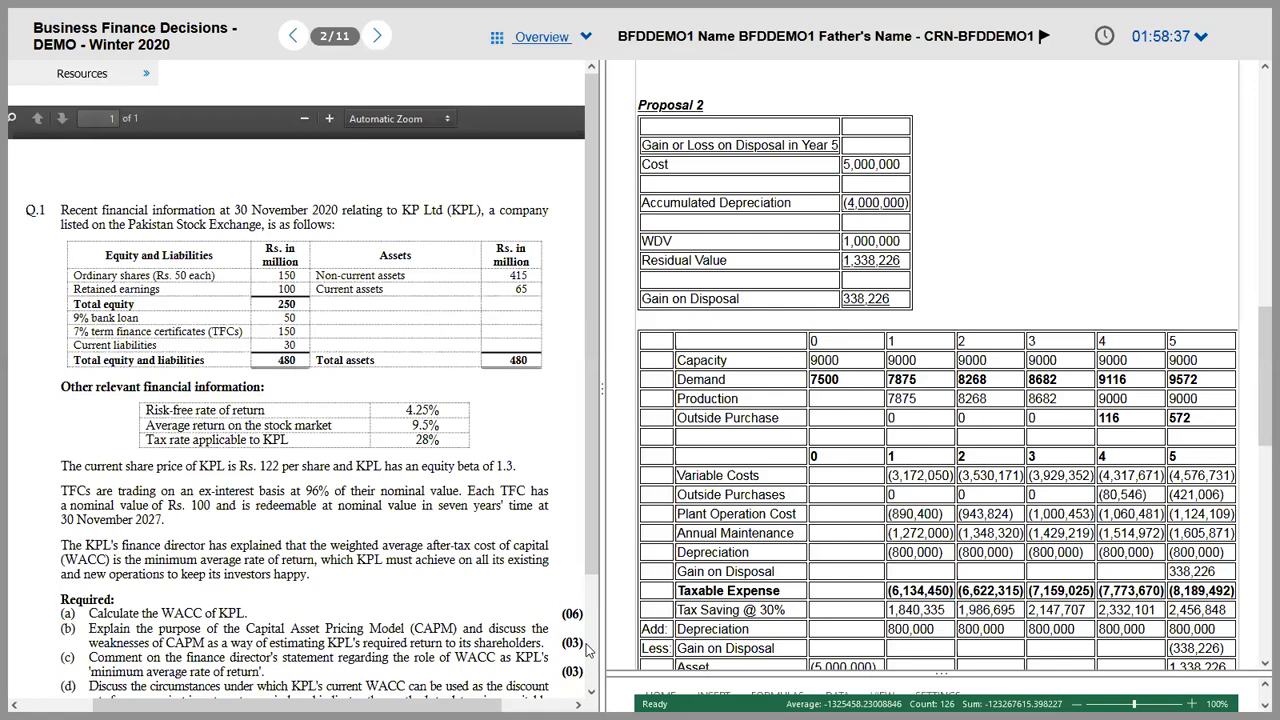
pyautogui.moveTo(1260, 398); pyautogui.dragTo(1258, 436)
pyautogui.scroll(-1, 1258, 436)
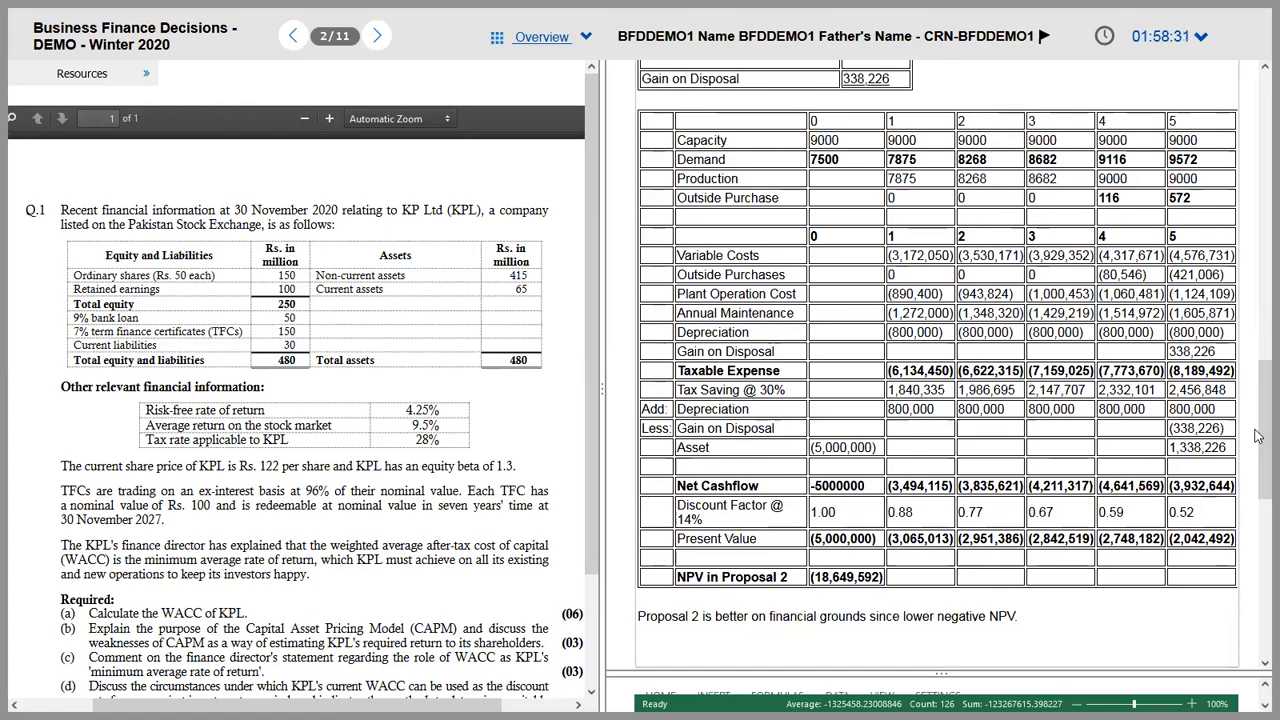
pyautogui.hotkey('alt', 'Tab')
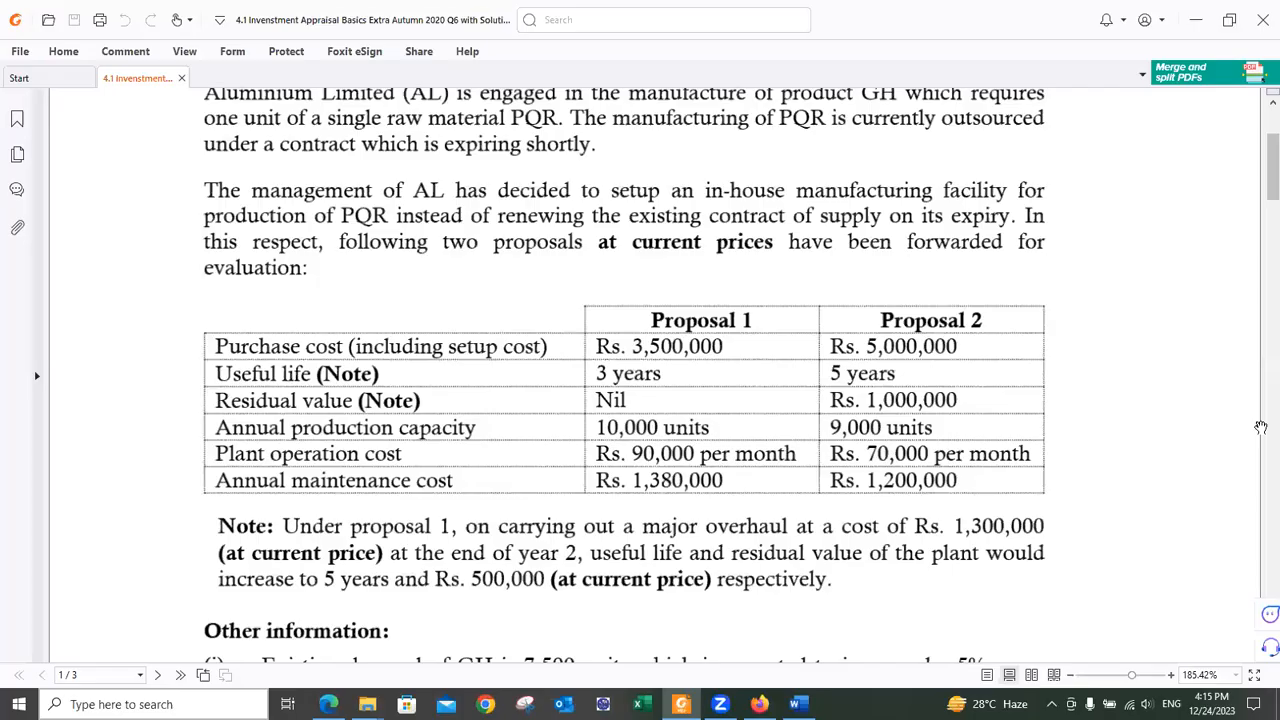
pyautogui.hotkey('alt', 'Tab')
pyautogui.click(662, 294)
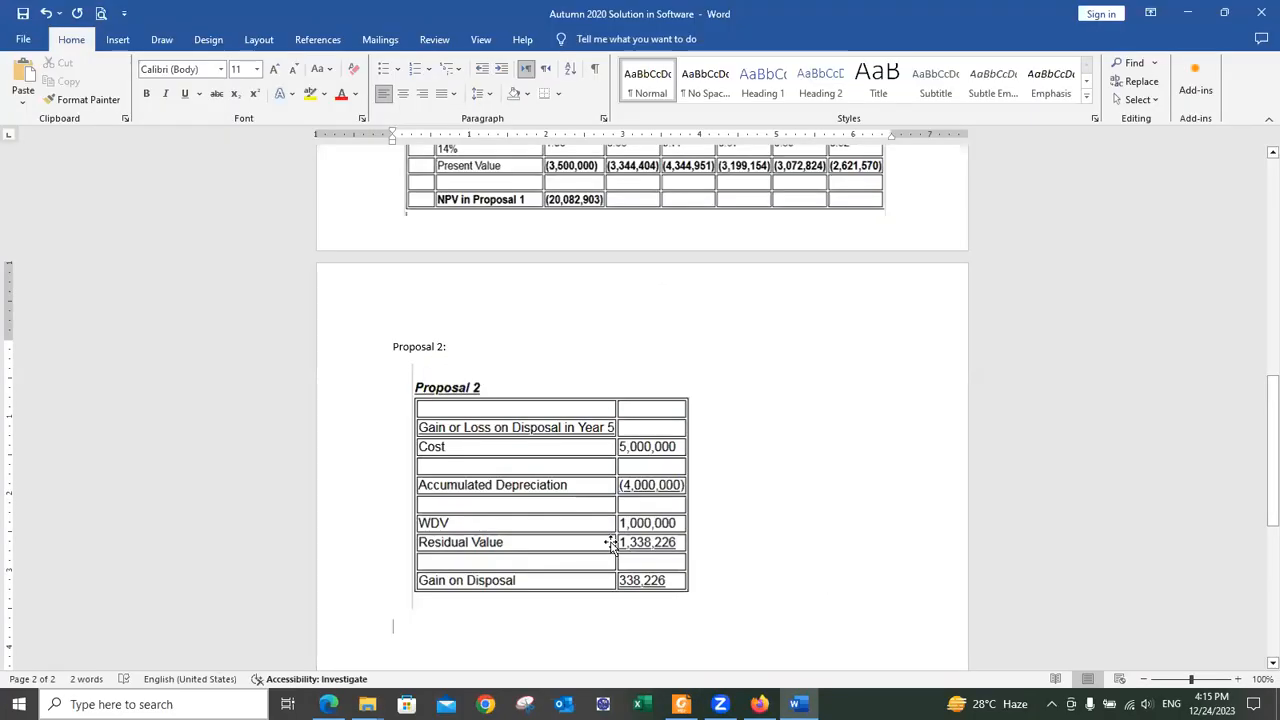
# Step: Paste the NPV table screenshot below the disposal table and crop its left, bottom and top
pyautogui.hotkey('ctrl', 'v')
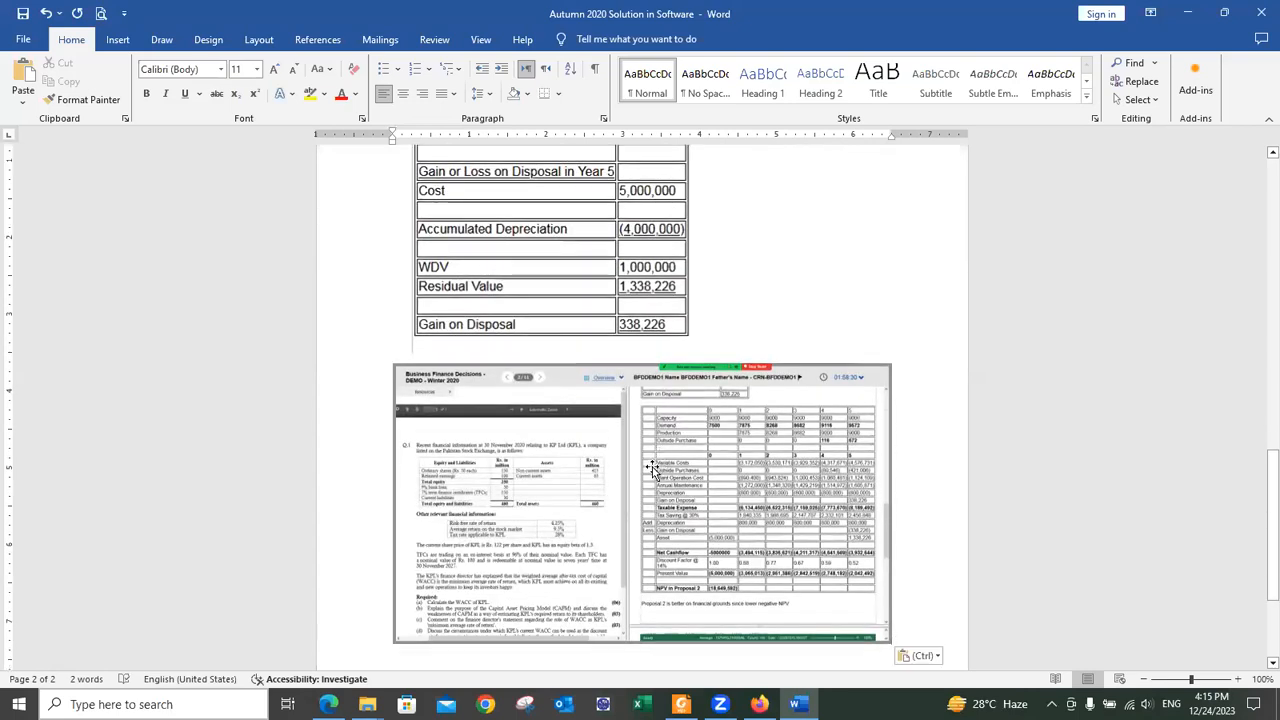
pyautogui.rightClick(656, 450)
pyautogui.click(413, 500)
pyautogui.moveTo(413, 500); pyautogui.dragTo(633, 527)
pyautogui.moveTo(515, 637); pyautogui.dragTo(516, 603)
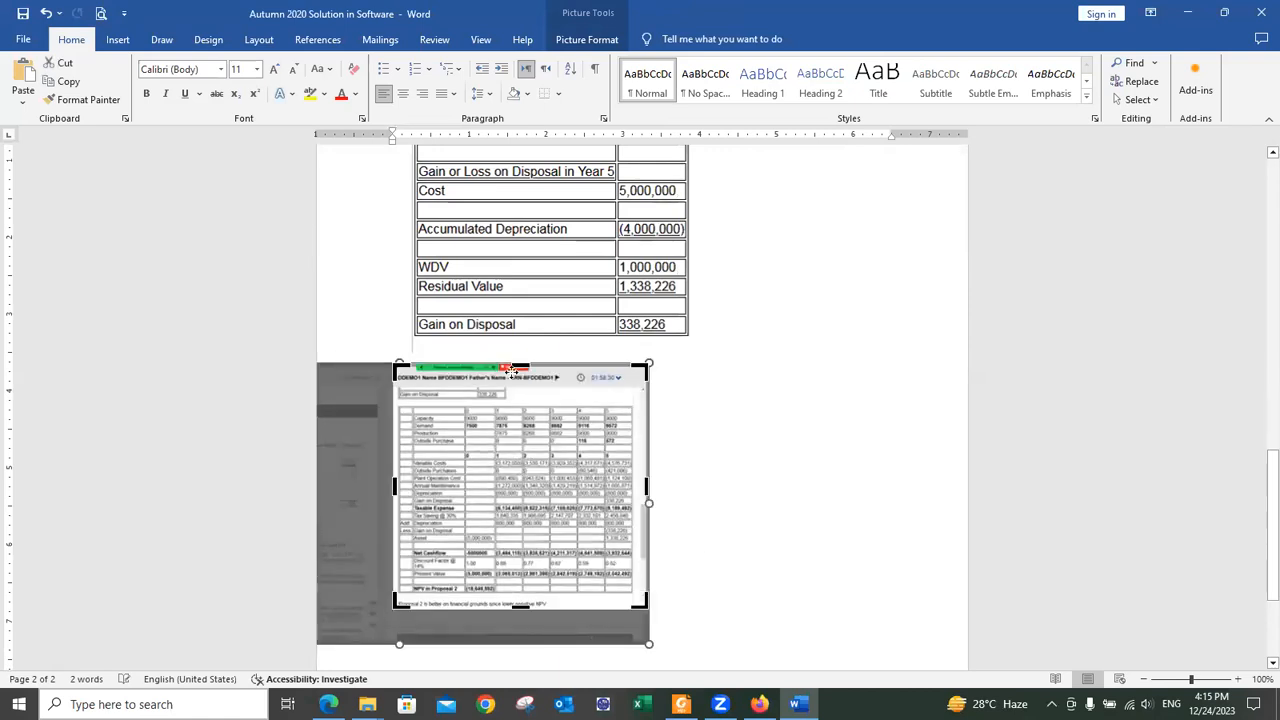
pyautogui.moveTo(516, 368); pyautogui.dragTo(520, 403)
pyautogui.click(707, 454)
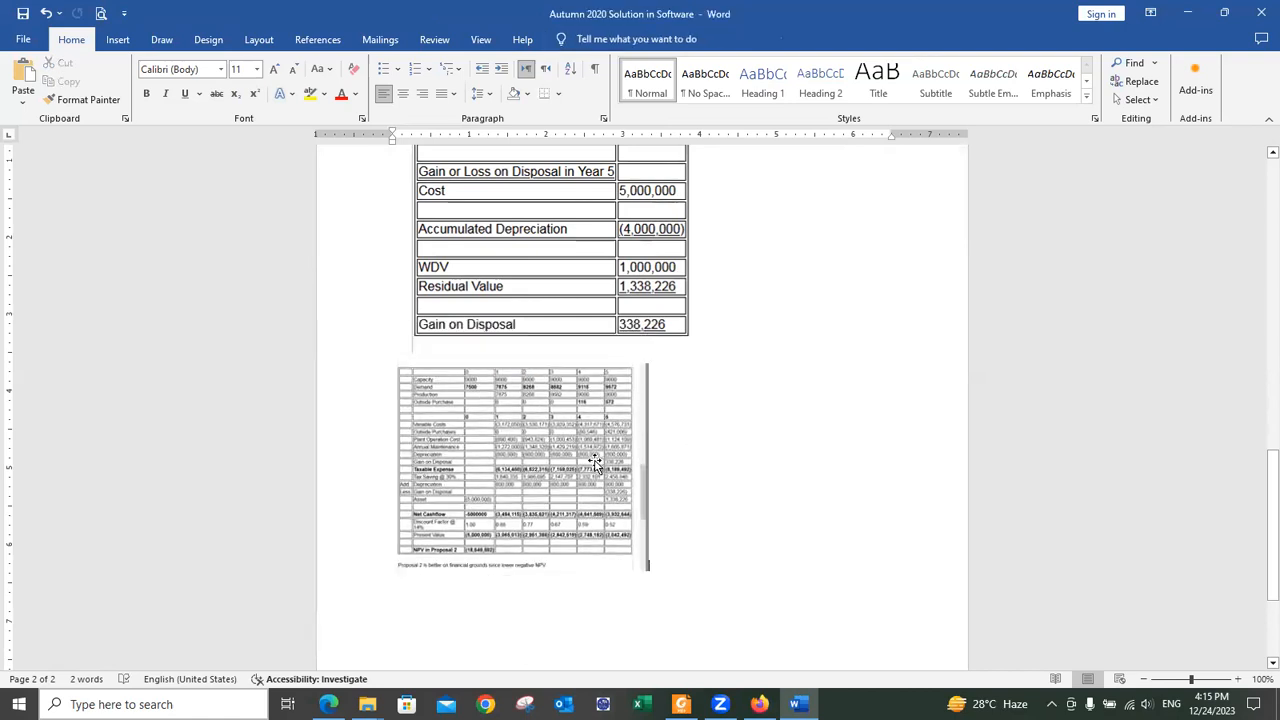
# Step: Trim the NPV screenshot's right edge and enlarge it by dragging its corner
pyautogui.click(594, 464)
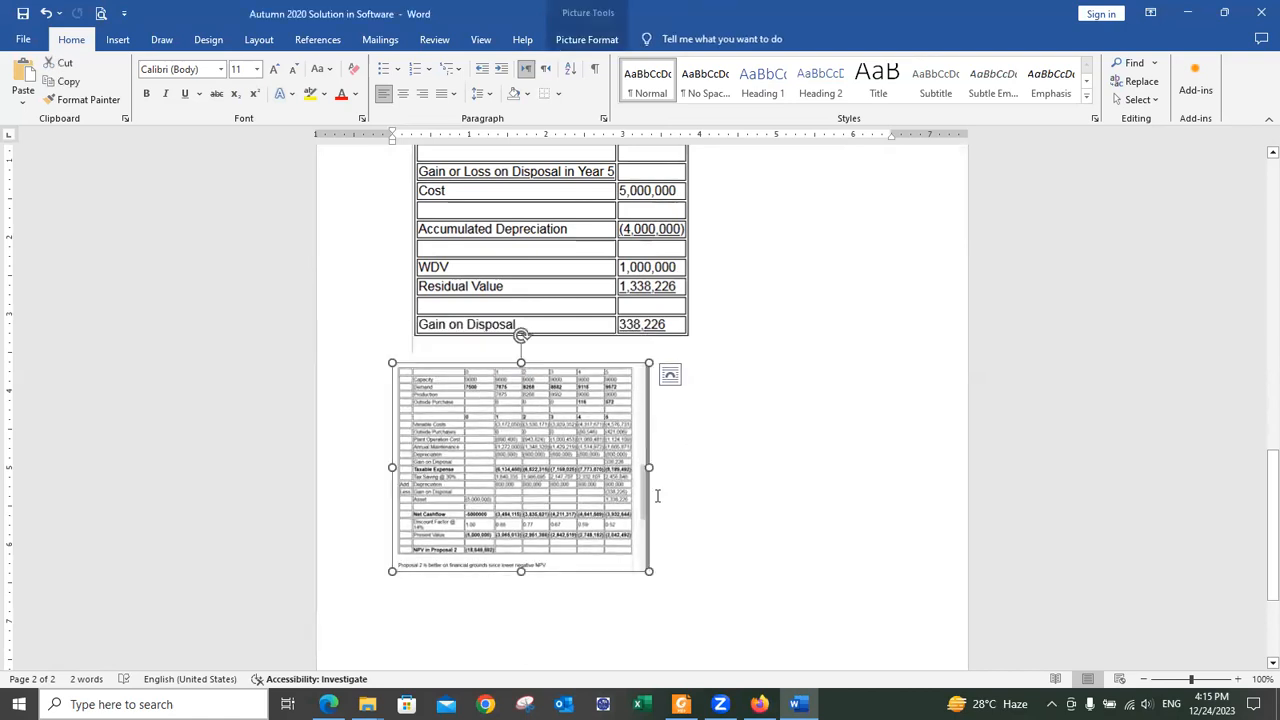
pyautogui.rightClick(619, 505)
pyautogui.click(670, 537)
pyautogui.moveTo(647, 466); pyautogui.dragTo(641, 467)
pyautogui.click(641, 467)
pyautogui.click(573, 506)
pyautogui.moveTo(686, 578); pyautogui.dragTo(917, 617)
pyautogui.scroll(-3, 950, 531)
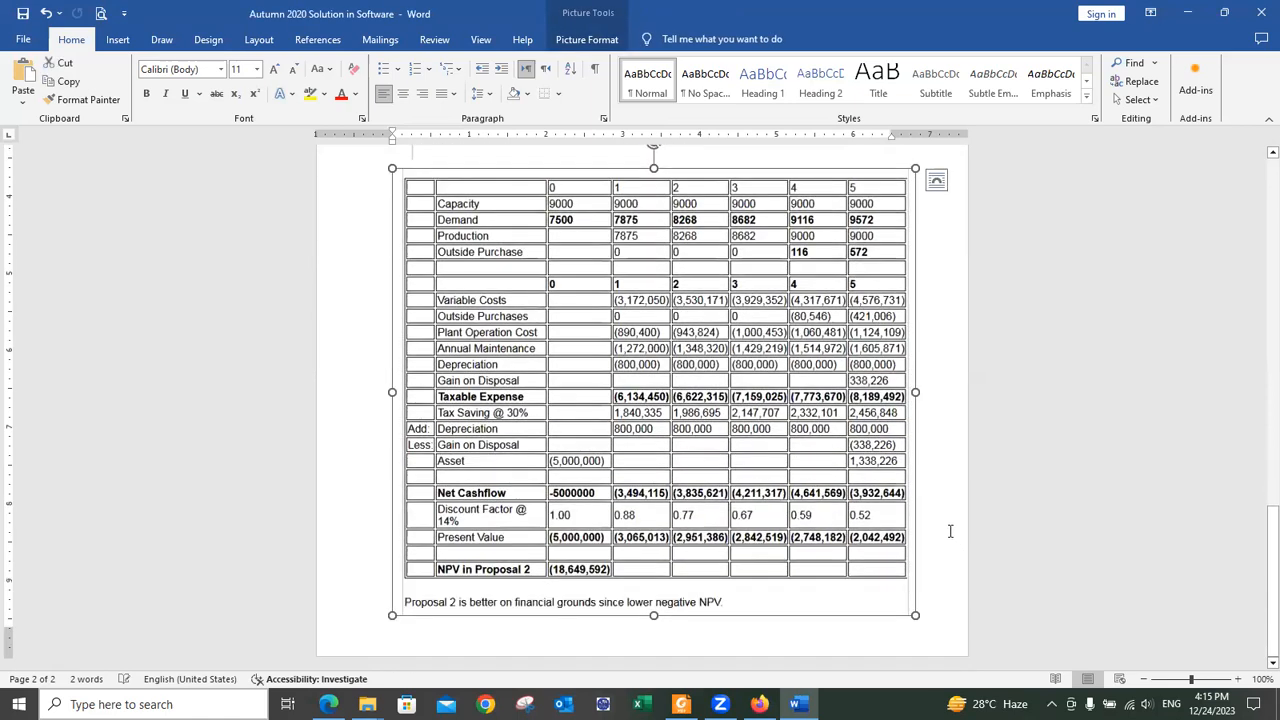
pyautogui.click(878, 492)
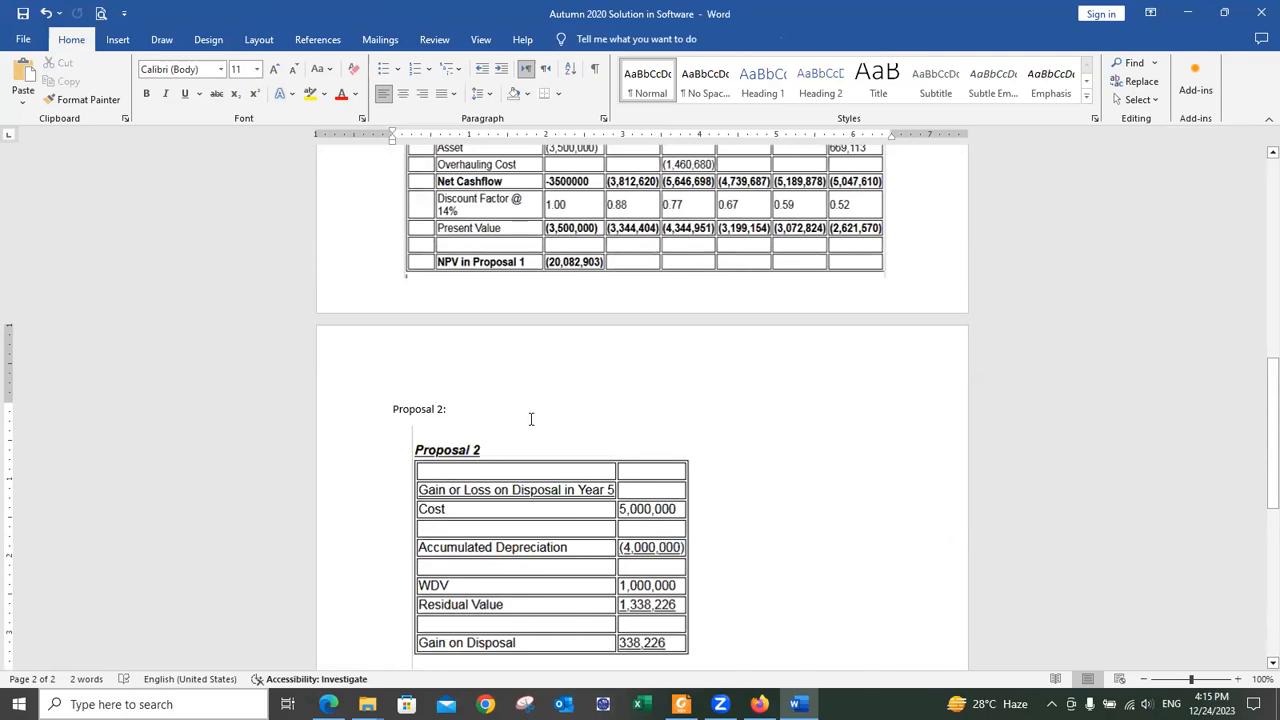
# Step: Delete the Proposal 2: line and crop the top and bottom of the Proposal 2 table picture
pyautogui.tripleClick(479, 411)
pyautogui.press('Delete')
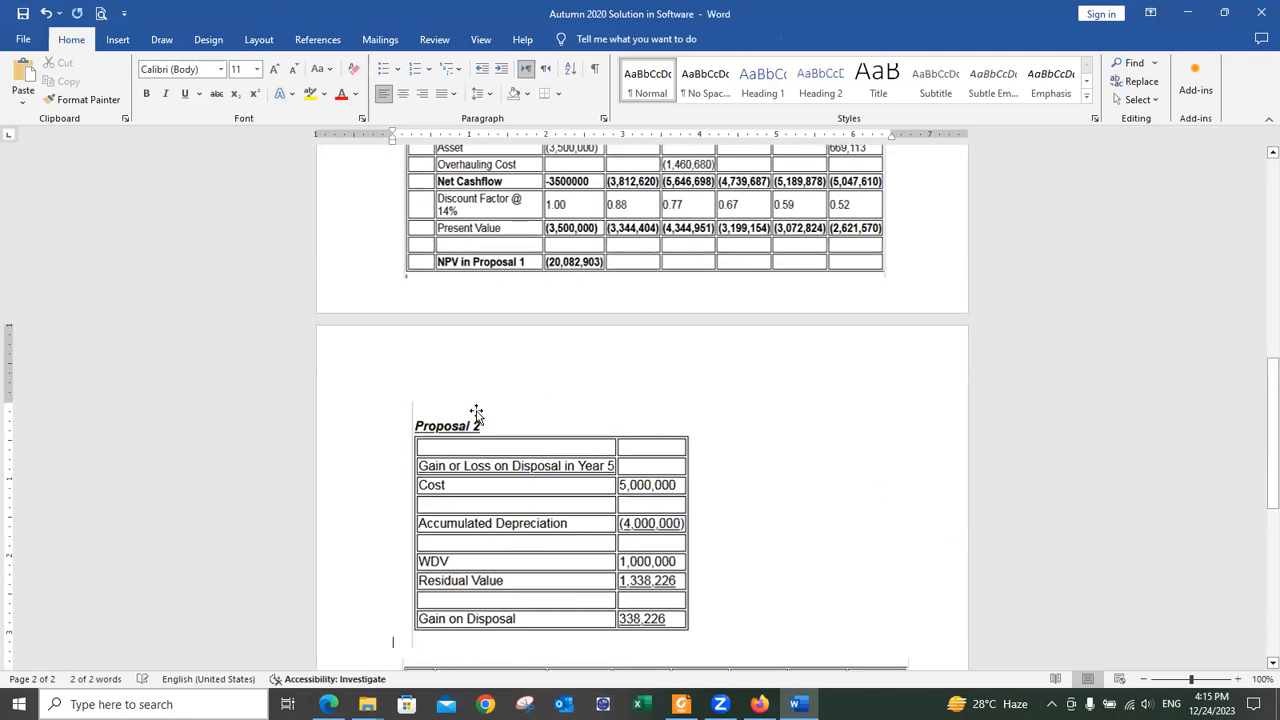
pyautogui.rightClick(476, 413)
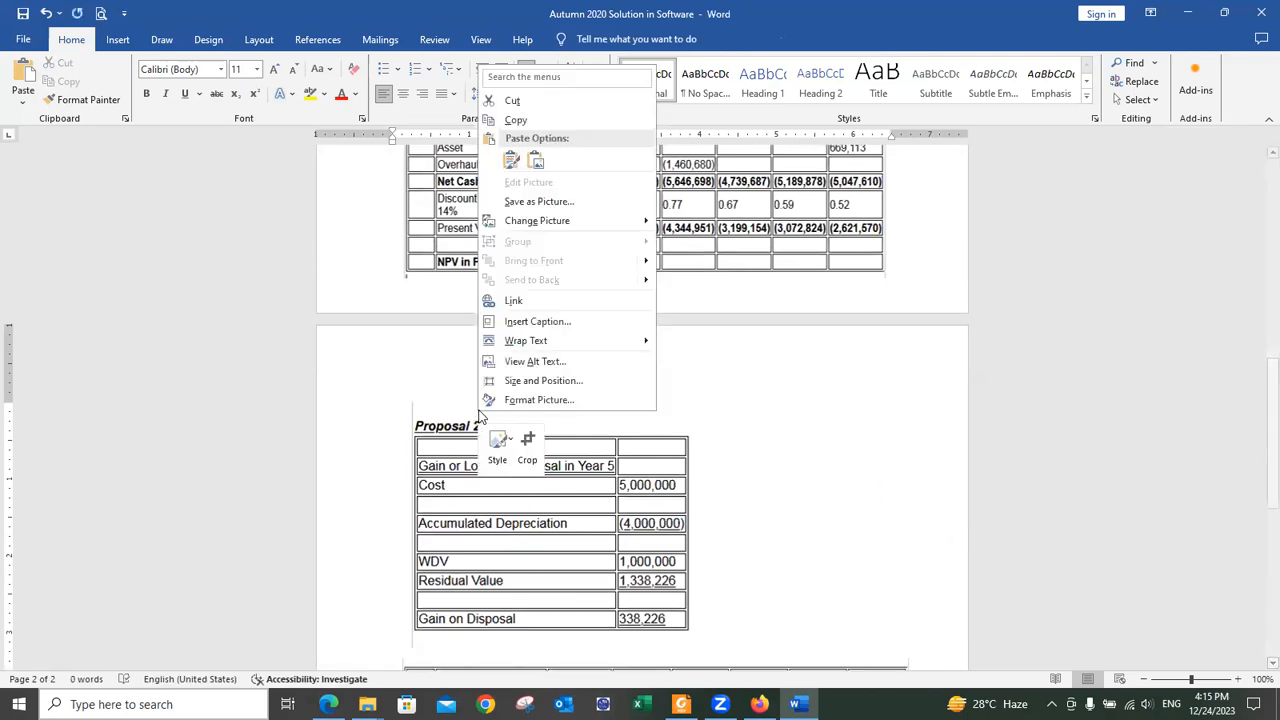
pyautogui.click(532, 452)
pyautogui.moveTo(565, 402); pyautogui.dragTo(565, 415)
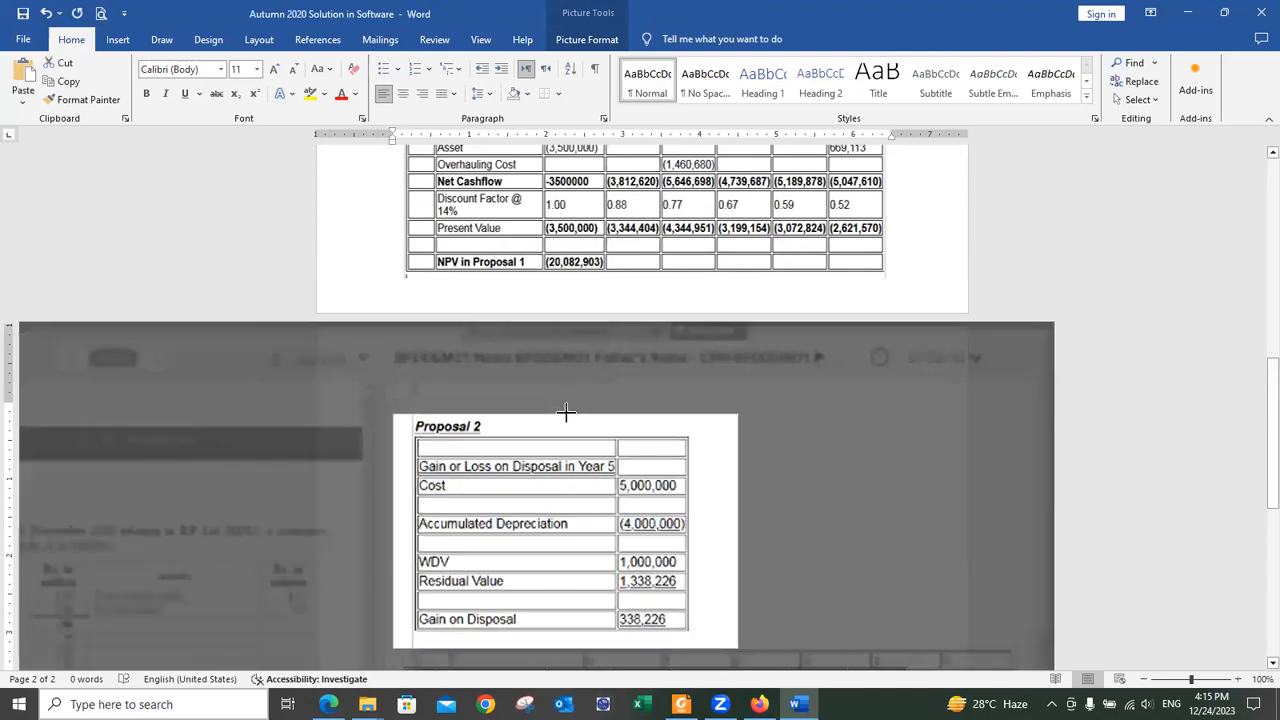
pyautogui.moveTo(565, 629); pyautogui.dragTo(565, 617)
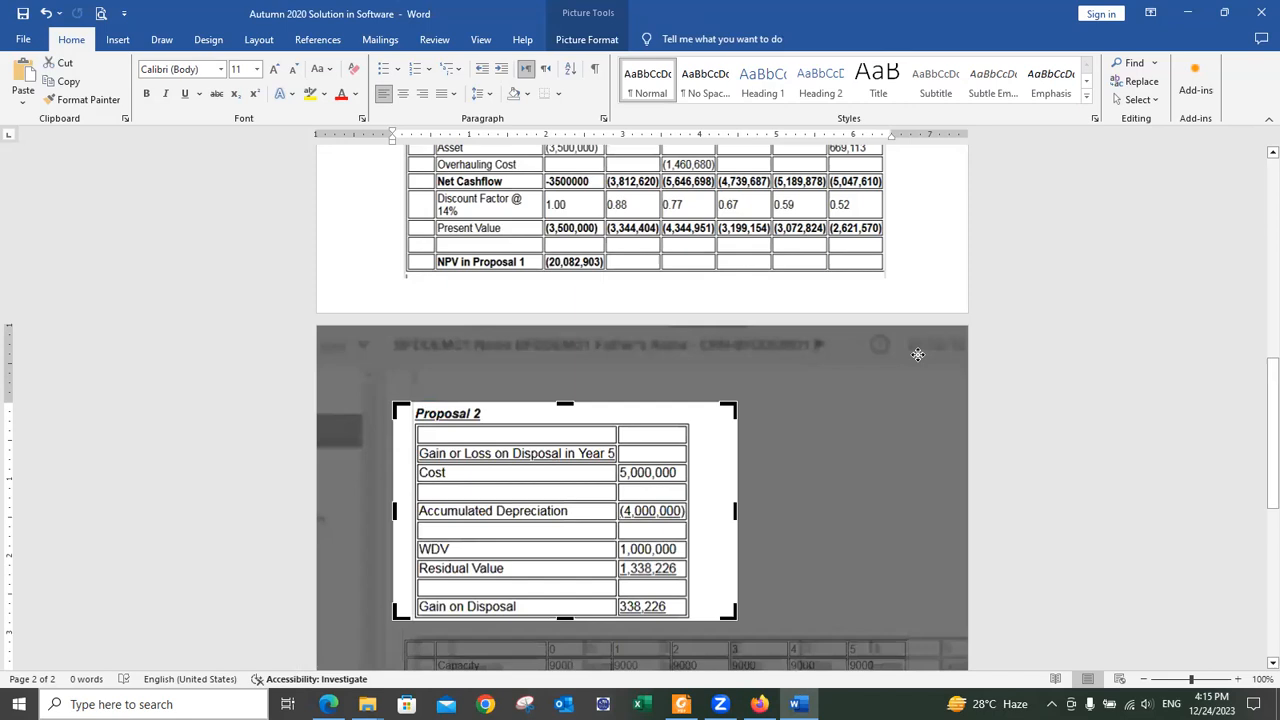
pyautogui.click(918, 268)
# Step: Stretch the Proposal 2 table picture taller using its bottom handle
pyautogui.click(806, 528)
pyautogui.hotkey('shift', 'Down')
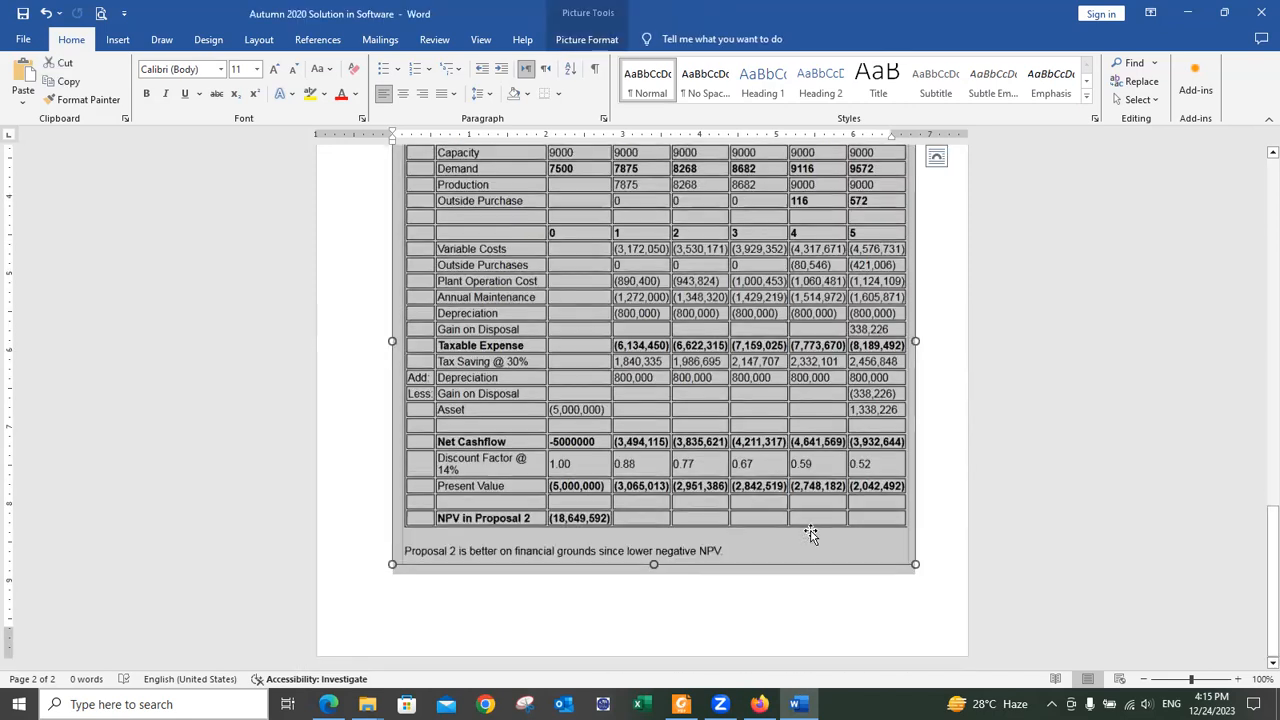
pyautogui.moveTo(653, 565); pyautogui.dragTo(671, 700)
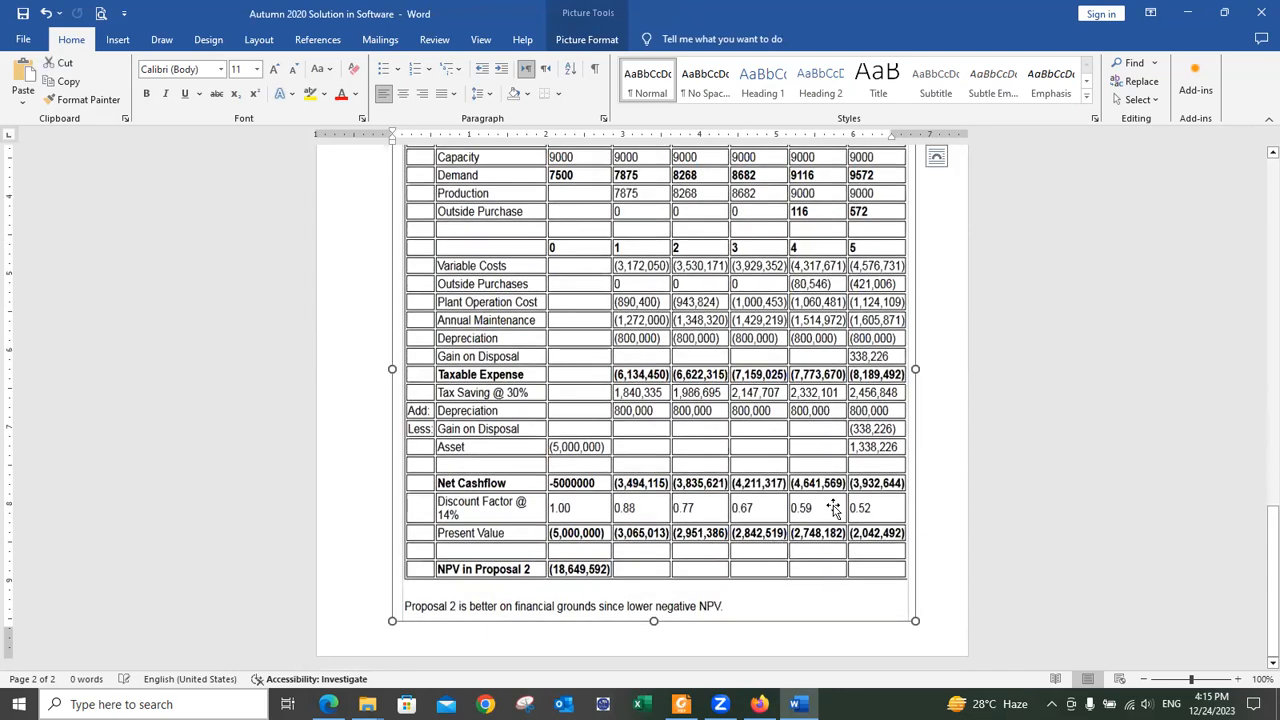
# Step: Crop the heading and toolbar strip off the top of the page-one Proposal 1 picture
pyautogui.scroll(15, 830, 505)
pyautogui.click(833, 507)
pyautogui.press('Up')
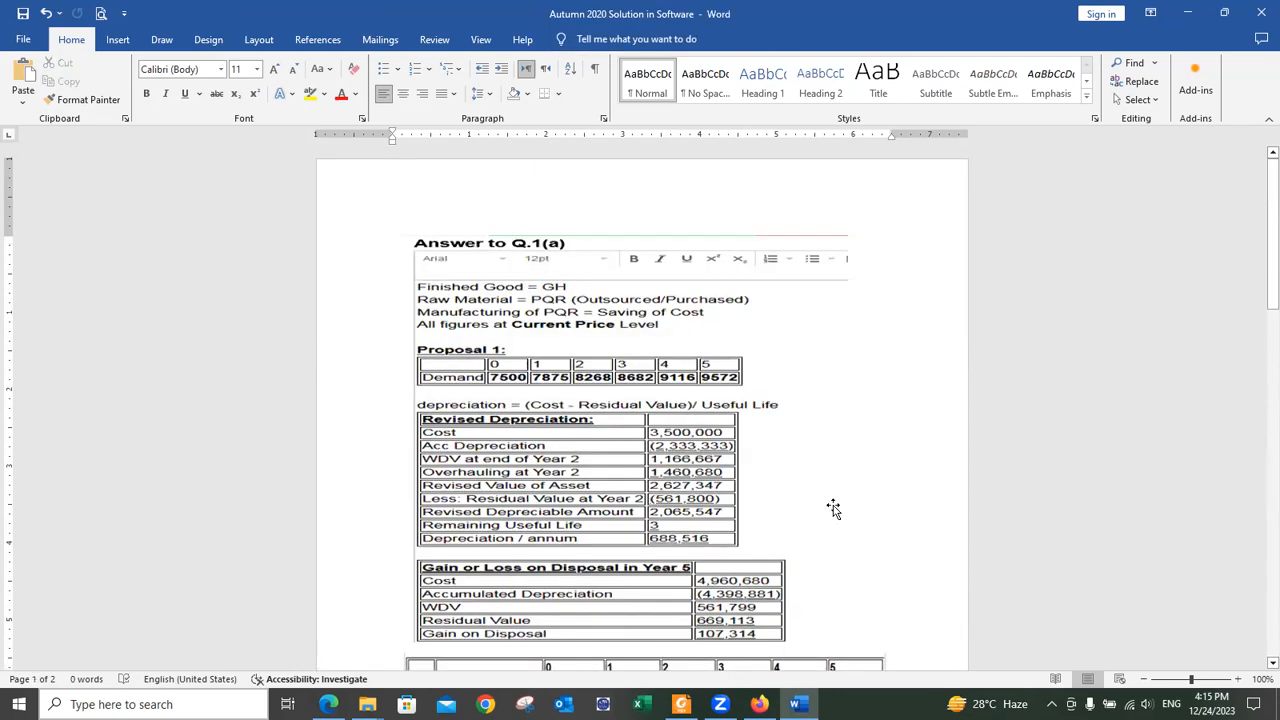
pyautogui.rightClick(624, 275)
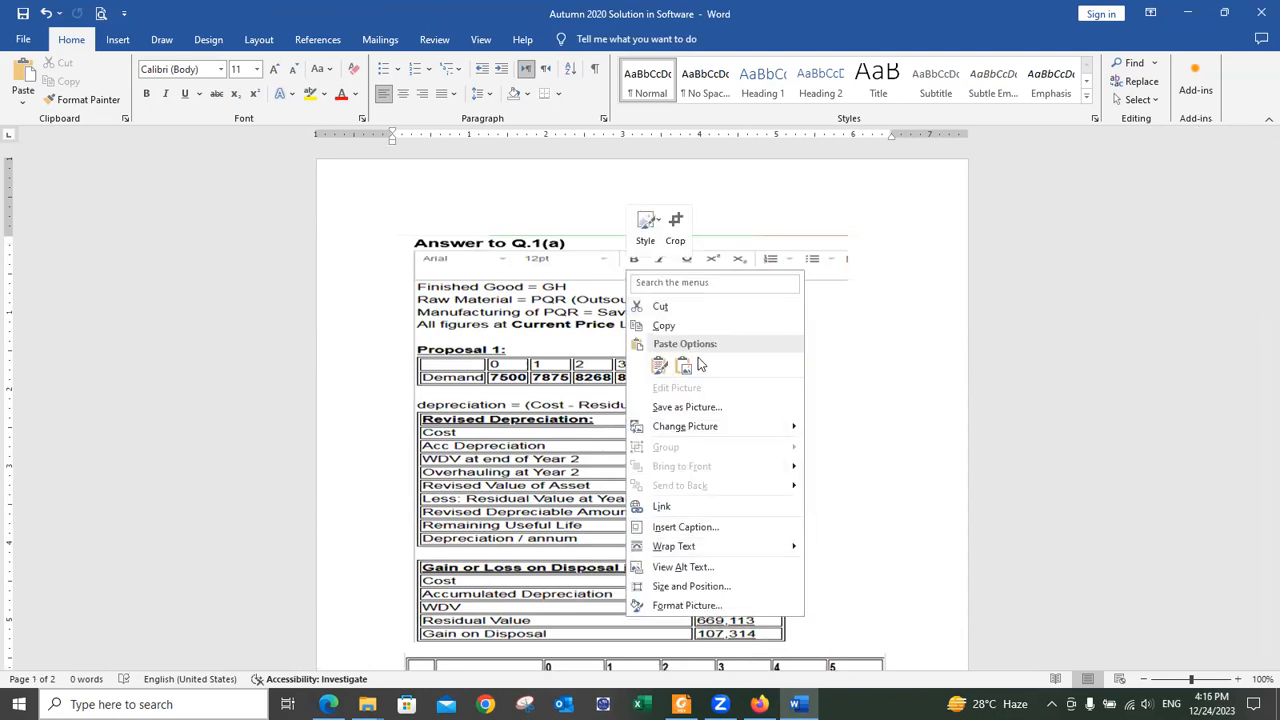
pyautogui.click(675, 222)
pyautogui.moveTo(624, 236); pyautogui.dragTo(630, 276)
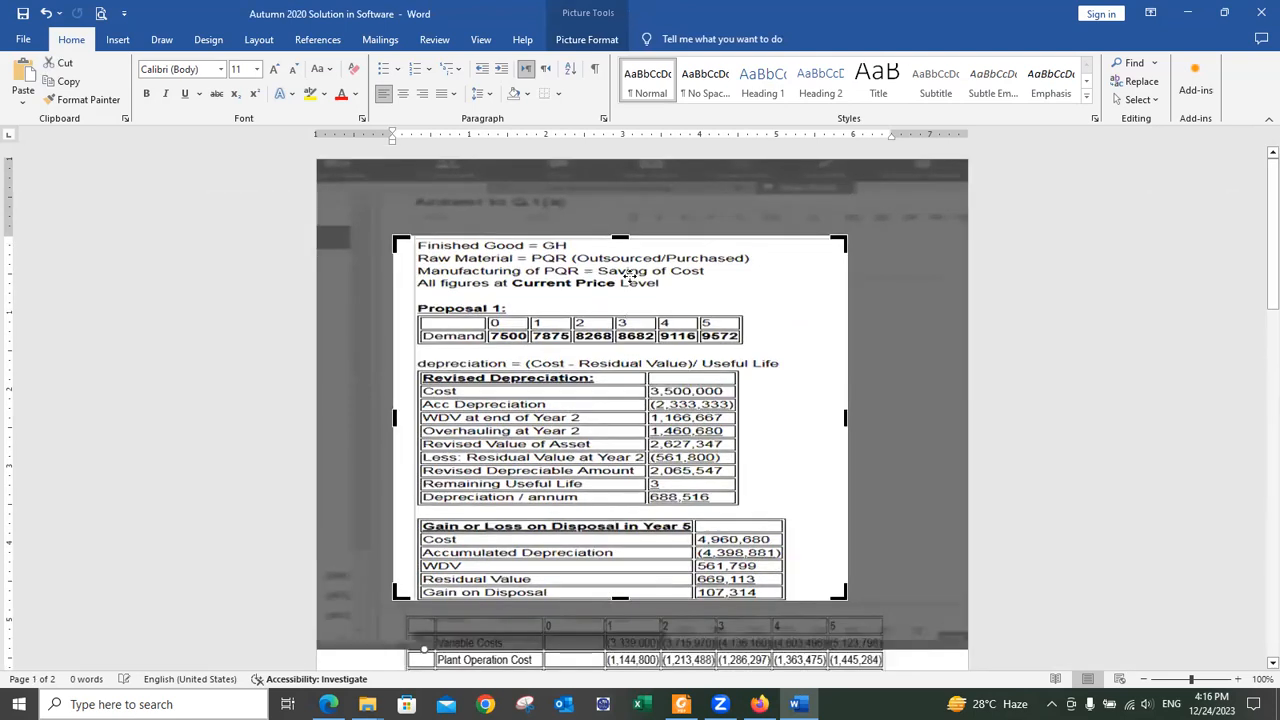
pyautogui.press('Escape')
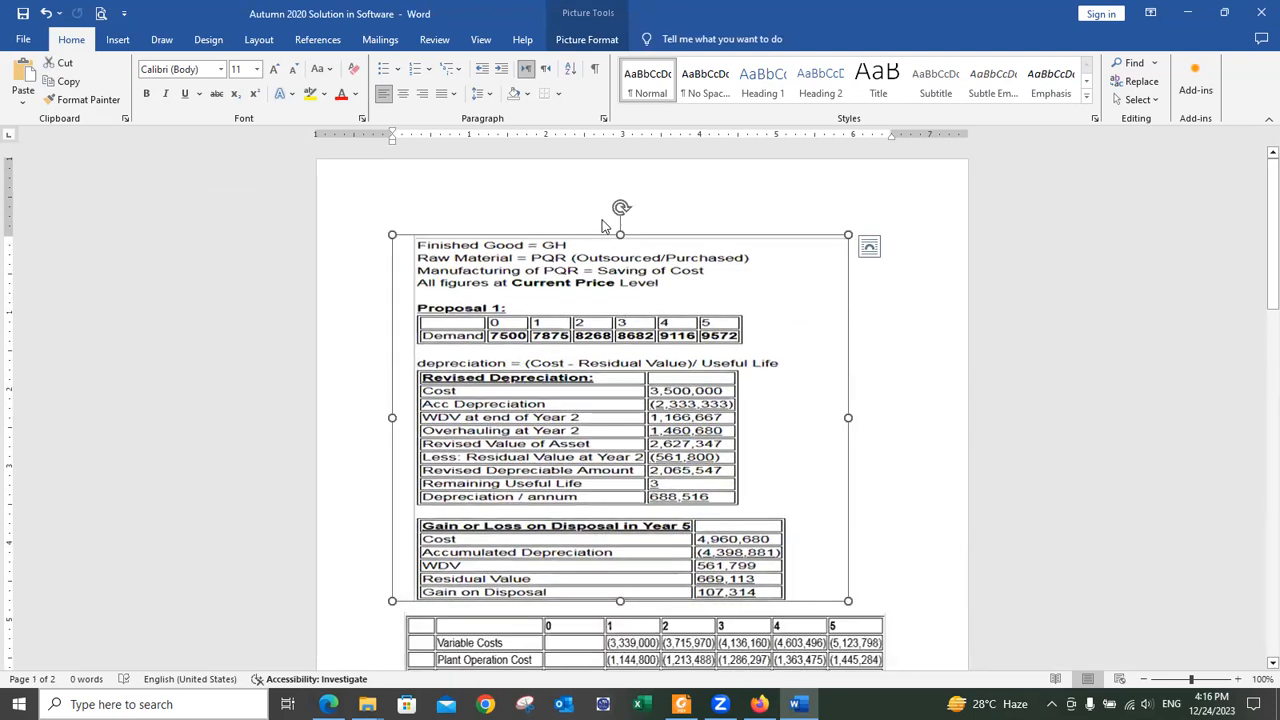
pyautogui.click(862, 277)
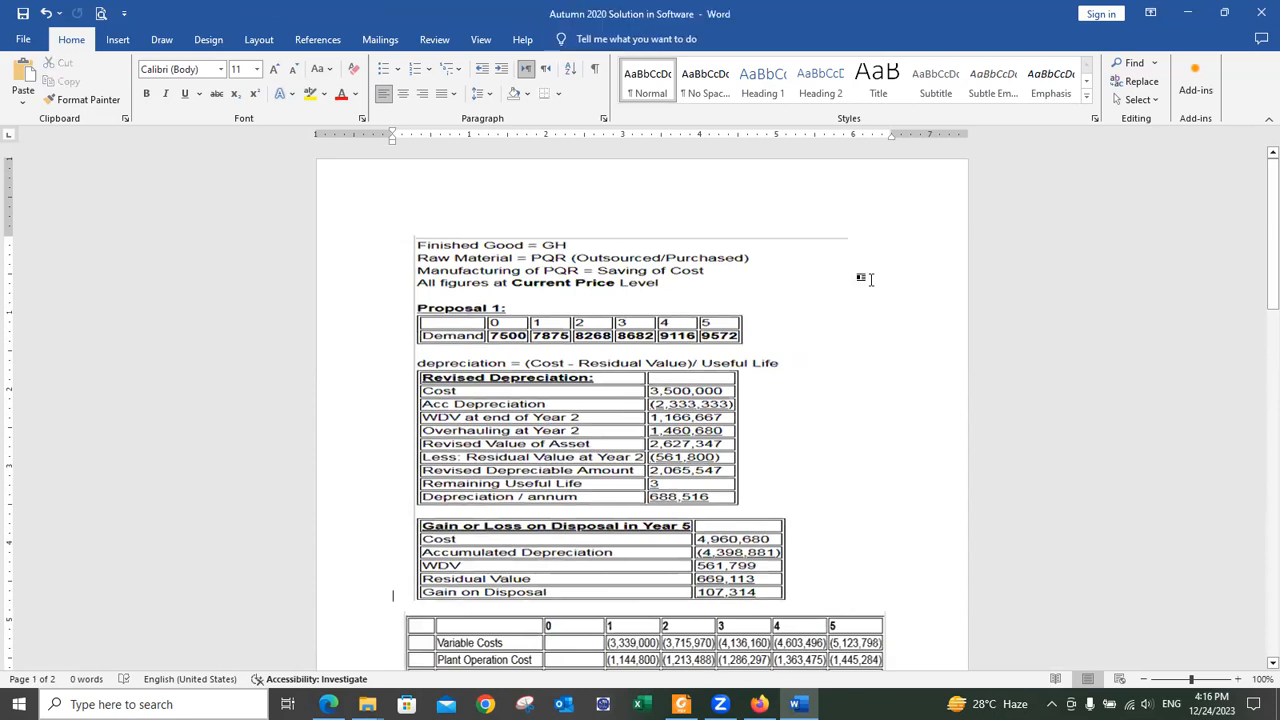
# Step: Add the title 'Autumn 2020 Q6 SOLVED IN ICAP SOFTWARE' at the top in bold, underlined 15 pt
pyautogui.press('Return')
pyautogui.write('Autumn 2020 O')
pyautogui.hotkey('alt', 'Tab')
pyautogui.hotkey('alt', 'Tab')
pyautogui.hotkey('alt', 'Tab')
pyautogui.hotkey('alt', 'Tab')
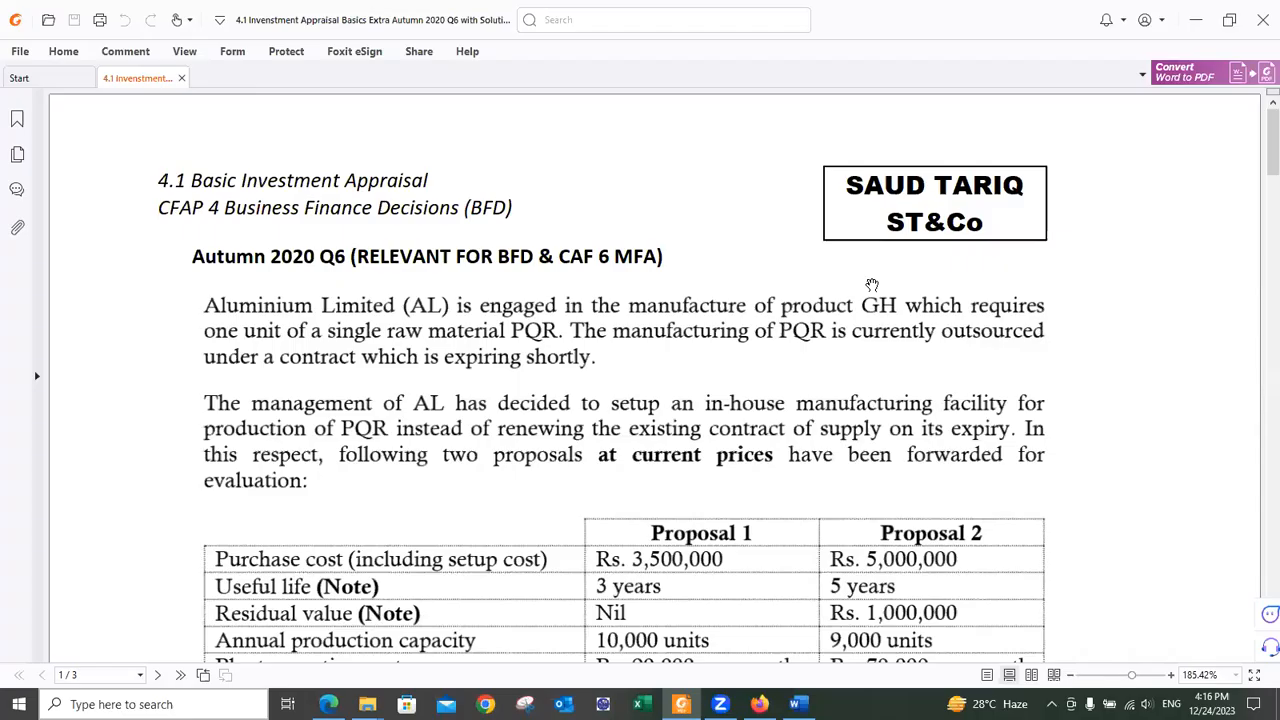
pyautogui.hotkey('alt', 'Tab')
pyautogui.hotkey('alt', 'Tab')
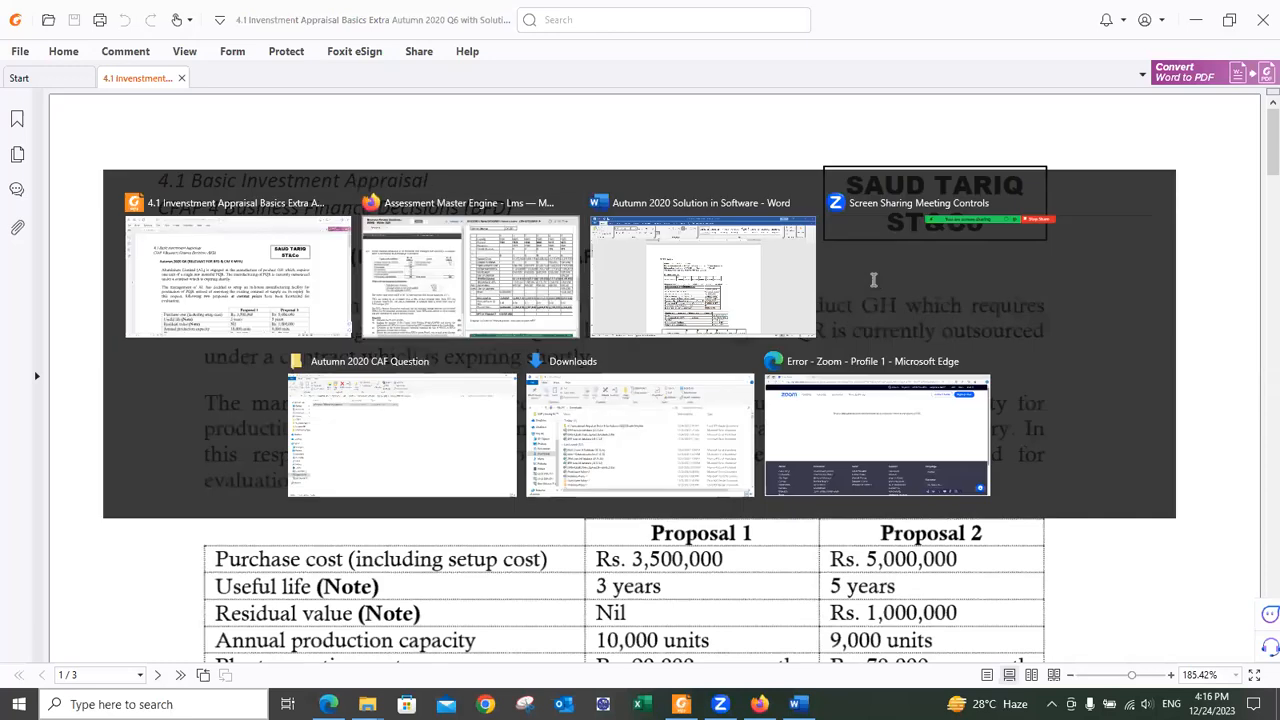
pyautogui.write('6 SOL')
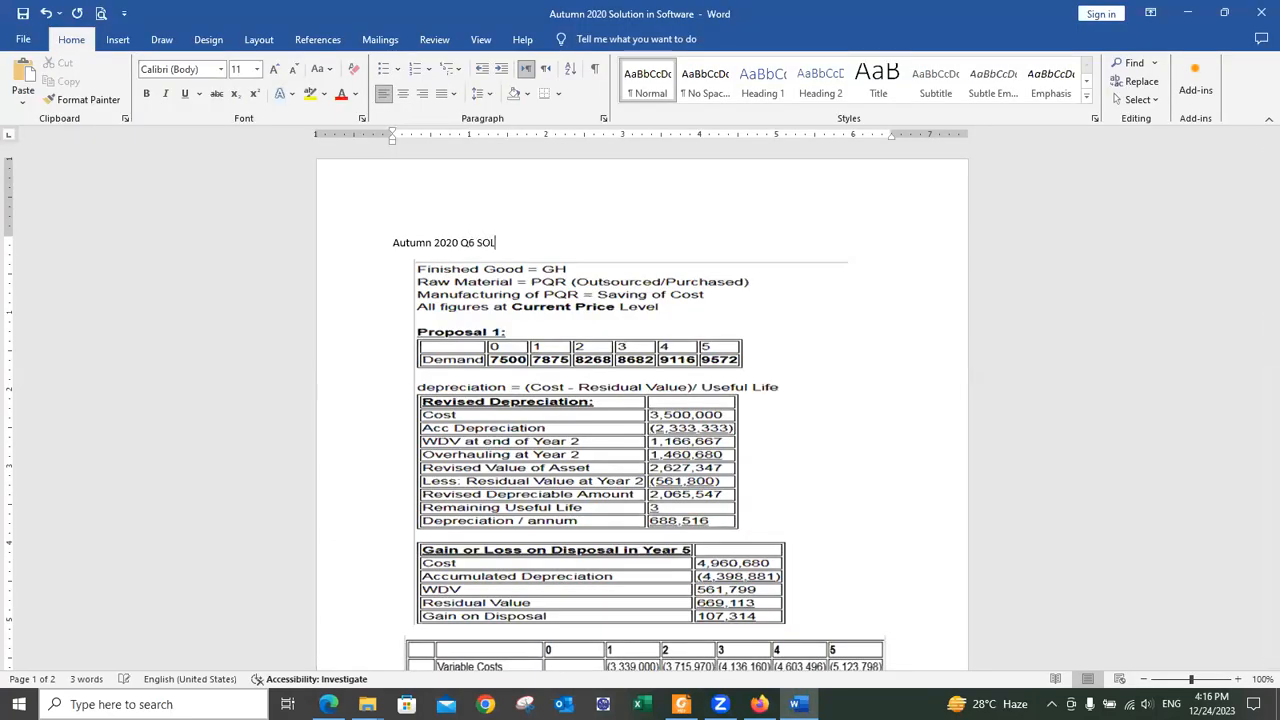
pyautogui.write('VED IN ICAP SOFTWARE')
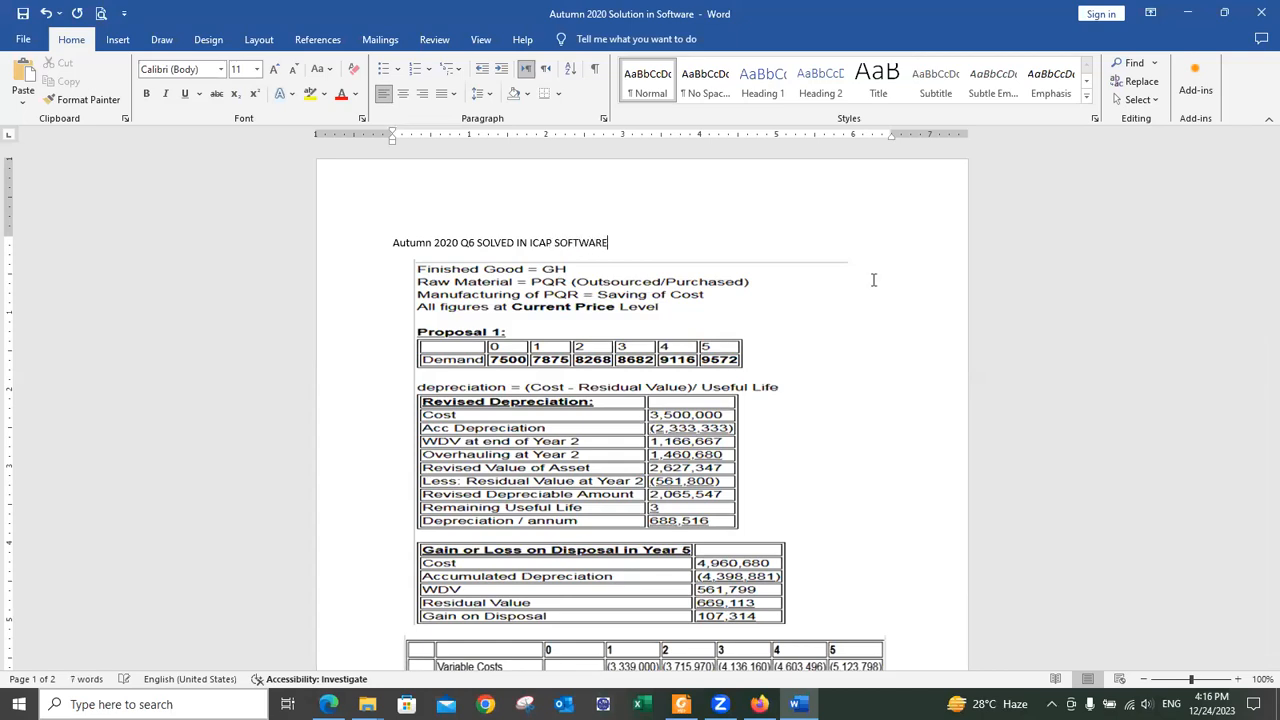
pyautogui.hotkey('shift', 'Home')
pyautogui.click(239, 69)
pyautogui.write('15')
pyautogui.press('Return')
pyautogui.hotkey('ctrl', 'b')
pyautogui.hotkey('ctrl', 'u')
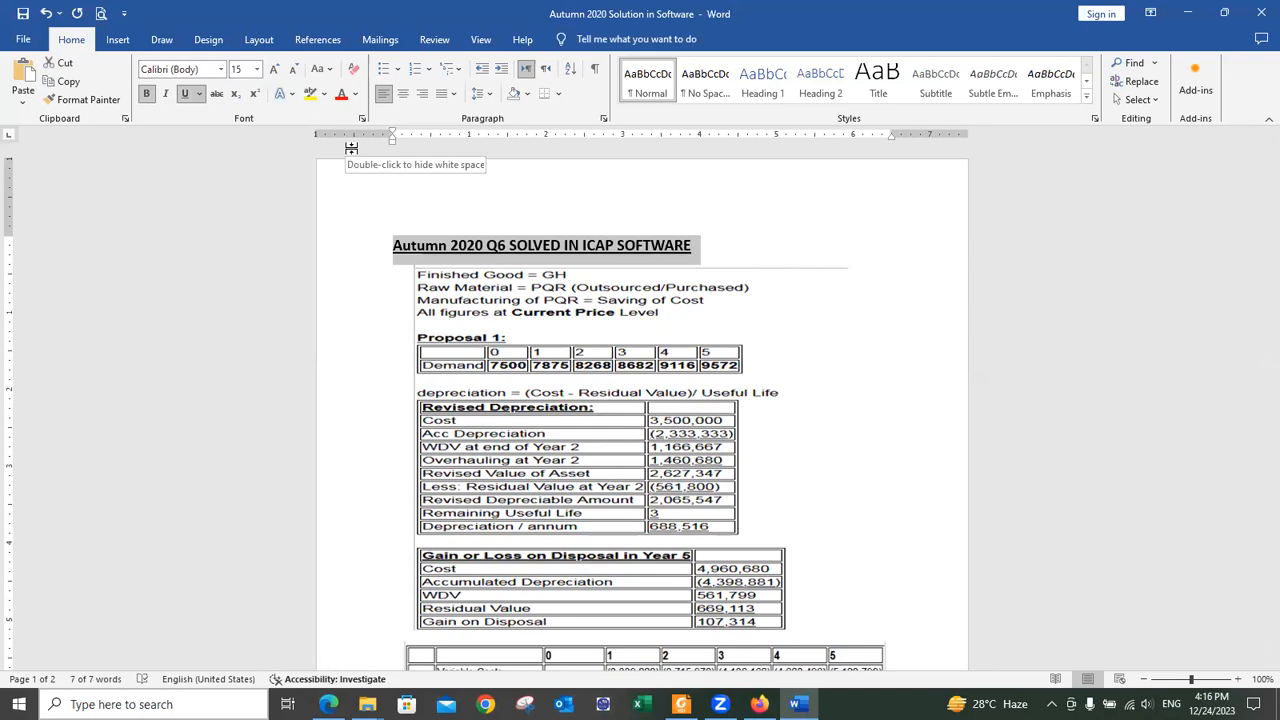
# Step: Append 'BY' followed by the tutor's name and academy to the title
pyautogui.click(724, 238)
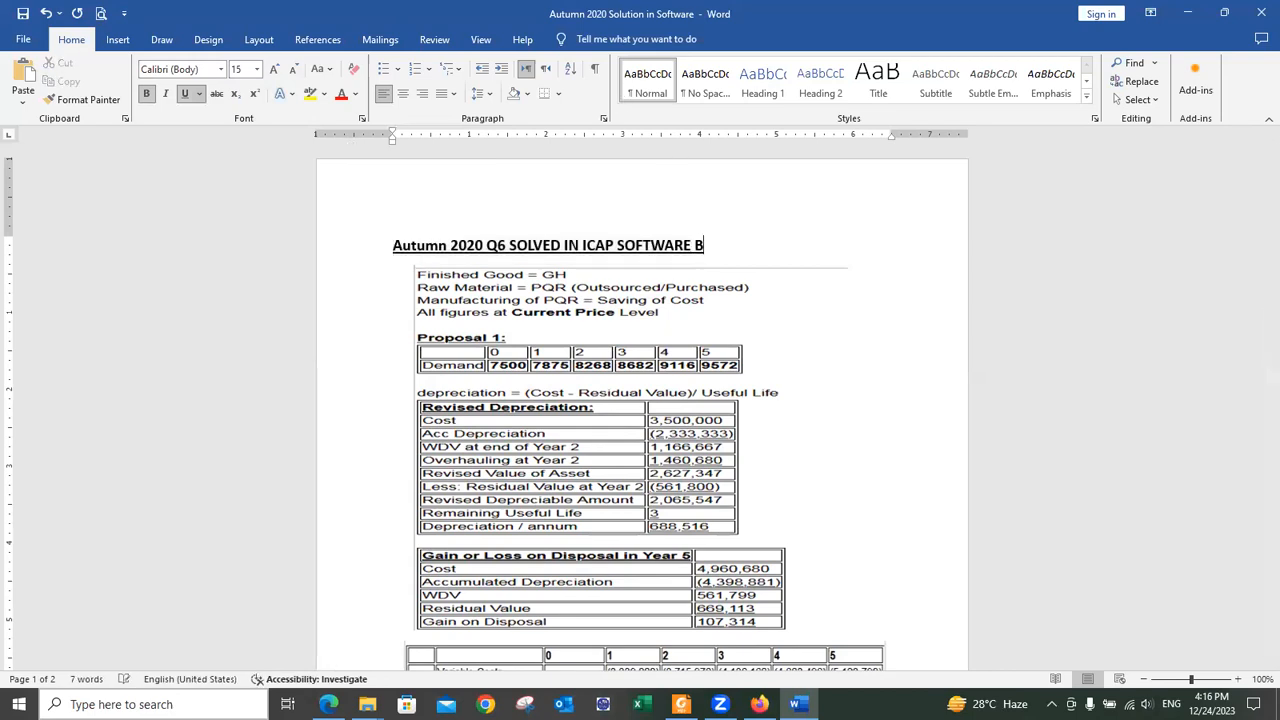
pyautogui.press('BackSpace')
pyautogui.press('BackSpace')
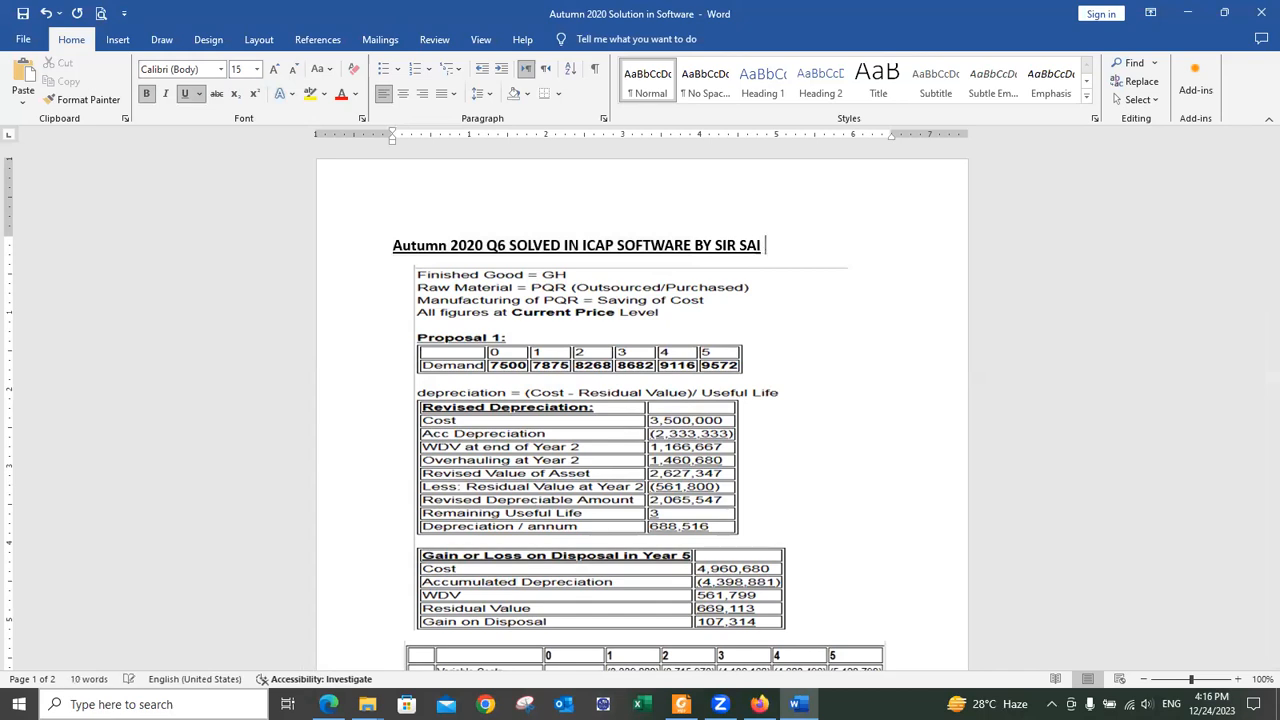
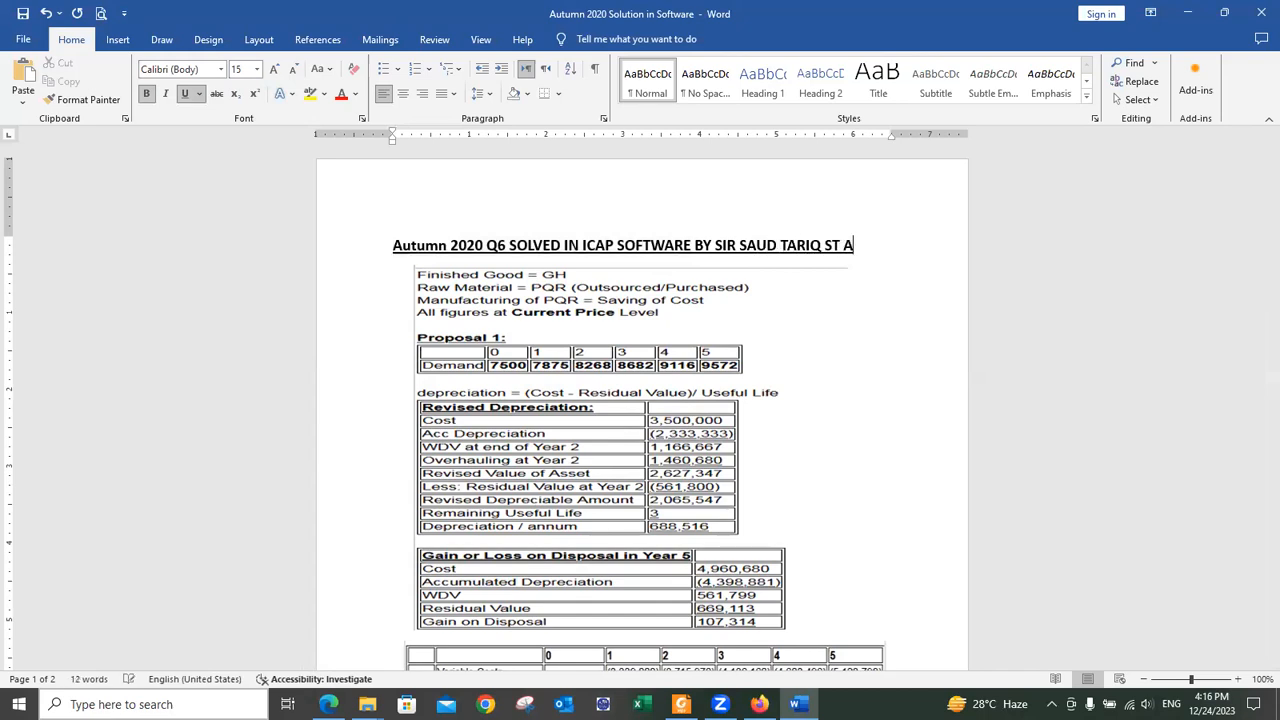
pyautogui.press('BackSpace')
# Step: Change the whole title's font size to 14 pt
pyautogui.tripleClick(725, 240)
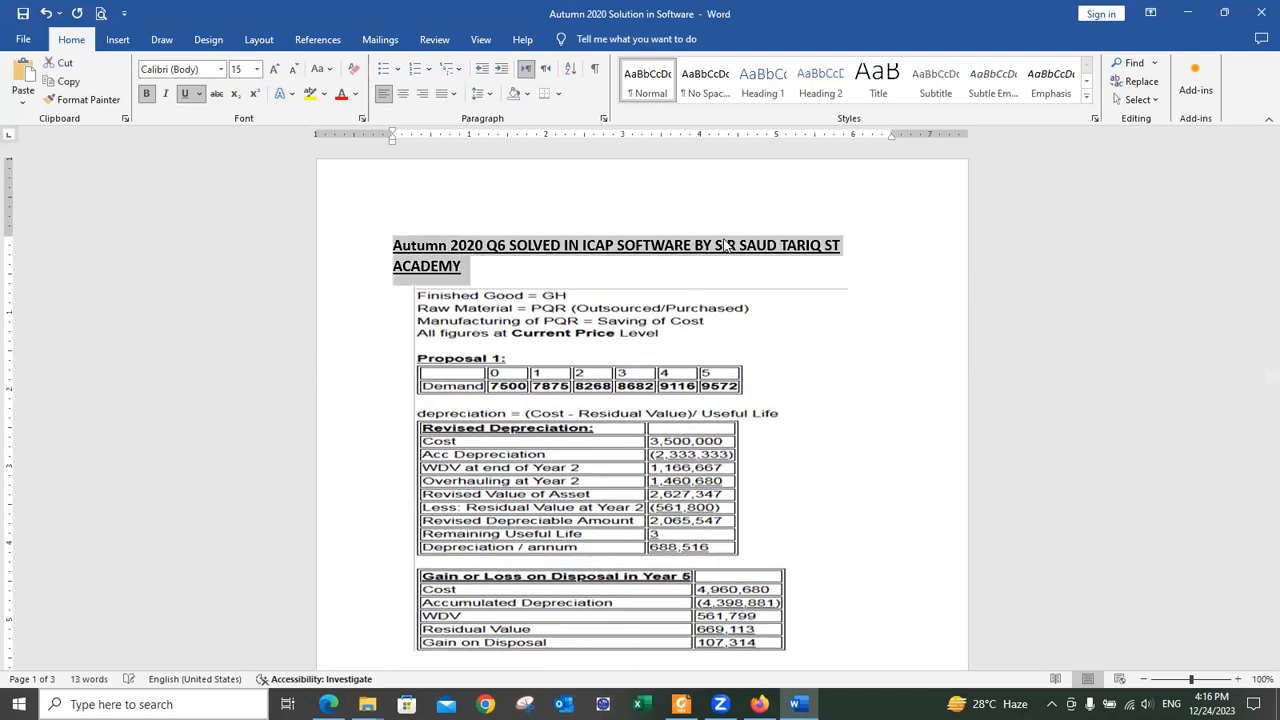
pyautogui.click(240, 68)
pyautogui.write('14')
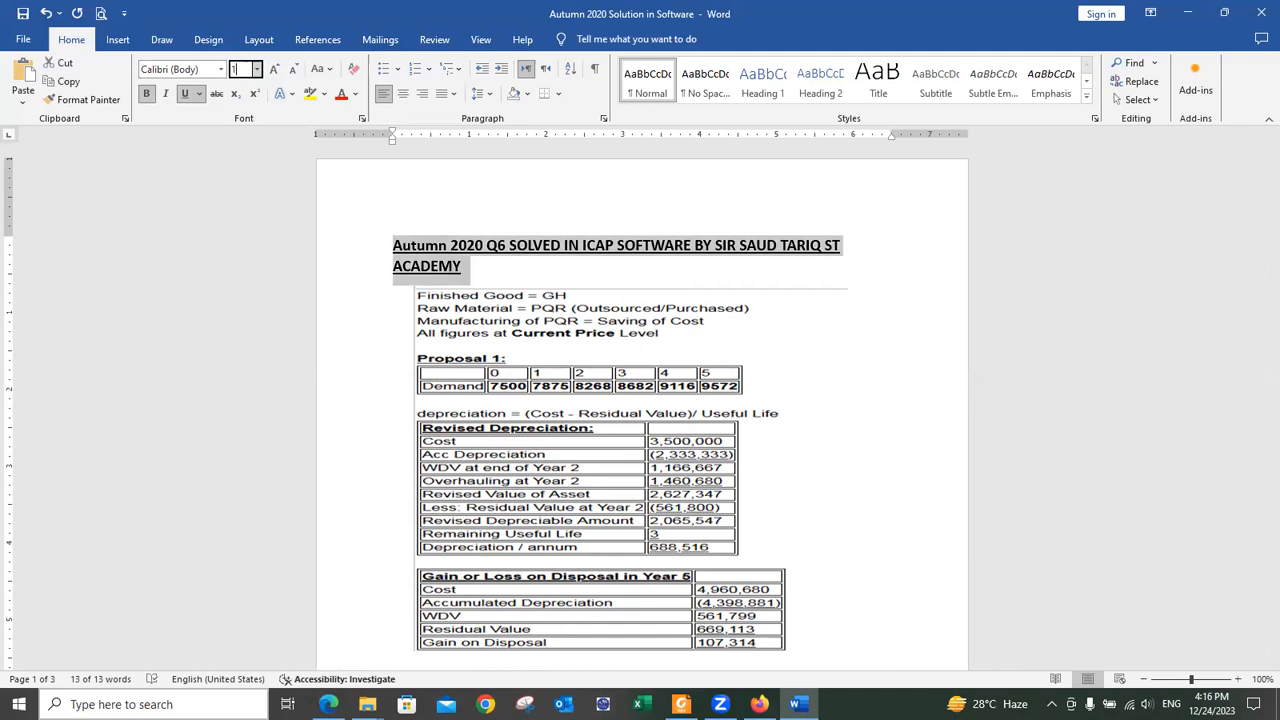
pyautogui.press('Return')
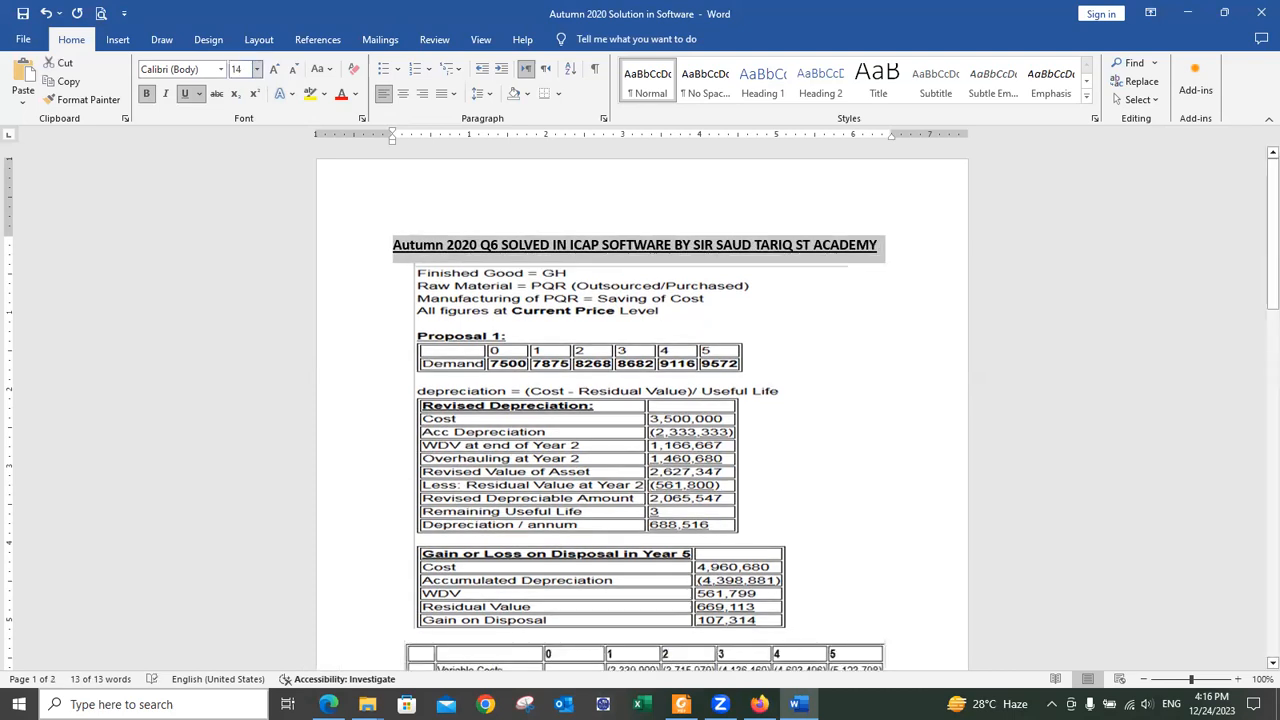
pyautogui.click(846, 391)
pyautogui.scroll(-10, 846, 391)
pyautogui.scroll(5, 850, 392)
pyautogui.click(852, 392)
pyautogui.scroll(-5, 852, 392)
pyautogui.scroll(15, 852, 392)
# Step: Switch from Word back to the exam answer window
pyautogui.hotkey('alt', 'Tab')
pyautogui.hotkey('alt', 'Tab')
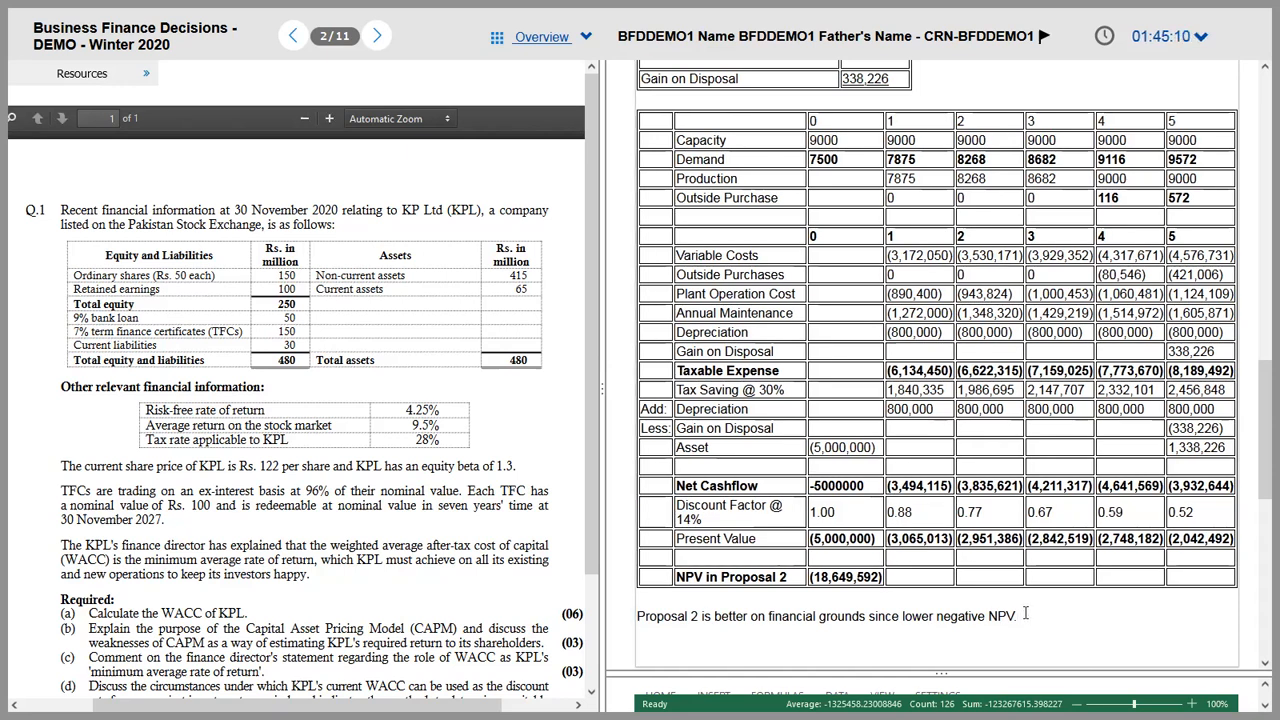
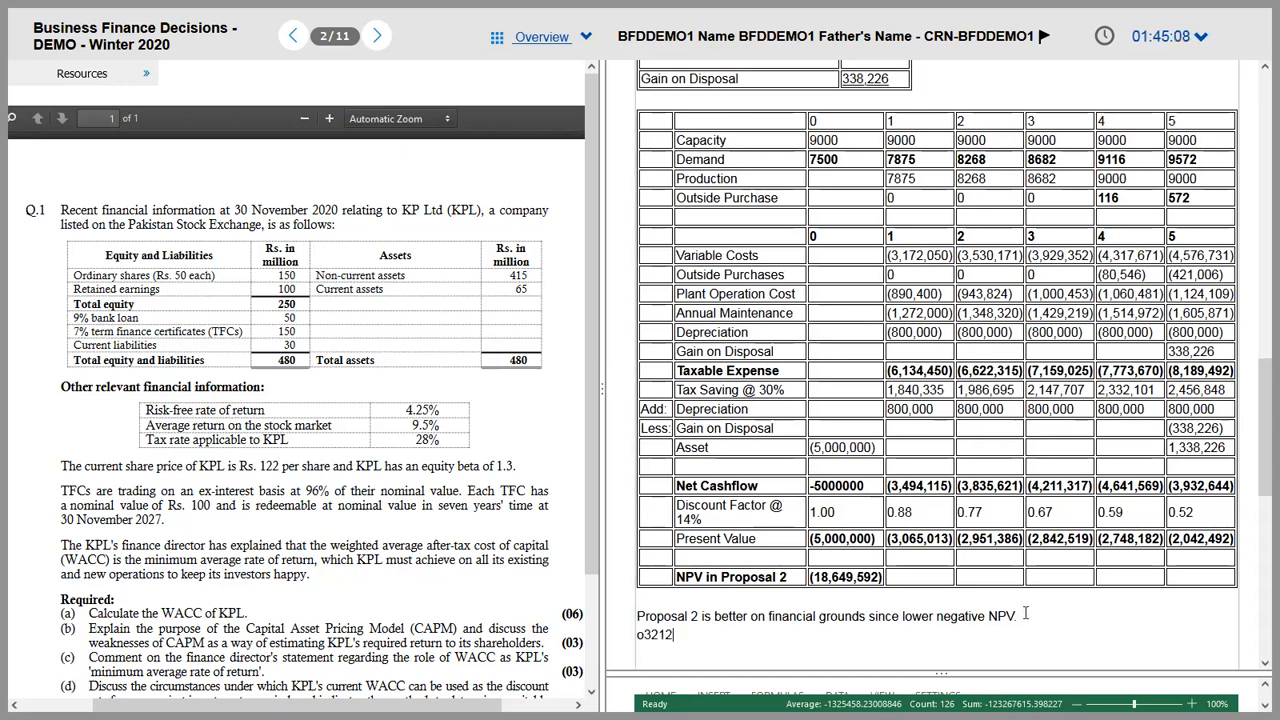
# Step: Type the contact number on a new line, make it bold, and correct its leading 'o' to 0
pyautogui.hotkey('shift', 'Home')
pyautogui.hotkey('ctrl', 'b')
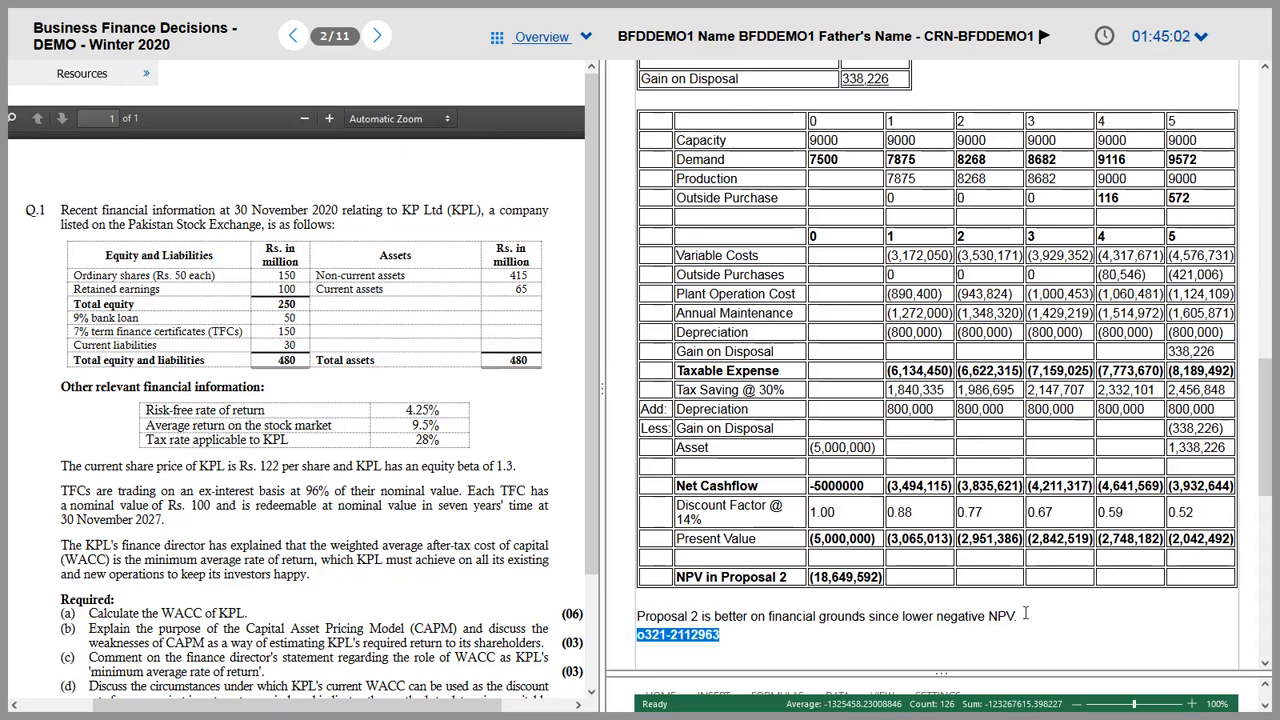
pyautogui.press('End')
pyautogui.press('Home')
pyautogui.press('Delete')
pyautogui.write('0')
pyautogui.press('Home')
pyautogui.hotkey('shift', 'End')
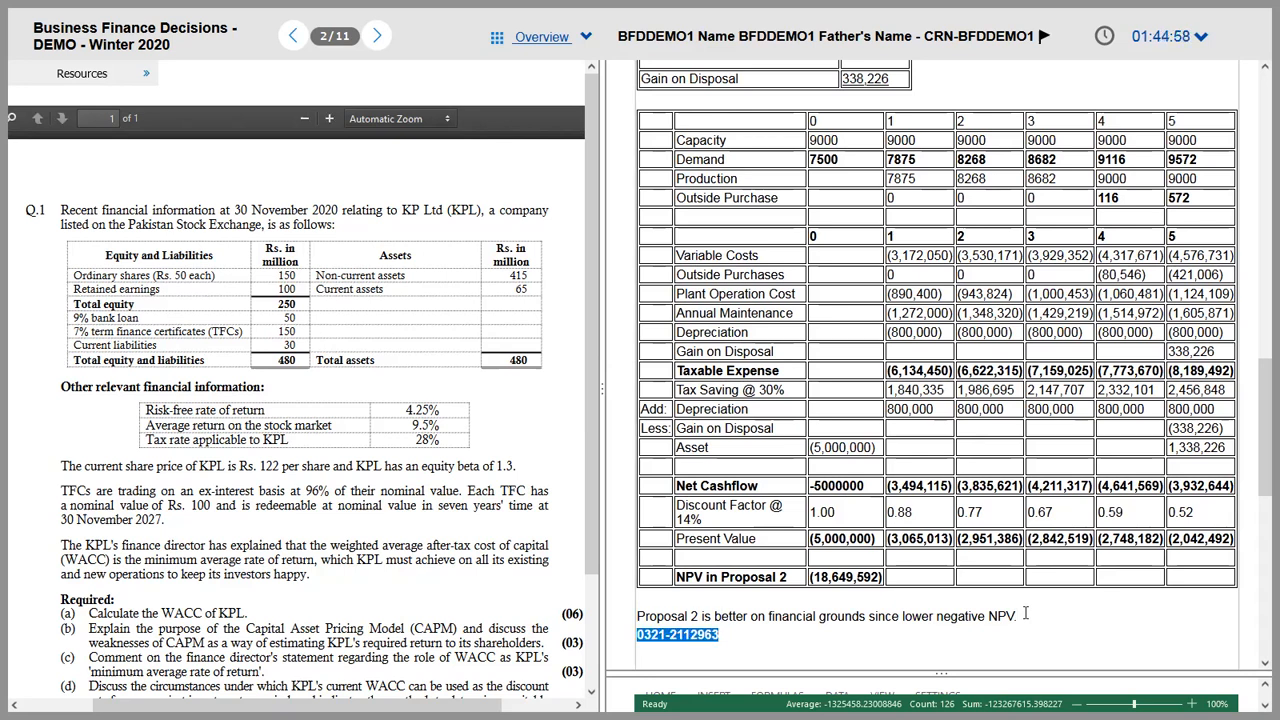